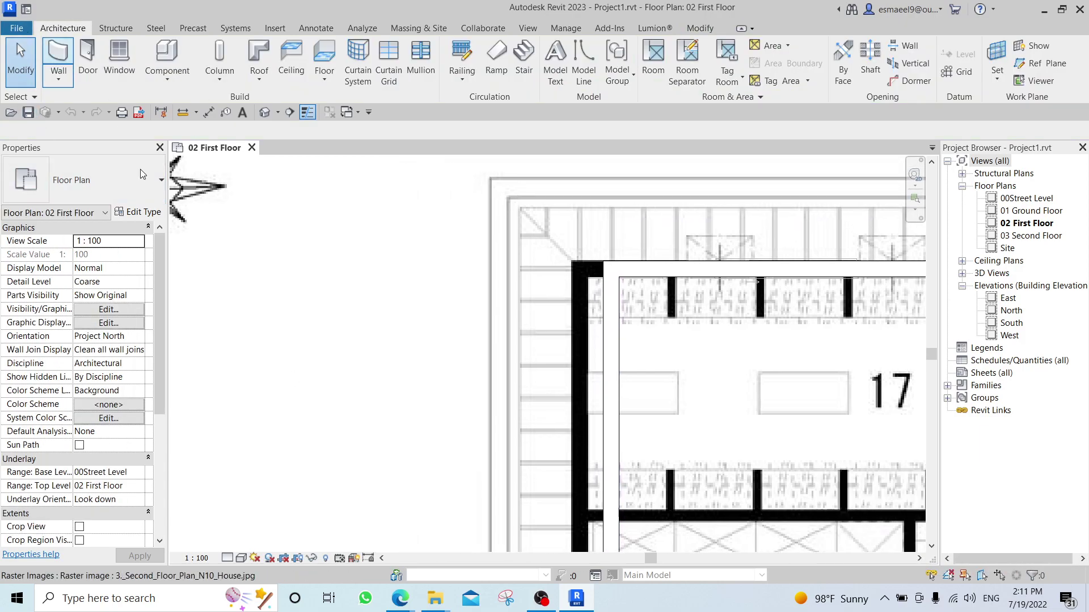
Step: Start the Wall tool with WA and keep Basic Wall Generic - 250 as the type
{"action": "key", "text": "w"}
{"action": "key", "text": "a"}
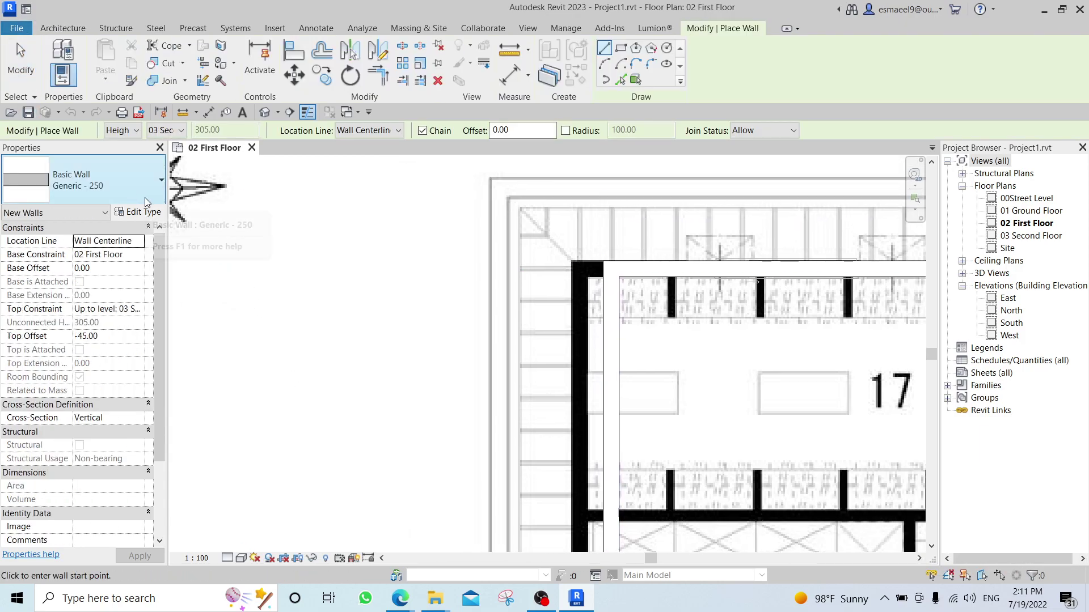
{"action": "left_click", "coordinate": [97, 181]}
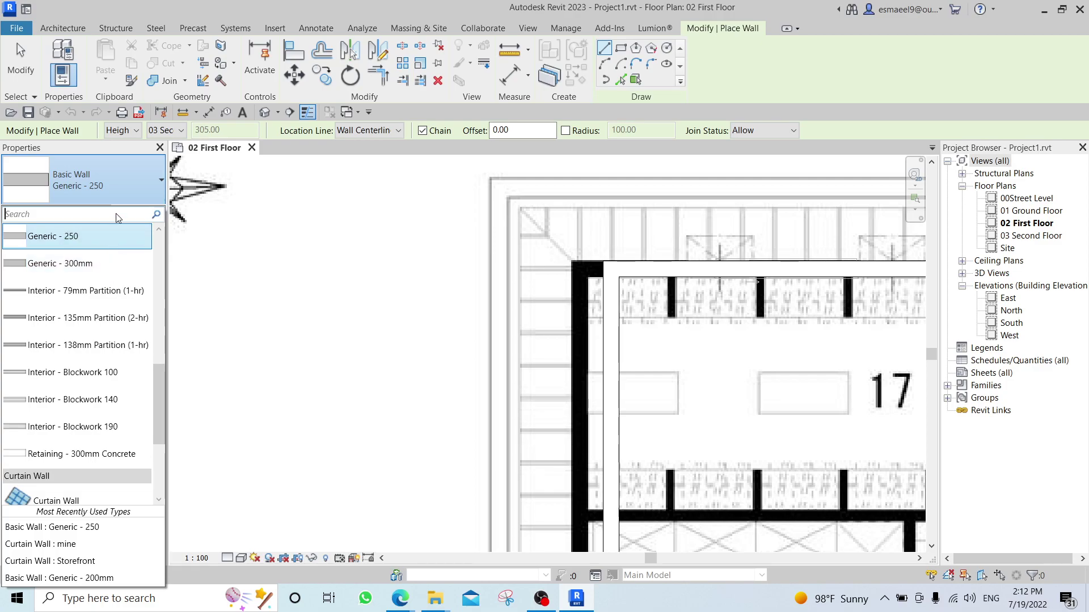
{"action": "left_click", "coordinate": [115, 245]}
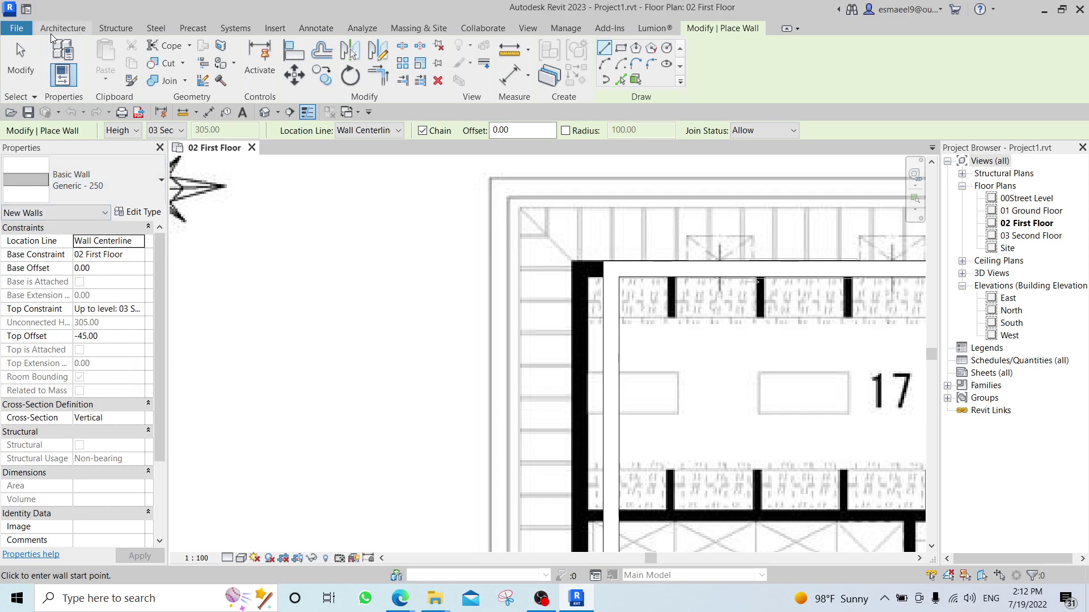
Step: Open Options from the File menu and page through to File Locations, moving the dialog left
{"action": "left_click", "coordinate": [17, 28]}
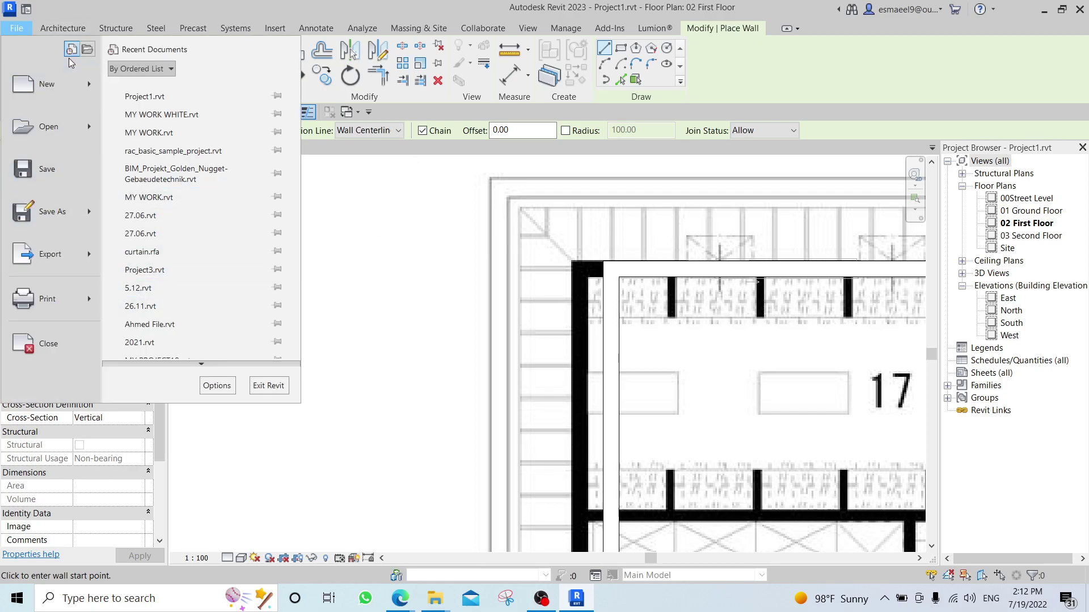
{"action": "scroll", "coordinate": [165, 368], "scroll_direction": "down", "scroll_amount": 1}
{"action": "scroll", "coordinate": [168, 381], "scroll_direction": "down", "scroll_amount": 1}
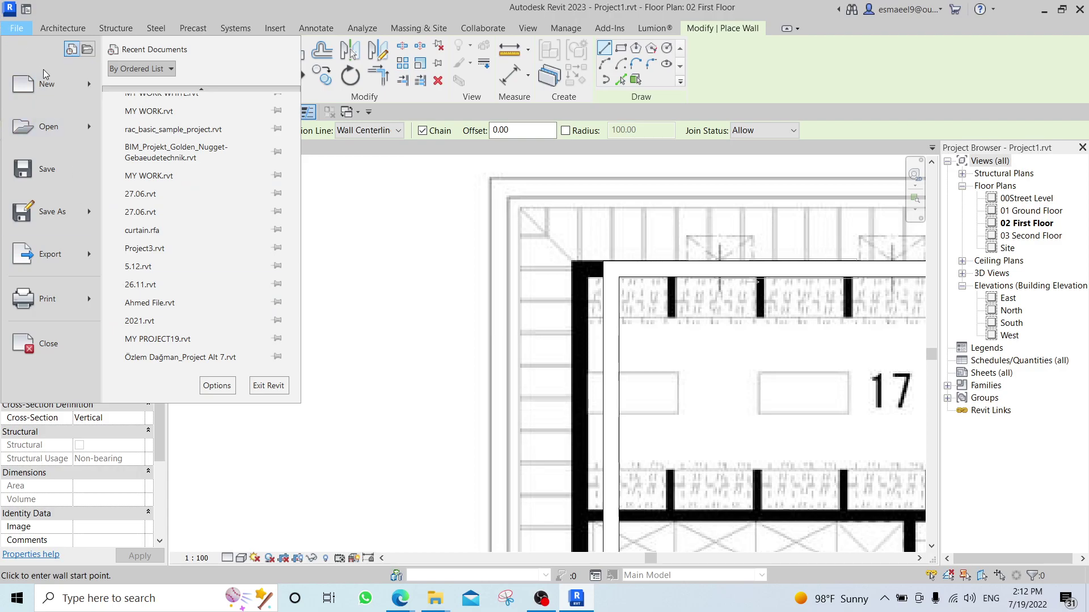
{"action": "left_click", "coordinate": [218, 387]}
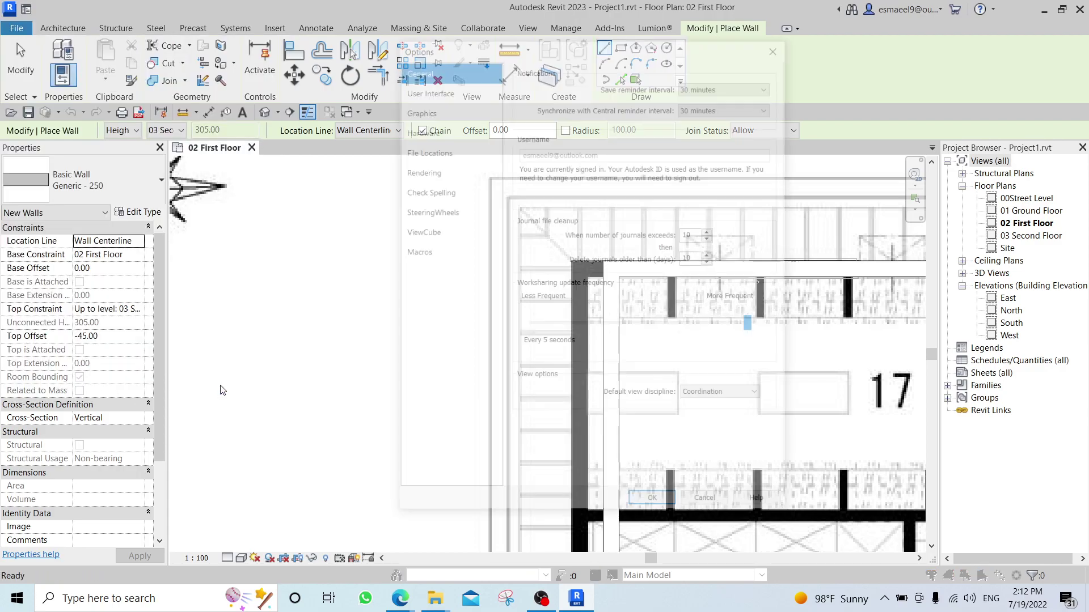
{"action": "left_click", "coordinate": [424, 92]}
{"action": "left_click", "coordinate": [436, 109]}
{"action": "left_click", "coordinate": [443, 129]}
{"action": "left_click", "coordinate": [453, 149]}
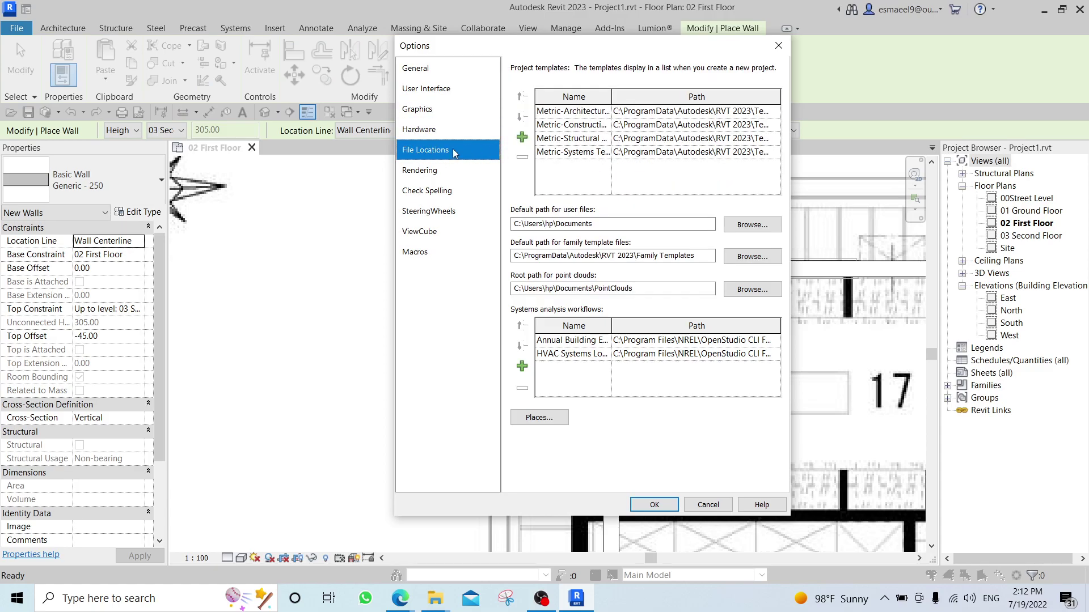
{"action": "left_click_drag", "start_coordinate": [504, 46], "coordinate": [397, 50]}
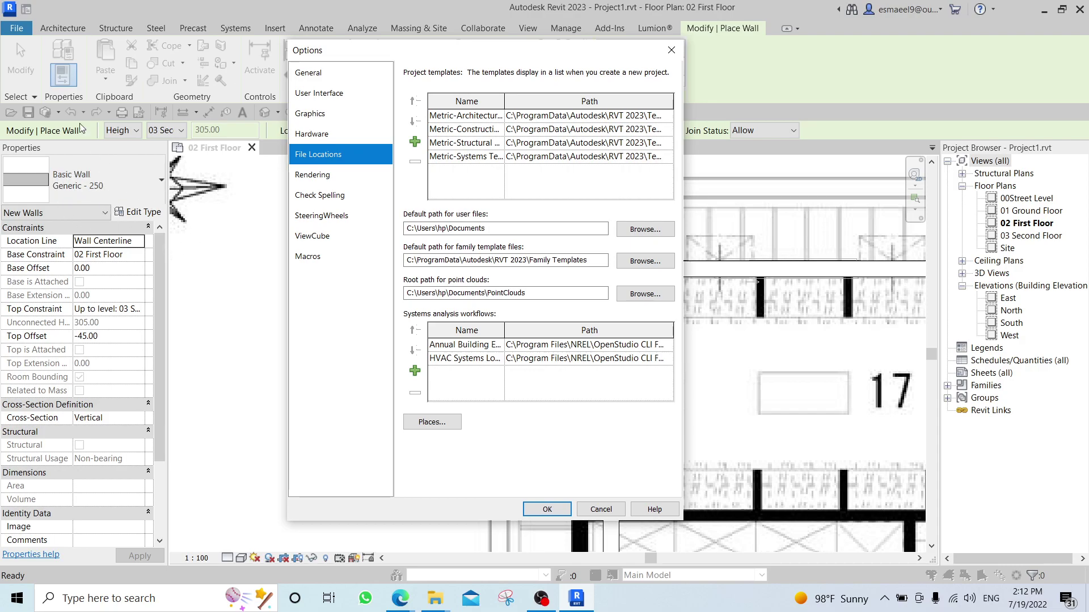
Step: Close Options, end wall placement, and start placing a window to view window types
{"action": "left_click", "coordinate": [672, 50]}
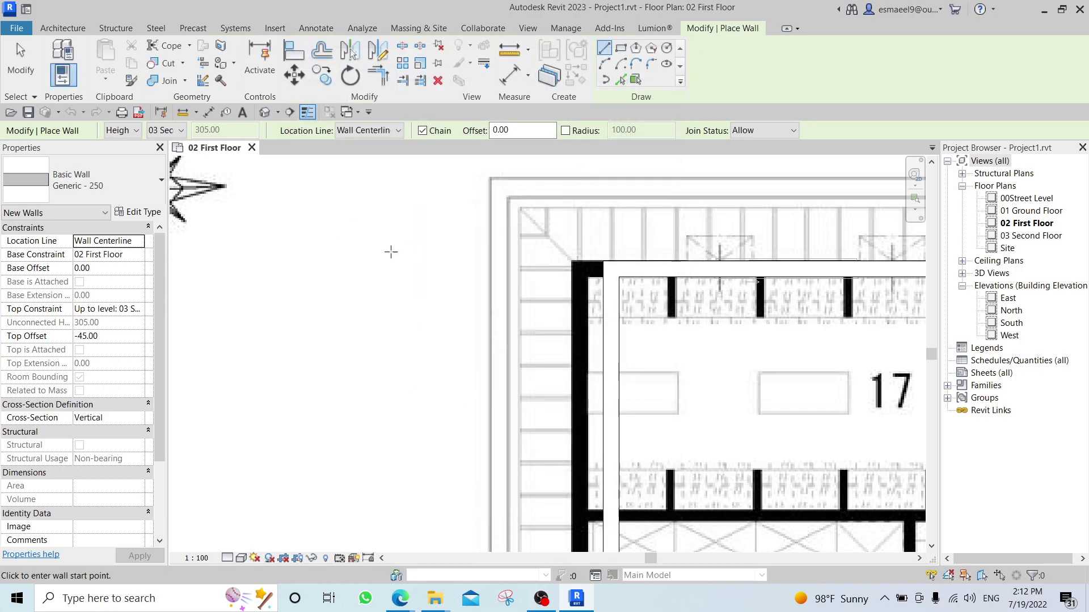
{"action": "key", "text": "Escape"}
{"action": "key", "text": "w"}
{"action": "key", "text": "n"}
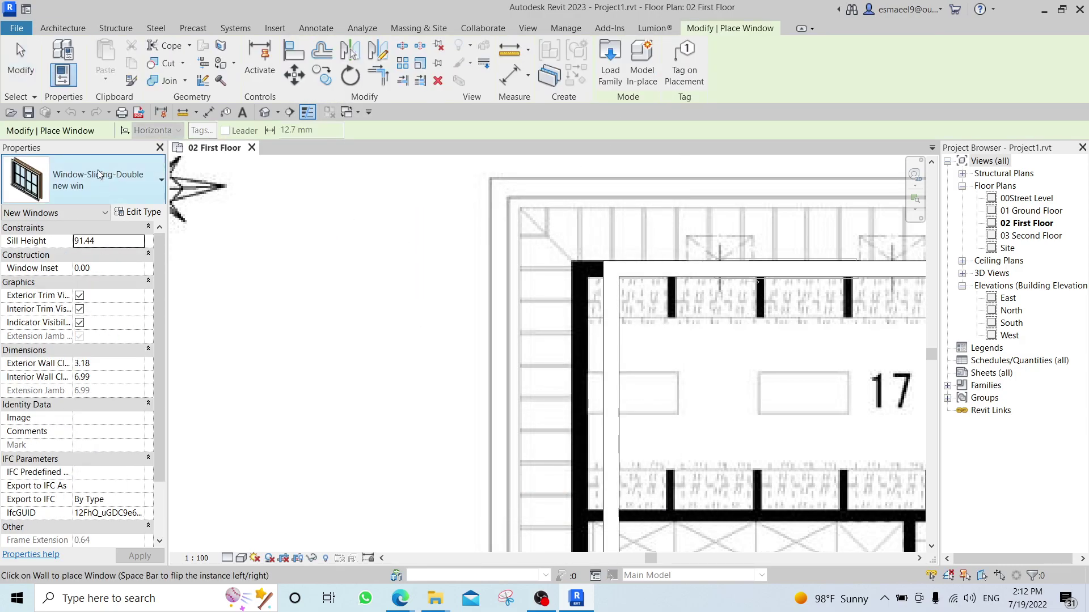
{"action": "left_click", "coordinate": [130, 192]}
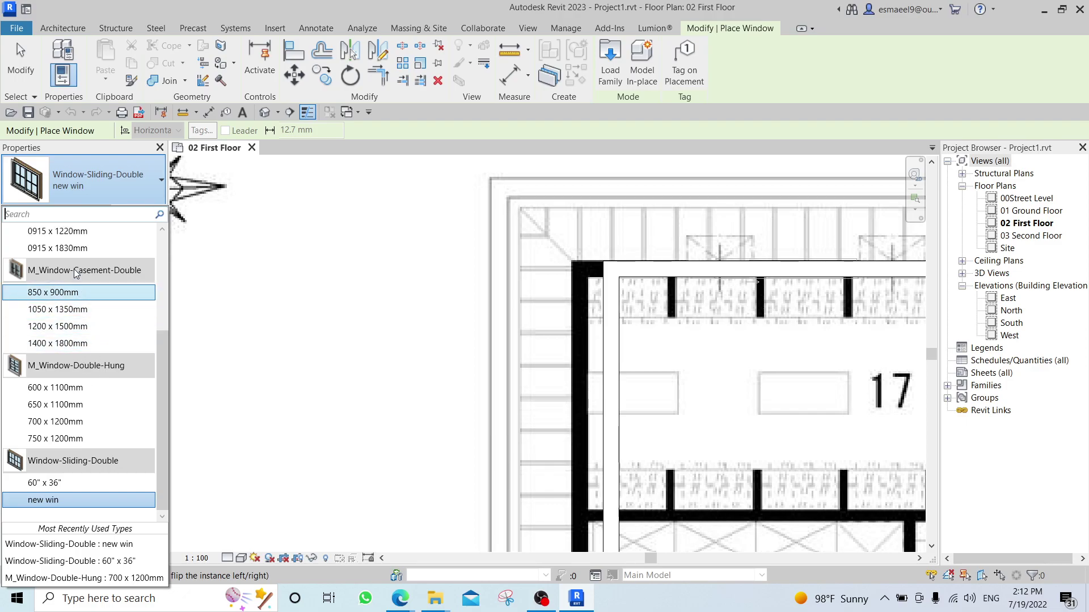
Step: Cancel window placement and reopen the Options dialog
{"action": "key", "text": "Escape"}
{"action": "key", "text": "Escape"}
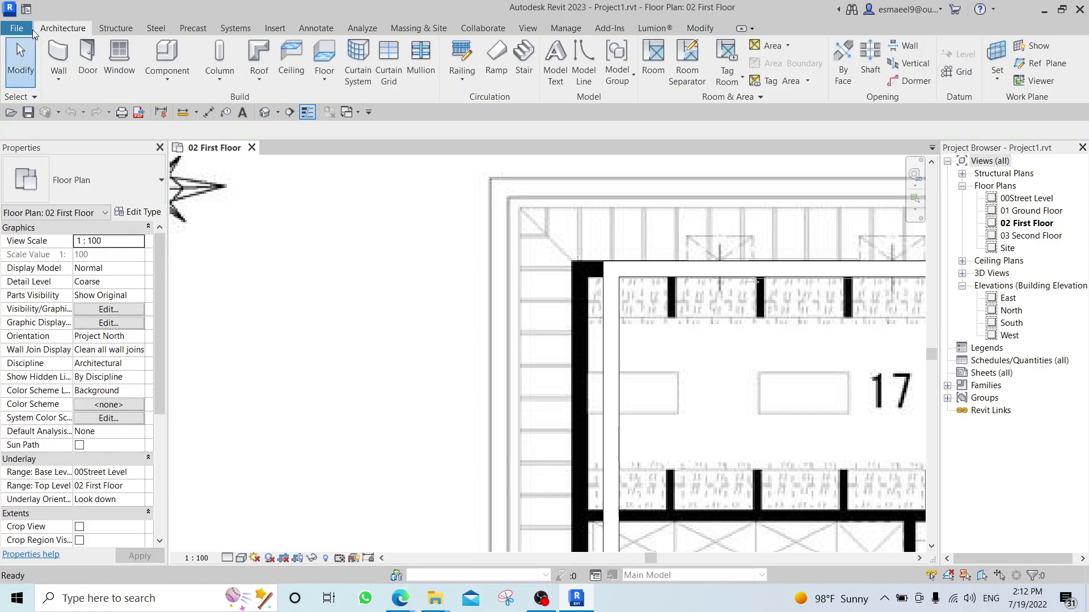
{"action": "left_click", "coordinate": [16, 28]}
{"action": "left_click", "coordinate": [217, 388]}
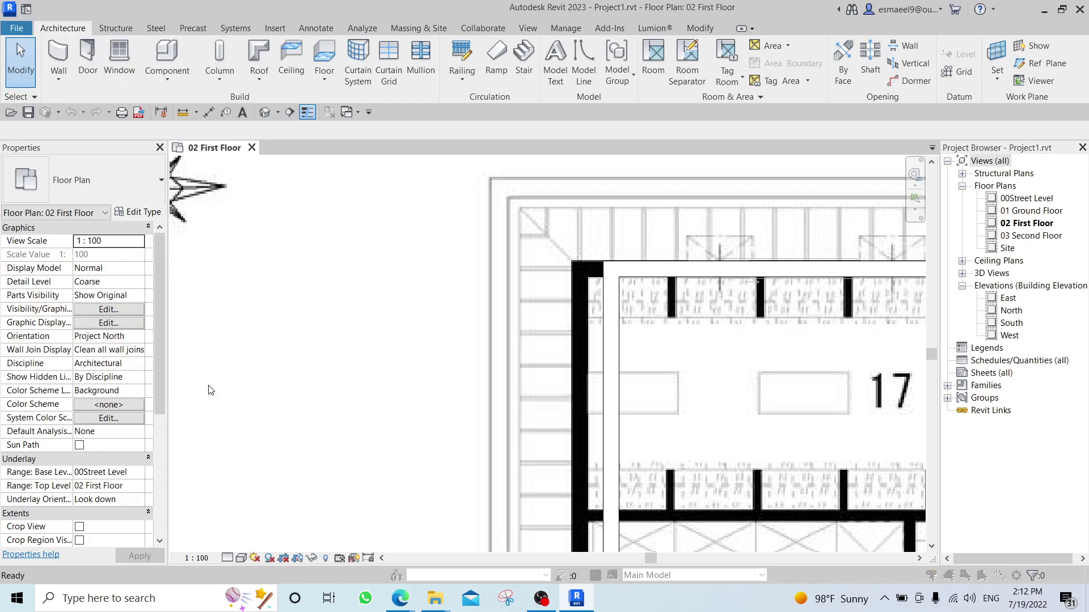
Step: Check the Metric-Construction template path on the File Locations page, then close Options
{"action": "left_click", "coordinate": [319, 154]}
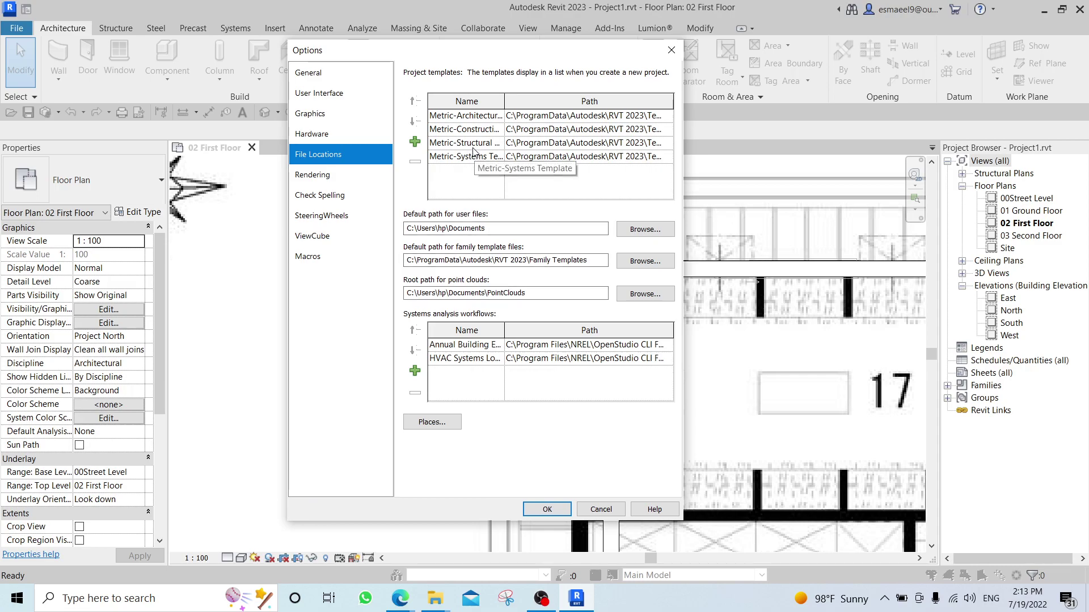
{"action": "left_click", "coordinate": [443, 130]}
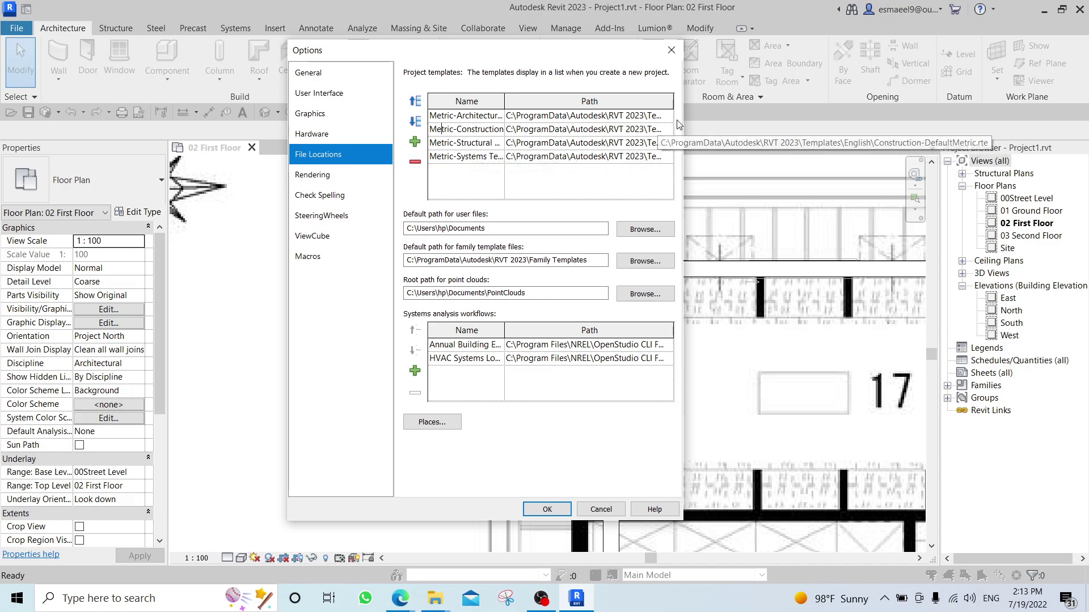
{"action": "left_click", "coordinate": [670, 50]}
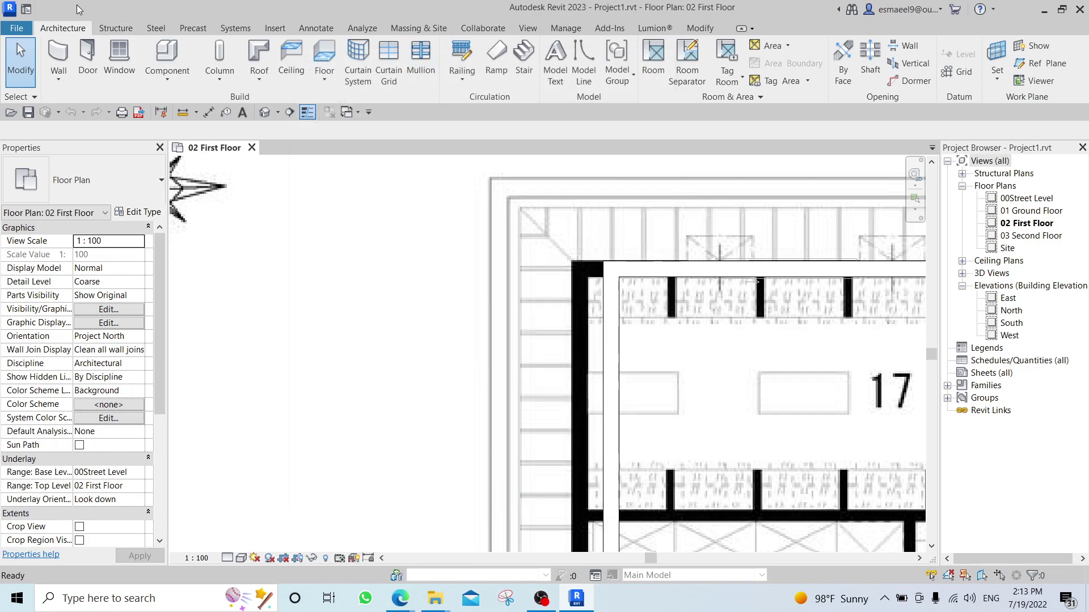
{"action": "left_click", "coordinate": [27, 9]}
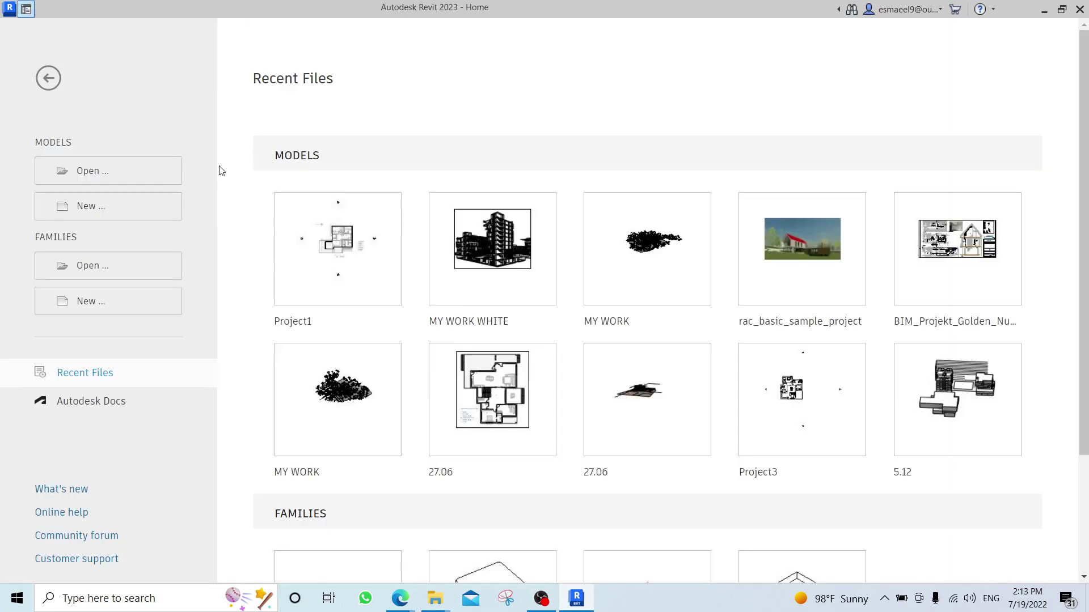
{"action": "left_click", "coordinate": [133, 213]}
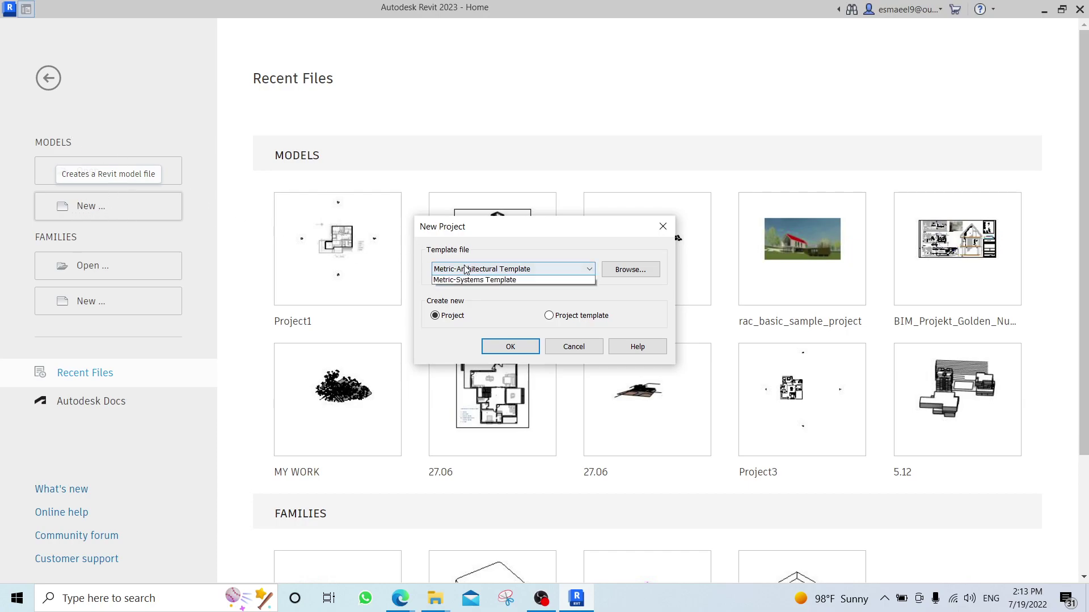
{"action": "left_click", "coordinate": [461, 268]}
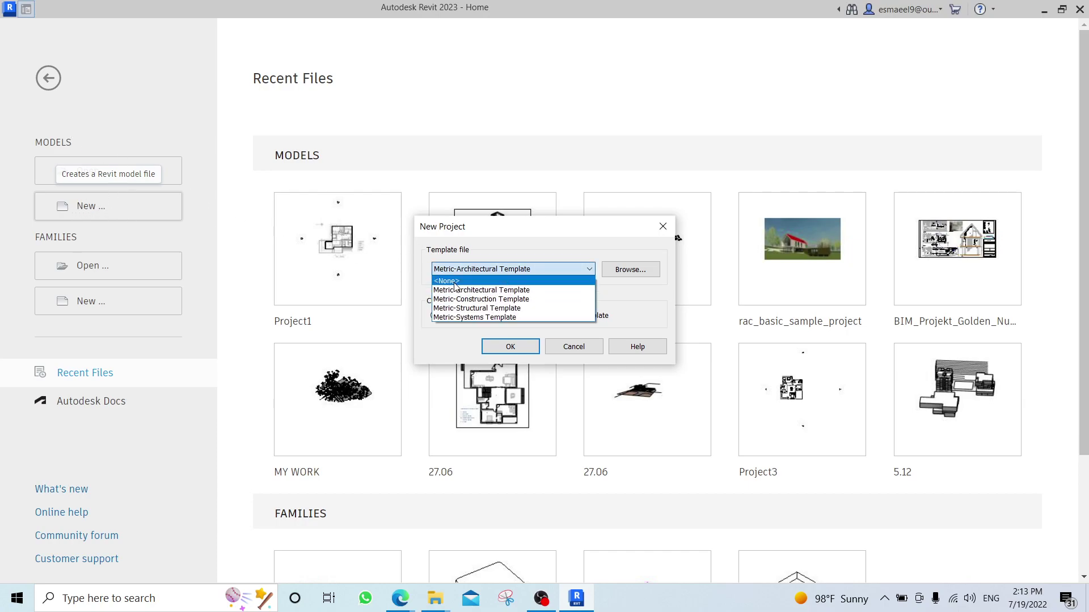
{"action": "left_click", "coordinate": [485, 291]}
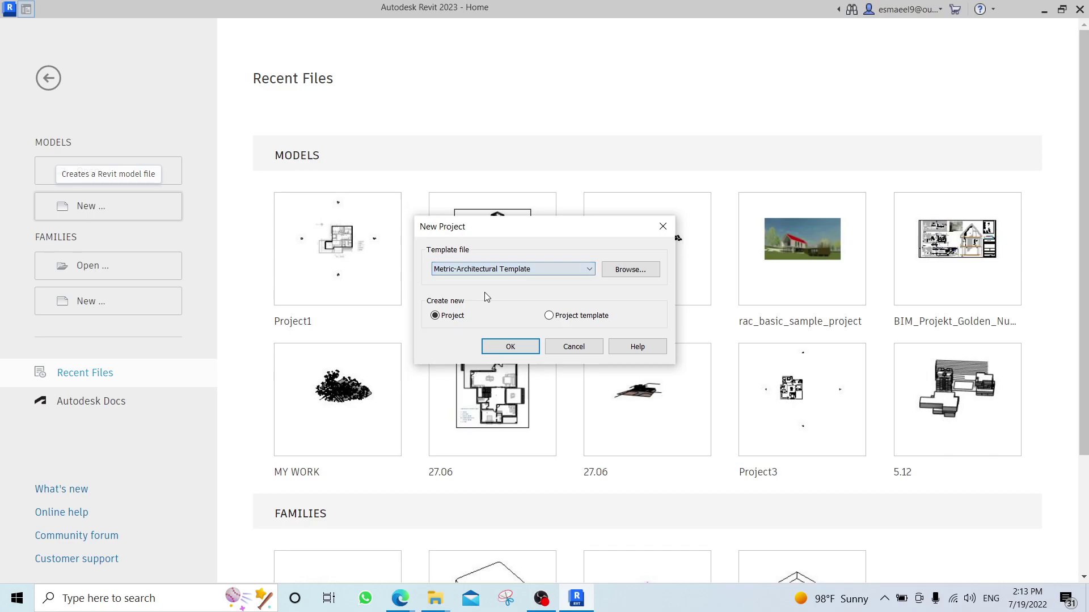
{"action": "left_click", "coordinate": [662, 226]}
{"action": "left_click", "coordinate": [51, 73]}
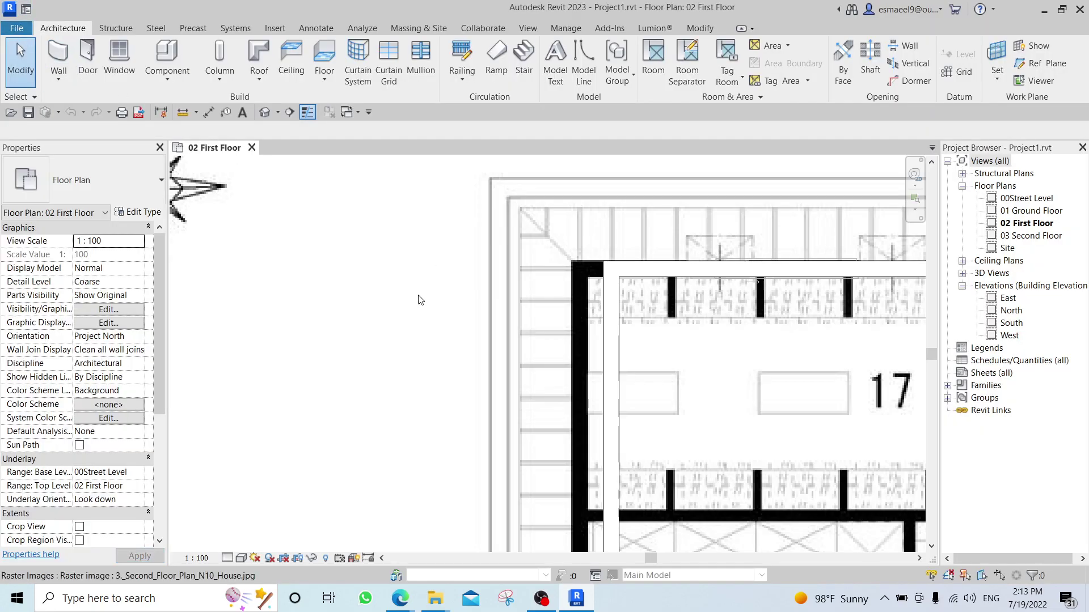
Step: Reopen Options on File Locations and select the Metric-Architectural template entry
{"action": "left_click", "coordinate": [17, 29]}
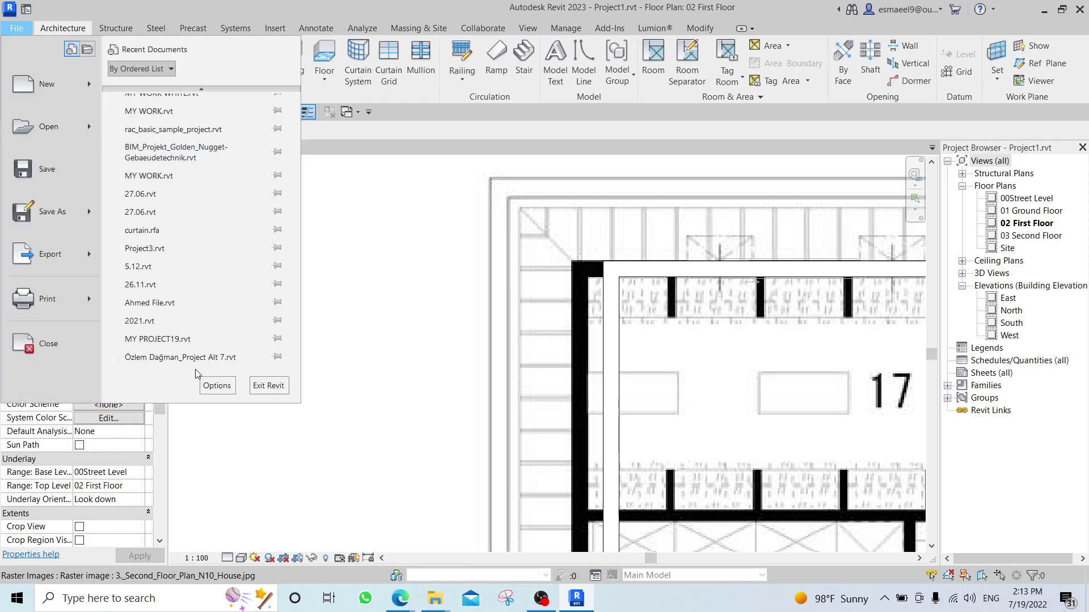
{"action": "left_click", "coordinate": [216, 385]}
{"action": "left_click", "coordinate": [326, 154]}
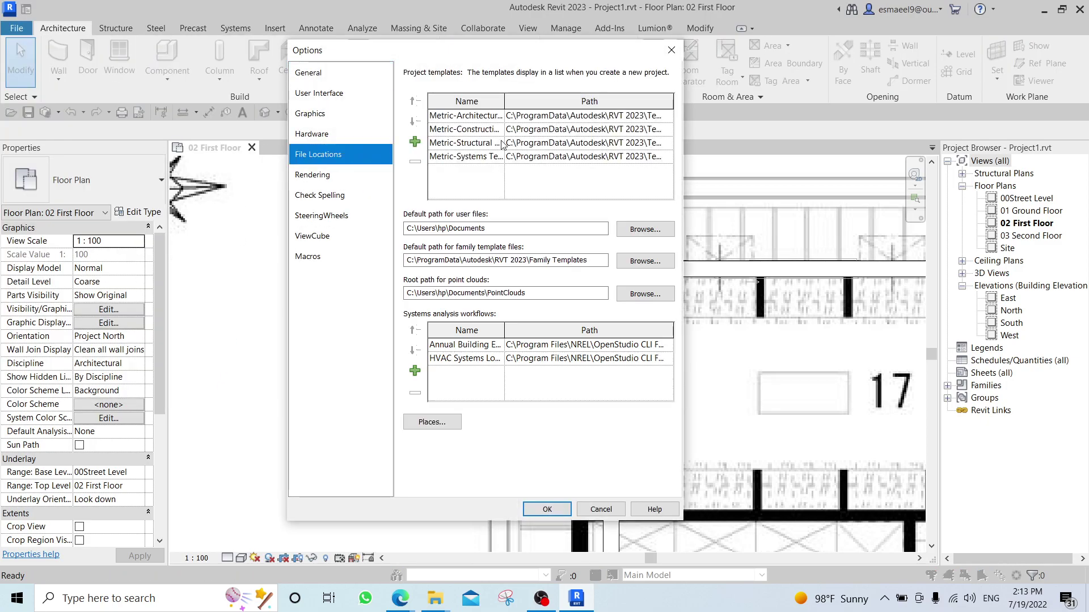
{"action": "left_click", "coordinate": [469, 126]}
{"action": "left_click", "coordinate": [454, 116]}
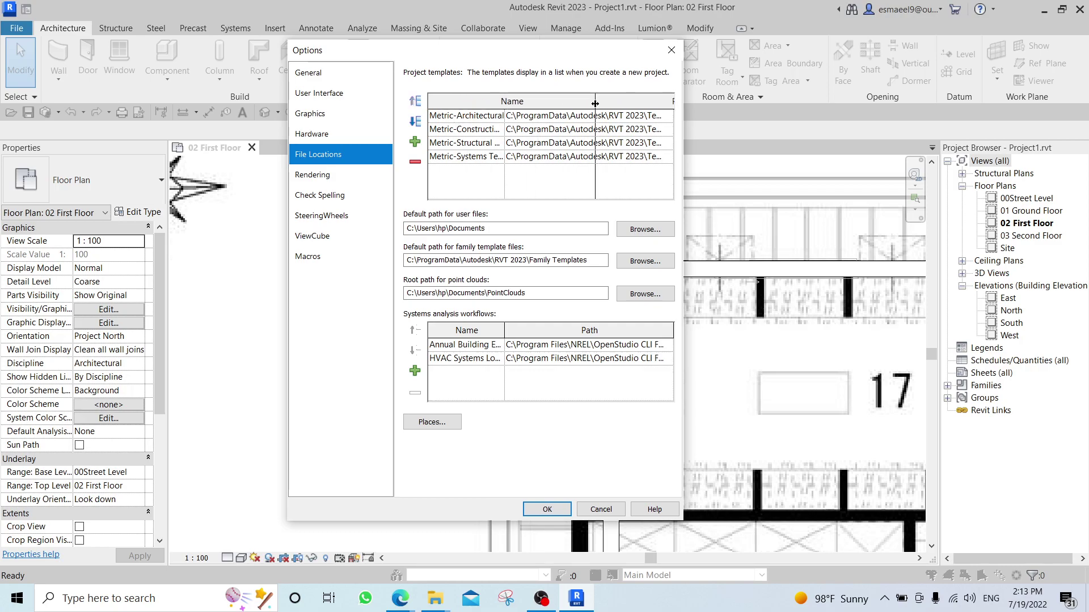
Step: Widen the Name column and browse for a new Metric-Architectural template file
{"action": "double_click", "coordinate": [507, 102]}
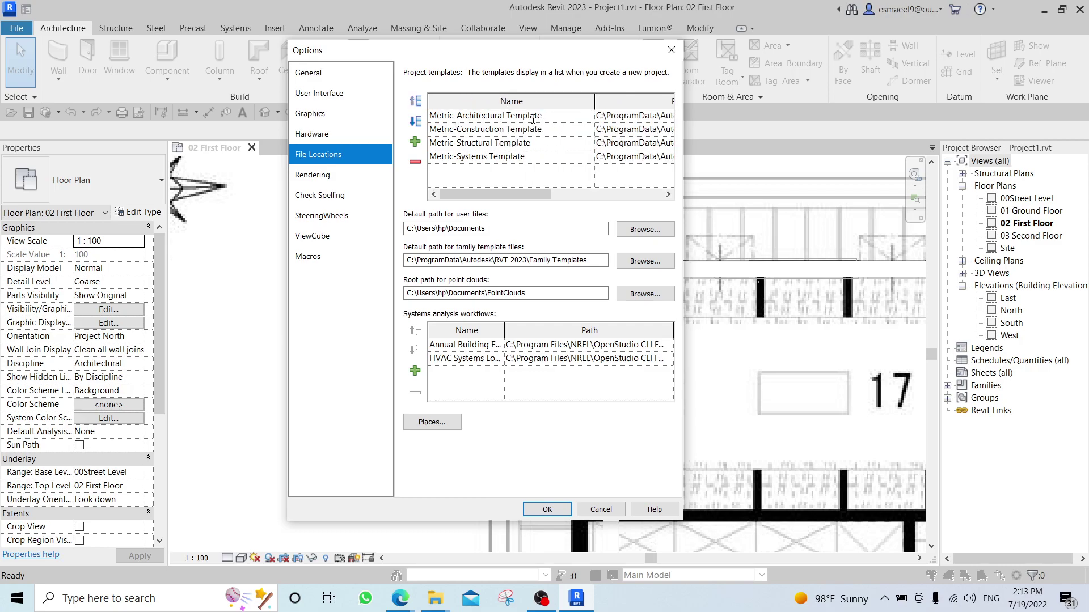
{"action": "left_click_drag", "start_coordinate": [595, 102], "coordinate": [485, 102]}
{"action": "left_click", "coordinate": [662, 117]}
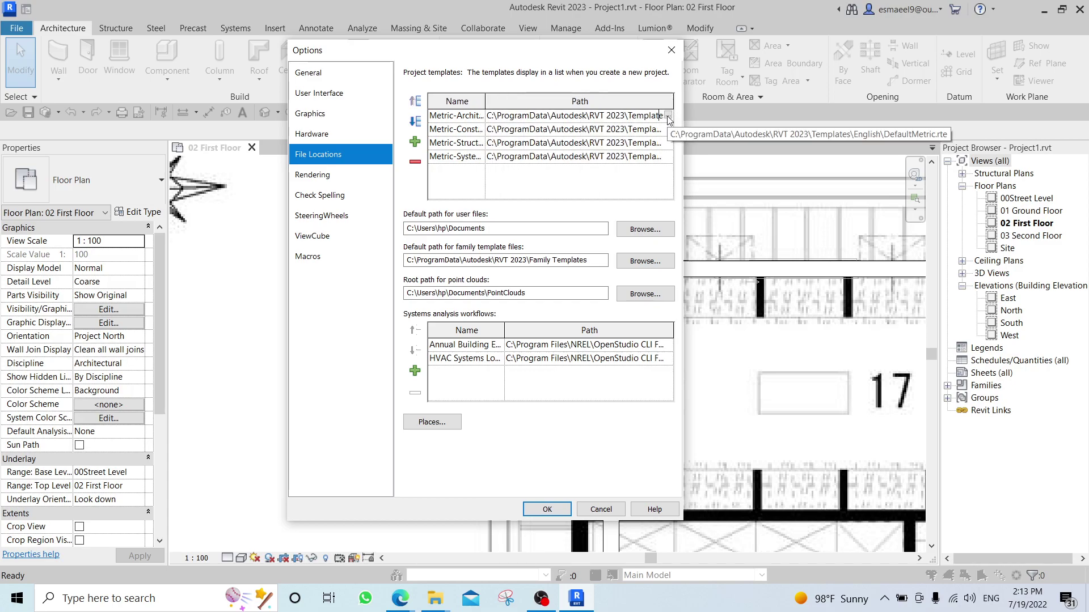
{"action": "left_click", "coordinate": [668, 117]}
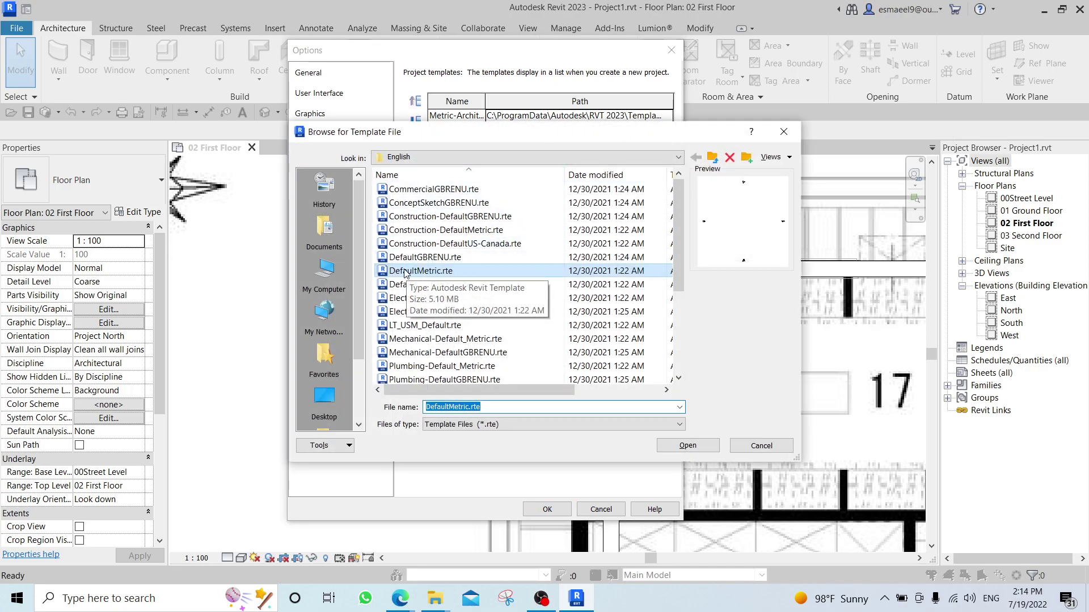
Step: Look through the English-Imperial and English folders, select DefaultMetric.rte, then cancel the browser
{"action": "left_click", "coordinate": [514, 277]}
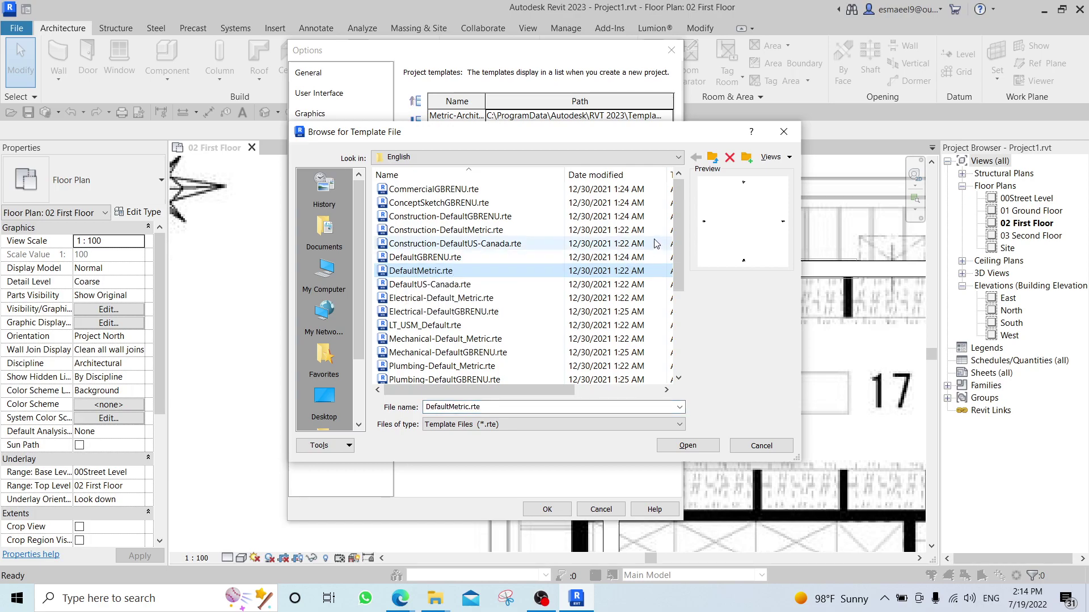
{"action": "mouse_move", "coordinate": [680, 241]}
{"action": "left_mouse_down"}
{"action": "mouse_move", "coordinate": [686, 329]}
{"action": "mouse_move", "coordinate": [683, 238]}
{"action": "left_mouse_up"}
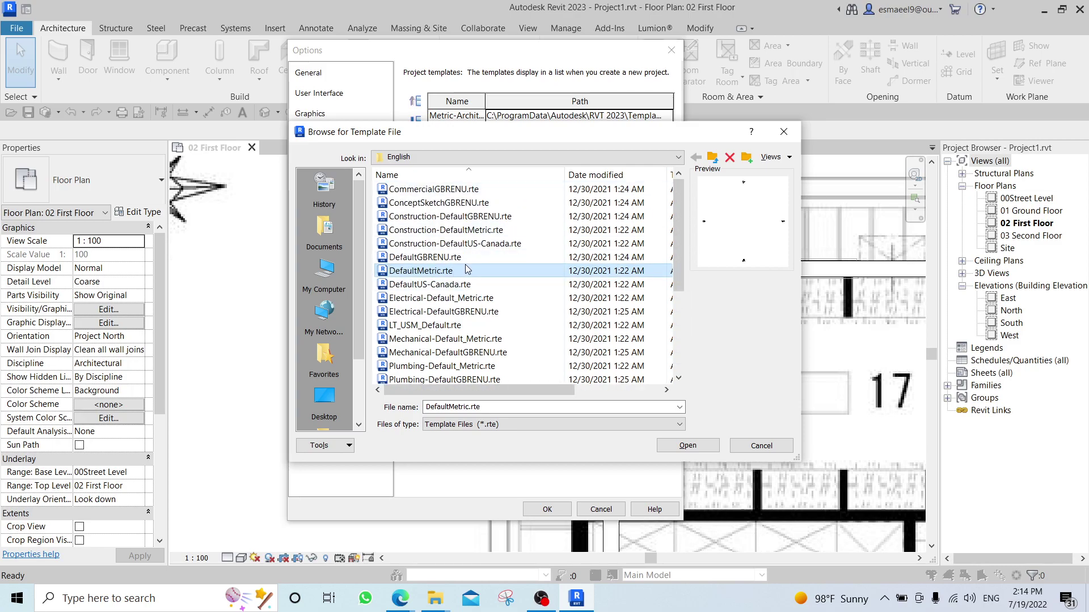
{"action": "left_click", "coordinate": [712, 157]}
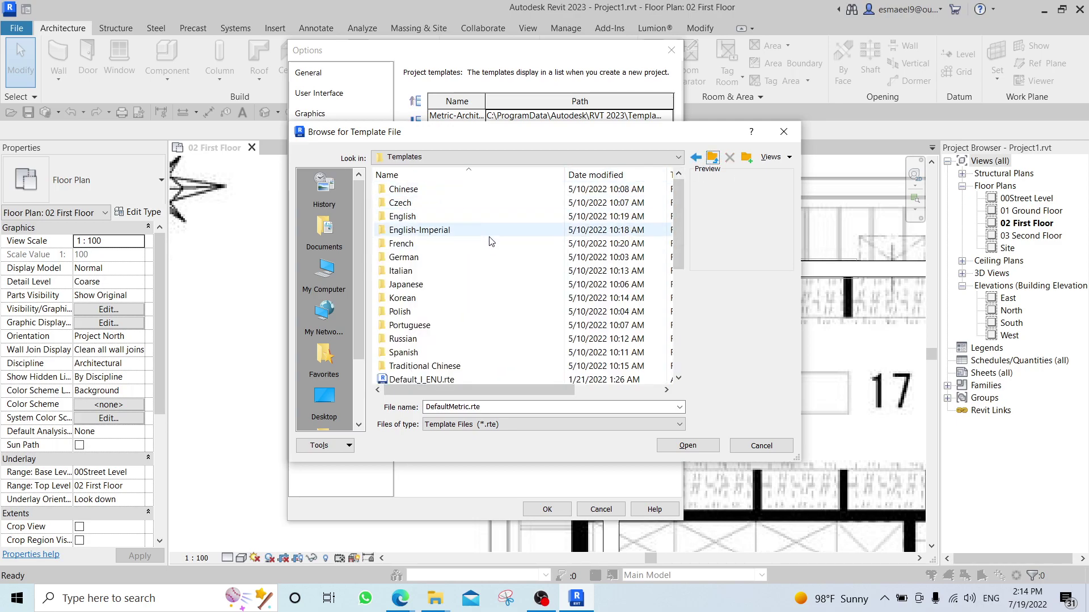
{"action": "double_click", "coordinate": [400, 231]}
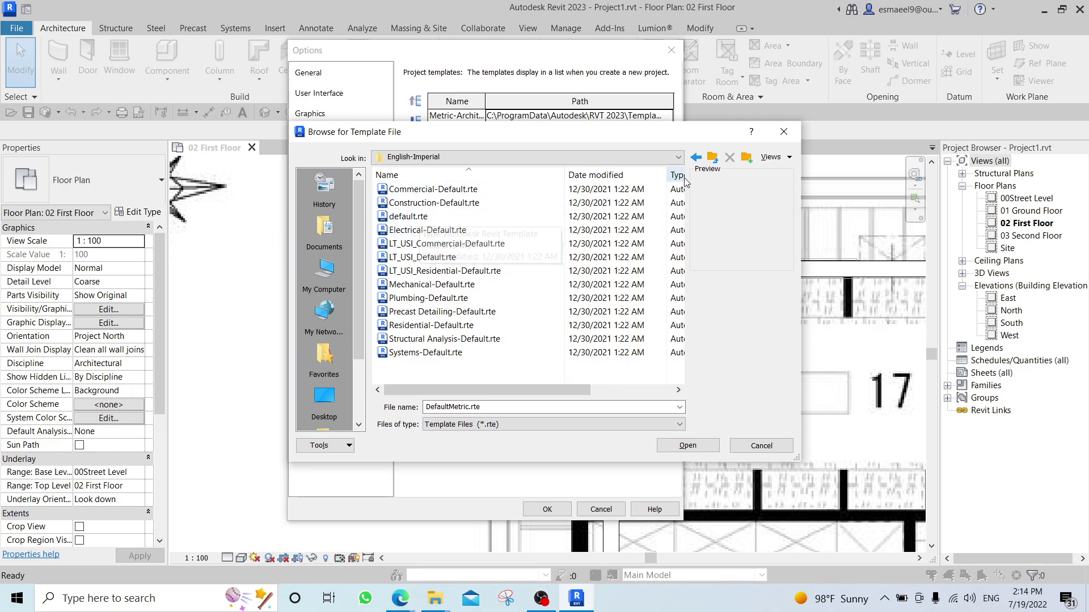
{"action": "left_click", "coordinate": [712, 157]}
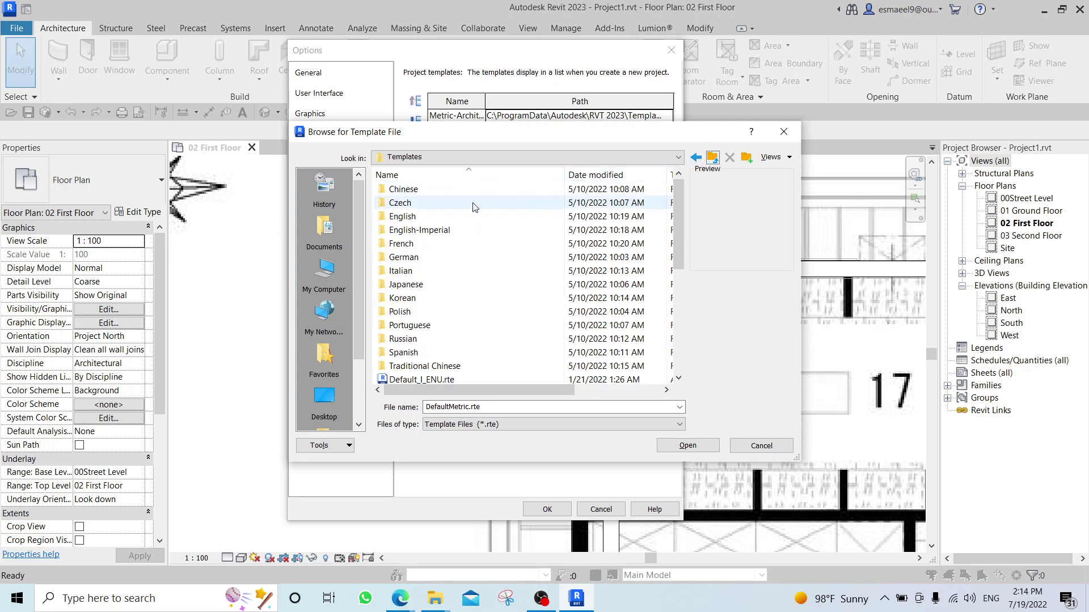
{"action": "double_click", "coordinate": [448, 219]}
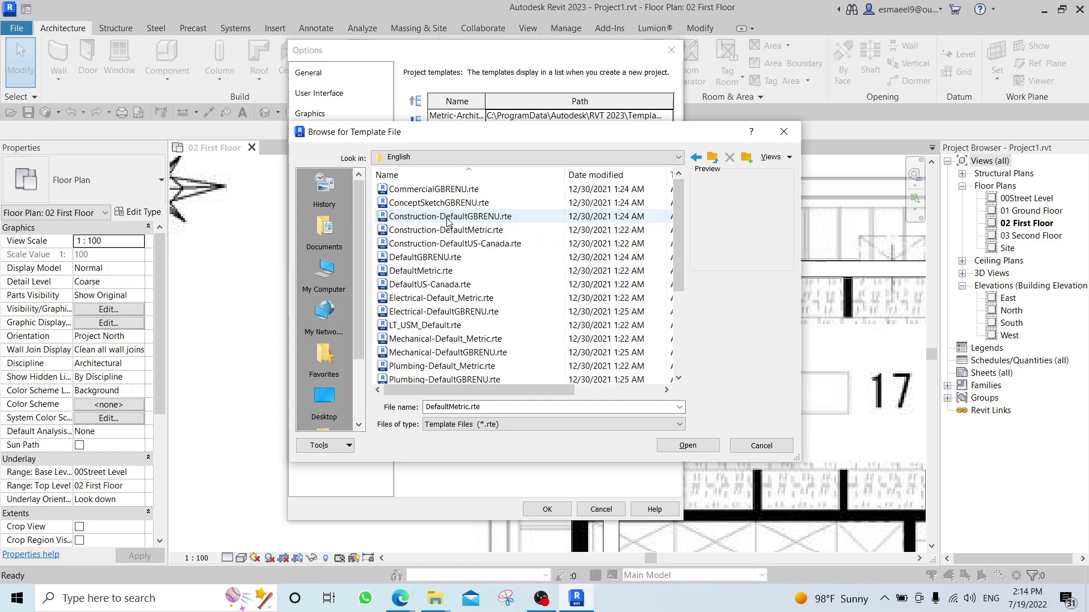
{"action": "left_click", "coordinate": [464, 271]}
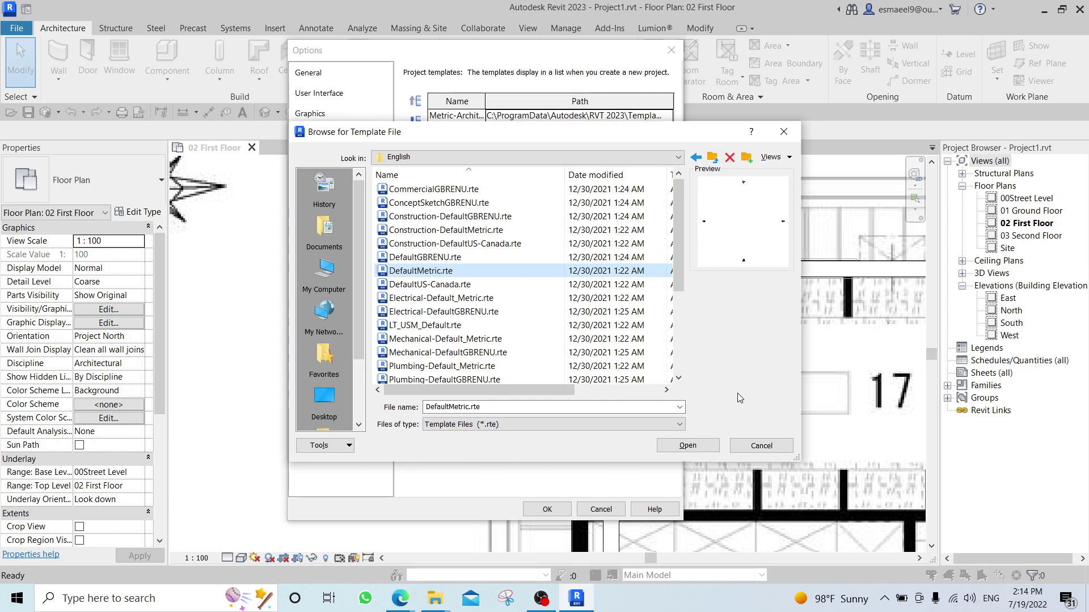
{"action": "left_click", "coordinate": [760, 446]}
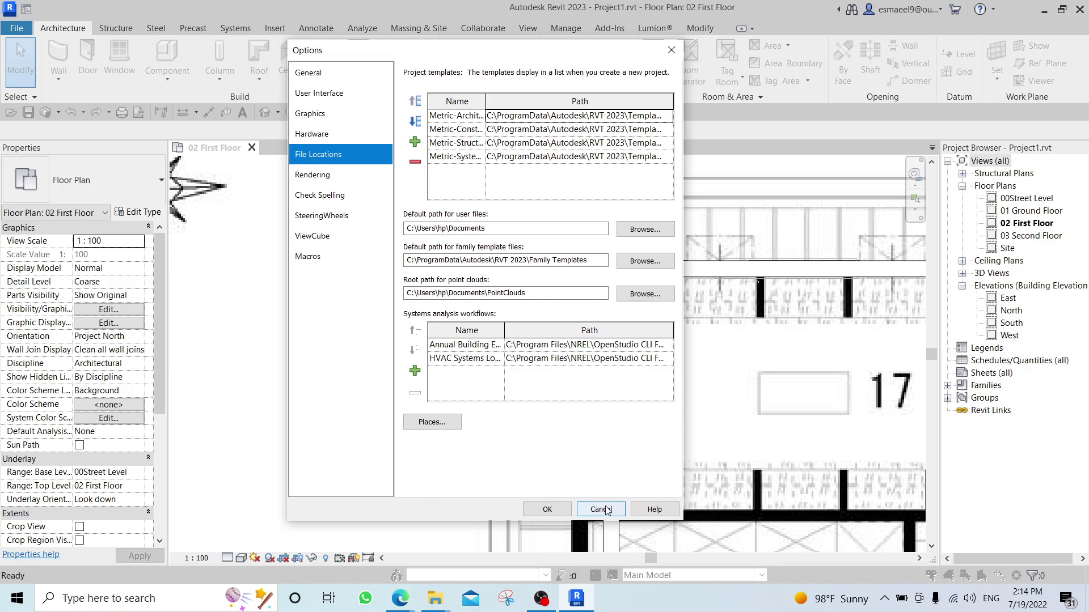
Step: Cancel Options and pan the floor plan to make room above it
{"action": "left_click", "coordinate": [606, 510]}
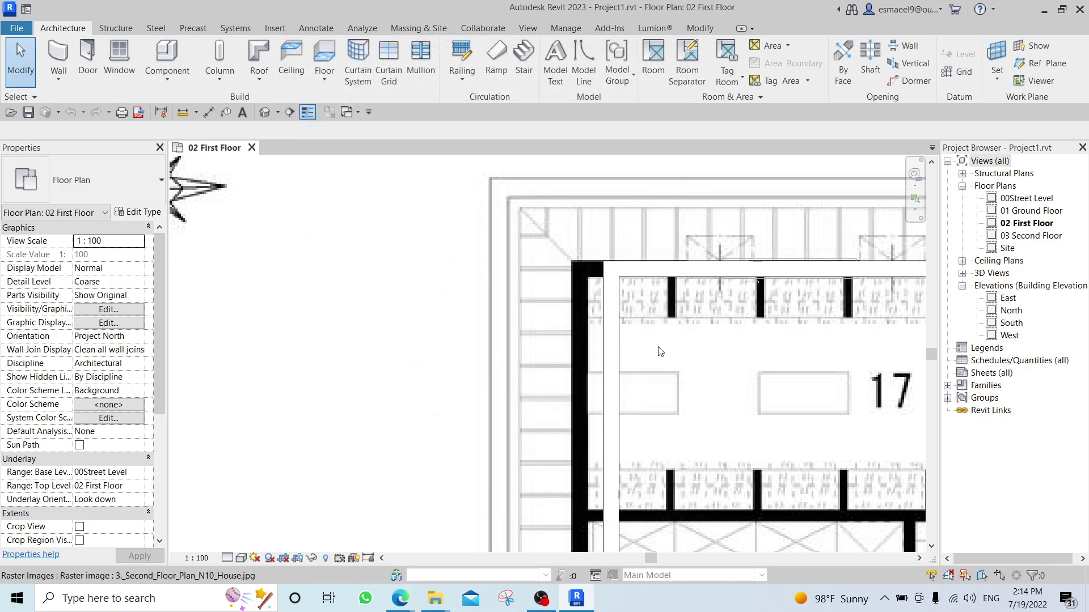
{"action": "scroll", "coordinate": [659, 353], "scroll_direction": "down", "scroll_amount": 2}
{"action": "middle_click_drag", "start_coordinate": [661, 355], "coordinate": [449, 349]}
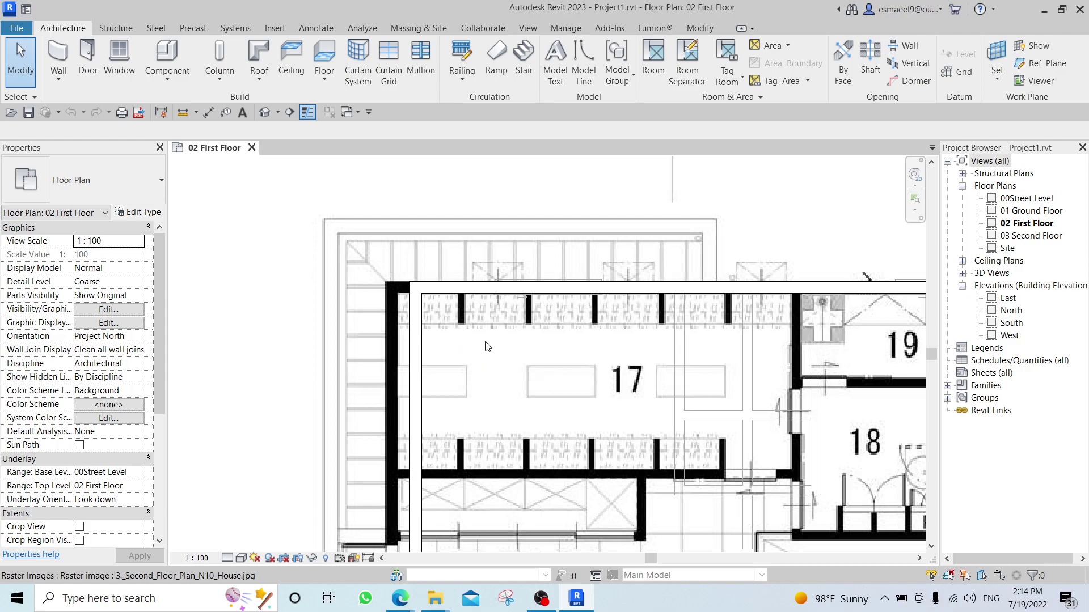
{"action": "left_click", "coordinate": [494, 289]}
{"action": "middle_click_drag", "start_coordinate": [470, 295], "coordinate": [673, 381]}
Step: Draw a new 260-long wall above the plan and select it
{"action": "key", "text": "w"}
{"action": "key", "text": "a"}
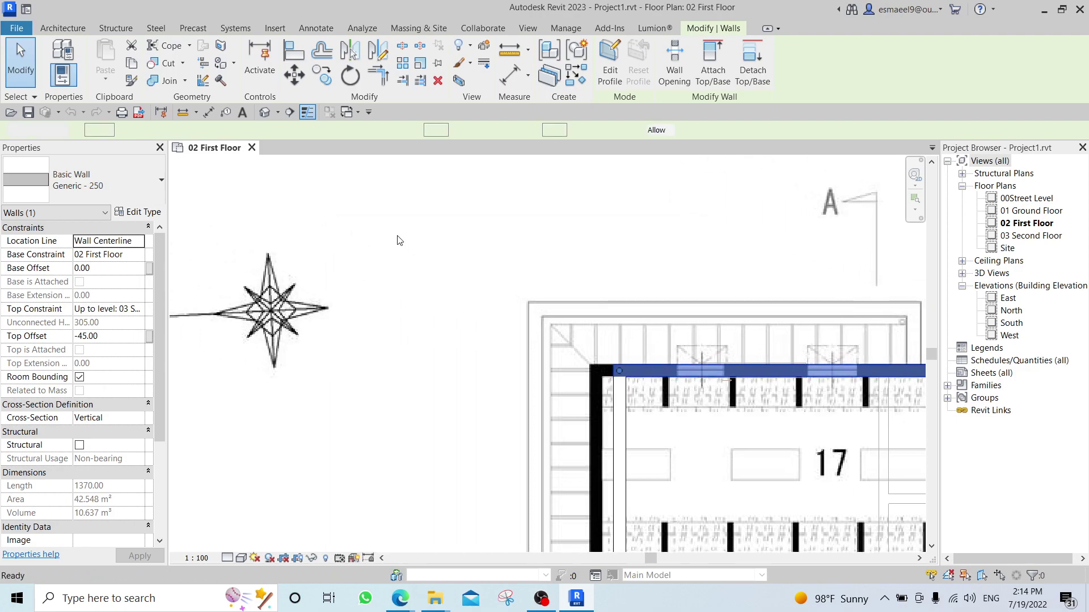
{"action": "left_click", "coordinate": [376, 222]}
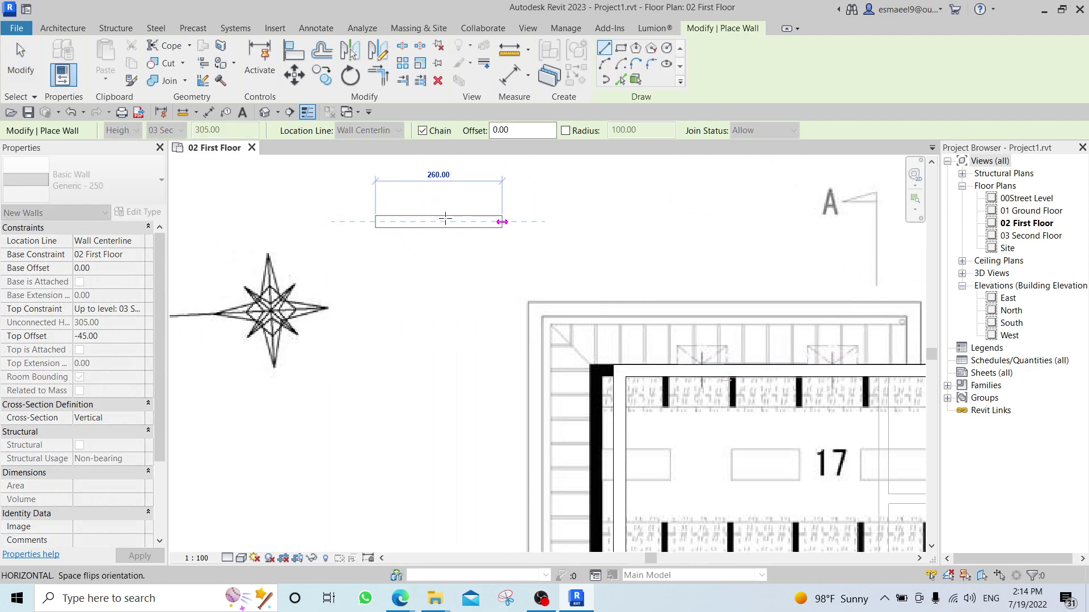
{"action": "key", "text": "Escape"}
{"action": "key", "text": "Escape"}
{"action": "scroll", "coordinate": [445, 219], "scroll_direction": "up", "scroll_amount": 2}
{"action": "left_click", "coordinate": [438, 221]}
Step: Change the new wall's type to CW 102-85-215p
{"action": "left_click", "coordinate": [85, 180]}
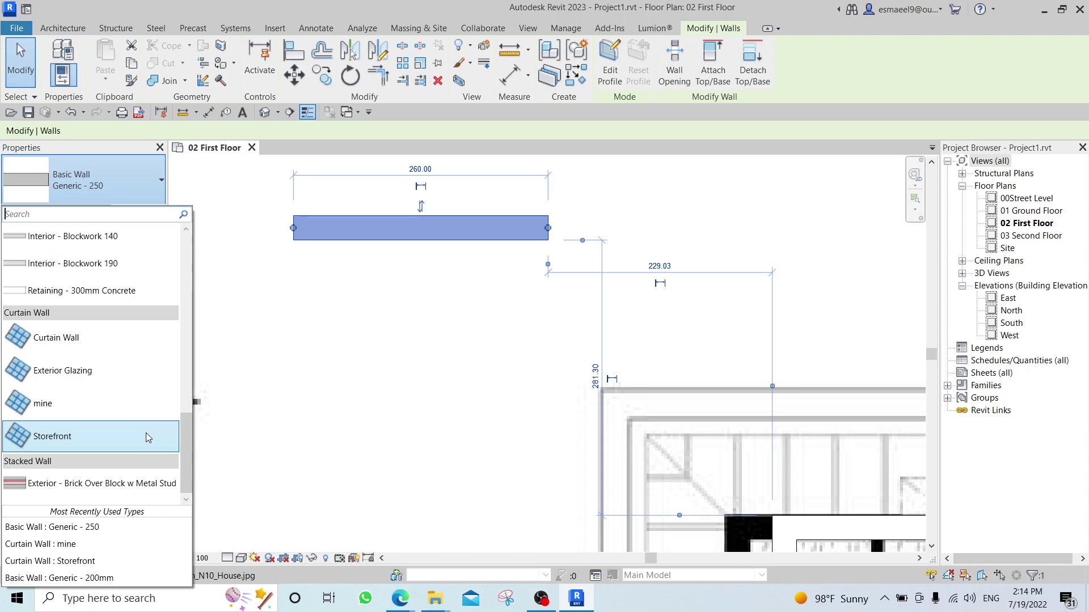
{"action": "scroll", "coordinate": [91, 340], "scroll_direction": "up", "scroll_amount": 10}
{"action": "left_click", "coordinate": [85, 284]}
{"action": "key", "text": "Escape"}
Step: Glance at the wall's type properties without changes, then reselect the new wall
{"action": "left_click", "coordinate": [422, 227]}
{"action": "left_click", "coordinate": [138, 211]}
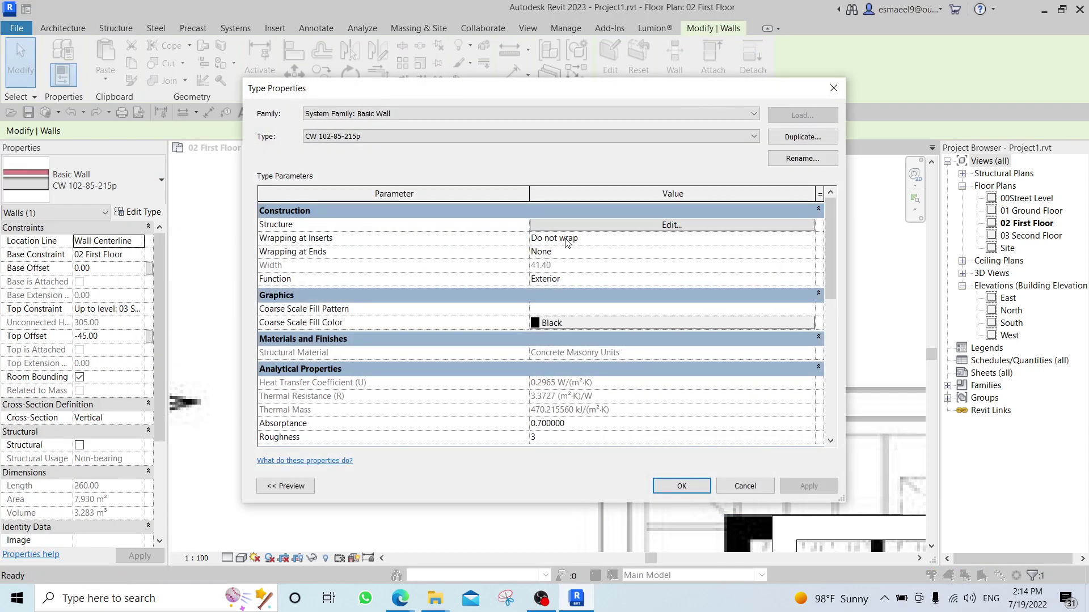
{"action": "left_click", "coordinate": [833, 88]}
{"action": "middle_click_drag", "start_coordinate": [488, 283], "coordinate": [538, 311]}
{"action": "left_click", "coordinate": [542, 335]}
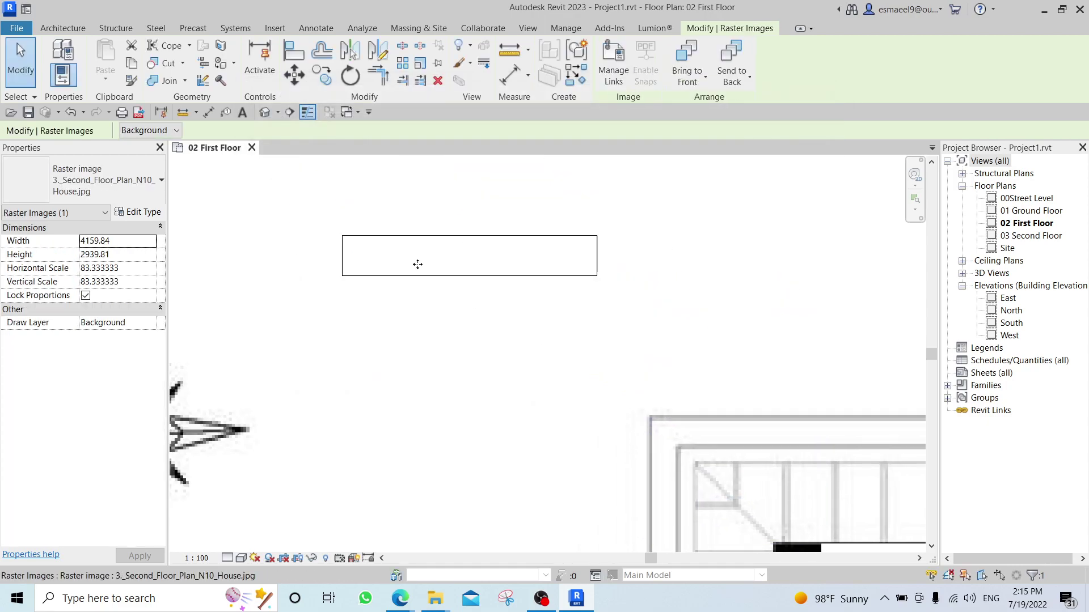
{"action": "key", "text": "Escape"}
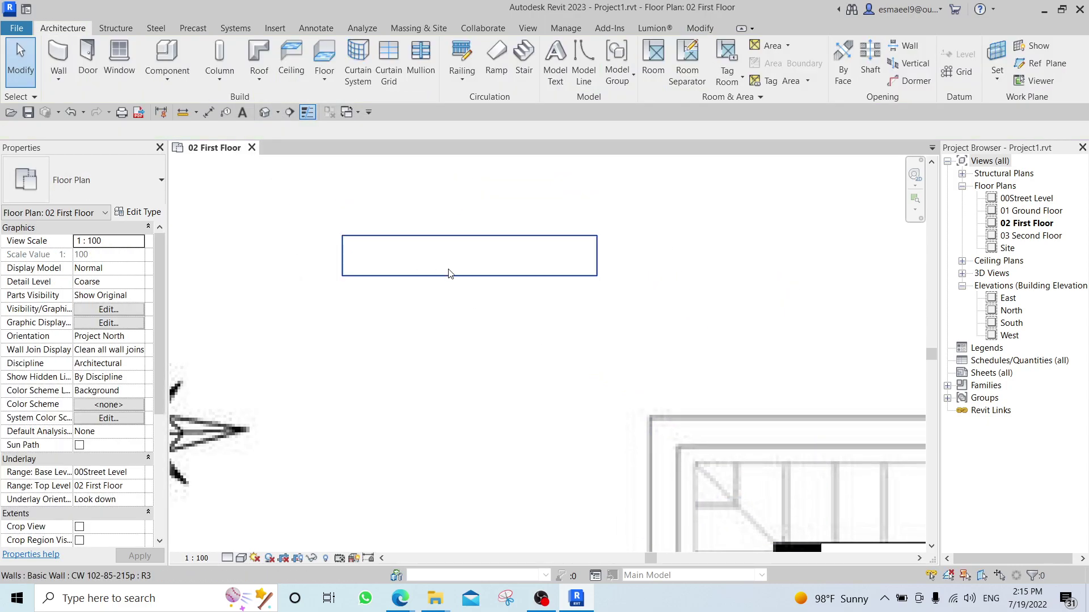
{"action": "left_click", "coordinate": [448, 275]}
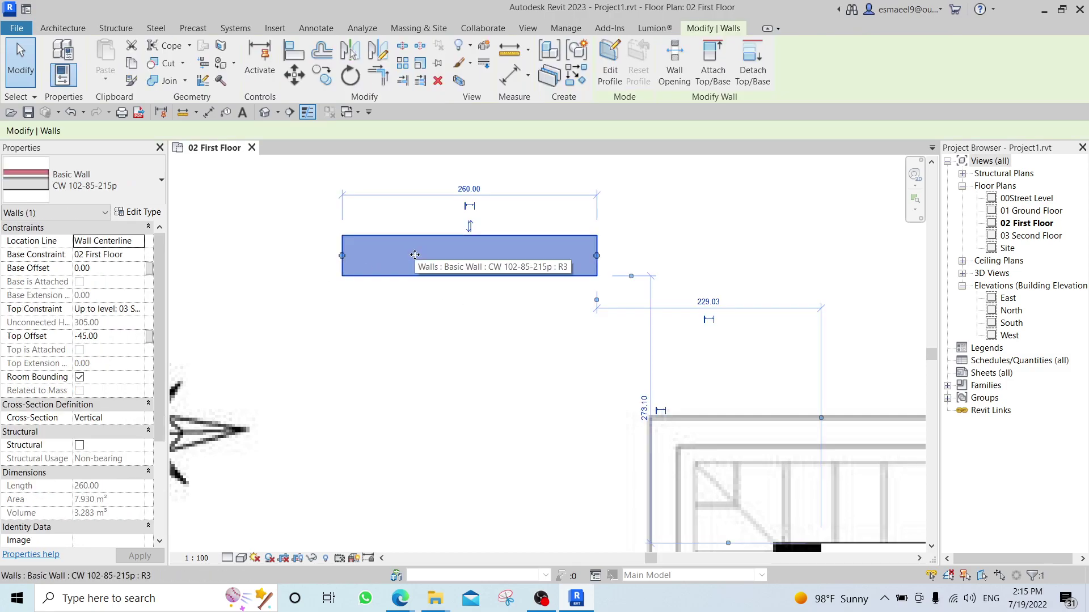
Step: In CW 102-85-215p's type properties, open the Structure layers in Edit Assembly
{"action": "left_click", "coordinate": [142, 213]}
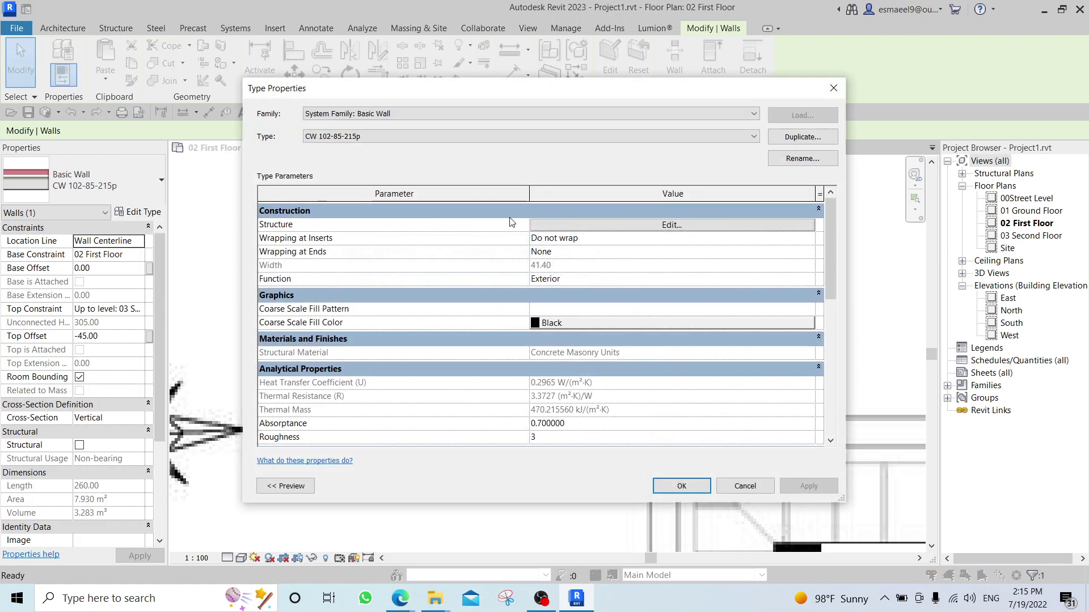
{"action": "left_click", "coordinate": [818, 210]}
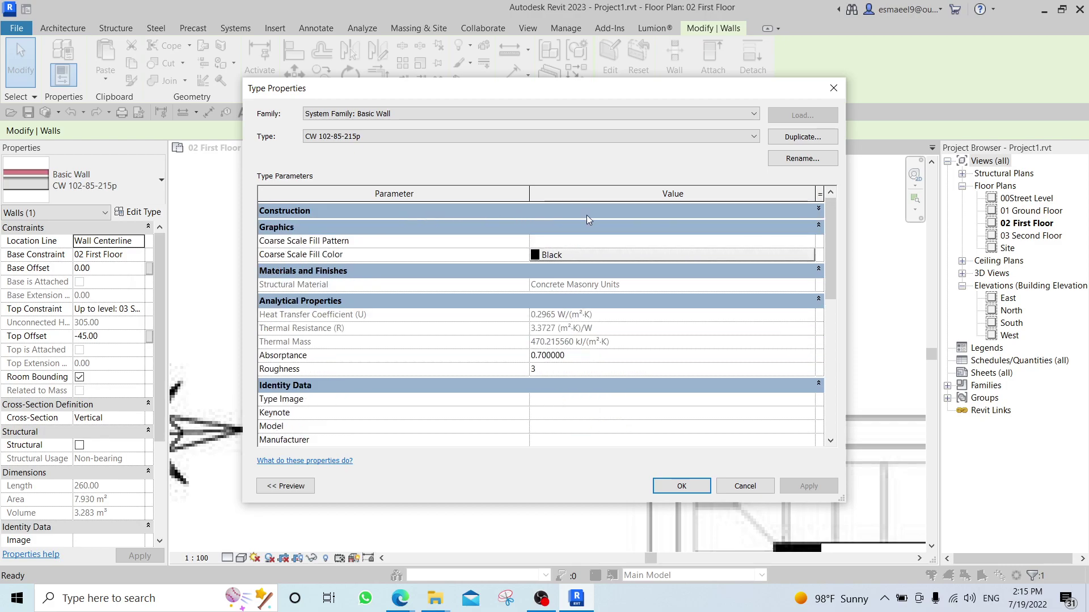
{"action": "left_click", "coordinate": [818, 208]}
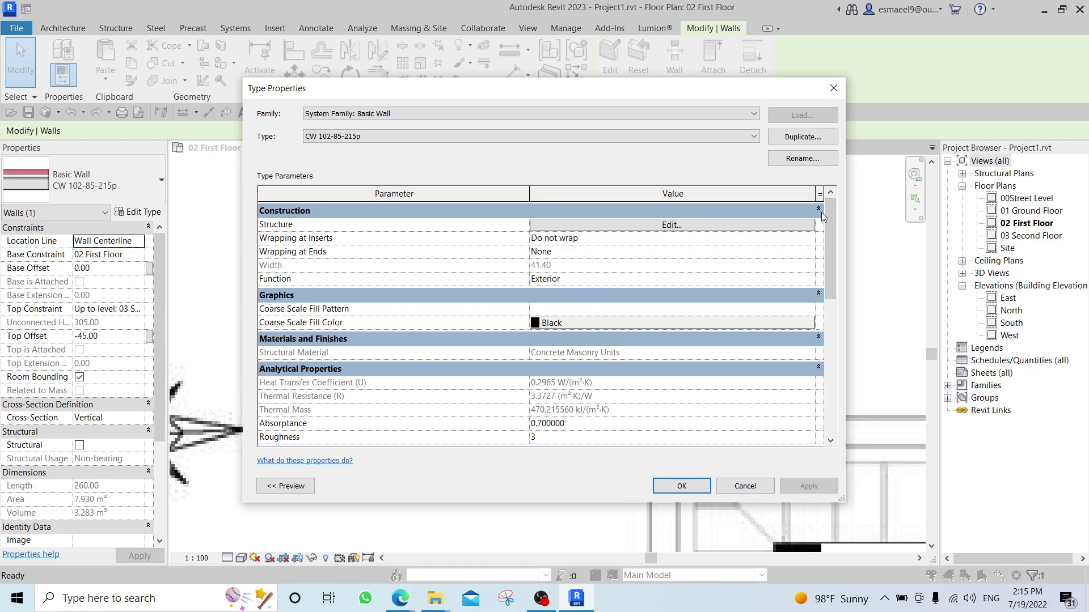
{"action": "left_click", "coordinate": [819, 208]}
{"action": "left_click", "coordinate": [818, 209]}
{"action": "left_click", "coordinate": [606, 226]}
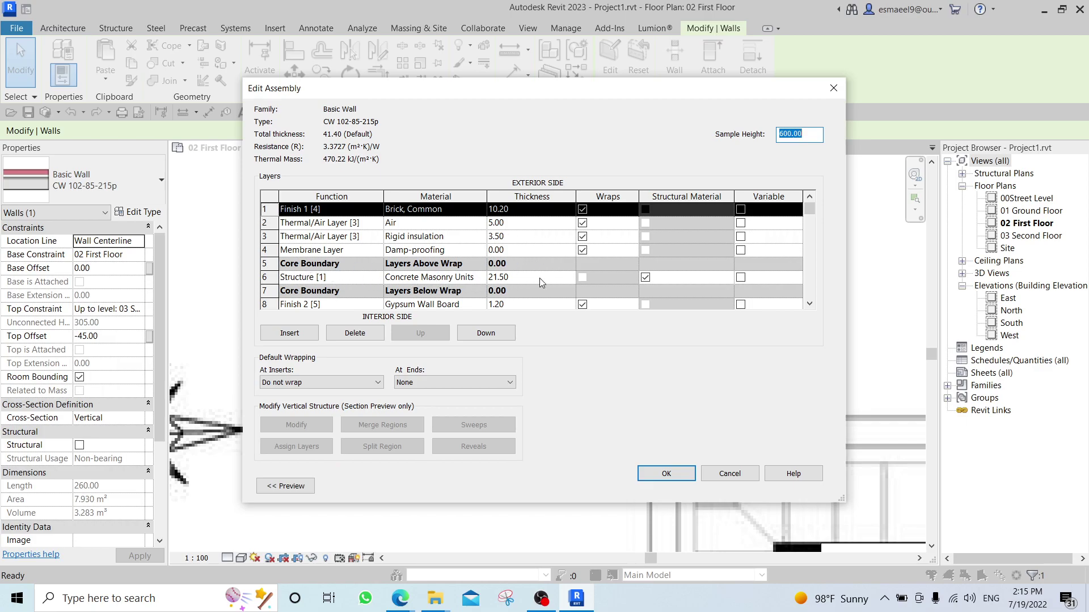
Step: Set the Concrete Masonry Units layer thickness to 25.00, giving a 44.90 total
{"action": "left_click", "coordinate": [509, 277]}
{"action": "type", "text": "25"}
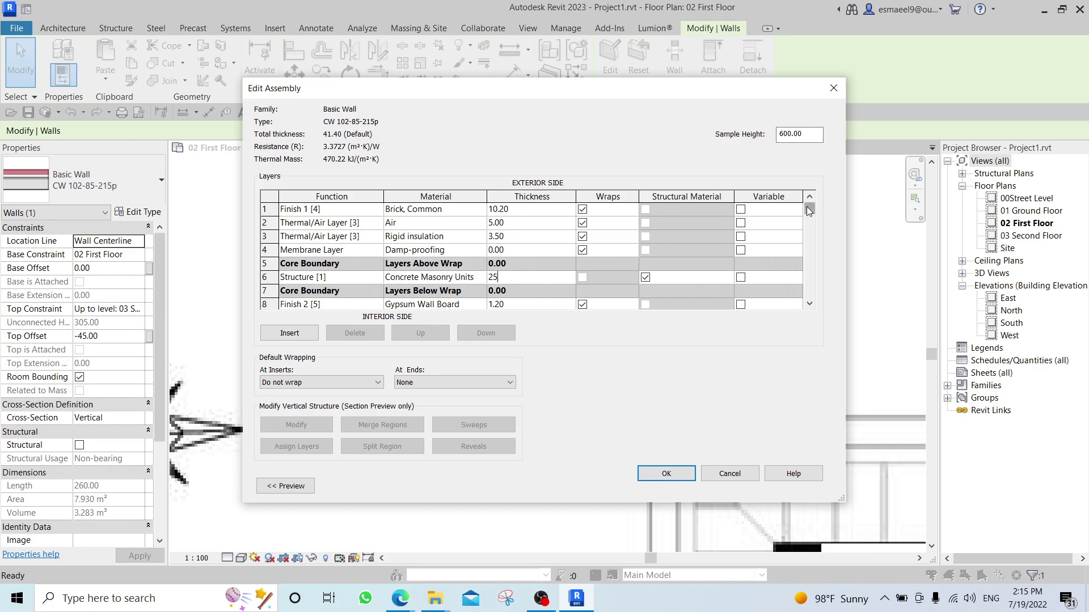
{"action": "left_click_drag", "start_coordinate": [808, 211], "coordinate": [810, 250]}
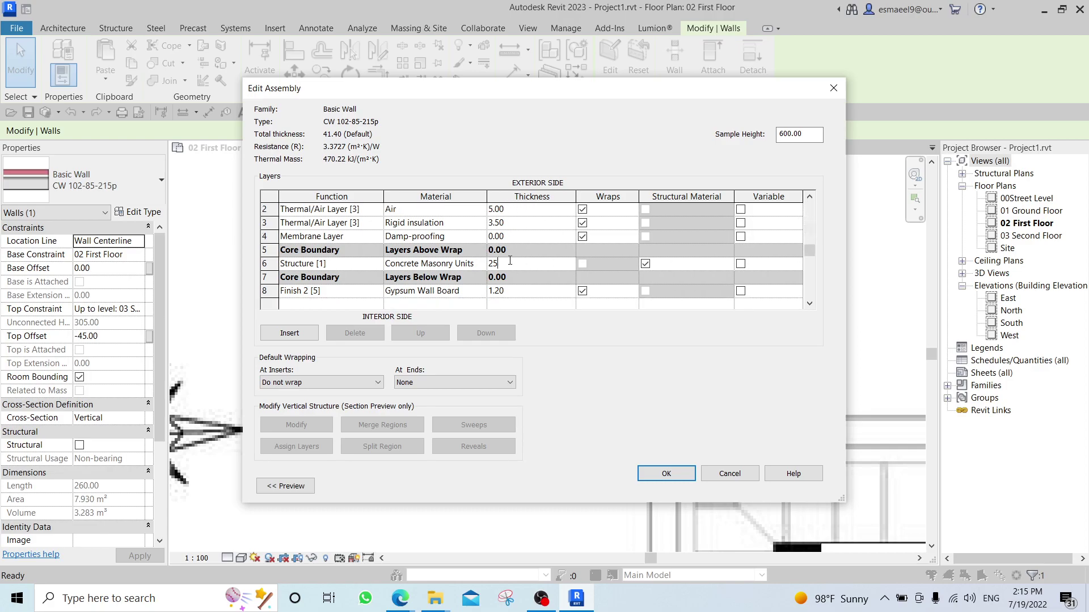
{"action": "left_click", "coordinate": [526, 290]}
{"action": "scroll", "coordinate": [532, 281], "scroll_direction": "up", "scroll_amount": 1}
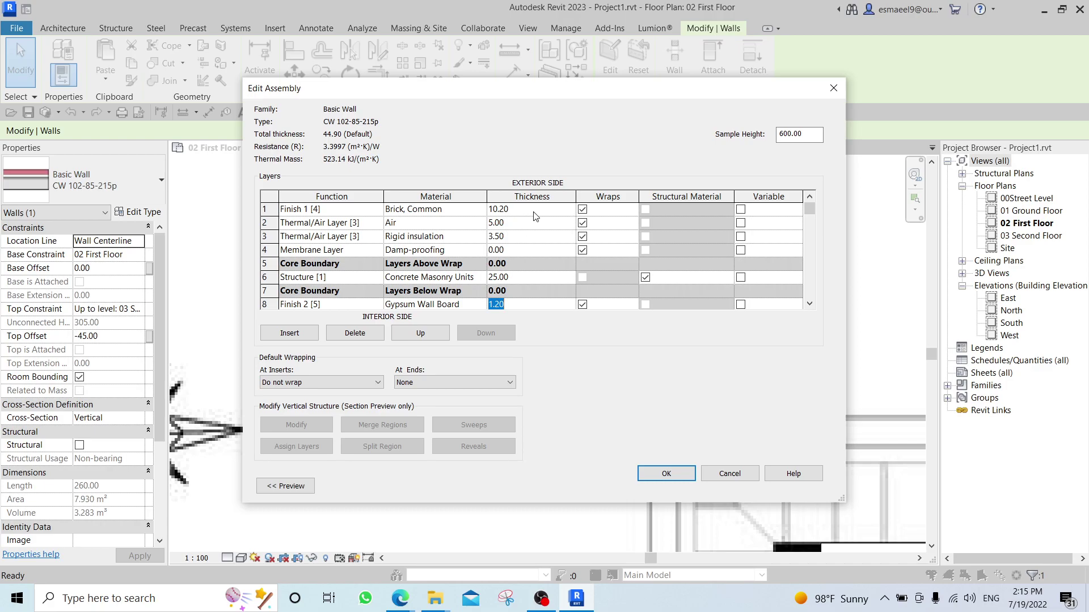
{"action": "left_click", "coordinate": [535, 278]}
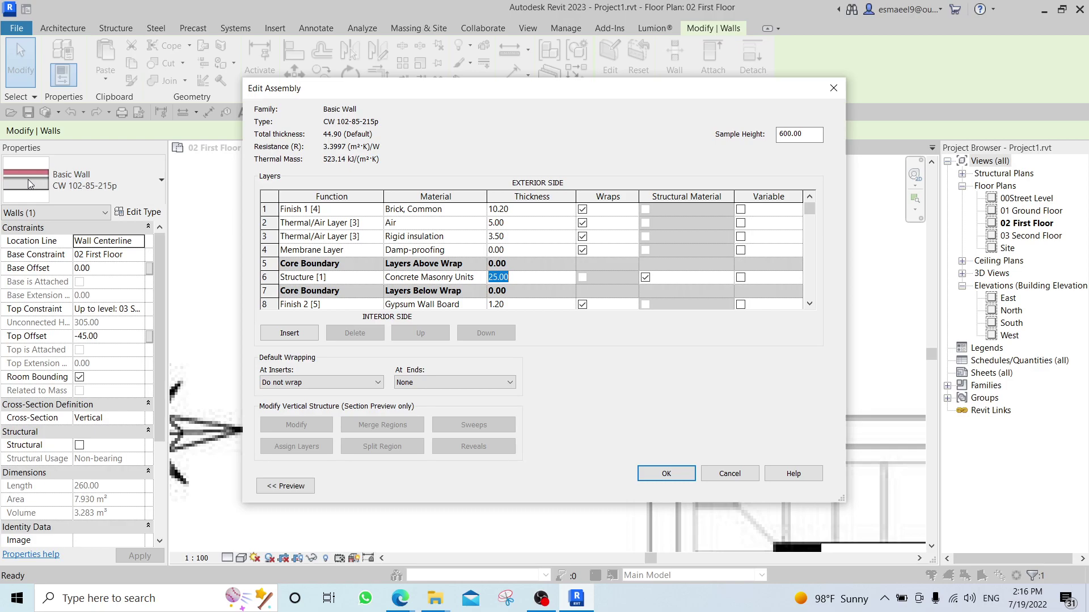
Step: Close Edit Assembly and Type Properties, keeping CW 102-85-215p at its 41.40 width
{"action": "left_click", "coordinate": [834, 89]}
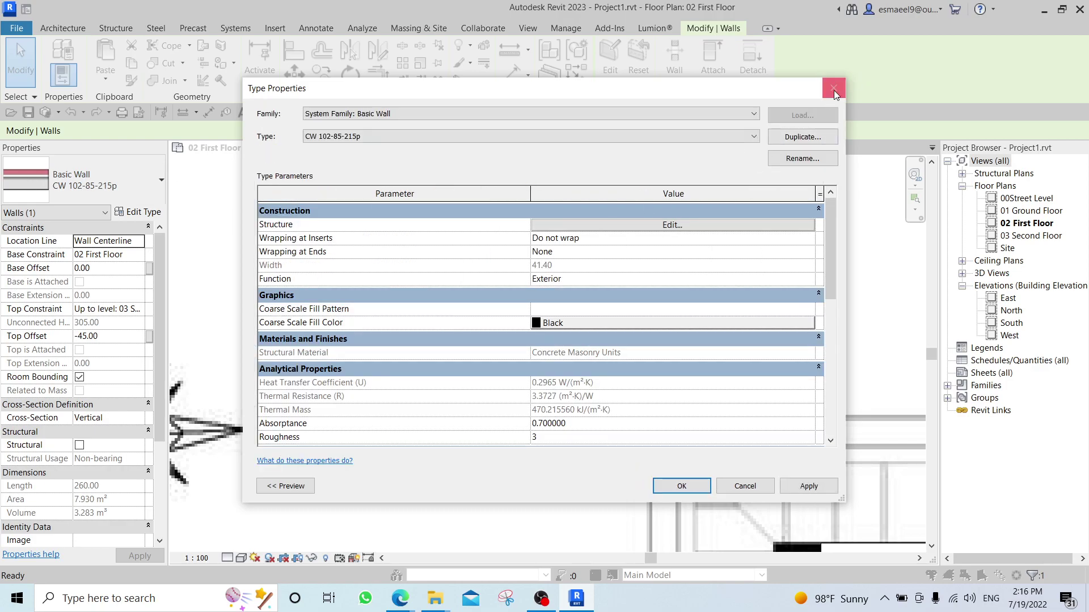
{"action": "left_click", "coordinate": [834, 90]}
Step: Set the 02 First Floor plan to Fine detail and zoom and pan to the layered wall
{"action": "left_click", "coordinate": [516, 298]}
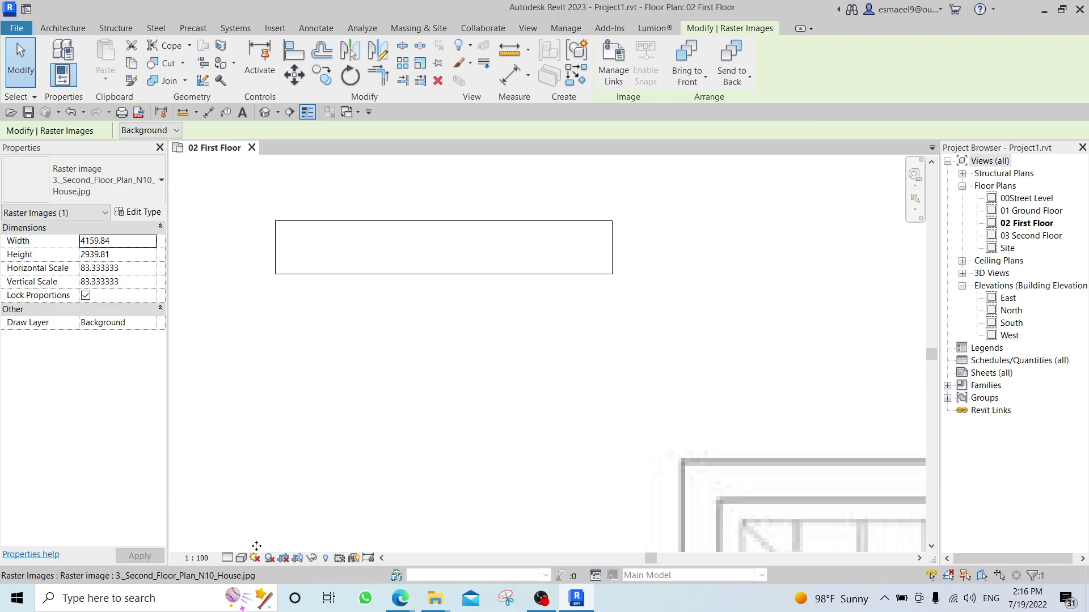
{"action": "left_click", "coordinate": [227, 558]}
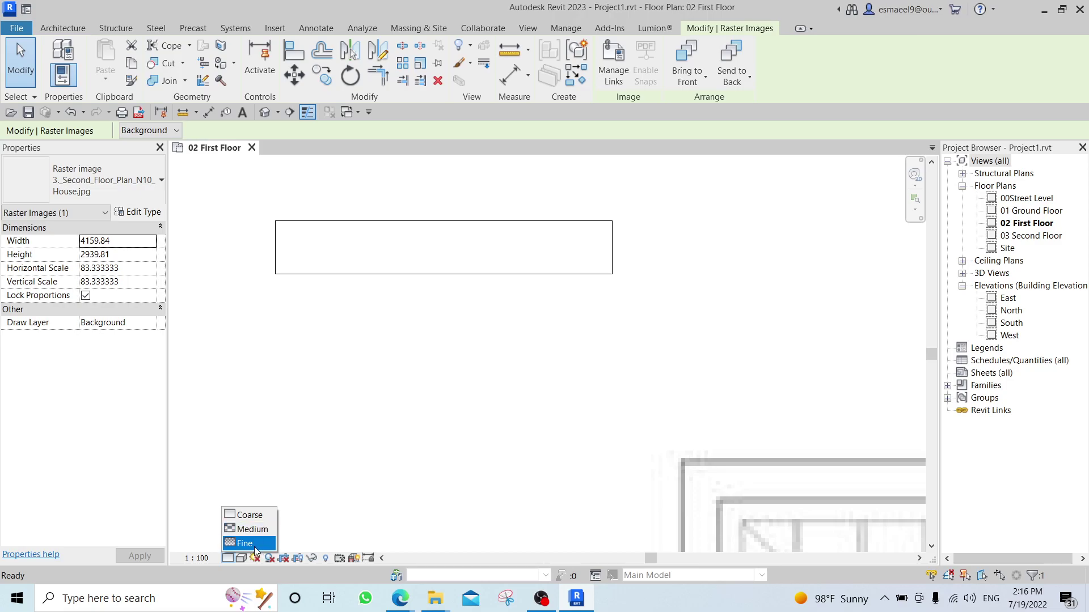
{"action": "left_click", "coordinate": [244, 545]}
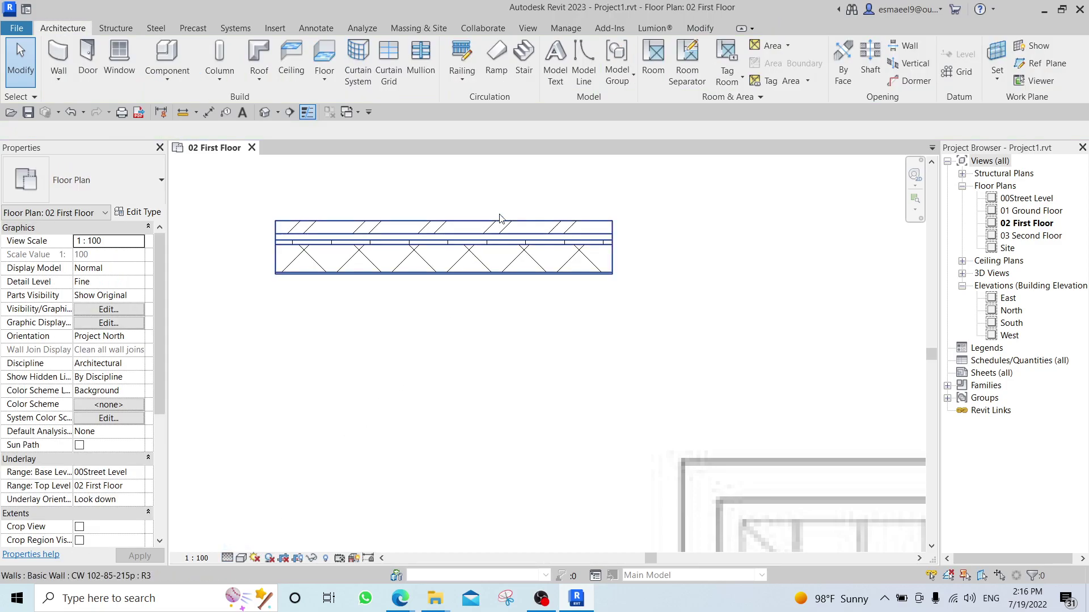
{"action": "scroll", "coordinate": [495, 216], "scroll_direction": "up", "scroll_amount": 3}
{"action": "middle_click_drag", "start_coordinate": [567, 203], "coordinate": [648, 203]}
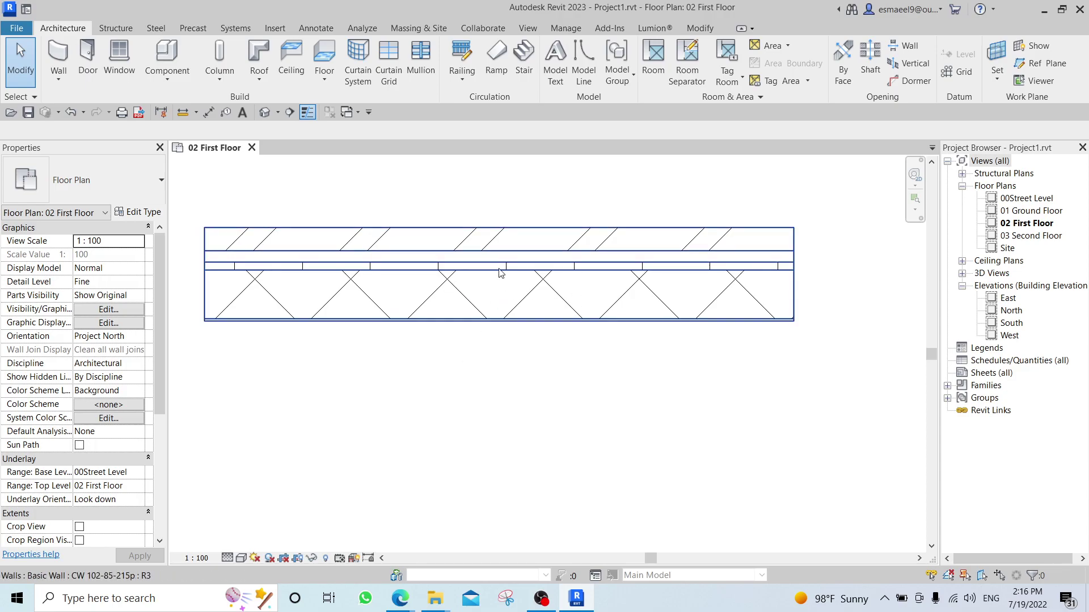
Step: Switch the plan to the Shaded visual style, deselect the raster image, and zoom in on the wall
{"action": "left_click", "coordinate": [242, 559]}
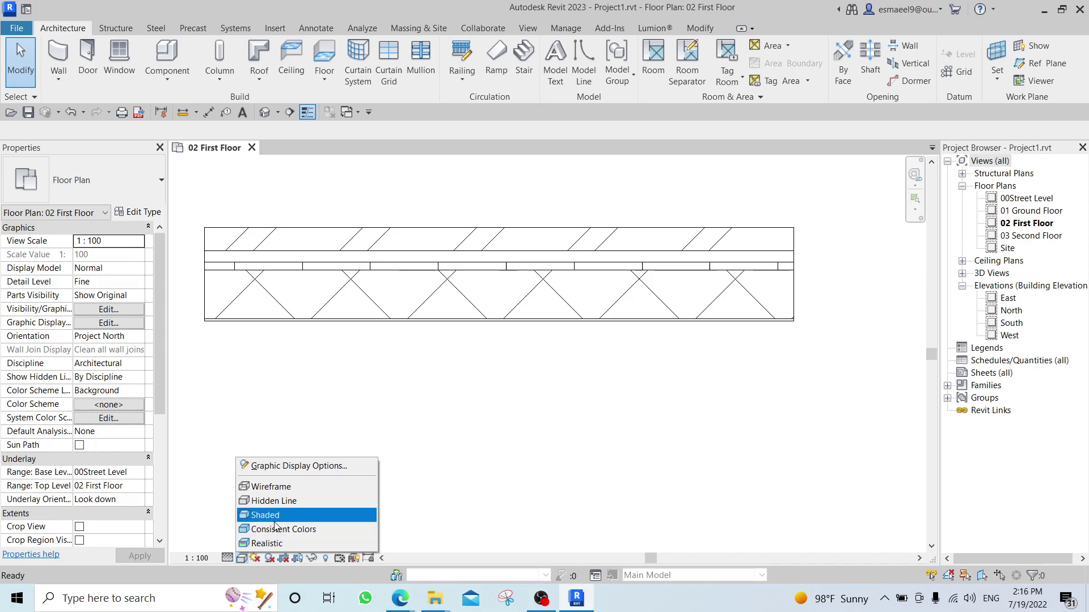
{"action": "left_click", "coordinate": [279, 516]}
{"action": "left_click", "coordinate": [418, 382]}
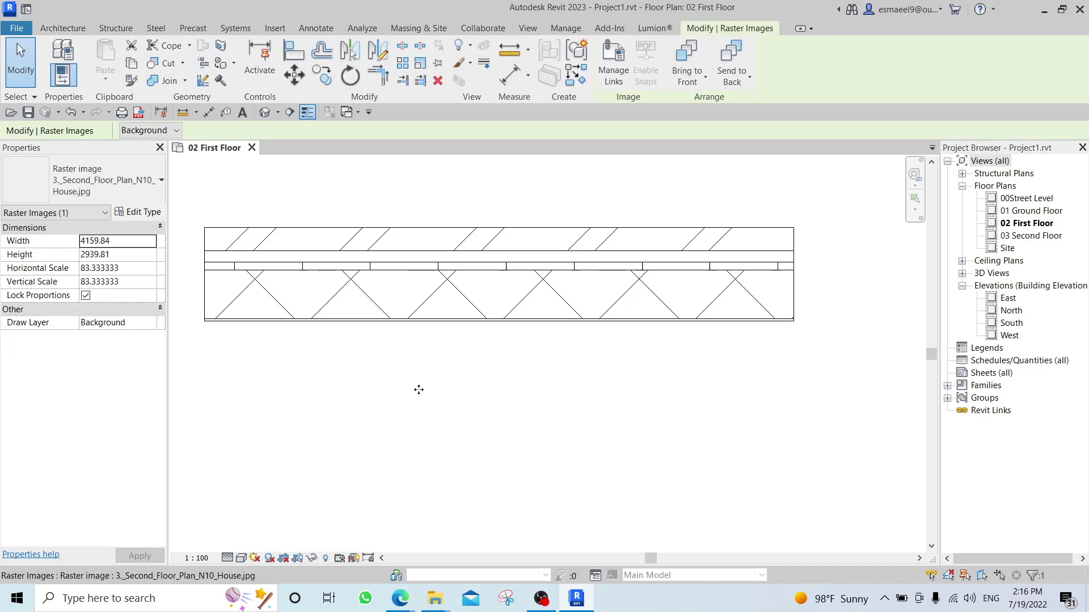
{"action": "key", "text": "Escape"}
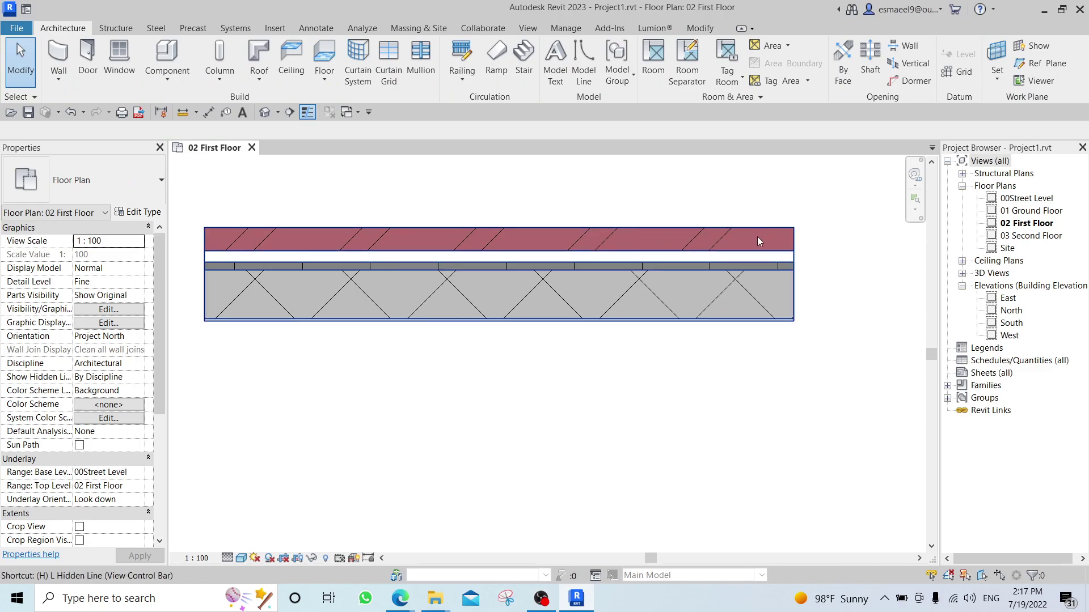
{"action": "key", "text": "l"}
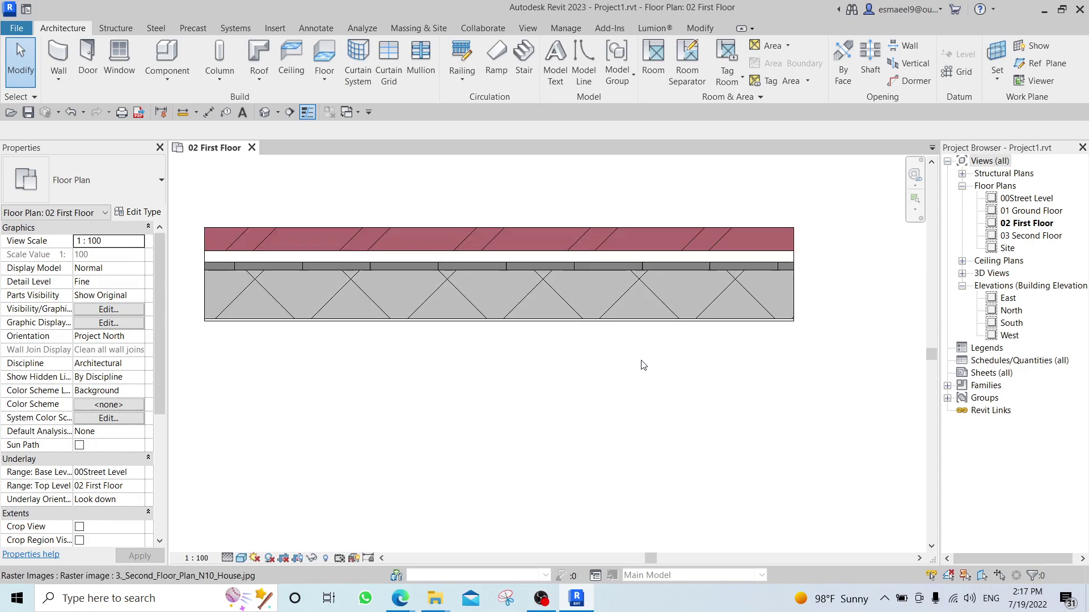
{"action": "scroll", "coordinate": [644, 365], "scroll_direction": "up", "scroll_amount": 3}
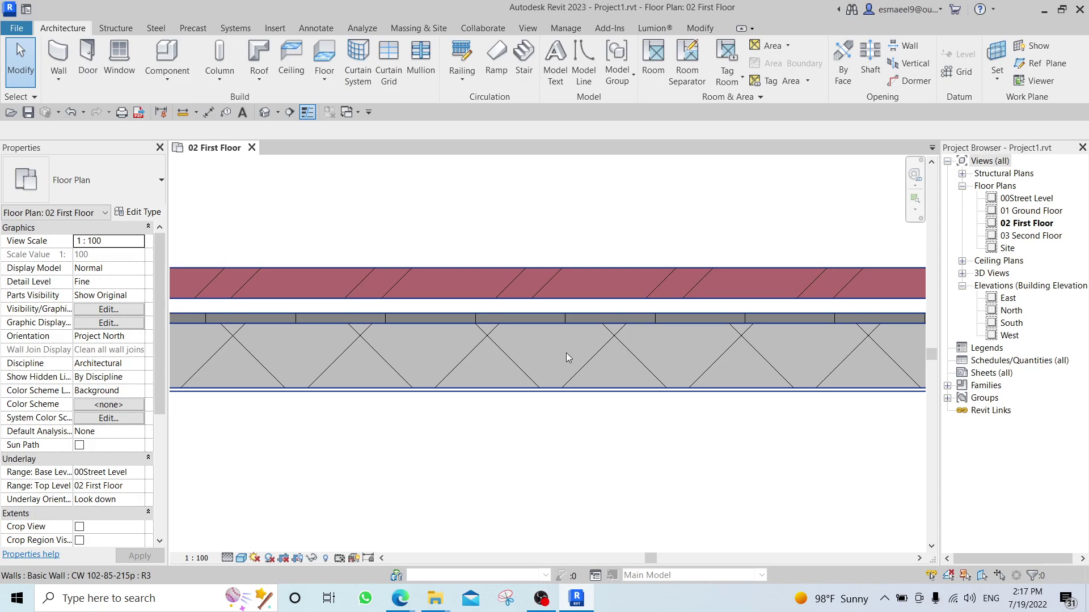
Step: Set the CW 102-85-215p concrete masonry layer thickness to 70 and apply it
{"action": "left_click", "coordinate": [609, 348]}
{"action": "left_click", "coordinate": [140, 211]}
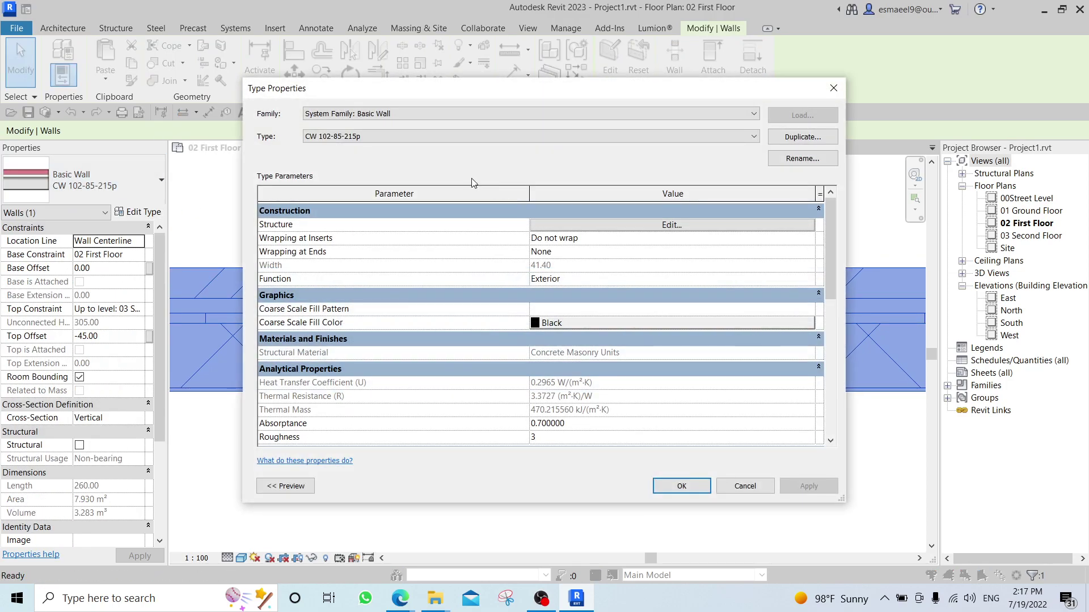
{"action": "left_click", "coordinate": [570, 228]}
{"action": "left_click", "coordinate": [523, 276]}
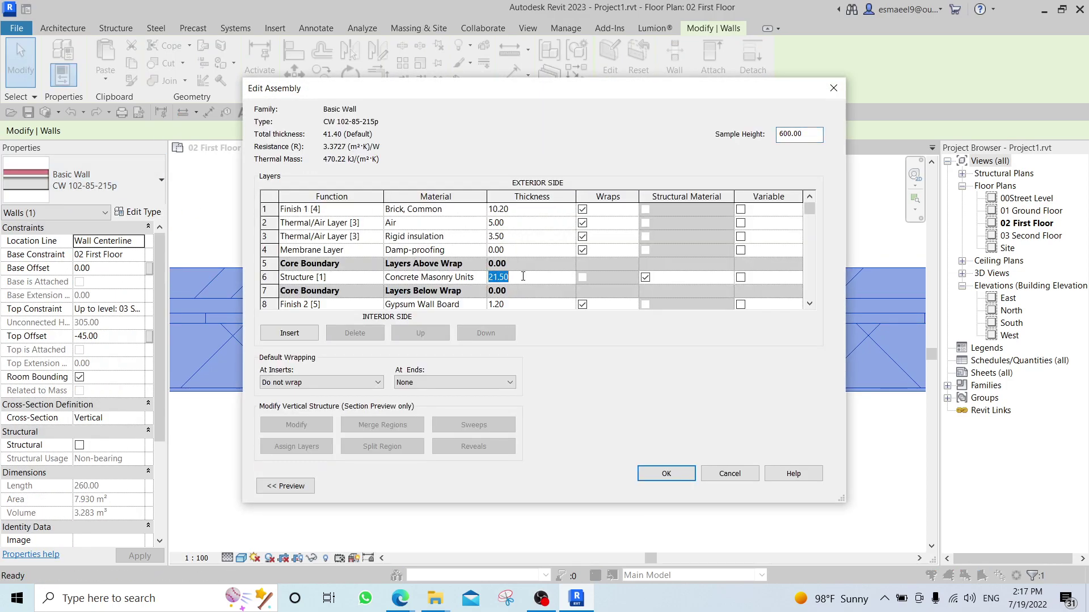
{"action": "type", "text": "70"}
{"action": "left_click", "coordinate": [667, 473]}
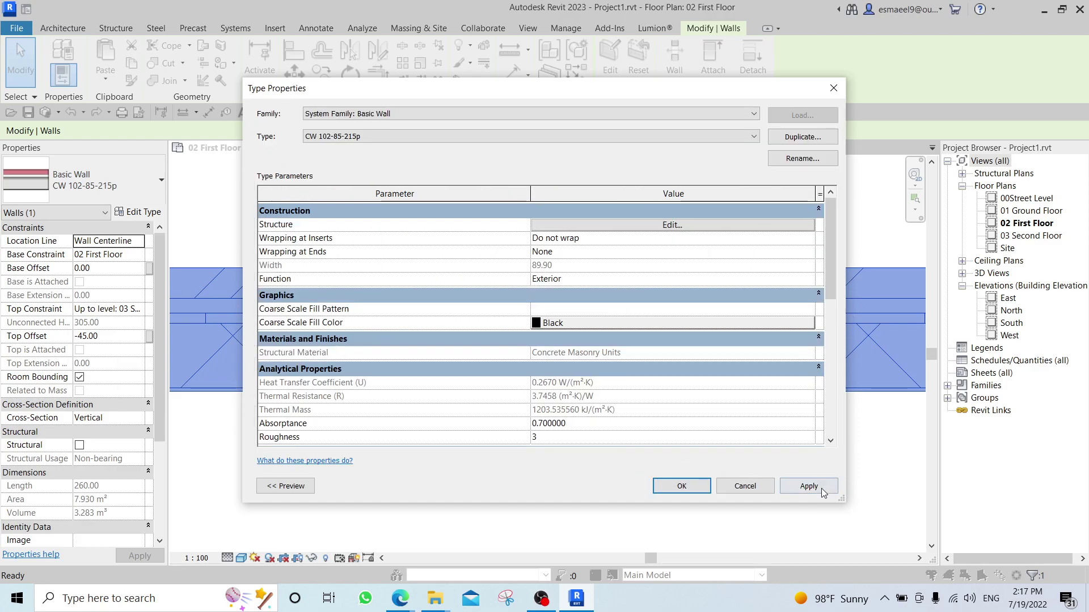
{"action": "left_click", "coordinate": [681, 486]}
{"action": "left_click", "coordinate": [695, 511]}
Step: Center the thickened 89.90 wall in view and select it again
{"action": "scroll", "coordinate": [708, 479], "scroll_direction": "down", "scroll_amount": 2}
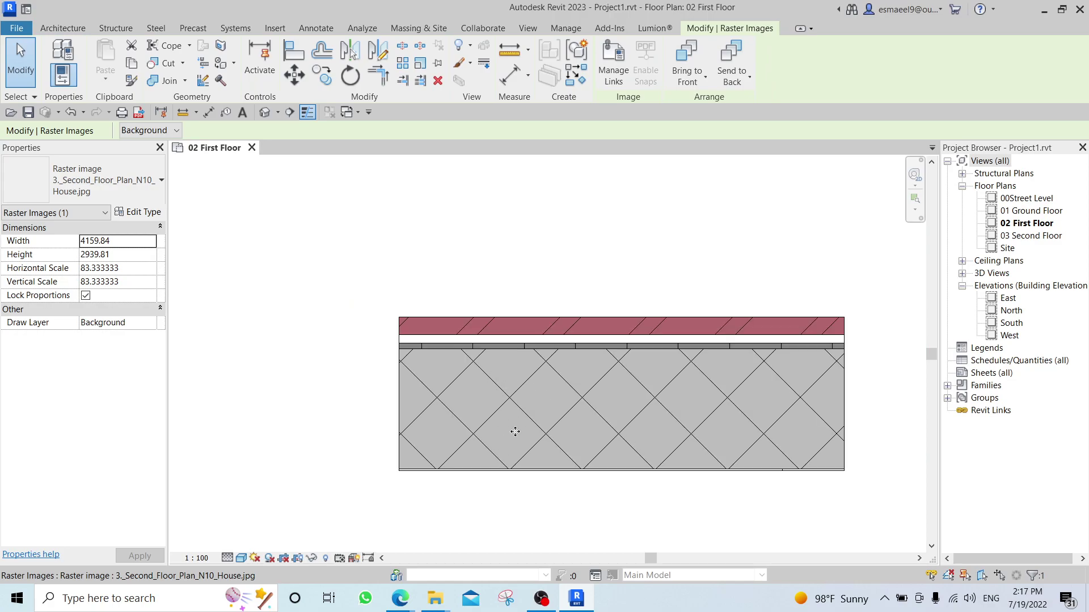
{"action": "scroll", "coordinate": [518, 421], "scroll_direction": "up", "scroll_amount": 2}
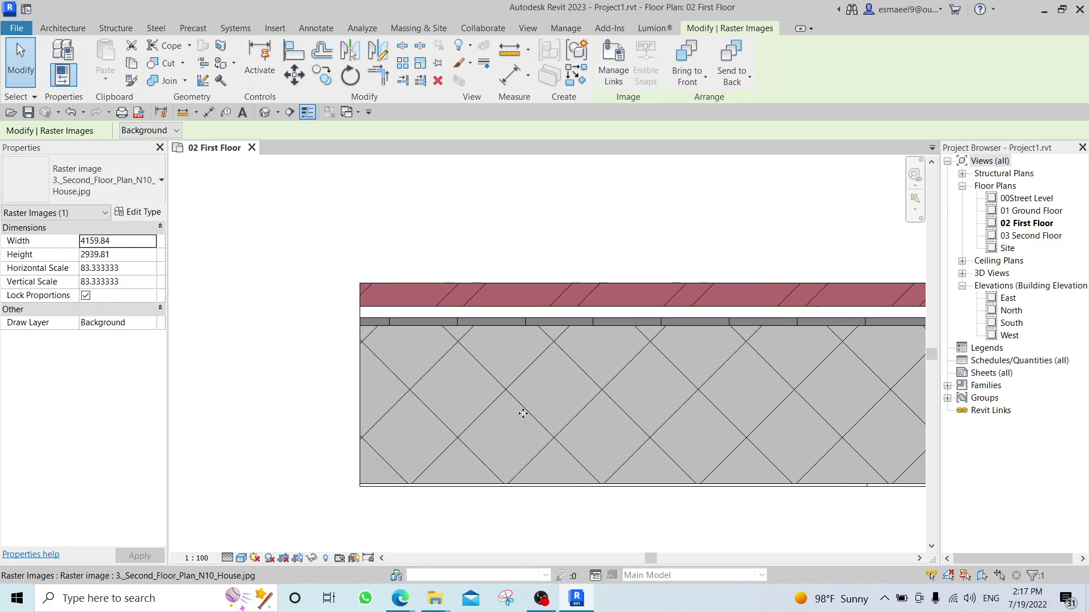
{"action": "middle_click_drag", "start_coordinate": [606, 390], "coordinate": [558, 391]}
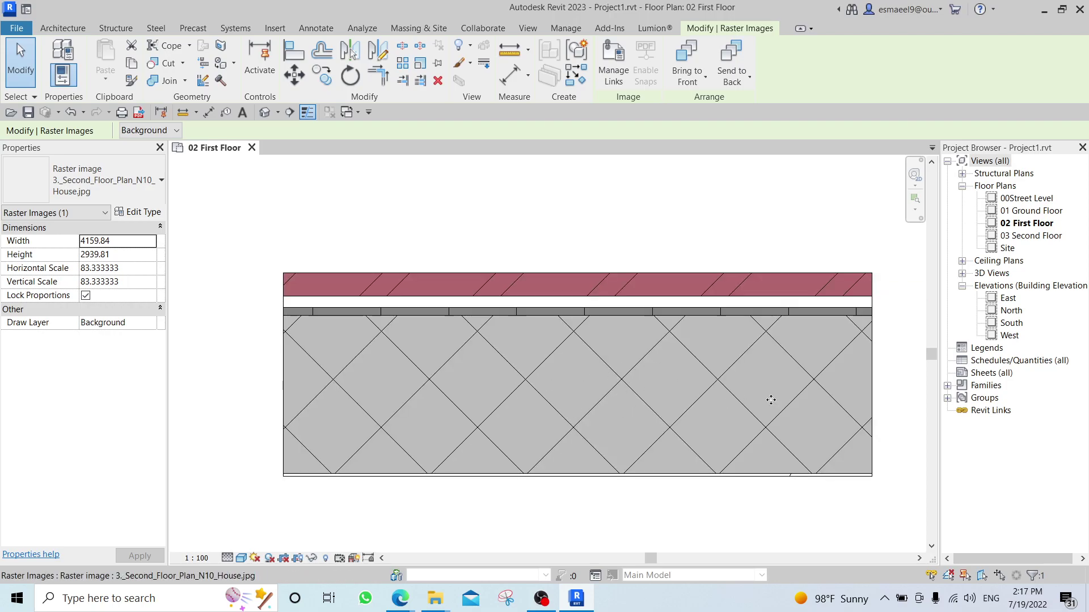
{"action": "key", "text": "Escape"}
{"action": "left_click", "coordinate": [542, 294]}
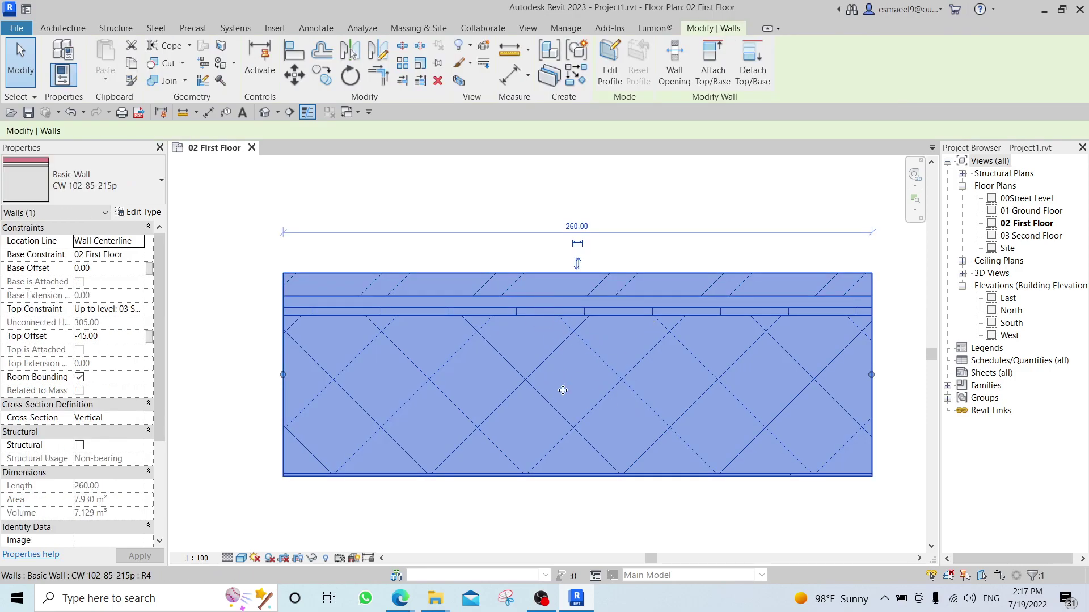
Step: Check the 89.90 layer assembly with its 70.00 masonry core, then browse the wall type list
{"action": "left_click", "coordinate": [138, 212]}
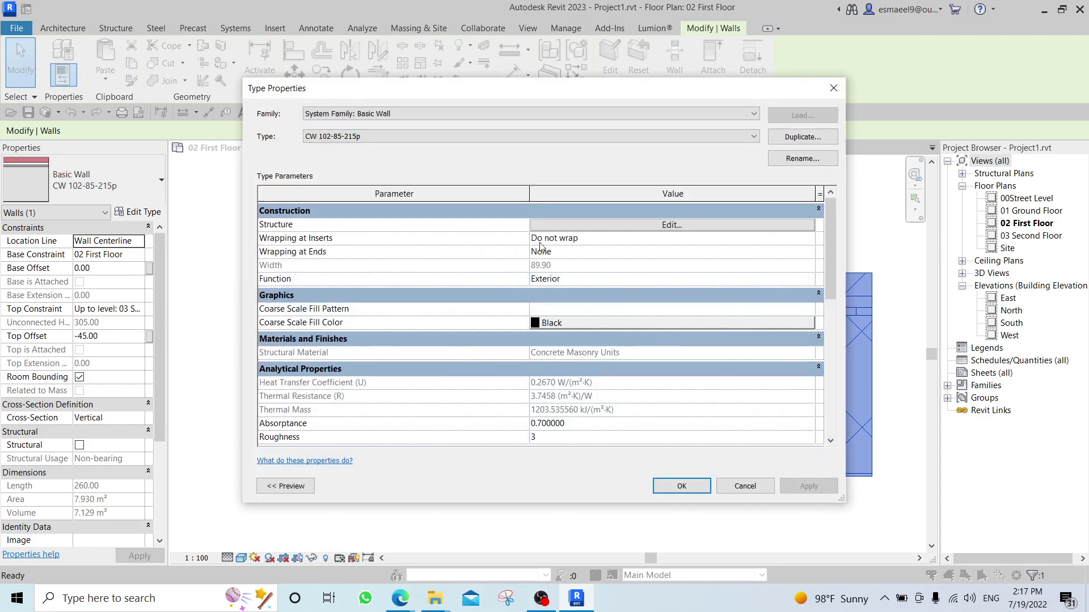
{"action": "left_click", "coordinate": [614, 226]}
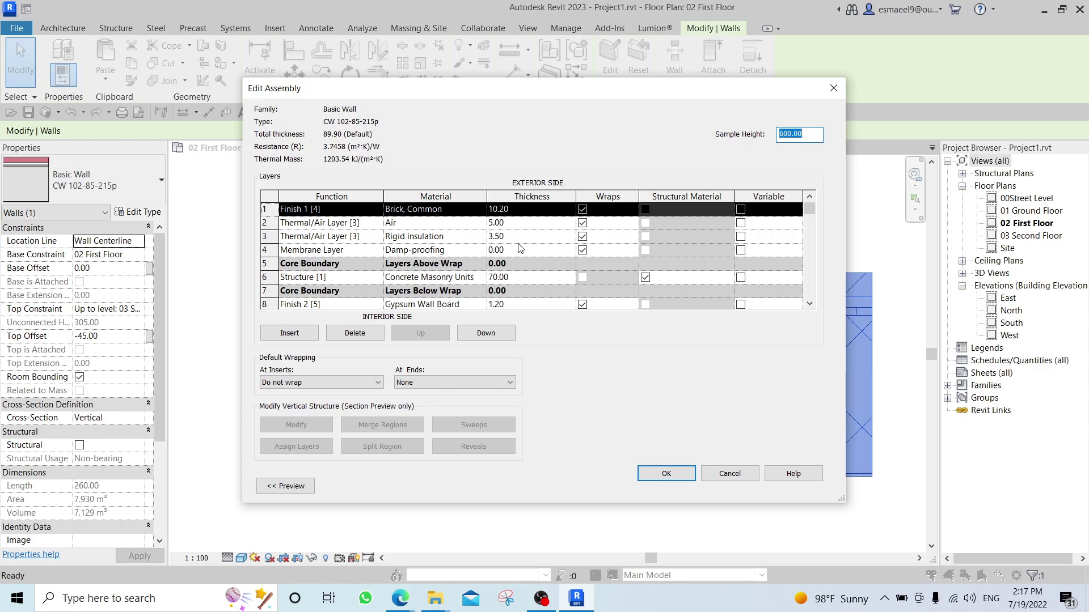
{"action": "left_click", "coordinate": [832, 89]}
{"action": "left_click", "coordinate": [834, 91]}
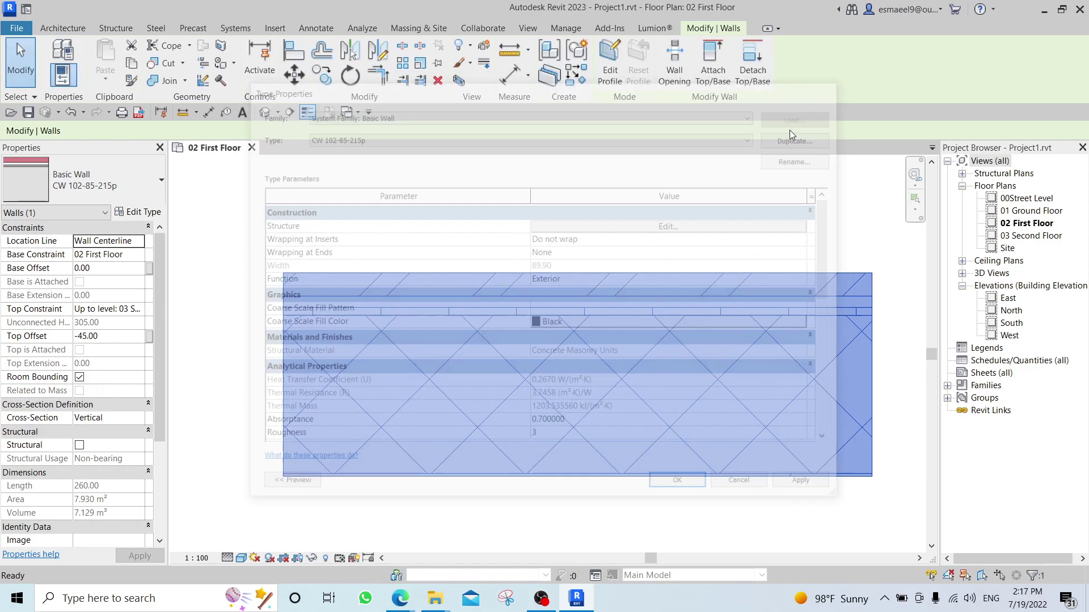
{"action": "left_click", "coordinate": [142, 180]}
{"action": "scroll", "coordinate": [85, 397], "scroll_direction": "down", "scroll_amount": 3}
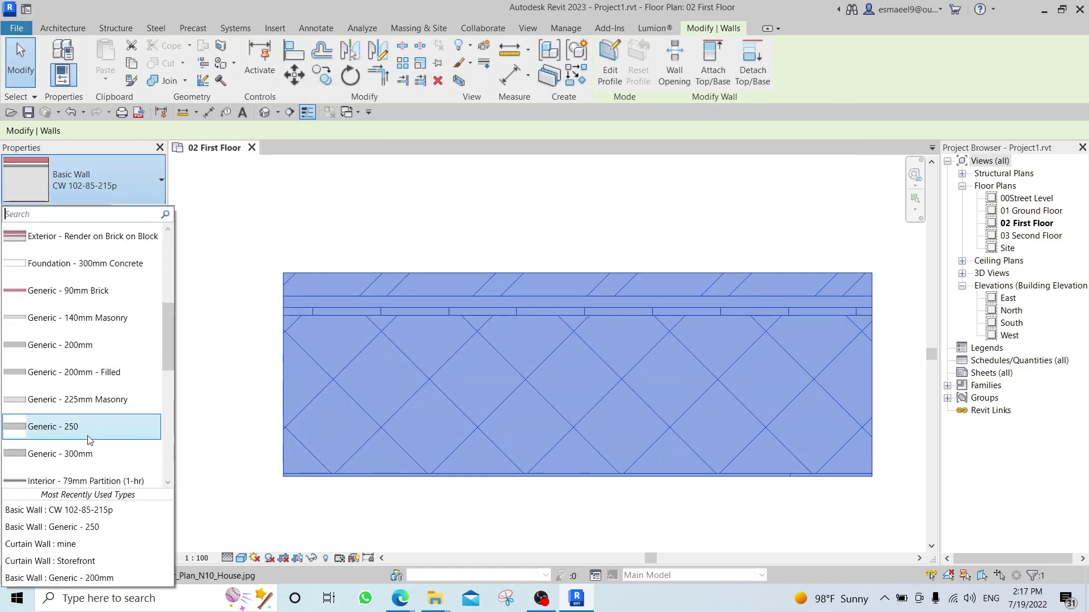
Step: Change the wall to the Generic - 250 type and inspect its layer assembly
{"action": "left_click", "coordinate": [57, 495]}
{"action": "key", "text": "Escape"}
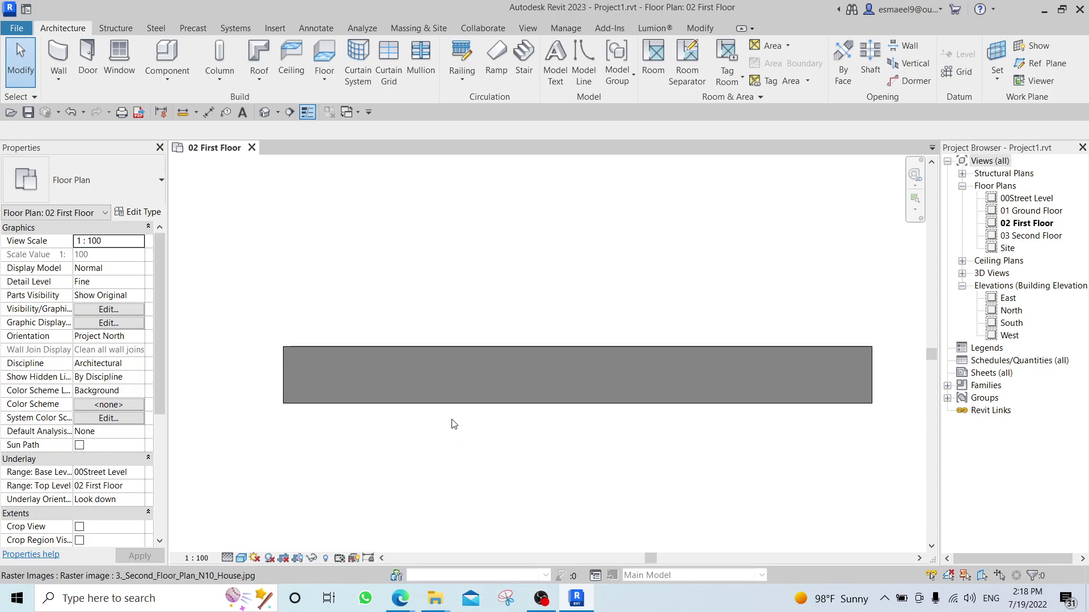
{"action": "left_click", "coordinate": [401, 385]}
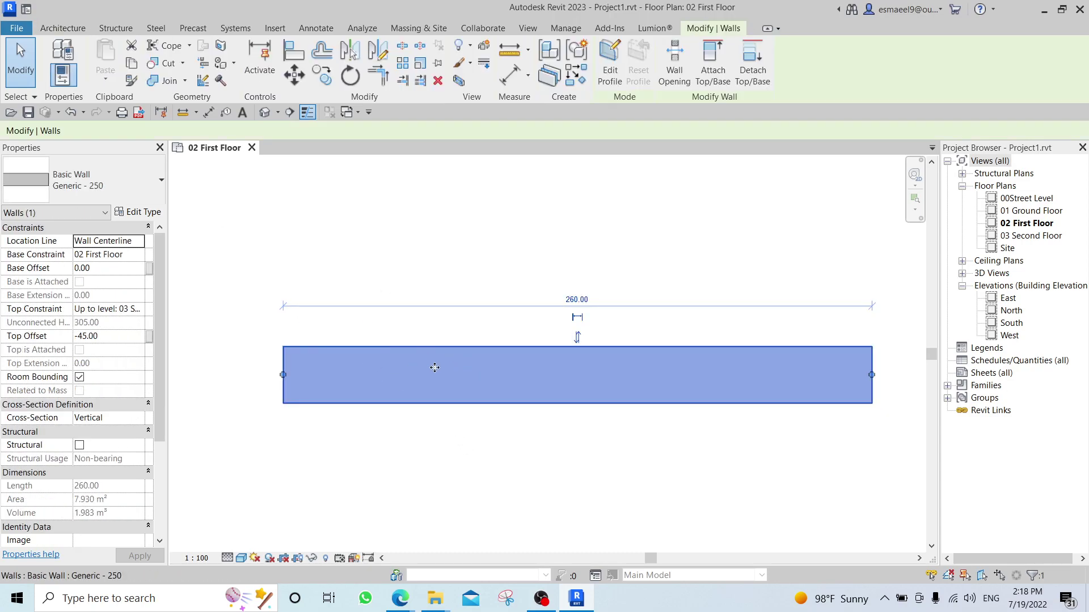
{"action": "left_click", "coordinate": [148, 227]}
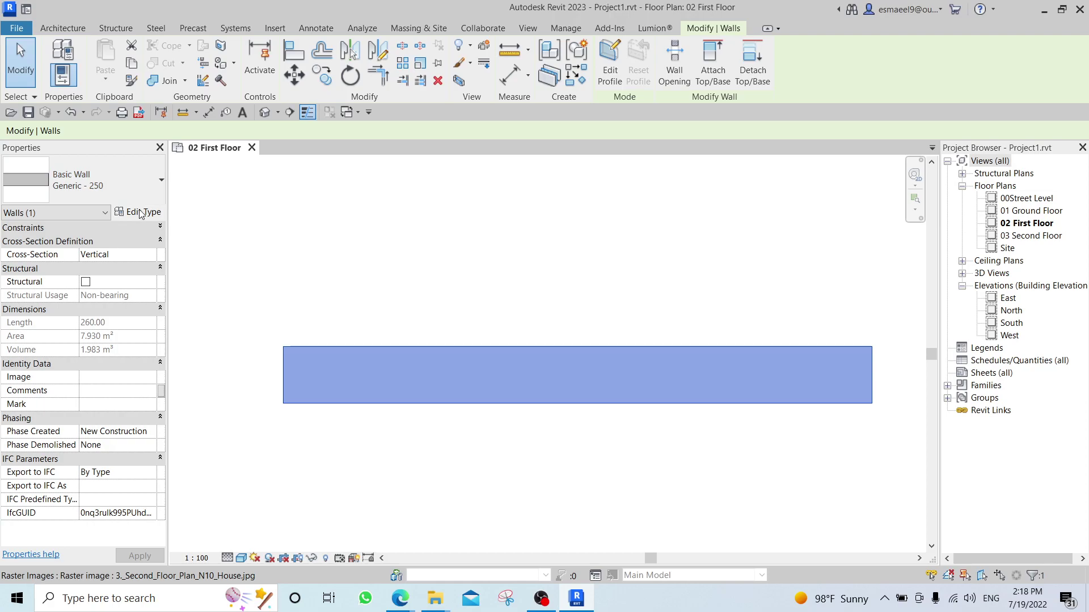
{"action": "left_click", "coordinate": [137, 211]}
{"action": "left_click", "coordinate": [669, 225]}
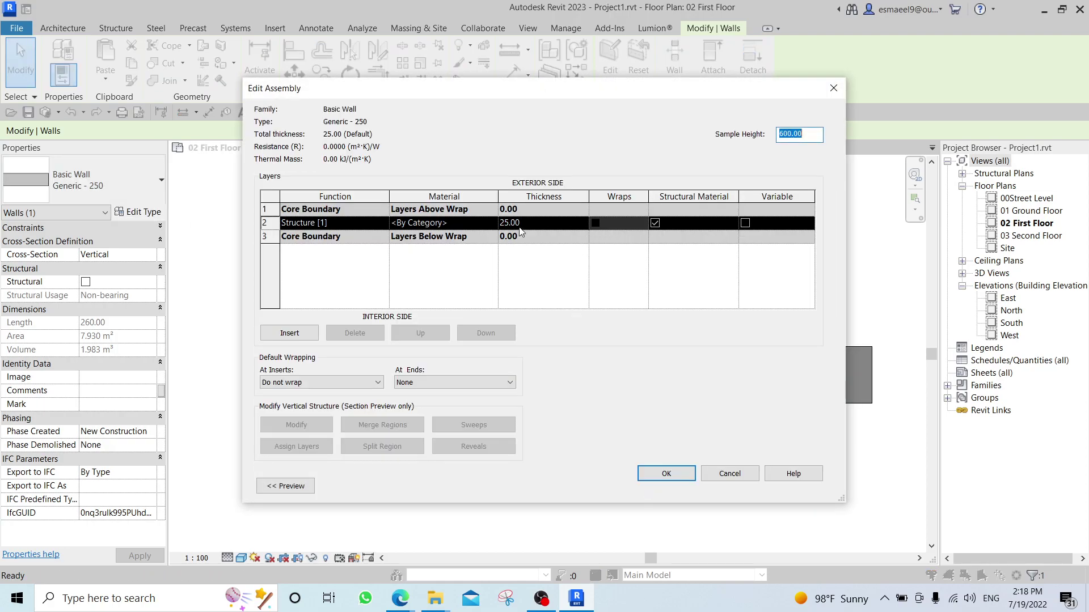
{"action": "left_click", "coordinate": [834, 89]}
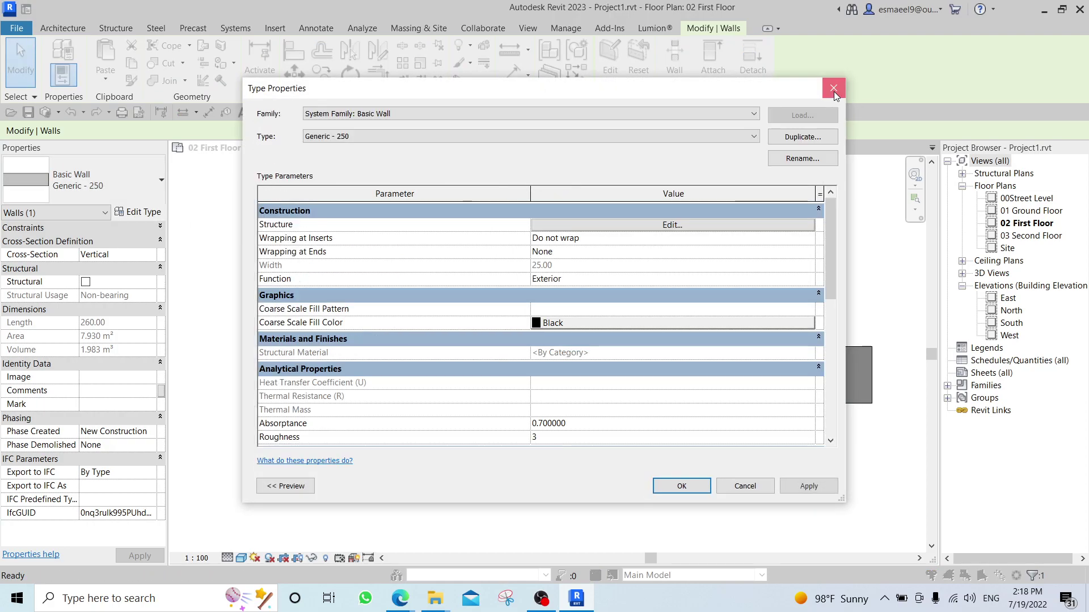
{"action": "left_click", "coordinate": [834, 89]}
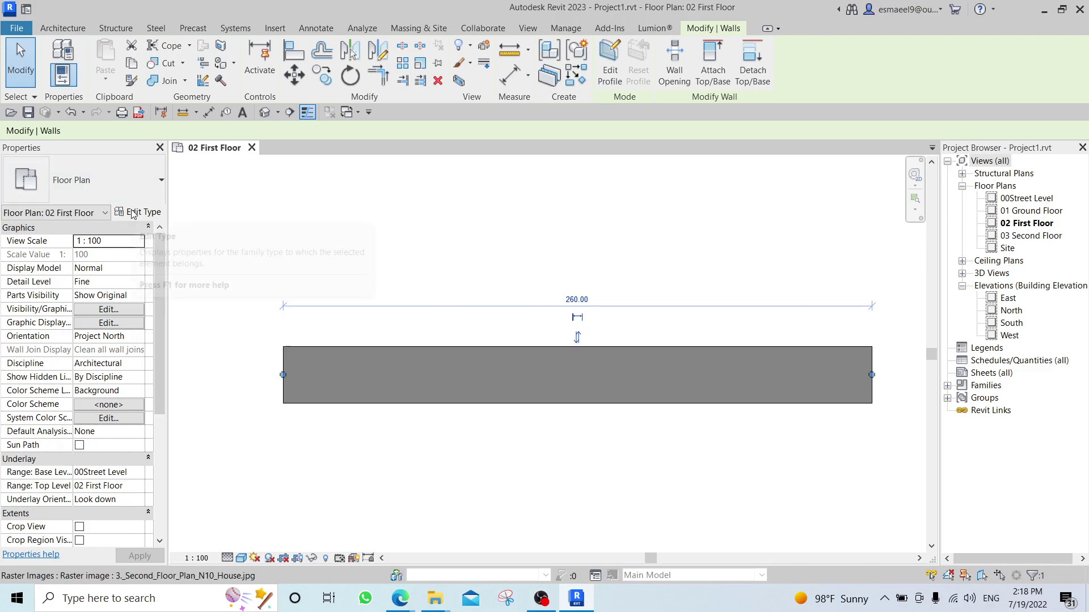
Step: Reselect the wall and show the Generic - 250 type properties, 25.00 wide and Exterior
{"action": "left_click", "coordinate": [138, 212]}
{"action": "left_click", "coordinate": [833, 88]}
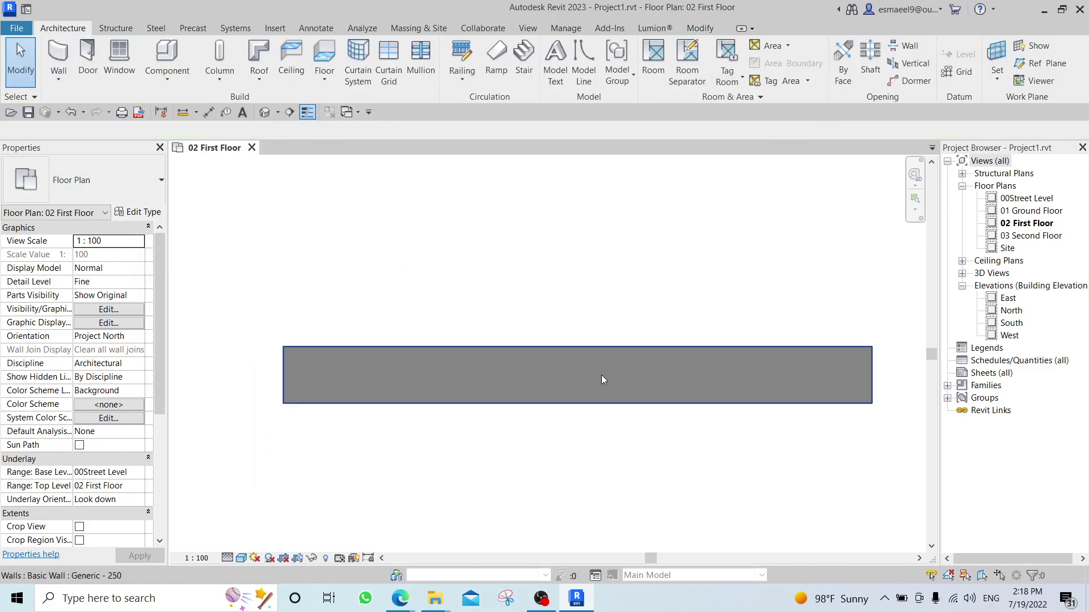
{"action": "left_click", "coordinate": [601, 375]}
{"action": "left_click", "coordinate": [144, 214]}
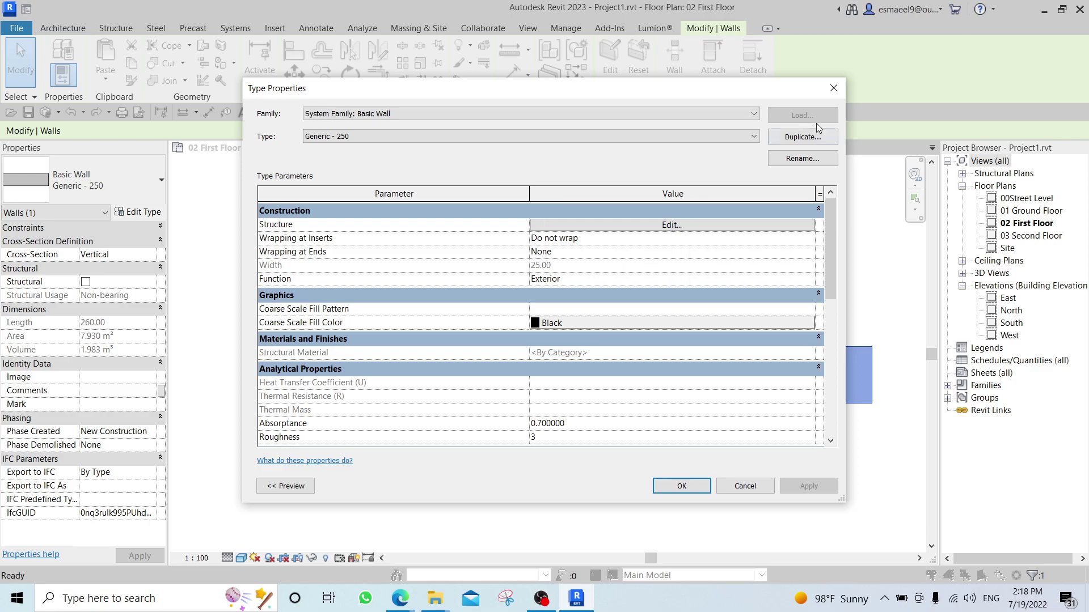
Step: Change the wall's type to CW 102-85-100p and reselect it
{"action": "left_click", "coordinate": [843, 87]}
{"action": "left_click", "coordinate": [85, 181]}
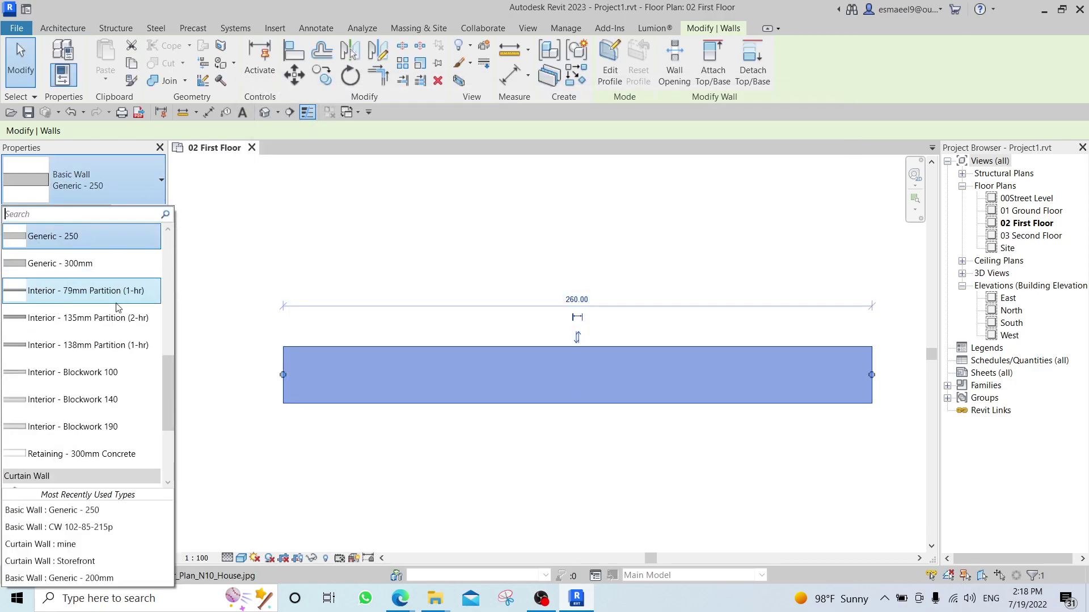
{"action": "scroll", "coordinate": [120, 310], "scroll_direction": "up", "scroll_amount": 5}
{"action": "left_click", "coordinate": [91, 318]}
{"action": "key", "text": "Escape"}
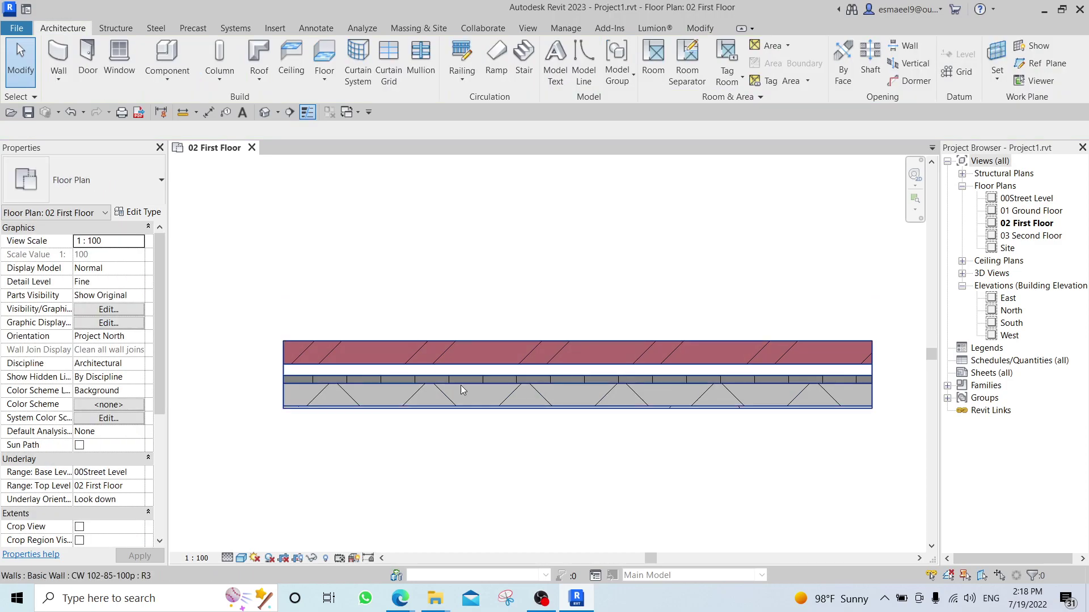
{"action": "left_click", "coordinate": [498, 379]}
Step: Set the CW 102-85-100p concrete masonry structure layer thickness to 20
{"action": "left_click", "coordinate": [137, 212]}
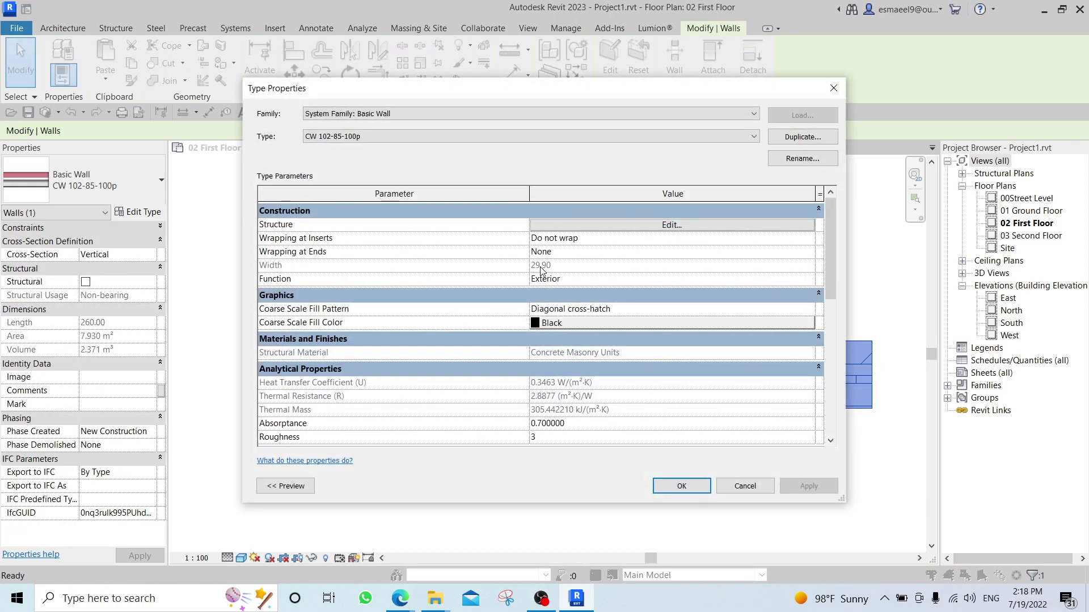
{"action": "left_click", "coordinate": [566, 211]}
{"action": "left_click", "coordinate": [566, 212]}
{"action": "left_click", "coordinate": [564, 224]}
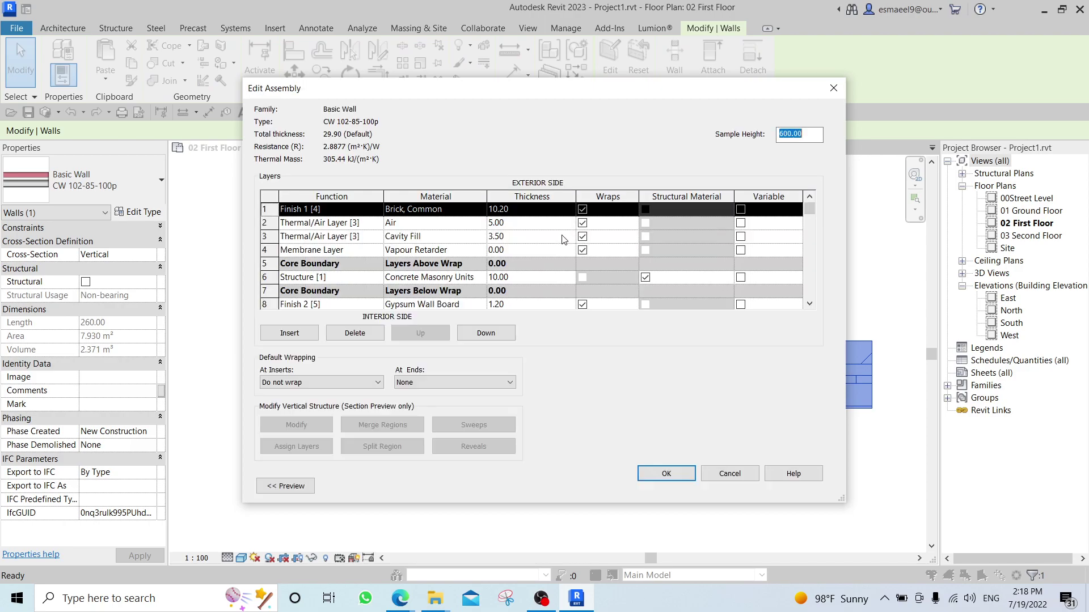
{"action": "left_click", "coordinate": [524, 275]}
{"action": "type", "text": "2"}
{"action": "left_click", "coordinate": [663, 473]}
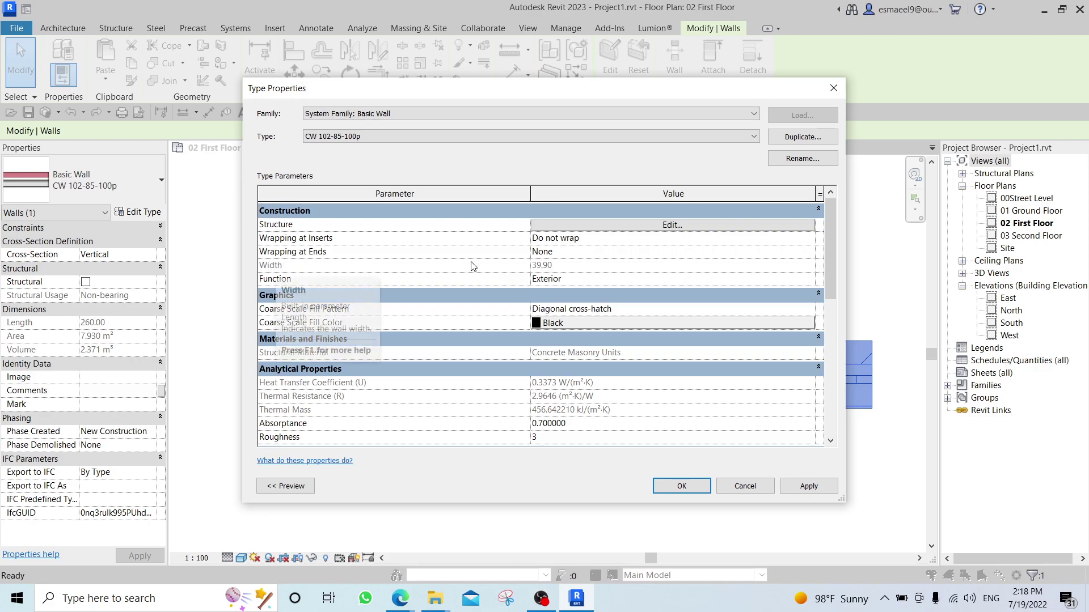
{"action": "left_click", "coordinate": [567, 226]}
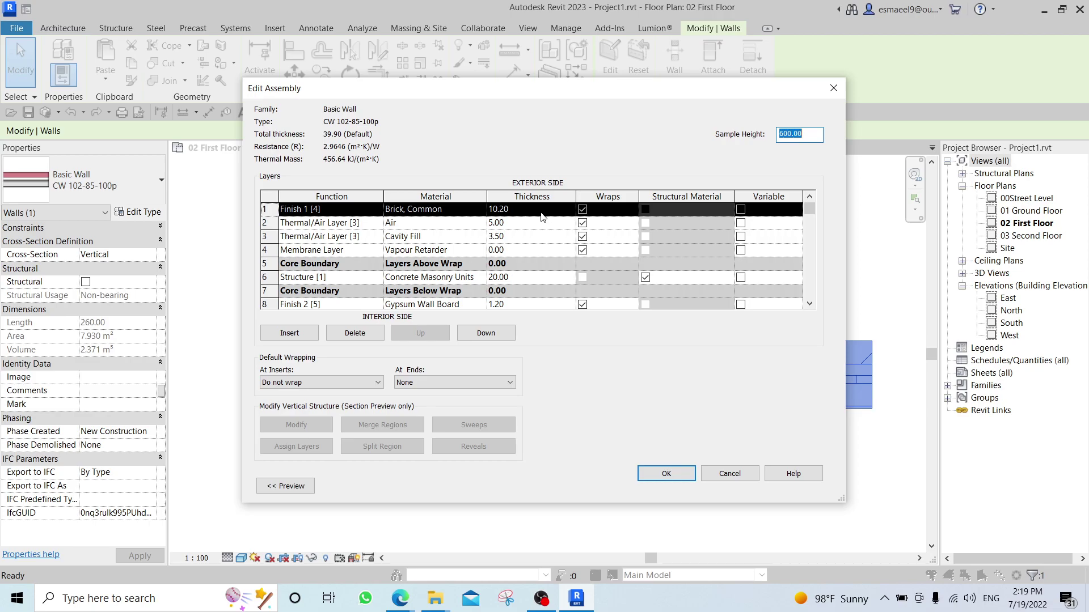
Step: Discard the layer changes and reselect the wall, keeping the CW 102-85-100p type
{"action": "left_click", "coordinate": [833, 88]}
{"action": "key", "text": "Escape"}
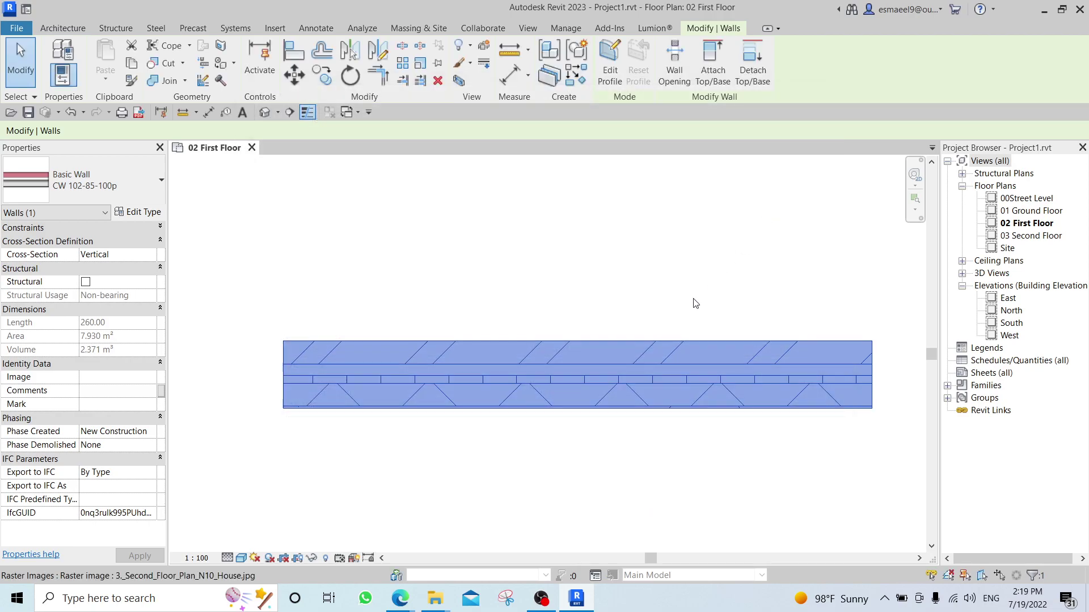
{"action": "key", "text": "Escape"}
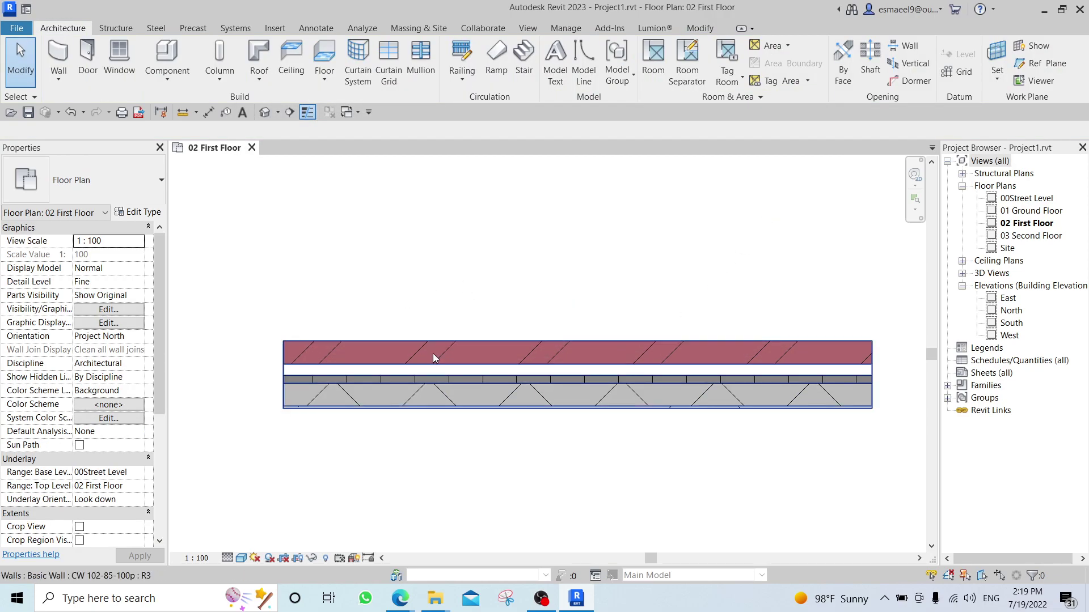
{"action": "left_click", "coordinate": [392, 352]}
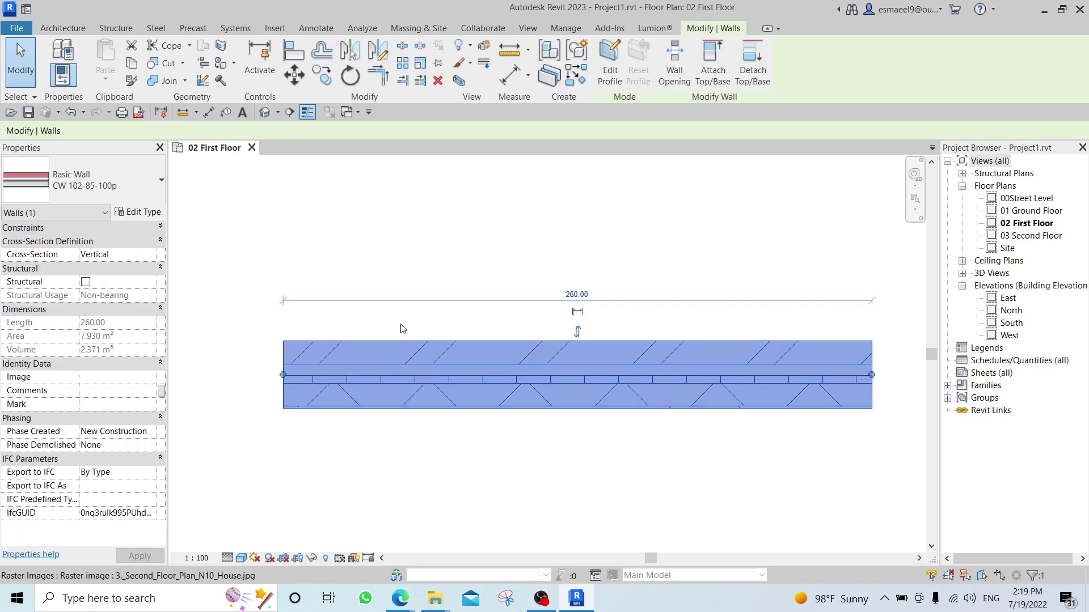
{"action": "left_click", "coordinate": [100, 176]}
{"action": "scroll", "coordinate": [71, 376], "scroll_direction": "down", "scroll_amount": 2}
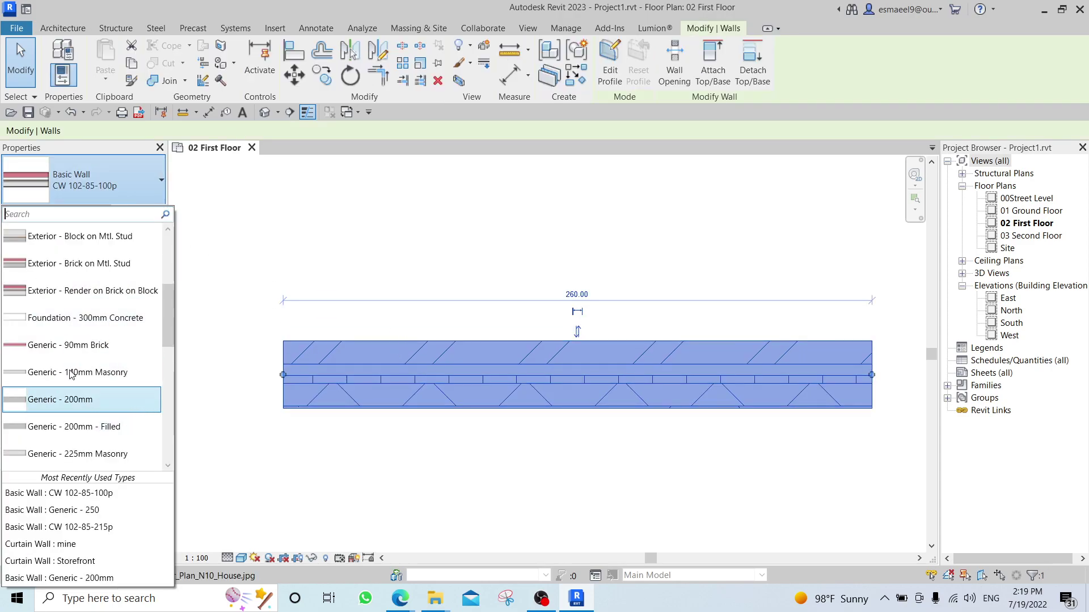
{"action": "left_click", "coordinate": [401, 241]}
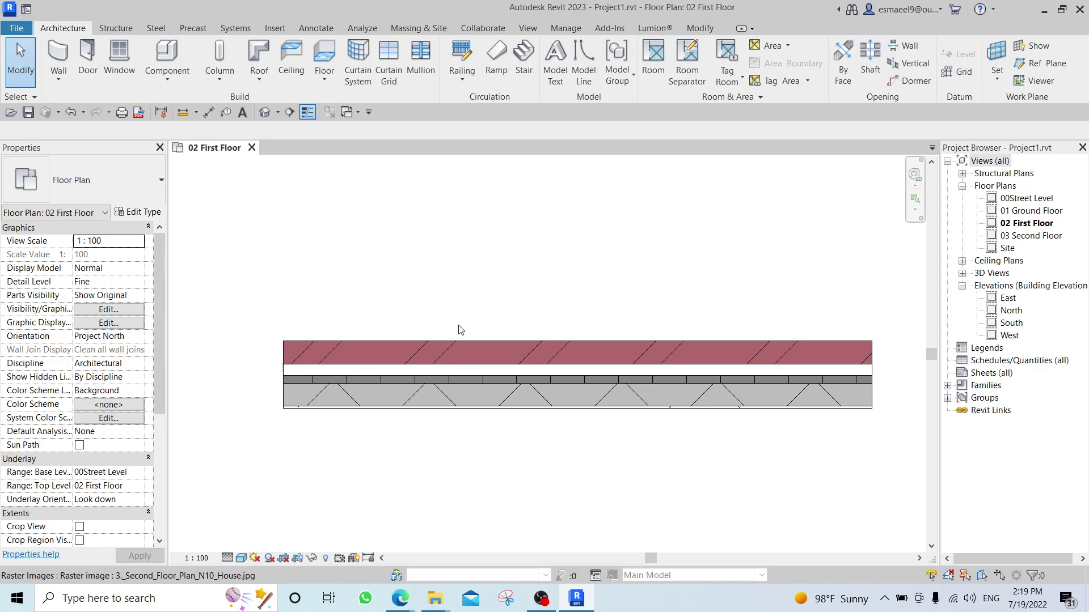
{"action": "left_click", "coordinate": [461, 353]}
Step: Duplicate CW 102-85-100p under a new type name and open its layer structure
{"action": "left_click", "coordinate": [155, 214]}
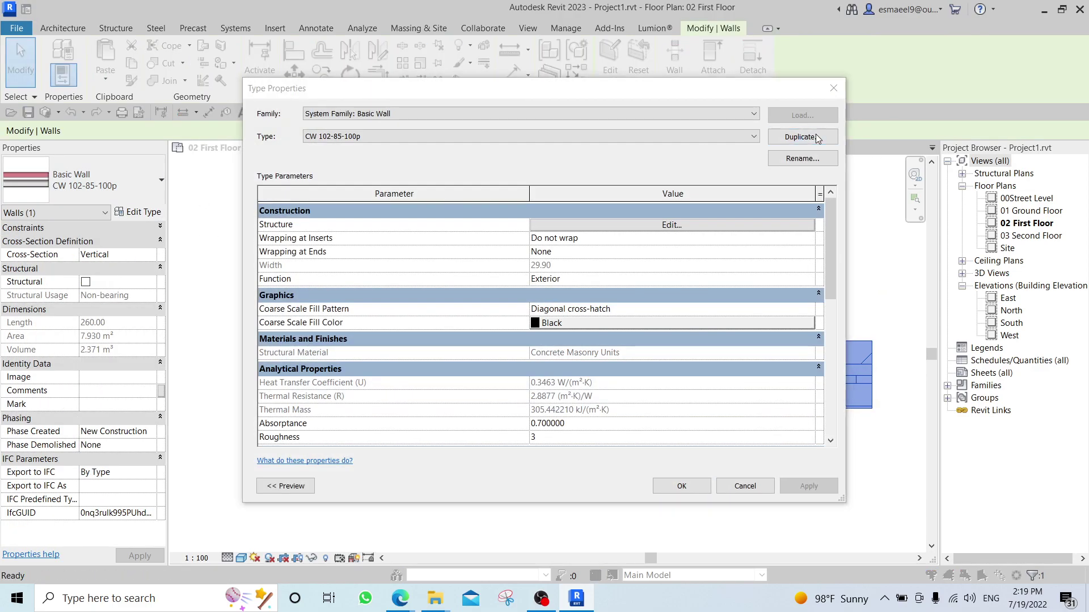
{"action": "left_click", "coordinate": [819, 137]}
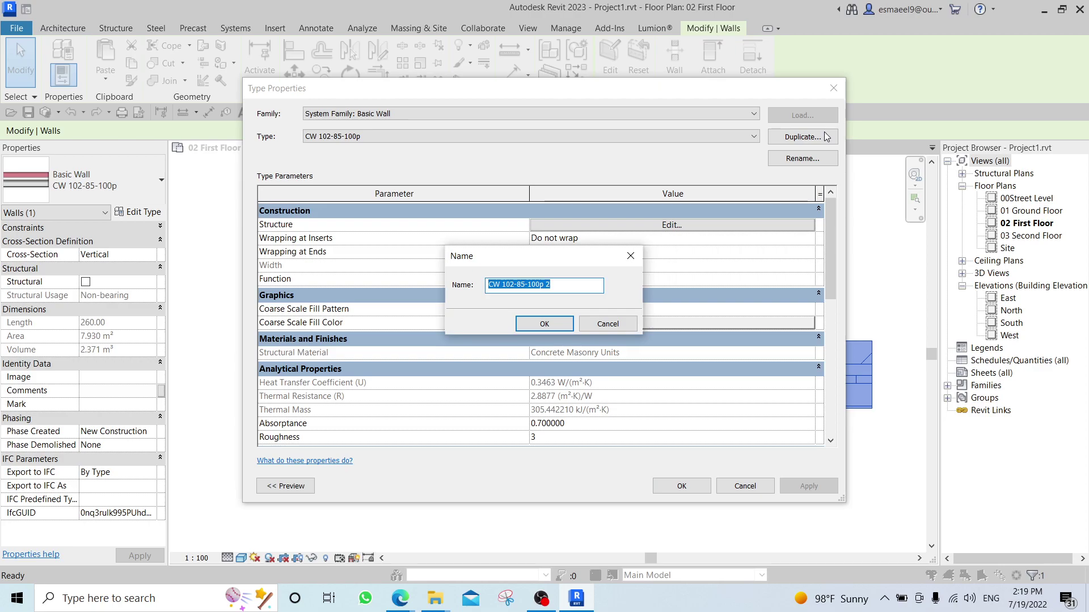
{"action": "type", "text": "Abu"}
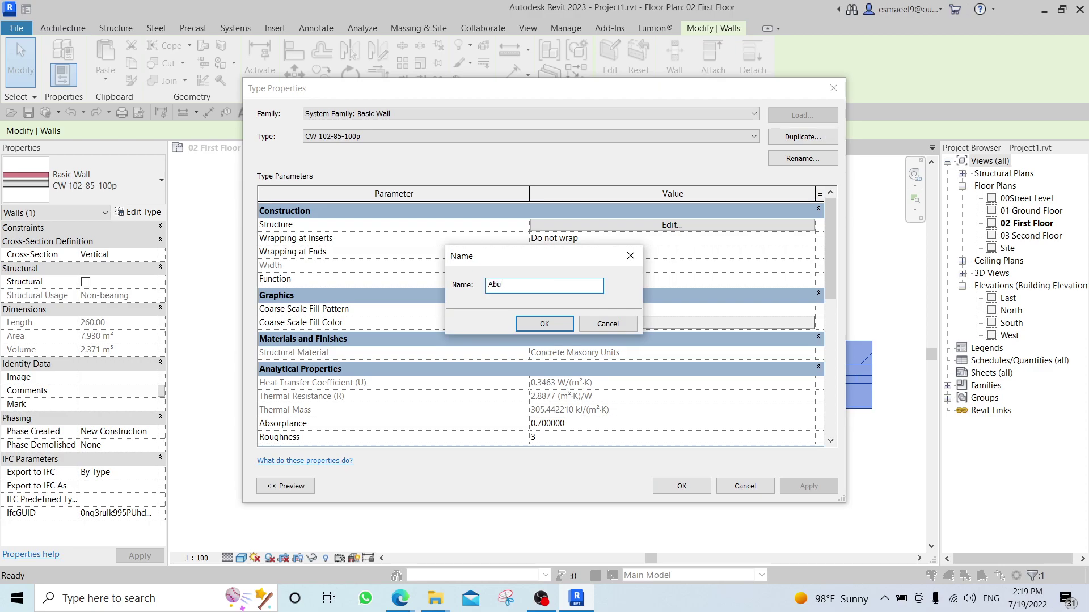
{"action": "type", "text": "sem"}
{"action": "left_click", "coordinate": [553, 323]}
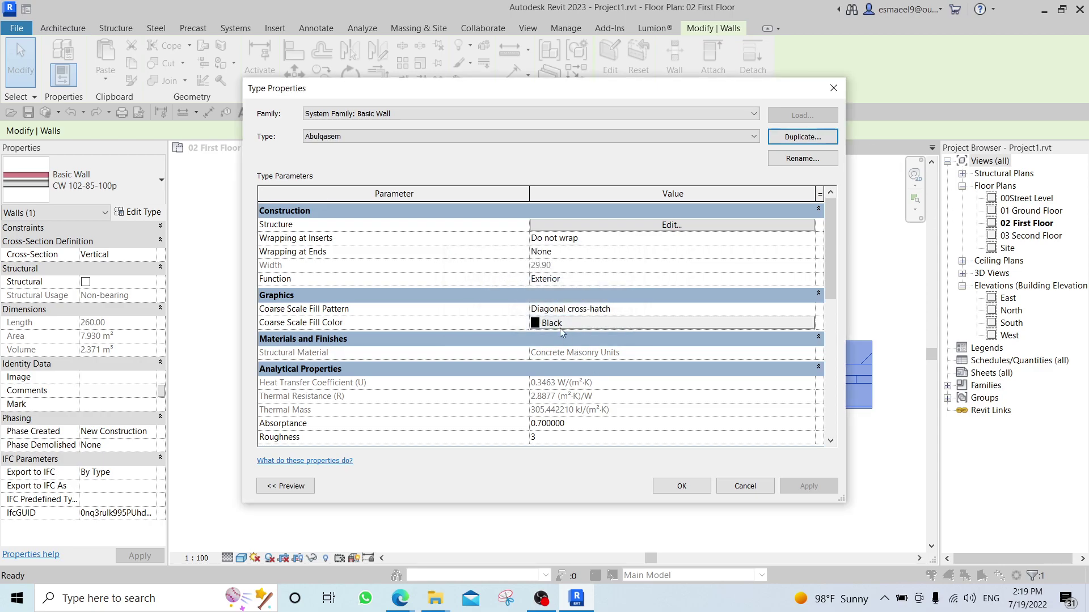
{"action": "left_click", "coordinate": [596, 227]}
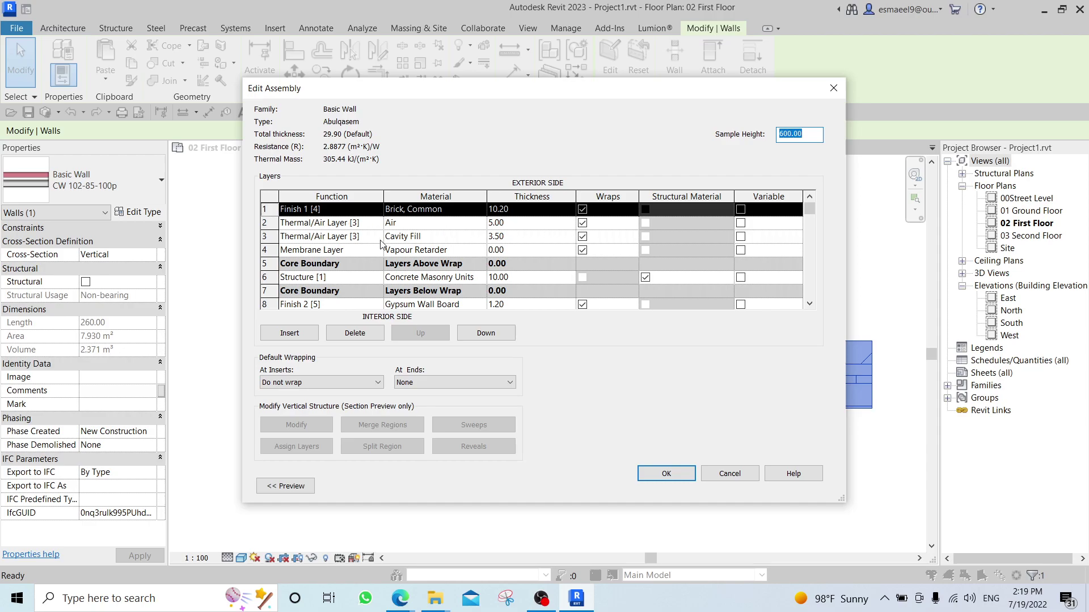
Step: Delete the brick, air, cavity fill, membrane and gypsum wall board layers from the new type
{"action": "left_click", "coordinate": [368, 333]}
{"action": "left_click", "coordinate": [366, 334]}
{"action": "left_click", "coordinate": [364, 336]}
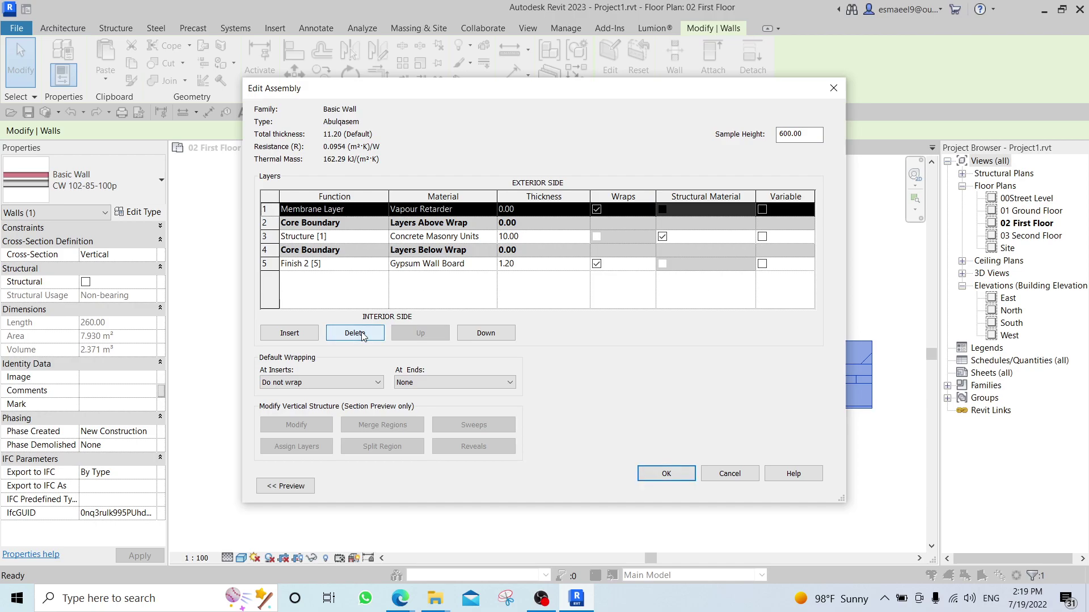
{"action": "left_click", "coordinate": [364, 336]}
{"action": "left_click", "coordinate": [338, 250]}
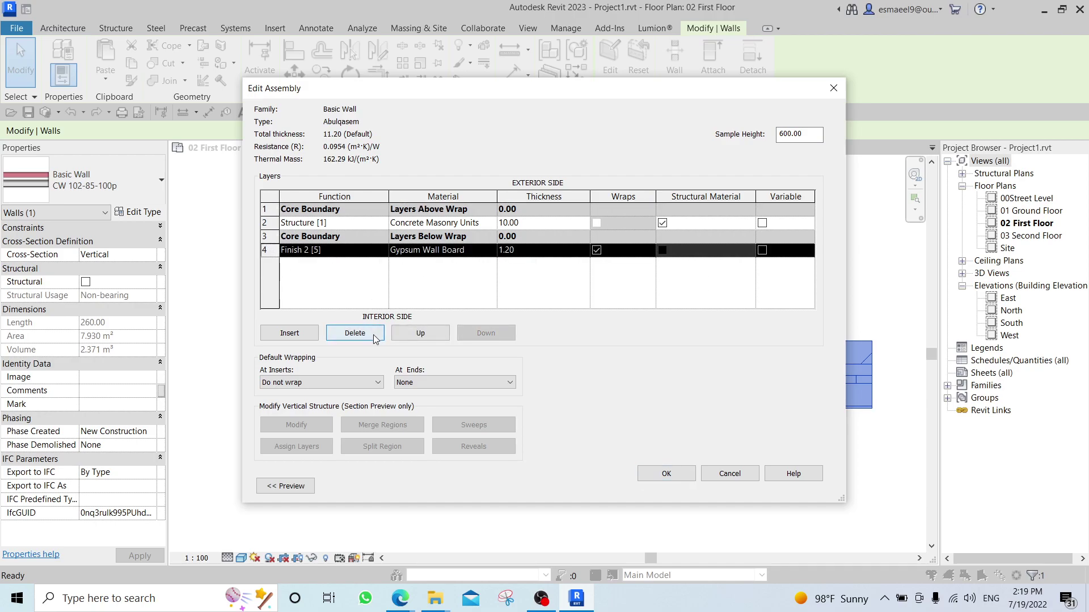
{"action": "left_click", "coordinate": [372, 334]}
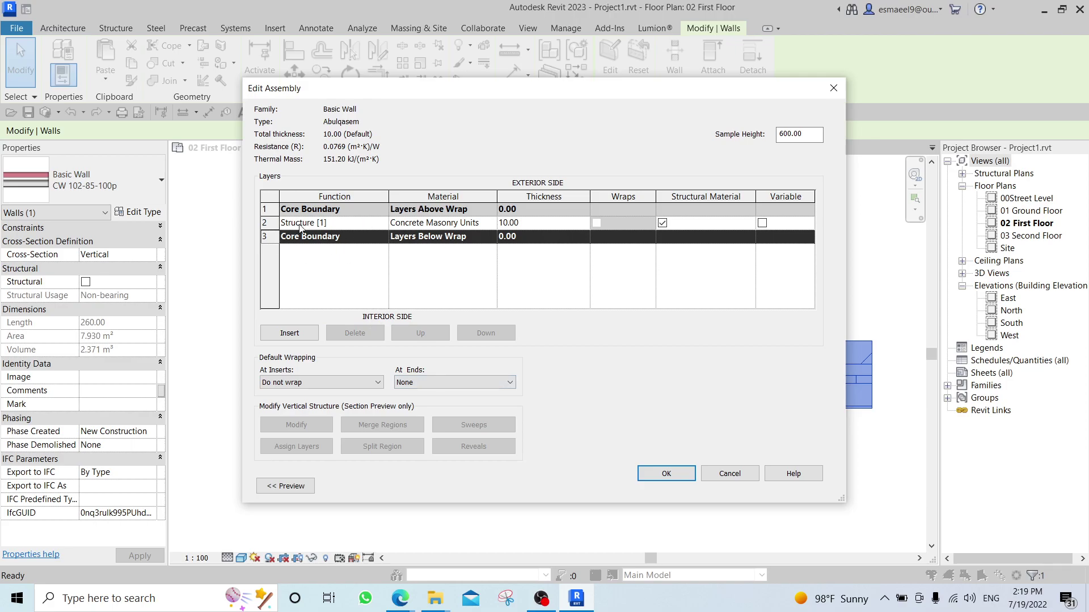
Step: Set the remaining concrete masonry structure layer to 25 and apply the type to the wall
{"action": "left_click", "coordinate": [533, 225]}
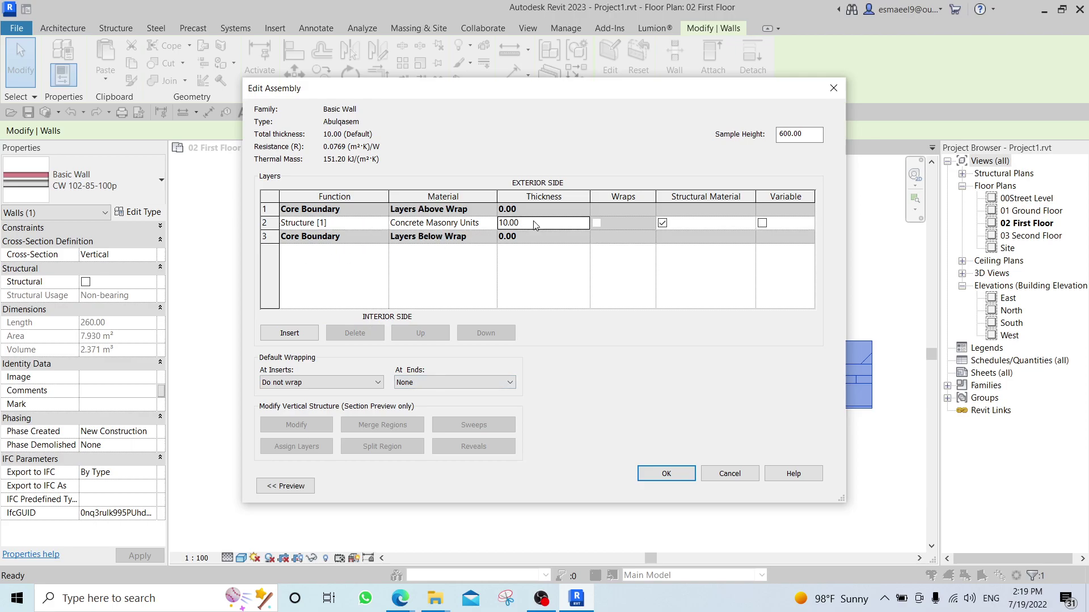
{"action": "type", "text": "25"}
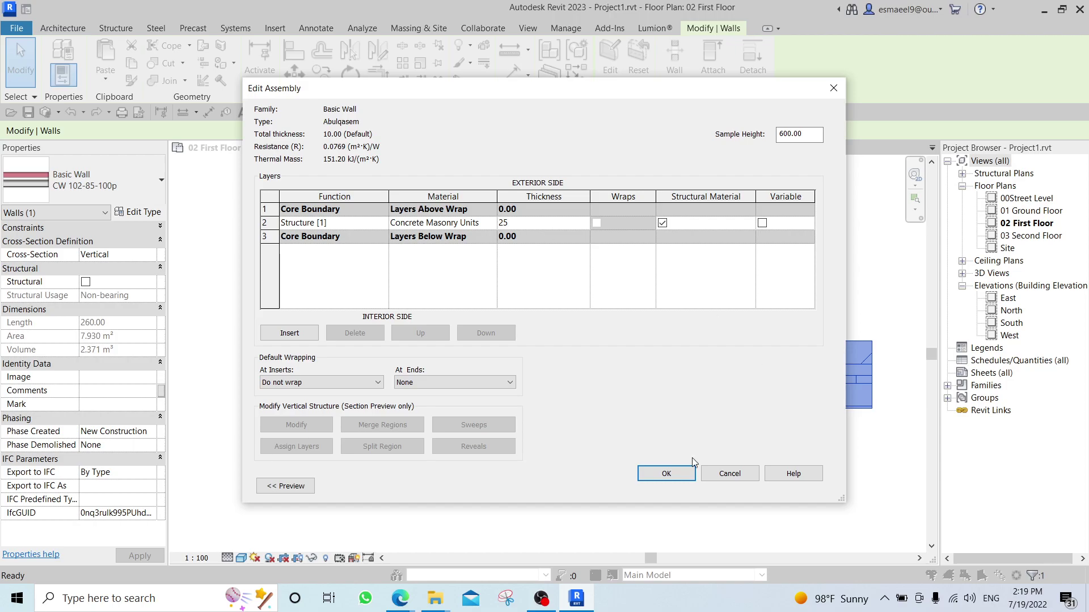
{"action": "left_click", "coordinate": [666, 474]}
{"action": "left_click", "coordinate": [811, 489]}
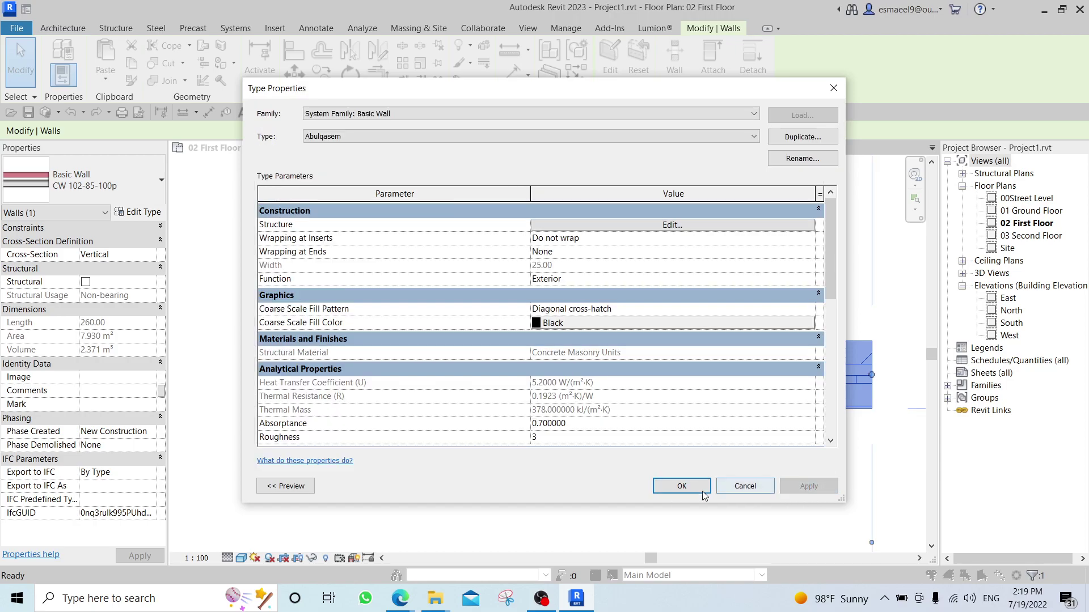
{"action": "left_click", "coordinate": [674, 485]}
{"action": "left_click", "coordinate": [644, 503]}
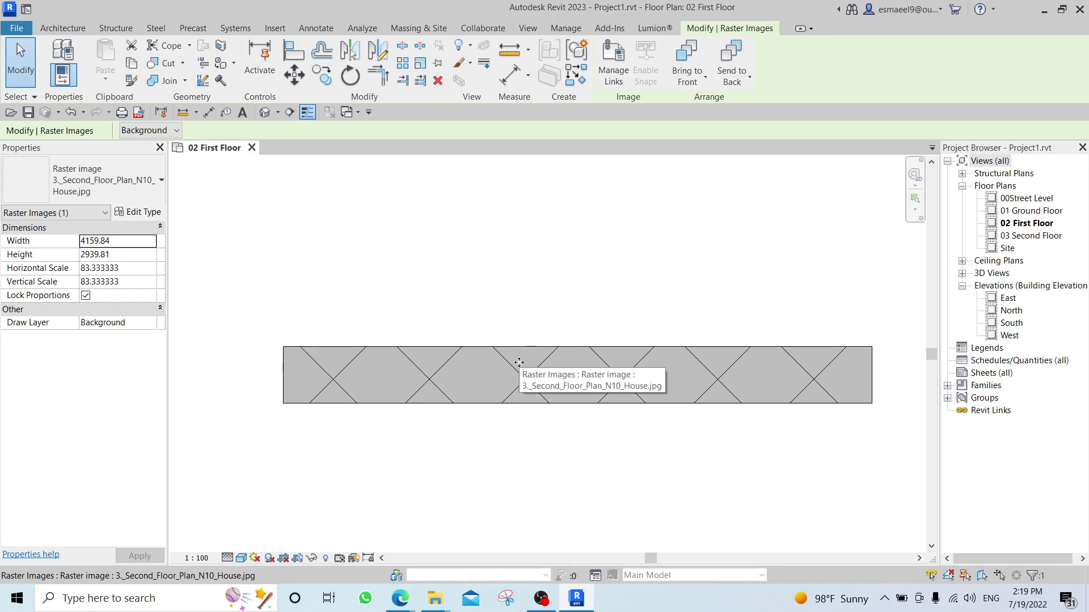
Step: Review the 25.00-wide concrete masonry type properties, close them unchanged, deselect, and pan the plan
{"action": "key", "text": "Escape"}
{"action": "left_click", "coordinate": [545, 404]}
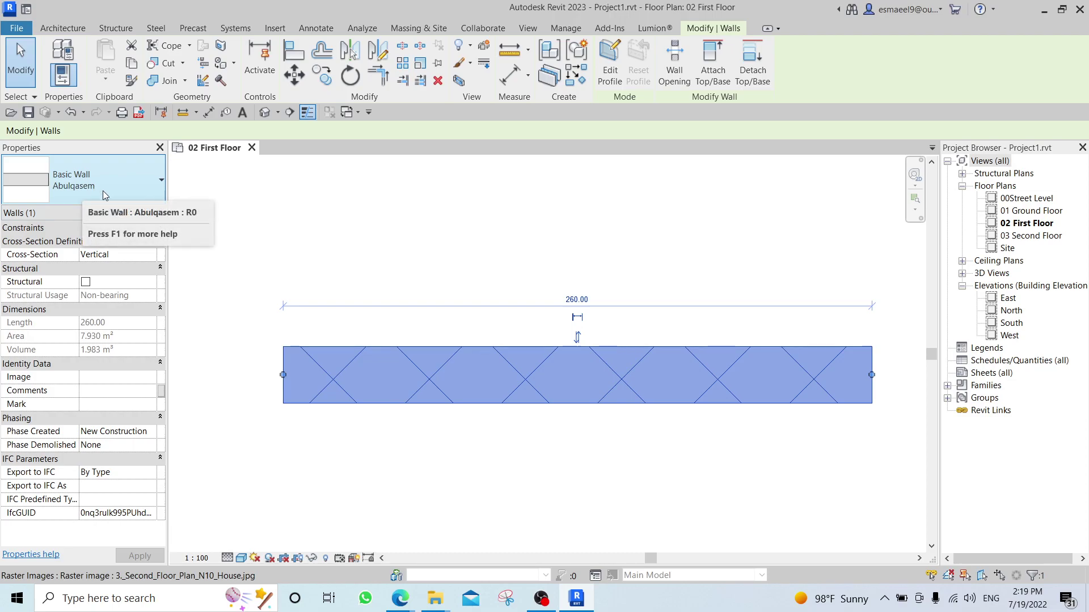
{"action": "left_click", "coordinate": [134, 213]}
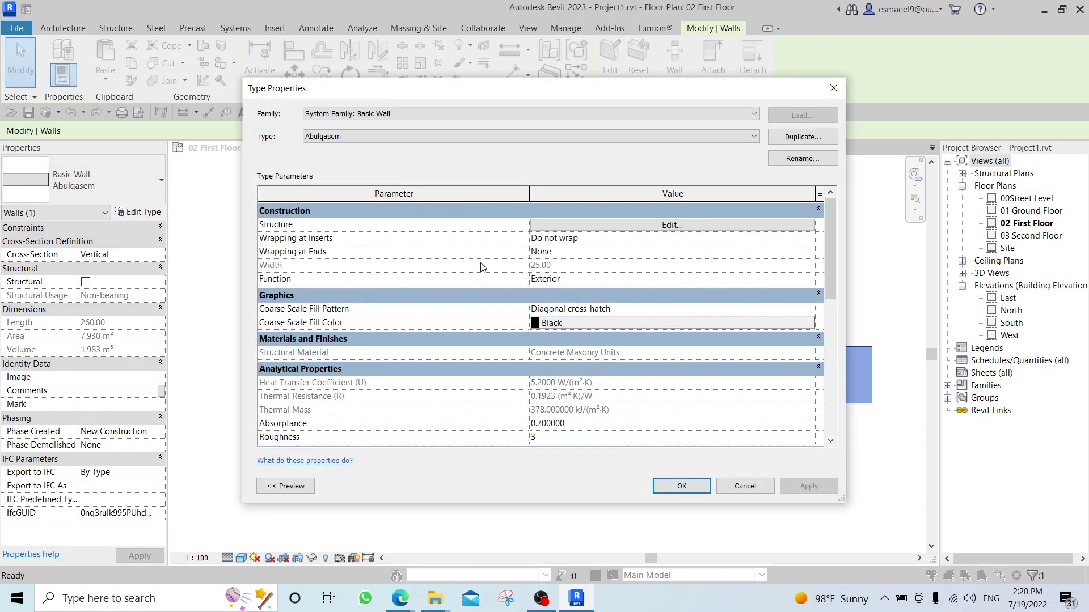
{"action": "left_click", "coordinate": [838, 85]}
{"action": "scroll", "coordinate": [359, 347], "scroll_direction": "down", "scroll_amount": 5}
{"action": "middle_click_drag", "start_coordinate": [475, 445], "coordinate": [366, 277]}
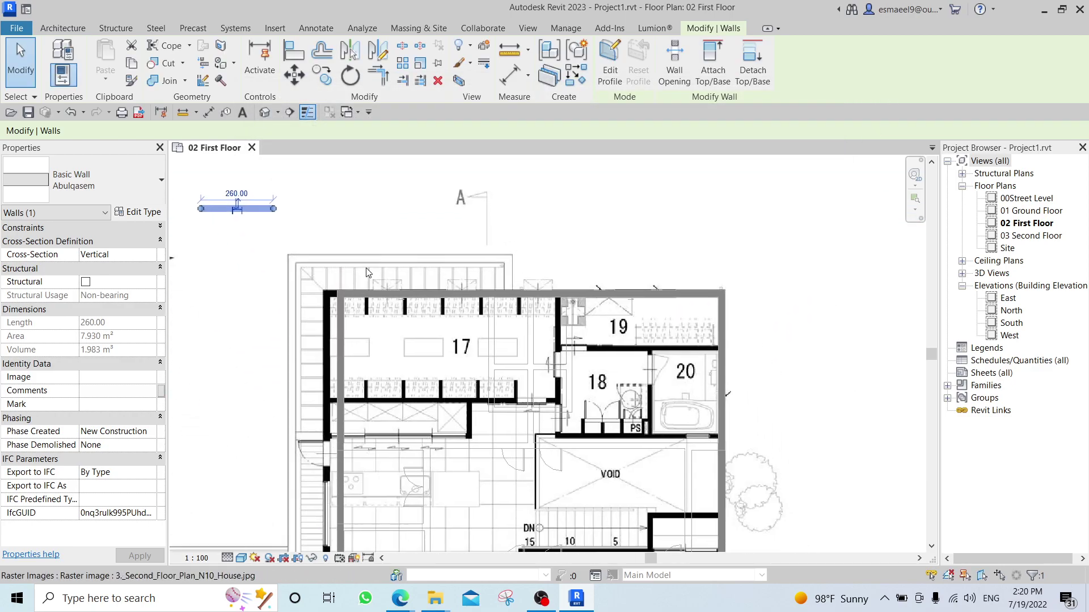
{"action": "key", "text": "Escape"}
{"action": "middle_click_drag", "start_coordinate": [366, 397], "coordinate": [422, 292]}
Step: Switch Edge from the Google Meet tab to the uzem.neu.edu.tr grading tab and scroll the submissions list
{"action": "mouse_move", "coordinate": [387, 604]}
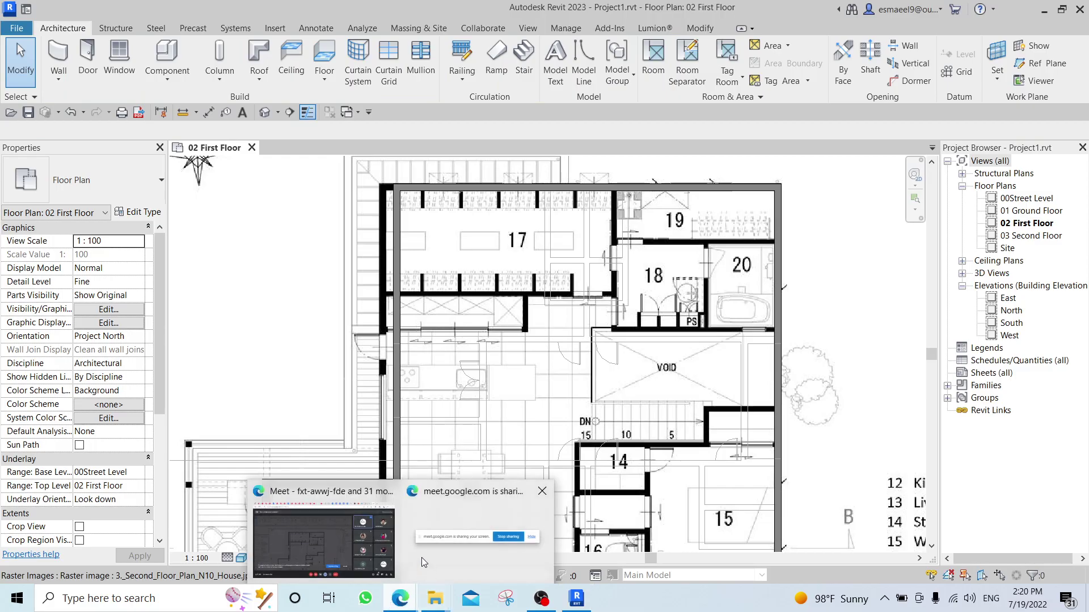
{"action": "left_click", "coordinate": [318, 567]}
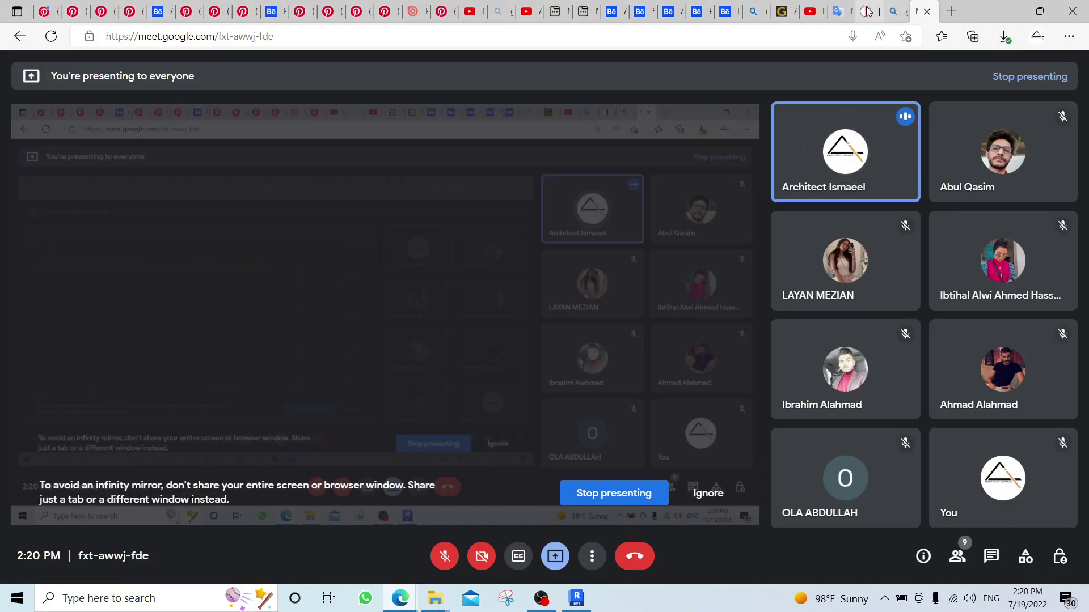
{"action": "left_click", "coordinate": [866, 11]}
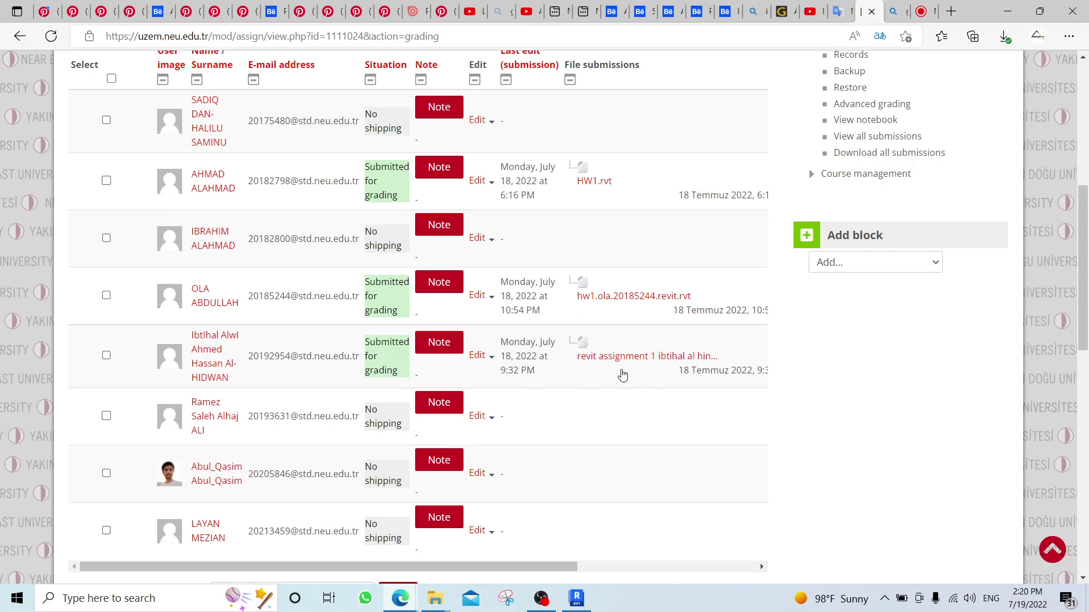
{"action": "scroll", "coordinate": [583, 421], "scroll_direction": "up", "scroll_amount": 1}
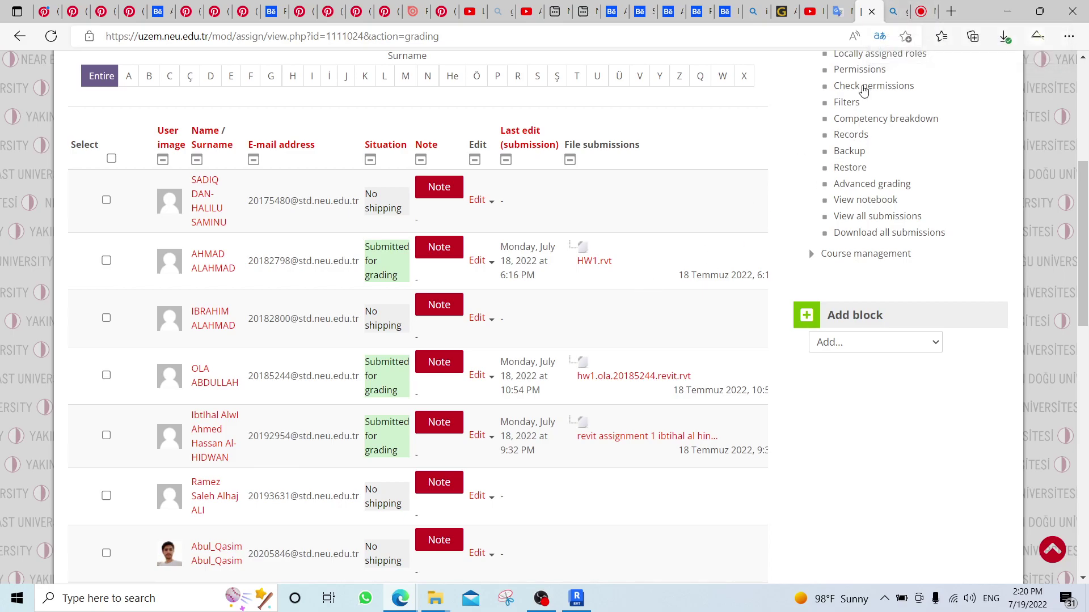
Step: Open HW1.rvt from Edge's Downloads list and upgrade the model in Revit 2023
{"action": "left_click", "coordinate": [1069, 36]}
{"action": "left_click", "coordinate": [924, 193]}
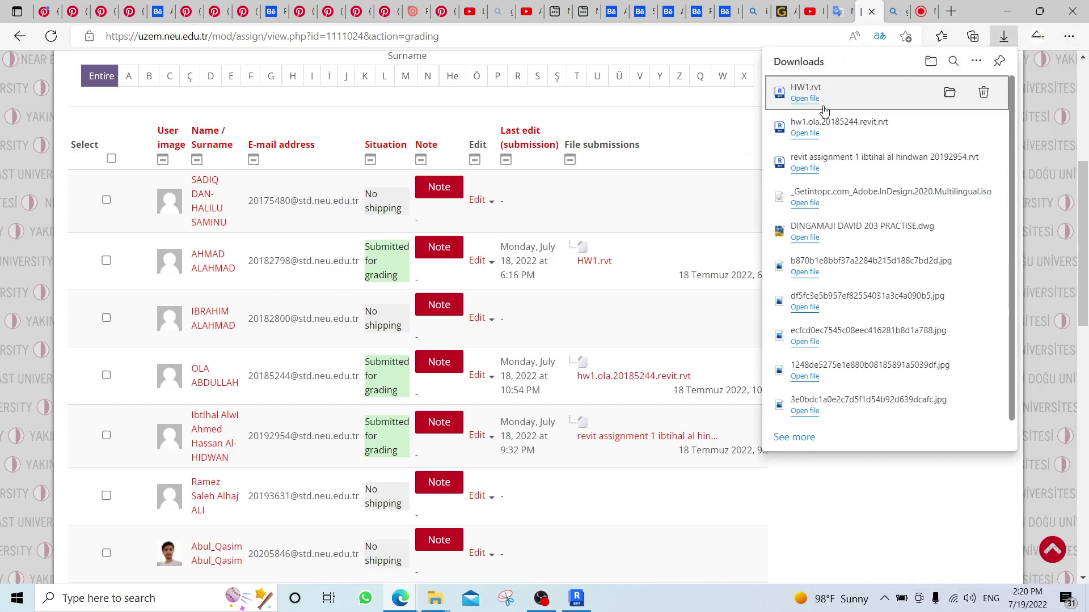
{"action": "left_click", "coordinate": [805, 99]}
{"action": "left_click", "coordinate": [490, 289]}
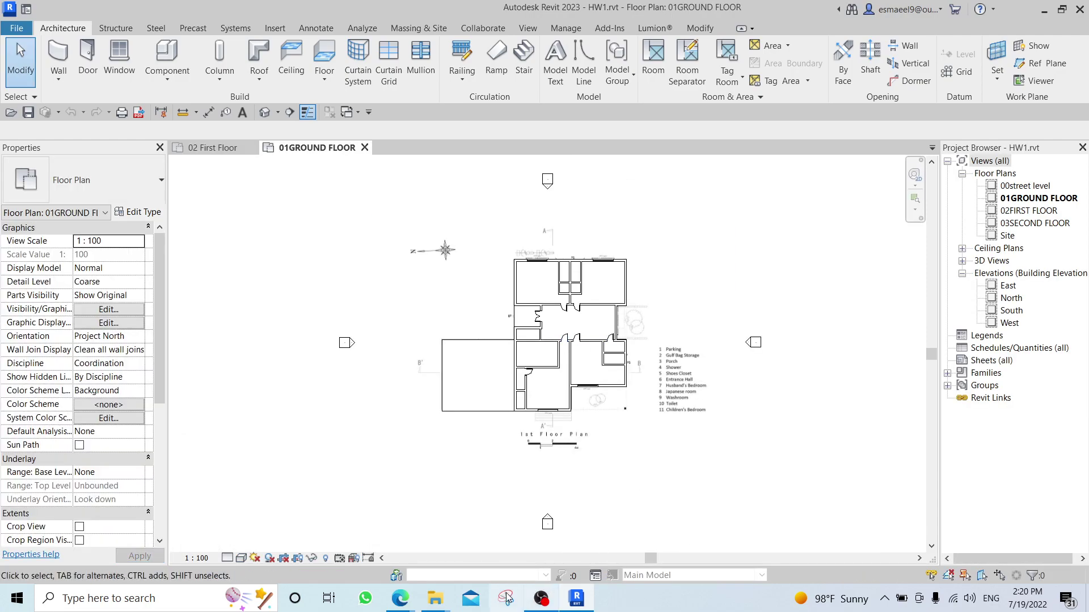
Step: Open the second downloaded .rvt submission from Edge and upgrade it in Revit
{"action": "mouse_move", "coordinate": [415, 600]}
{"action": "left_click", "coordinate": [441, 547]}
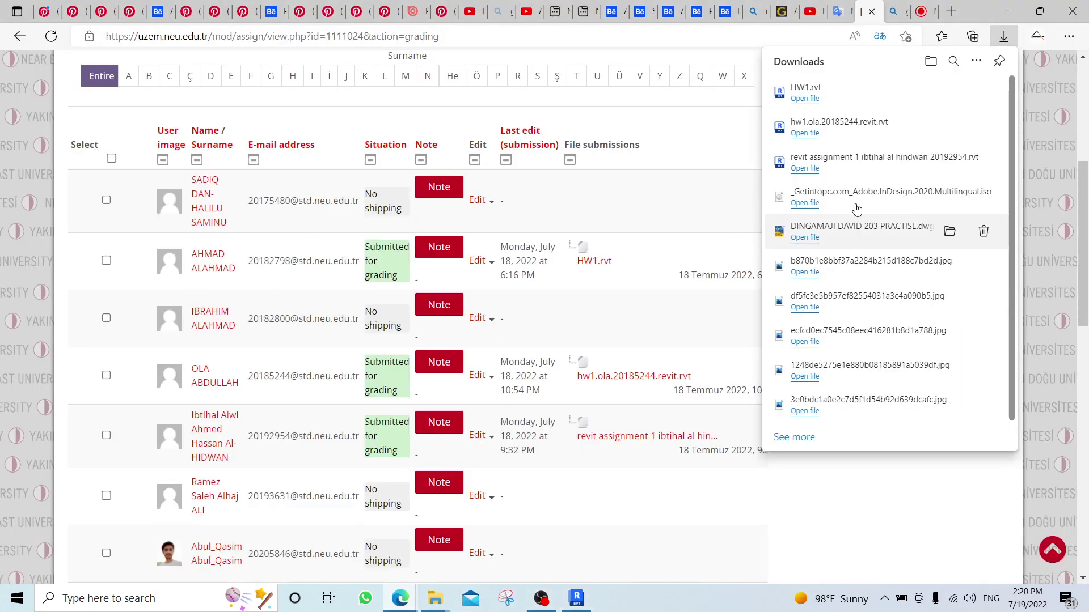
{"action": "left_click", "coordinate": [805, 133]}
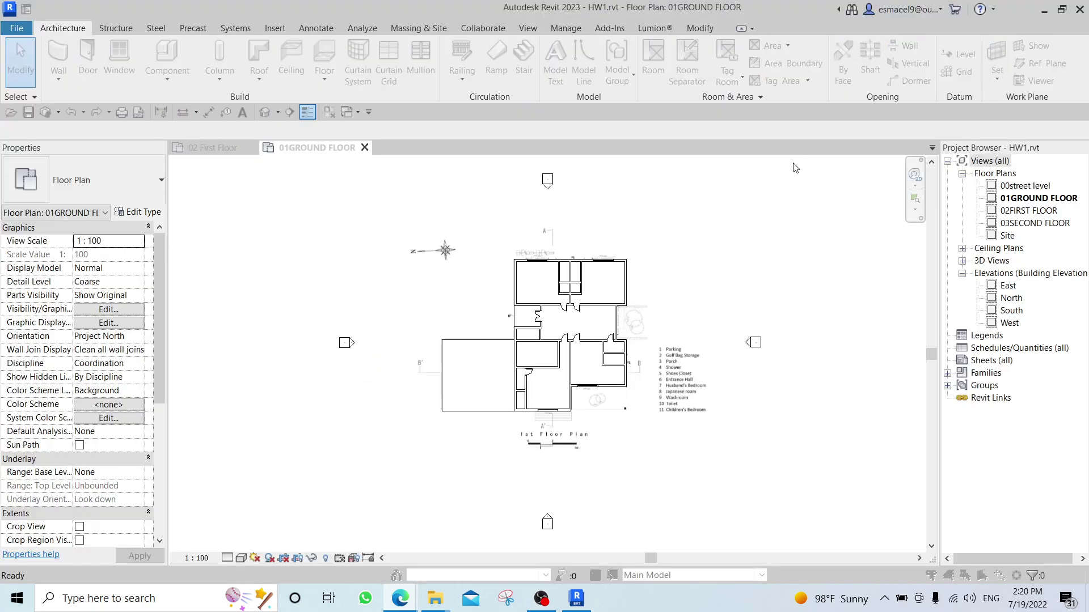
{"action": "left_click", "coordinate": [499, 267]}
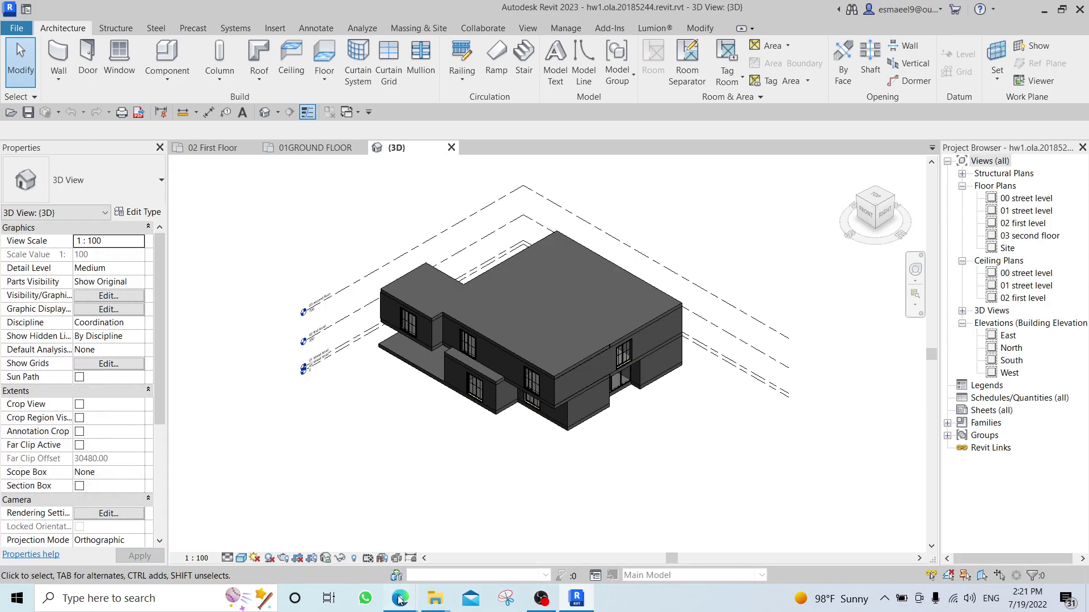
Step: Open and upgrade the third submission, then return to HW1.rvt's 01GROUND FLOOR plan
{"action": "mouse_move", "coordinate": [400, 598]}
{"action": "left_click", "coordinate": [371, 549]}
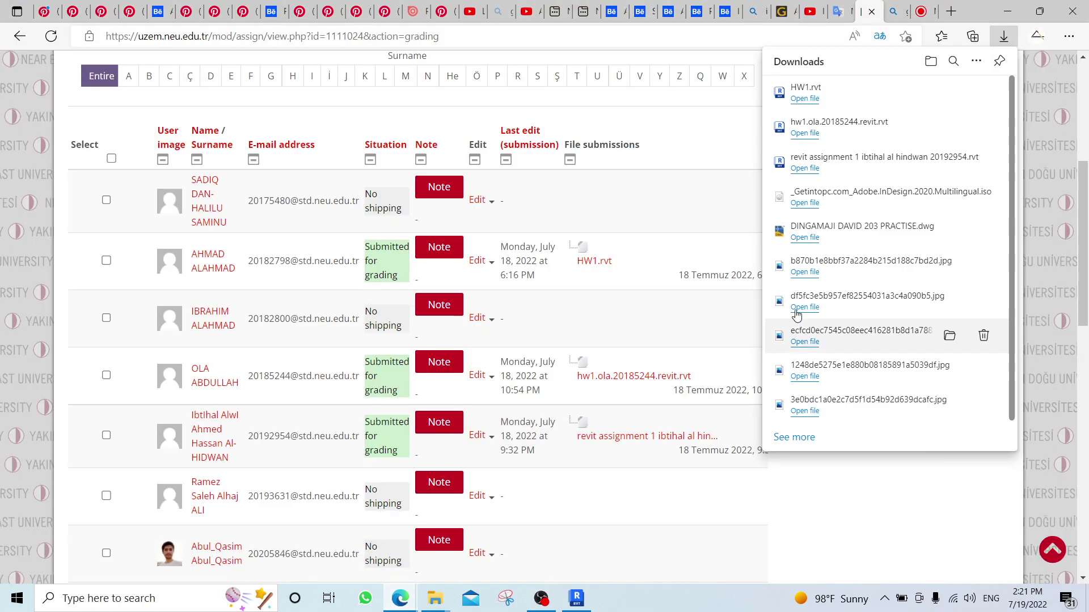
{"action": "left_click", "coordinate": [806, 168]}
{"action": "left_click", "coordinate": [603, 279]}
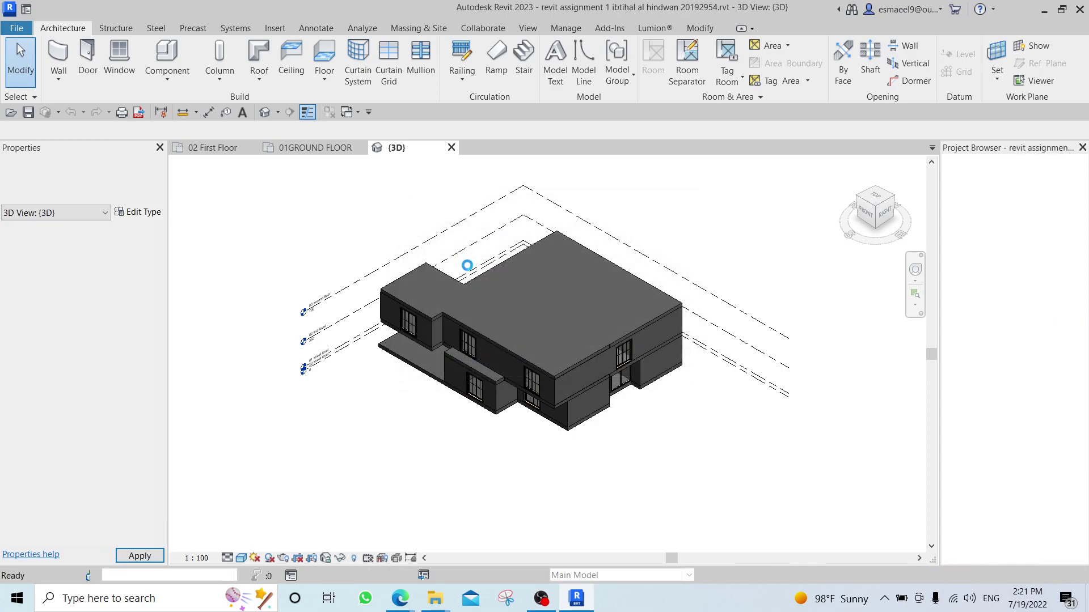
{"action": "left_click", "coordinate": [338, 146]}
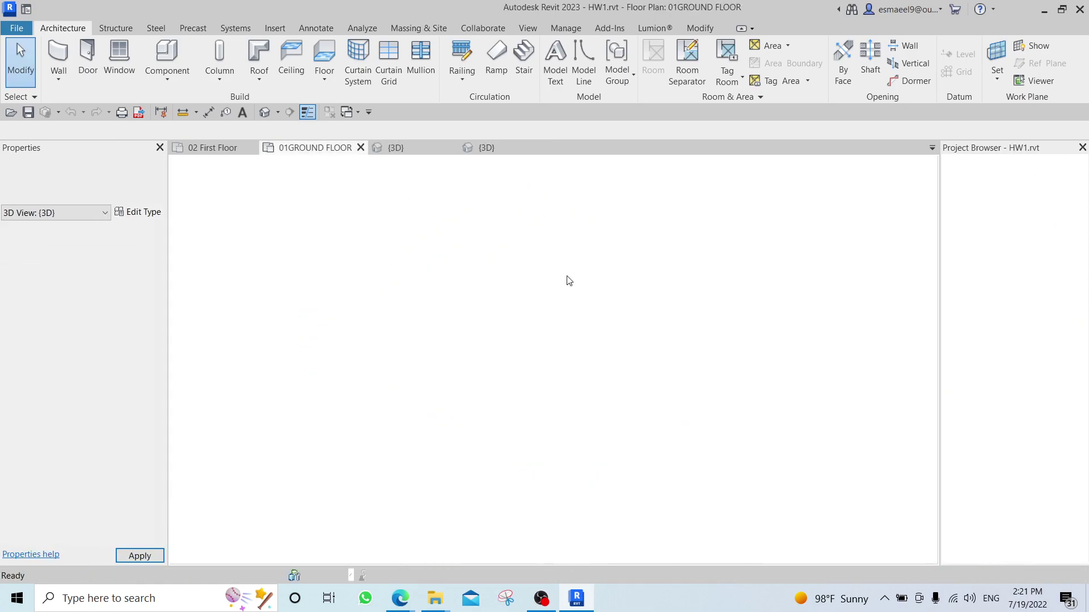
Step: Open HW1's Default 3D View with 3D and orbit to a flatter view of the house's front
{"action": "key", "text": "3"}
{"action": "key", "text": "d"}
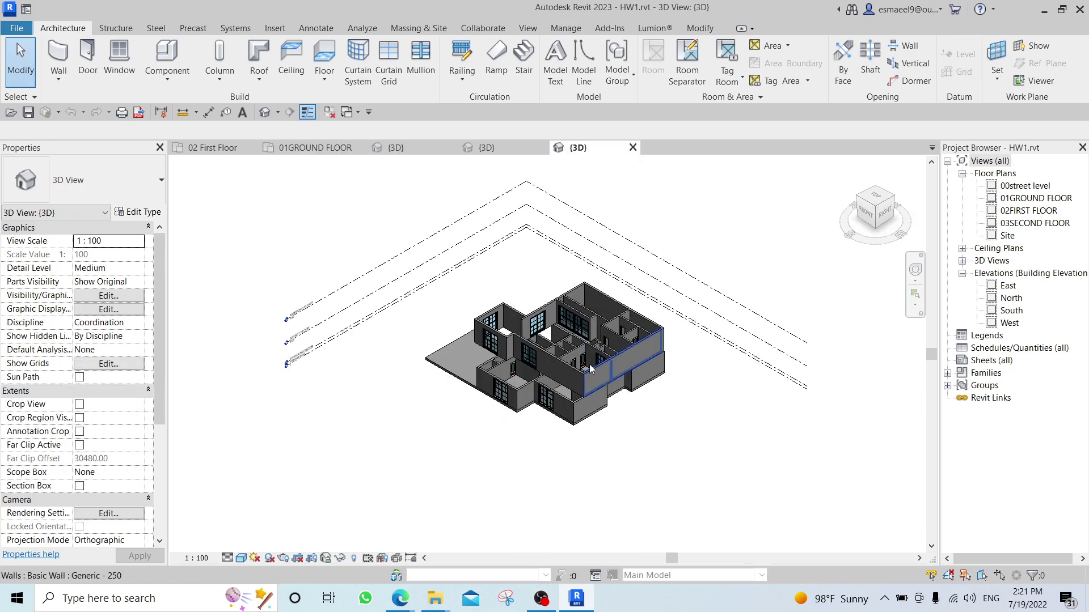
{"action": "middle_click_drag", "start_coordinate": [593, 380], "coordinate": [571, 408], "text": "shift"}
{"action": "scroll", "coordinate": [624, 381], "scroll_direction": "up", "scroll_amount": 5}
{"action": "scroll", "coordinate": [571, 407], "scroll_direction": "down", "scroll_amount": 2}
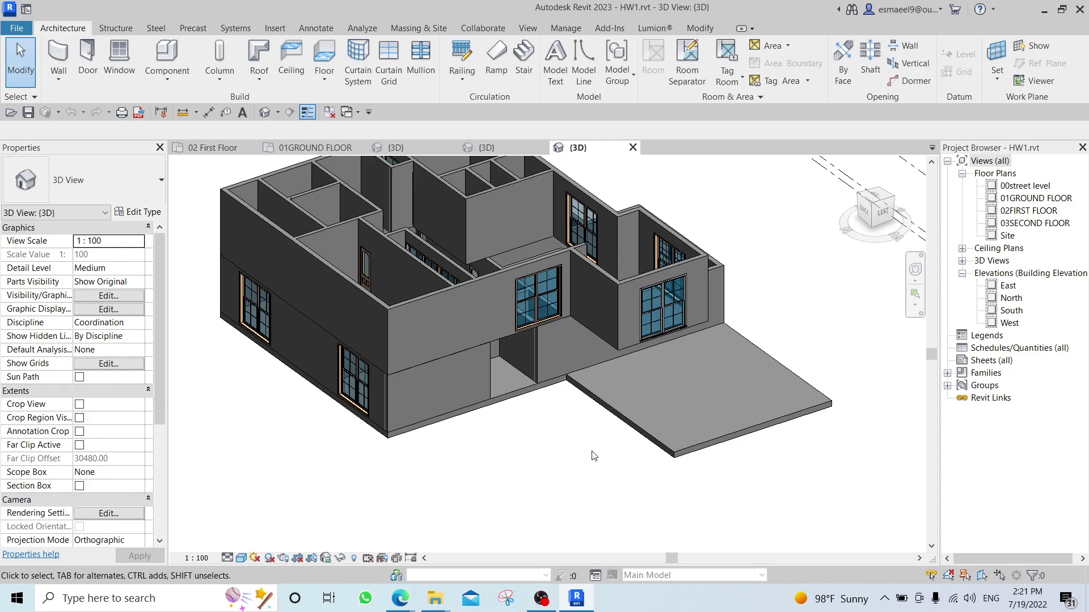
{"action": "middle_click_drag", "start_coordinate": [595, 457], "coordinate": [495, 492], "text": "shift"}
{"action": "middle_click_drag", "start_coordinate": [658, 489], "coordinate": [612, 503], "text": "shift"}
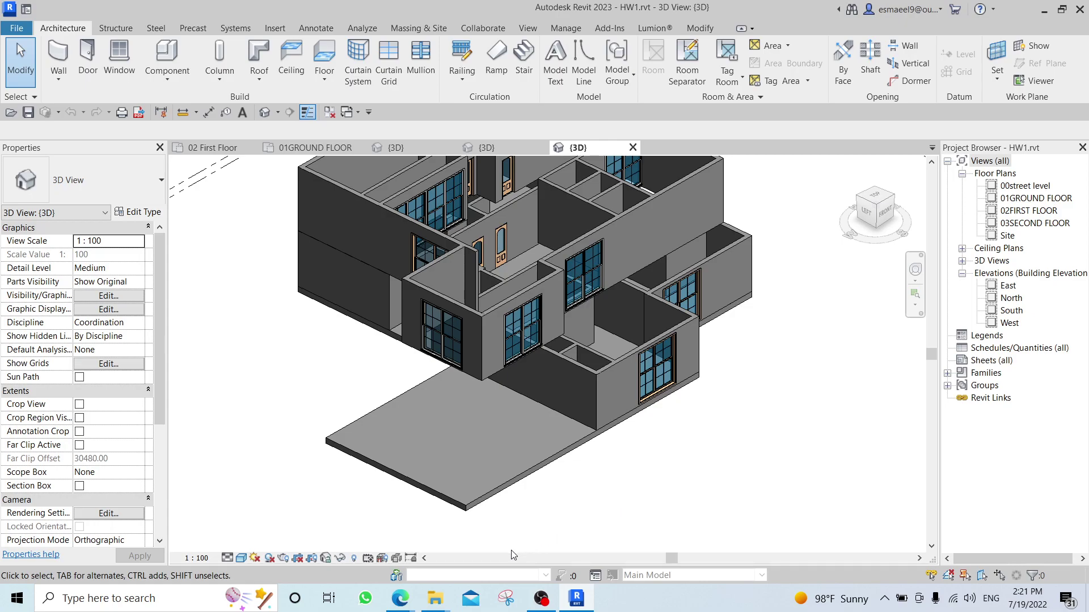
Step: Bring Edge's Moodle grading page with the HW1.rvt and other submissions back to the front
{"action": "mouse_move", "coordinate": [400, 599]}
{"action": "left_click", "coordinate": [326, 544]}
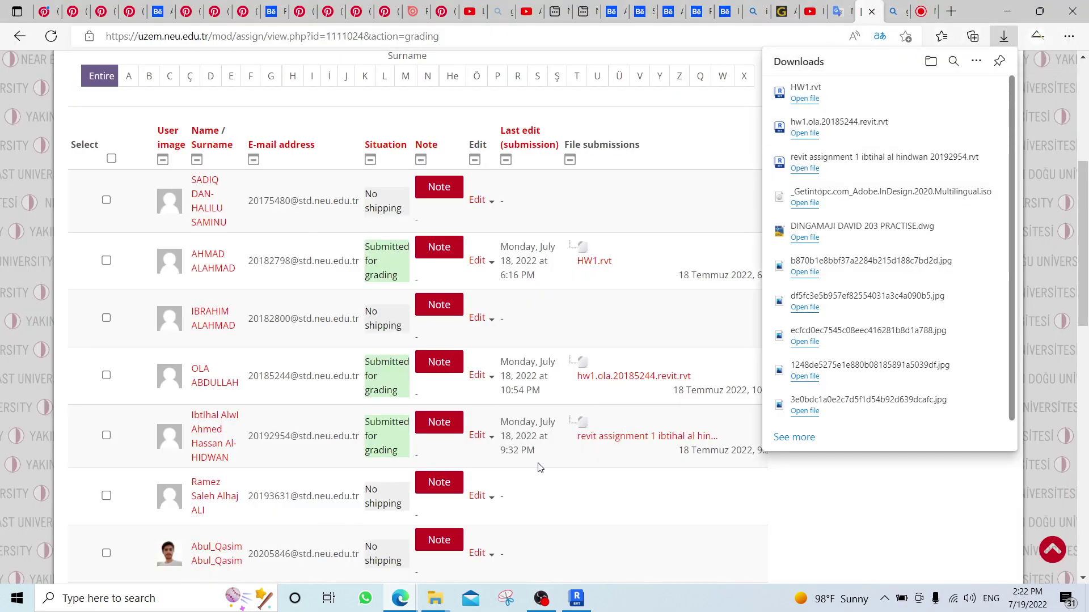
{"action": "mouse_move", "coordinate": [409, 600]}
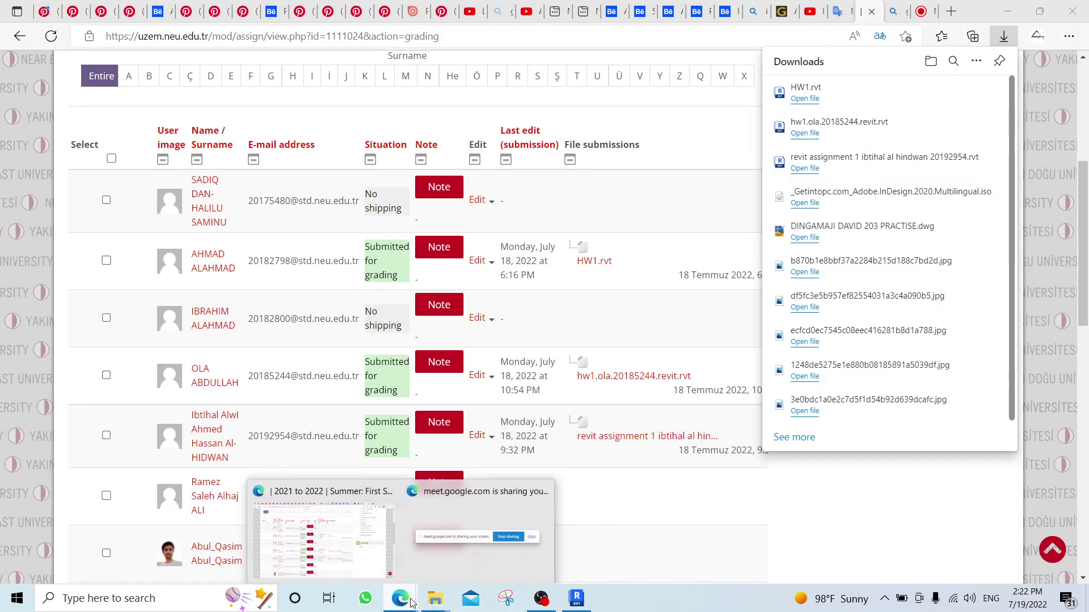
{"action": "left_click", "coordinate": [353, 548]}
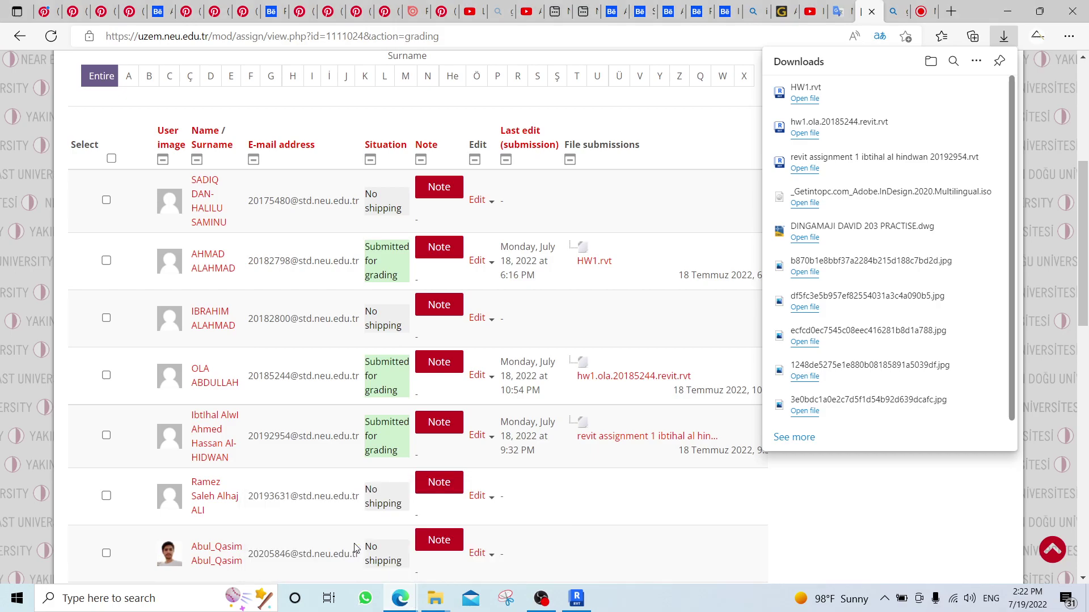
Step: Return to Revit's 3D view and orbit the house from the front to its back-left and another side
{"action": "left_click", "coordinate": [577, 598]}
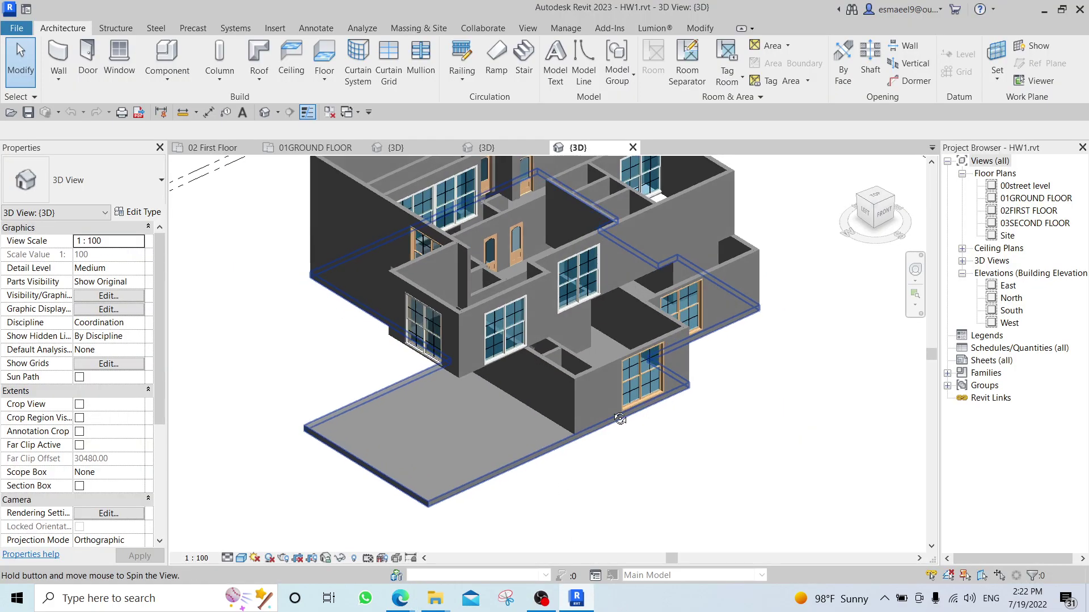
{"action": "scroll", "coordinate": [651, 384], "scroll_direction": "down", "scroll_amount": 2}
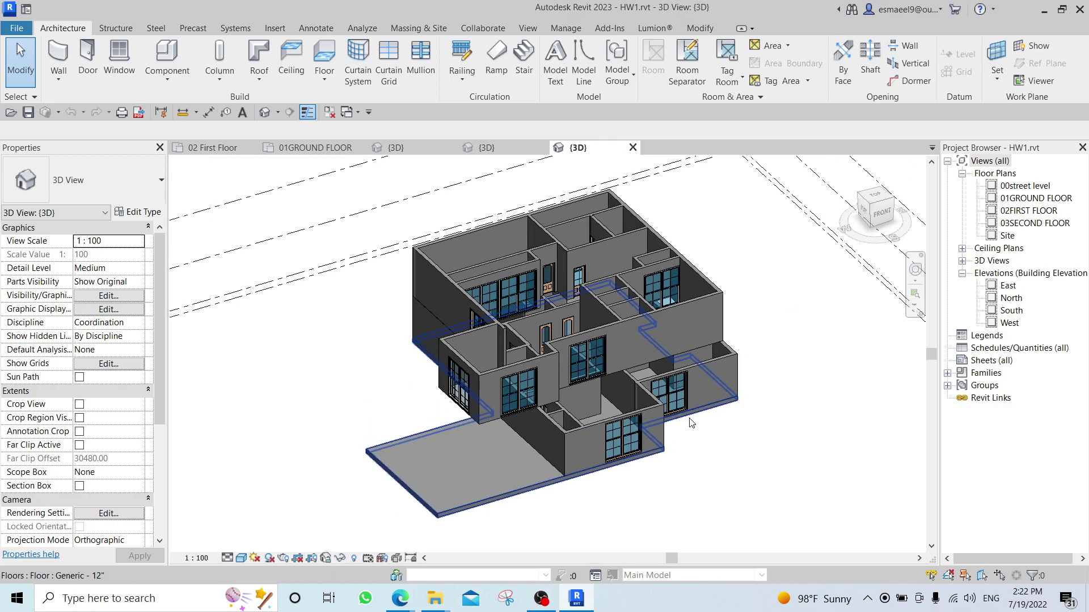
{"action": "middle_click_drag", "start_coordinate": [583, 468], "coordinate": [573, 424], "text": "shift"}
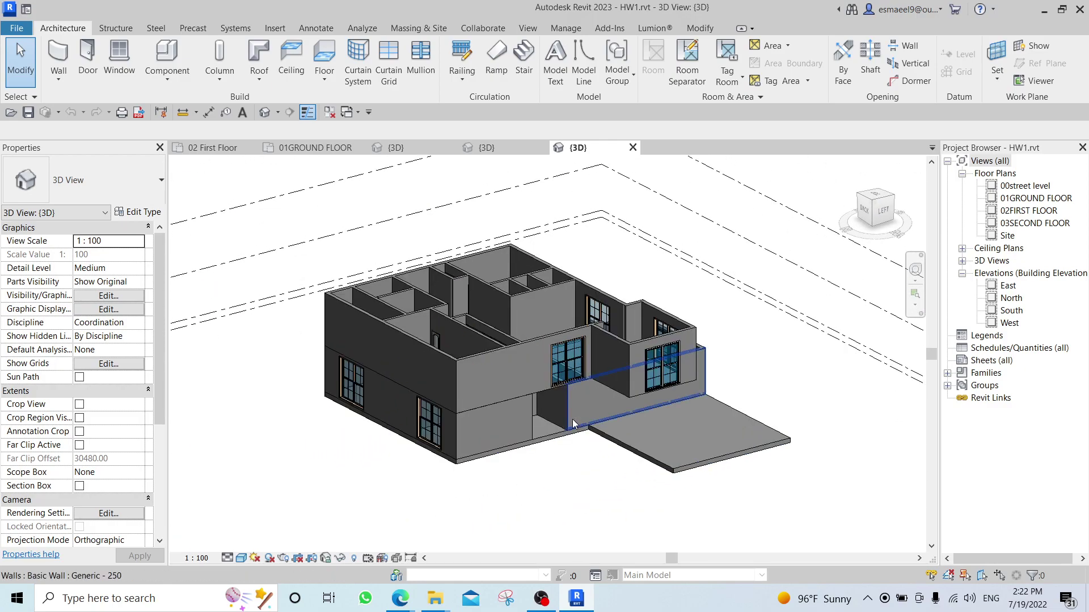
{"action": "scroll", "coordinate": [477, 414], "scroll_direction": "up", "scroll_amount": 2}
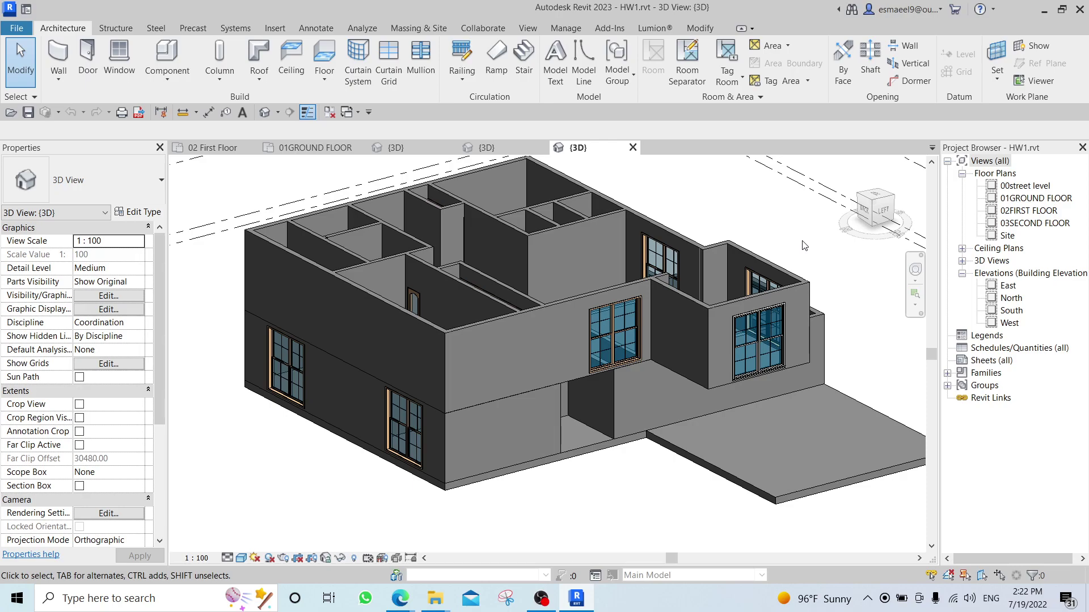
{"action": "scroll", "coordinate": [611, 350], "scroll_direction": "up", "scroll_amount": 2}
{"action": "middle_click_drag", "start_coordinate": [612, 350], "coordinate": [294, 418], "text": "shift"}
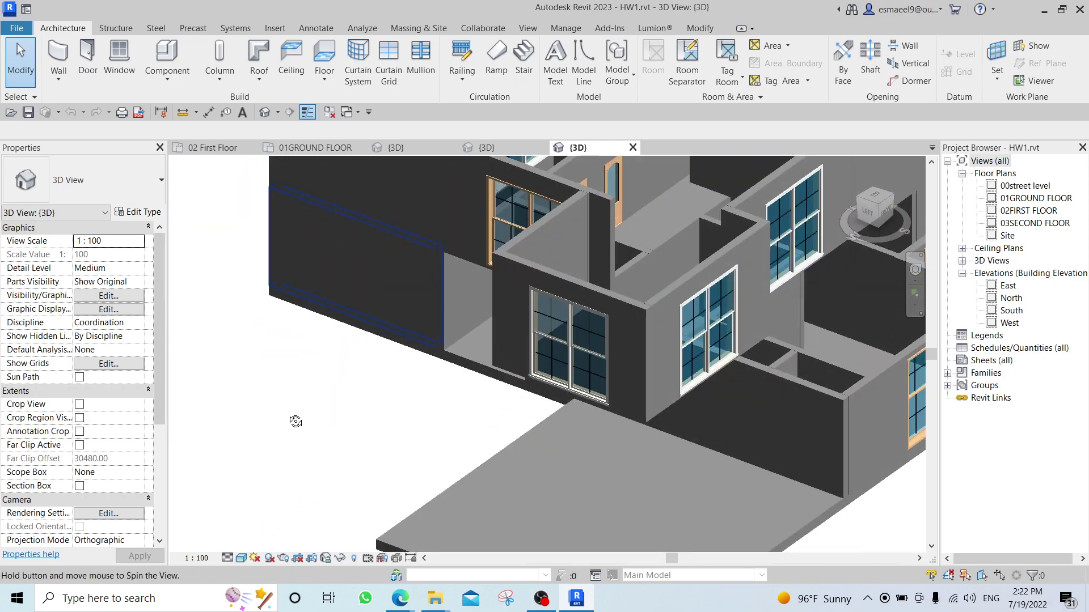
{"action": "scroll", "coordinate": [586, 374], "scroll_direction": "down", "scroll_amount": 3}
{"action": "scroll", "coordinate": [585, 373], "scroll_direction": "down", "scroll_amount": 3}
{"action": "scroll", "coordinate": [648, 278], "scroll_direction": "up", "scroll_amount": 5}
{"action": "scroll", "coordinate": [652, 278], "scroll_direction": "down", "scroll_amount": 6}
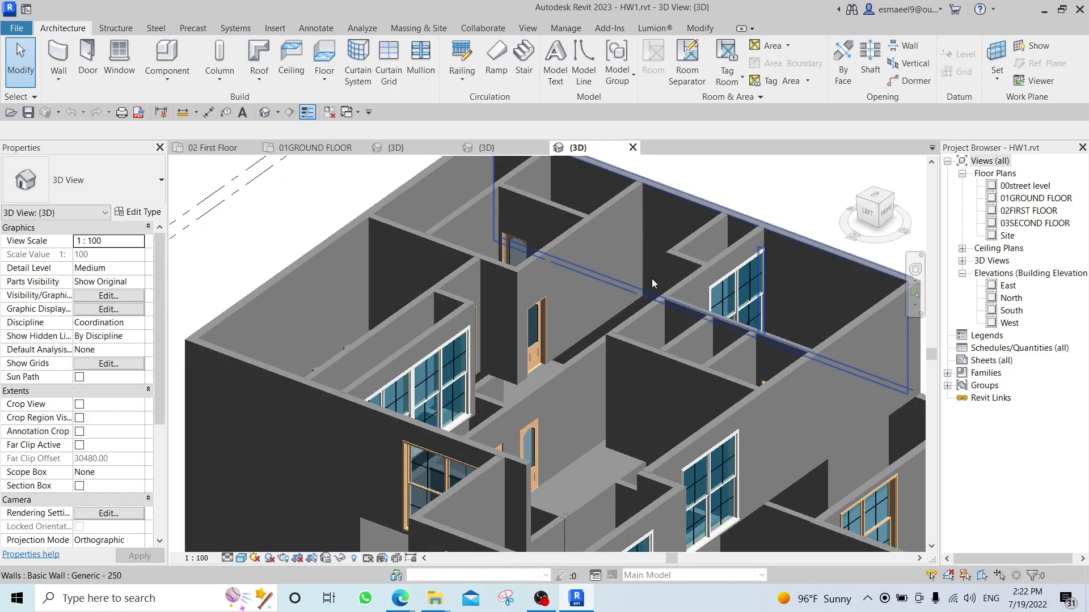
Step: Orbit around the back and back-left corner, then zoom out to show the whole building and floor slab
{"action": "middle_click_drag", "start_coordinate": [466, 387], "coordinate": [722, 401], "text": "shift"}
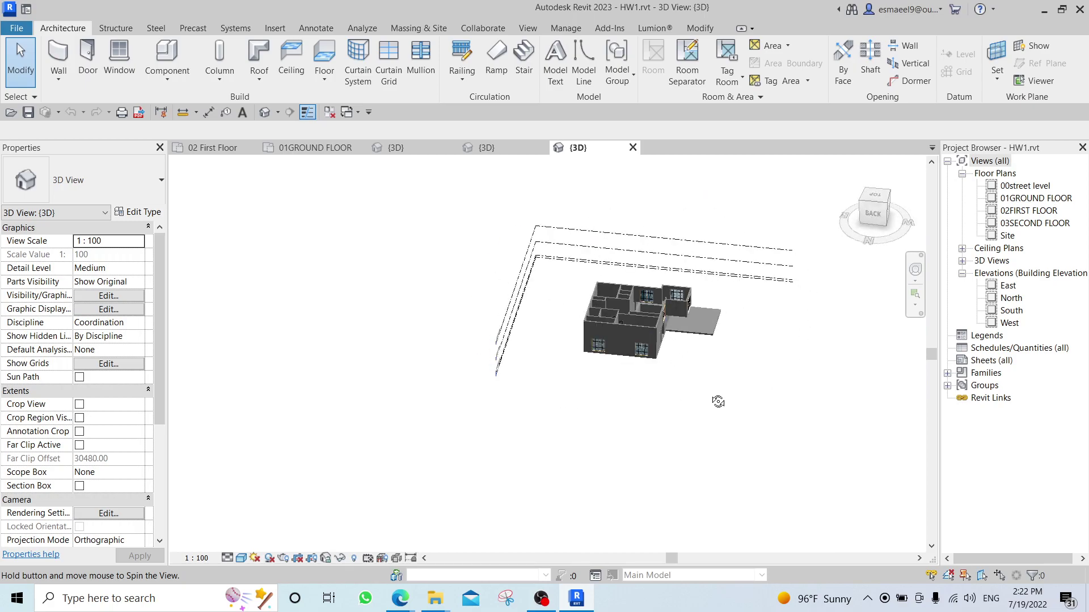
{"action": "scroll", "coordinate": [695, 341], "scroll_direction": "up", "scroll_amount": 3}
{"action": "scroll", "coordinate": [696, 340], "scroll_direction": "up", "scroll_amount": 3}
{"action": "middle_click_drag", "start_coordinate": [695, 340], "coordinate": [608, 384], "text": "shift"}
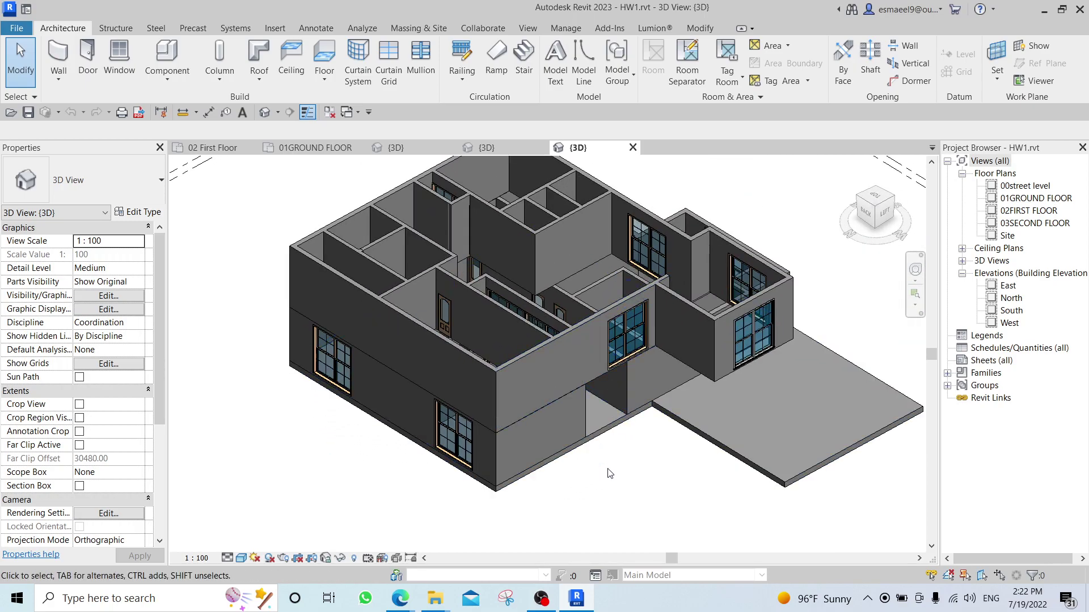
{"action": "scroll", "coordinate": [612, 473], "scroll_direction": "down", "scroll_amount": 2}
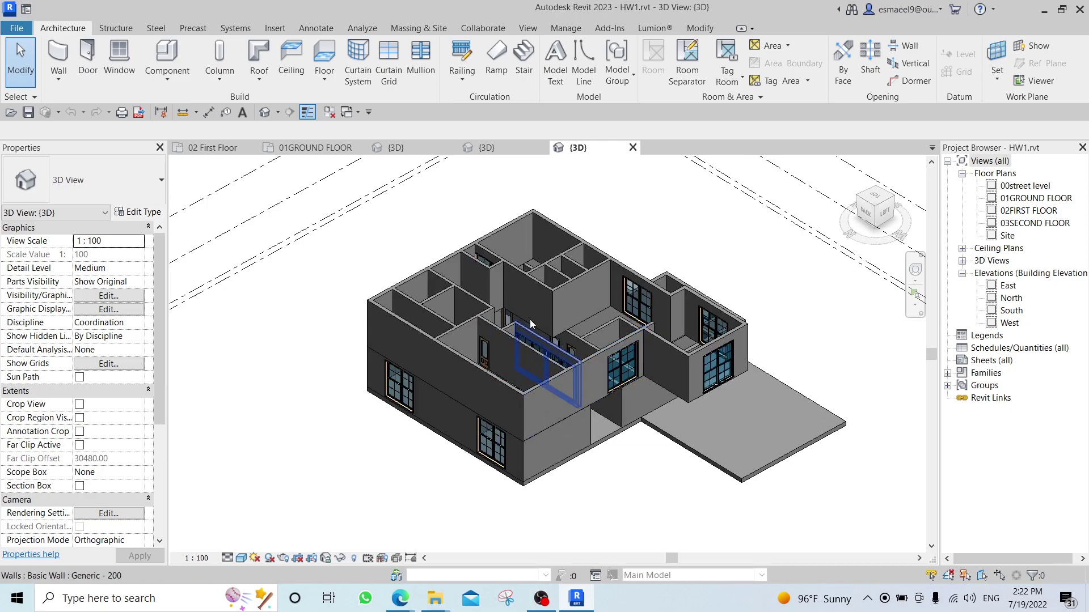
{"action": "scroll", "coordinate": [531, 315], "scroll_direction": "down", "scroll_amount": 2}
{"action": "scroll", "coordinate": [532, 315], "scroll_direction": "up", "scroll_amount": 4}
{"action": "scroll", "coordinate": [532, 315], "scroll_direction": "down", "scroll_amount": 2}
{"action": "scroll", "coordinate": [532, 314], "scroll_direction": "up", "scroll_amount": 3}
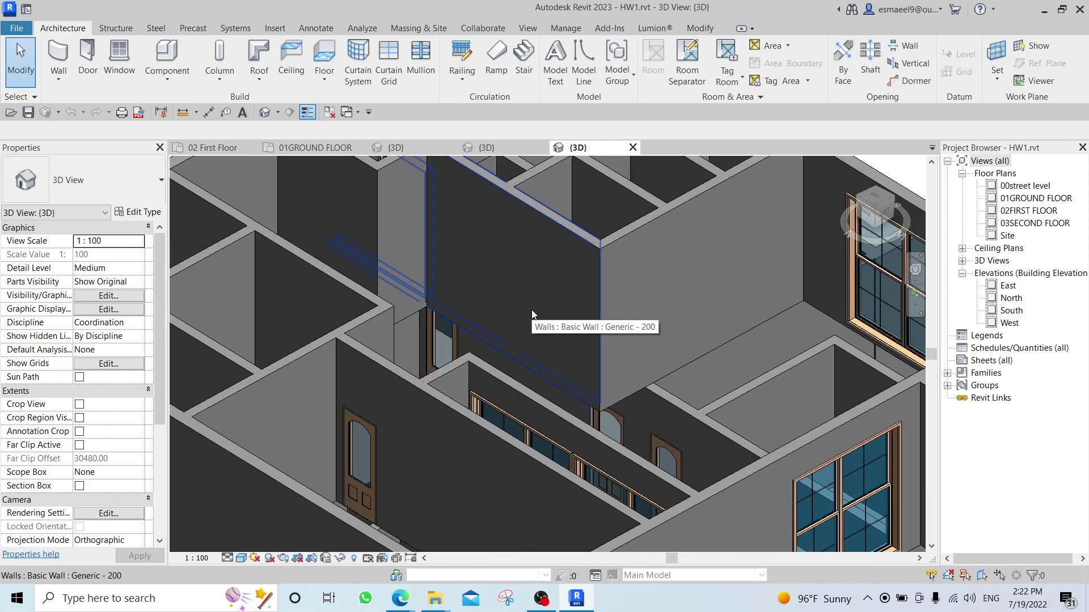
{"action": "scroll", "coordinate": [532, 313], "scroll_direction": "down", "scroll_amount": 5}
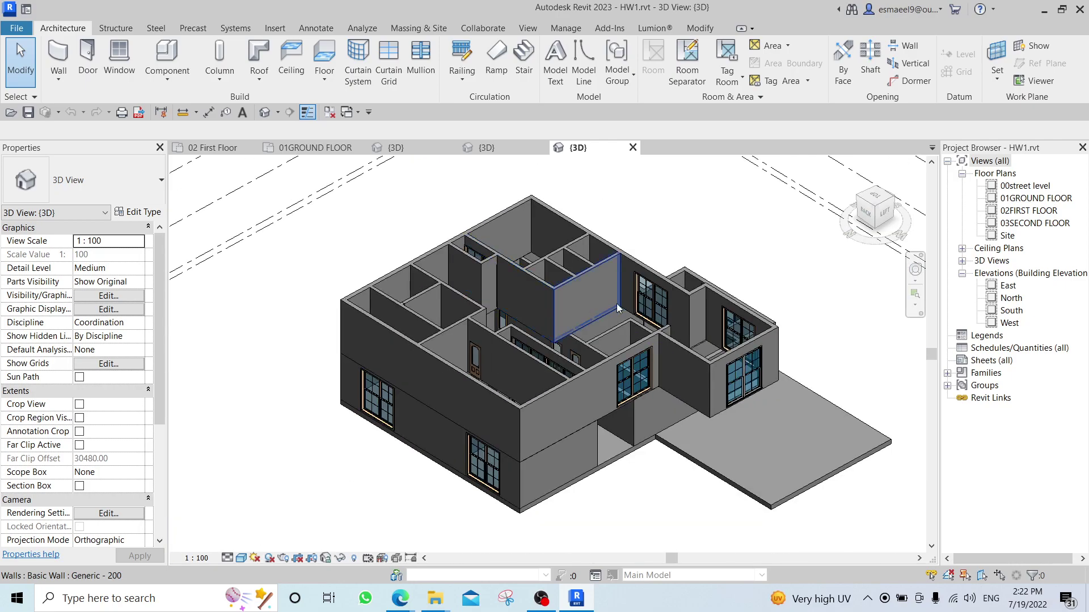
{"action": "scroll", "coordinate": [856, 426], "scroll_direction": "up", "scroll_amount": 6}
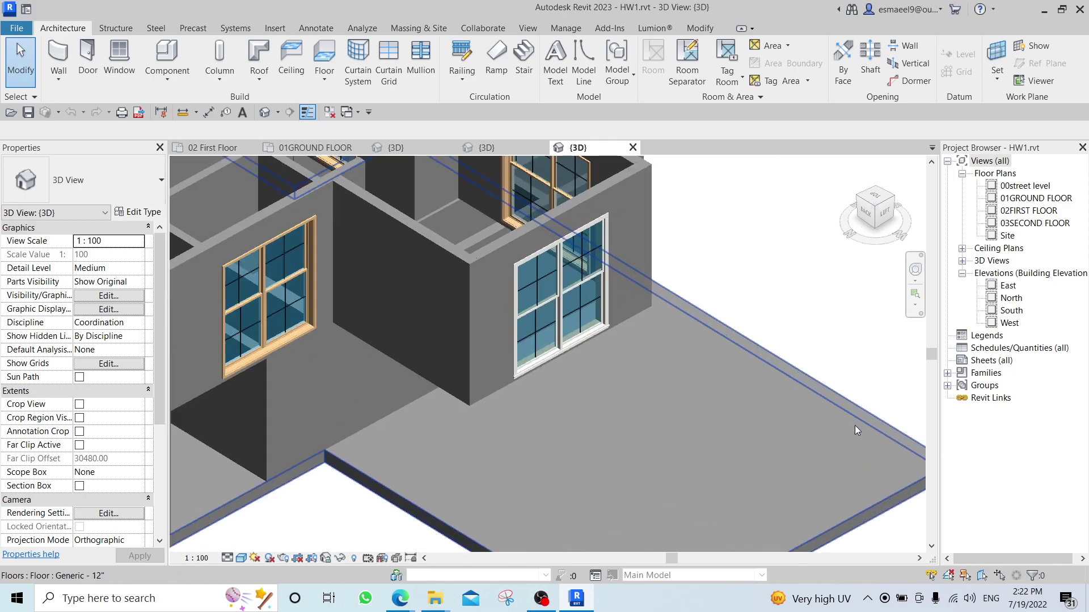
{"action": "scroll", "coordinate": [855, 426], "scroll_direction": "down", "scroll_amount": 3}
{"action": "scroll", "coordinate": [855, 426], "scroll_direction": "down", "scroll_amount": 4}
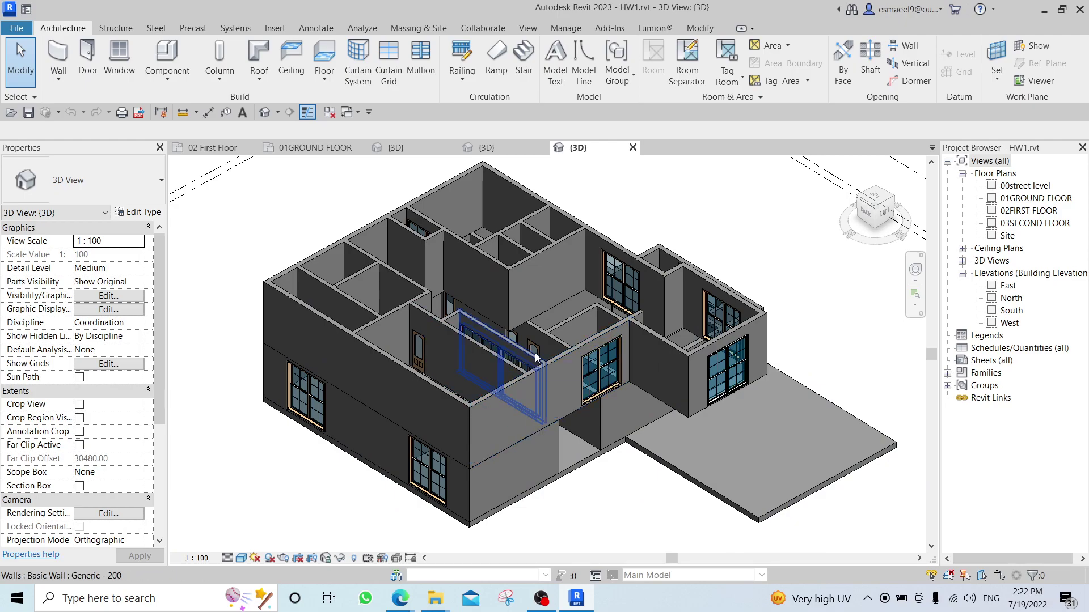
{"action": "middle_click_drag", "start_coordinate": [539, 358], "coordinate": [472, 319], "text": "shift"}
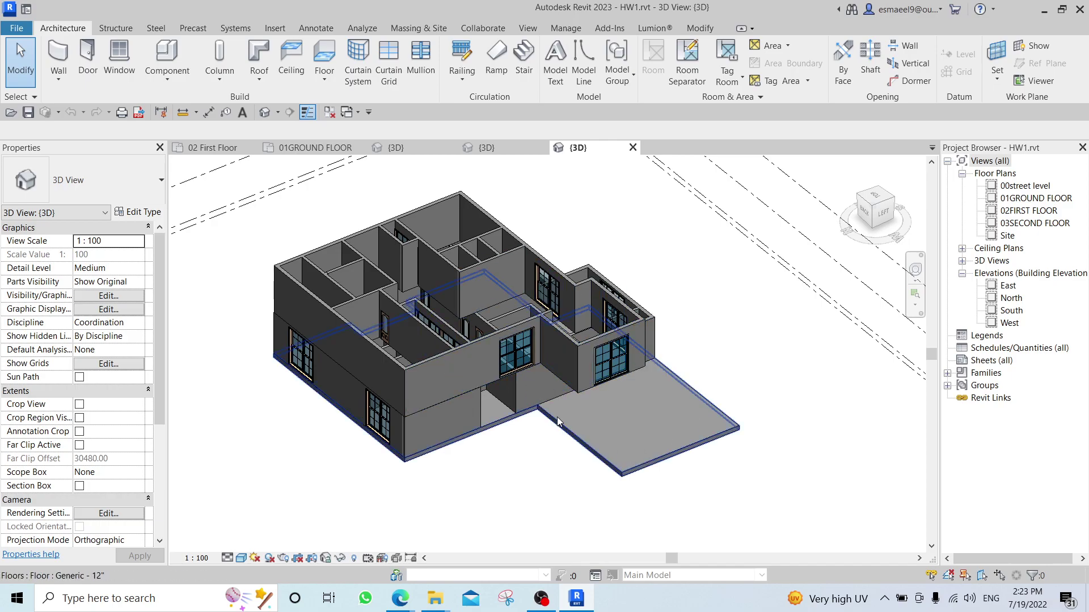
{"action": "middle_click_drag", "start_coordinate": [661, 347], "coordinate": [412, 315], "text": "shift"}
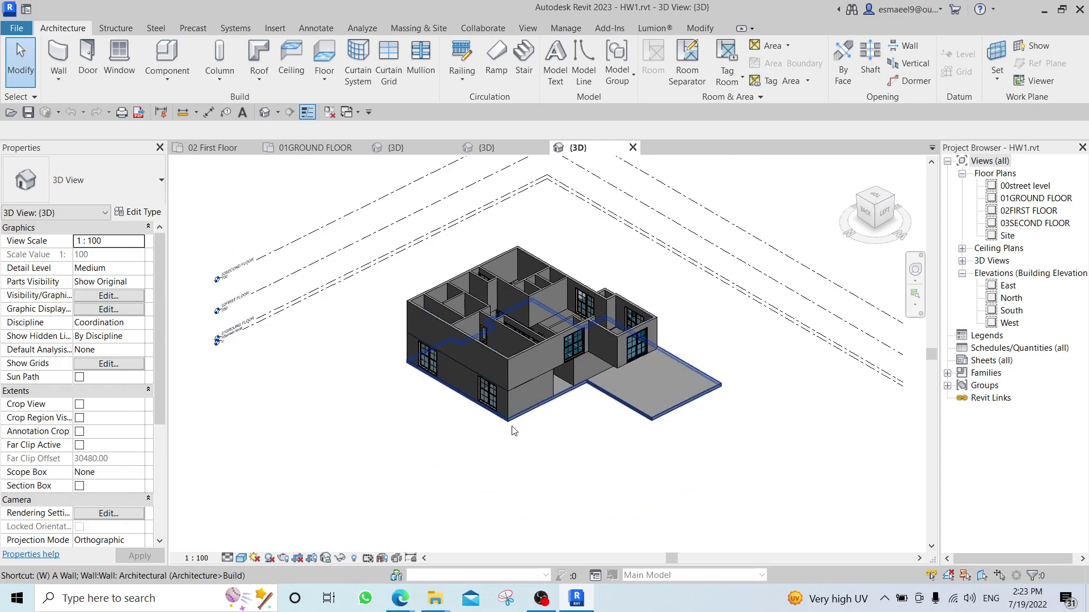
Step: Draw a U-shaped chain of Generic - 200 walls on 02FIRST FLOOR with the WA Wall tool
{"action": "key", "text": "w"}
{"action": "key", "text": "a"}
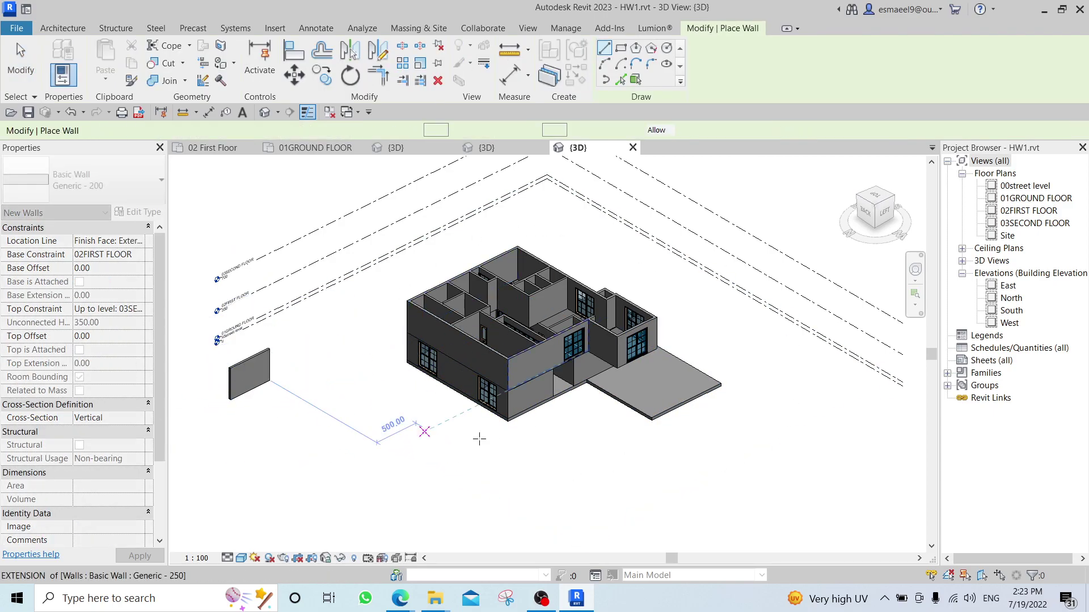
{"action": "middle_click_drag", "start_coordinate": [479, 440], "coordinate": [314, 400]}
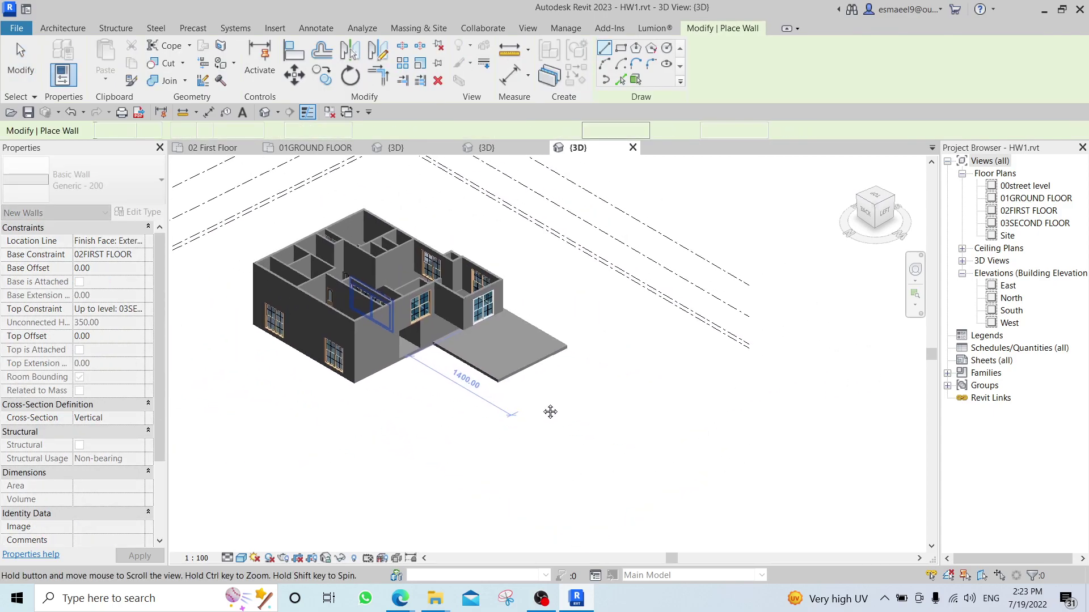
{"action": "left_click", "coordinate": [856, 420]}
{"action": "key", "text": "Escape"}
{"action": "scroll", "coordinate": [802, 442], "scroll_direction": "down", "scroll_amount": 3}
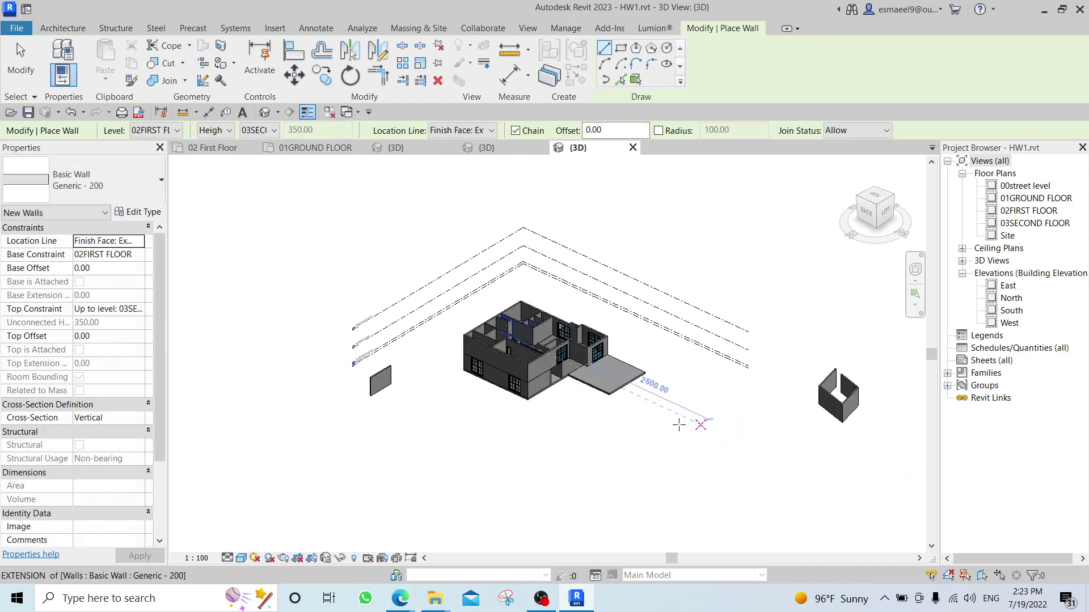
{"action": "scroll", "coordinate": [679, 425], "scroll_direction": "up", "scroll_amount": 2}
{"action": "key", "text": "Escape"}
Step: Orbit around the new test walls, selecting one to check it, then clear the selection
{"action": "middle_click_drag", "start_coordinate": [669, 408], "coordinate": [380, 385], "text": "shift"}
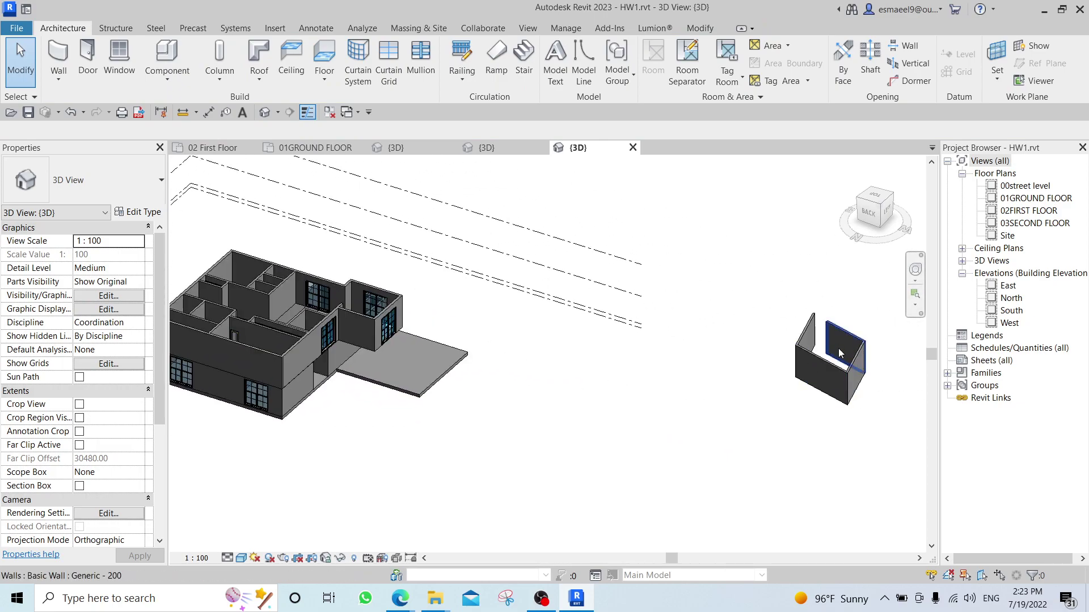
{"action": "middle_click_drag", "start_coordinate": [552, 362], "coordinate": [517, 406], "text": "shift"}
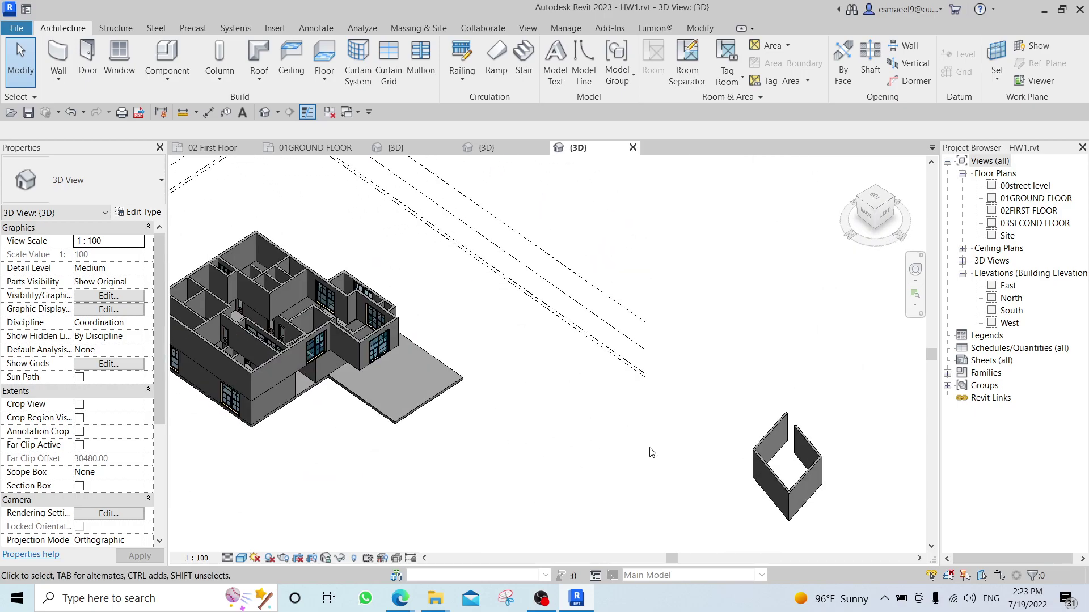
{"action": "left_click", "coordinate": [794, 495]}
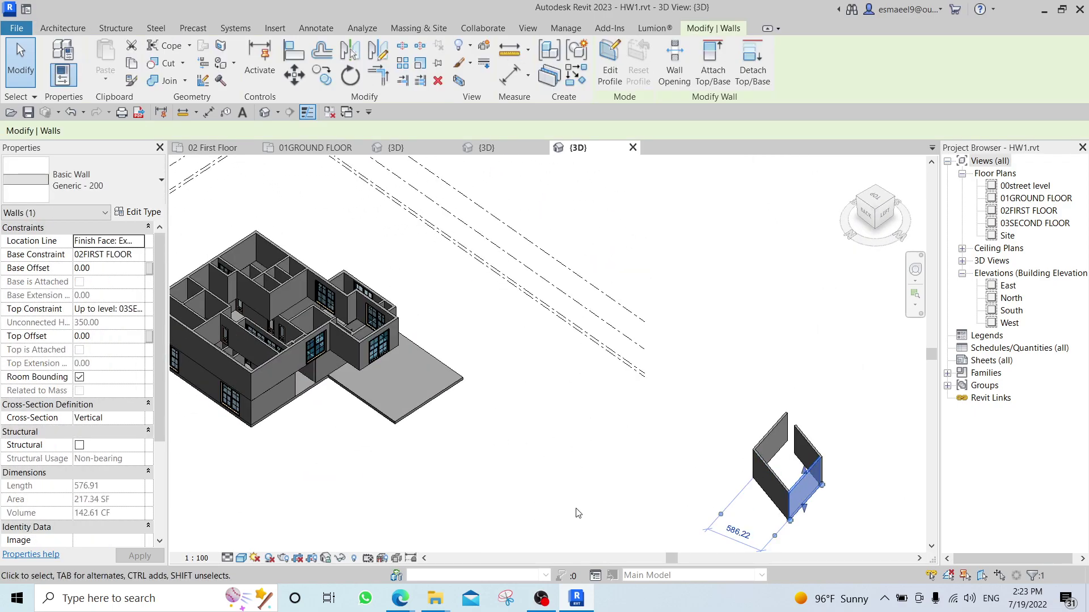
{"action": "middle_click_drag", "start_coordinate": [774, 478], "coordinate": [784, 515], "text": "shift"}
{"action": "middle_click_drag", "start_coordinate": [509, 440], "coordinate": [684, 388], "text": "shift"}
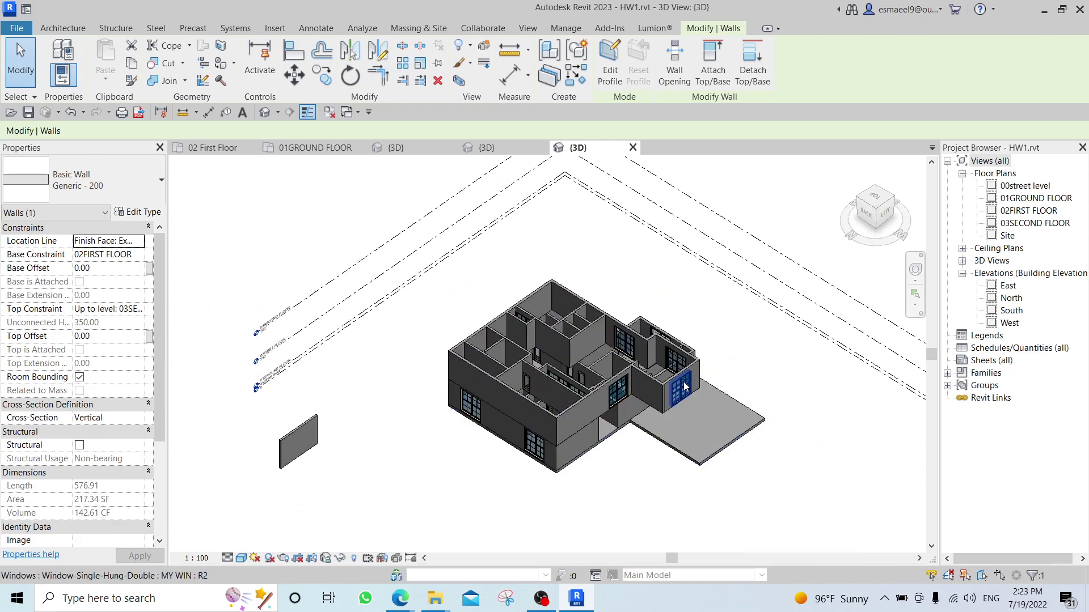
{"action": "left_click", "coordinate": [675, 314]}
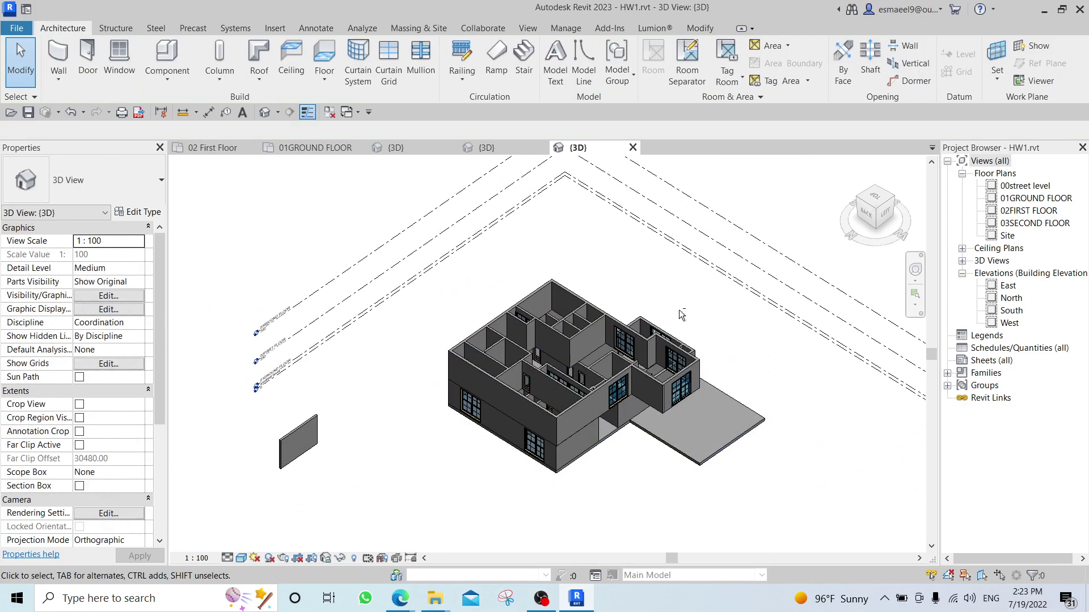
Step: Set the SteeringWheel orbit pivot on the house and orbit to a near-top view
{"action": "key", "text": "F8"}
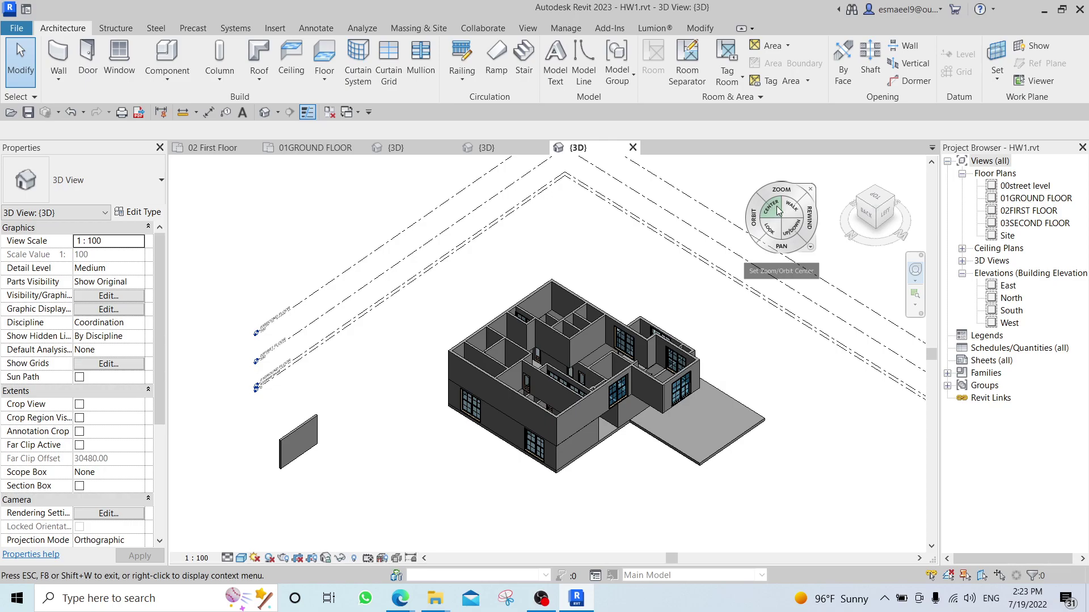
{"action": "left_click", "coordinate": [778, 211]}
{"action": "left_click_drag", "start_coordinate": [634, 295], "coordinate": [560, 355]}
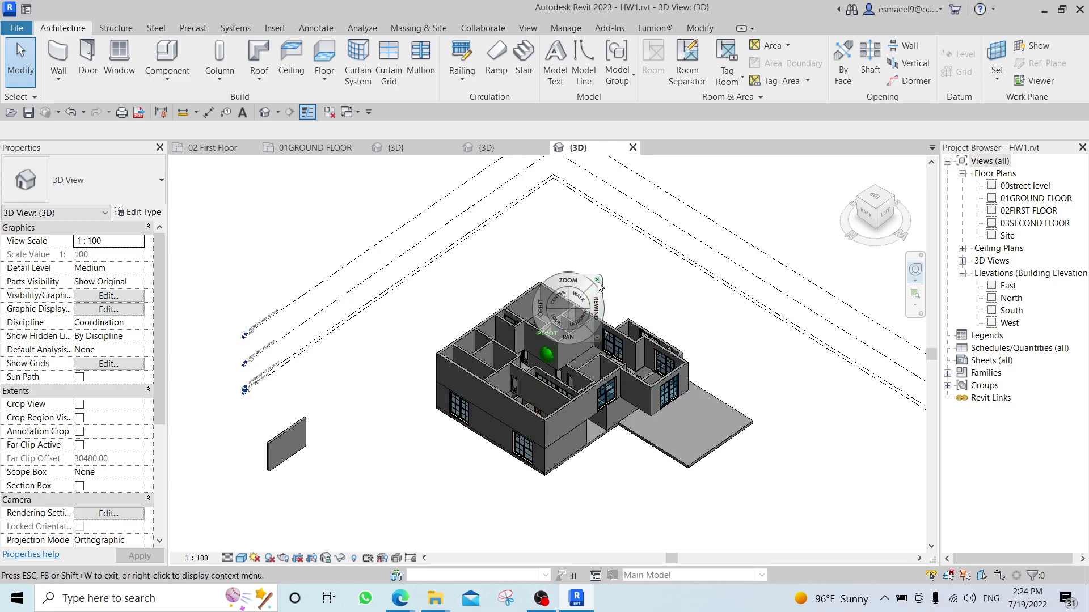
{"action": "left_click_drag", "start_coordinate": [540, 308], "coordinate": [622, 350]}
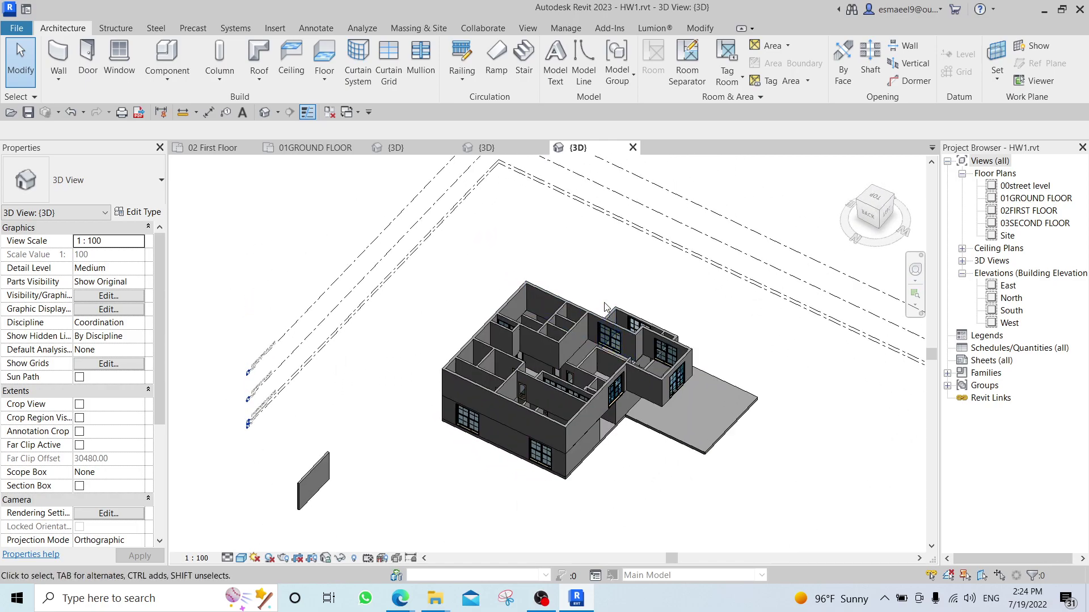
{"action": "scroll", "coordinate": [210, 226], "scroll_direction": "down", "scroll_amount": 3}
Step: Move the pivot onto the U-shaped test walls, orbit around them, and zoom out to the whole site
{"action": "key", "text": "shift+w"}
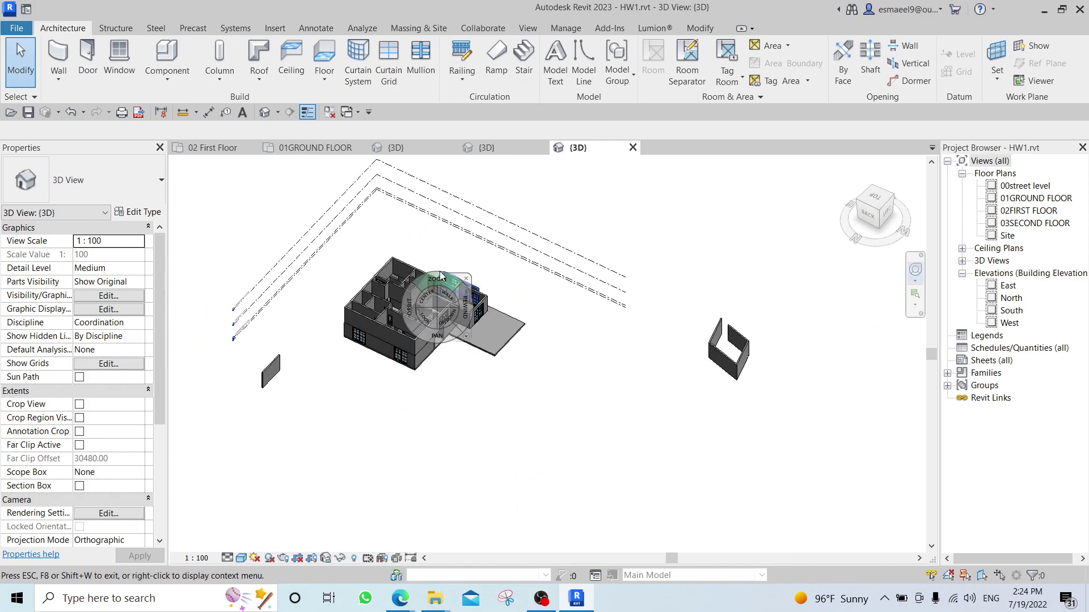
{"action": "left_click_drag", "start_coordinate": [457, 255], "coordinate": [725, 350]}
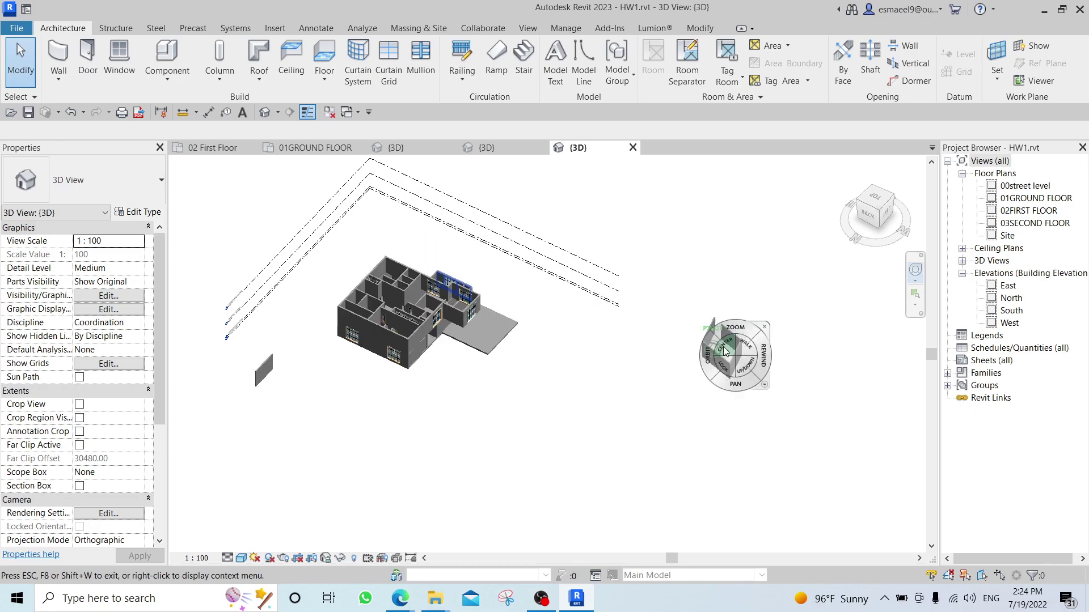
{"action": "left_click", "coordinate": [765, 328]}
{"action": "middle_click_drag", "start_coordinate": [717, 348], "coordinate": [560, 305], "text": "shift"}
{"action": "key", "text": "shift+w"}
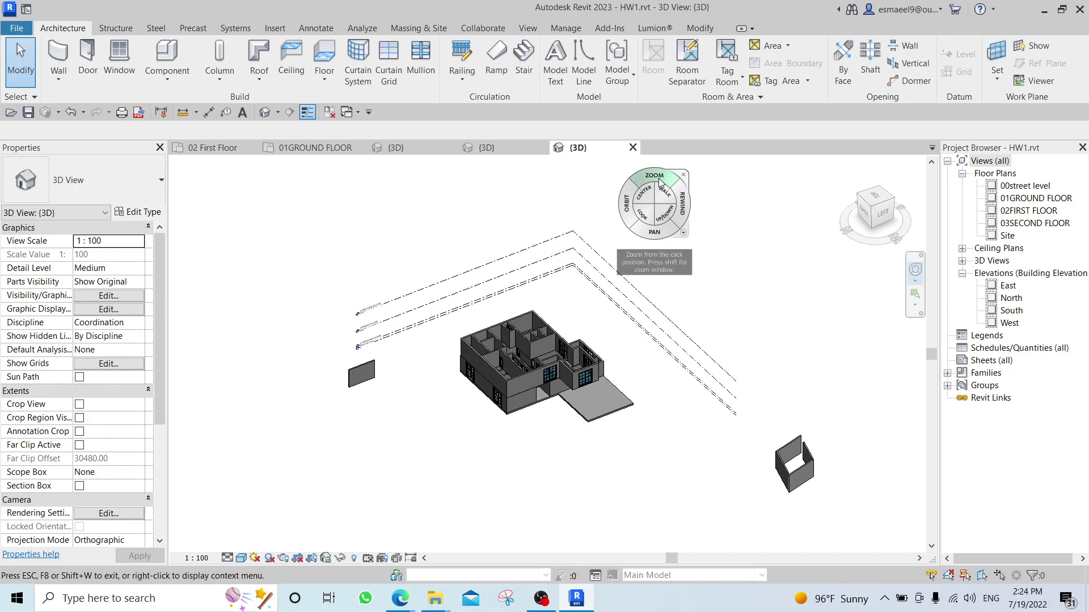
{"action": "left_click_drag", "start_coordinate": [658, 181], "coordinate": [691, 213]}
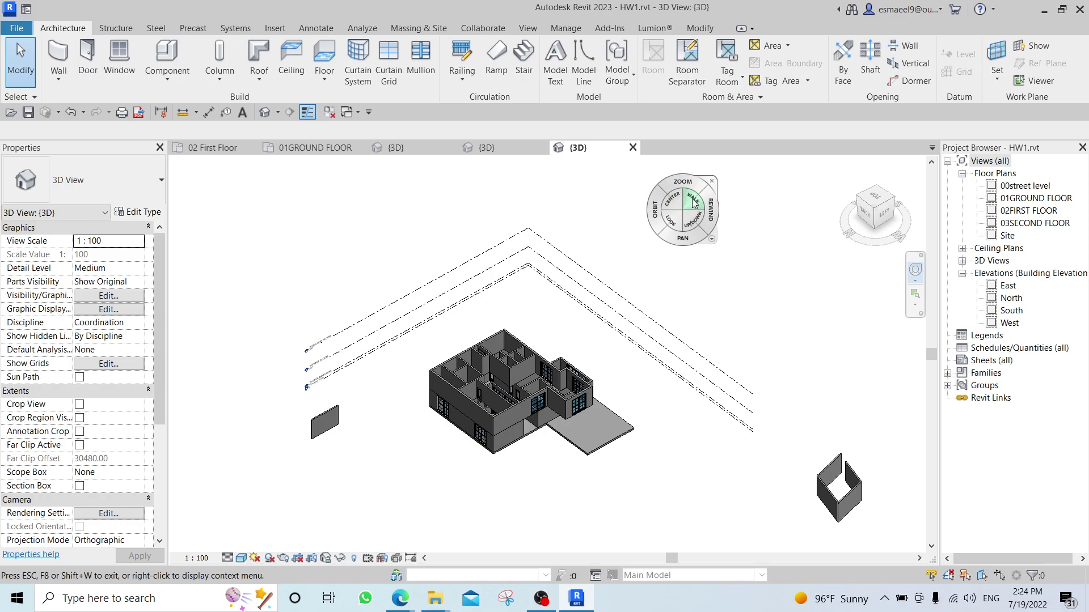
Step: Use the SteeringWheel Pan wedge to centre the house with the test walls and wall panel beside it
{"action": "left_click", "coordinate": [277, 113]}
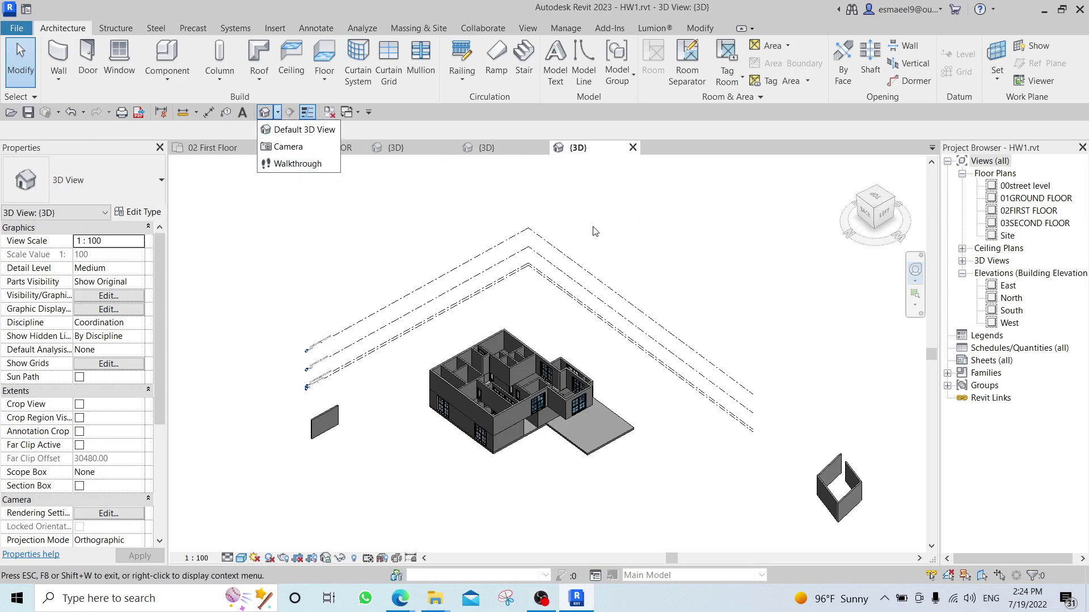
{"action": "left_click", "coordinate": [499, 240]}
{"action": "key", "text": "shift+w"}
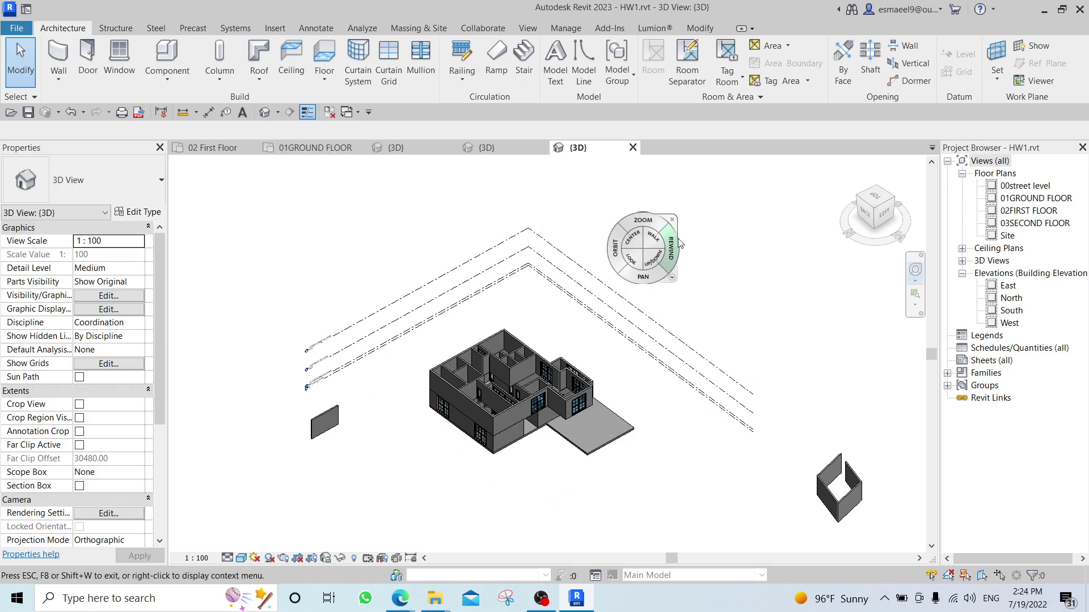
{"action": "left_click_drag", "start_coordinate": [662, 280], "coordinate": [653, 244]}
{"action": "left_click_drag", "start_coordinate": [598, 289], "coordinate": [611, 275]}
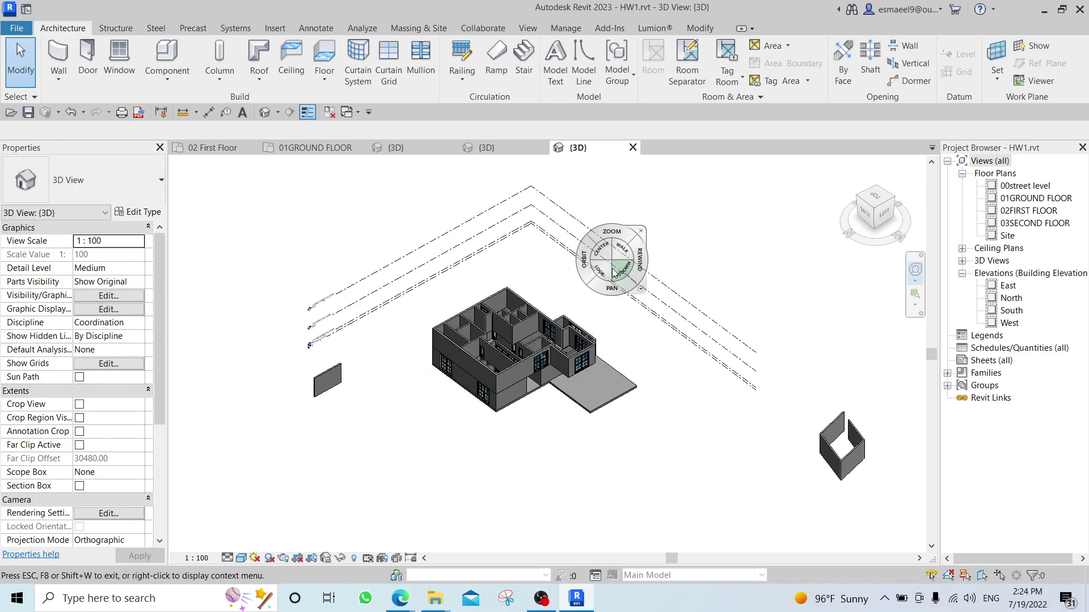
{"action": "left_click", "coordinate": [641, 232]}
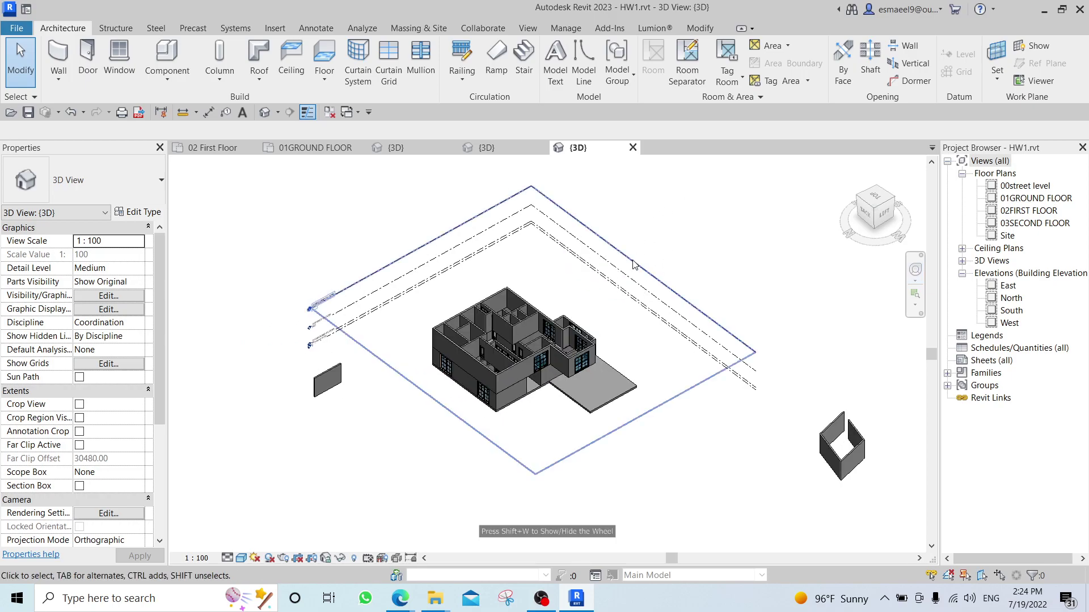
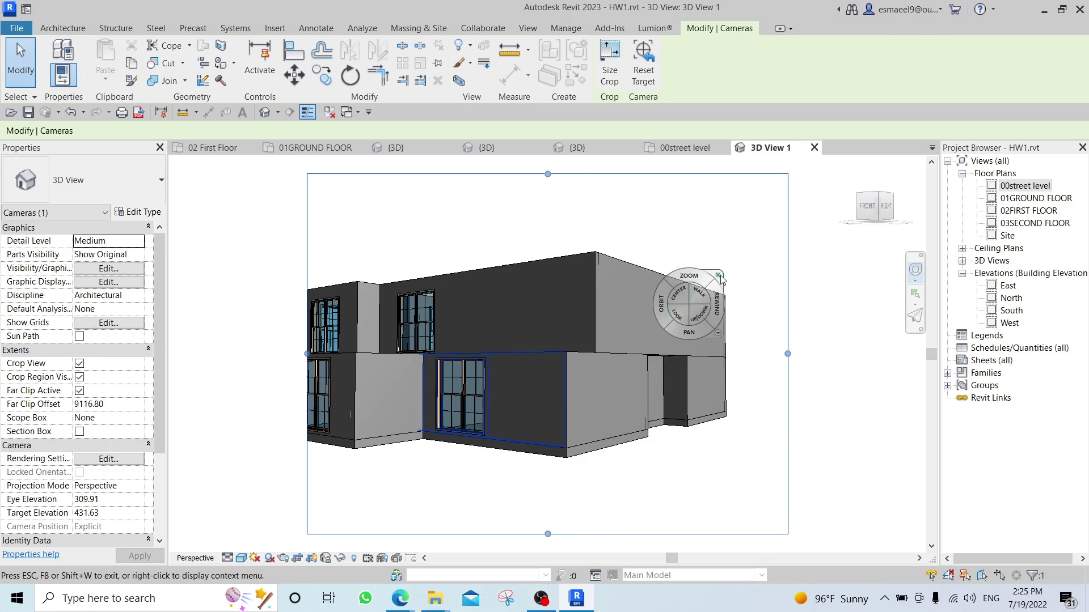
Step: Dismiss the SteeringWheel and open the 00street level floor plan, zooming and panning around it
{"action": "left_click", "coordinate": [717, 277]}
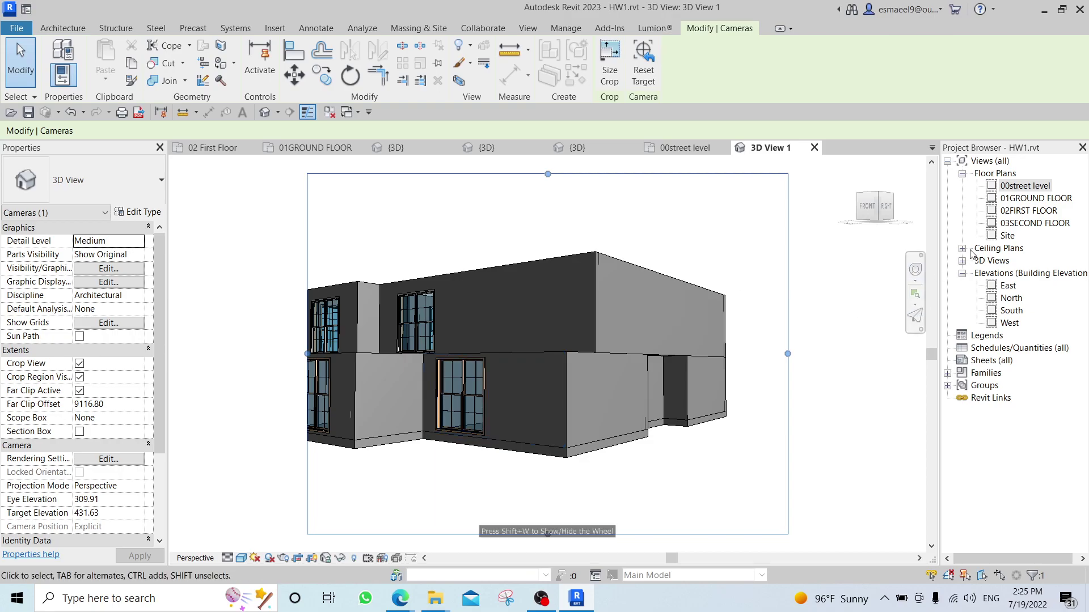
{"action": "left_click", "coordinate": [1013, 187]}
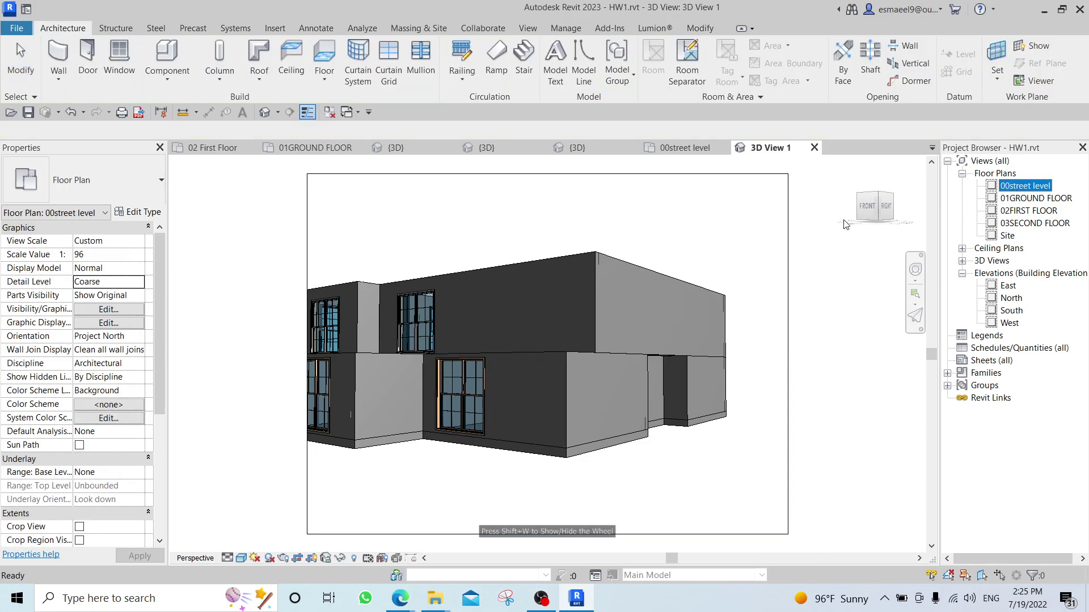
{"action": "double_click", "coordinate": [1041, 186]}
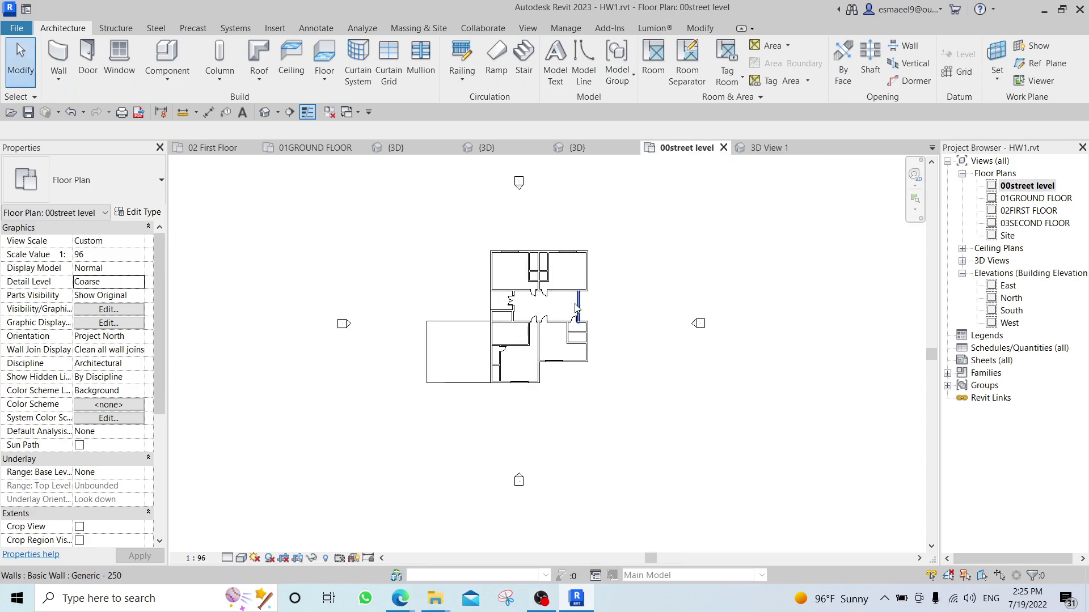
{"action": "scroll", "coordinate": [538, 305], "scroll_direction": "up", "scroll_amount": 3}
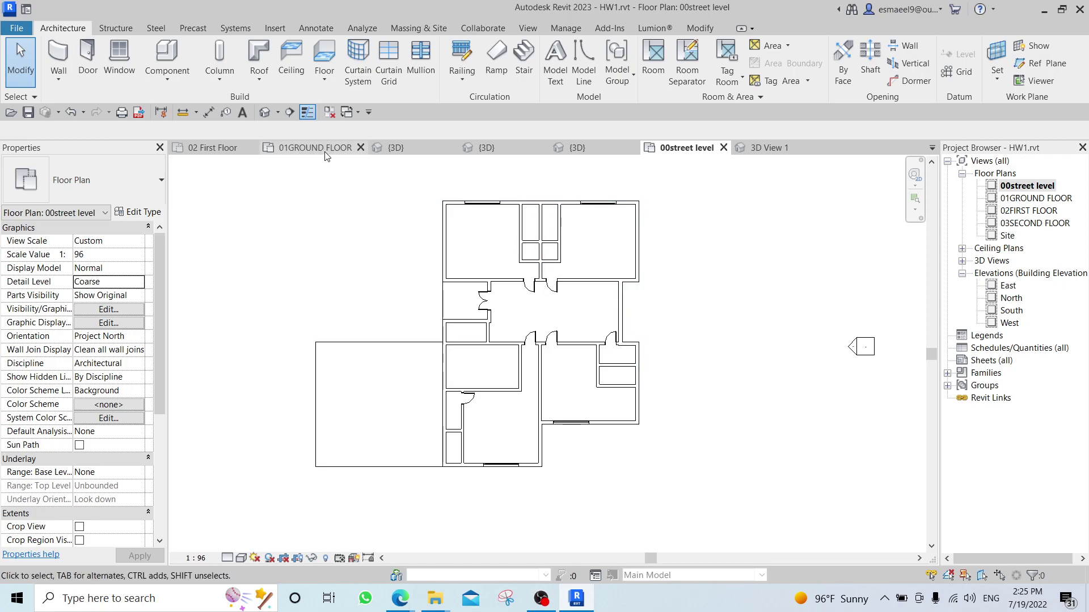
{"action": "scroll", "coordinate": [578, 307], "scroll_direction": "up", "scroll_amount": 4}
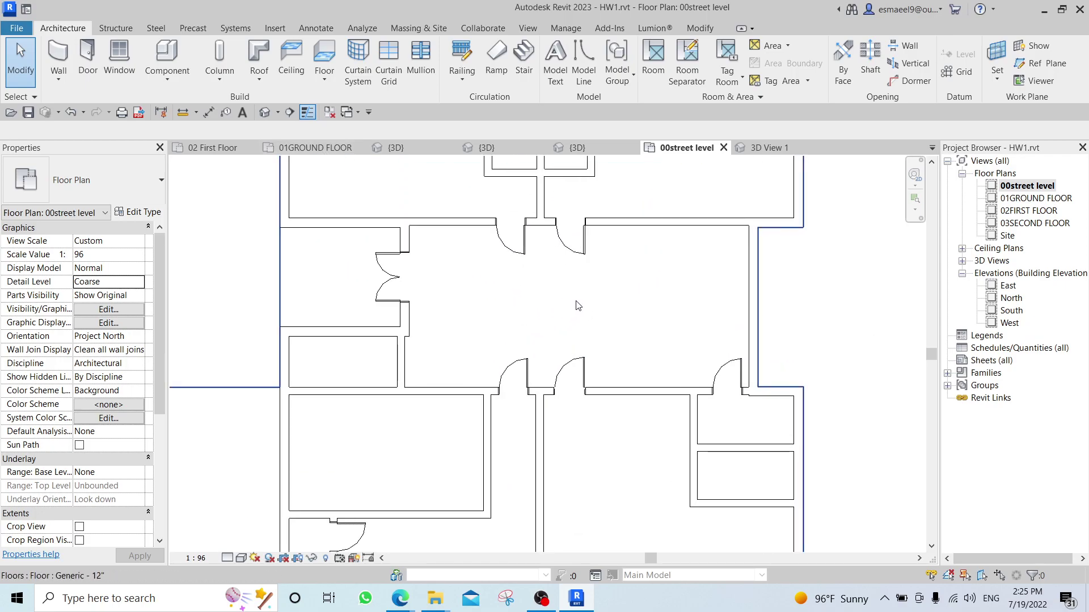
{"action": "scroll", "coordinate": [578, 307], "scroll_direction": "up", "scroll_amount": 3}
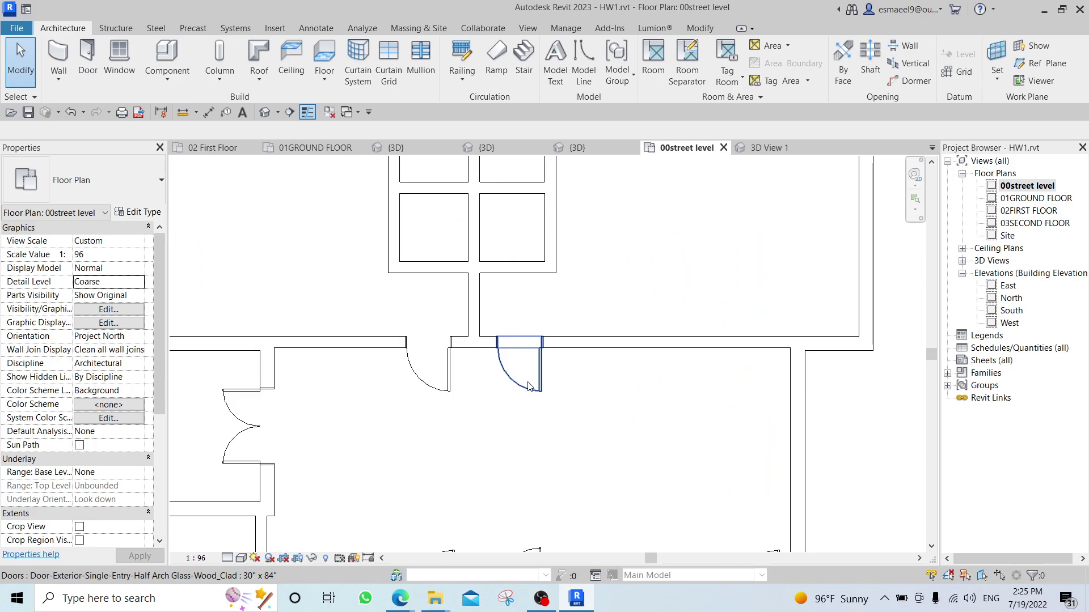
{"action": "scroll", "coordinate": [583, 427], "scroll_direction": "down", "scroll_amount": 4}
{"action": "middle_click_drag", "start_coordinate": [586, 431], "coordinate": [727, 365]}
{"action": "scroll", "coordinate": [726, 365], "scroll_direction": "down", "scroll_amount": 3}
Step: Glance at the {3D} view, then reopen the 00street level floor plan
{"action": "key", "text": "ctrl+Tab"}
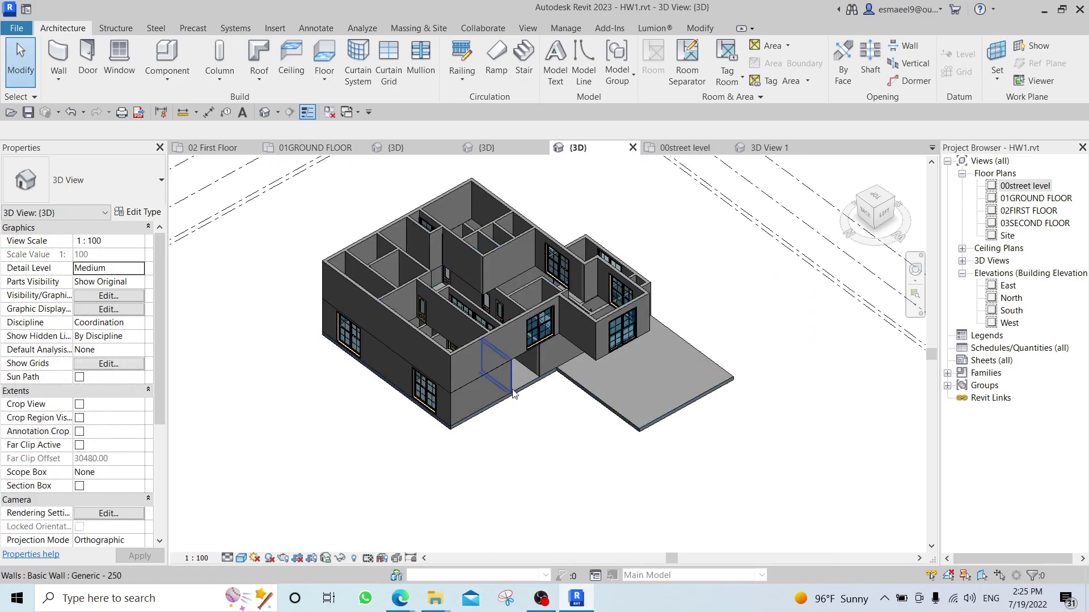
{"action": "scroll", "coordinate": [514, 394], "scroll_direction": "up", "scroll_amount": 5}
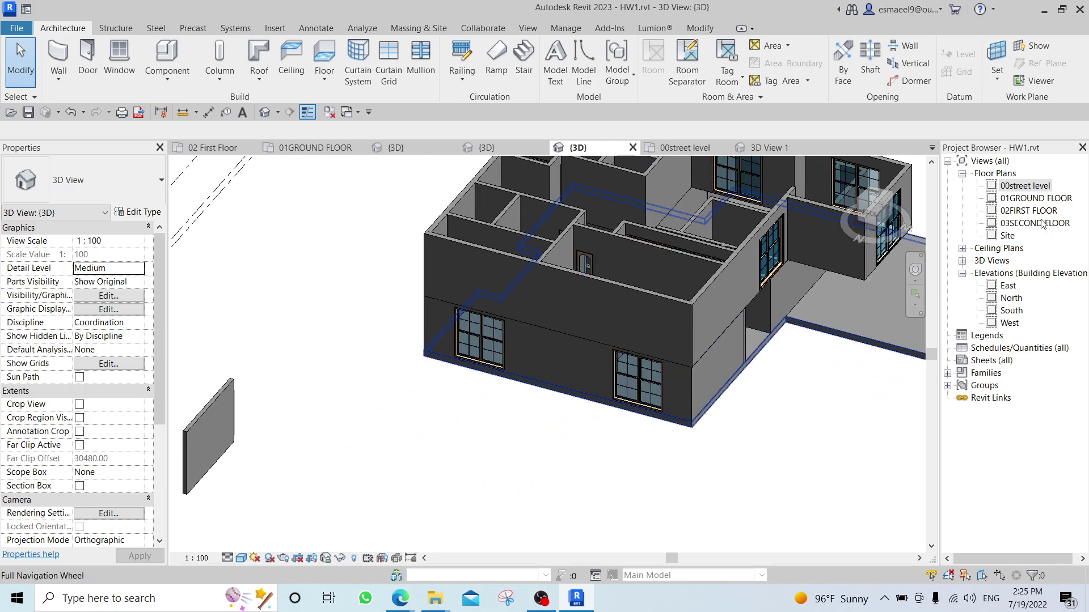
{"action": "double_click", "coordinate": [1024, 186]}
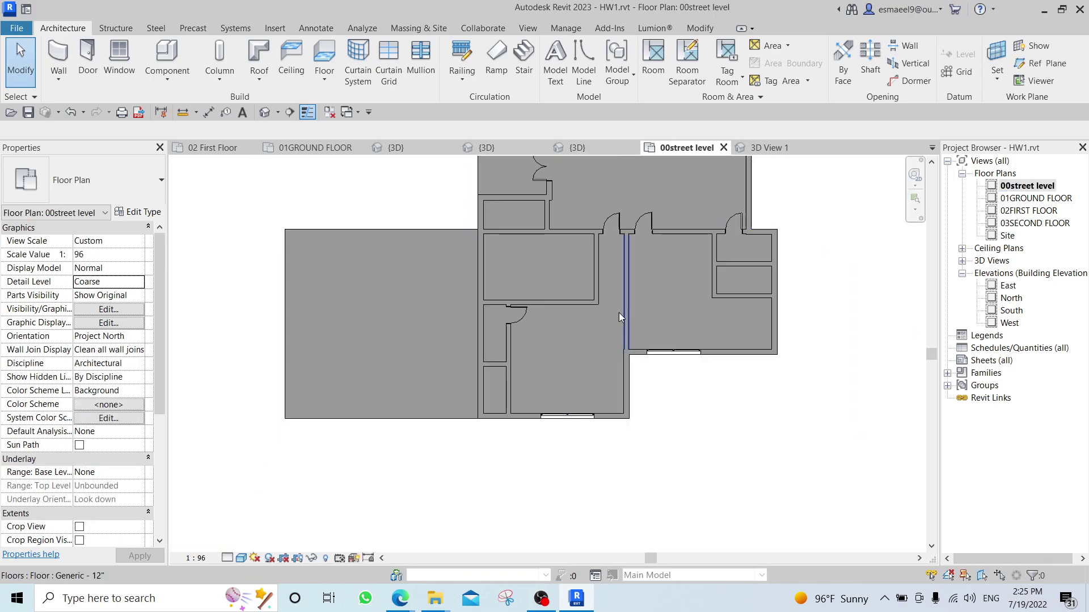
{"action": "double_click", "coordinate": [1042, 199]}
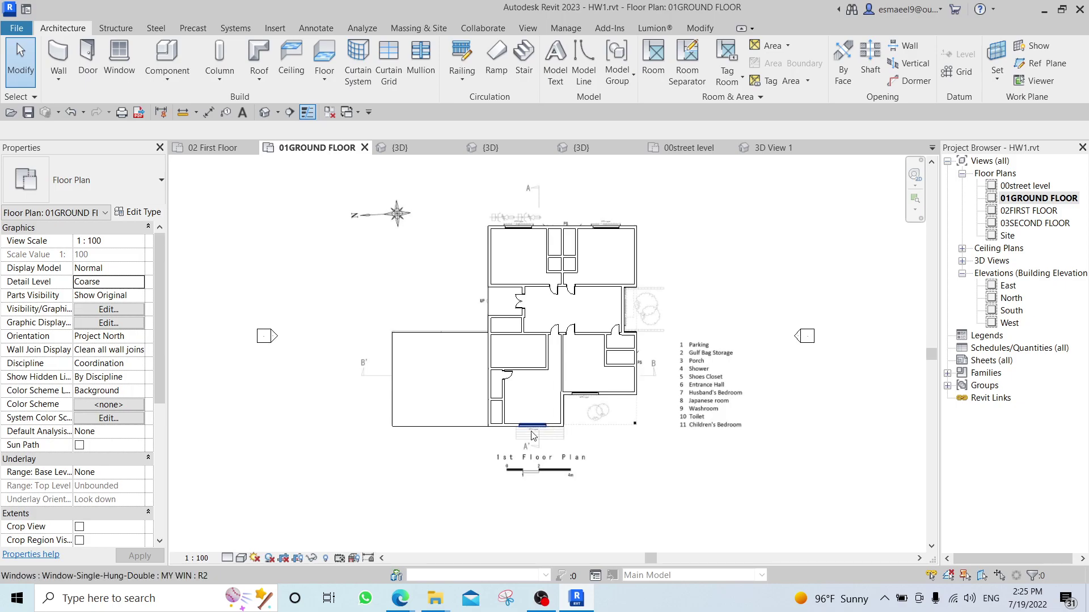
{"action": "scroll", "coordinate": [533, 436], "scroll_direction": "up", "scroll_amount": 2}
{"action": "scroll", "coordinate": [599, 438], "scroll_direction": "up", "scroll_amount": 2}
{"action": "middle_click_drag", "start_coordinate": [598, 438], "coordinate": [456, 595]}
{"action": "double_click", "coordinate": [1011, 298]}
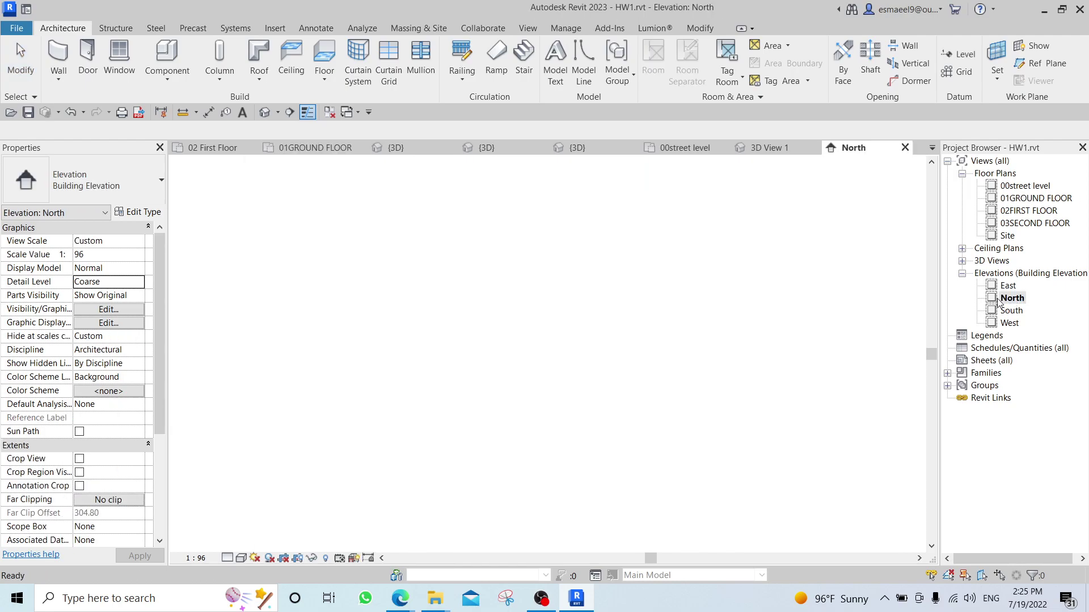
{"action": "scroll", "coordinate": [598, 368], "scroll_direction": "up", "scroll_amount": 3}
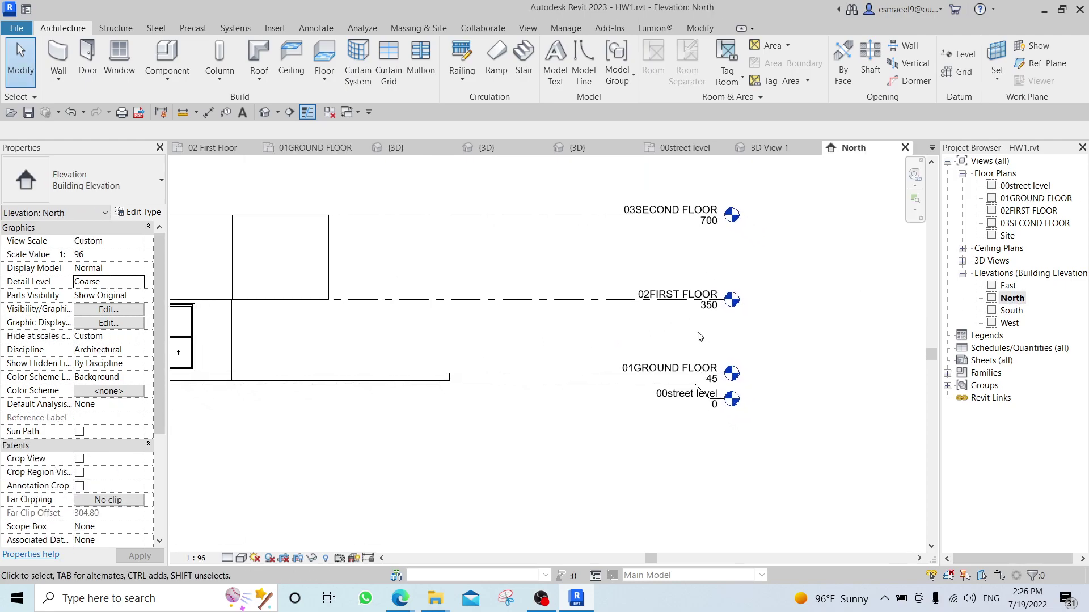
{"action": "scroll", "coordinate": [639, 327], "scroll_direction": "down", "scroll_amount": 4}
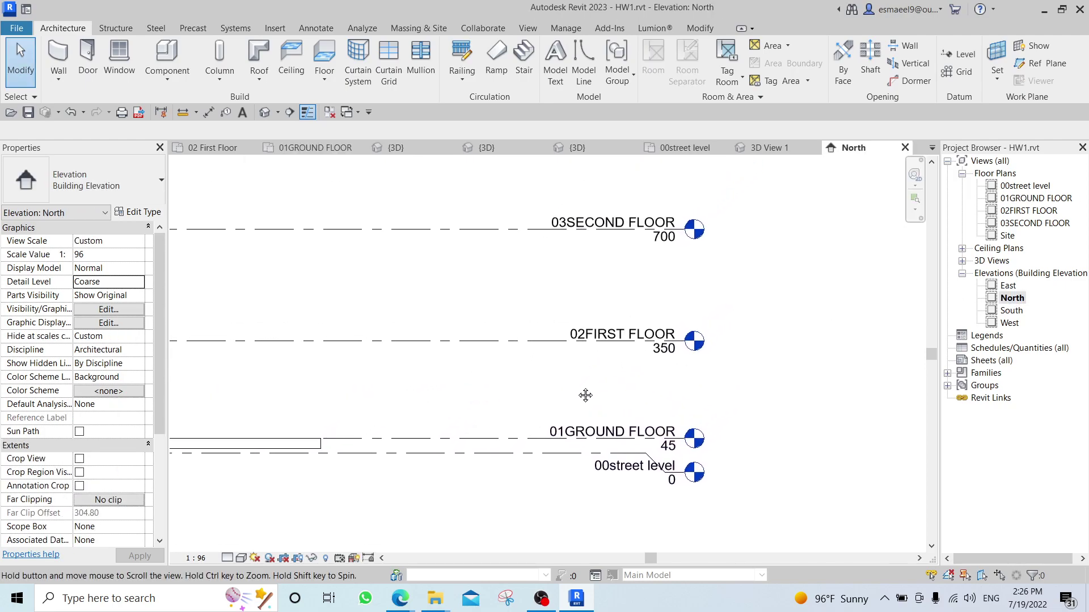
{"action": "scroll", "coordinate": [697, 340], "scroll_direction": "down", "scroll_amount": 2}
{"action": "middle_click_drag", "start_coordinate": [696, 341], "coordinate": [589, 261]}
{"action": "scroll", "coordinate": [504, 308], "scroll_direction": "up", "scroll_amount": 1}
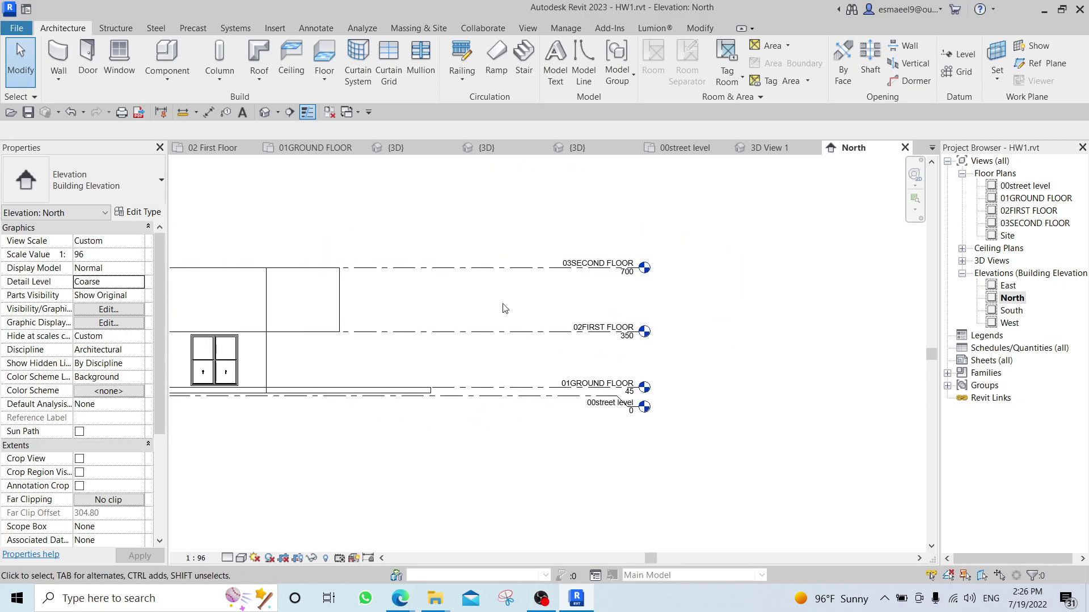
{"action": "left_click", "coordinate": [291, 153]}
{"action": "scroll", "coordinate": [563, 296], "scroll_direction": "down", "scroll_amount": 2}
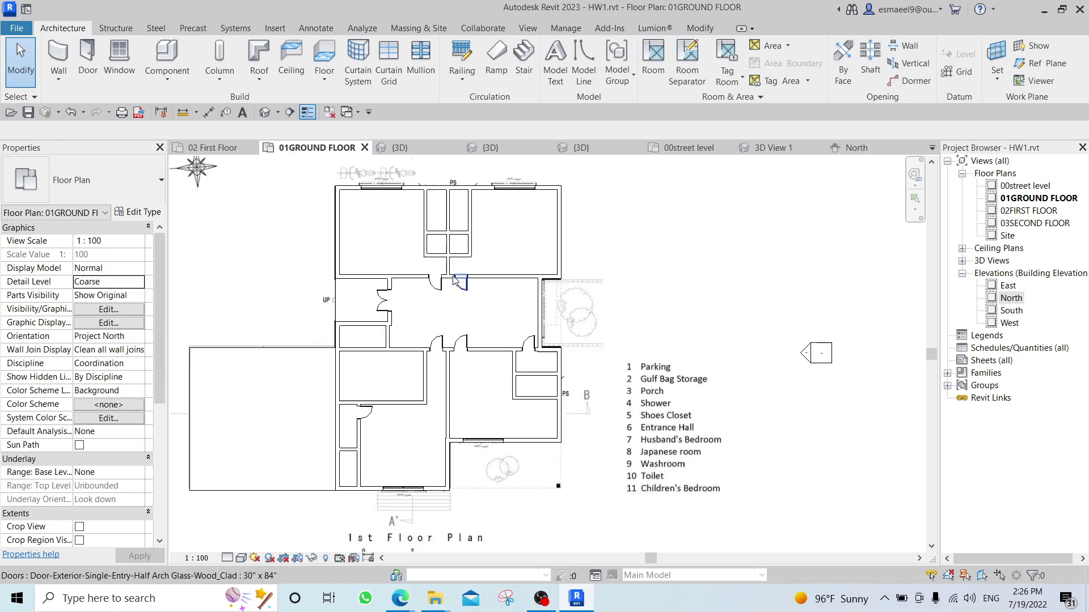
{"action": "scroll", "coordinate": [563, 296], "scroll_direction": "down", "scroll_amount": 1}
{"action": "middle_click_drag", "start_coordinate": [562, 295], "coordinate": [623, 276]}
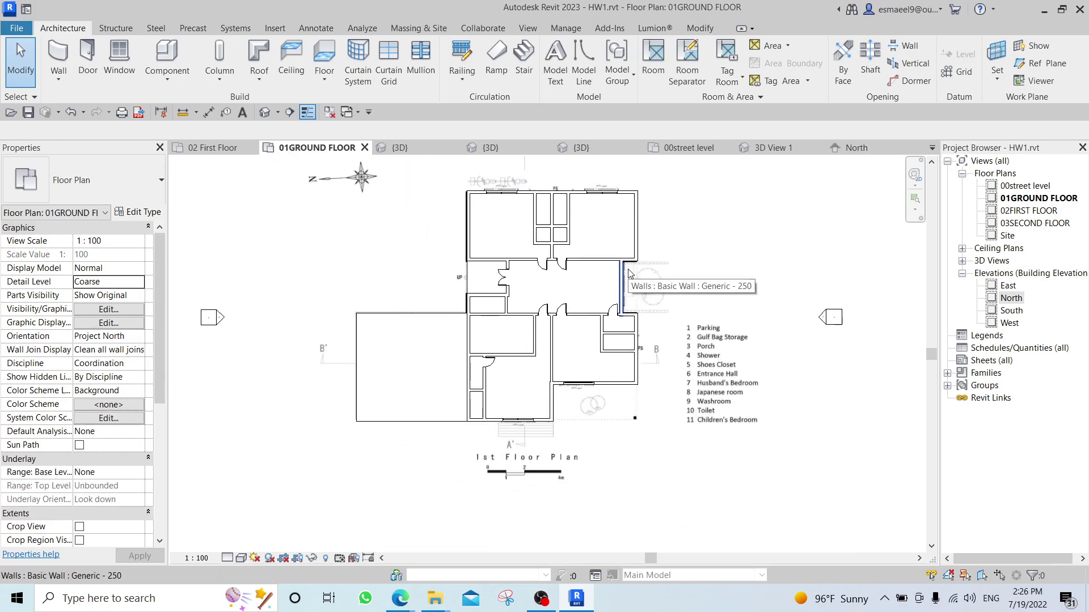
{"action": "double_click", "coordinate": [1010, 300]}
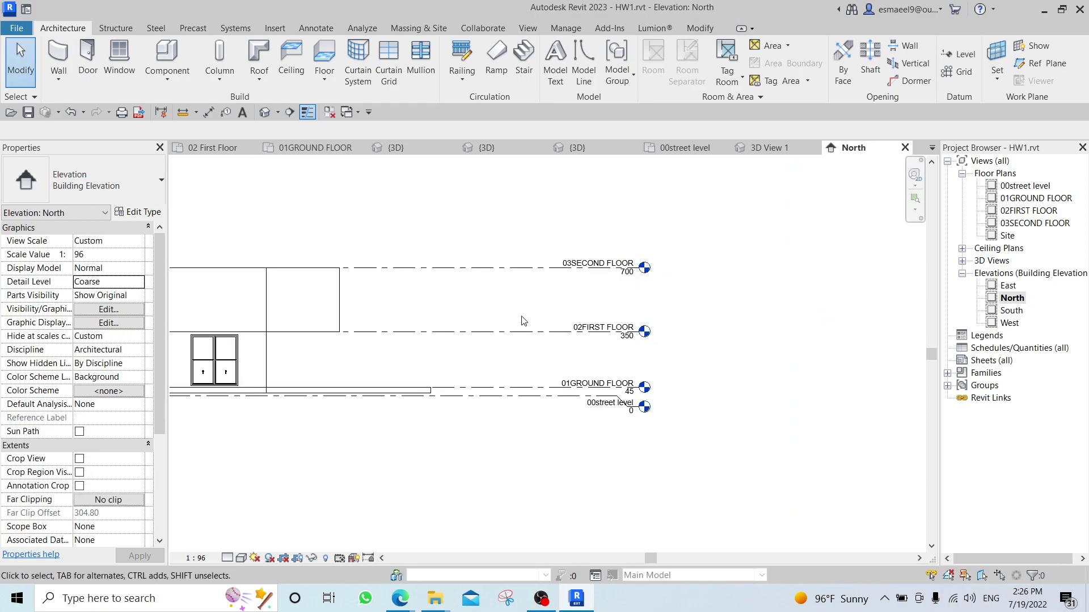
{"action": "middle_click_drag", "start_coordinate": [523, 321], "coordinate": [691, 301]}
{"action": "middle_click_drag", "start_coordinate": [808, 244], "coordinate": [802, 245]}
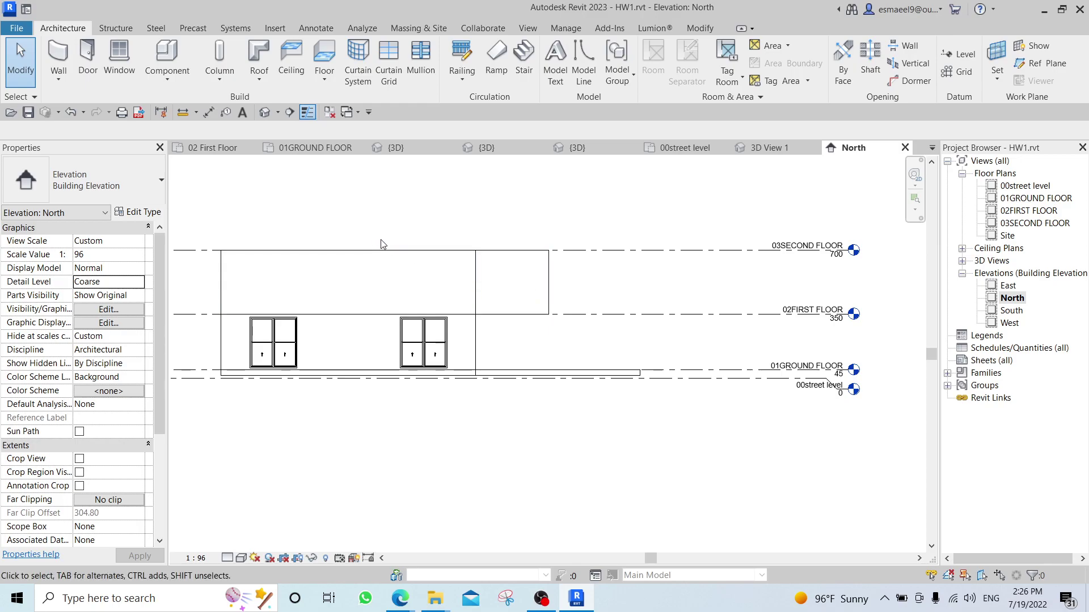
{"action": "double_click", "coordinate": [1025, 186]}
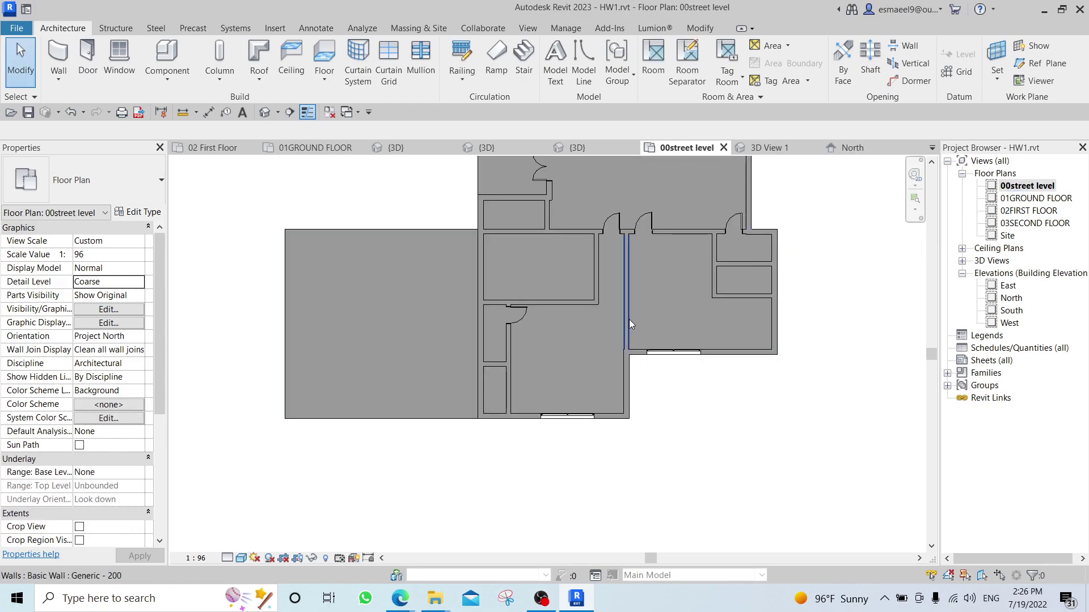
{"action": "scroll", "coordinate": [629, 319], "scroll_direction": "up", "scroll_amount": 3}
{"action": "middle_click_drag", "start_coordinate": [684, 316], "coordinate": [546, 365]}
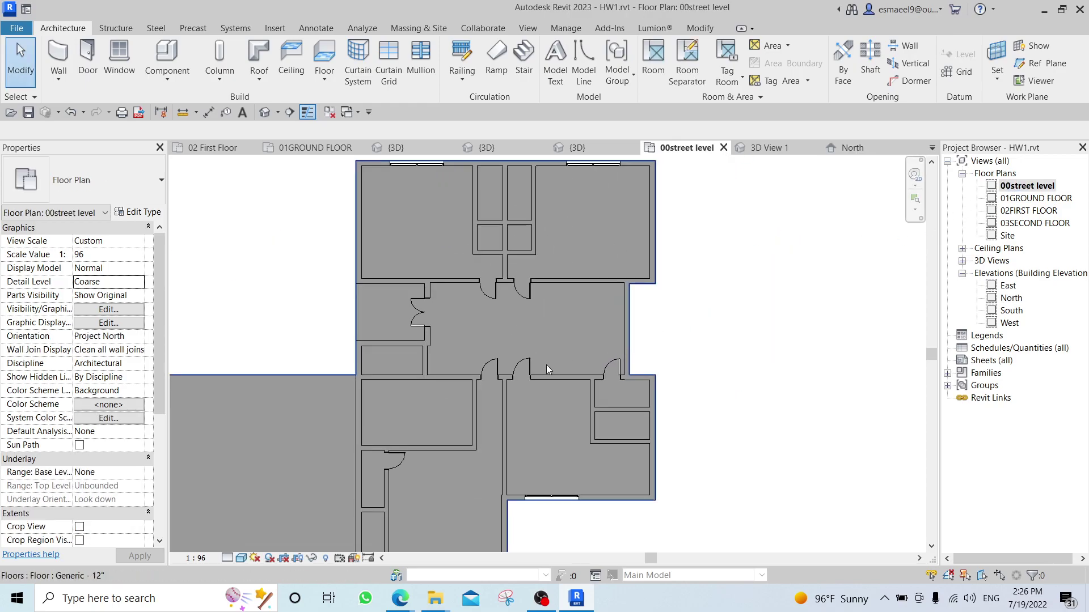
{"action": "left_click", "coordinate": [356, 235]}
{"action": "left_click", "coordinate": [138, 212]}
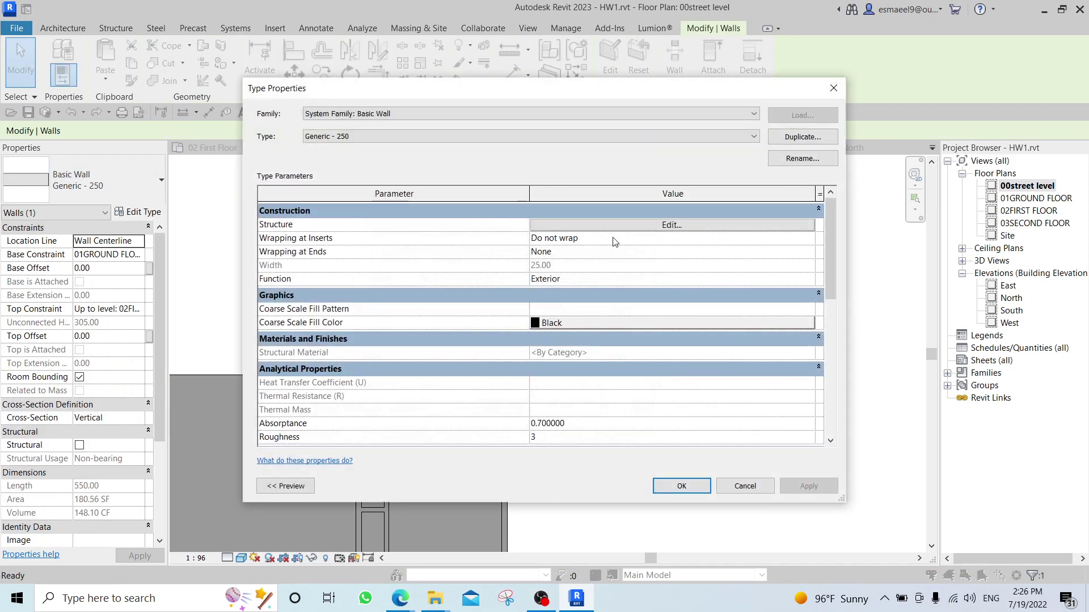
{"action": "left_click", "coordinate": [612, 227]}
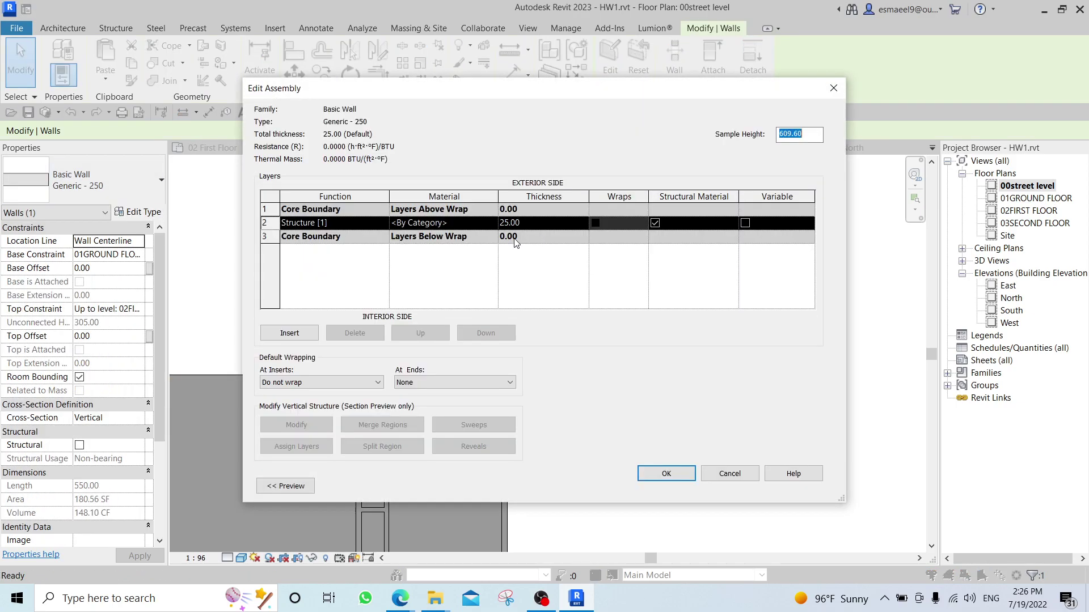
{"action": "left_click", "coordinate": [306, 333]}
{"action": "left_click", "coordinate": [314, 333]}
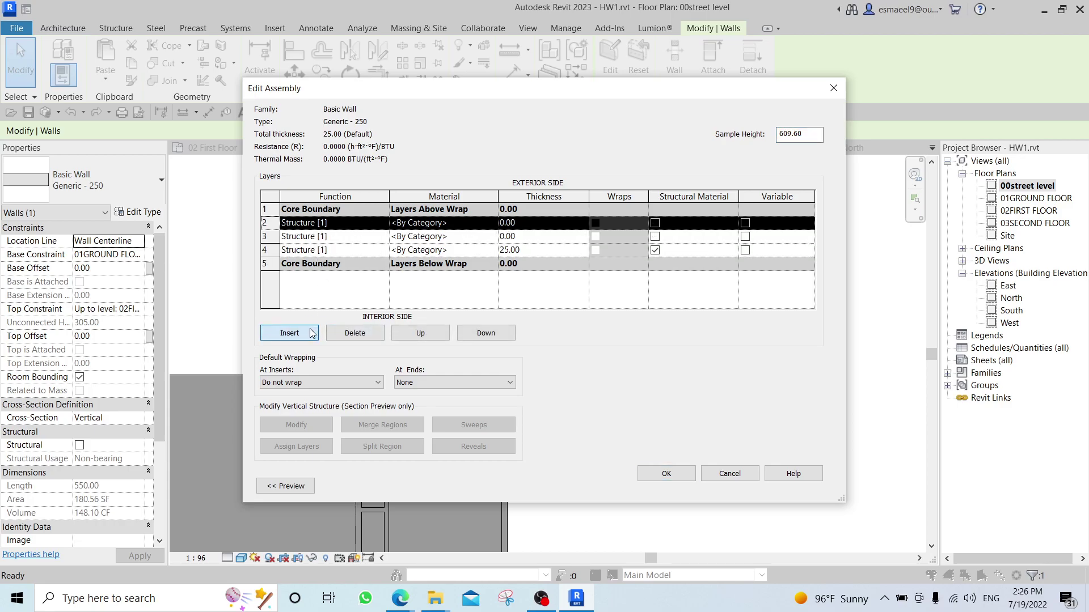
{"action": "left_click", "coordinate": [313, 334]}
{"action": "left_click", "coordinate": [355, 333]}
{"action": "left_click", "coordinate": [355, 332]}
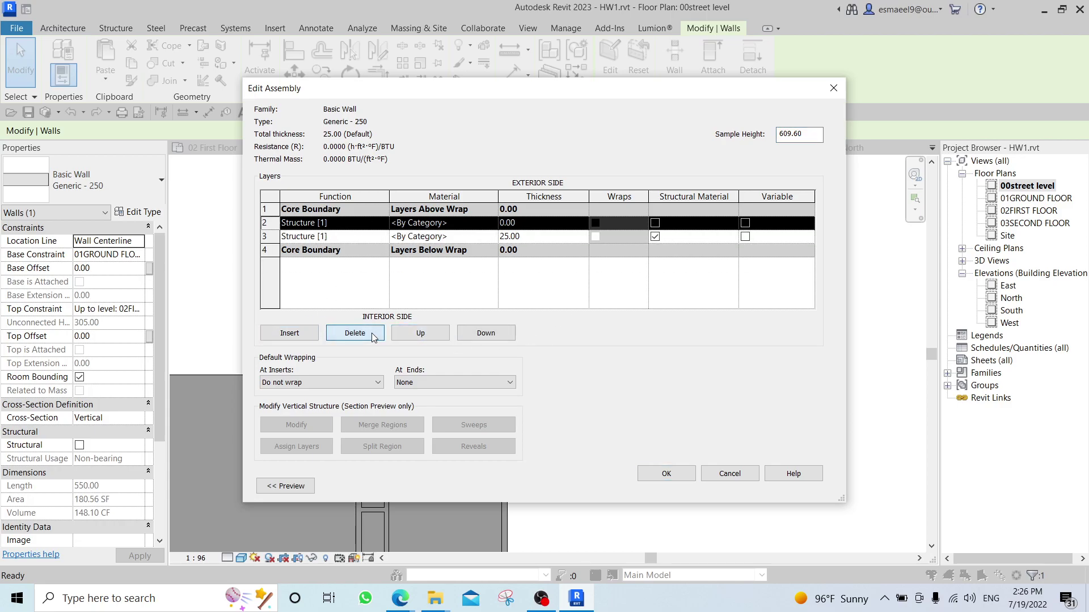
{"action": "left_click", "coordinate": [355, 333]}
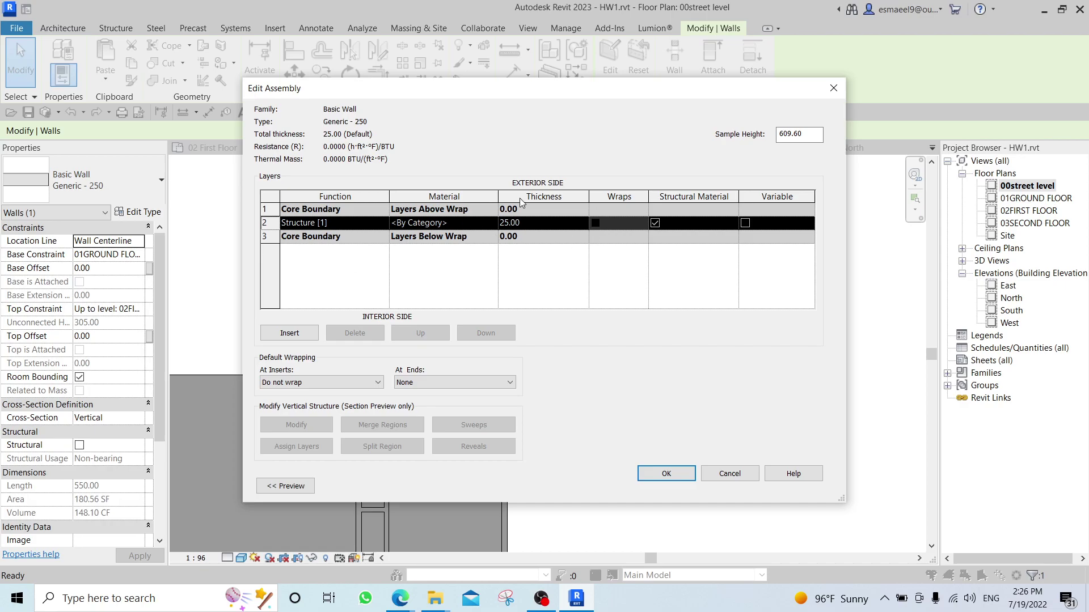
{"action": "left_click", "coordinate": [834, 89]}
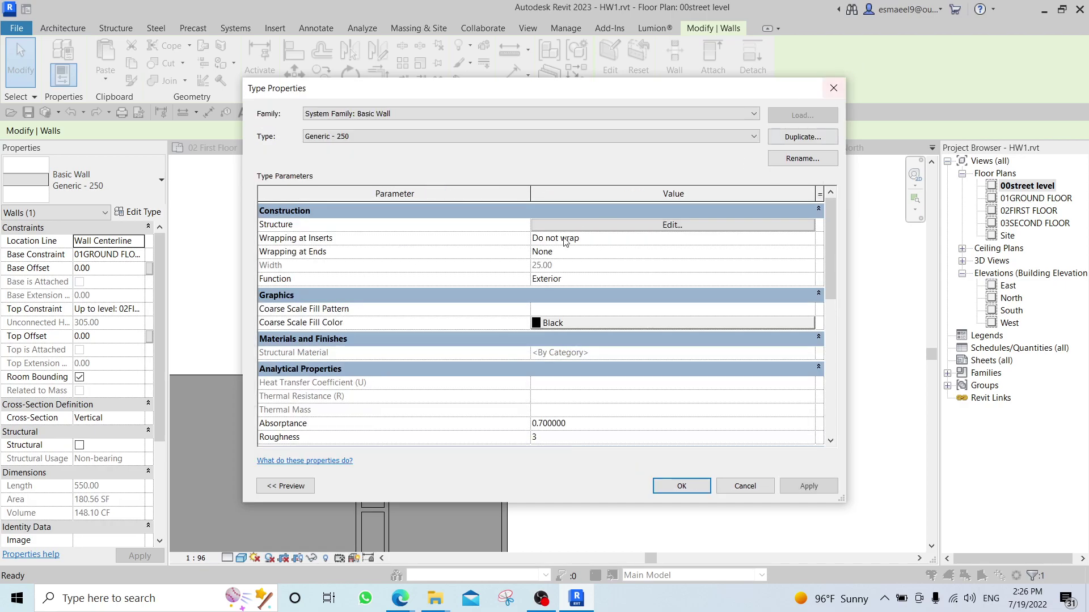
{"action": "left_click", "coordinate": [828, 94]}
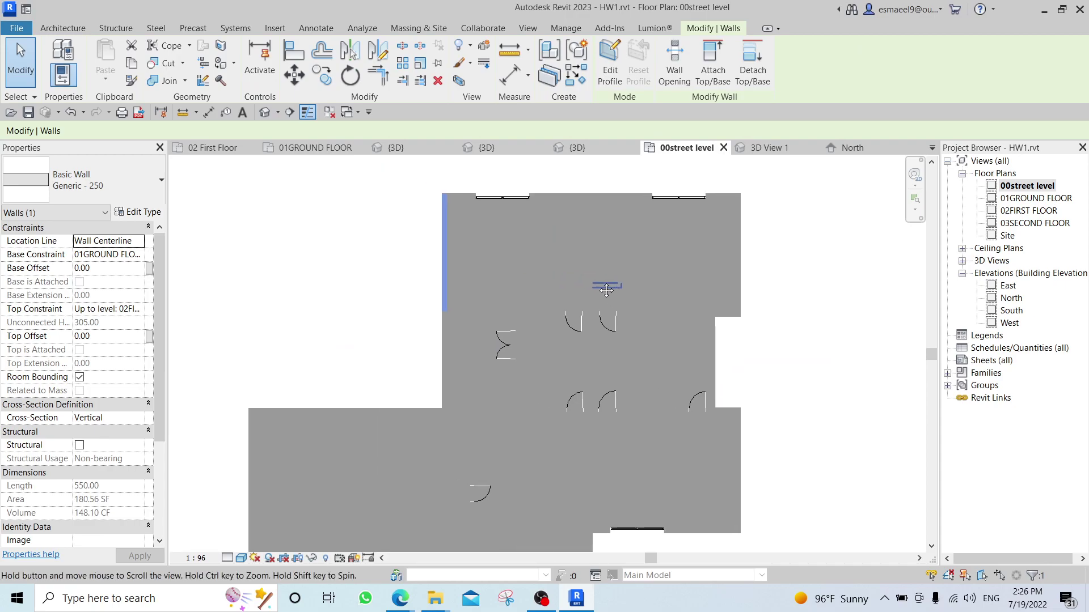
Step: Review the top-left window's type properties, then close them and deselect the window
{"action": "scroll", "coordinate": [510, 227], "scroll_direction": "up", "scroll_amount": 5}
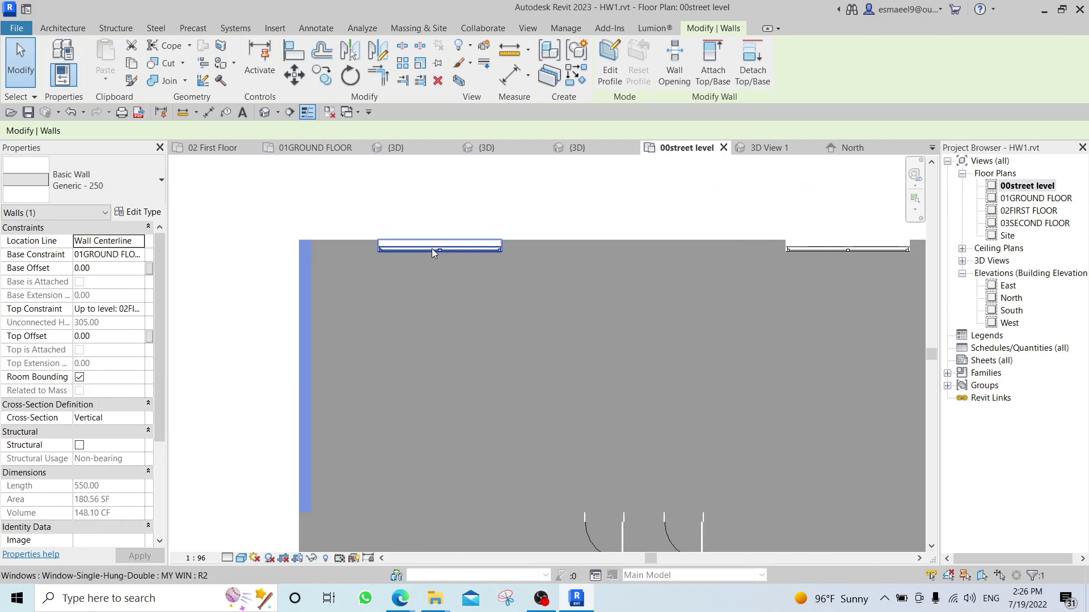
{"action": "left_click", "coordinate": [432, 247]}
{"action": "left_click", "coordinate": [138, 212]}
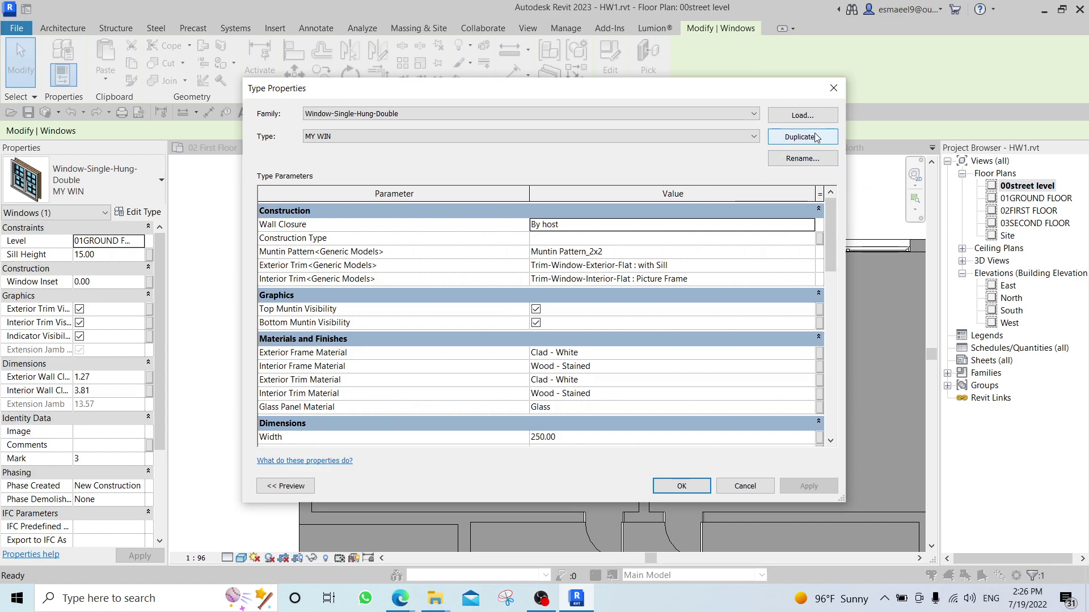
{"action": "scroll", "coordinate": [616, 338], "scroll_direction": "down", "scroll_amount": 3}
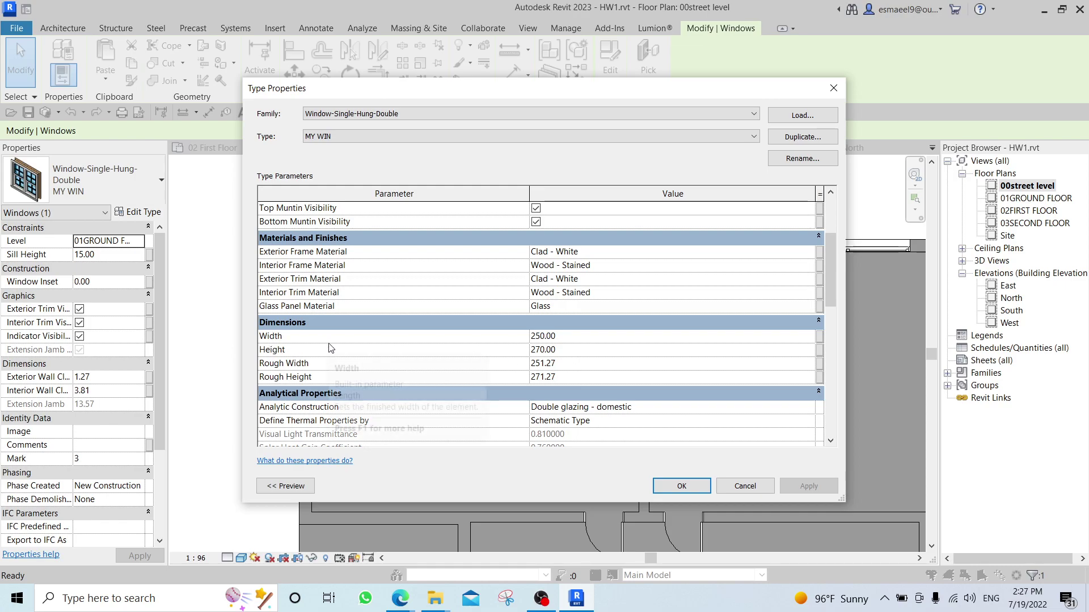
{"action": "left_click", "coordinate": [839, 89]}
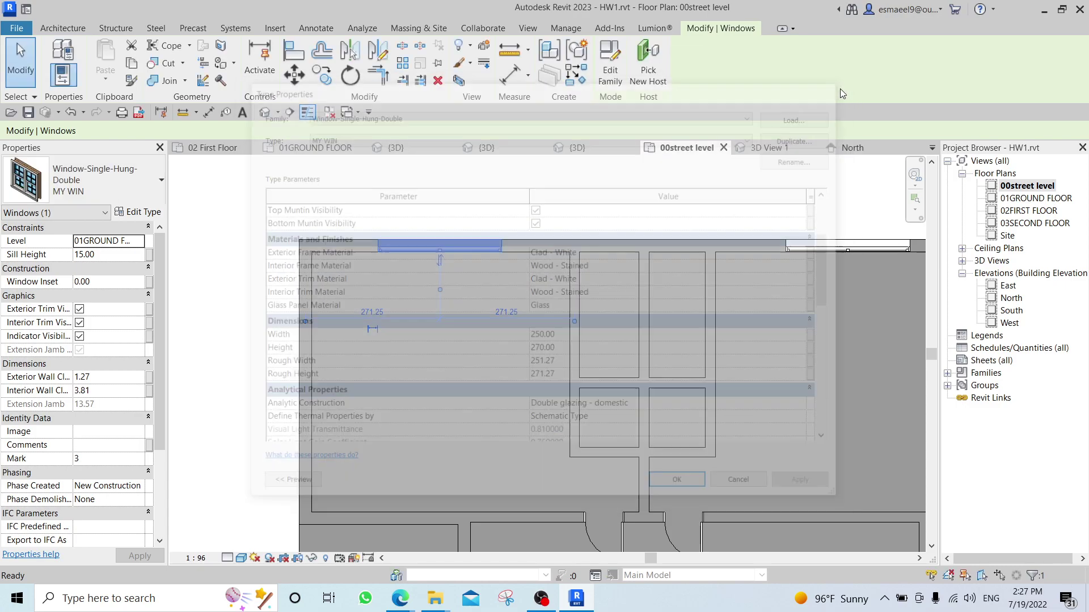
{"action": "left_click", "coordinate": [363, 208]}
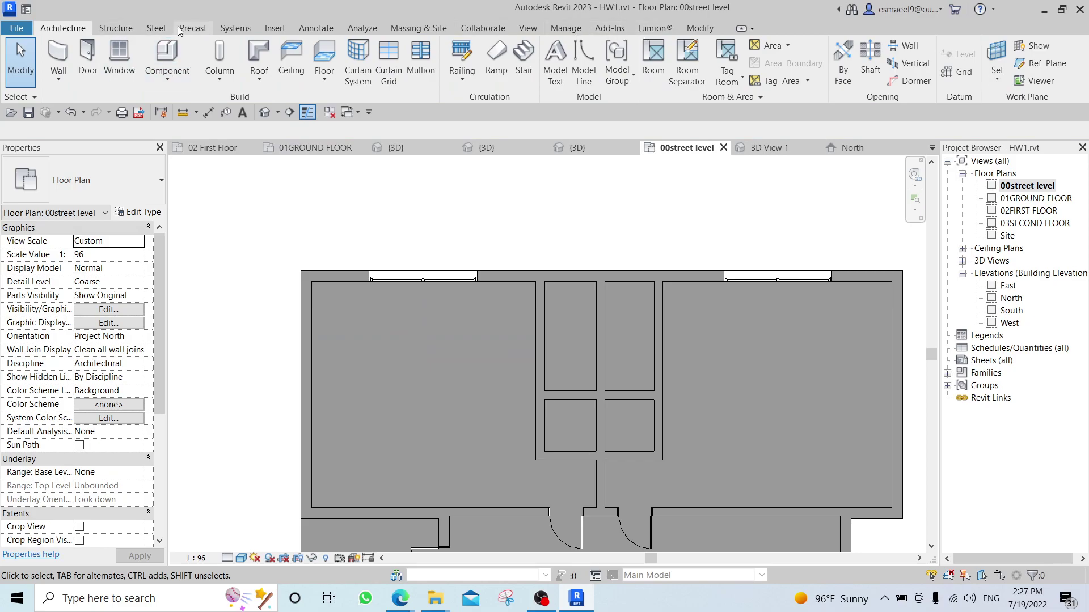
Step: Inspect the door off the central hall while panning the plan, then deselect it
{"action": "left_click", "coordinate": [272, 27]}
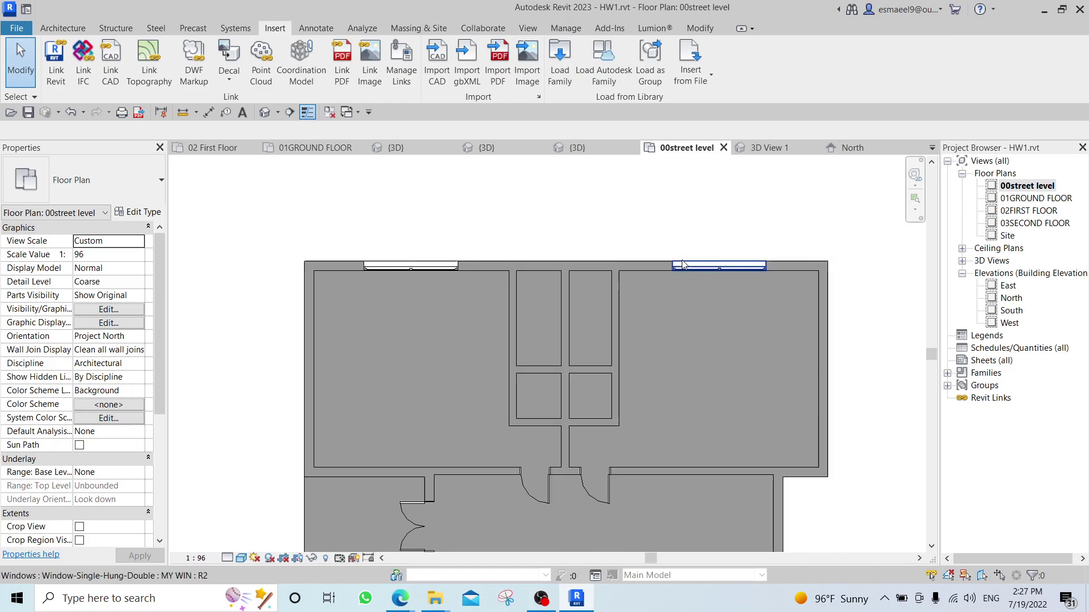
{"action": "scroll", "coordinate": [556, 274], "scroll_direction": "up", "scroll_amount": 2}
{"action": "middle_click_drag", "start_coordinate": [556, 274], "coordinate": [517, 340]}
{"action": "left_click", "coordinate": [510, 365]}
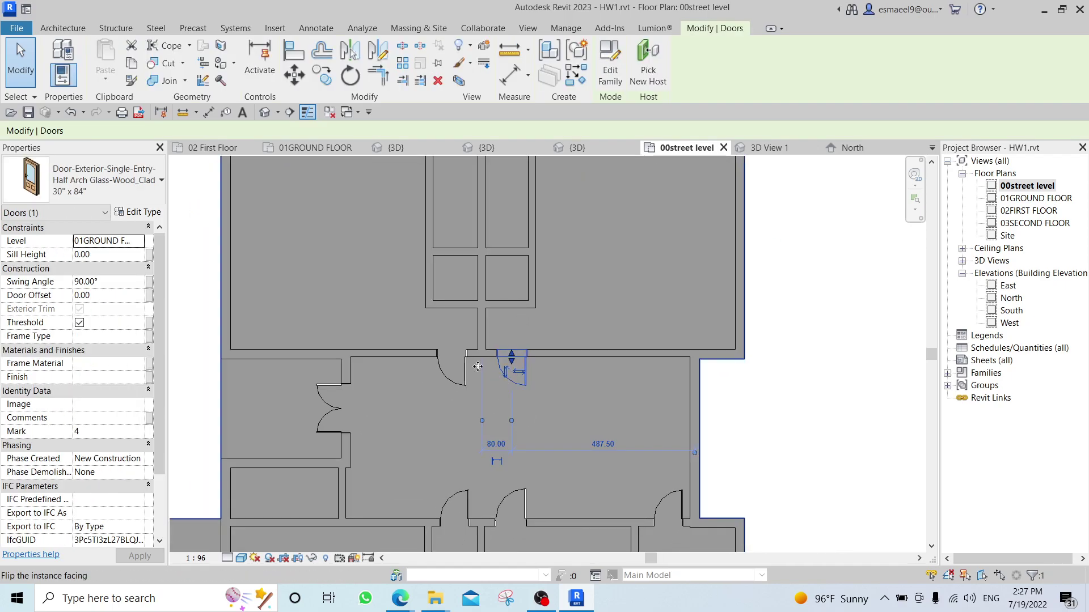
{"action": "scroll", "coordinate": [498, 369], "scroll_direction": "down", "scroll_amount": 2}
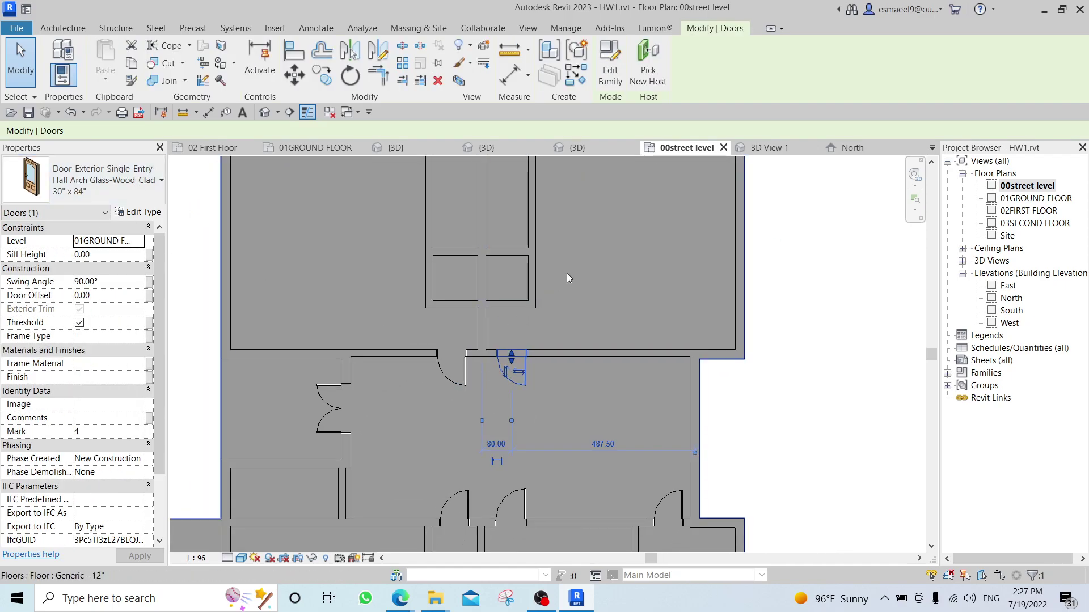
{"action": "middle_click_drag", "start_coordinate": [548, 353], "coordinate": [648, 235]}
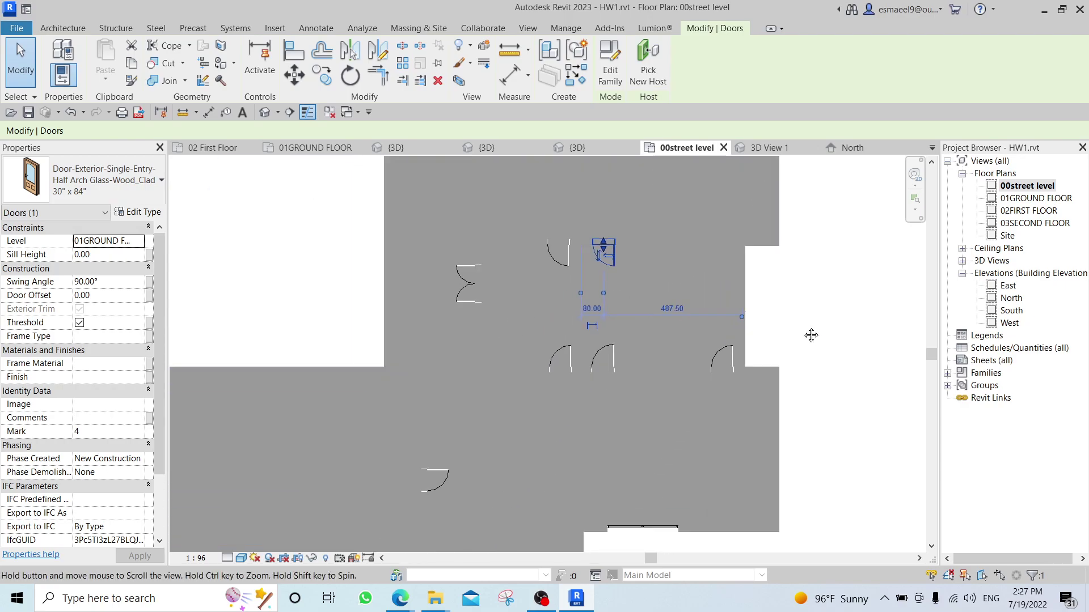
{"action": "middle_click_drag", "start_coordinate": [809, 333], "coordinate": [754, 253]}
{"action": "left_click", "coordinate": [802, 283]}
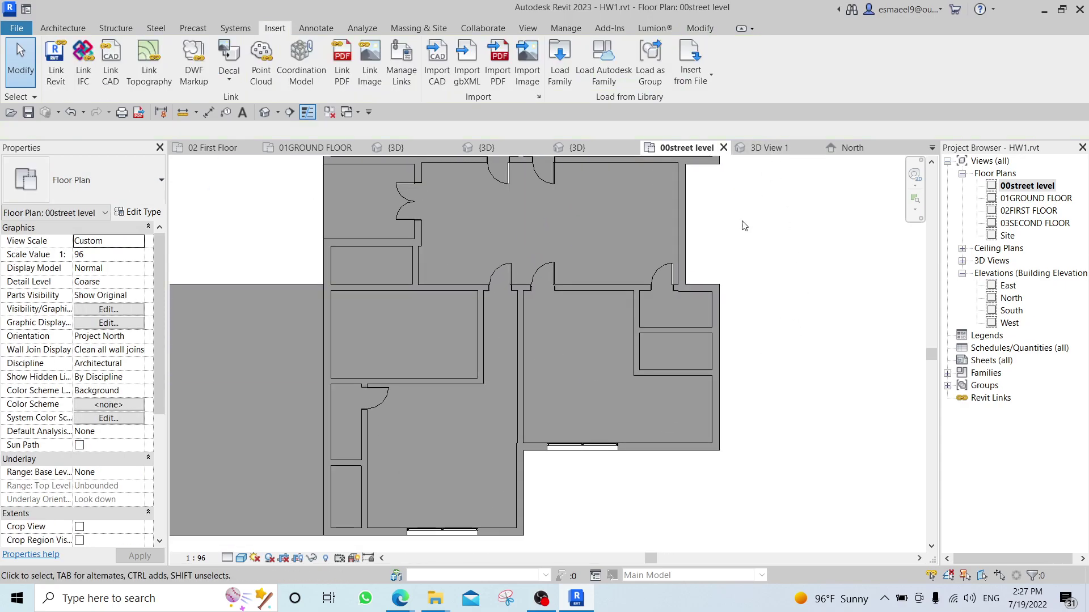
Step: Close all inactive views and then the 00street level view
{"action": "scroll", "coordinate": [601, 279], "scroll_direction": "down", "scroll_amount": 1}
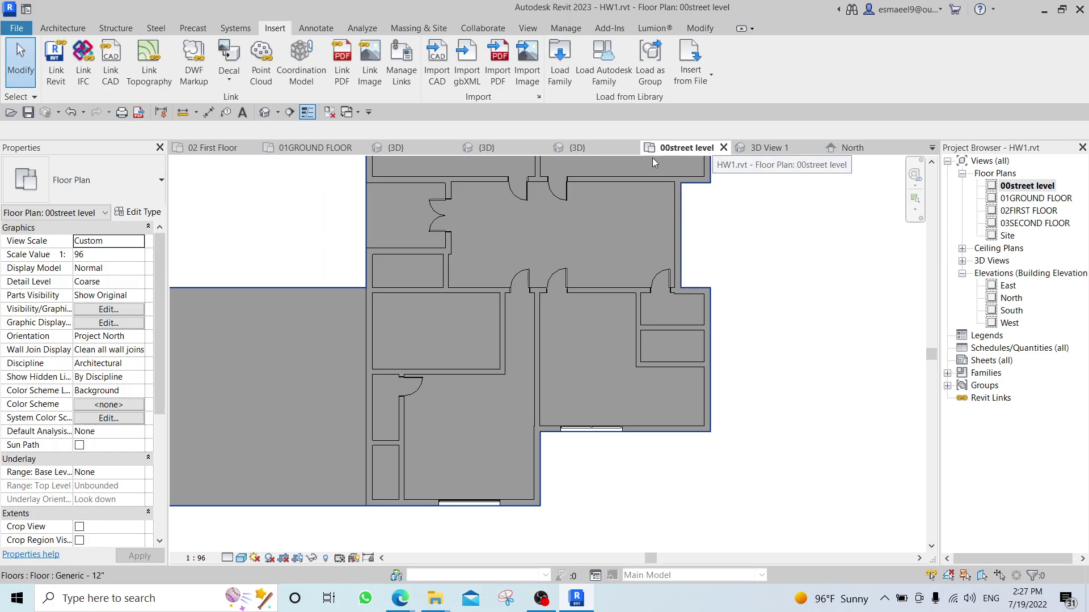
{"action": "left_click", "coordinate": [329, 112]}
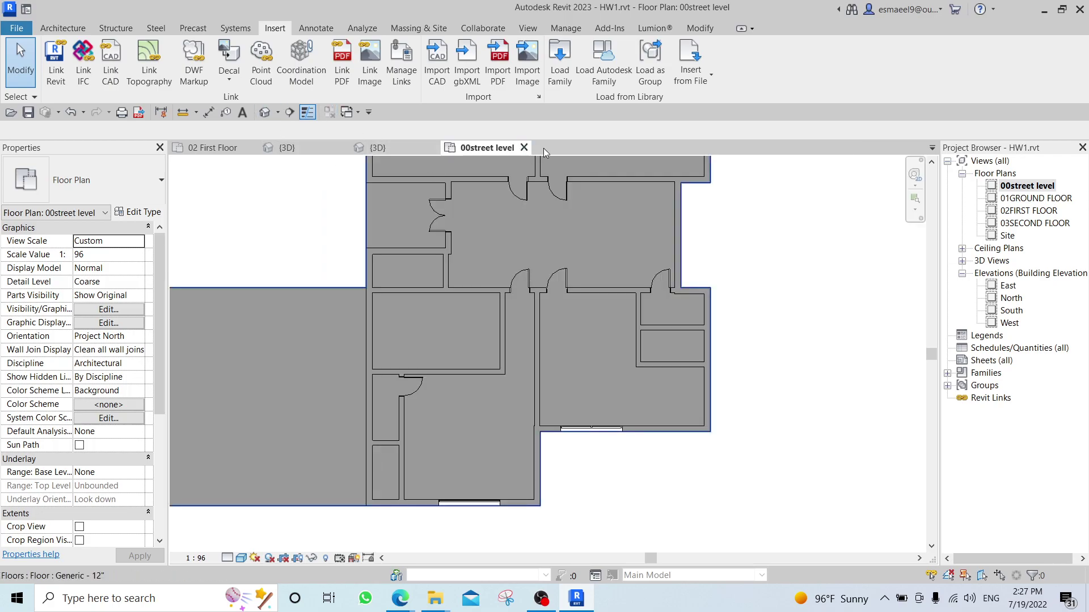
{"action": "left_click", "coordinate": [524, 148]}
Step: Close HW1 without saving and open the other project's 01 Ground Floor plan in full view
{"action": "left_click", "coordinate": [577, 301]}
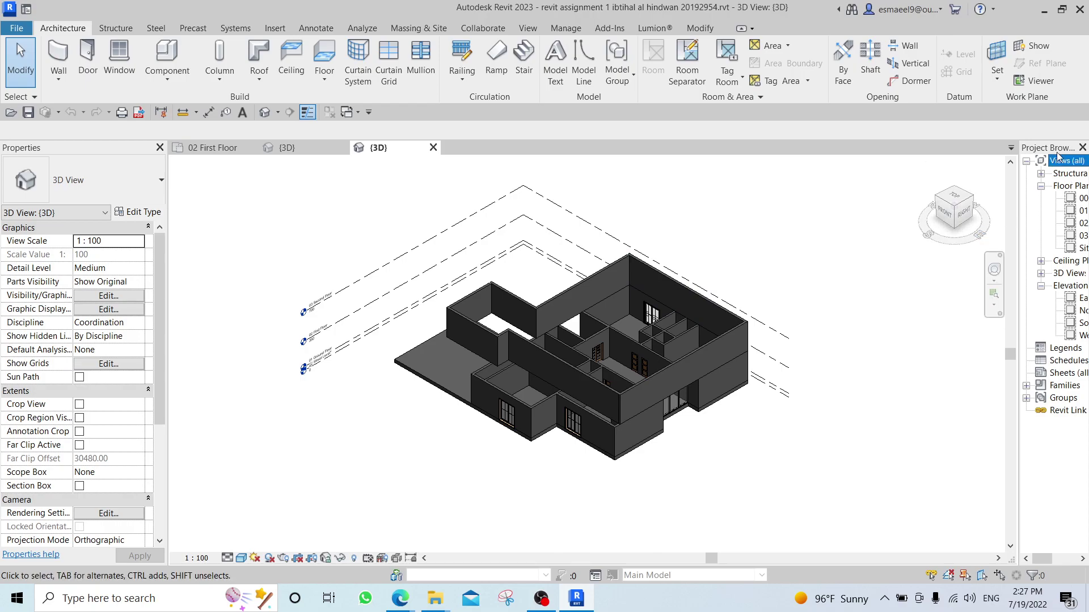
{"action": "left_click_drag", "start_coordinate": [1056, 152], "coordinate": [1055, 211]}
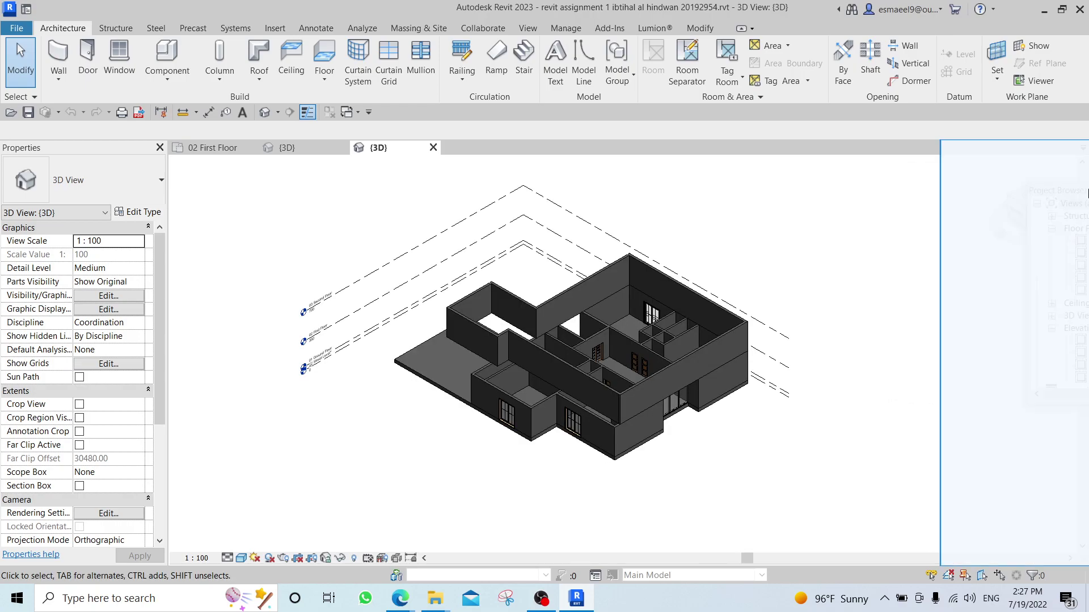
{"action": "double_click", "coordinate": [1031, 211]}
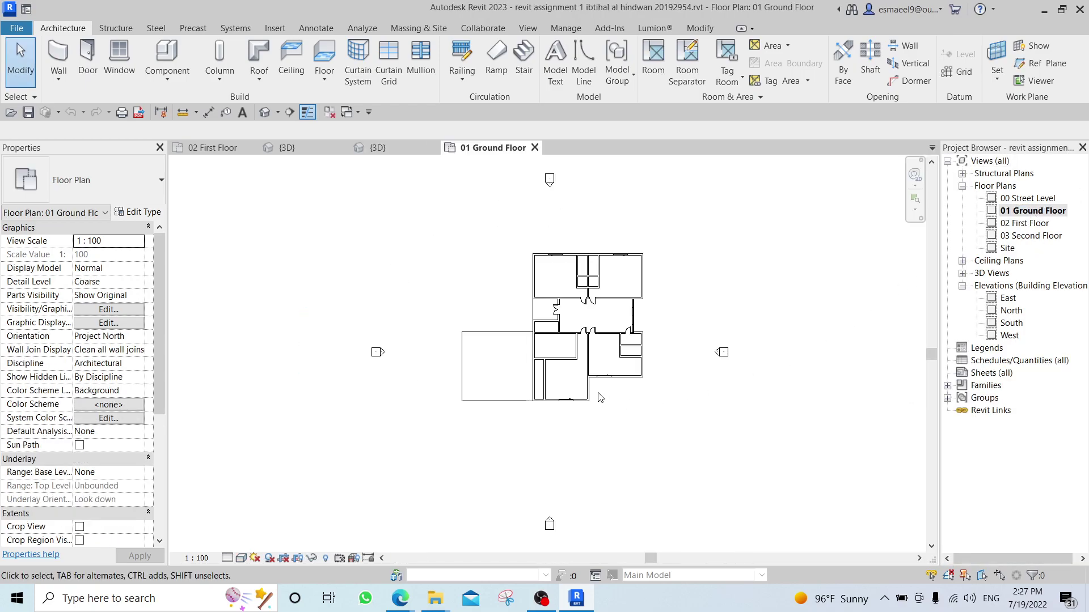
{"action": "middle_click_drag", "start_coordinate": [626, 266], "coordinate": [561, 301]}
{"action": "scroll", "coordinate": [560, 301], "scroll_direction": "down", "scroll_amount": 2}
{"action": "scroll", "coordinate": [502, 280], "scroll_direction": "up", "scroll_amount": 3}
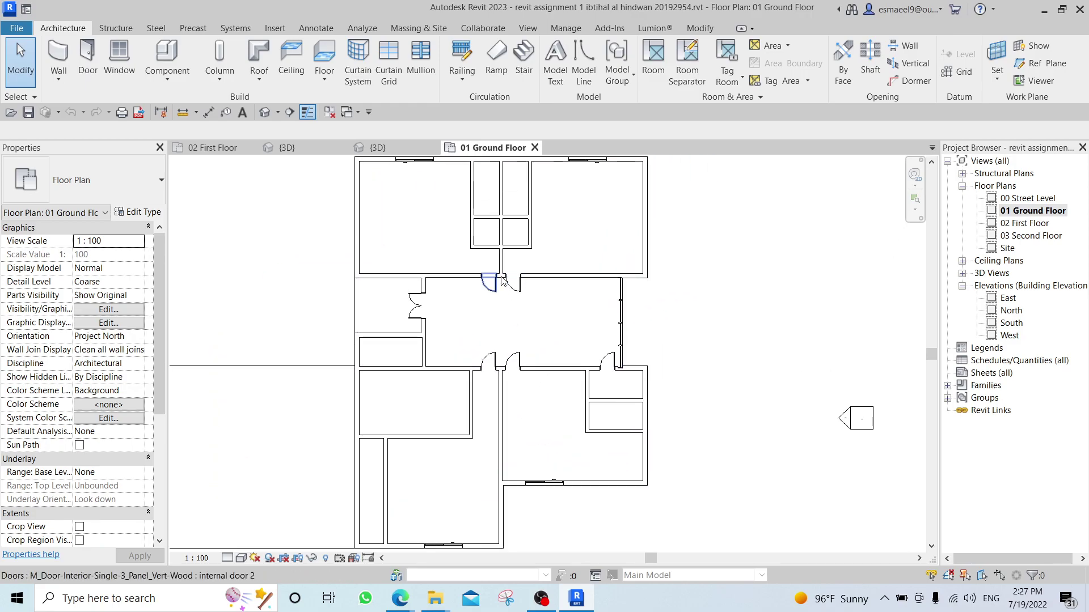
{"action": "scroll", "coordinate": [521, 294], "scroll_direction": "up", "scroll_amount": 5}
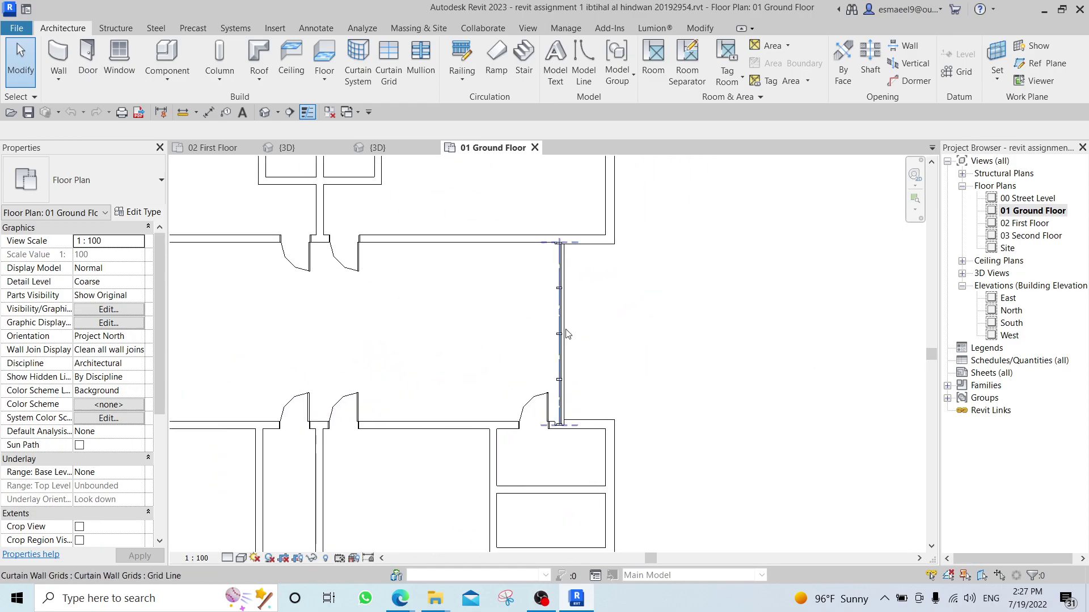
Step: Select the hall's curtain wall and check it in the 3D view
{"action": "left_click", "coordinate": [562, 316]}
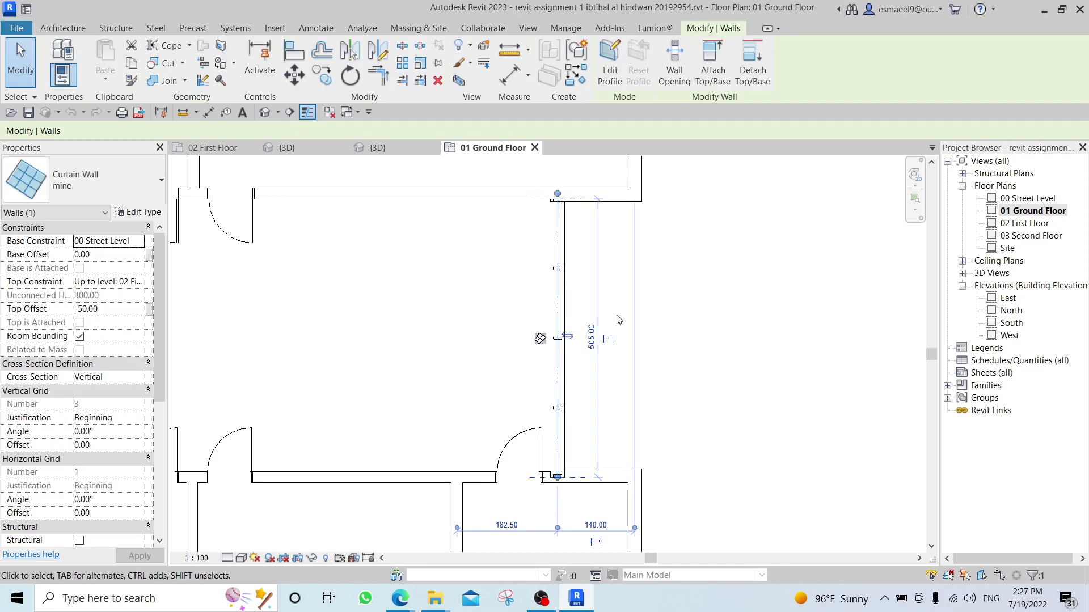
{"action": "scroll", "coordinate": [700, 360], "scroll_direction": "down", "scroll_amount": 4}
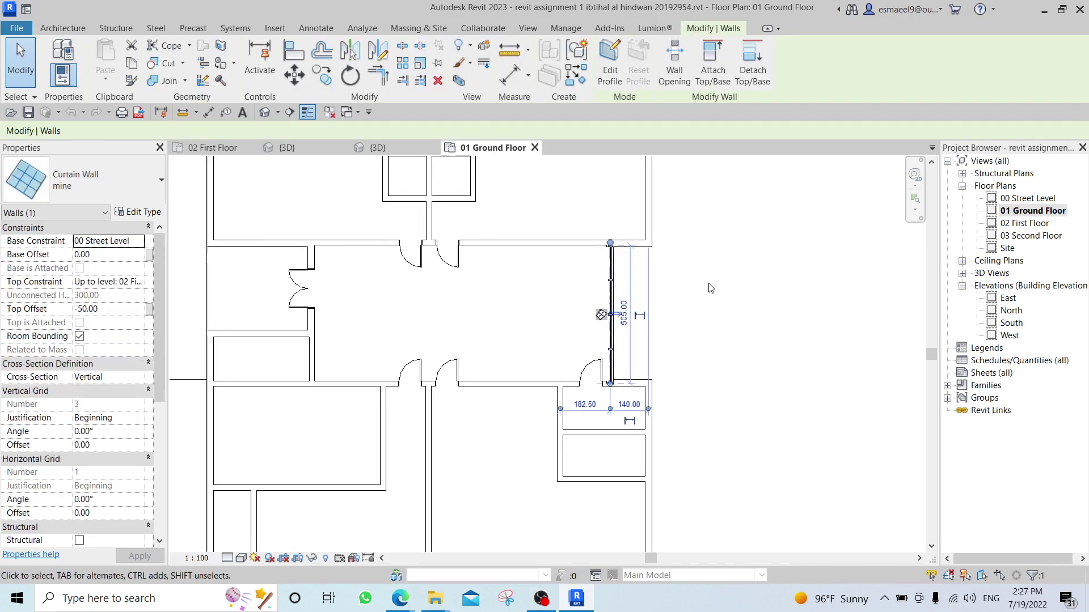
{"action": "scroll", "coordinate": [699, 360], "scroll_direction": "down", "scroll_amount": 2}
{"action": "scroll", "coordinate": [659, 377], "scroll_direction": "up", "scroll_amount": 2}
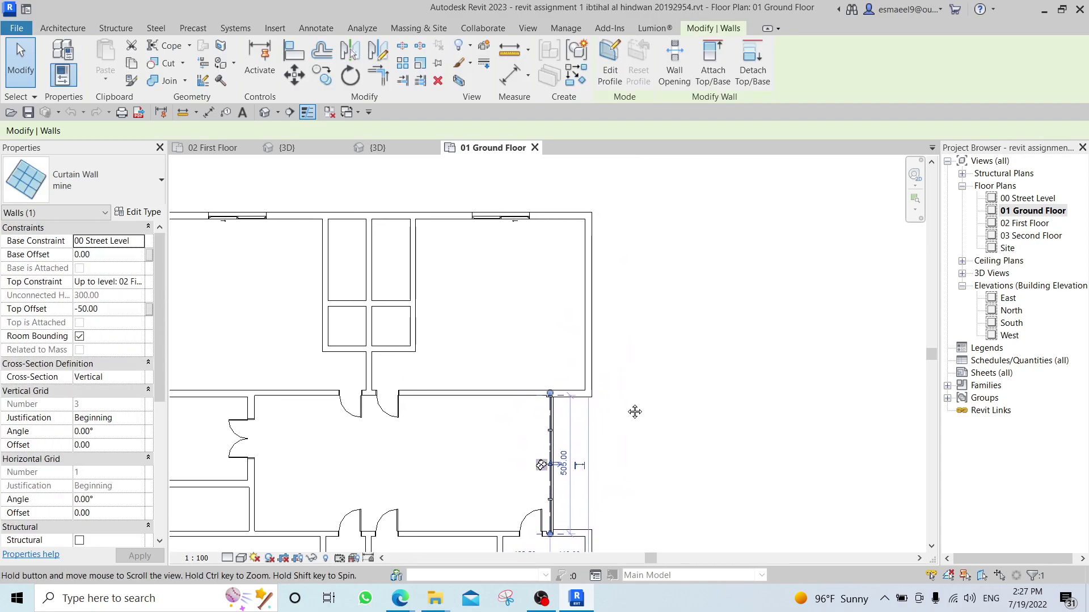
{"action": "key", "text": "ctrl+Tab"}
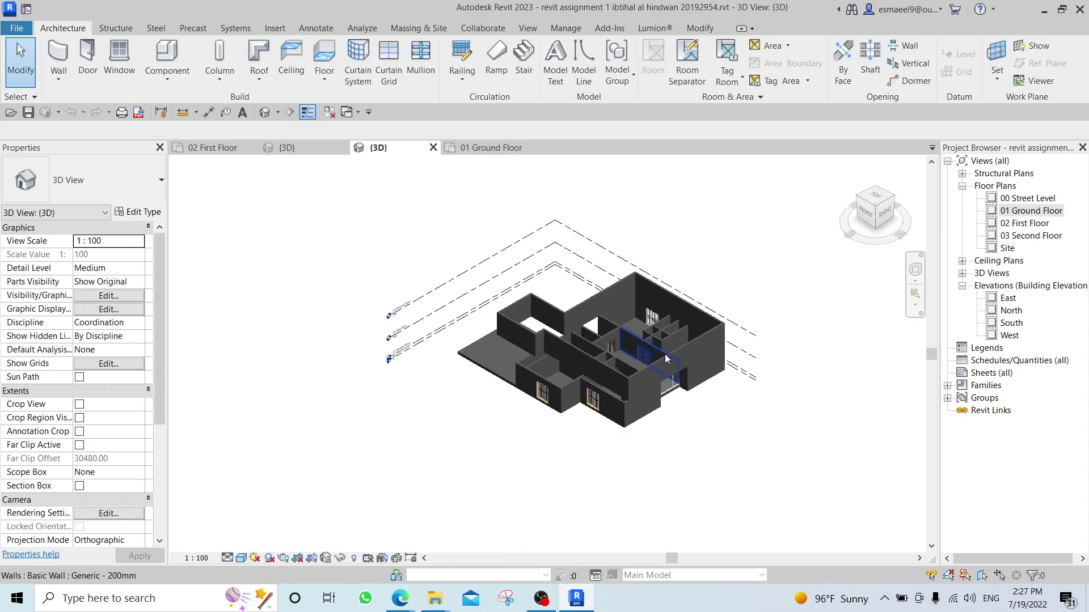
{"action": "middle_click_drag", "start_coordinate": [665, 354], "coordinate": [567, 321], "text": "shift"}
{"action": "scroll", "coordinate": [655, 387], "scroll_direction": "up", "scroll_amount": 5}
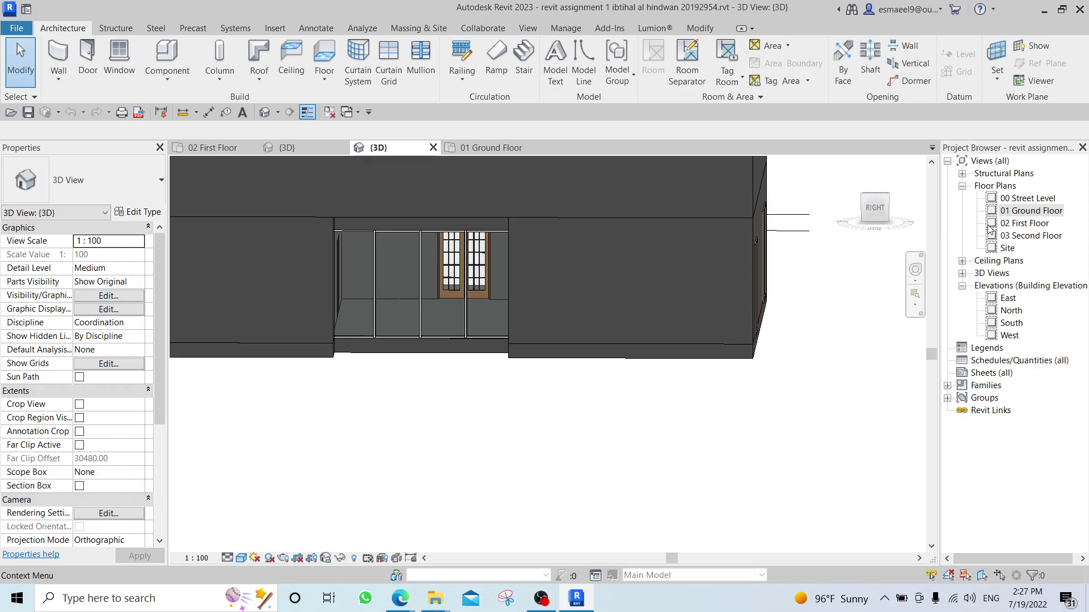
Step: Close the 01 Ground Floor plan and this project's 3D view
{"action": "key", "text": "ctrl+Tab"}
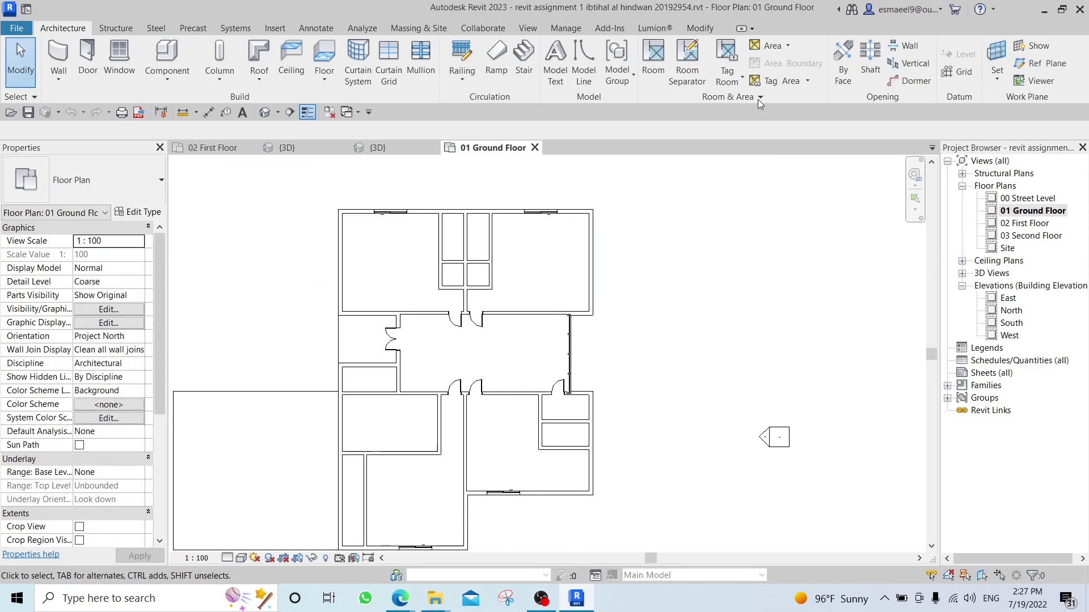
{"action": "left_click", "coordinate": [535, 148]}
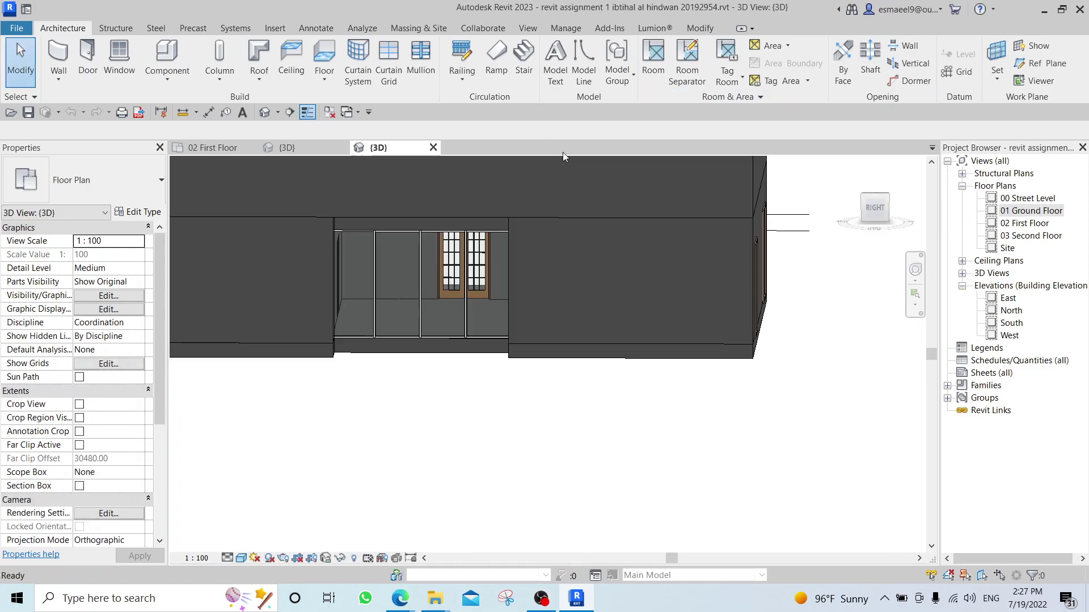
{"action": "left_click", "coordinate": [432, 147]}
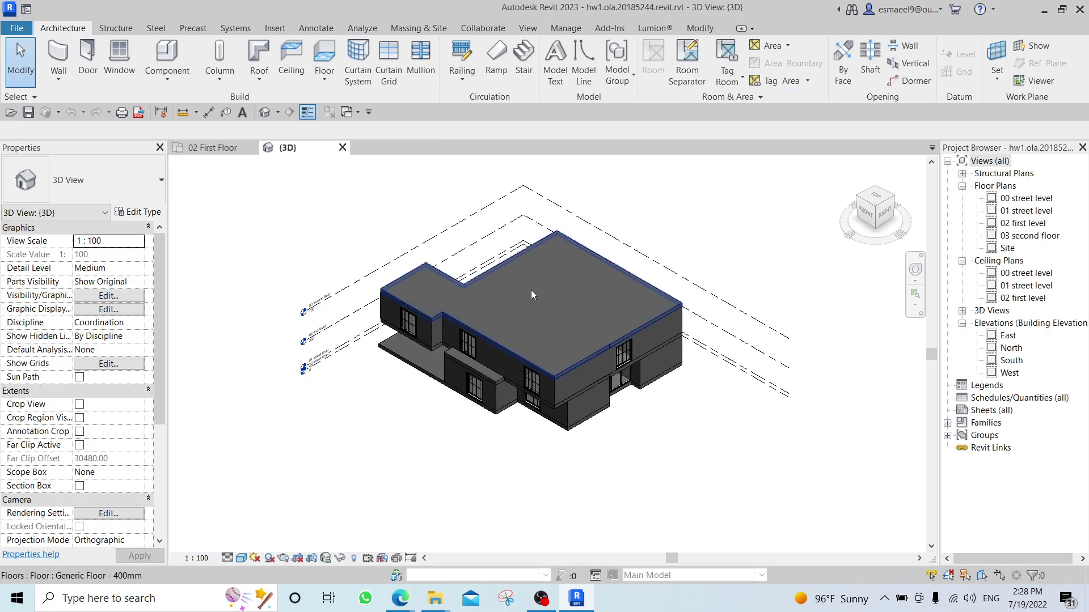
Step: Open the 01 street level floor plan and frame it with pan and zoom
{"action": "scroll", "coordinate": [561, 373], "scroll_direction": "up", "scroll_amount": 3}
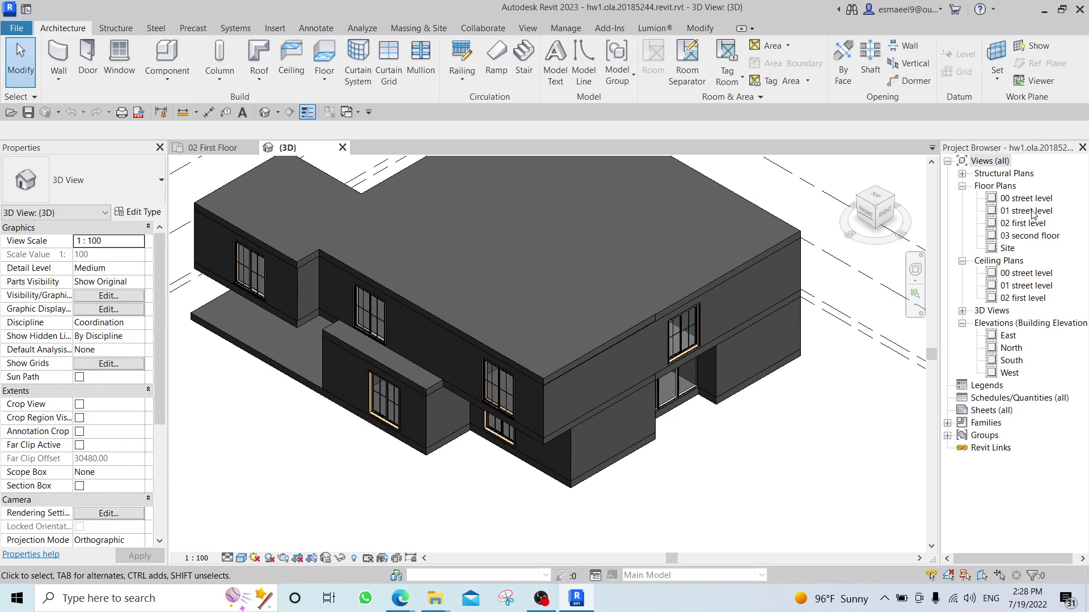
{"action": "double_click", "coordinate": [1031, 212]}
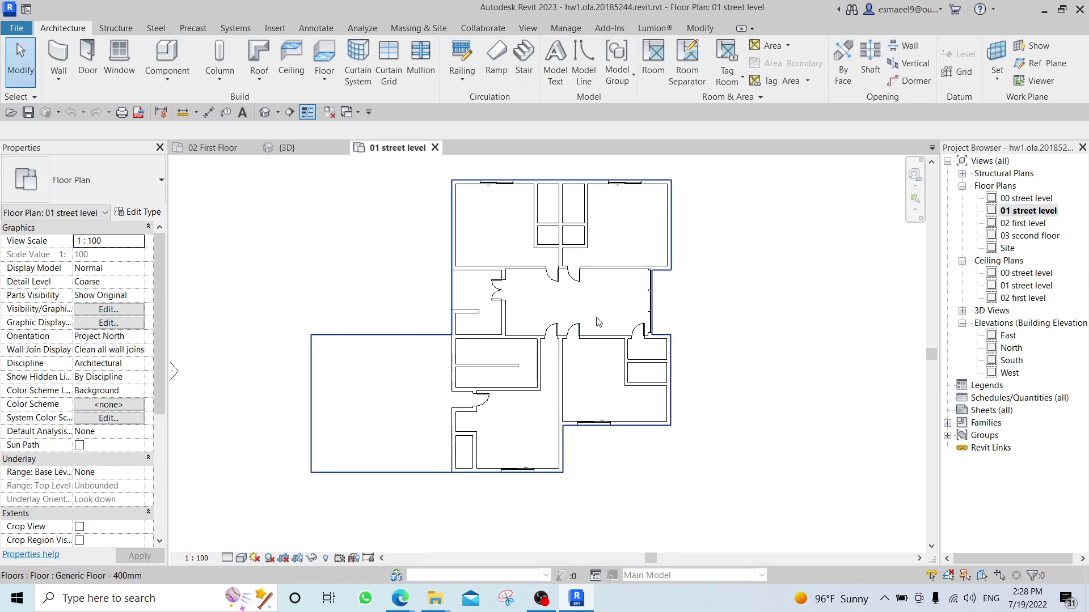
{"action": "scroll", "coordinate": [598, 322], "scroll_direction": "up", "scroll_amount": 2}
{"action": "middle_click_drag", "start_coordinate": [528, 309], "coordinate": [507, 242]}
{"action": "scroll", "coordinate": [341, 448], "scroll_direction": "up", "scroll_amount": 2}
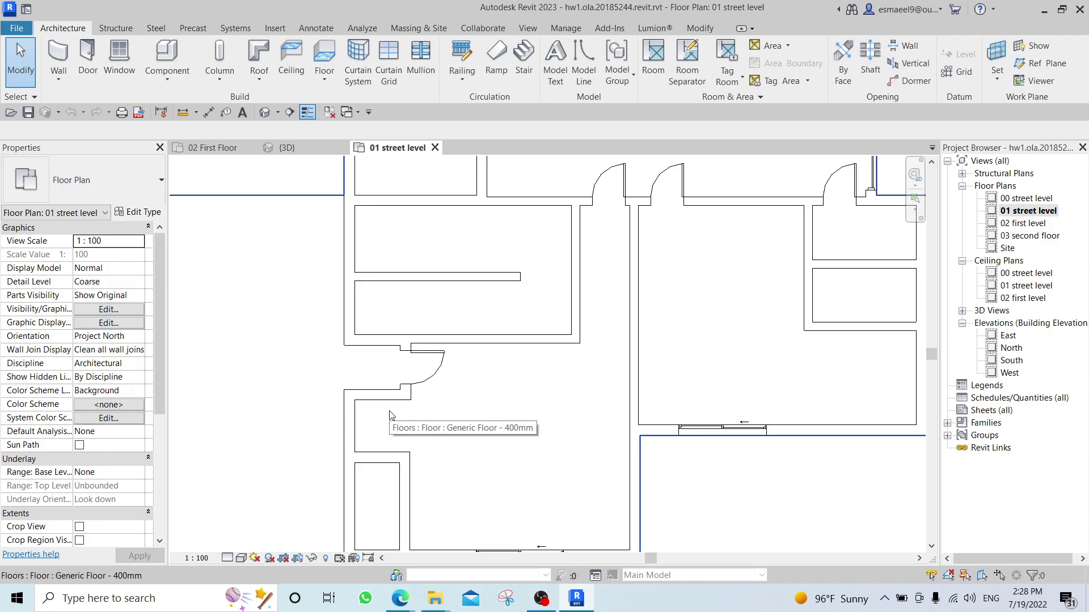
{"action": "scroll", "coordinate": [397, 422], "scroll_direction": "down", "scroll_amount": 3}
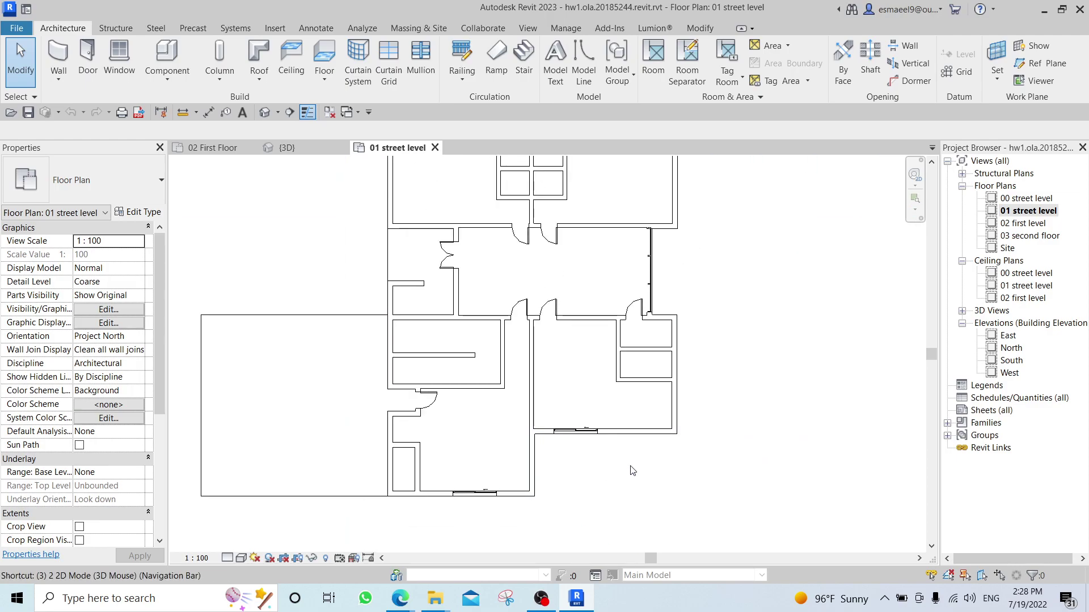
Step: Back in the 3D view, orbit down to eye level and zoom in on the lower walls
{"action": "key", "text": "ctrl+Tab"}
{"action": "middle_click_drag", "start_coordinate": [633, 470], "coordinate": [453, 403], "text": "shift"}
{"action": "scroll", "coordinate": [483, 386], "scroll_direction": "up", "scroll_amount": 3}
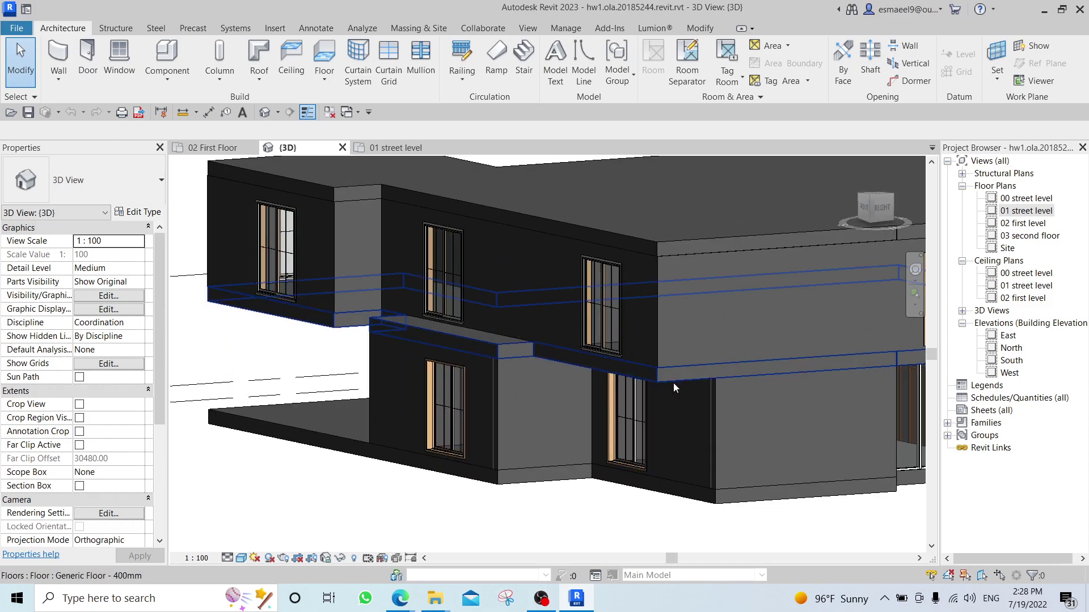
Step: Select the 02 first level floor slab, orbit around it, then deselect it
{"action": "left_click", "coordinate": [675, 387]}
{"action": "scroll", "coordinate": [421, 481], "scroll_direction": "down", "scroll_amount": 5}
{"action": "middle_click_drag", "start_coordinate": [421, 480], "coordinate": [592, 472], "text": "shift"}
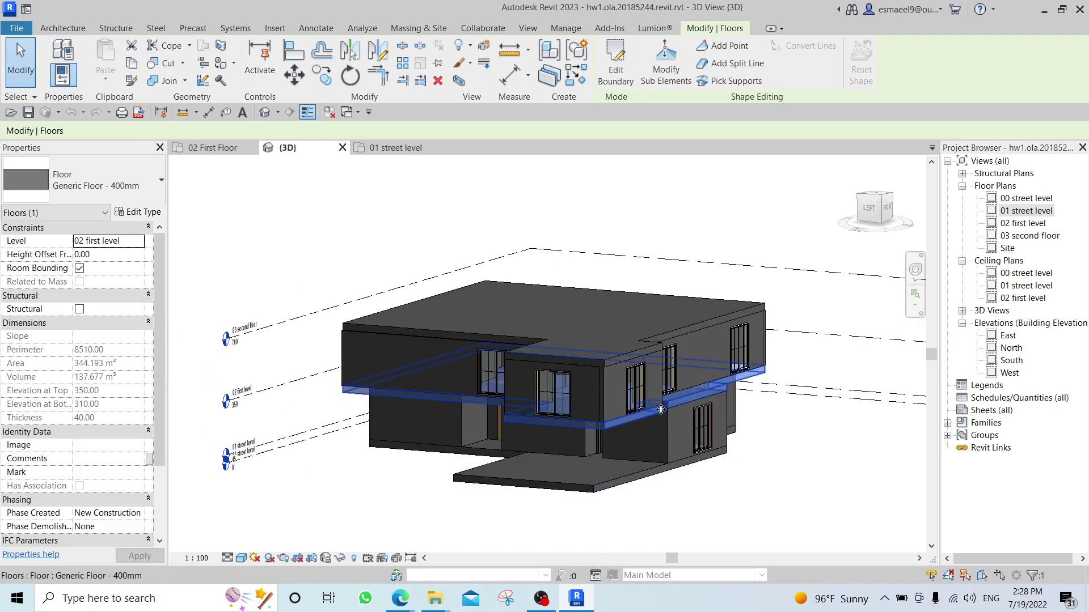
{"action": "left_click", "coordinate": [600, 526]}
{"action": "mouse_move", "coordinate": [587, 607]}
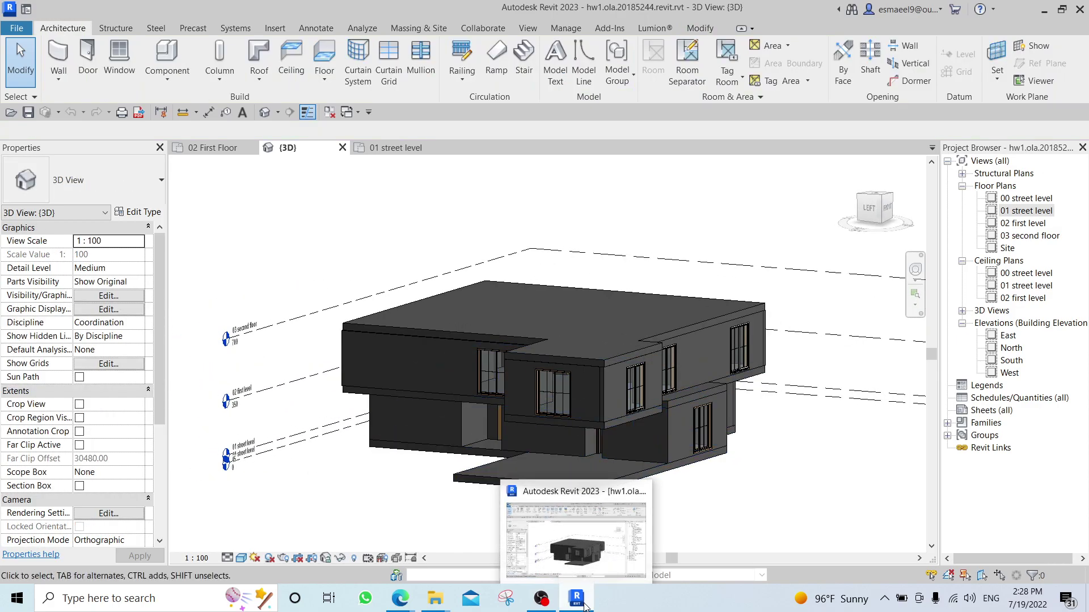
{"action": "middle_click_drag", "start_coordinate": [760, 458], "coordinate": [727, 476], "text": "shift"}
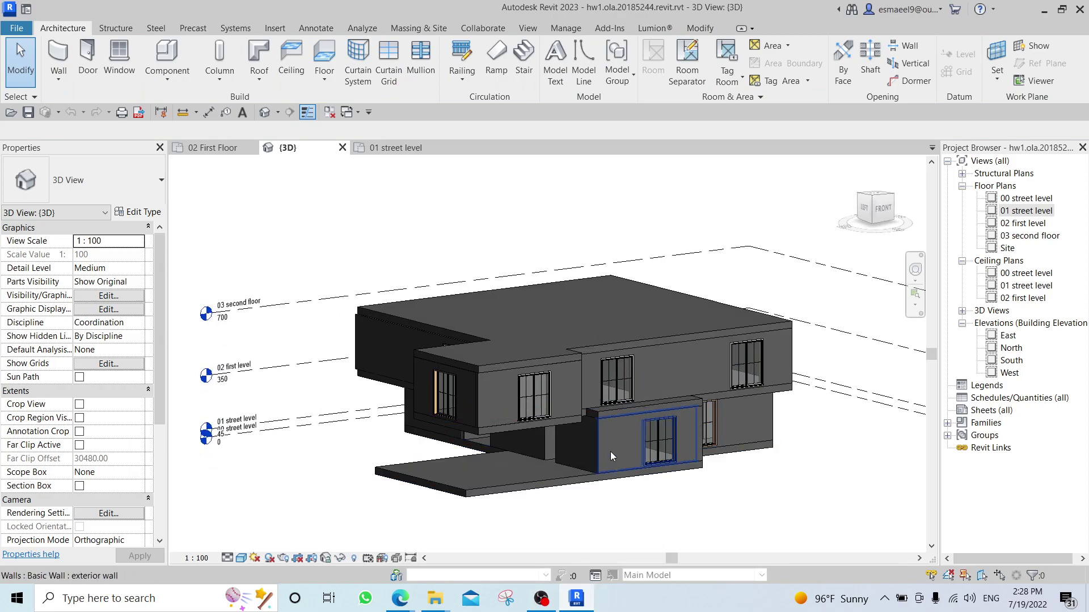
{"action": "scroll", "coordinate": [612, 406], "scroll_direction": "up", "scroll_amount": 5}
Step: Inspect the level-2 slab's properties, orbit above the roof, and close the 3D view
{"action": "left_click", "coordinate": [601, 392]}
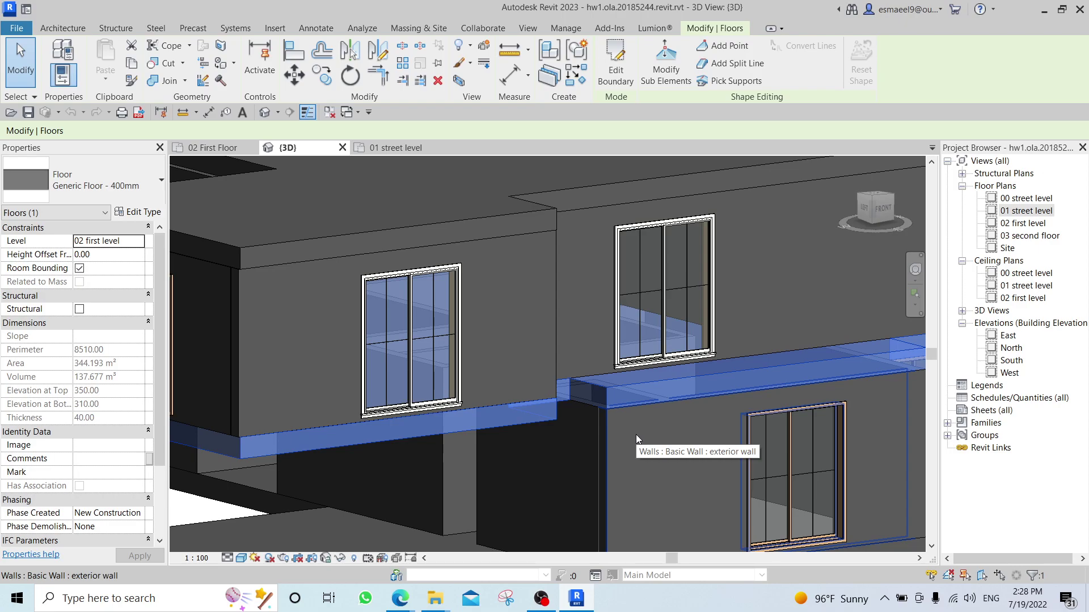
{"action": "key", "text": "Escape"}
{"action": "scroll", "coordinate": [635, 435], "scroll_direction": "down", "scroll_amount": 5}
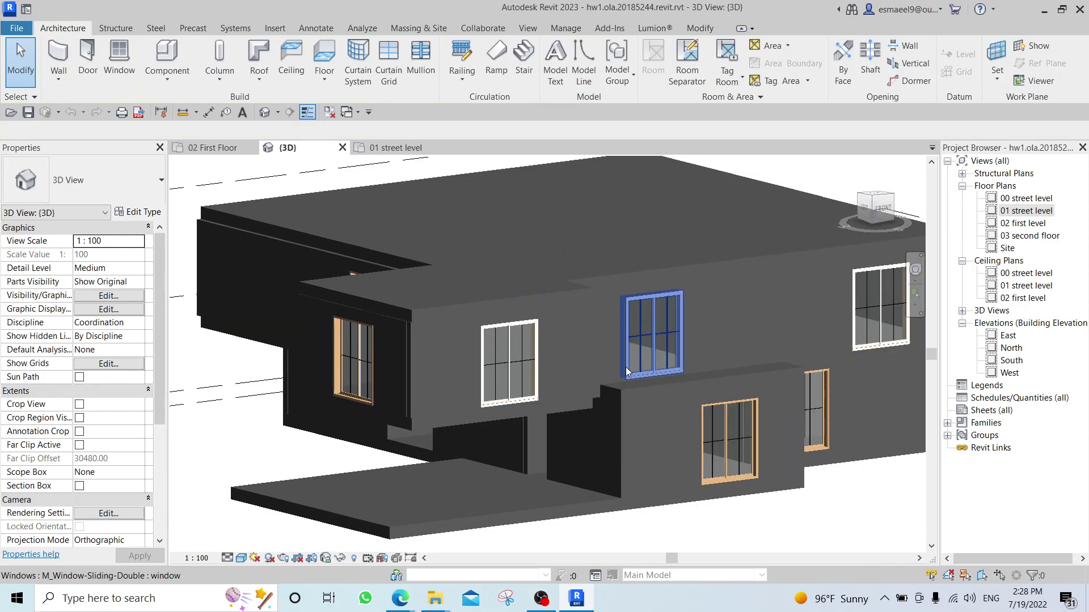
{"action": "middle_click_drag", "start_coordinate": [625, 367], "coordinate": [595, 317], "text": "shift"}
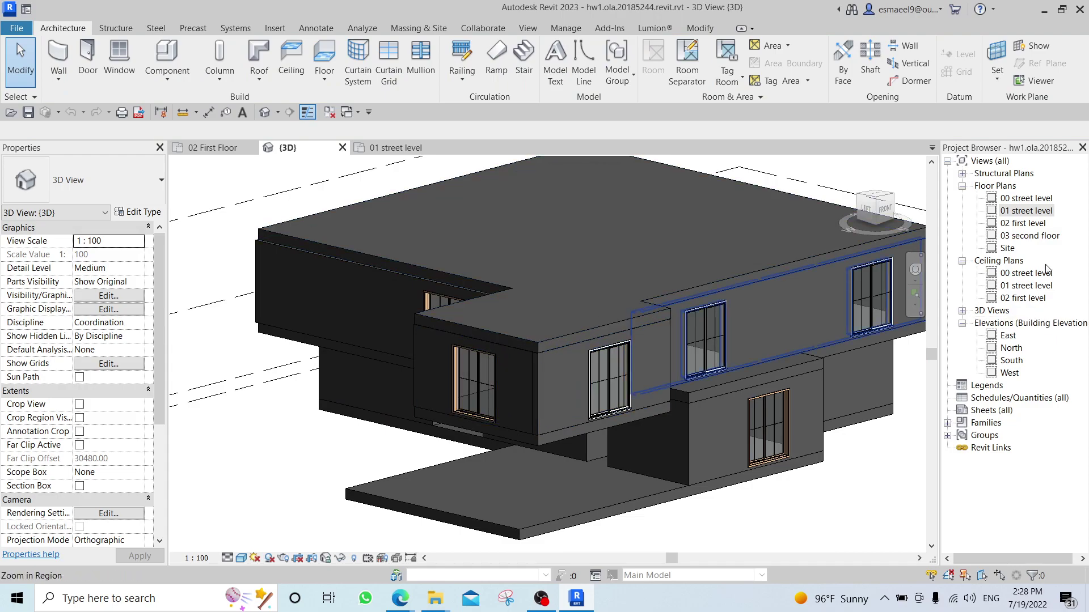
{"action": "left_click", "coordinate": [342, 148]}
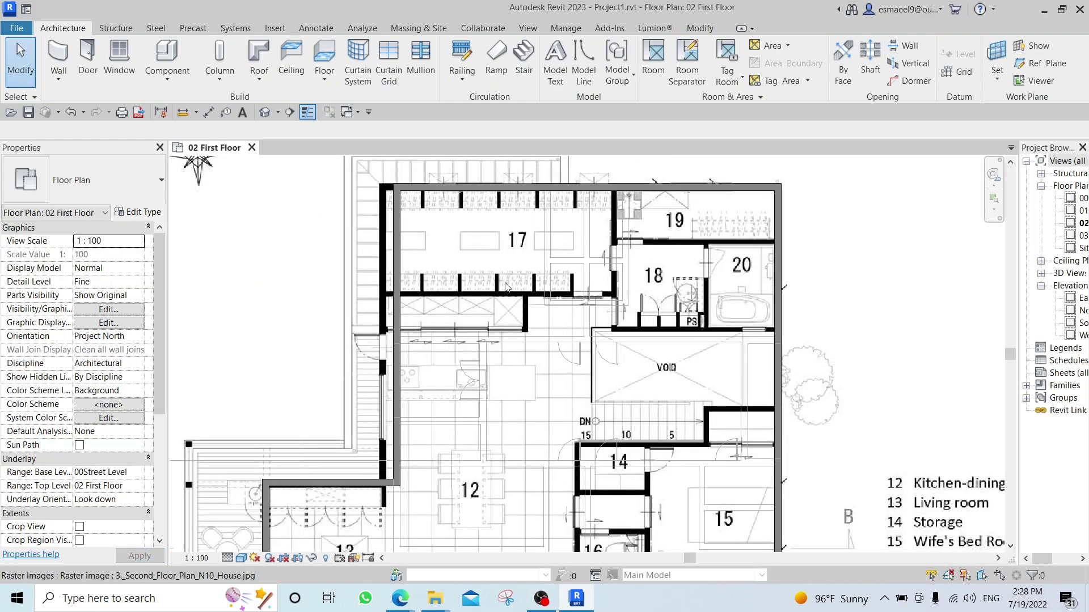
Step: Close Project1 without saving, then start and dismiss a new-project setup
{"action": "left_click", "coordinate": [251, 147]}
{"action": "left_click", "coordinate": [578, 301]}
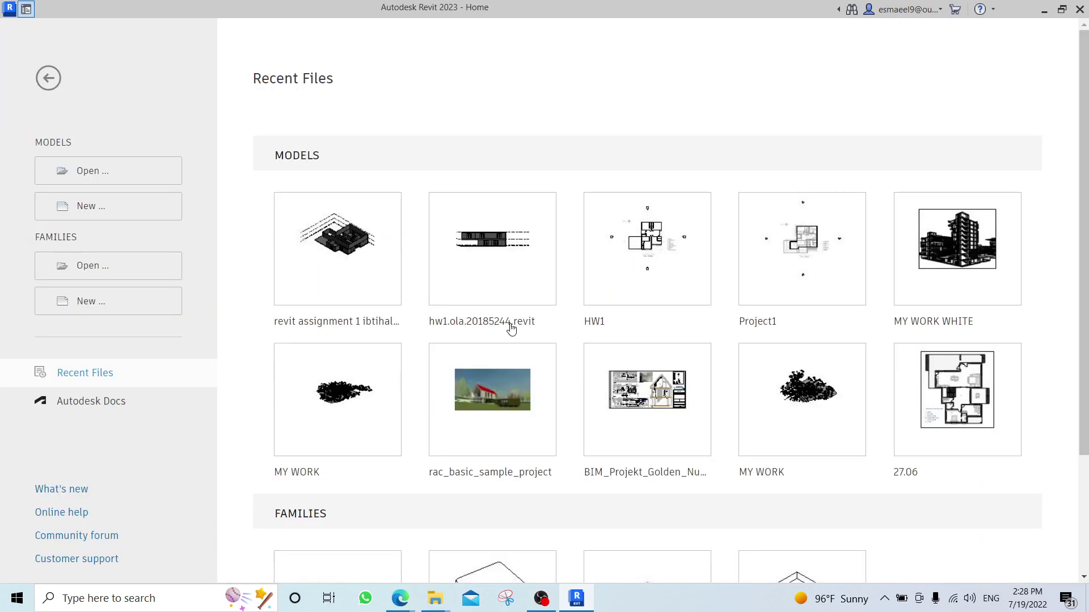
{"action": "left_click", "coordinate": [108, 205]}
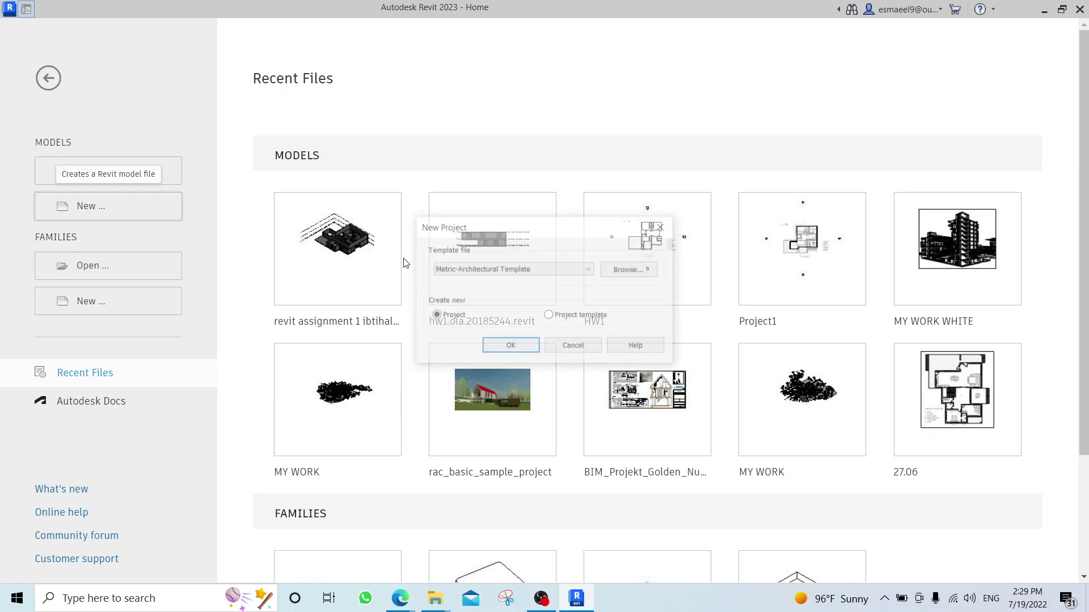
{"action": "left_click", "coordinate": [492, 269]}
{"action": "left_click", "coordinate": [491, 270]}
{"action": "left_click", "coordinate": [663, 227]}
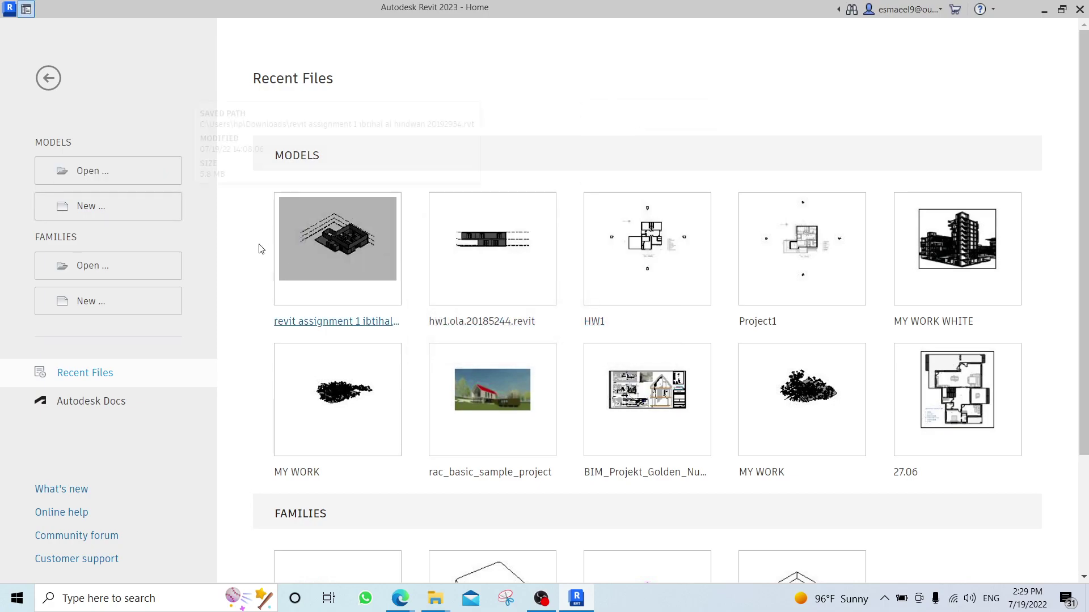
Step: Create a new project from the Metric-Architectural Template and open Project Units with UN
{"action": "left_click", "coordinate": [115, 213]}
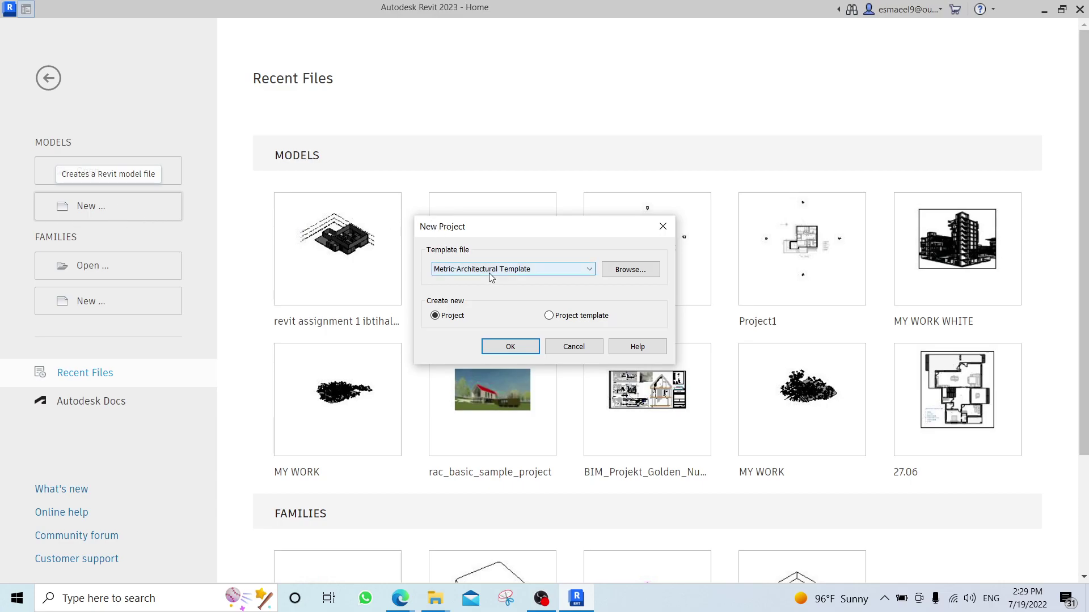
{"action": "left_click", "coordinate": [522, 348]}
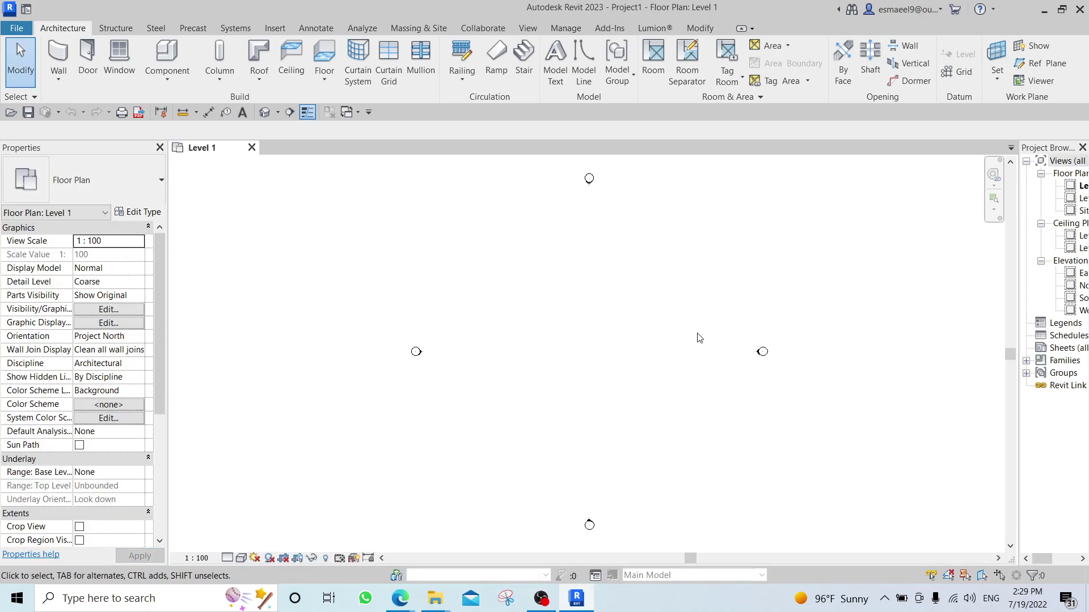
{"action": "key", "text": "u"}
{"action": "key", "text": "n"}
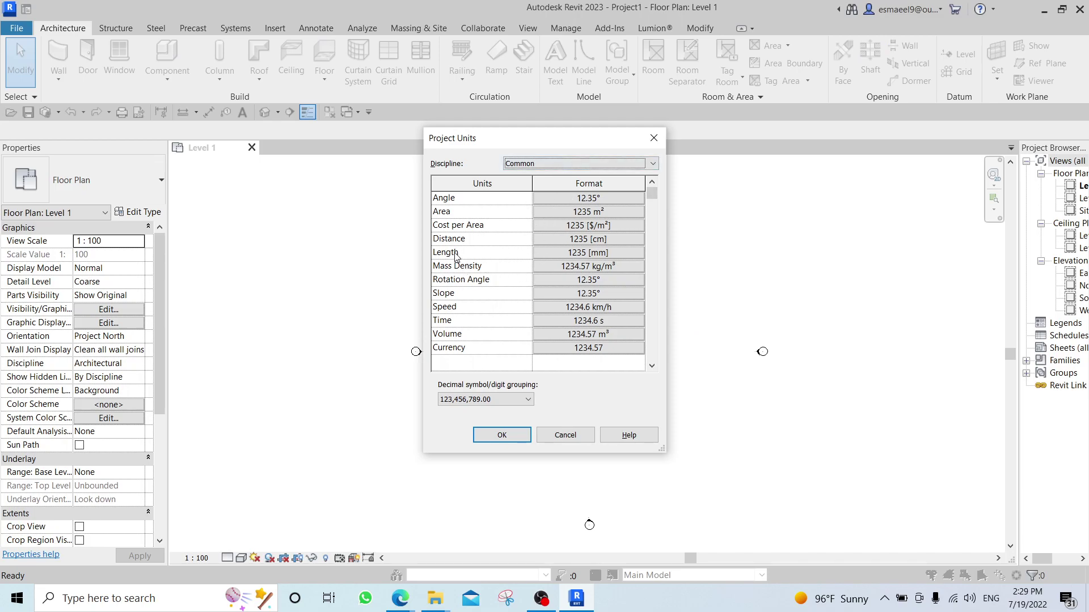
Step: Set the Length units to Centimeters, confirm Project Units, and float the Project Browser
{"action": "left_click", "coordinate": [553, 253]}
{"action": "left_click", "coordinate": [723, 209]}
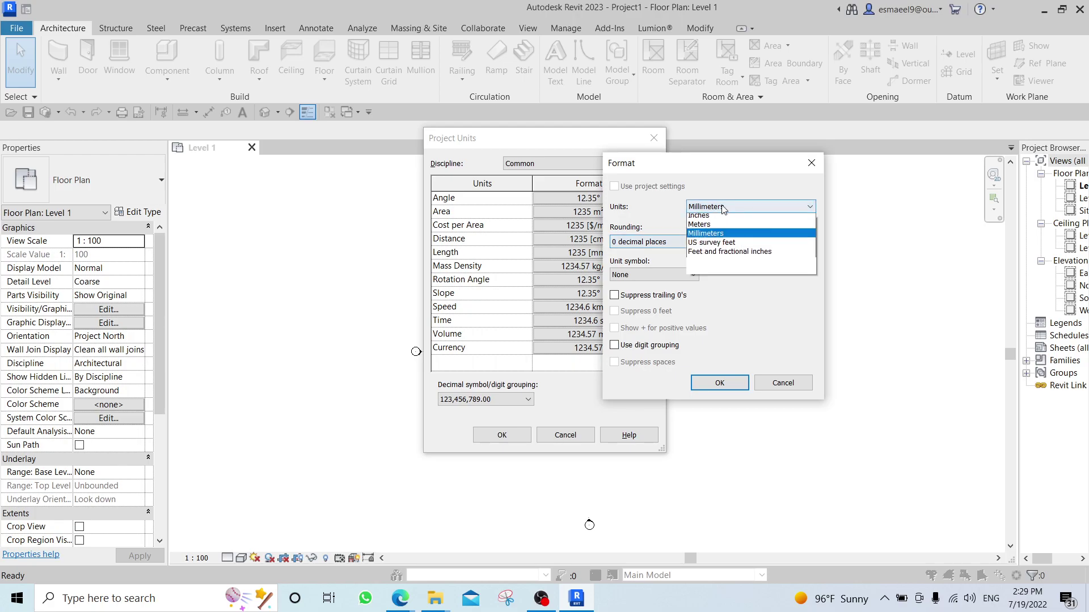
{"action": "left_click", "coordinate": [717, 221]}
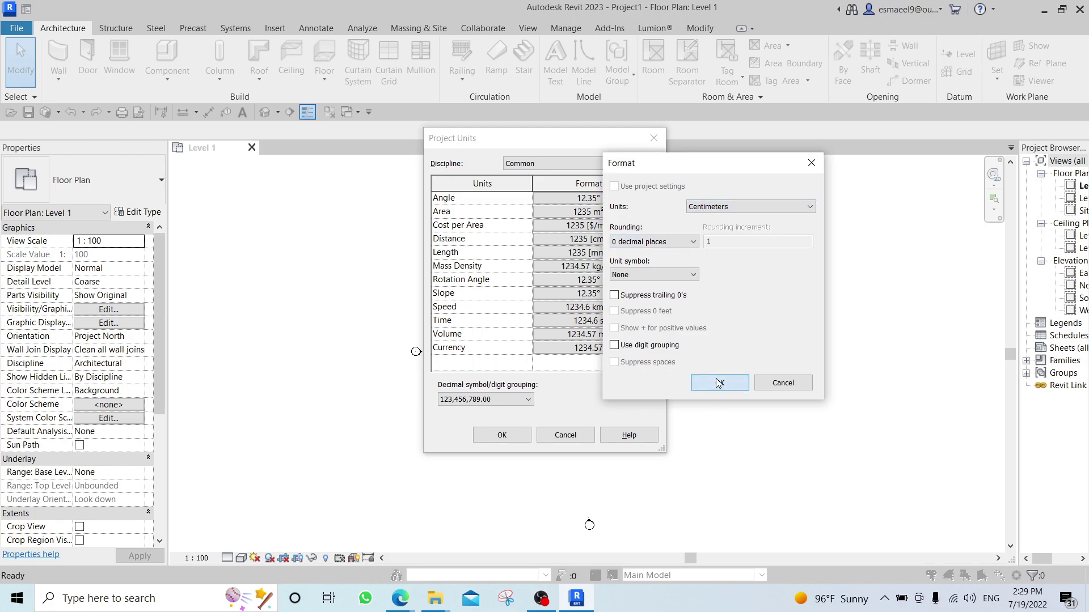
{"action": "left_click", "coordinate": [719, 383]}
{"action": "left_click", "coordinate": [502, 435]}
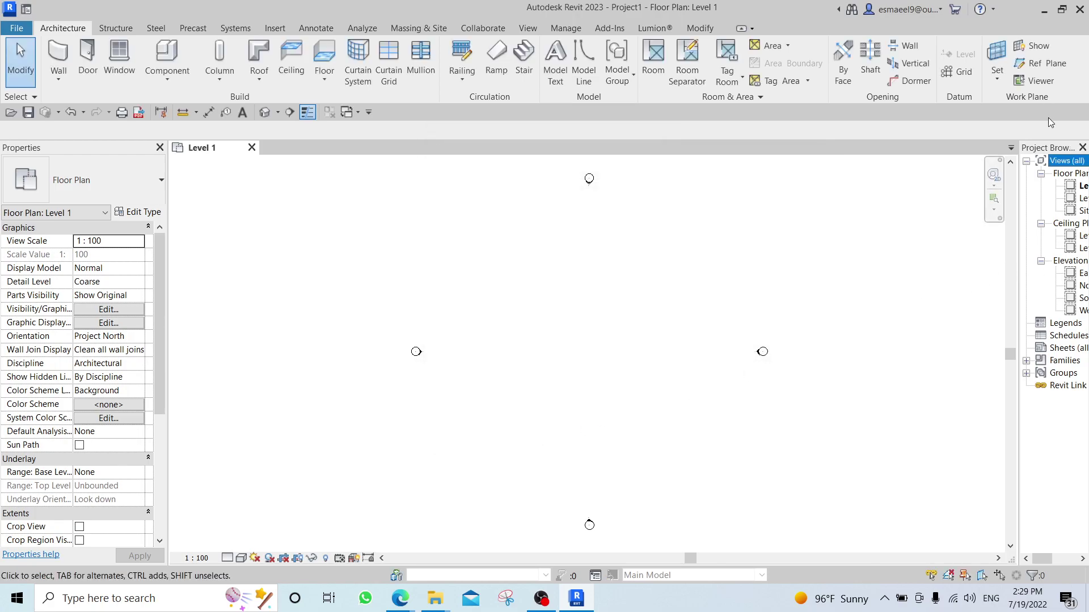
{"action": "left_click_drag", "start_coordinate": [1049, 147], "coordinate": [1058, 206]}
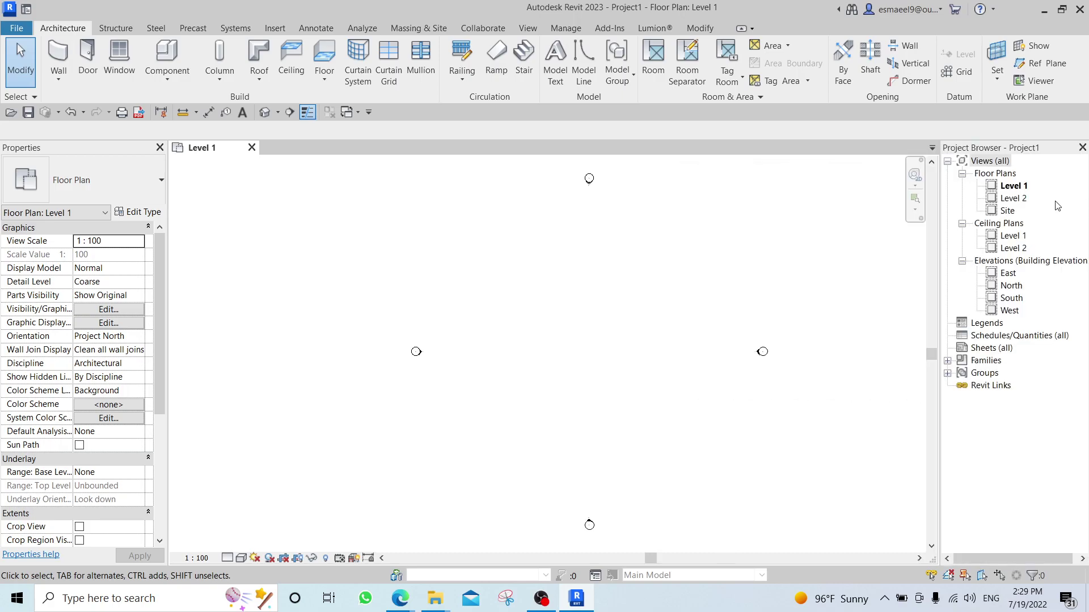
Step: Redock the Project Browser, open the South elevation, and draw Level 3 at 740
{"action": "left_click_drag", "start_coordinate": [998, 148], "coordinate": [1012, 214]}
{"action": "double_click", "coordinate": [1007, 298]}
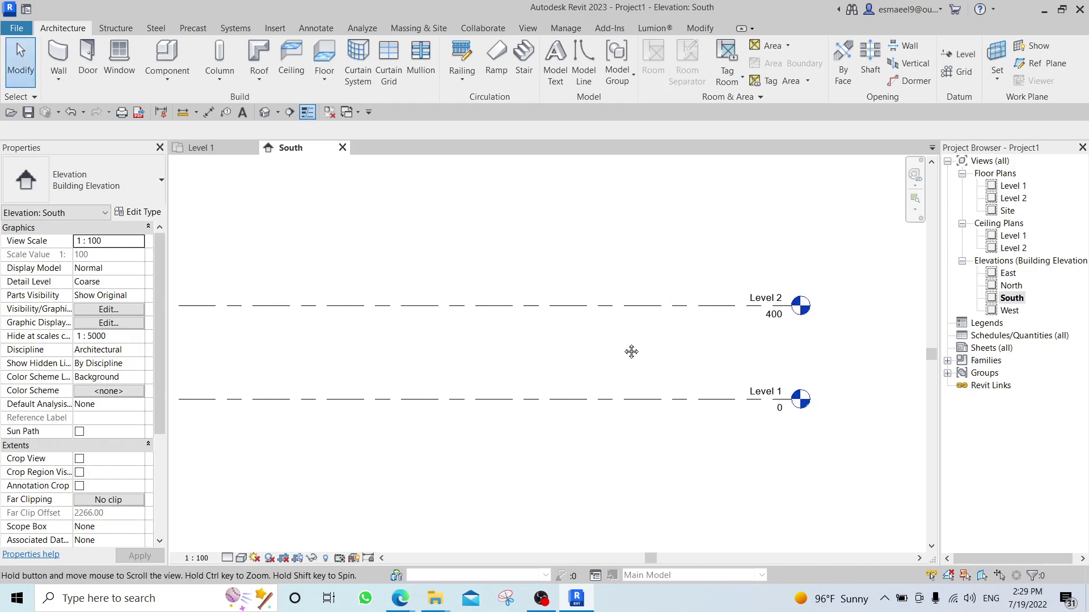
{"action": "key", "text": "l"}
{"action": "key", "text": "l"}
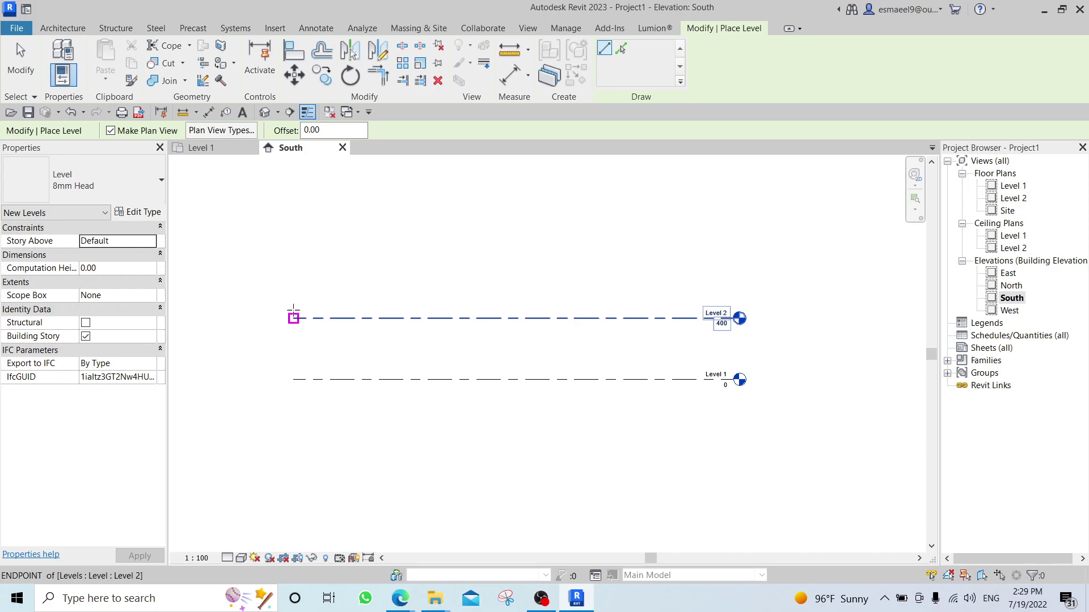
{"action": "left_click", "coordinate": [294, 265]}
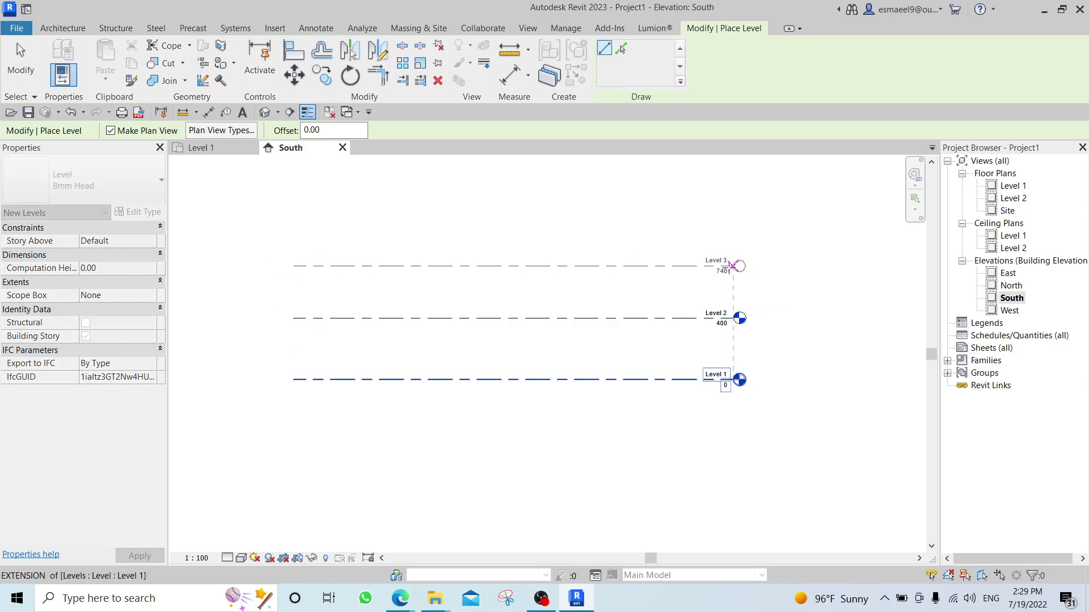
{"action": "left_click", "coordinate": [737, 265]}
{"action": "scroll", "coordinate": [719, 302], "scroll_direction": "up", "scroll_amount": 3}
{"action": "key", "text": "Escape"}
{"action": "key", "text": "Escape"}
{"action": "scroll", "coordinate": [647, 278], "scroll_direction": "up", "scroll_amount": 1}
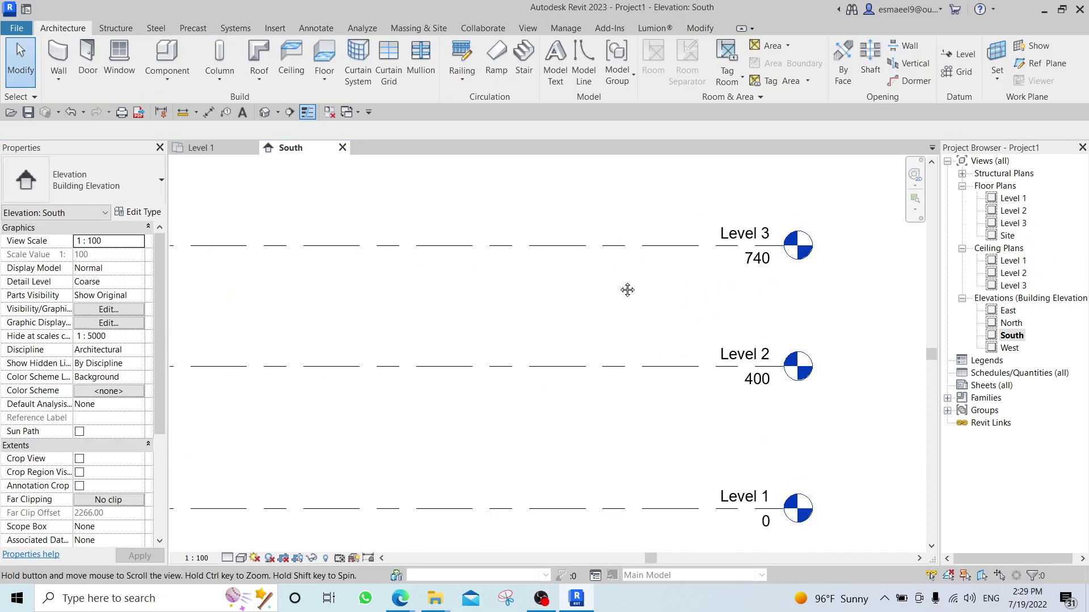
Step: Select Level 3, twice start and cancel a copy, then open the Level 1 plan
{"action": "left_click", "coordinate": [826, 287]}
{"action": "key", "text": "c"}
{"action": "key", "text": "o"}
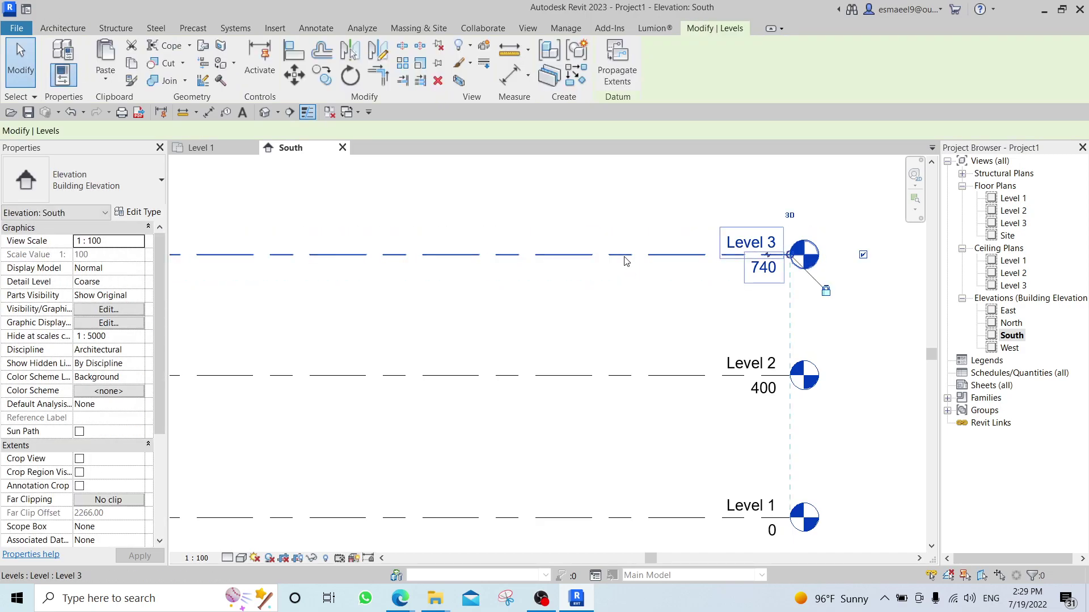
{"action": "key", "text": "Escape"}
{"action": "key", "text": "c"}
{"action": "key", "text": "o"}
{"action": "key", "text": "Escape"}
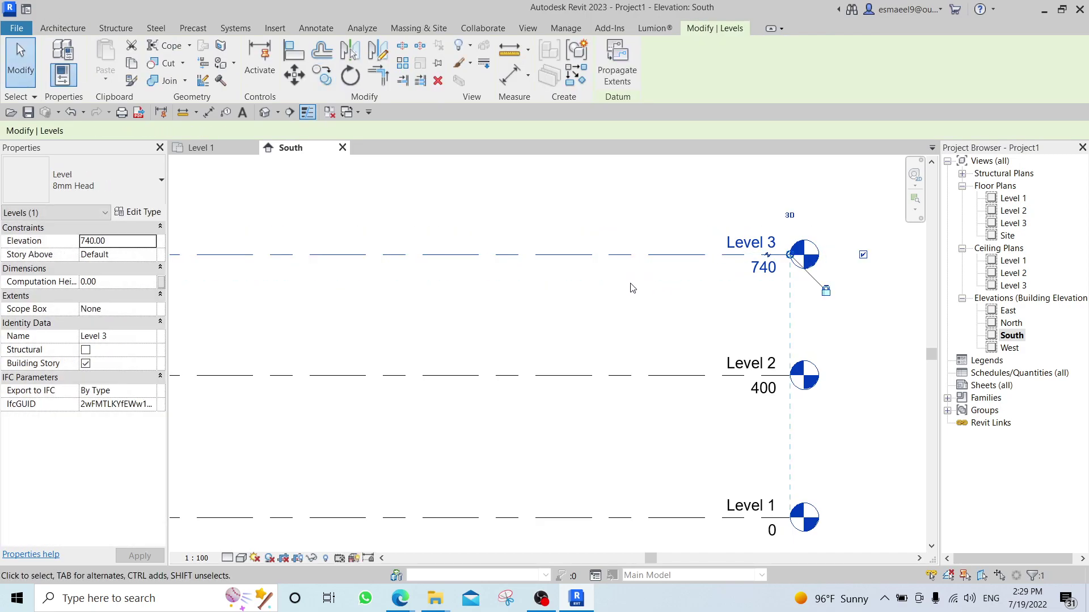
{"action": "middle_click_drag", "start_coordinate": [871, 349], "coordinate": [863, 328]}
{"action": "key", "text": "Escape"}
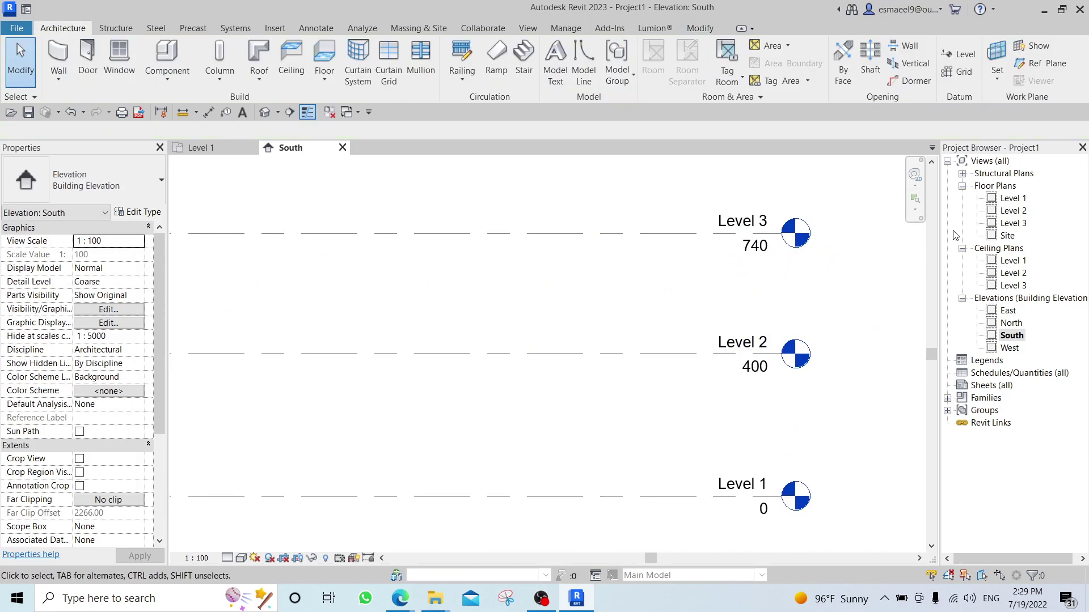
{"action": "double_click", "coordinate": [1013, 197]}
Step: Start the Wall tool and set new walls' top constraint to Up to Level 2
{"action": "key", "text": "w"}
{"action": "key", "text": "a"}
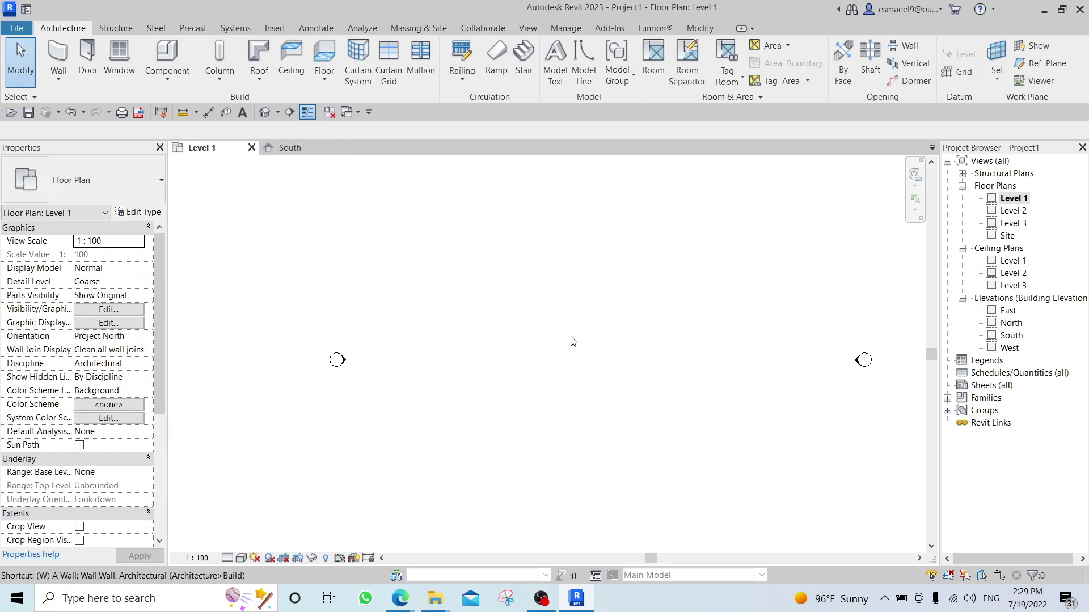
{"action": "key", "text": "Escape"}
{"action": "key", "text": "w"}
{"action": "key", "text": "a"}
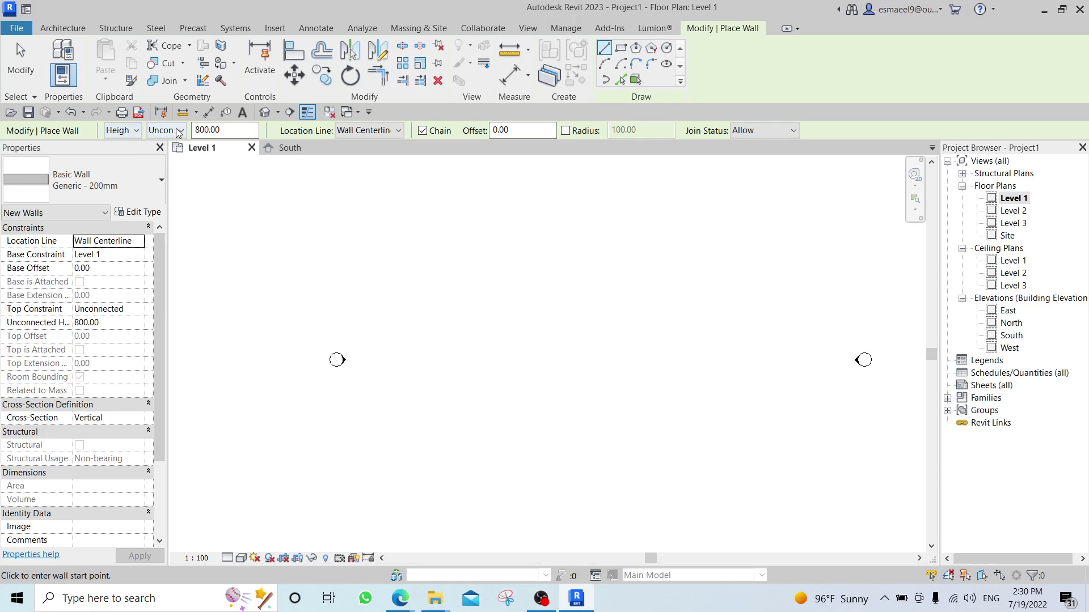
{"action": "left_click", "coordinate": [179, 132]}
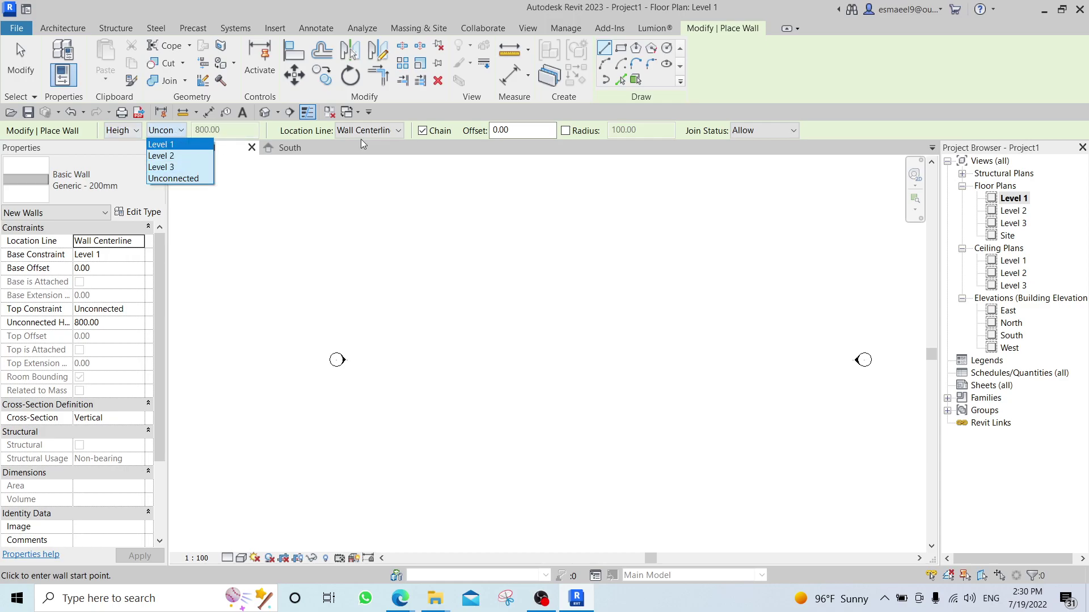
{"action": "left_click", "coordinate": [168, 132]}
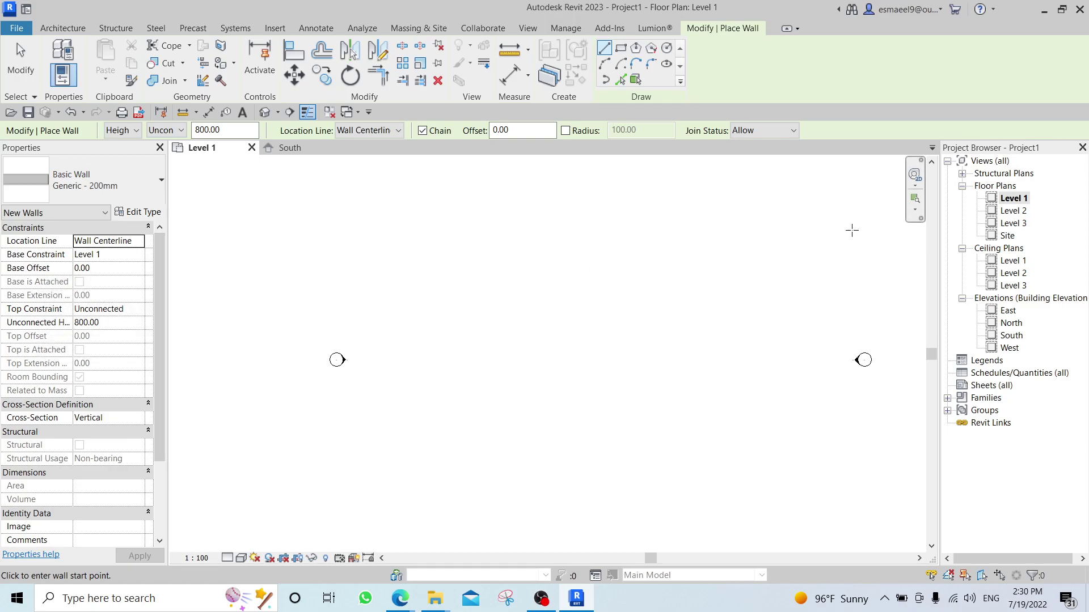
{"action": "left_click", "coordinate": [142, 310]}
{"action": "left_click", "coordinate": [138, 309]}
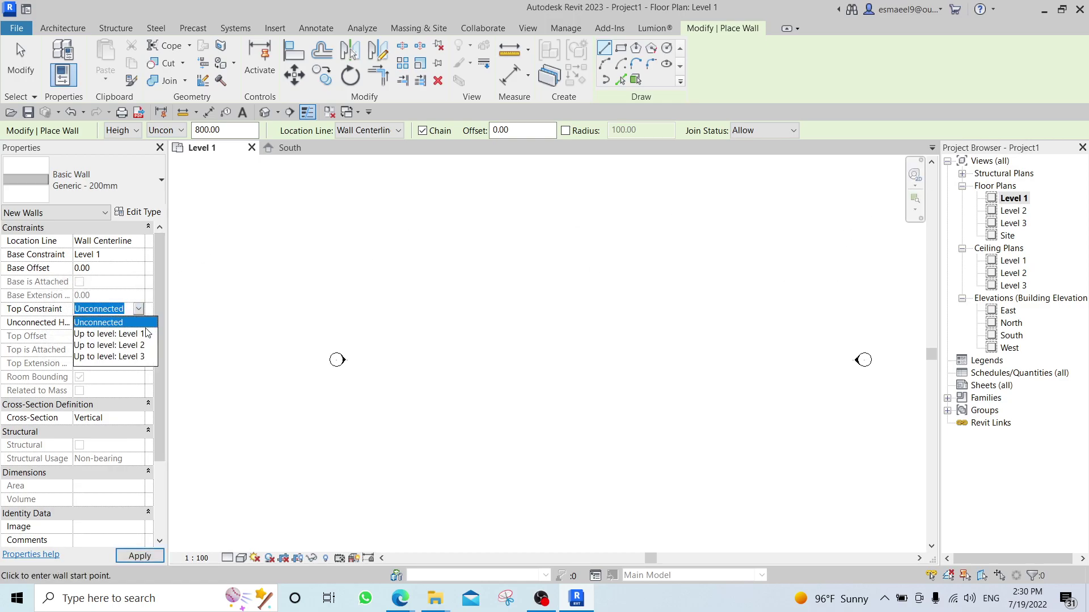
{"action": "left_click", "coordinate": [141, 346]}
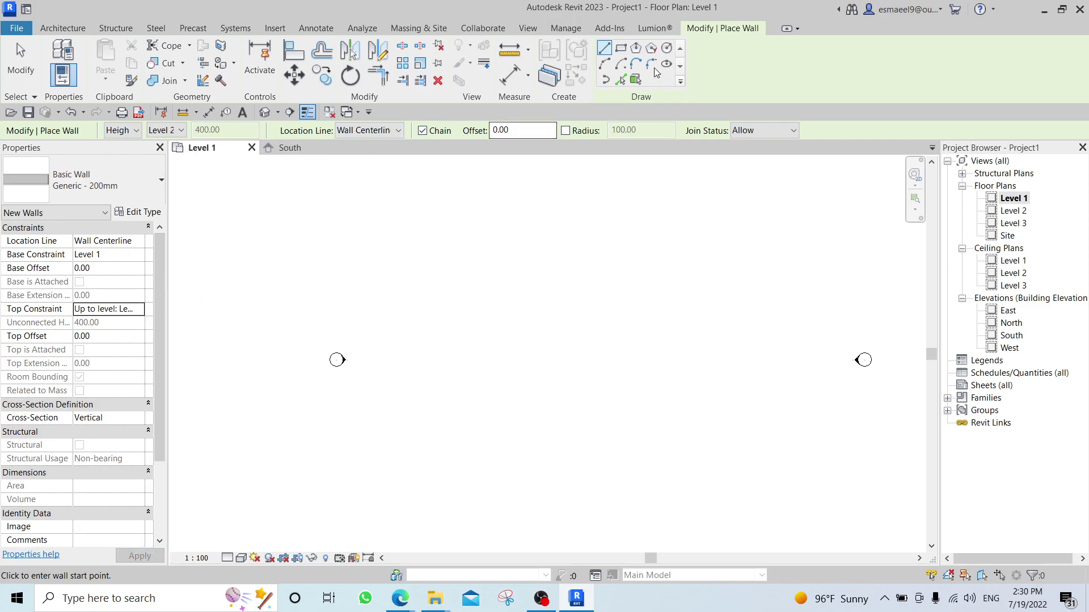
Step: Draw a rectangular room, then an 1800 wall off its right edge turning downward
{"action": "left_click", "coordinate": [621, 48]}
{"action": "left_click", "coordinate": [398, 201]}
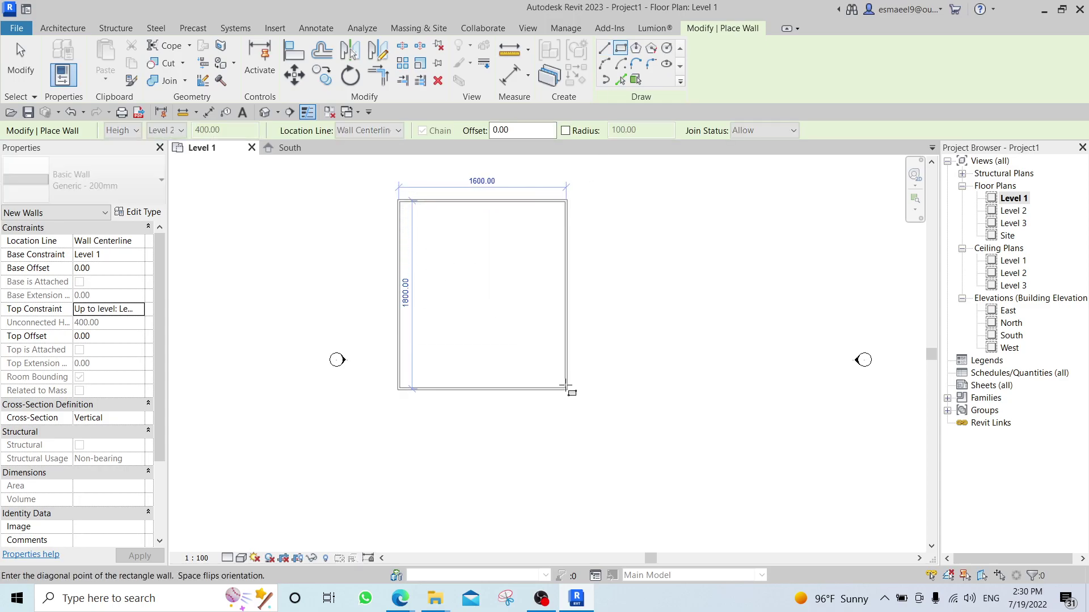
{"action": "left_click", "coordinate": [524, 346]}
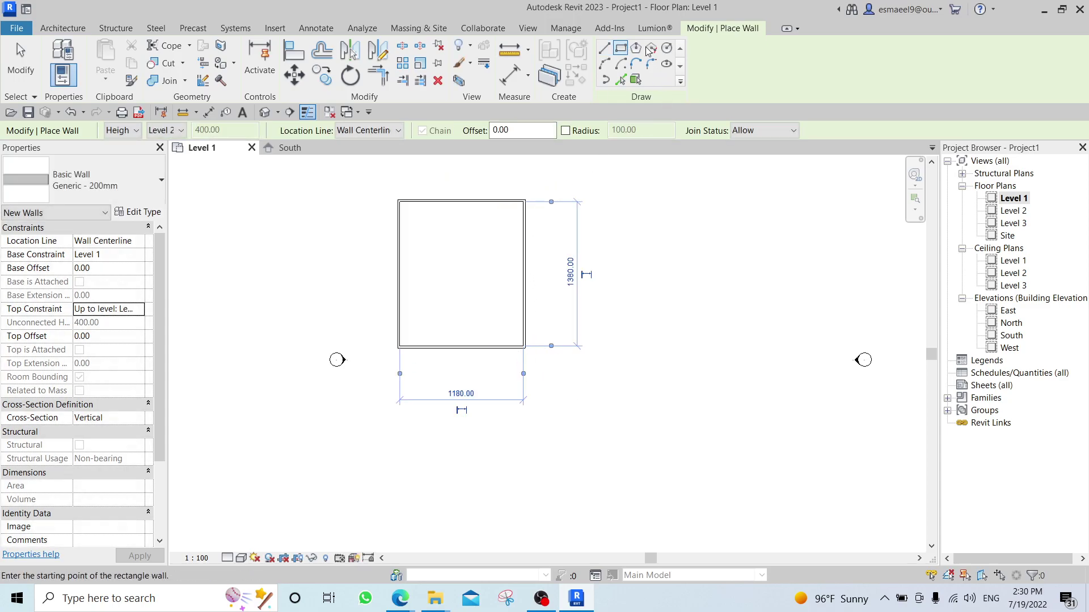
{"action": "left_click", "coordinate": [604, 48]}
{"action": "left_click", "coordinate": [524, 263]}
{"action": "left_click", "coordinate": [713, 264]}
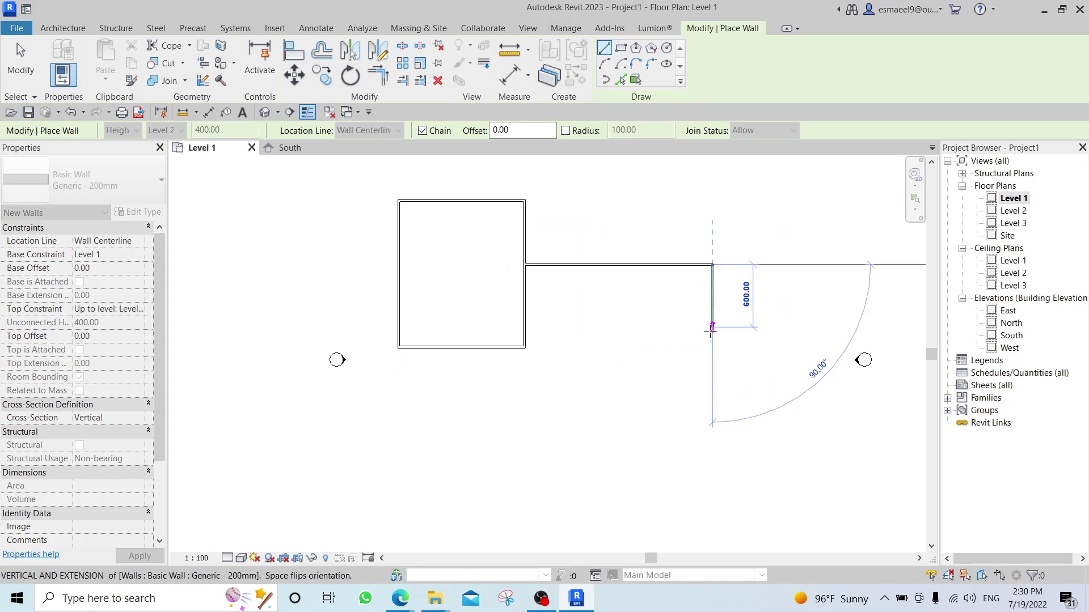
{"action": "left_click", "coordinate": [713, 337]}
{"action": "key", "text": "Escape"}
{"action": "key", "text": "Escape"}
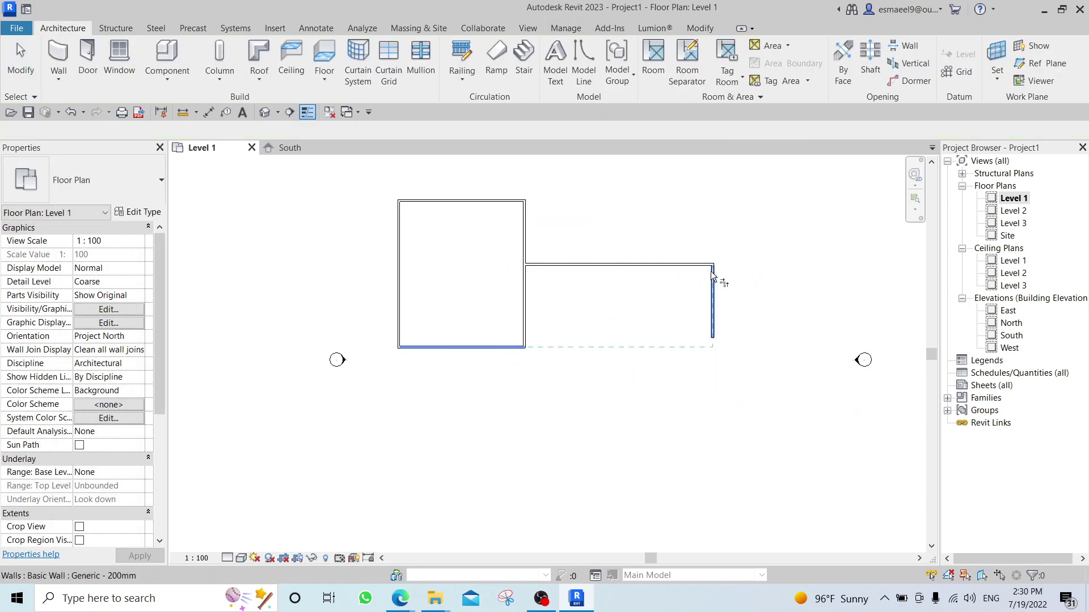
Step: Join two walls into a corner with Trim/Extend to Corner (TR), then window-select the walls
{"action": "middle_click_drag", "start_coordinate": [571, 304], "coordinate": [561, 326]}
{"action": "key", "text": "t"}
{"action": "key", "text": "r"}
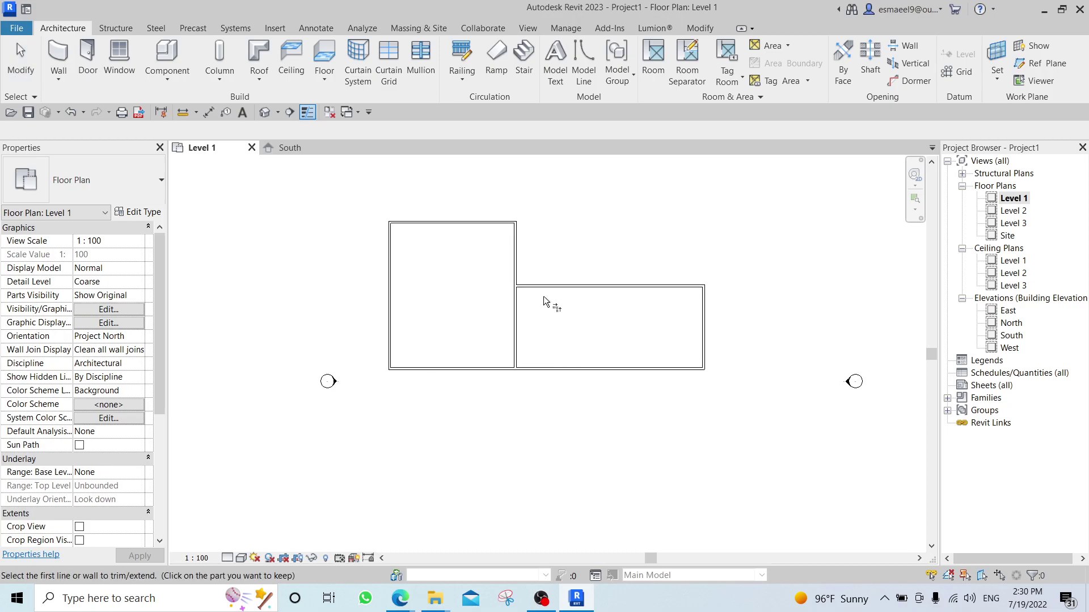
{"action": "left_click", "coordinate": [536, 288]}
{"action": "left_click", "coordinate": [516, 257]}
{"action": "scroll", "coordinate": [543, 332], "scroll_direction": "up", "scroll_amount": 2}
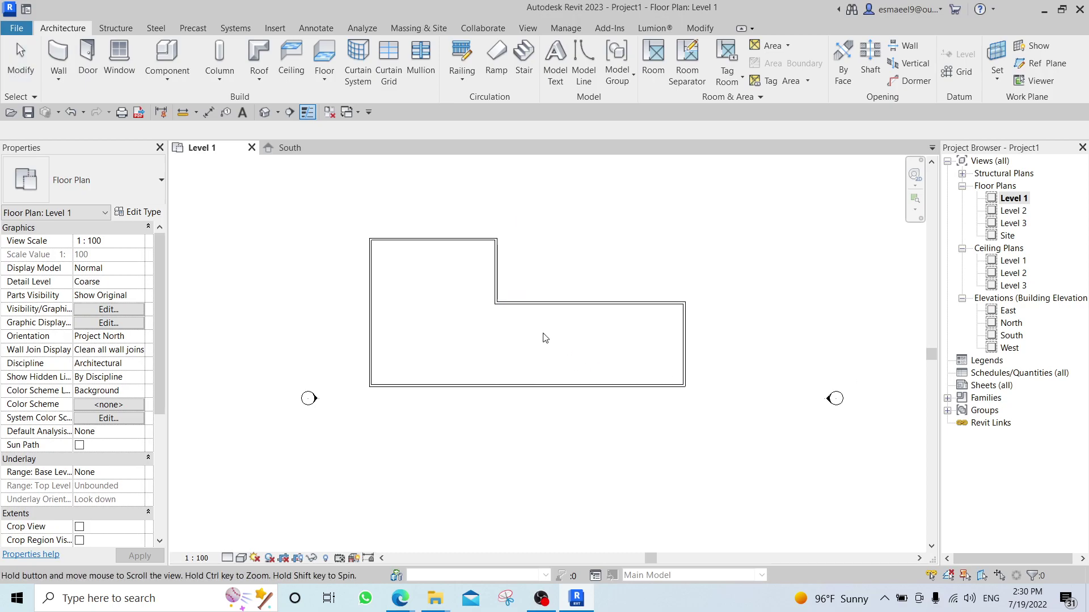
{"action": "key", "text": "Escape"}
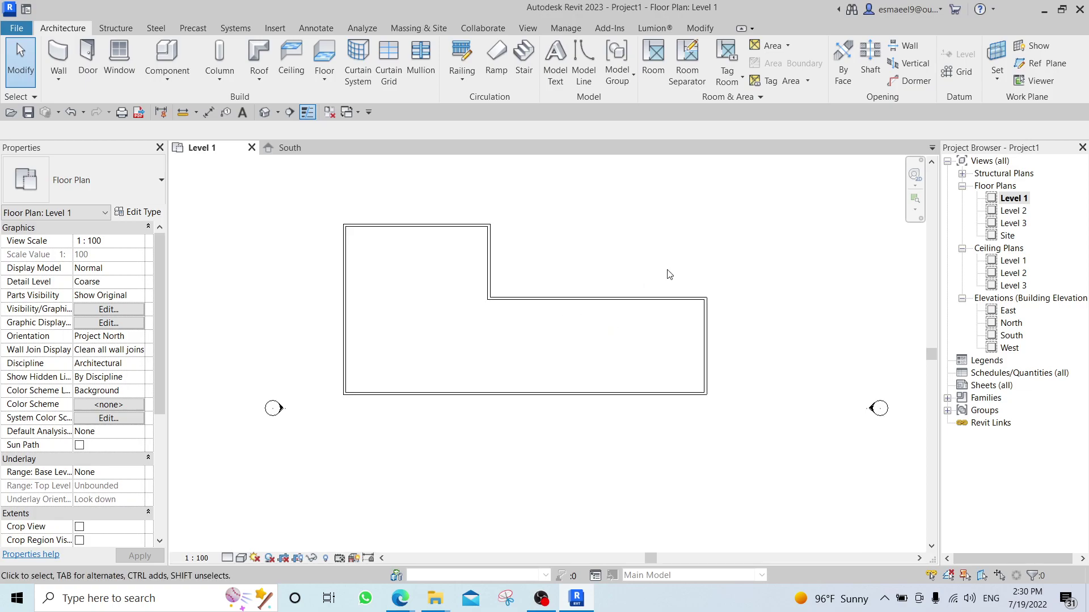
{"action": "left_click_drag", "start_coordinate": [730, 190], "coordinate": [364, 423]}
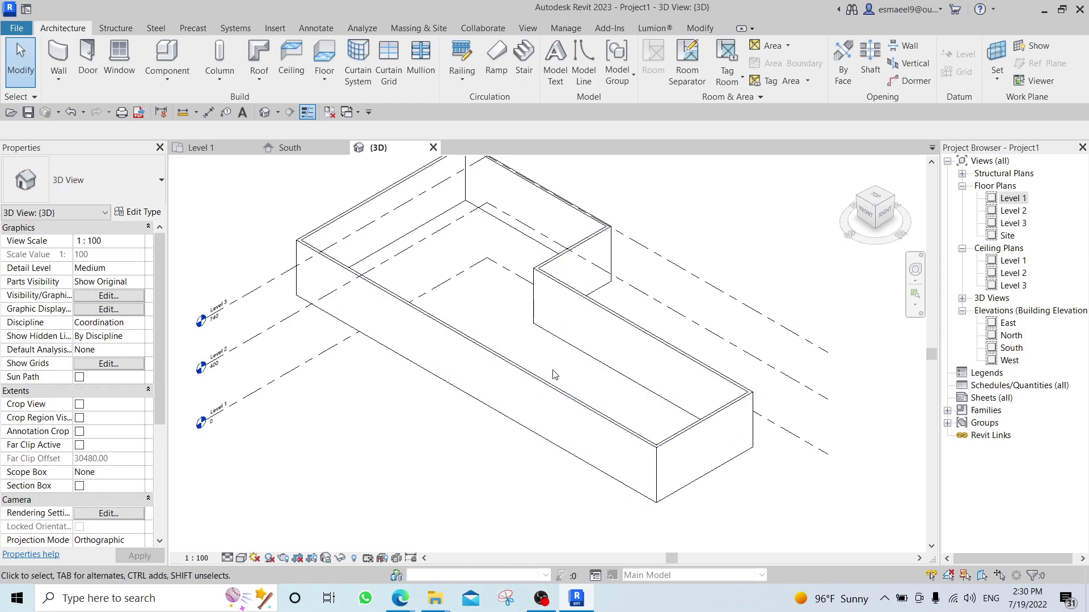
Step: Orbit the 3D view lower to inspect the L-shaped walls, then reopen the Level 1 plan
{"action": "middle_click_drag", "start_coordinate": [558, 374], "coordinate": [556, 342], "text": "shift"}
{"action": "double_click", "coordinate": [1009, 199]}
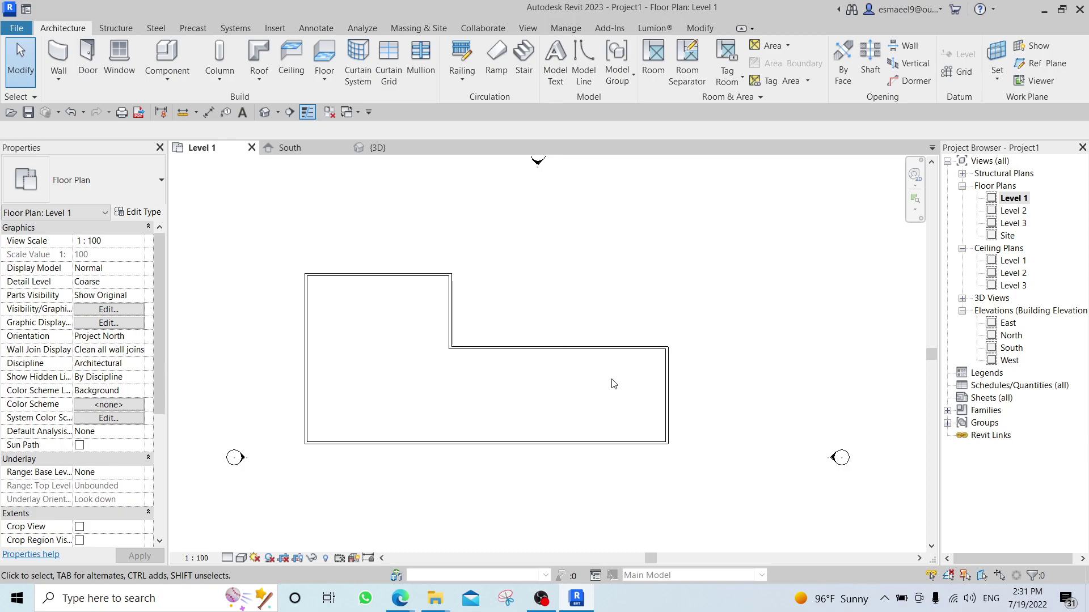
{"action": "key", "text": "k"}
{"action": "key", "text": "s"}
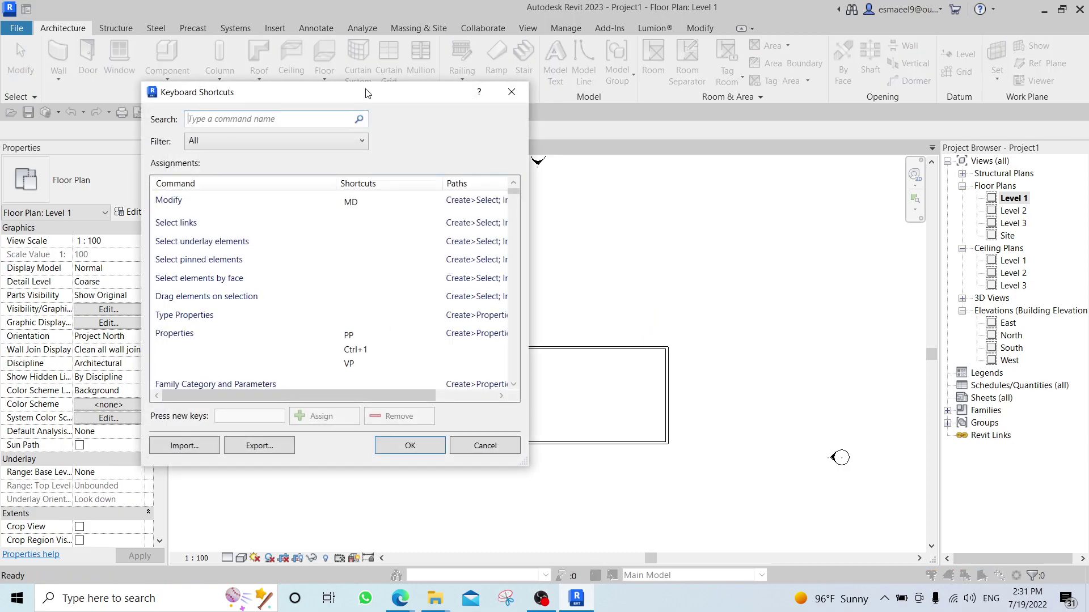
{"action": "left_click_drag", "start_coordinate": [365, 92], "coordinate": [645, 61]}
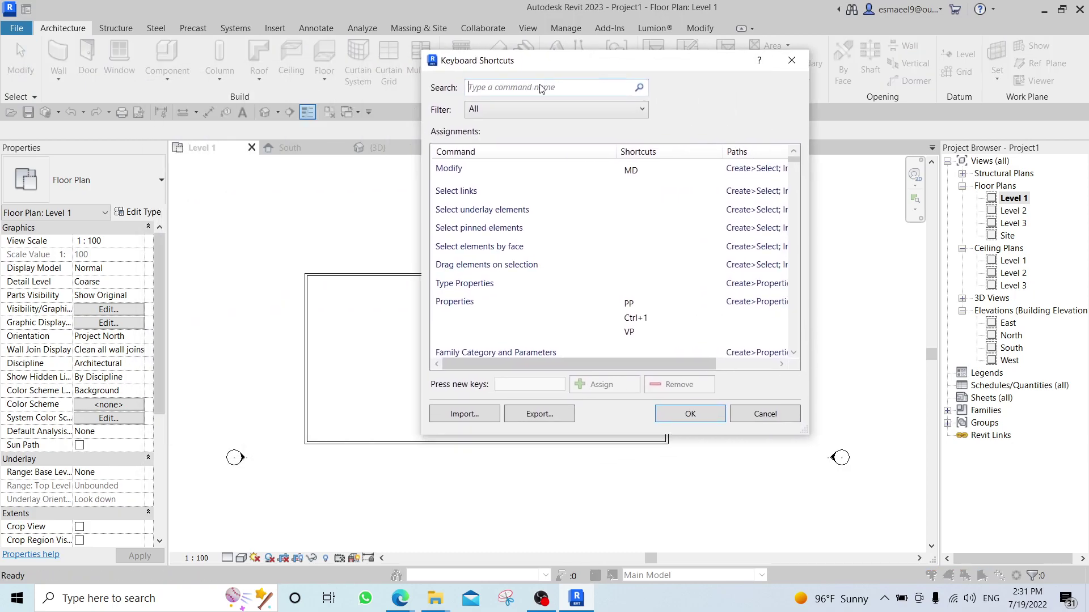
{"action": "type", "text": "3d"}
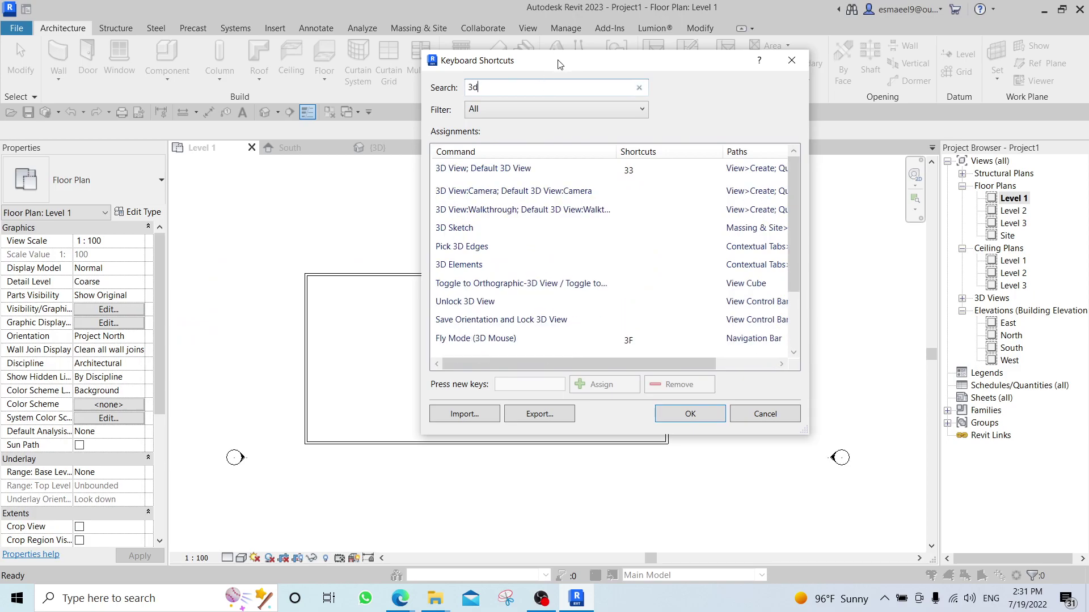
{"action": "left_click_drag", "start_coordinate": [540, 67], "coordinate": [628, 63]}
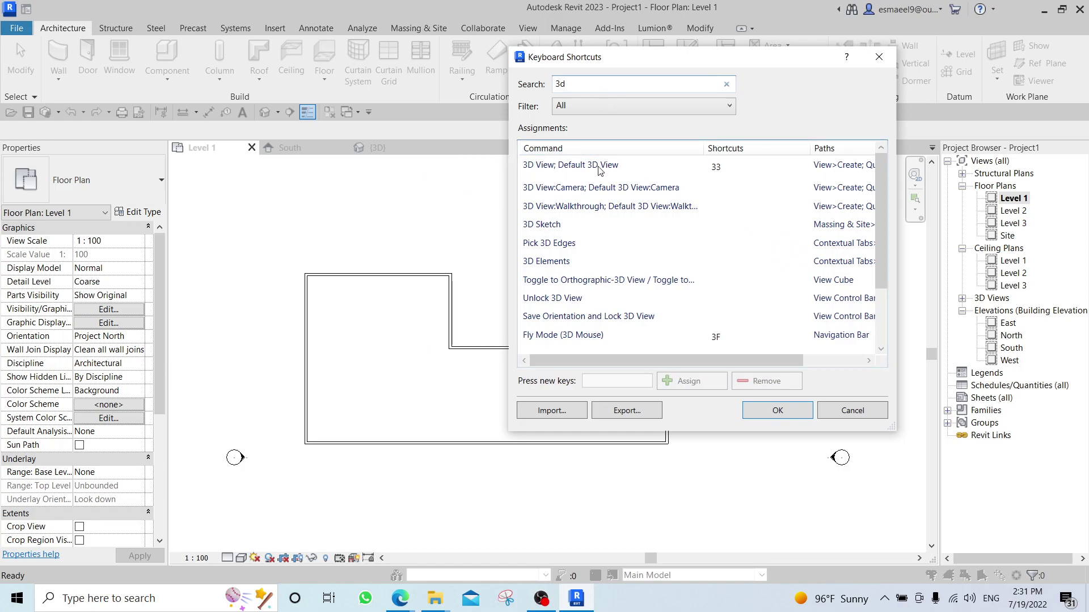
{"action": "left_click", "coordinate": [744, 175]}
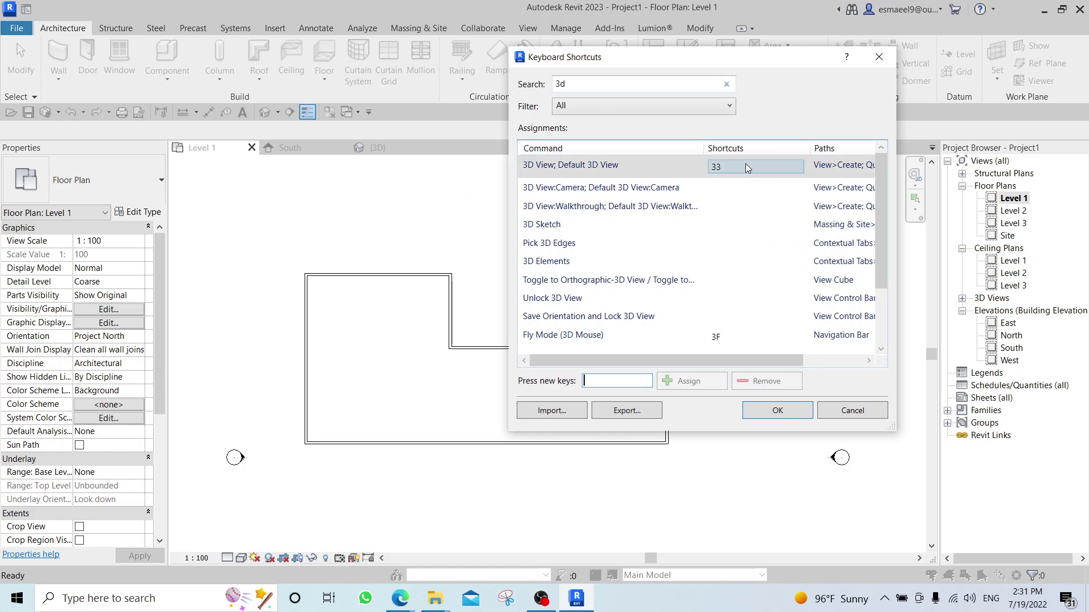
{"action": "left_click", "coordinate": [778, 410]}
{"action": "middle_click_drag", "start_coordinate": [492, 334], "coordinate": [527, 330]}
{"action": "key", "text": "3"}
{"action": "key", "text": "3"}
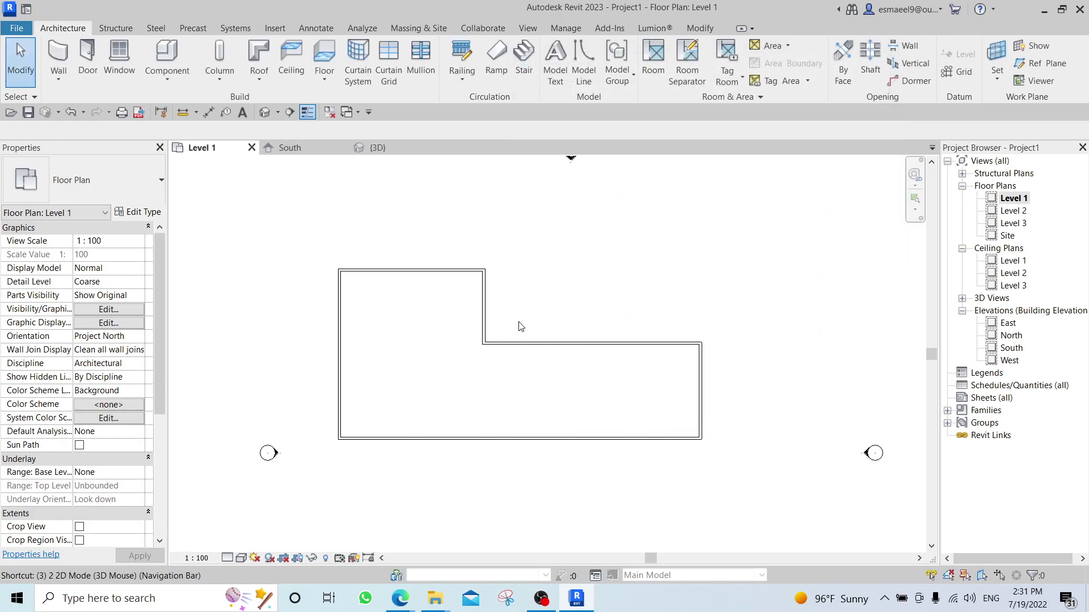
Step: Return to the Level 1 plan and try selecting the six connected walls
{"action": "middle_click_drag", "start_coordinate": [515, 388], "coordinate": [499, 397], "text": "shift"}
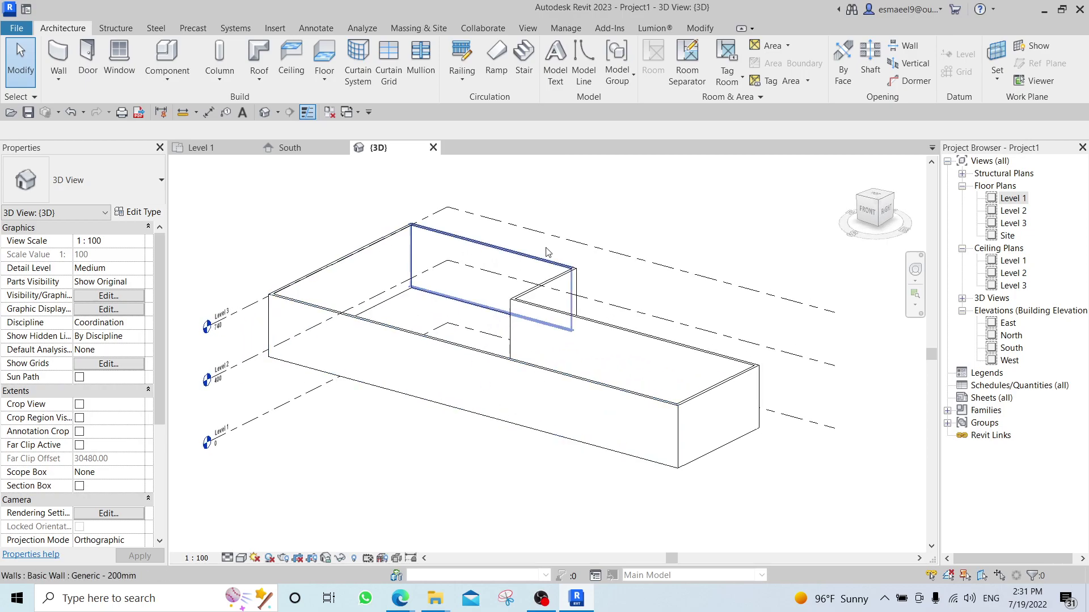
{"action": "double_click", "coordinate": [1009, 199]}
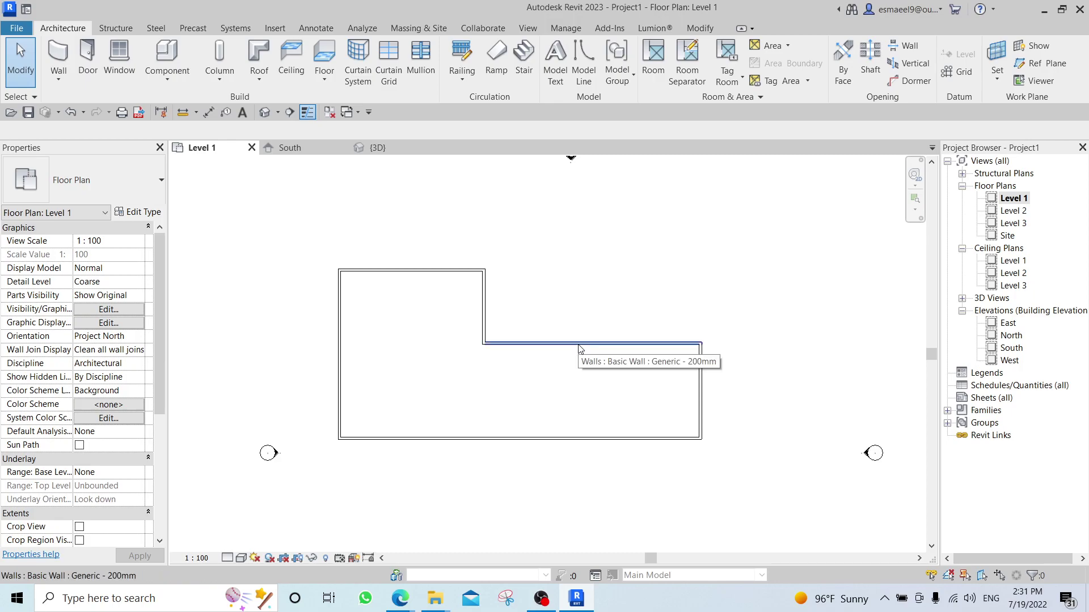
{"action": "key", "text": "Tab"}
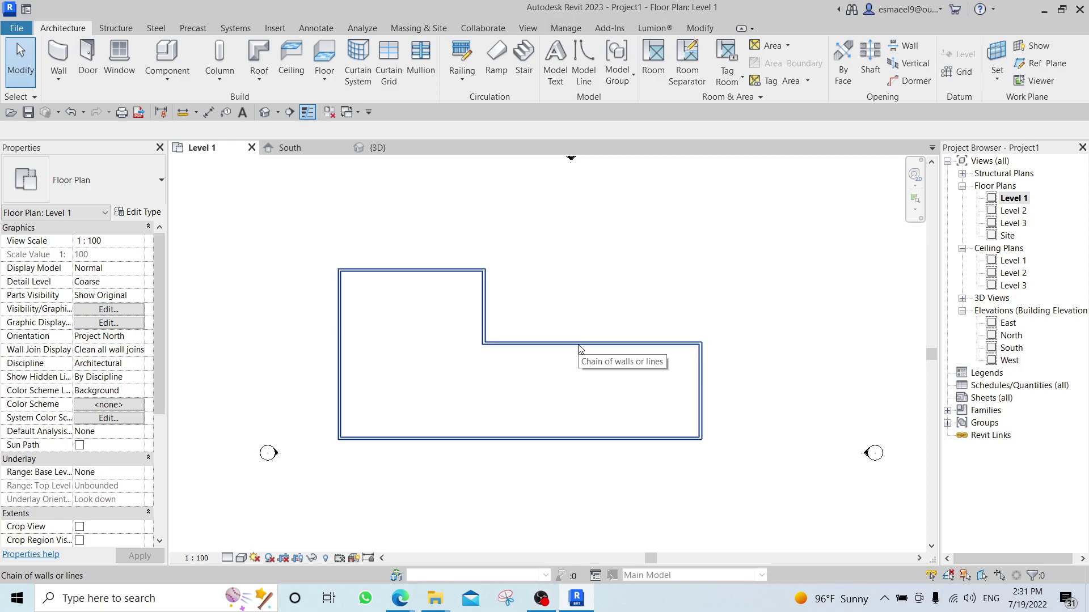
{"action": "left_click", "coordinate": [579, 346]}
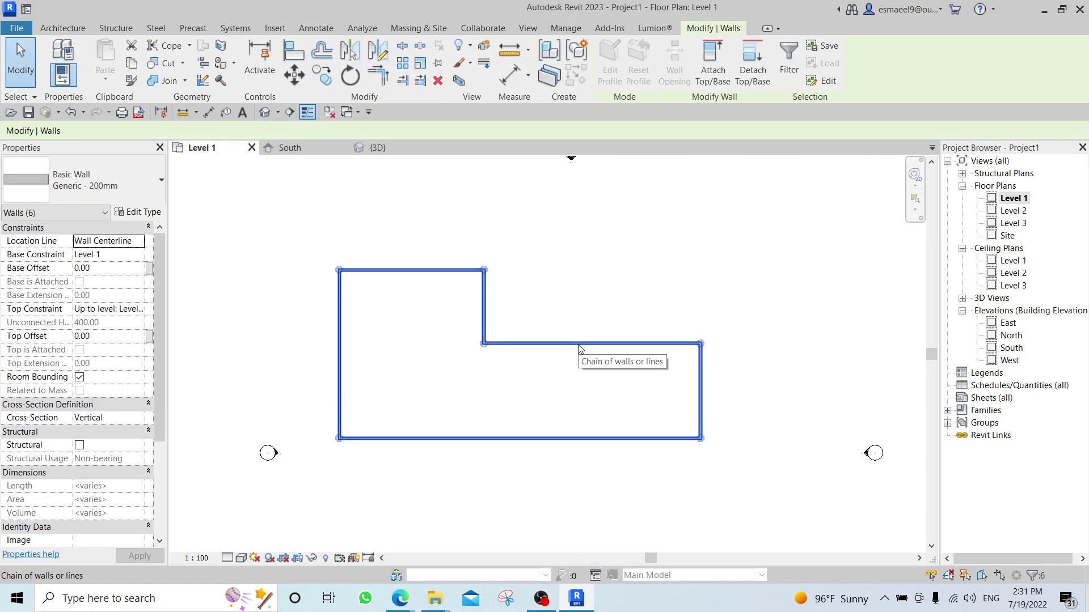
{"action": "left_click", "coordinate": [672, 286]}
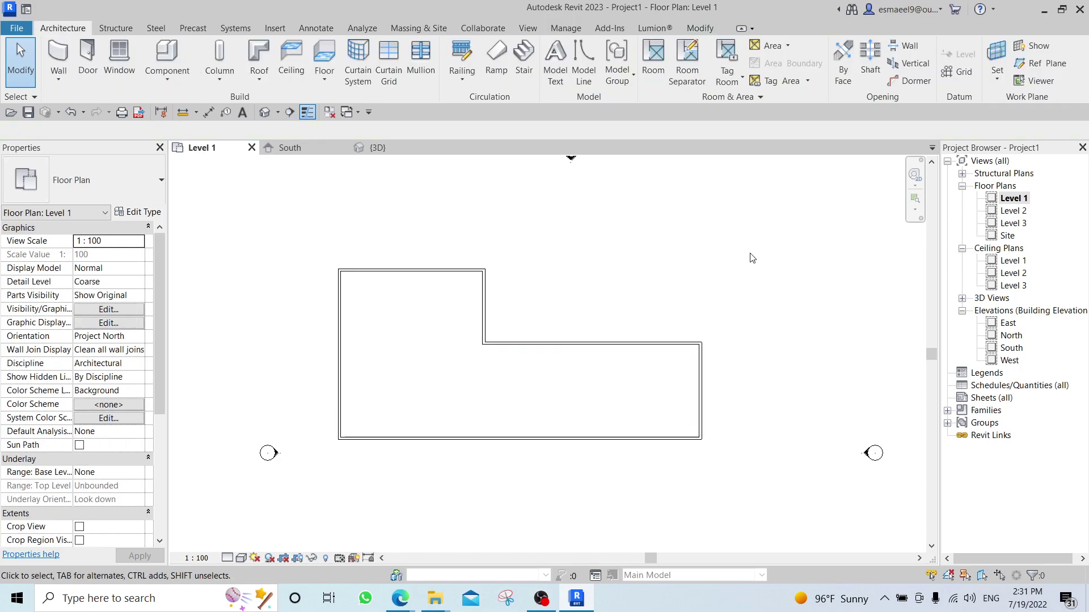
{"action": "left_click_drag", "start_coordinate": [773, 224], "coordinate": [329, 499]}
{"action": "left_click", "coordinate": [521, 359]}
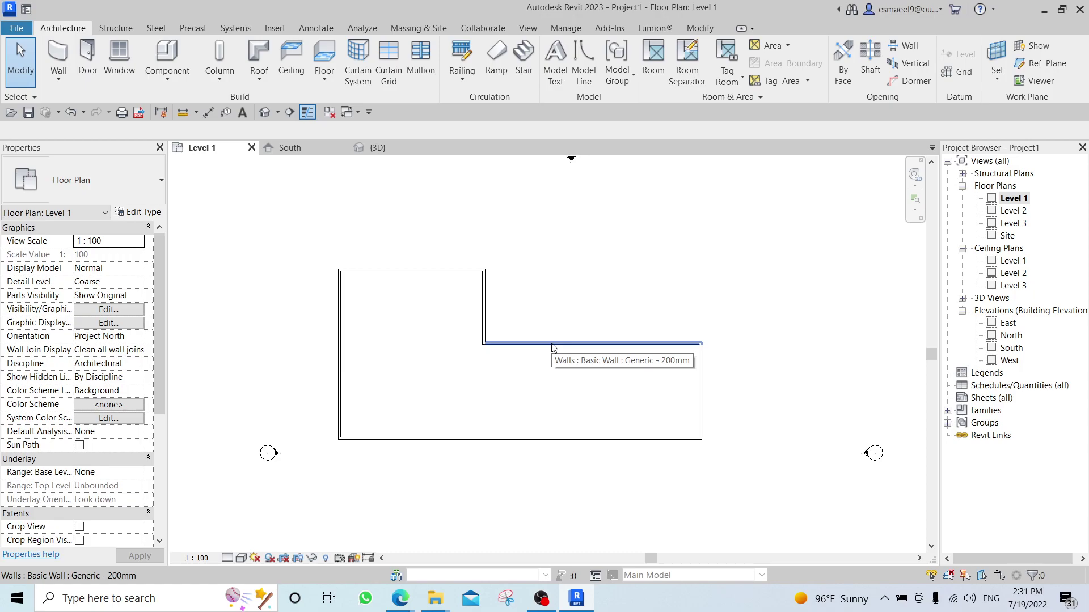
Step: Select the whole six-wall chain and drag the outline up and to the right
{"action": "key", "text": "Tab"}
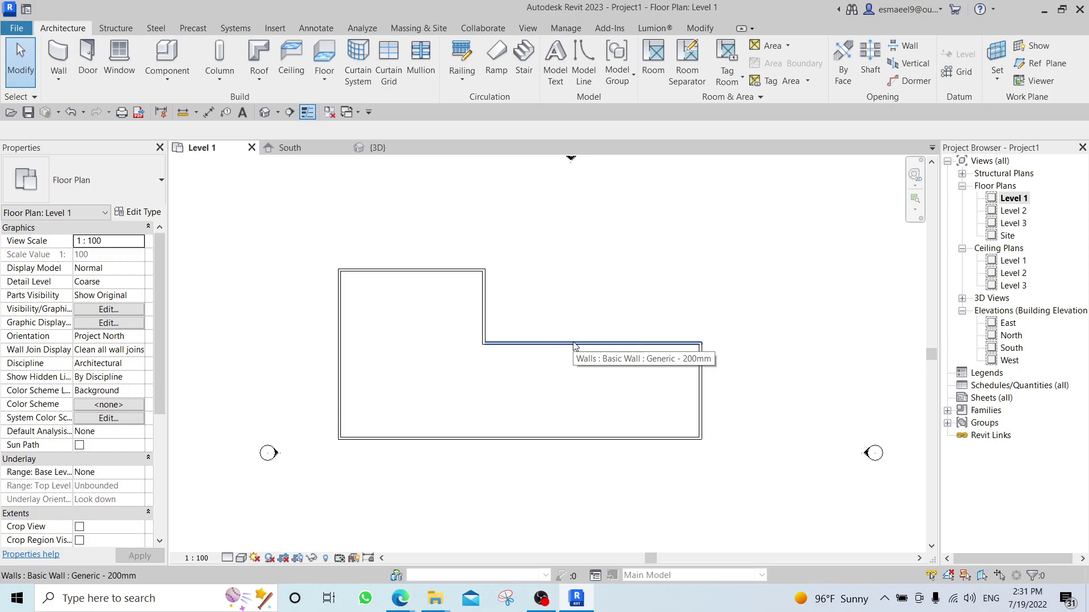
{"action": "key", "text": "Tab"}
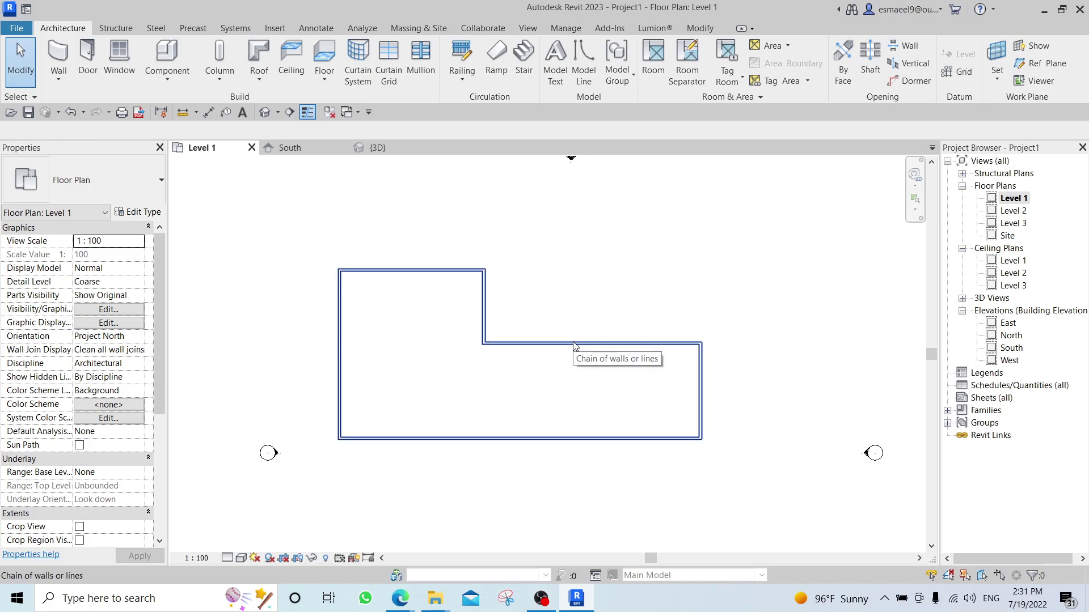
{"action": "left_click", "coordinate": [574, 346]}
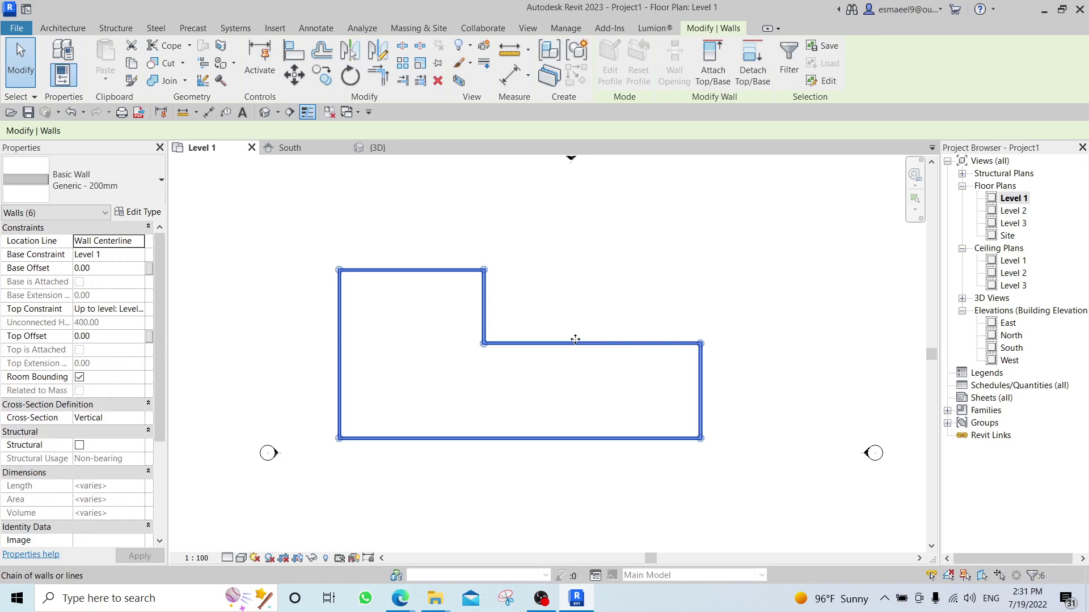
{"action": "left_click_drag", "start_coordinate": [562, 343], "coordinate": [673, 288]}
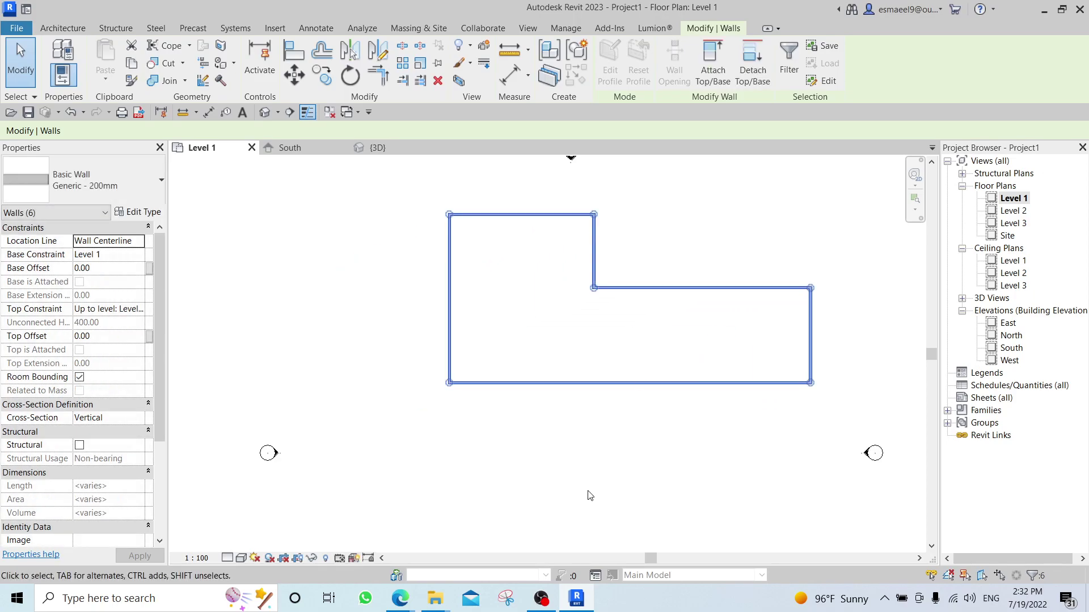
Step: Switch to the default 3D view with 3D and orbit to see the moved wall ring
{"action": "left_click_drag", "start_coordinate": [635, 310], "coordinate": [653, 300]}
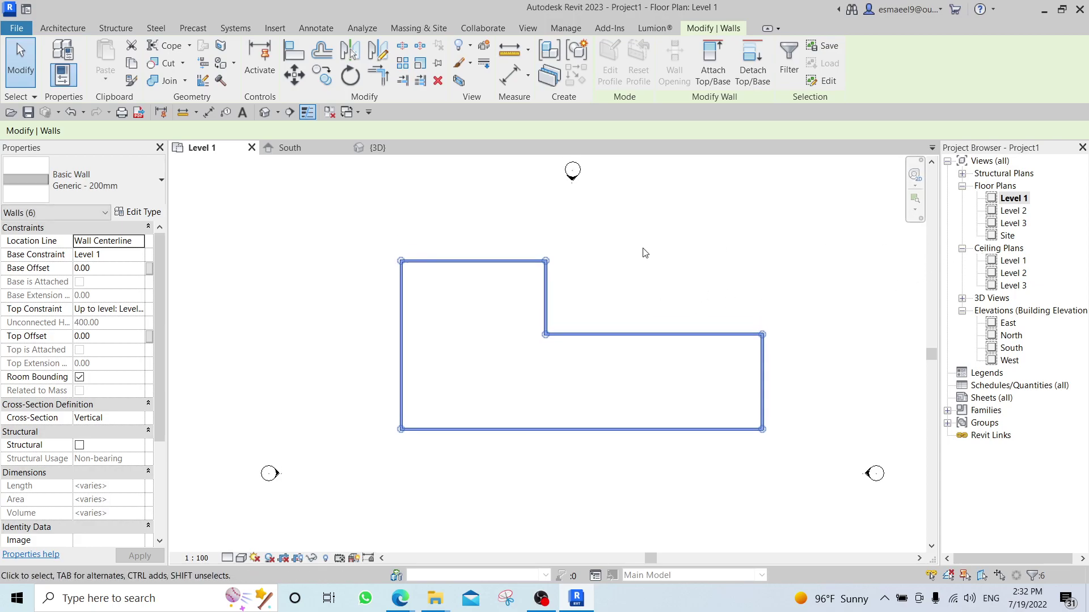
{"action": "key", "text": "3"}
{"action": "key", "text": "d"}
{"action": "middle_click_drag", "start_coordinate": [573, 316], "coordinate": [544, 401], "text": "shift"}
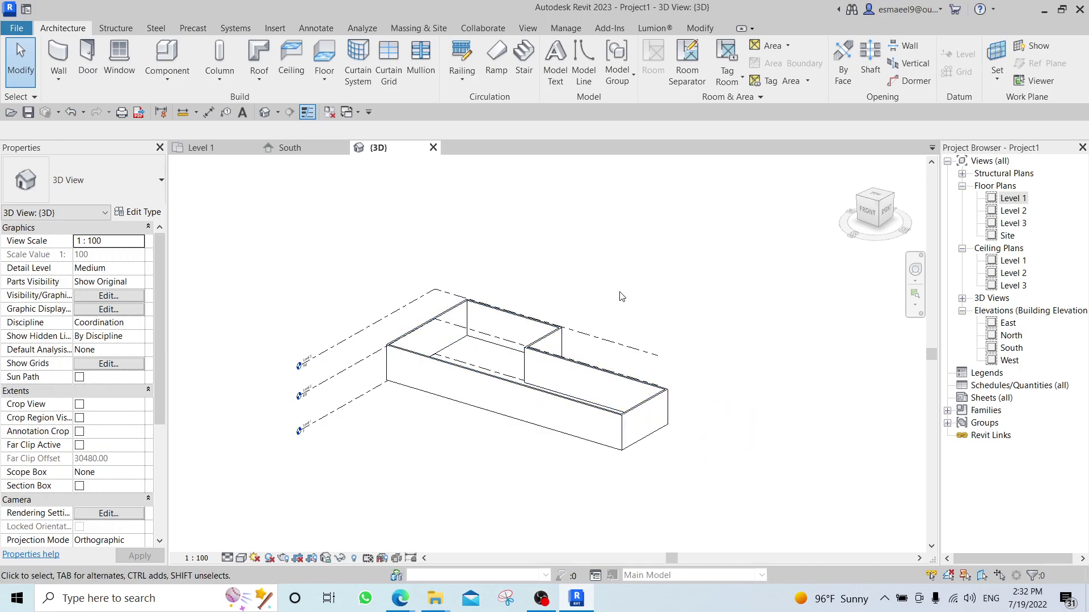
Step: Select the six-wall chain and shift it down and to the left
{"action": "scroll", "coordinate": [485, 361], "scroll_direction": "up", "scroll_amount": 3}
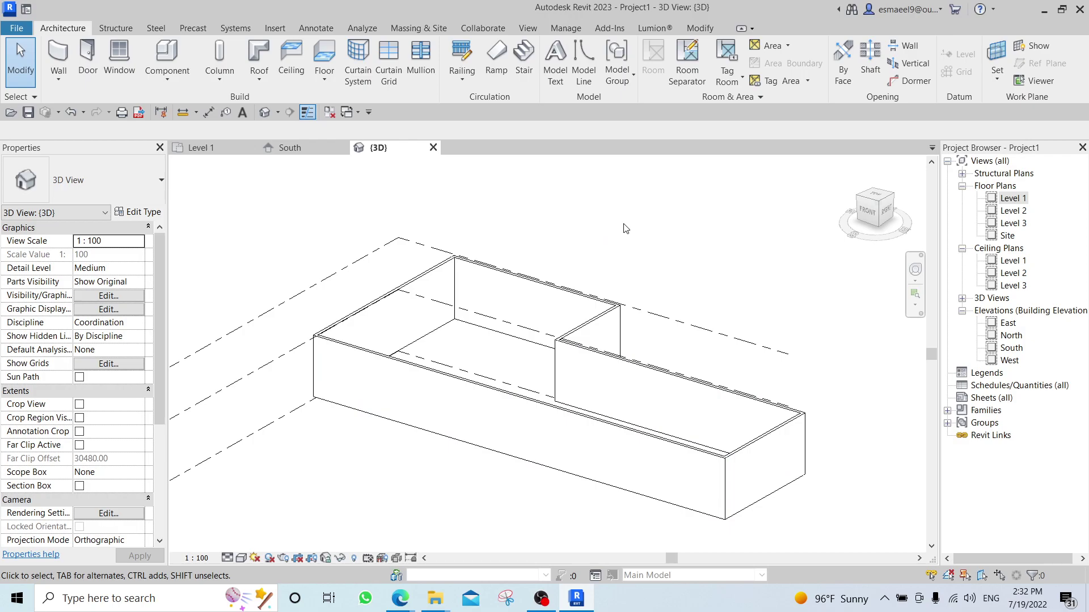
{"action": "key", "text": "Tab"}
{"action": "left_click", "coordinate": [533, 435]}
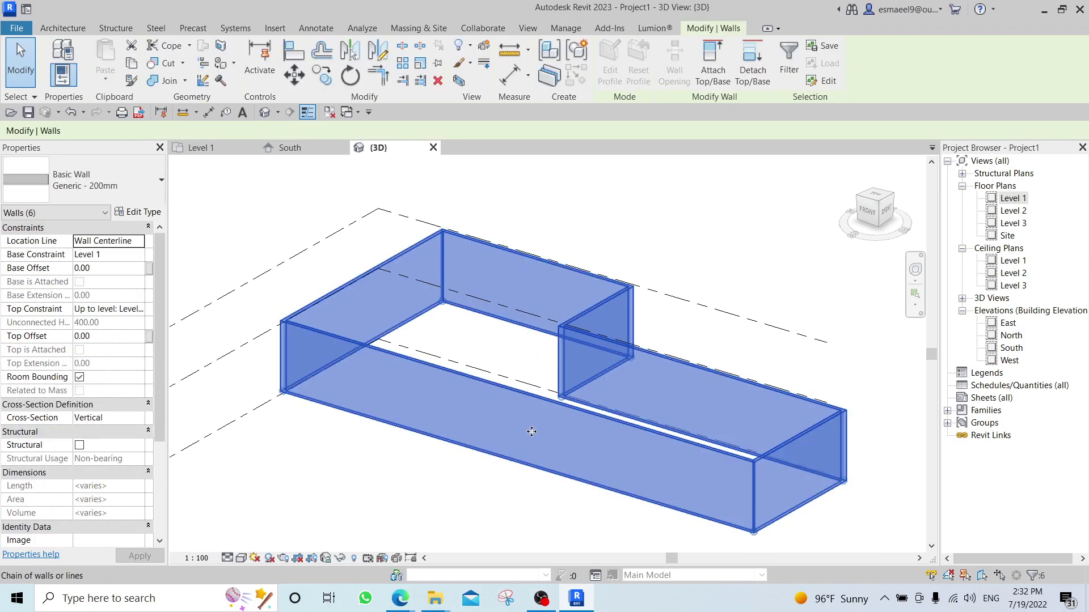
{"action": "scroll", "coordinate": [519, 443], "scroll_direction": "down", "scroll_amount": 3}
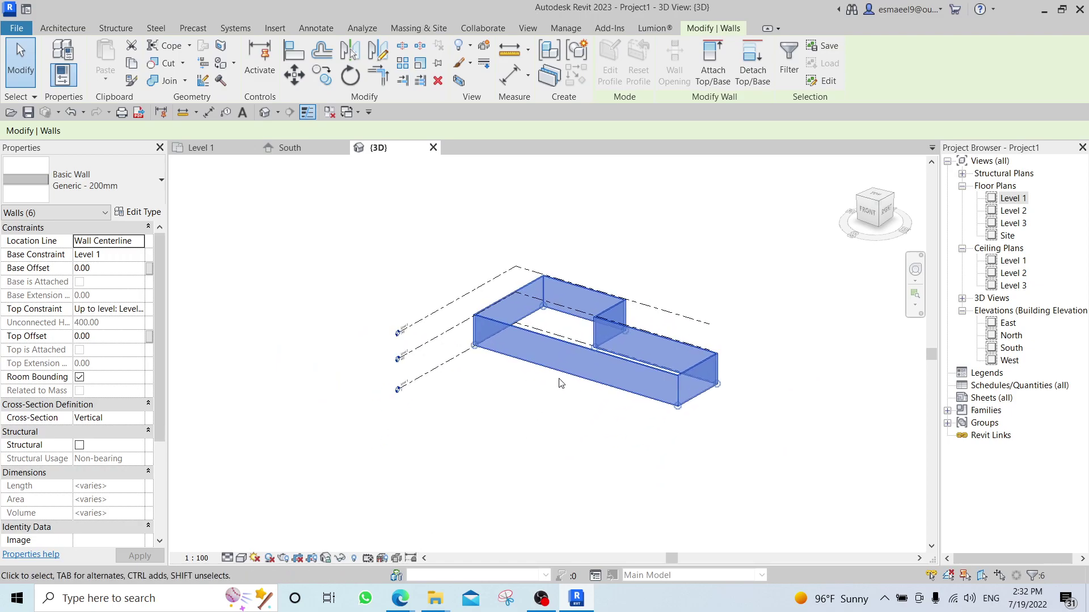
{"action": "left_click_drag", "start_coordinate": [576, 379], "coordinate": [625, 434]}
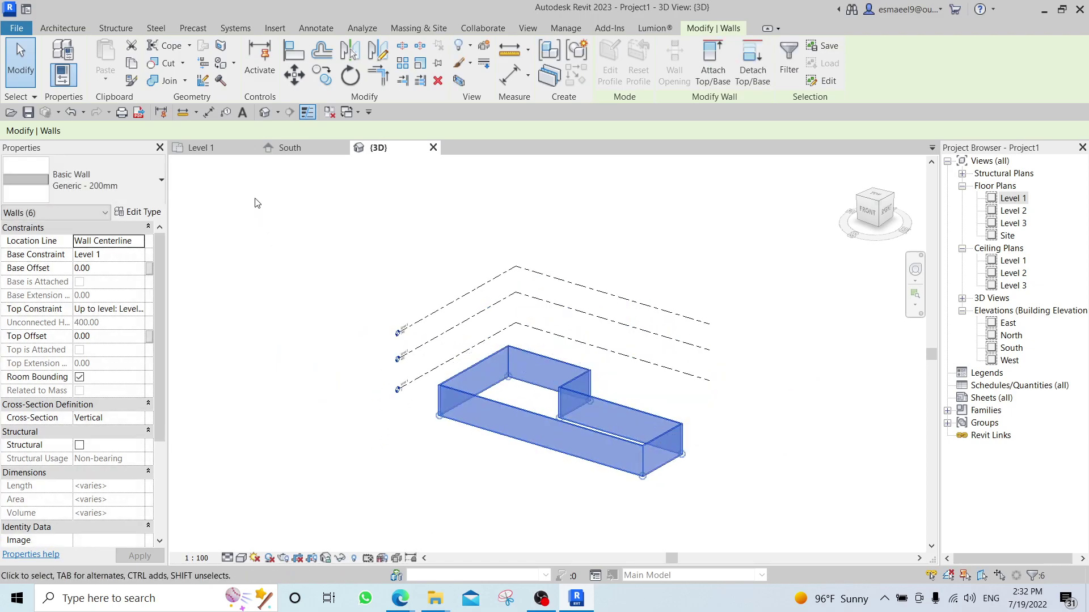
{"action": "key", "text": "Escape"}
Step: Copy the six walls and paste them aligned to Level 2
{"action": "key", "text": "Tab"}
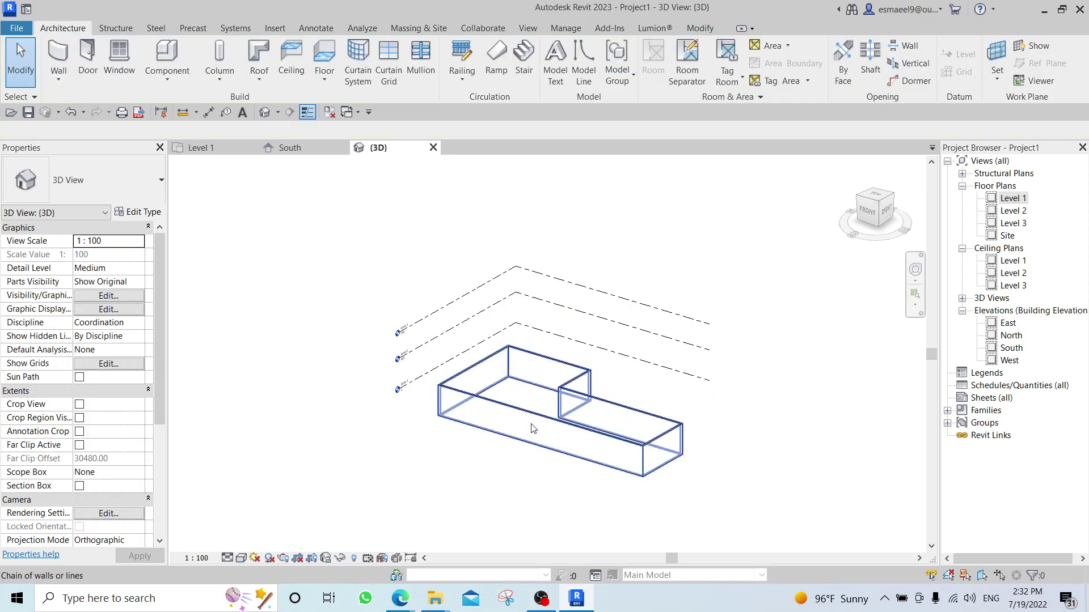
{"action": "left_click", "coordinate": [533, 429]}
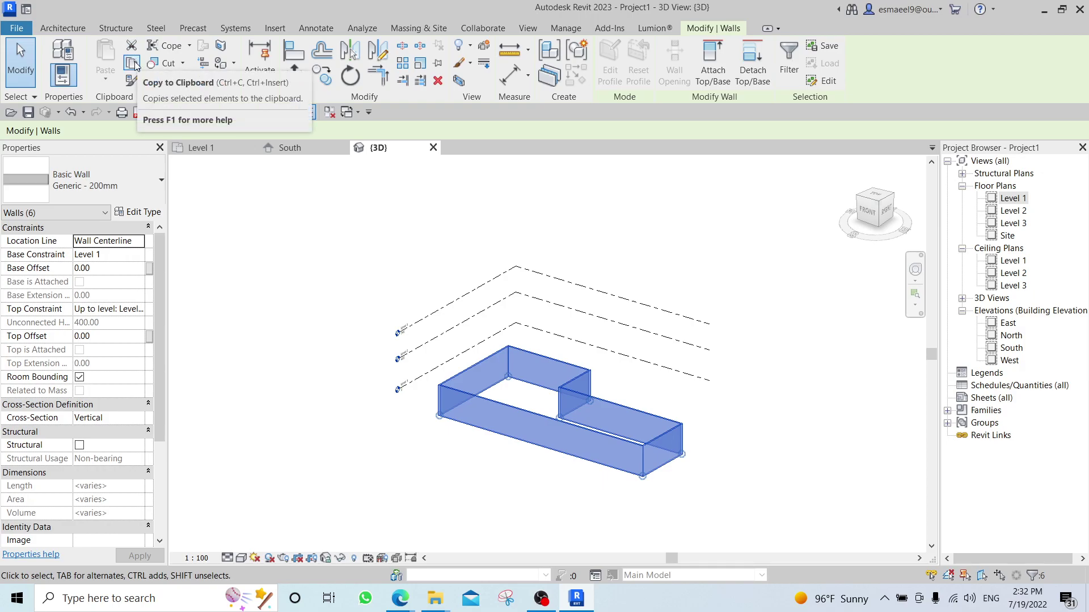
{"action": "left_click", "coordinate": [136, 66]}
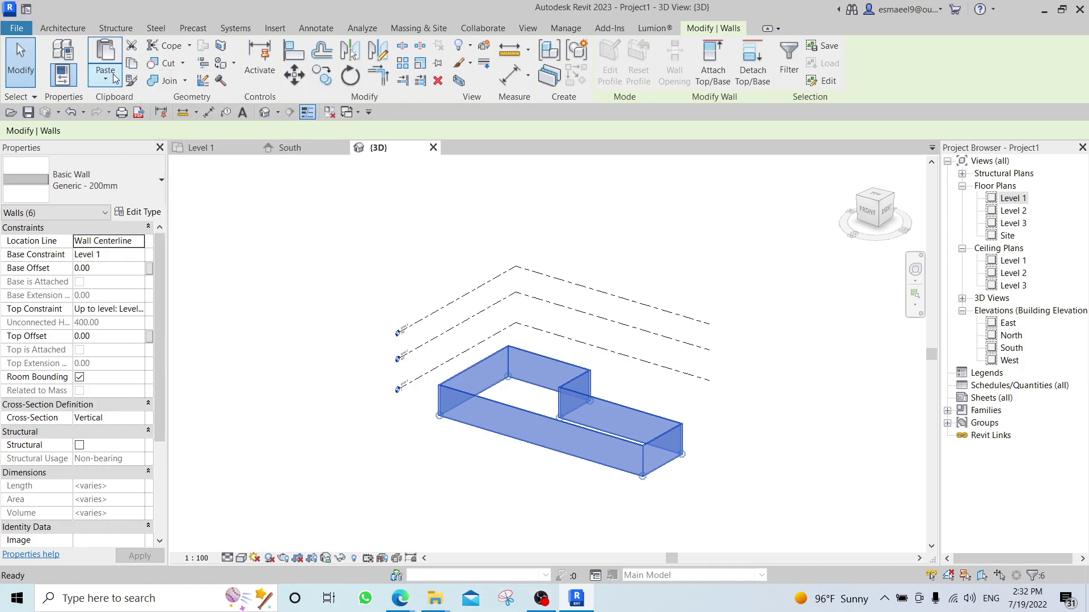
{"action": "left_click", "coordinate": [106, 75]}
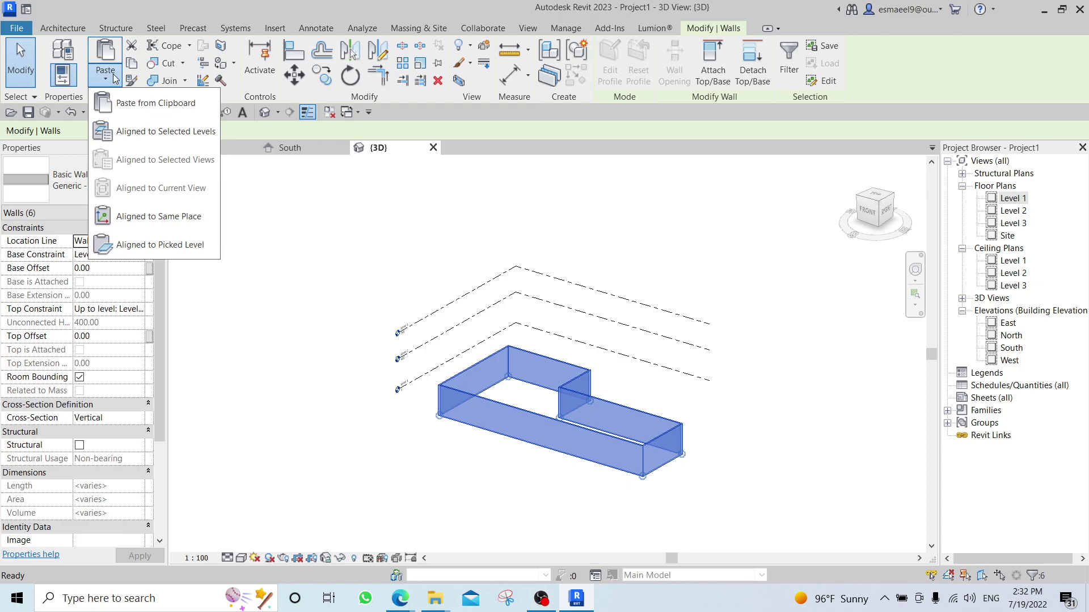
{"action": "left_click", "coordinate": [172, 130]}
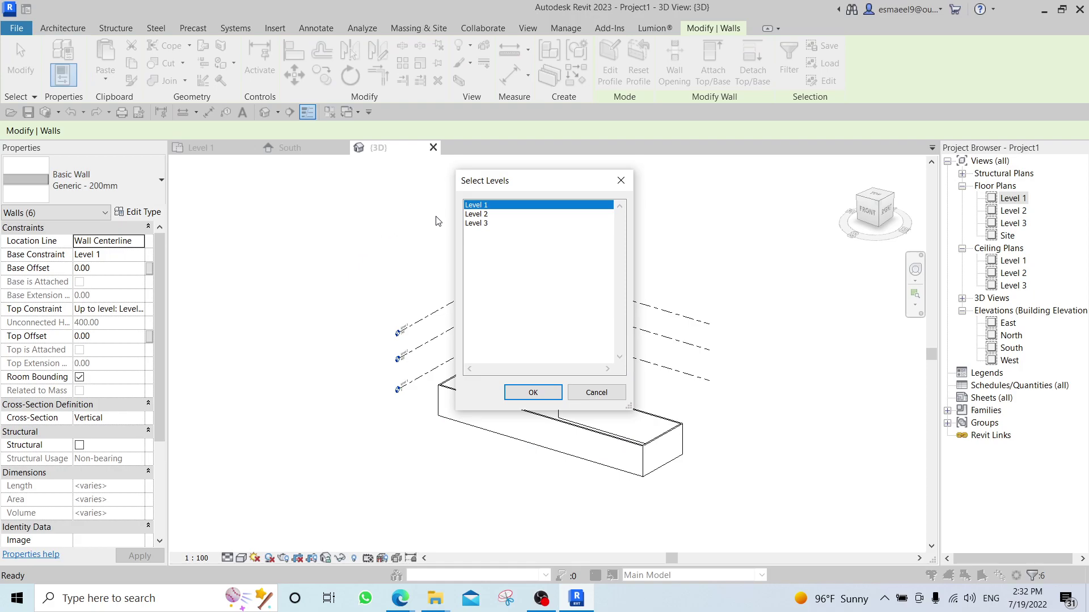
{"action": "left_click", "coordinate": [483, 216]}
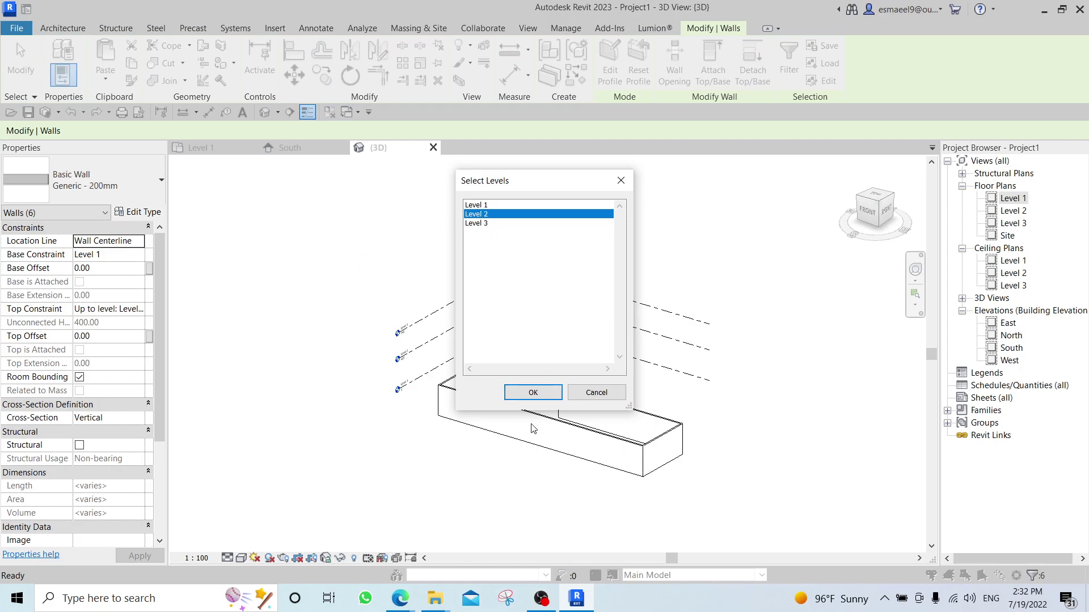
{"action": "left_click", "coordinate": [533, 392]}
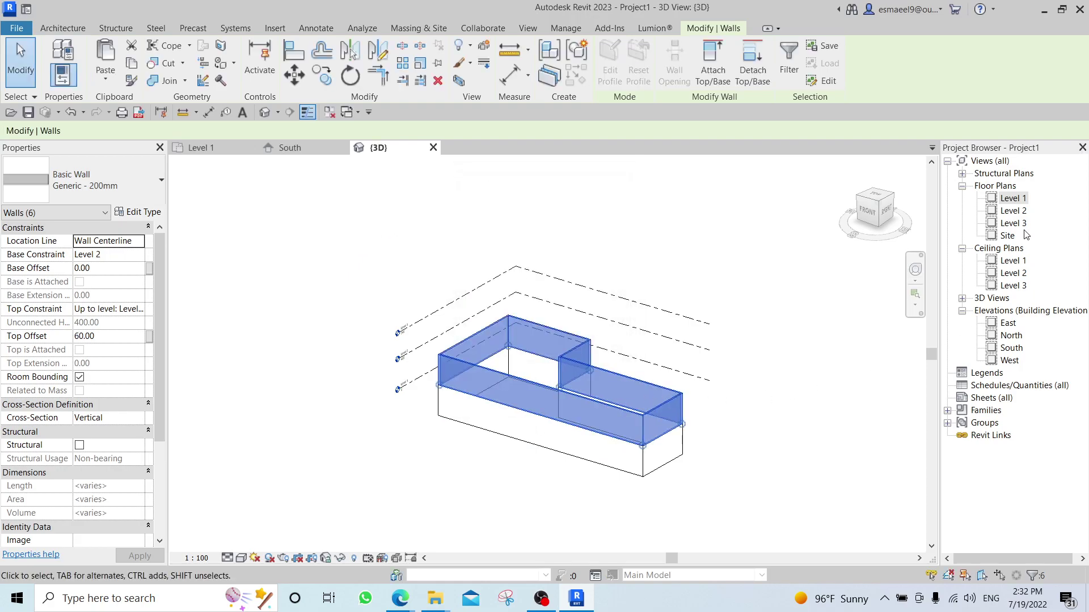
Step: On the Level 2 plan, push the notch wall north and delete the reversed wall
{"action": "double_click", "coordinate": [1013, 211]}
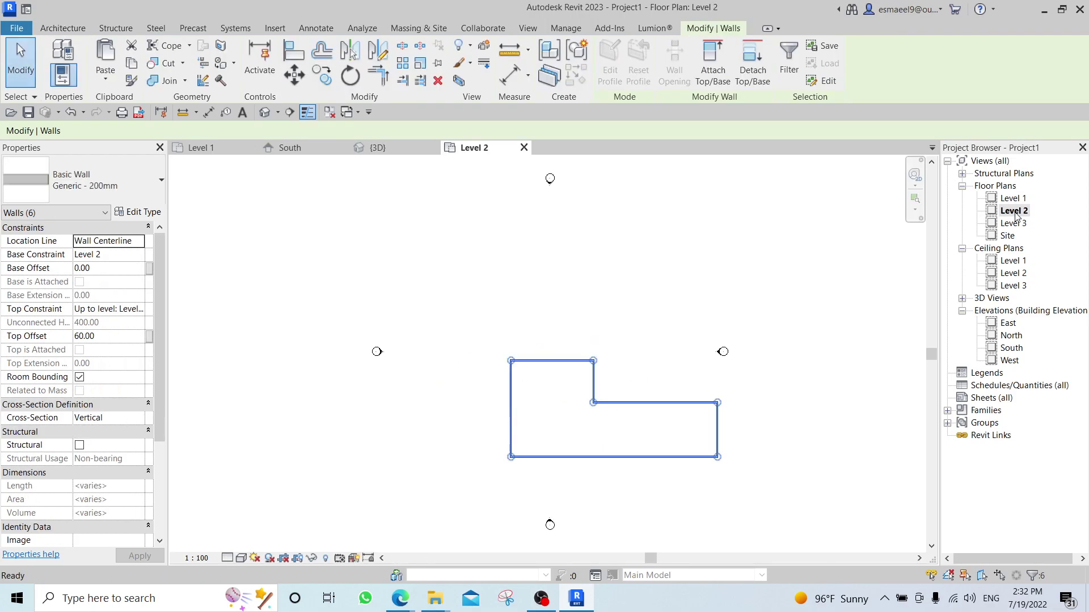
{"action": "left_click", "coordinate": [651, 369]}
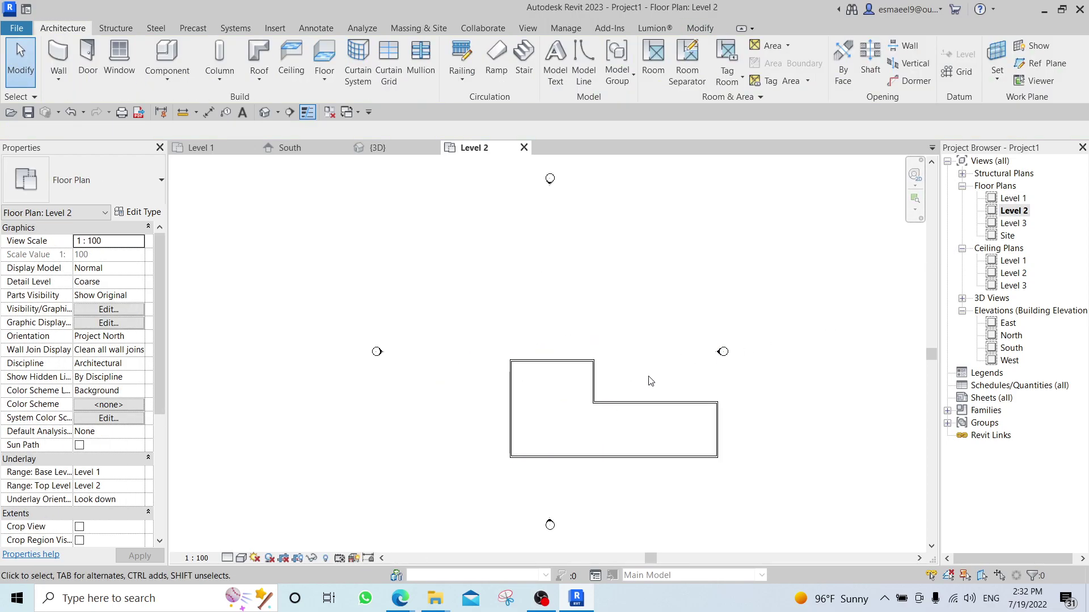
{"action": "scroll", "coordinate": [650, 377], "scroll_direction": "up", "scroll_amount": 1}
{"action": "left_click", "coordinate": [635, 407]}
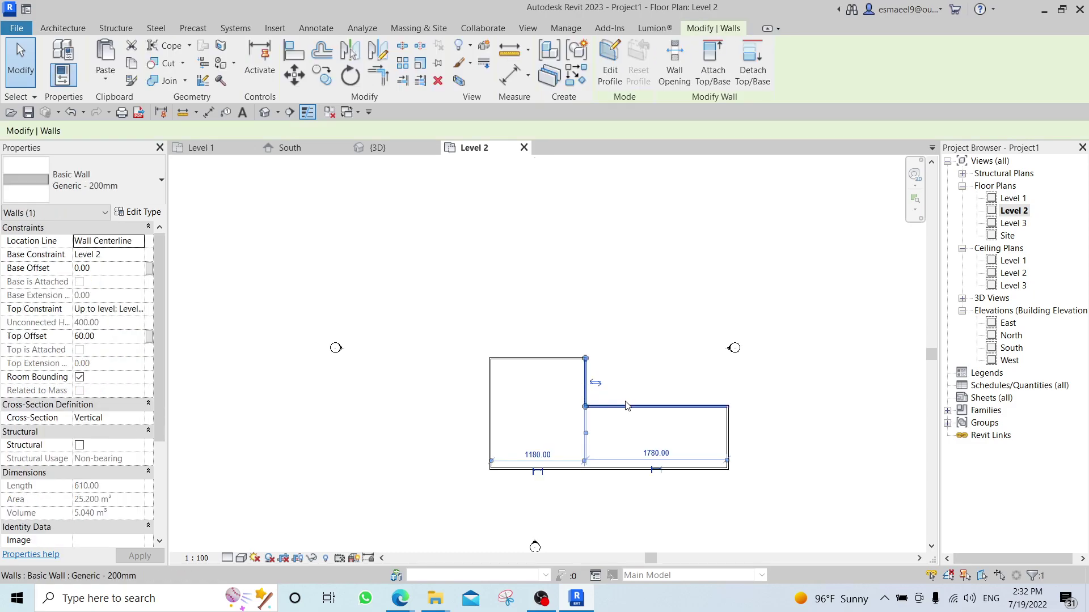
{"action": "left_click_drag", "start_coordinate": [641, 407], "coordinate": [645, 321]}
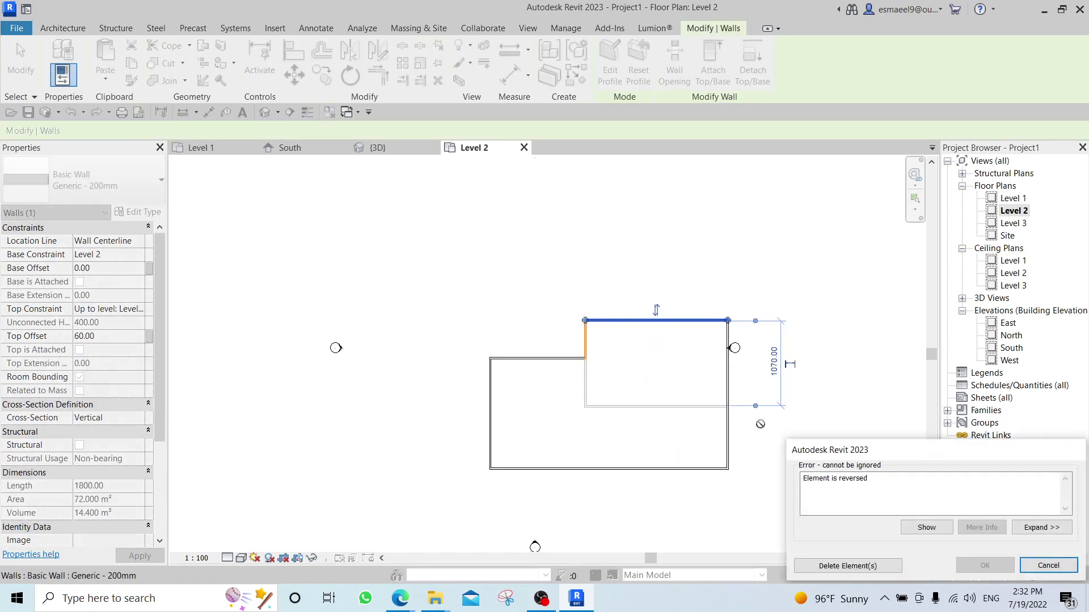
{"action": "left_click", "coordinate": [856, 567]}
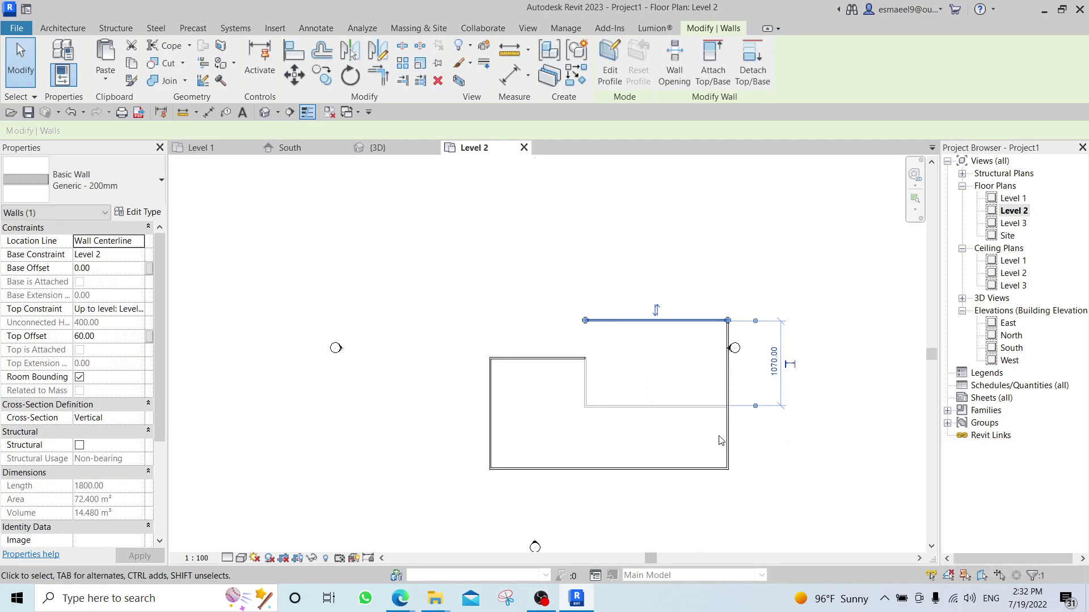
{"action": "scroll", "coordinate": [606, 338], "scroll_direction": "up", "scroll_amount": 1}
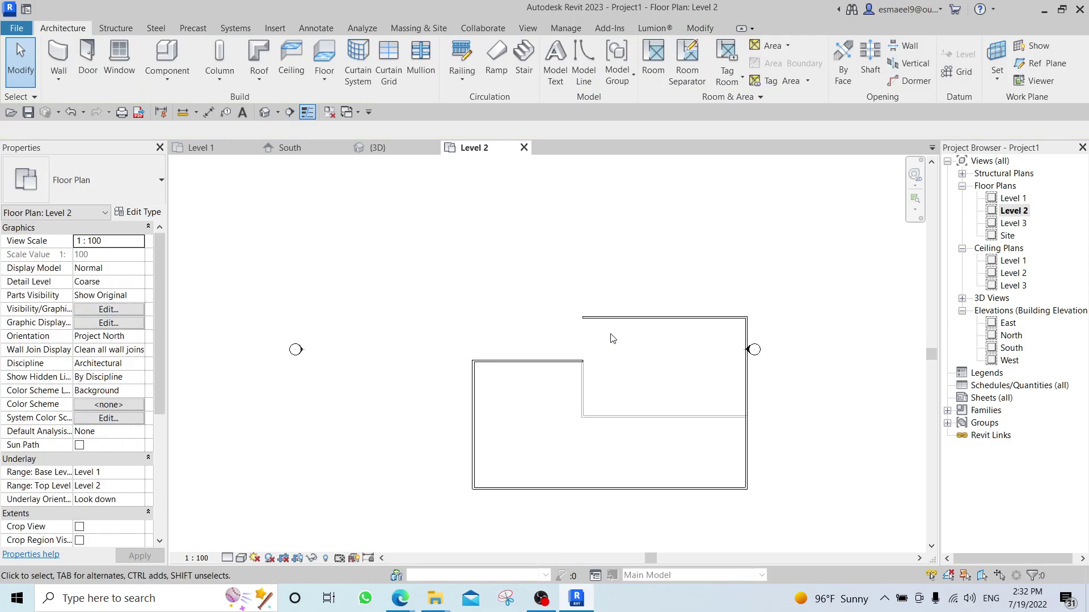
Step: Start the Wall tool with WA and pan toward the top wall, then cancel
{"action": "key", "text": "w"}
{"action": "key", "text": "a"}
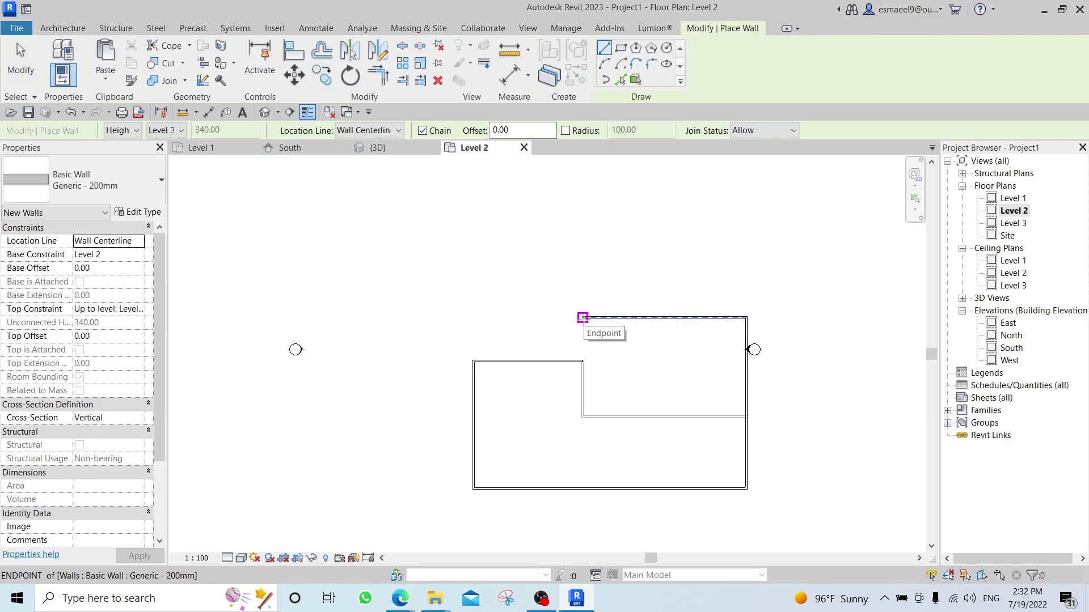
{"action": "scroll", "coordinate": [589, 326], "scroll_direction": "up", "scroll_amount": 1}
{"action": "middle_click_drag", "start_coordinate": [590, 326], "coordinate": [531, 364]}
{"action": "scroll", "coordinate": [532, 364], "scroll_direction": "up", "scroll_amount": 1}
{"action": "key", "text": "Escape"}
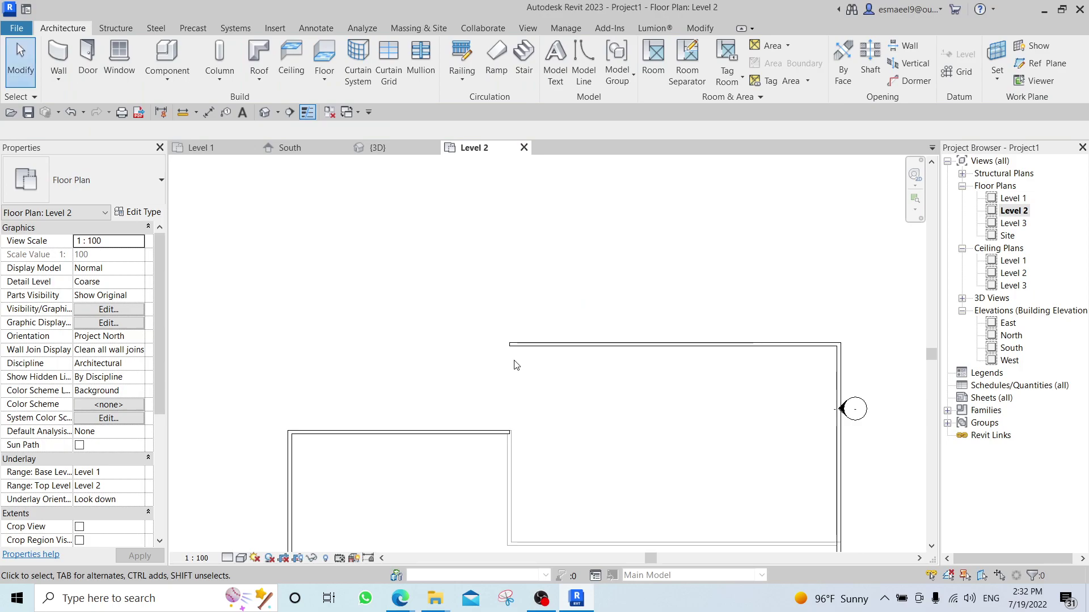
{"action": "key", "text": "w"}
{"action": "key", "text": "a"}
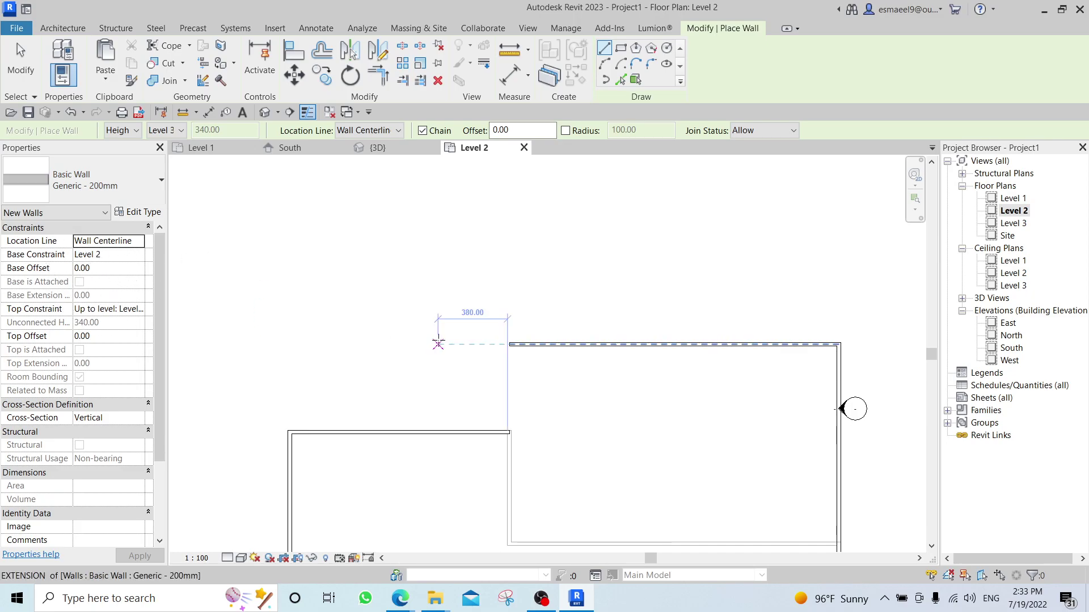
{"action": "key", "text": "Escape"}
Step: Select the top wall to check its position
{"action": "scroll", "coordinate": [571, 358], "scroll_direction": "up", "scroll_amount": 1}
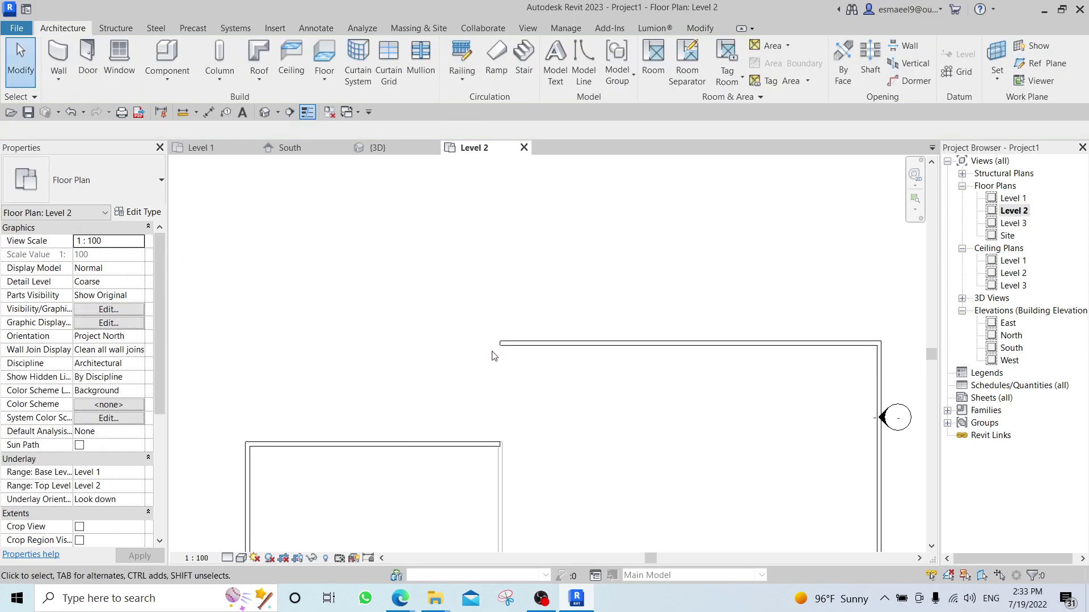
{"action": "left_click", "coordinate": [539, 344]}
{"action": "left_click", "coordinate": [571, 360]}
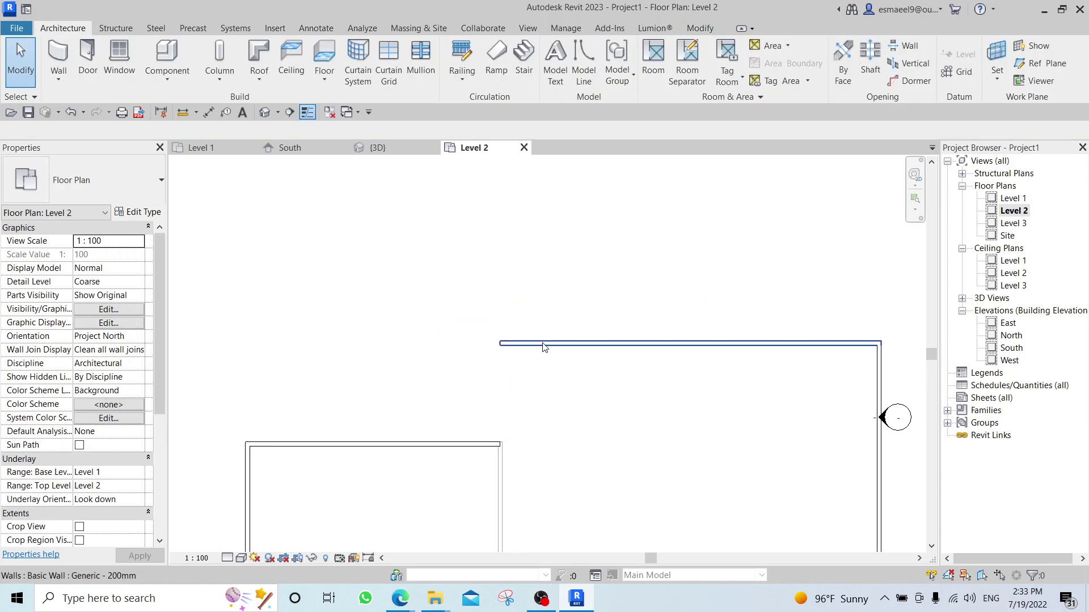
{"action": "left_click", "coordinate": [546, 345]}
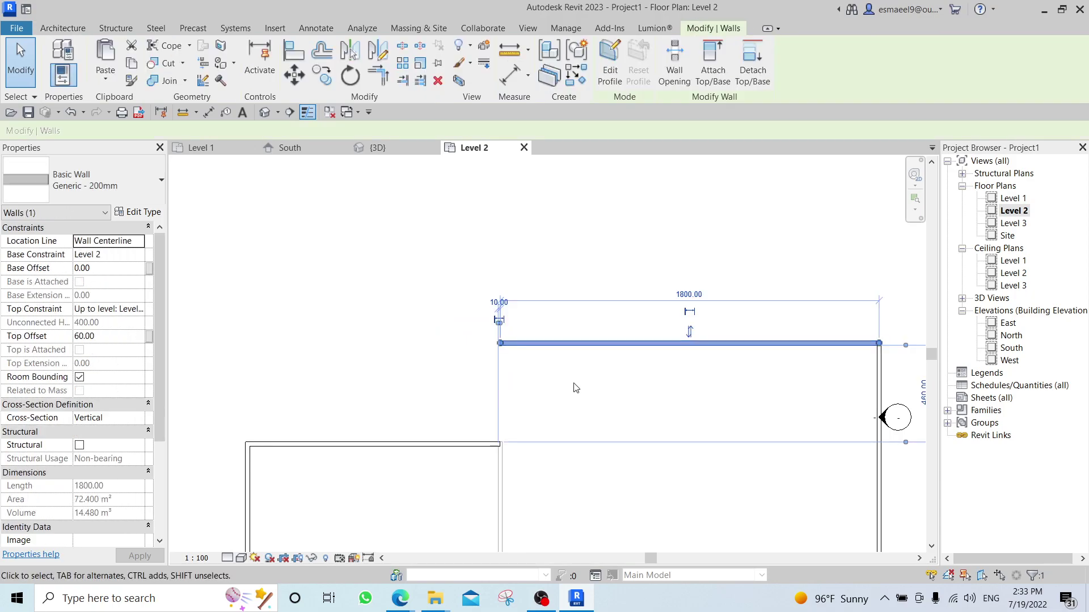
Step: Draw a connecting wall from the lower wall's end up to the upper wall's corner
{"action": "key", "text": "w"}
{"action": "key", "text": "a"}
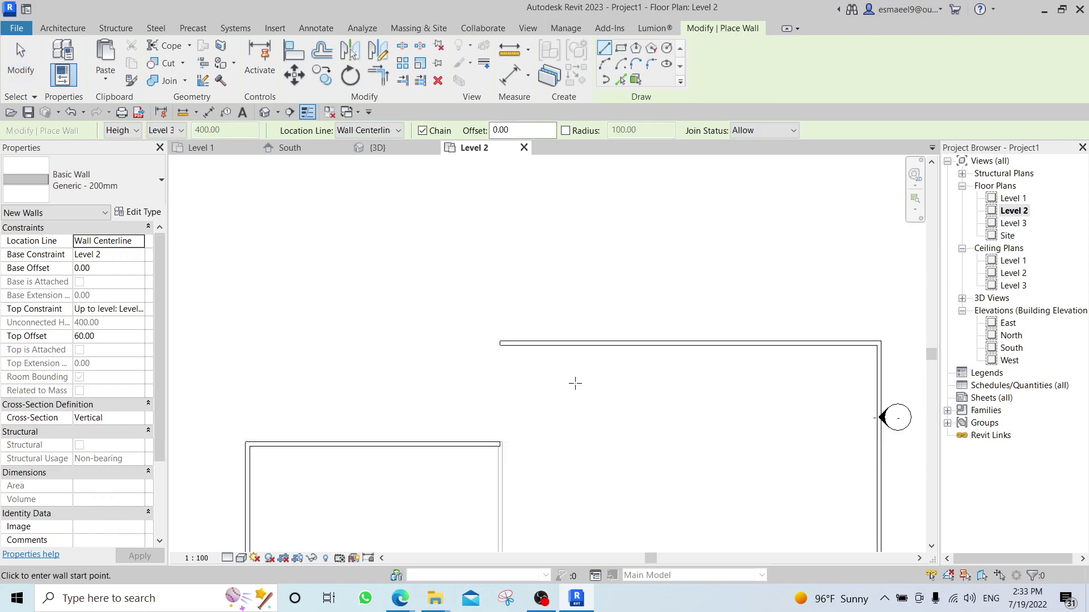
{"action": "left_click", "coordinate": [499, 444]}
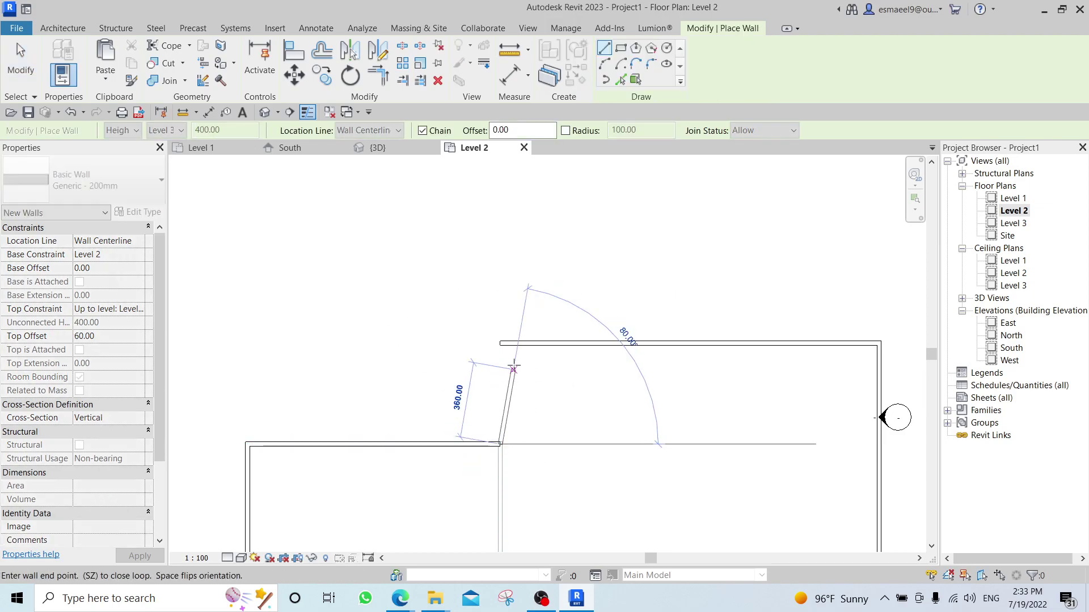
{"action": "left_click", "coordinate": [499, 343]}
{"action": "key", "text": "Escape"}
Step: Inspect the new upper walls in 3D, then return to the Level 2 plan
{"action": "key", "text": "ctrl+Tab"}
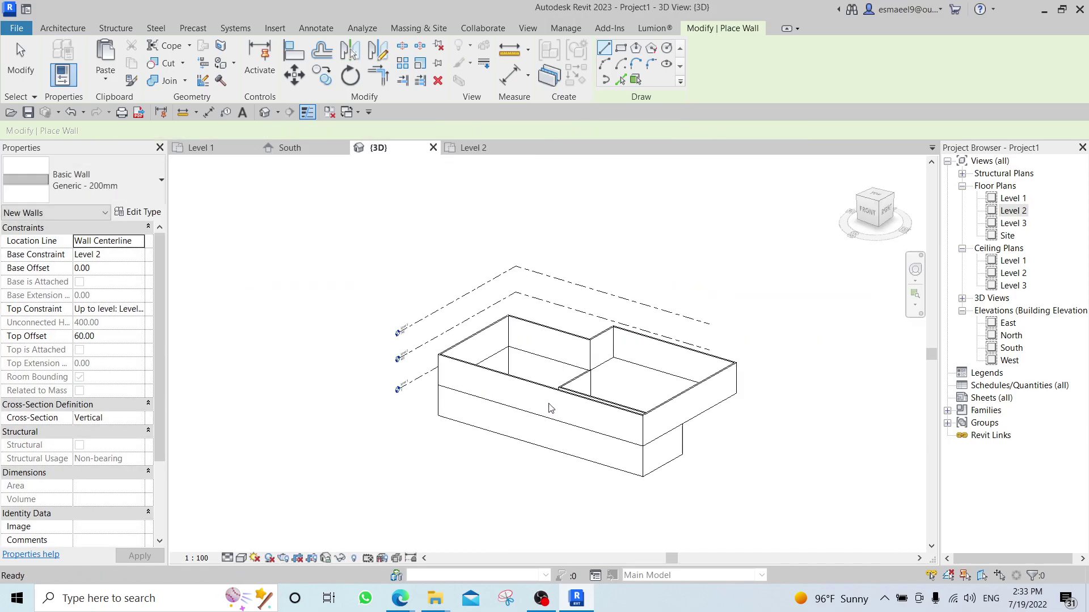
{"action": "middle_click_drag", "start_coordinate": [705, 407], "coordinate": [622, 431], "text": "shift"}
{"action": "key", "text": "Escape"}
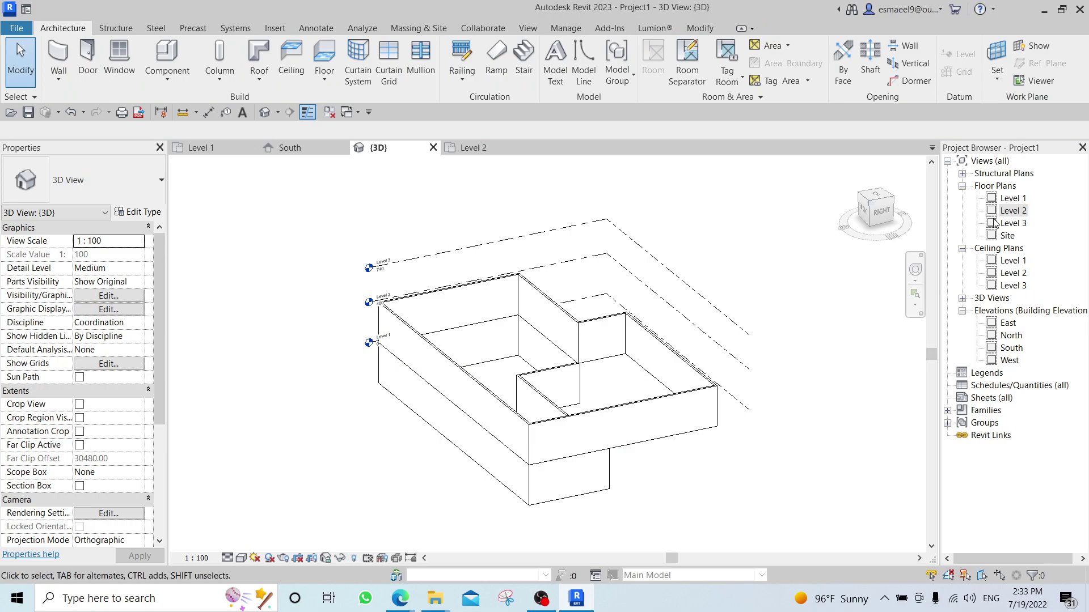
{"action": "double_click", "coordinate": [1013, 212]}
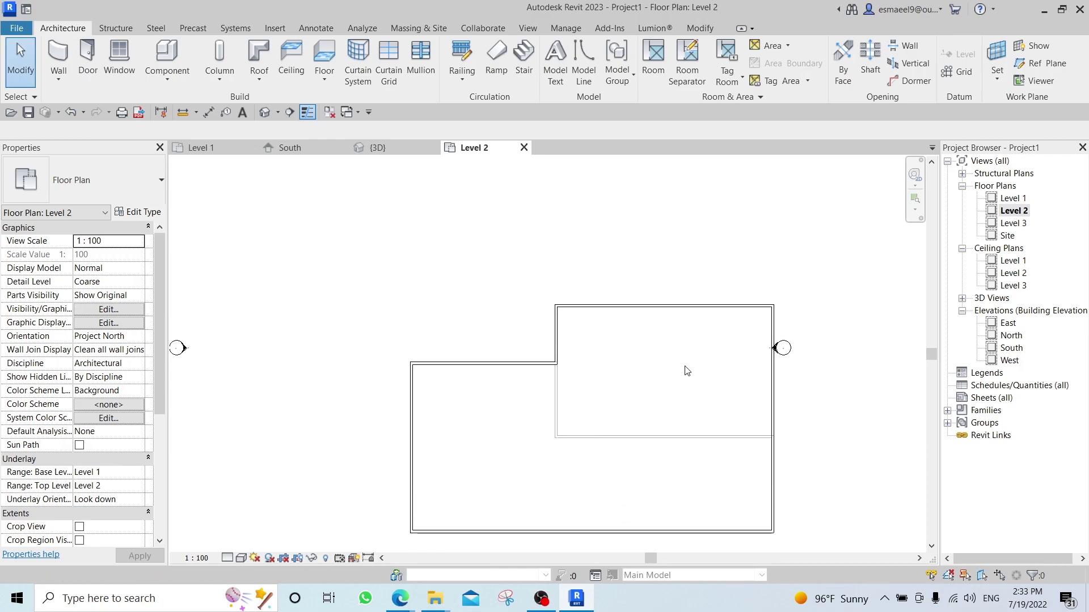
Step: Start a floor sketch on Level 2 with FL, then exit the empty sketch
{"action": "key", "text": "f"}
{"action": "key", "text": "l"}
{"action": "middle_click_drag", "start_coordinate": [658, 355], "coordinate": [606, 326]}
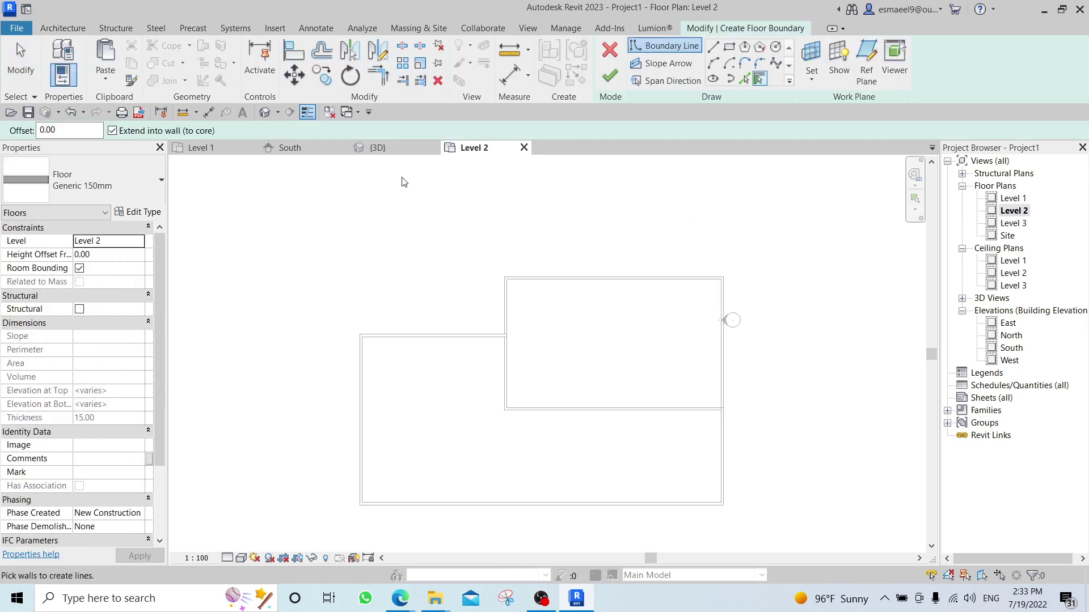
{"action": "left_click", "coordinate": [17, 43]}
{"action": "left_click", "coordinate": [62, 28]}
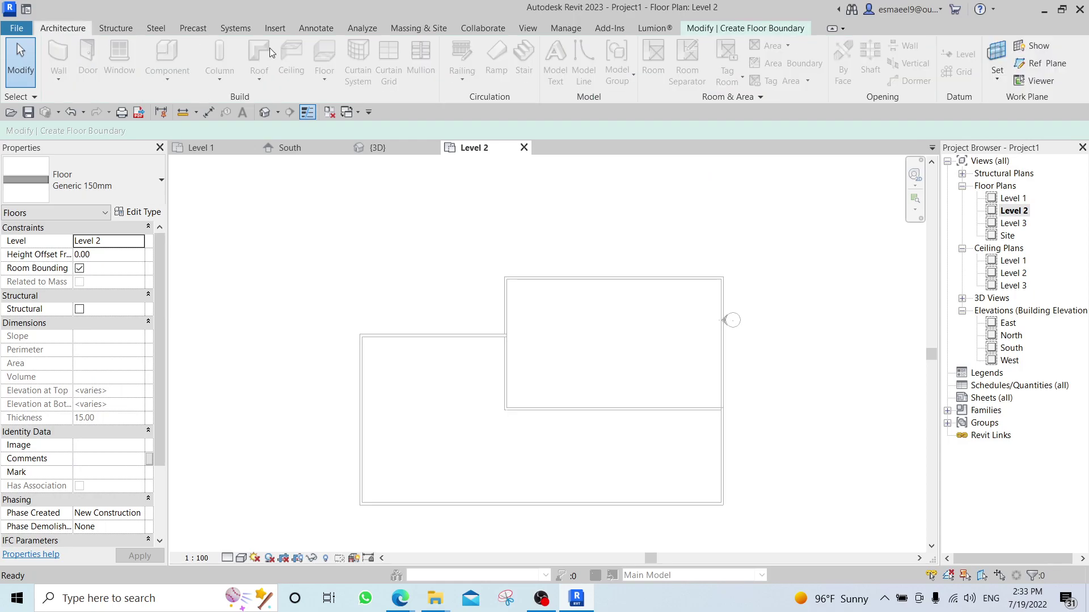
{"action": "left_click", "coordinate": [776, 29]}
{"action": "left_click", "coordinate": [606, 53]}
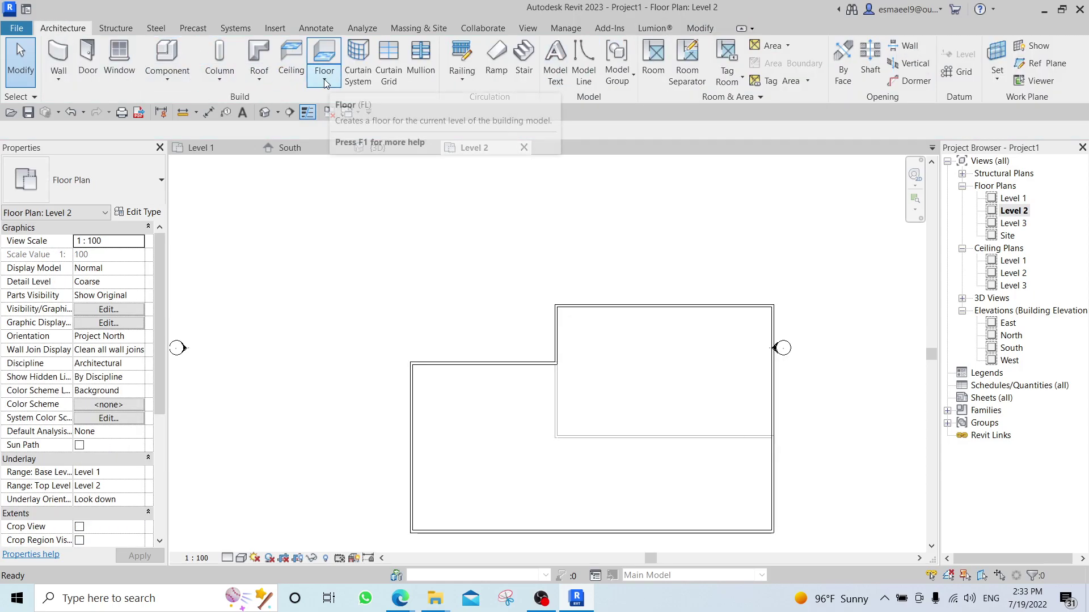
Step: Trace the outer wall chain as the floor boundary, flip lines to exterior faces, and finish
{"action": "key", "text": "f"}
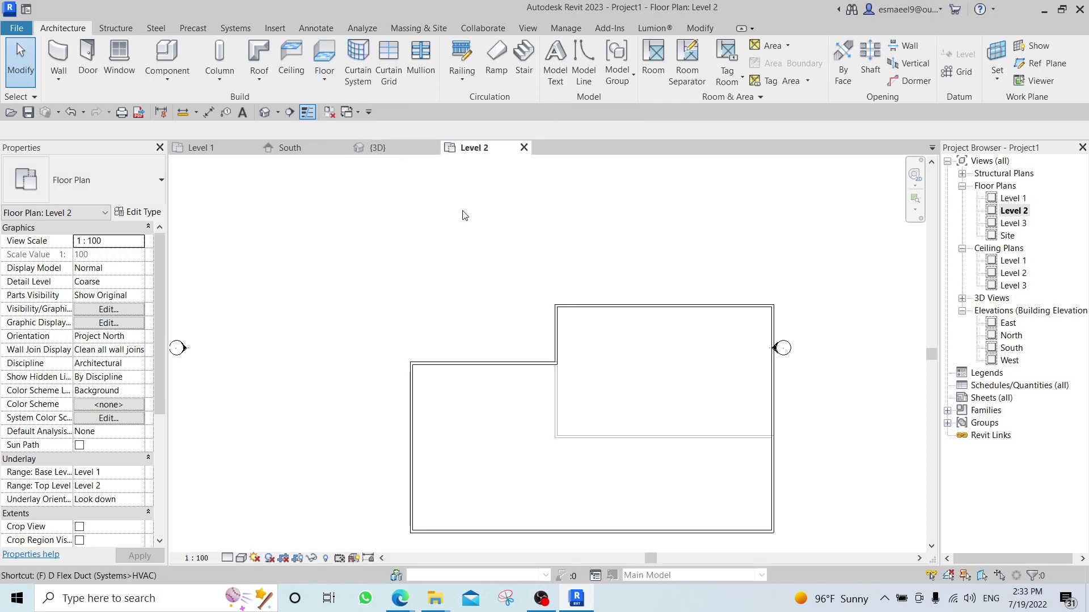
{"action": "key", "text": "l"}
{"action": "middle_click_drag", "start_coordinate": [647, 285], "coordinate": [581, 198]}
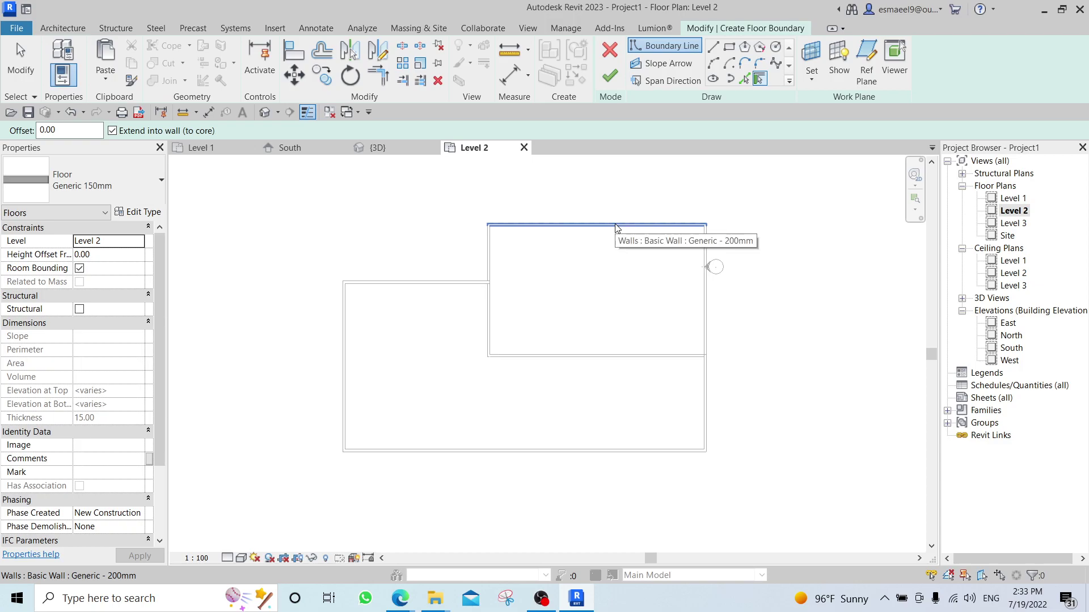
{"action": "key", "text": "Tab"}
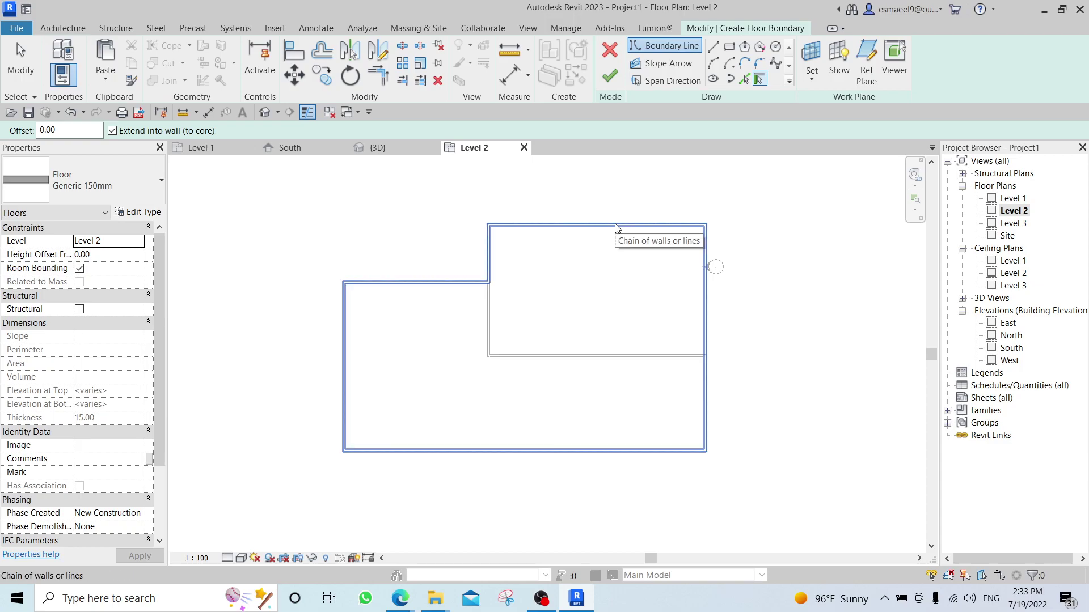
{"action": "left_click", "coordinate": [617, 228]}
{"action": "scroll", "coordinate": [532, 267], "scroll_direction": "up", "scroll_amount": 3}
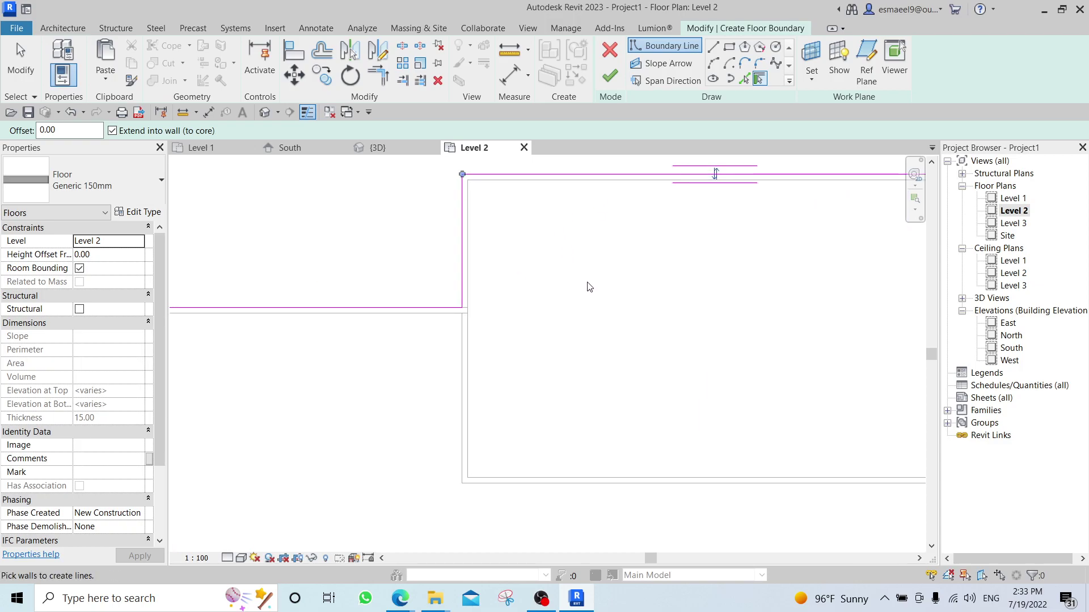
{"action": "scroll", "coordinate": [585, 284], "scroll_direction": "down", "scroll_amount": 1}
{"action": "scroll", "coordinate": [572, 236], "scroll_direction": "down", "scroll_amount": 1}
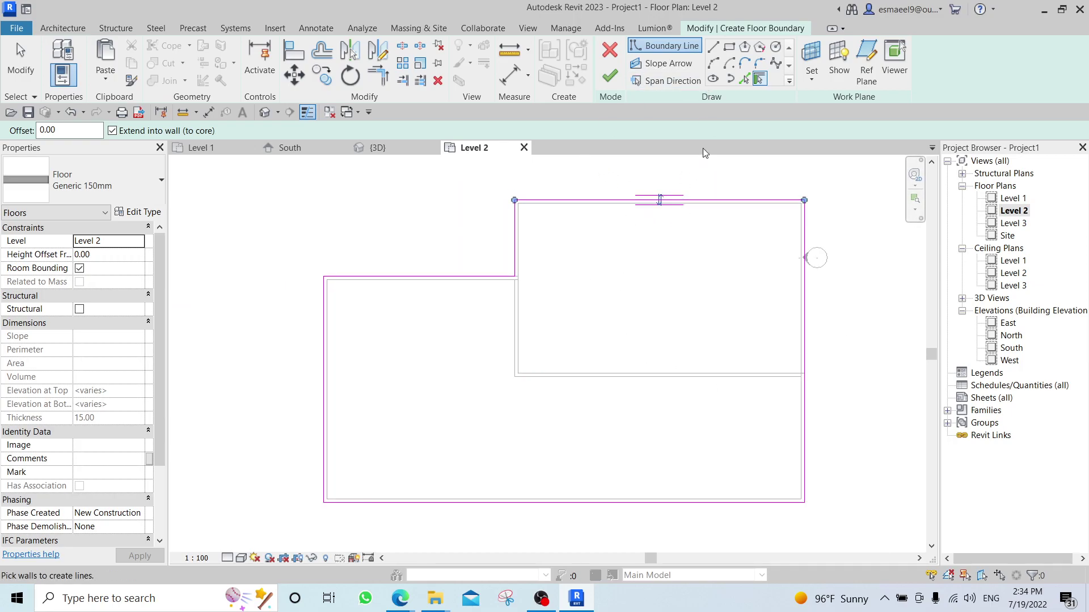
{"action": "scroll", "coordinate": [672, 167], "scroll_direction": "up", "scroll_amount": 4}
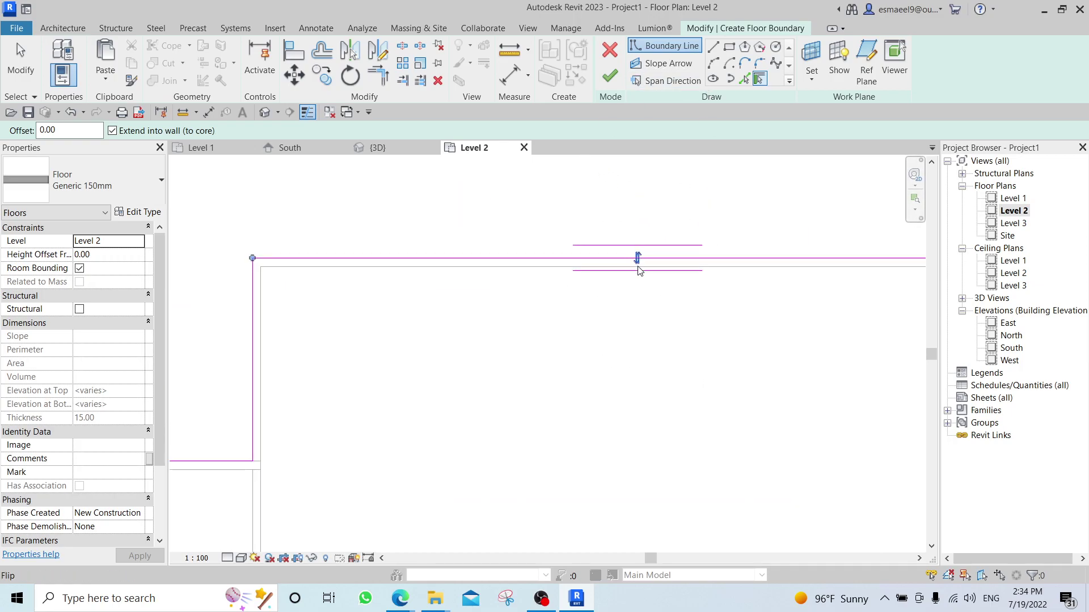
{"action": "left_click", "coordinate": [638, 260]}
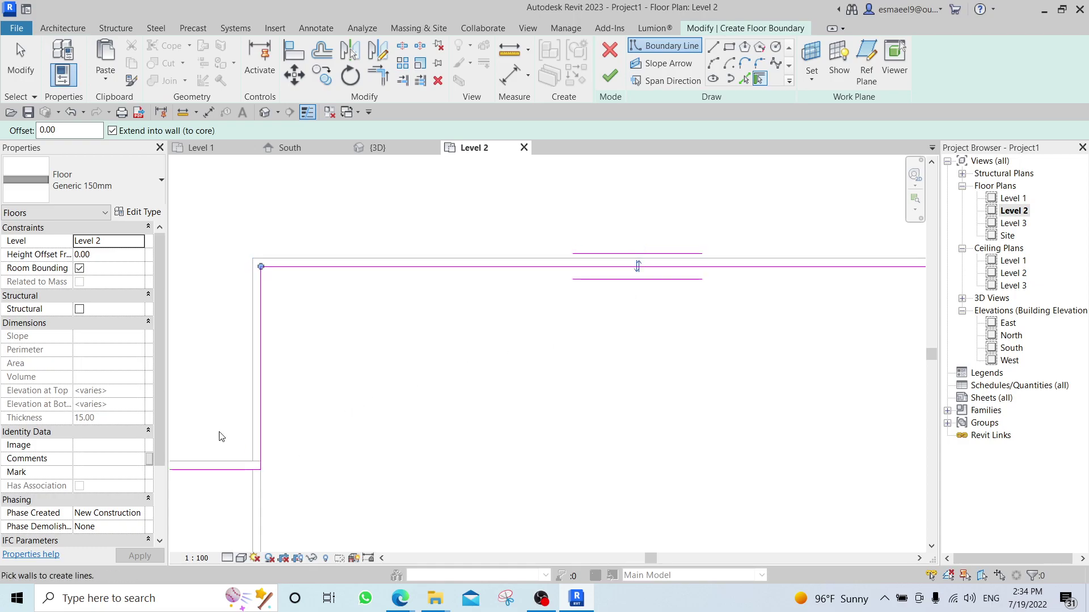
{"action": "left_click", "coordinate": [638, 268]}
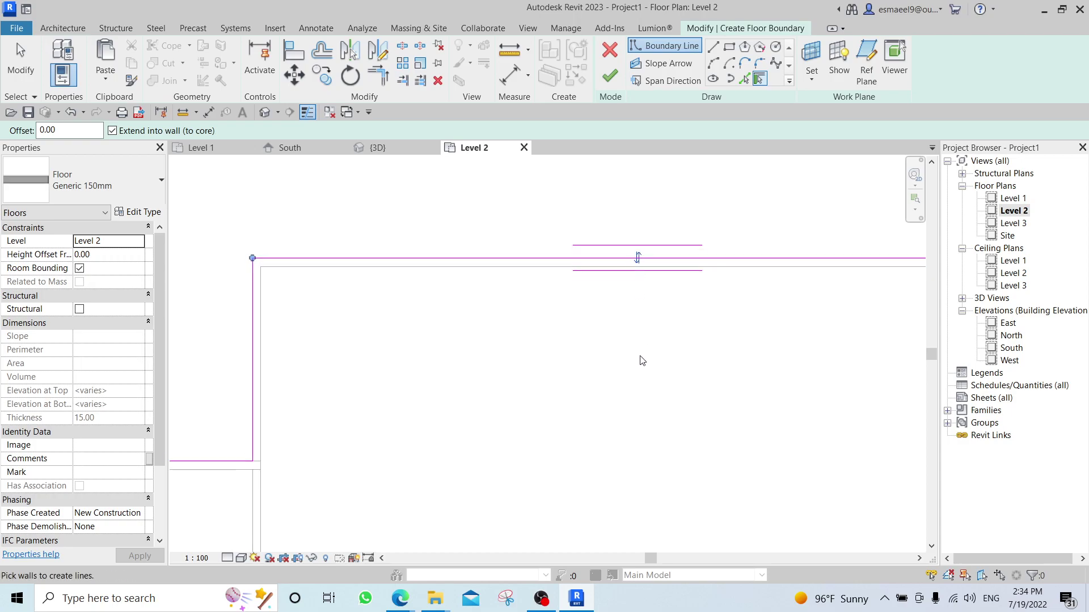
{"action": "left_click", "coordinate": [609, 76]}
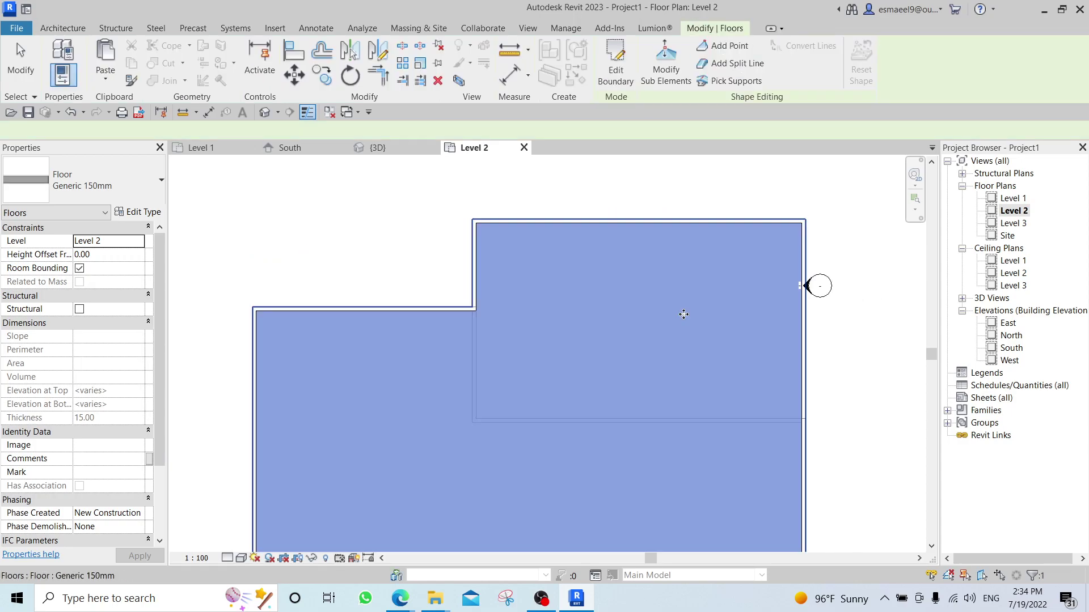
Step: Show the 3D view in Shaded style and orbit to the front-right side
{"action": "key", "text": "ctrl+Tab"}
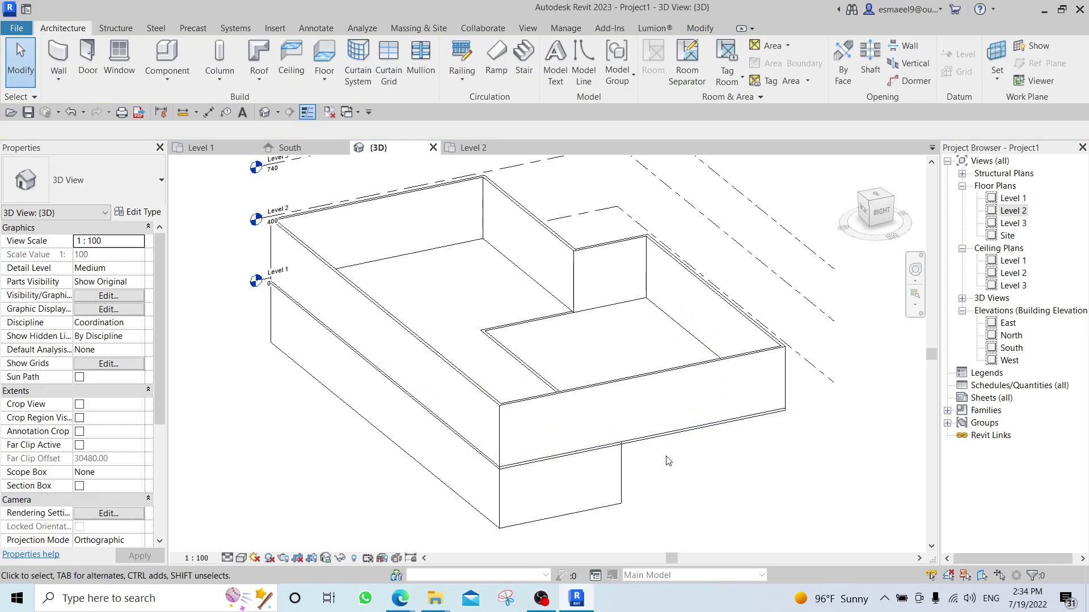
{"action": "key", "text": "s"}
{"action": "key", "text": "d"}
{"action": "middle_click_drag", "start_coordinate": [671, 475], "coordinate": [693, 359], "text": "shift"}
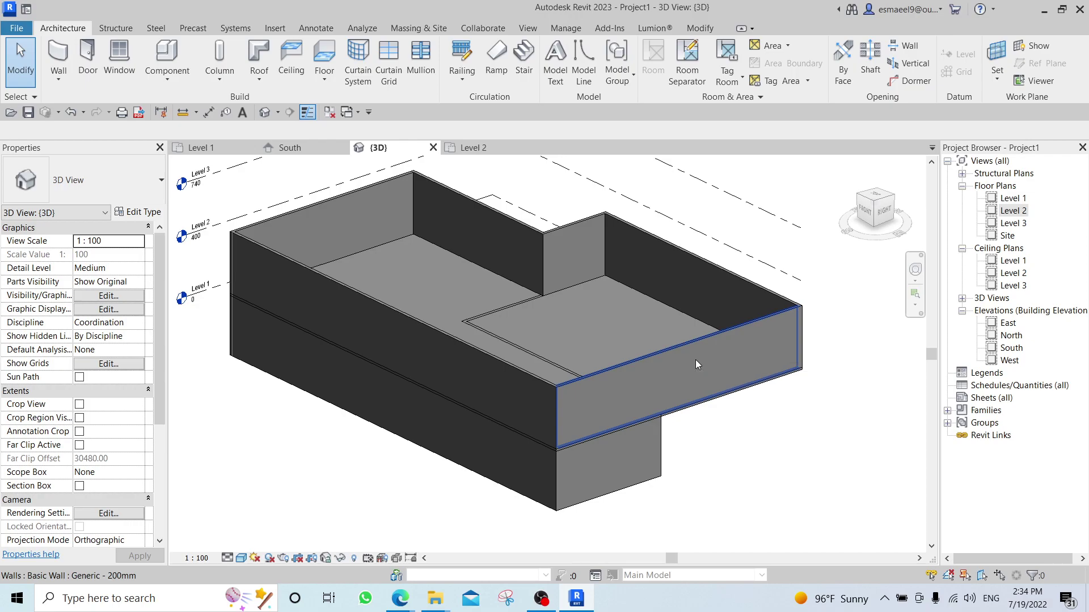
Step: In the Generic - 200mm wall type's structure, add Brick, Sand Lime as the layer material
{"action": "left_click", "coordinate": [696, 361]}
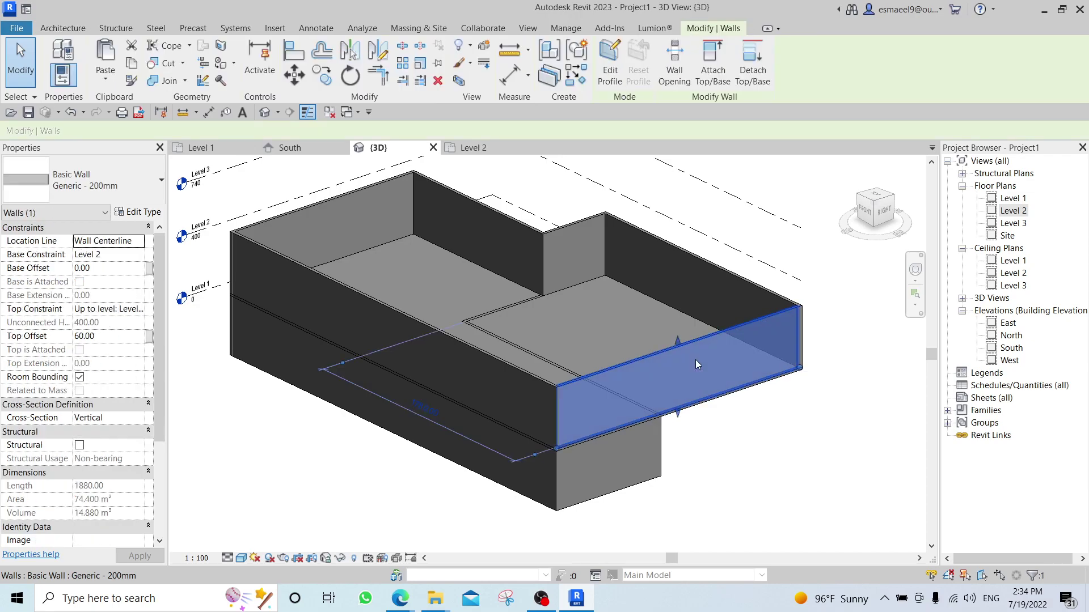
{"action": "left_click", "coordinate": [138, 211]}
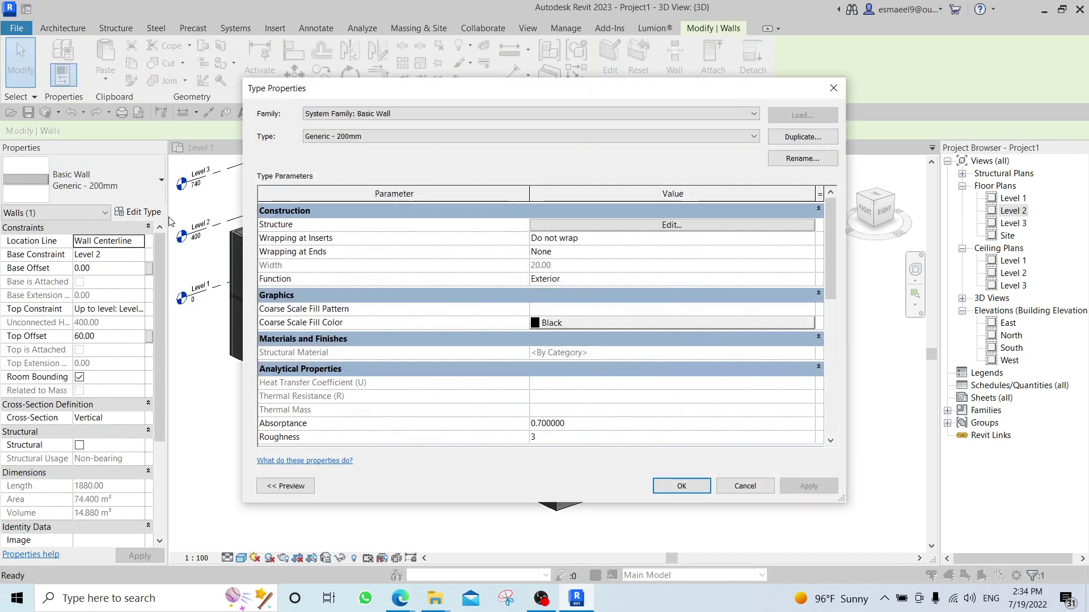
{"action": "left_click", "coordinate": [553, 226]}
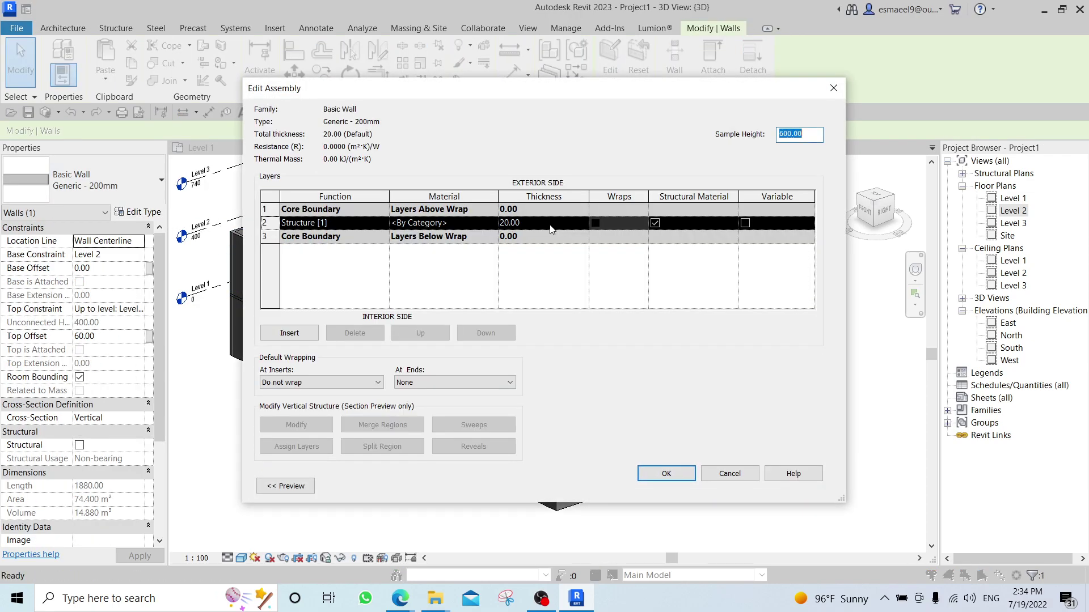
{"action": "left_click", "coordinate": [492, 224]}
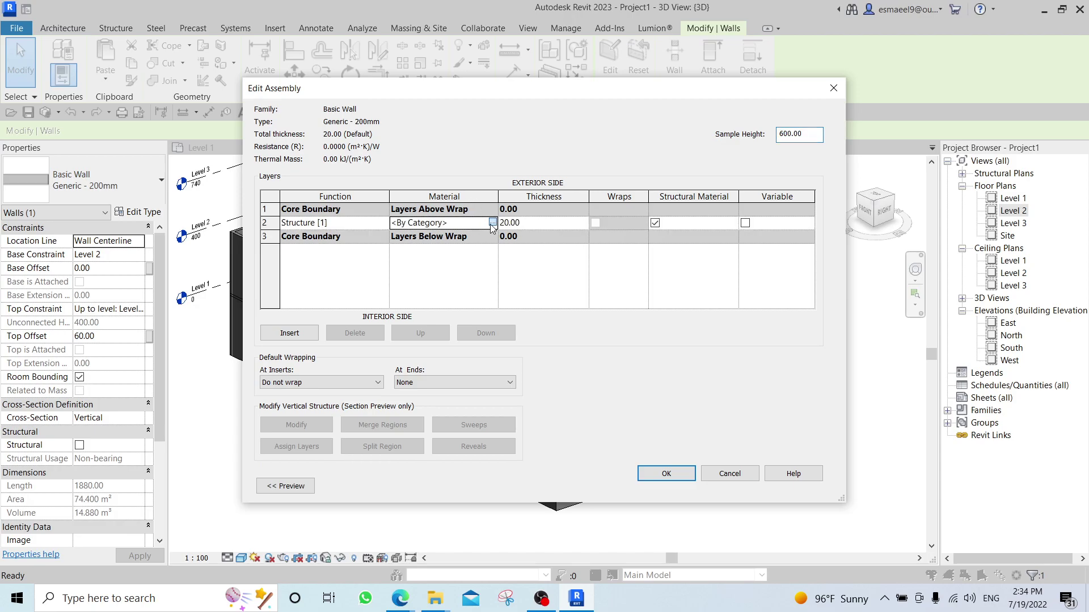
{"action": "left_click", "coordinate": [491, 224]}
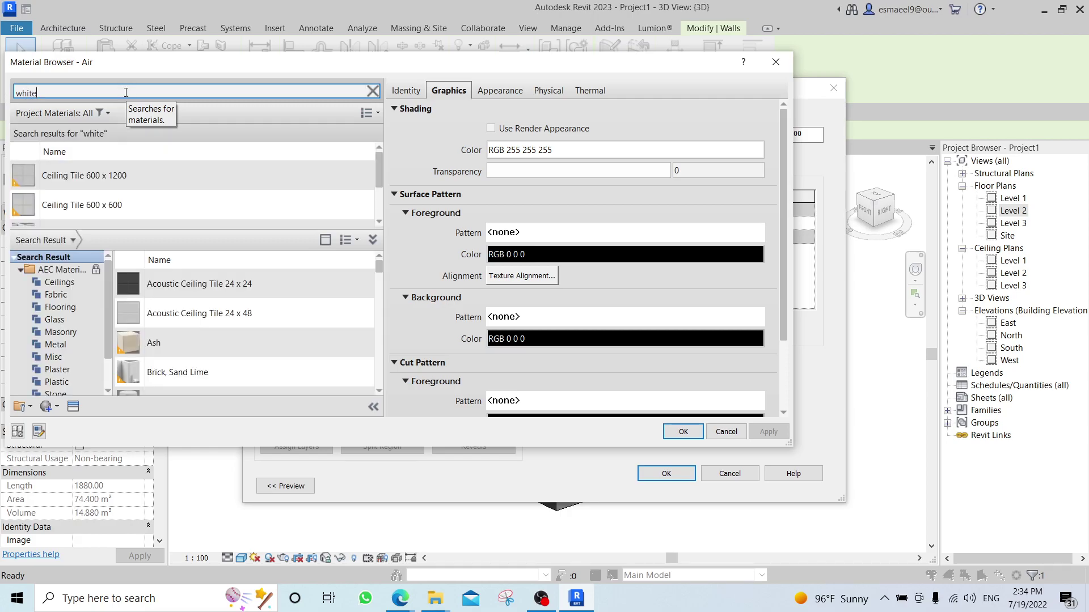
{"action": "scroll", "coordinate": [179, 193], "scroll_direction": "down", "scroll_amount": 1}
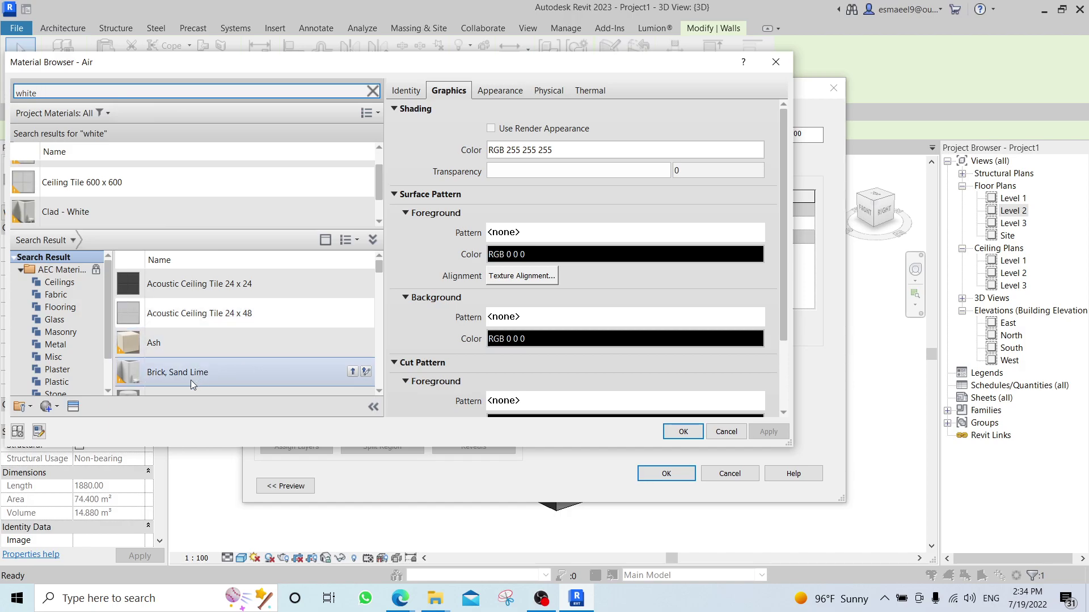
{"action": "left_click", "coordinate": [353, 372]}
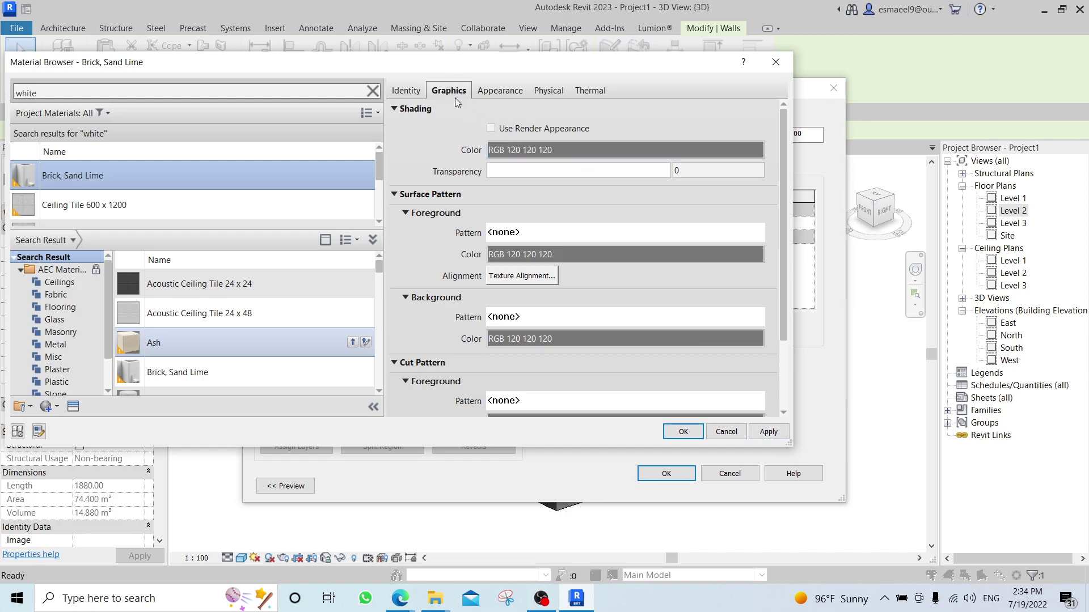
Step: Set the material's shading colour to RGB 200 200 200 and confirm all dialogs
{"action": "left_click", "coordinate": [535, 148]}
{"action": "left_click", "coordinate": [548, 197]}
{"action": "left_click_drag", "start_coordinate": [548, 196], "coordinate": [545, 175]}
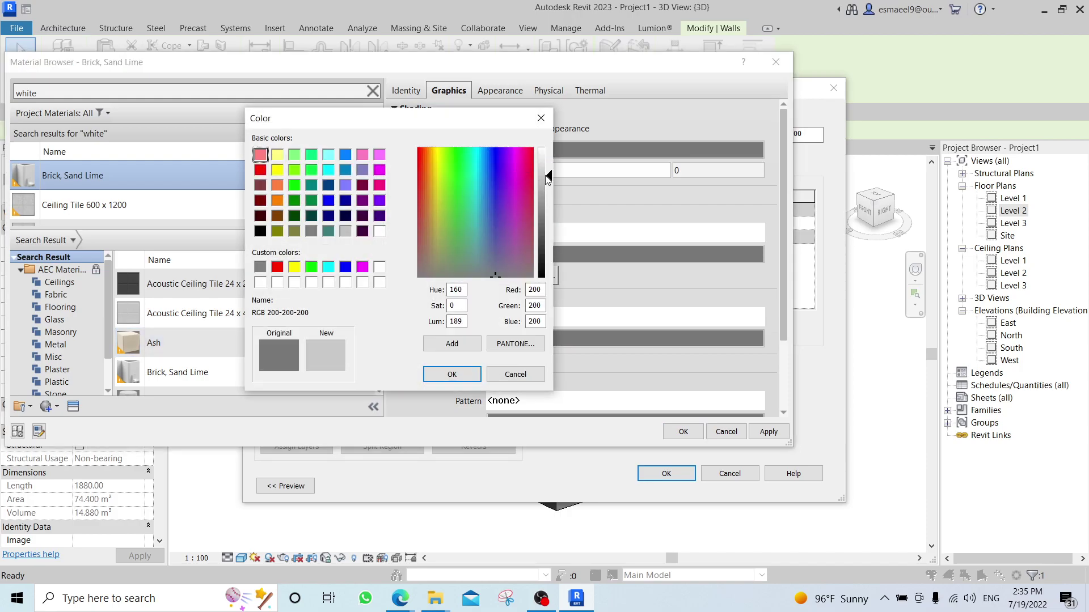
{"action": "left_click", "coordinate": [452, 374]}
{"action": "left_click", "coordinate": [768, 432]}
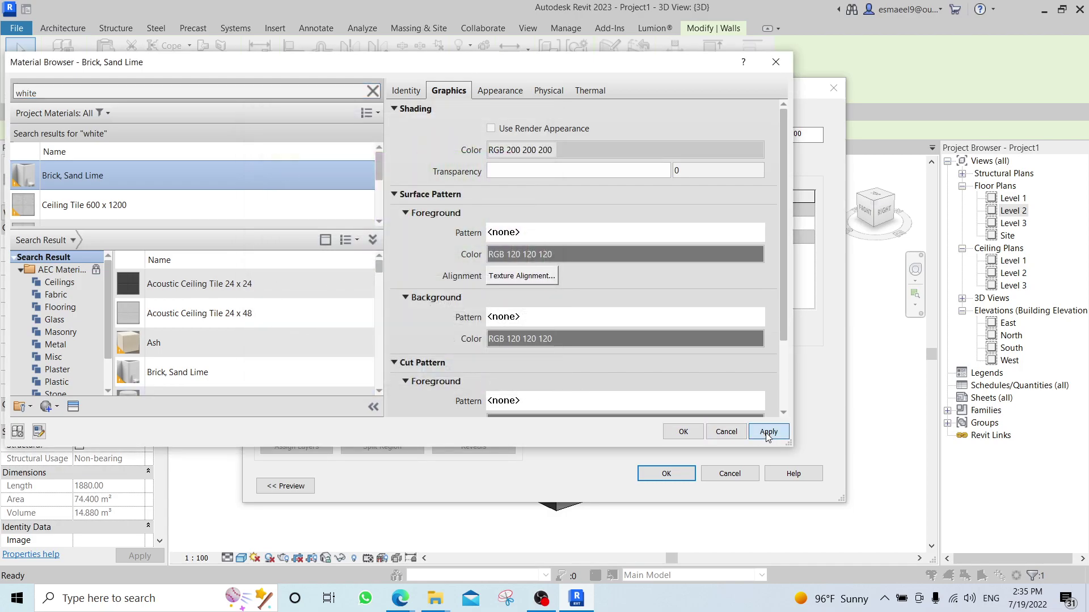
{"action": "left_click", "coordinate": [683, 432]}
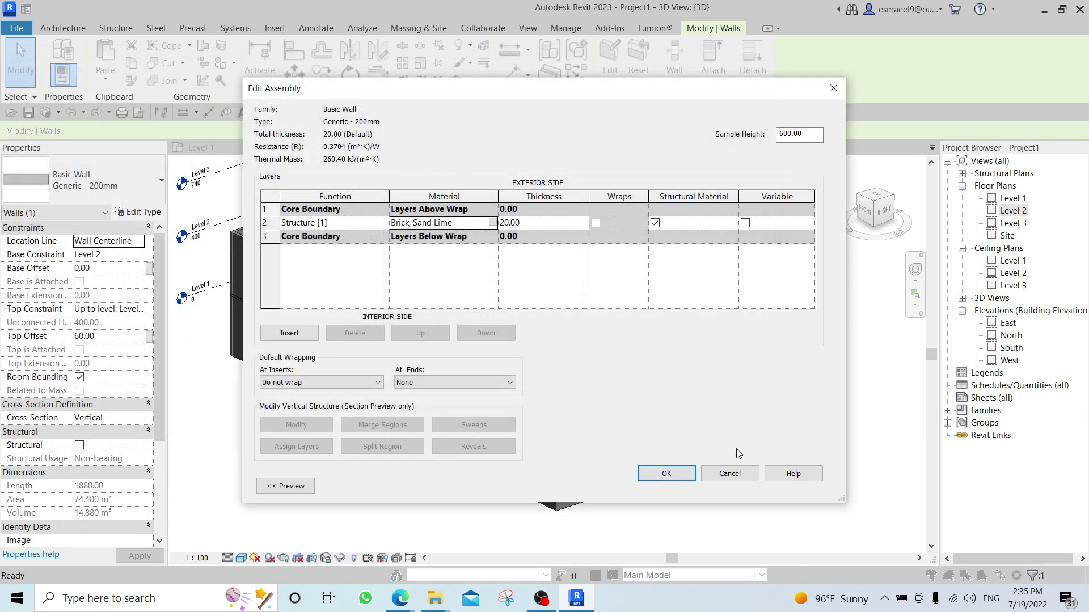
{"action": "left_click", "coordinate": [666, 474]}
{"action": "left_click", "coordinate": [682, 487]}
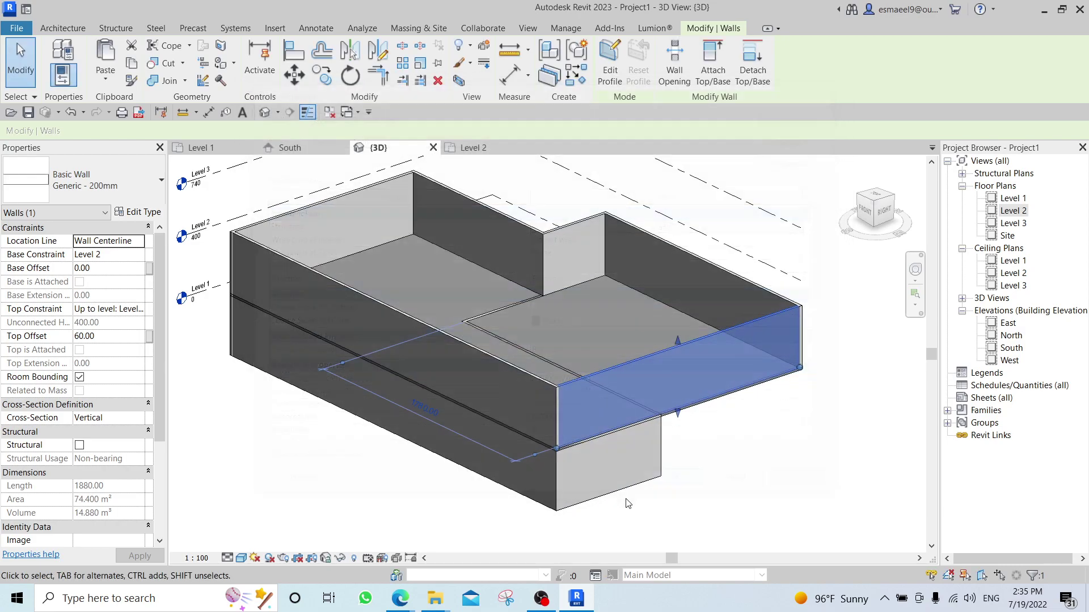
Step: Select the chain of six lower walls and attach their tops to the Level 2 floor
{"action": "left_click", "coordinate": [747, 504]}
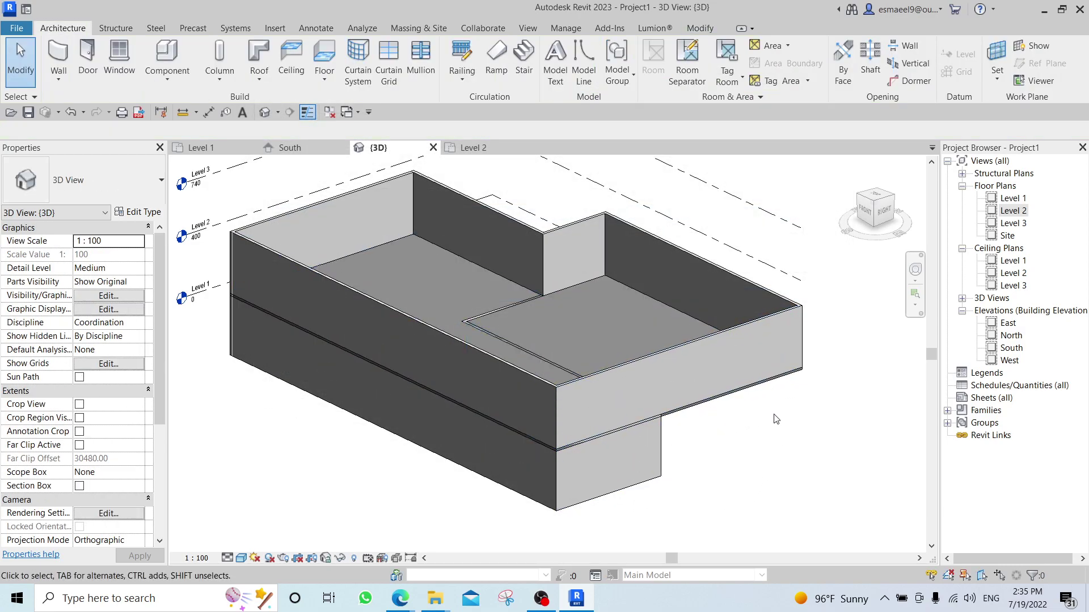
{"action": "scroll", "coordinate": [748, 417], "scroll_direction": "up", "scroll_amount": 2}
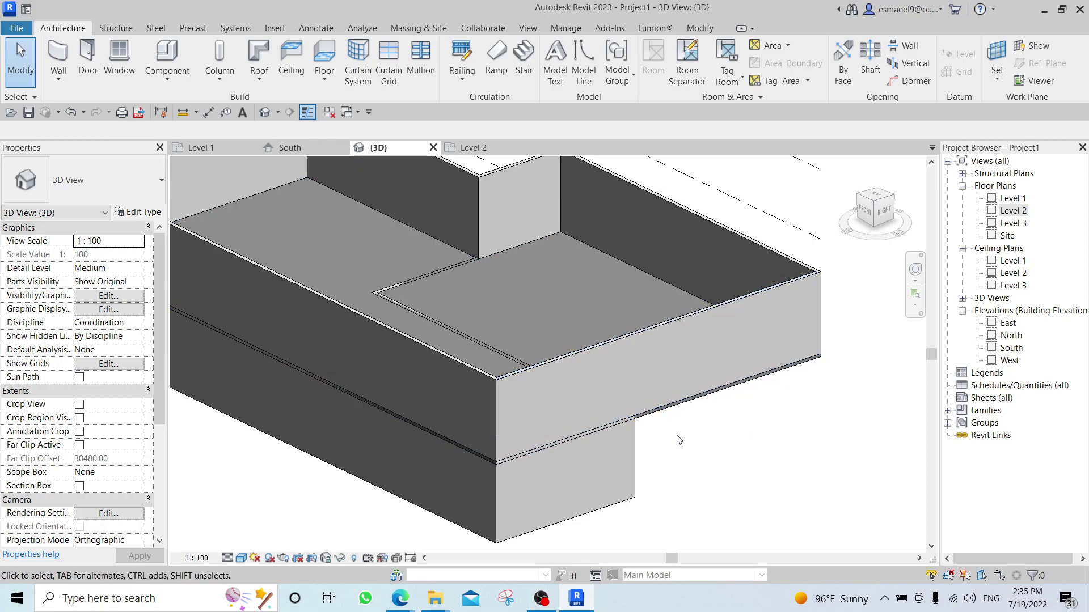
{"action": "scroll", "coordinate": [356, 269], "scroll_direction": "up", "scroll_amount": 3}
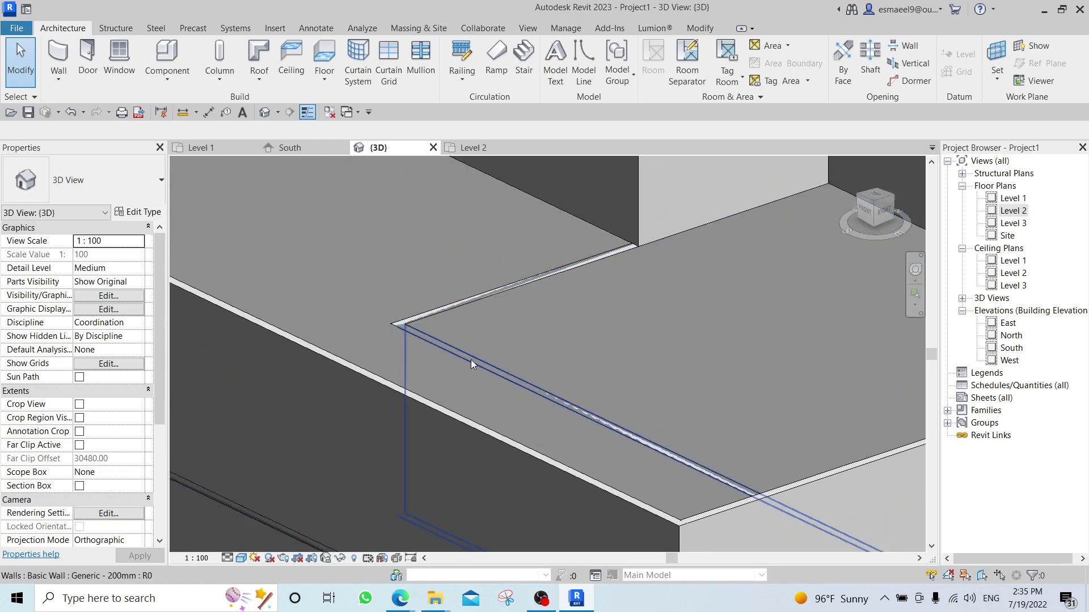
{"action": "scroll", "coordinate": [465, 341], "scroll_direction": "down", "scroll_amount": 3}
{"action": "scroll", "coordinate": [499, 353], "scroll_direction": "up", "scroll_amount": 3}
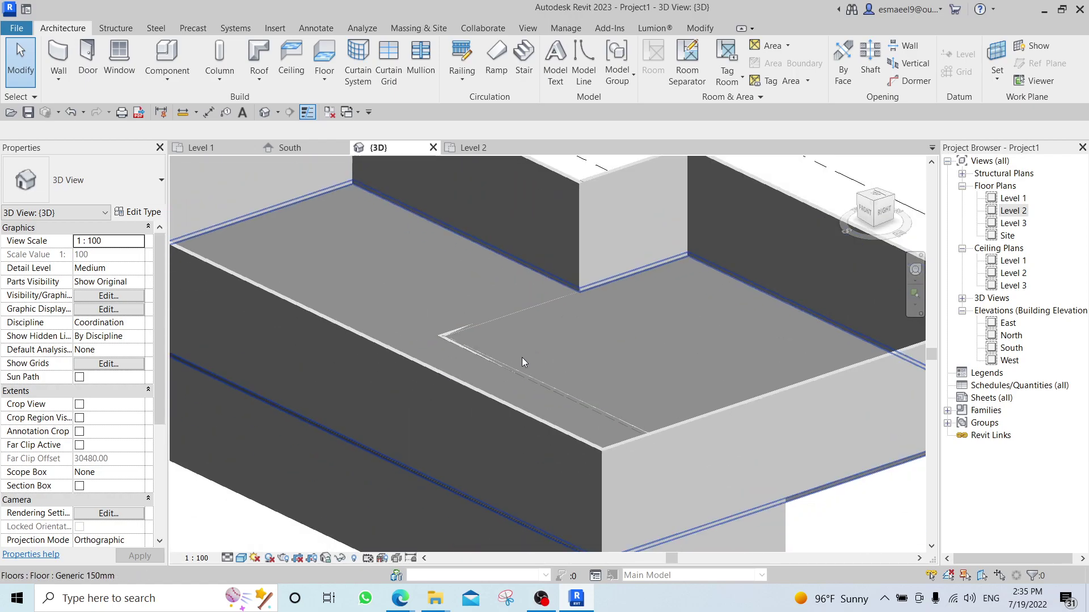
{"action": "middle_click_drag", "start_coordinate": [523, 361], "coordinate": [507, 289]}
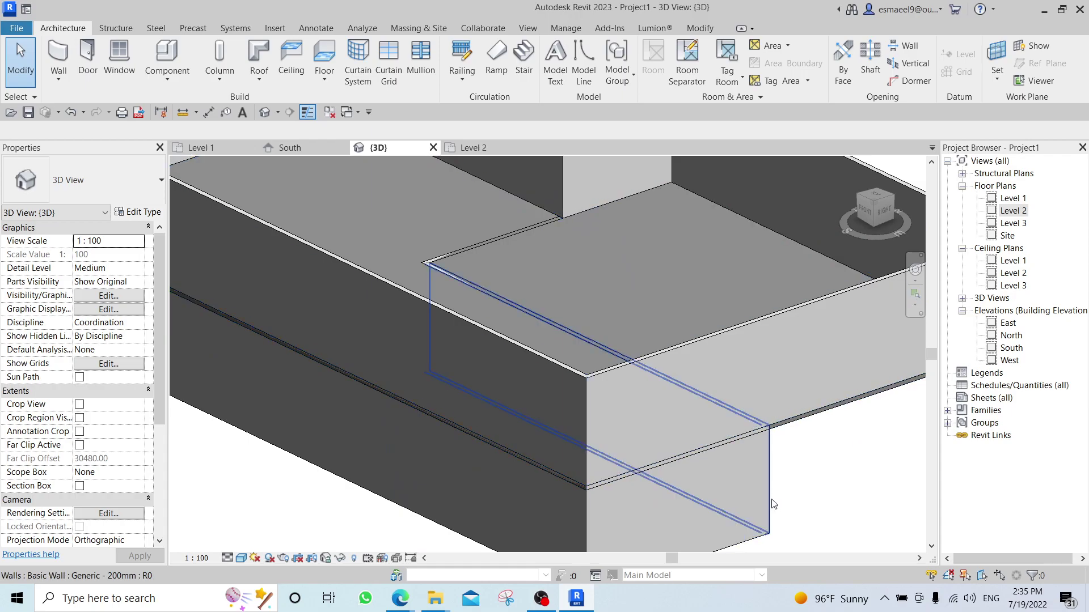
{"action": "scroll", "coordinate": [726, 441], "scroll_direction": "down", "scroll_amount": 2}
{"action": "middle_click_drag", "start_coordinate": [726, 441], "coordinate": [674, 346]}
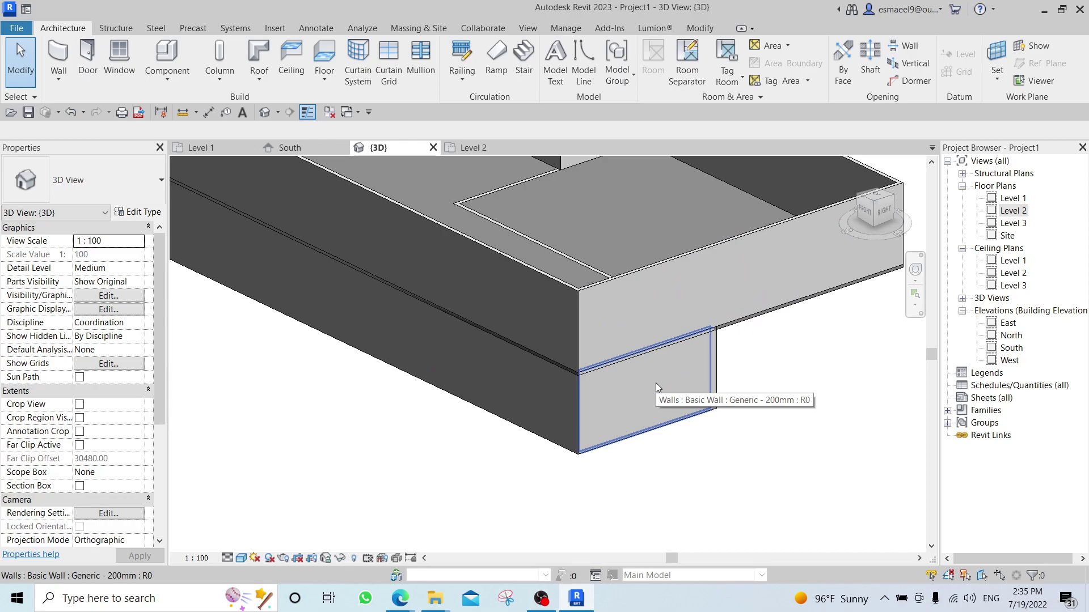
{"action": "key", "text": "Tab"}
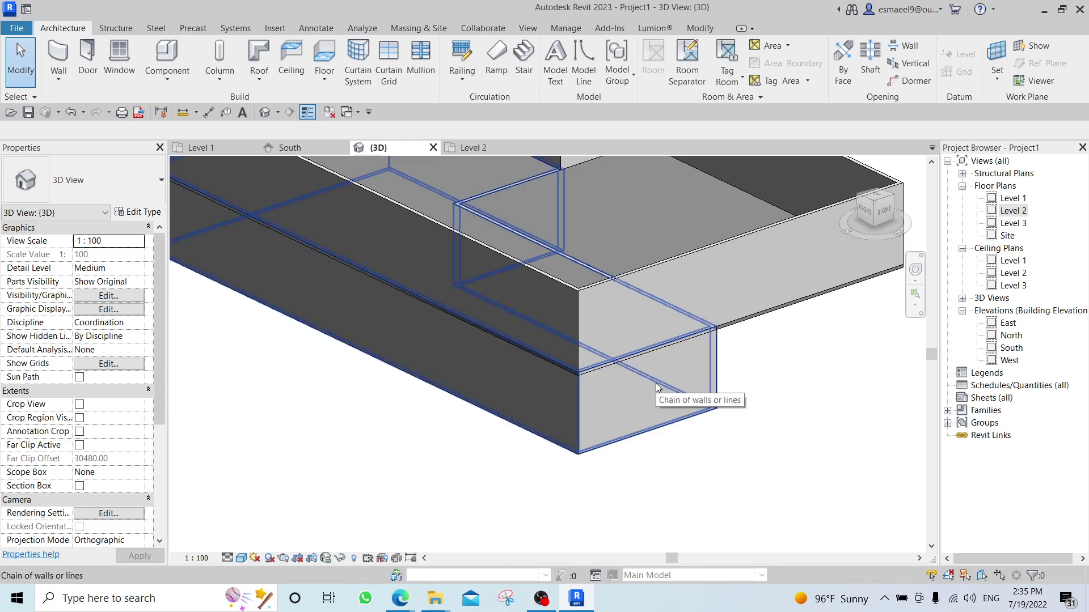
{"action": "left_click", "coordinate": [655, 382]}
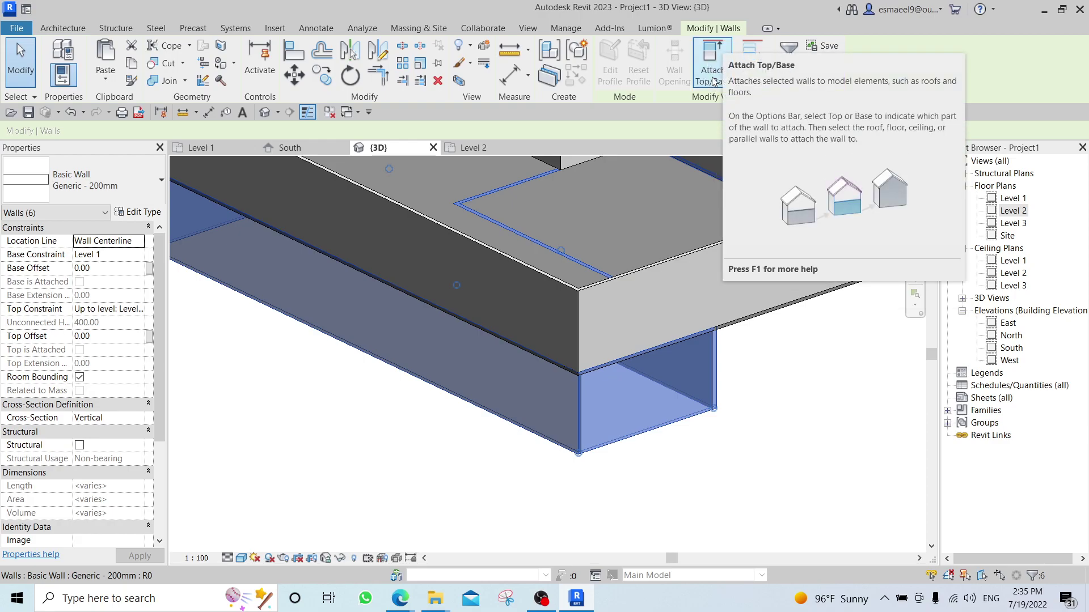
{"action": "left_click", "coordinate": [713, 74]}
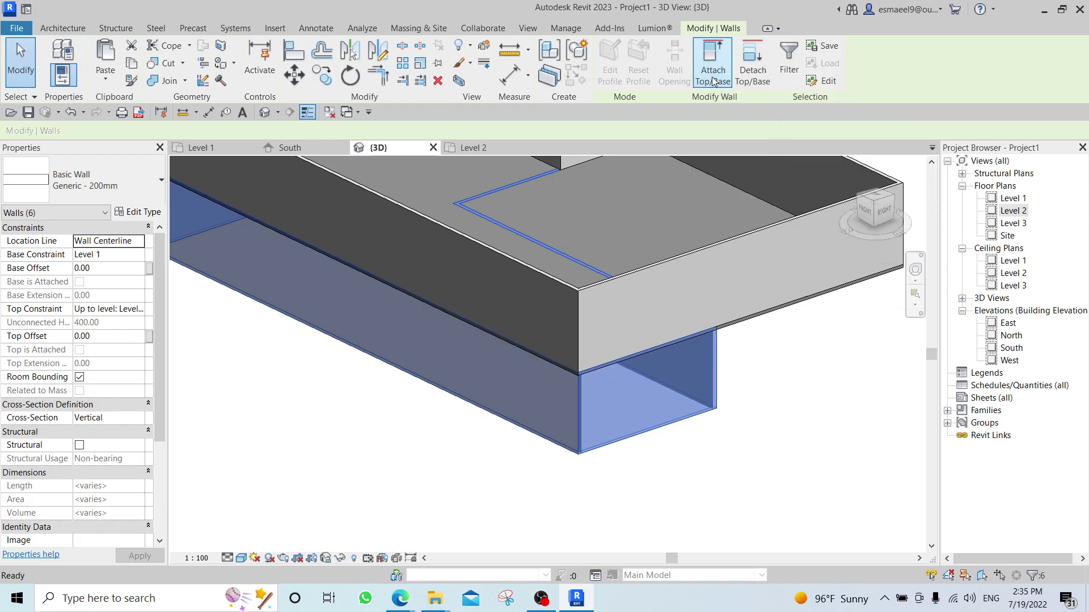
{"action": "left_click", "coordinate": [600, 223]}
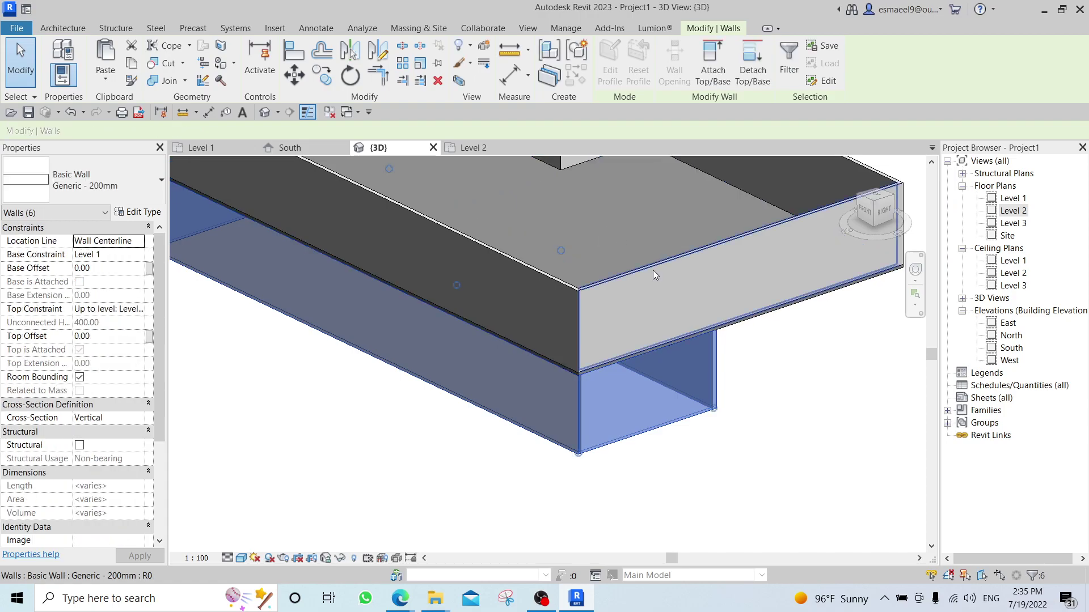
Step: On the Level 2 plan, draw a vertical section line from below to above the plan
{"action": "left_click", "coordinate": [729, 363]}
{"action": "left_click", "coordinate": [1014, 211]}
{"action": "double_click", "coordinate": [1015, 211]}
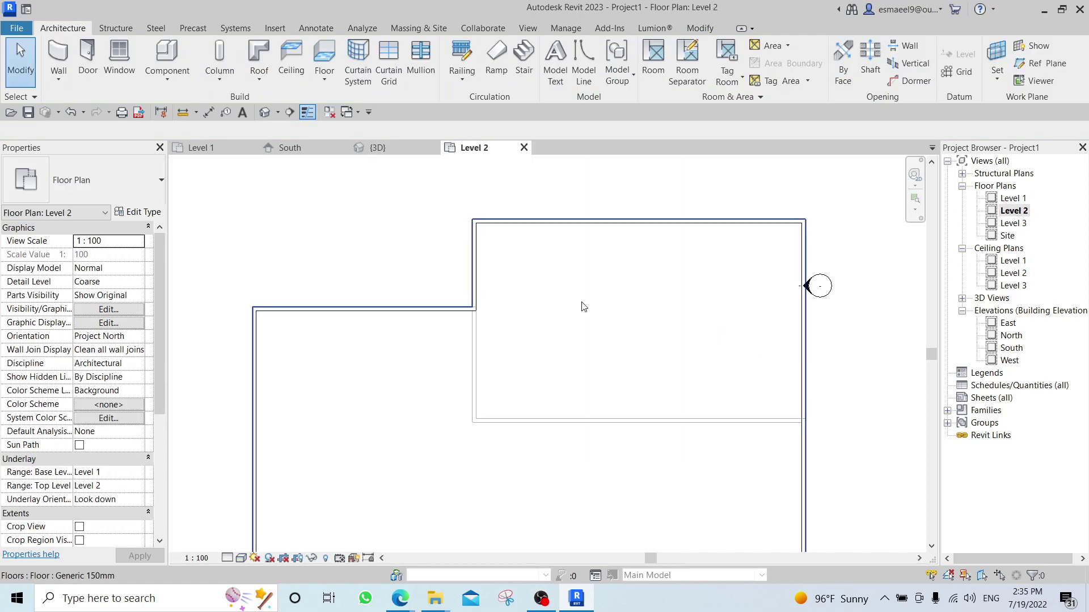
{"action": "scroll", "coordinate": [587, 318], "scroll_direction": "down", "scroll_amount": 2}
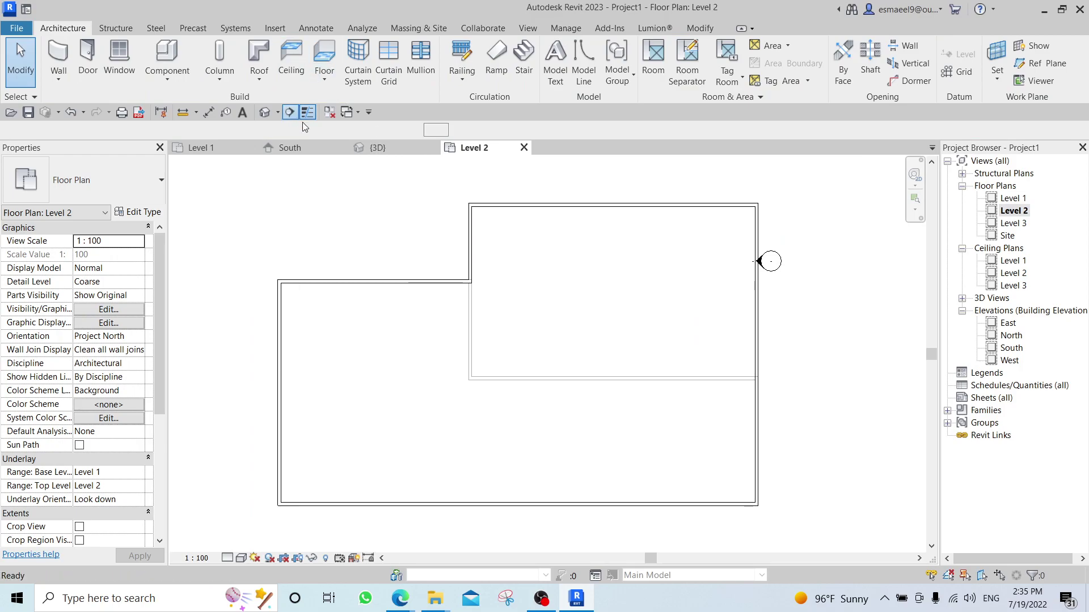
{"action": "left_click", "coordinate": [290, 111]}
{"action": "left_click", "coordinate": [546, 527]}
{"action": "left_click", "coordinate": [546, 193]}
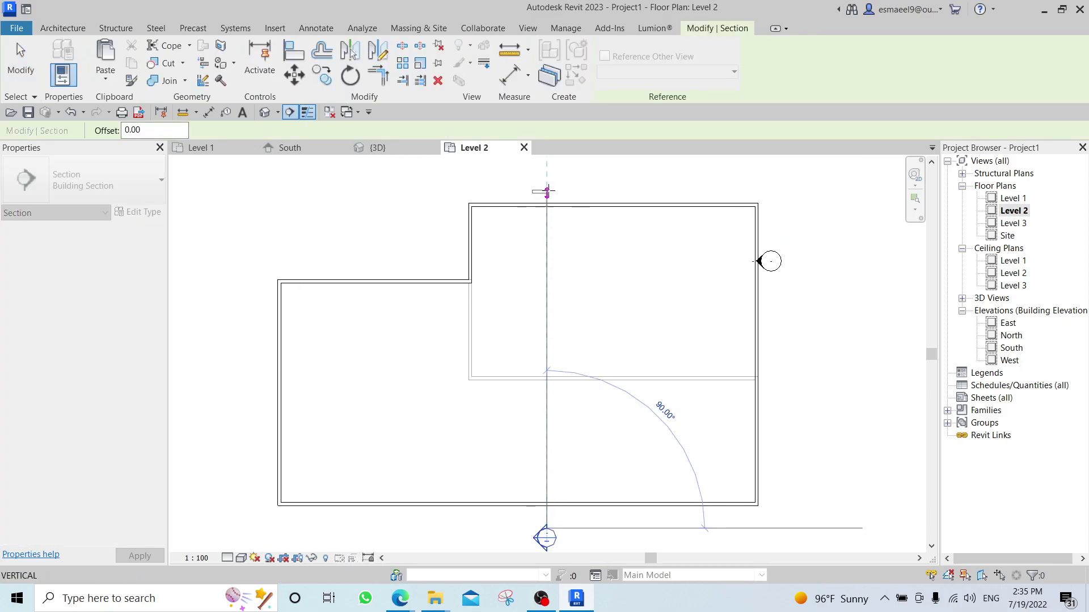
{"action": "key", "text": "Escape"}
{"action": "middle_click_drag", "start_coordinate": [543, 545], "coordinate": [543, 397]}
Step: Open Section 1 and zoom to the wall-floor junction at Level 2, then return to 3D
{"action": "key", "text": "Escape"}
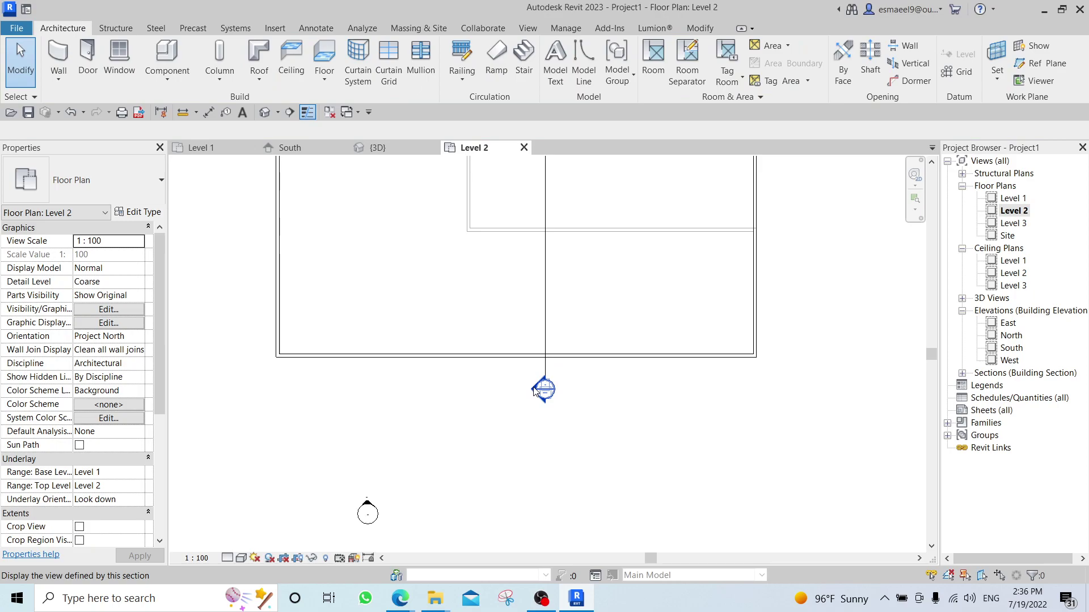
{"action": "double_click", "coordinate": [542, 389]}
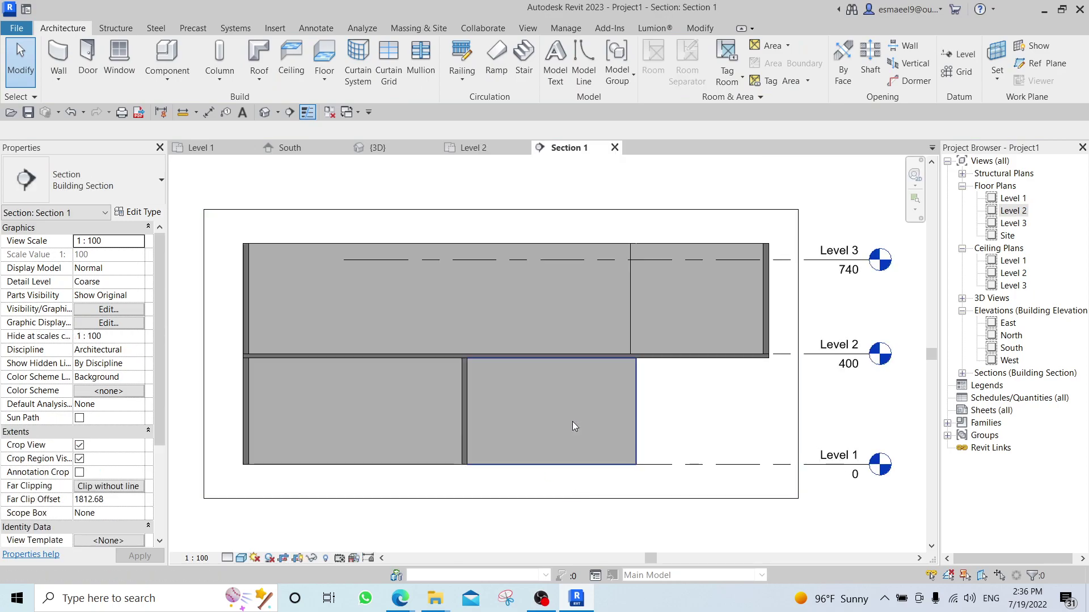
{"action": "scroll", "coordinate": [595, 386], "scroll_direction": "up", "scroll_amount": 3}
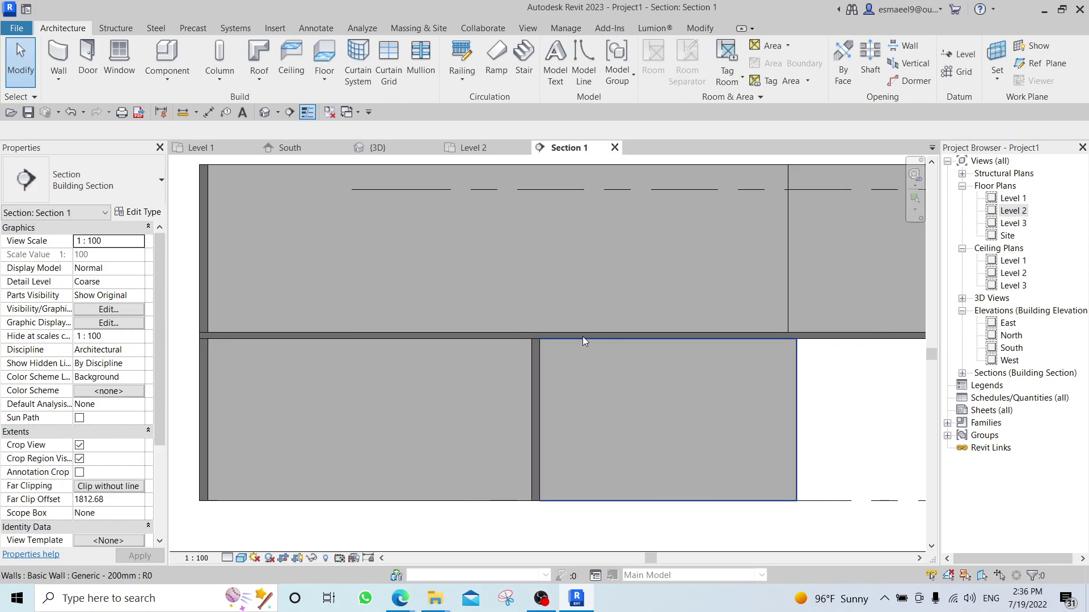
{"action": "scroll", "coordinate": [583, 336], "scroll_direction": "up", "scroll_amount": 1}
{"action": "scroll", "coordinate": [524, 356], "scroll_direction": "up", "scroll_amount": 4}
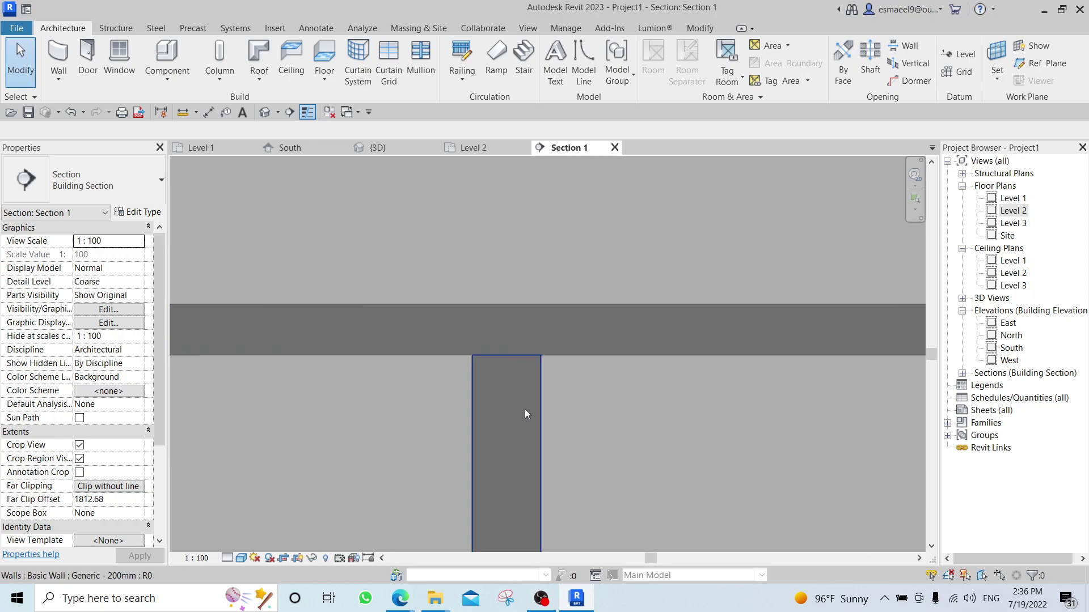
{"action": "scroll", "coordinate": [525, 410], "scroll_direction": "down", "scroll_amount": 3}
{"action": "middle_click_drag", "start_coordinate": [573, 431], "coordinate": [573, 320]}
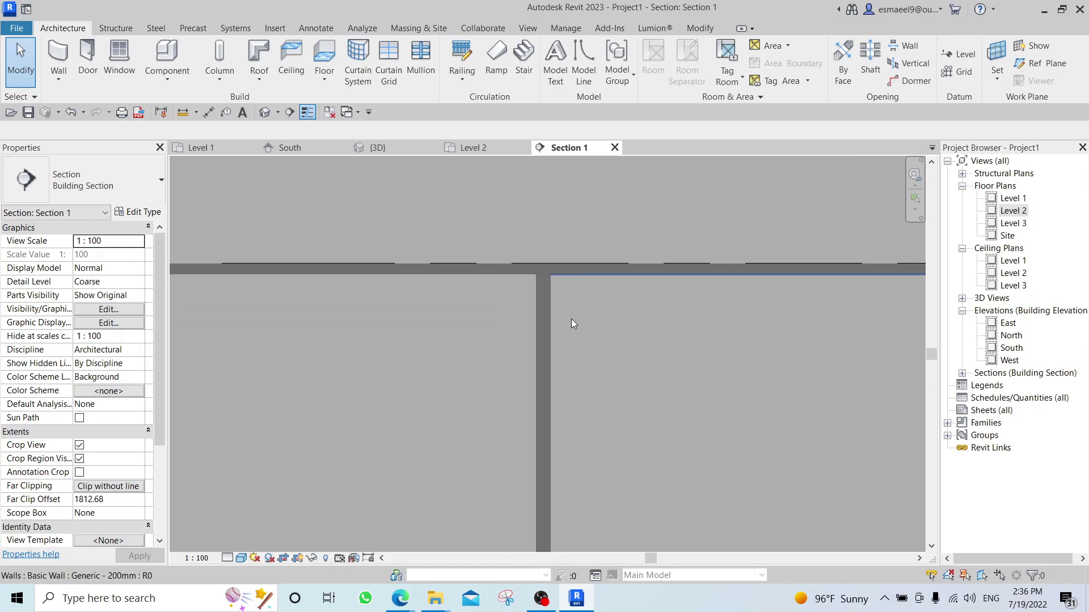
{"action": "key", "text": "ctrl+Tab"}
{"action": "scroll", "coordinate": [627, 399], "scroll_direction": "down", "scroll_amount": 3}
Step: In 3D, detach the six-wall chain from the Level 2 floor and go back to Section 1
{"action": "key", "text": "Tab"}
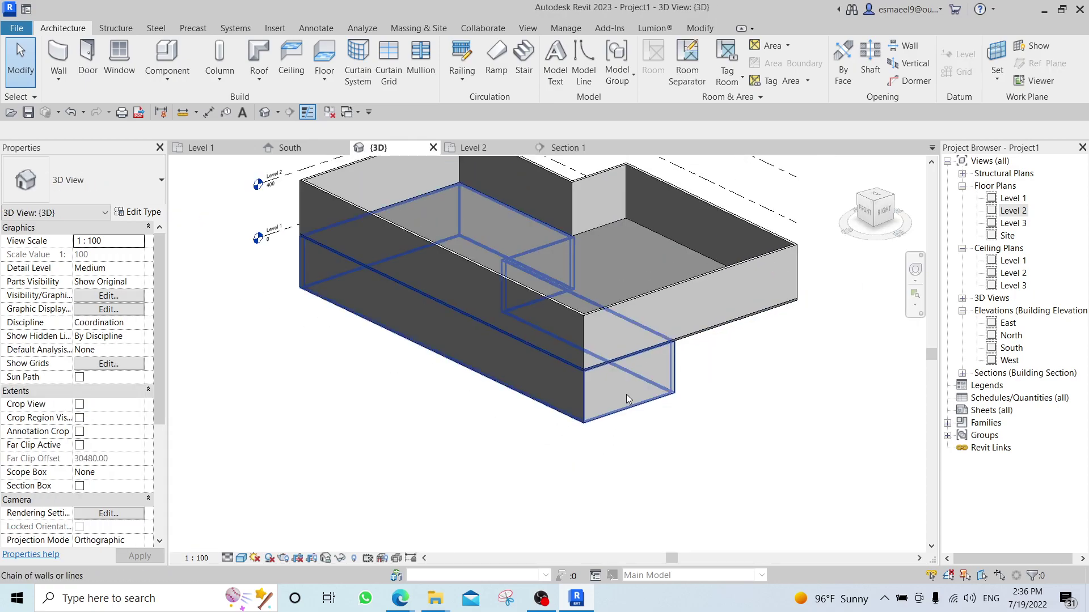
{"action": "left_click", "coordinate": [633, 396]}
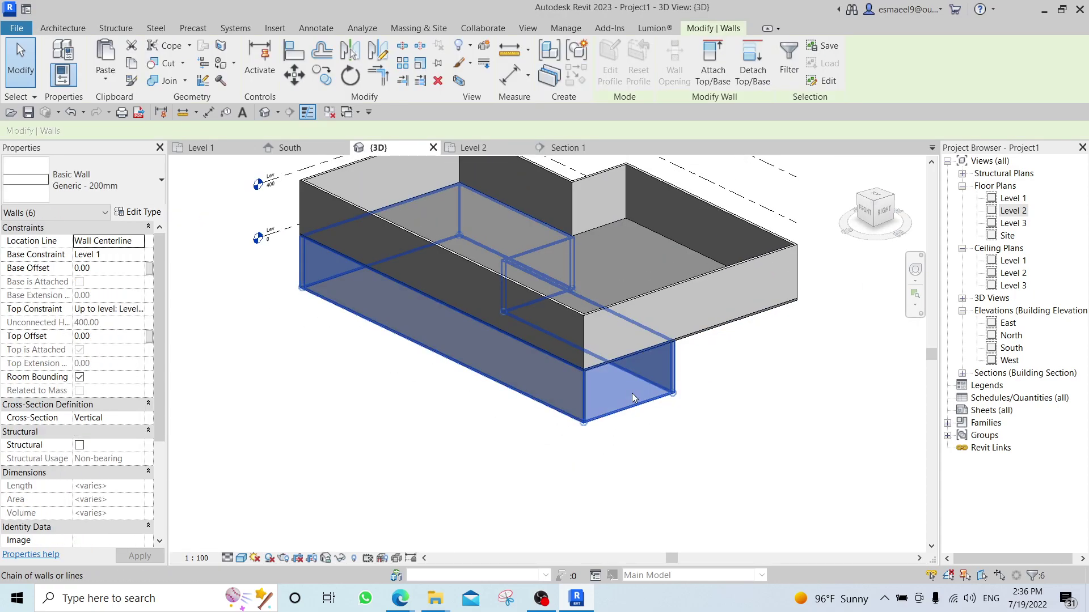
{"action": "left_click", "coordinate": [744, 69]}
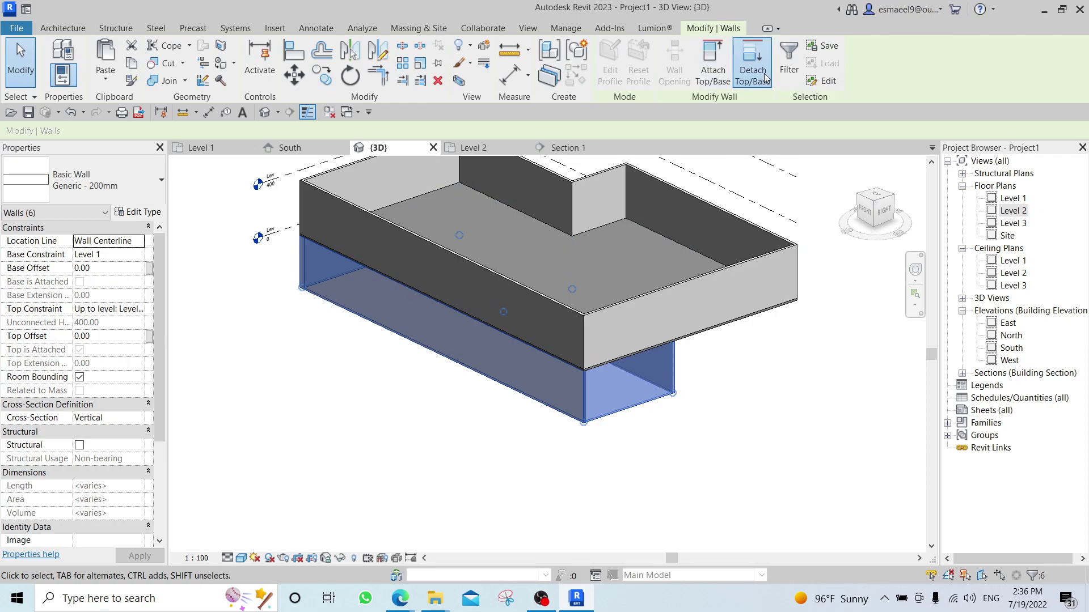
{"action": "left_click", "coordinate": [604, 272]}
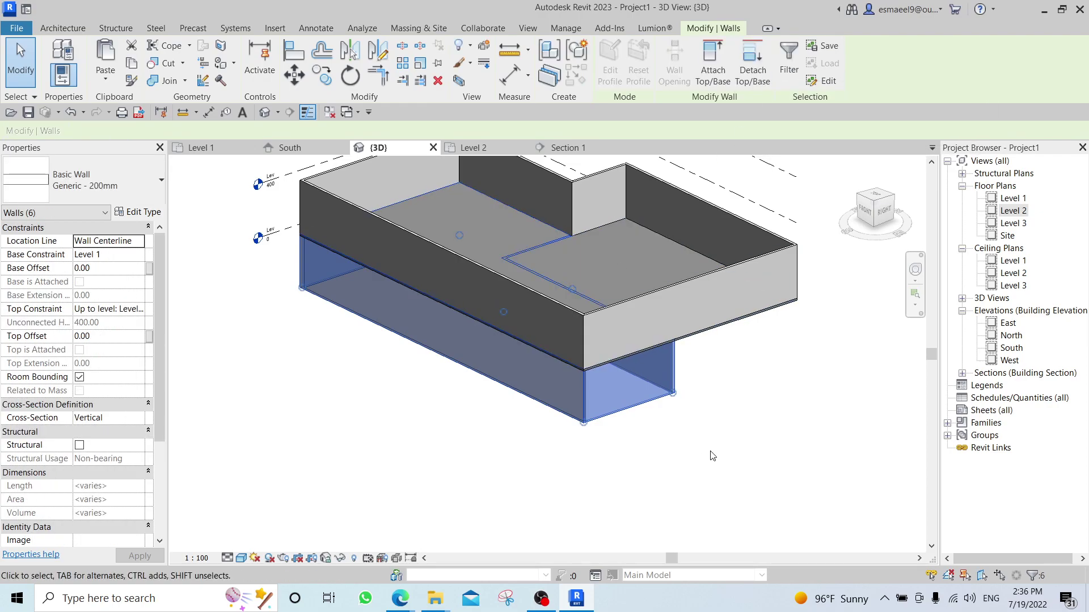
{"action": "left_click", "coordinate": [712, 456]}
{"action": "scroll", "coordinate": [567, 253], "scroll_direction": "up", "scroll_amount": 6}
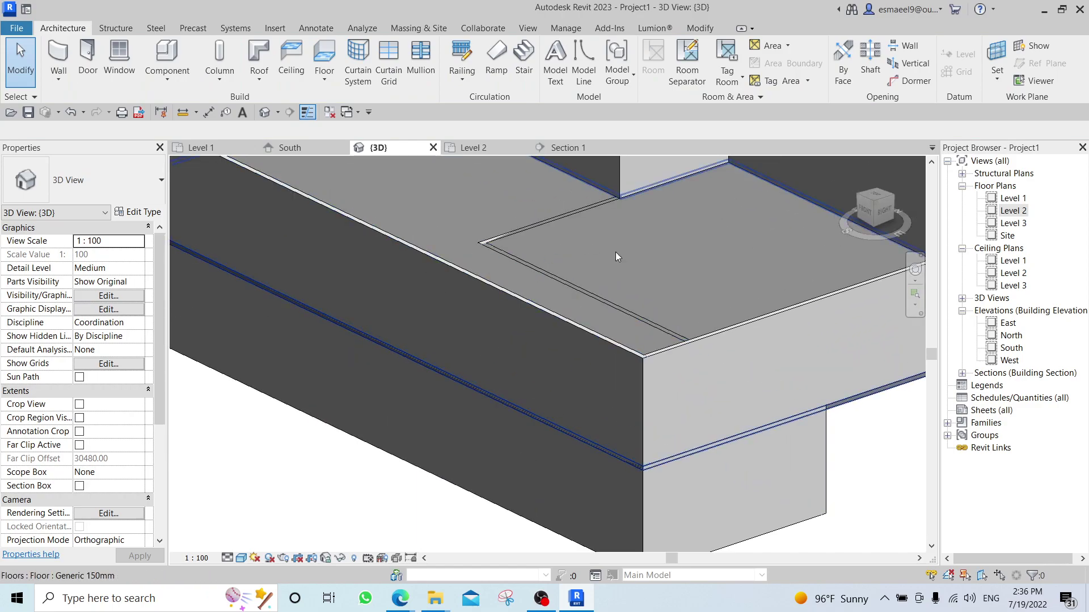
{"action": "left_click", "coordinate": [564, 148]}
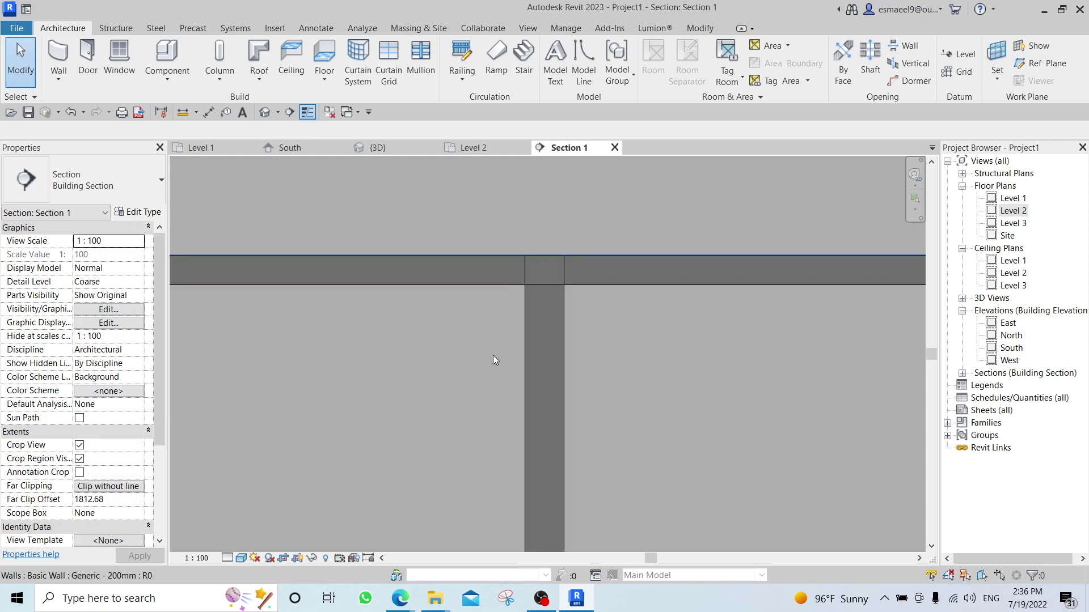
Step: In Section 1, Tab-select the chain of five ground-floor walls
{"action": "scroll", "coordinate": [797, 400], "scroll_direction": "down", "scroll_amount": 3}
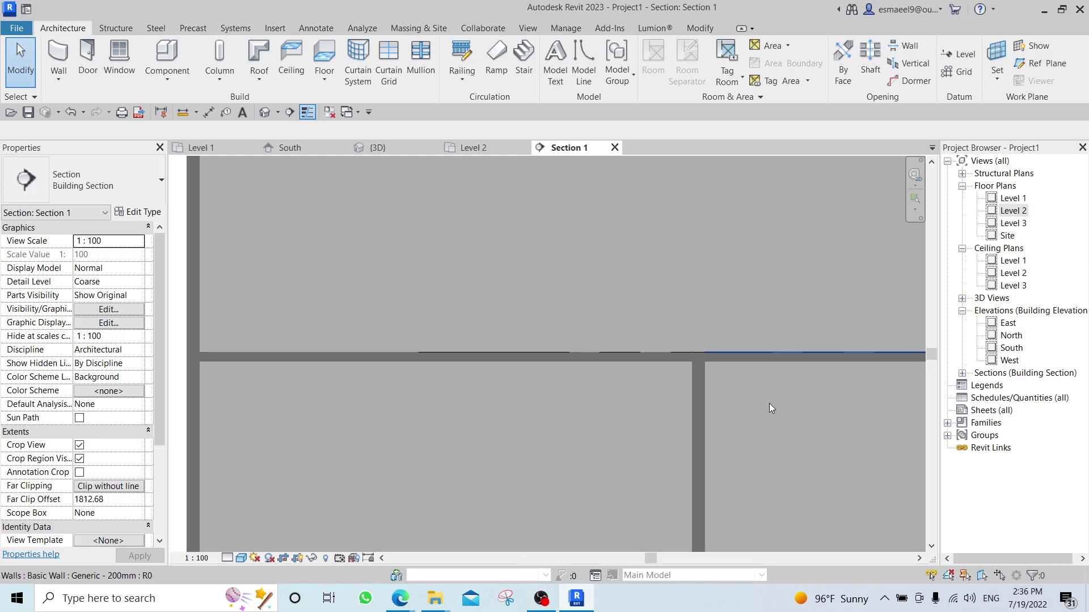
{"action": "middle_click_drag", "start_coordinate": [769, 403], "coordinate": [572, 288]}
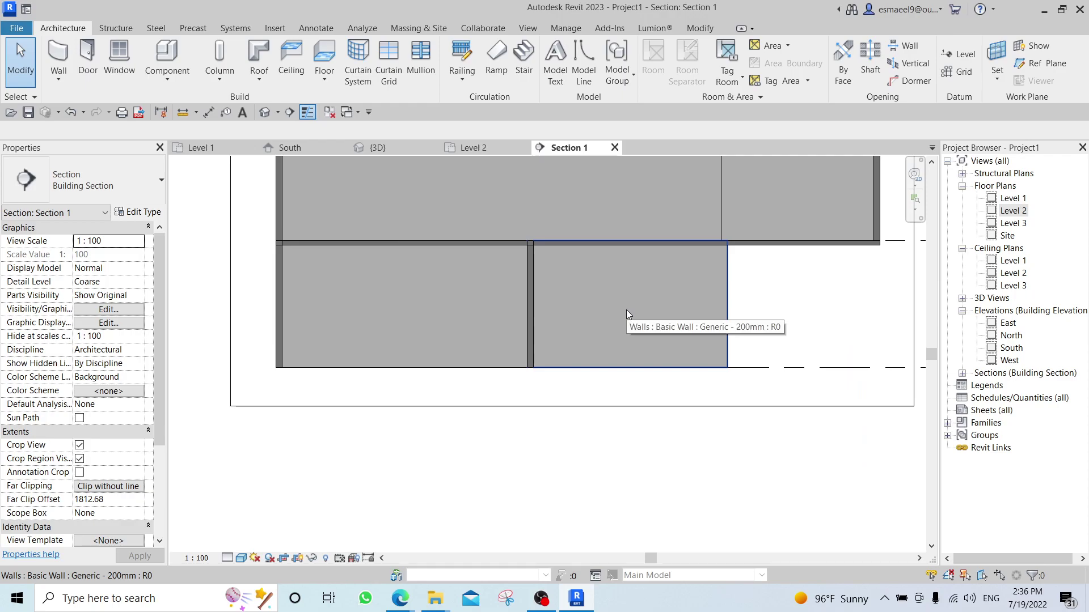
{"action": "key", "text": "Tab"}
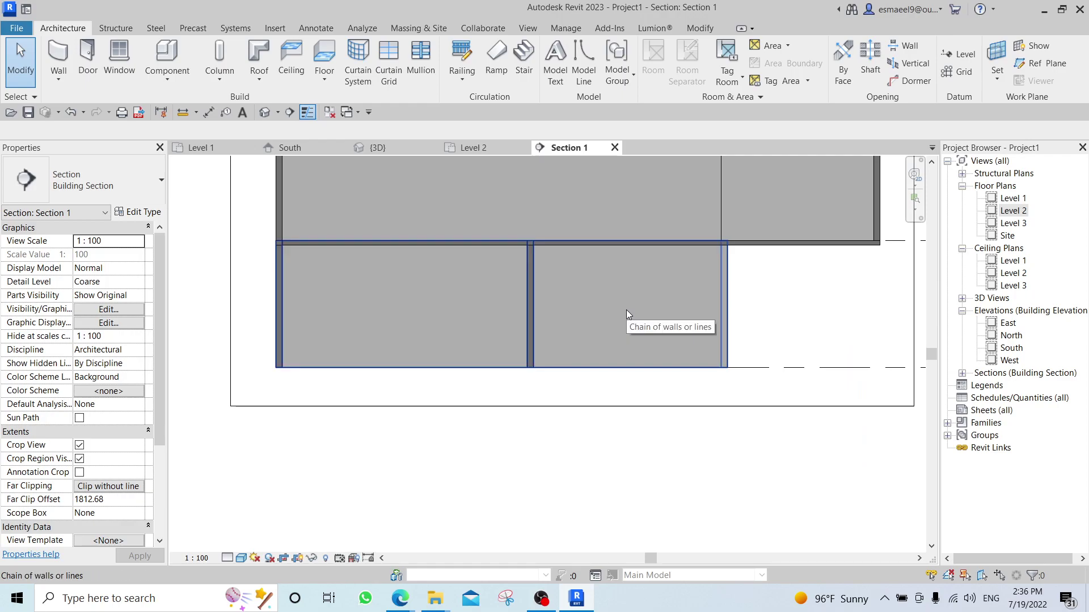
{"action": "left_click", "coordinate": [627, 309]}
{"action": "scroll", "coordinate": [508, 232], "scroll_direction": "up", "scroll_amount": 4}
{"action": "scroll", "coordinate": [583, 286], "scroll_direction": "up", "scroll_amount": 5}
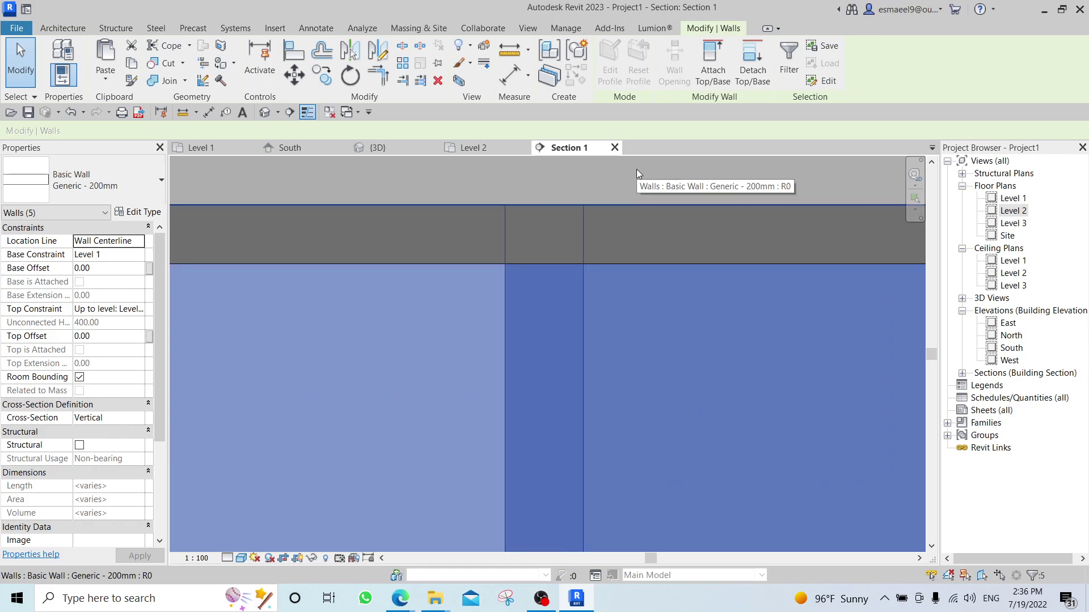
Step: Attach the wall tops to the Level 2 floor slab and return to the 3D view
{"action": "left_click", "coordinate": [709, 66]}
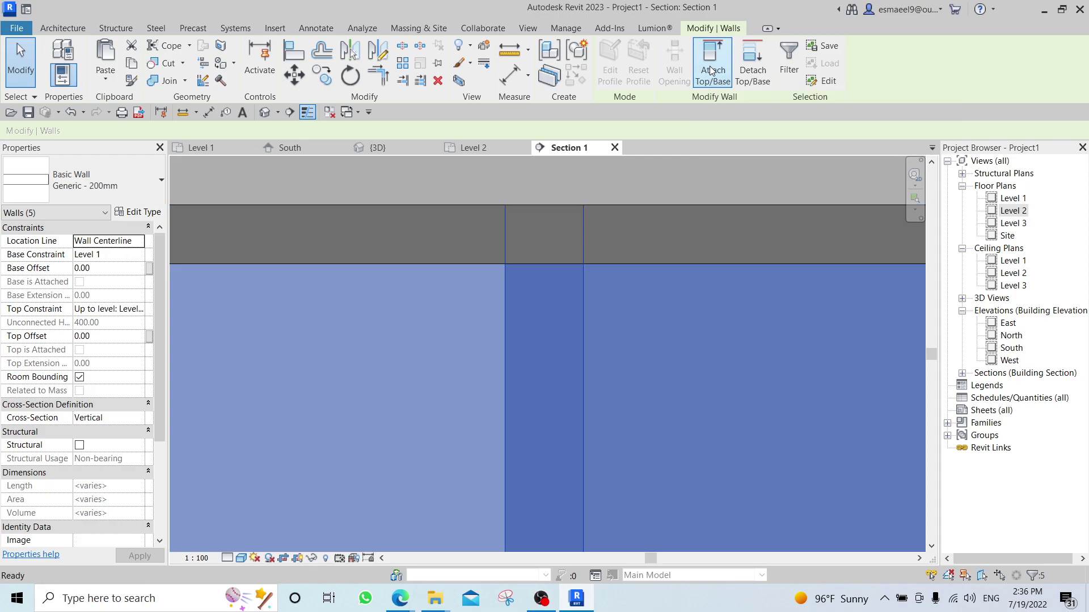
{"action": "left_click", "coordinate": [636, 237]}
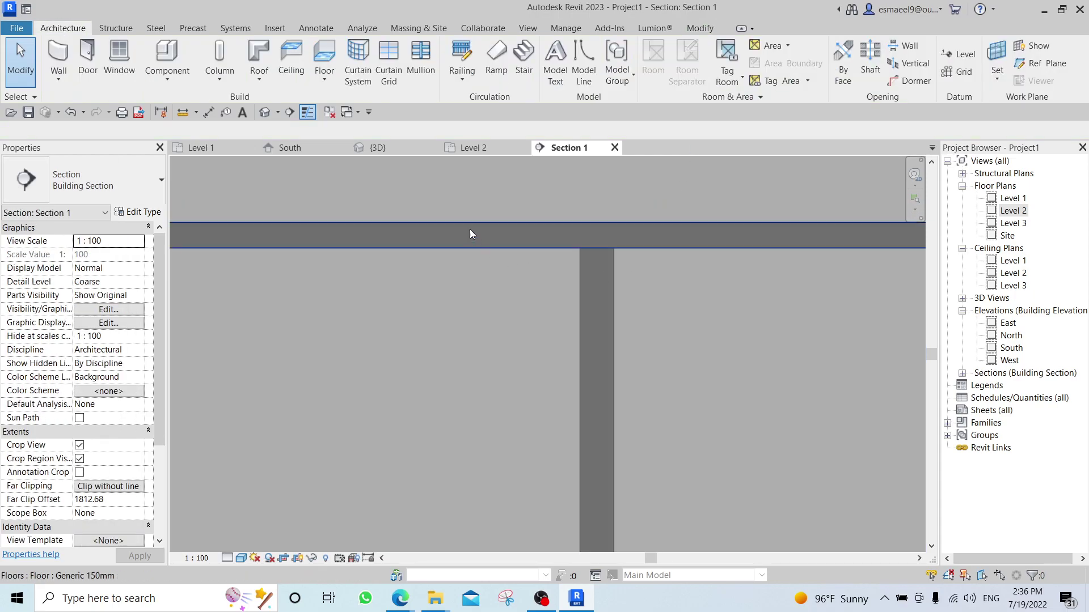
{"action": "scroll", "coordinate": [577, 230], "scroll_direction": "down", "scroll_amount": 3}
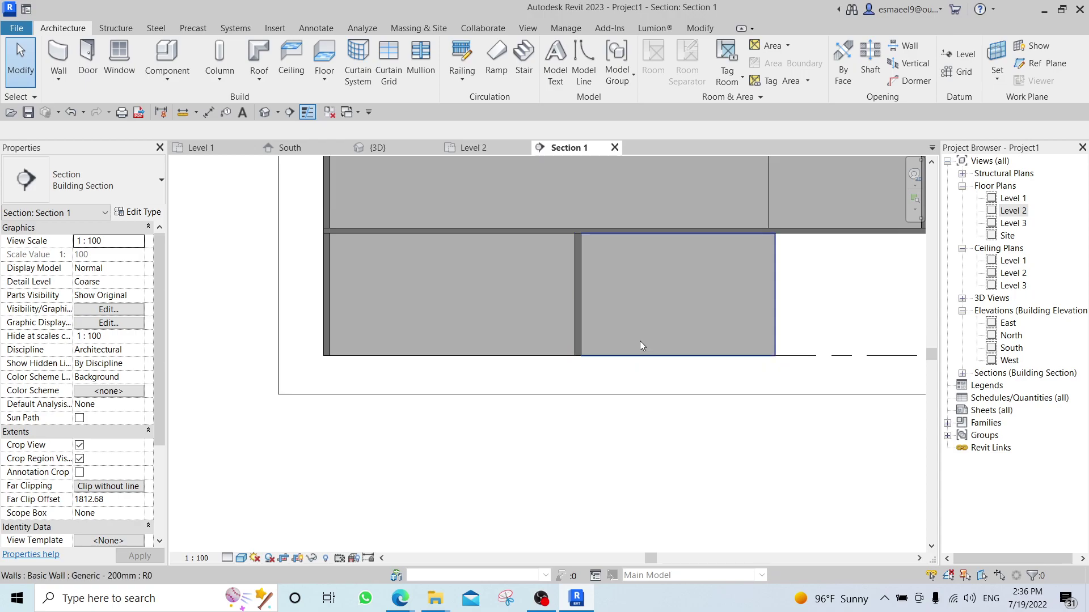
{"action": "key", "text": "ctrl+Tab"}
{"action": "scroll", "coordinate": [632, 341], "scroll_direction": "down", "scroll_amount": 3}
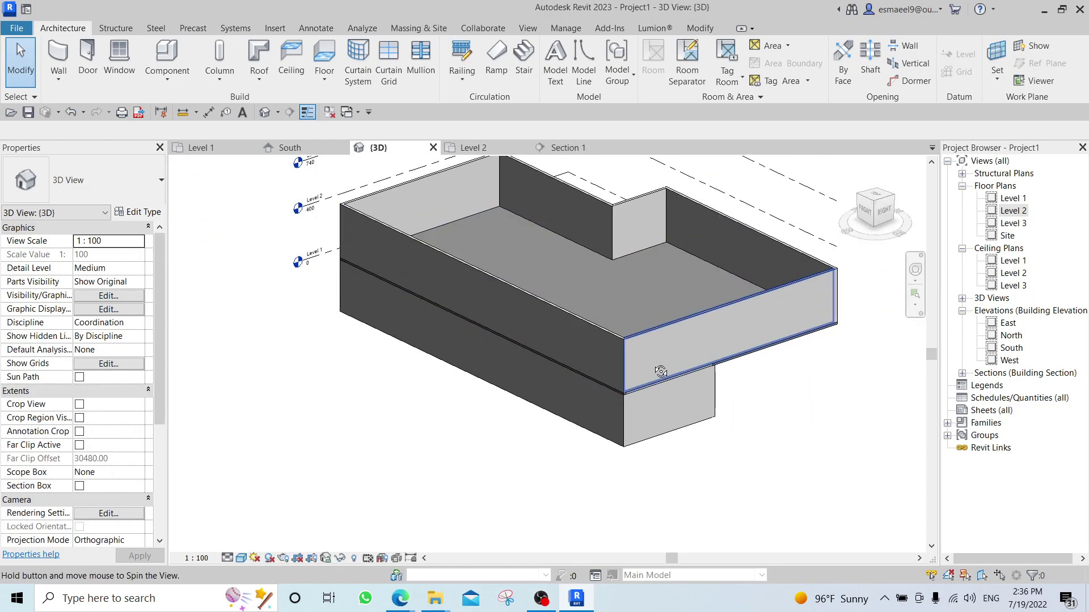
Step: Attach the projecting wall's top to the Level 2 floor, then select the Generic 150mm slab
{"action": "middle_click_drag", "start_coordinate": [638, 351], "coordinate": [553, 362], "text": "shift"}
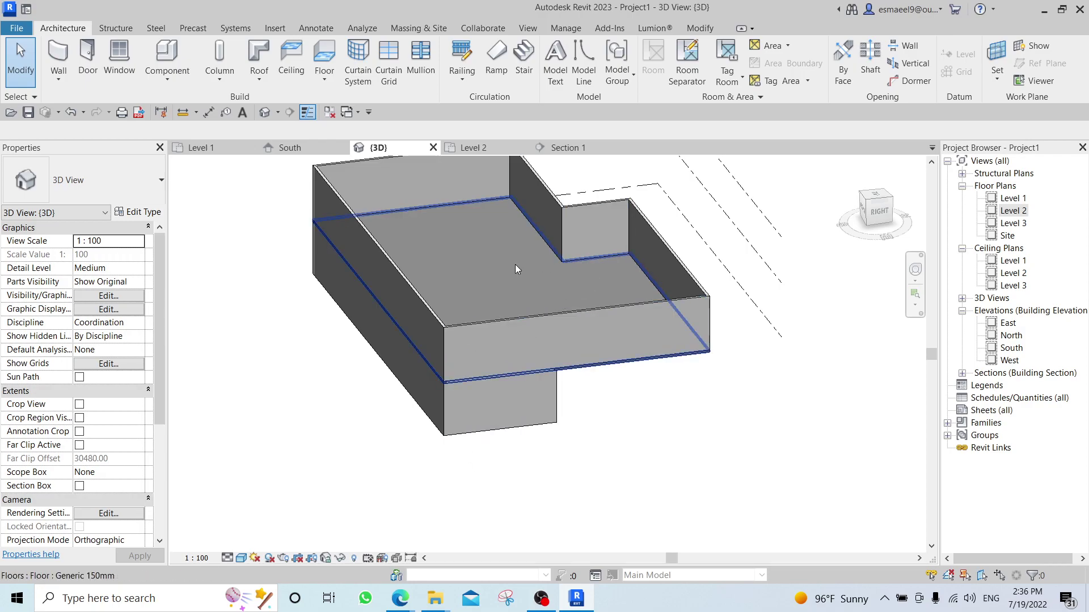
{"action": "left_click", "coordinate": [512, 287]}
{"action": "key", "text": "Escape"}
{"action": "left_click", "coordinate": [499, 401]}
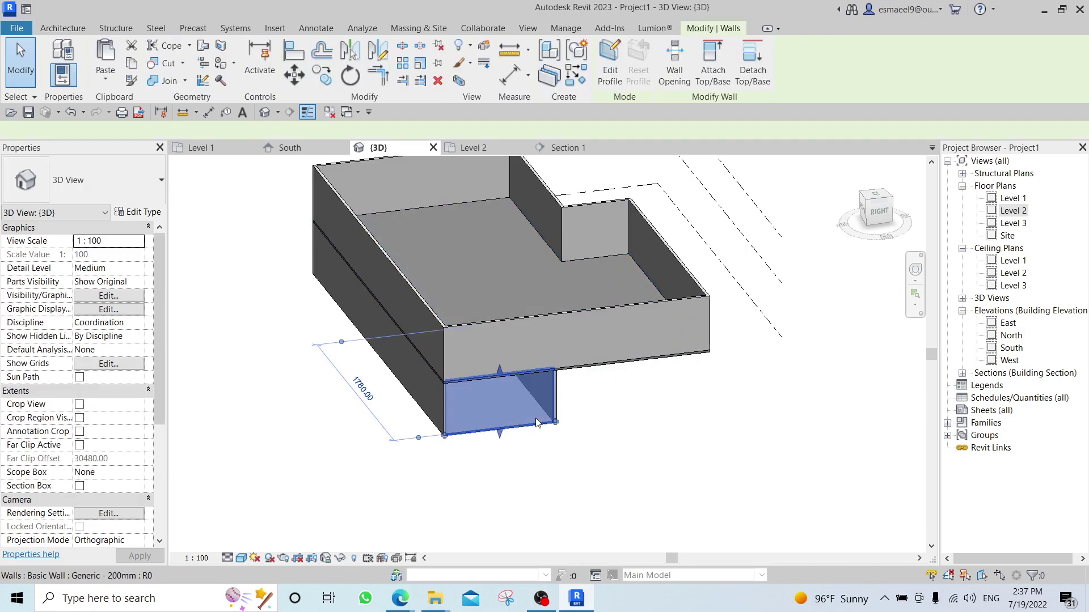
{"action": "left_click", "coordinate": [712, 71]}
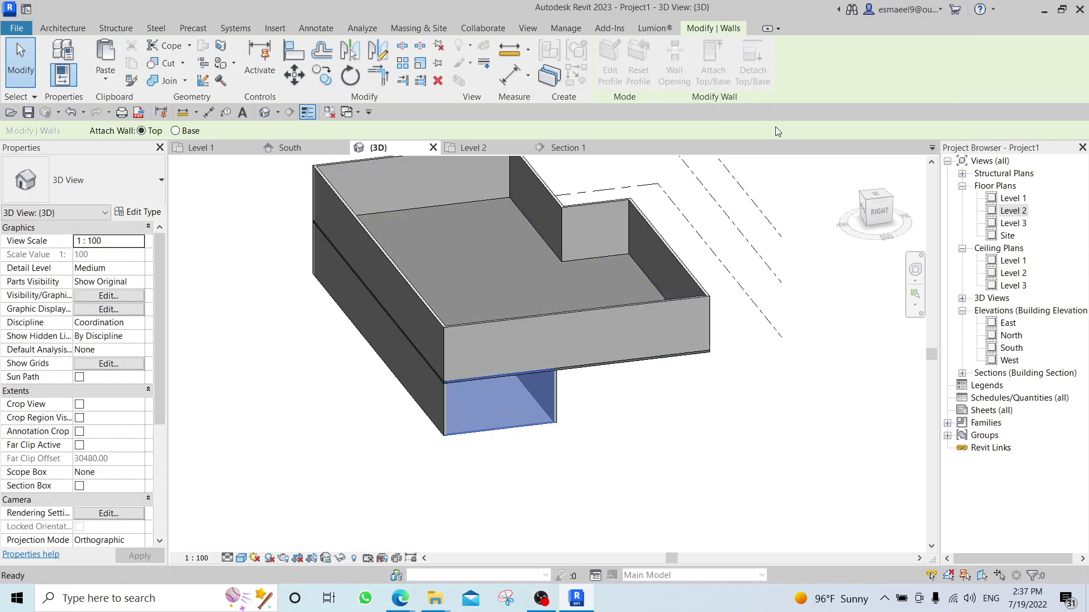
{"action": "left_click", "coordinate": [569, 363]}
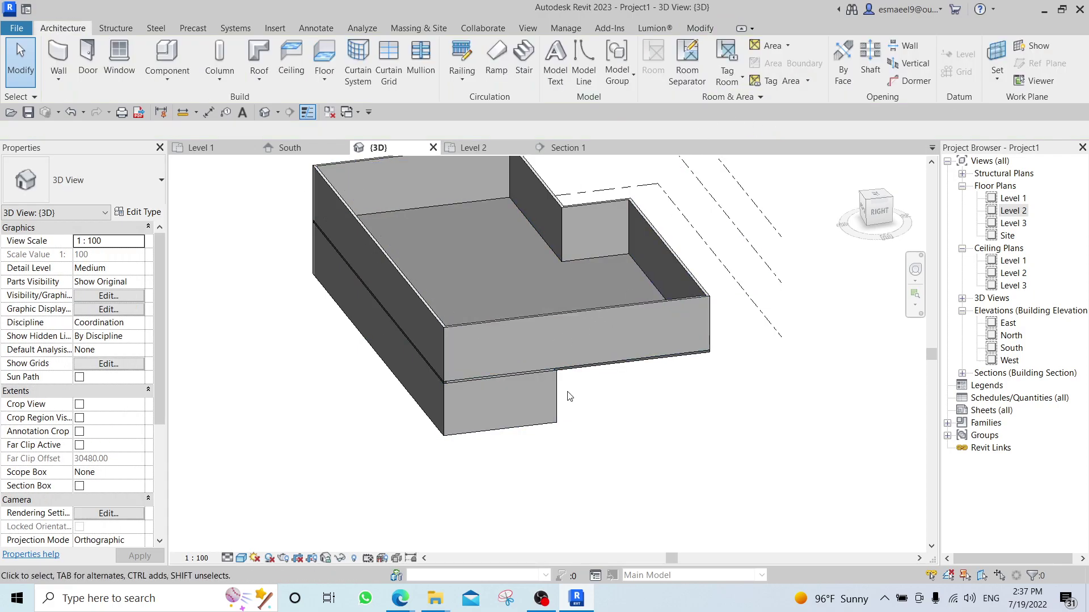
{"action": "left_click", "coordinate": [513, 272]}
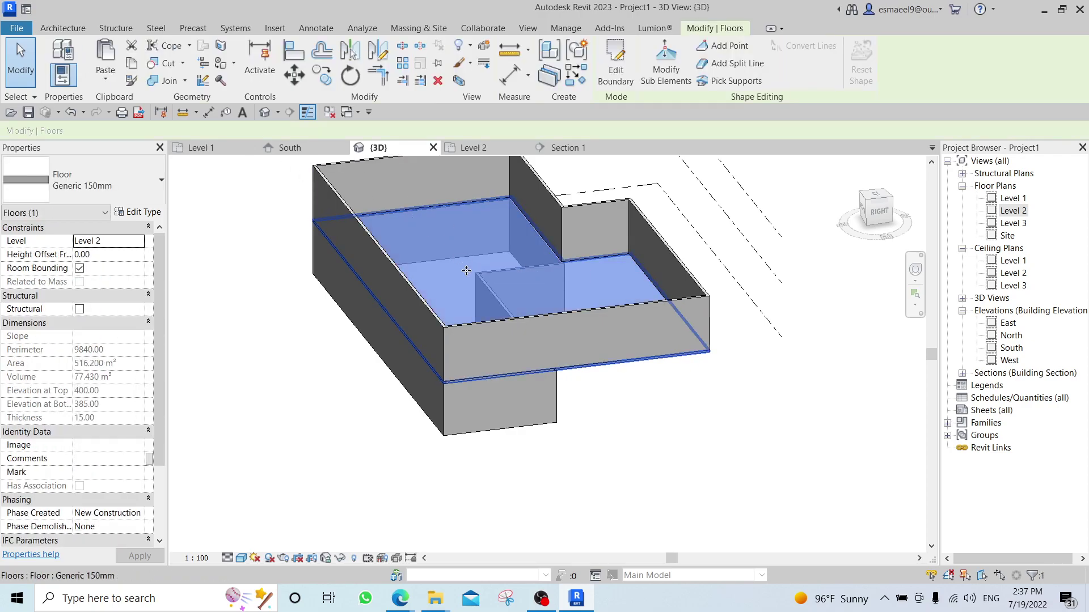
Step: Paste the Level 2 floor Aligned to Selected Levels onto Level 3, capping the upper walls
{"action": "left_click", "coordinate": [105, 74]}
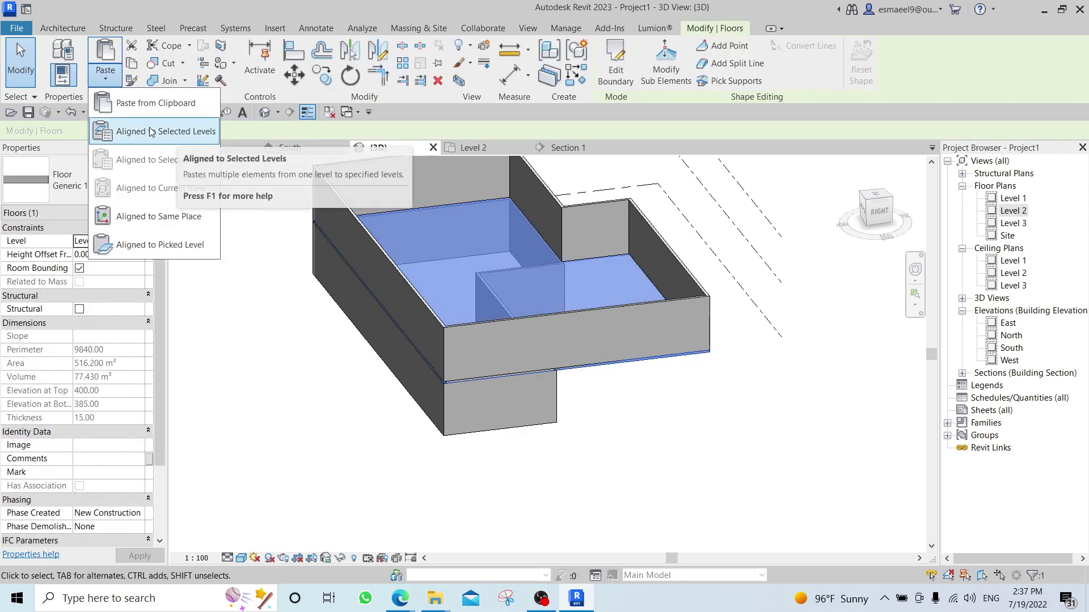
{"action": "left_click", "coordinate": [152, 131]}
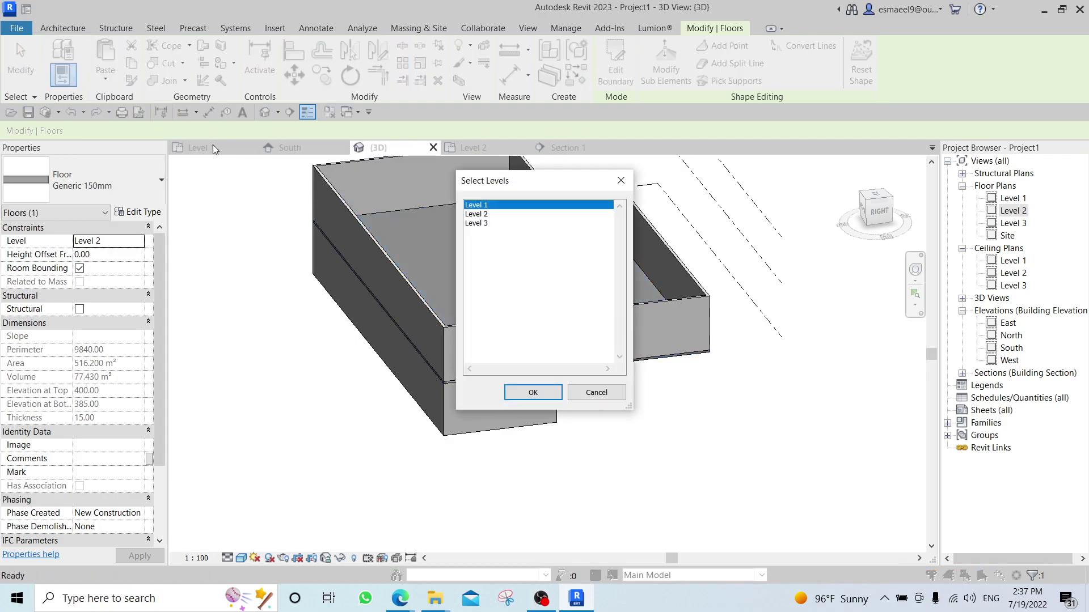
{"action": "left_click", "coordinate": [476, 223]}
{"action": "left_click", "coordinate": [533, 392]}
{"action": "middle_click_drag", "start_coordinate": [607, 317], "coordinate": [555, 319]}
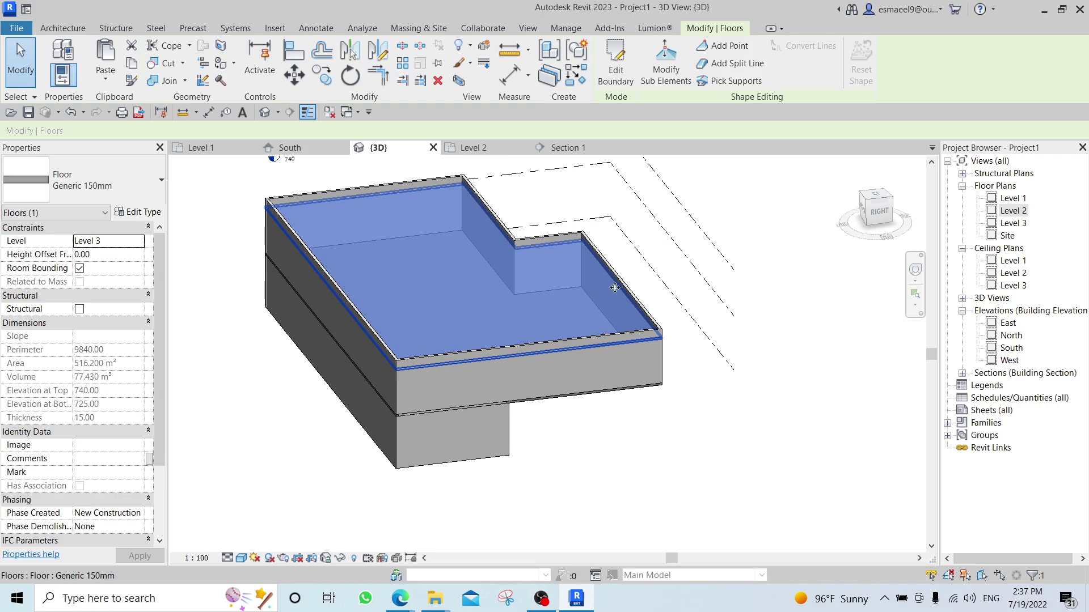
{"action": "scroll", "coordinate": [552, 335], "scroll_direction": "up", "scroll_amount": 3}
{"action": "scroll", "coordinate": [564, 317], "scroll_direction": "down", "scroll_amount": 2}
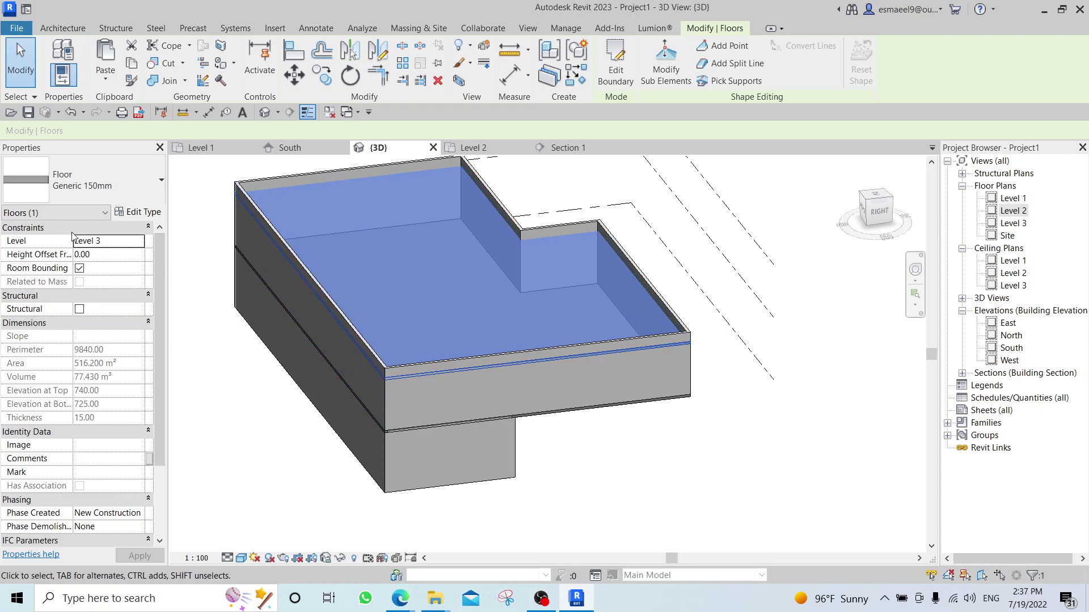
Step: Set the Level 3 floor's Height Offset From Level to 200
{"action": "double_click", "coordinate": [73, 236]}
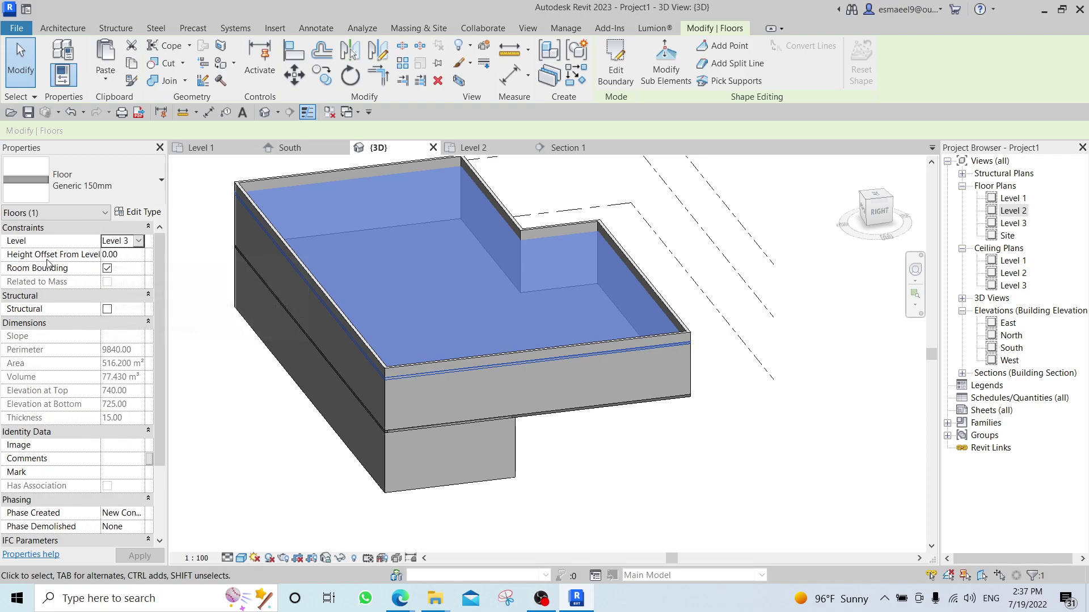
{"action": "left_click", "coordinate": [127, 255]}
{"action": "type", "text": "100"}
{"action": "key", "text": "Return"}
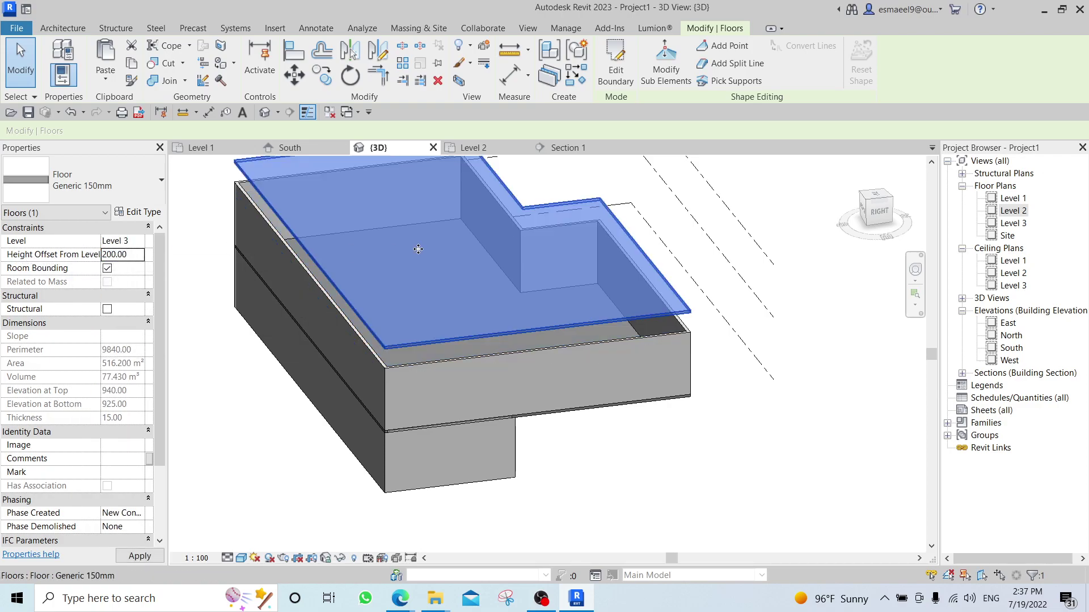
{"action": "key", "text": "Escape"}
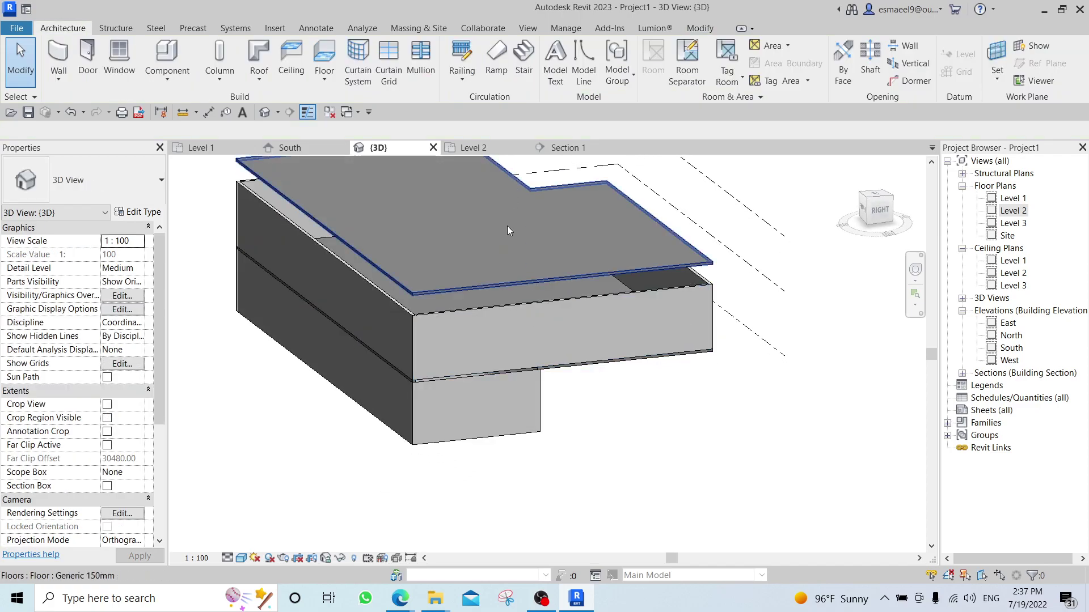
Step: Attach the six Level 2 walls' tops to the Level 3 floor, then reselect the walls
{"action": "middle_click_drag", "start_coordinate": [507, 226], "coordinate": [502, 345], "text": "shift"}
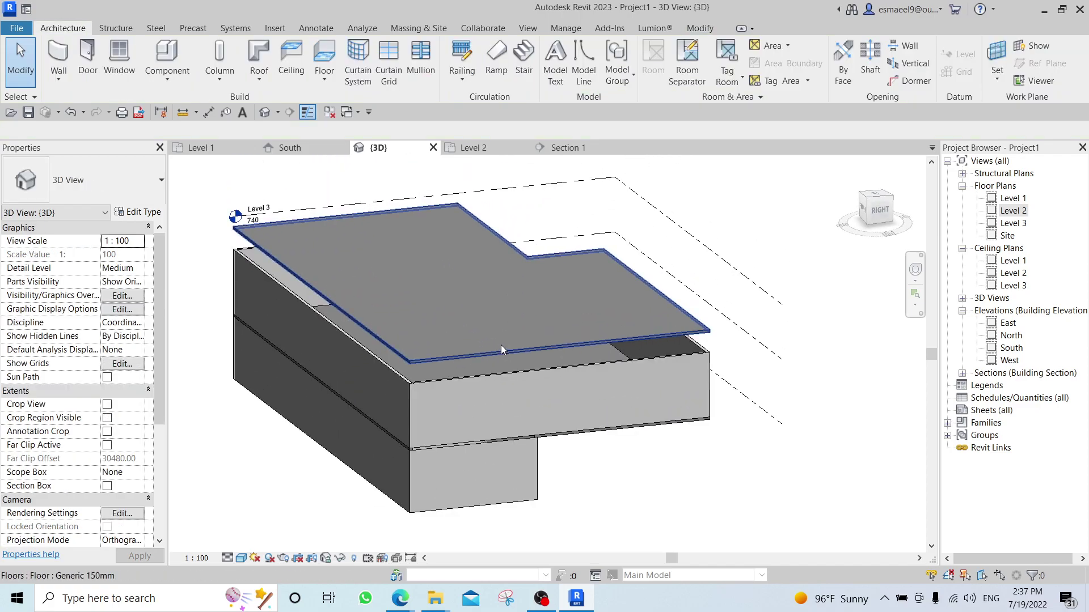
{"action": "left_click", "coordinate": [525, 307]}
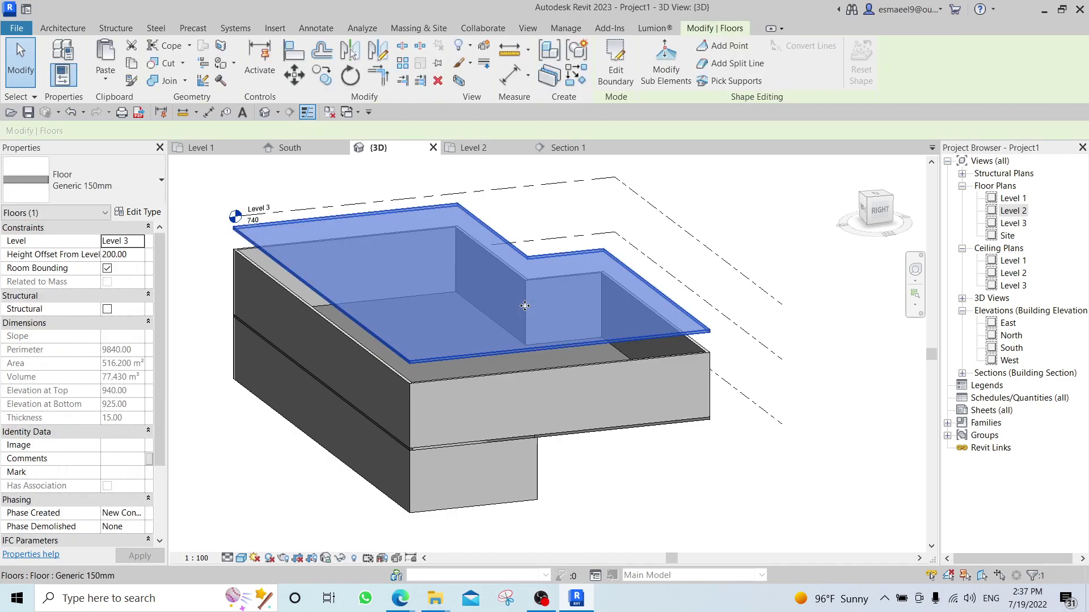
{"action": "key", "text": "Escape"}
{"action": "key", "text": "Tab"}
{"action": "left_click", "coordinate": [579, 373]}
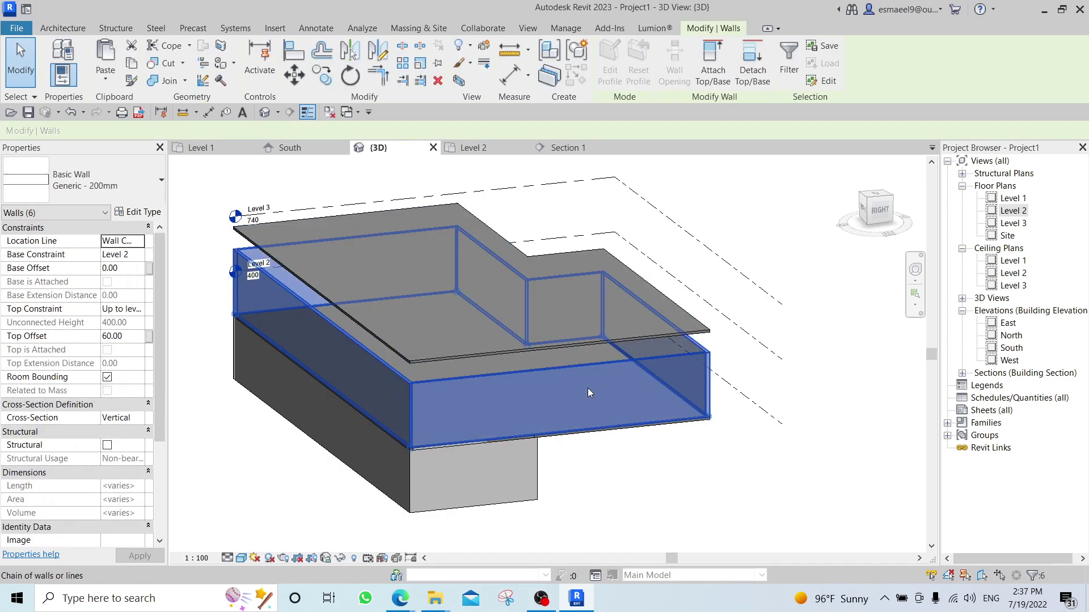
{"action": "left_click", "coordinate": [717, 62]}
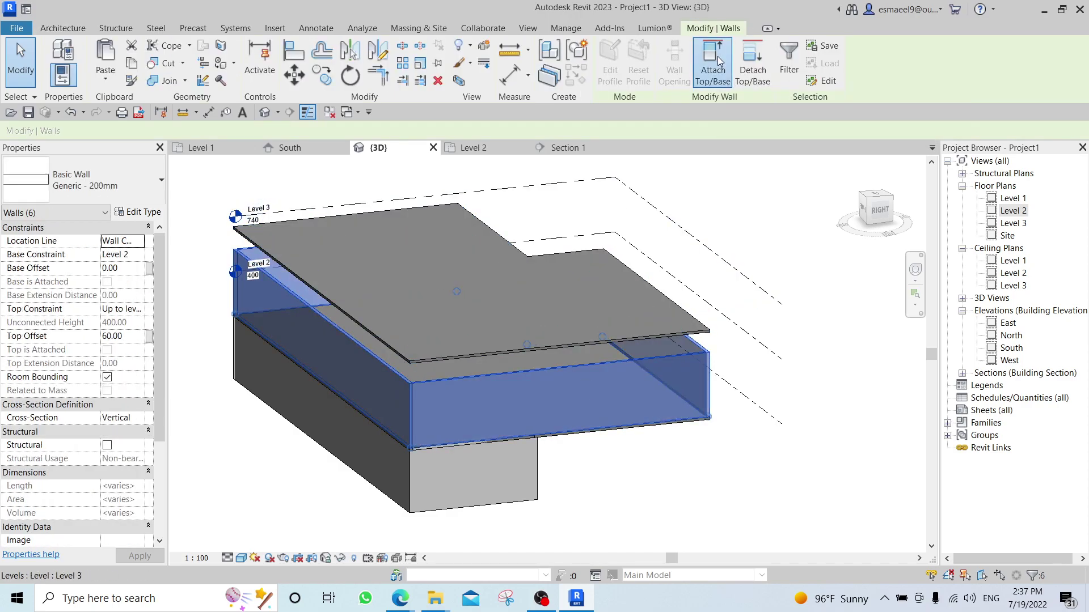
{"action": "left_click", "coordinate": [499, 302]}
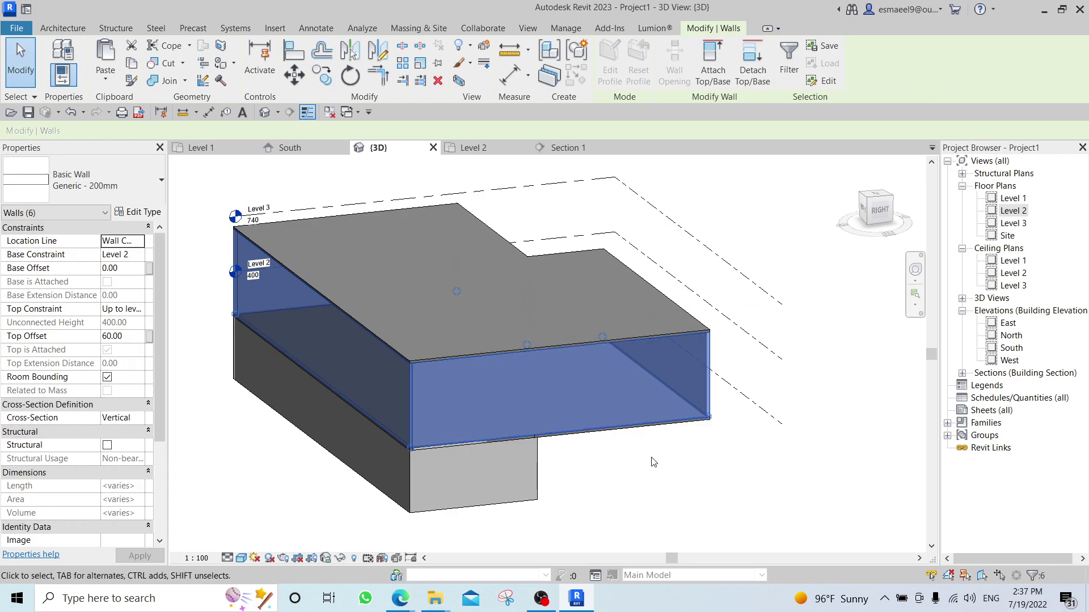
{"action": "key", "text": "Escape"}
{"action": "key", "text": "Tab"}
{"action": "left_click", "coordinate": [604, 427]}
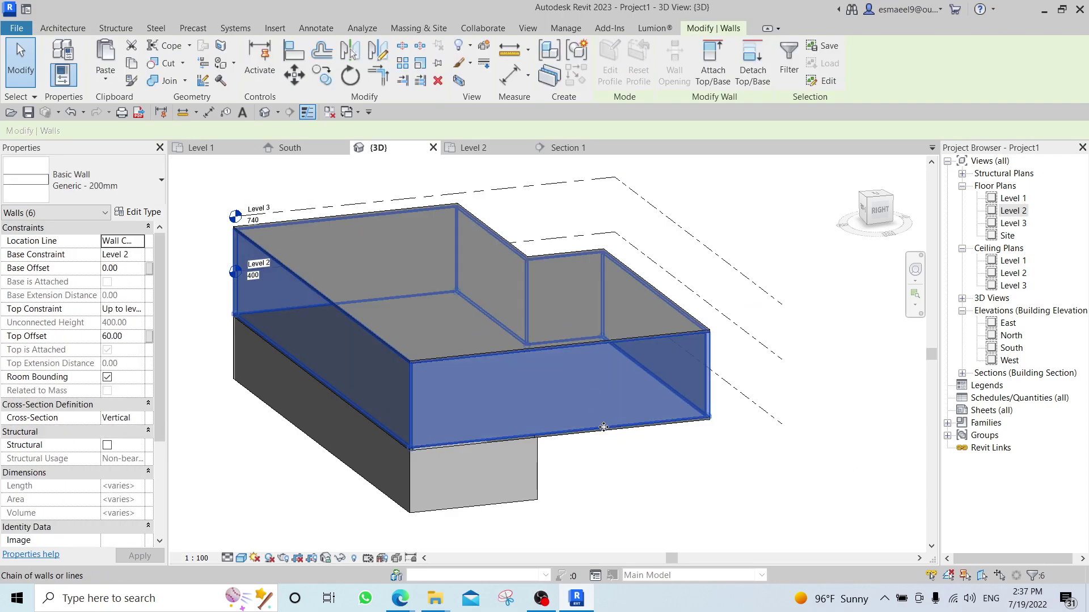
Step: Set the selected Level 2 walls' Base Offset to 200 in Properties
{"action": "double_click", "coordinate": [100, 281]}
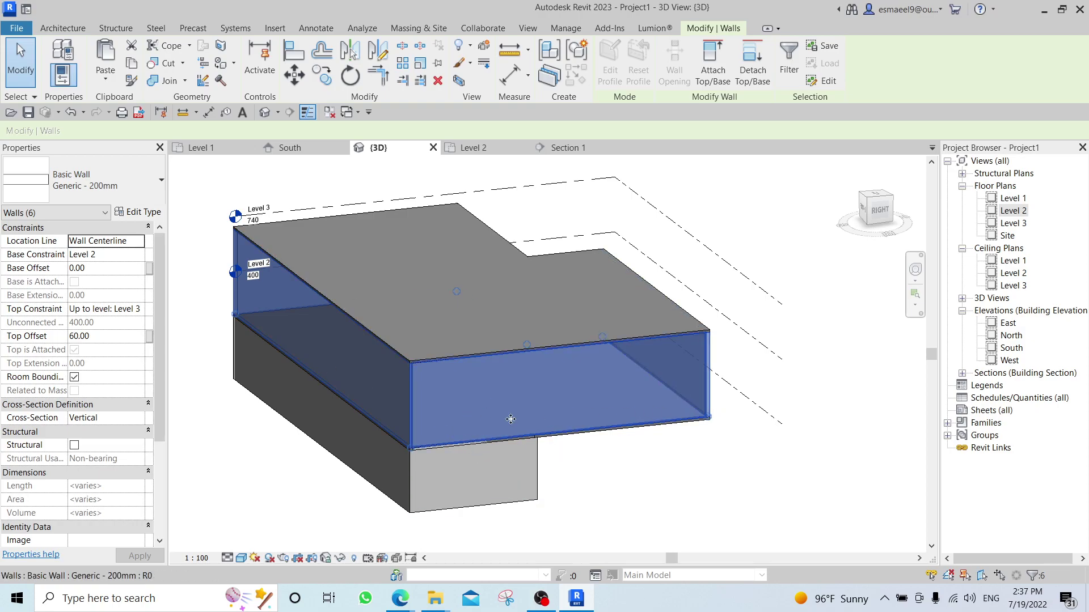
{"action": "left_click", "coordinate": [108, 271]}
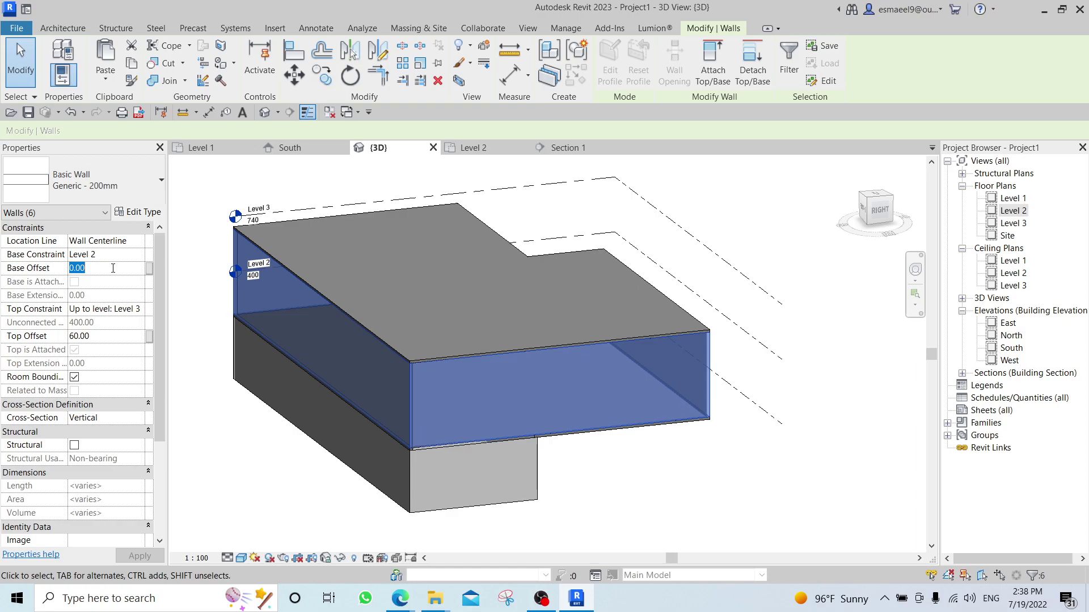
{"action": "type", "text": "150"}
{"action": "key", "text": "Return"}
{"action": "left_click", "coordinate": [549, 491]}
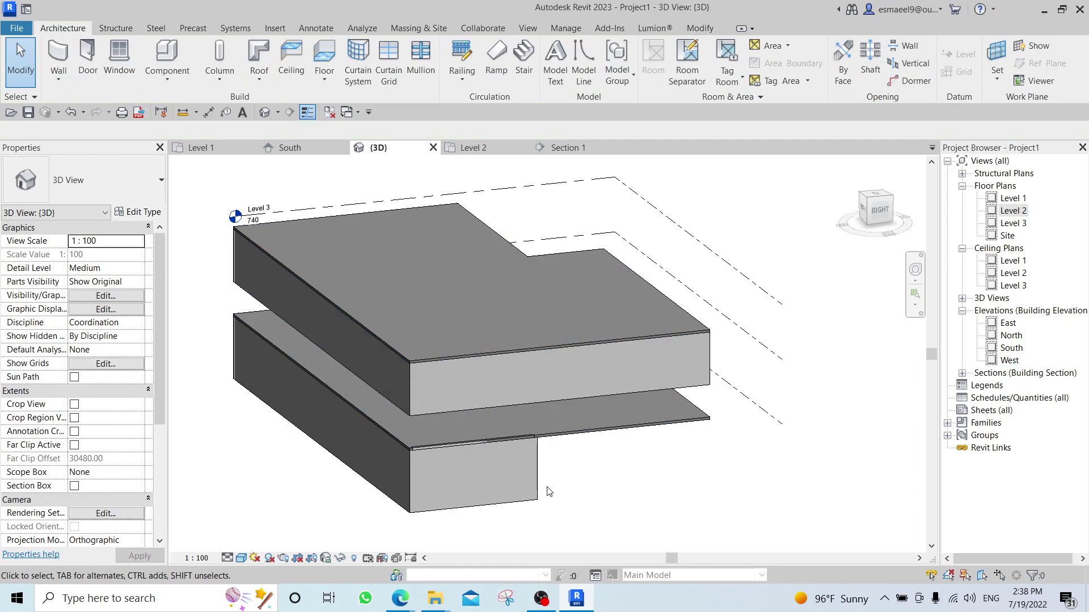
Step: Attach the six walls' bases down to the Level 2 floor slab
{"action": "scroll", "coordinate": [662, 373], "scroll_direction": "up", "scroll_amount": 4}
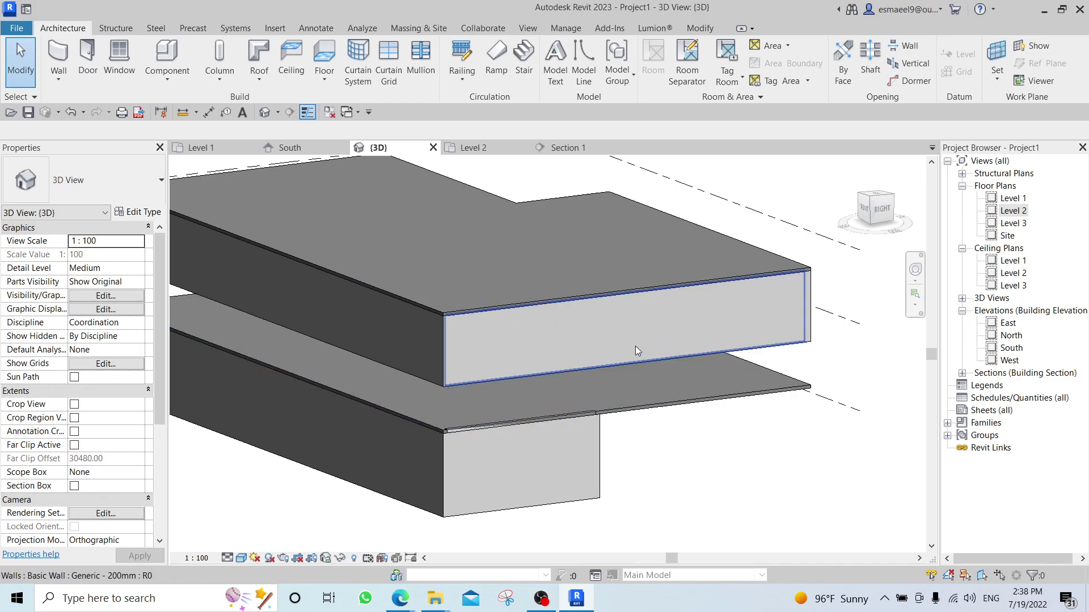
{"action": "key", "text": "Tab"}
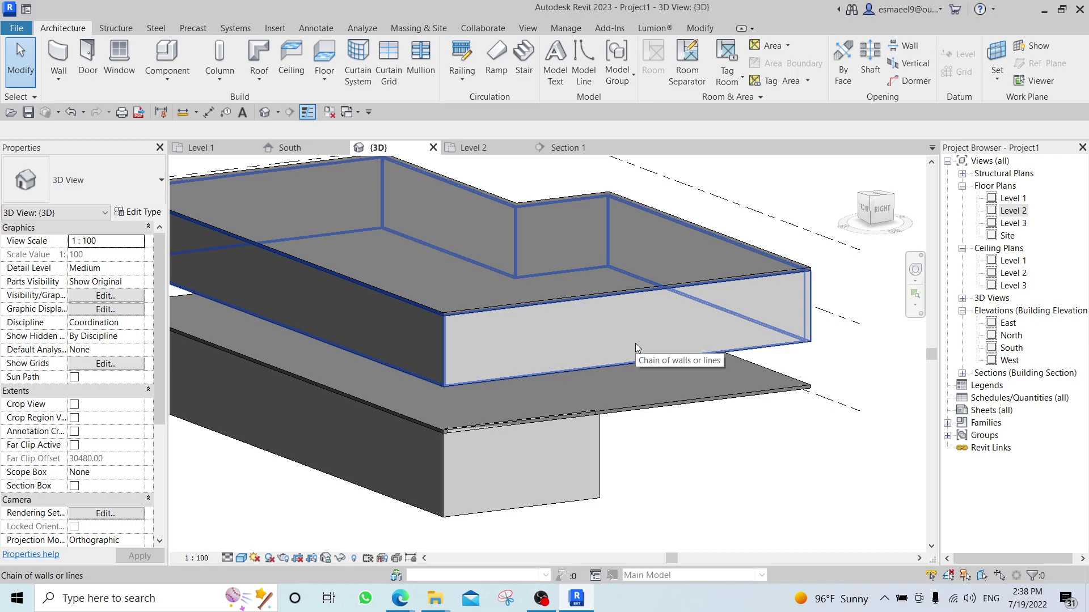
{"action": "left_click", "coordinate": [635, 343]}
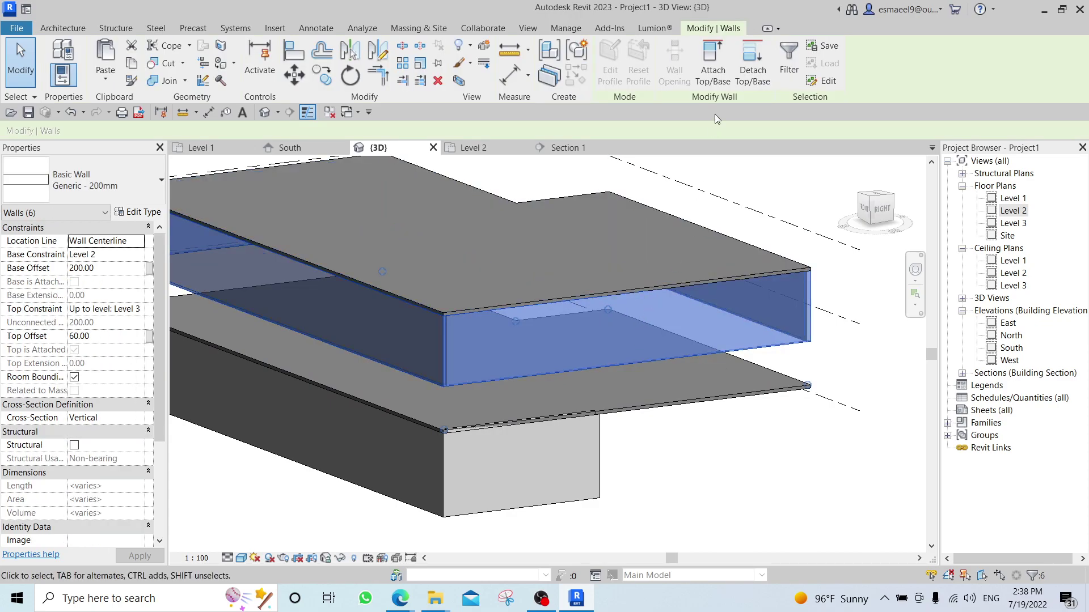
{"action": "left_click", "coordinate": [713, 71]}
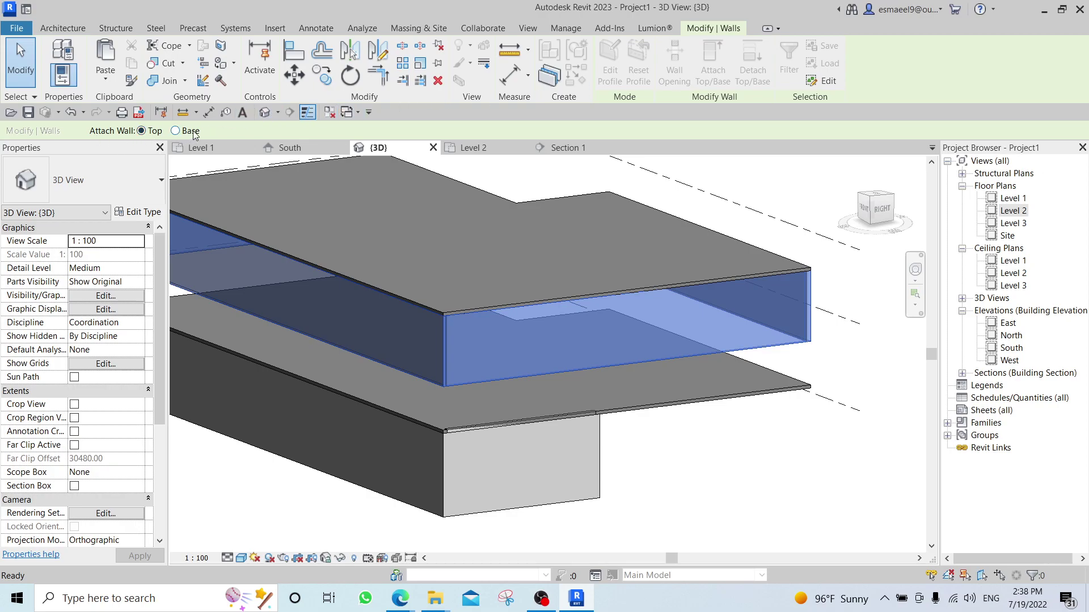
{"action": "left_click", "coordinate": [175, 131]}
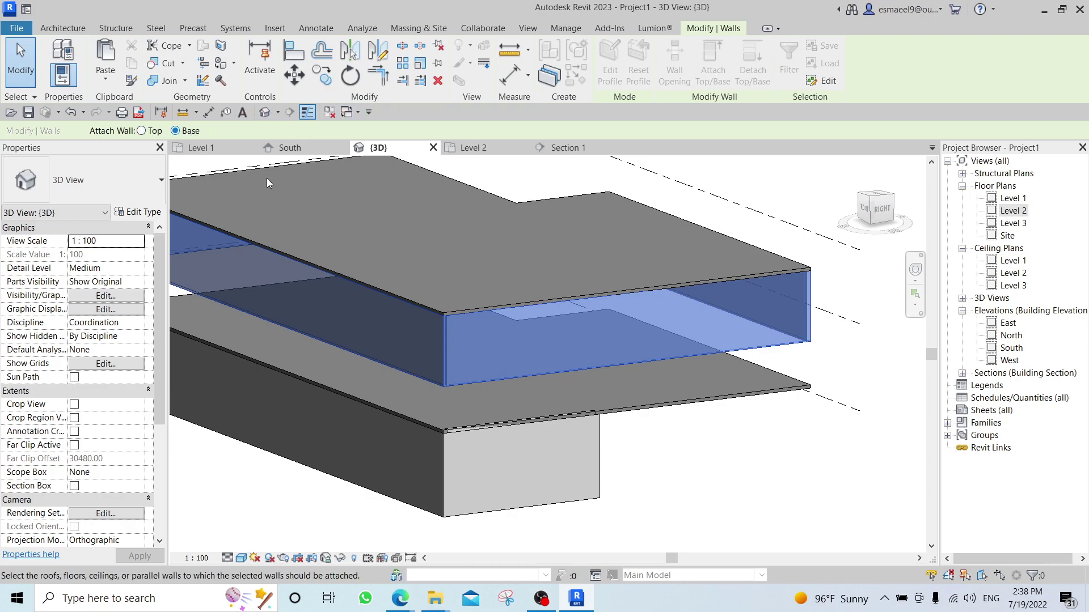
{"action": "left_click", "coordinate": [615, 411]}
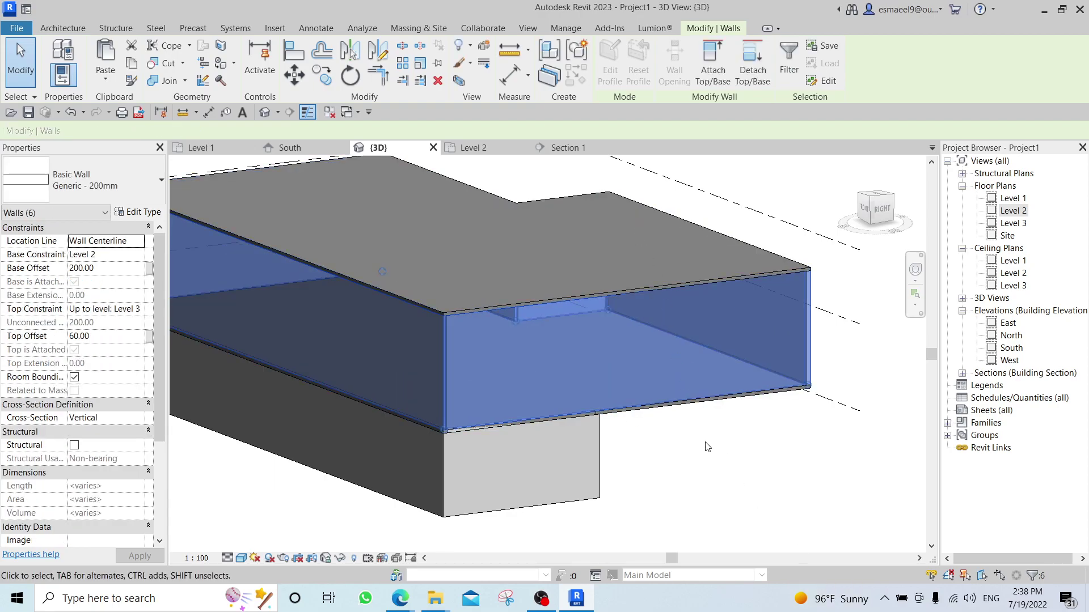
Step: Attach the six walls' tops to the Level 3 slab, then orbit to a side view
{"action": "left_click", "coordinate": [713, 72]}
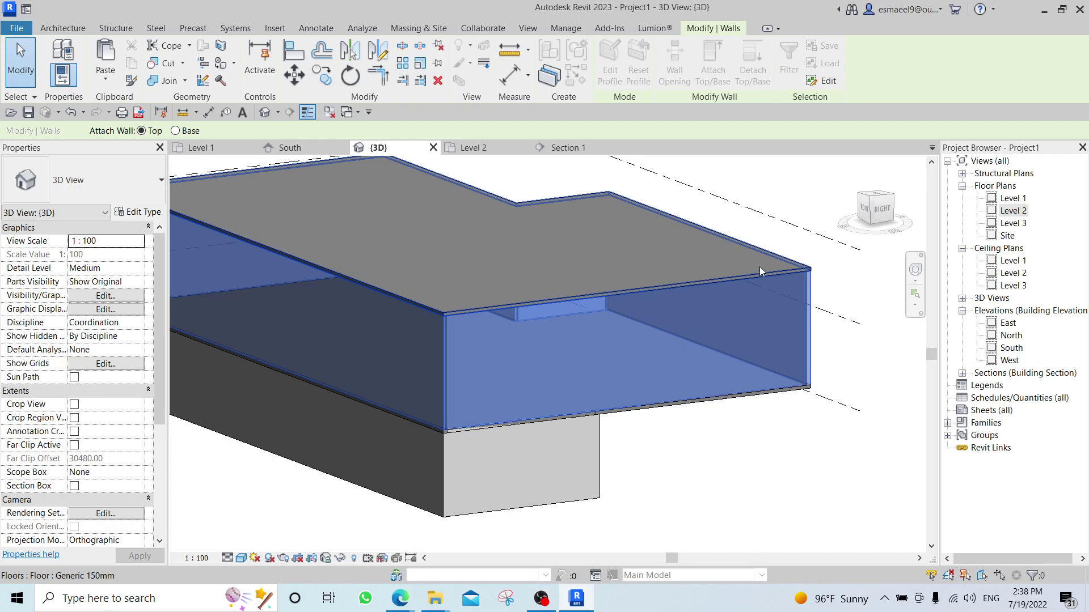
{"action": "left_click", "coordinate": [741, 237]}
{"action": "scroll", "coordinate": [742, 237], "scroll_direction": "down", "scroll_amount": 1}
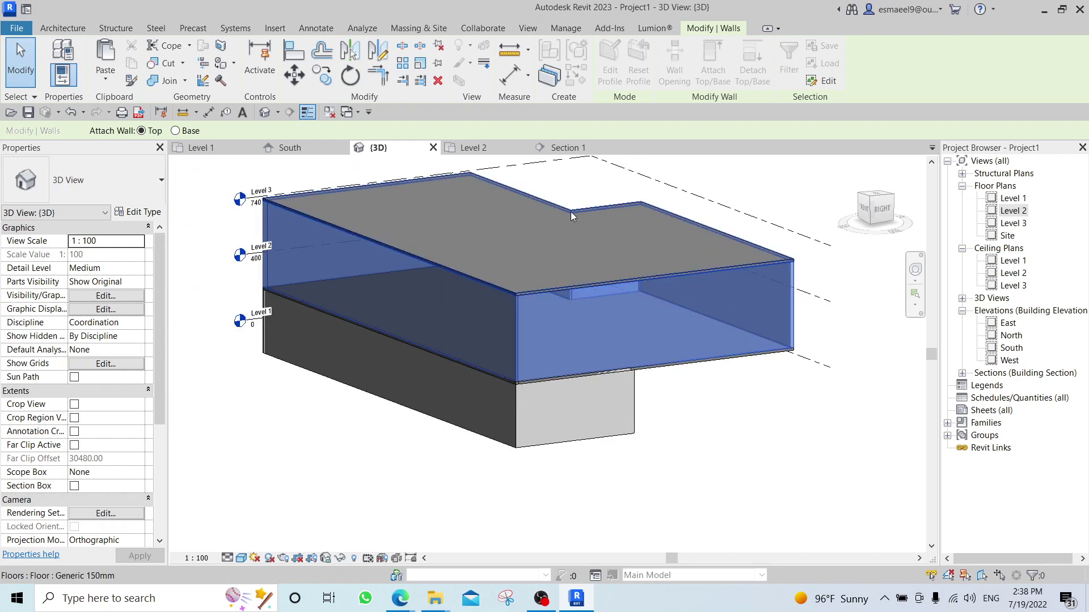
{"action": "left_click", "coordinate": [612, 269]}
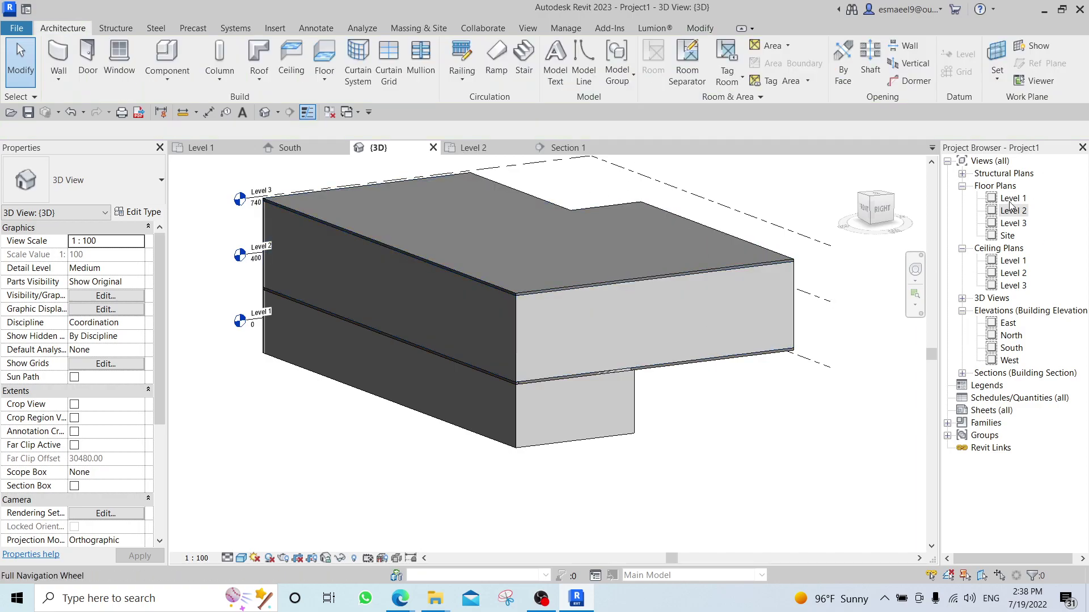
{"action": "left_click", "coordinate": [672, 309]}
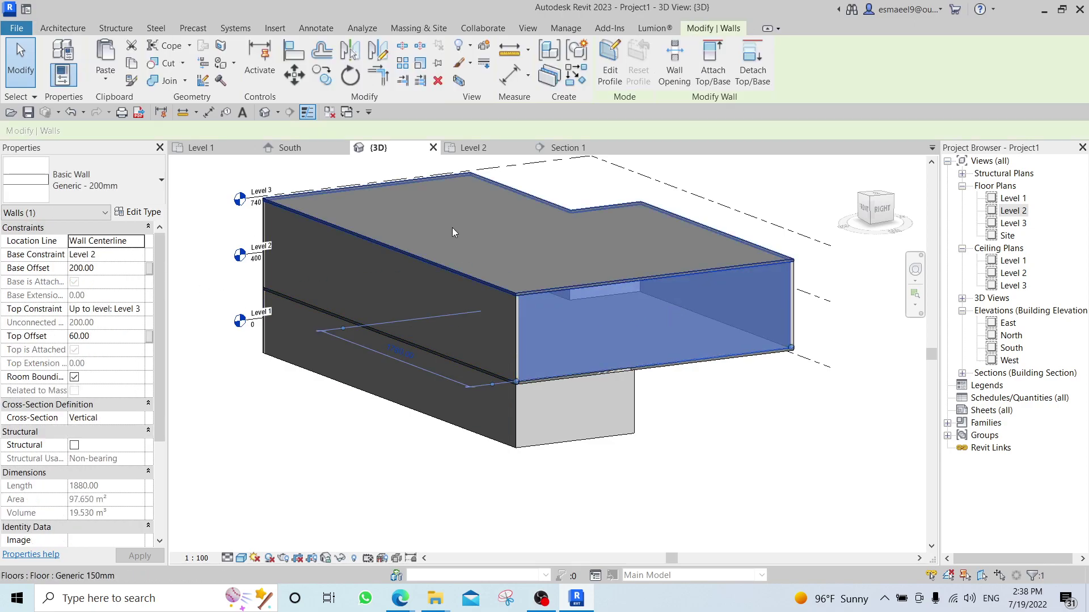
{"action": "left_click", "coordinate": [701, 58]}
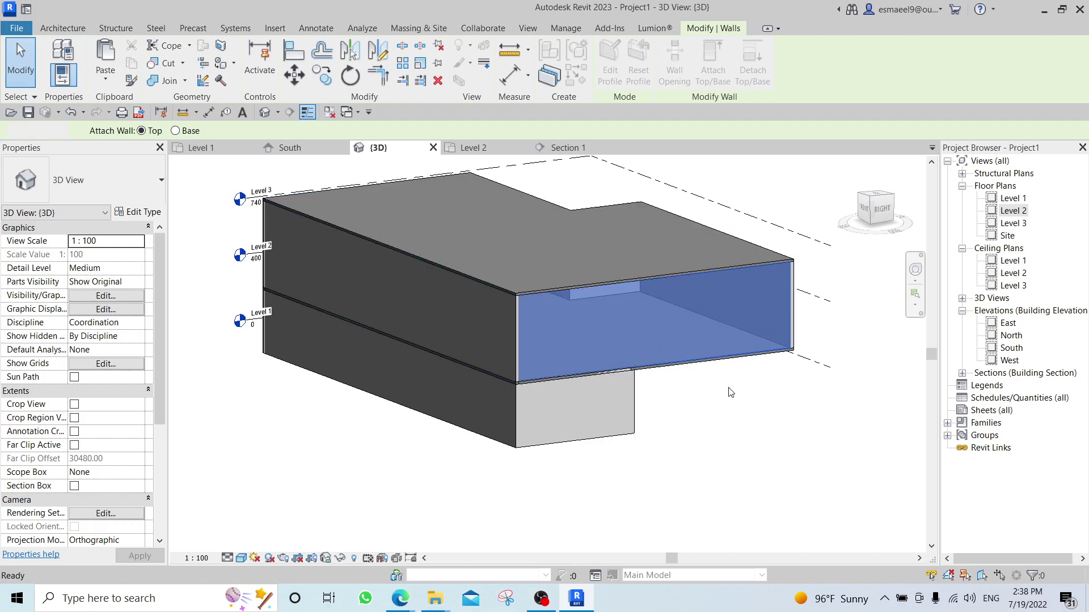
{"action": "key", "text": "Escape"}
{"action": "middle_click_drag", "start_coordinate": [730, 392], "coordinate": [636, 386], "text": "shift"}
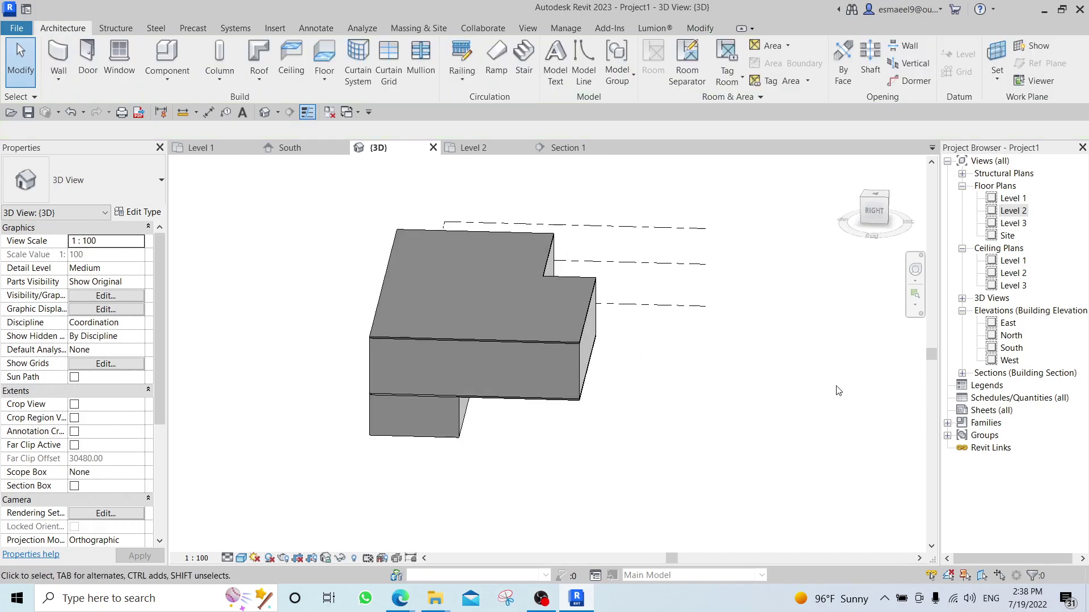
Step: Open the Level 2 plan and confirm in Keyboard Shortcuts (KS) that Section is SE
{"action": "double_click", "coordinate": [1013, 211]}
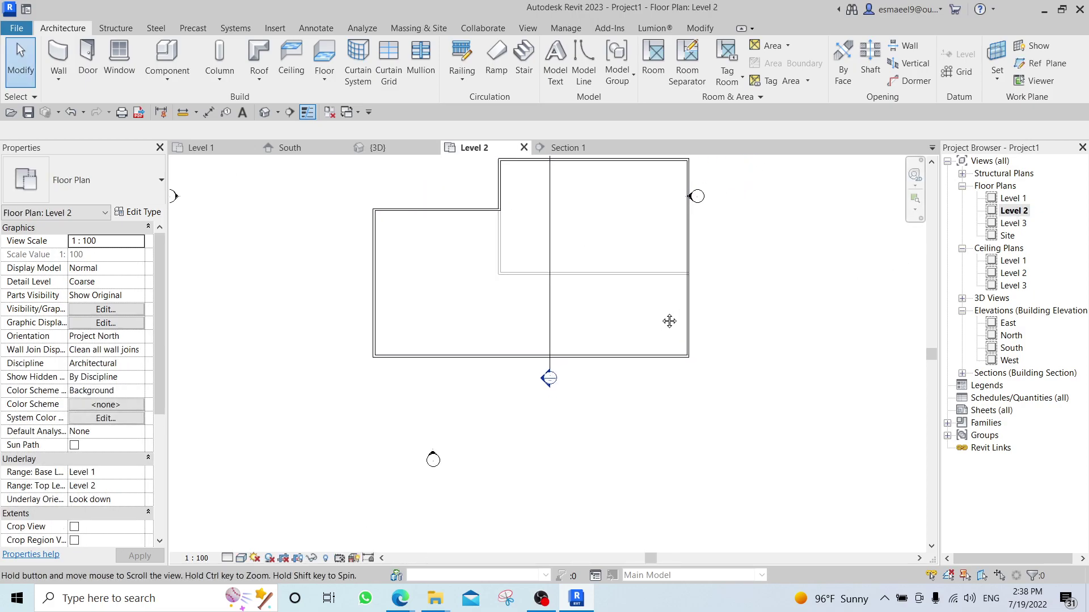
{"action": "middle_click_drag", "start_coordinate": [663, 321], "coordinate": [614, 337]}
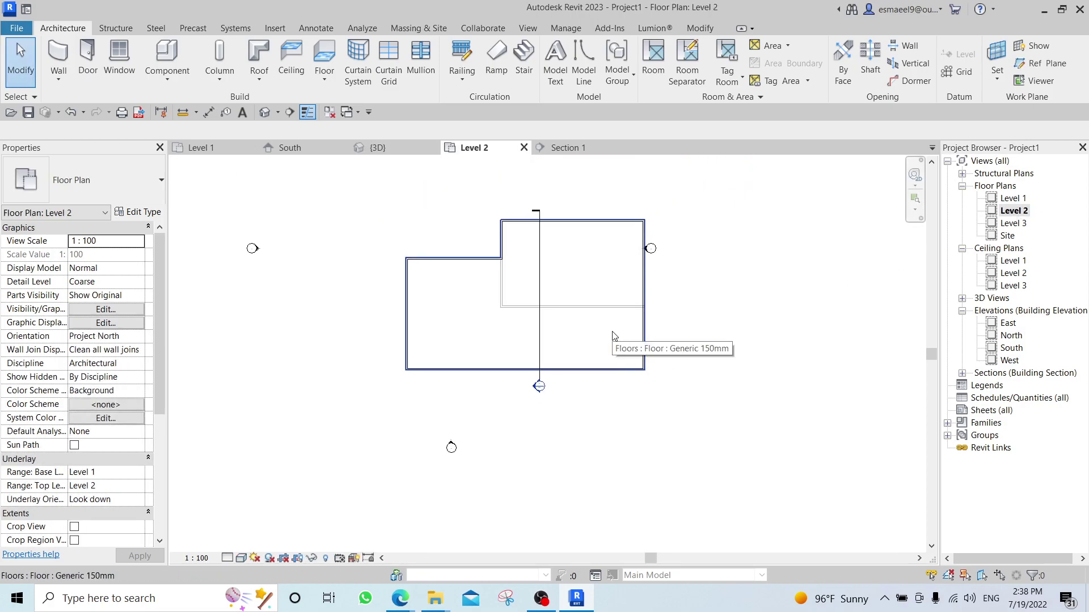
{"action": "key", "text": "k"}
{"action": "key", "text": "s"}
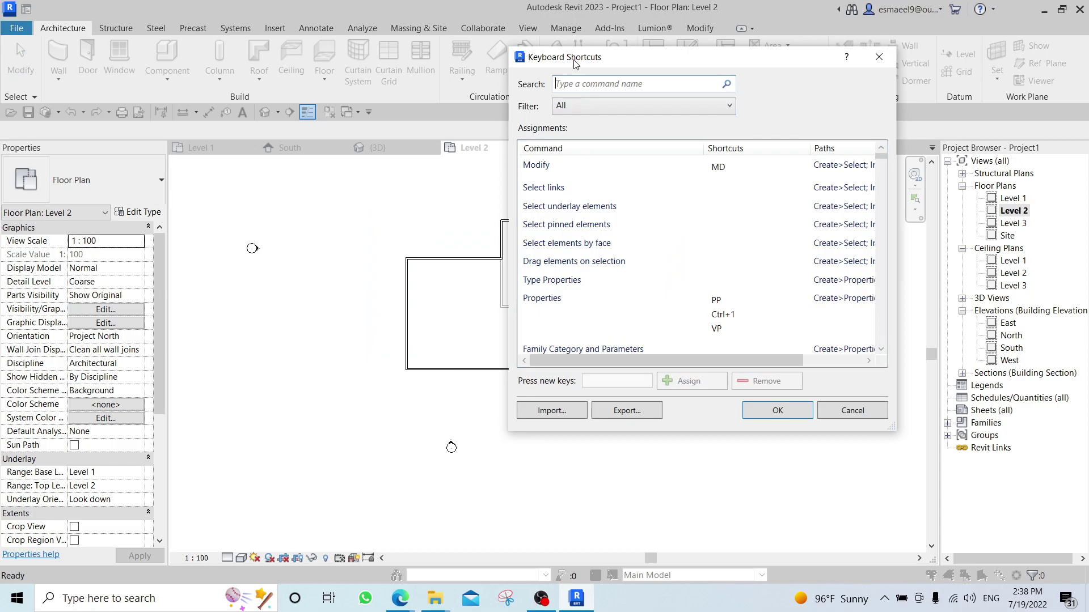
{"action": "left_click_drag", "start_coordinate": [573, 61], "coordinate": [543, 63]}
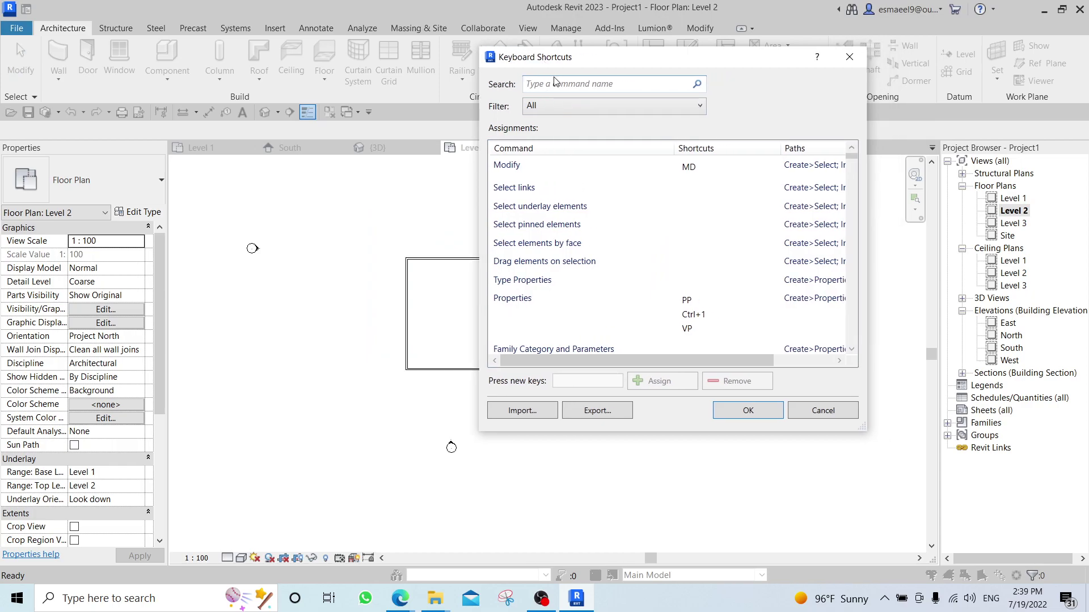
{"action": "left_click", "coordinate": [554, 83]}
{"action": "type", "text": "sec"}
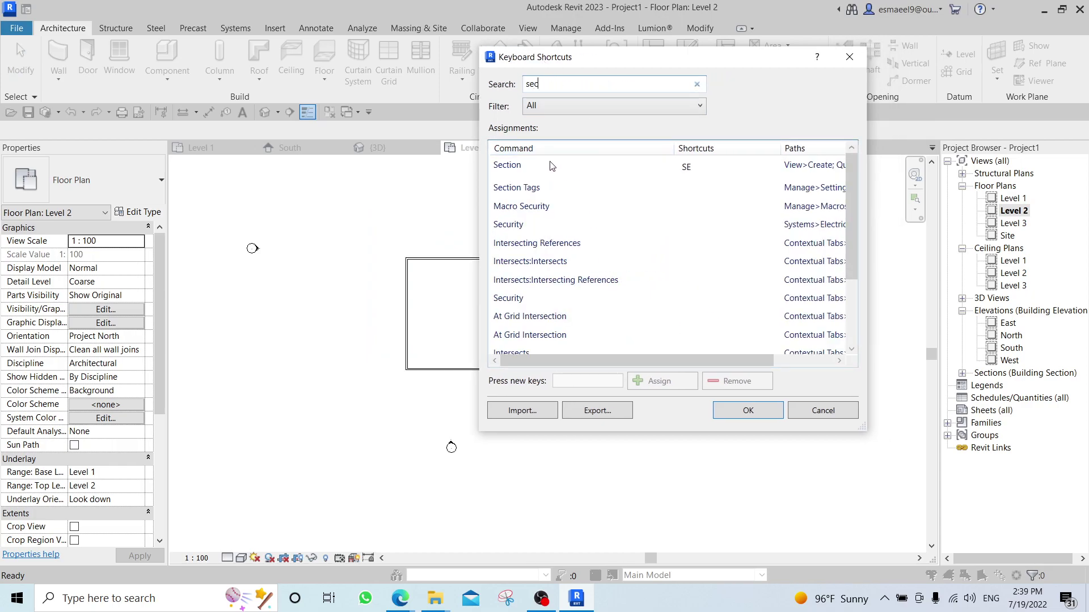
{"action": "left_click", "coordinate": [709, 167]}
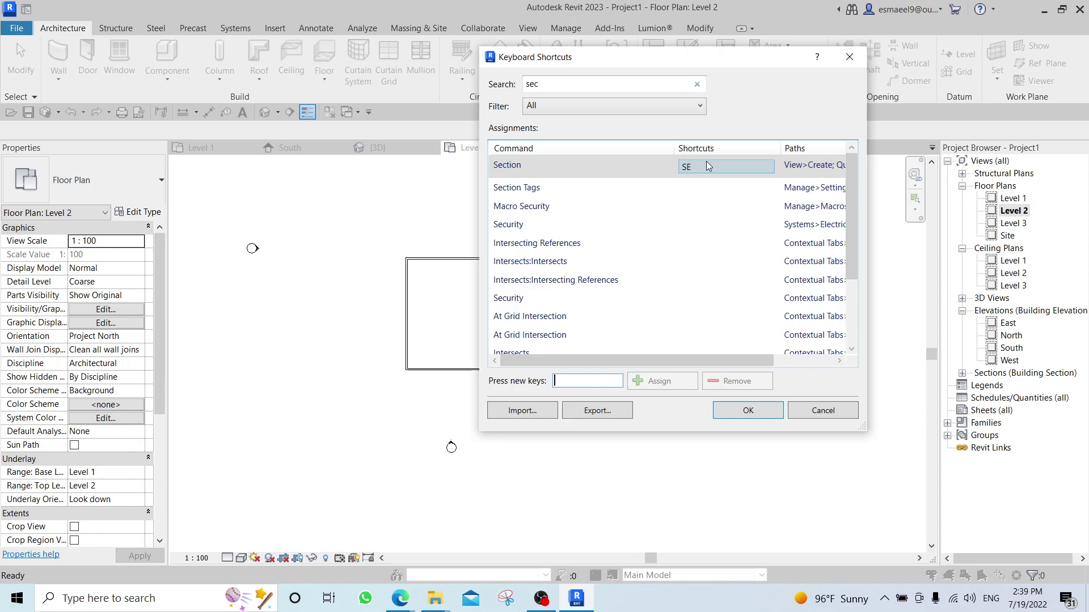
{"action": "left_click", "coordinate": [849, 57]}
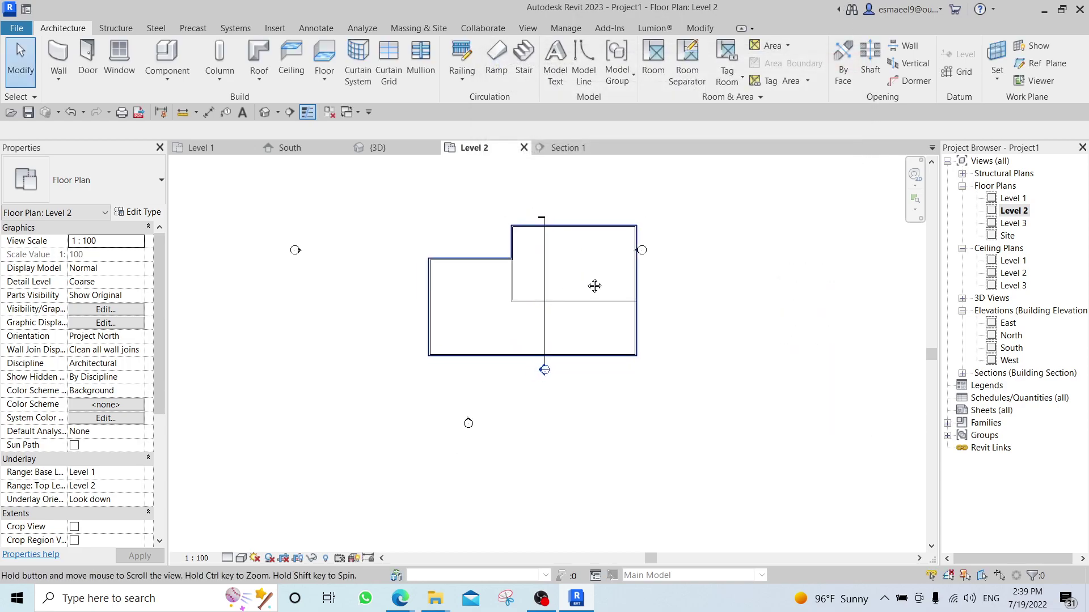
Step: Draw a horizontal section line across the house on the Level 2 plan
{"action": "middle_click_drag", "start_coordinate": [594, 285], "coordinate": [607, 263]}
{"action": "key", "text": "s"}
{"action": "key", "text": "e"}
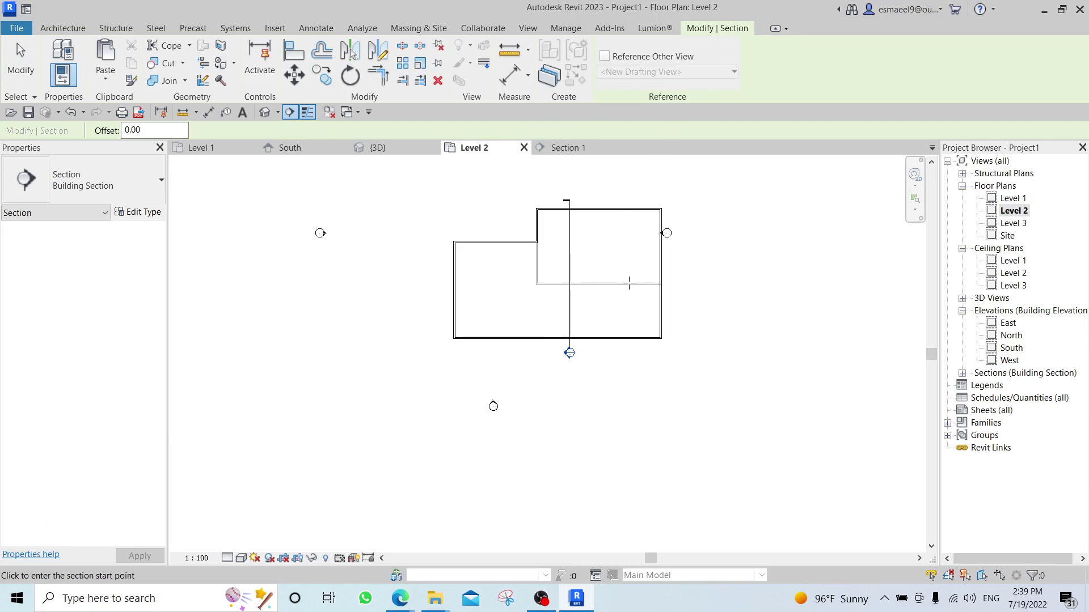
{"action": "scroll", "coordinate": [443, 306], "scroll_direction": "up", "scroll_amount": 3}
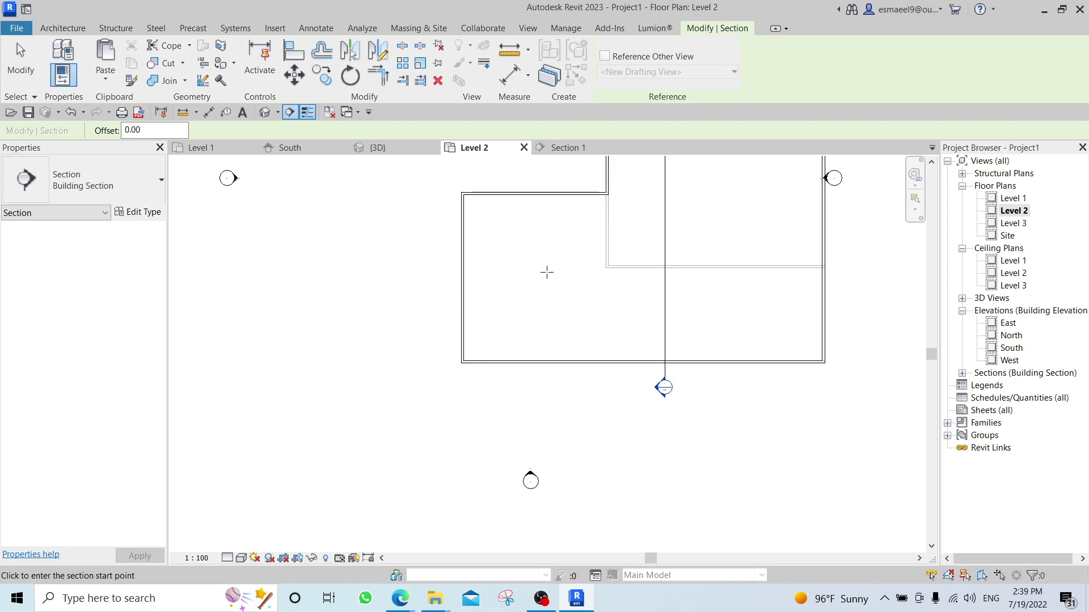
{"action": "left_click", "coordinate": [367, 276]}
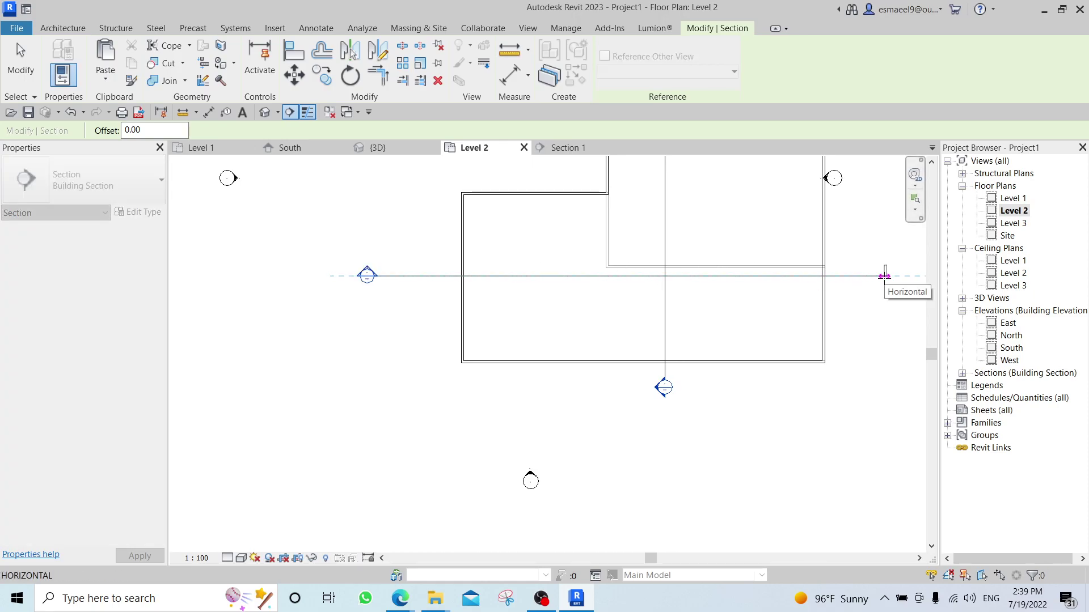
{"action": "left_click", "coordinate": [885, 276]}
{"action": "middle_click_drag", "start_coordinate": [836, 299], "coordinate": [764, 331]}
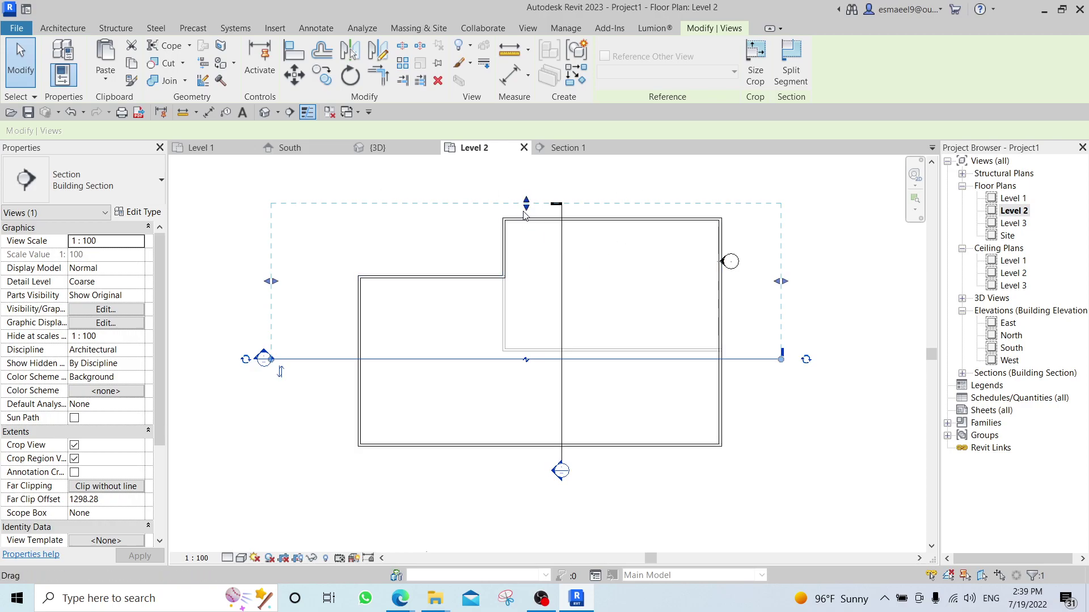
Step: Pull the section's far-clip boundary closer and go to the Section 2 view
{"action": "left_click_drag", "start_coordinate": [526, 213], "coordinate": [526, 302]}
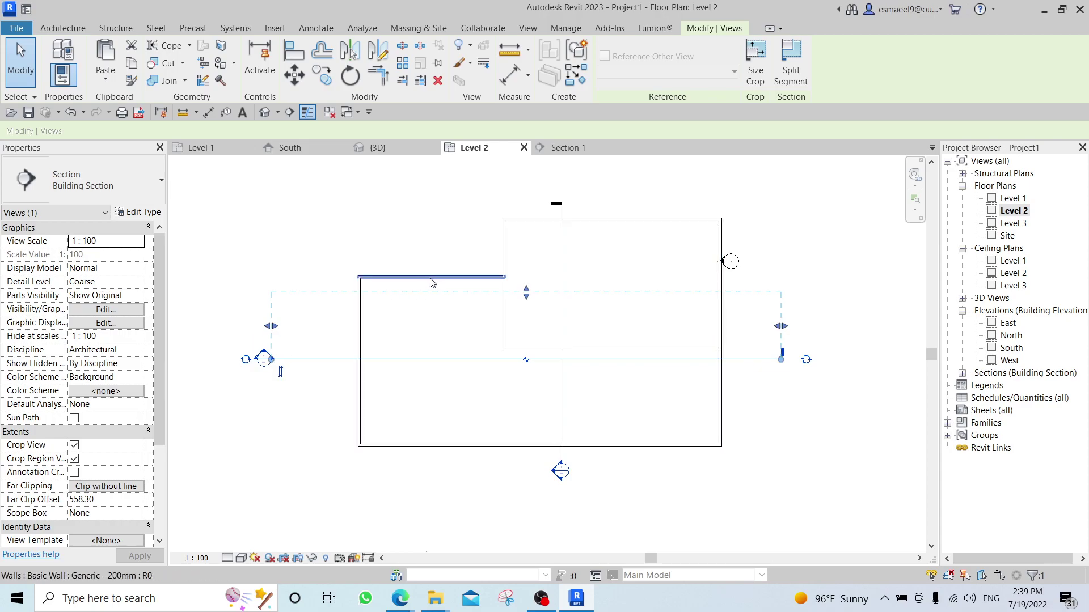
{"action": "scroll", "coordinate": [409, 287], "scroll_direction": "up", "scroll_amount": 3}
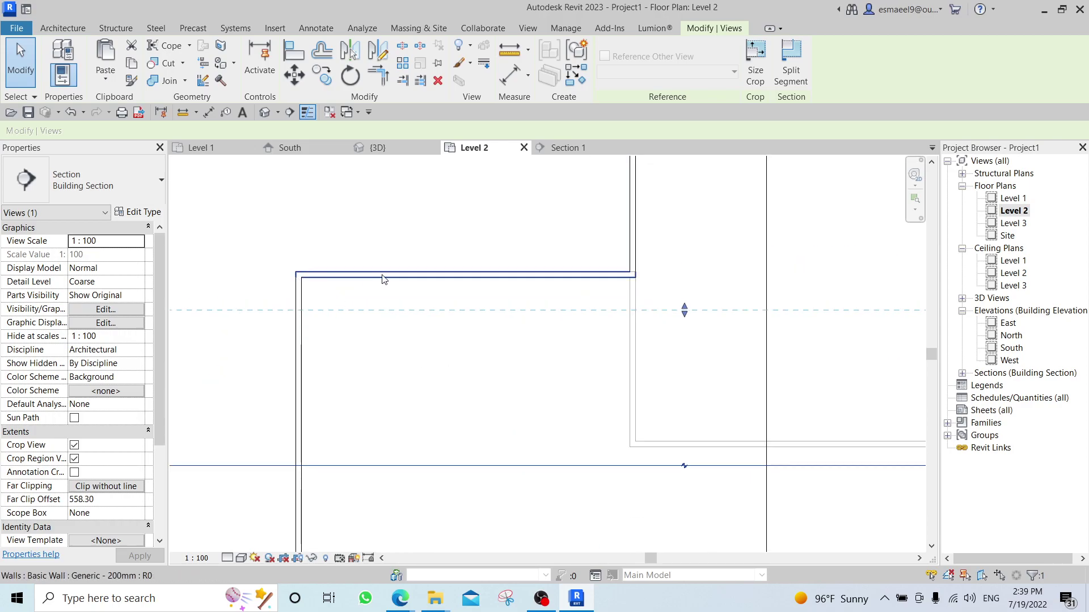
{"action": "scroll", "coordinate": [584, 207], "scroll_direction": "down", "scroll_amount": 2}
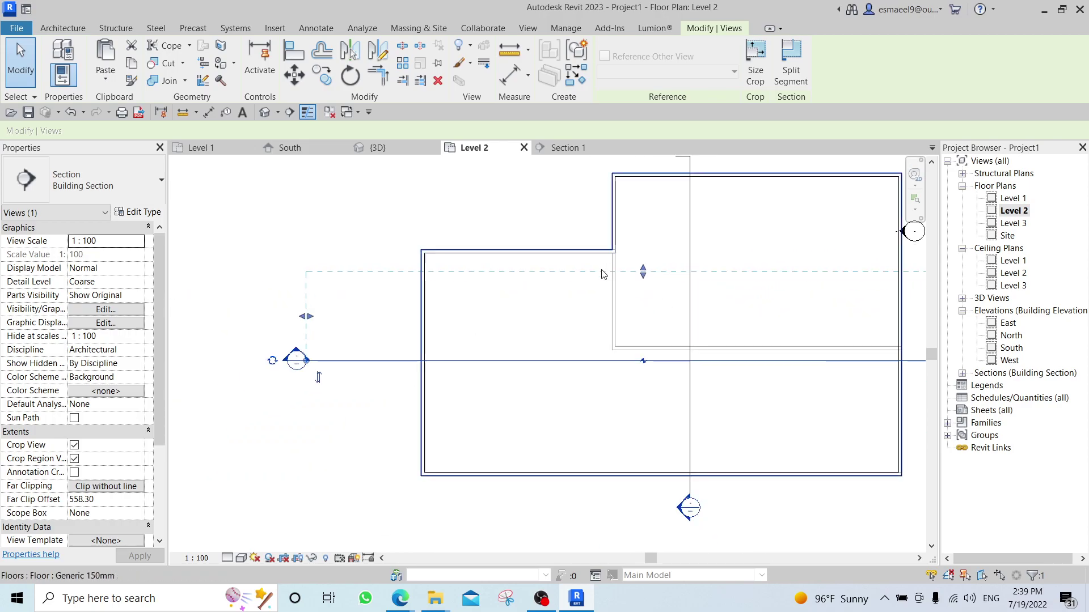
{"action": "right_click", "coordinate": [362, 362]}
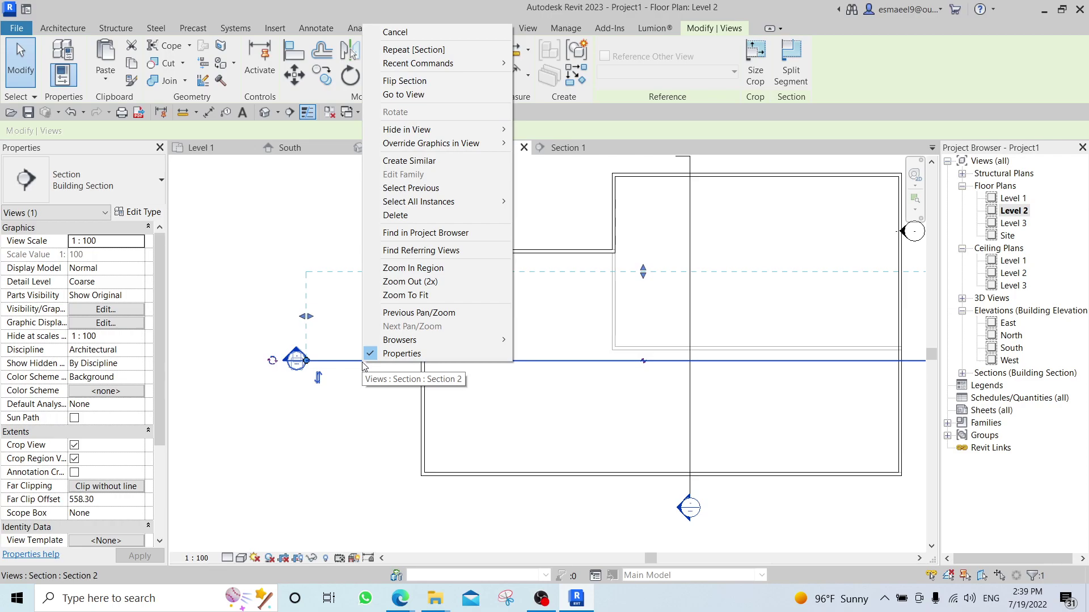
{"action": "left_click", "coordinate": [420, 95]}
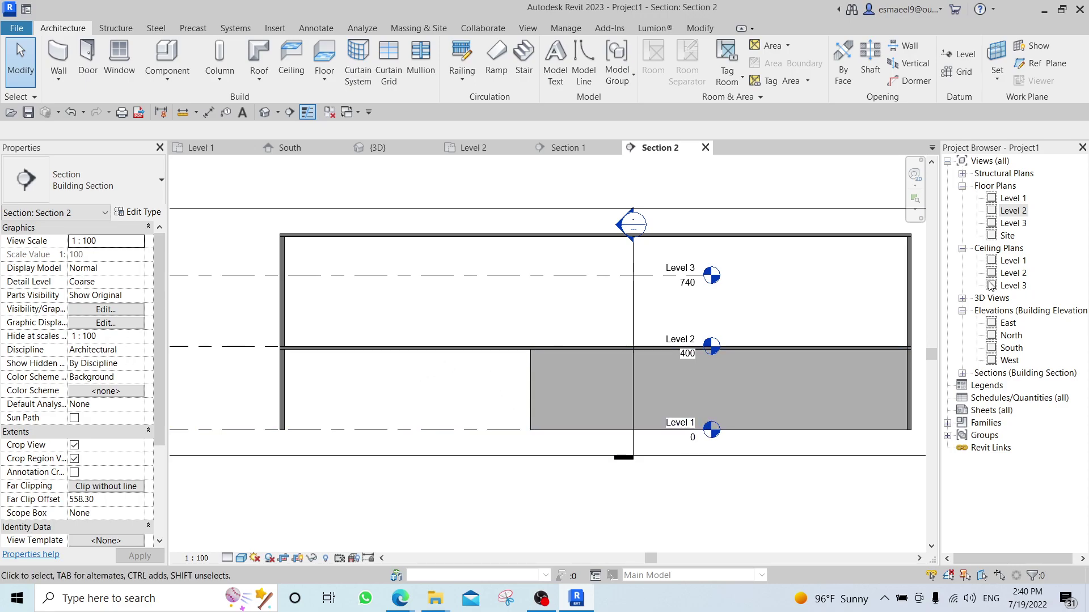
Step: Drag Section 2's far clip to 1224.75 on Level 2, then compare the Section 2 and Section 1 views
{"action": "double_click", "coordinate": [1014, 211]}
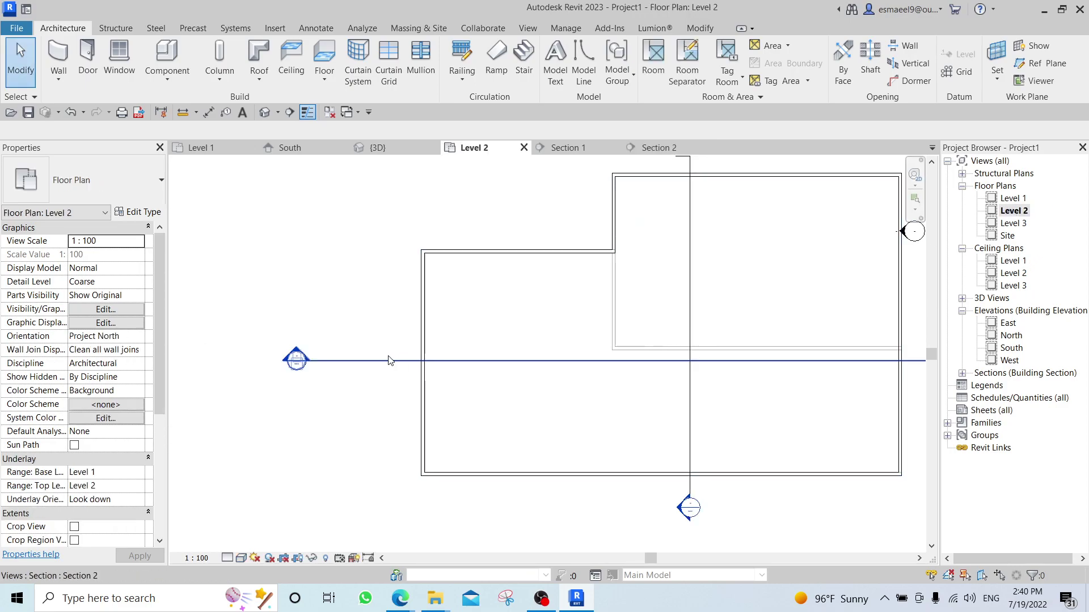
{"action": "left_click", "coordinate": [367, 360]}
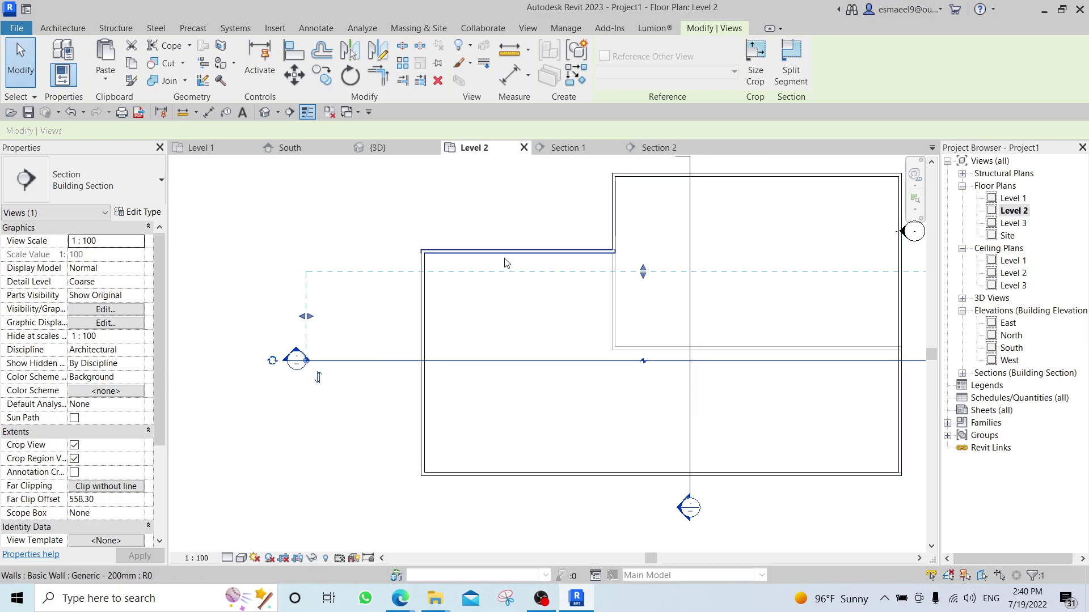
{"action": "left_click_drag", "start_coordinate": [644, 272], "coordinate": [643, 165]}
{"action": "left_click", "coordinate": [669, 147]}
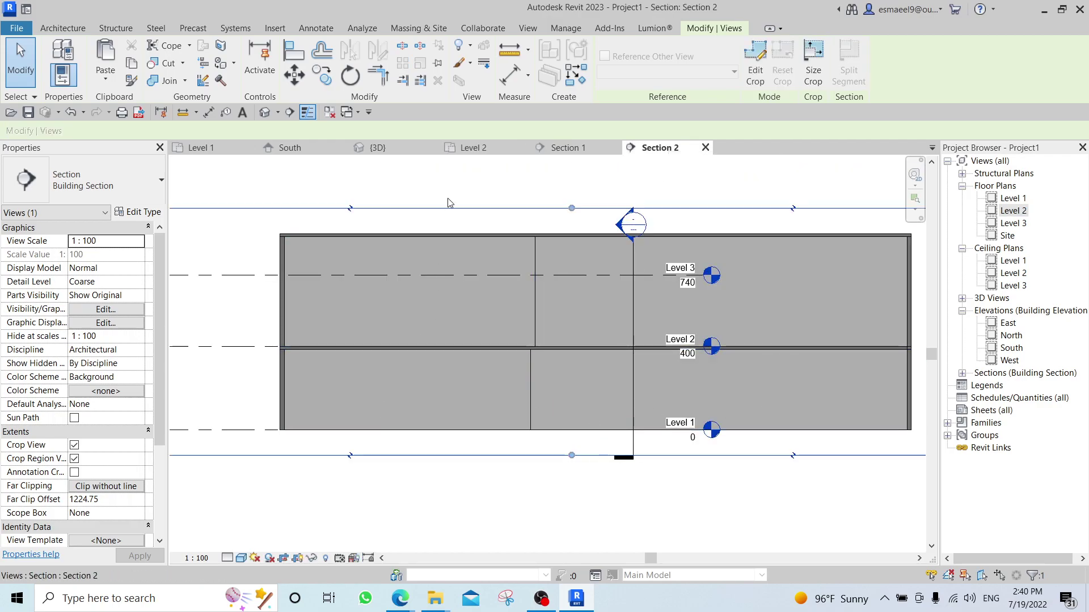
{"action": "left_click", "coordinate": [567, 147]}
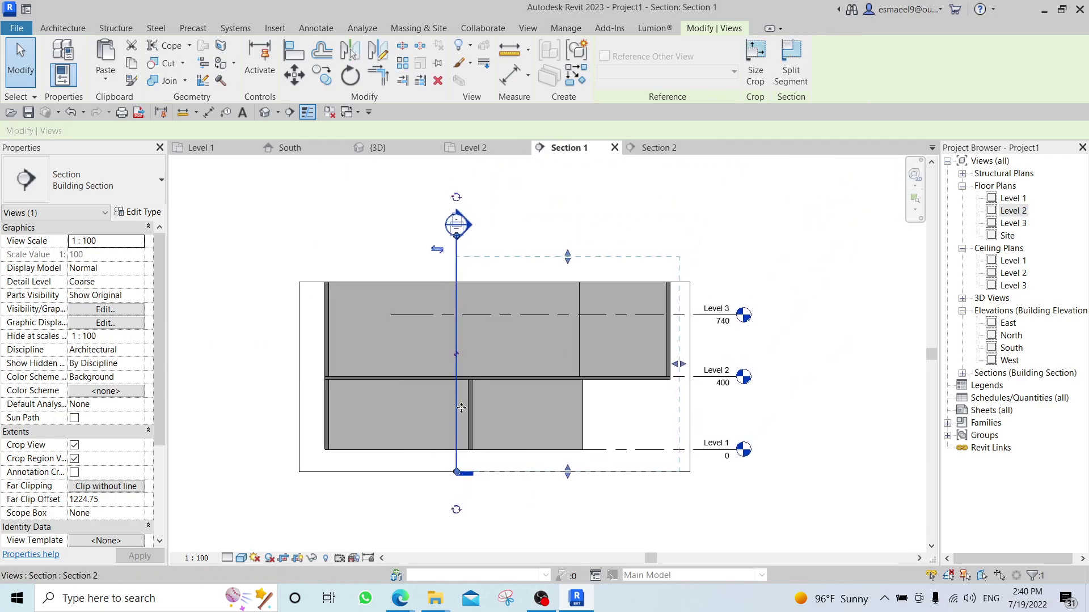
{"action": "left_click", "coordinate": [482, 147]}
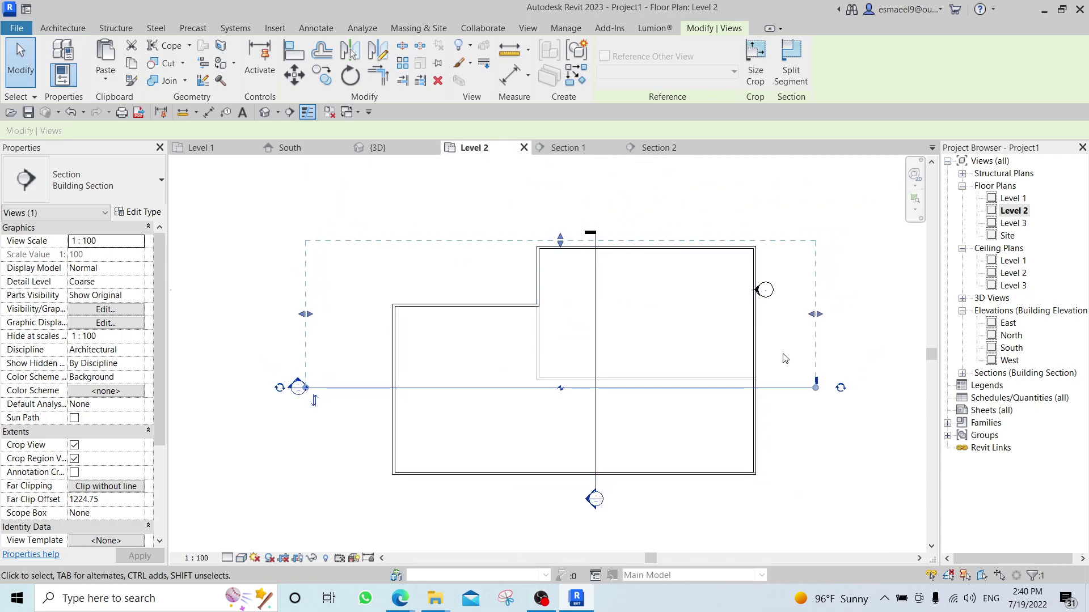
Step: Narrow Section 2's right crop edge and keep it facing the house
{"action": "mouse_move", "coordinate": [811, 317]}
{"action": "left_mouse_down"}
{"action": "mouse_move", "coordinate": [698, 318]}
{"action": "mouse_move", "coordinate": [796, 315]}
{"action": "left_mouse_up"}
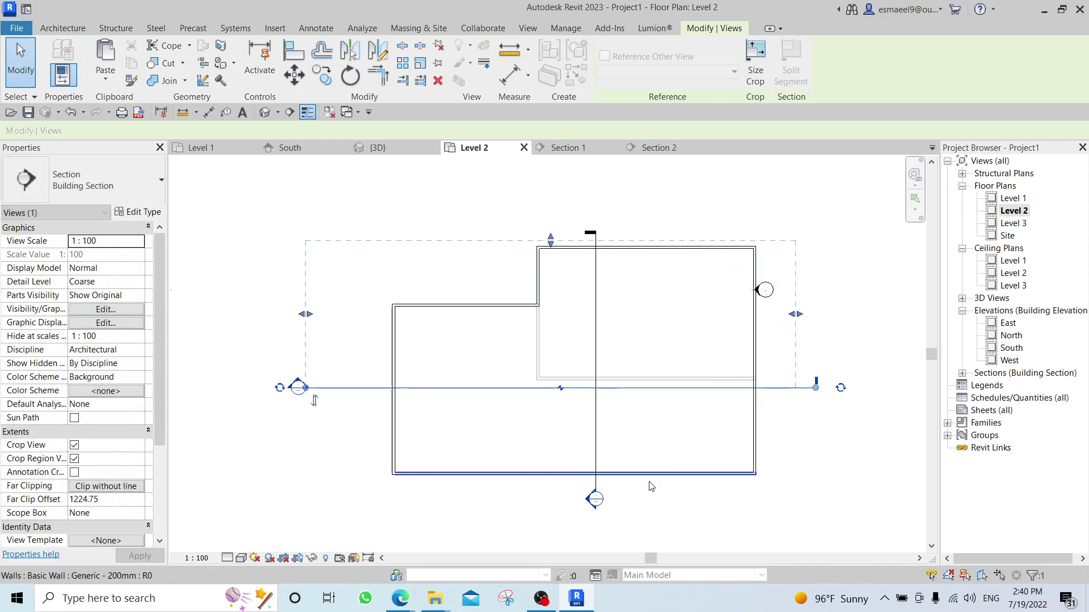
{"action": "left_click", "coordinate": [315, 408]}
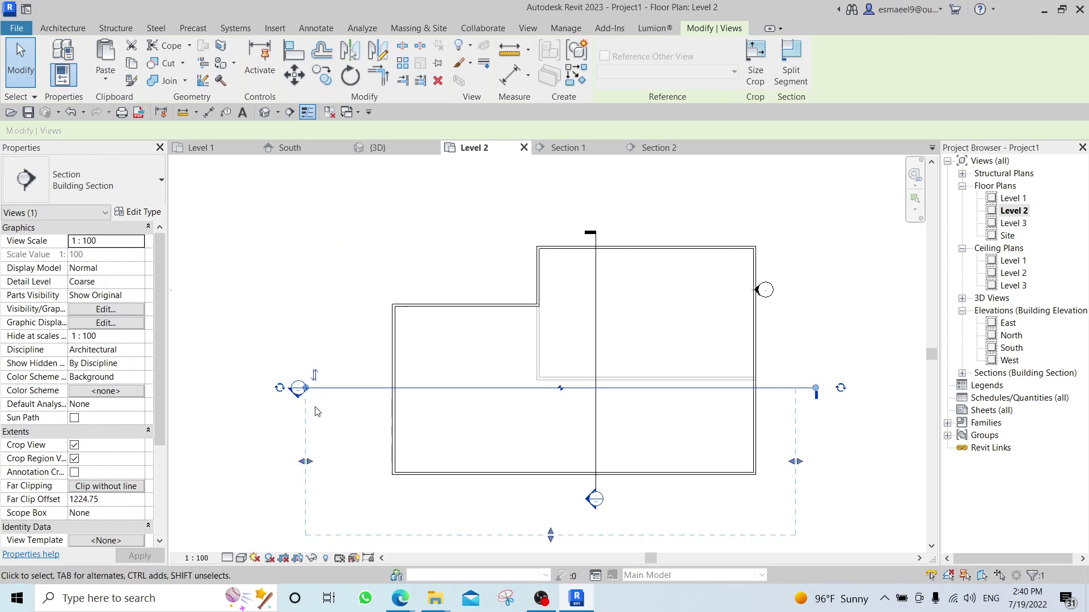
{"action": "left_click", "coordinate": [316, 374]}
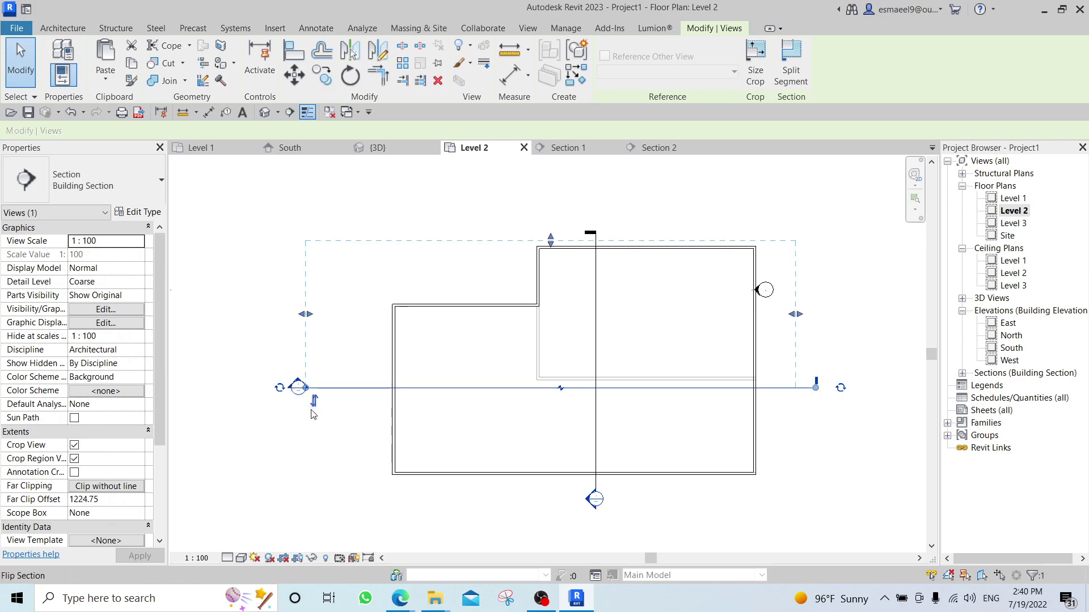
{"action": "left_click", "coordinate": [313, 411]}
{"action": "left_click", "coordinate": [316, 375]}
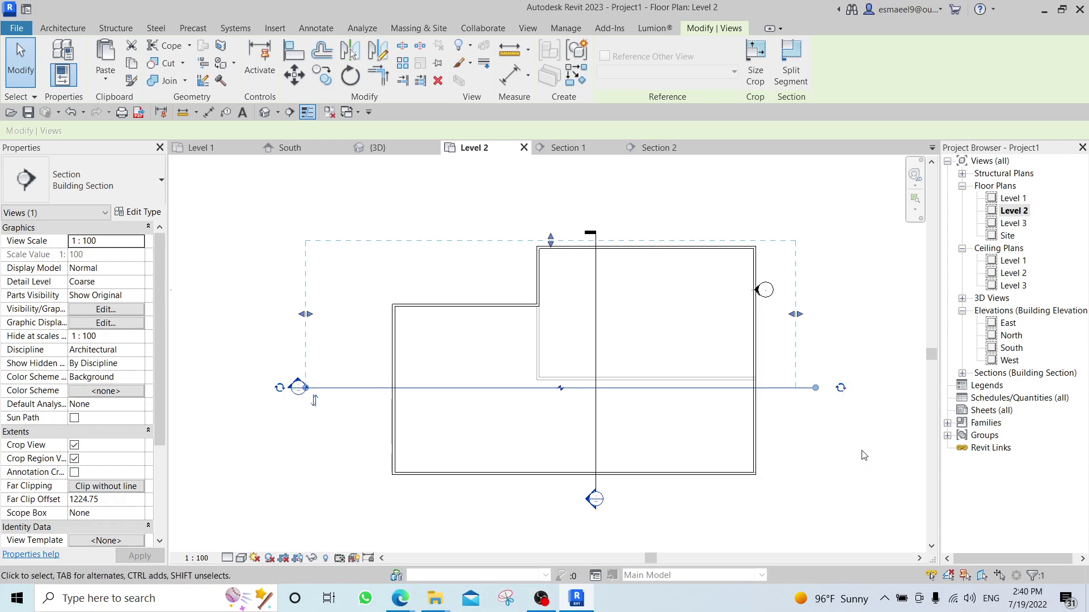
Step: Cycle the section end symbols until heads show at both the left and right ends
{"action": "left_click", "coordinate": [840, 388]}
{"action": "left_click", "coordinate": [840, 388]}
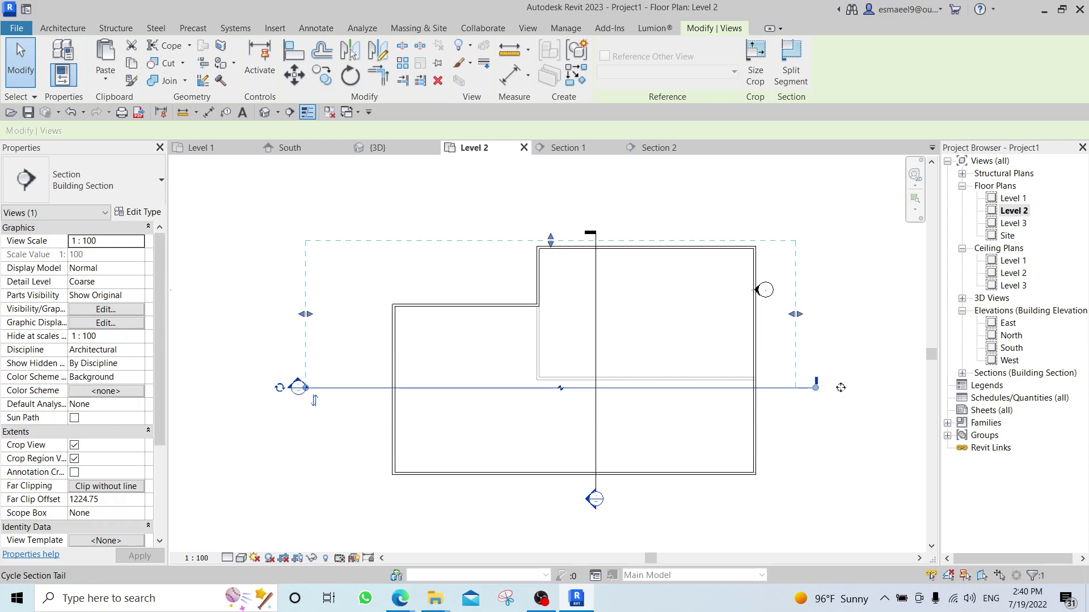
{"action": "left_click", "coordinate": [278, 389]}
{"action": "left_click", "coordinate": [810, 512]}
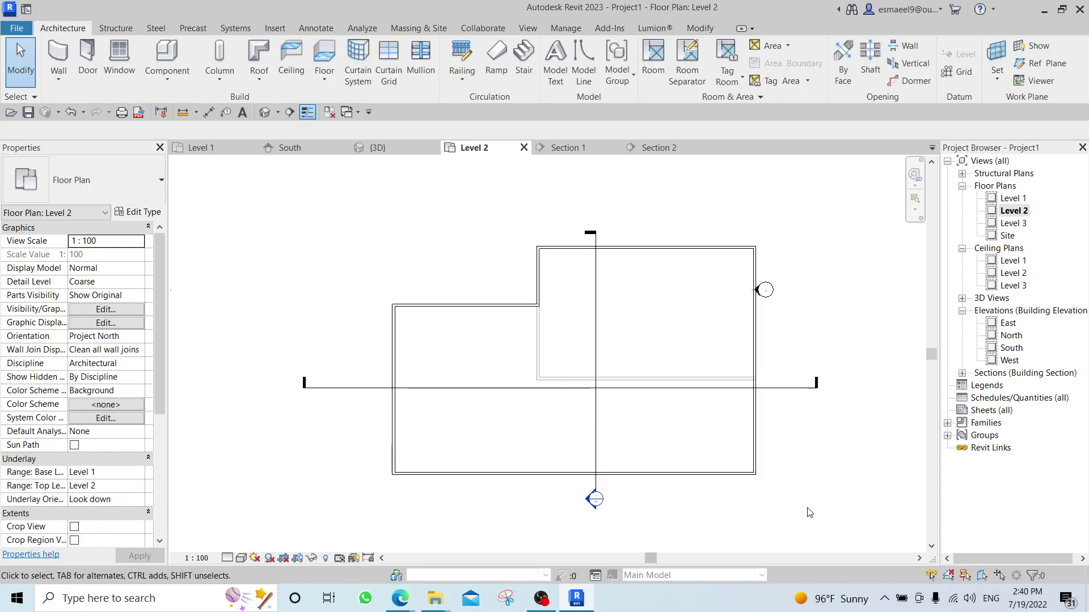
{"action": "left_click", "coordinate": [330, 389]}
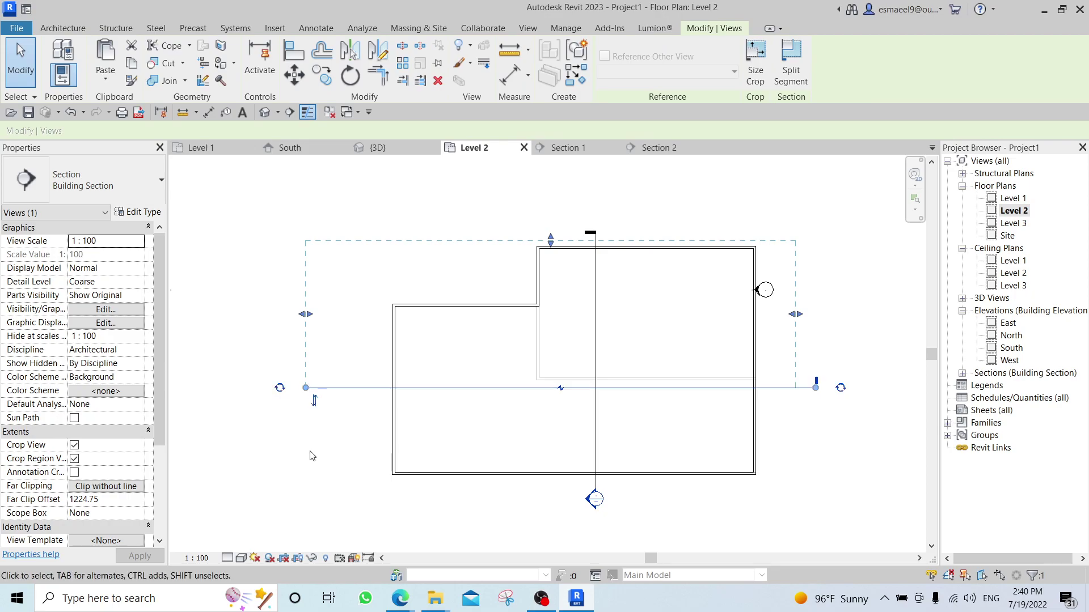
{"action": "left_click", "coordinate": [322, 469]}
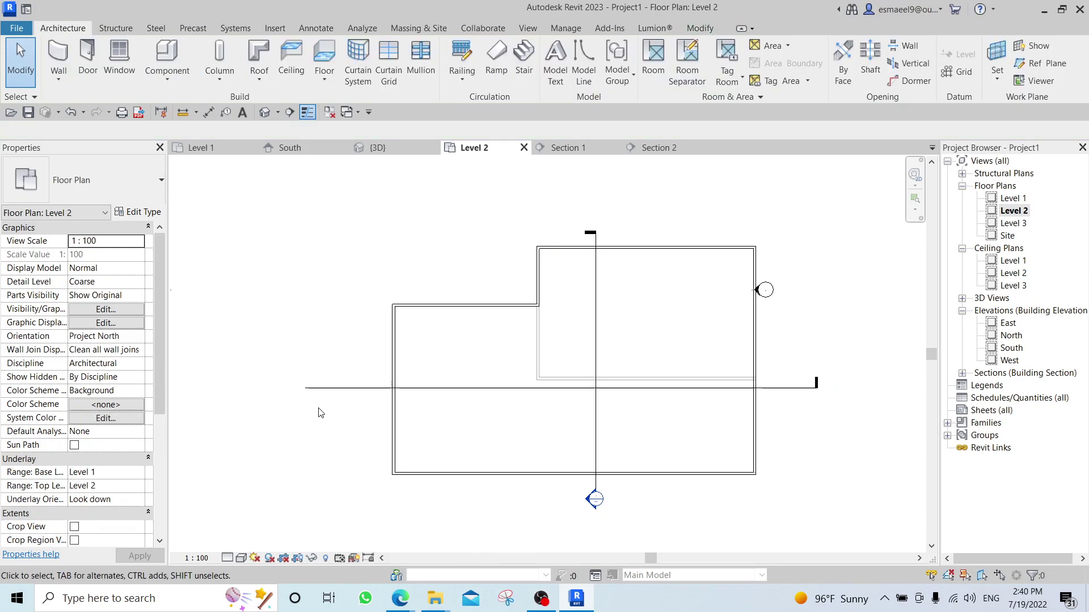
{"action": "left_click", "coordinate": [782, 388]}
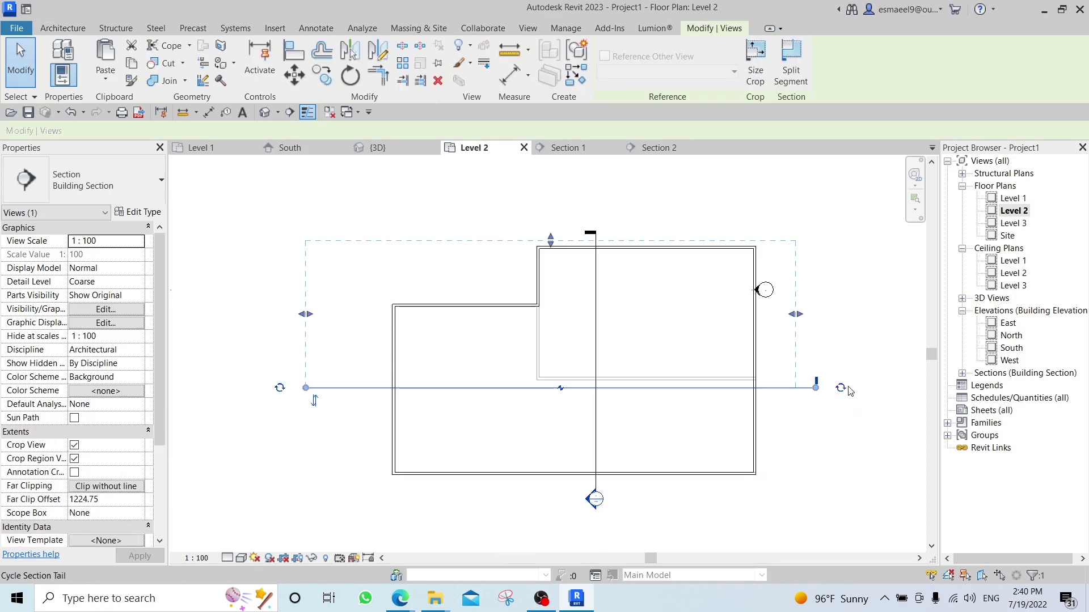
{"action": "left_click", "coordinate": [849, 388]}
{"action": "left_click", "coordinate": [845, 432]}
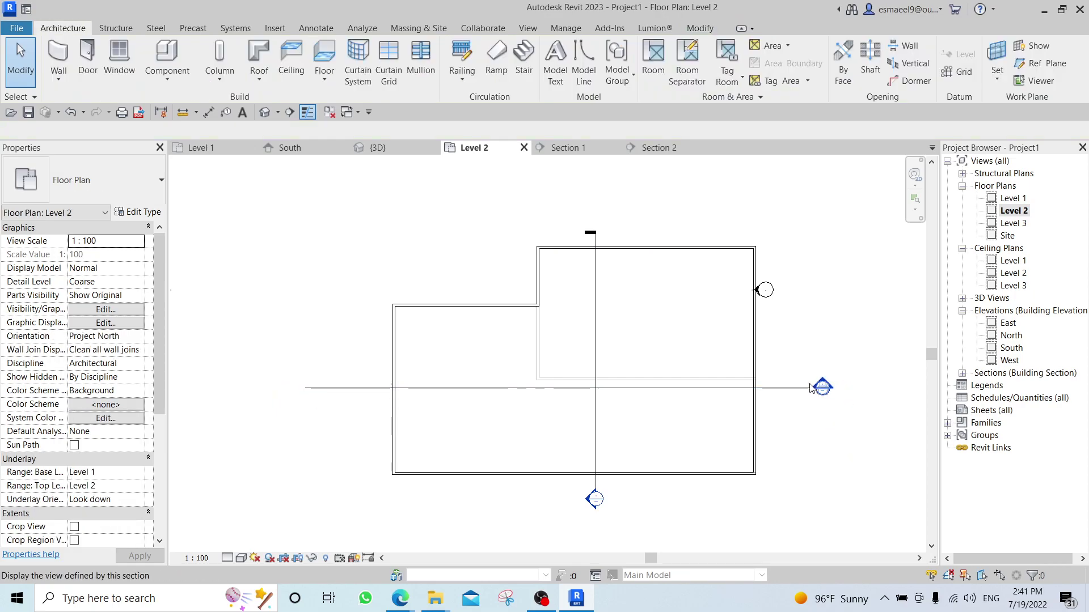
{"action": "left_click", "coordinate": [785, 391]}
{"action": "left_click", "coordinate": [280, 388]}
{"action": "left_click", "coordinate": [299, 420]}
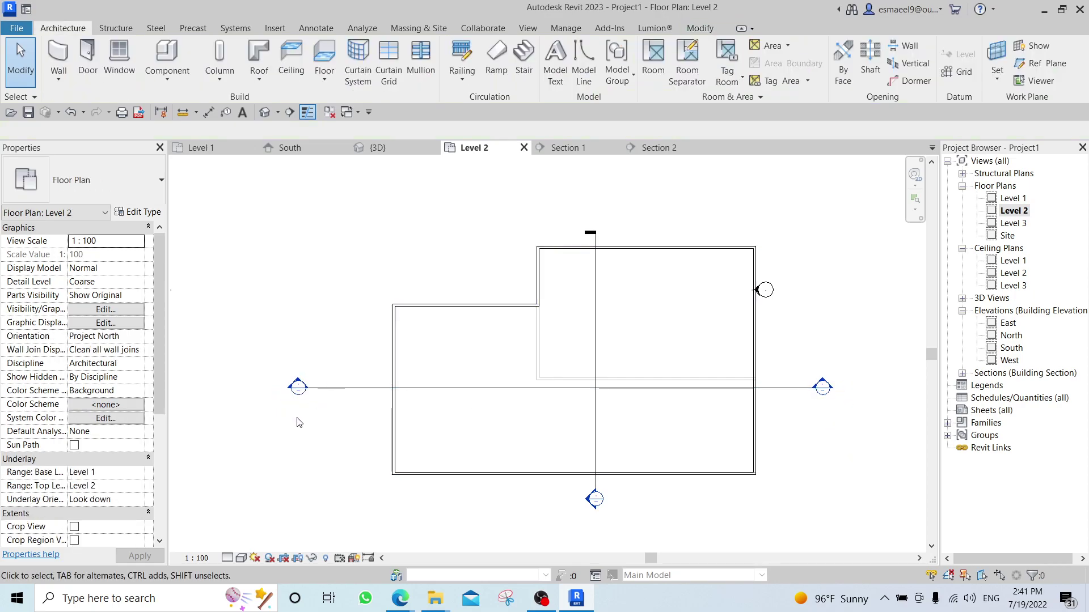
{"action": "scroll", "coordinate": [304, 404], "scroll_direction": "up", "scroll_amount": 4}
{"action": "scroll", "coordinate": [316, 431], "scroll_direction": "up", "scroll_amount": 2}
{"action": "scroll", "coordinate": [395, 452], "scroll_direction": "up", "scroll_amount": 3}
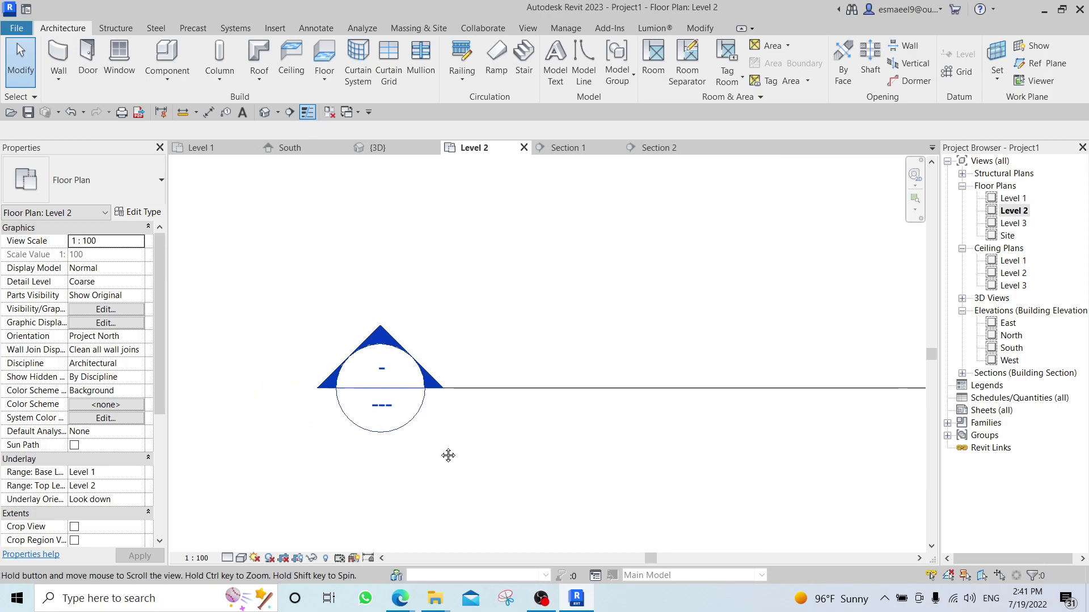
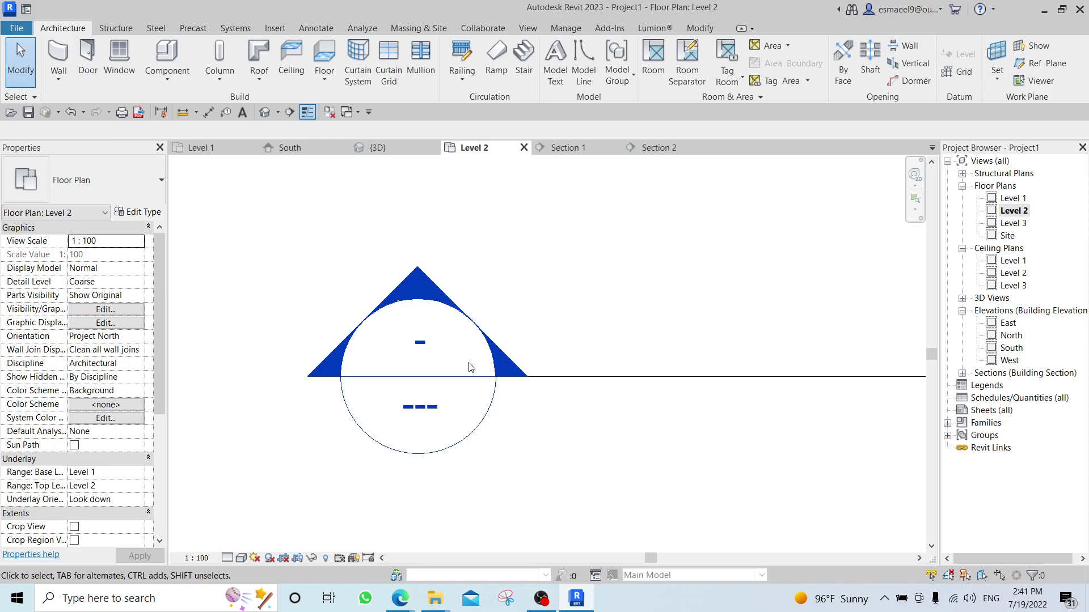
Step: Create a new sheet A101 with the A1 metric titleblock
{"action": "left_click", "coordinate": [984, 410]}
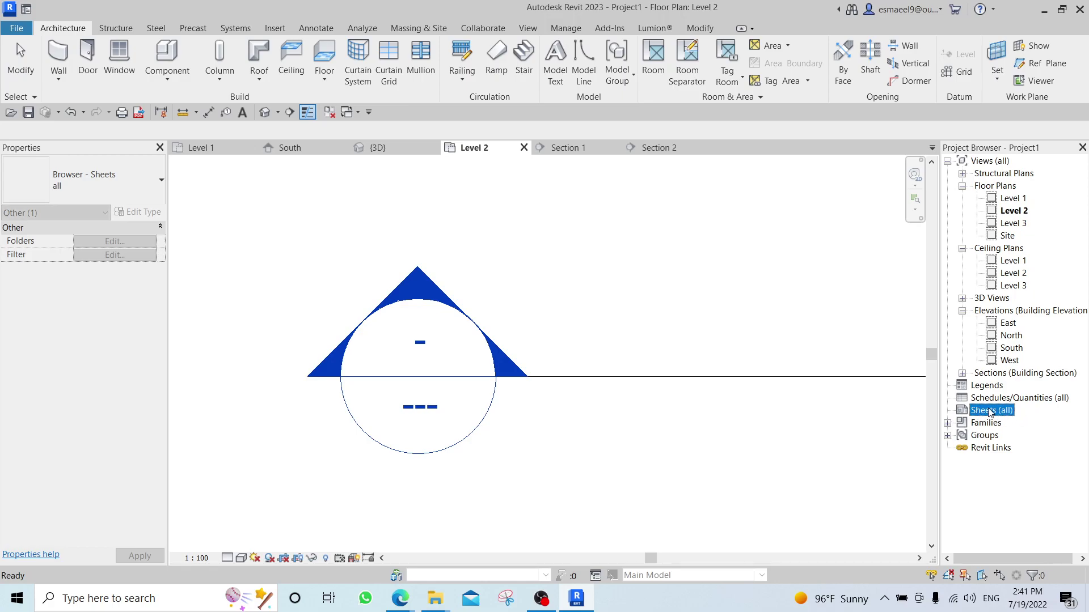
{"action": "right_click", "coordinate": [990, 412]}
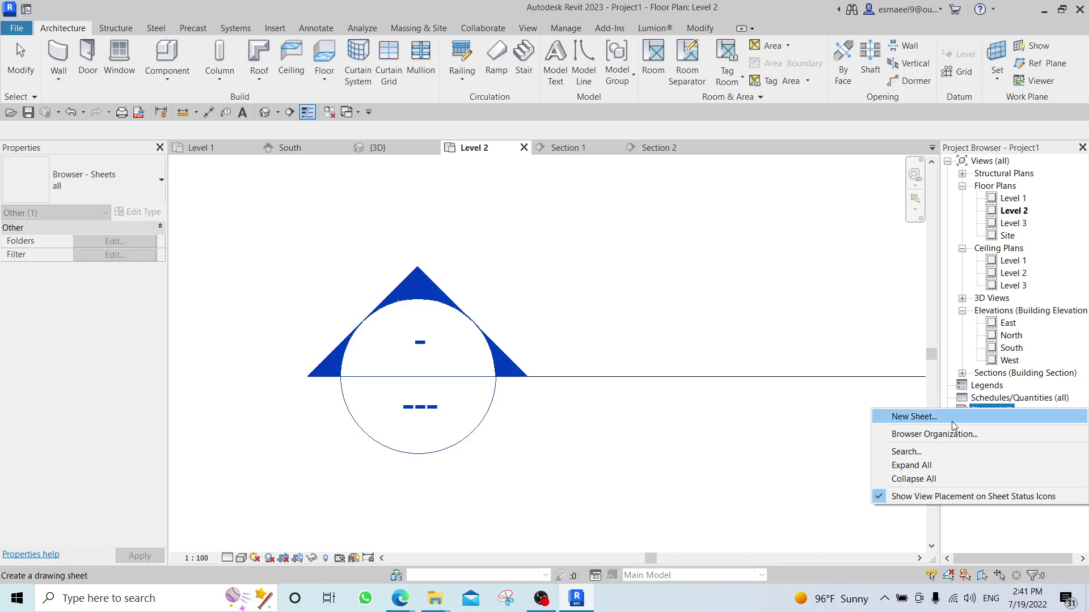
{"action": "left_click", "coordinate": [953, 420]}
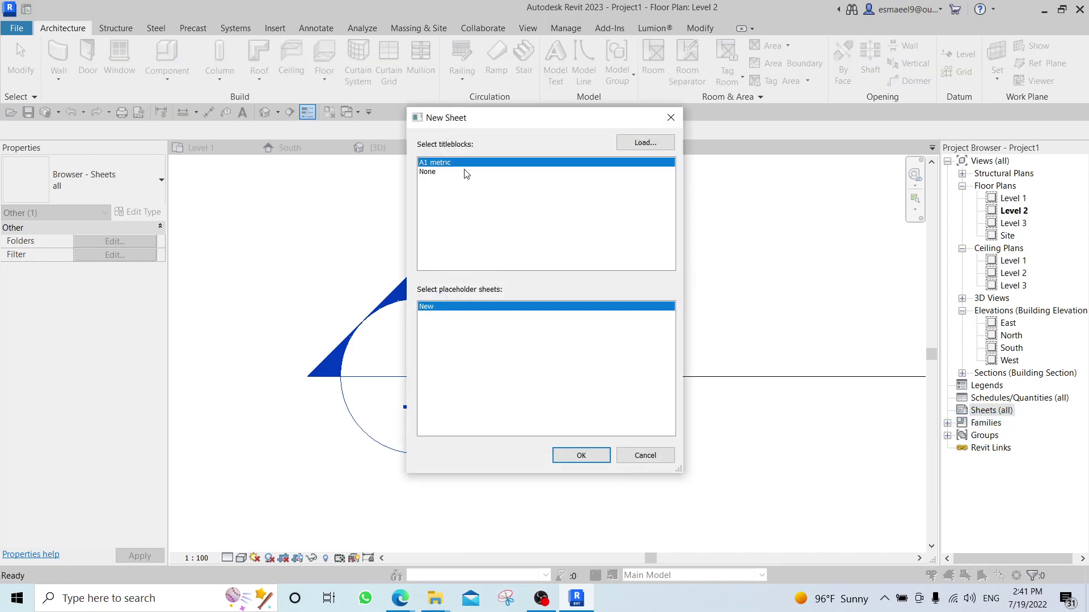
{"action": "left_click", "coordinate": [581, 456]}
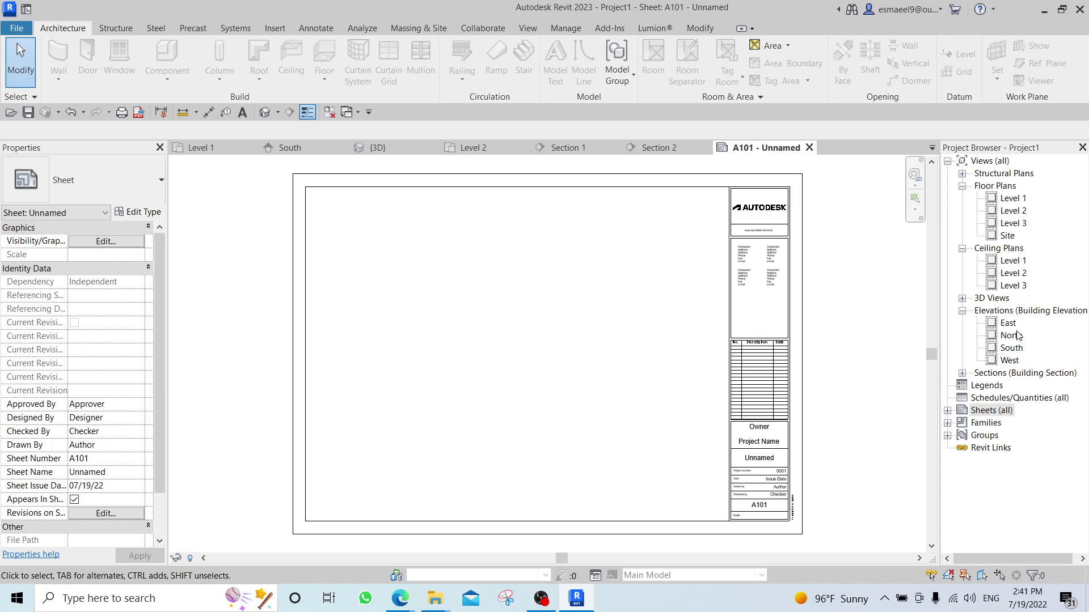
Step: Place the Section 2 view near the top of sheet A101
{"action": "left_click", "coordinate": [962, 373]}
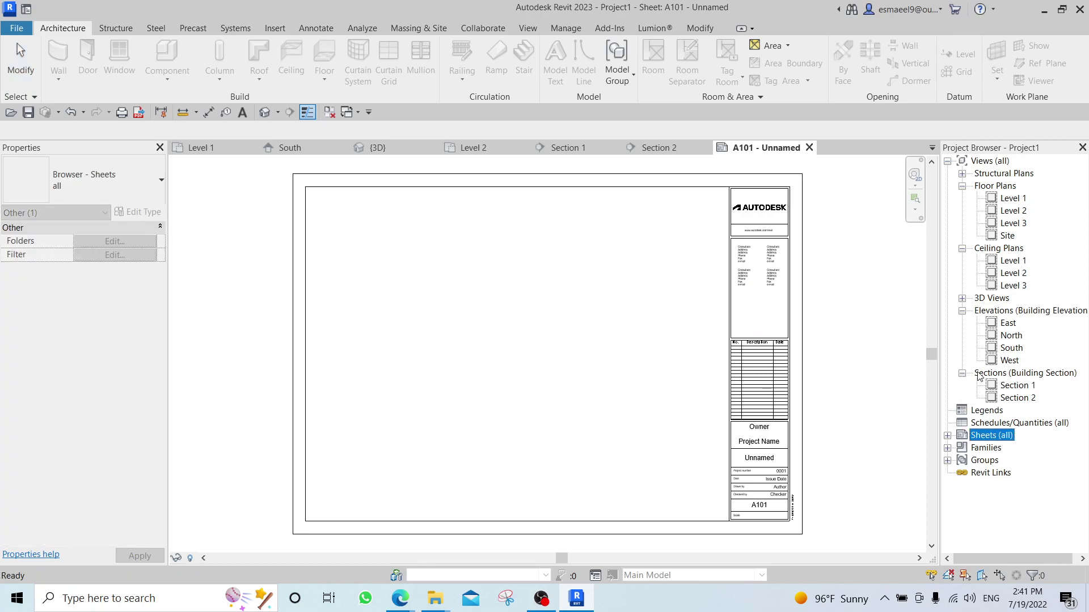
{"action": "left_click_drag", "start_coordinate": [1020, 399], "coordinate": [542, 319]}
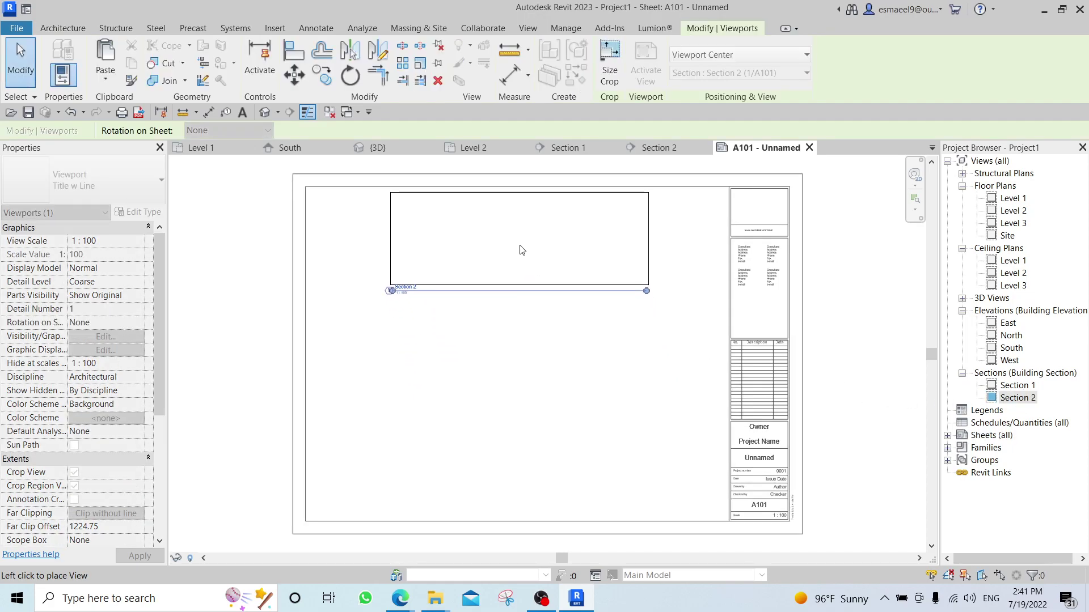
{"action": "left_click", "coordinate": [519, 249]}
{"action": "left_click", "coordinate": [577, 355]}
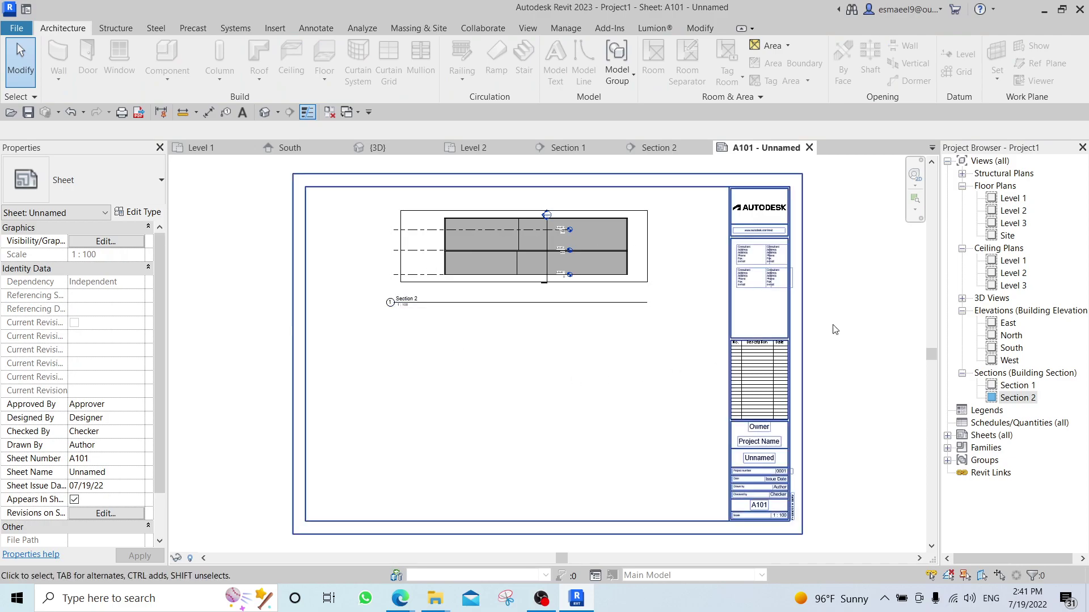
Step: Place the Level 1 floor plan on the sheet, then open Section 2
{"action": "left_click_drag", "start_coordinate": [1015, 201], "coordinate": [541, 413]}
{"action": "left_click", "coordinate": [518, 397]}
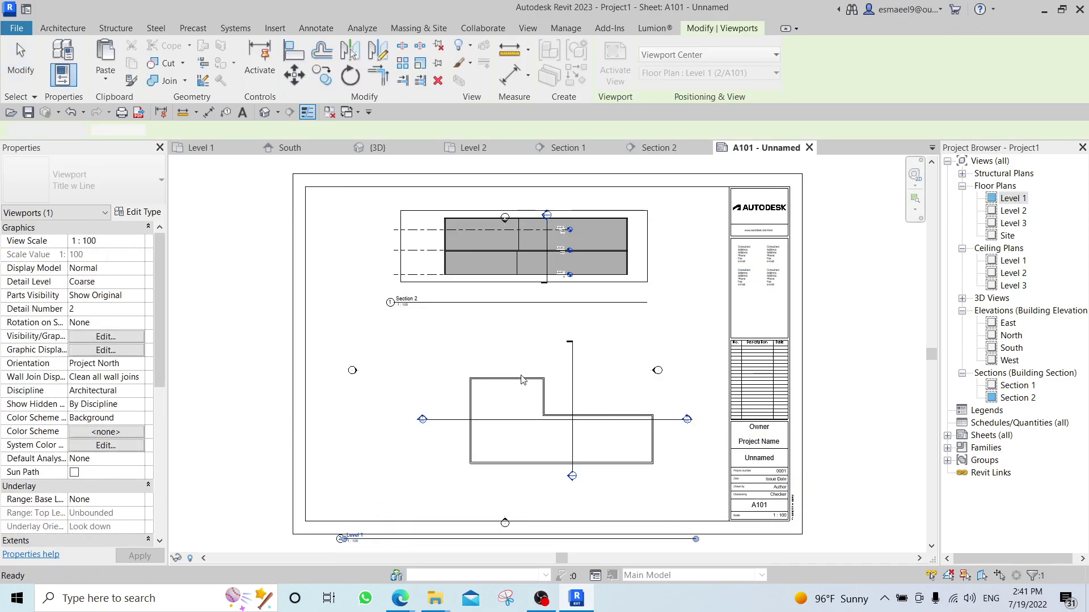
{"action": "left_click_drag", "start_coordinate": [518, 397], "coordinate": [481, 376]}
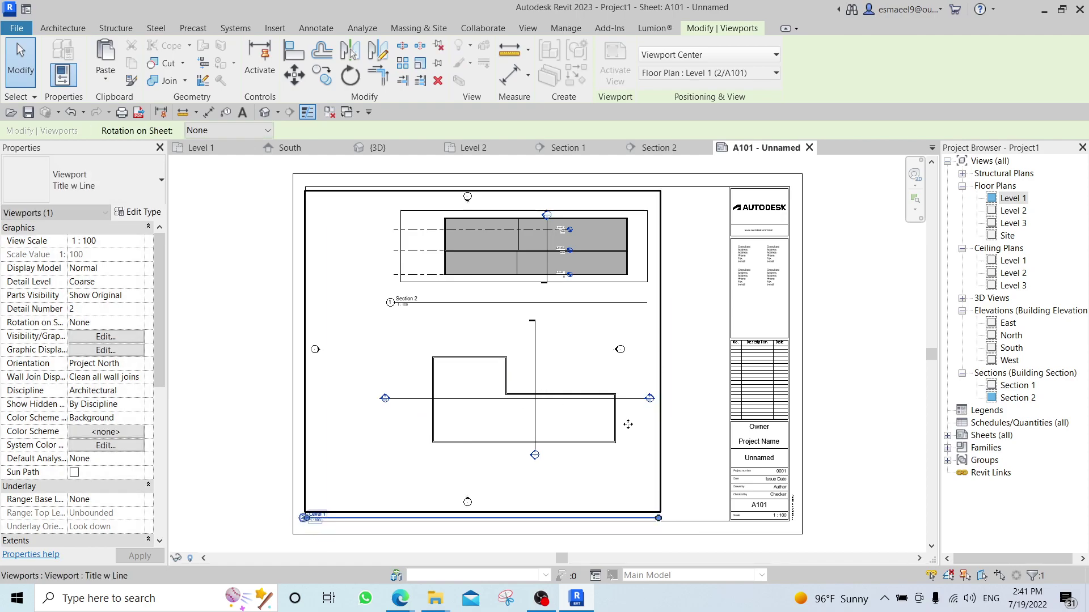
{"action": "left_click", "coordinate": [839, 396]}
{"action": "double_click", "coordinate": [1018, 398]}
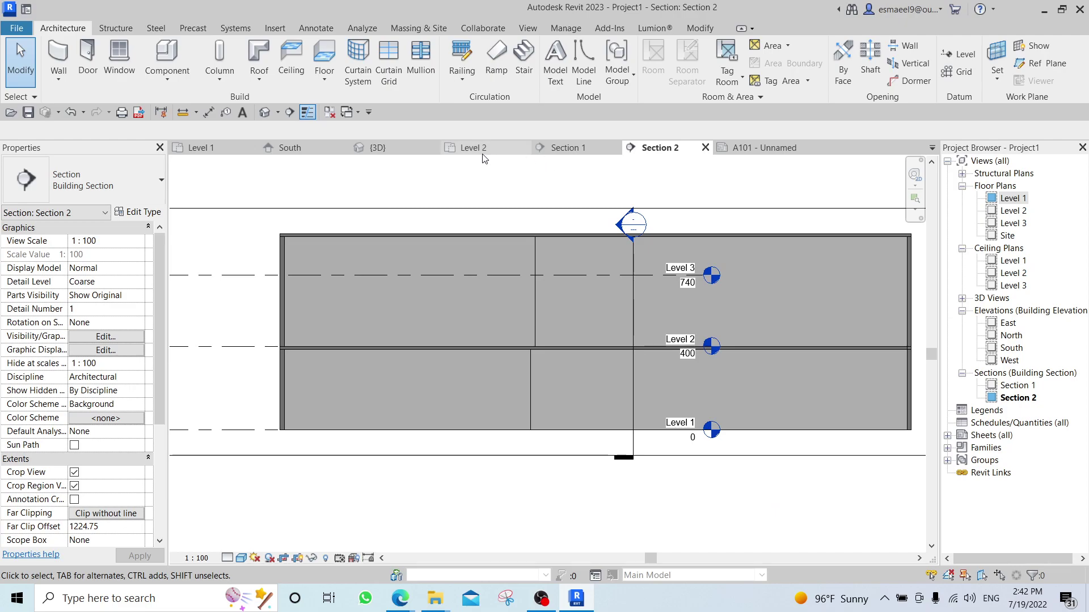
Step: Switch to the Level 2 floor plan and frame the house
{"action": "left_click", "coordinate": [474, 147]}
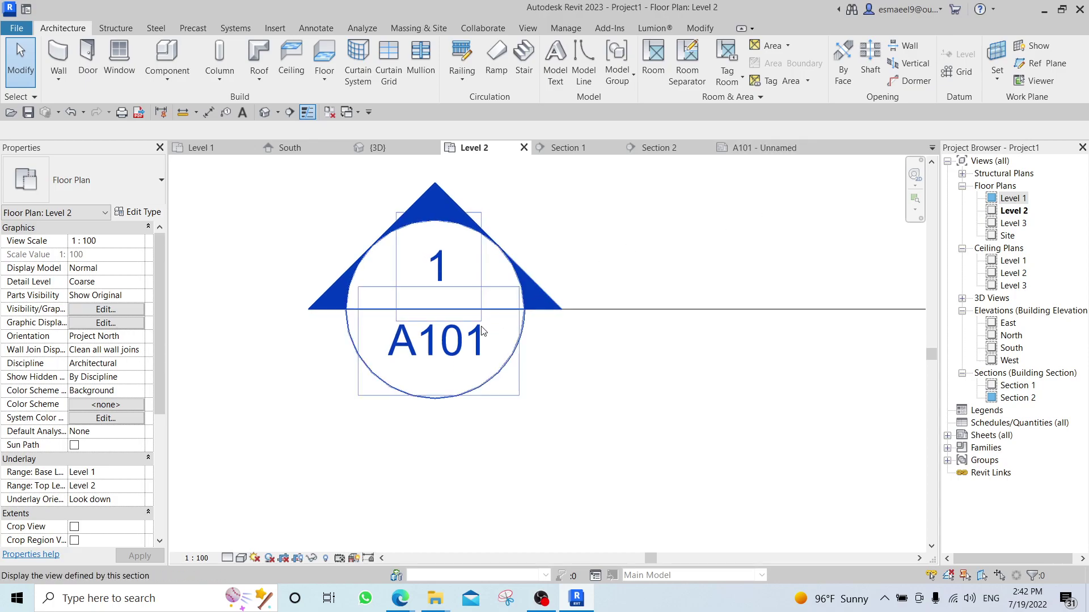
{"action": "scroll", "coordinate": [429, 352], "scroll_direction": "down", "scroll_amount": 5}
{"action": "scroll", "coordinate": [426, 347], "scroll_direction": "up", "scroll_amount": 5}
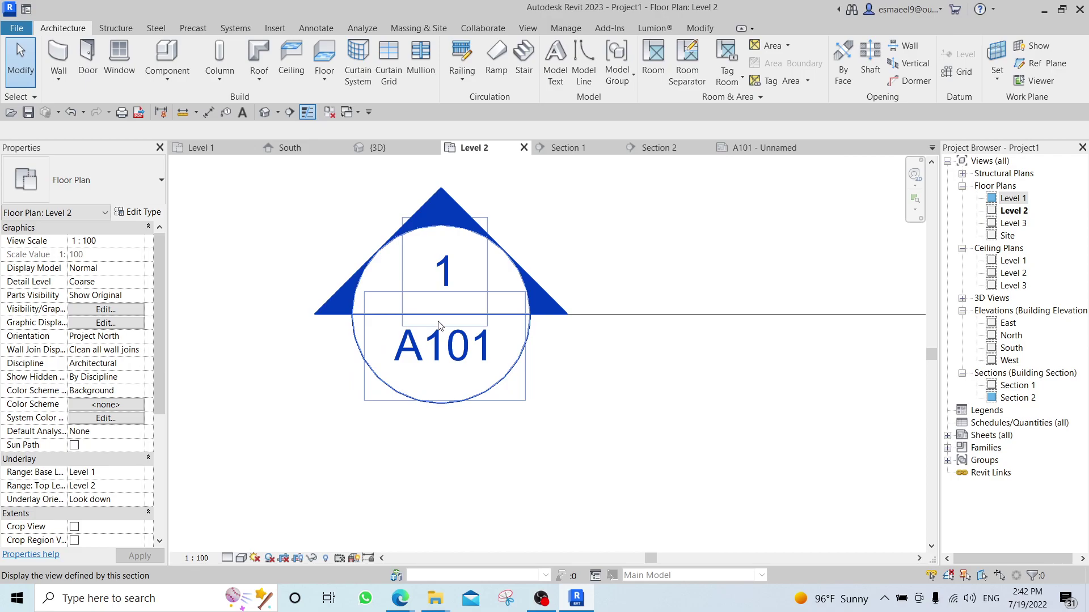
{"action": "scroll", "coordinate": [519, 301], "scroll_direction": "up", "scroll_amount": 1}
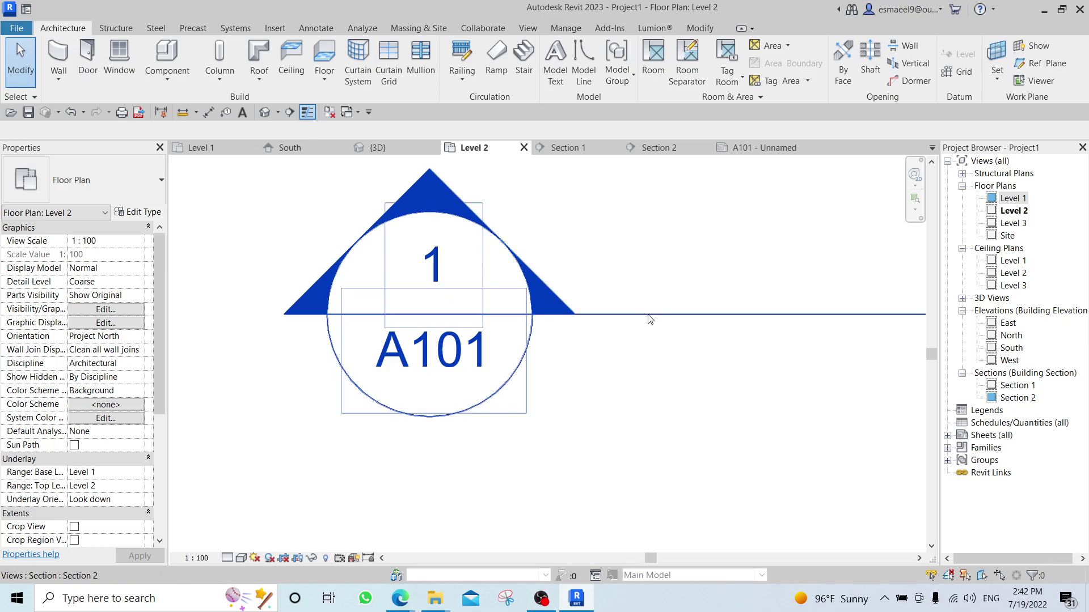
{"action": "scroll", "coordinate": [567, 343], "scroll_direction": "down", "scroll_amount": 5}
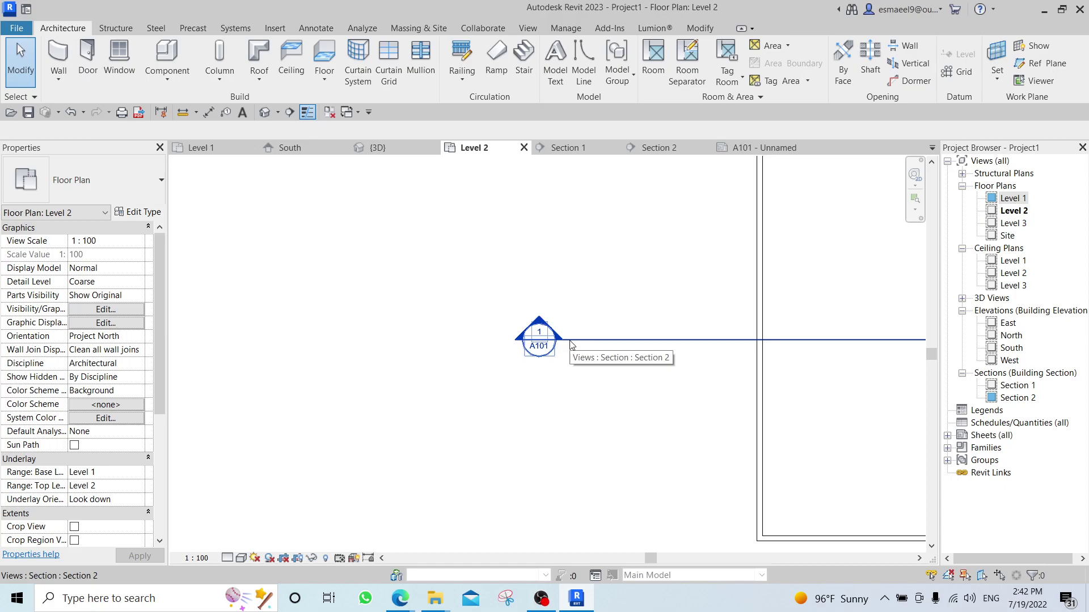
{"action": "scroll", "coordinate": [572, 345], "scroll_direction": "down", "scroll_amount": 3}
{"action": "scroll", "coordinate": [583, 355], "scroll_direction": "up", "scroll_amount": 3}
{"action": "middle_click_drag", "start_coordinate": [591, 369], "coordinate": [413, 368]}
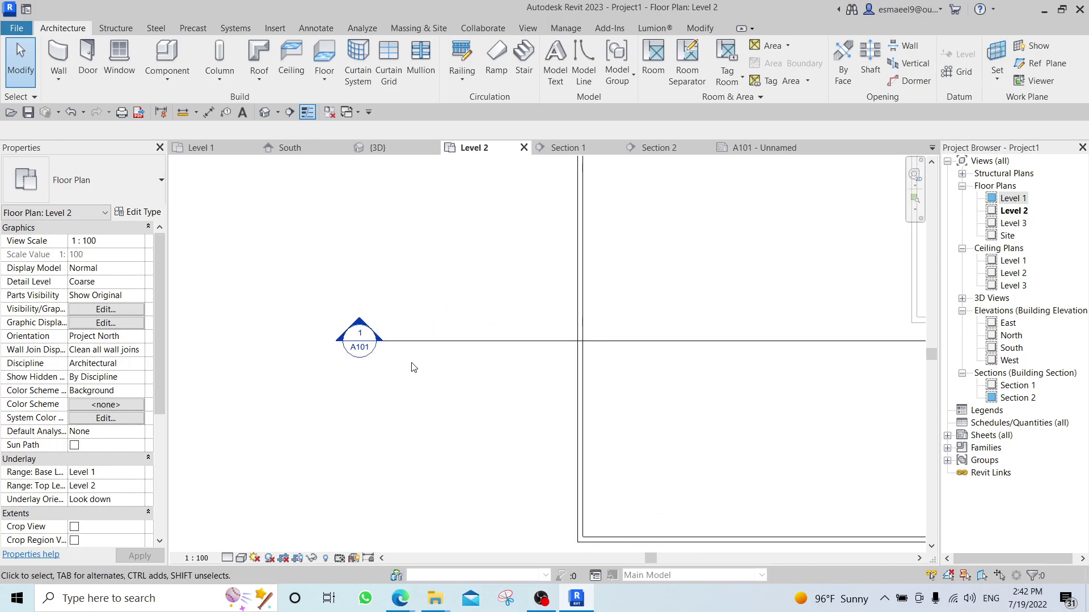
Step: Drag Section 2's right view boundary in toward the house
{"action": "left_click", "coordinate": [424, 344]}
{"action": "middle_click_drag", "start_coordinate": [479, 377], "coordinate": [356, 420]}
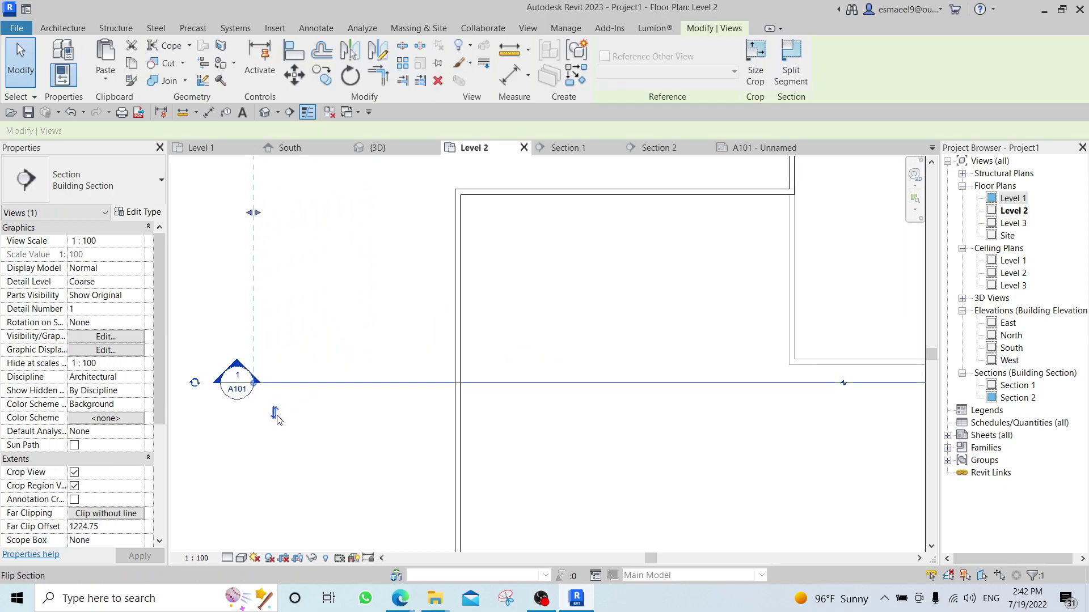
{"action": "scroll", "coordinate": [274, 358], "scroll_direction": "down", "scroll_amount": 3}
{"action": "middle_click_drag", "start_coordinate": [494, 352], "coordinate": [374, 373]}
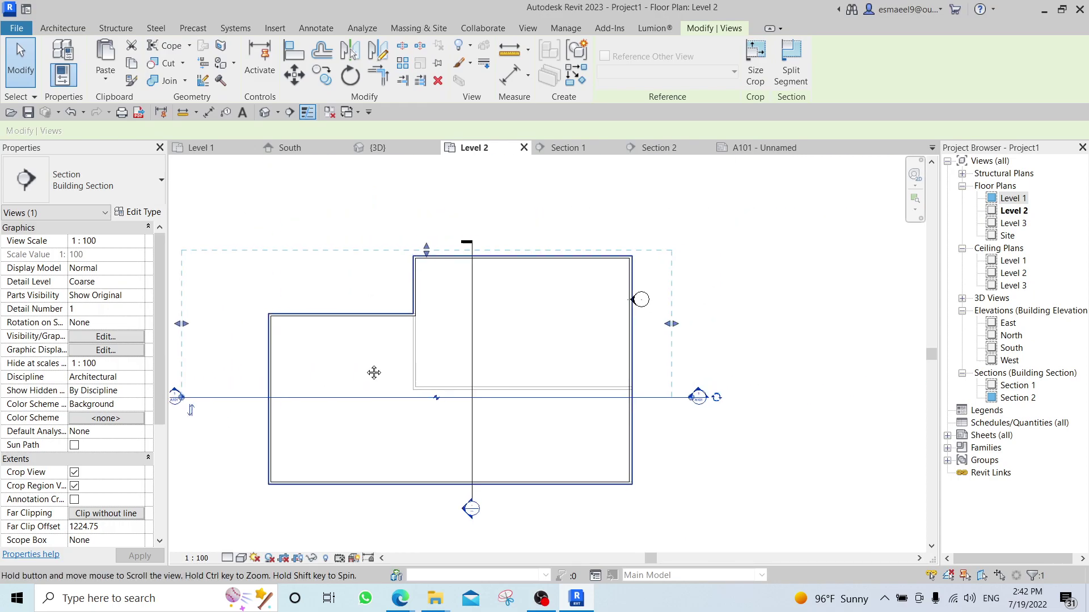
{"action": "left_click_drag", "start_coordinate": [676, 323], "coordinate": [648, 327]}
{"action": "scroll", "coordinate": [438, 408], "scroll_direction": "up", "scroll_amount": 3}
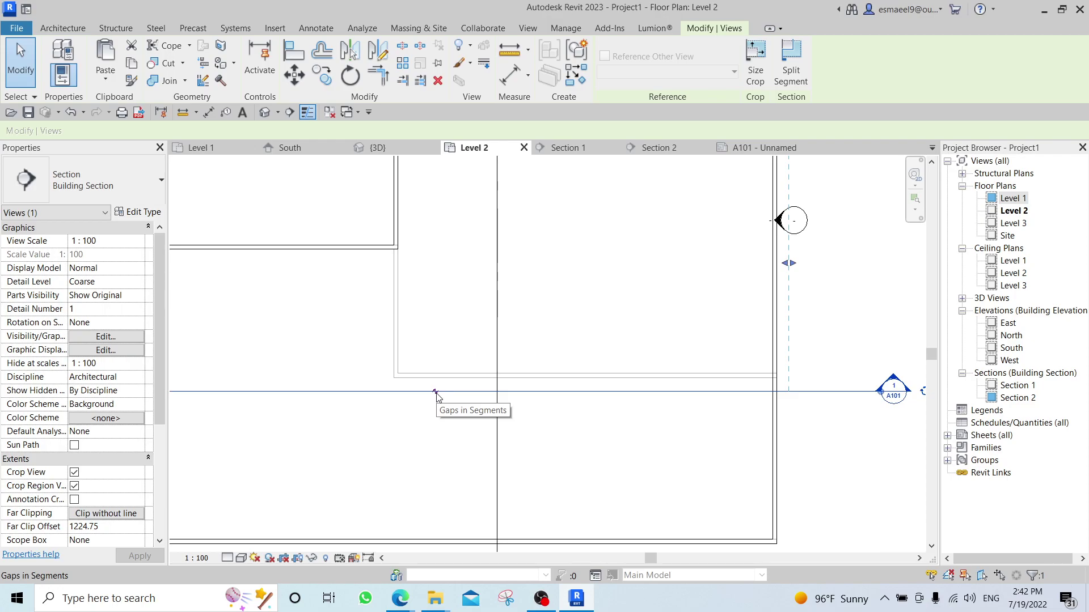
Step: Break the Section 2 line with a gap and stretch its right end past the walls
{"action": "left_click", "coordinate": [436, 395]}
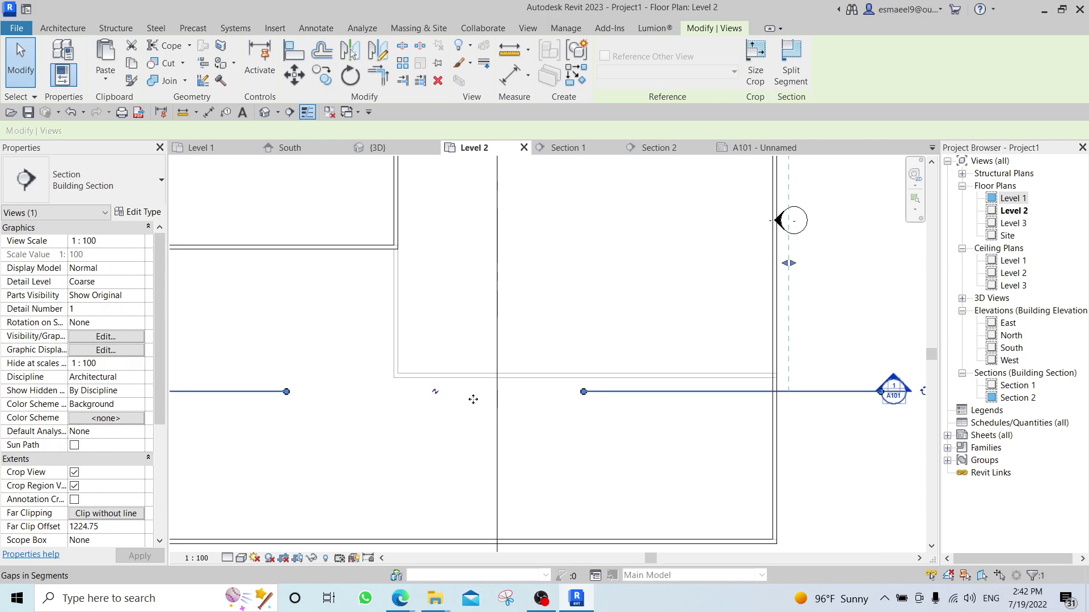
{"action": "left_click", "coordinate": [810, 451]}
{"action": "left_click", "coordinate": [832, 394]}
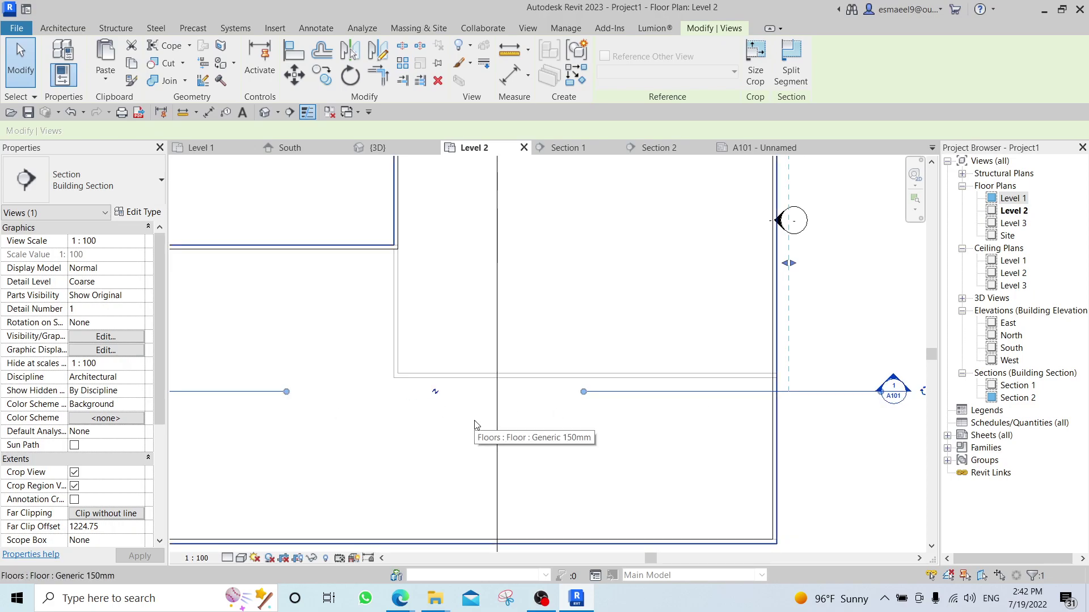
{"action": "left_click", "coordinate": [435, 392]}
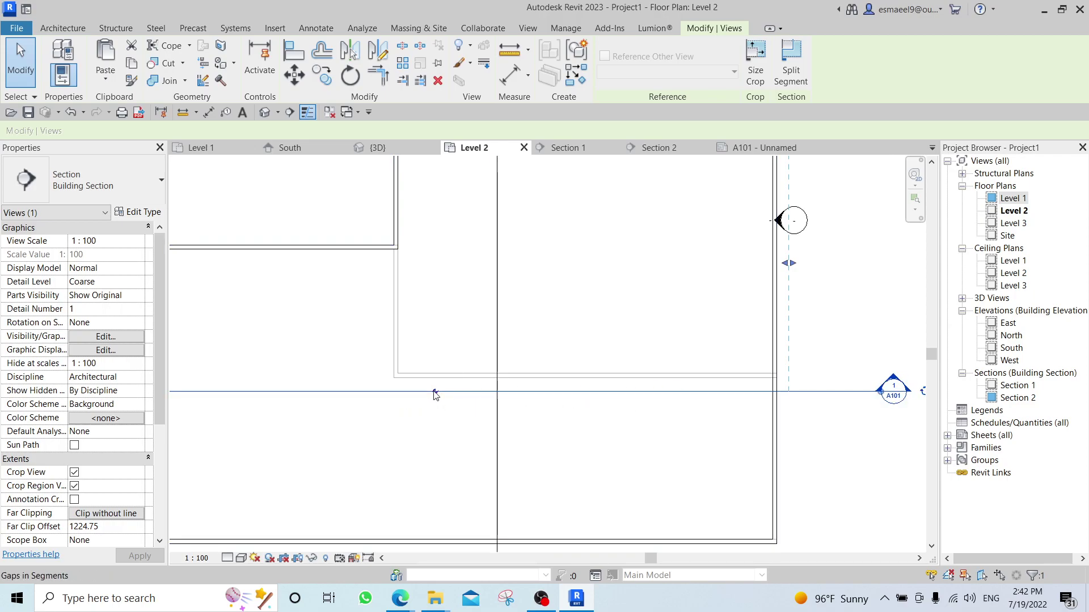
{"action": "left_click", "coordinate": [435, 391]}
{"action": "left_click_drag", "start_coordinate": [584, 391], "coordinate": [819, 392]}
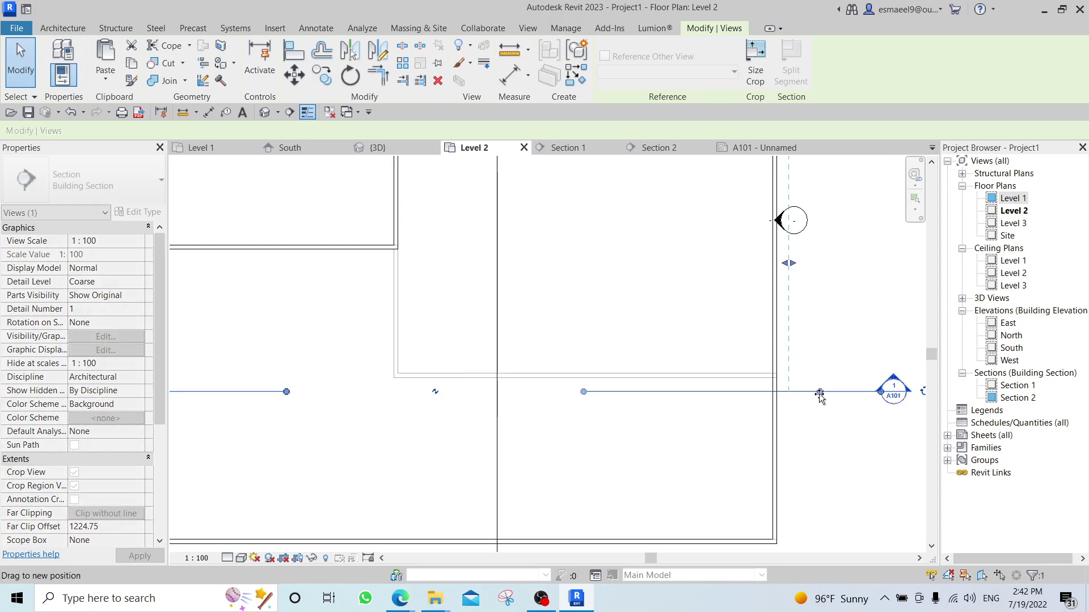
{"action": "left_click", "coordinate": [613, 428]}
Step: Move the left gap end of Section 2 past the west wall
{"action": "left_click", "coordinate": [227, 392]}
{"action": "middle_click_drag", "start_coordinate": [392, 402], "coordinate": [627, 393]}
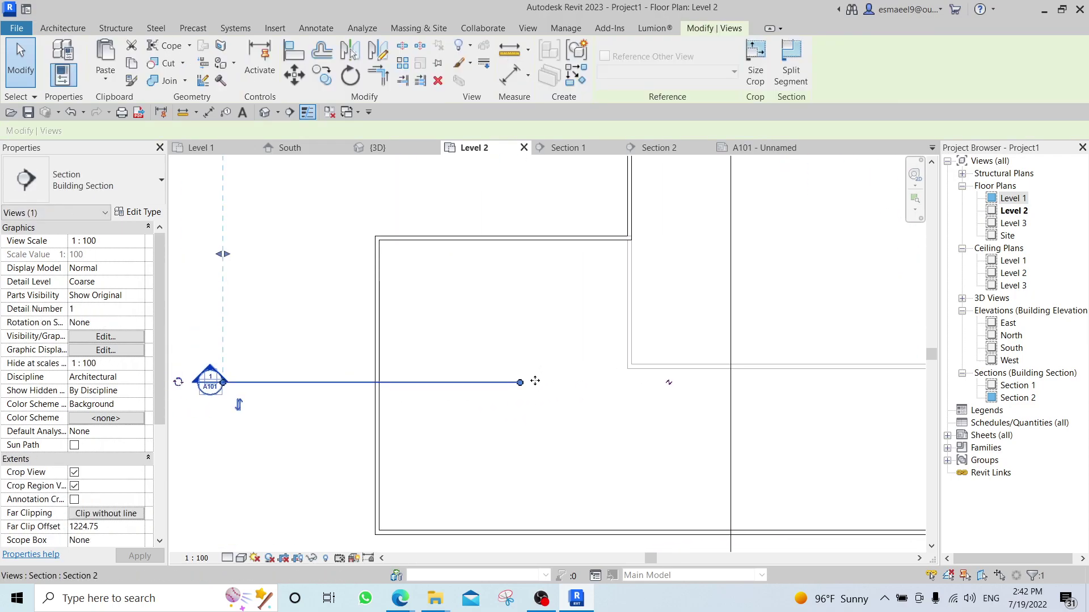
{"action": "left_click_drag", "start_coordinate": [530, 382], "coordinate": [314, 382]}
{"action": "scroll", "coordinate": [350, 428], "scroll_direction": "down", "scroll_amount": 2}
{"action": "middle_click_drag", "start_coordinate": [437, 455], "coordinate": [380, 450]}
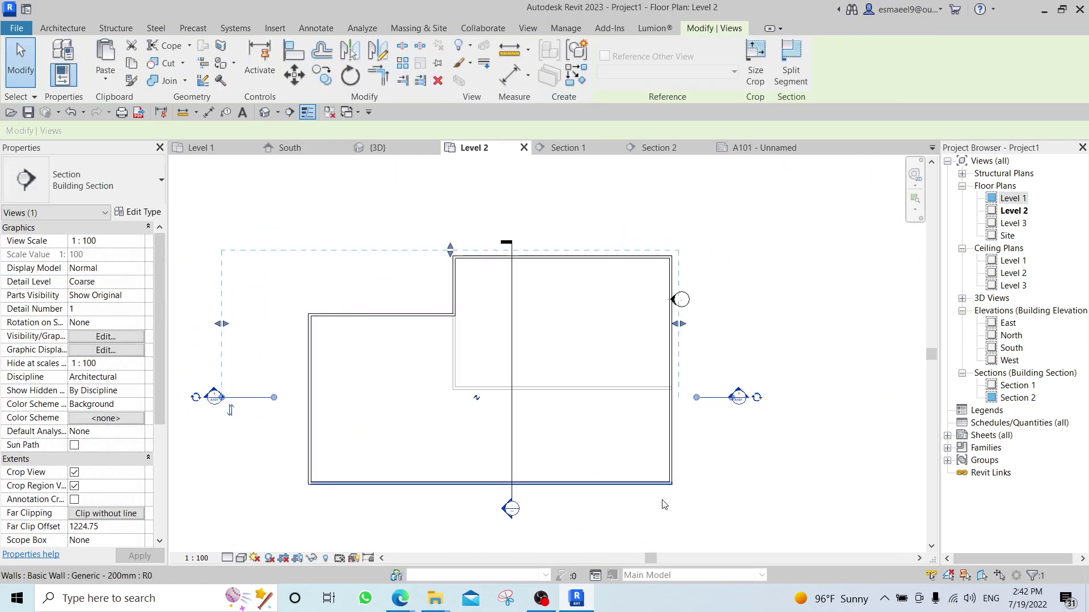
{"action": "left_click", "coordinate": [529, 348]}
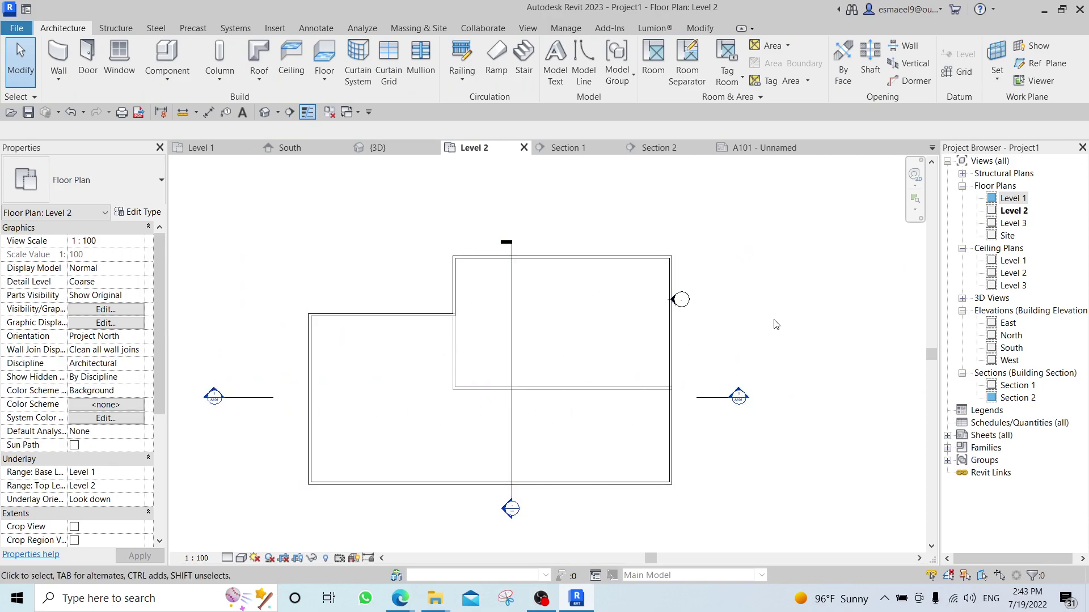
{"action": "left_click", "coordinate": [713, 398]}
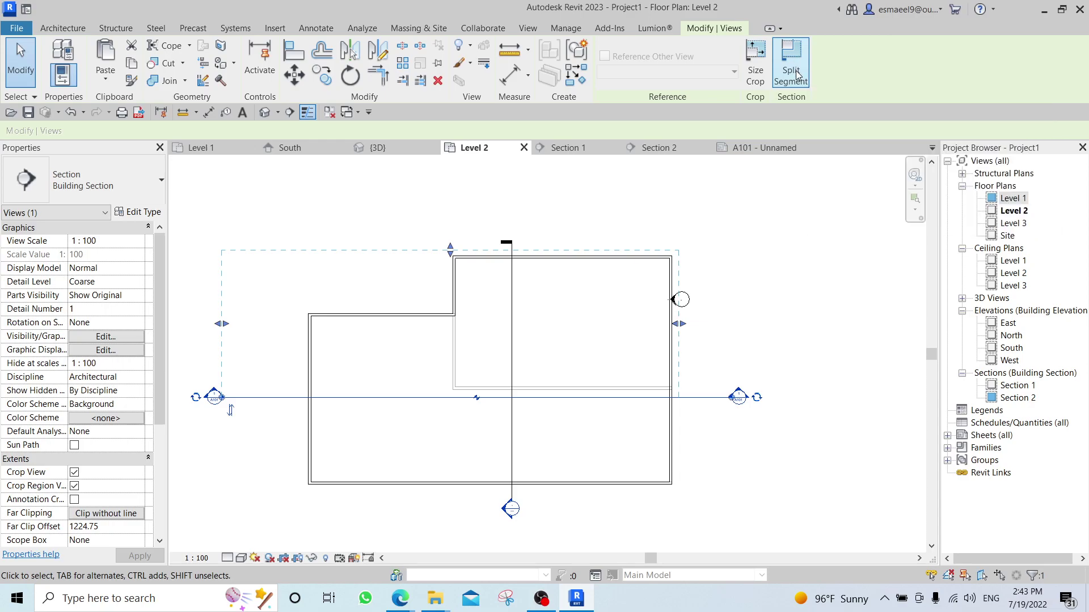
Step: Split Section 2 so a jogged segment cuts the upper wing, then go Home
{"action": "left_click", "coordinate": [797, 75]}
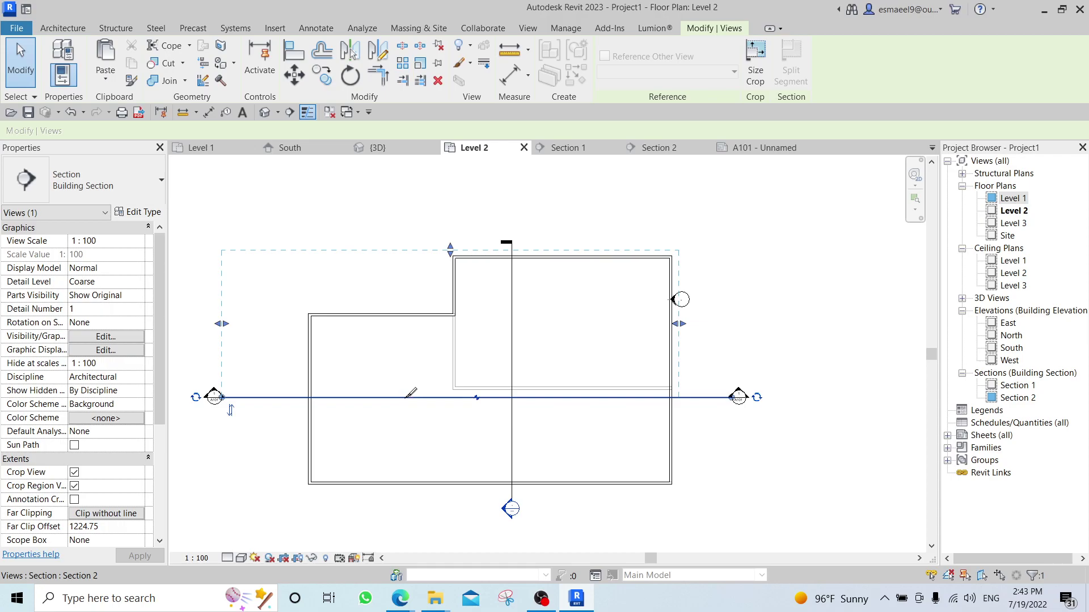
{"action": "left_click", "coordinate": [405, 398]}
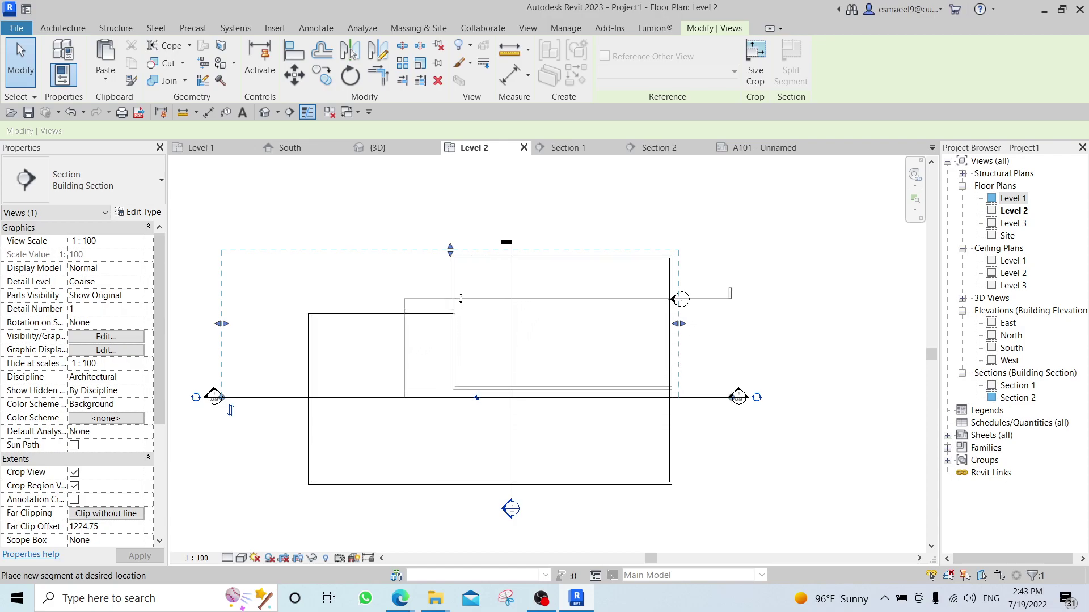
{"action": "left_click", "coordinate": [479, 288]}
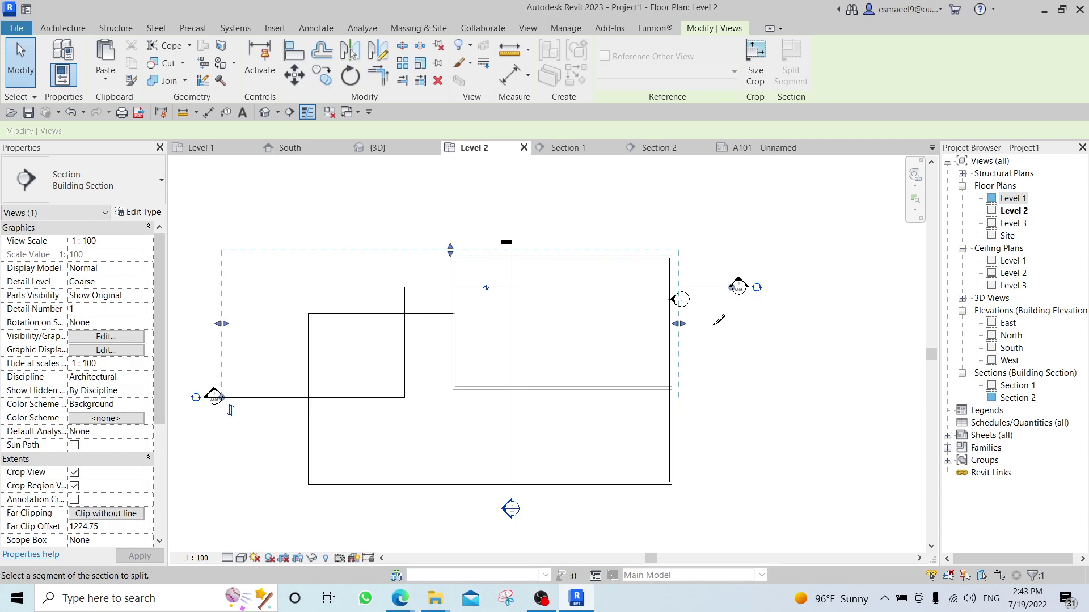
{"action": "key", "text": "Escape"}
{"action": "key", "text": "Escape"}
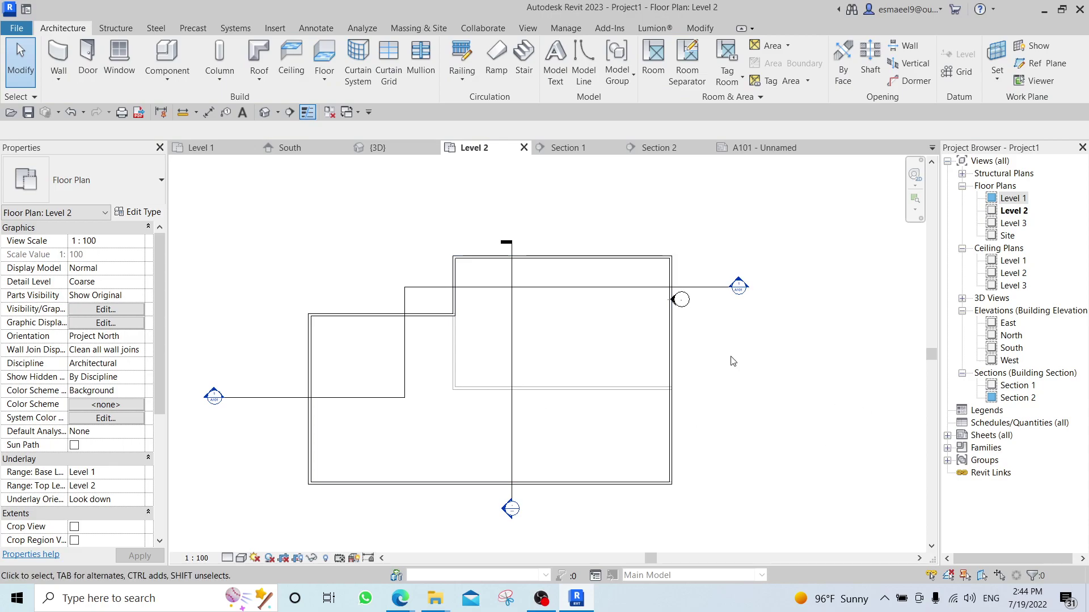
{"action": "scroll", "coordinate": [522, 371], "scroll_direction": "down", "scroll_amount": 2}
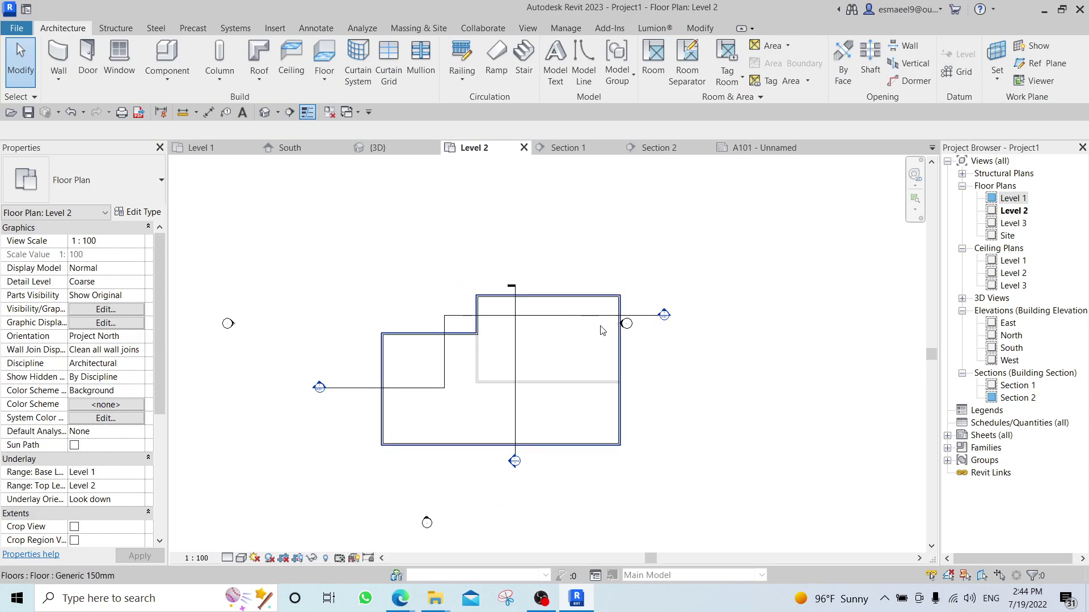
{"action": "left_click", "coordinate": [26, 9]}
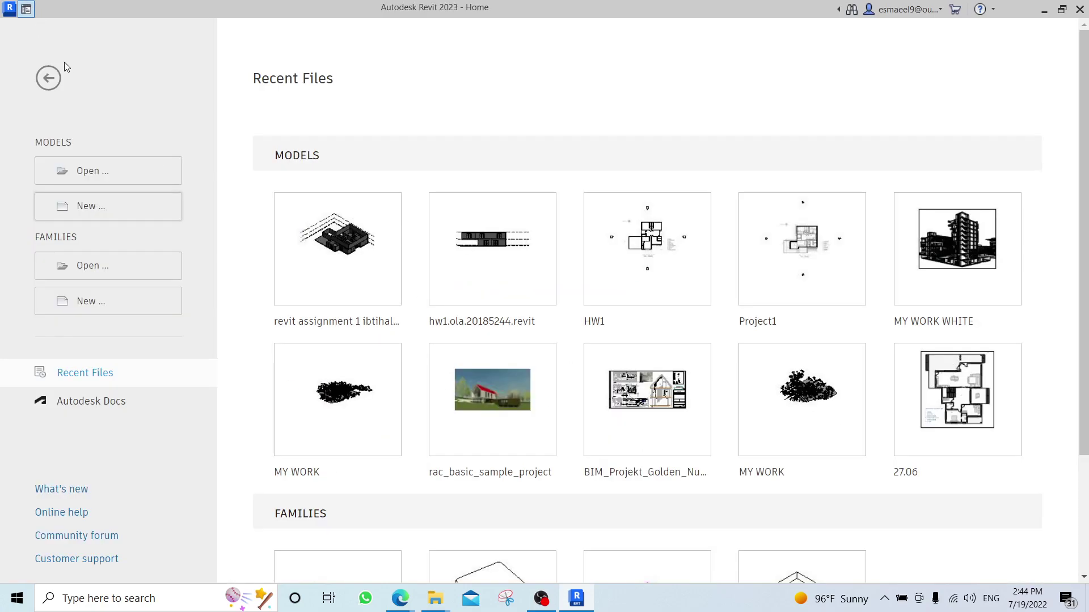
Step: Start a new project from the Metric-Architectural template
{"action": "left_click", "coordinate": [99, 207]}
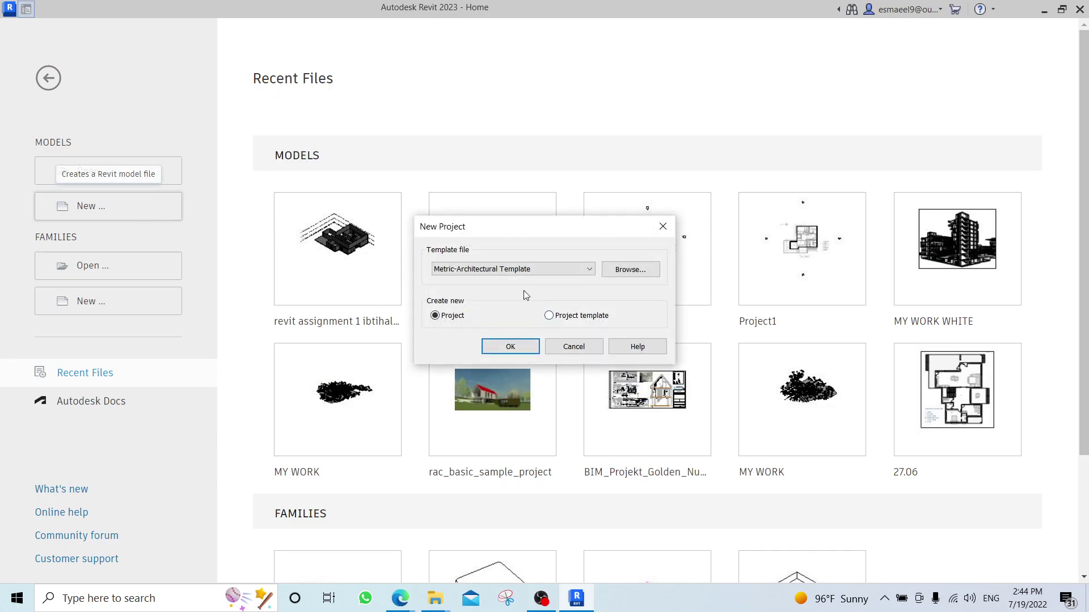
{"action": "left_click", "coordinate": [511, 350]}
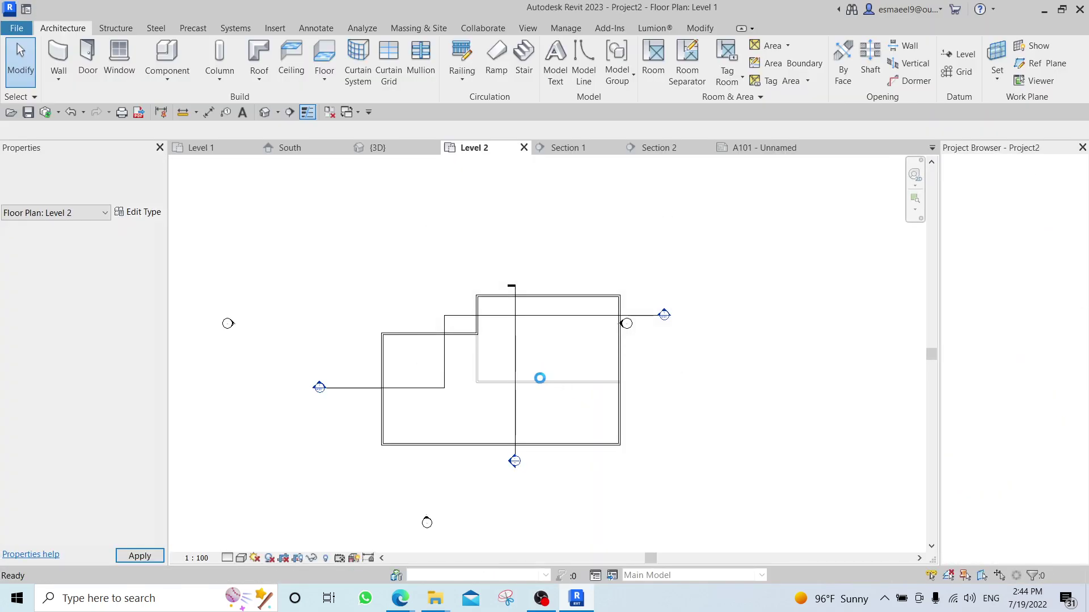
{"action": "scroll", "coordinate": [794, 227], "scroll_direction": "down", "scroll_amount": 2}
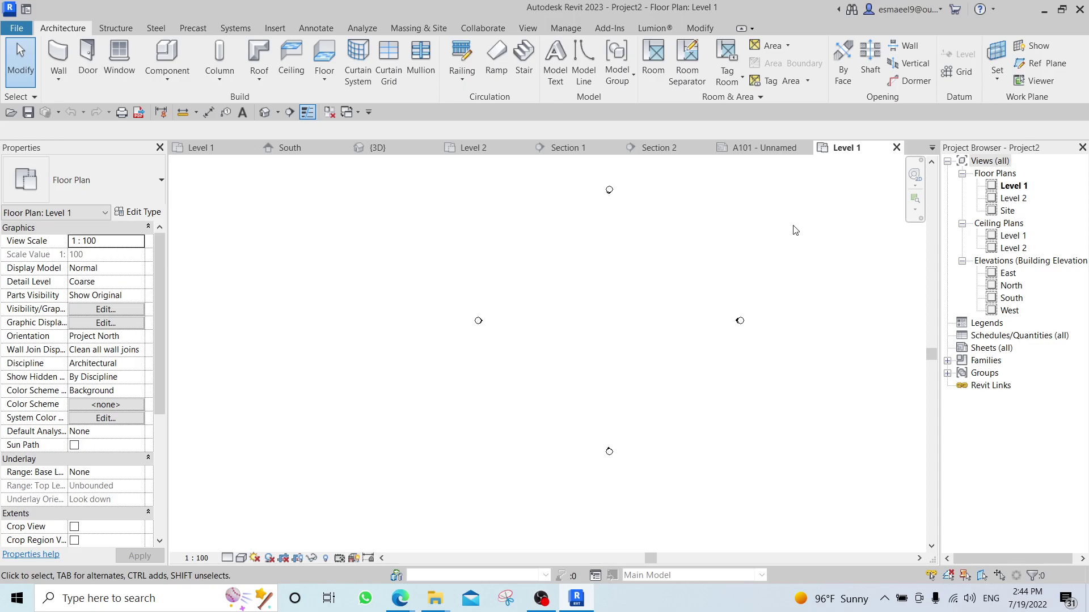
Step: Open the East elevation view from its marker
{"action": "left_click_drag", "start_coordinate": [811, 183], "coordinate": [601, 486]}
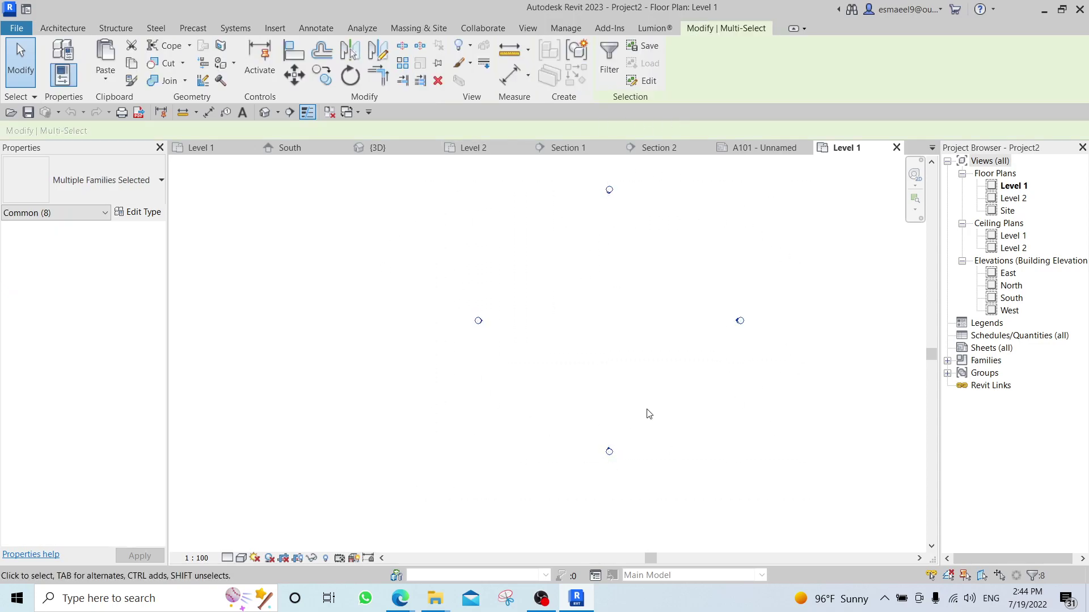
{"action": "left_click", "coordinate": [689, 397]}
{"action": "scroll", "coordinate": [737, 320], "scroll_direction": "up", "scroll_amount": 5}
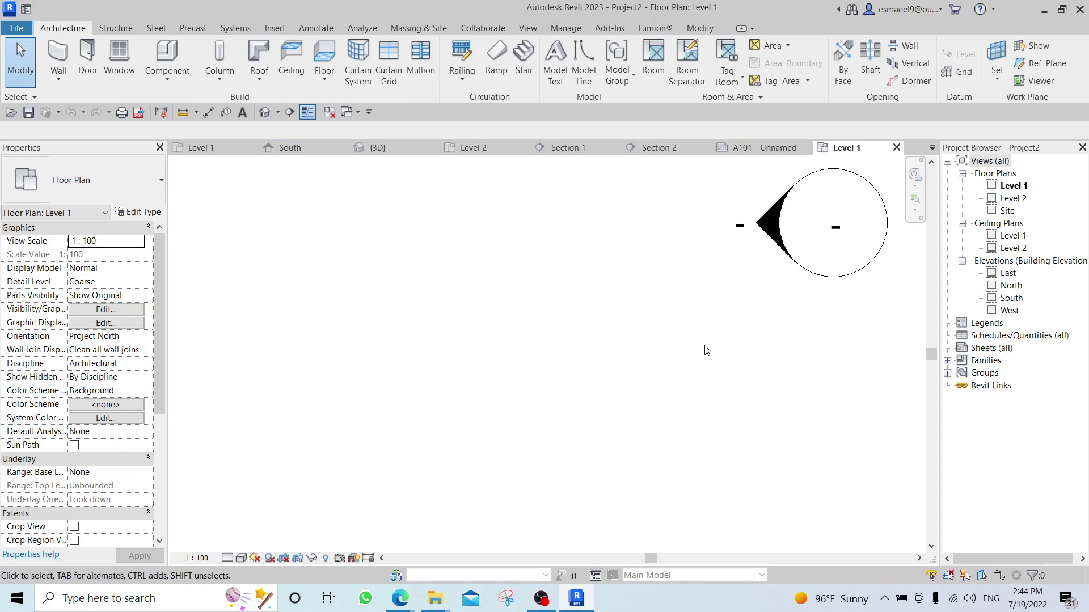
{"action": "middle_click_drag", "start_coordinate": [707, 351], "coordinate": [590, 420]}
{"action": "left_click", "coordinate": [573, 319]}
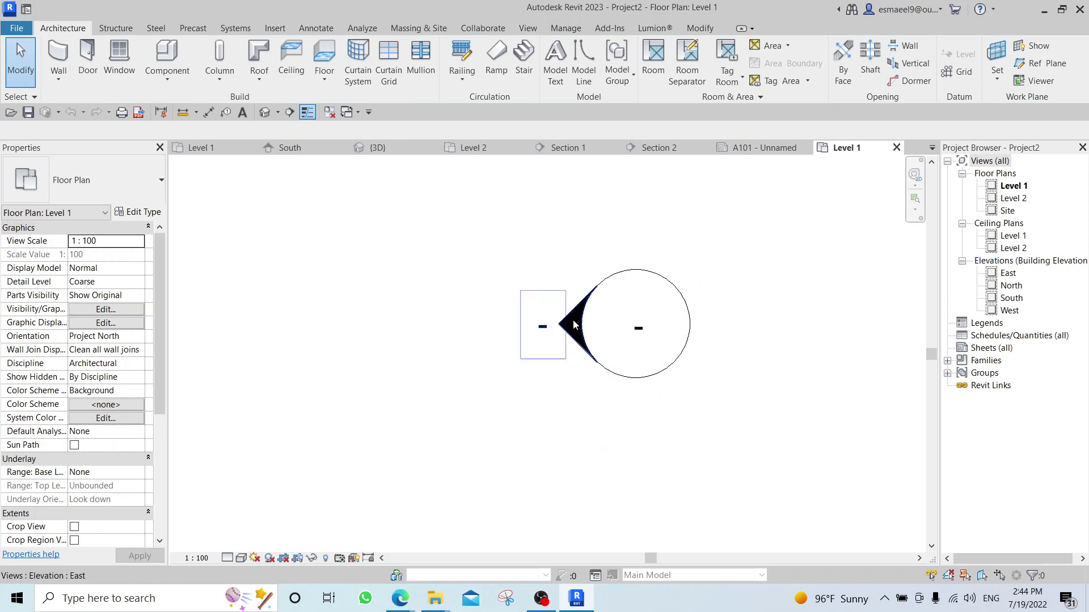
{"action": "right_click", "coordinate": [573, 320]}
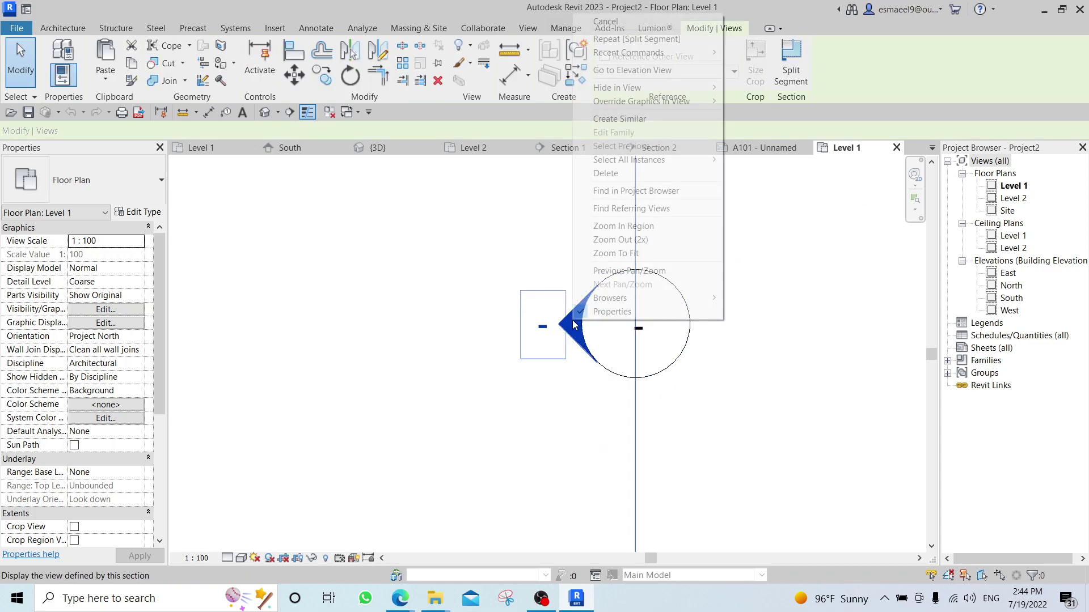
{"action": "left_click", "coordinate": [661, 70]}
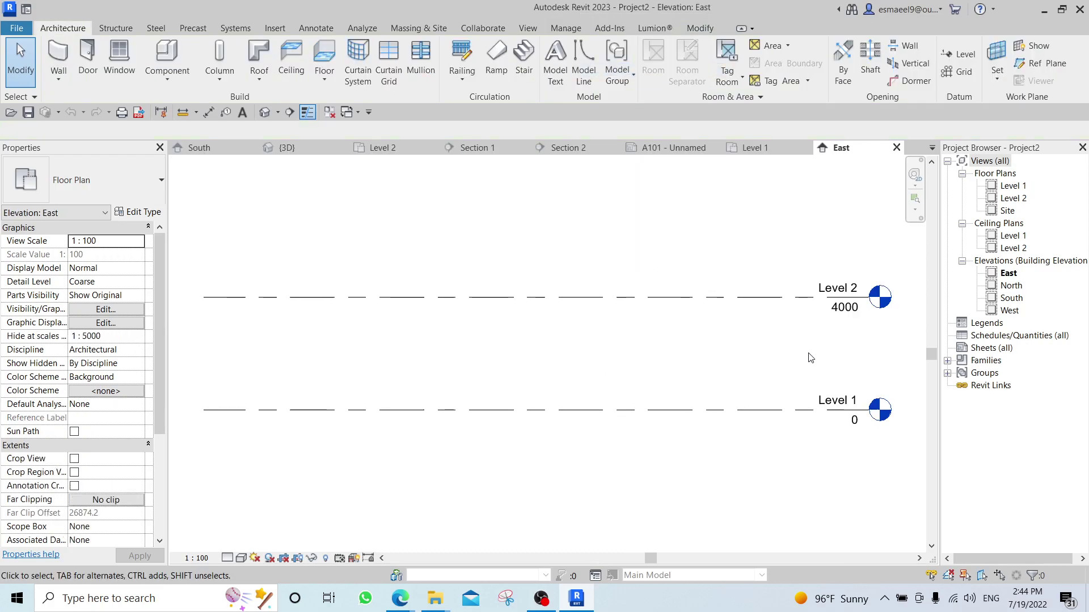
{"action": "left_click", "coordinate": [780, 143]}
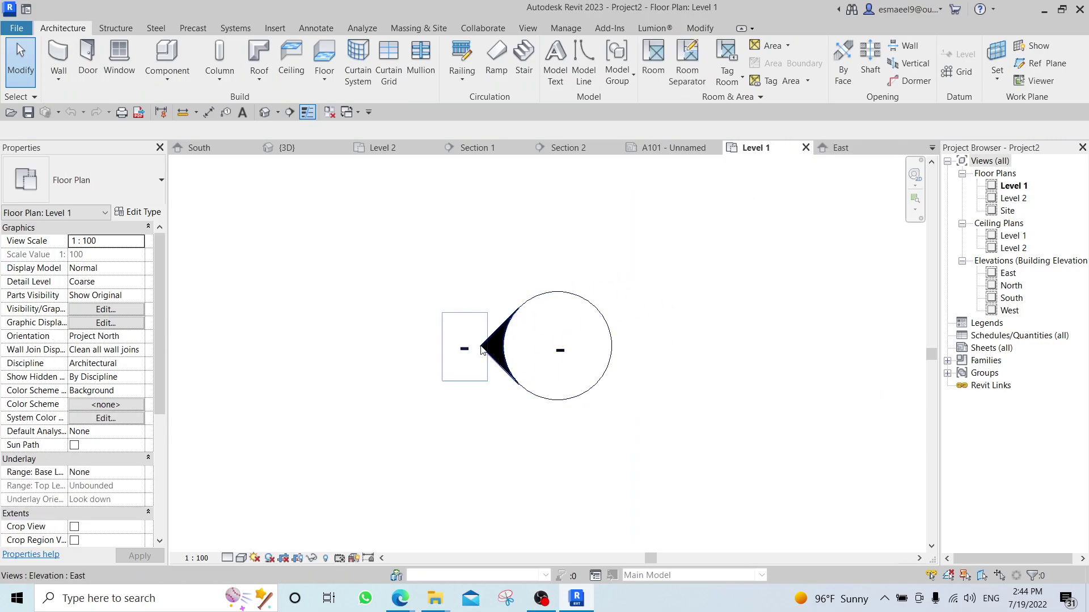
{"action": "double_click", "coordinate": [486, 342]}
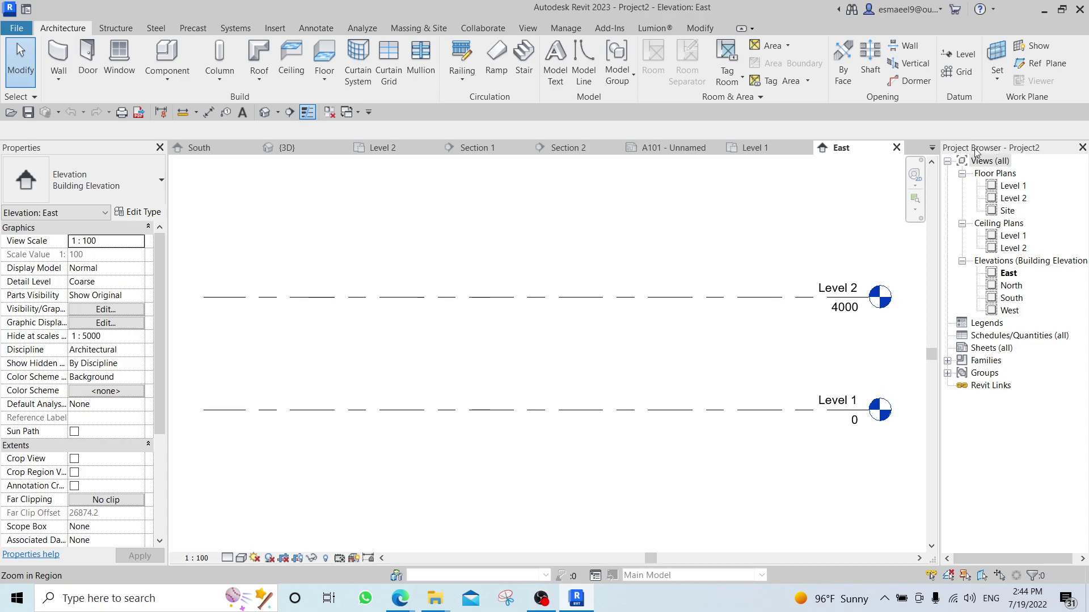
Step: Close inactive views, leaving only Level 2 and East open
{"action": "right_click", "coordinate": [619, 200]}
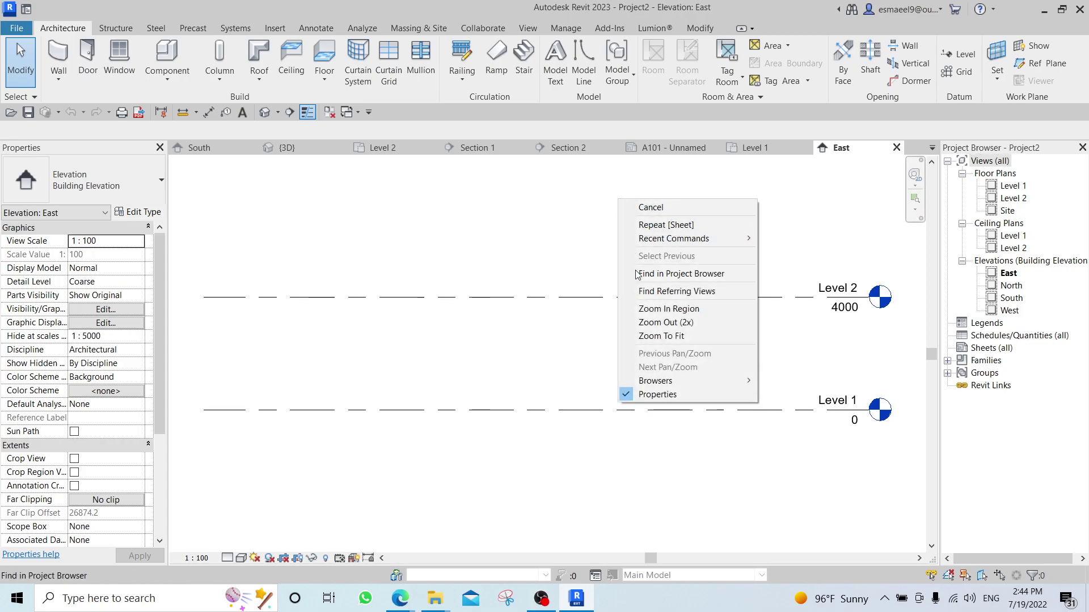
{"action": "mouse_move", "coordinate": [692, 381]}
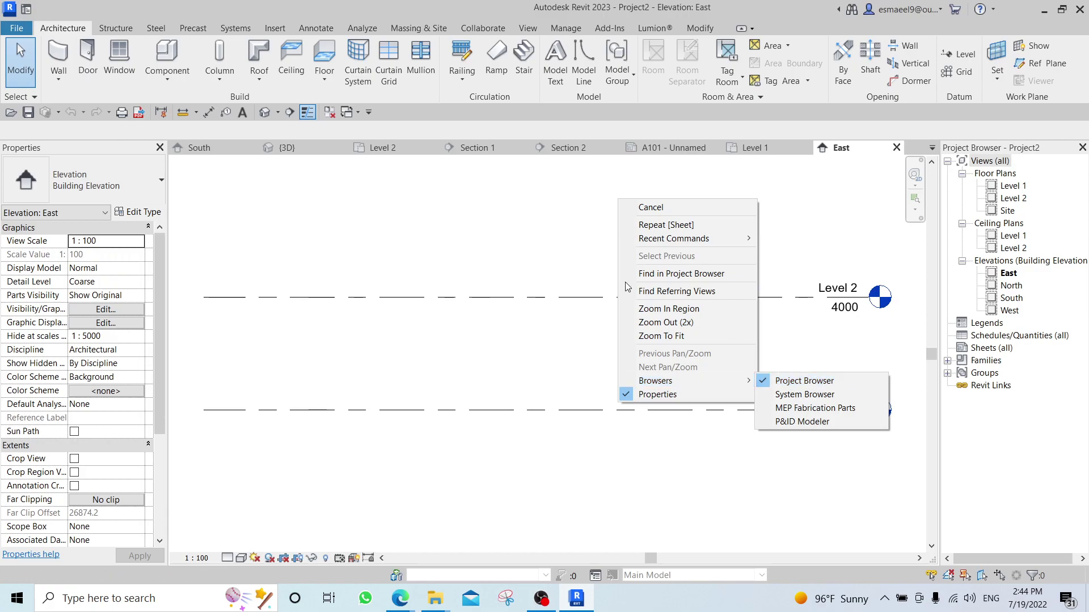
{"action": "left_click", "coordinate": [583, 250]}
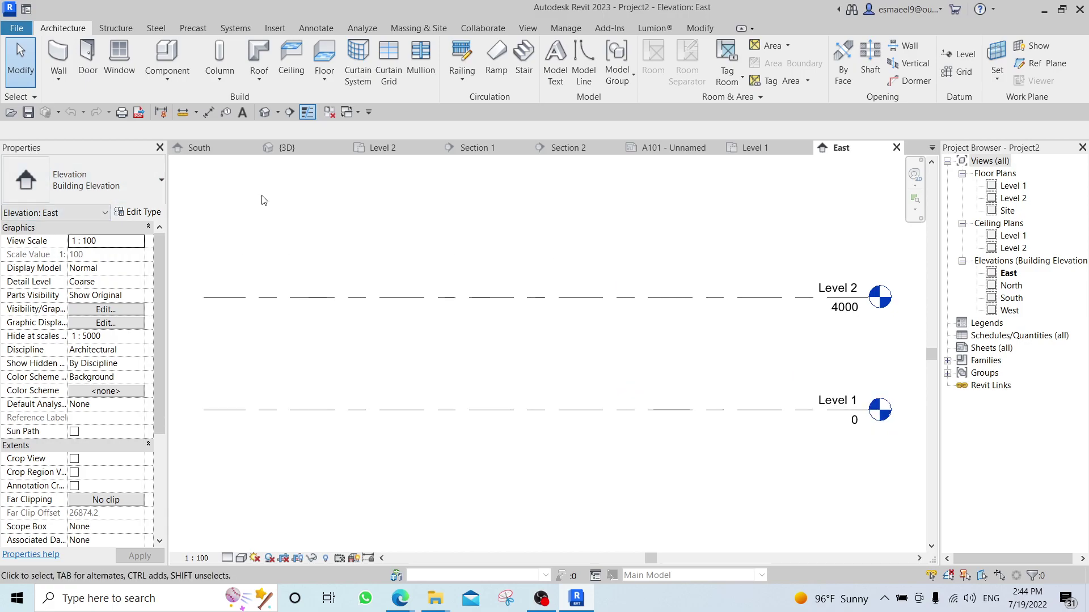
{"action": "key", "text": "p"}
{"action": "key", "text": "p"}
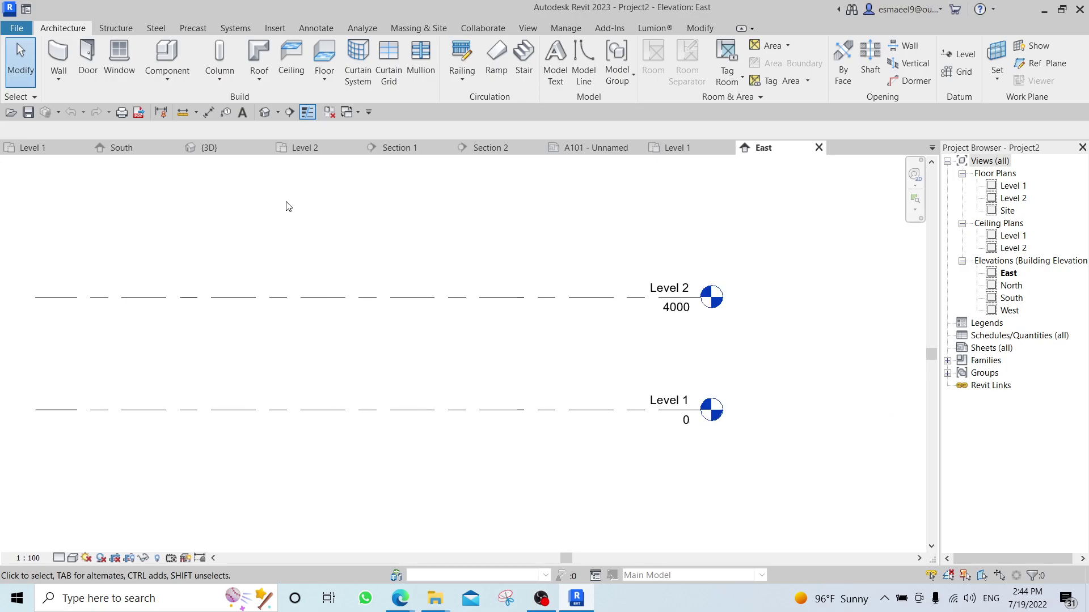
{"action": "key", "text": "p"}
{"action": "key", "text": "p"}
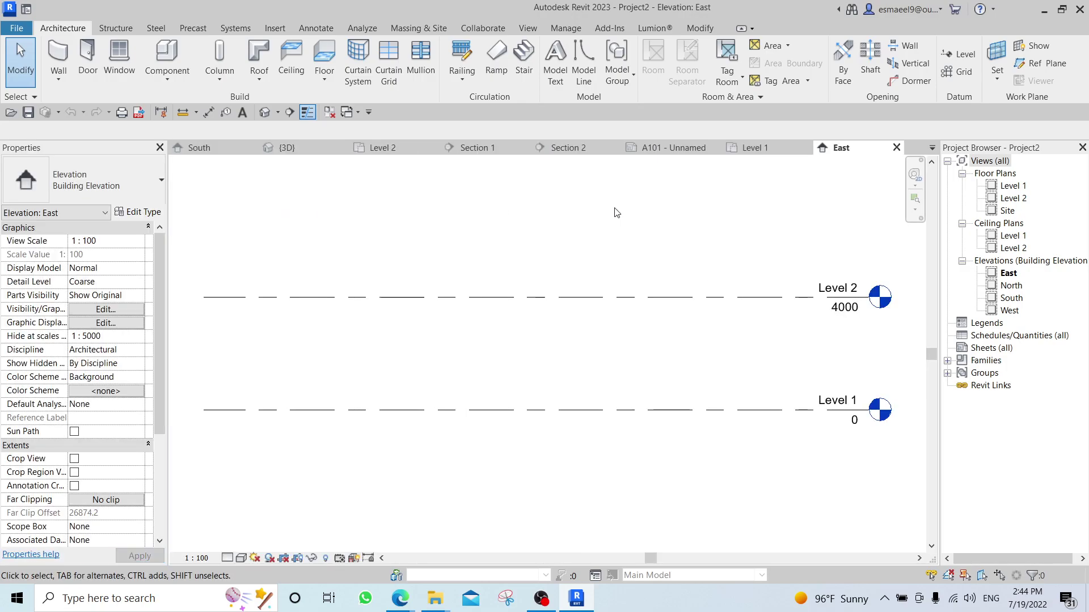
{"action": "left_click", "coordinate": [331, 110]}
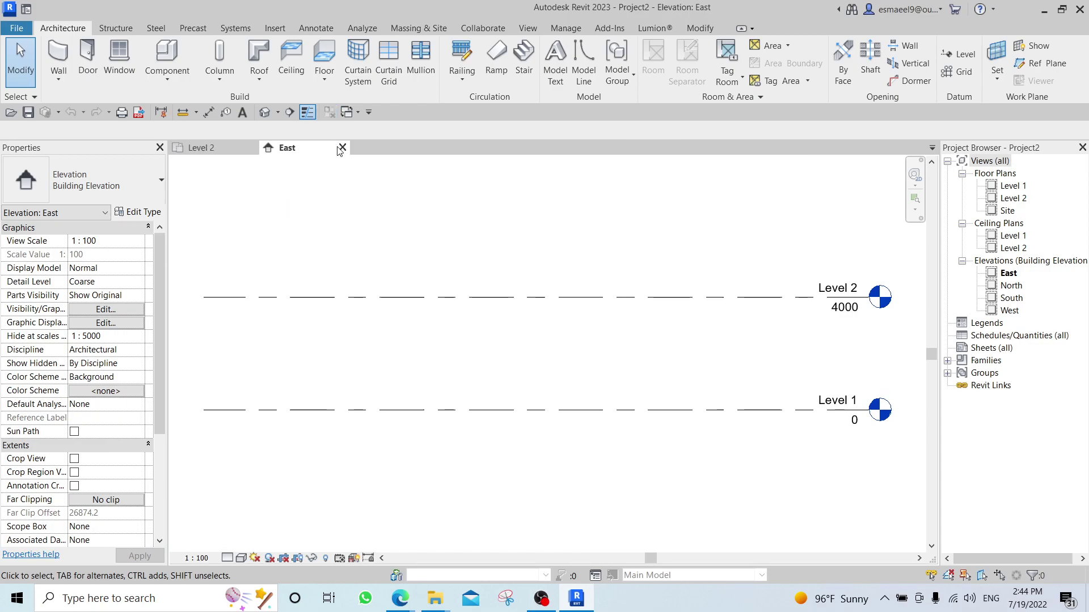
Step: Open the default 3D view and orbit to see it from back-right
{"action": "left_click", "coordinate": [200, 147]}
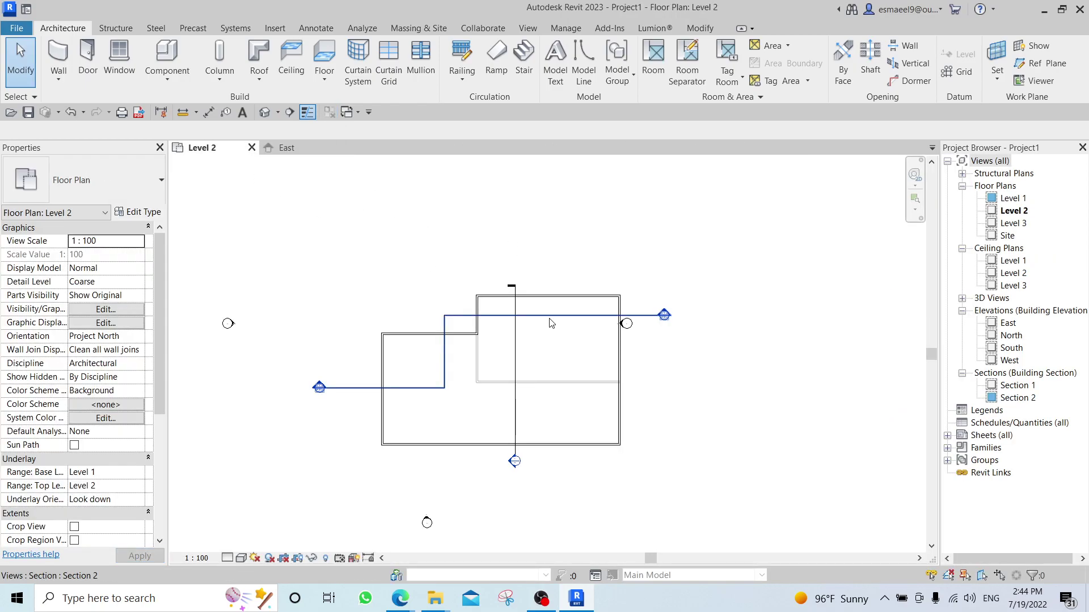
{"action": "key", "text": "3"}
{"action": "key", "text": "d"}
{"action": "middle_click_drag", "start_coordinate": [590, 348], "coordinate": [549, 364], "text": "shift"}
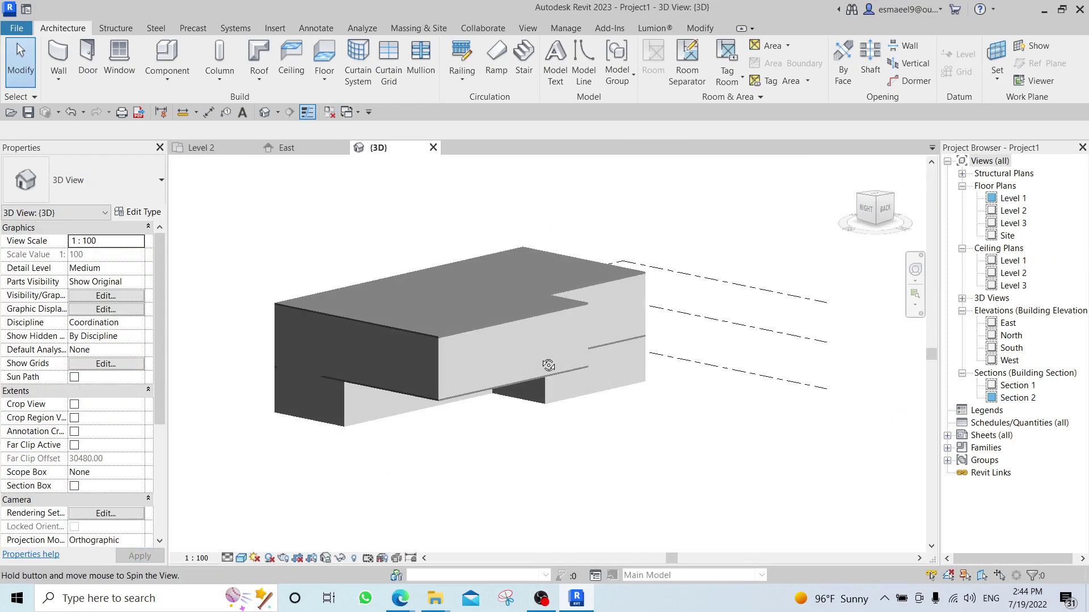
Step: On Level 1, copy the six L-shaped house walls beside the original house
{"action": "double_click", "coordinate": [1020, 199]}
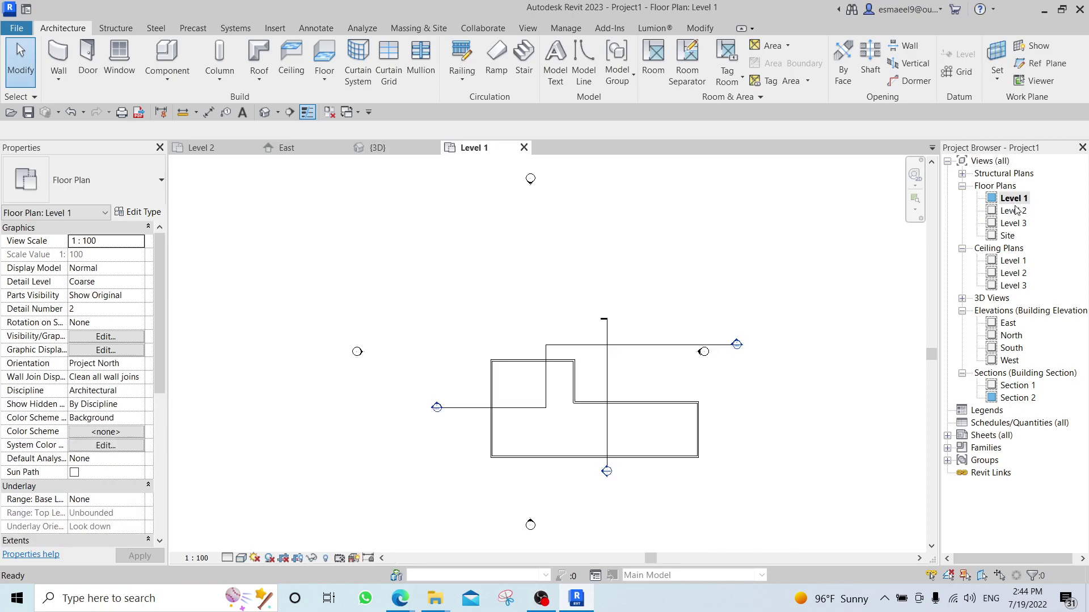
{"action": "key", "text": "Tab"}
{"action": "left_click", "coordinate": [636, 403]}
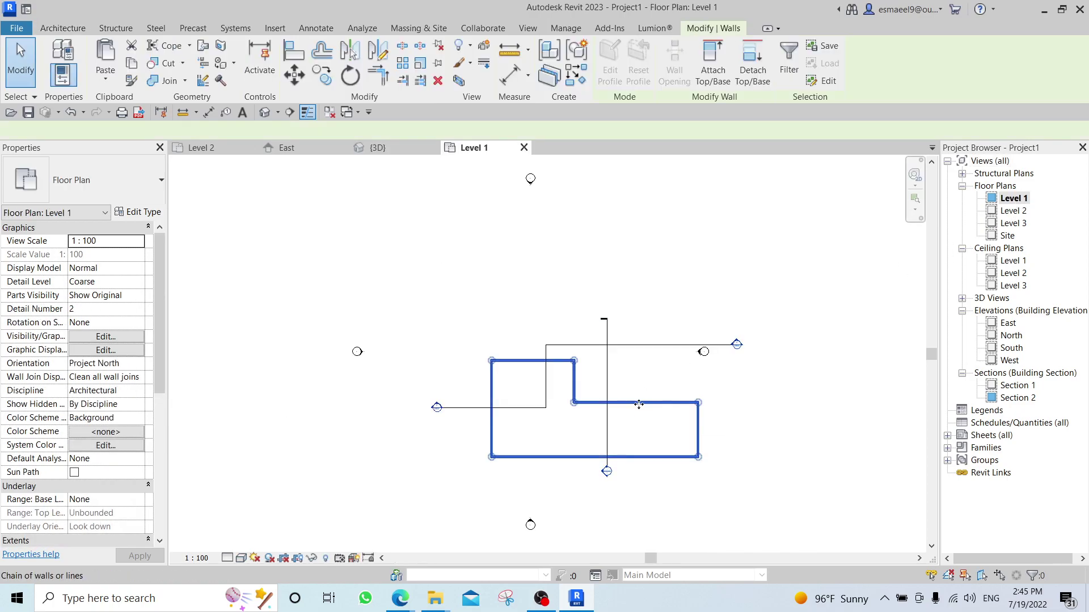
{"action": "middle_click_drag", "start_coordinate": [754, 434], "coordinate": [626, 419]}
{"action": "key", "text": "c"}
{"action": "key", "text": "o"}
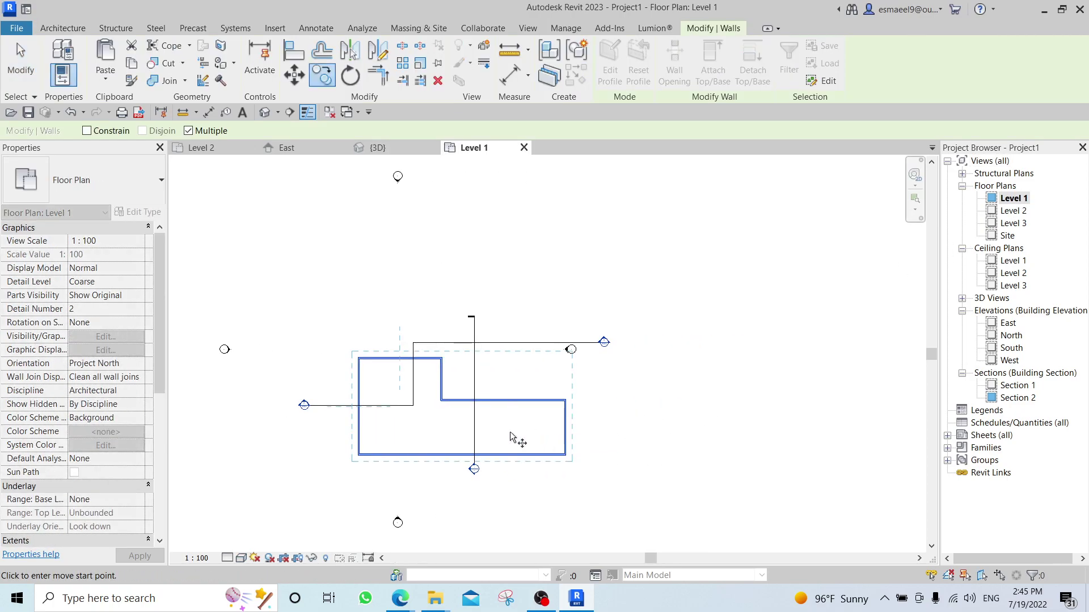
{"action": "left_click", "coordinate": [509, 432]}
{"action": "left_click", "coordinate": [812, 435]}
{"action": "middle_click_drag", "start_coordinate": [812, 435], "coordinate": [613, 449]}
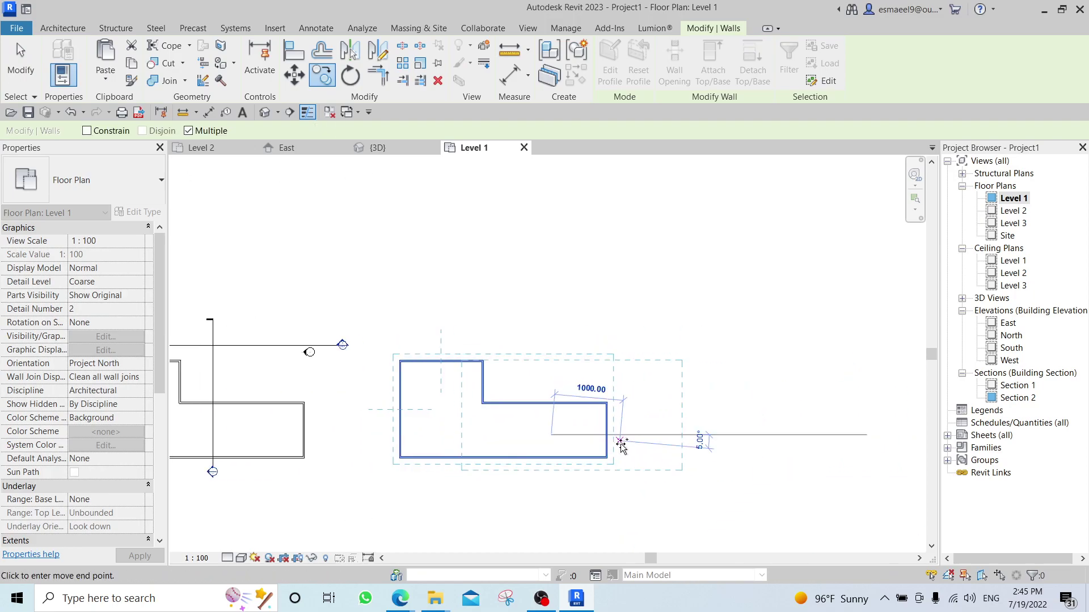
{"action": "key", "text": "Escape"}
{"action": "key", "text": "Escape"}
Step: Check both houses in 3D from above, then open the Level 2 plan
{"action": "key", "text": "ctrl+Tab"}
{"action": "middle_click_drag", "start_coordinate": [468, 437], "coordinate": [896, 310], "text": "shift"}
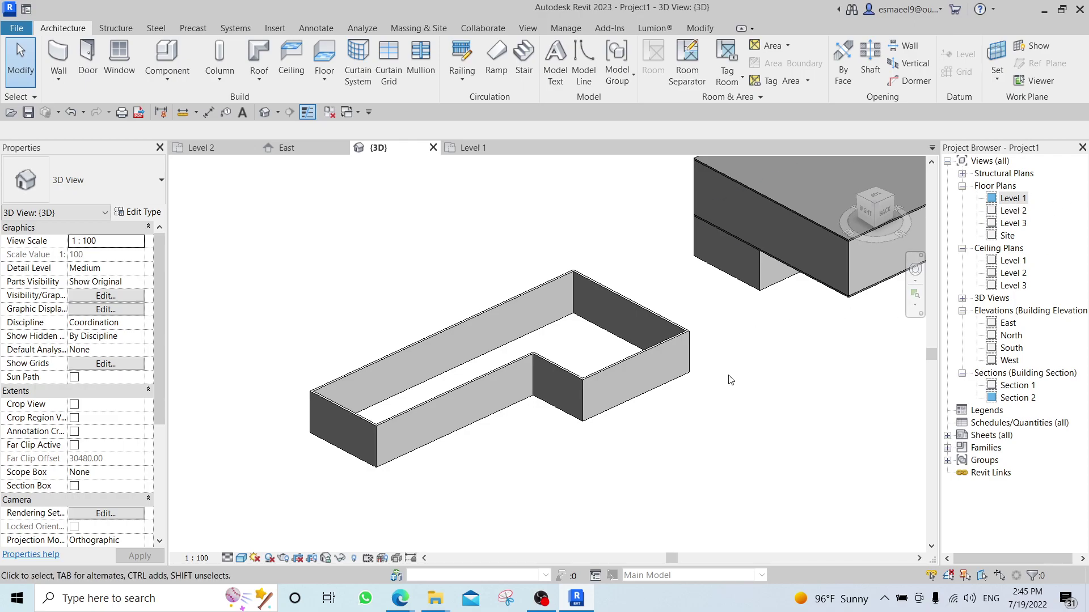
{"action": "double_click", "coordinate": [1013, 211]}
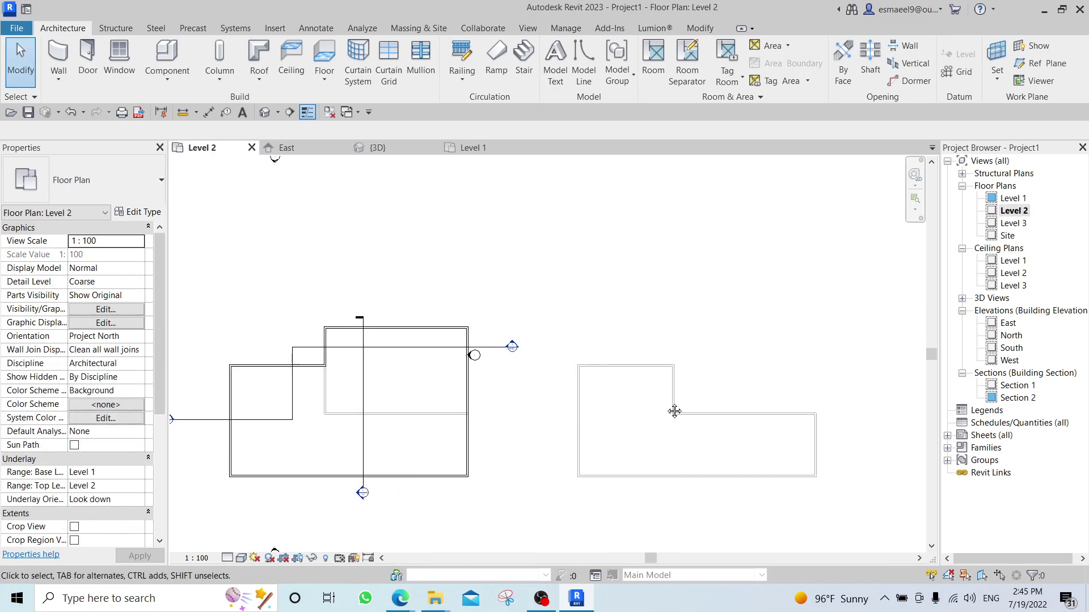
{"action": "middle_click_drag", "start_coordinate": [675, 411], "coordinate": [598, 369]}
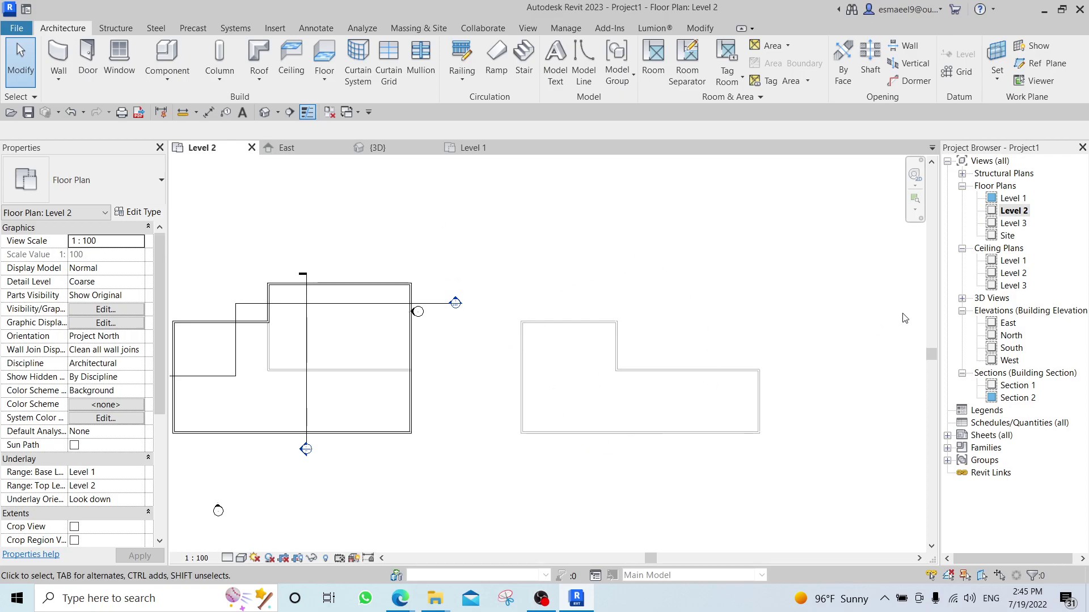
{"action": "double_click", "coordinate": [1010, 200]}
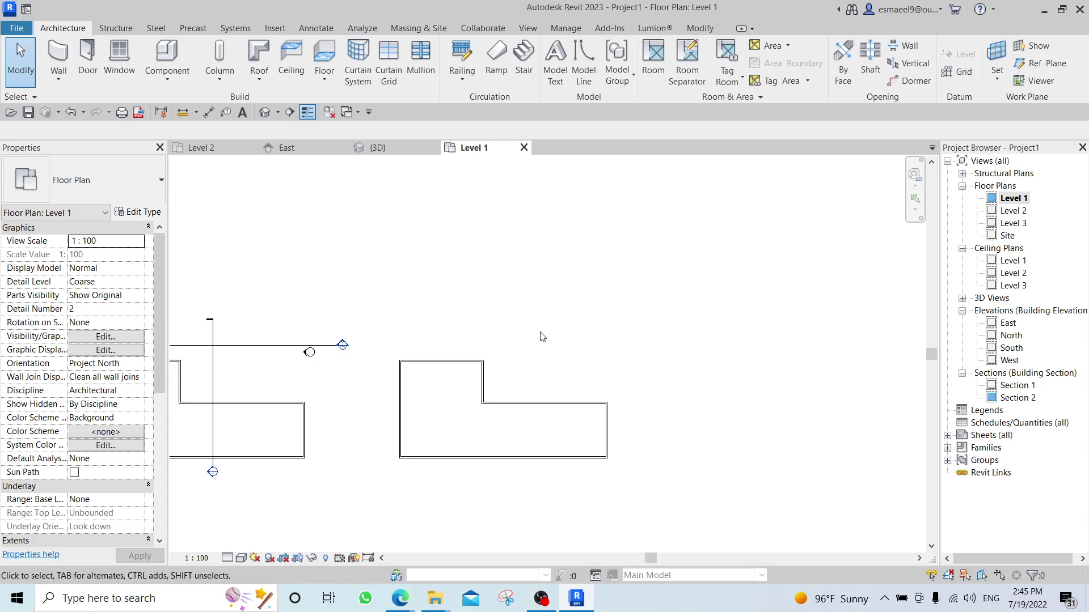
{"action": "double_click", "coordinate": [1013, 212]}
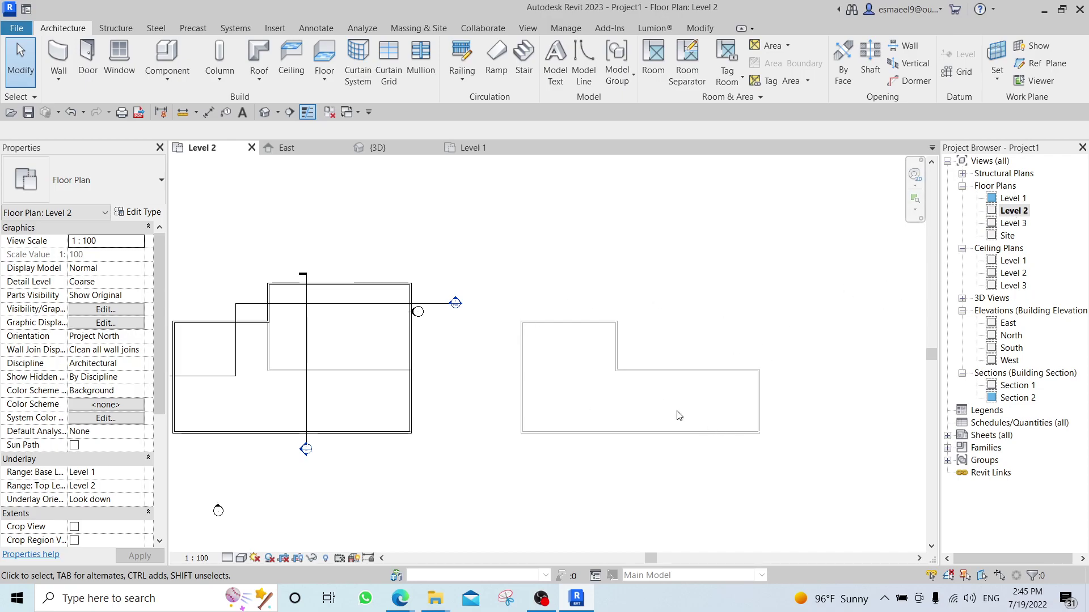
{"action": "scroll", "coordinate": [653, 409], "scroll_direction": "up", "scroll_amount": 2}
{"action": "scroll", "coordinate": [543, 342], "scroll_direction": "up", "scroll_amount": 2}
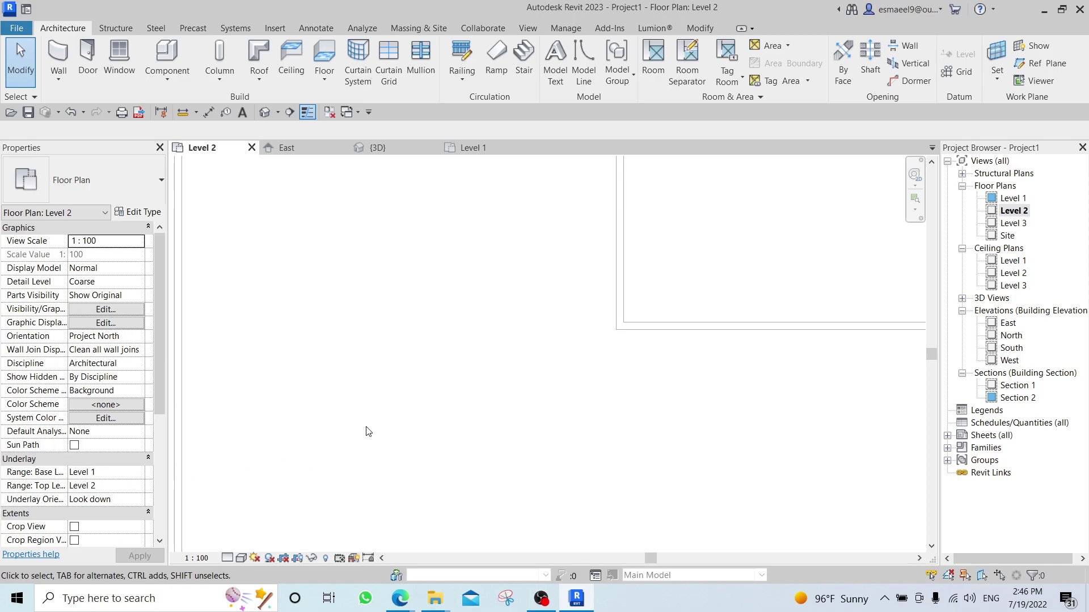
{"action": "left_click", "coordinate": [146, 474]}
{"action": "left_click", "coordinate": [107, 487]}
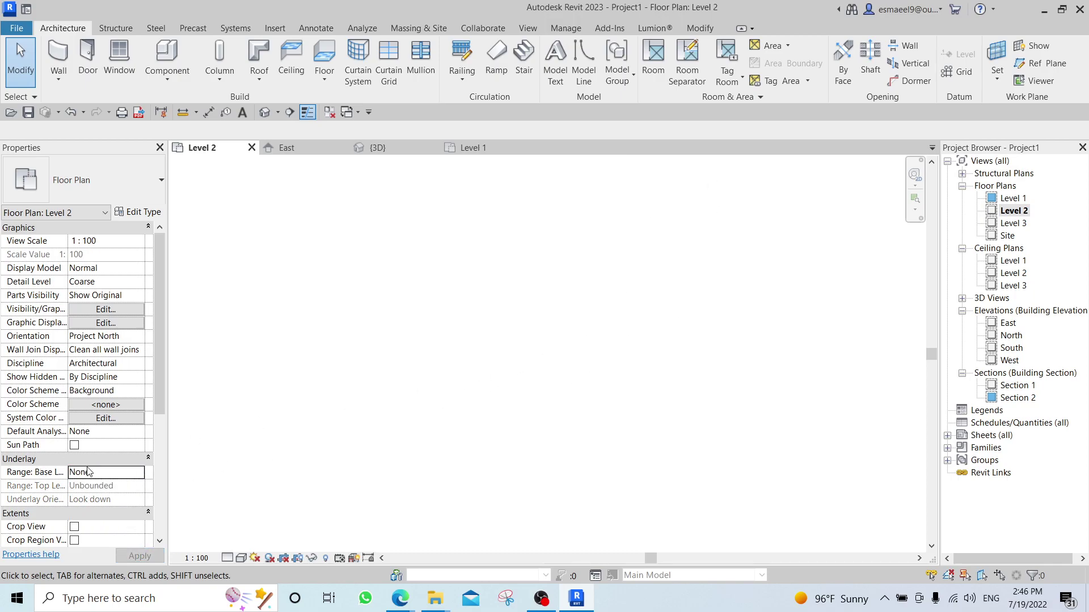
{"action": "left_click", "coordinate": [139, 478]}
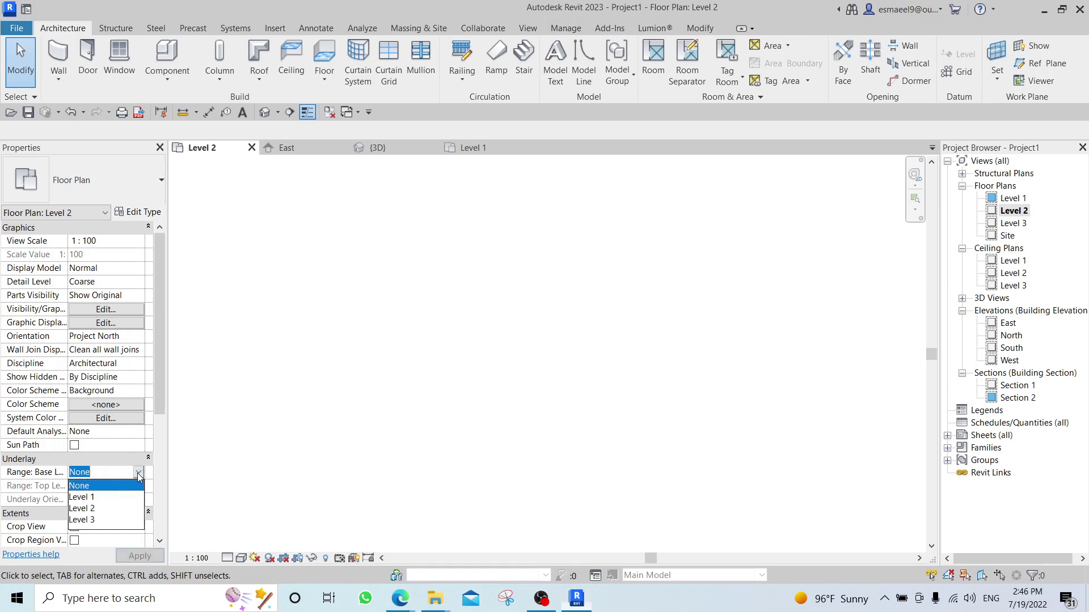
{"action": "left_click", "coordinate": [93, 500]}
{"action": "scroll", "coordinate": [578, 425], "scroll_direction": "down", "scroll_amount": 2}
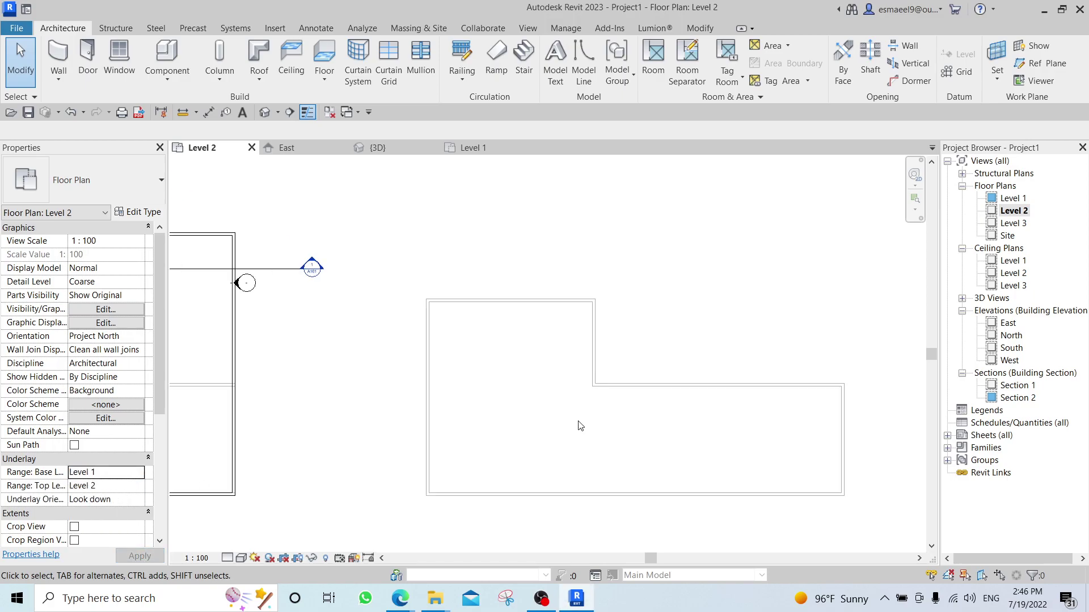
{"action": "middle_click_drag", "start_coordinate": [582, 425], "coordinate": [584, 416]}
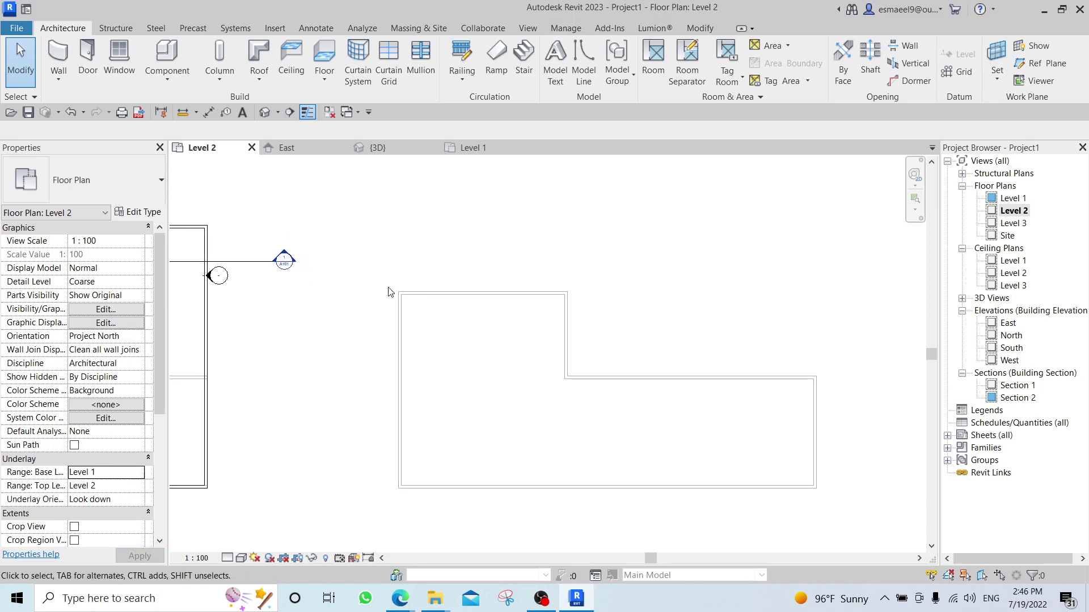
Step: Start a Roof by Footprint on Level 2, keeping the Generic - 400mm type
{"action": "left_click", "coordinate": [259, 83]}
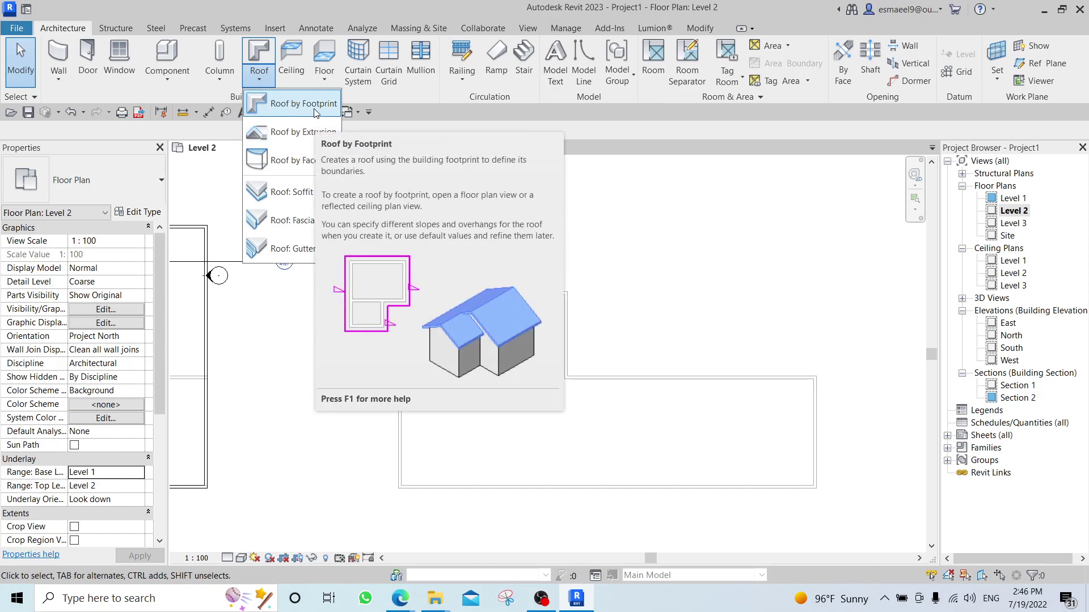
{"action": "left_click", "coordinate": [315, 111]}
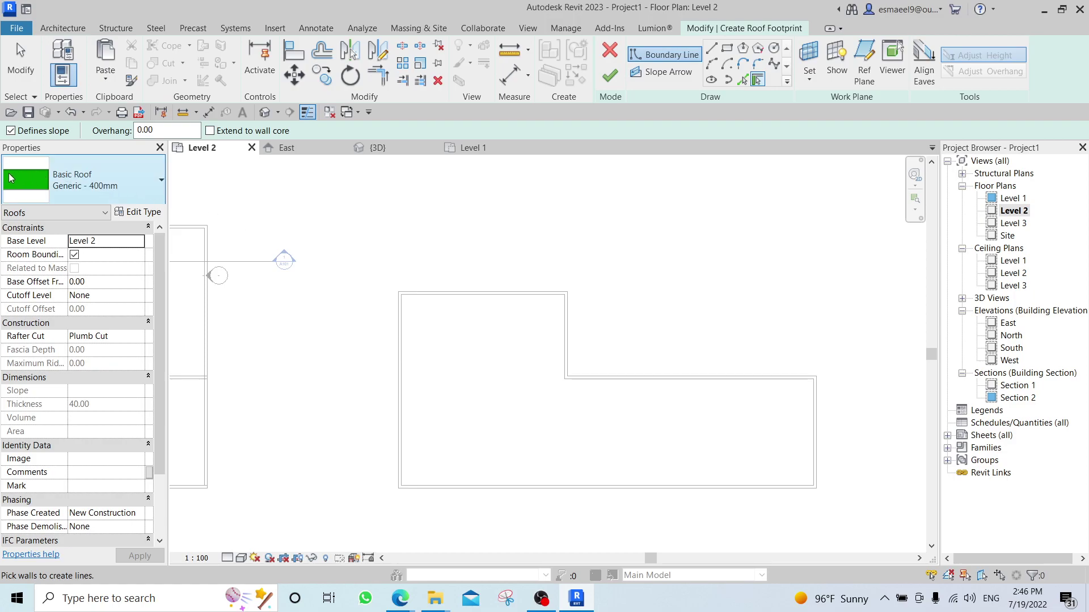
{"action": "left_click", "coordinate": [75, 187]}
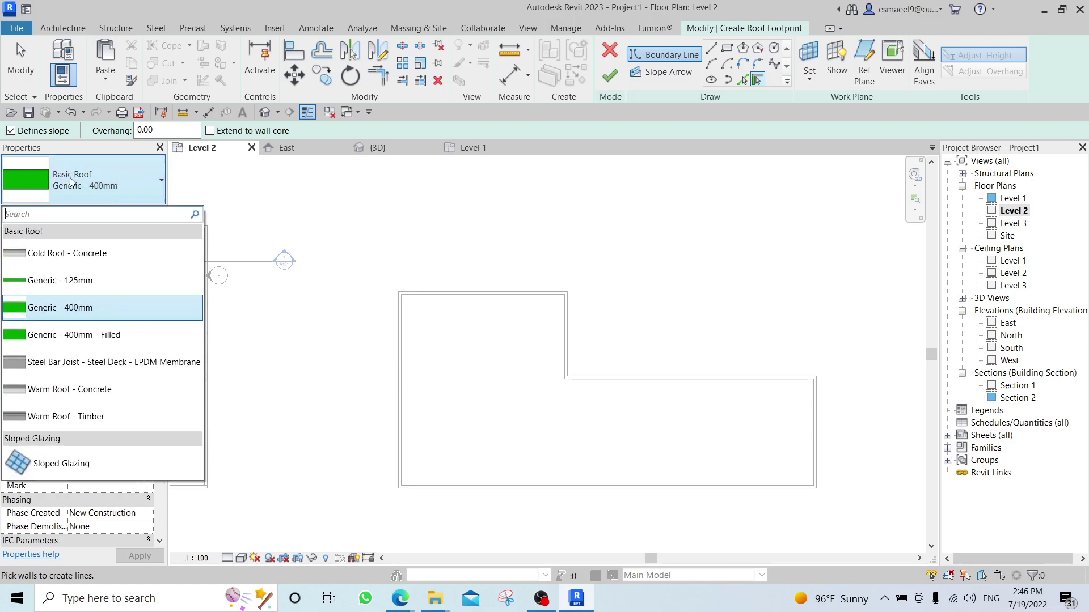
{"action": "left_click", "coordinate": [114, 188]}
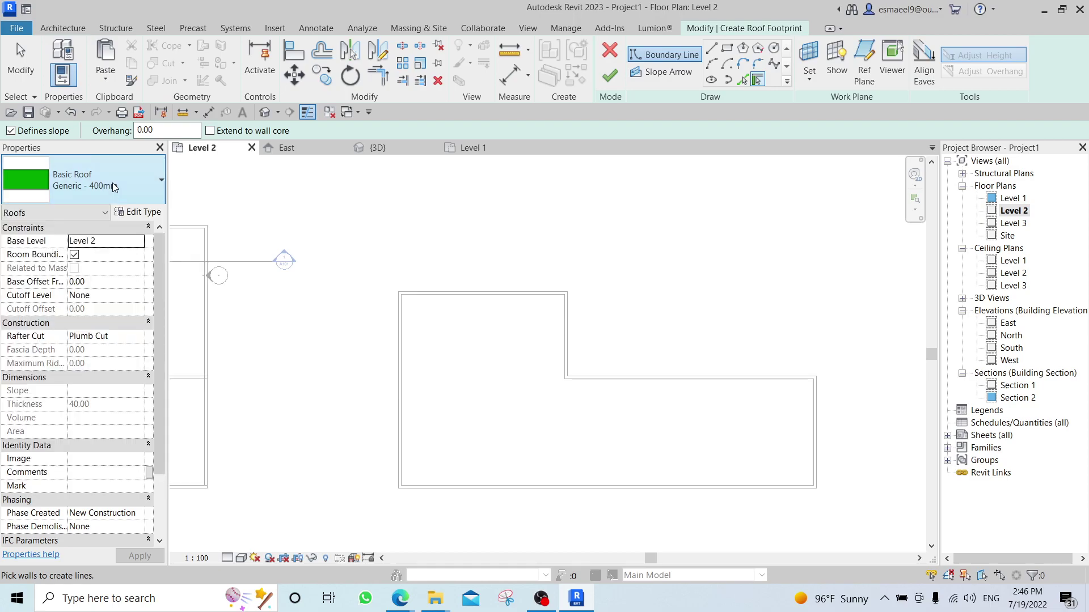
Step: Duplicate Generic - 400mm as roof type 'my roof' and open its structure layers
{"action": "left_click", "coordinate": [138, 214]}
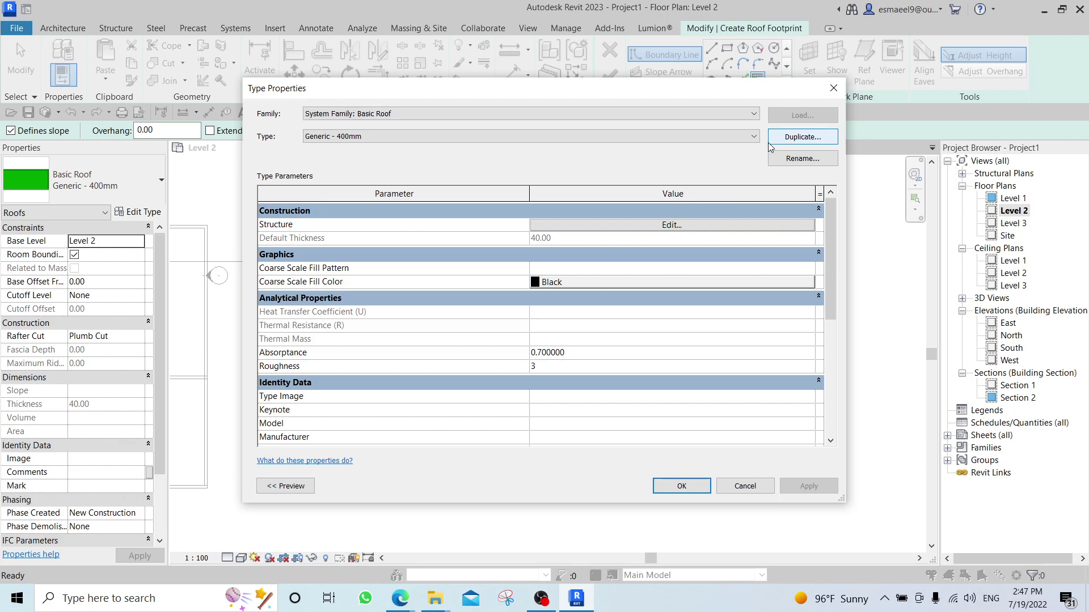
{"action": "left_click", "coordinate": [794, 138]}
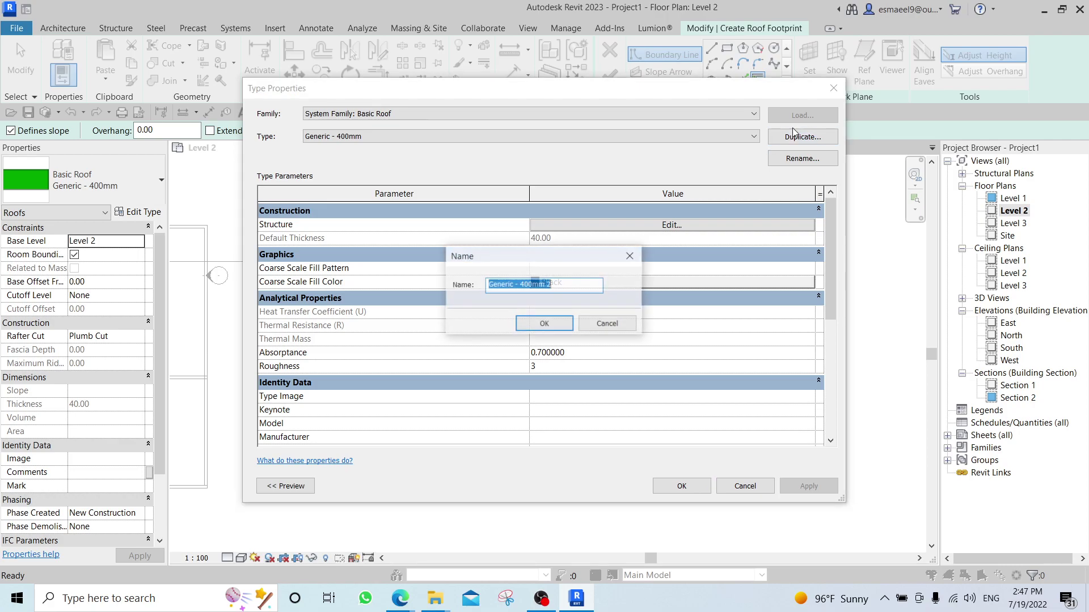
{"action": "type", "text": "m"}
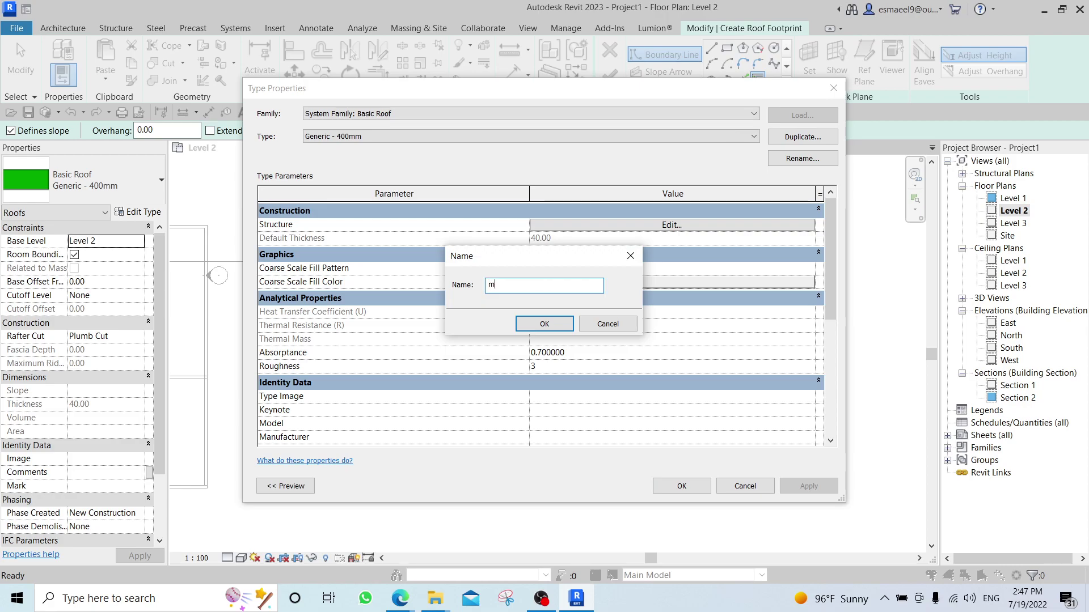
{"action": "type", "text": "y roof"}
{"action": "left_click", "coordinate": [547, 324]}
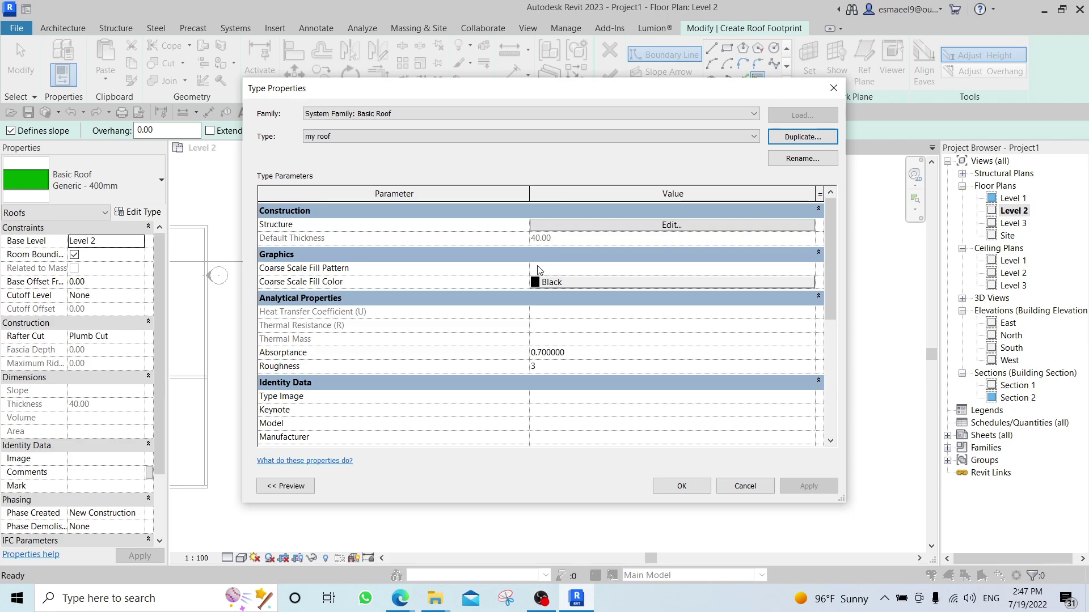
{"action": "left_click", "coordinate": [548, 231]}
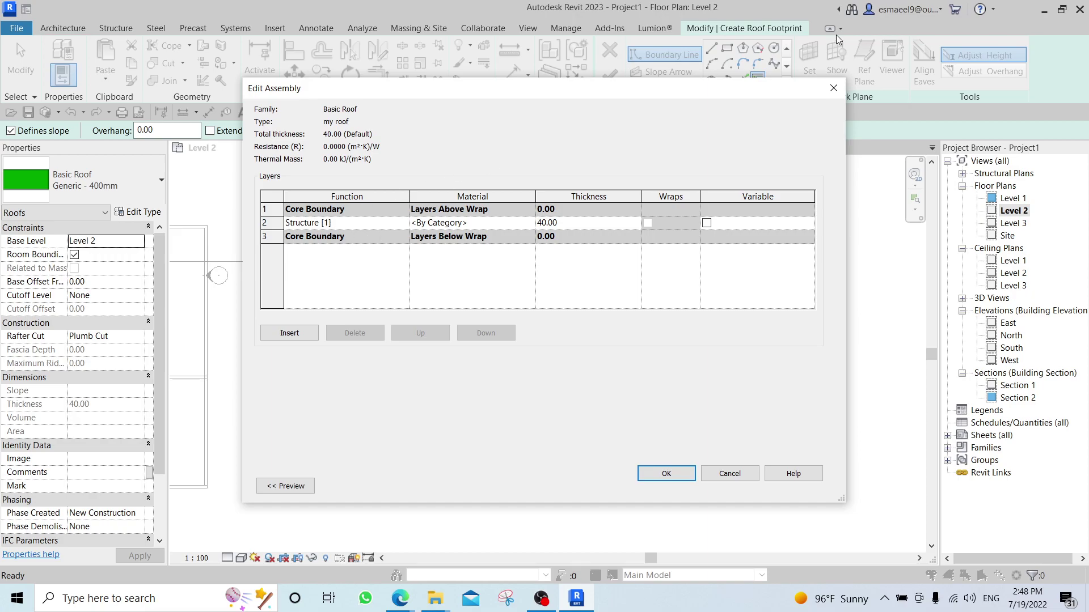
Step: Set the my roof structure layer thickness to 15 and open its material browser
{"action": "left_click", "coordinate": [831, 89]}
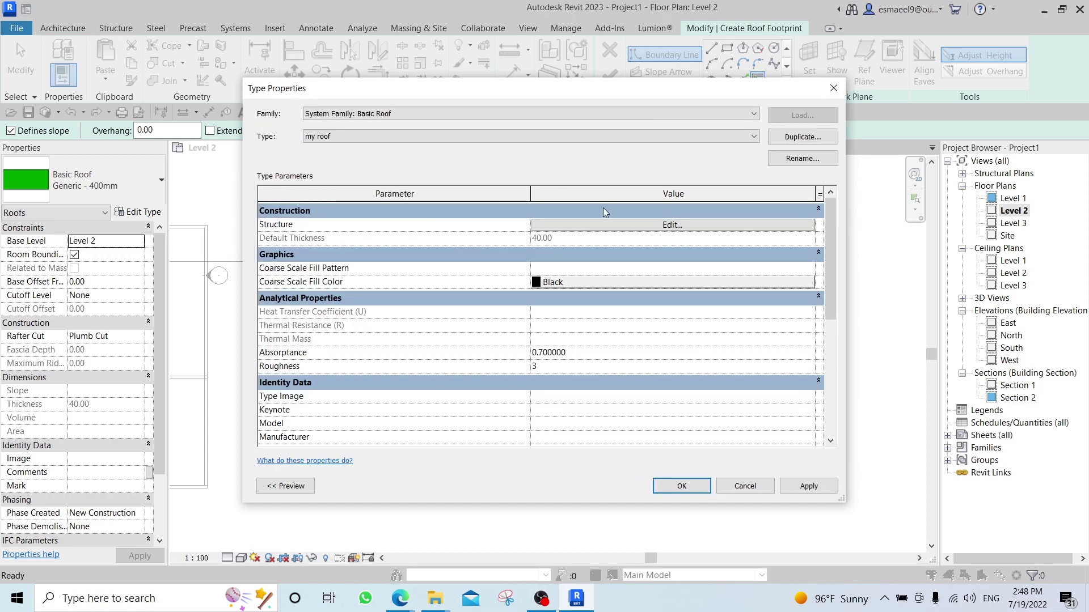
{"action": "left_click", "coordinate": [598, 226]}
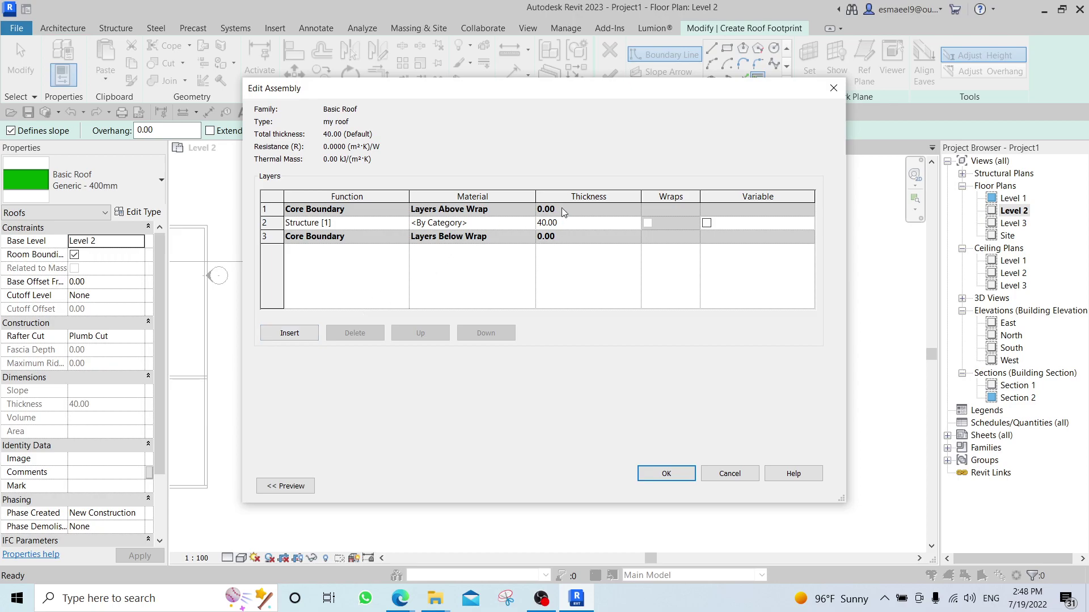
{"action": "left_click", "coordinate": [603, 225]}
{"action": "type", "text": "2"}
{"action": "key", "text": "BackSpace"}
{"action": "type", "text": "15"}
{"action": "left_click", "coordinate": [529, 223]}
{"action": "left_click", "coordinate": [528, 222]}
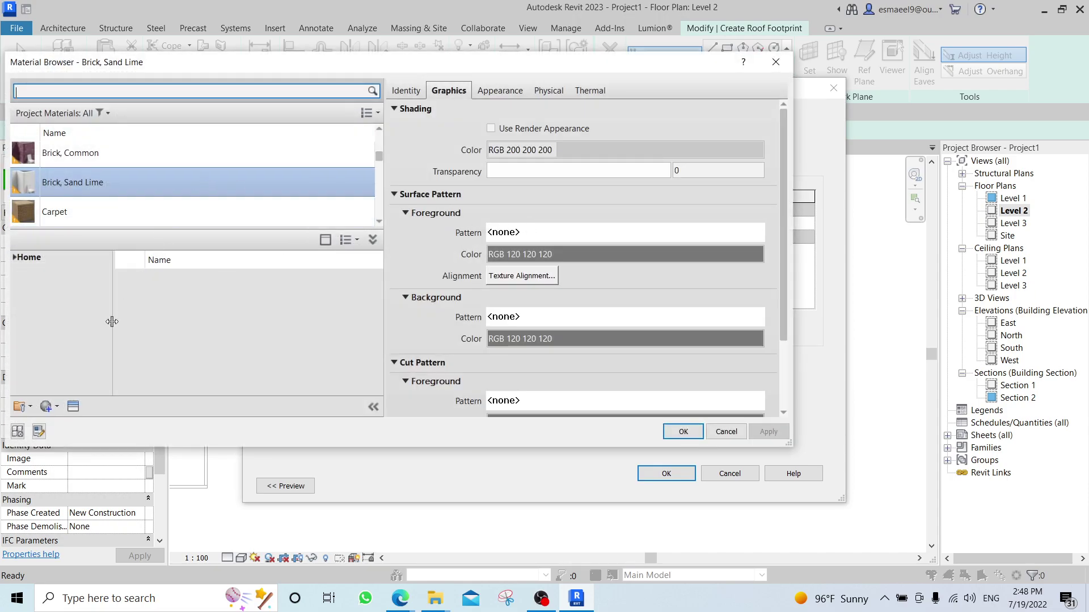
Step: Create a new blank material named mine01
{"action": "left_click", "coordinate": [57, 407]}
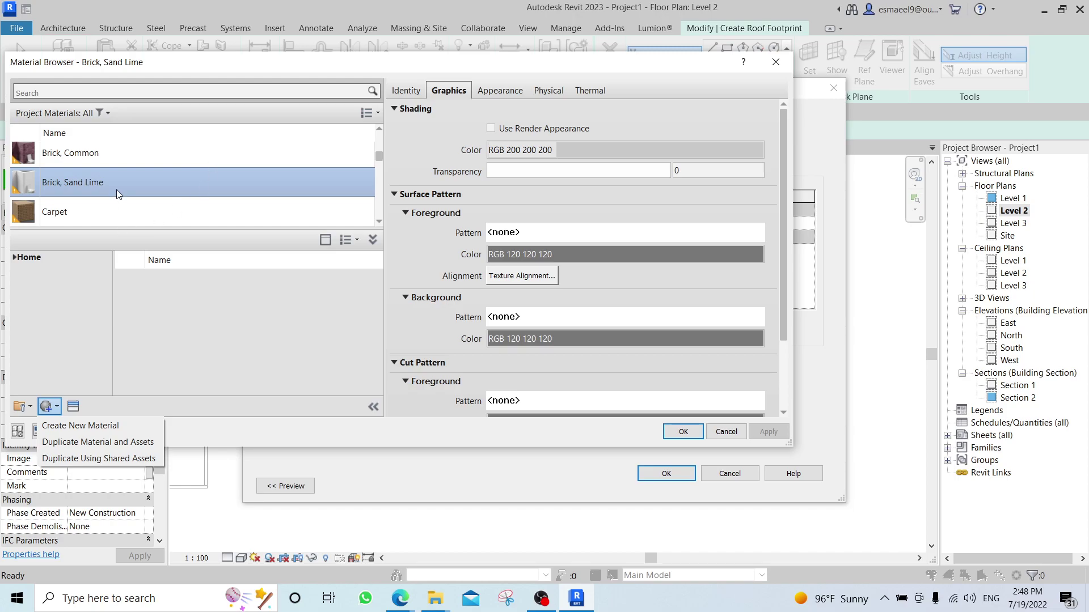
{"action": "left_click", "coordinate": [112, 425]}
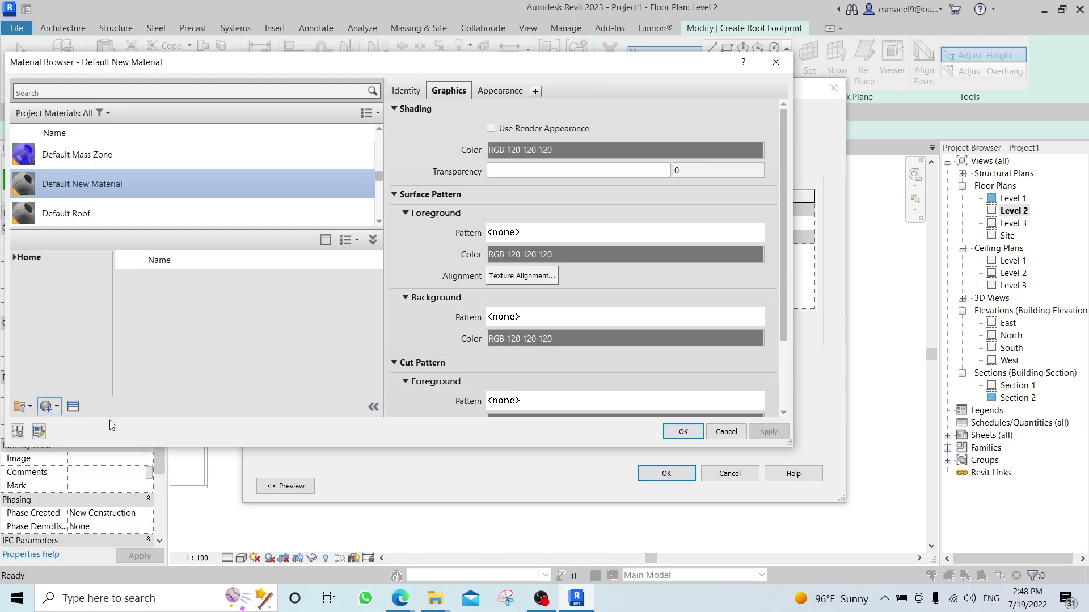
{"action": "right_click", "coordinate": [121, 178]}
{"action": "left_click", "coordinate": [161, 232]}
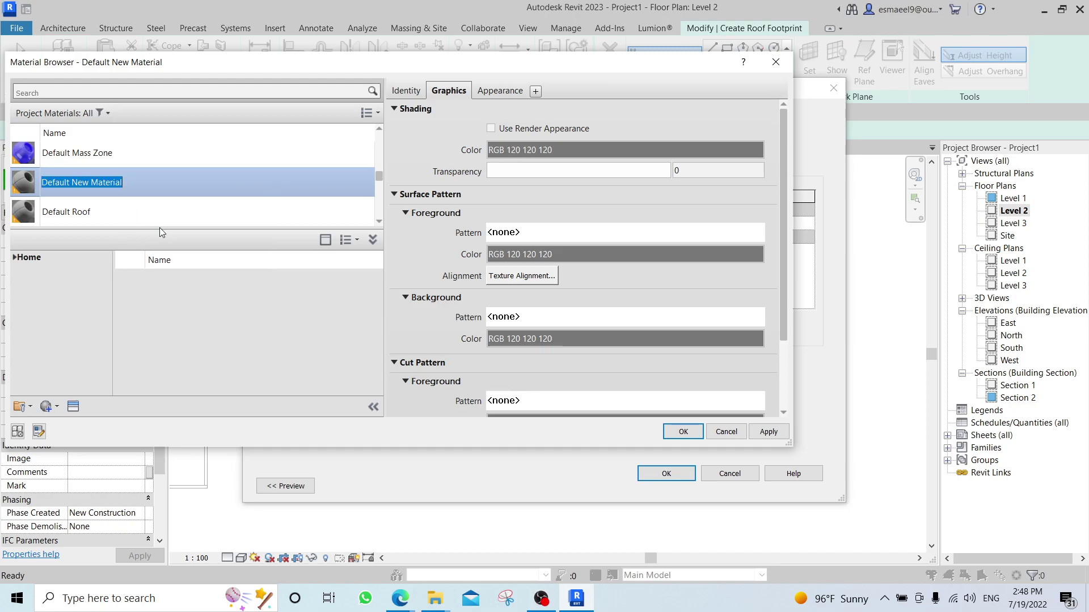
{"action": "type", "text": "mine"}
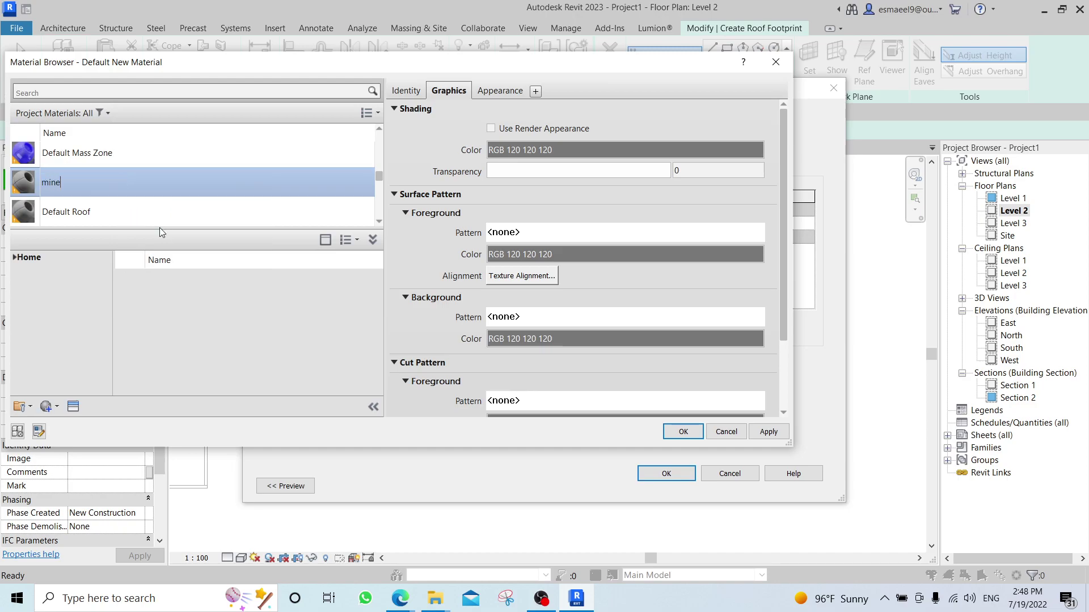
{"action": "type", "text": "01"}
Step: Give mine01 a cyan shading colour
{"action": "left_click", "coordinate": [533, 148]}
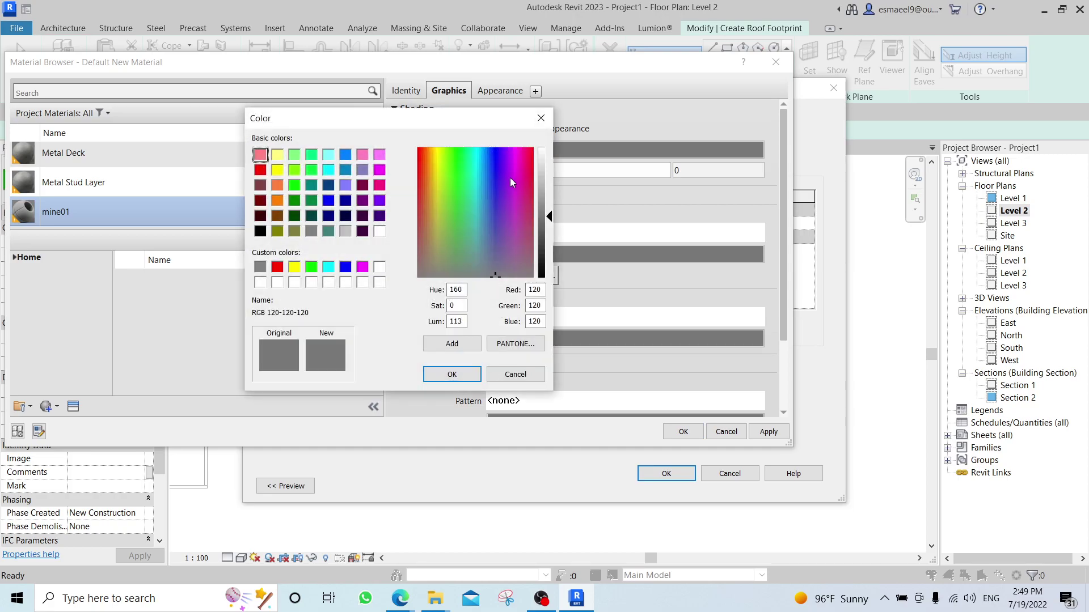
{"action": "left_click", "coordinate": [474, 185]}
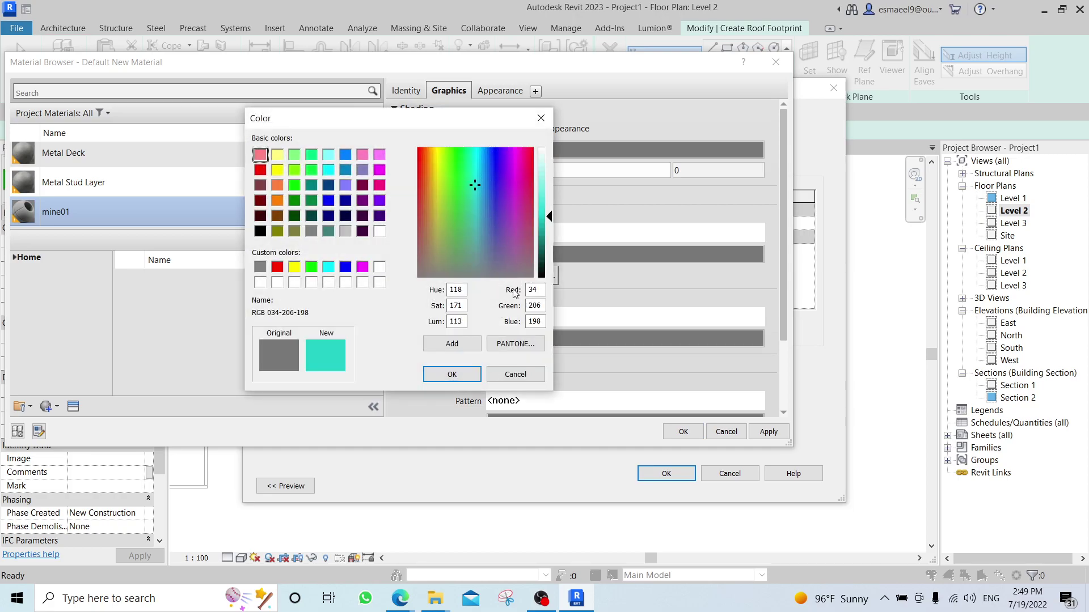
{"action": "left_click", "coordinate": [452, 374]}
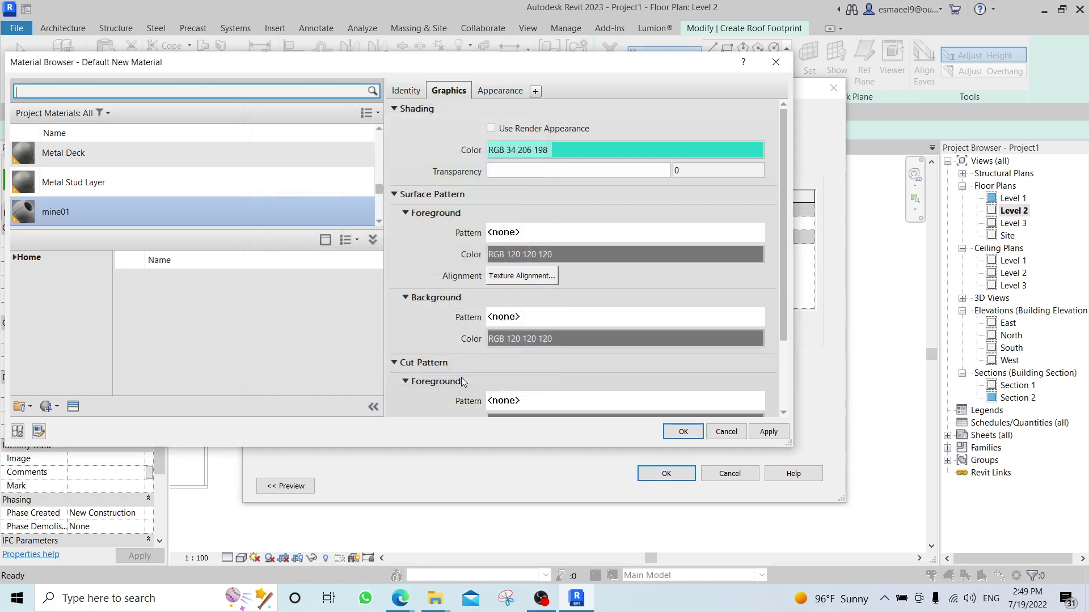
{"action": "left_click", "coordinate": [502, 91]}
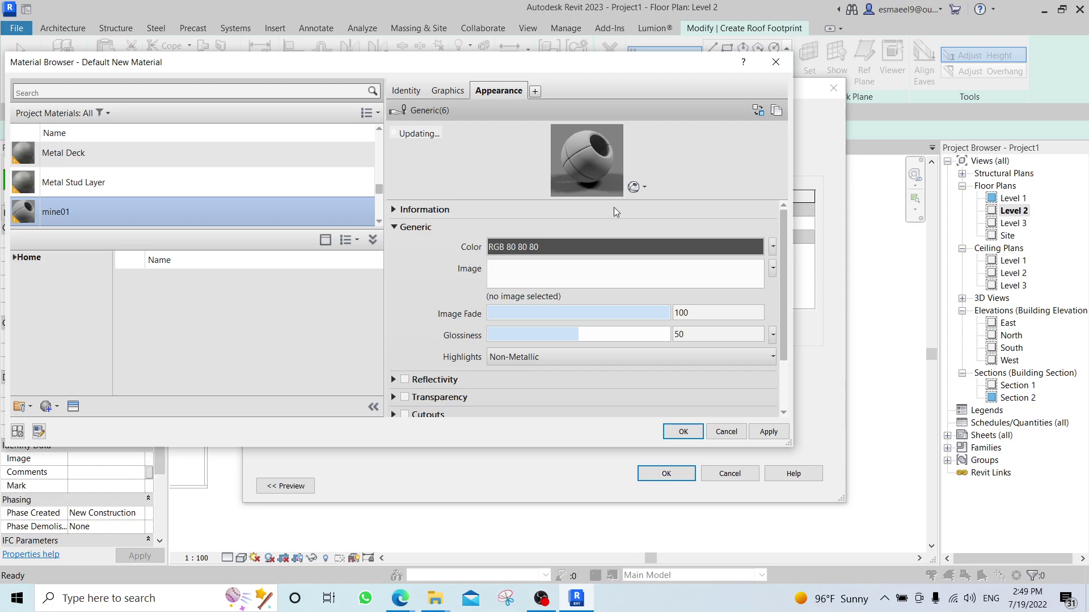
{"action": "left_click_drag", "start_coordinate": [620, 199], "coordinate": [634, 330]}
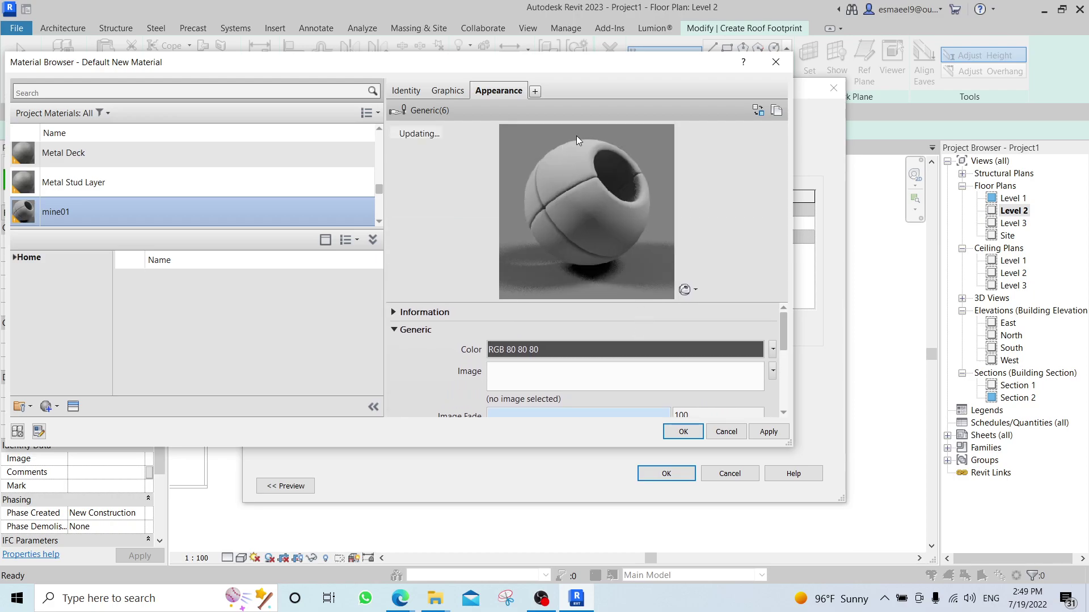
Step: Set mine01's appearance colour to purple (RGB 116 34 125) and apply it
{"action": "left_click", "coordinate": [574, 350]}
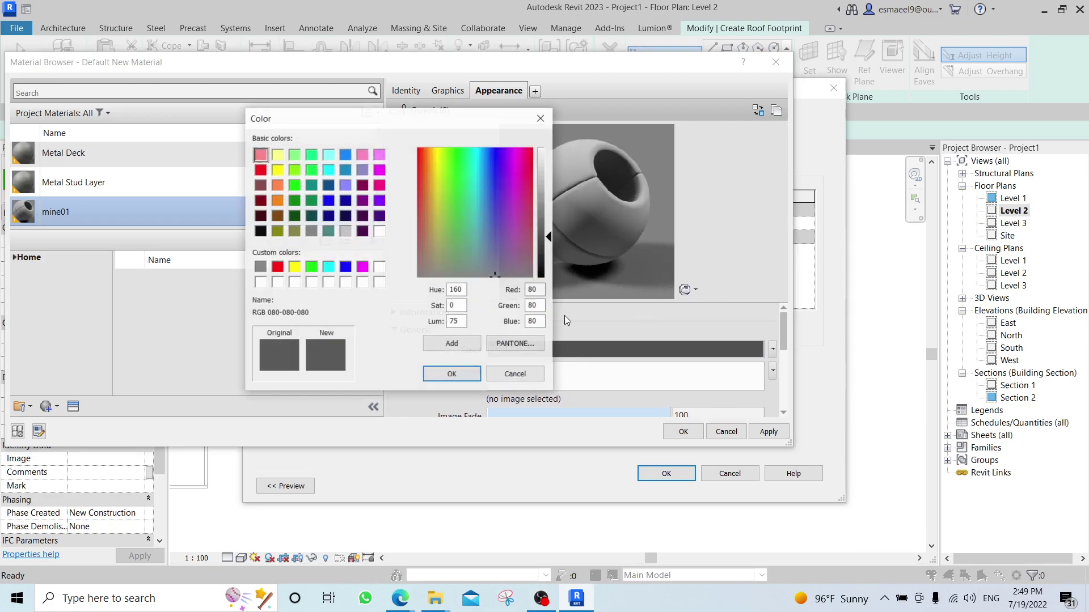
{"action": "left_click", "coordinate": [513, 203]}
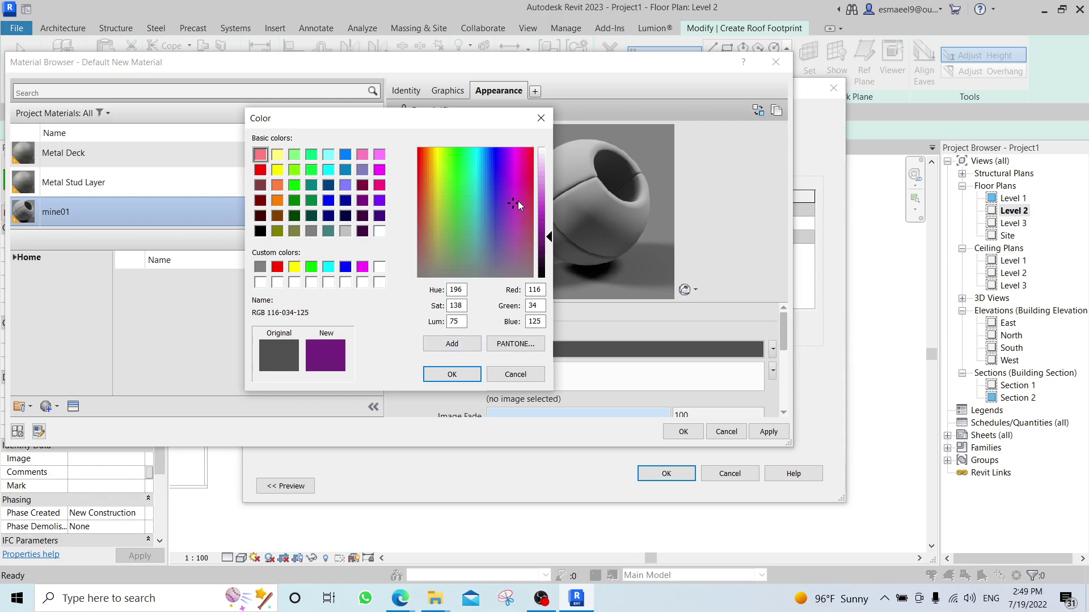
{"action": "left_click", "coordinate": [449, 374]}
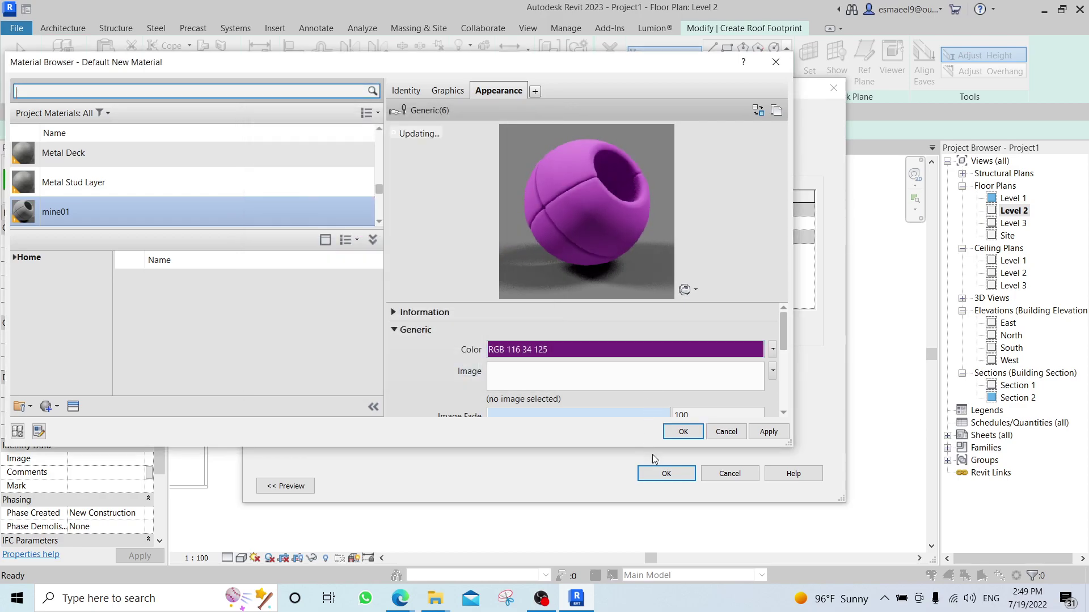
{"action": "left_click", "coordinate": [769, 432]}
{"action": "left_click", "coordinate": [684, 432]}
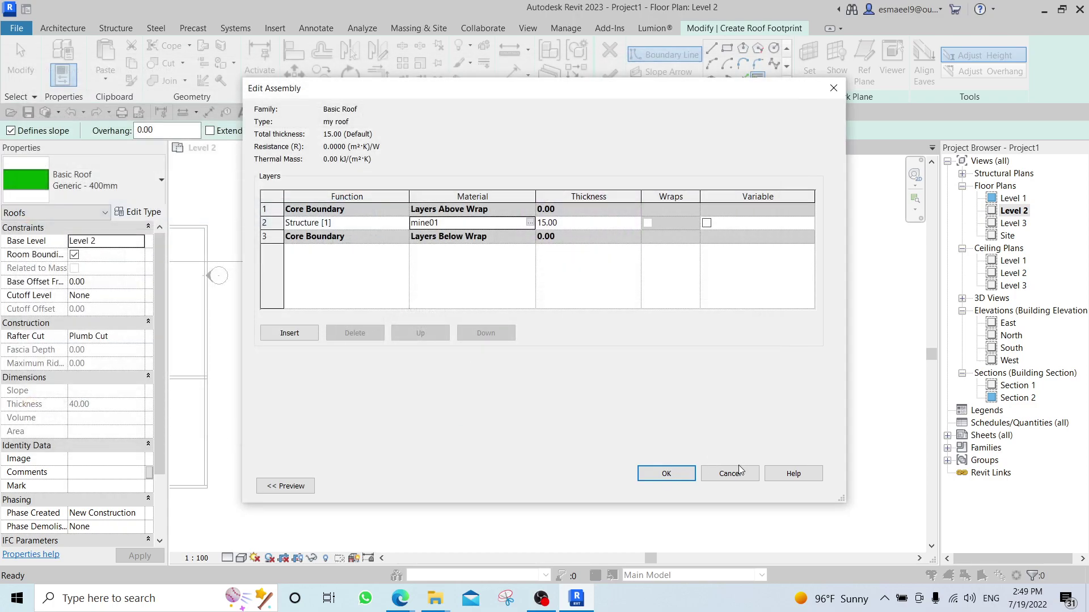
Step: Confirm the 15.00 structure layer and apply the my roof type properties
{"action": "left_click", "coordinate": [668, 475]}
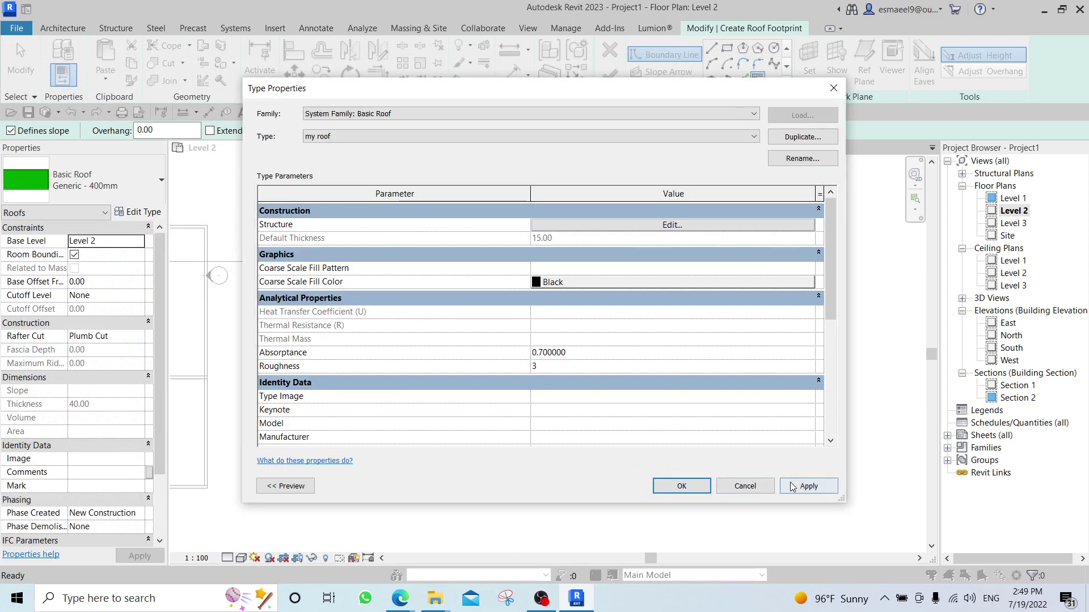
{"action": "left_click", "coordinate": [794, 486]}
{"action": "left_click", "coordinate": [682, 486]}
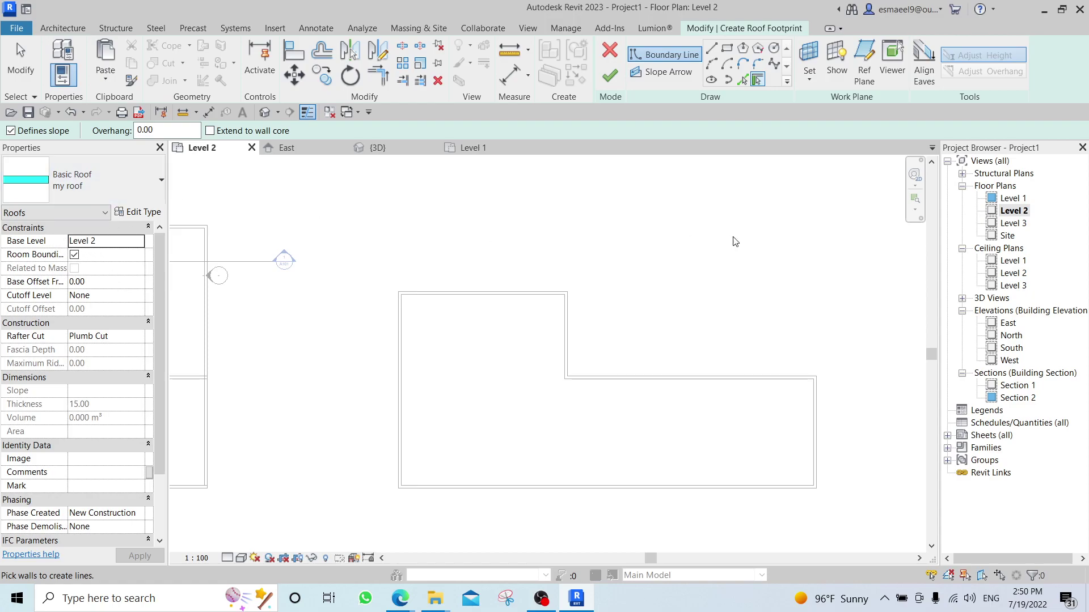
Step: Try Level 3 as the roof's base level, then set it back to Level 2
{"action": "left_click", "coordinate": [141, 241]}
{"action": "left_click", "coordinate": [94, 279]}
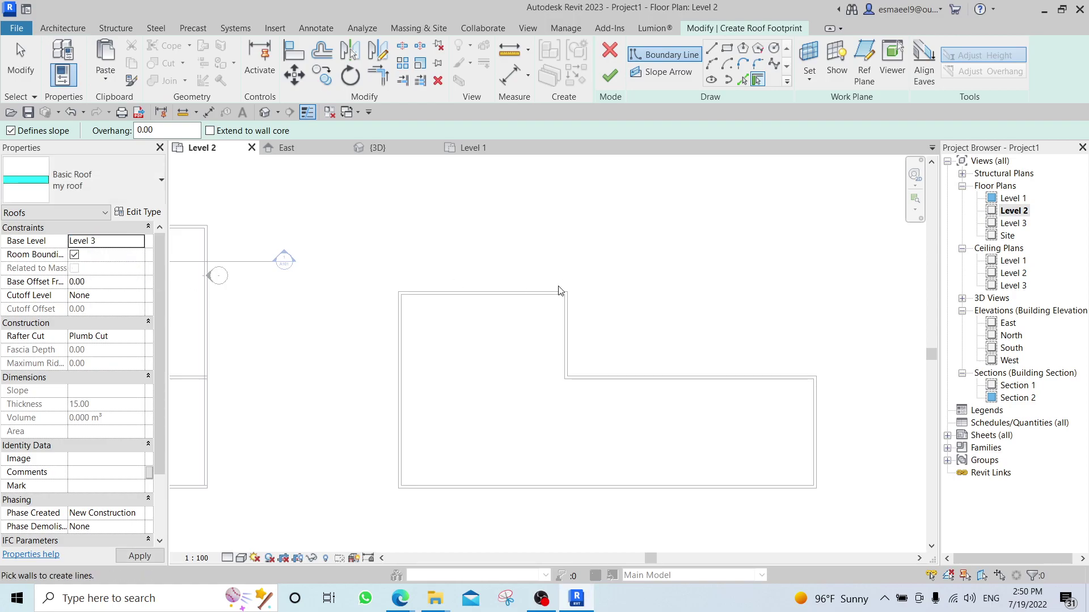
{"action": "left_click", "coordinate": [138, 240]}
{"action": "left_click", "coordinate": [104, 264]}
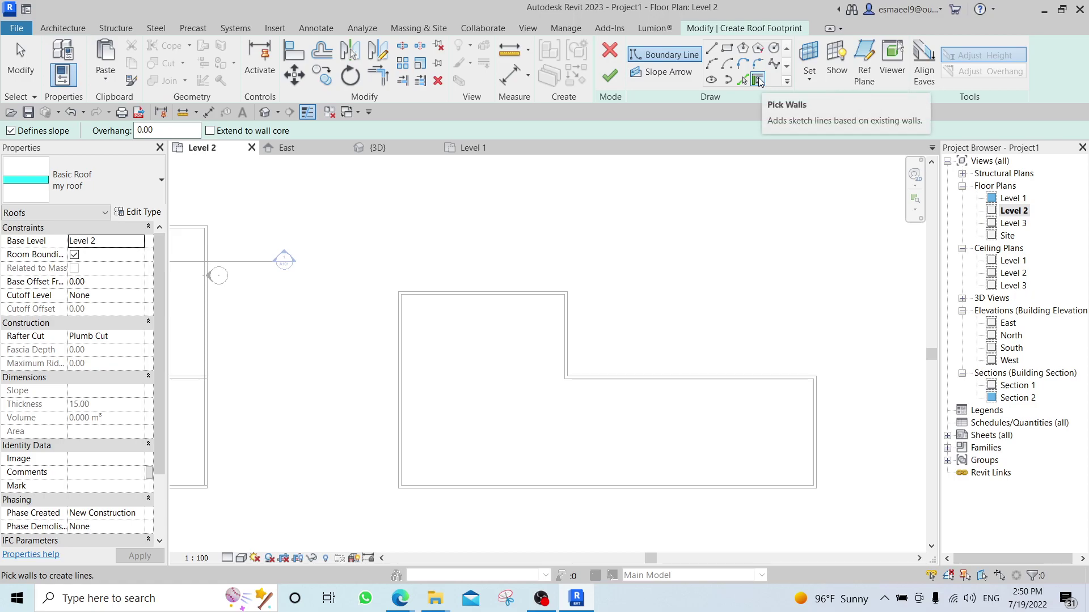
Step: Use the whole chain of Level 2 walls as the outer roof boundary and build the 30° hip roof
{"action": "key", "text": "Tab"}
{"action": "left_click", "coordinate": [517, 293]}
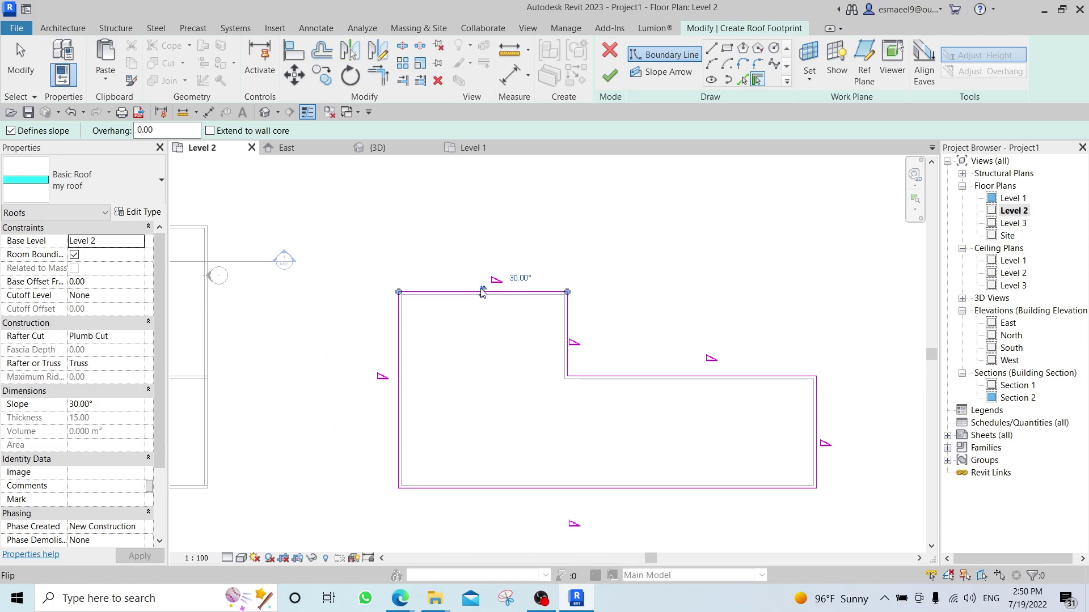
{"action": "left_click", "coordinate": [484, 294]}
{"action": "key", "text": "space"}
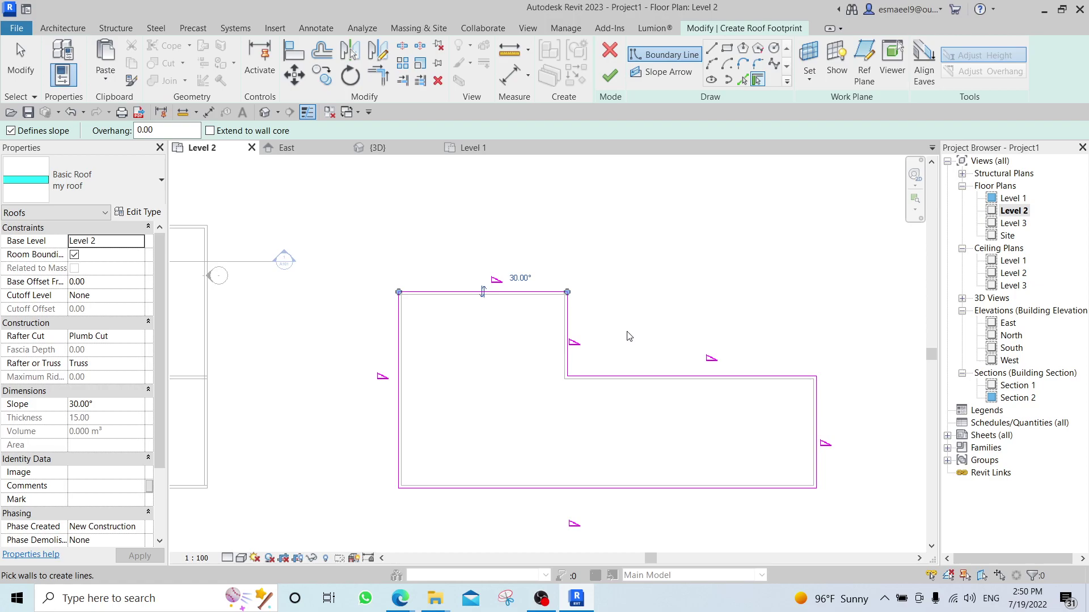
{"action": "left_click", "coordinate": [610, 76]}
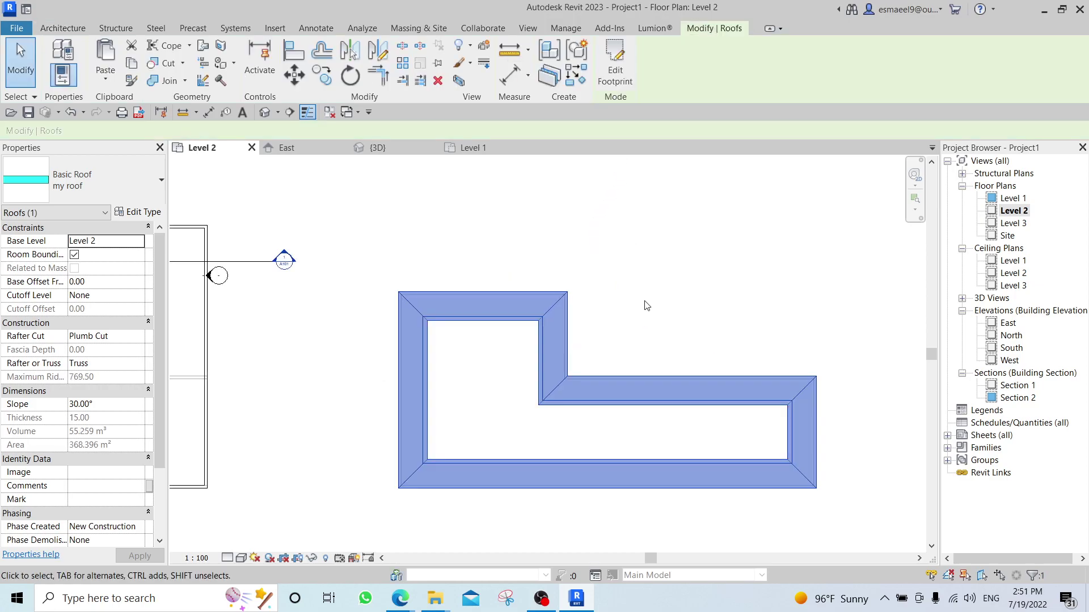
Step: Switch to the 3D view and select the new L-shaped roof
{"action": "key", "text": "3"}
{"action": "key", "text": "d"}
{"action": "scroll", "coordinate": [616, 386], "scroll_direction": "up", "scroll_amount": 3}
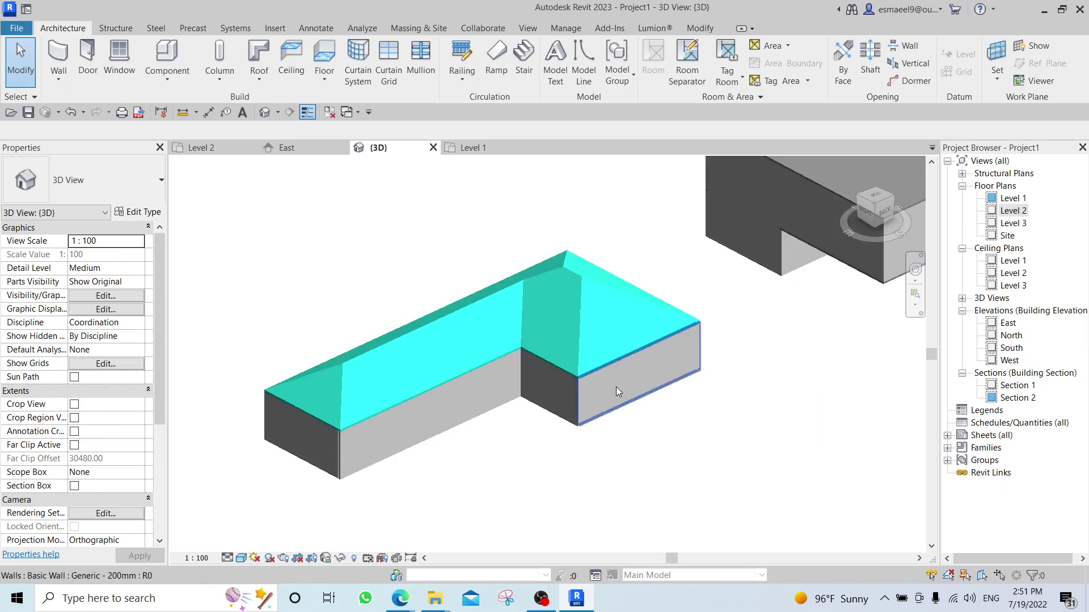
{"action": "scroll", "coordinate": [613, 434], "scroll_direction": "up", "scroll_amount": 4}
{"action": "scroll", "coordinate": [780, 457], "scroll_direction": "down", "scroll_amount": 4}
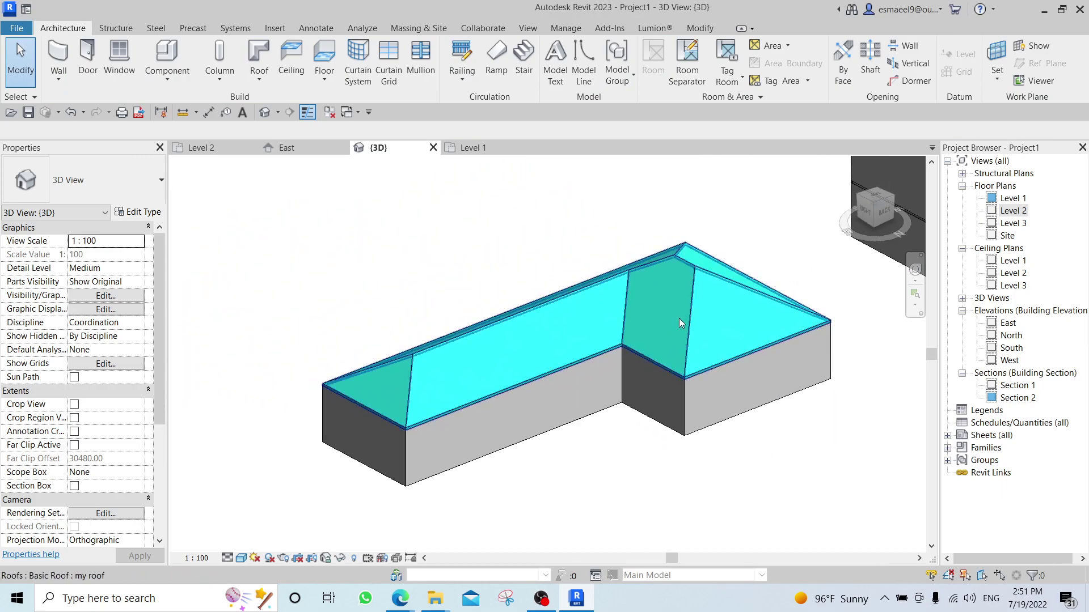
{"action": "left_click", "coordinate": [681, 337]}
Step: Change roof material mine01's shading colour to light grey-brown, RGB 158 151 135
{"action": "left_click", "coordinate": [138, 211]}
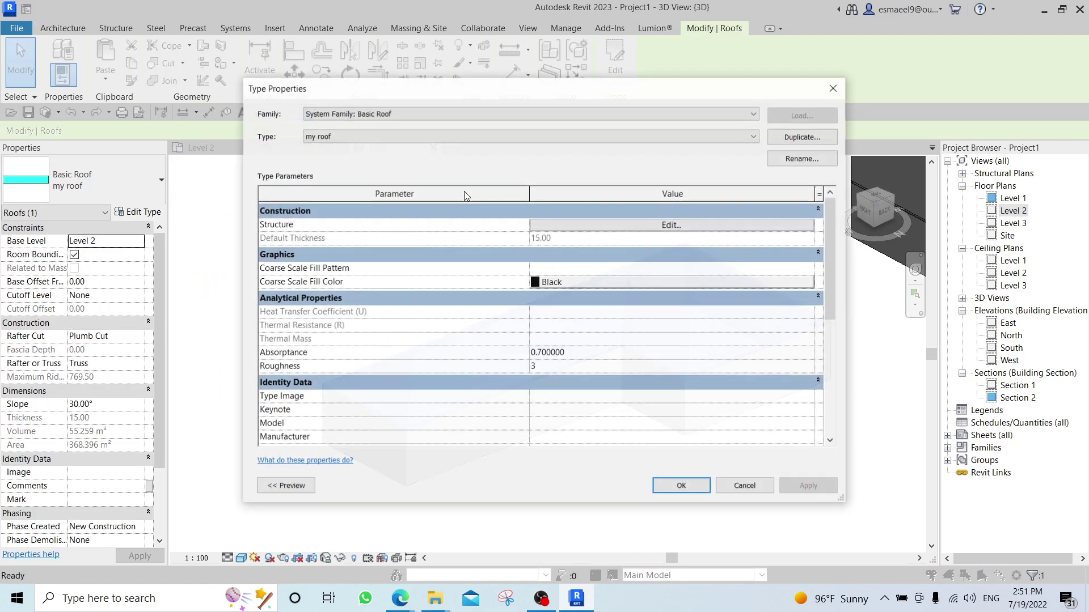
{"action": "left_click", "coordinate": [588, 224]}
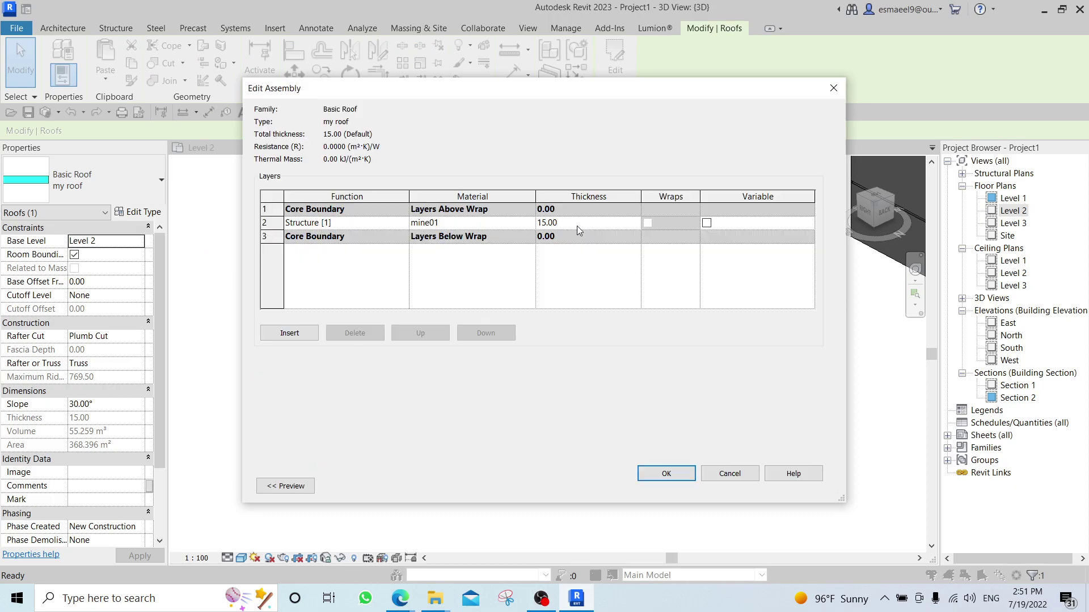
{"action": "left_click", "coordinate": [522, 223]}
{"action": "left_click", "coordinate": [530, 223]}
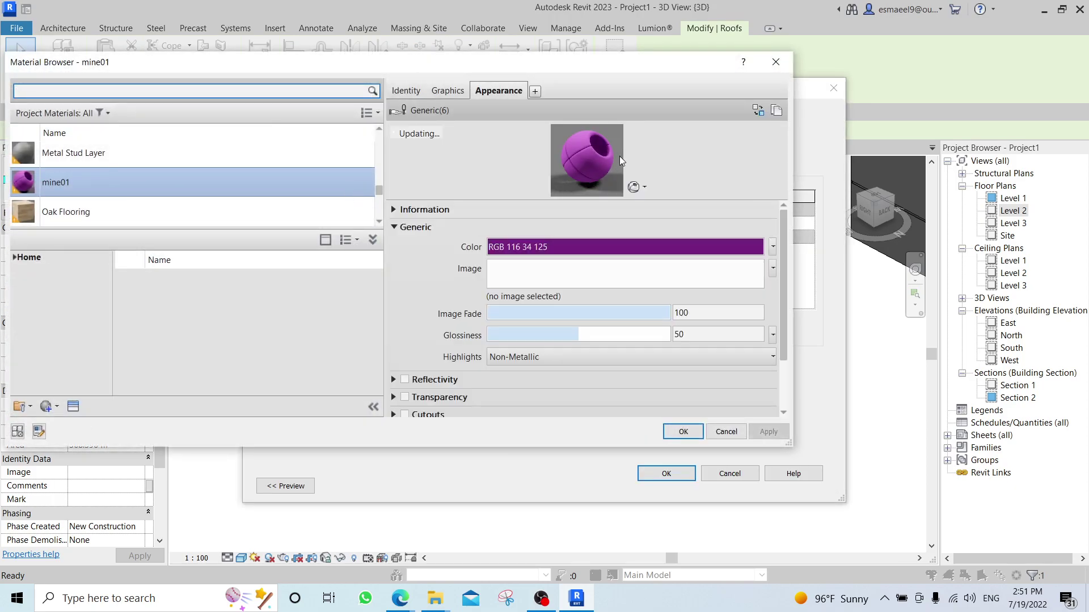
{"action": "left_click", "coordinate": [448, 91]}
{"action": "left_click", "coordinate": [567, 150]}
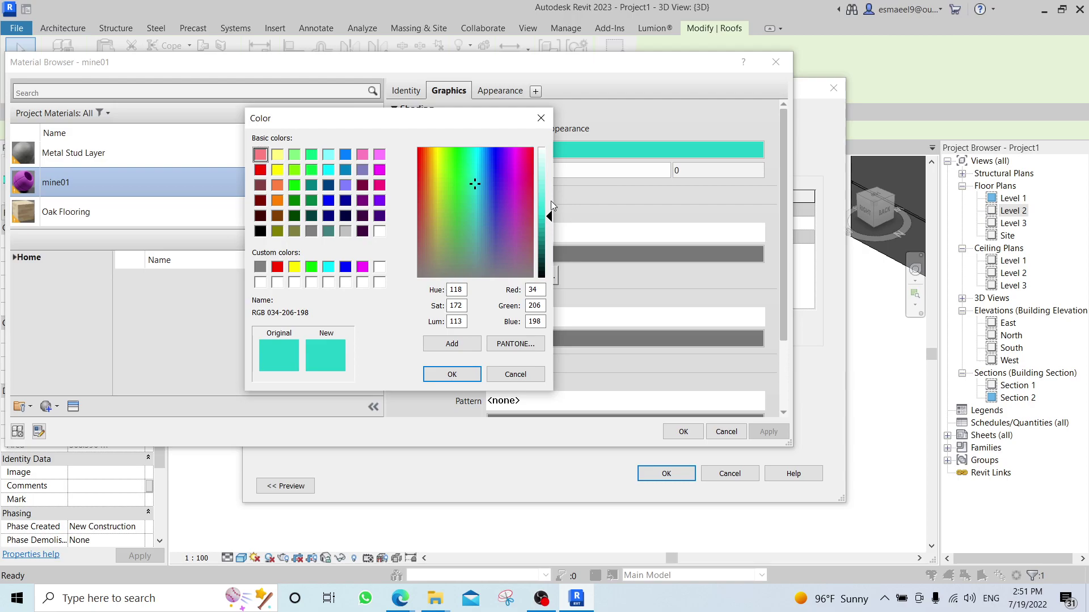
{"action": "left_click", "coordinate": [431, 264]}
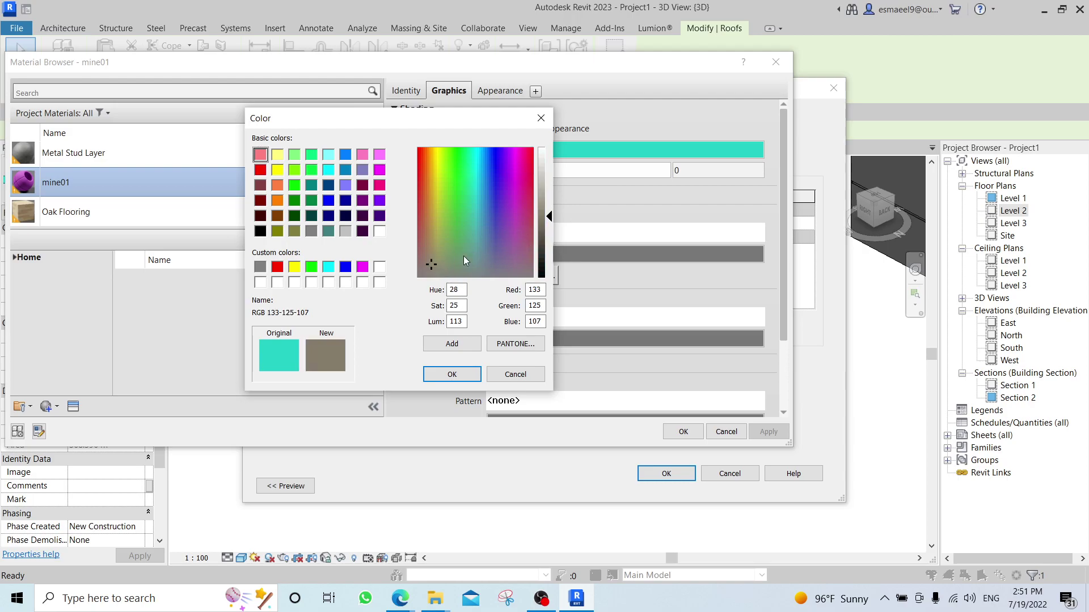
{"action": "left_click", "coordinate": [542, 203]}
{"action": "left_click", "coordinate": [452, 374]}
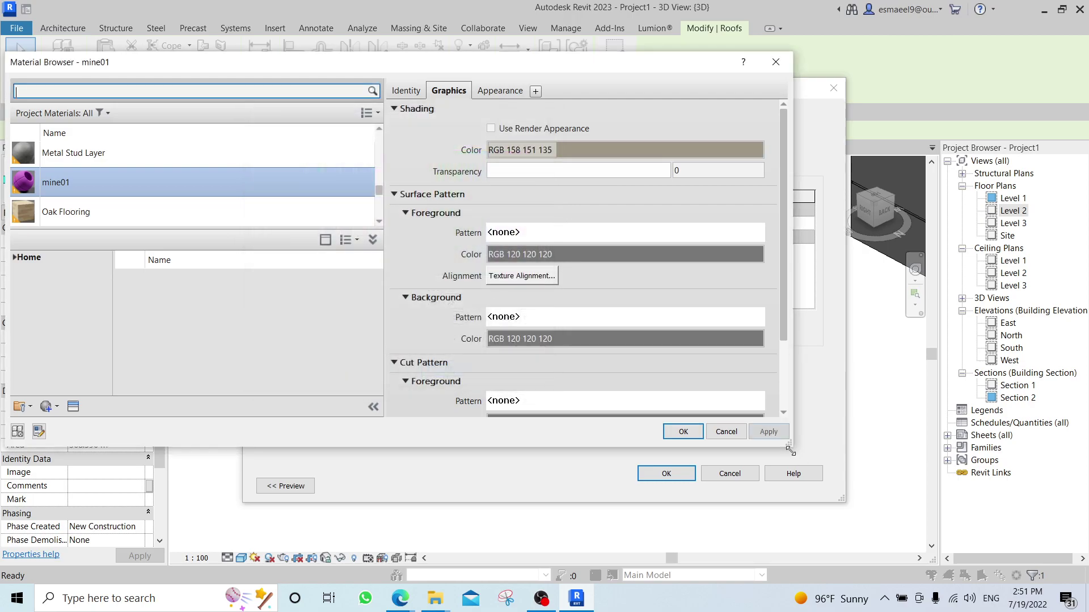
{"action": "left_click", "coordinate": [684, 432]}
{"action": "left_click", "coordinate": [641, 472]}
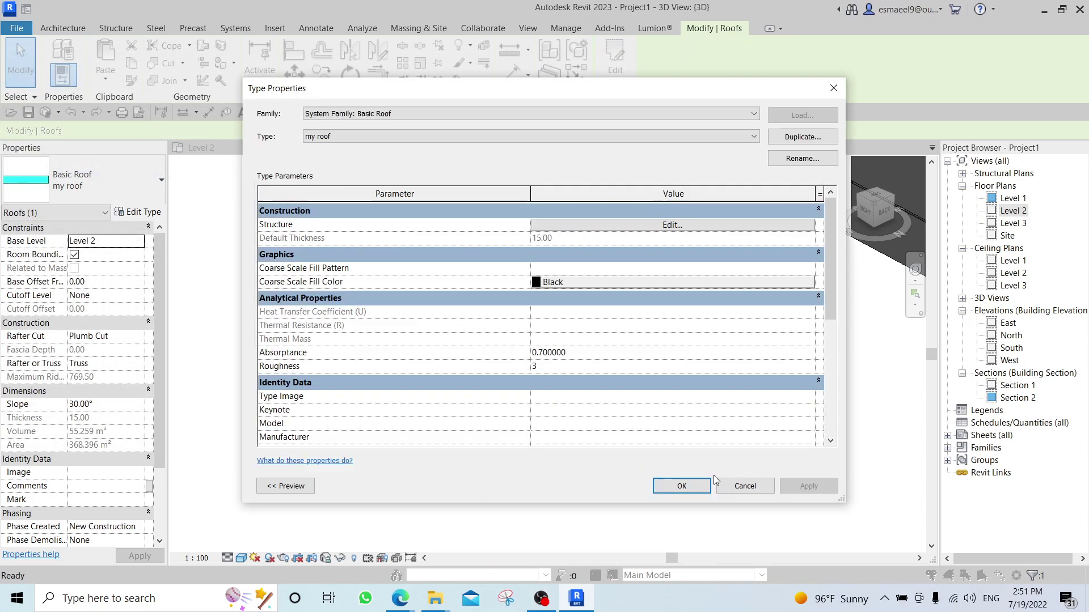
{"action": "left_click", "coordinate": [684, 487]}
Step: Inspect the beige recoloured roof and select it again
{"action": "left_click", "coordinate": [704, 505]}
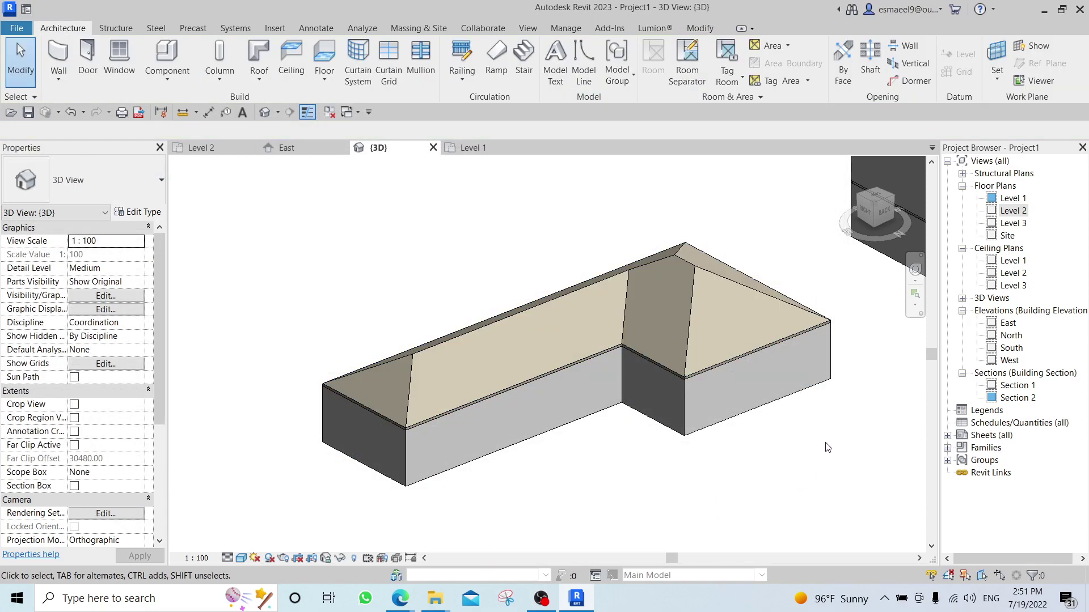
{"action": "middle_click_drag", "start_coordinate": [637, 305], "coordinate": [617, 301]}
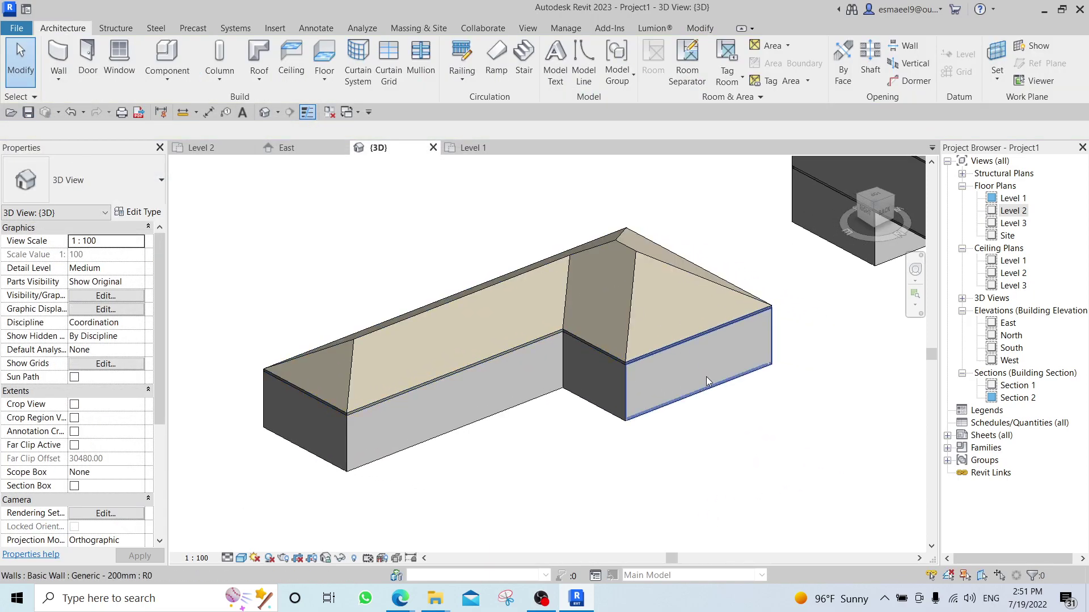
{"action": "left_click", "coordinate": [586, 293]}
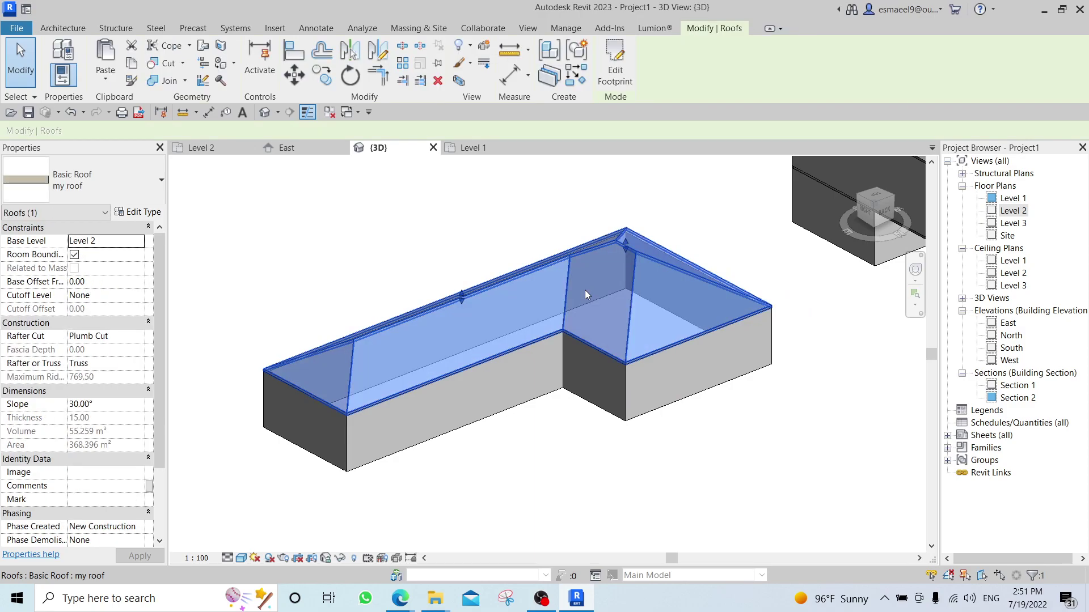
{"action": "left_click", "coordinate": [620, 78]}
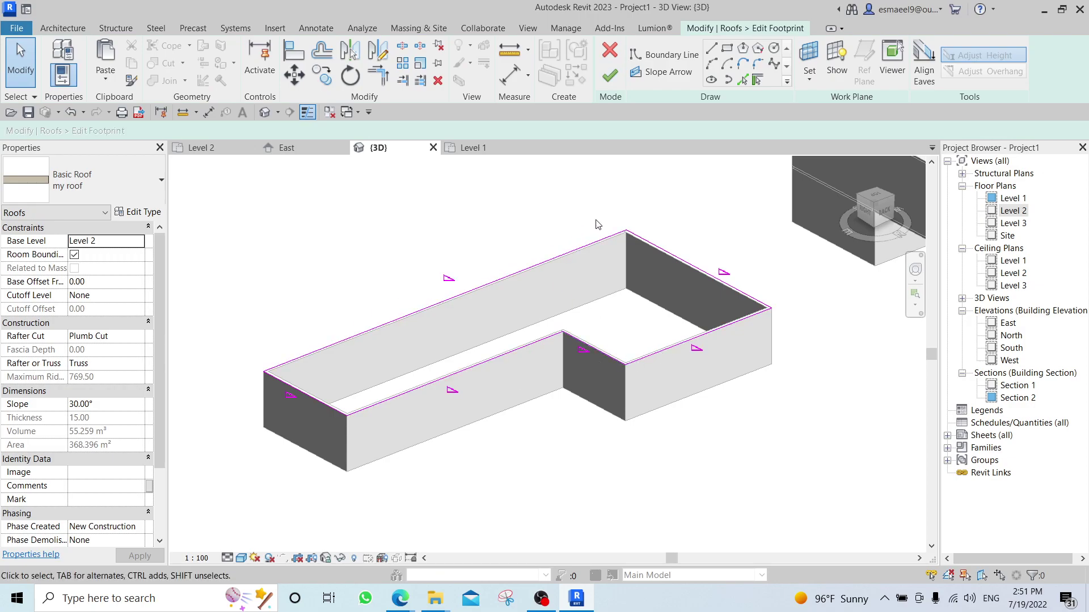
{"action": "left_click", "coordinate": [716, 278]}
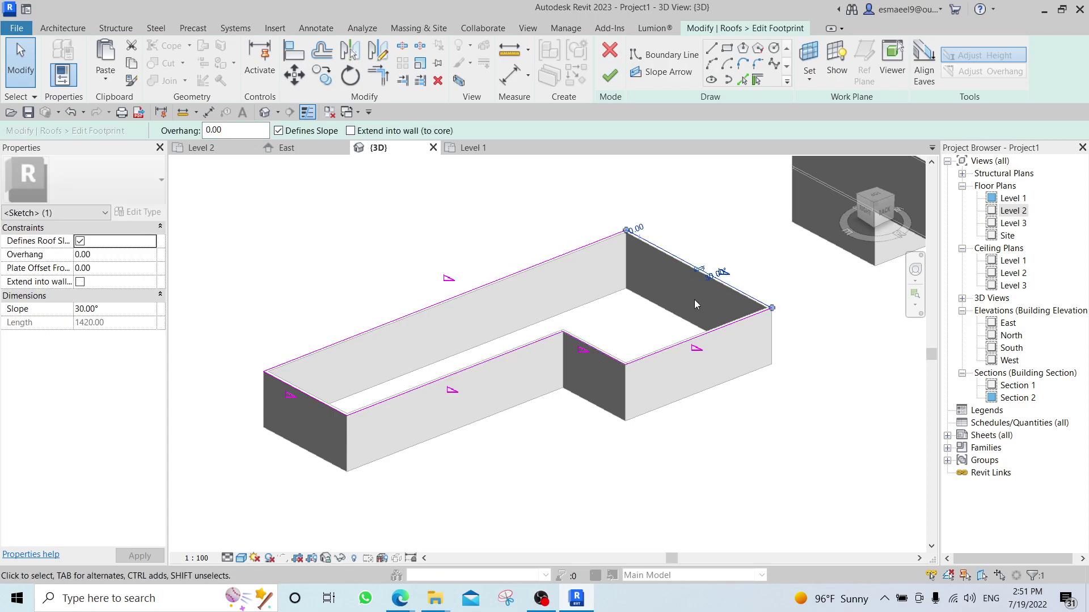
{"action": "scroll", "coordinate": [694, 300], "scroll_direction": "up", "scroll_amount": 6}
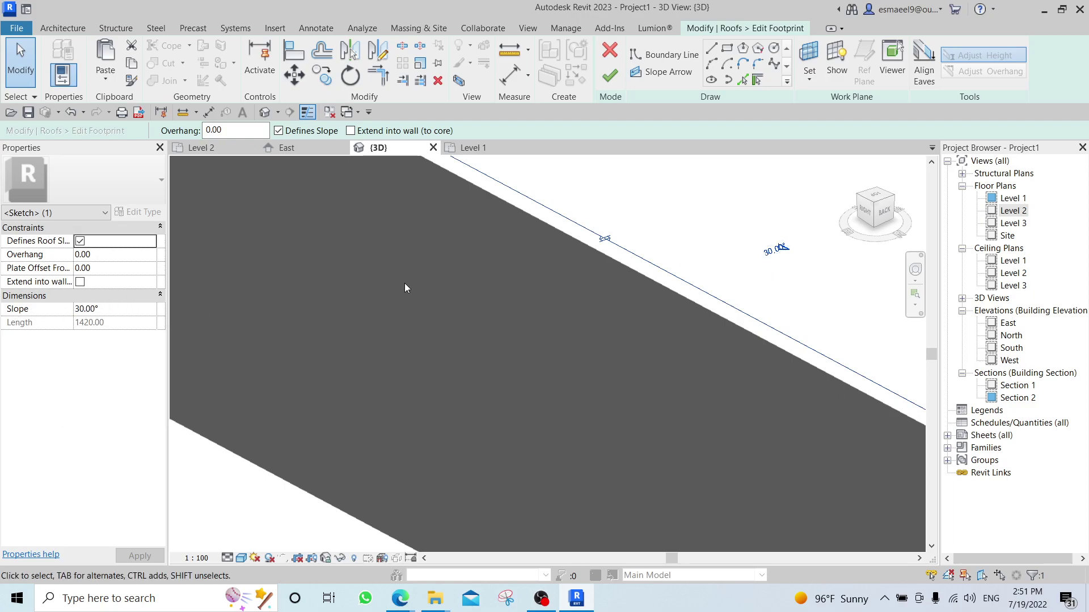
{"action": "scroll", "coordinate": [405, 288], "scroll_direction": "down", "scroll_amount": 5}
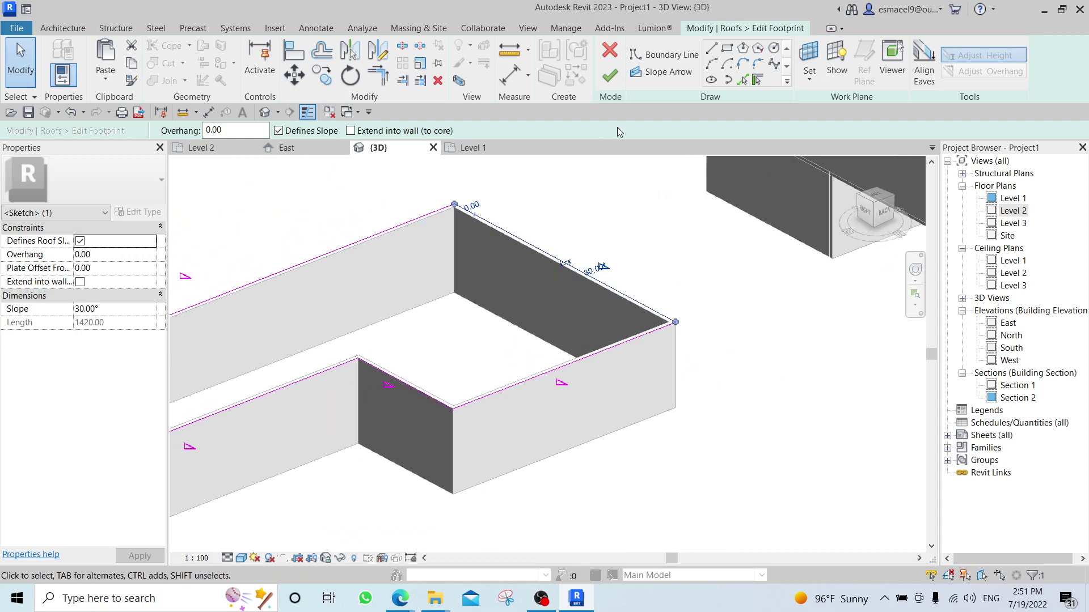
{"action": "scroll", "coordinate": [641, 239], "scroll_direction": "down", "scroll_amount": 3}
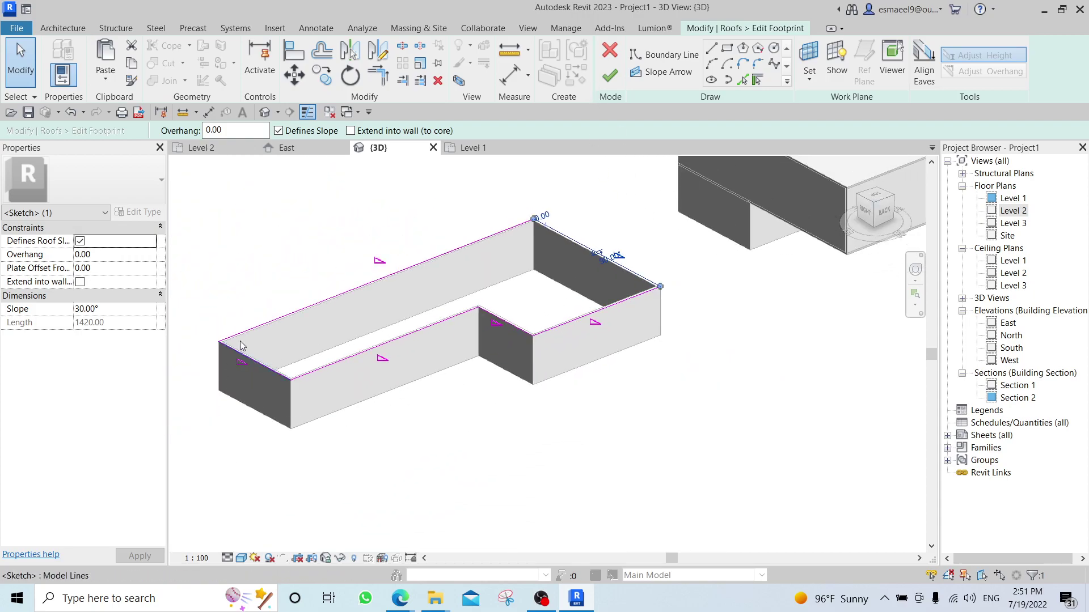
{"action": "scroll", "coordinate": [480, 380], "scroll_direction": "down", "scroll_amount": 2}
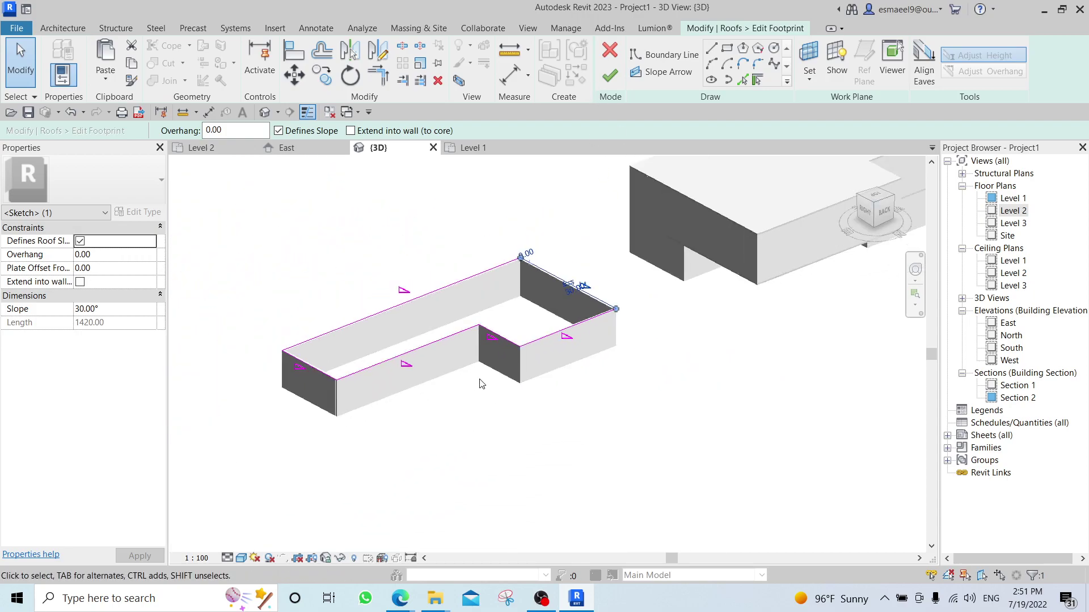
{"action": "left_click", "coordinate": [611, 75]}
{"action": "middle_click_drag", "start_coordinate": [520, 341], "coordinate": [607, 314]}
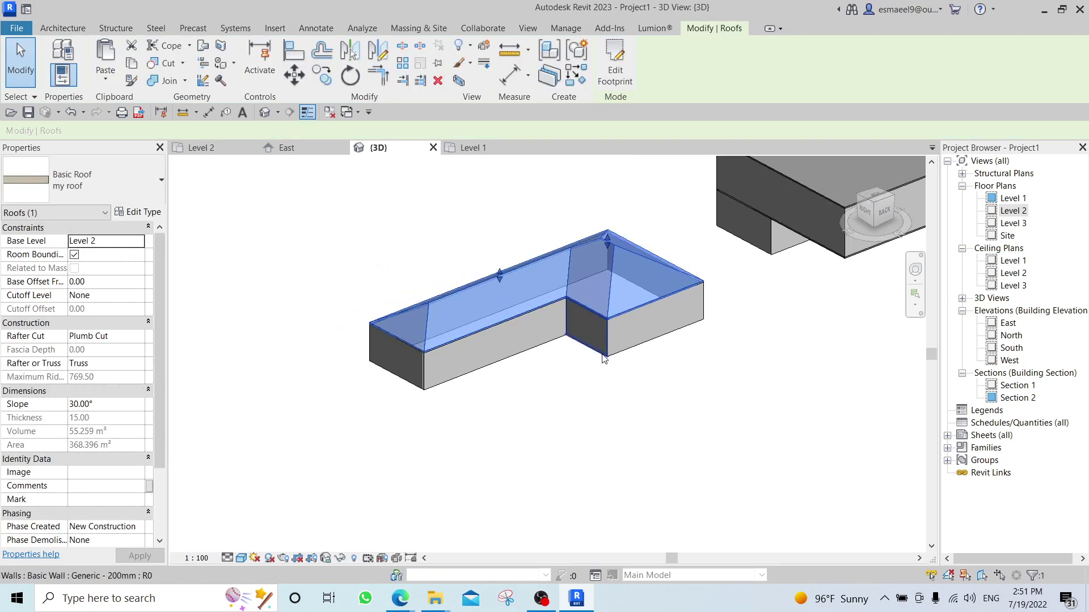
Step: Copy the L-shaped hip roof to a spot at lower left
{"action": "key", "text": "c"}
{"action": "key", "text": "o"}
{"action": "left_click", "coordinate": [643, 407]}
{"action": "middle_click_drag", "start_coordinate": [546, 459], "coordinate": [745, 374]}
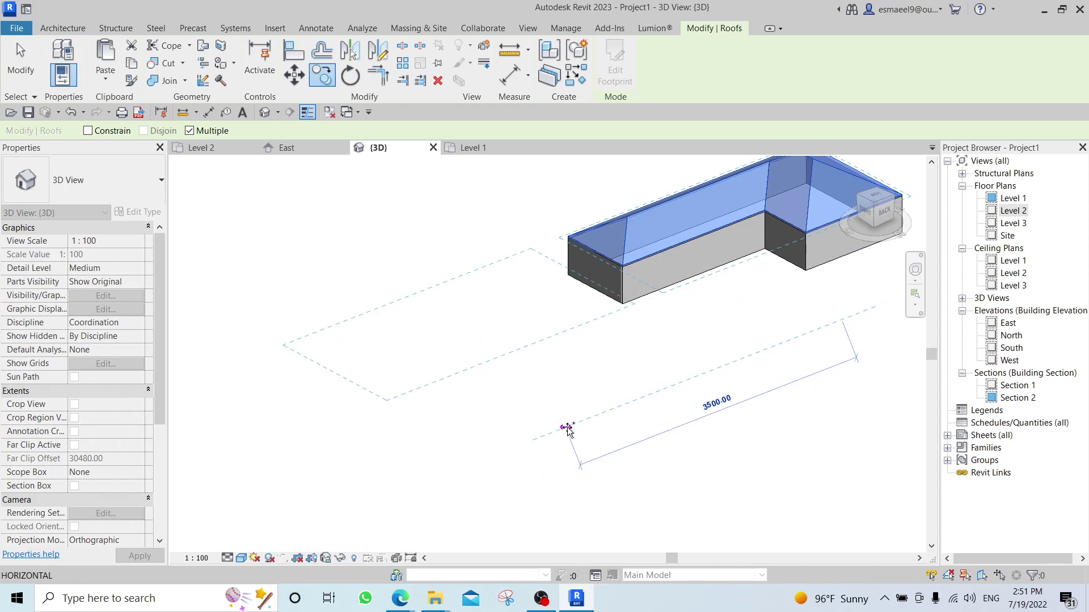
{"action": "left_click", "coordinate": [566, 432]}
{"action": "key", "text": "Escape"}
{"action": "key", "text": "Escape"}
Step: Set all six footprint edges of the copied roof to a 10° slope
{"action": "double_click", "coordinate": [536, 292]}
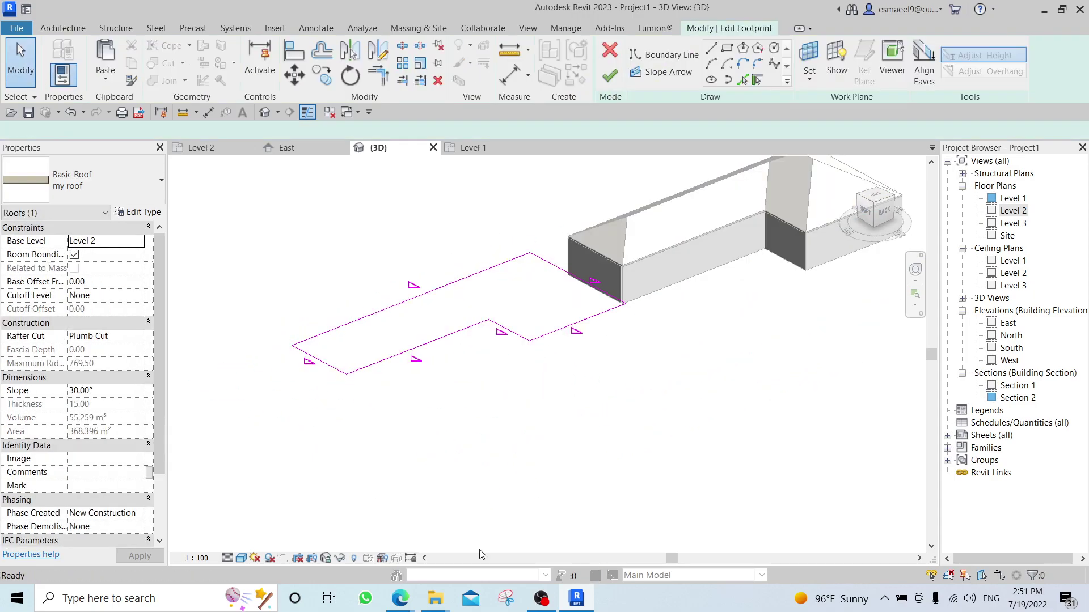
{"action": "left_click_drag", "start_coordinate": [289, 211], "coordinate": [696, 448]}
{"action": "left_click", "coordinate": [119, 282]}
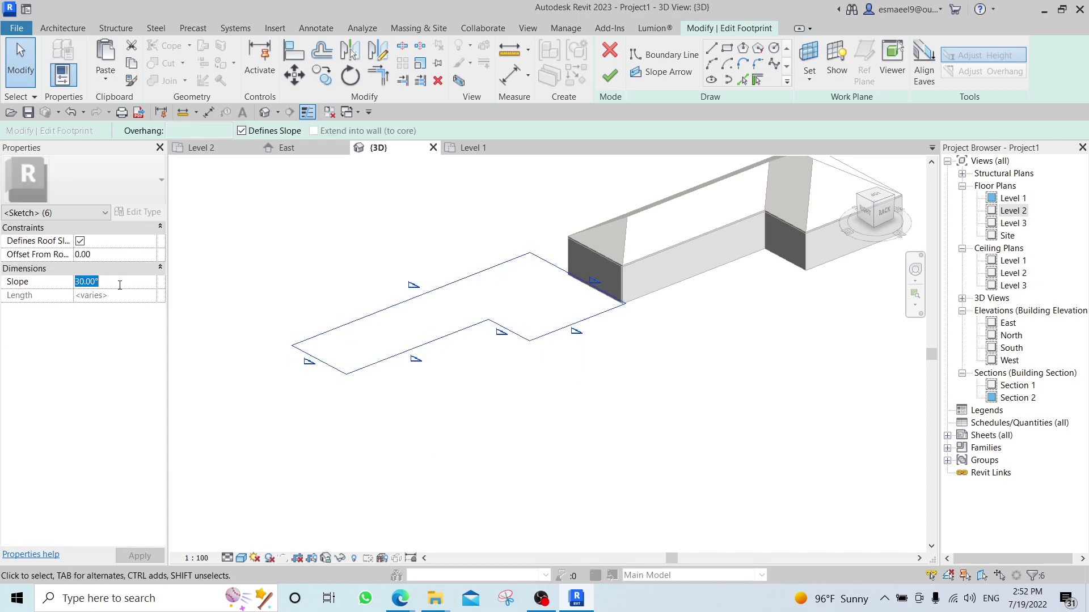
{"action": "type", "text": "10"}
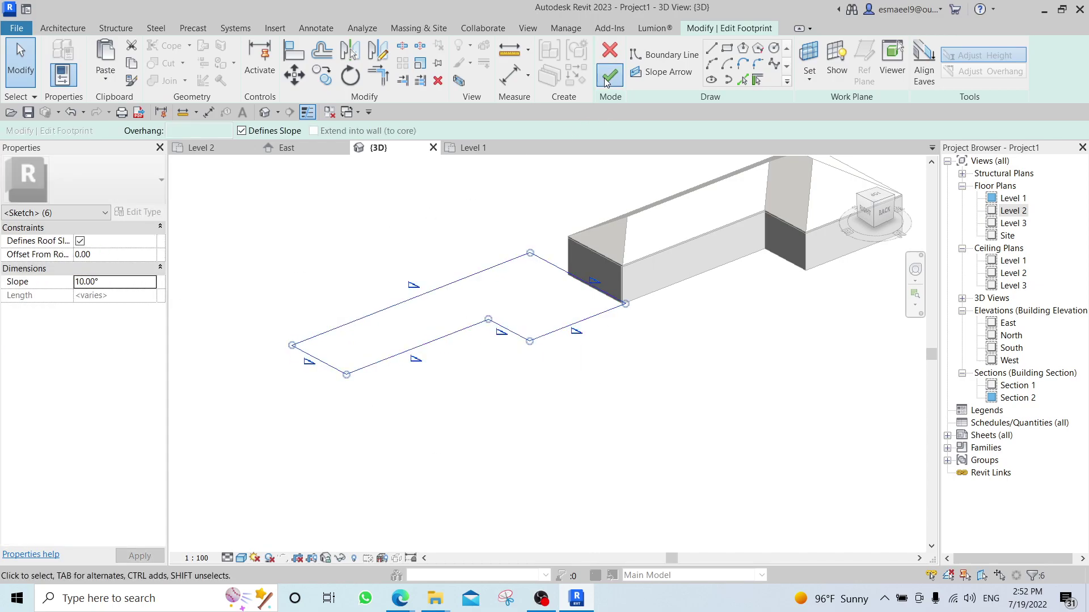
{"action": "left_click", "coordinate": [607, 83]}
{"action": "left_click", "coordinate": [676, 427]}
{"action": "middle_click_drag", "start_coordinate": [724, 469], "coordinate": [748, 442], "text": "shift"}
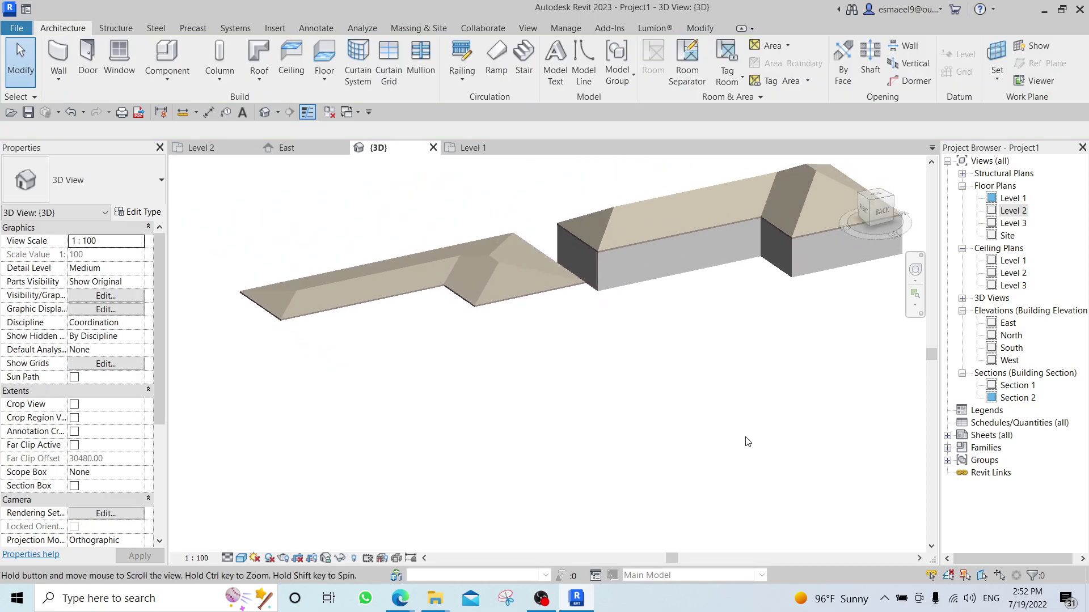
Step: Turn off Defines Slope on the copied roof's long back edge and its short end edge
{"action": "left_click", "coordinate": [880, 211]}
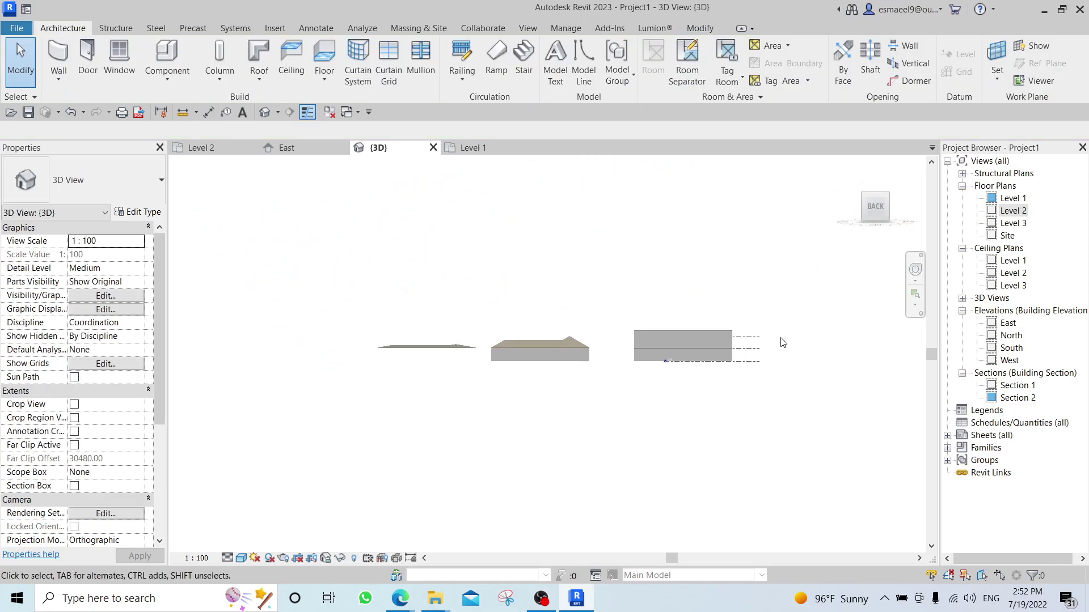
{"action": "scroll", "coordinate": [782, 343], "scroll_direction": "up", "scroll_amount": 5}
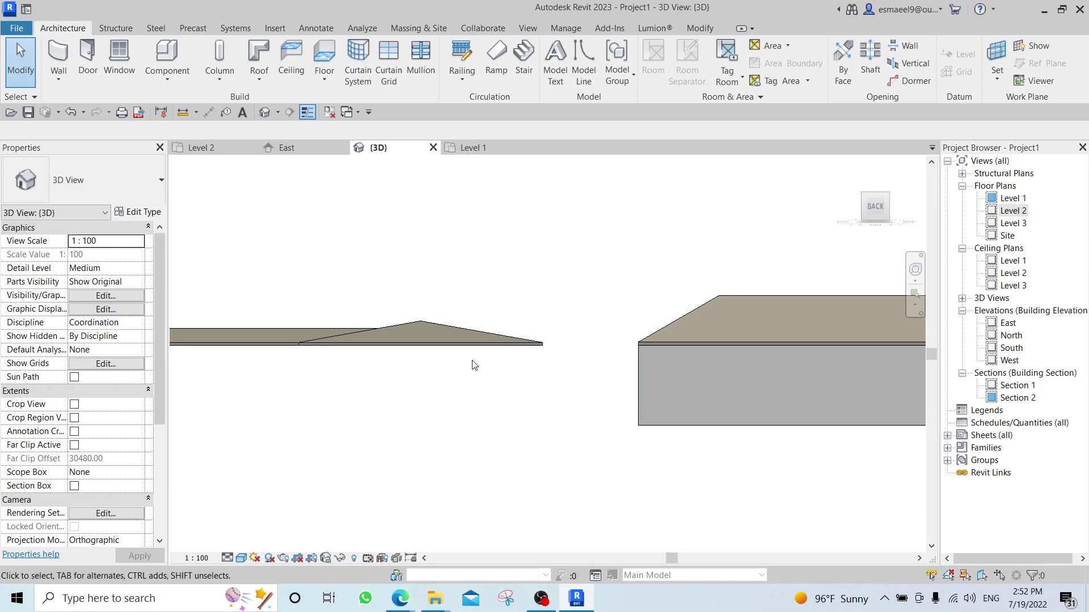
{"action": "scroll", "coordinate": [692, 349], "scroll_direction": "down", "scroll_amount": 2}
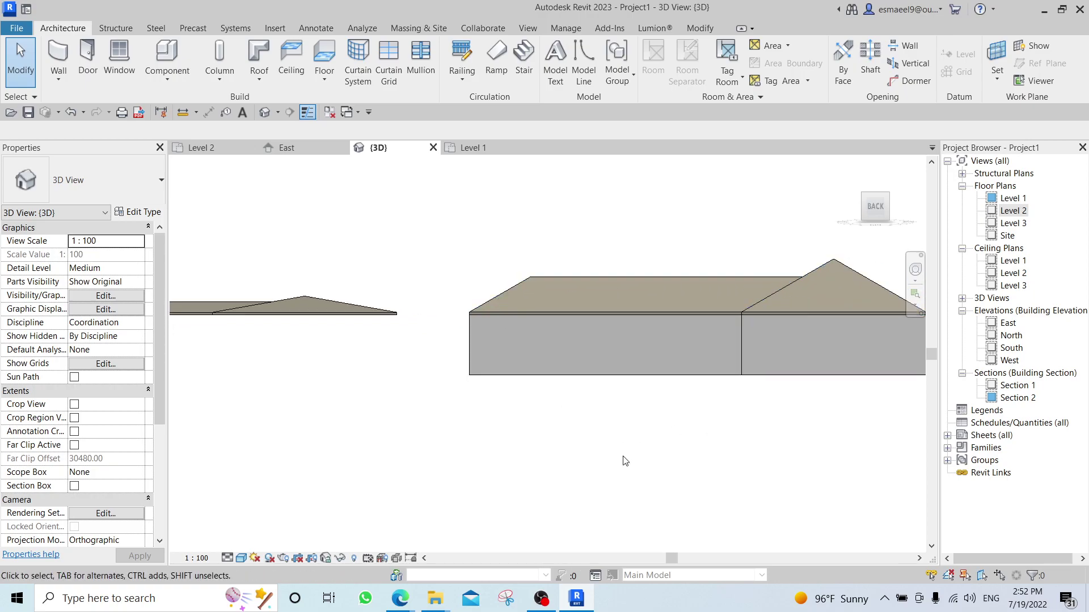
{"action": "middle_click_drag", "start_coordinate": [572, 274], "coordinate": [502, 348], "text": "shift"}
{"action": "left_click", "coordinate": [502, 348]}
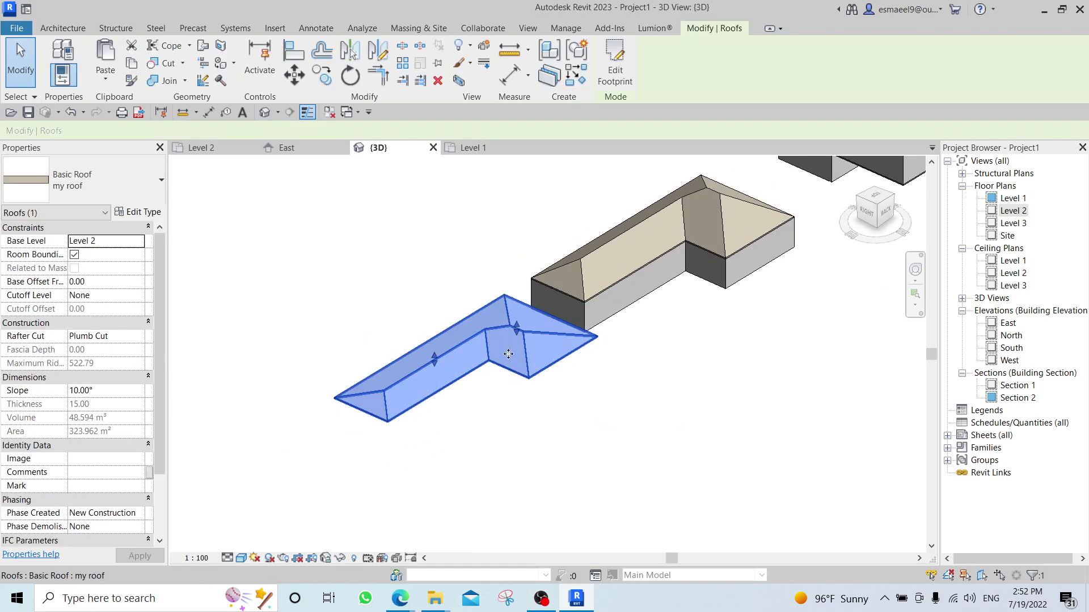
{"action": "left_click", "coordinate": [603, 66]}
{"action": "scroll", "coordinate": [537, 319], "scroll_direction": "up", "scroll_amount": 3}
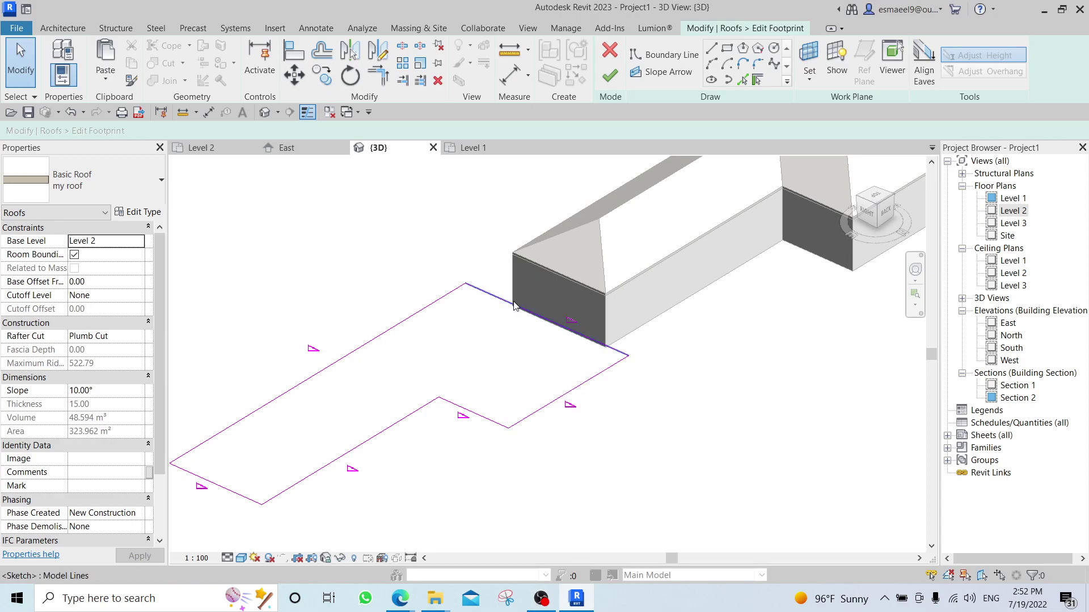
{"action": "middle_click_drag", "start_coordinate": [508, 327], "coordinate": [577, 290]}
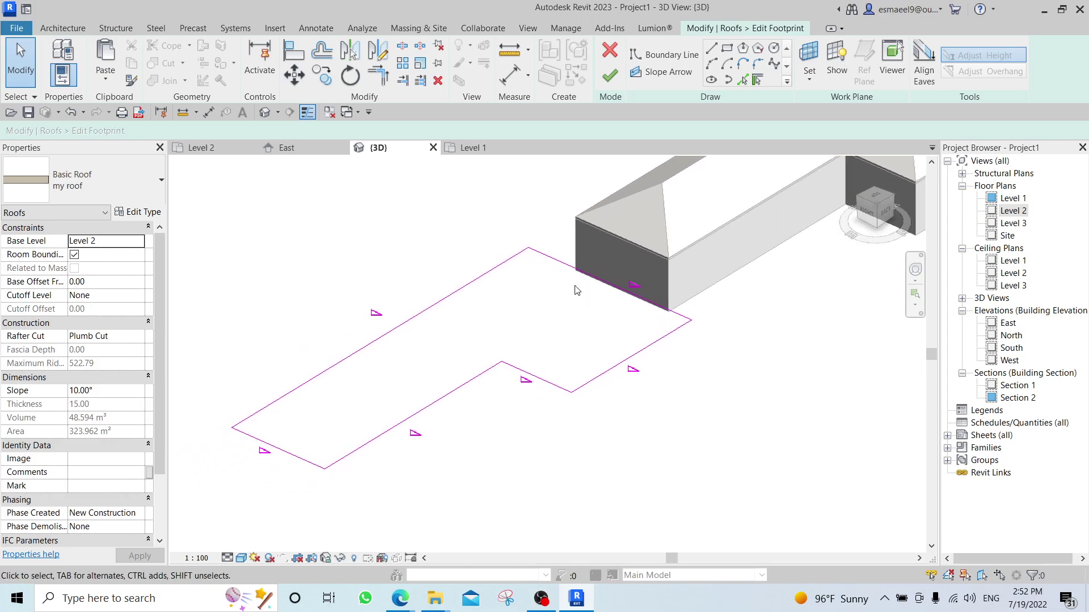
{"action": "left_click_drag", "start_coordinate": [501, 269], "coordinate": [500, 270]}
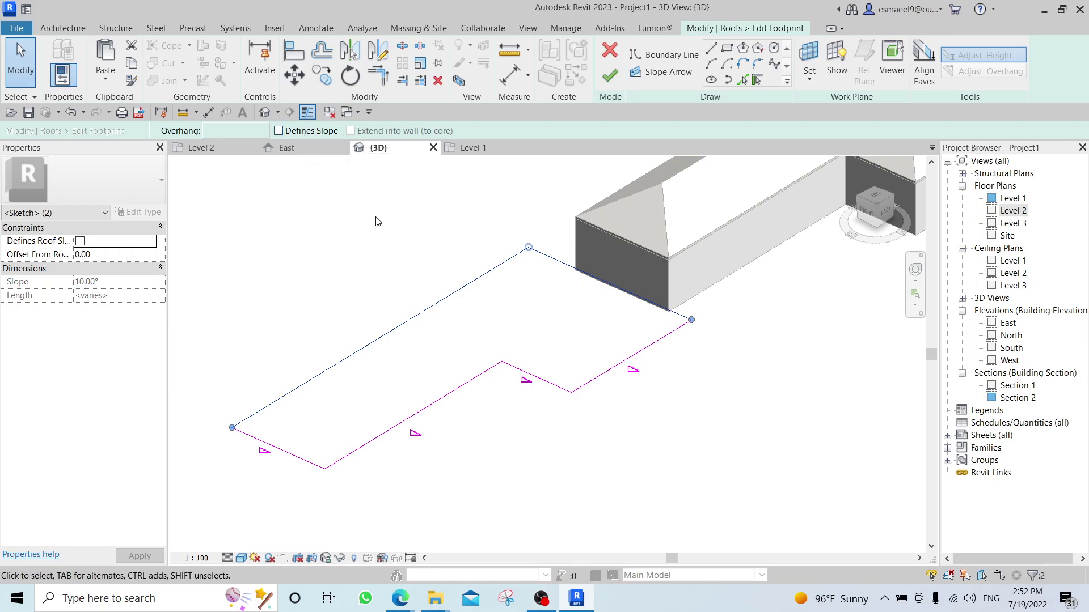
{"action": "left_click", "coordinate": [548, 229]}
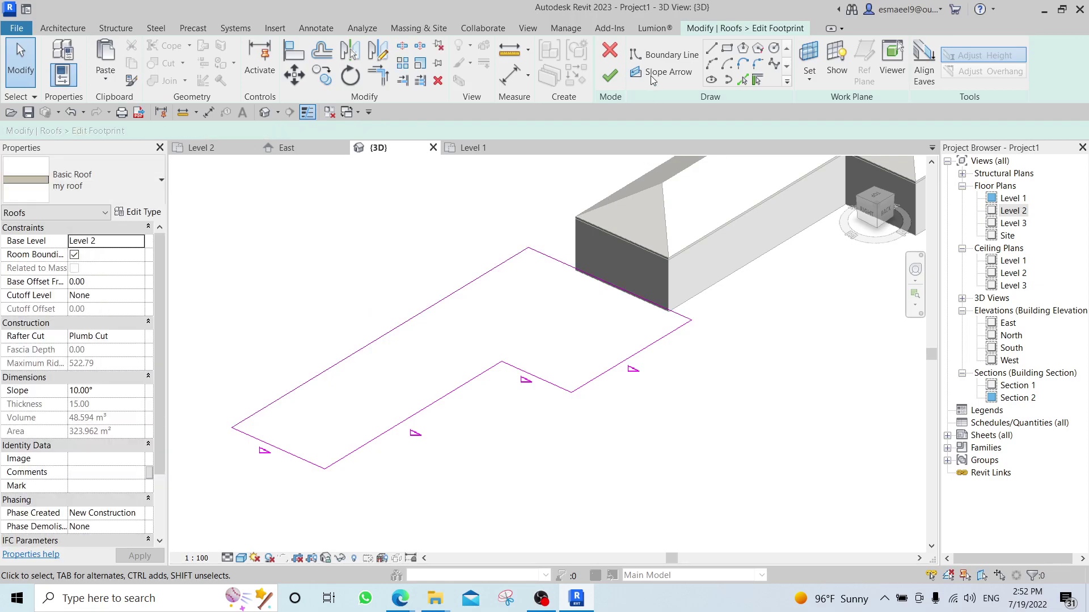
{"action": "left_click", "coordinate": [611, 74]}
Step: Orbit around the rebuilt copied roof to inspect its new shape
{"action": "left_click", "coordinate": [495, 402]}
{"action": "middle_click_drag", "start_coordinate": [494, 402], "coordinate": [443, 371], "text": "shift"}
{"action": "left_click", "coordinate": [596, 317]}
{"action": "left_click", "coordinate": [612, 335]}
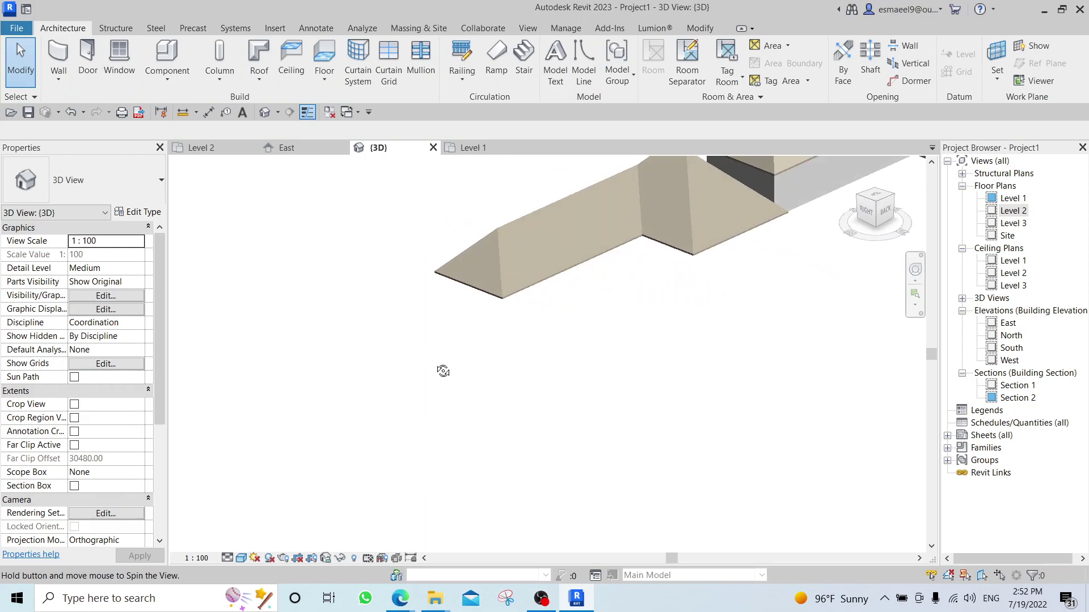
Step: Adjust the short inner boundary line of the copied roof's footprint and rebuild it
{"action": "left_click", "coordinate": [713, 195]}
{"action": "left_click", "coordinate": [614, 71]}
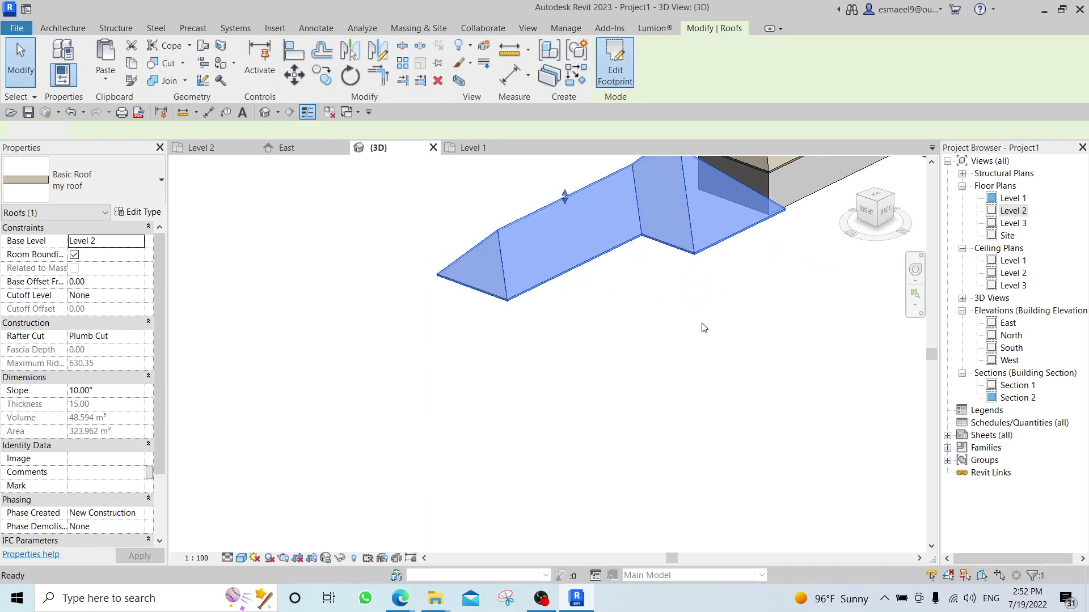
{"action": "left_click", "coordinate": [660, 245]}
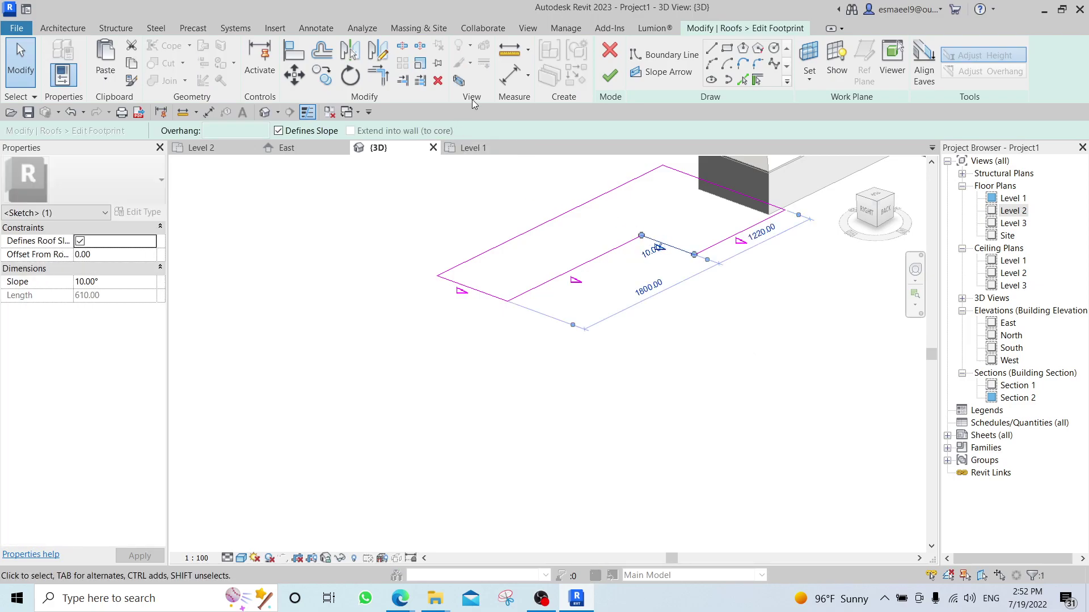
{"action": "left_click", "coordinate": [612, 82]}
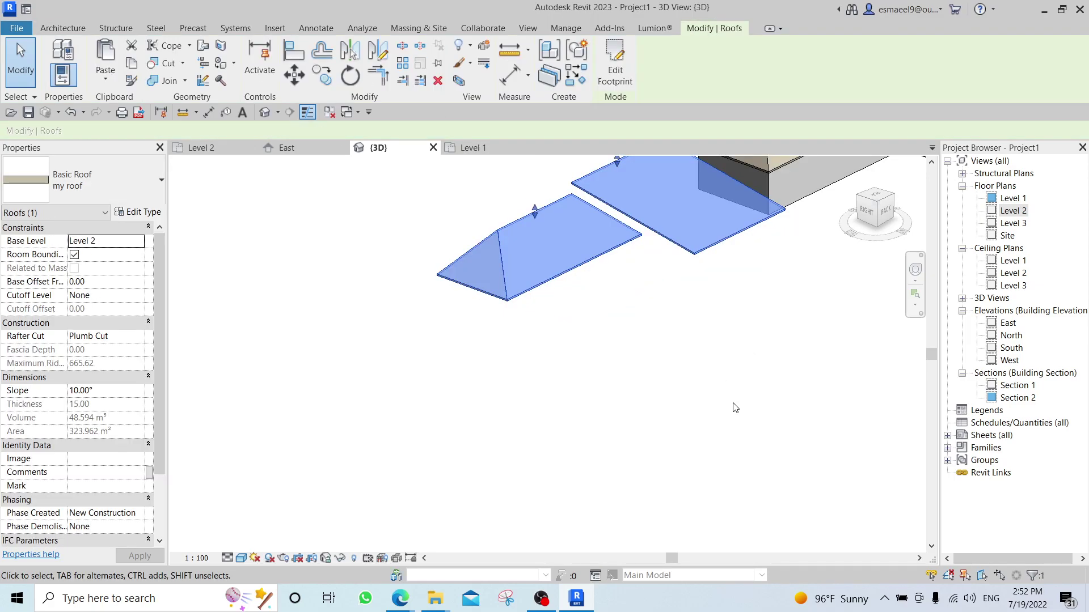
{"action": "left_click", "coordinate": [731, 403]}
{"action": "mouse_move", "coordinate": [633, 342]}
{"action": "middle_mouse_down", "text": "shift"}
{"action": "mouse_move", "coordinate": [590, 357]}
{"action": "mouse_move", "coordinate": [635, 420]}
{"action": "middle_mouse_up", "text": "shift"}
{"action": "scroll", "coordinate": [635, 421], "scroll_direction": "up", "scroll_amount": 5}
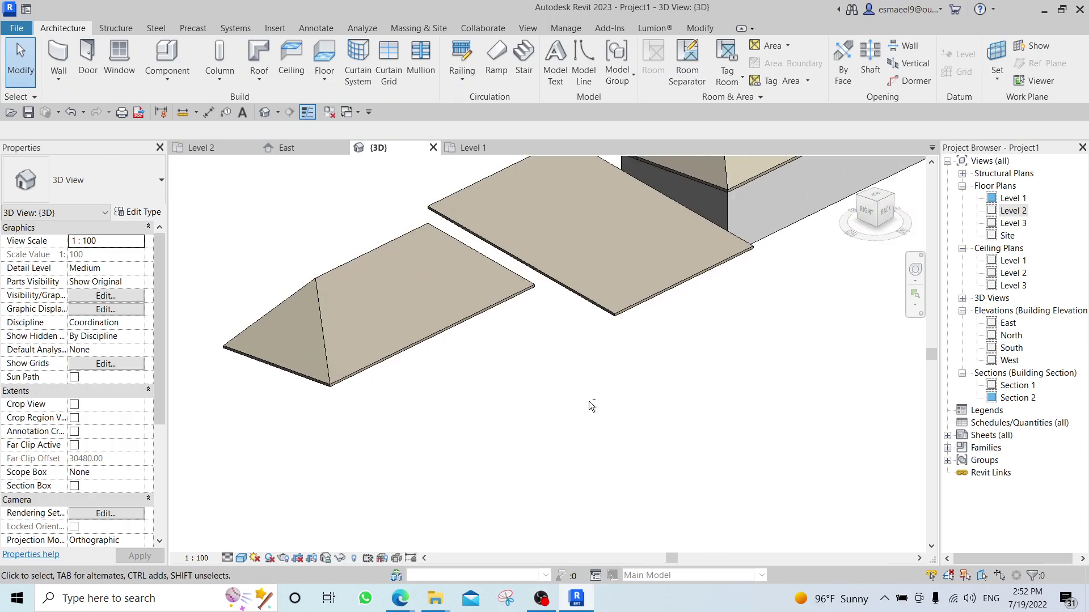
Step: Reopen the copied roof's footprint and rebuild it without changes
{"action": "left_click", "coordinate": [603, 294]}
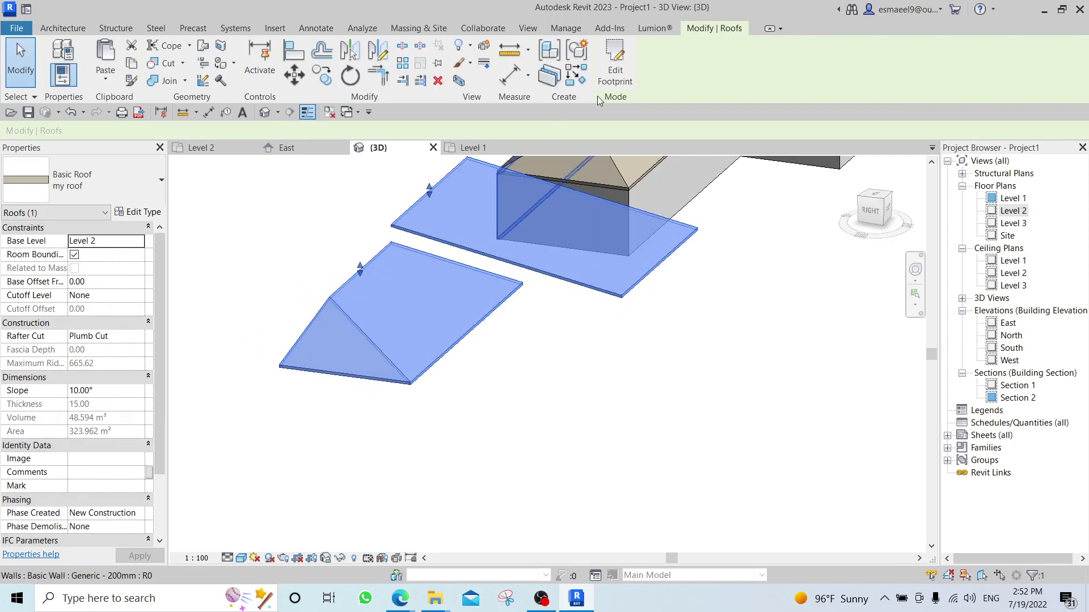
{"action": "left_click", "coordinate": [614, 63]}
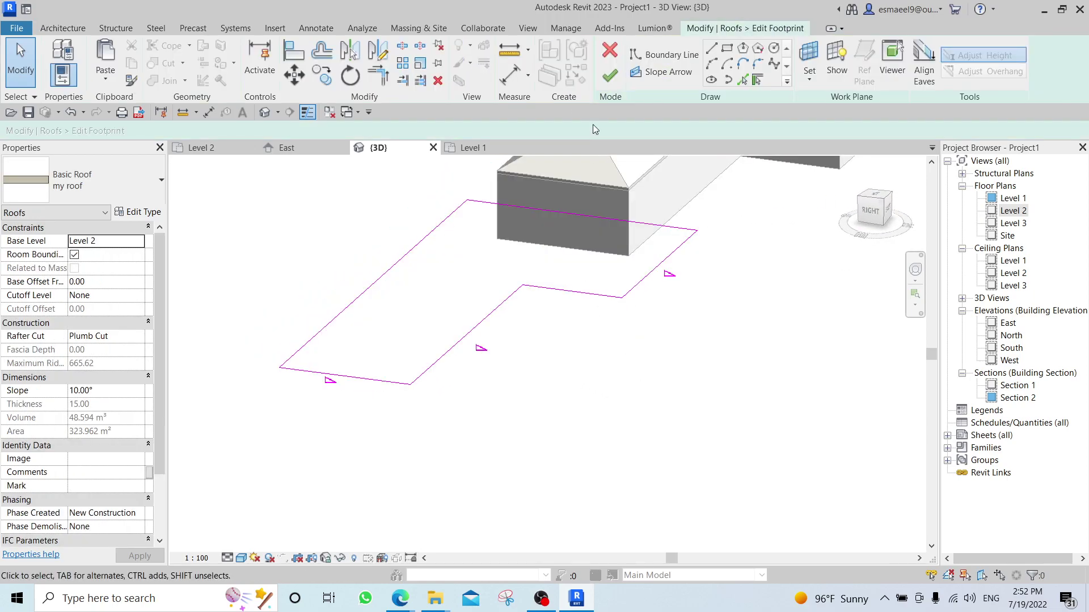
{"action": "left_click", "coordinate": [609, 76]}
{"action": "left_click", "coordinate": [539, 308]}
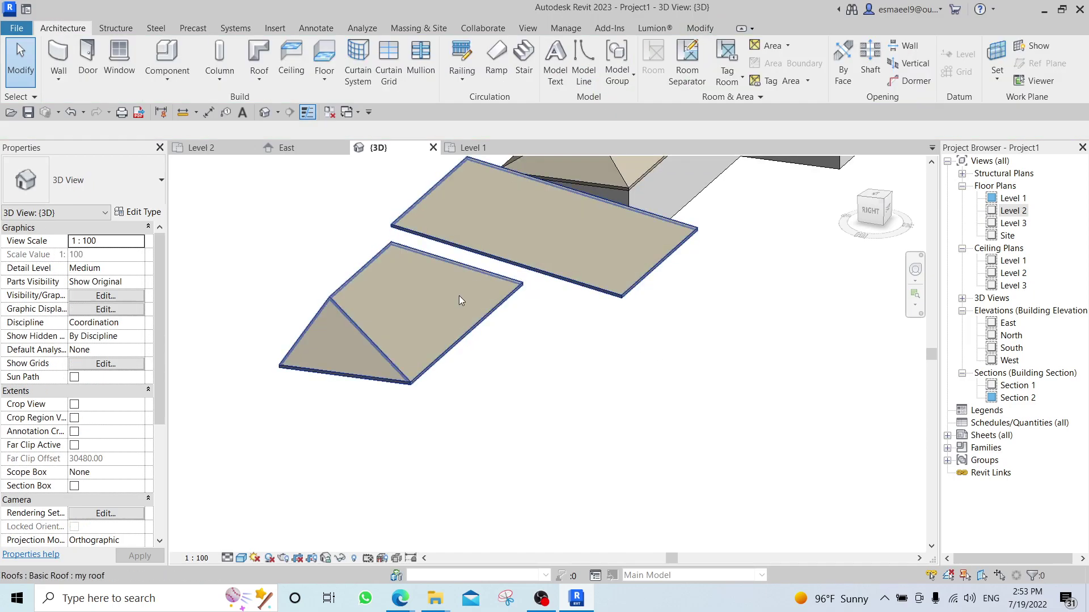
{"action": "middle_click_drag", "start_coordinate": [508, 403], "coordinate": [475, 404], "text": "shift"}
Step: Remove the slope from the copied roof's edge meeting the house, giving hipped ends and a valley
{"action": "left_click", "coordinate": [554, 223]}
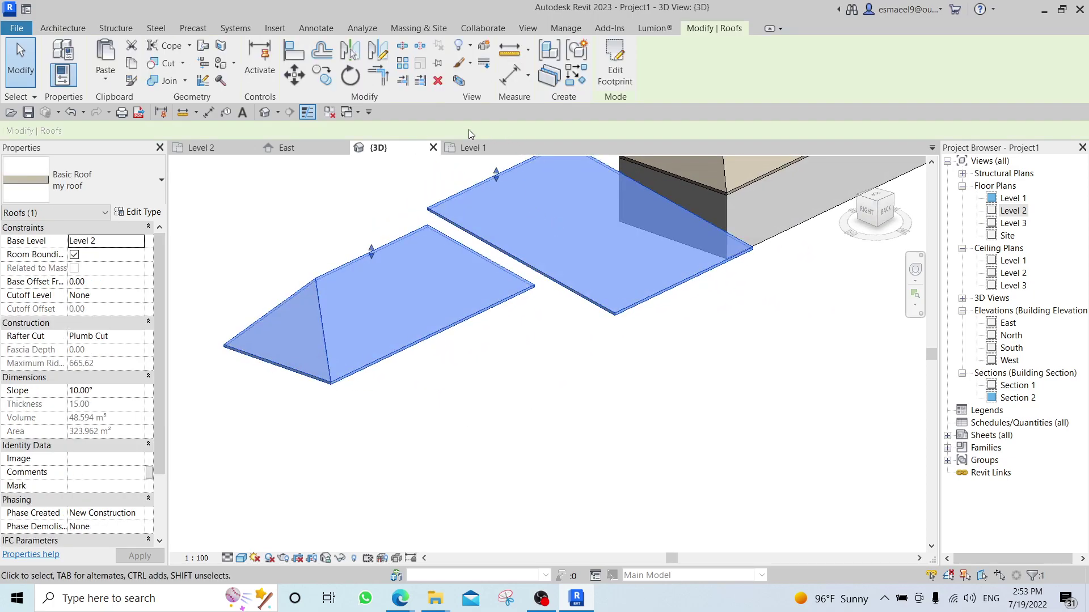
{"action": "left_click", "coordinate": [632, 83]}
{"action": "left_click", "coordinate": [599, 303]}
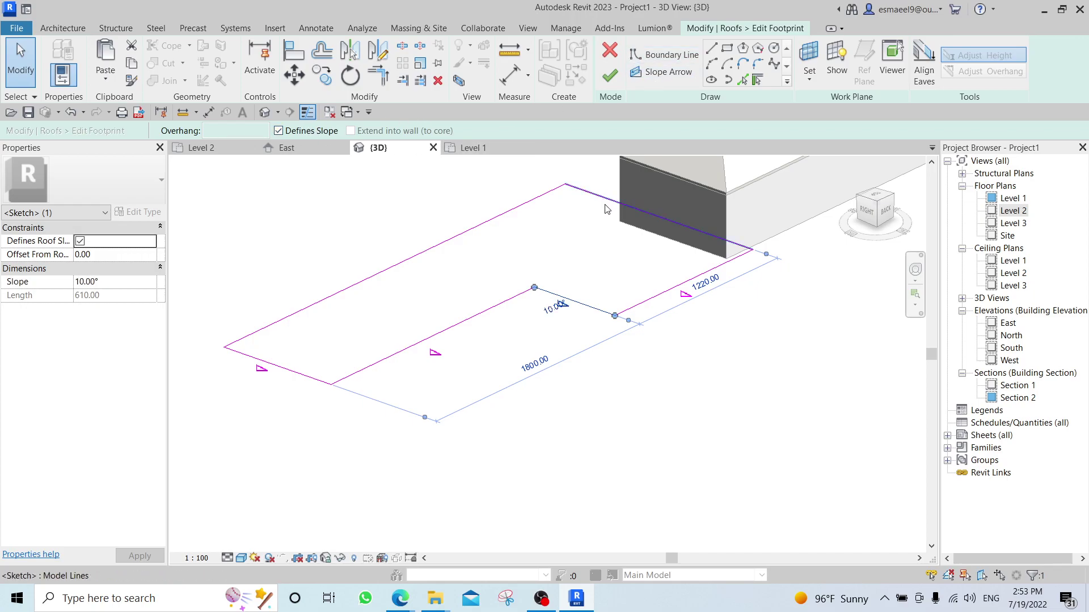
{"action": "key", "text": "Escape"}
{"action": "left_click", "coordinate": [625, 203]}
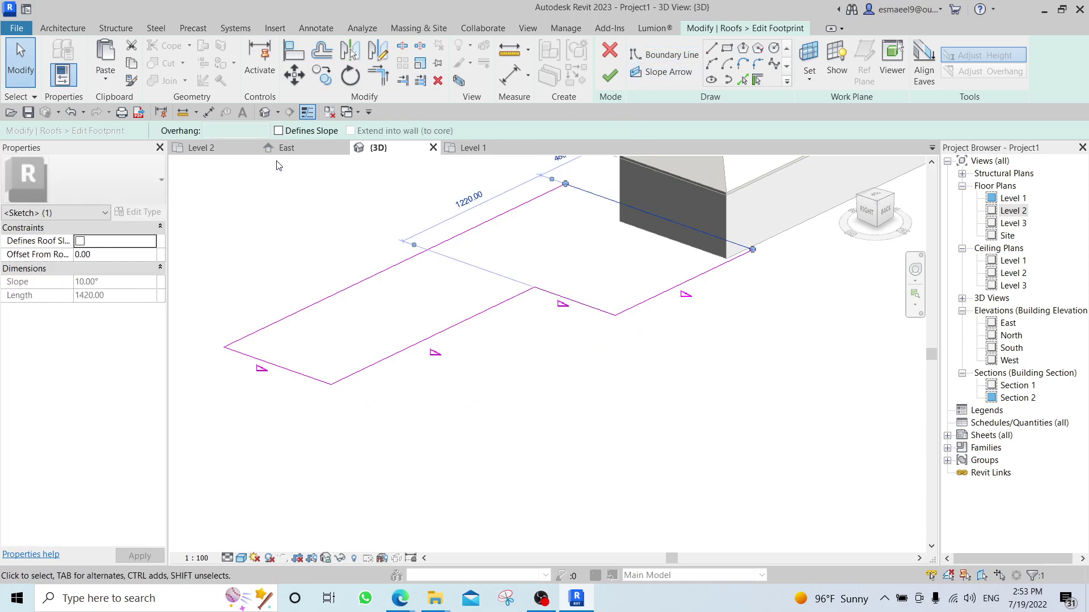
{"action": "left_click", "coordinate": [610, 76]}
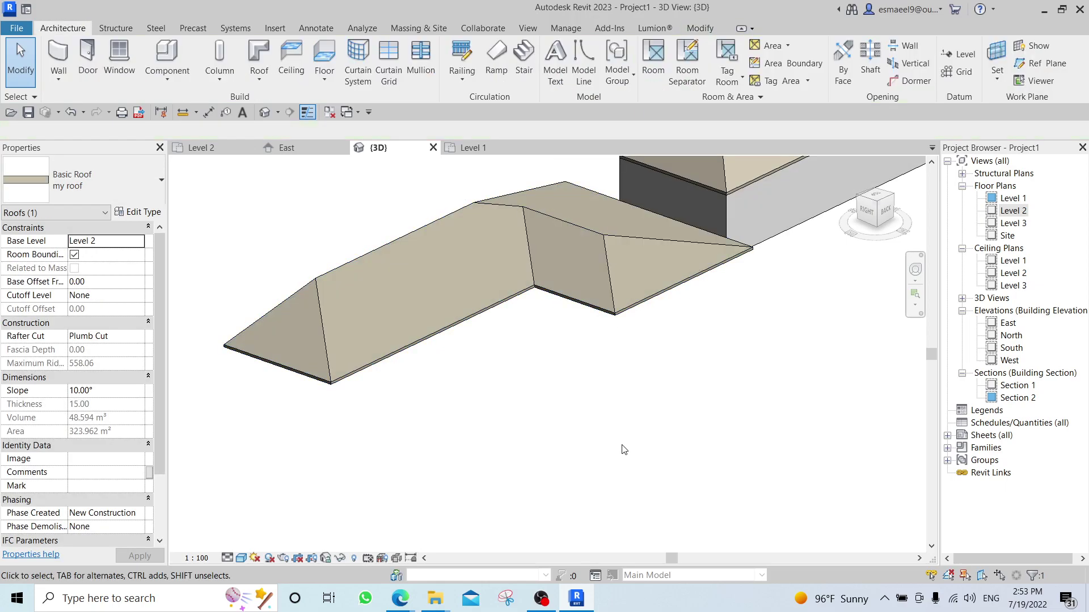
Step: Make the copied roof's long back edge define slope again at 20°
{"action": "left_click", "coordinate": [457, 384]}
{"action": "middle_click_drag", "start_coordinate": [457, 384], "coordinate": [748, 333], "text": "shift"}
{"action": "middle_click_drag", "start_coordinate": [612, 342], "coordinate": [531, 339], "text": "shift"}
{"action": "left_click", "coordinate": [571, 240]}
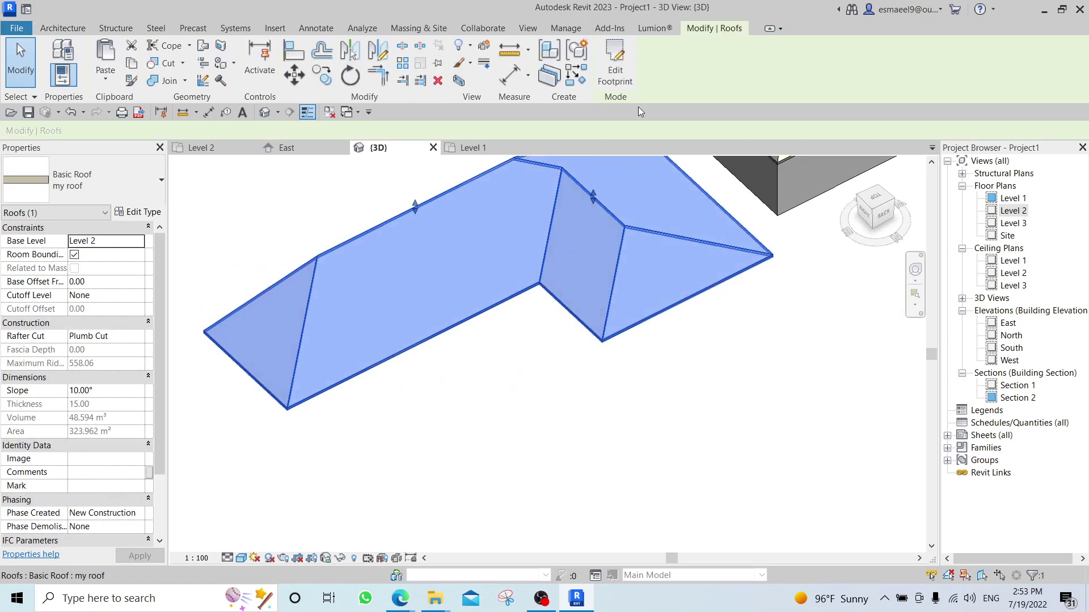
{"action": "left_click", "coordinate": [615, 61]}
{"action": "left_click", "coordinate": [485, 193]}
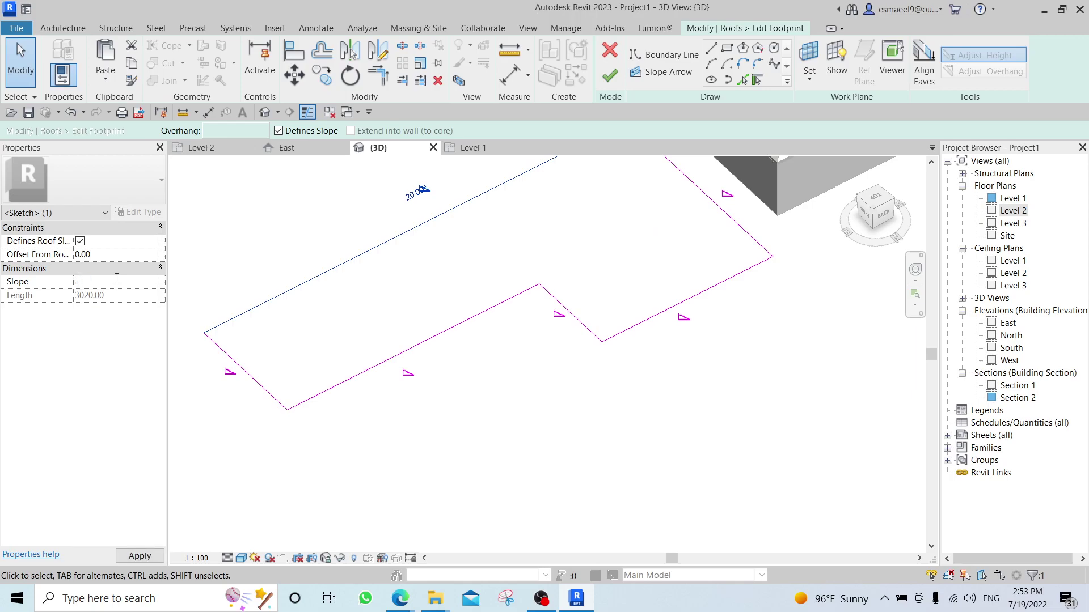
{"action": "left_click", "coordinate": [610, 75]}
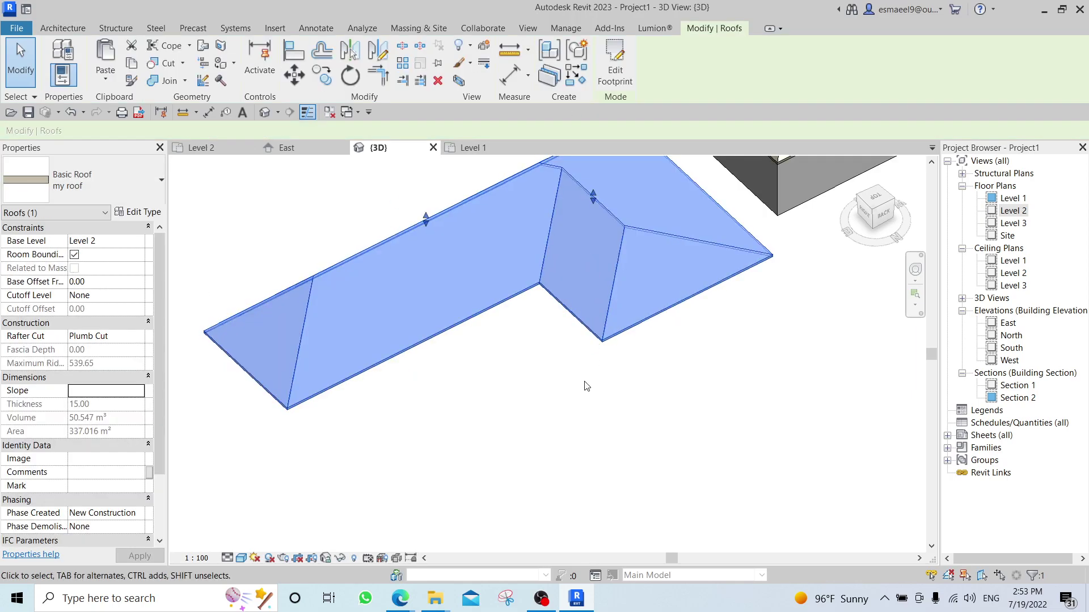
Step: View all the hip roofs together, then return to the Level 2 floor plan
{"action": "left_click", "coordinate": [457, 480]}
{"action": "mouse_move", "coordinate": [457, 479]}
{"action": "middle_mouse_down", "text": "shift"}
{"action": "mouse_move", "coordinate": [590, 430]}
{"action": "mouse_move", "coordinate": [581, 353]}
{"action": "mouse_move", "coordinate": [559, 328]}
{"action": "mouse_move", "coordinate": [377, 304]}
{"action": "mouse_move", "coordinate": [379, 338]}
{"action": "mouse_move", "coordinate": [398, 332]}
{"action": "mouse_move", "coordinate": [389, 317]}
{"action": "middle_mouse_up", "text": "shift"}
{"action": "scroll", "coordinate": [397, 369], "scroll_direction": "up", "scroll_amount": 5}
{"action": "scroll", "coordinate": [401, 420], "scroll_direction": "down", "scroll_amount": 5}
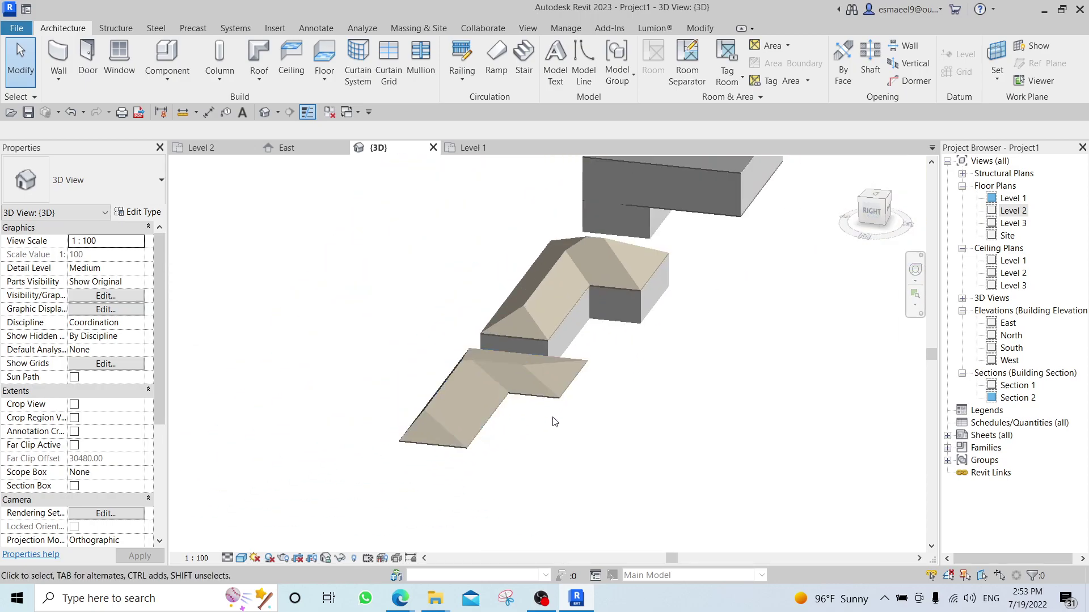
{"action": "middle_click_drag", "start_coordinate": [401, 420], "coordinate": [455, 448], "text": "shift"}
{"action": "double_click", "coordinate": [1019, 211]}
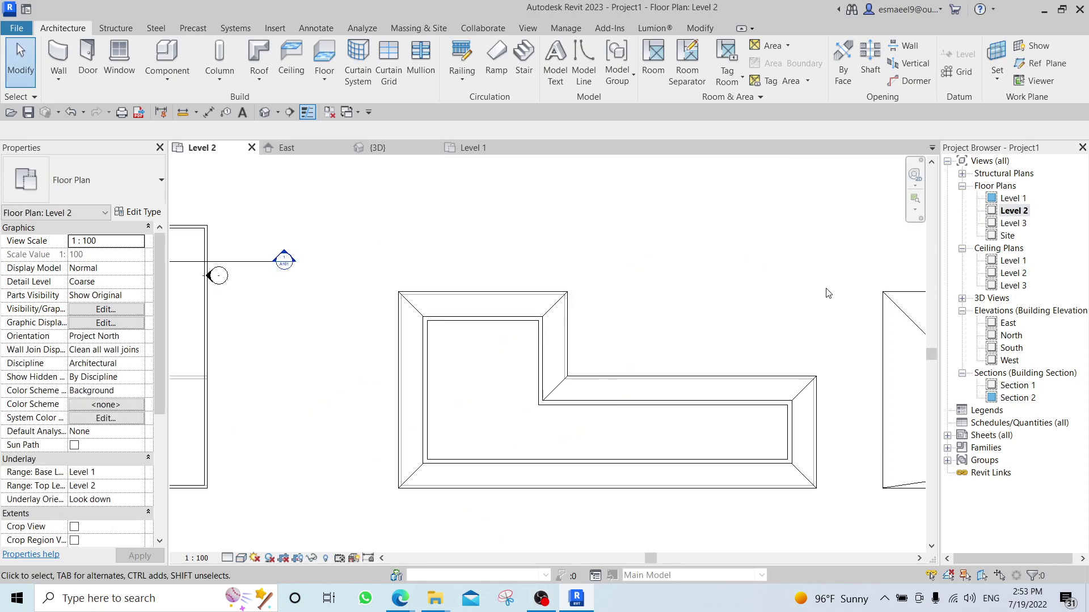
Step: Sketch a circular footprint roof on Level 2 above the houses, forming a 30° cone
{"action": "scroll", "coordinate": [556, 376], "scroll_direction": "down", "scroll_amount": 3}
{"action": "left_click", "coordinate": [556, 376]}
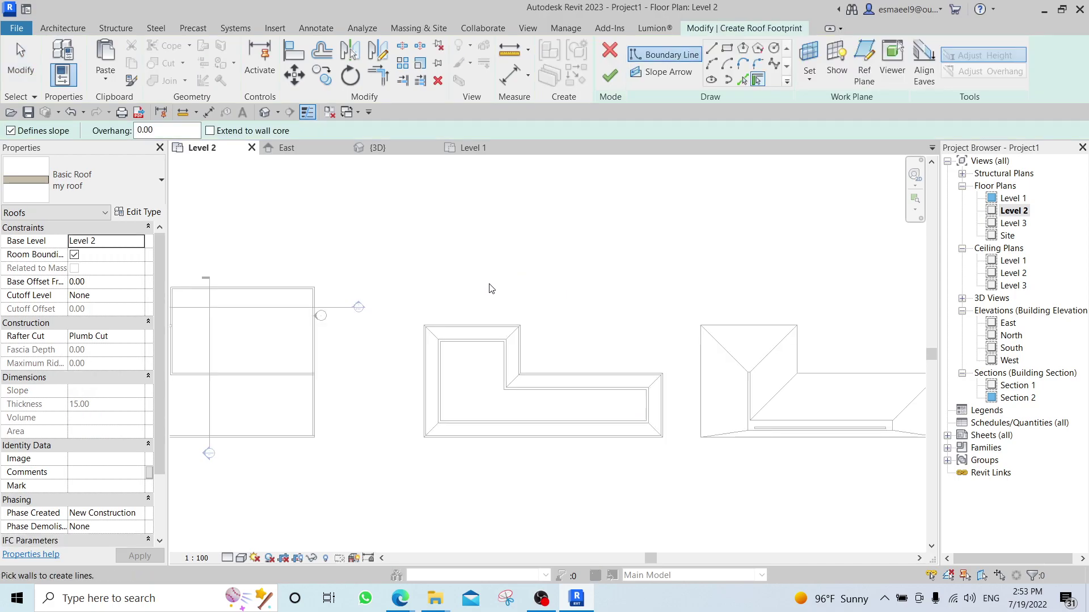
{"action": "middle_click_drag", "start_coordinate": [491, 289], "coordinate": [462, 350]}
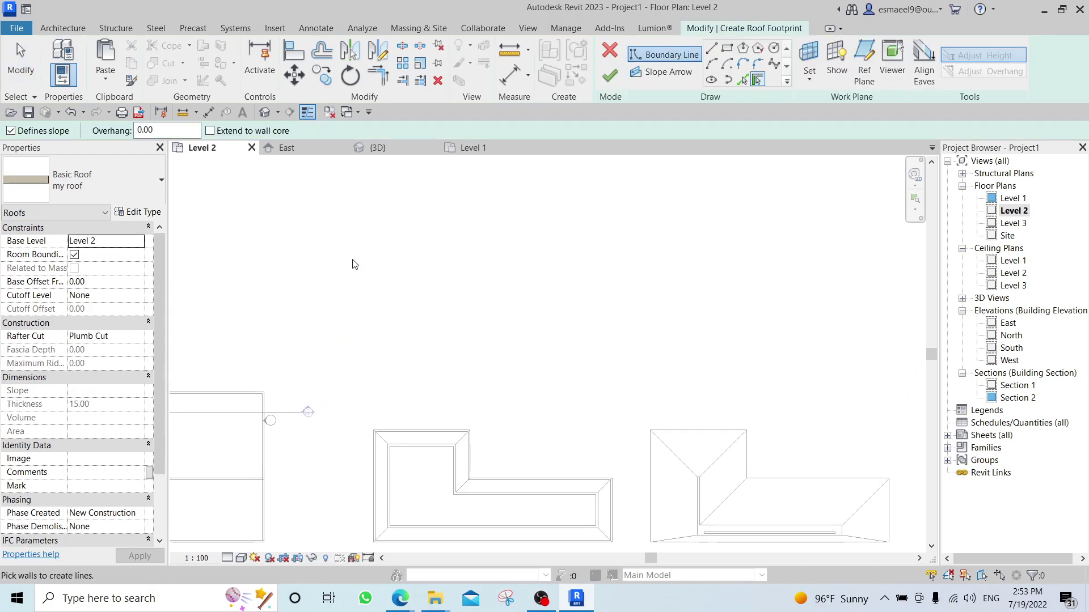
{"action": "left_click", "coordinate": [772, 48]}
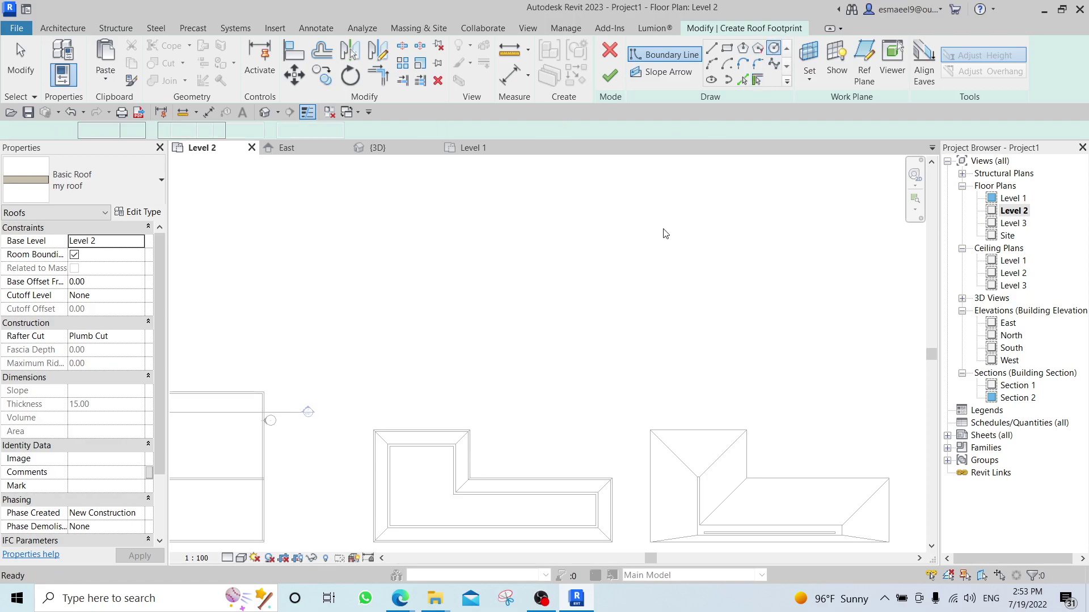
{"action": "left_click", "coordinate": [481, 287]}
{"action": "left_click", "coordinate": [513, 319]}
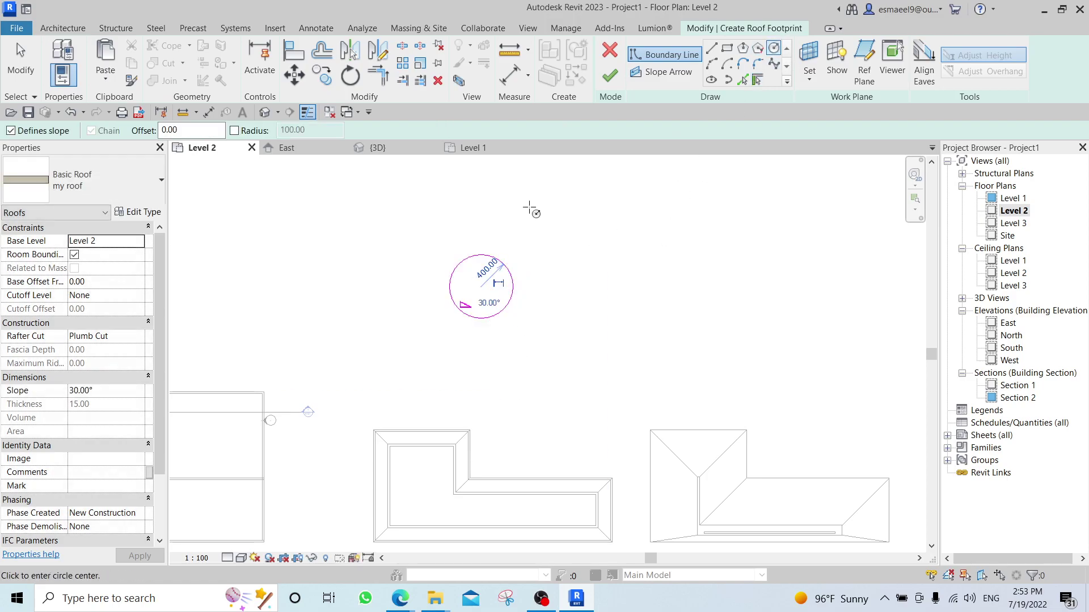
{"action": "left_click", "coordinate": [610, 76]}
Step: Check the cone roof in the 3D view, then go back to the Level 2 floor plan
{"action": "key", "text": "ctrl+Tab"}
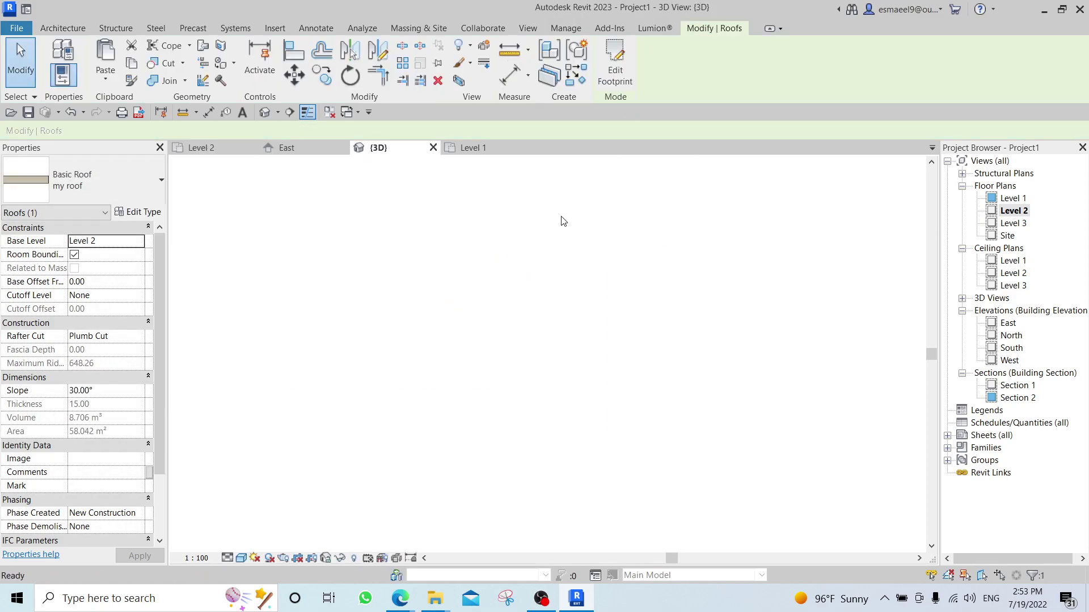
{"action": "scroll", "coordinate": [833, 369], "scroll_direction": "up", "scroll_amount": 3}
{"action": "middle_click_drag", "start_coordinate": [833, 369], "coordinate": [801, 425], "text": "shift"}
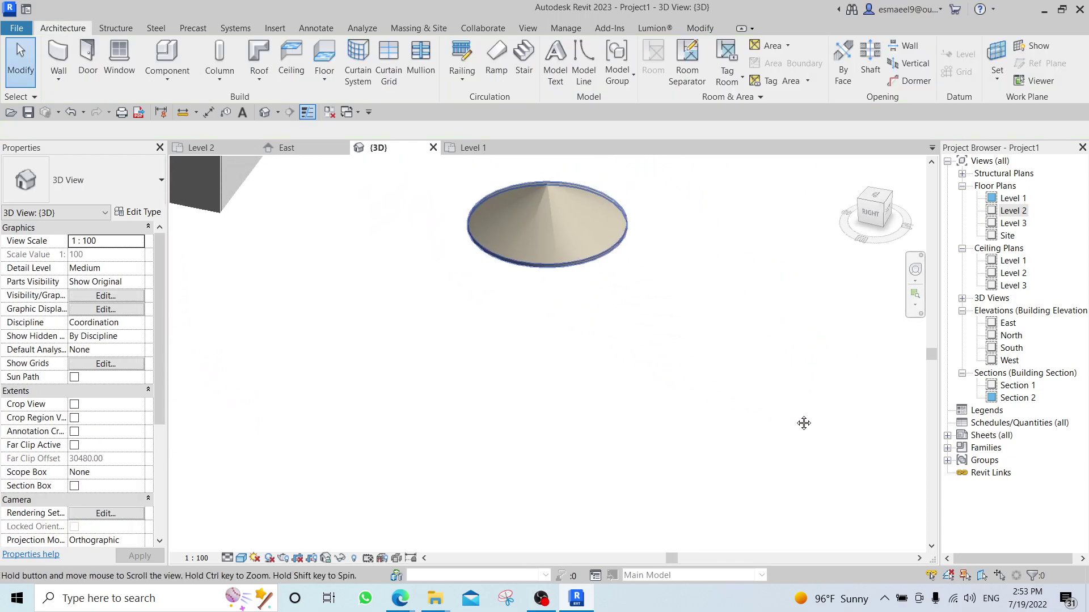
{"action": "left_click", "coordinate": [581, 227]}
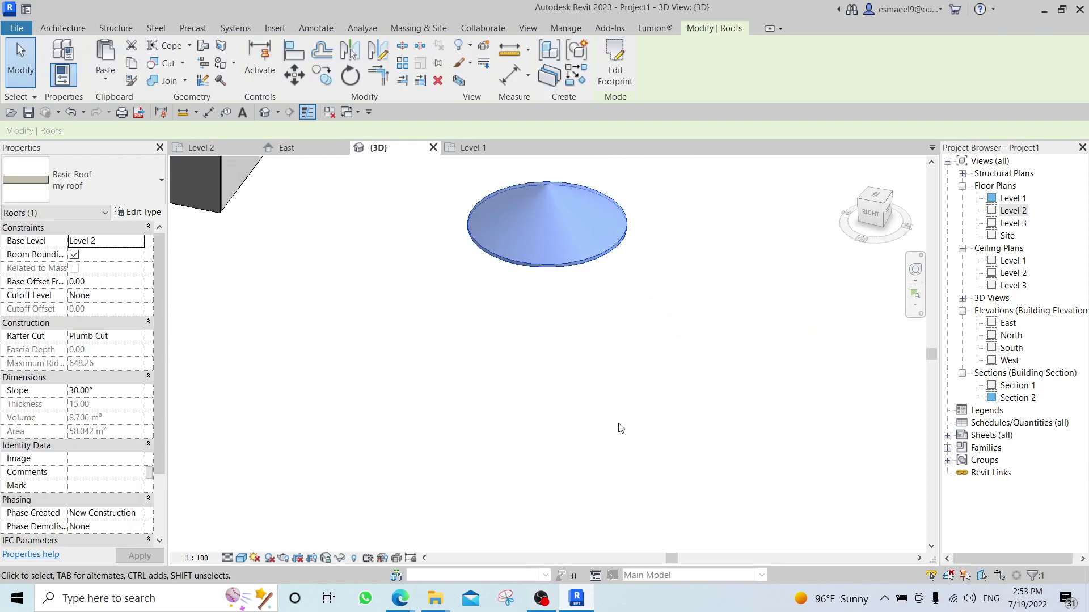
{"action": "left_click", "coordinate": [621, 428]}
{"action": "double_click", "coordinate": [1002, 211]}
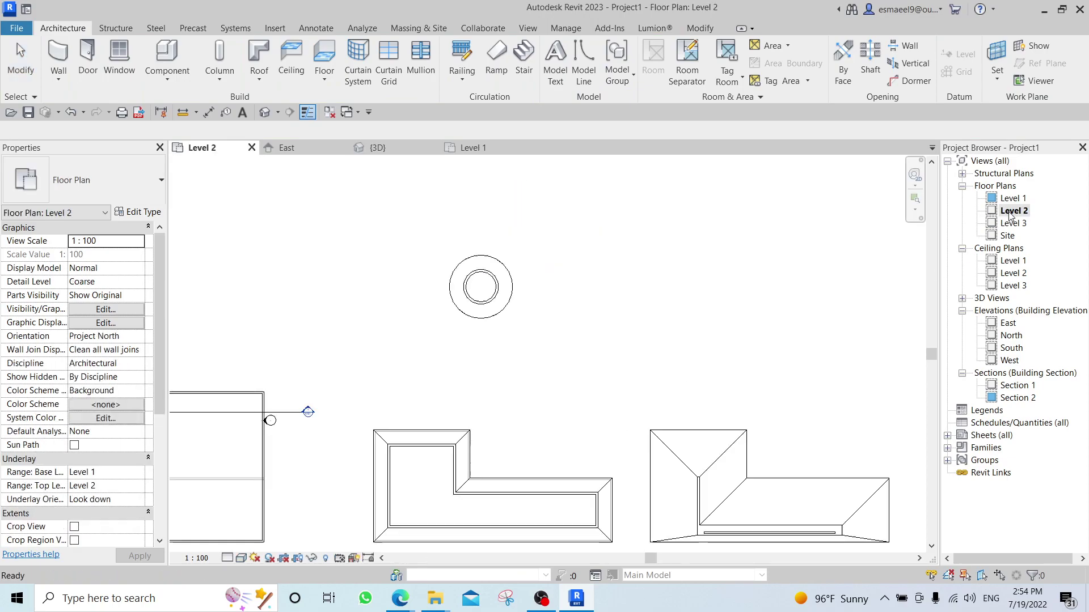
Step: Reopen the circular roof's footprint and draw a 2200 straight line from the circle's right edge
{"action": "left_click", "coordinate": [512, 275]}
{"action": "left_click", "coordinate": [632, 64]}
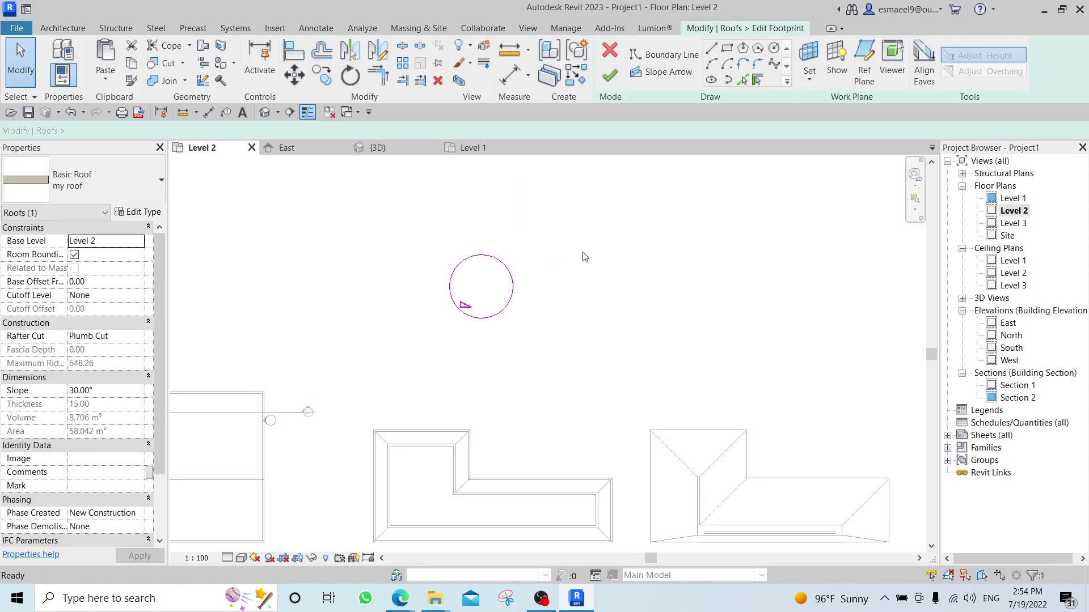
{"action": "left_click", "coordinate": [712, 49]}
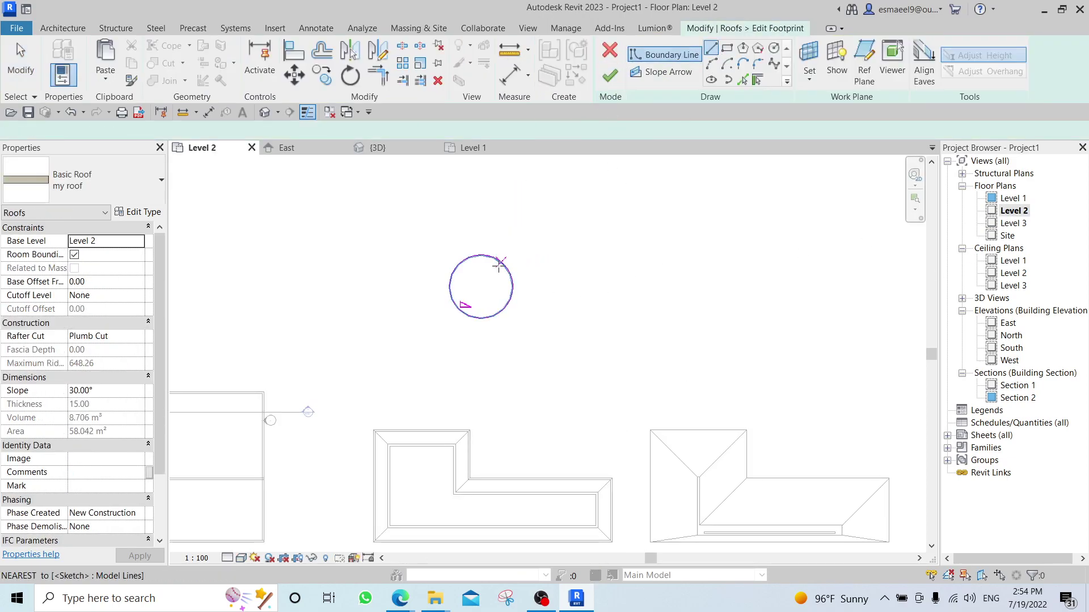
{"action": "left_click", "coordinate": [513, 287]}
{"action": "left_click", "coordinate": [687, 287]}
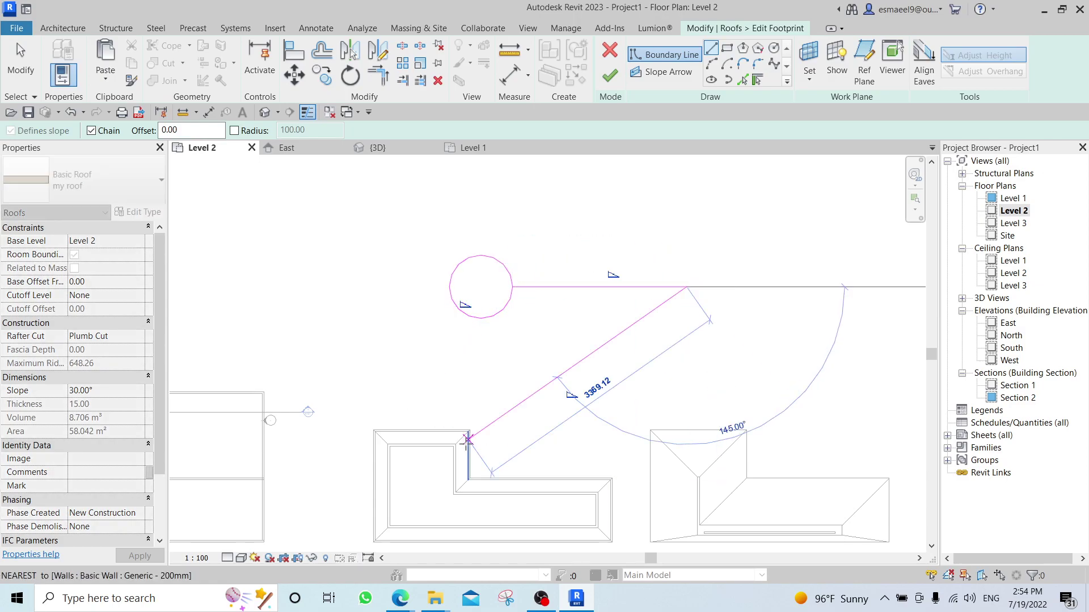
{"action": "key", "text": "Escape"}
Step: Copy the new straight boundary line at a 150 offset
{"action": "scroll", "coordinate": [529, 304], "scroll_direction": "up", "scroll_amount": 3}
{"action": "mouse_move", "coordinate": [530, 303]}
{"action": "middle_mouse_down"}
{"action": "mouse_move", "coordinate": [376, 367]}
{"action": "mouse_move", "coordinate": [461, 365]}
{"action": "middle_mouse_up"}
{"action": "key", "text": "Escape"}
{"action": "scroll", "coordinate": [376, 367], "scroll_direction": "up", "scroll_amount": 1}
{"action": "left_click", "coordinate": [461, 354]}
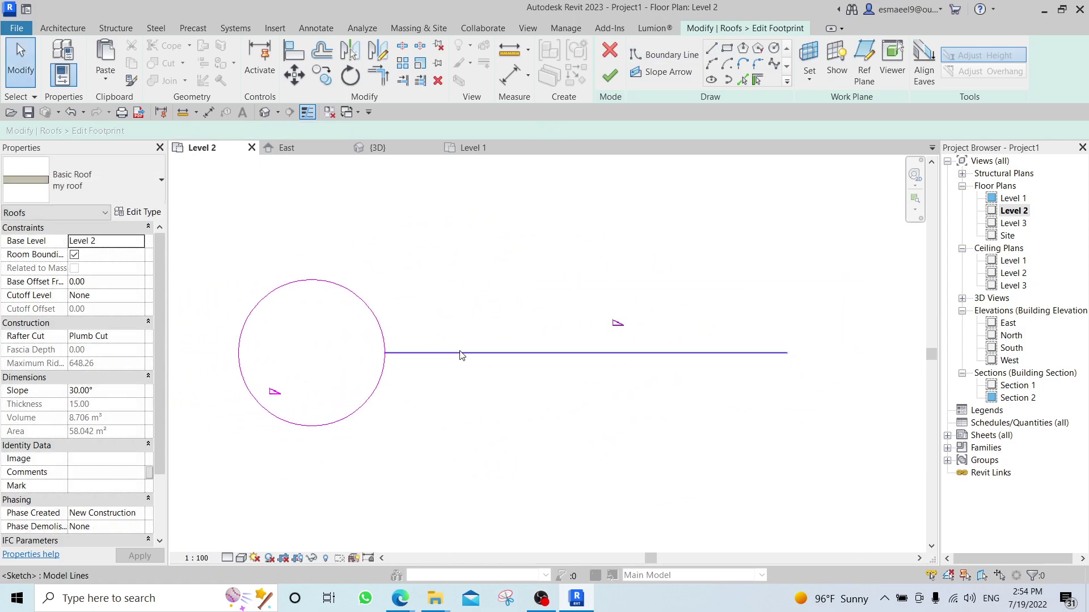
{"action": "key", "text": "c"}
{"action": "key", "text": "o"}
{"action": "left_click", "coordinate": [467, 389]}
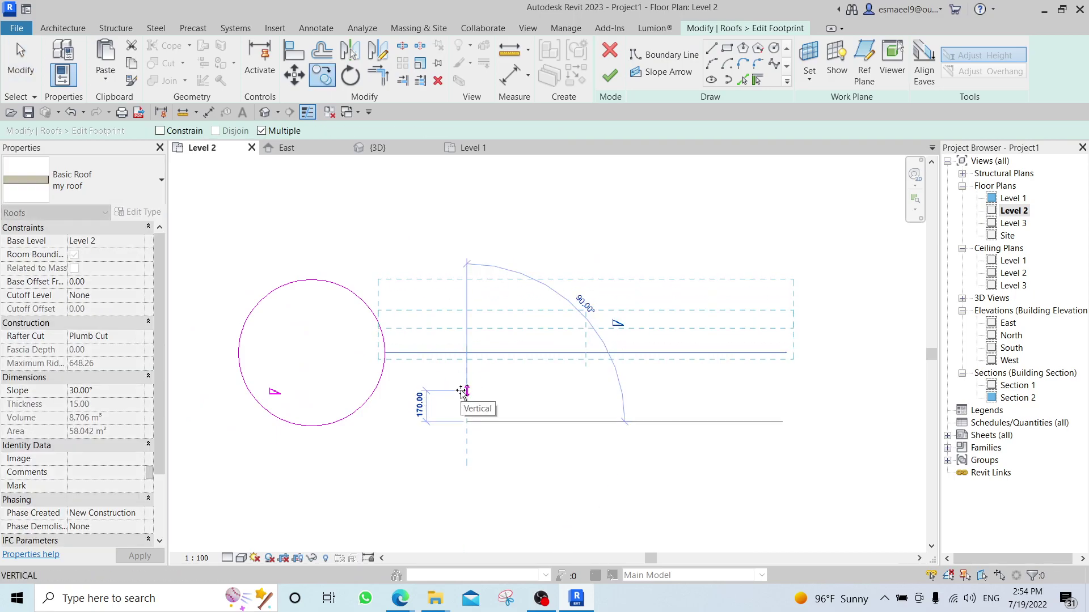
{"action": "type", "text": "150"}
{"action": "key", "text": "Return"}
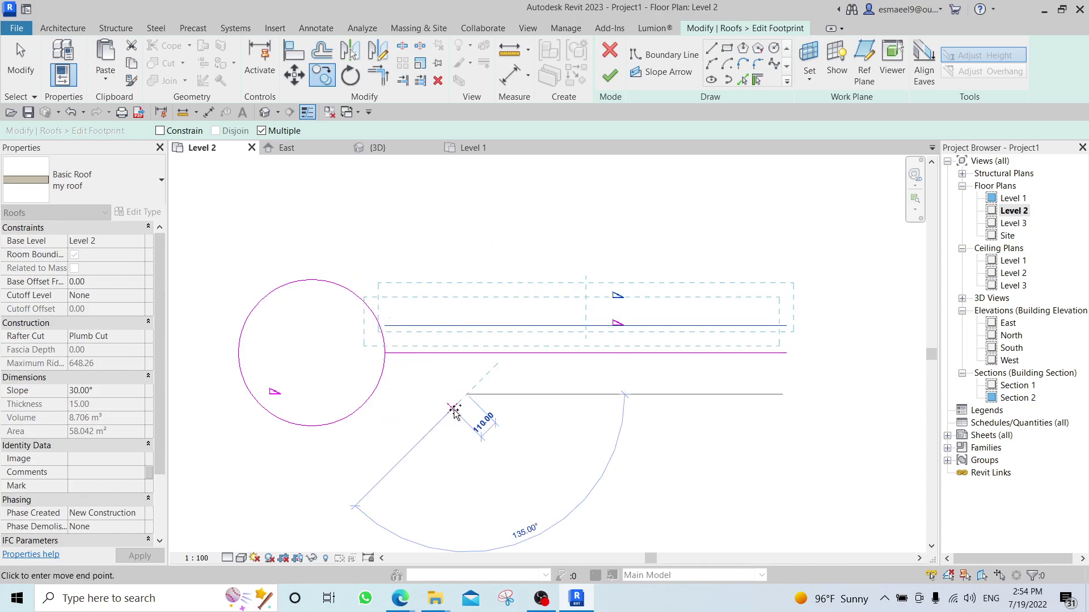
{"action": "key", "text": "Escape"}
Step: Mirror the copied line about the middle line, then delete the middle line
{"action": "left_click", "coordinate": [468, 276]}
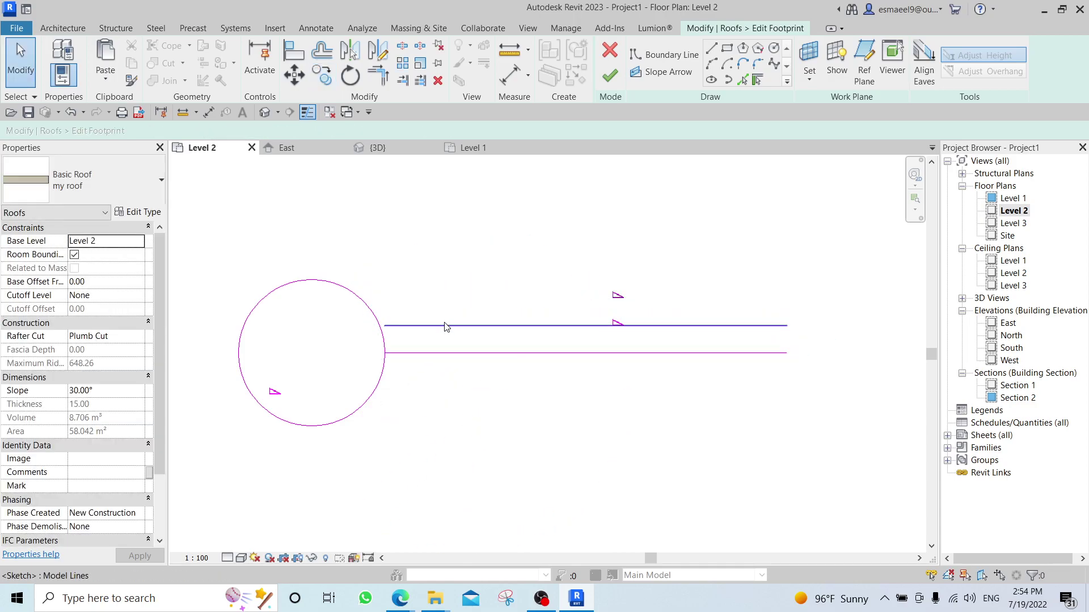
{"action": "left_click", "coordinate": [445, 328]}
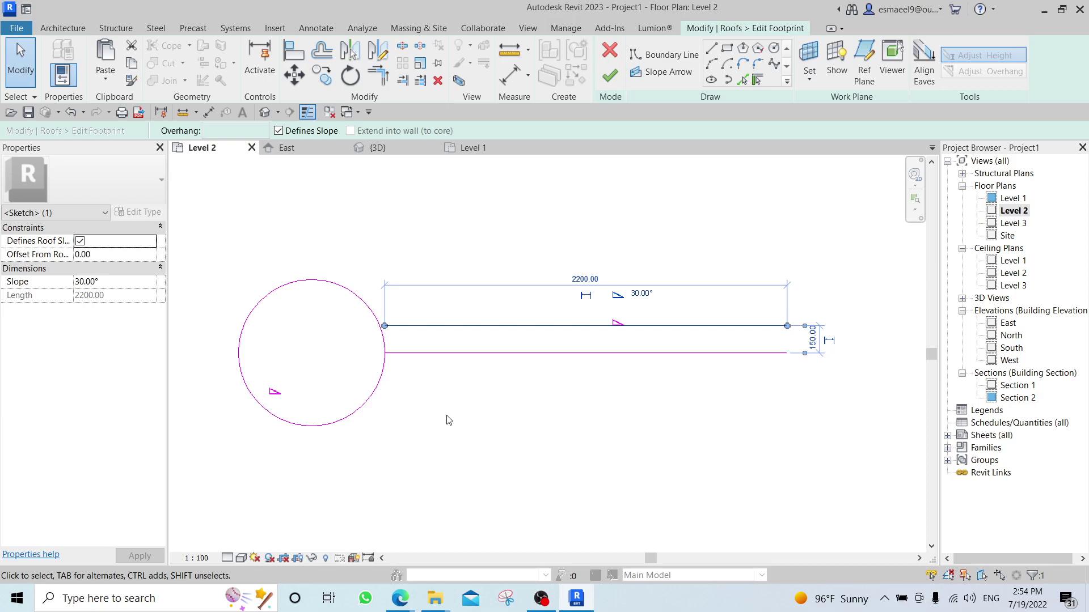
{"action": "key", "text": "m"}
{"action": "key", "text": "m"}
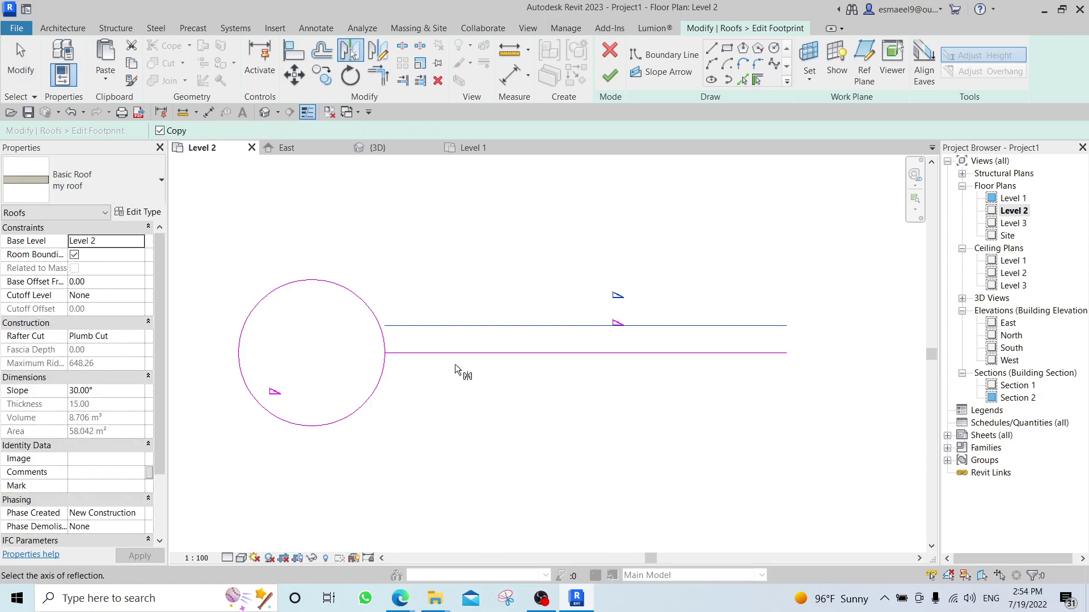
{"action": "left_click", "coordinate": [457, 361]}
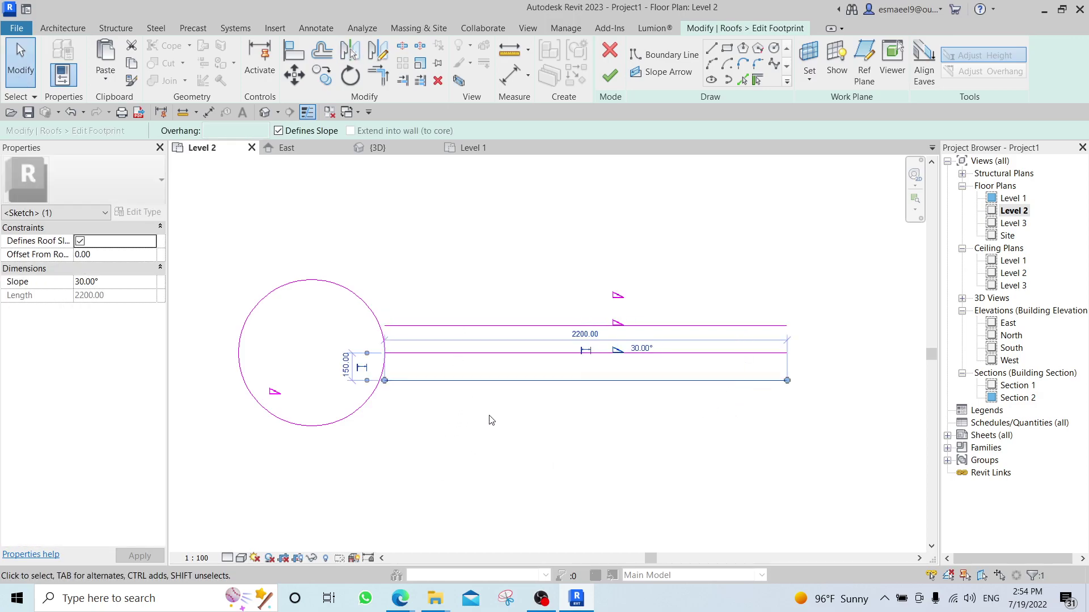
{"action": "left_click", "coordinate": [597, 438]}
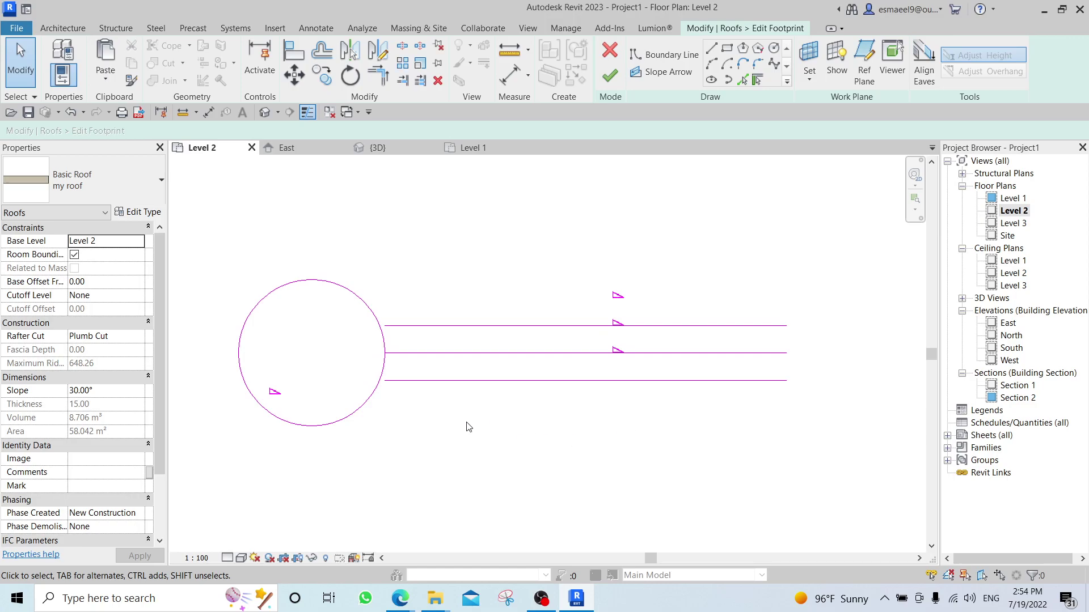
{"action": "scroll", "coordinate": [429, 367], "scroll_direction": "up", "scroll_amount": 1}
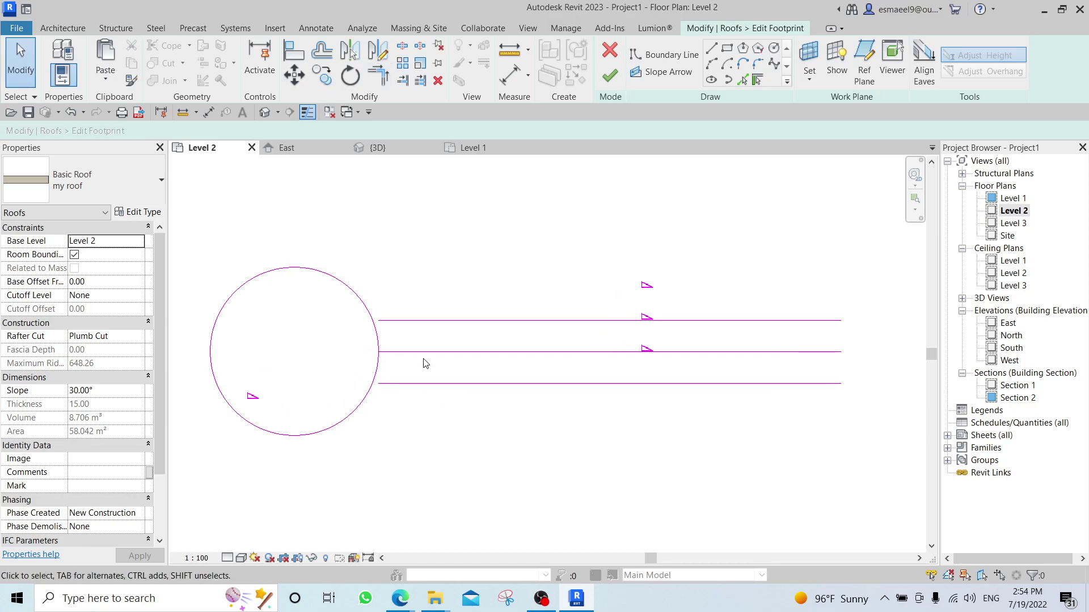
{"action": "left_click", "coordinate": [426, 361]}
{"action": "key", "text": "Delete"}
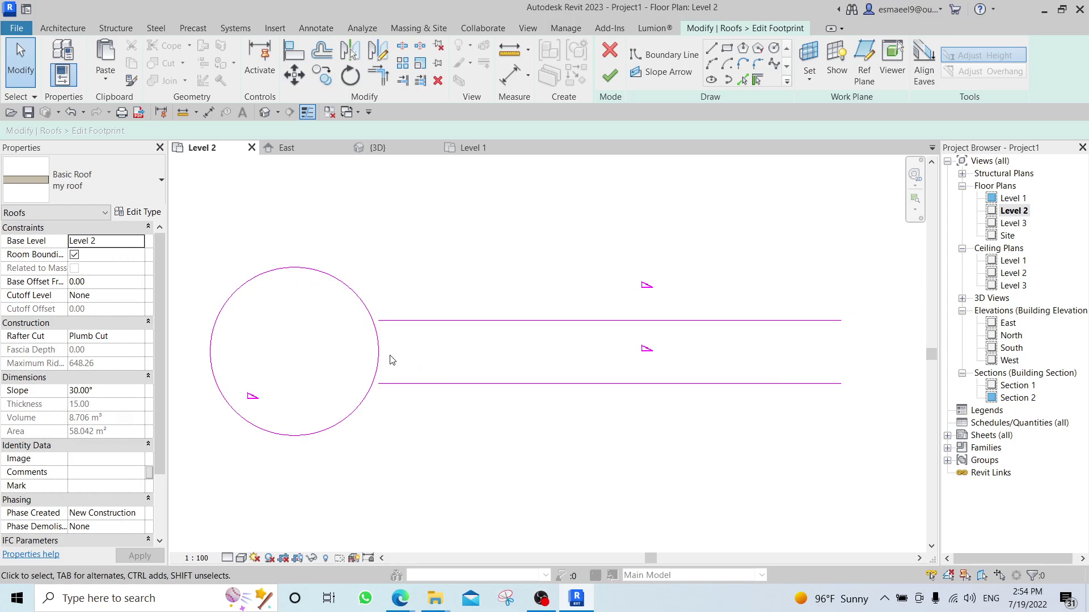
Step: Split the circle at its right edge and trim both wing lines to corners with the arc
{"action": "scroll", "coordinate": [391, 359], "scroll_direction": "up", "scroll_amount": 2}
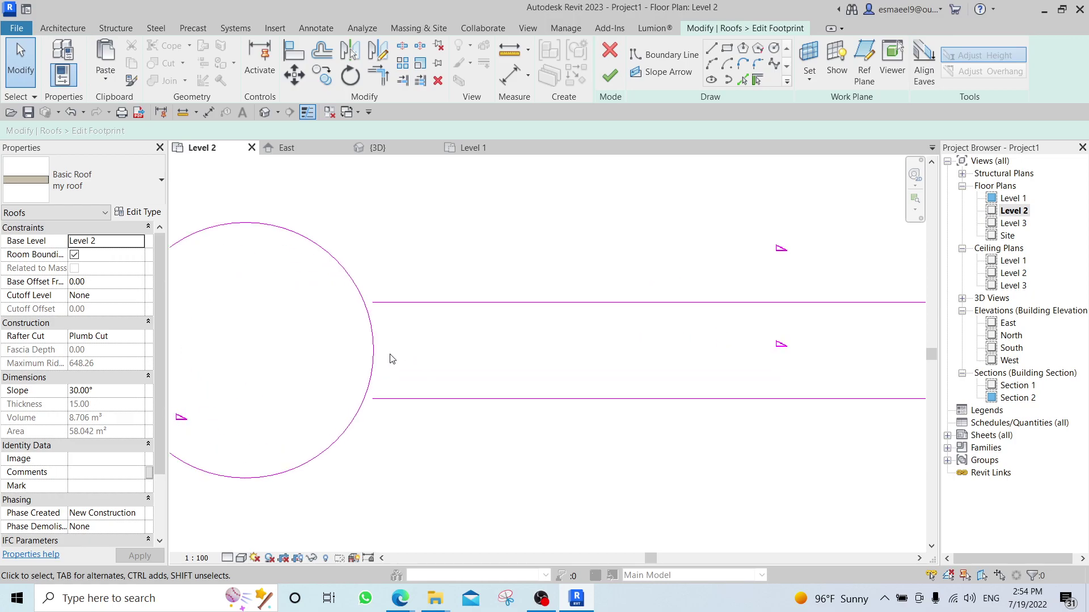
{"action": "key", "text": "l"}
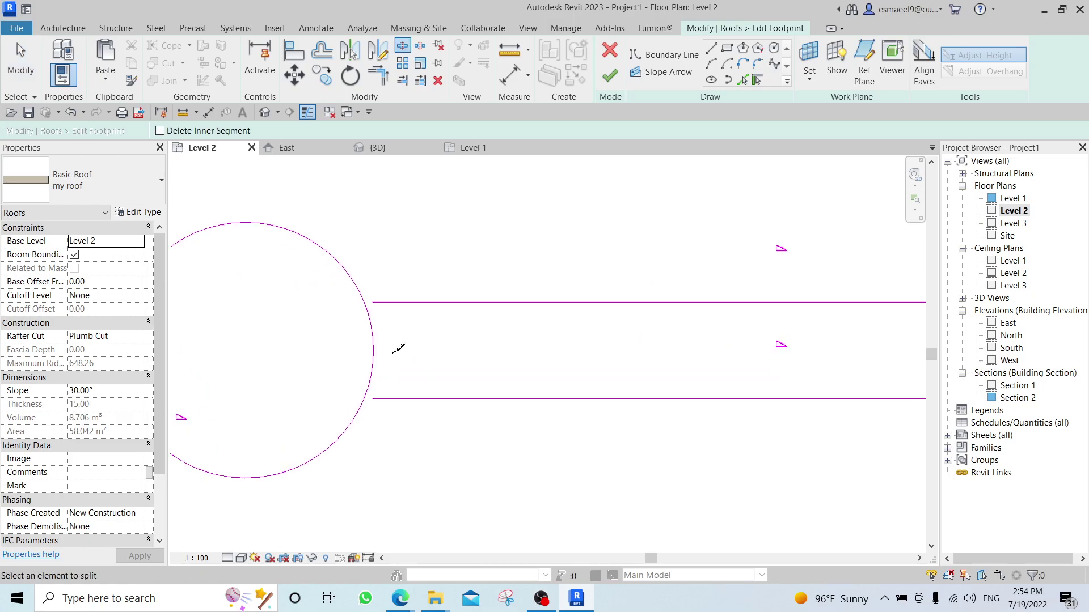
{"action": "left_click", "coordinate": [373, 339]}
{"action": "key", "text": "t"}
{"action": "key", "text": "r"}
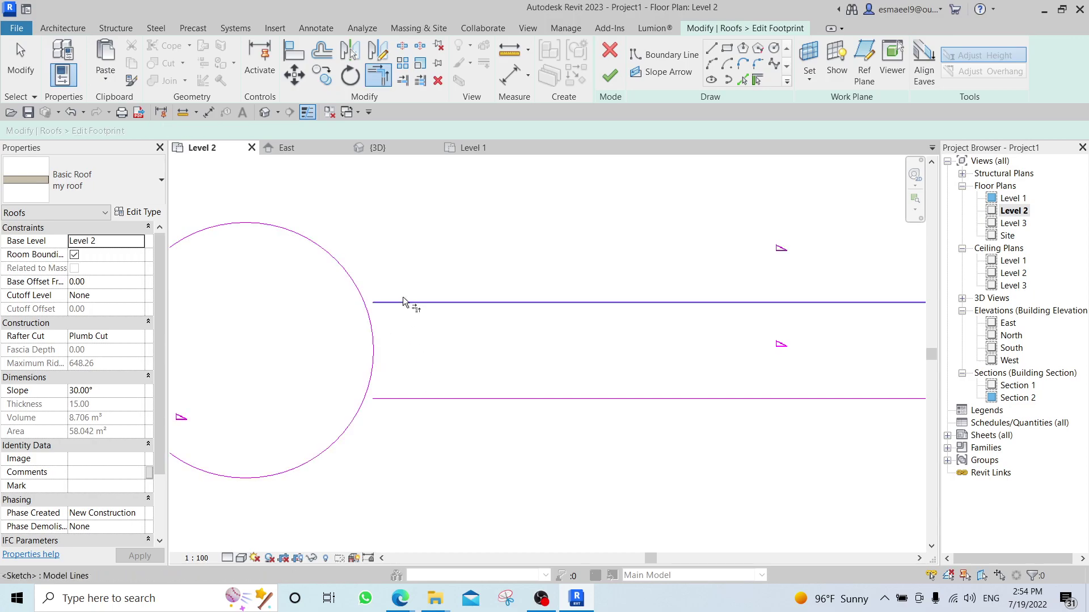
{"action": "left_click", "coordinate": [409, 303]}
{"action": "left_click", "coordinate": [338, 268]}
{"action": "left_click", "coordinate": [406, 400]}
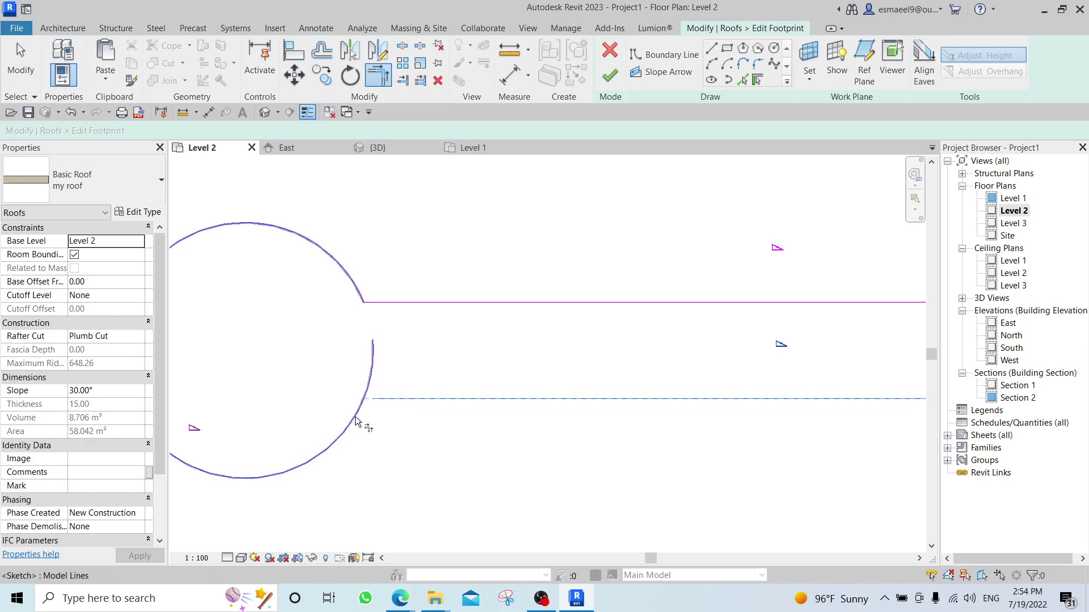
{"action": "left_click", "coordinate": [354, 419]}
{"action": "scroll", "coordinate": [491, 455], "scroll_direction": "down", "scroll_amount": 2}
{"action": "middle_click_drag", "start_coordinate": [661, 448], "coordinate": [572, 435]}
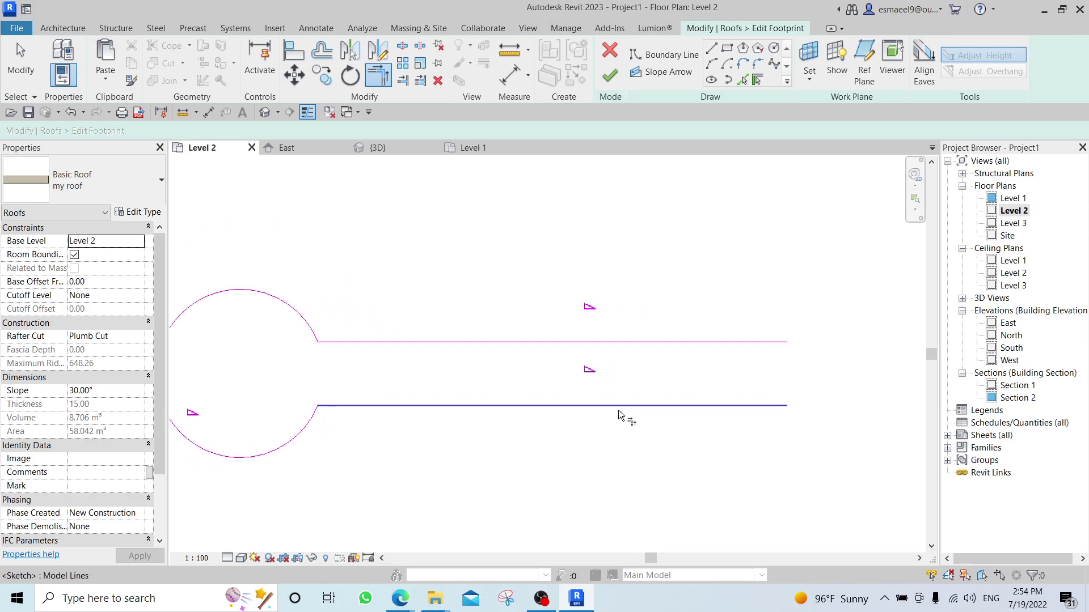
{"action": "key", "text": "Escape"}
Step: Close the wing with an end line moved to 860.00, then finish the footprint roof
{"action": "key", "text": "l"}
{"action": "key", "text": "i"}
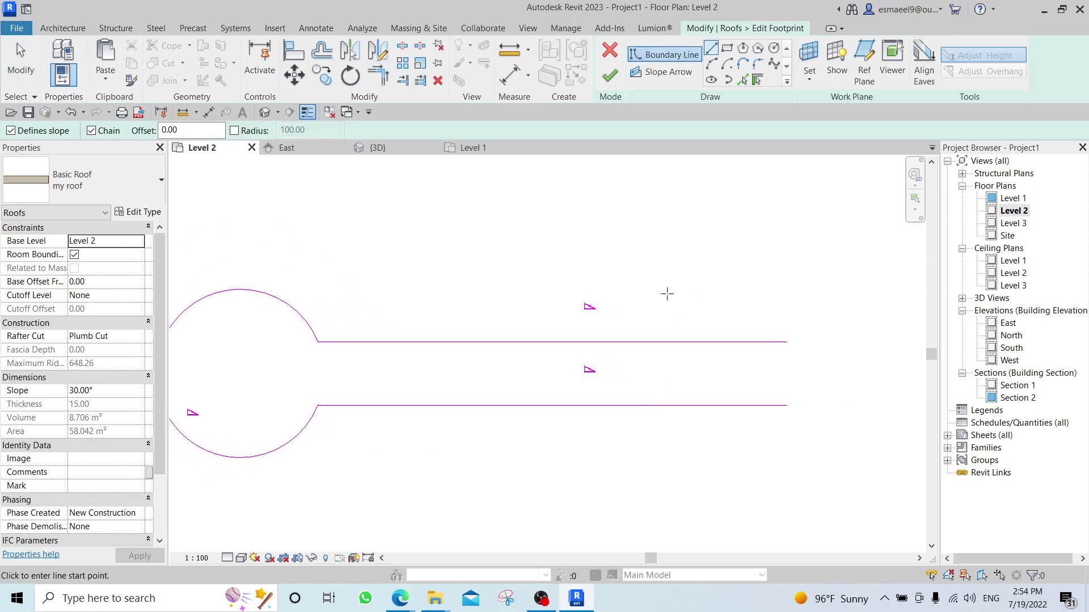
{"action": "left_click", "coordinate": [786, 342]}
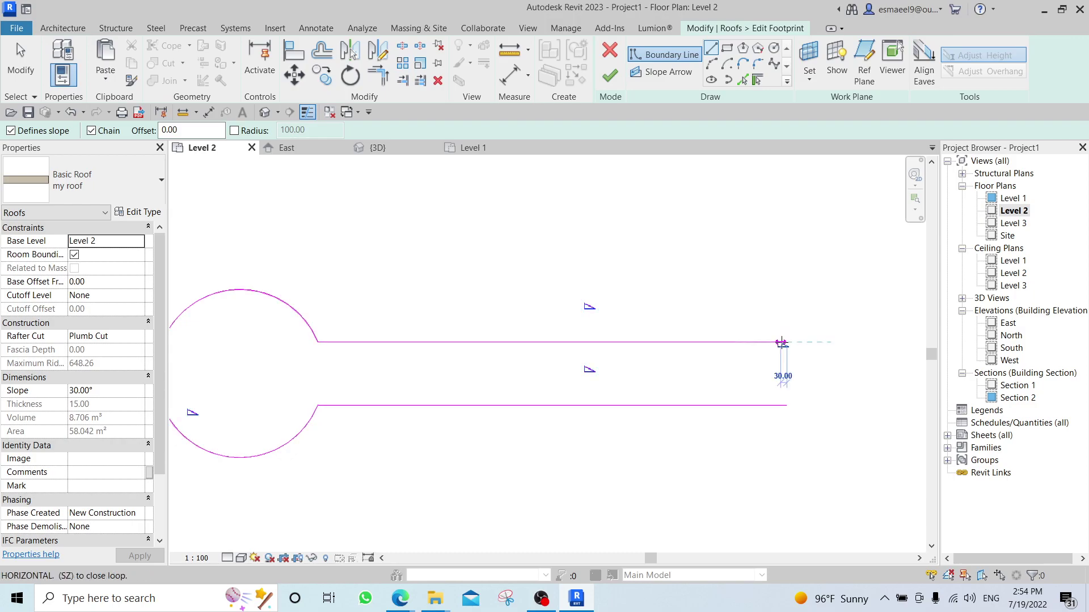
{"action": "left_click", "coordinate": [787, 405]}
{"action": "key", "text": "Escape"}
{"action": "key", "text": "Escape"}
{"action": "left_click", "coordinate": [787, 370]}
{"action": "left_click_drag", "start_coordinate": [787, 370], "coordinate": [498, 372]}
{"action": "scroll", "coordinate": [593, 372], "scroll_direction": "up", "scroll_amount": 2}
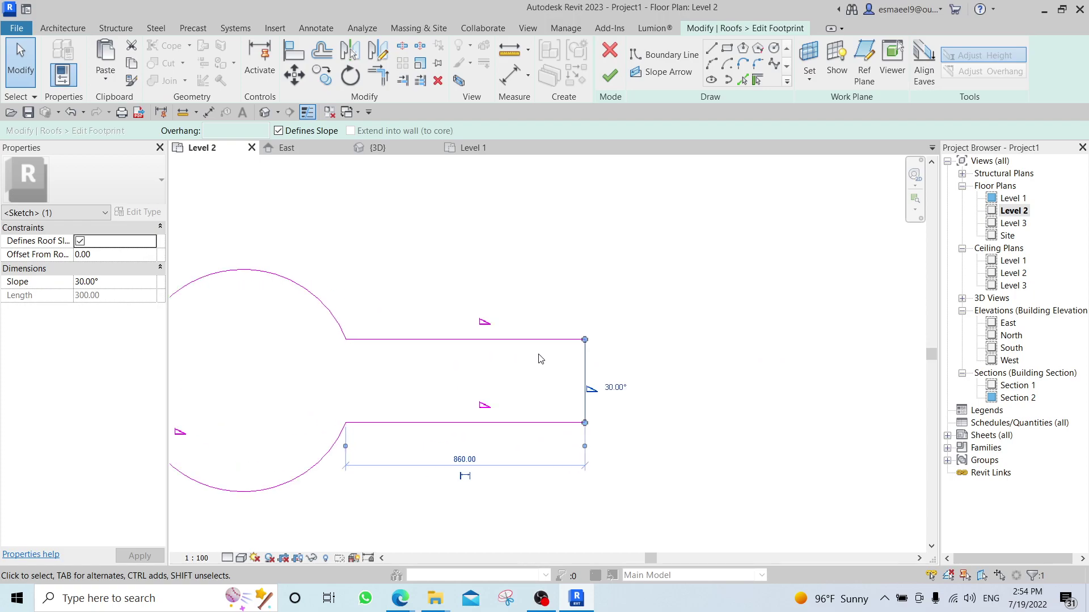
{"action": "key", "text": "Escape"}
{"action": "middle_click_drag", "start_coordinate": [530, 316], "coordinate": [578, 314]}
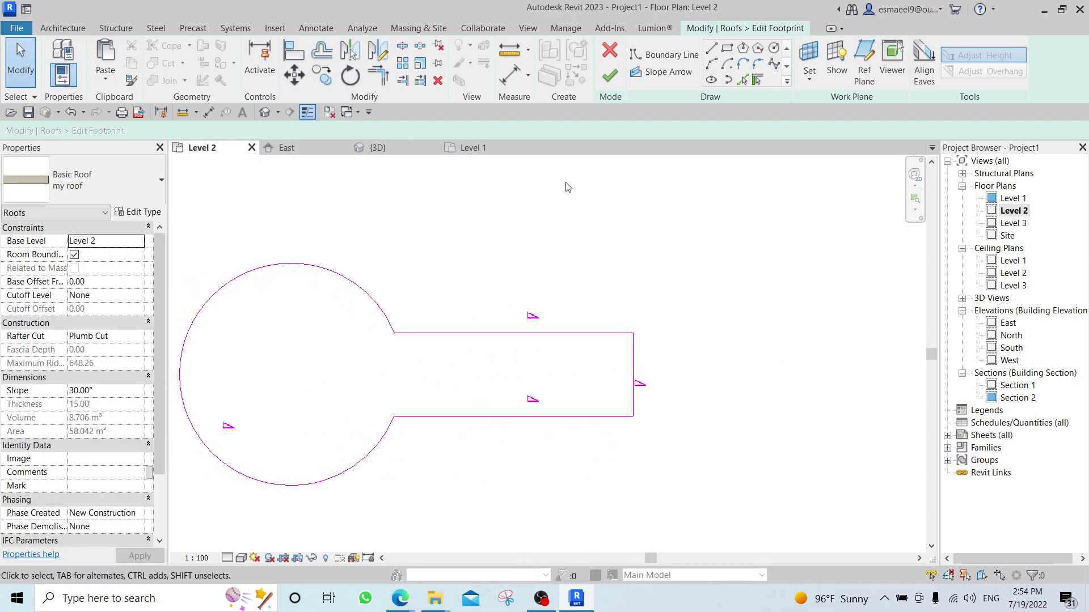
{"action": "left_click", "coordinate": [610, 76]}
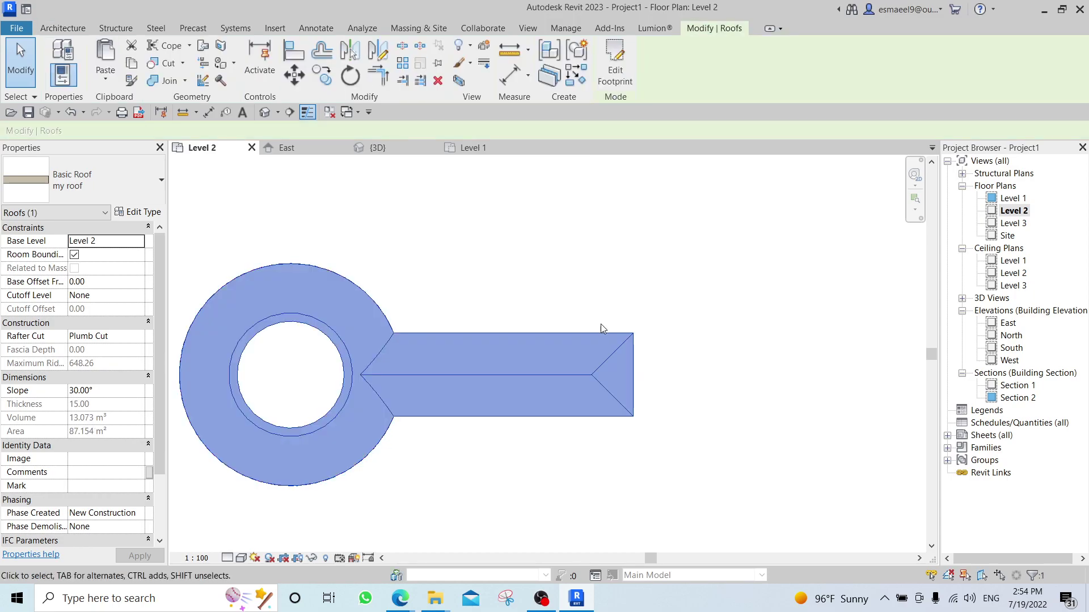
Step: In 3D, turn off Defines Slope on the wing's end line to make a gable end
{"action": "key", "text": "ctrl+Tab"}
{"action": "scroll", "coordinate": [502, 222], "scroll_direction": "up", "scroll_amount": 3}
{"action": "middle_click_drag", "start_coordinate": [518, 312], "coordinate": [788, 407], "text": "shift"}
{"action": "left_click", "coordinate": [605, 356]}
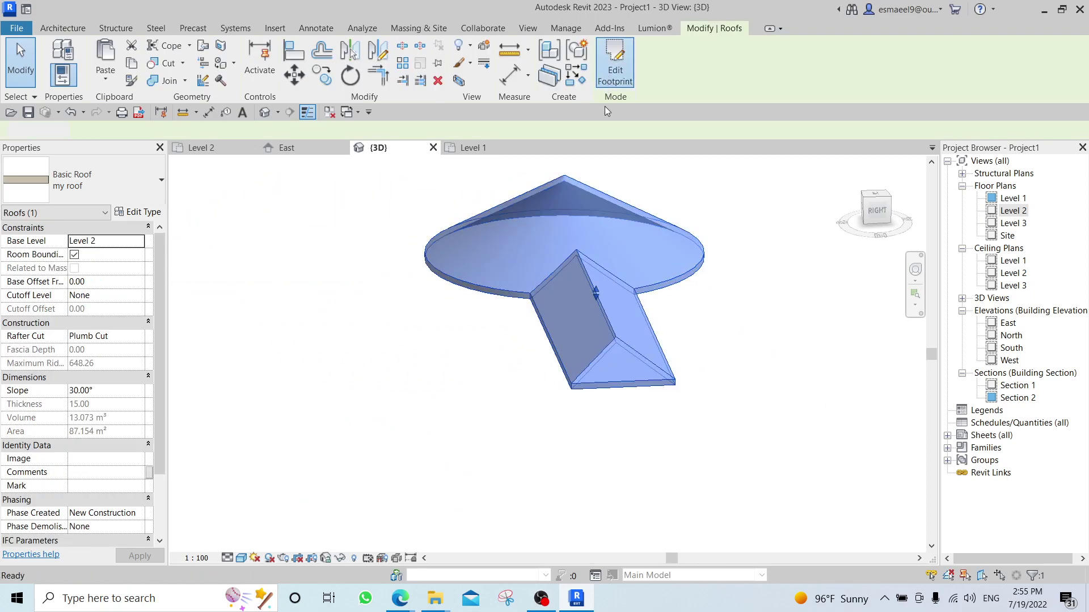
{"action": "left_click", "coordinate": [615, 63]}
{"action": "left_click", "coordinate": [623, 387]}
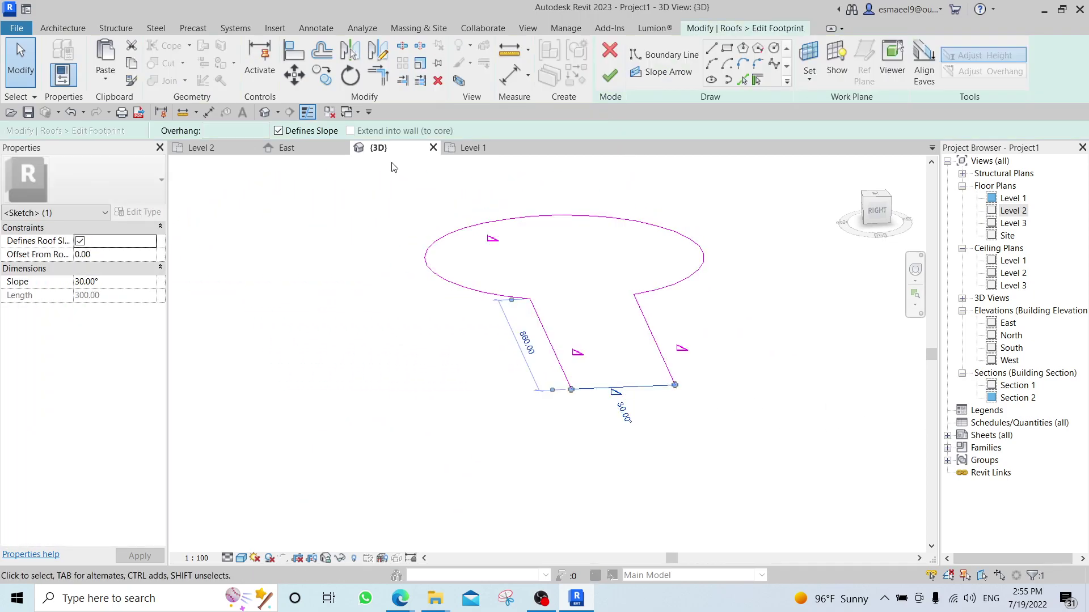
{"action": "left_click", "coordinate": [279, 130]}
{"action": "left_click", "coordinate": [610, 75]}
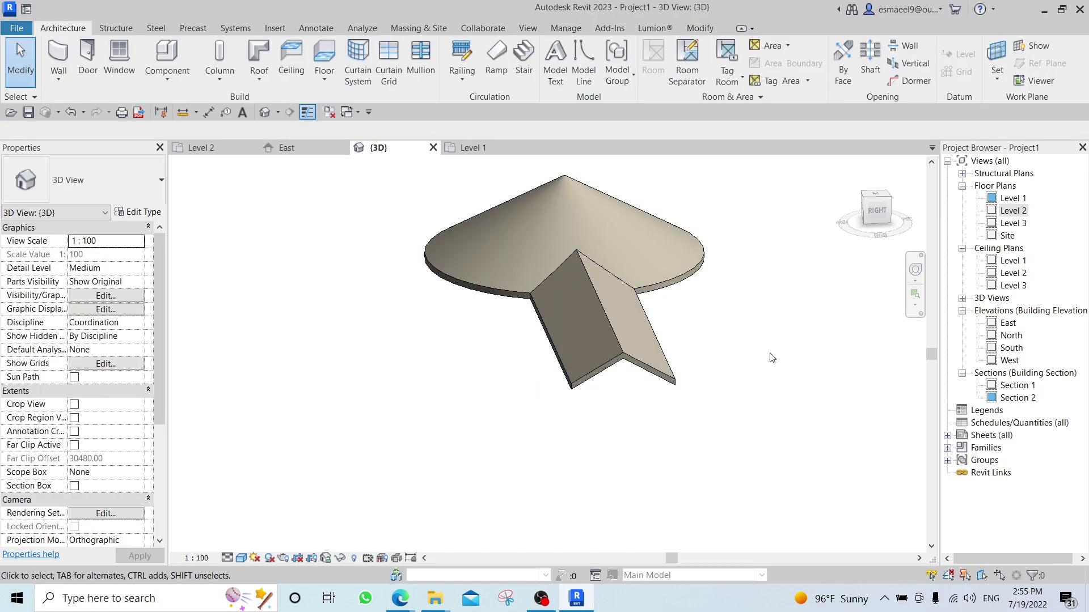
Step: Widen the wing by dragging both side lines outward in the footprint sketch
{"action": "middle_click_drag", "start_coordinate": [784, 388], "coordinate": [548, 481], "text": "shift"}
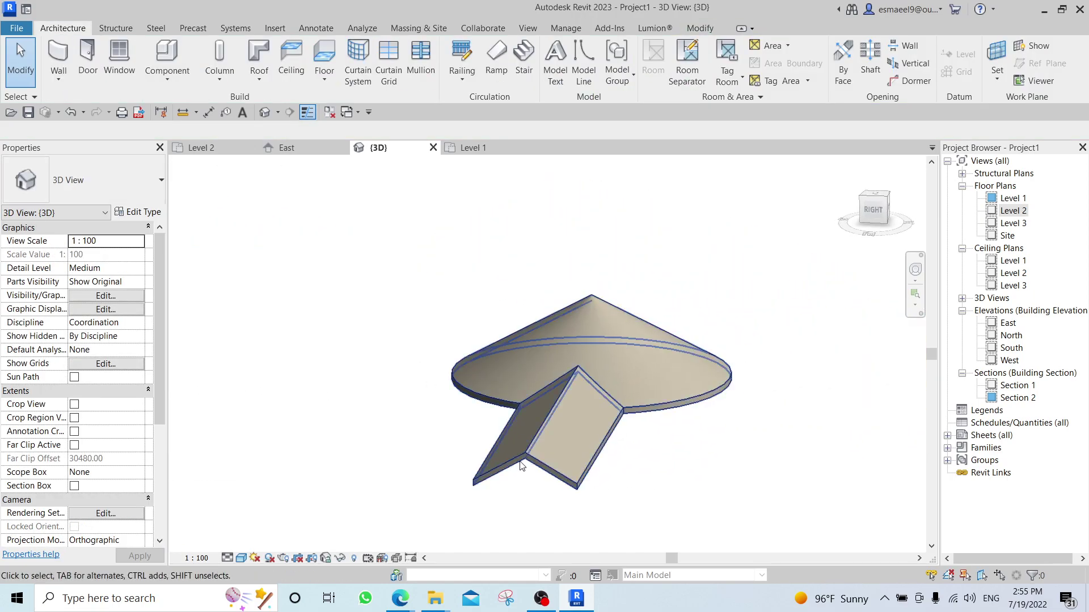
{"action": "left_click", "coordinate": [548, 481]}
{"action": "double_click", "coordinate": [549, 481]}
{"action": "middle_click_drag", "start_coordinate": [554, 406], "coordinate": [584, 465], "text": "shift"}
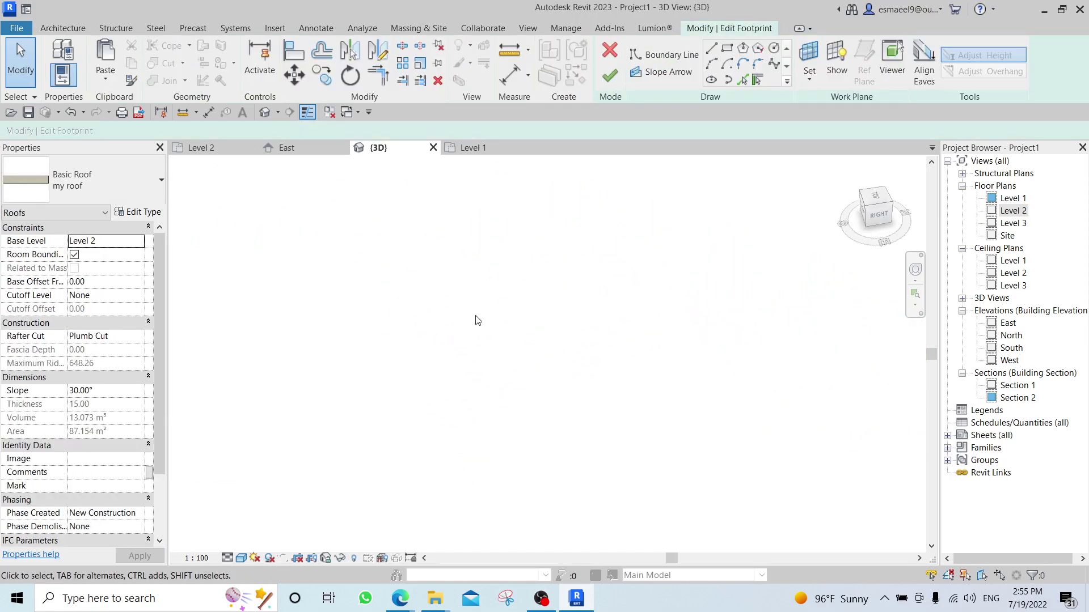
{"action": "scroll", "coordinate": [576, 535], "scroll_direction": "down", "scroll_amount": 3}
{"action": "scroll", "coordinate": [483, 363], "scroll_direction": "up", "scroll_amount": 4}
{"action": "left_click", "coordinate": [515, 350]}
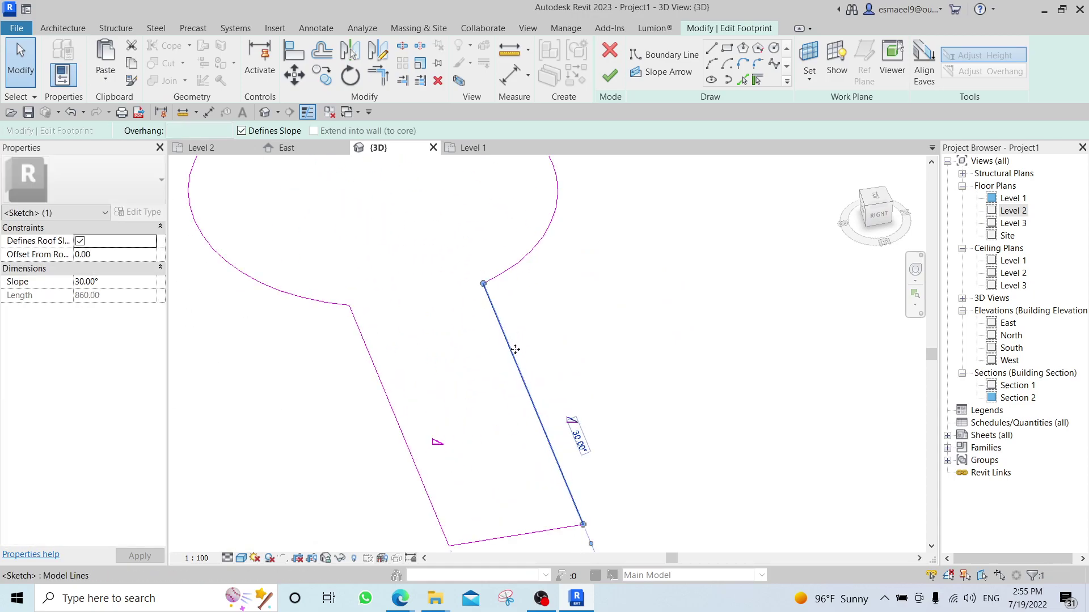
{"action": "left_click_drag", "start_coordinate": [514, 350], "coordinate": [561, 346]}
{"action": "key", "text": "Escape"}
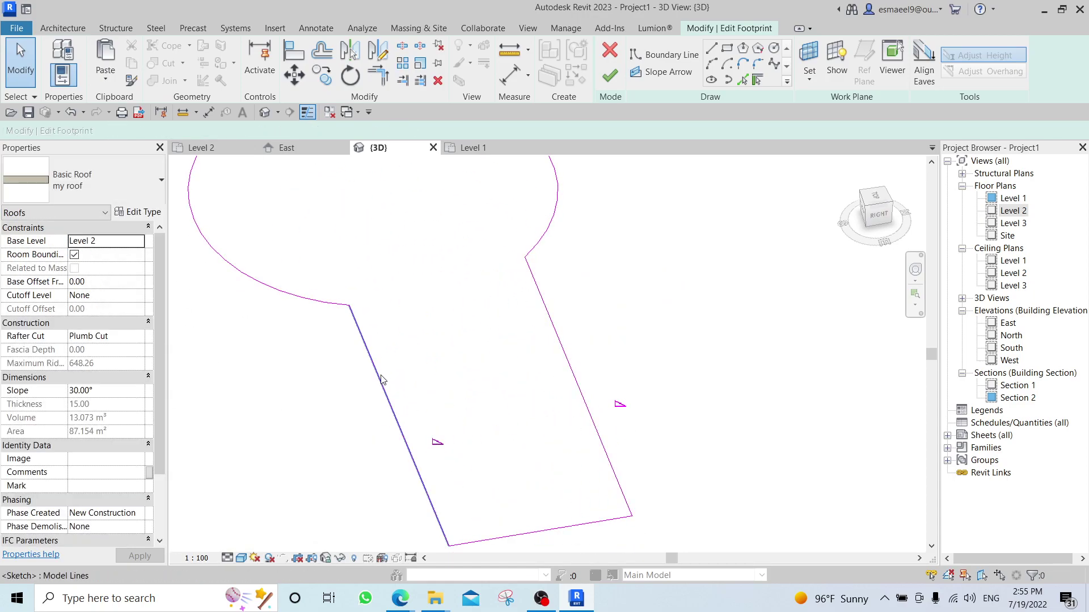
{"action": "left_click", "coordinate": [381, 379]}
{"action": "left_click_drag", "start_coordinate": [381, 379], "coordinate": [302, 379]}
{"action": "key", "text": "Escape"}
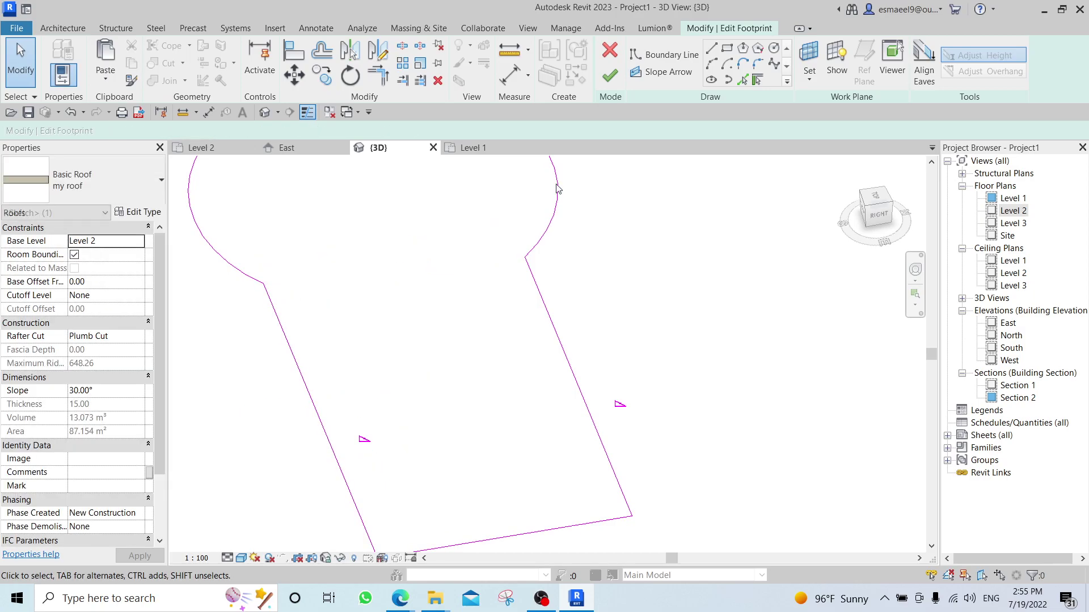
{"action": "left_click", "coordinate": [606, 78]}
Step: Inspect the widened roof in 3D, then go to the Level 2 floor plan
{"action": "left_click", "coordinate": [705, 365]}
{"action": "middle_click_drag", "start_coordinate": [705, 365], "coordinate": [703, 405], "text": "shift"}
{"action": "scroll", "coordinate": [817, 392], "scroll_direction": "down", "scroll_amount": 2}
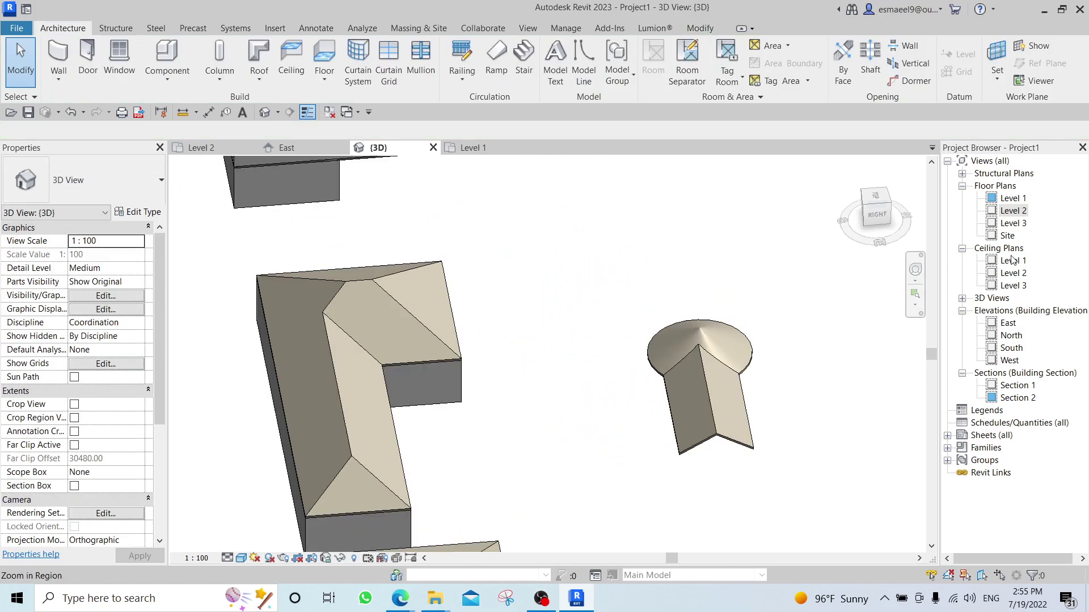
{"action": "double_click", "coordinate": [1009, 211]}
{"action": "scroll", "coordinate": [623, 391], "scroll_direction": "down", "scroll_amount": 3}
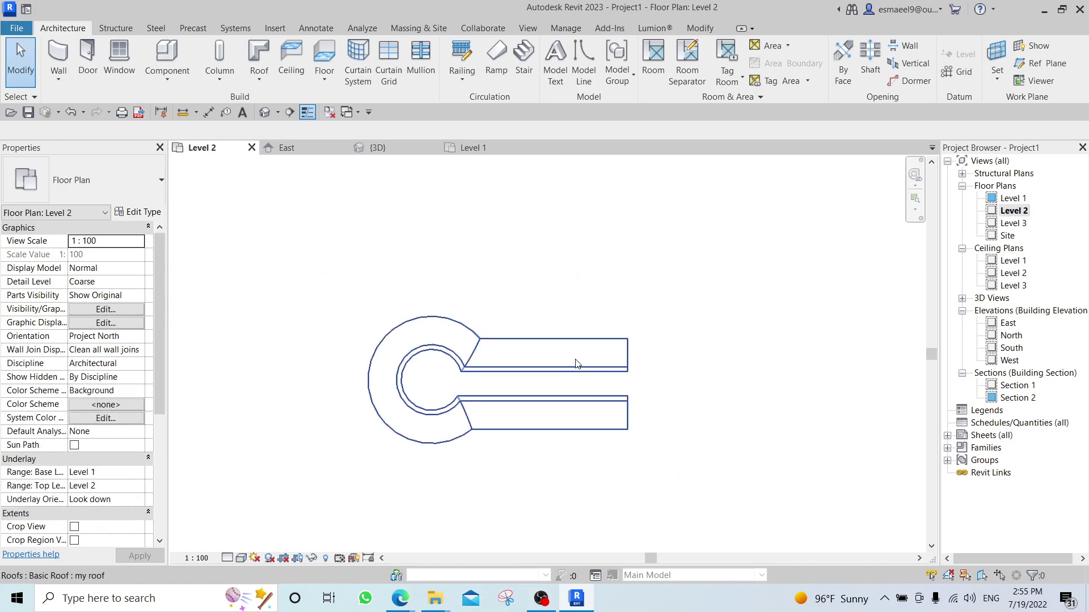
Step: Delete the keyhole roof, then start and abandon a new footprint roof sketch
{"action": "left_click", "coordinate": [578, 358]}
{"action": "key", "text": "Delete"}
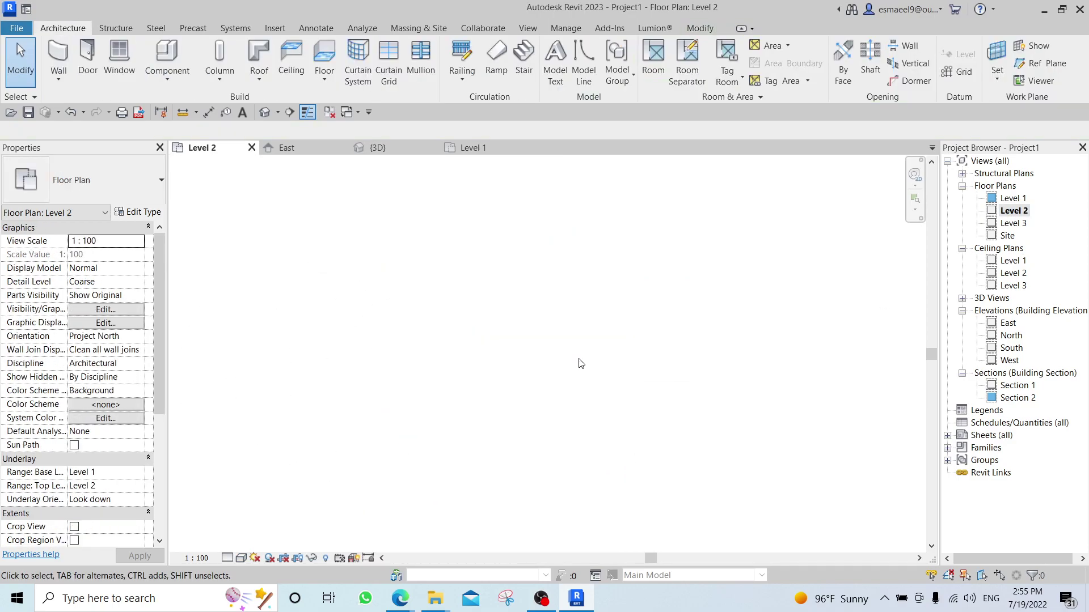
{"action": "left_click", "coordinate": [259, 74]}
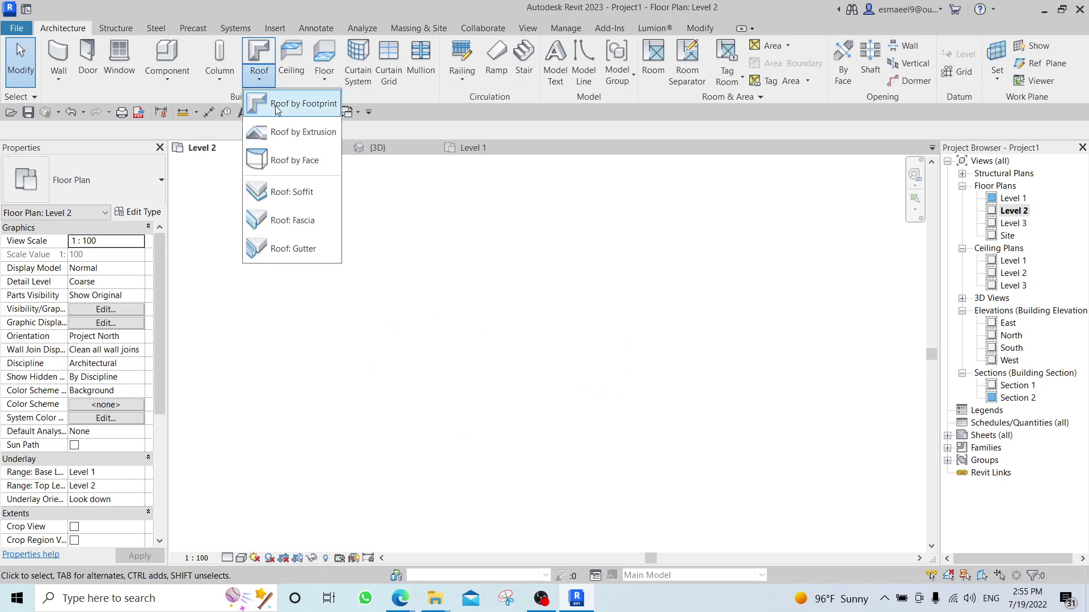
{"action": "left_click", "coordinate": [273, 102]}
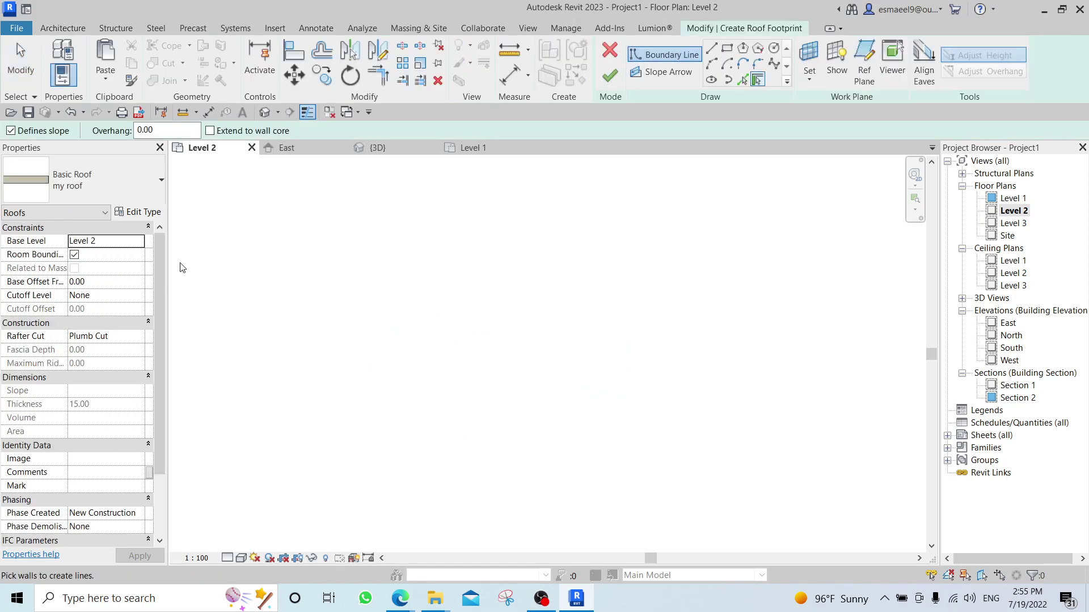
{"action": "left_click", "coordinate": [727, 47]}
{"action": "left_click", "coordinate": [379, 268]}
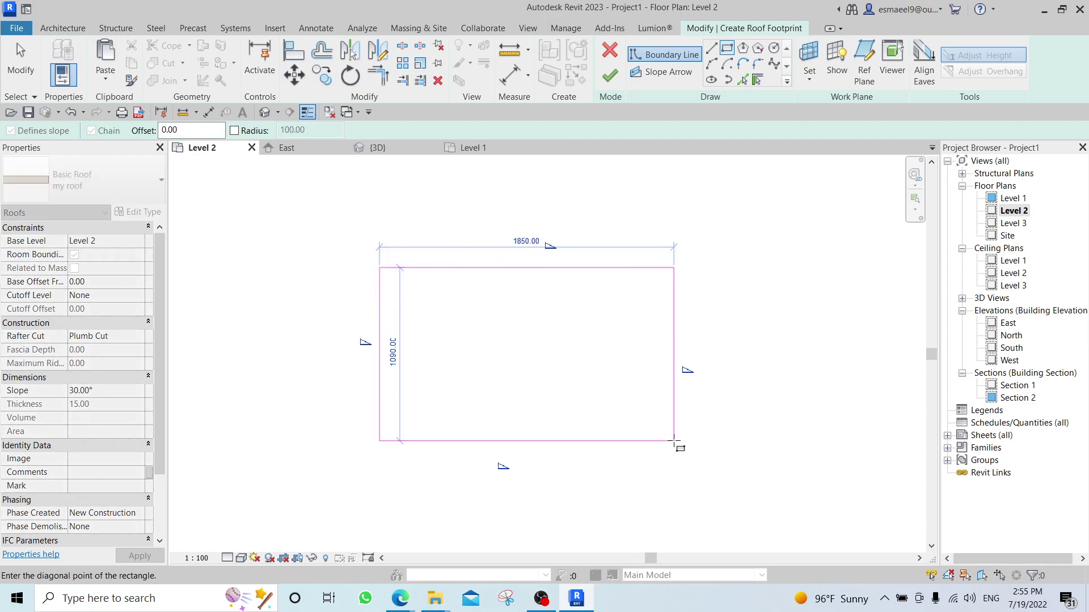
{"action": "key", "text": "Escape"}
{"action": "scroll", "coordinate": [553, 279], "scroll_direction": "down", "scroll_amount": 5}
{"action": "scroll", "coordinate": [487, 357], "scroll_direction": "up", "scroll_amount": 2}
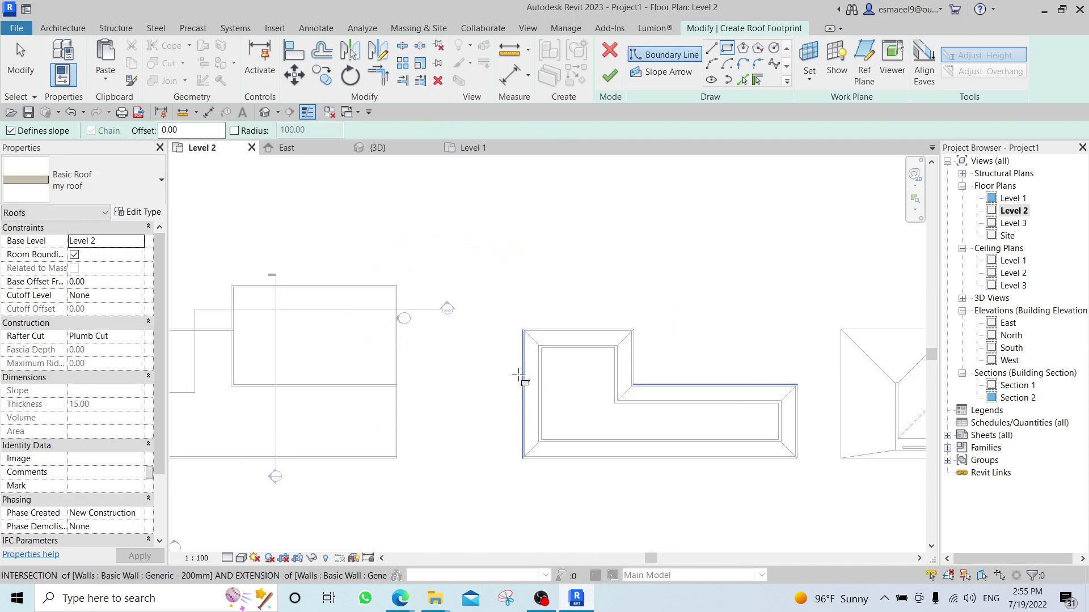
{"action": "key", "text": "Escape"}
{"action": "left_click", "coordinate": [610, 50]}
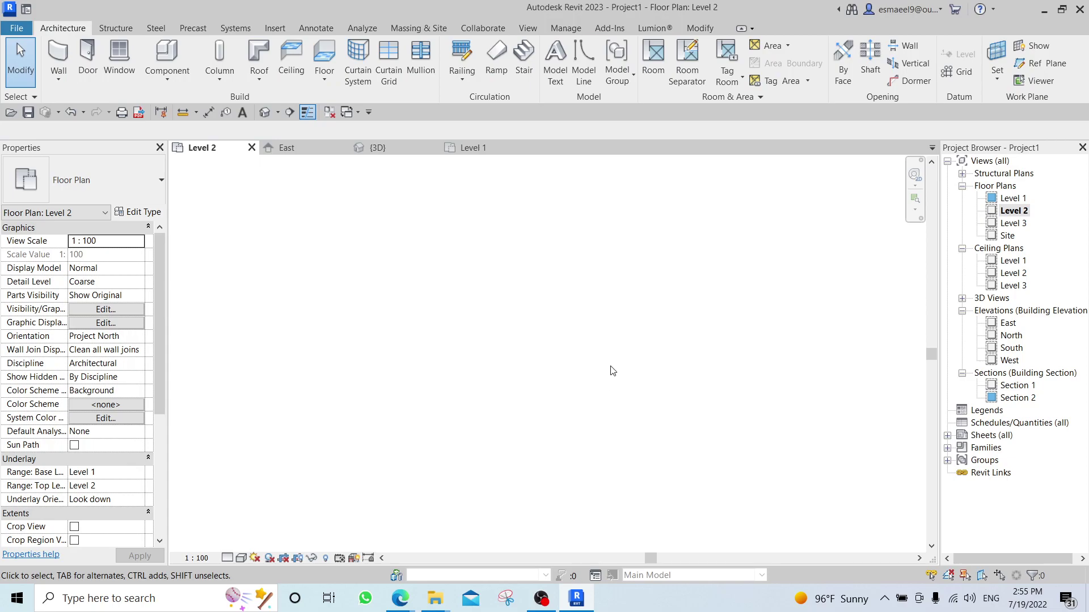
Step: On Level 1, copy the six L-shaped house walls 2800 to the north
{"action": "scroll", "coordinate": [603, 417], "scroll_direction": "down", "scroll_amount": 2}
{"action": "scroll", "coordinate": [603, 397], "scroll_direction": "down", "scroll_amount": 2}
{"action": "scroll", "coordinate": [618, 329], "scroll_direction": "up", "scroll_amount": 2}
{"action": "left_click", "coordinate": [621, 320]}
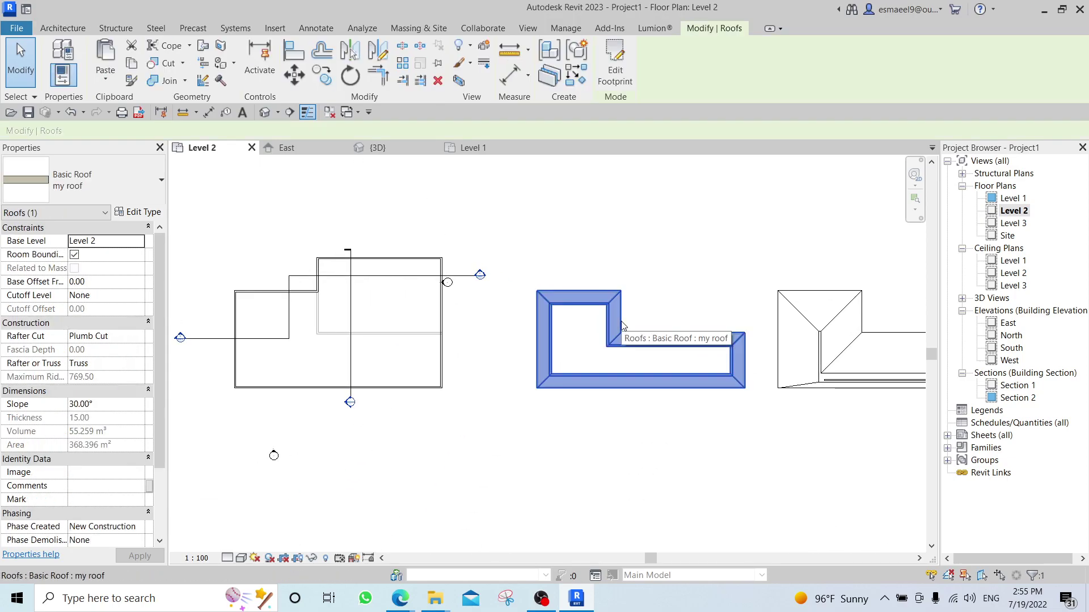
{"action": "scroll", "coordinate": [621, 321], "scroll_direction": "up", "scroll_amount": 3}
{"action": "scroll", "coordinate": [621, 321], "scroll_direction": "down", "scroll_amount": 3}
{"action": "left_click", "coordinate": [517, 287]}
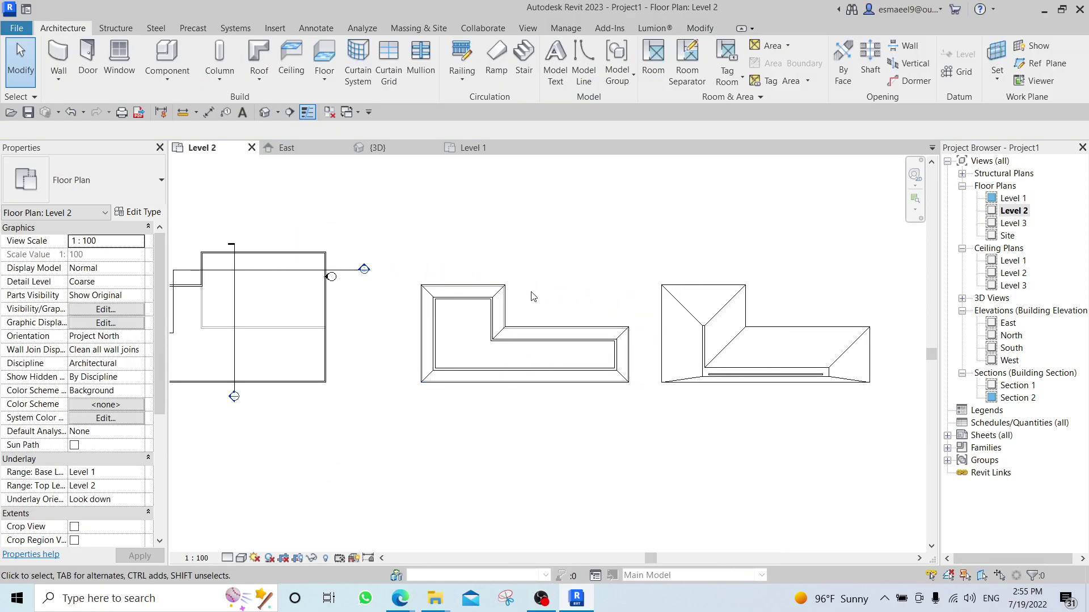
{"action": "double_click", "coordinate": [1012, 200]}
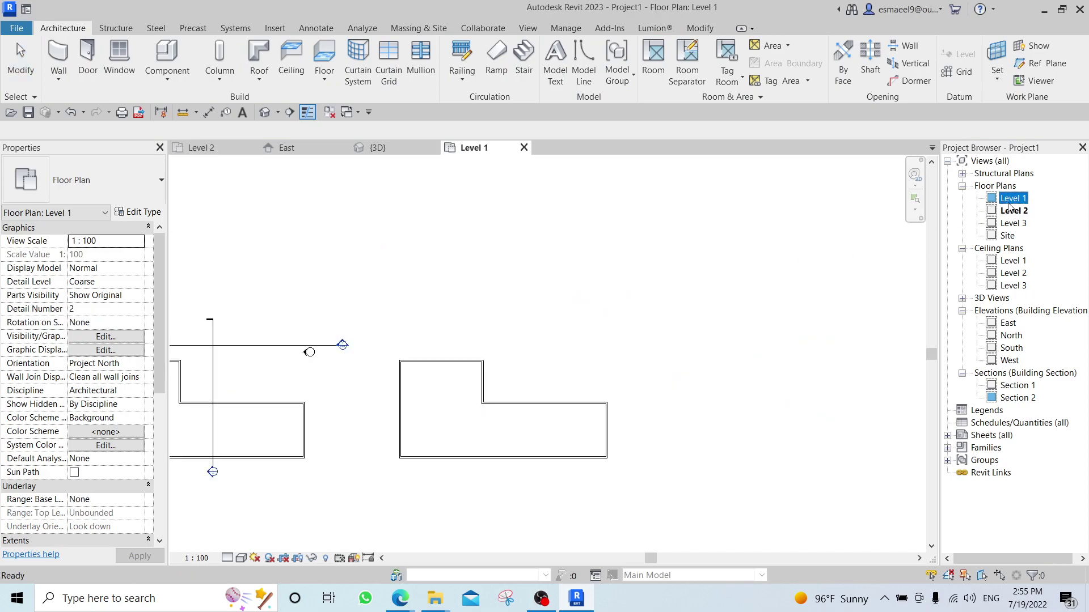
{"action": "middle_click_drag", "start_coordinate": [565, 377], "coordinate": [561, 323]}
{"action": "left_click_drag", "start_coordinate": [381, 264], "coordinate": [647, 457]}
{"action": "key", "text": "c"}
{"action": "left_click", "coordinate": [705, 485]}
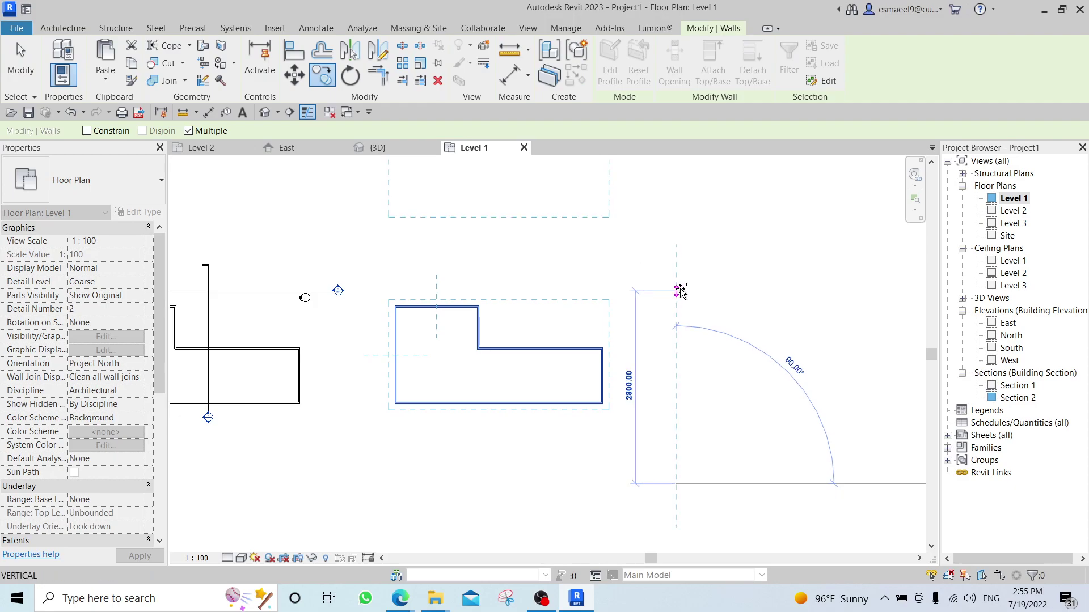
{"action": "left_click", "coordinate": [705, 292]}
Step: On Level 2, delete the right-hand hip roof and start a new roof footprint sketch
{"action": "double_click", "coordinate": [1013, 210]}
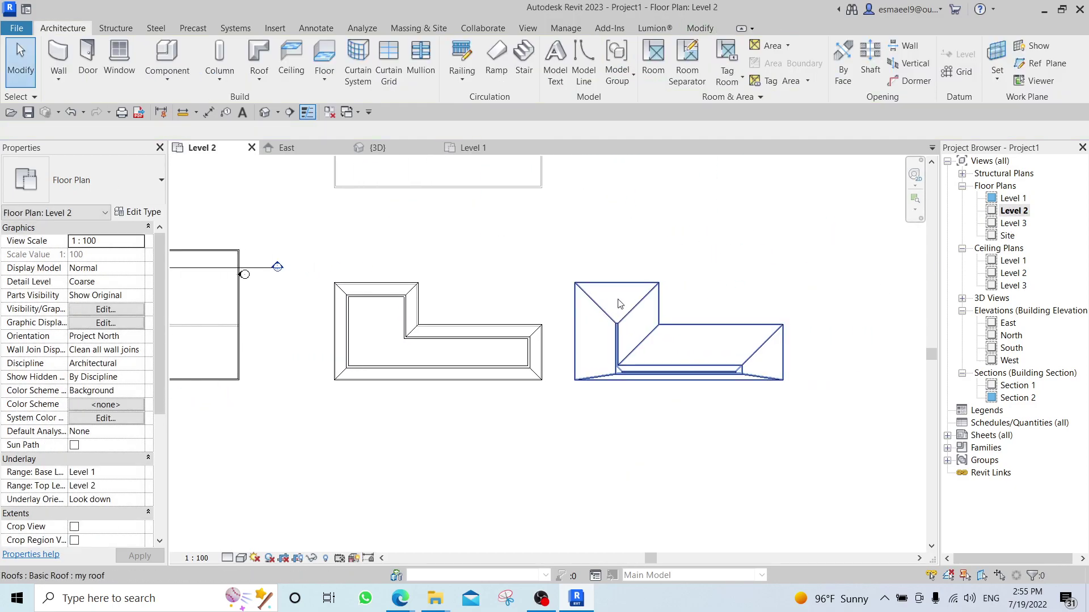
{"action": "left_click", "coordinate": [628, 318]}
{"action": "key", "text": "Delete"}
{"action": "middle_click_drag", "start_coordinate": [628, 318], "coordinate": [688, 408]}
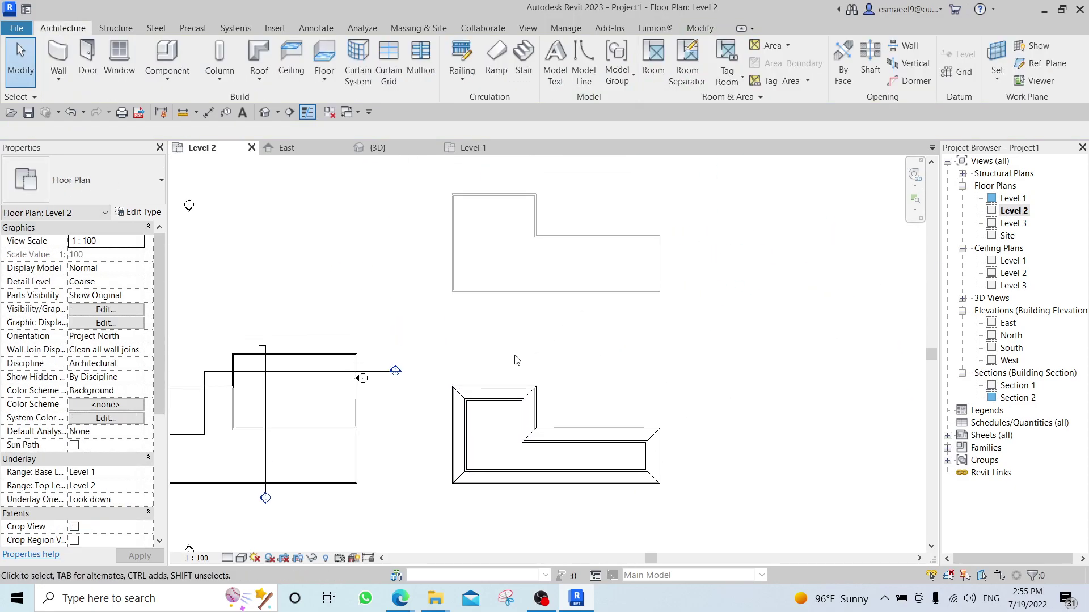
{"action": "double_click", "coordinate": [520, 399]}
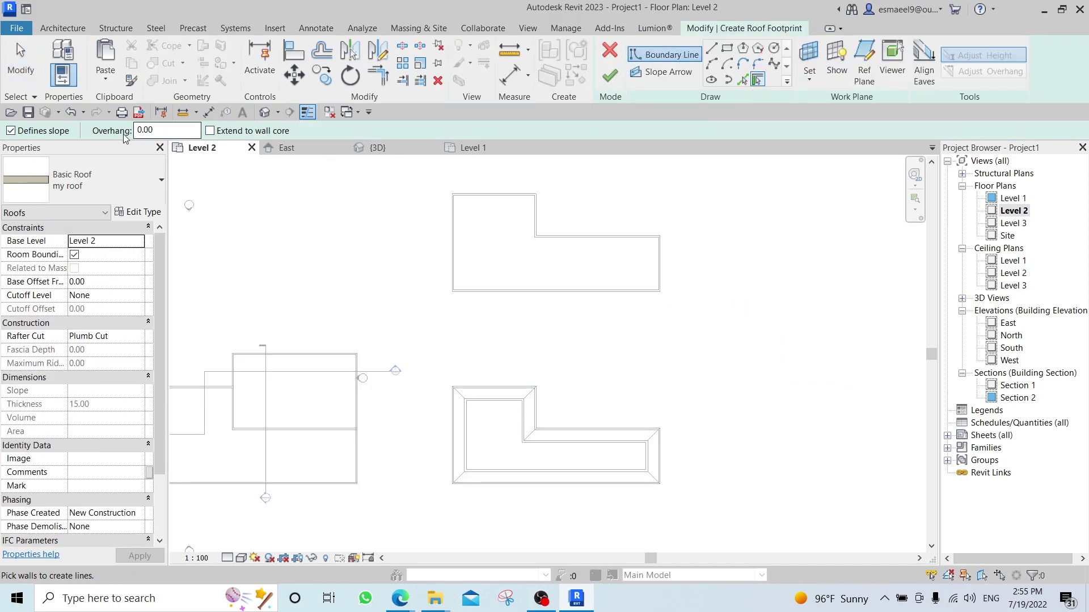
Step: Set the roof footprint overhang to 50
{"action": "left_click", "coordinate": [172, 129]}
{"action": "type", "text": "100"}
{"action": "key", "text": "Return"}
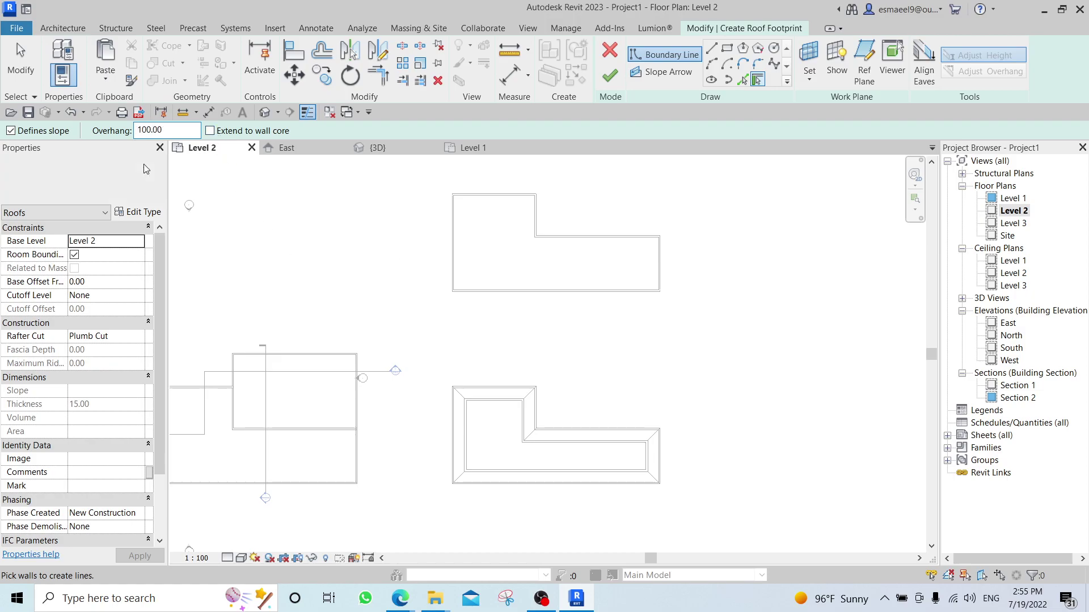
{"action": "left_click", "coordinate": [138, 132]}
{"action": "type", "text": "50"}
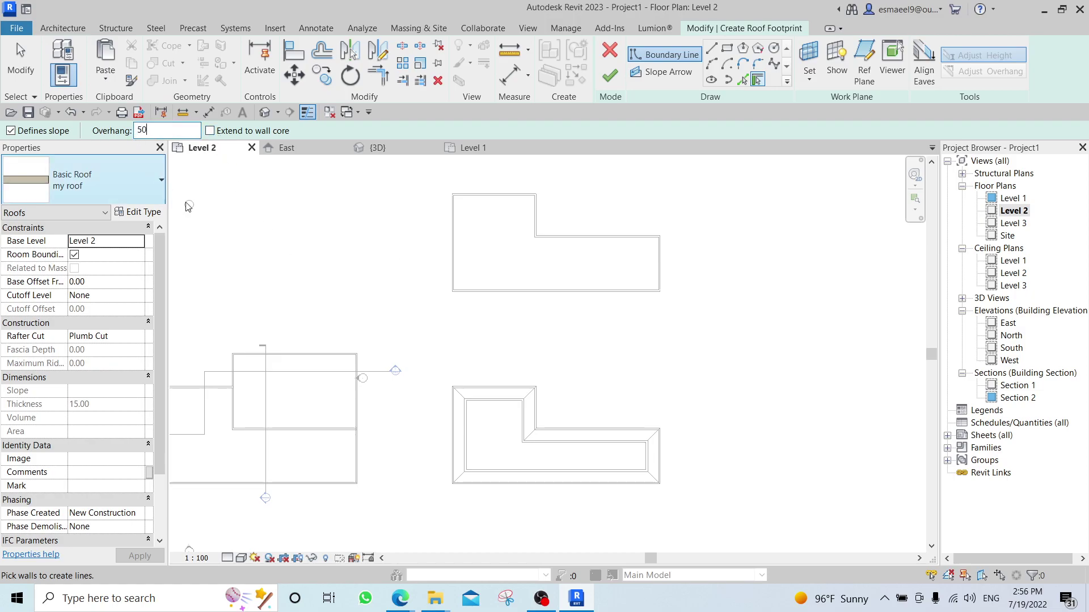
{"action": "key", "text": "Return"}
Step: Place boundary lines along the whole northern wall chain and finish the 30° hip roof
{"action": "scroll", "coordinate": [596, 237], "scroll_direction": "up", "scroll_amount": 4}
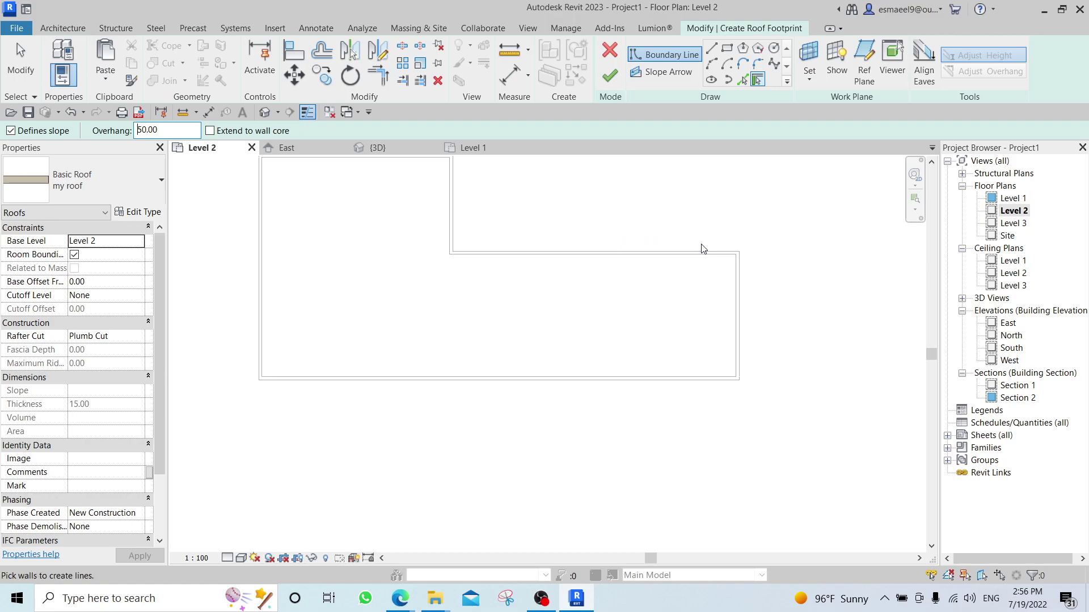
{"action": "scroll", "coordinate": [702, 251], "scroll_direction": "up", "scroll_amount": 3}
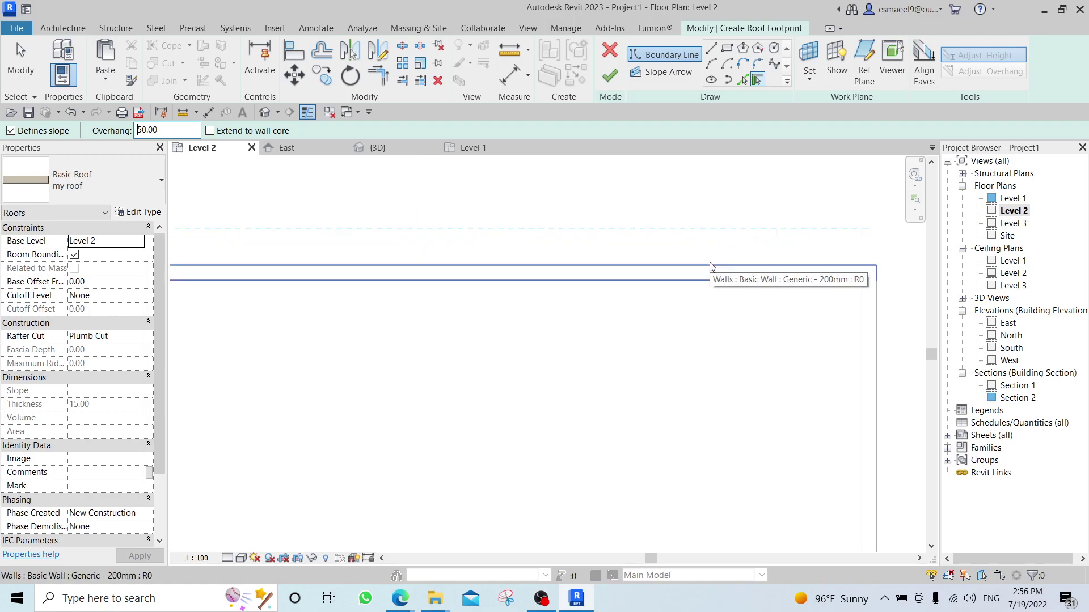
{"action": "scroll", "coordinate": [712, 267], "scroll_direction": "down", "scroll_amount": 3}
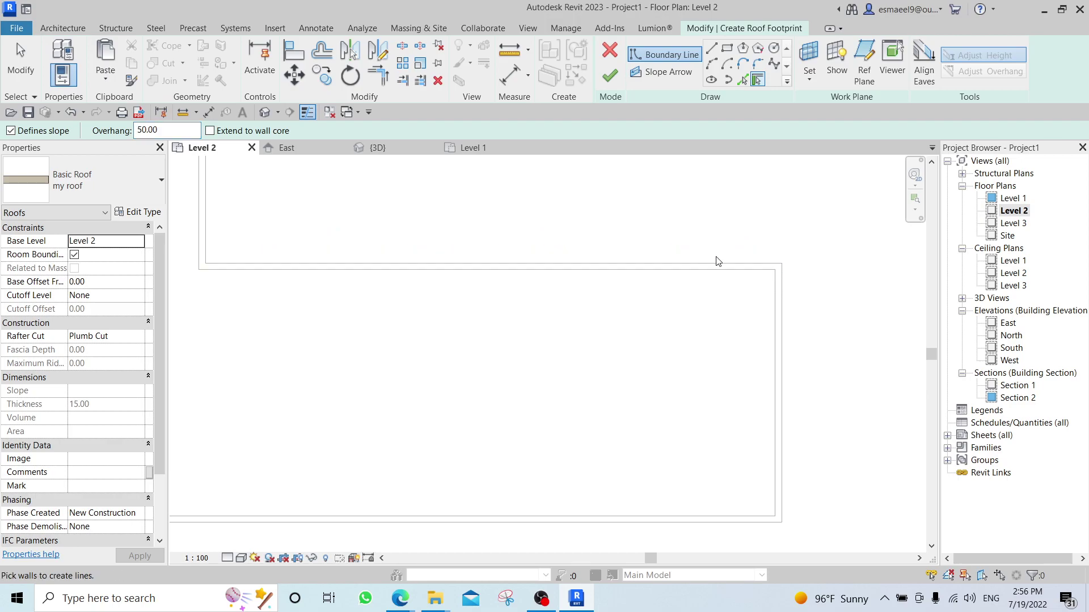
{"action": "key", "text": "Tab"}
{"action": "left_click", "coordinate": [716, 262]}
{"action": "left_click", "coordinate": [610, 76]}
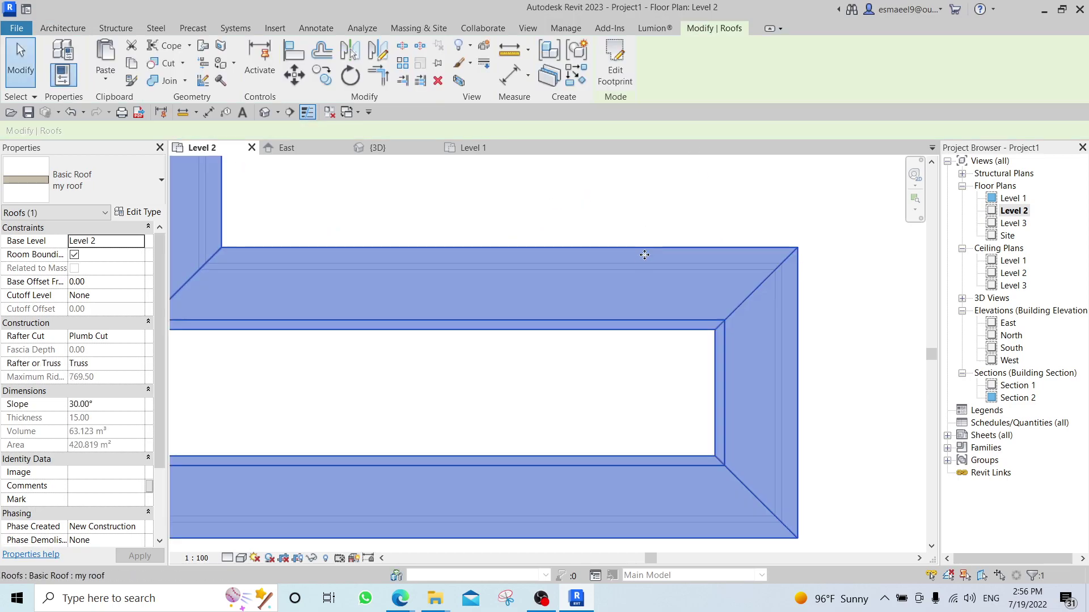
{"action": "scroll", "coordinate": [645, 255], "scroll_direction": "down", "scroll_amount": 5}
{"action": "left_click", "coordinate": [599, 298]}
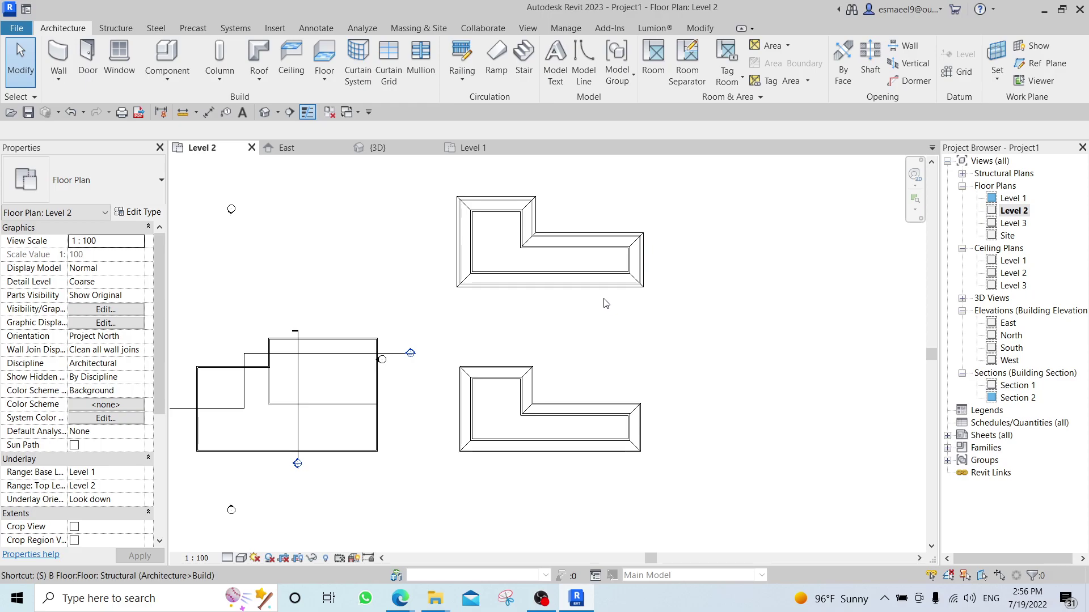
Step: Draw Section 3 north–south across both houses, view it shaded, then return to Level 2
{"action": "key", "text": "s"}
{"action": "key", "text": "e"}
{"action": "left_click", "coordinate": [599, 511]}
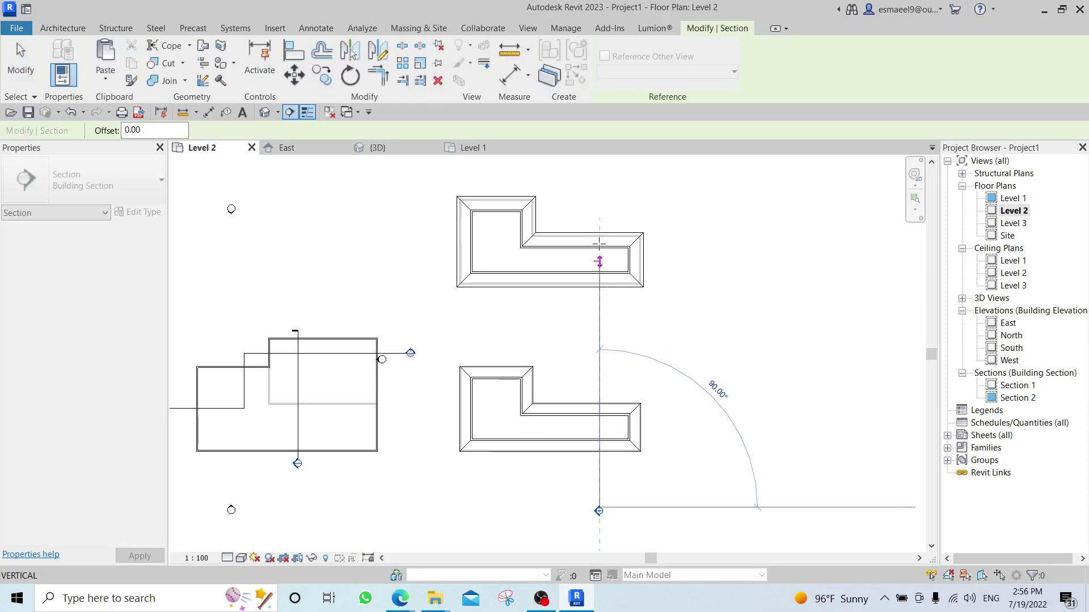
{"action": "left_click", "coordinate": [598, 182]}
{"action": "key", "text": "Escape"}
{"action": "double_click", "coordinate": [599, 510]}
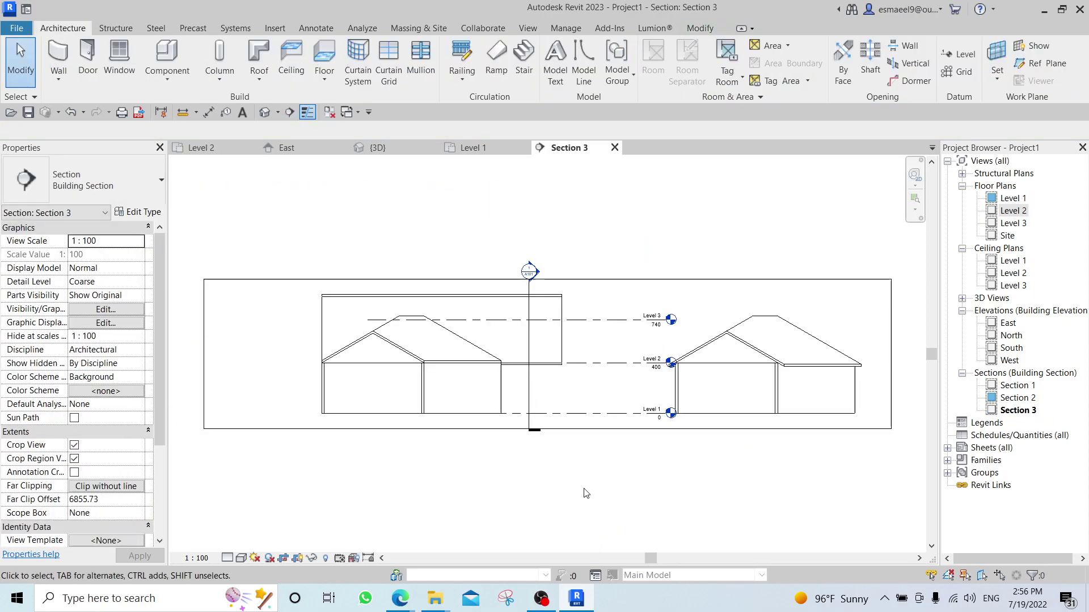
{"action": "scroll", "coordinate": [510, 374], "scroll_direction": "up", "scroll_amount": 6}
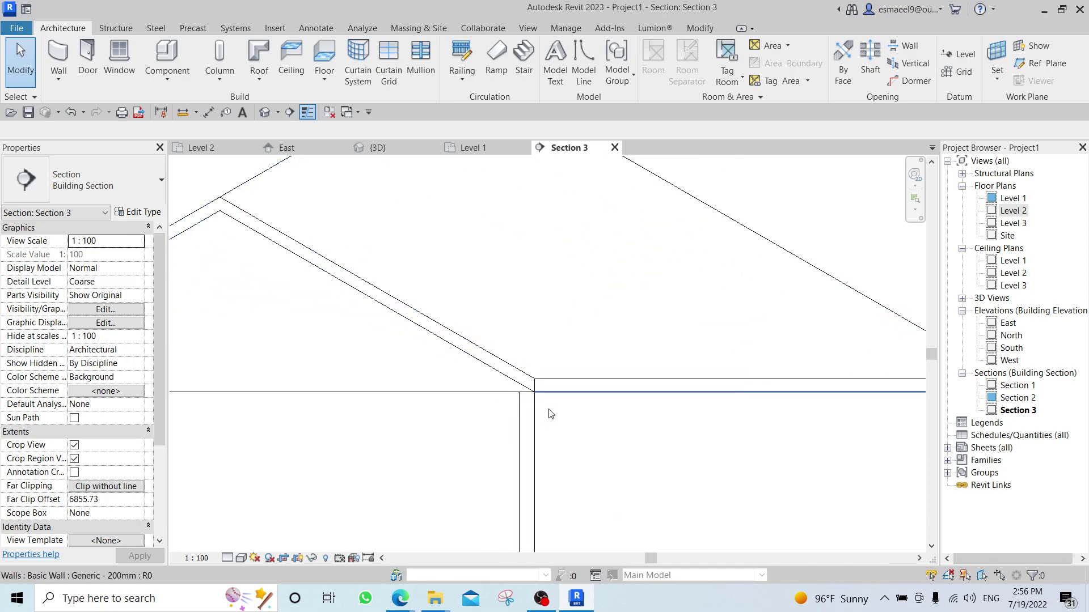
{"action": "key", "text": "s"}
{"action": "key", "text": "d"}
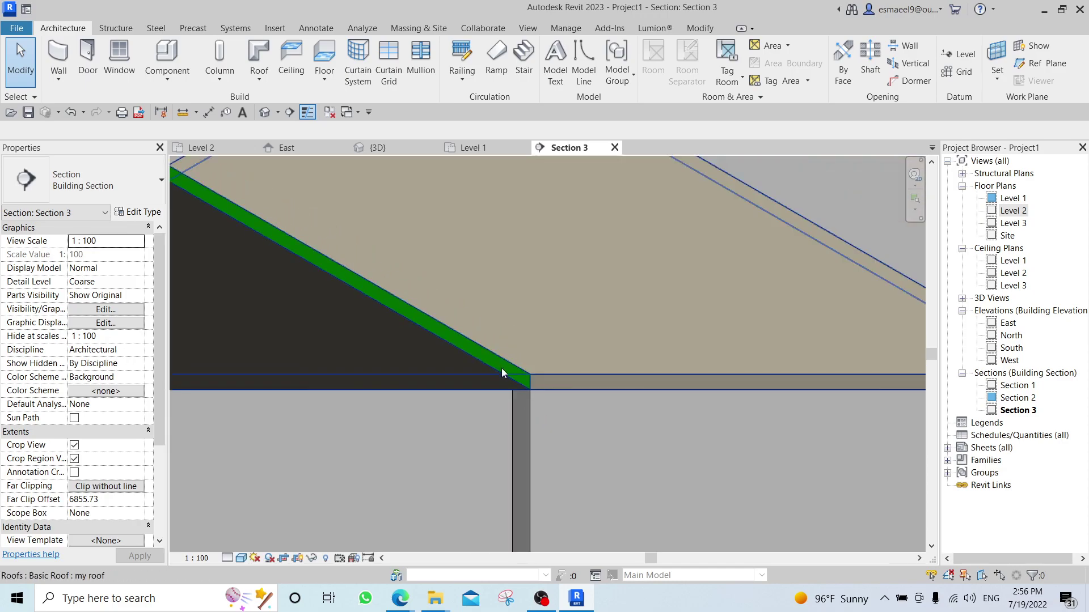
{"action": "scroll", "coordinate": [501, 369], "scroll_direction": "down", "scroll_amount": 6}
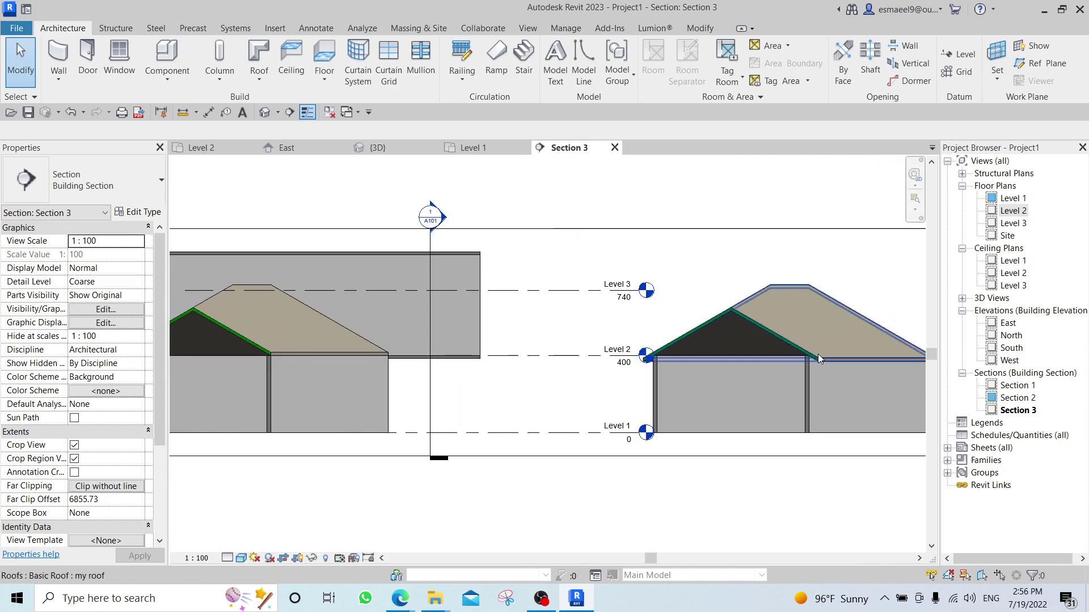
{"action": "scroll", "coordinate": [818, 353], "scroll_direction": "up", "scroll_amount": 5}
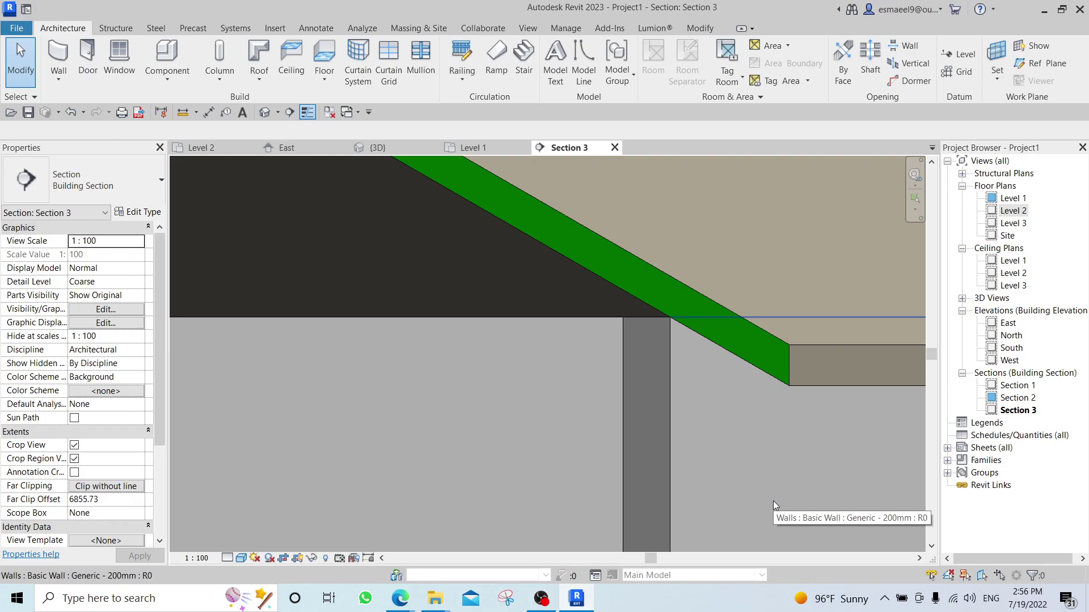
{"action": "double_click", "coordinate": [1014, 210]}
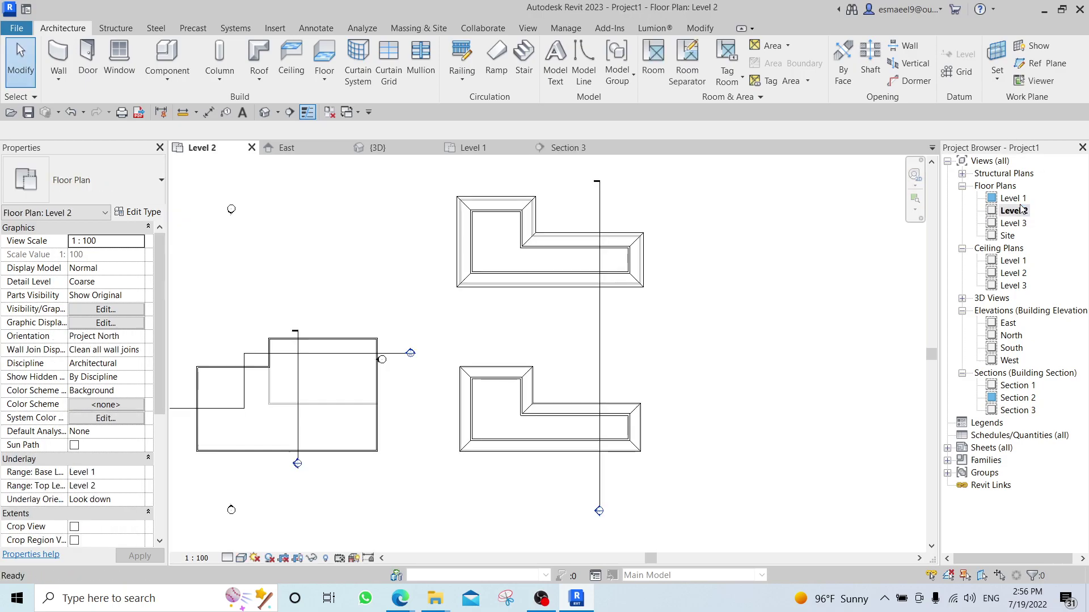
Step: Dismiss the Roof list and switch to the 3D view framed on the unroofed L-shaped house
{"action": "scroll", "coordinate": [628, 308], "scroll_direction": "down", "scroll_amount": 3}
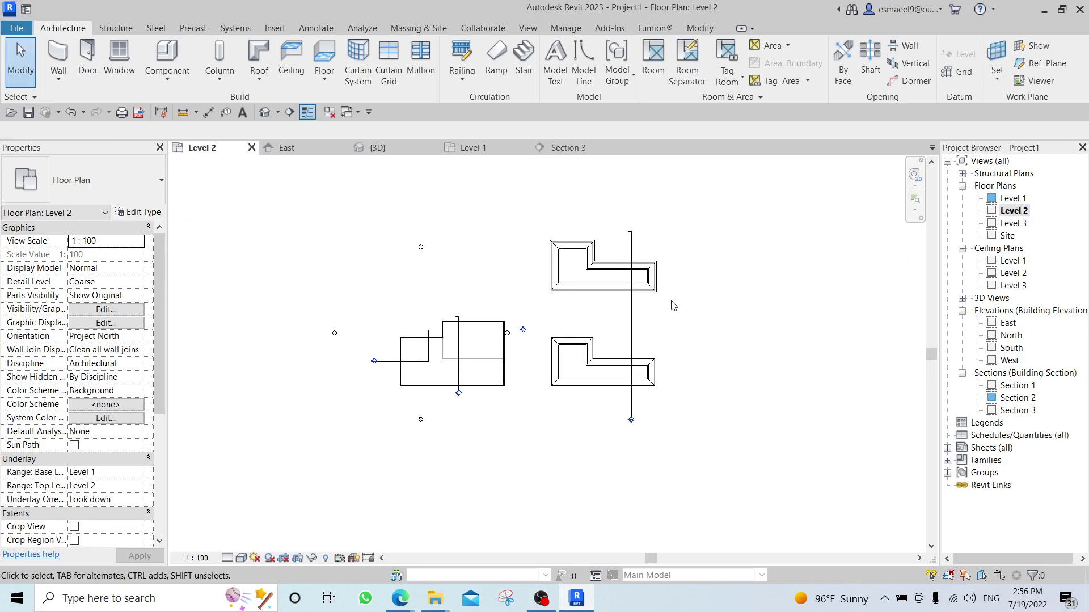
{"action": "left_click", "coordinate": [260, 79]}
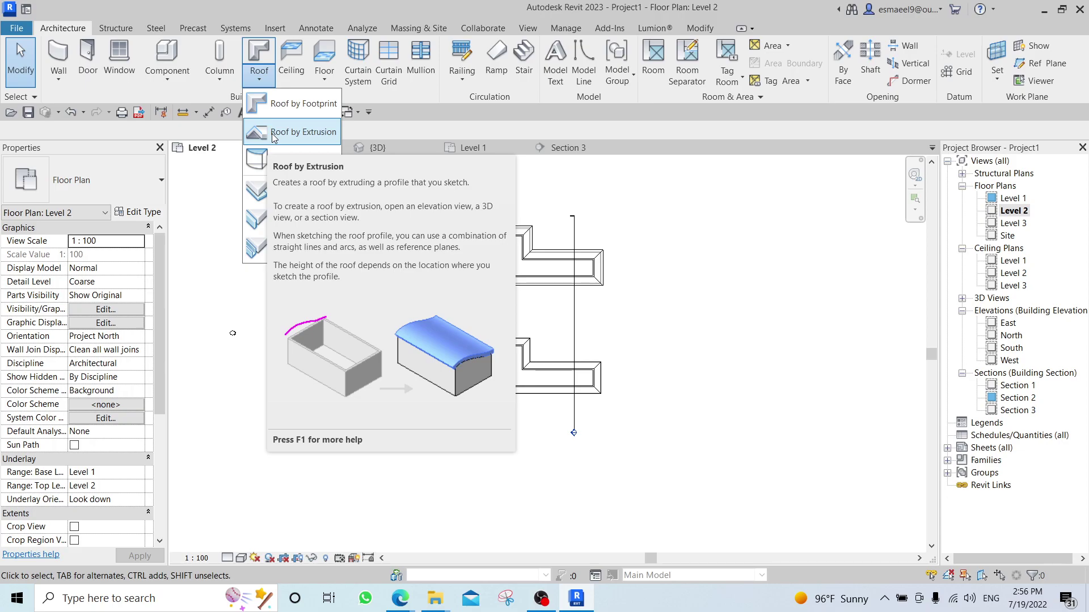
{"action": "left_click", "coordinate": [539, 256]}
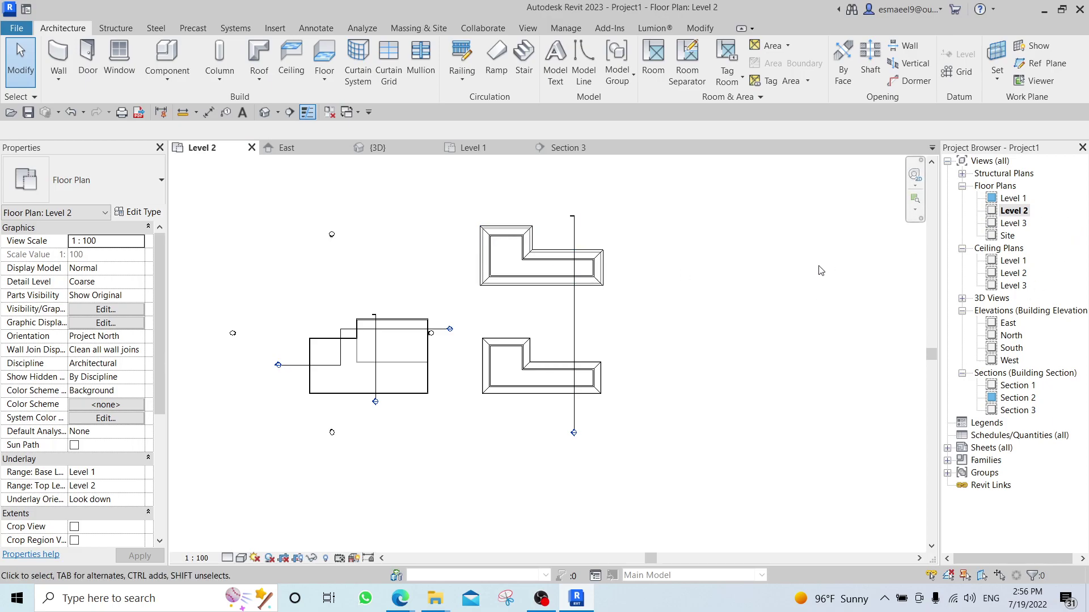
{"action": "mouse_move", "coordinate": [786, 262]}
{"action": "middle_mouse_down"}
{"action": "mouse_move", "coordinate": [781, 307]}
{"action": "mouse_move", "coordinate": [770, 307]}
{"action": "middle_mouse_up"}
{"action": "key", "text": "3"}
{"action": "key", "text": "d"}
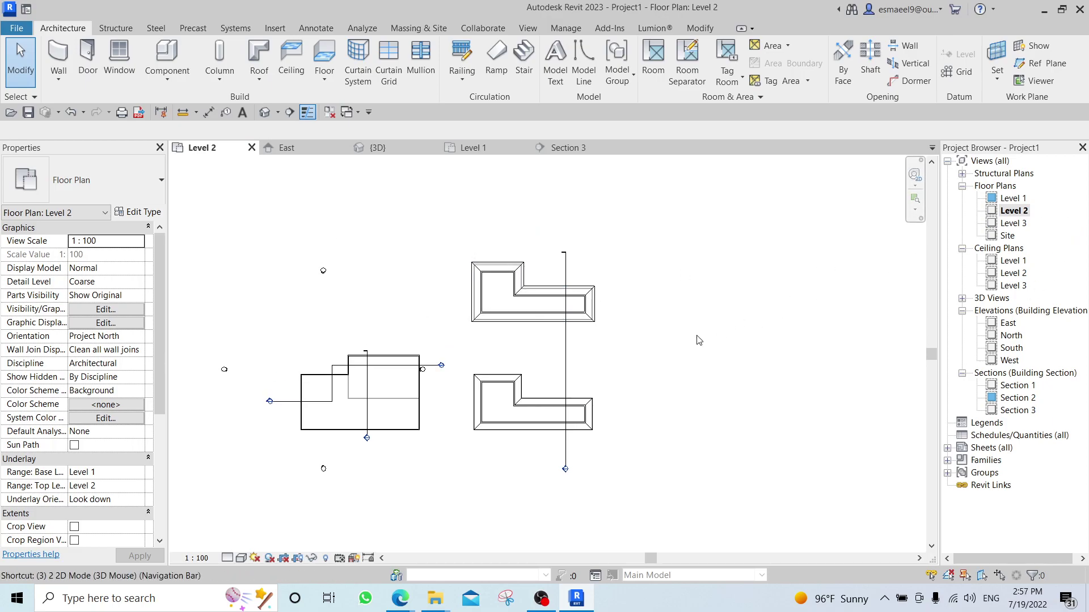
{"action": "middle_click_drag", "start_coordinate": [699, 336], "coordinate": [777, 373]}
{"action": "scroll", "coordinate": [669, 321], "scroll_direction": "up", "scroll_amount": 2}
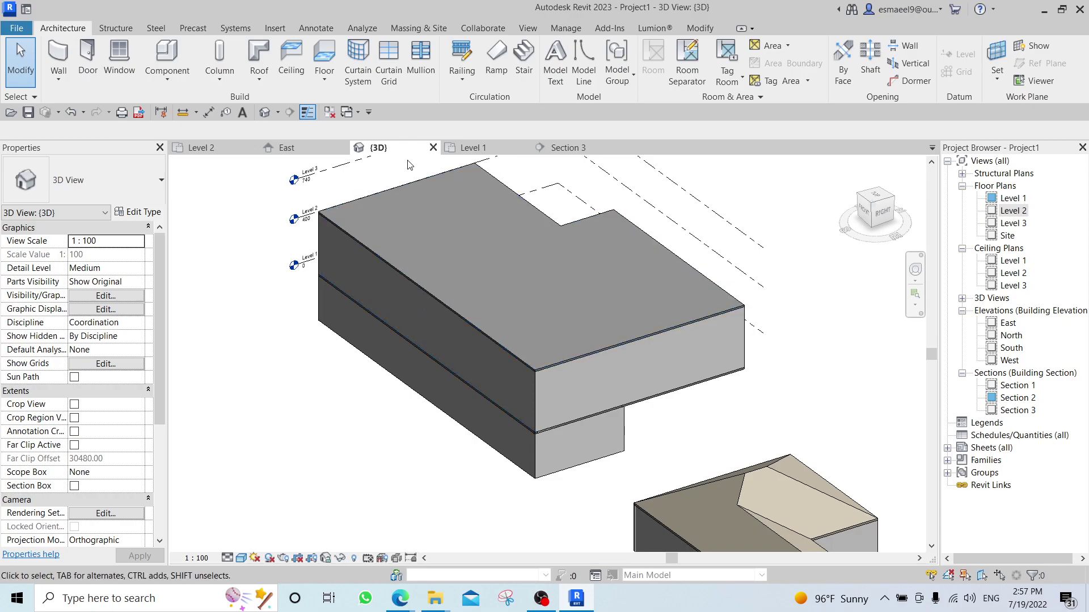
Step: Choose Roof by Extrusion from the Roof menu, bringing up the Work Plane dialog
{"action": "left_click", "coordinate": [258, 80]}
{"action": "left_click", "coordinate": [278, 132]}
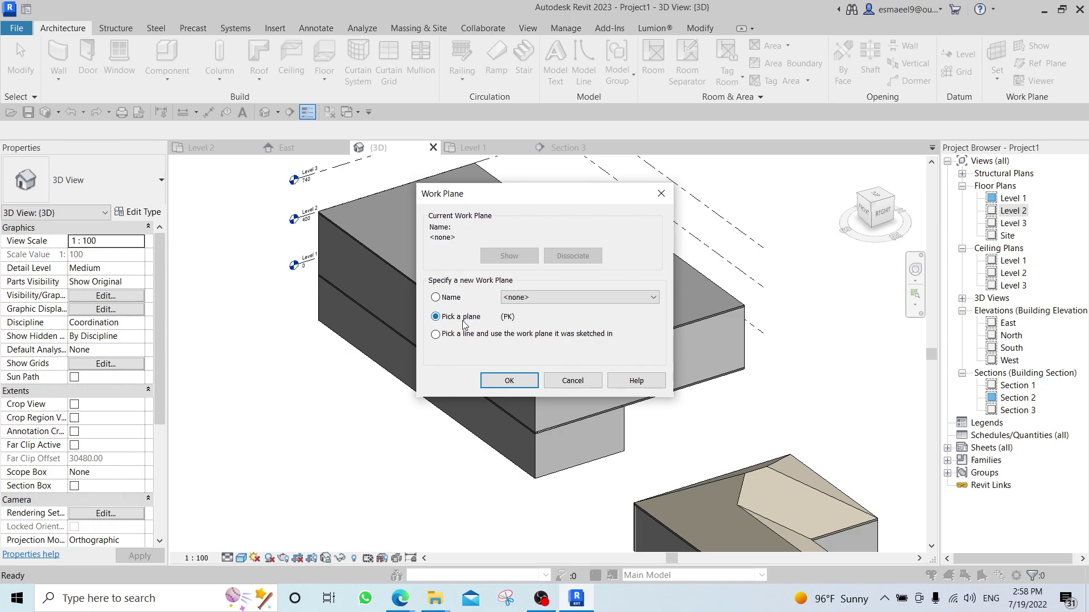
Step: Pick the long side wall as the roof sketch plane, referenced to Level 3 with 0 offset
{"action": "left_click", "coordinate": [511, 381]}
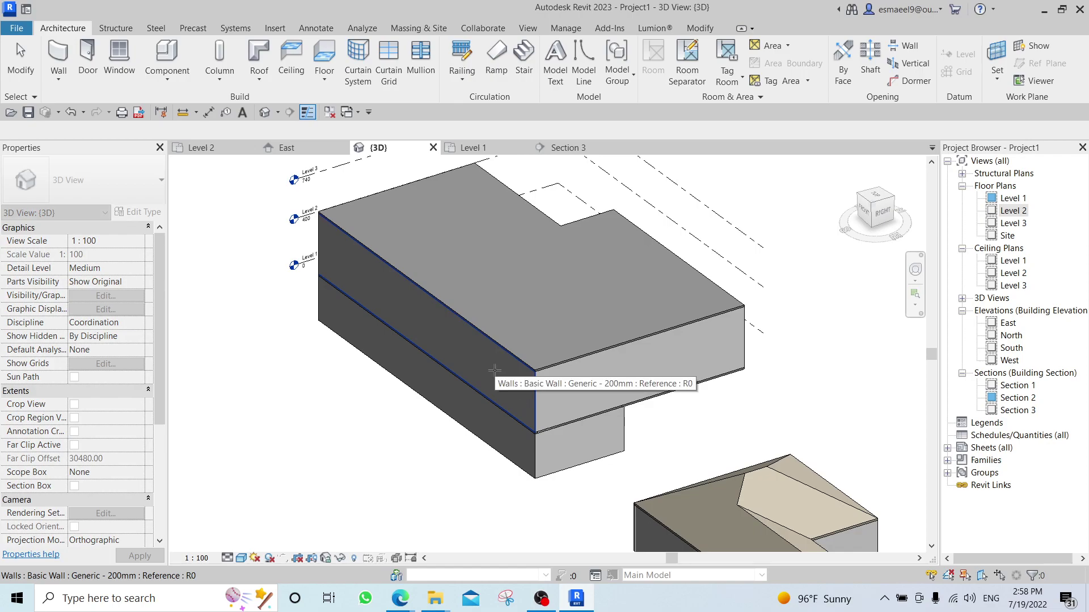
{"action": "left_click", "coordinate": [494, 371]}
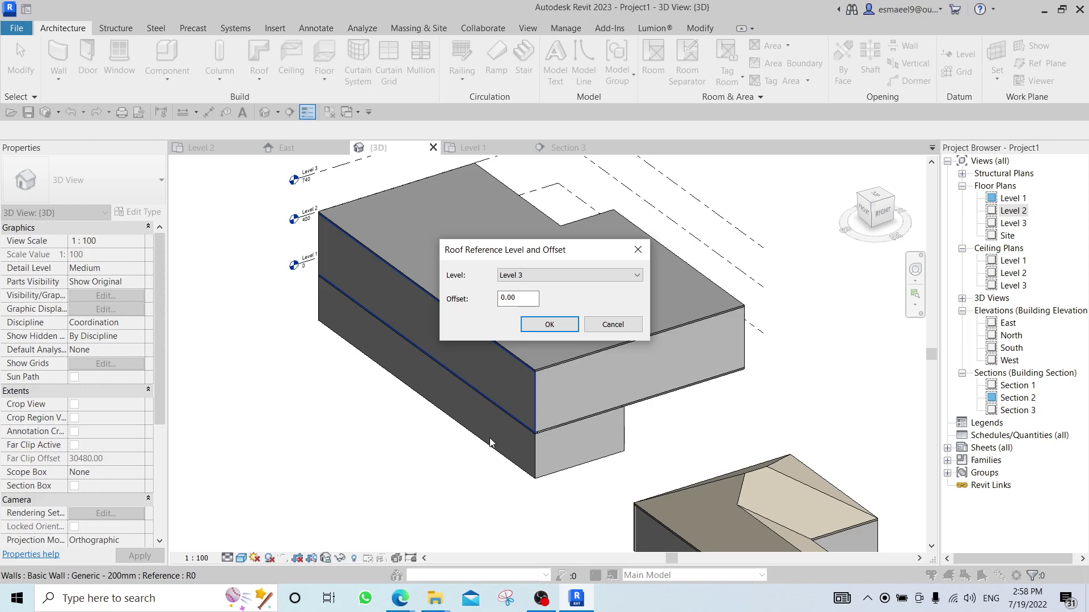
{"action": "left_click", "coordinate": [554, 276]}
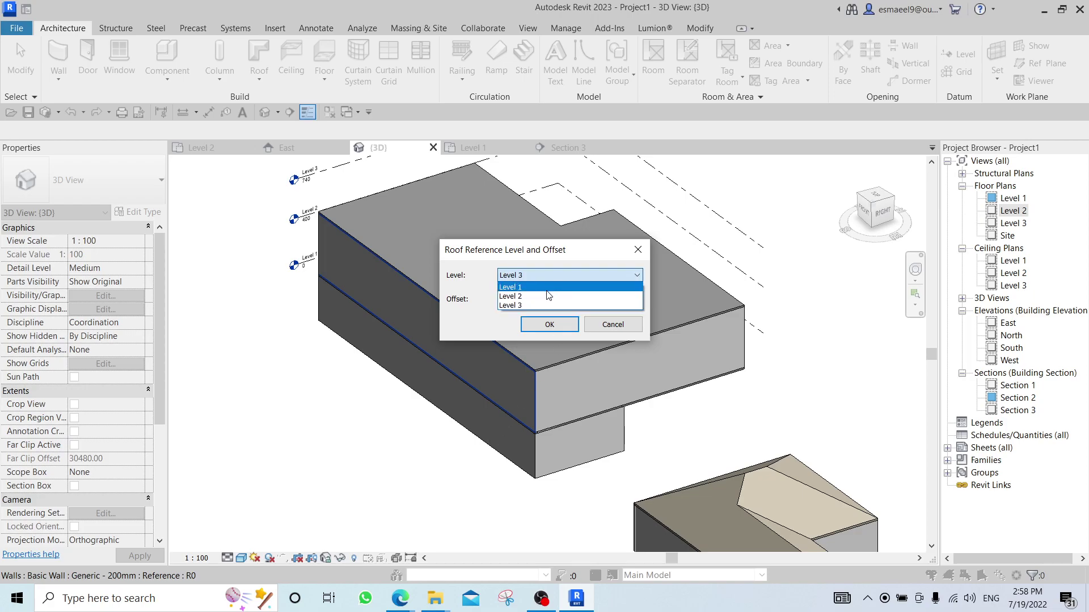
{"action": "left_click", "coordinate": [548, 294]}
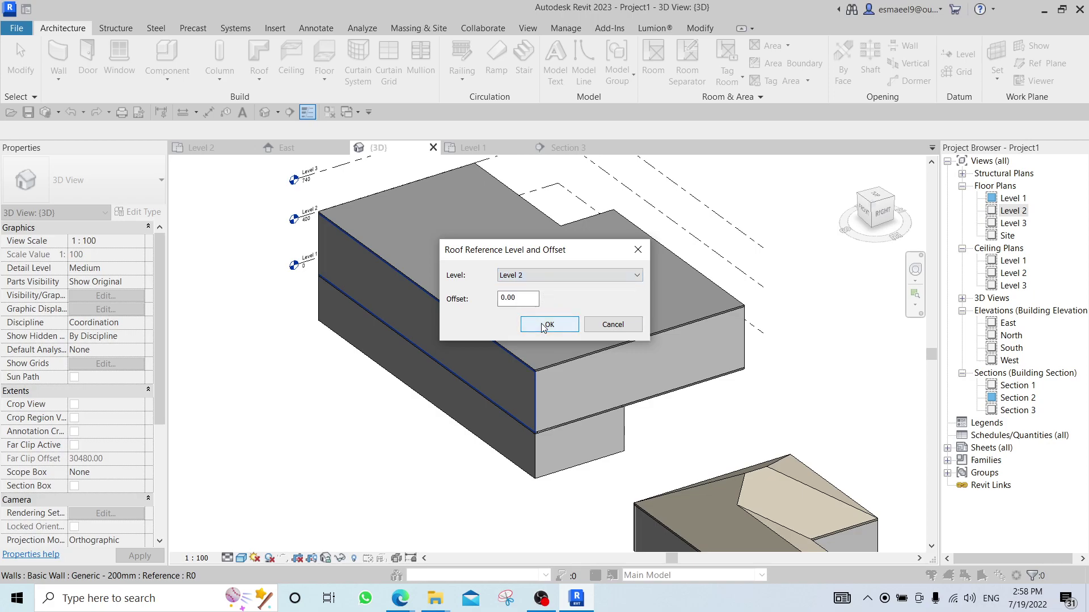
{"action": "left_click", "coordinate": [553, 275]}
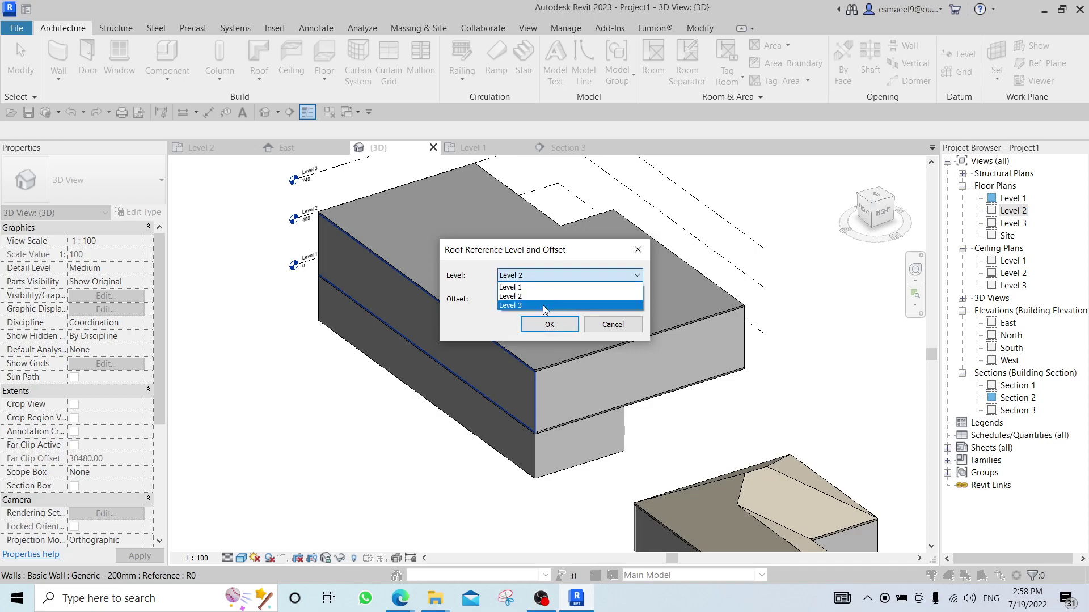
{"action": "left_click", "coordinate": [546, 305]}
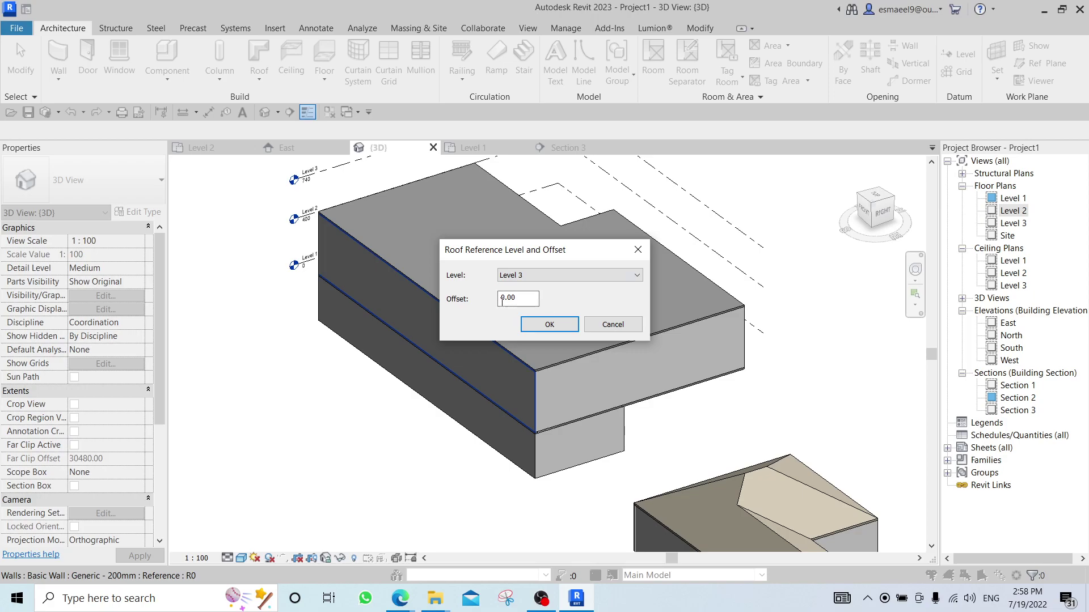
{"action": "left_click", "coordinate": [545, 324]}
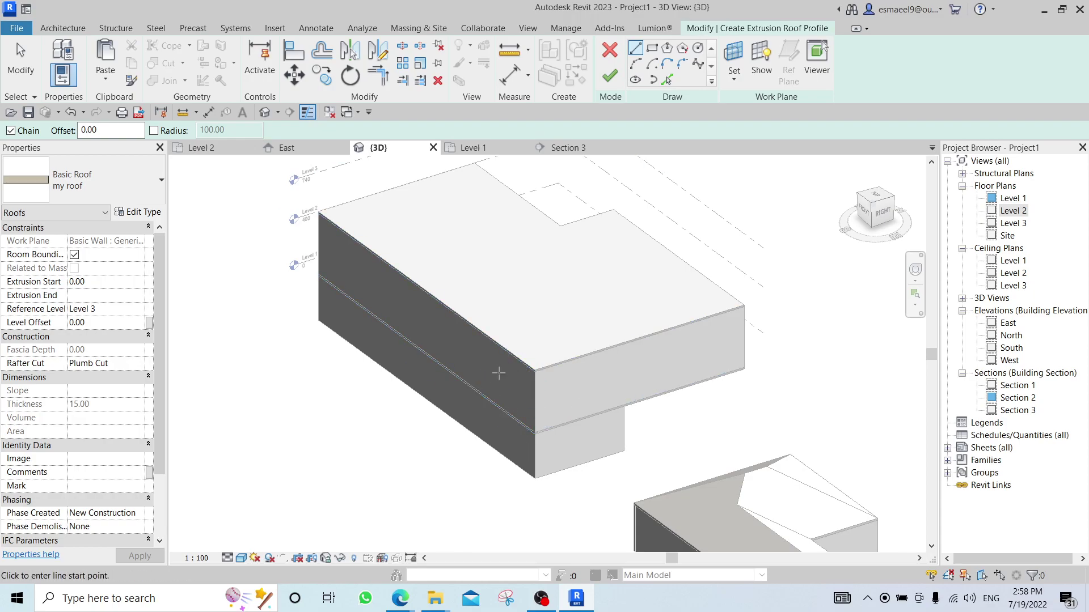
Step: Switch to a front view framing the house and select the Spline sketch tool
{"action": "scroll", "coordinate": [474, 385], "scroll_direction": "up", "scroll_amount": 4}
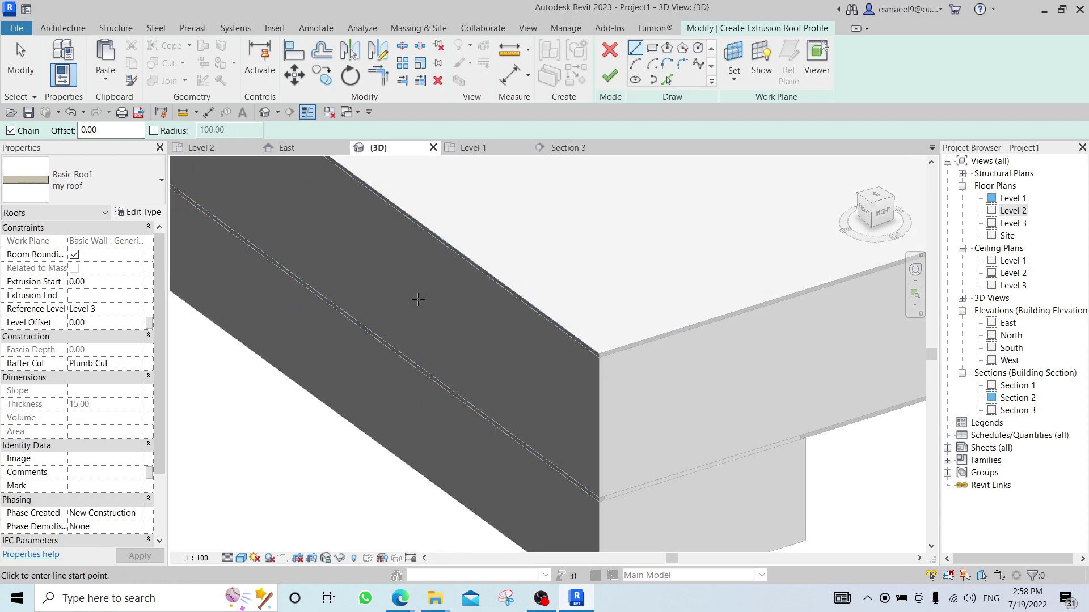
{"action": "scroll", "coordinate": [449, 349], "scroll_direction": "down", "scroll_amount": 2}
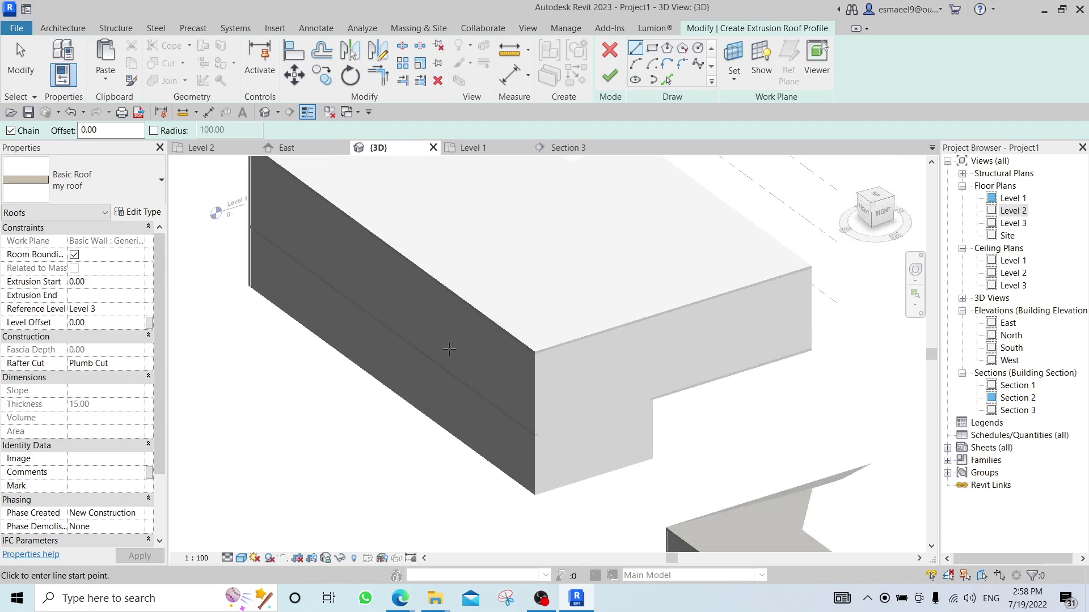
{"action": "mouse_move", "coordinate": [862, 170]}
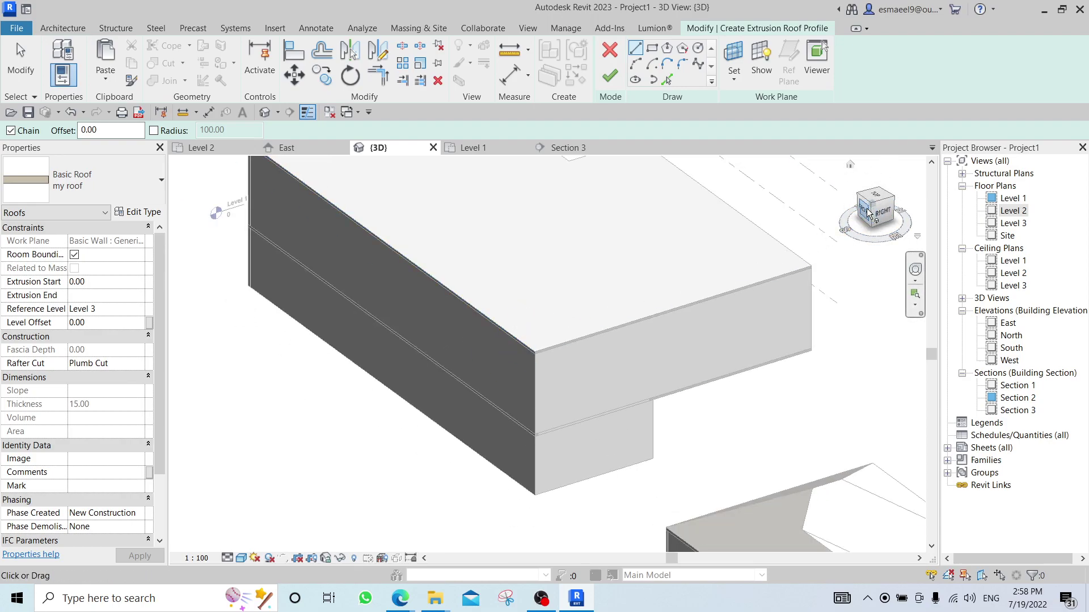
{"action": "left_click", "coordinate": [867, 214]}
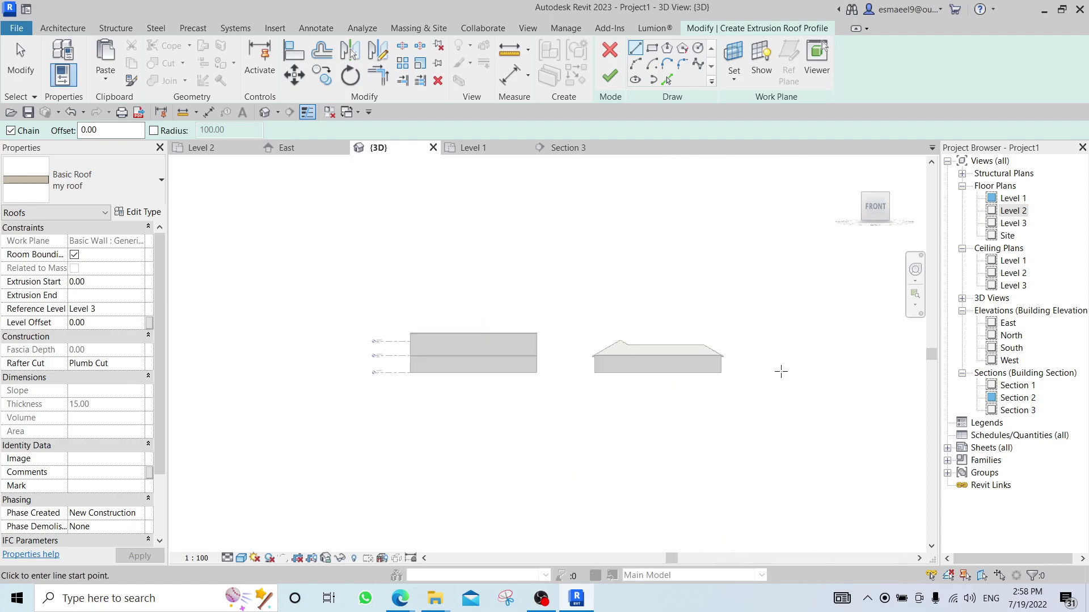
{"action": "scroll", "coordinate": [491, 334], "scroll_direction": "up", "scroll_amount": 5}
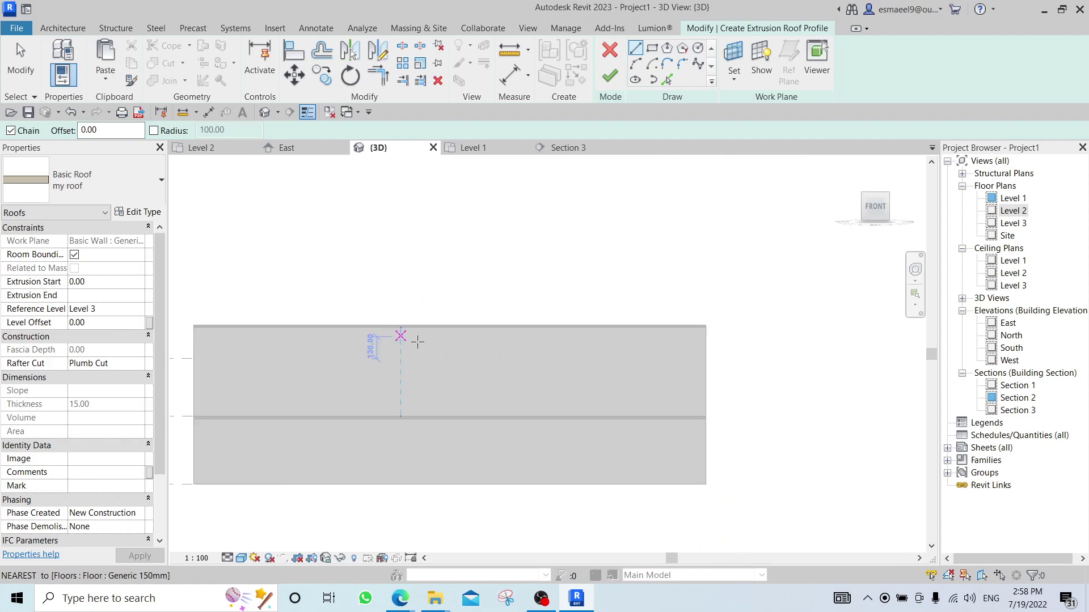
{"action": "left_click", "coordinate": [699, 64]}
{"action": "middle_click_drag", "start_coordinate": [555, 200], "coordinate": [639, 226]}
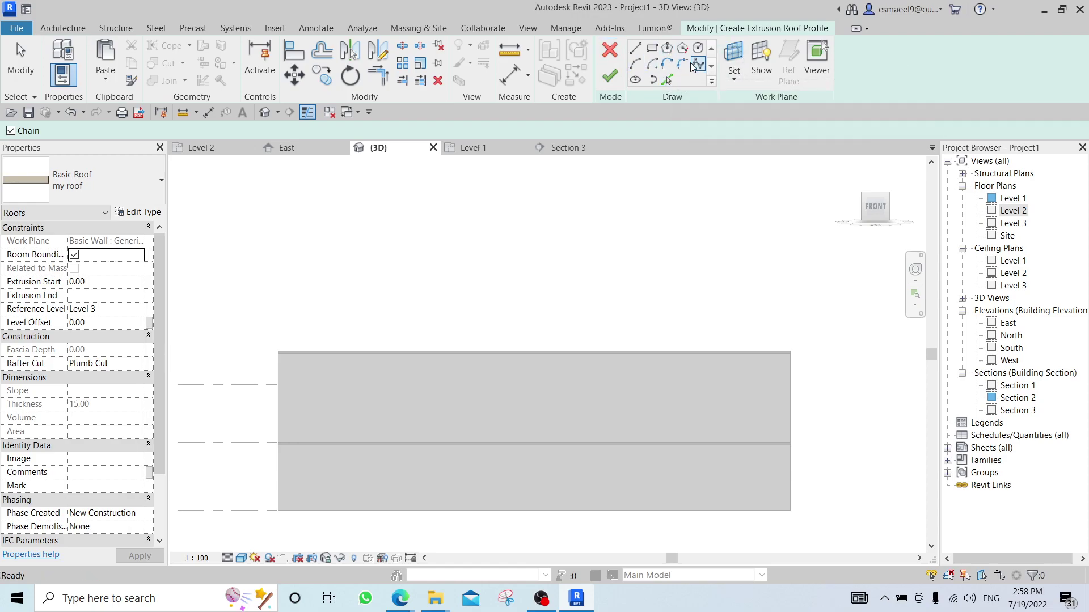
{"action": "left_click", "coordinate": [643, 64]}
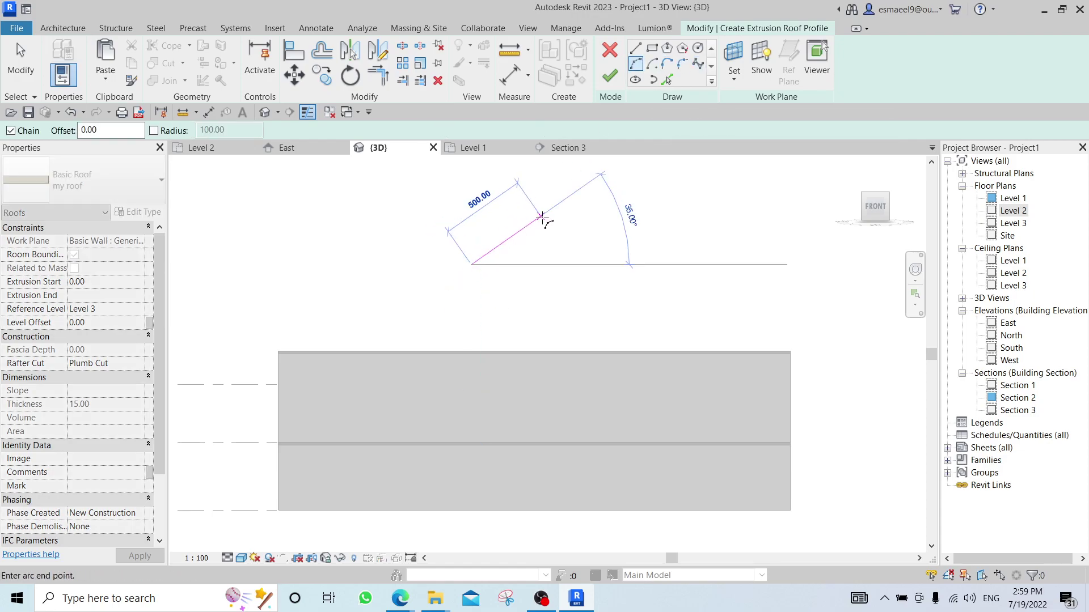
{"action": "left_click", "coordinate": [635, 47]}
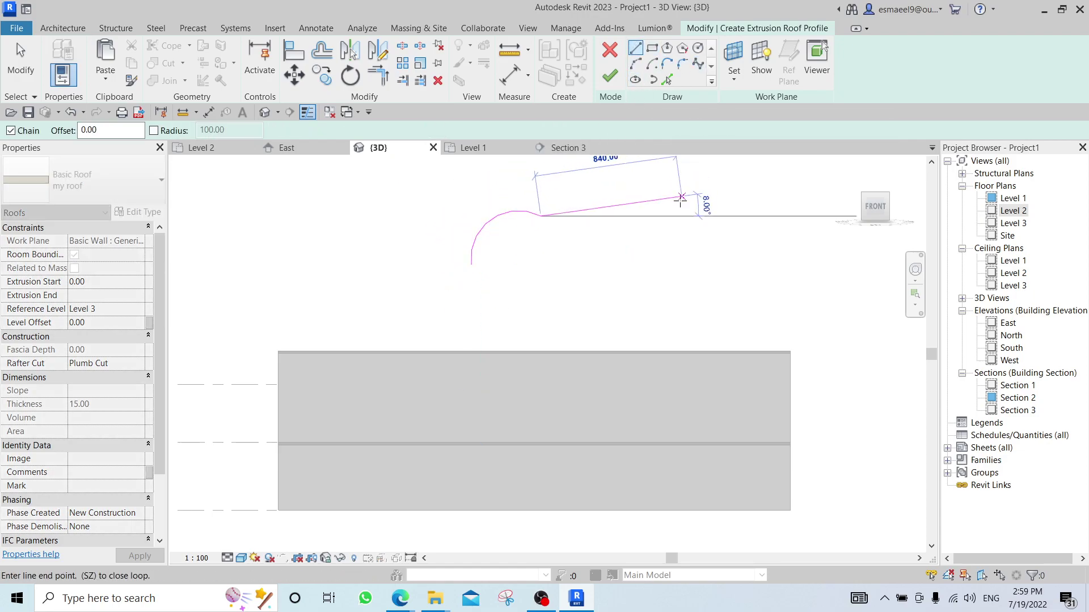
{"action": "left_click", "coordinate": [652, 48]}
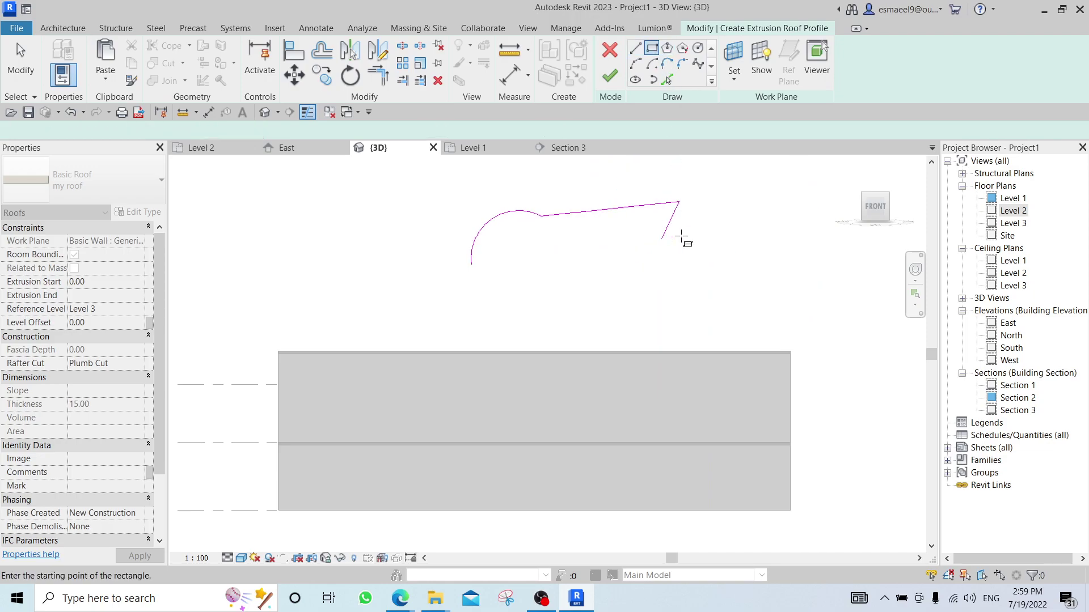
{"action": "left_click", "coordinate": [645, 241]}
{"action": "left_click", "coordinate": [728, 308]}
{"action": "left_click", "coordinate": [667, 48]}
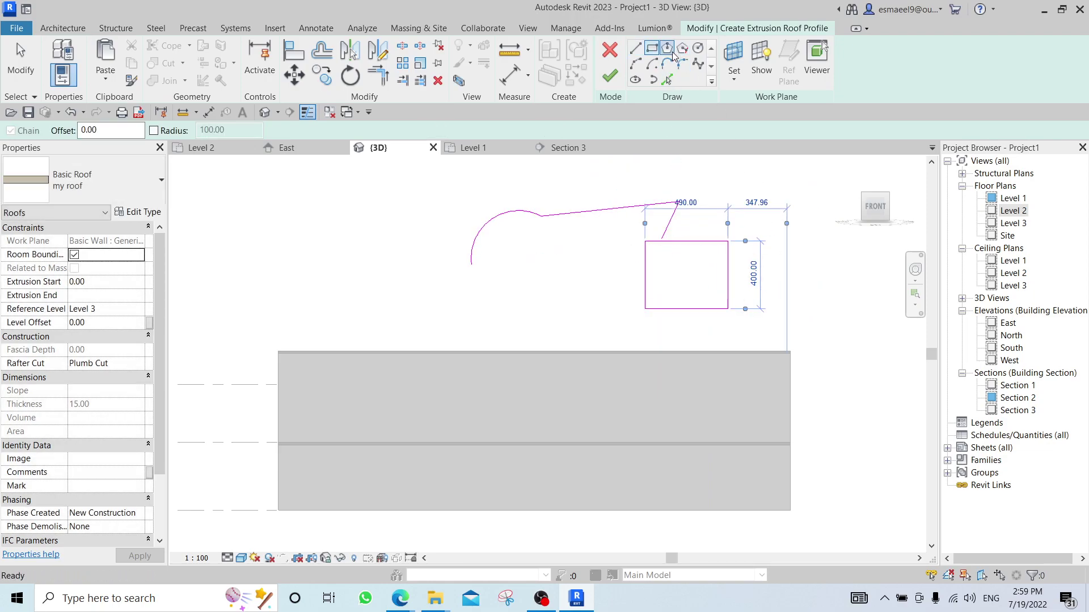
{"action": "left_click", "coordinate": [558, 285]}
{"action": "left_click", "coordinate": [584, 249]}
{"action": "left_click", "coordinate": [698, 48]}
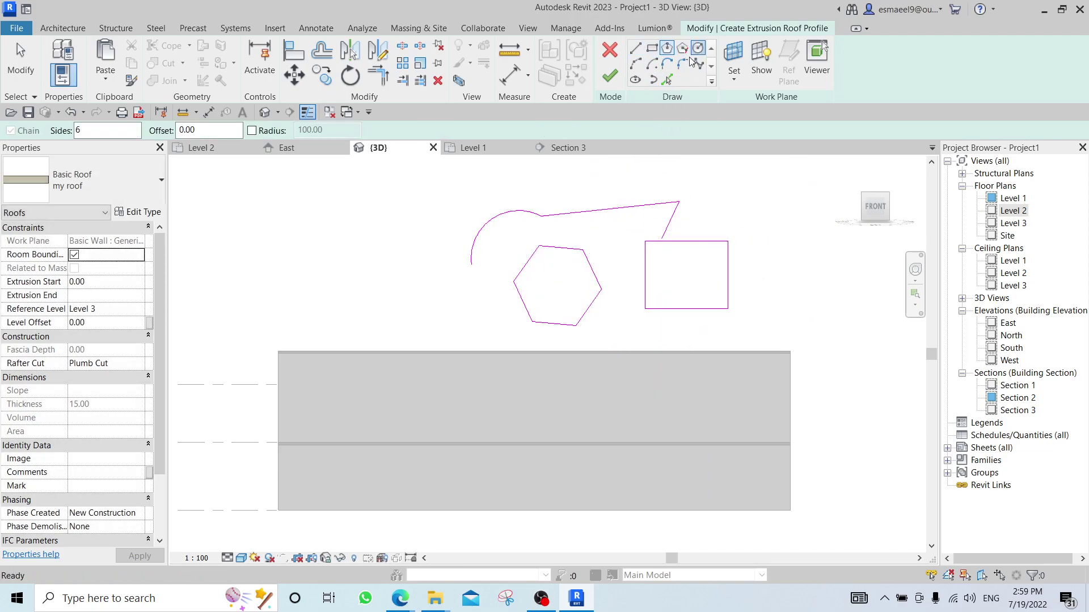
{"action": "left_click", "coordinate": [396, 231]}
{"action": "left_click", "coordinate": [435, 193]}
{"action": "mouse_move", "coordinate": [678, 202]}
{"action": "middle_mouse_down"}
{"action": "mouse_move", "coordinate": [647, 202]}
{"action": "mouse_move", "coordinate": [622, 234]}
{"action": "middle_mouse_up"}
{"action": "left_click", "coordinate": [635, 79]}
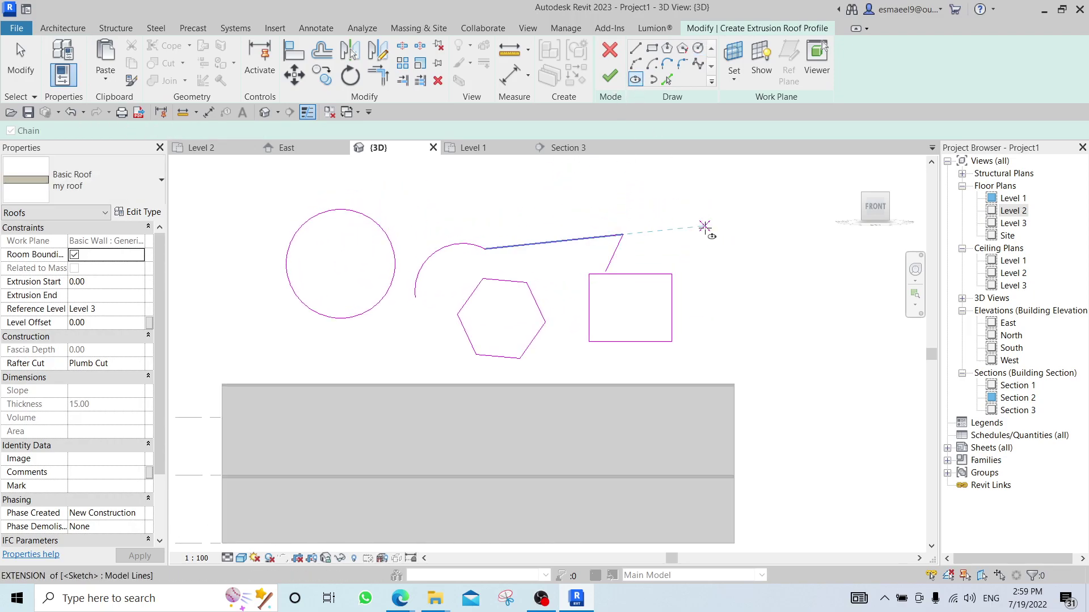
{"action": "left_click", "coordinate": [705, 226]}
{"action": "left_click", "coordinate": [765, 225]}
{"action": "left_click", "coordinate": [760, 211]}
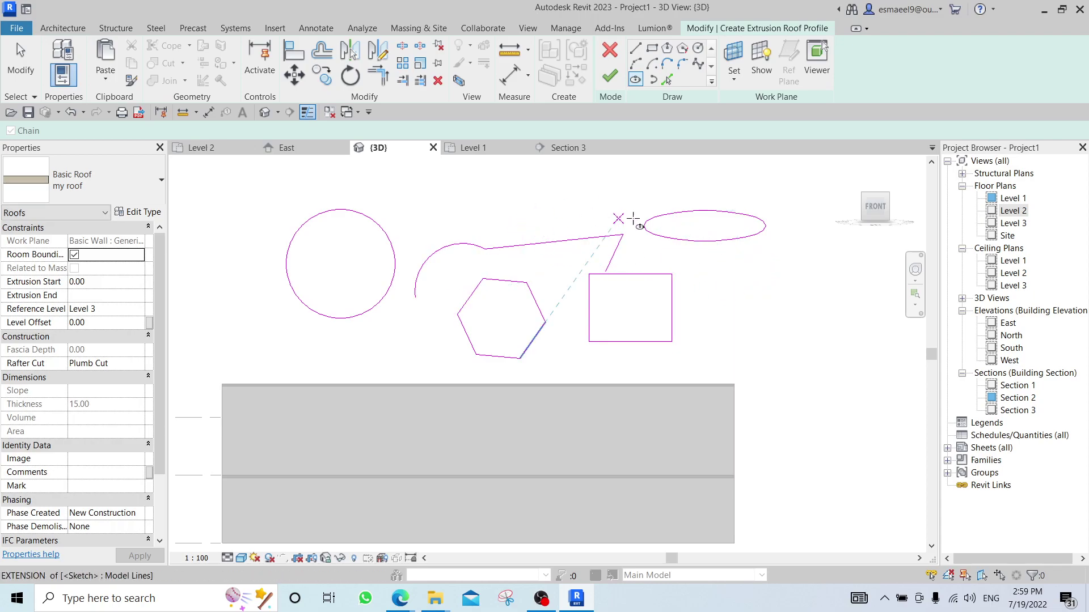
{"action": "key", "text": "Escape"}
{"action": "key", "text": "Escape"}
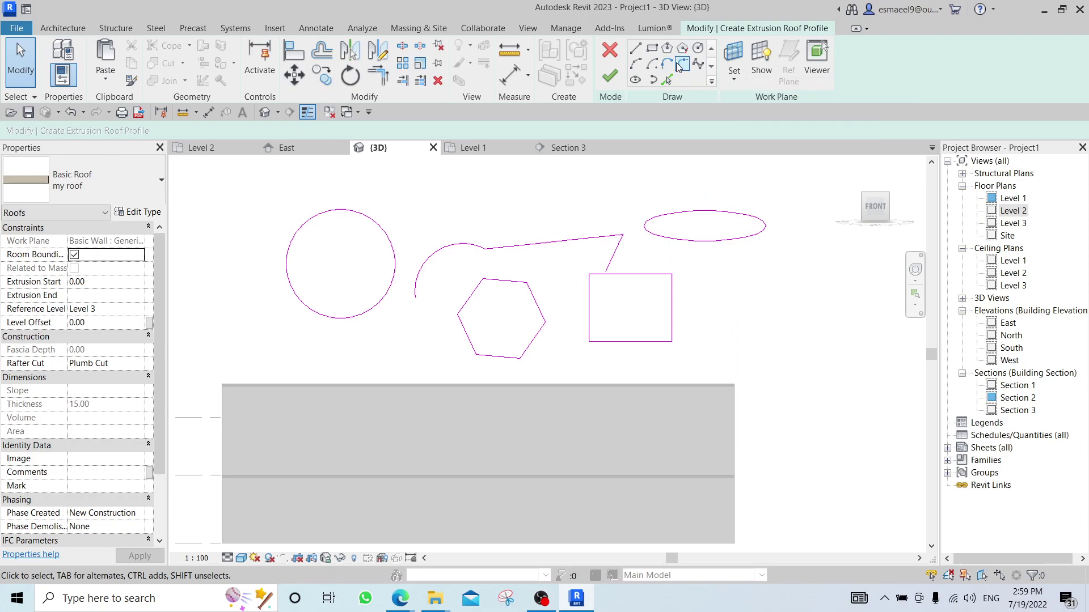
{"action": "scroll", "coordinate": [695, 186], "scroll_direction": "down", "scroll_amount": 2}
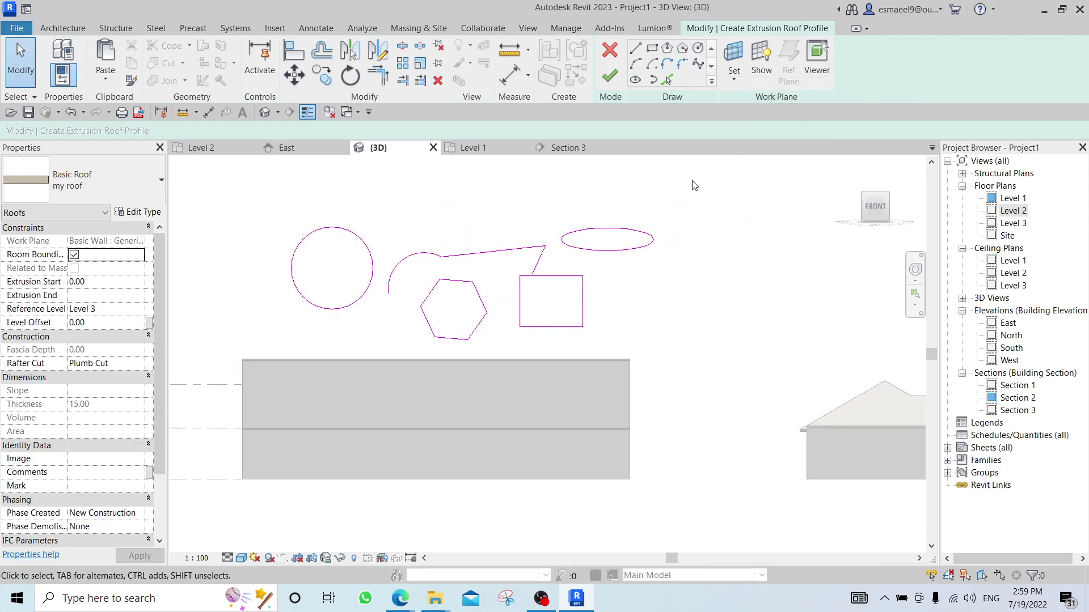
{"action": "left_click_drag", "start_coordinate": [704, 171], "coordinate": [322, 335]}
{"action": "left_click_drag", "start_coordinate": [296, 369], "coordinate": [296, 368]}
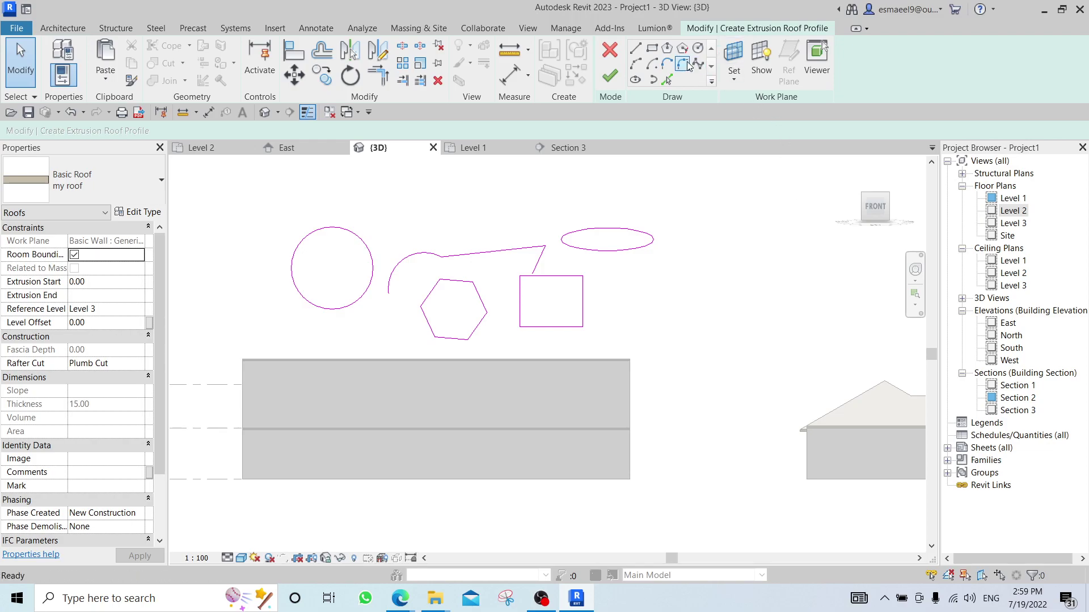
{"action": "scroll", "coordinate": [470, 272], "scroll_direction": "up", "scroll_amount": 3}
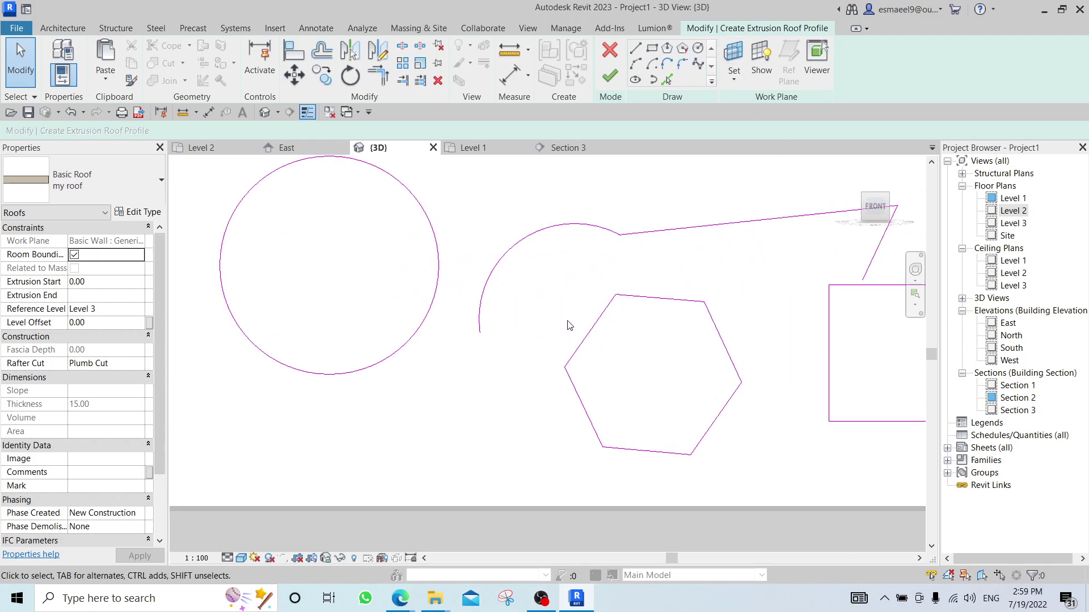
{"action": "scroll", "coordinate": [503, 316], "scroll_direction": "down", "scroll_amount": 5}
{"action": "left_click_drag", "start_coordinate": [707, 218], "coordinate": [244, 376]}
{"action": "key", "text": "Delete"}
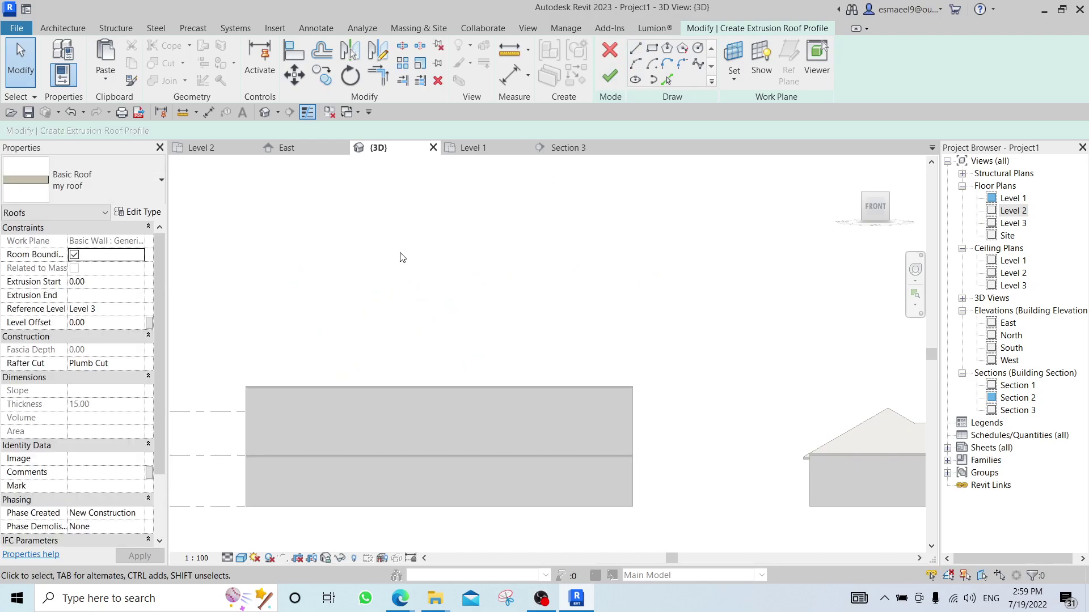
Step: Sketch a zigzag profile of three straight lines spanning above the house
{"action": "left_click", "coordinate": [634, 49]}
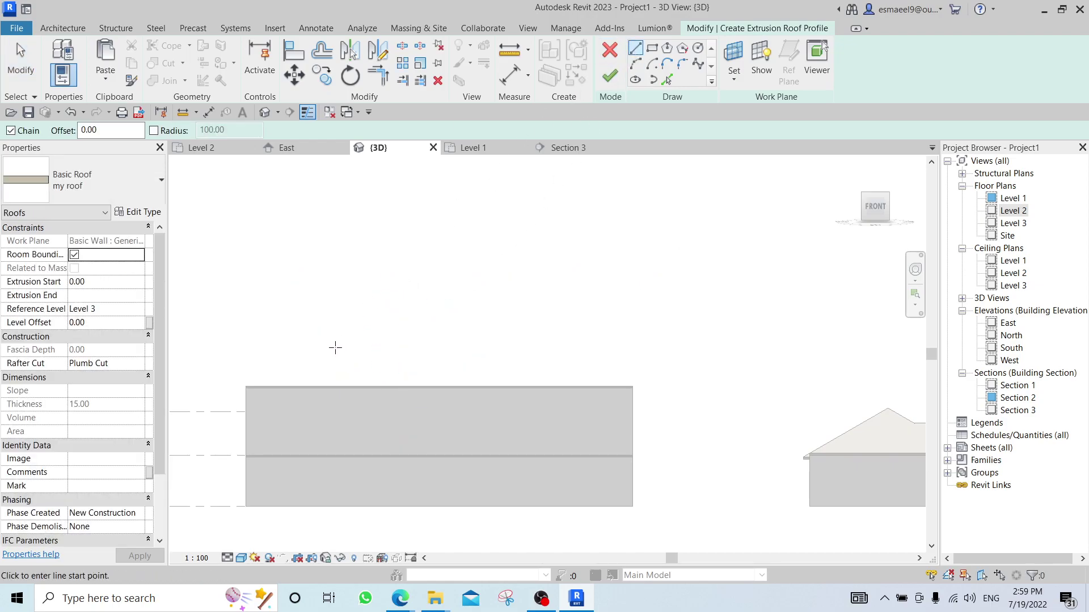
{"action": "left_click", "coordinate": [266, 367]}
{"action": "left_click", "coordinate": [357, 325]}
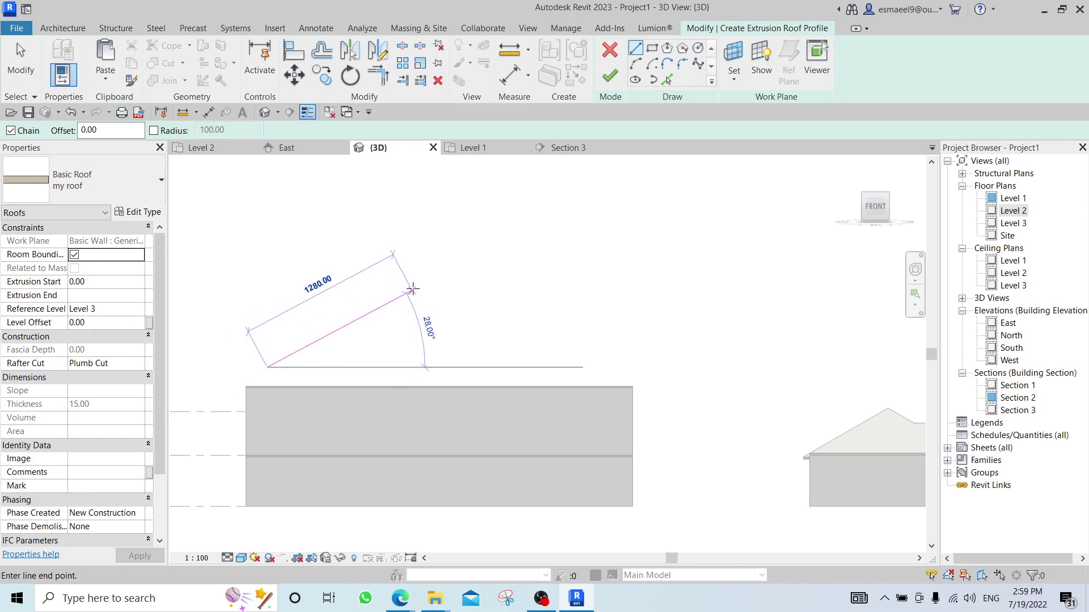
{"action": "left_click", "coordinate": [505, 361]}
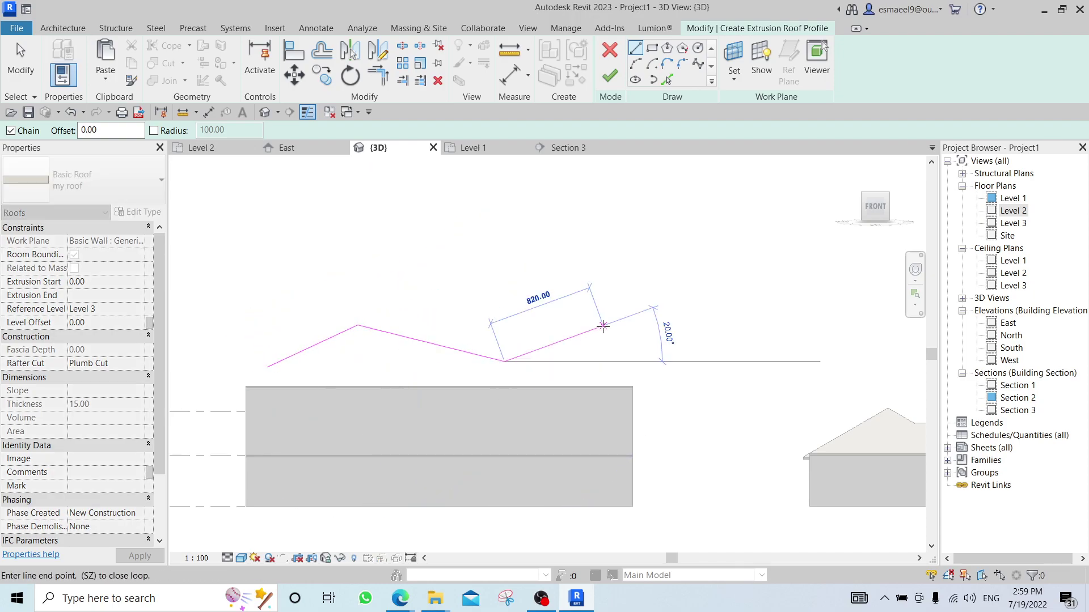
{"action": "left_click", "coordinate": [611, 325]}
{"action": "key", "text": "Escape"}
{"action": "scroll", "coordinate": [481, 364], "scroll_direction": "up", "scroll_amount": 2}
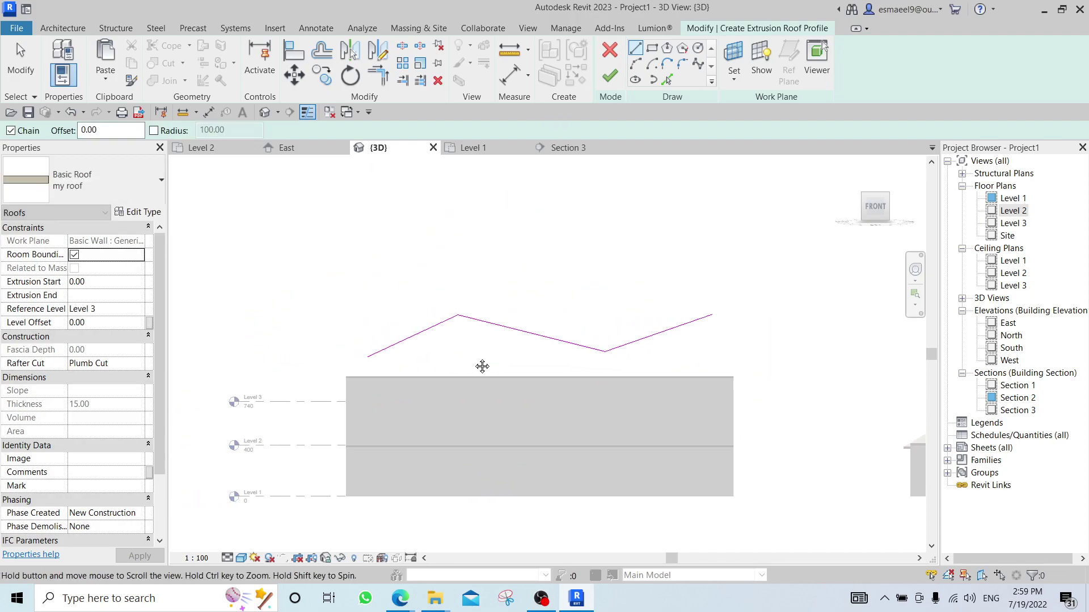
{"action": "scroll", "coordinate": [338, 369], "scroll_direction": "up", "scroll_amount": 3}
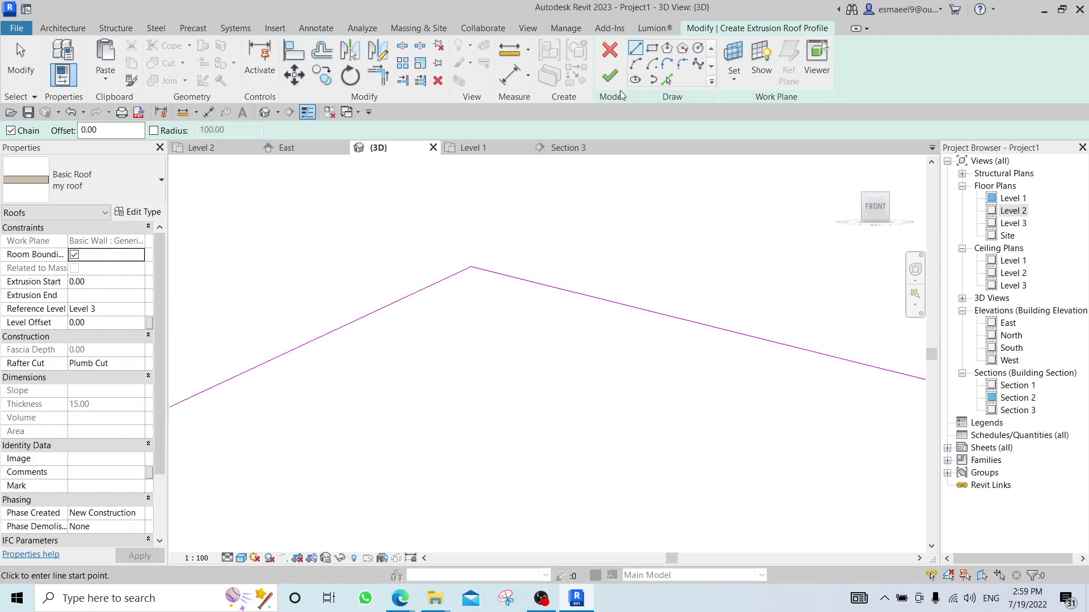
Step: Add an arc from the left slope to the right slope, curving beneath the peak
{"action": "left_click", "coordinate": [635, 64]}
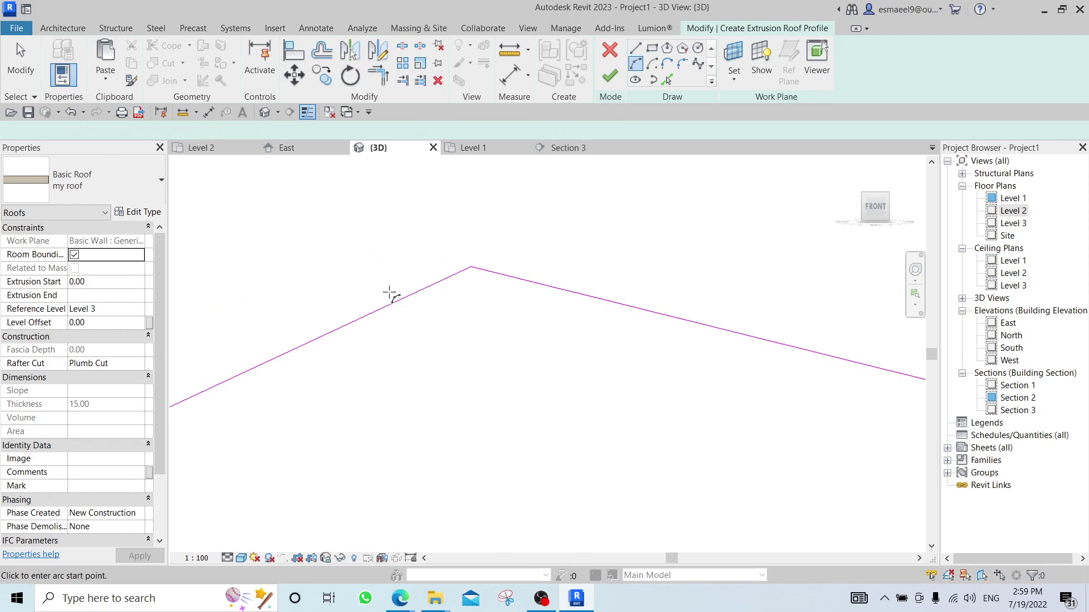
{"action": "left_click", "coordinate": [330, 332]}
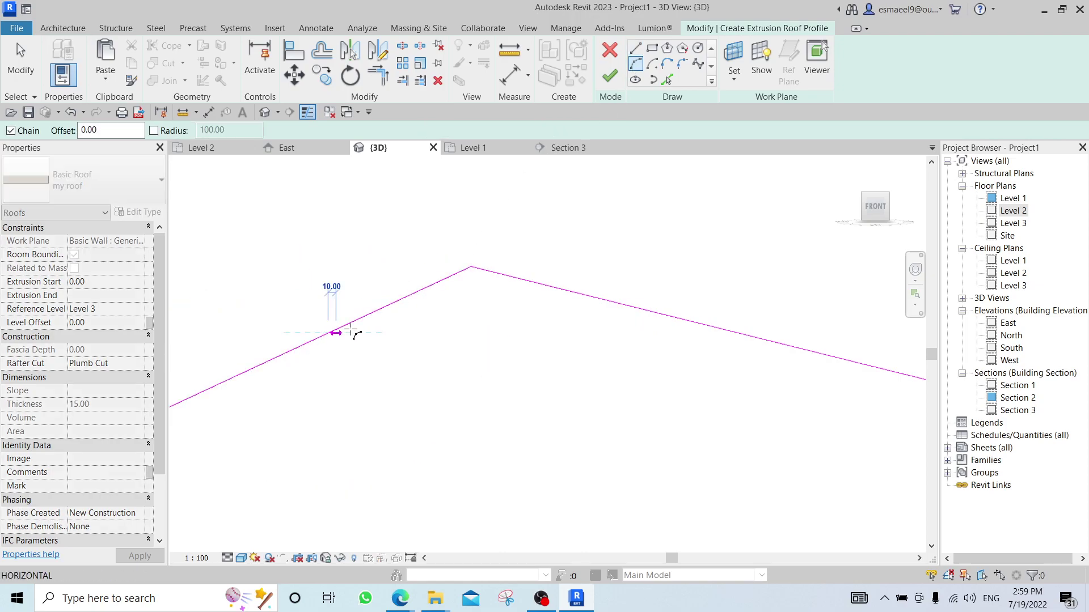
{"action": "left_click", "coordinate": [631, 306]}
{"action": "left_click", "coordinate": [505, 299]}
{"action": "key", "text": "Escape"}
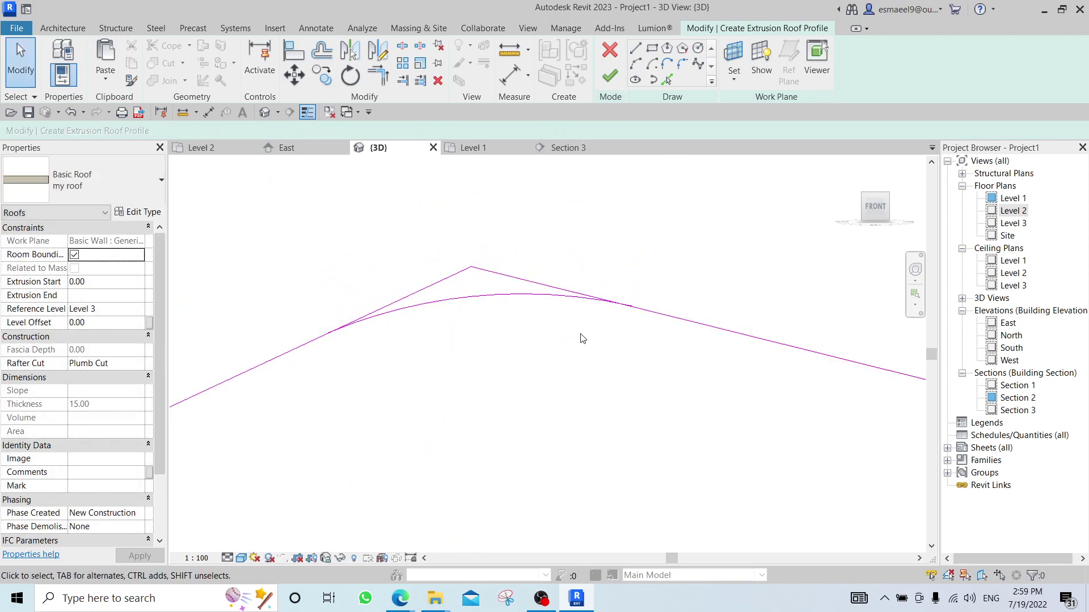
Step: Trim the arc to both slopes with TR, removing the sharp peak
{"action": "key", "text": "t"}
{"action": "key", "text": "r"}
{"action": "left_click", "coordinate": [565, 298]}
{"action": "left_click", "coordinate": [652, 313]}
{"action": "left_click", "coordinate": [534, 295]}
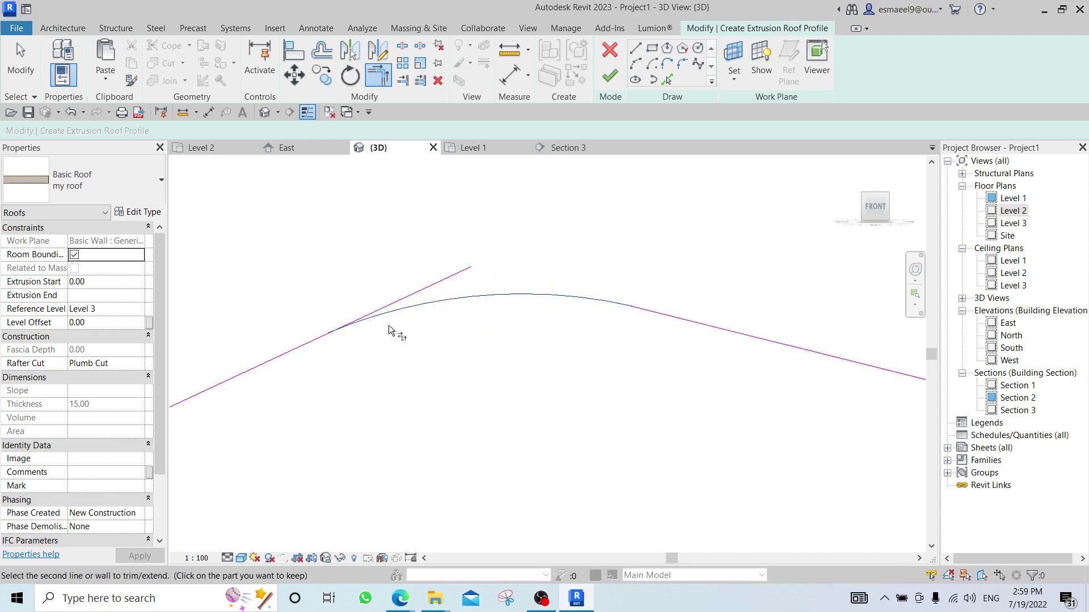
{"action": "left_click", "coordinate": [266, 366]}
{"action": "scroll", "coordinate": [266, 371], "scroll_direction": "down", "scroll_amount": 2}
{"action": "middle_click_drag", "start_coordinate": [564, 403], "coordinate": [284, 346]}
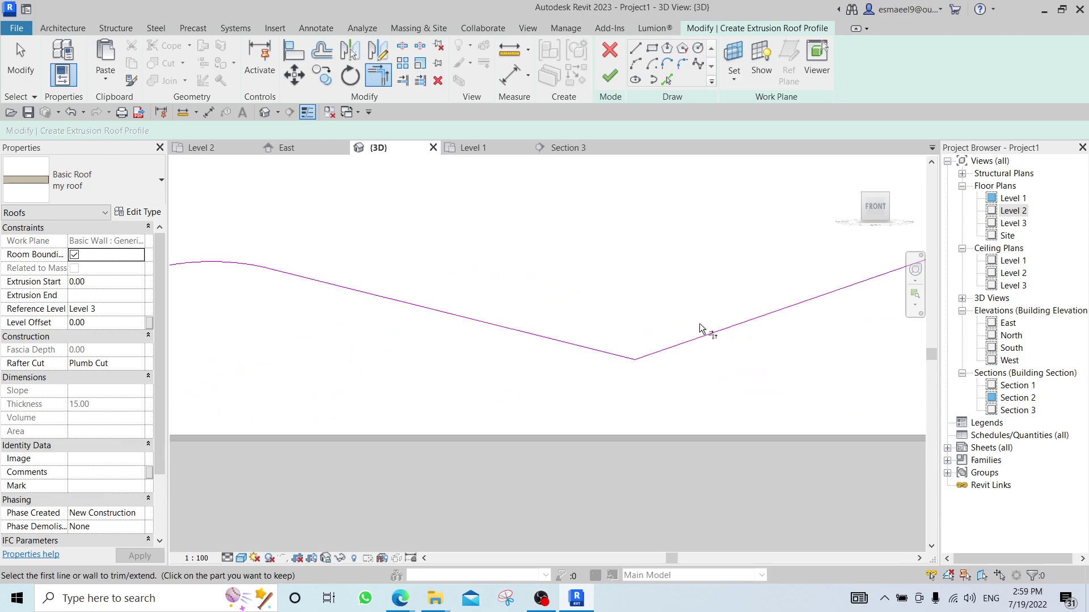
{"action": "middle_click_drag", "start_coordinate": [703, 328], "coordinate": [515, 372]}
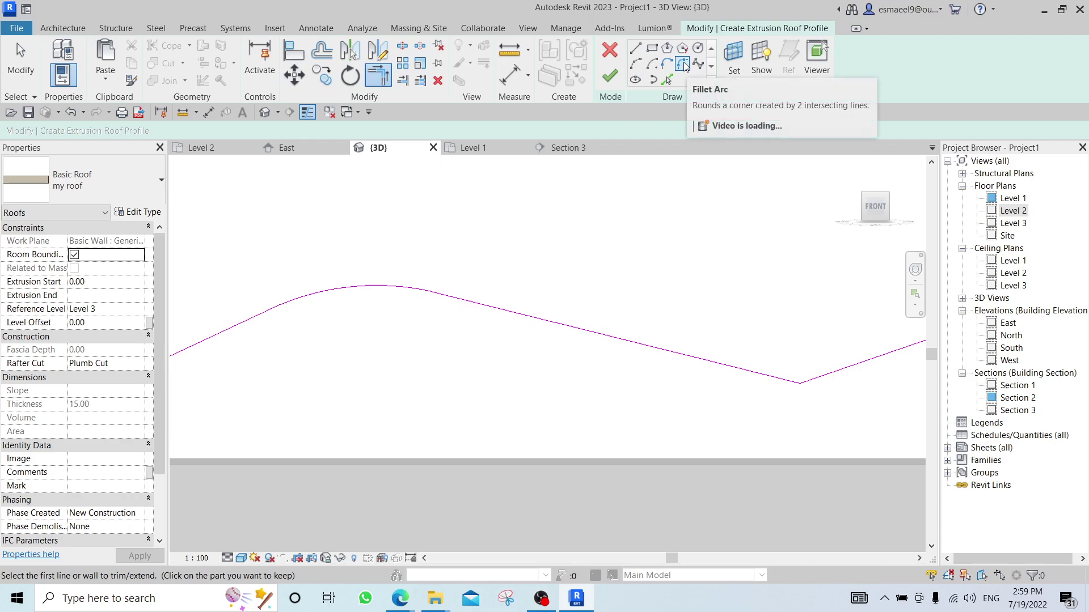
Step: Round off the sharp valley and the next curve joint with fillet arcs
{"action": "left_click", "coordinate": [684, 66]}
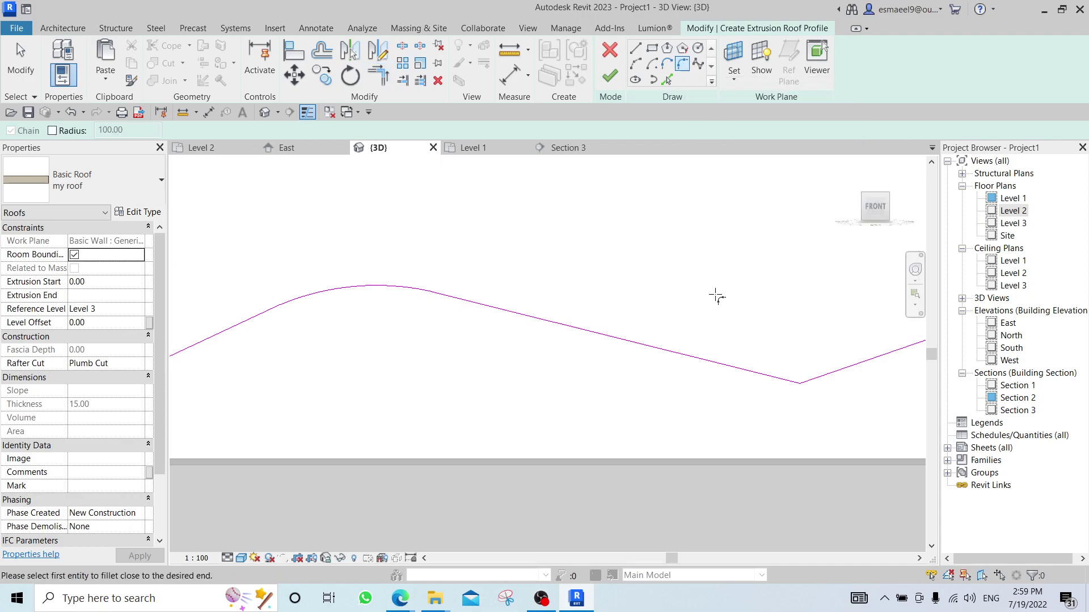
{"action": "middle_click_drag", "start_coordinate": [717, 293], "coordinate": [544, 286]}
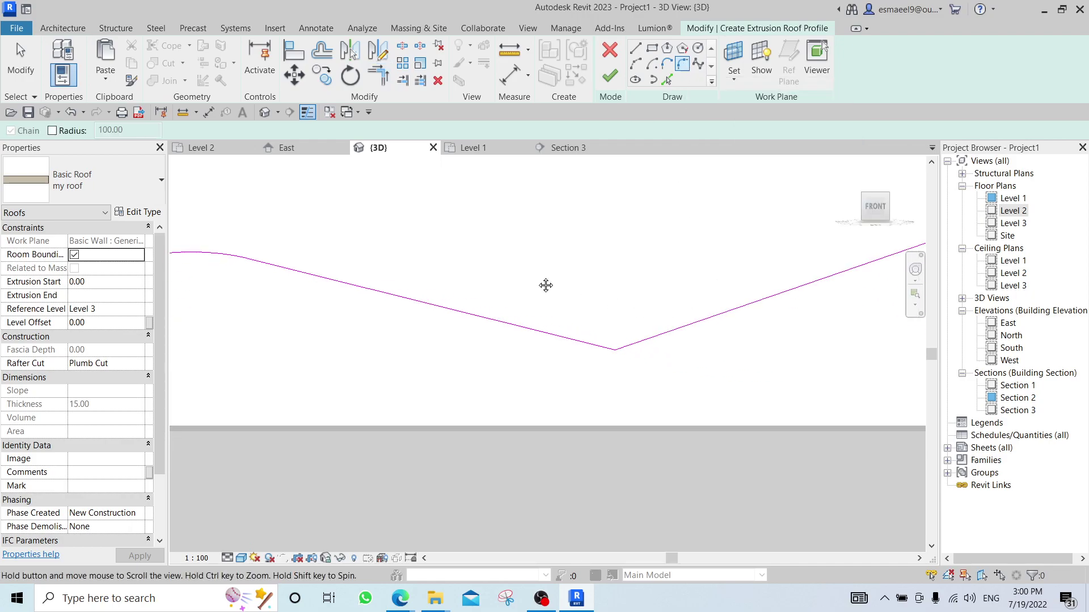
{"action": "left_click", "coordinate": [572, 343]}
{"action": "left_click", "coordinate": [647, 338]}
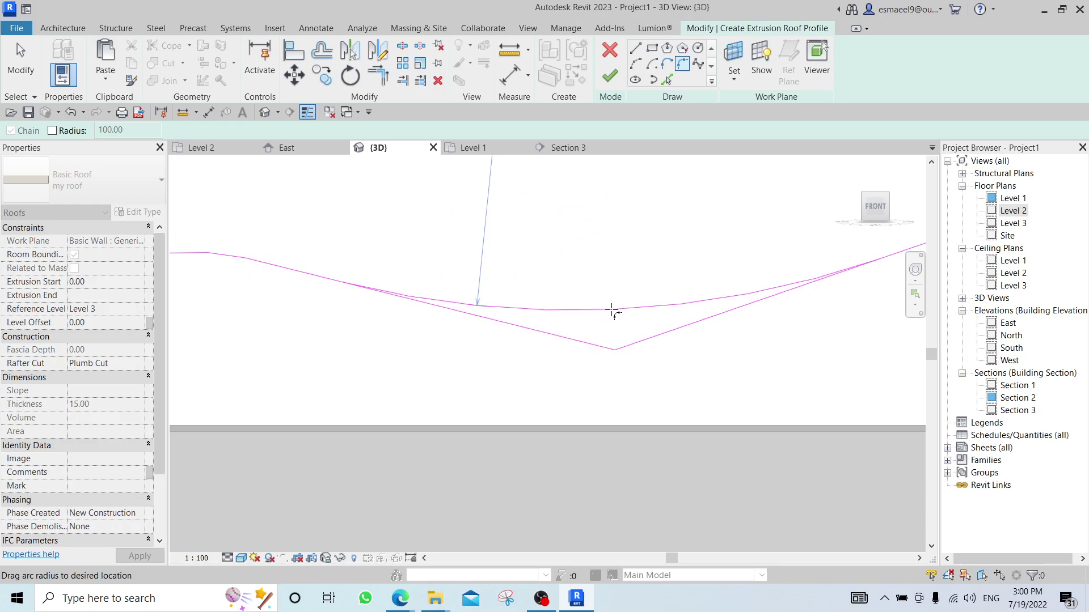
{"action": "left_click", "coordinate": [613, 311]}
{"action": "mouse_move", "coordinate": [578, 355]}
{"action": "middle_mouse_down", "text": "shift"}
{"action": "mouse_move", "coordinate": [435, 309]}
{"action": "mouse_move", "coordinate": [461, 352]}
{"action": "mouse_move", "coordinate": [593, 324]}
{"action": "mouse_move", "coordinate": [553, 256]}
{"action": "middle_mouse_up", "text": "shift"}
{"action": "left_click", "coordinate": [549, 257]}
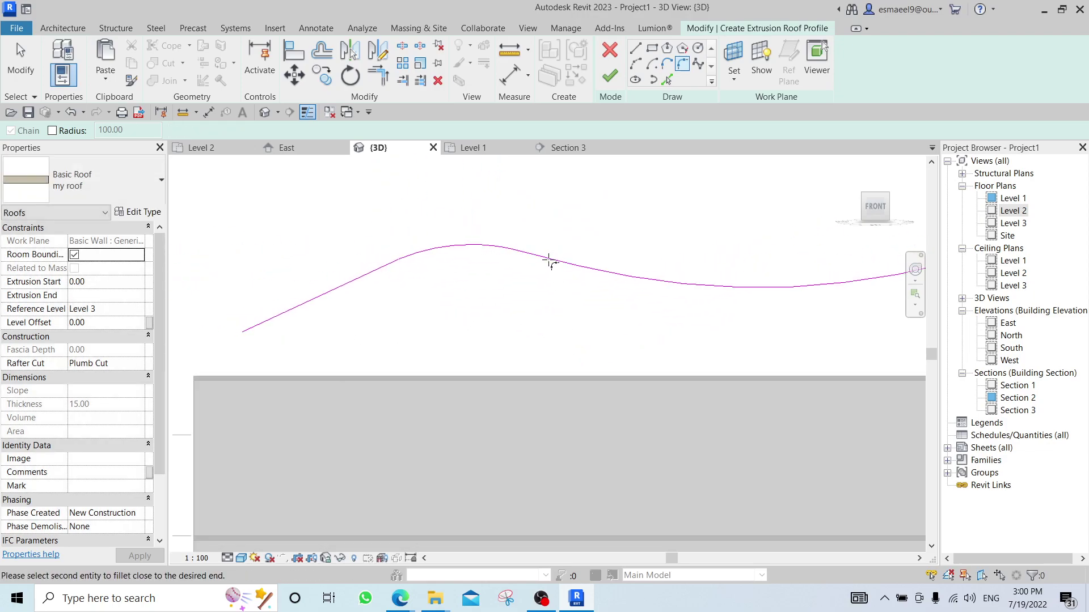
{"action": "left_click", "coordinate": [400, 262]}
{"action": "left_click", "coordinate": [445, 269]}
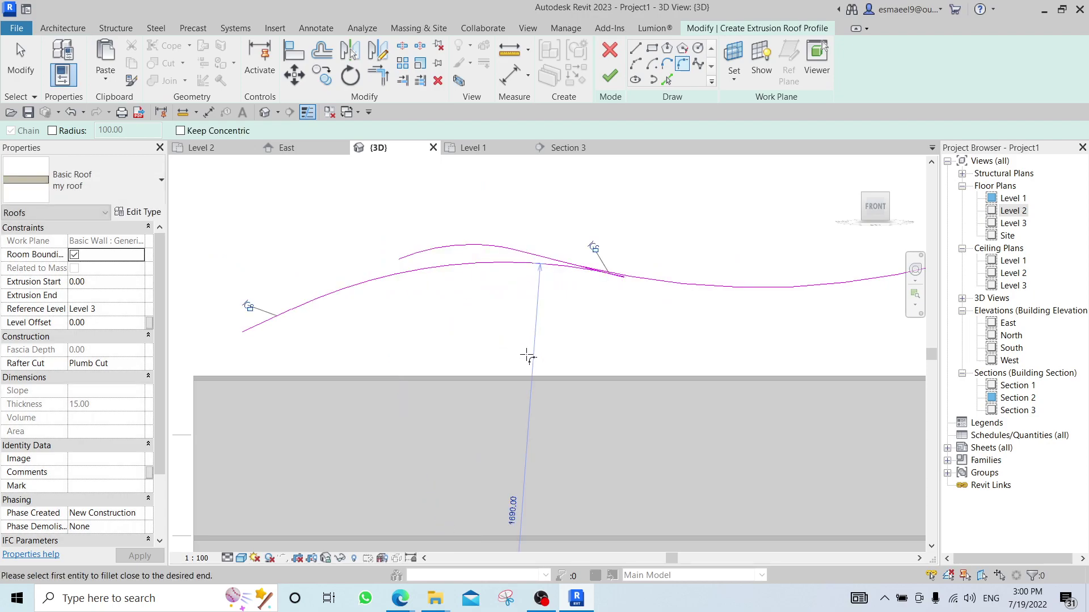
Step: Attempt another fillet on the wavy curve, cancel it, and select the profile to check it
{"action": "mouse_move", "coordinate": [544, 308]}
{"action": "middle_mouse_down", "text": "shift"}
{"action": "mouse_move", "coordinate": [568, 284]}
{"action": "mouse_move", "coordinate": [510, 251]}
{"action": "mouse_move", "coordinate": [590, 301]}
{"action": "mouse_move", "coordinate": [546, 287]}
{"action": "middle_mouse_up", "text": "shift"}
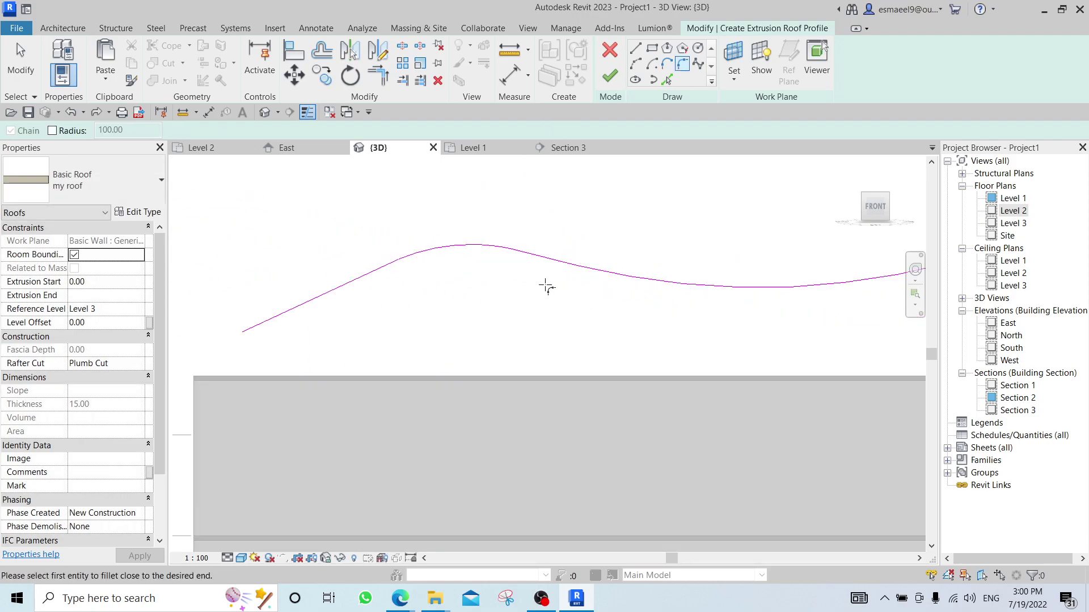
{"action": "left_click", "coordinate": [535, 256]}
{"action": "left_click", "coordinate": [428, 272]}
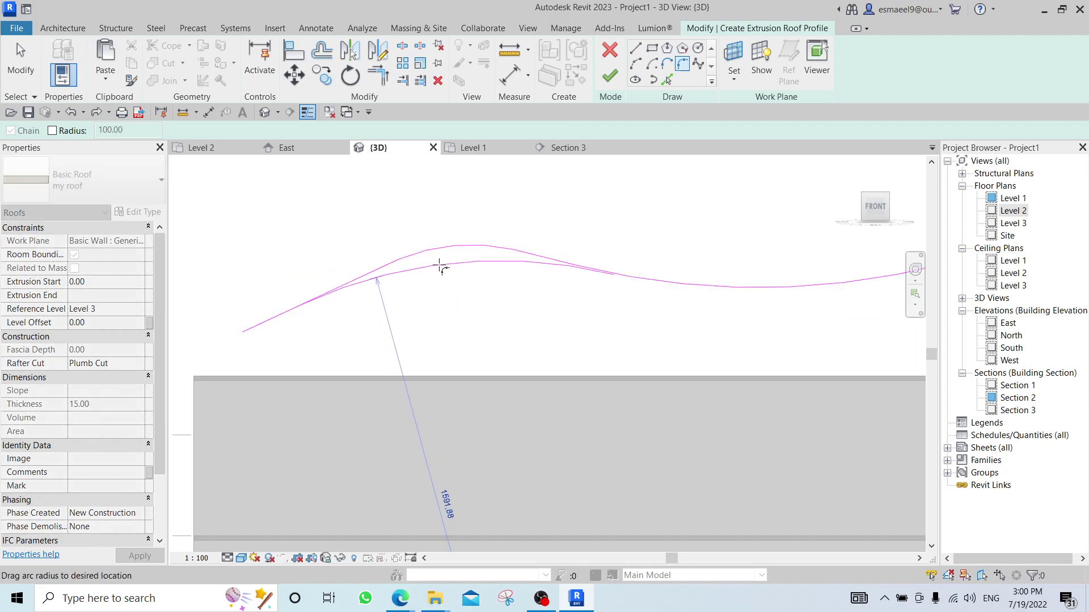
{"action": "middle_click_drag", "start_coordinate": [448, 258], "coordinate": [511, 278], "text": "shift"}
{"action": "key", "text": "Escape"}
{"action": "key", "text": "Escape"}
{"action": "left_click", "coordinate": [437, 271]}
{"action": "key", "text": "Escape"}
Step: Finish the profile into the wavy extrusion roof, cancelling the save reminder, and view it isometrically
{"action": "left_click", "coordinate": [620, 79]}
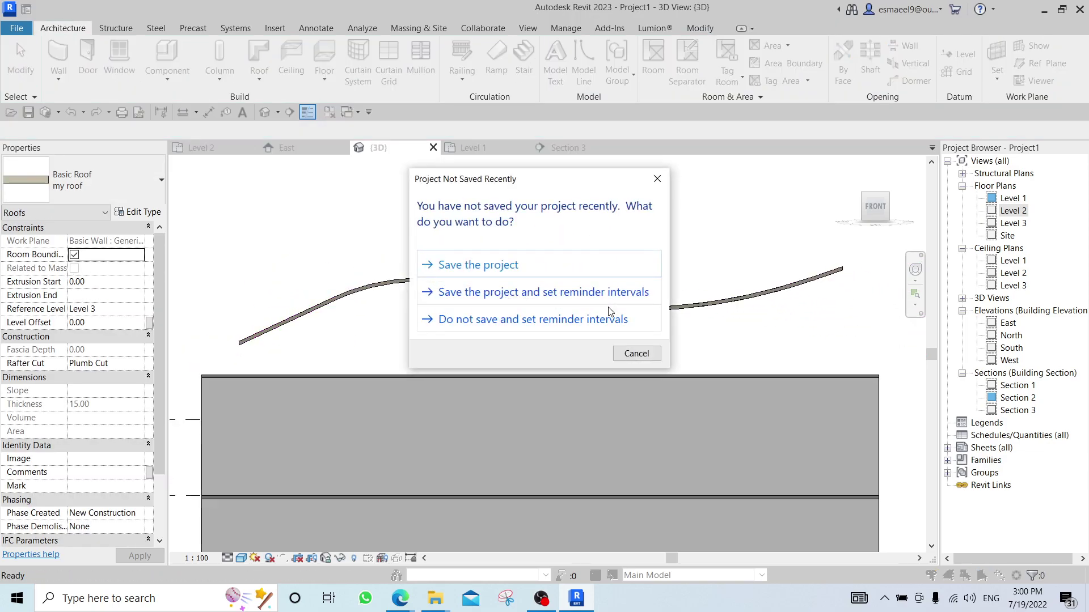
{"action": "left_click", "coordinate": [628, 352]}
{"action": "key", "text": "Escape"}
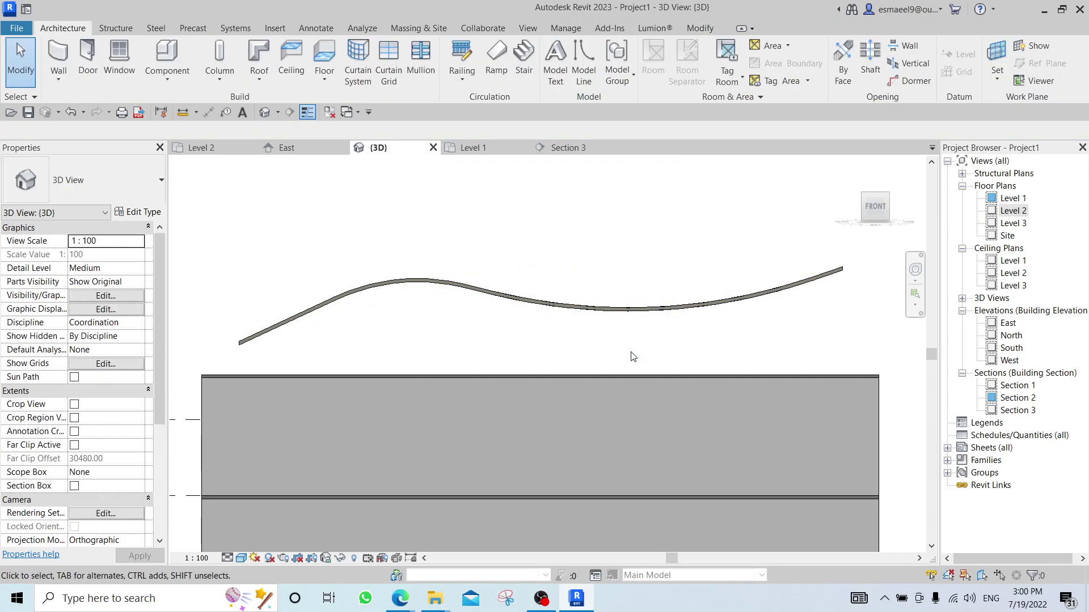
{"action": "scroll", "coordinate": [631, 351], "scroll_direction": "down", "scroll_amount": 3}
{"action": "middle_click_drag", "start_coordinate": [731, 325], "coordinate": [680, 340], "text": "shift"}
Step: Inspect the selected curved roof, then select the right-hand house's hip roof
{"action": "left_click", "coordinate": [505, 346]}
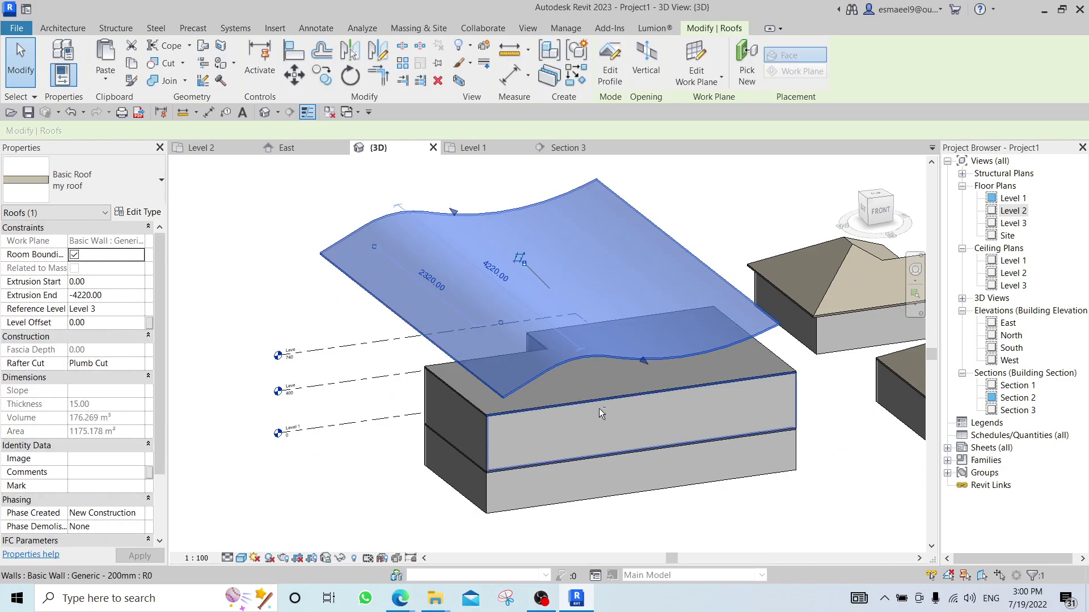
{"action": "middle_click_drag", "start_coordinate": [505, 345], "coordinate": [596, 391], "text": "shift"}
{"action": "key", "text": "Escape"}
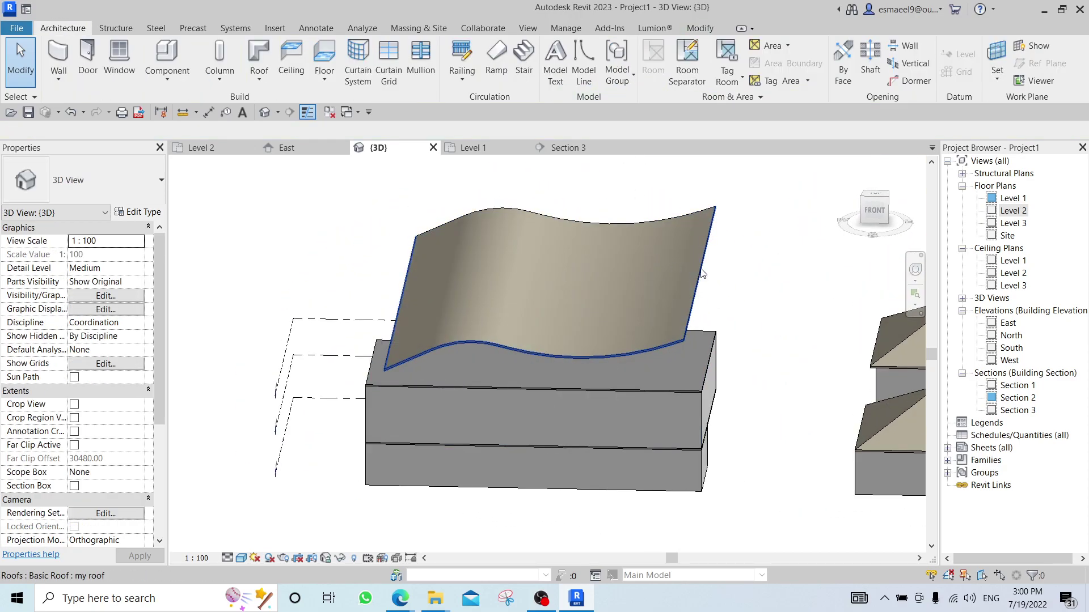
{"action": "middle_click_drag", "start_coordinate": [916, 353], "coordinate": [720, 347]}
{"action": "left_click", "coordinate": [703, 344]}
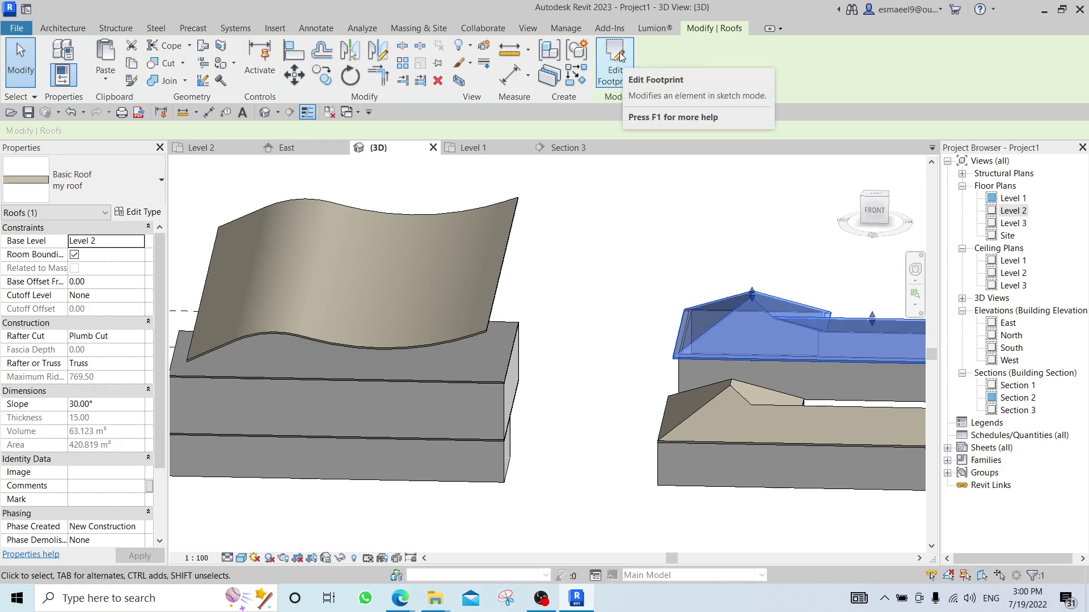
Step: Extend the wavy roof profile with a straight line drawn from the curve's end
{"action": "left_click", "coordinate": [432, 297]}
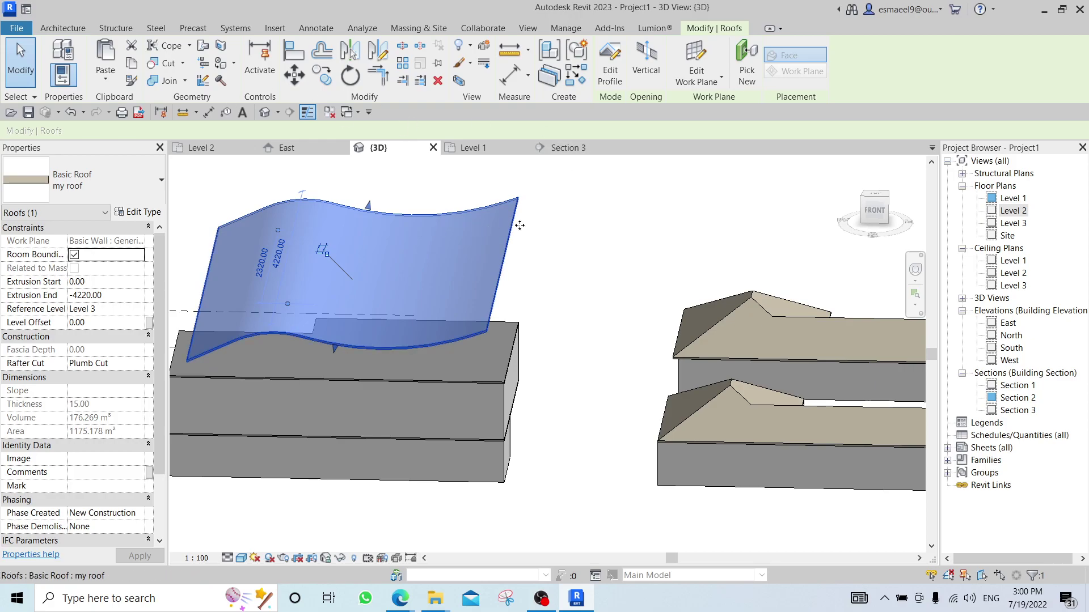
{"action": "left_click", "coordinate": [610, 68]}
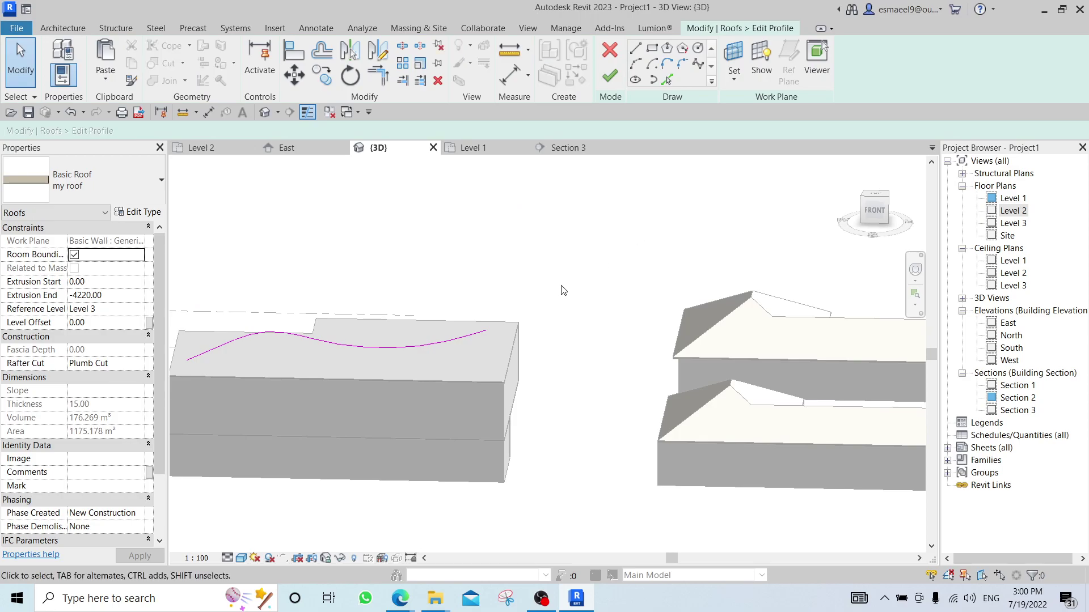
{"action": "key", "text": "l"}
{"action": "key", "text": "i"}
{"action": "left_click", "coordinate": [485, 331]}
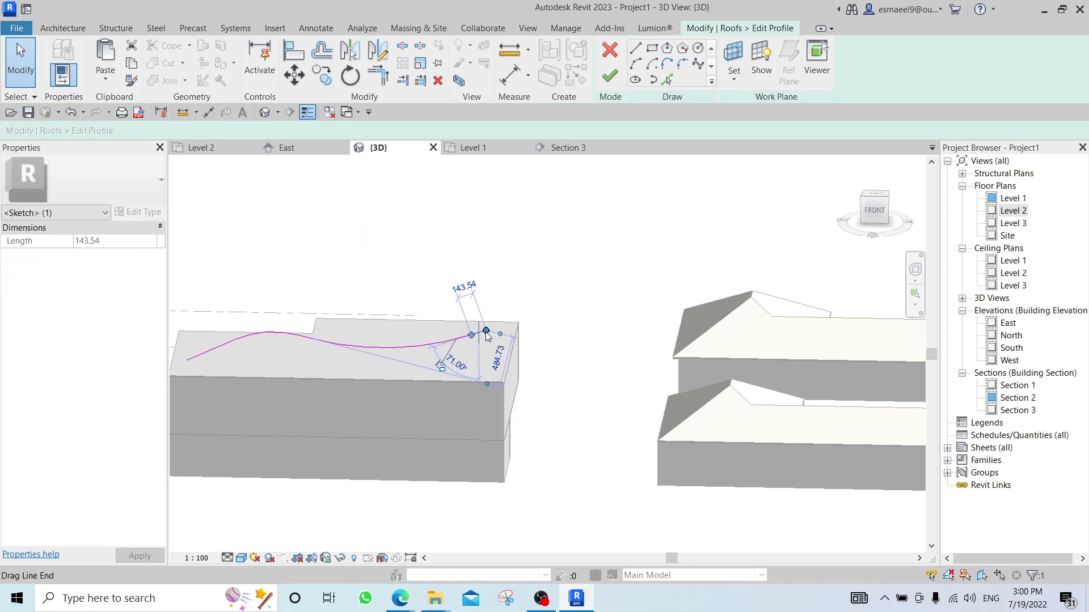
{"action": "left_click", "coordinate": [581, 288]}
{"action": "middle_click_drag", "start_coordinate": [582, 287], "coordinate": [375, 271], "text": "shift"}
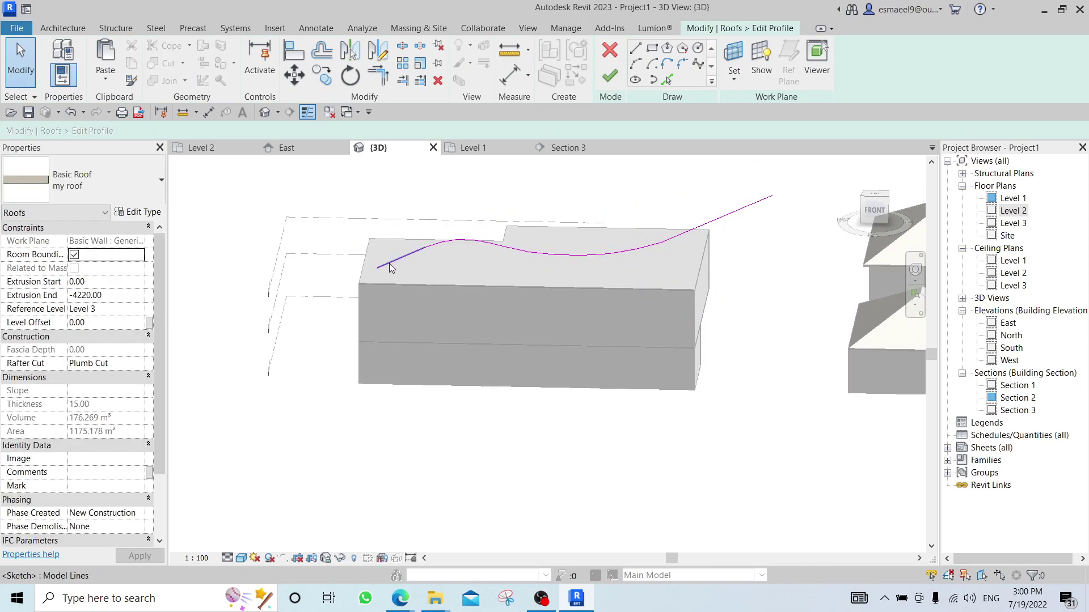
{"action": "key", "text": "Escape"}
{"action": "key", "text": "Escape"}
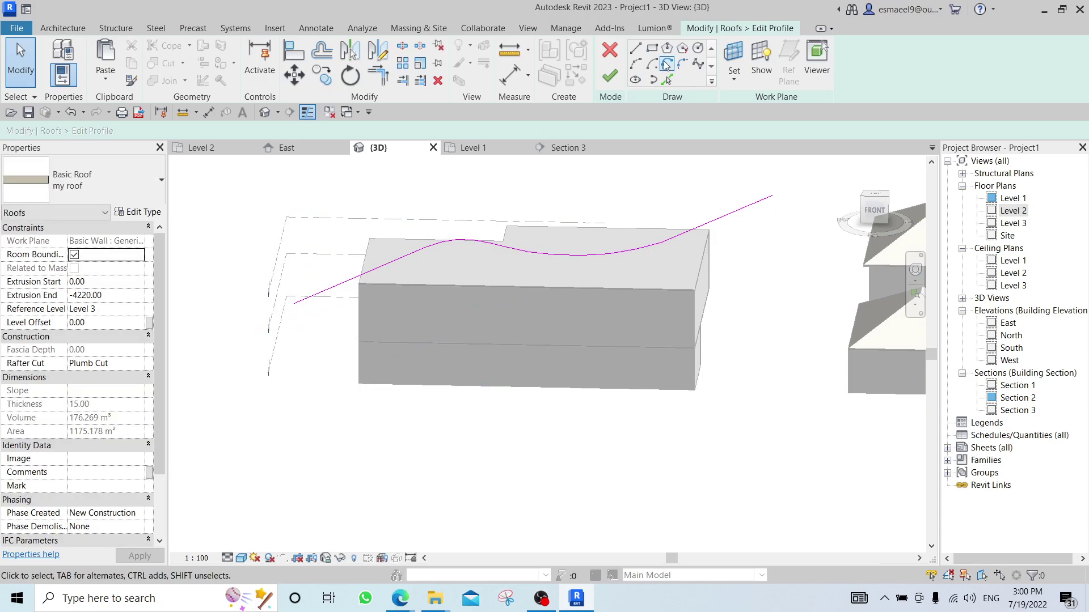
{"action": "left_click", "coordinate": [610, 76]}
Step: Drag the roof's end handles to shorten its extrusion to -2152.10, fitting the house depth
{"action": "left_click", "coordinate": [753, 377]}
{"action": "mouse_move", "coordinate": [753, 376]}
{"action": "middle_mouse_down", "text": "shift"}
{"action": "mouse_move", "coordinate": [809, 413]}
{"action": "mouse_move", "coordinate": [741, 418]}
{"action": "mouse_move", "coordinate": [594, 296]}
{"action": "mouse_move", "coordinate": [760, 393]}
{"action": "mouse_move", "coordinate": [728, 306]}
{"action": "mouse_move", "coordinate": [765, 377]}
{"action": "middle_mouse_up", "text": "shift"}
{"action": "left_click", "coordinate": [594, 296]}
{"action": "key", "text": "Escape"}
{"action": "left_click", "coordinate": [764, 320]}
{"action": "scroll", "coordinate": [824, 316], "scroll_direction": "up", "scroll_amount": 3}
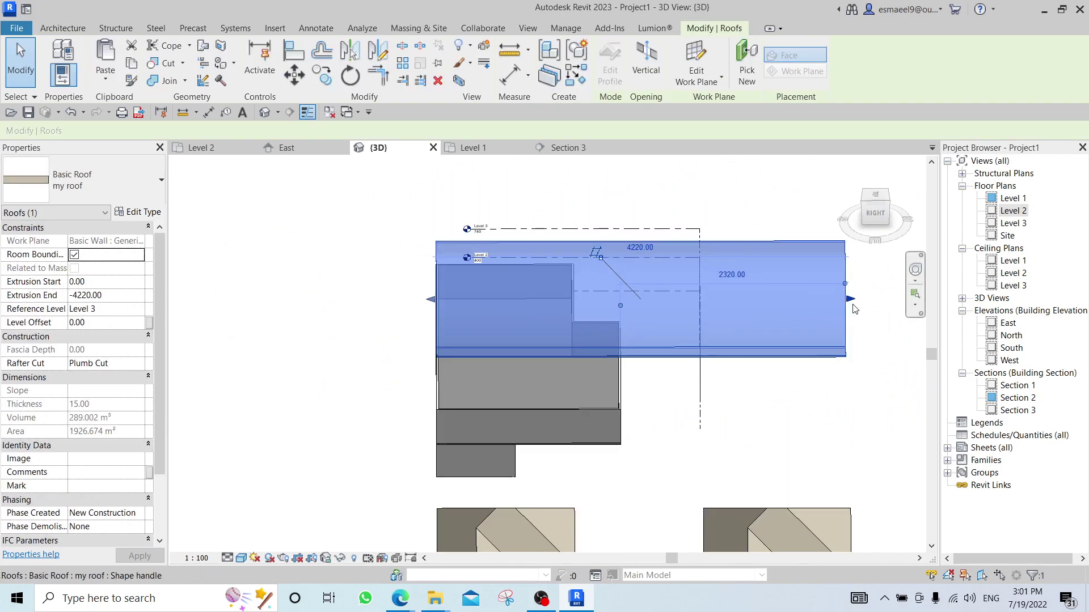
{"action": "left_click_drag", "start_coordinate": [720, 308], "coordinate": [644, 306]}
{"action": "left_click_drag", "start_coordinate": [431, 299], "coordinate": [439, 308]}
{"action": "key", "text": "Escape"}
{"action": "middle_click_drag", "start_coordinate": [669, 431], "coordinate": [671, 390], "text": "shift"}
{"action": "scroll", "coordinate": [671, 389], "scroll_direction": "up", "scroll_amount": 2}
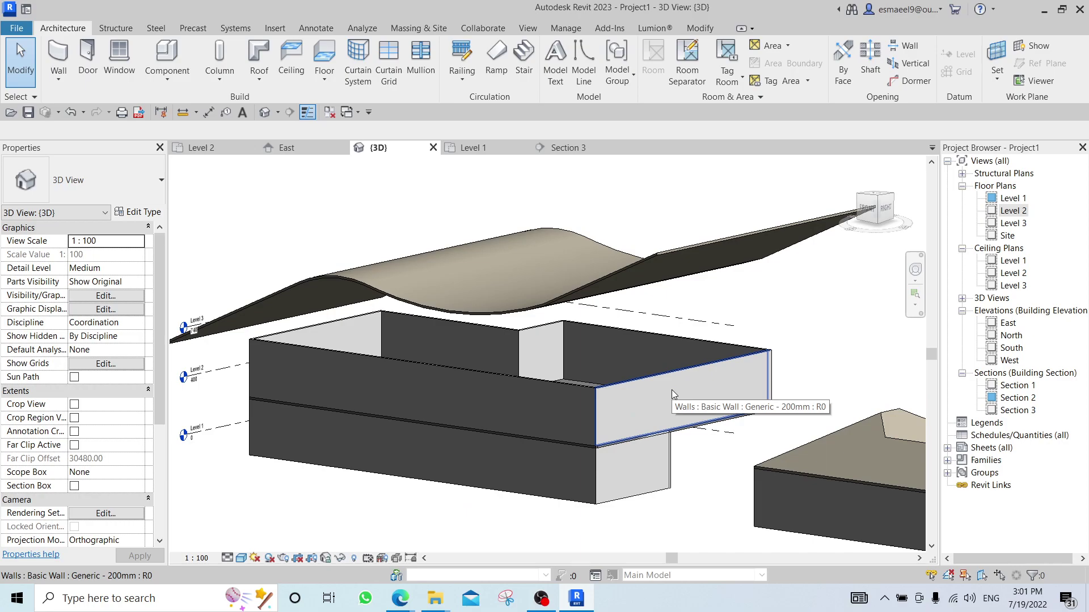
Step: Tab-select the chain of six Level 2 walls and attach their tops to the wavy roof
{"action": "key", "text": "Tab"}
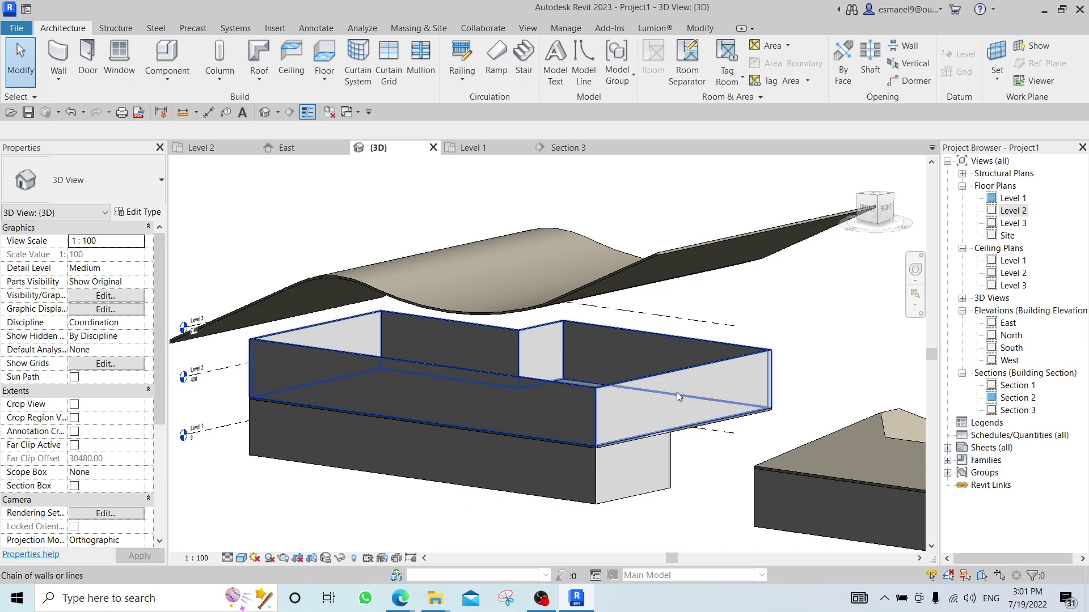
{"action": "left_click", "coordinate": [678, 391]}
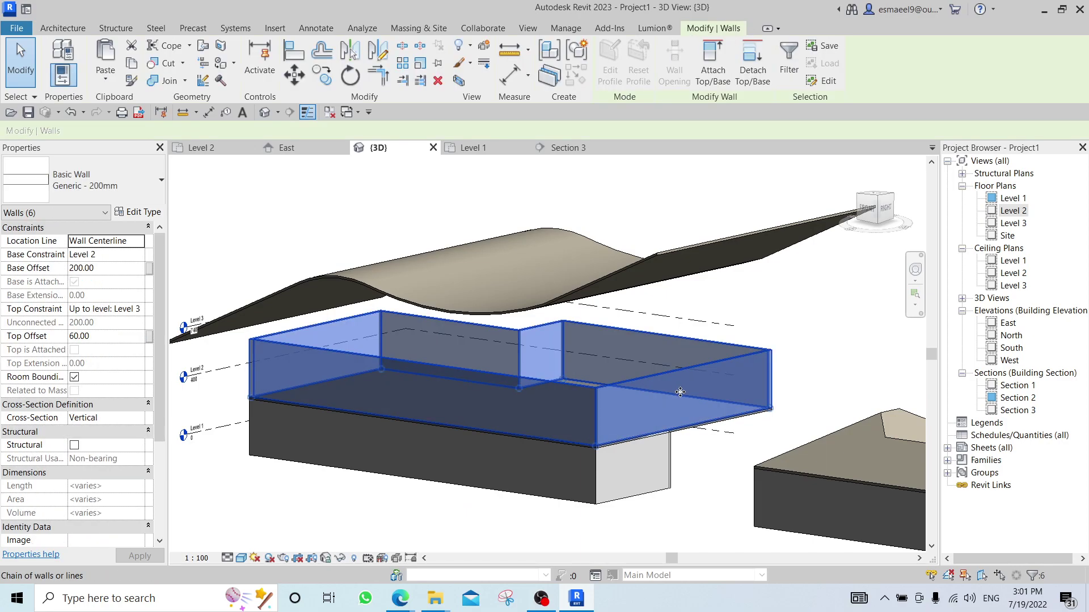
{"action": "left_click", "coordinate": [713, 71]}
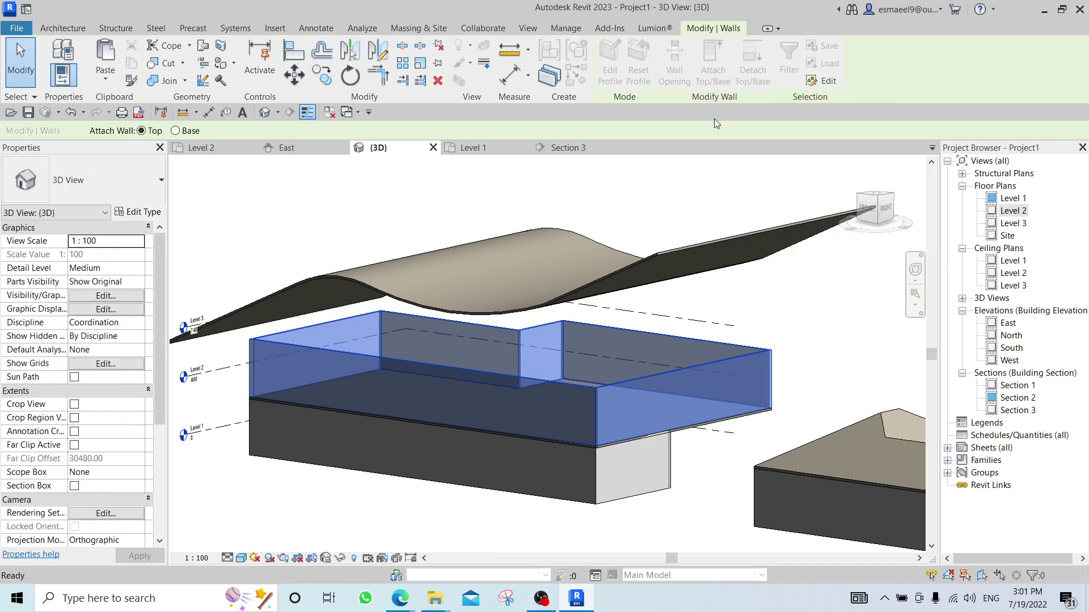
{"action": "left_click", "coordinate": [682, 252]}
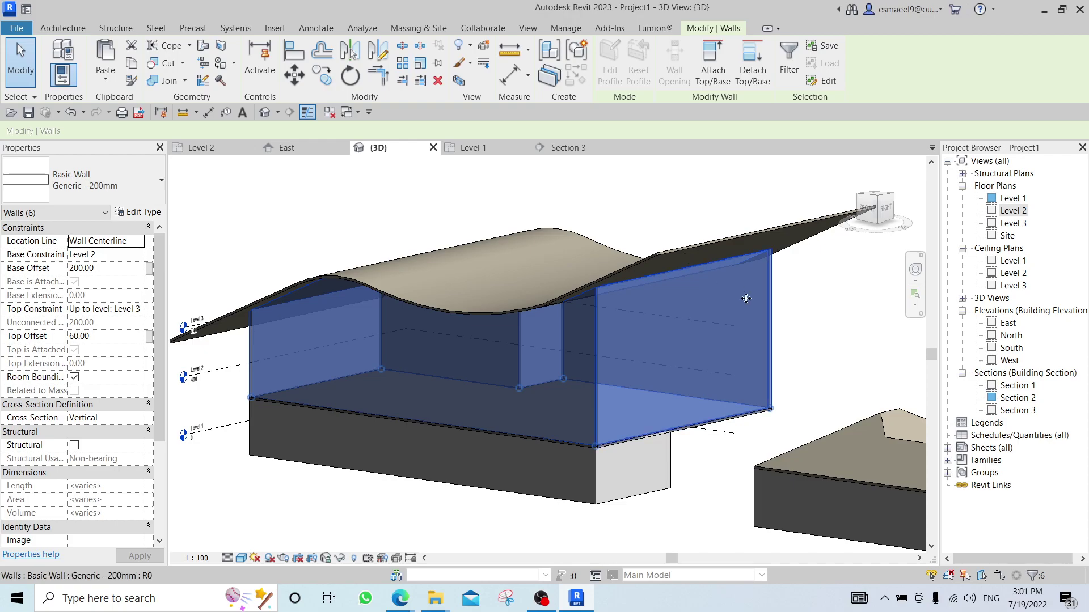
{"action": "key", "text": "Escape"}
{"action": "middle_click_drag", "start_coordinate": [684, 253], "coordinate": [579, 298], "text": "shift"}
{"action": "scroll", "coordinate": [682, 264], "scroll_direction": "up", "scroll_amount": 3}
{"action": "left_click", "coordinate": [683, 264]}
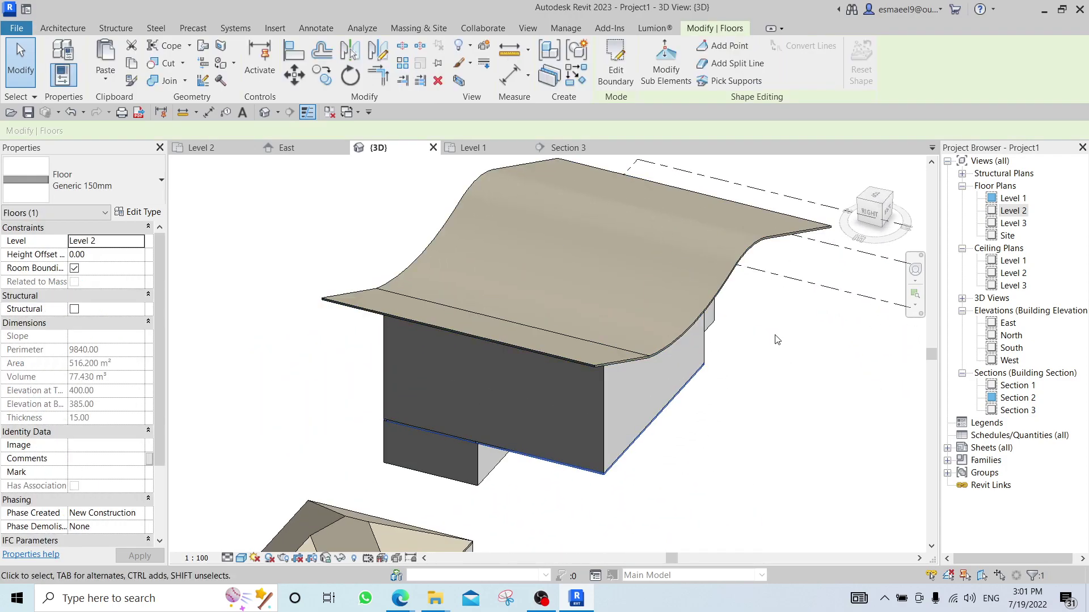
Step: Hide the curved roof in view with EH to reveal the walls' wave-following tops
{"action": "key", "text": "Escape"}
{"action": "left_click", "coordinate": [658, 273]}
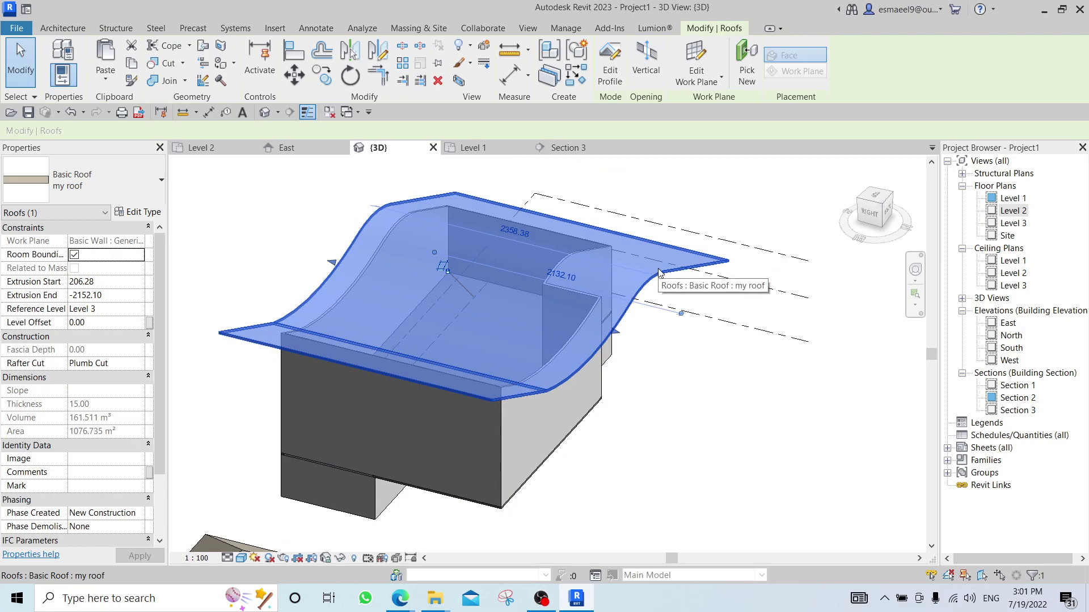
{"action": "right_click", "coordinate": [645, 268]}
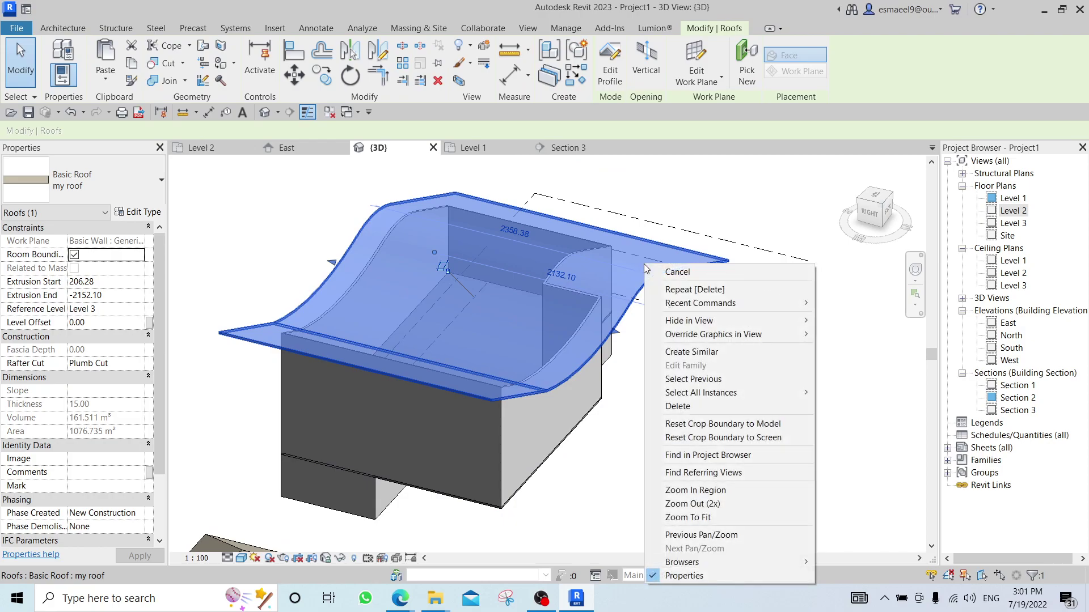
{"action": "mouse_move", "coordinate": [679, 321]}
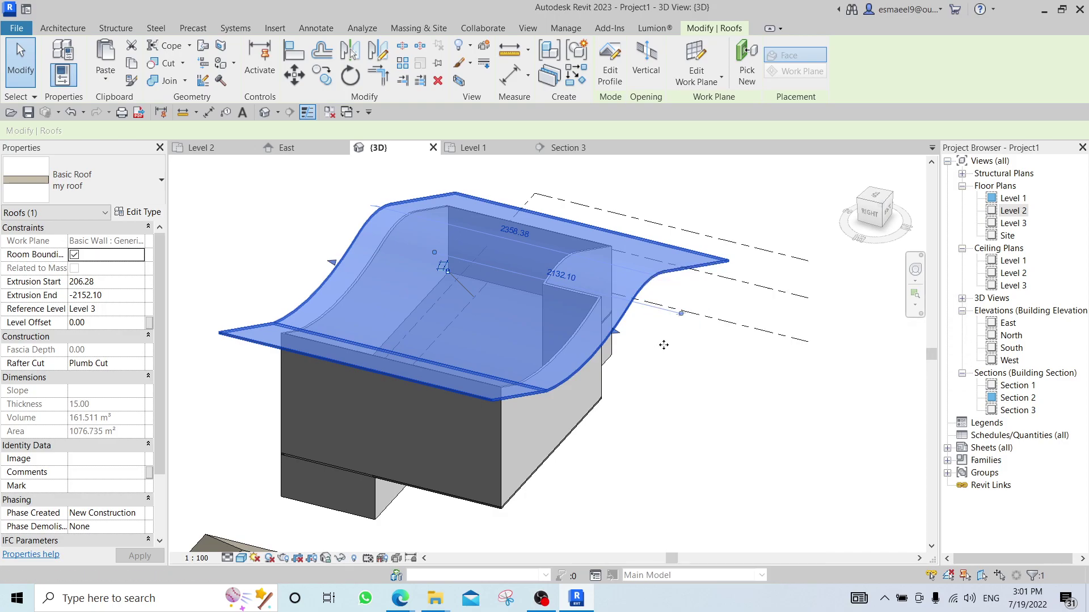
{"action": "key", "text": "Escape"}
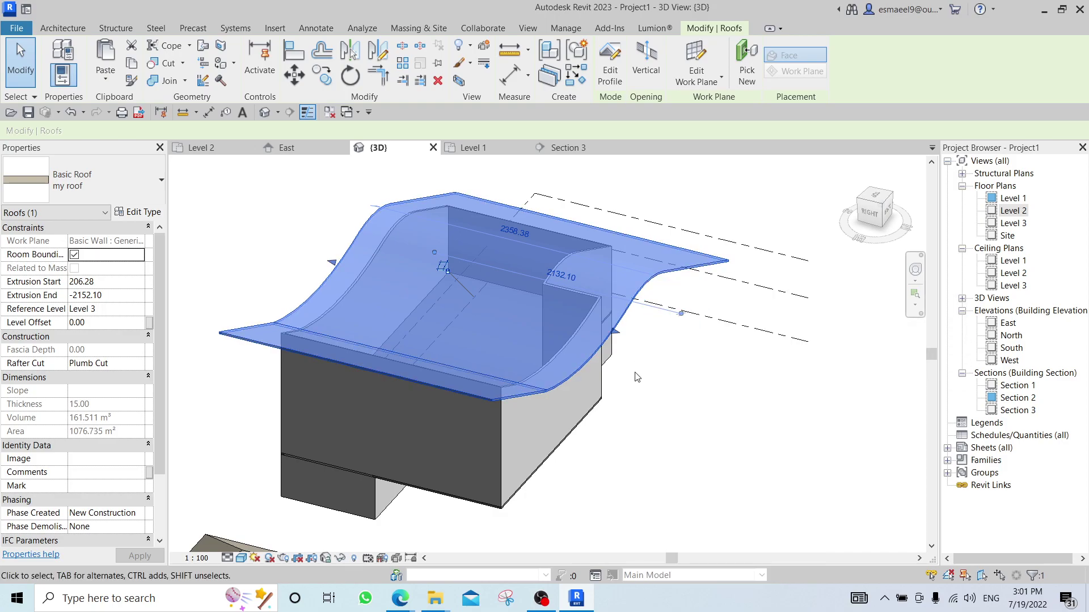
{"action": "left_click", "coordinate": [638, 377]}
{"action": "left_click", "coordinate": [618, 301]}
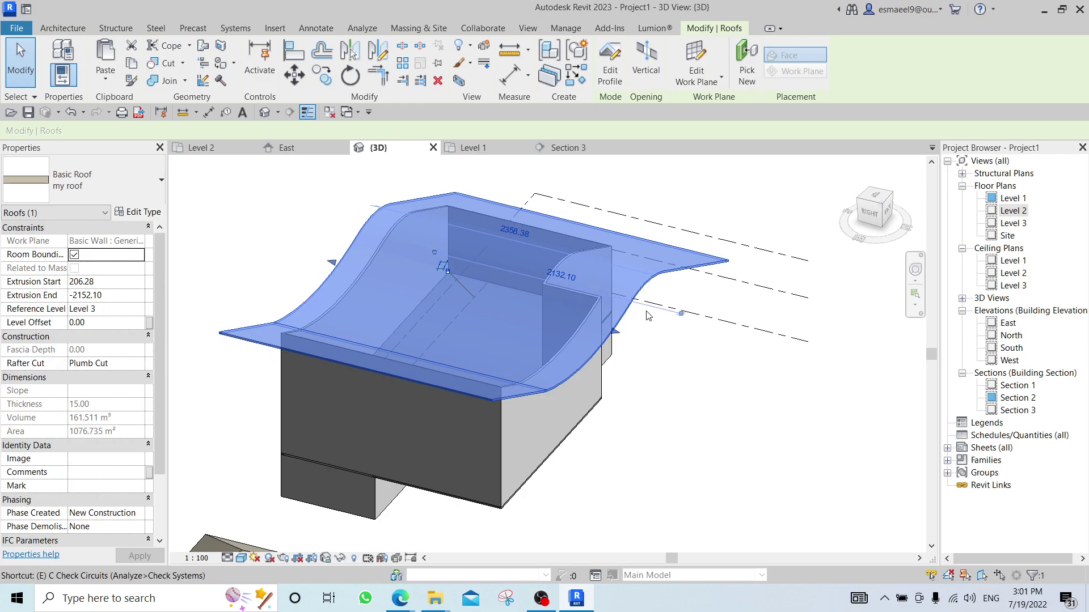
{"action": "key", "text": "h"}
{"action": "middle_click_drag", "start_coordinate": [727, 475], "coordinate": [680, 262], "text": "shift"}
{"action": "scroll", "coordinate": [685, 259], "scroll_direction": "up", "scroll_amount": 4}
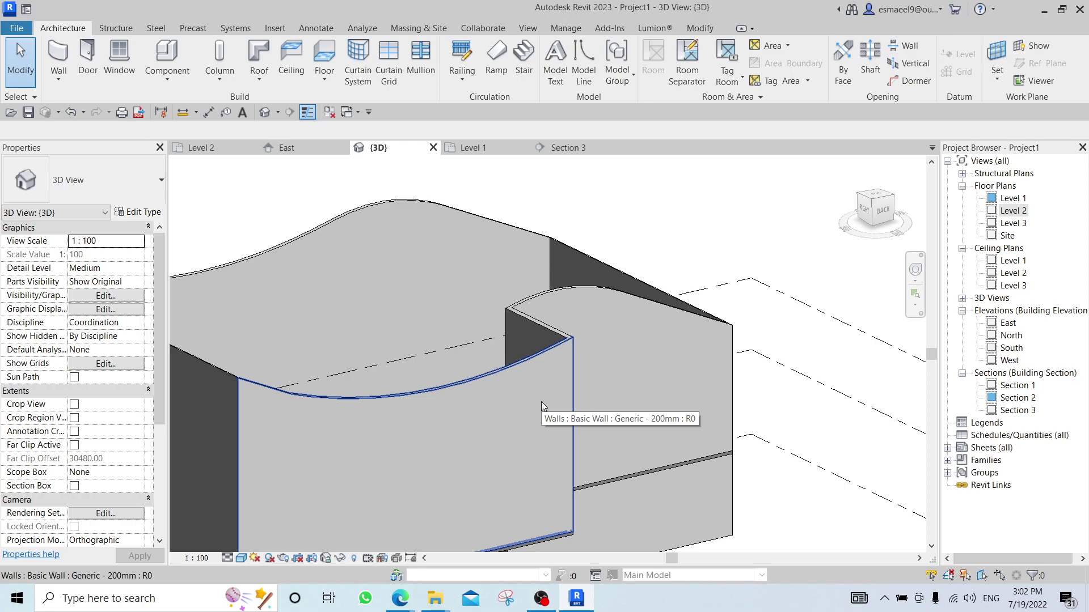
{"action": "scroll", "coordinate": [605, 418], "scroll_direction": "down", "scroll_amount": 5}
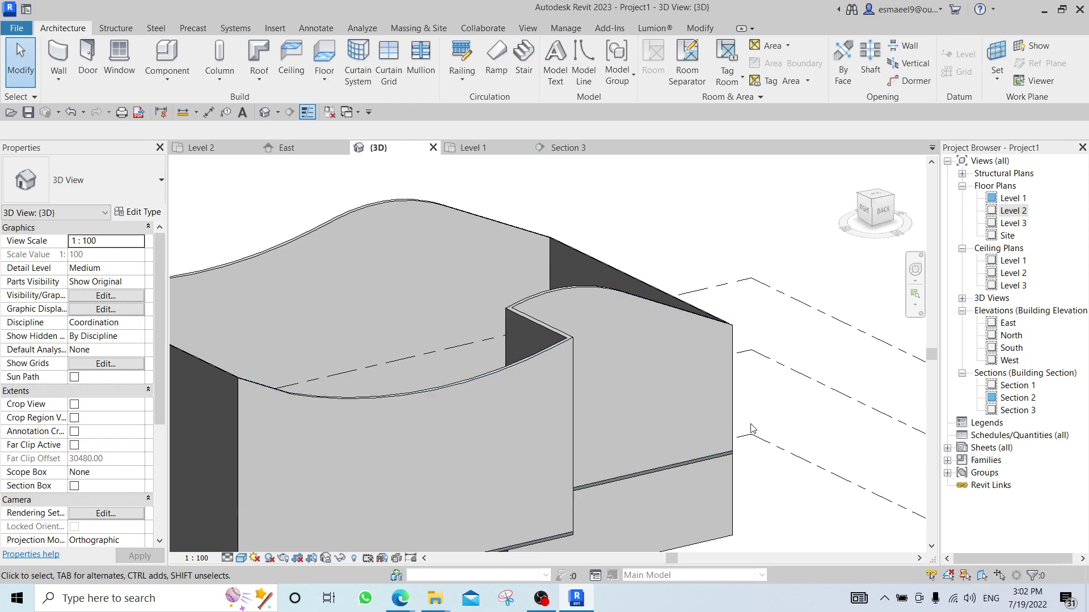
{"action": "middle_click_drag", "start_coordinate": [715, 368], "coordinate": [541, 369]}
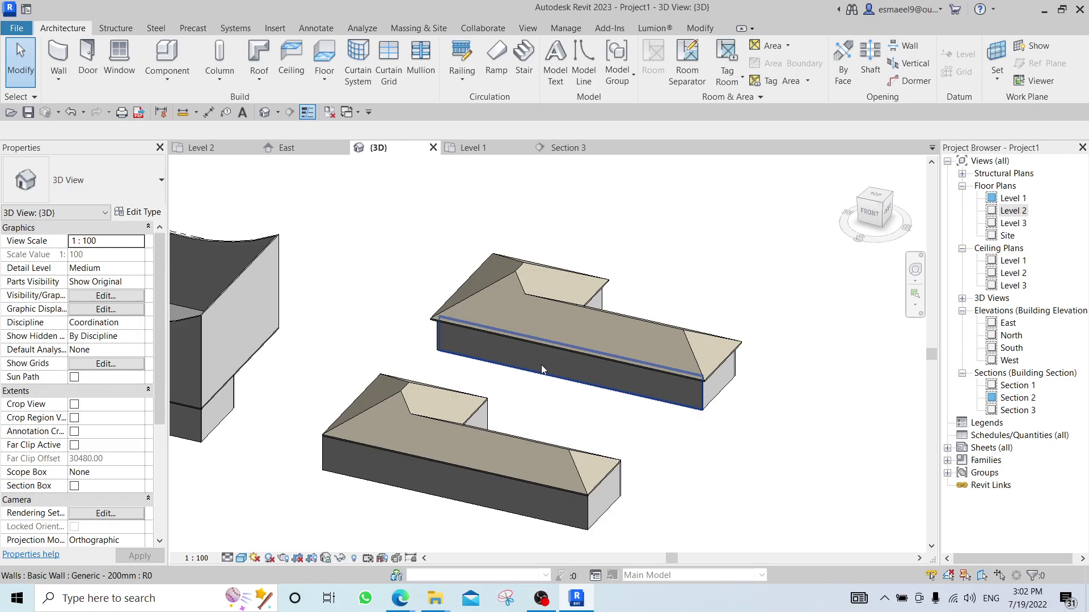
{"action": "scroll", "coordinate": [543, 366], "scroll_direction": "down", "scroll_amount": 2}
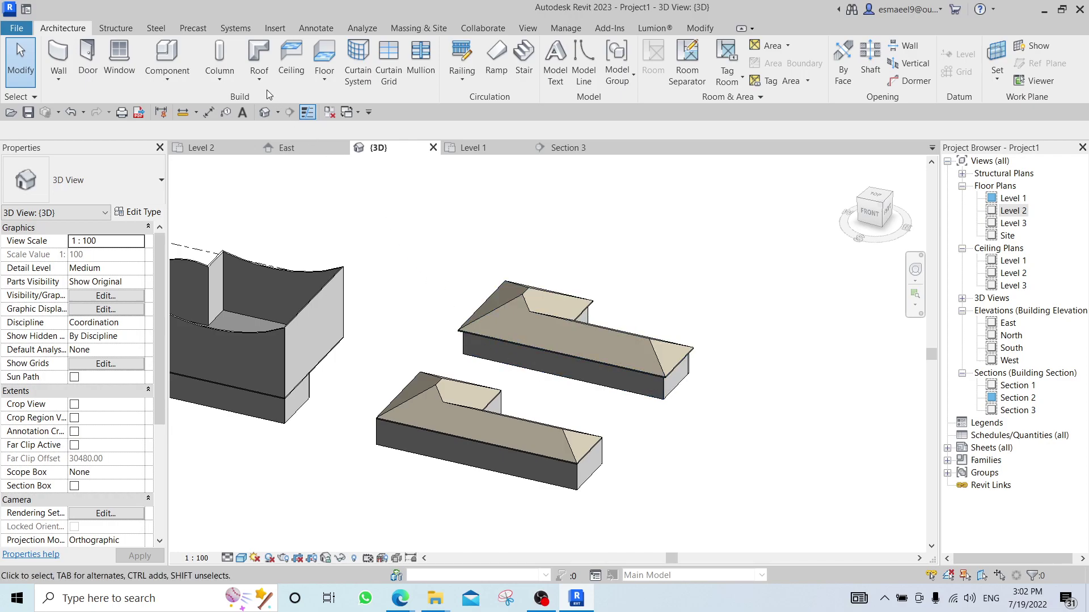
{"action": "left_click", "coordinate": [220, 78]}
{"action": "left_click", "coordinate": [699, 27]}
{"action": "left_click", "coordinate": [62, 28]}
{"action": "left_click", "coordinate": [700, 28]}
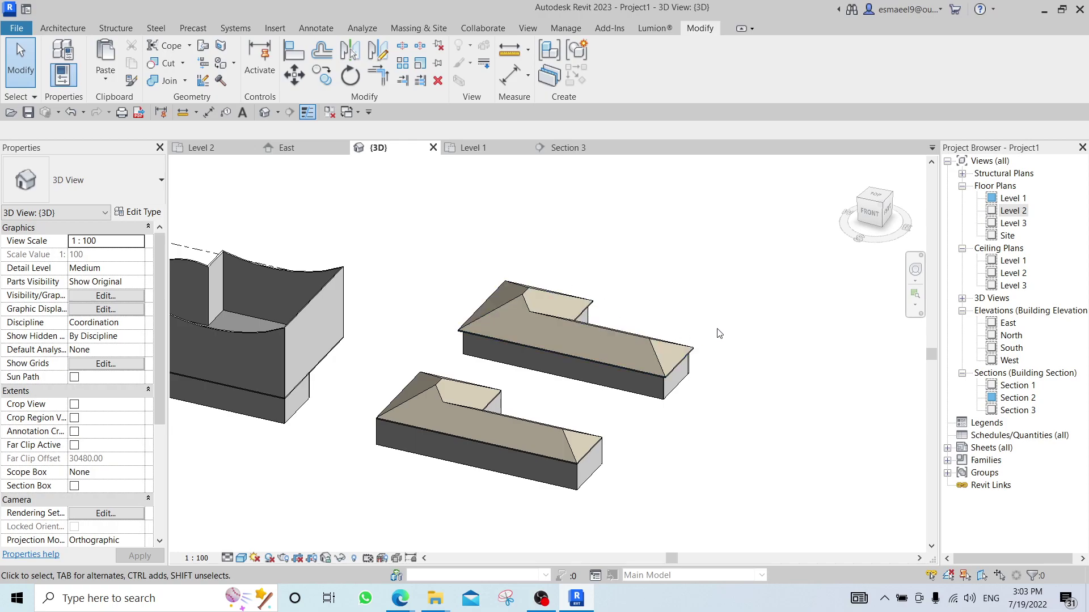
Step: Open the Level 1 floor plan and zoom in toward the upper room
{"action": "middle_click_drag", "start_coordinate": [720, 335], "coordinate": [591, 289]}
{"action": "double_click", "coordinate": [1024, 199]}
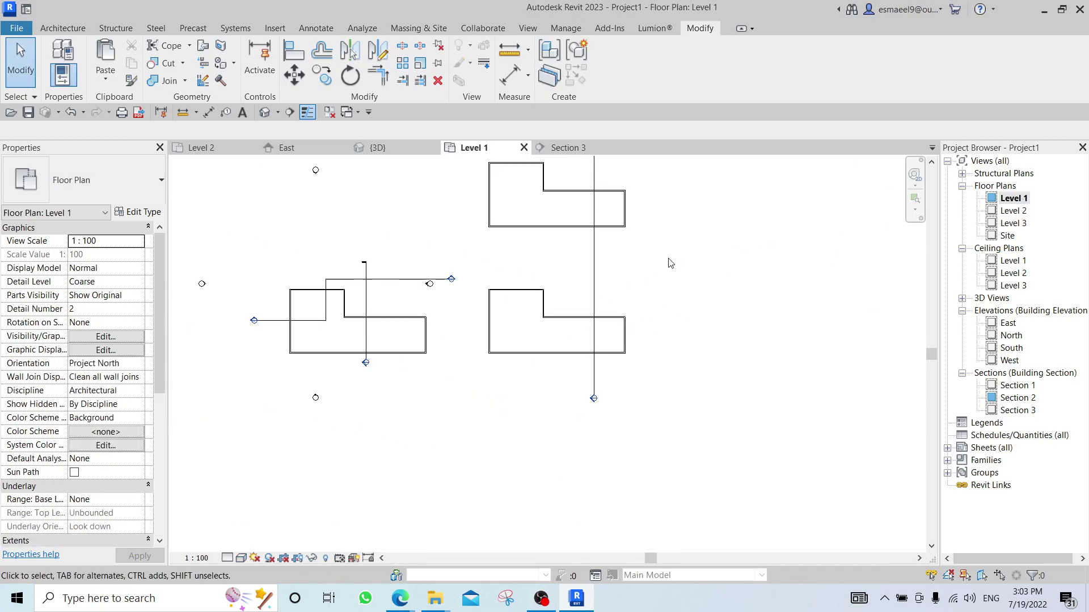
{"action": "scroll", "coordinate": [586, 268], "scroll_direction": "up", "scroll_amount": 3}
{"action": "scroll", "coordinate": [575, 292], "scroll_direction": "up", "scroll_amount": 2}
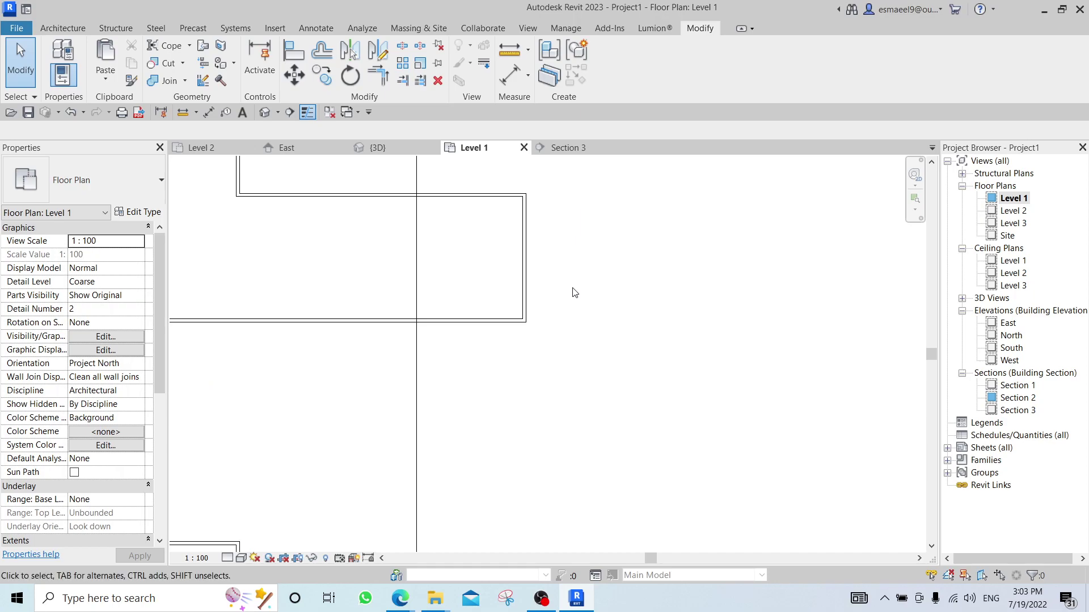
{"action": "middle_click_drag", "start_coordinate": [587, 292], "coordinate": [633, 362]}
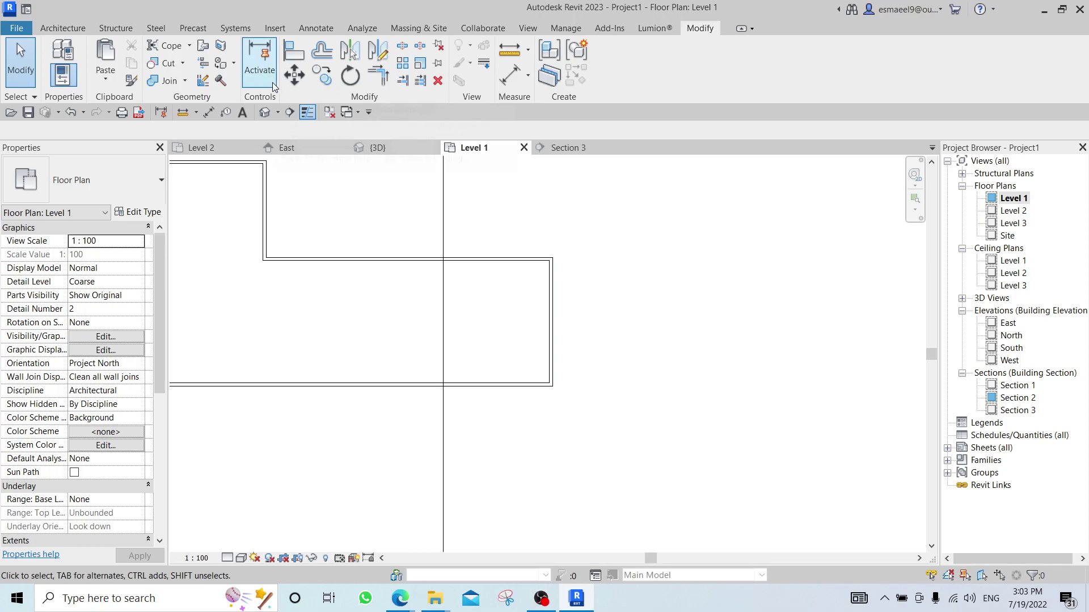
Step: Zoom and pan the Level 1 plan to frame the stepped wall outline
{"action": "scroll", "coordinate": [369, 236], "scroll_direction": "down", "scroll_amount": 2}
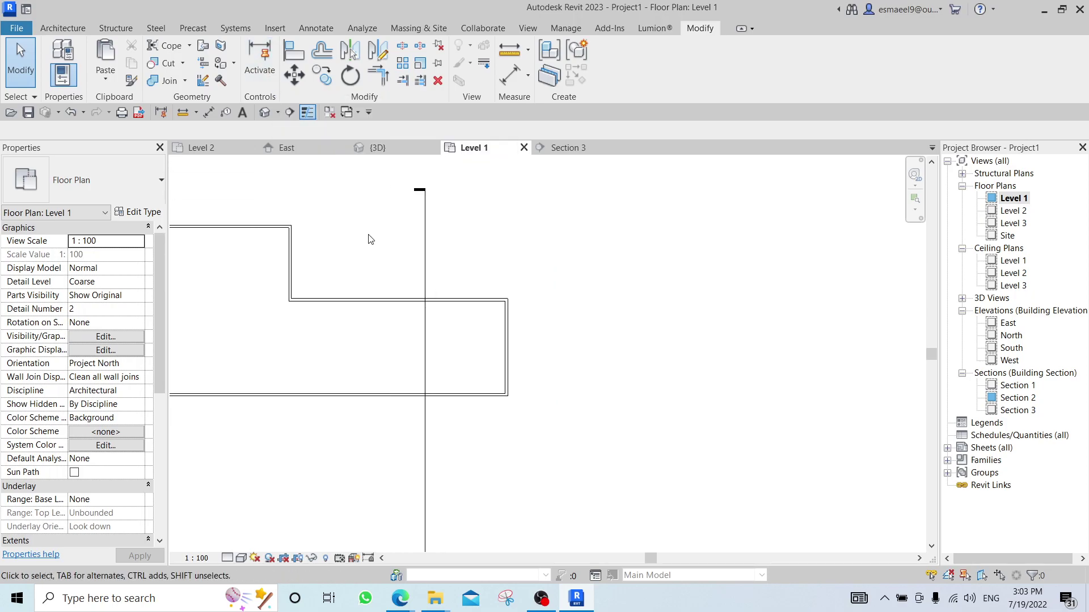
{"action": "middle_click_drag", "start_coordinate": [369, 214], "coordinate": [418, 189]}
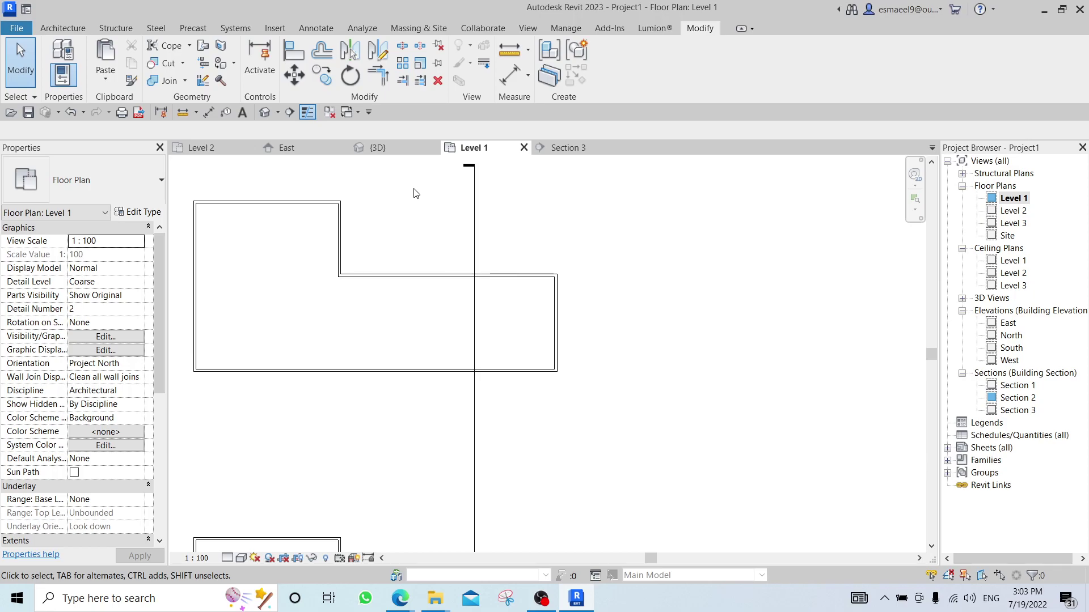
{"action": "scroll", "coordinate": [431, 234], "scroll_direction": "up", "scroll_amount": 2}
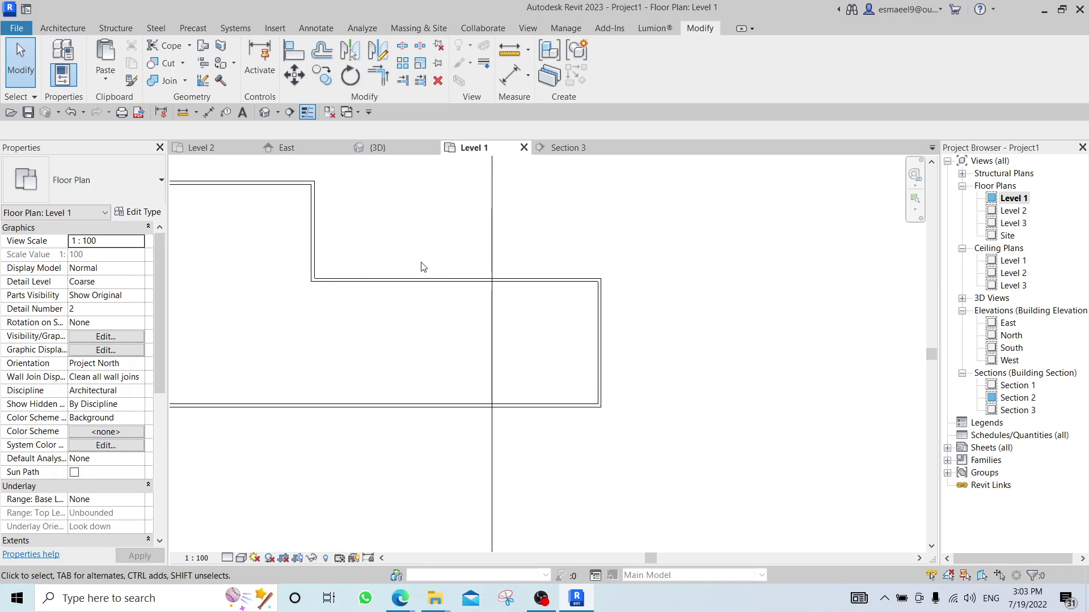
{"action": "scroll", "coordinate": [664, 268], "scroll_direction": "up", "scroll_amount": 2}
{"action": "scroll", "coordinate": [583, 326], "scroll_direction": "up", "scroll_amount": 1}
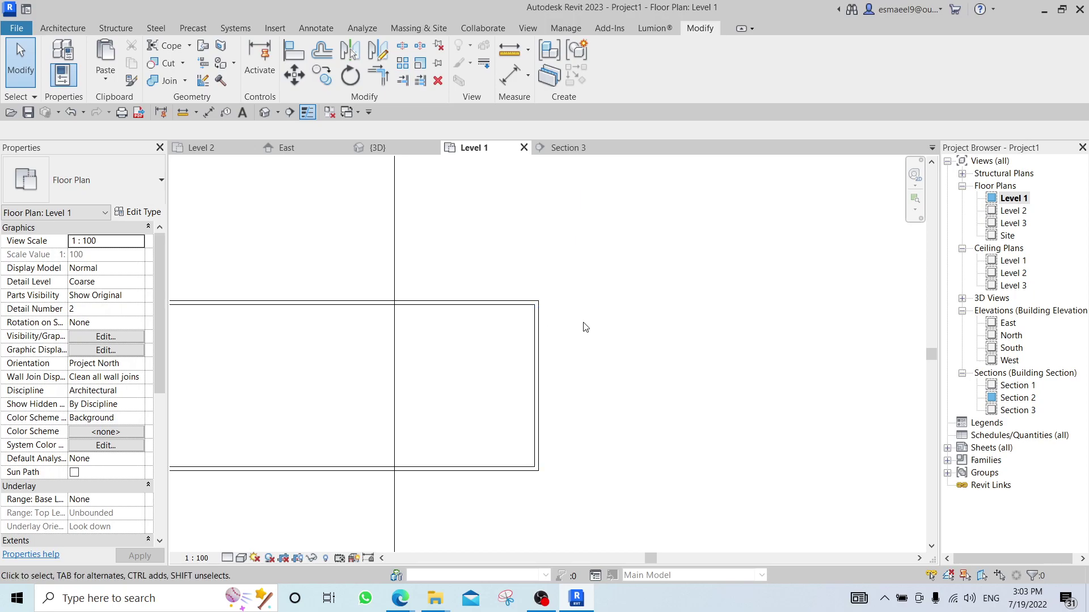
{"action": "scroll", "coordinate": [571, 308], "scroll_direction": "down", "scroll_amount": 1}
{"action": "scroll", "coordinate": [498, 316], "scroll_direction": "down", "scroll_amount": 1}
{"action": "middle_click_drag", "start_coordinate": [498, 316], "coordinate": [550, 297]}
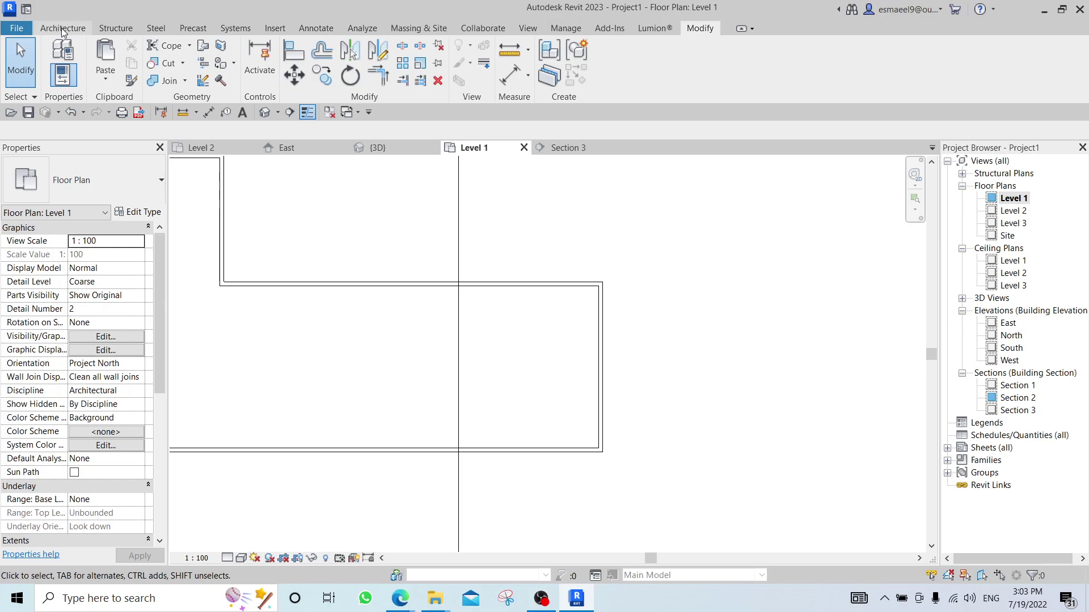
Step: Open rac_basic_sample_project's Level 1 floor plan and zoom toward the dining tables
{"action": "left_click", "coordinate": [27, 9]}
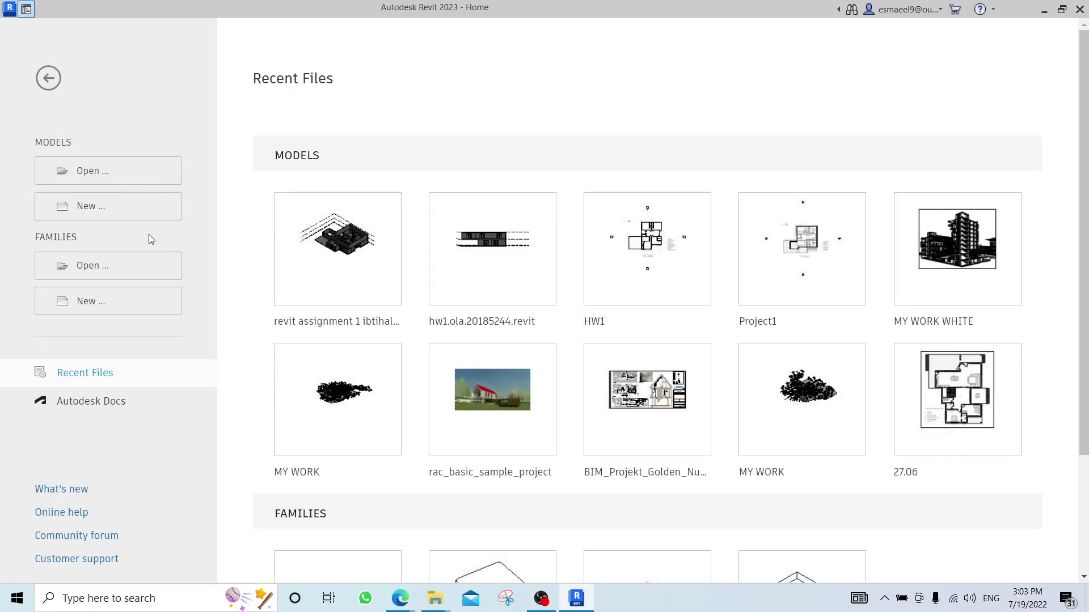
{"action": "key", "text": "ctrl+d"}
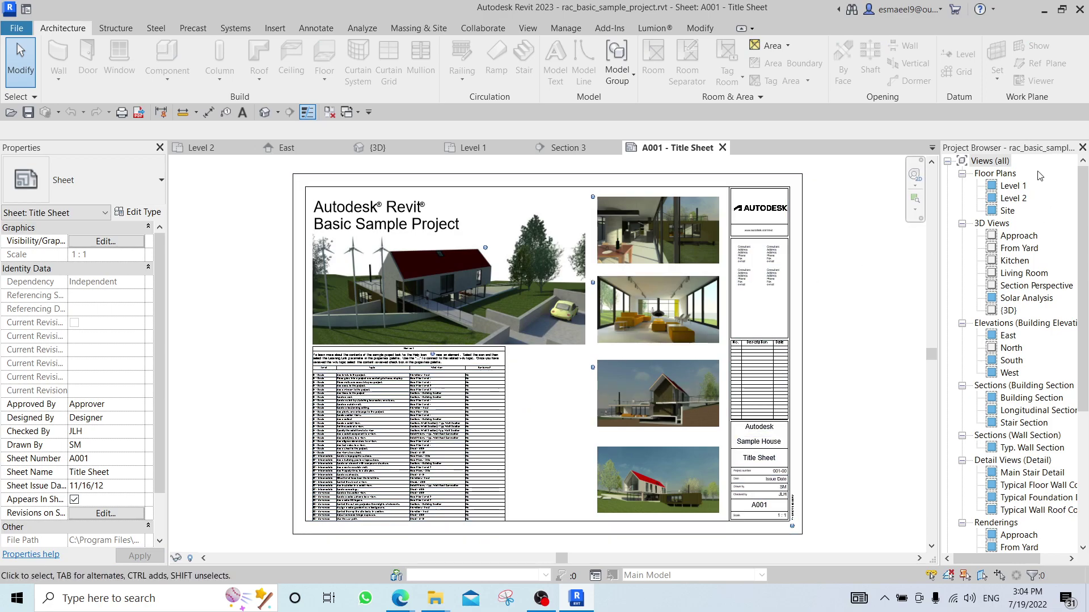
{"action": "left_click", "coordinate": [1014, 187]}
{"action": "double_click", "coordinate": [1013, 187]}
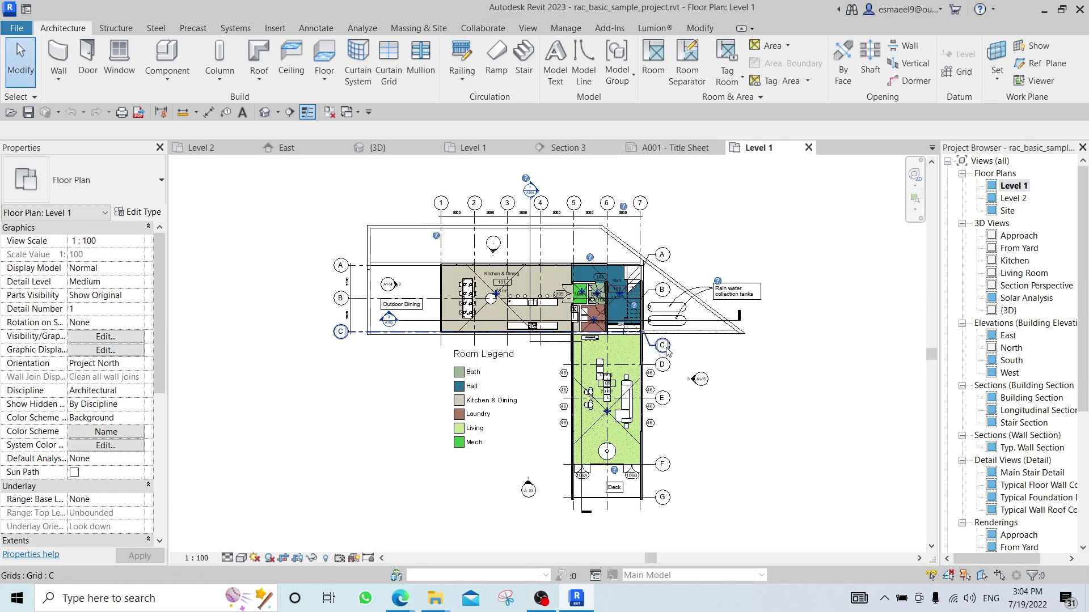
{"action": "scroll", "coordinate": [475, 301], "scroll_direction": "up", "scroll_amount": 5}
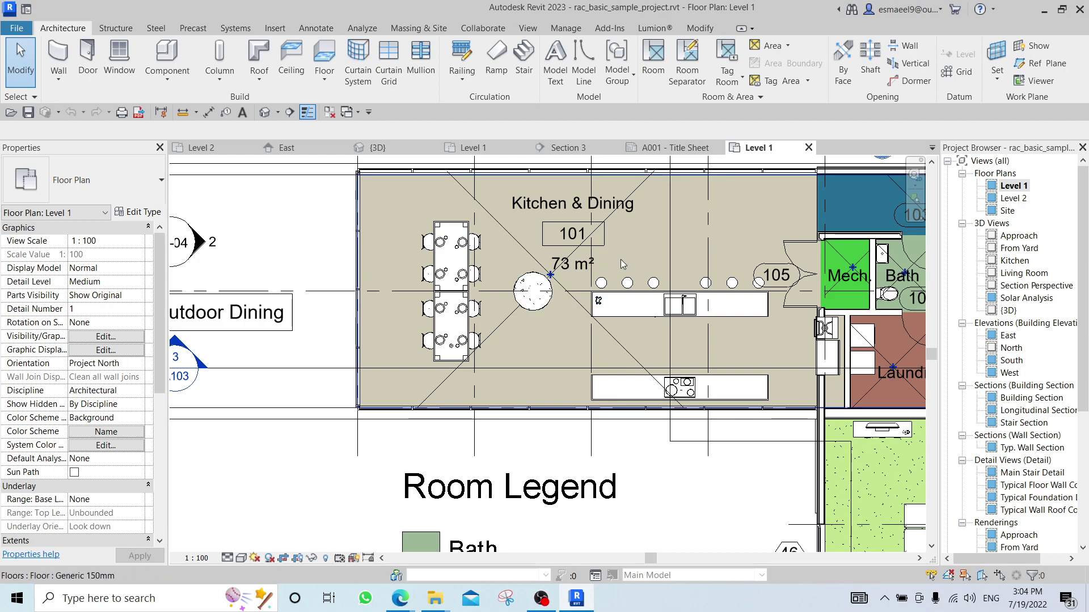
{"action": "scroll", "coordinate": [438, 277], "scroll_direction": "up", "scroll_amount": 3}
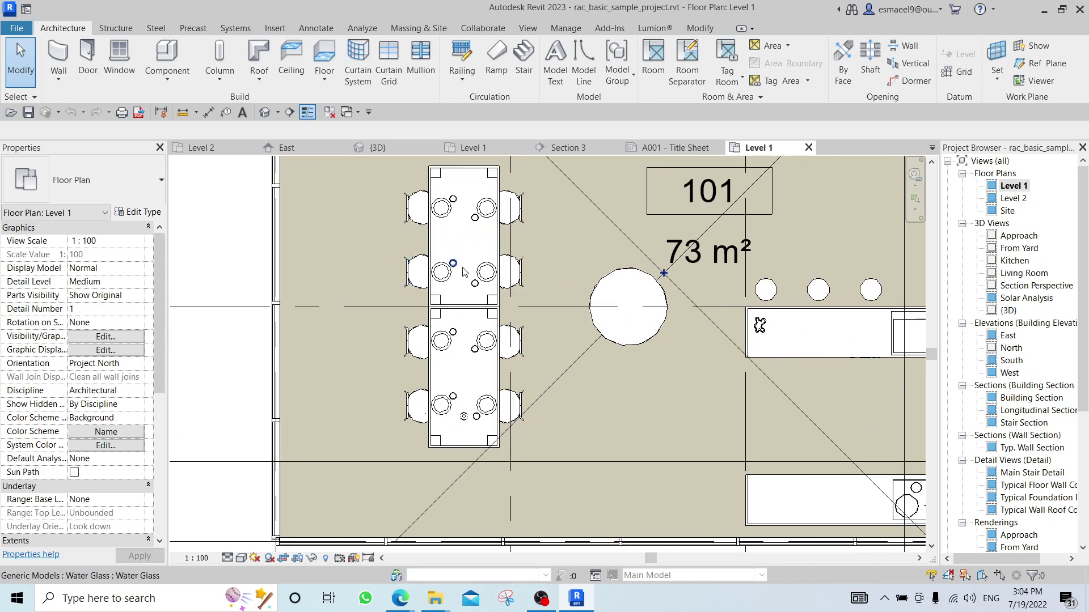
Step: Drag the upper-left dining chair farther left, away from the upper dining table
{"action": "left_click", "coordinate": [485, 235]}
{"action": "scroll", "coordinate": [475, 261], "scroll_direction": "up", "scroll_amount": 2}
{"action": "key", "text": "Escape"}
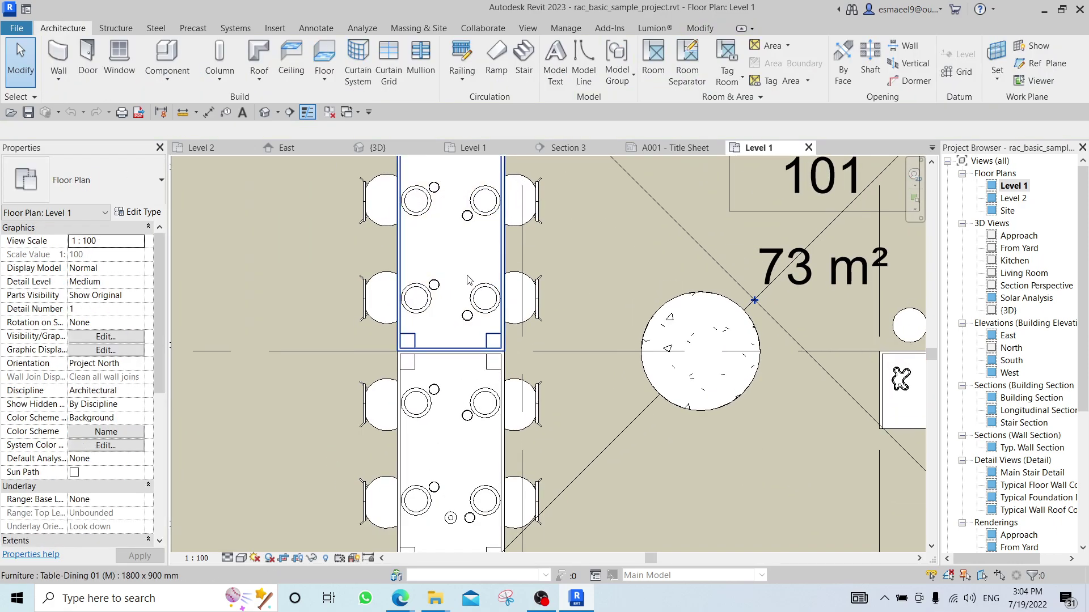
{"action": "left_click", "coordinate": [475, 275]}
{"action": "key", "text": "Escape"}
{"action": "middle_click_drag", "start_coordinate": [383, 289], "coordinate": [503, 289]}
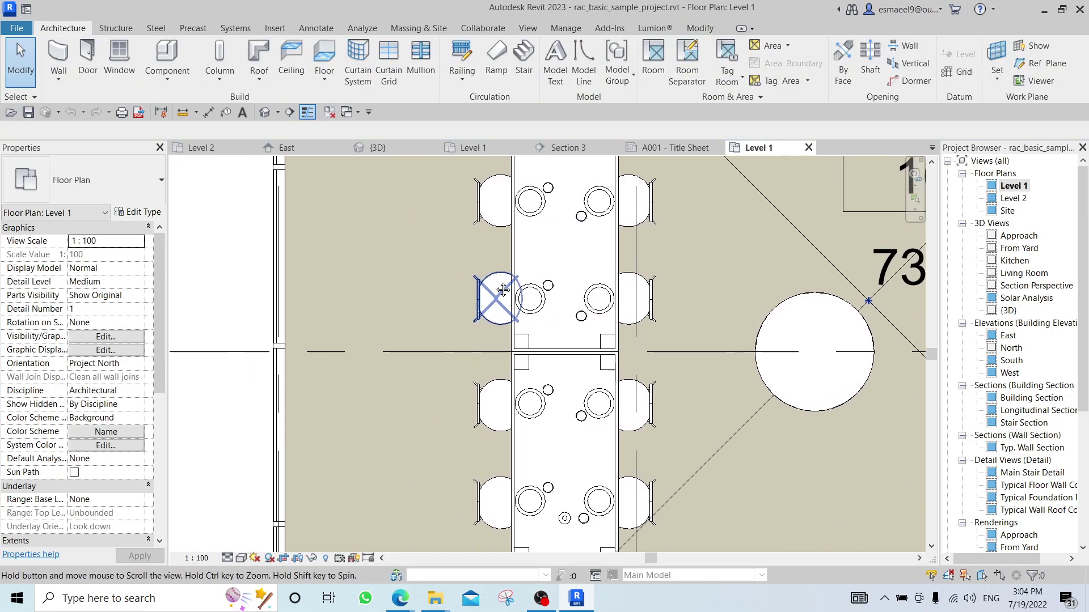
{"action": "left_click", "coordinate": [497, 202]}
{"action": "left_click_drag", "start_coordinate": [497, 202], "coordinate": [440, 206]}
{"action": "key", "text": "Escape"}
{"action": "scroll", "coordinate": [490, 267], "scroll_direction": "up", "scroll_amount": 2}
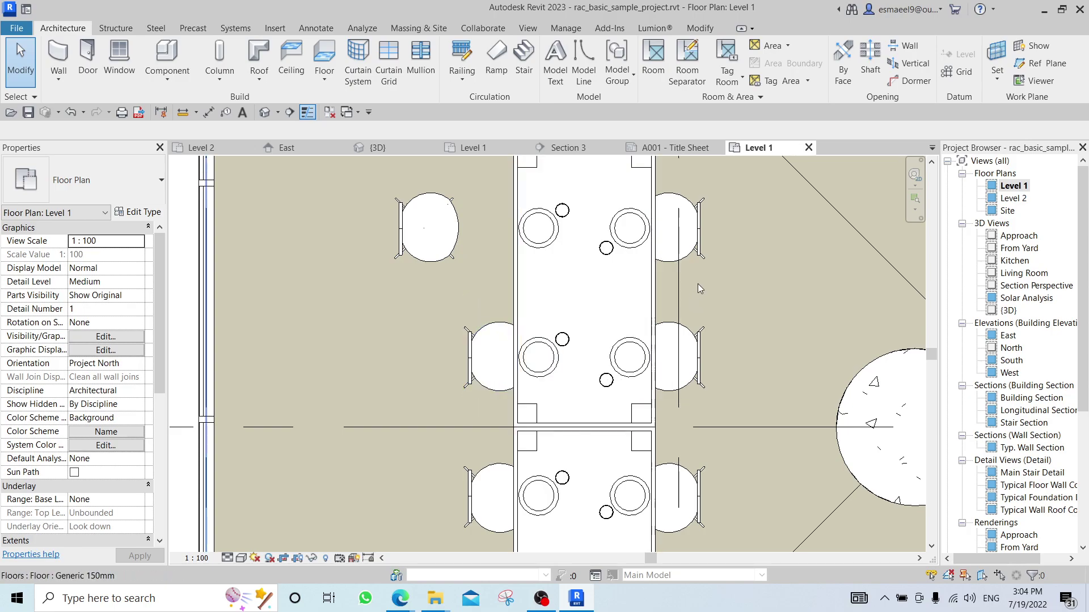
{"action": "middle_click_drag", "start_coordinate": [697, 284], "coordinate": [672, 328]}
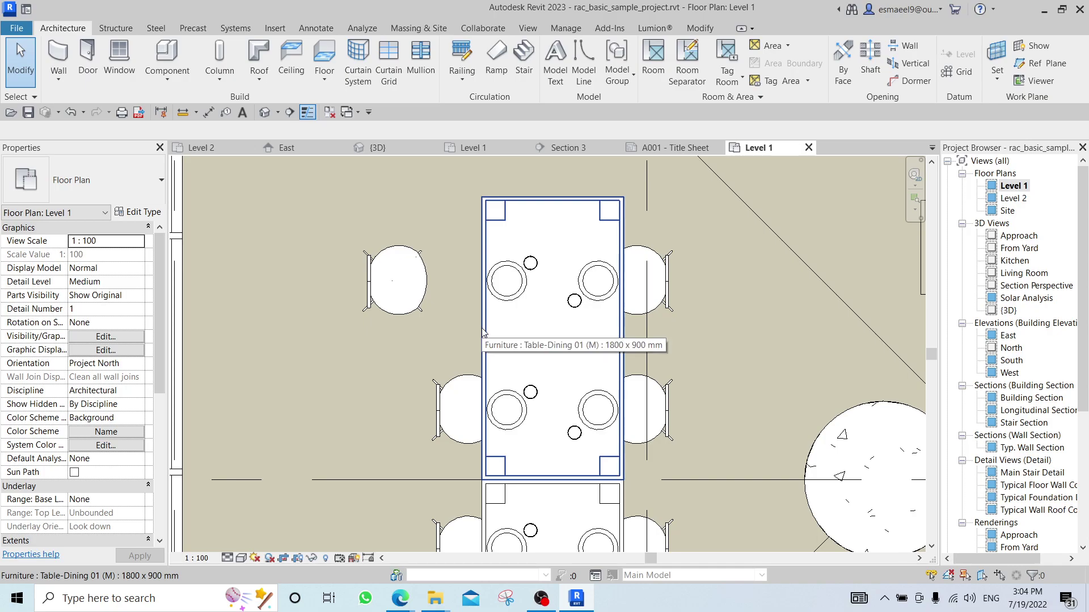
Step: Use Align (AL) to line the upper-left chair up with another chair's centre line
{"action": "key", "text": "a"}
{"action": "key", "text": "l"}
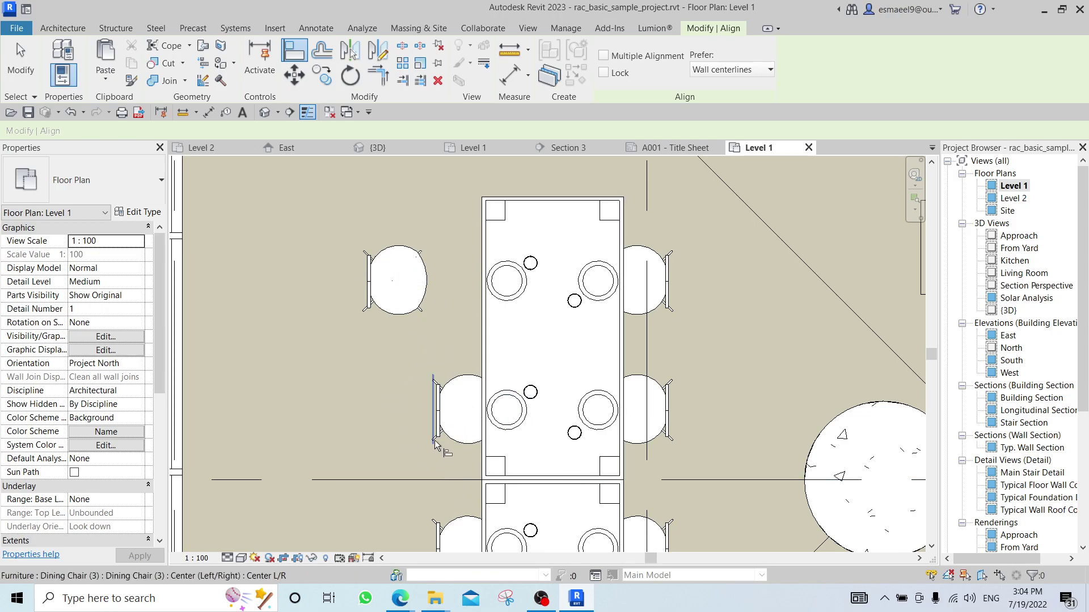
{"action": "left_click", "coordinate": [427, 415]}
{"action": "left_click", "coordinate": [363, 288]}
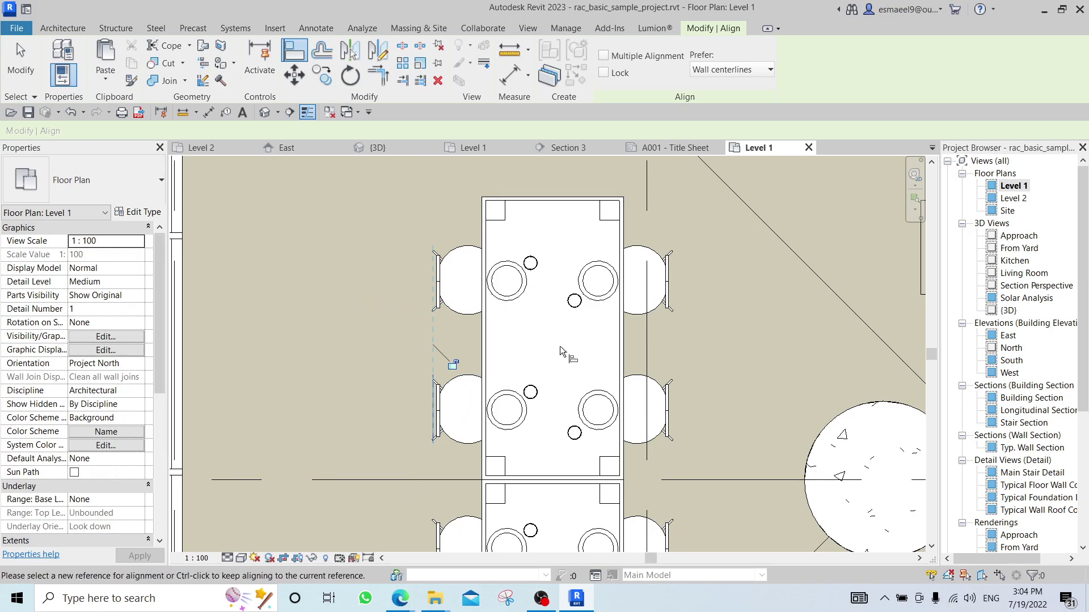
{"action": "scroll", "coordinate": [590, 334], "scroll_direction": "down", "scroll_amount": 3}
{"action": "scroll", "coordinate": [601, 321], "scroll_direction": "down", "scroll_amount": 5}
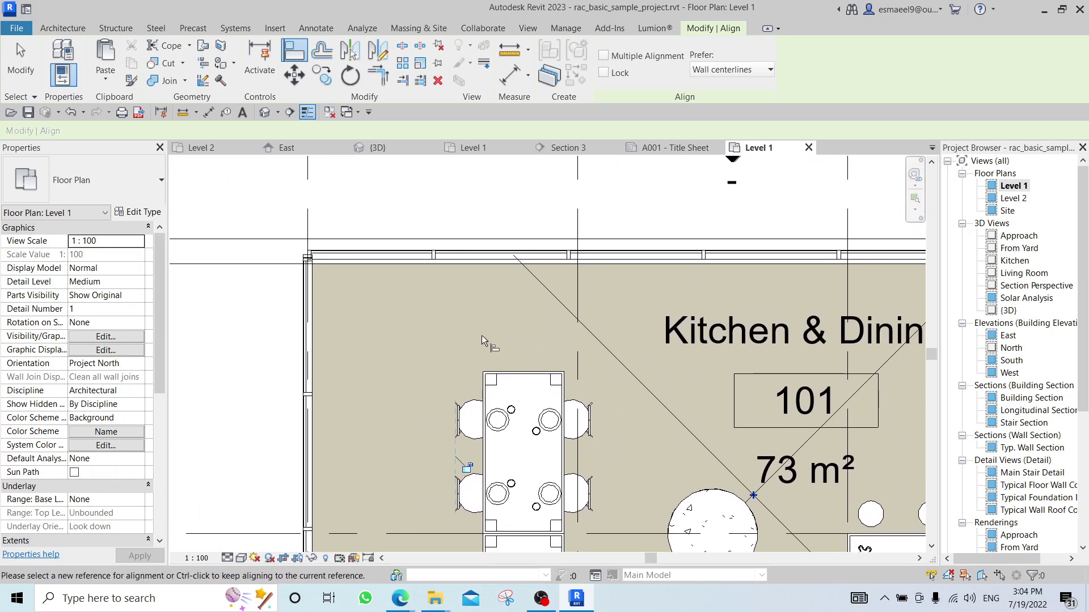
{"action": "scroll", "coordinate": [692, 445], "scroll_direction": "up", "scroll_amount": 4}
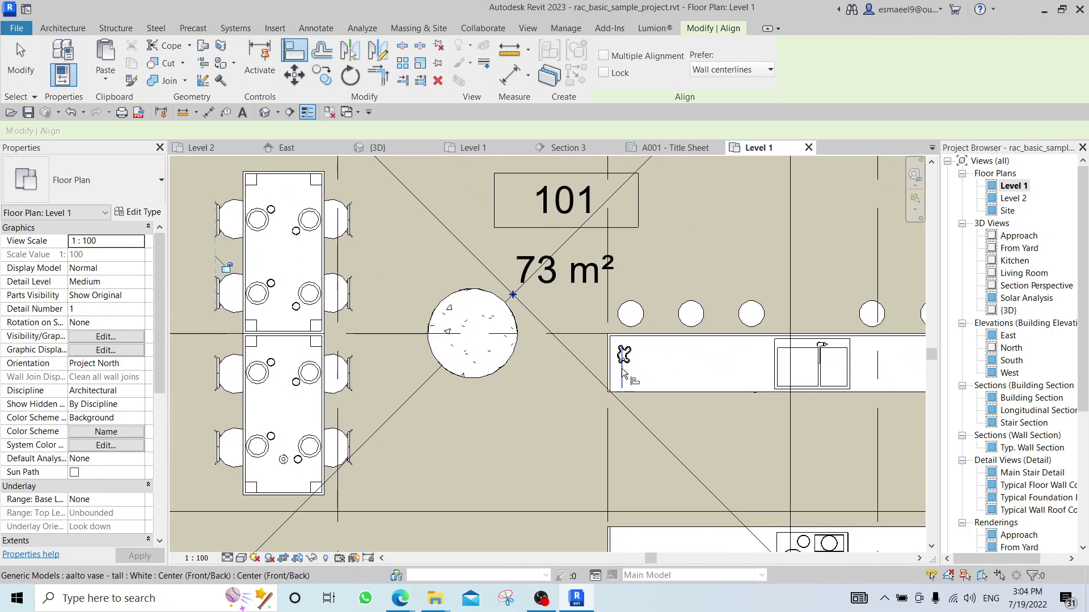
Step: Align several dining chairs to the kitchen island's left edge
{"action": "left_click", "coordinate": [608, 377]}
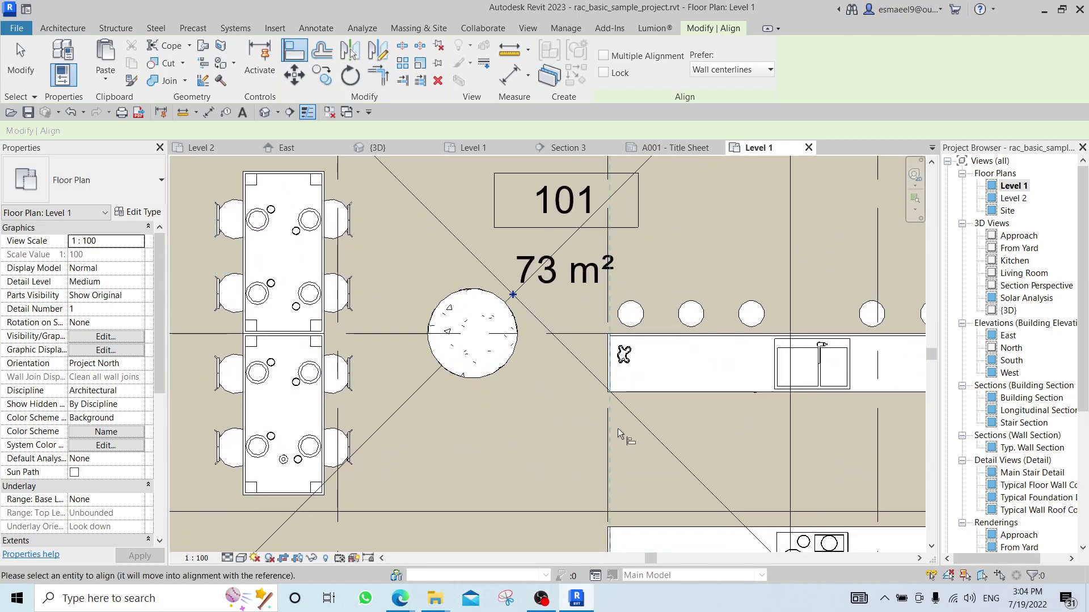
{"action": "left_click", "coordinate": [352, 377]}
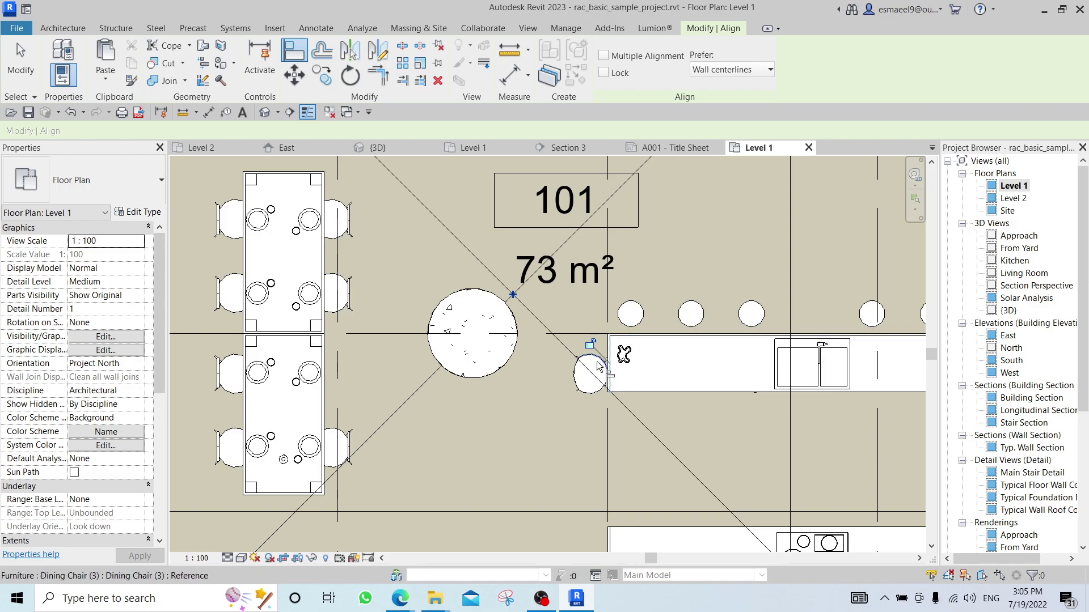
{"action": "left_click", "coordinate": [347, 460]}
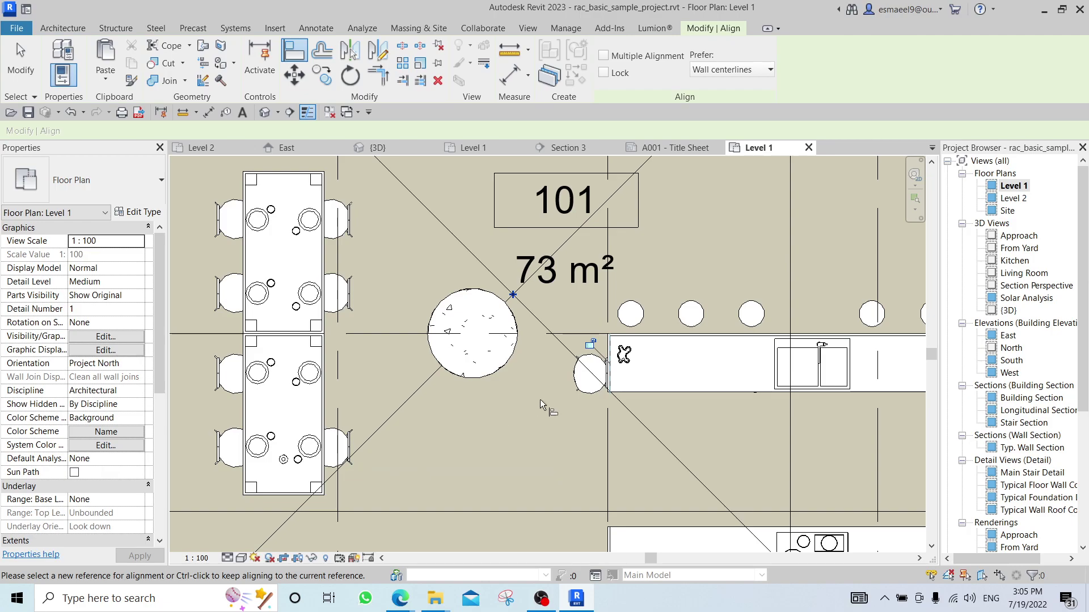
{"action": "left_click", "coordinate": [610, 385]}
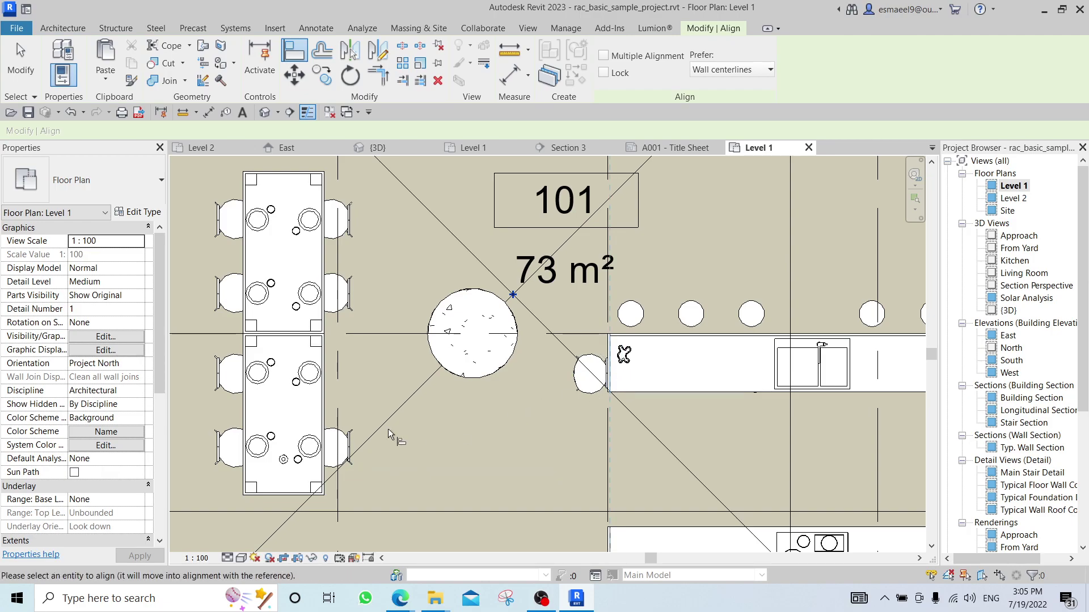
{"action": "left_click", "coordinate": [350, 445]}
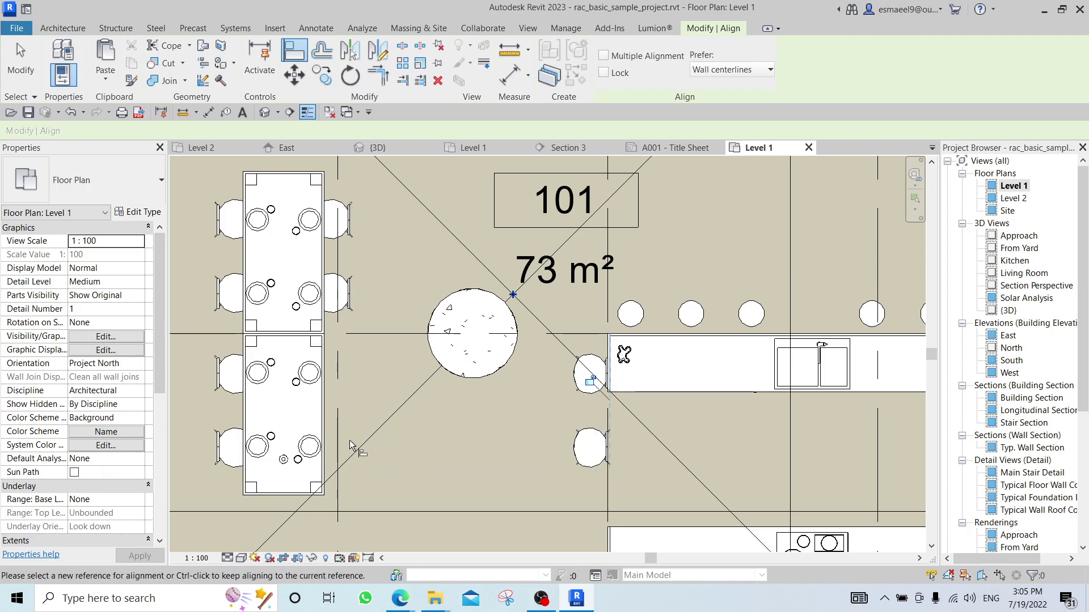
{"action": "left_click", "coordinate": [611, 363]}
{"action": "left_click", "coordinate": [349, 288]}
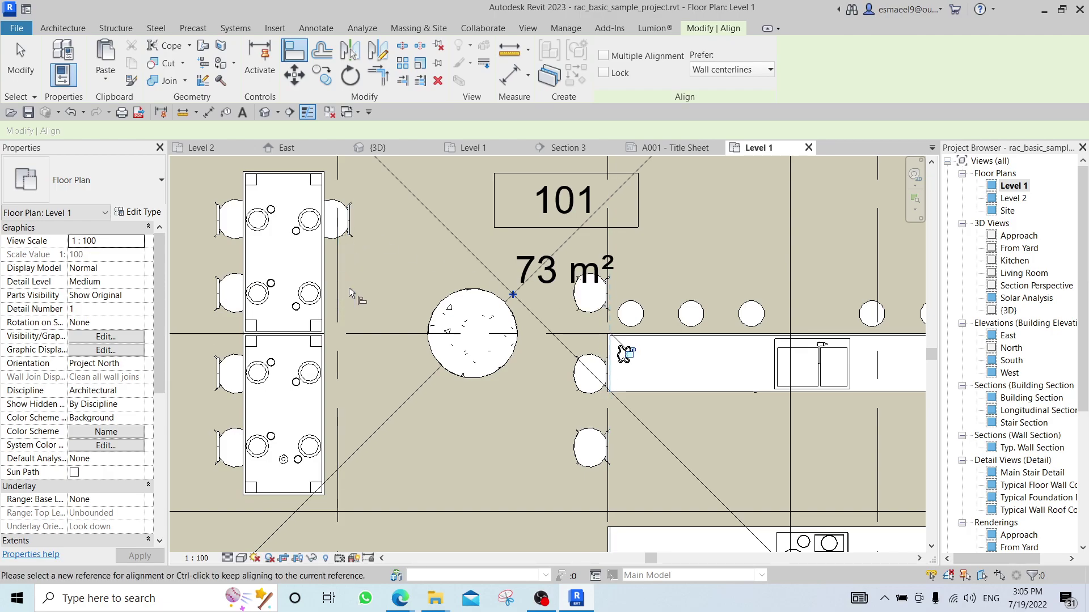
Step: Undo the last two chair alignments and reframe the view around the kitchen island
{"action": "key", "text": "ctrl+z"}
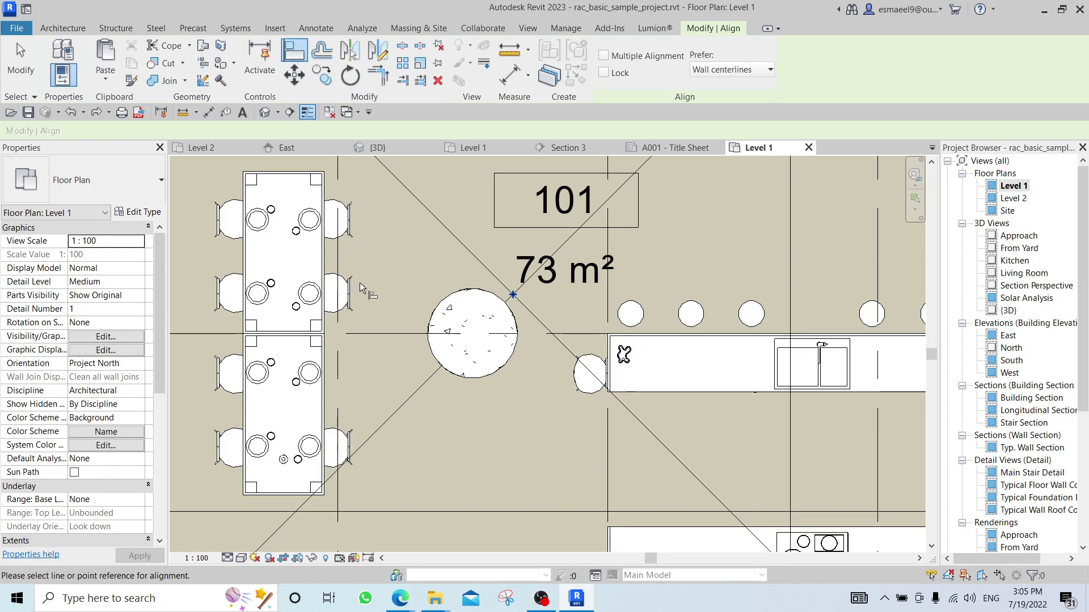
{"action": "key", "text": "ctrl+z"}
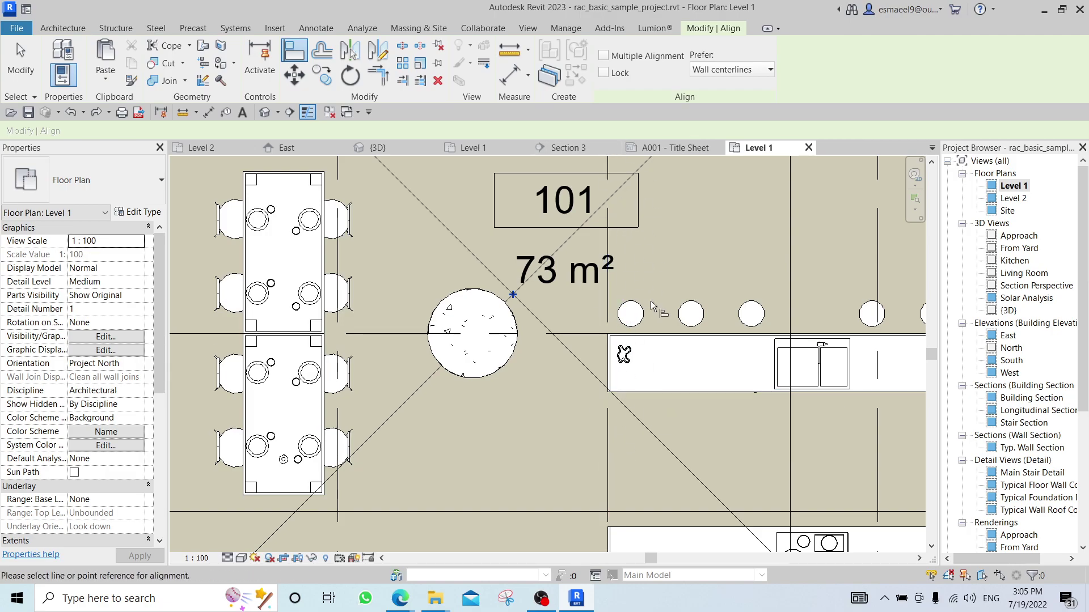
{"action": "scroll", "coordinate": [615, 368], "scroll_direction": "up", "scroll_amount": 5}
{"action": "scroll", "coordinate": [641, 370], "scroll_direction": "up", "scroll_amount": 3}
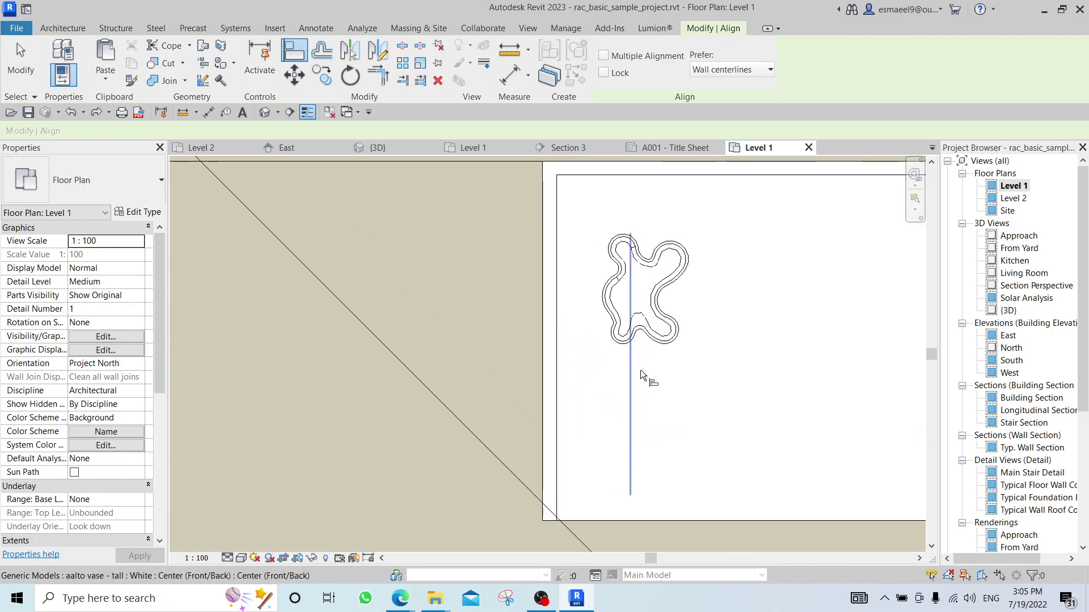
{"action": "scroll", "coordinate": [654, 352], "scroll_direction": "down", "scroll_amount": 5}
{"action": "scroll", "coordinate": [654, 352], "scroll_direction": "up", "scroll_amount": 4}
{"action": "middle_click_drag", "start_coordinate": [654, 353], "coordinate": [588, 373]}
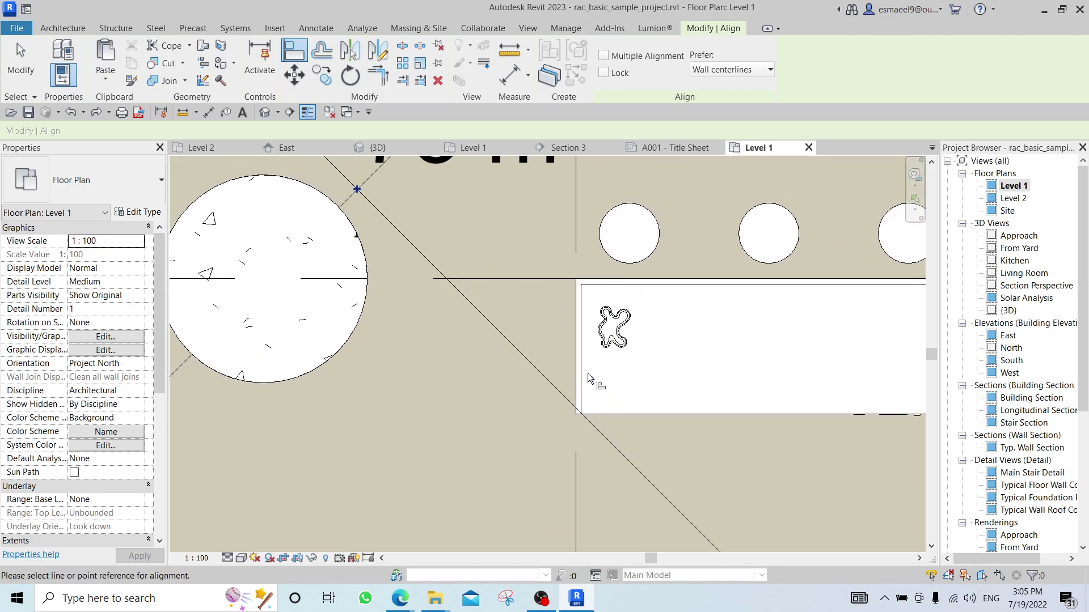
{"action": "scroll", "coordinate": [586, 373], "scroll_direction": "down", "scroll_amount": 3}
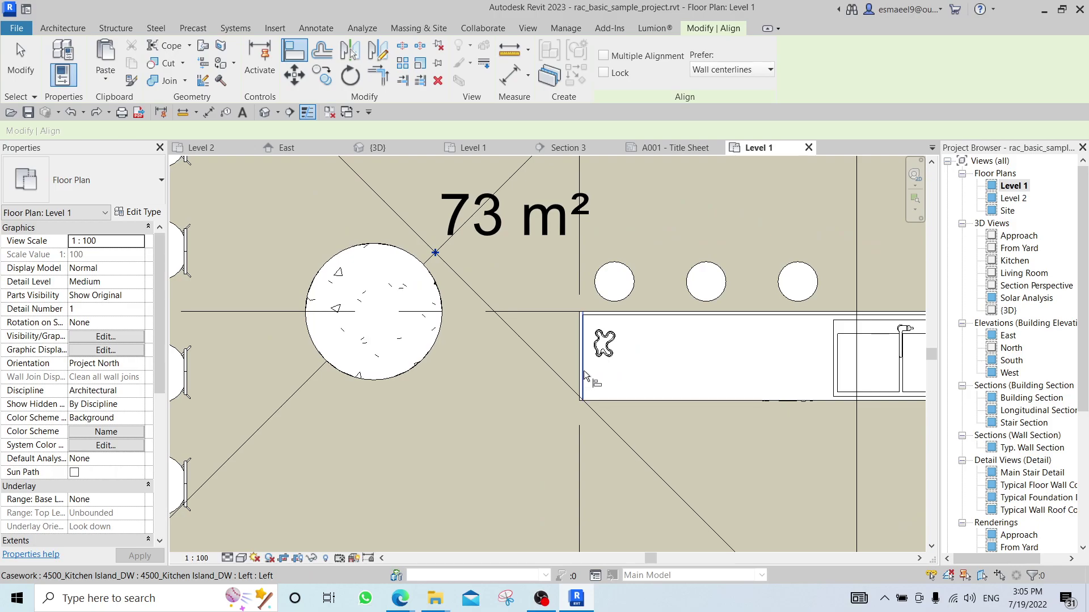
Step: With Multiple Alignment on, align four dining chairs to the island edge, then undo it
{"action": "left_click", "coordinate": [620, 59]}
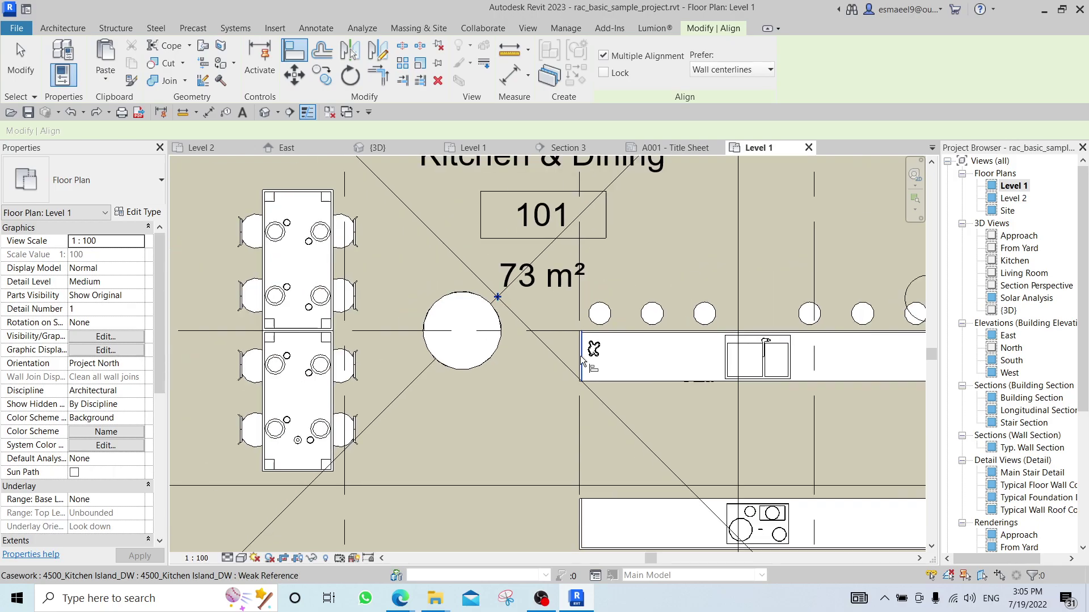
{"action": "scroll", "coordinate": [581, 360], "scroll_direction": "down", "scroll_amount": 2}
{"action": "left_click", "coordinate": [355, 429]}
{"action": "left_click", "coordinate": [355, 363]}
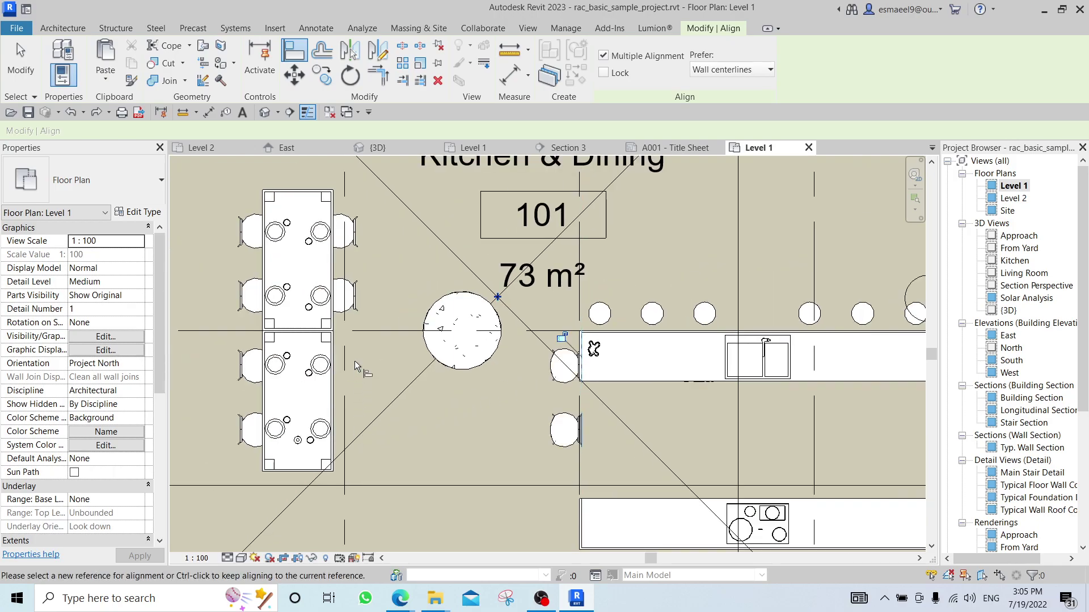
{"action": "left_click", "coordinate": [356, 278]}
{"action": "left_click", "coordinate": [355, 233]}
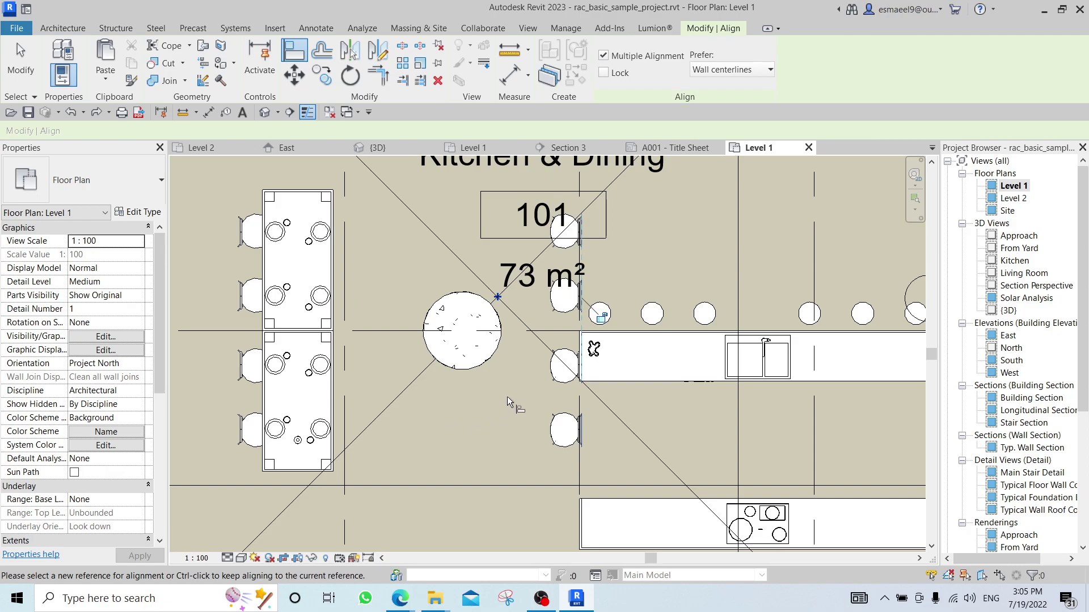
{"action": "key", "text": "ctrl+z"}
{"action": "key", "text": "ctrl+z"}
{"action": "key", "text": "ctrl+z"}
{"action": "key", "text": "ctrl+z"}
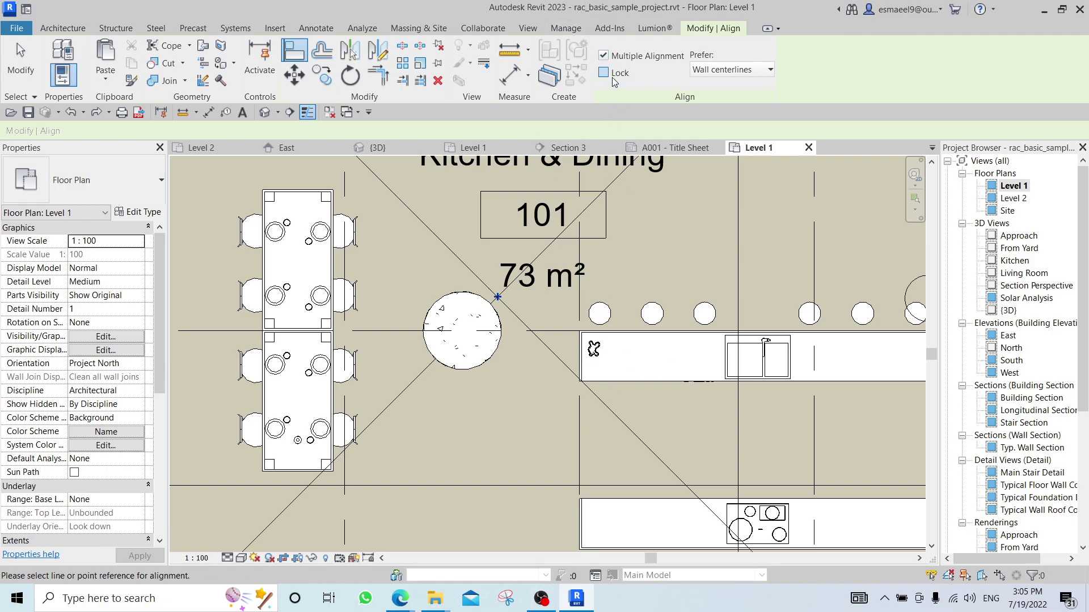
Step: Turn on Lock and align the lower chair to the island edge, locking it
{"action": "left_click", "coordinate": [603, 72]}
{"action": "left_click", "coordinate": [579, 353]}
{"action": "left_click", "coordinate": [358, 434]}
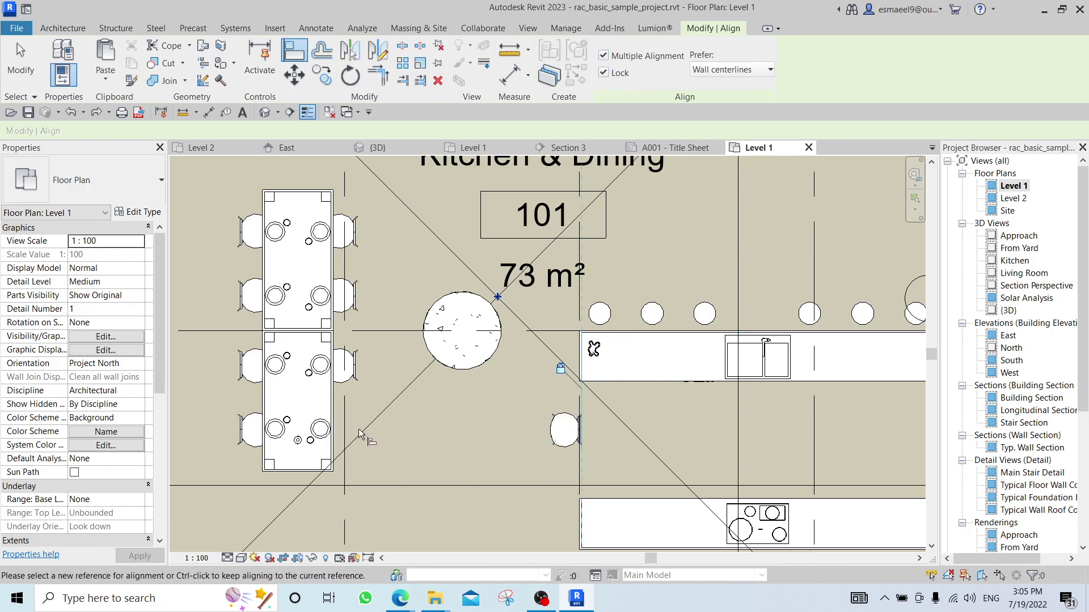
{"action": "scroll", "coordinate": [569, 383], "scroll_direction": "up", "scroll_amount": 4}
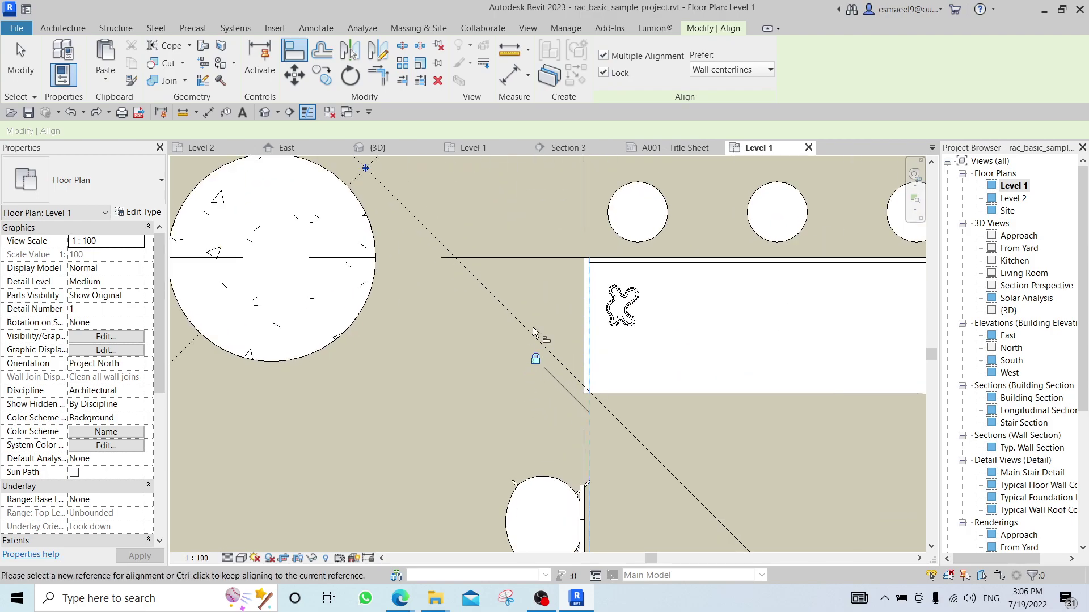
{"action": "left_click", "coordinate": [564, 366]}
Step: Turn off Lock and Multiple Alignment, then bring grid lines C to E into view
{"action": "left_click", "coordinate": [624, 74]}
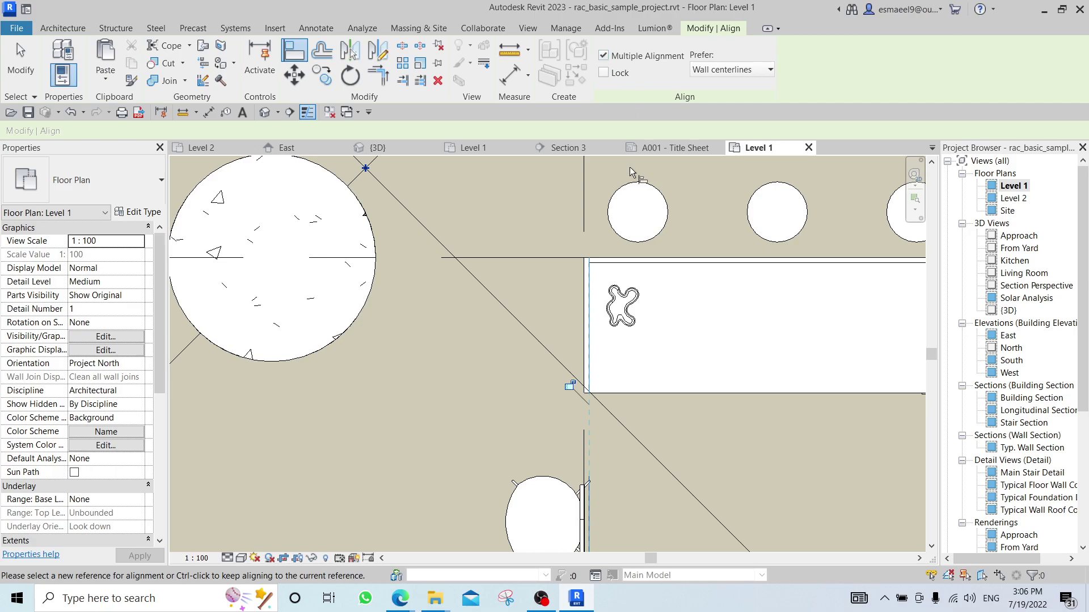
{"action": "left_click", "coordinate": [603, 56]}
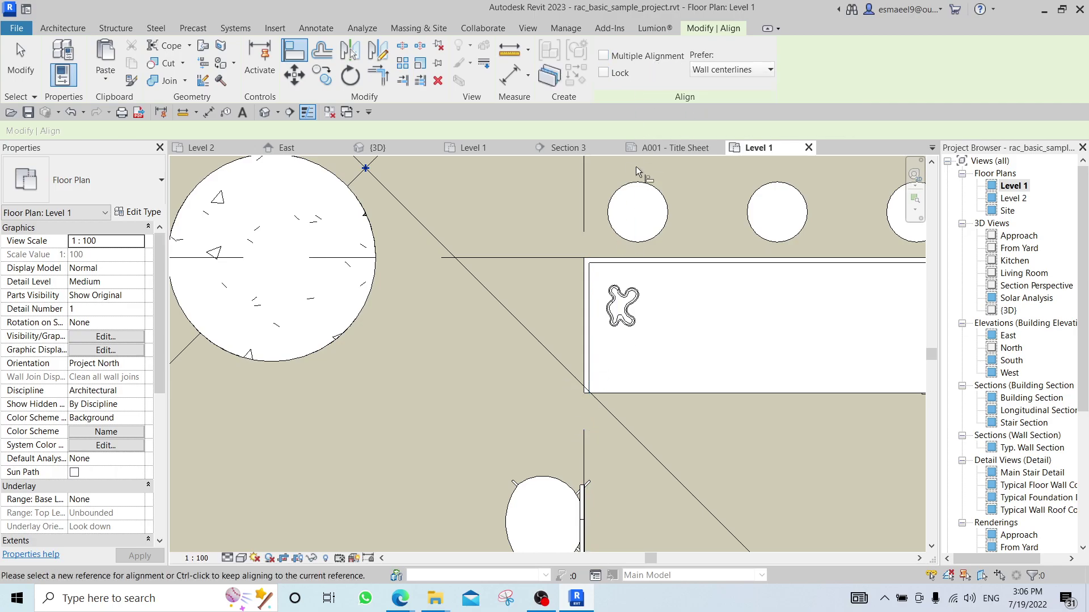
{"action": "scroll", "coordinate": [636, 170], "scroll_direction": "down", "scroll_amount": 4}
{"action": "scroll", "coordinate": [580, 250], "scroll_direction": "up", "scroll_amount": 4}
{"action": "scroll", "coordinate": [577, 254], "scroll_direction": "down", "scroll_amount": 4}
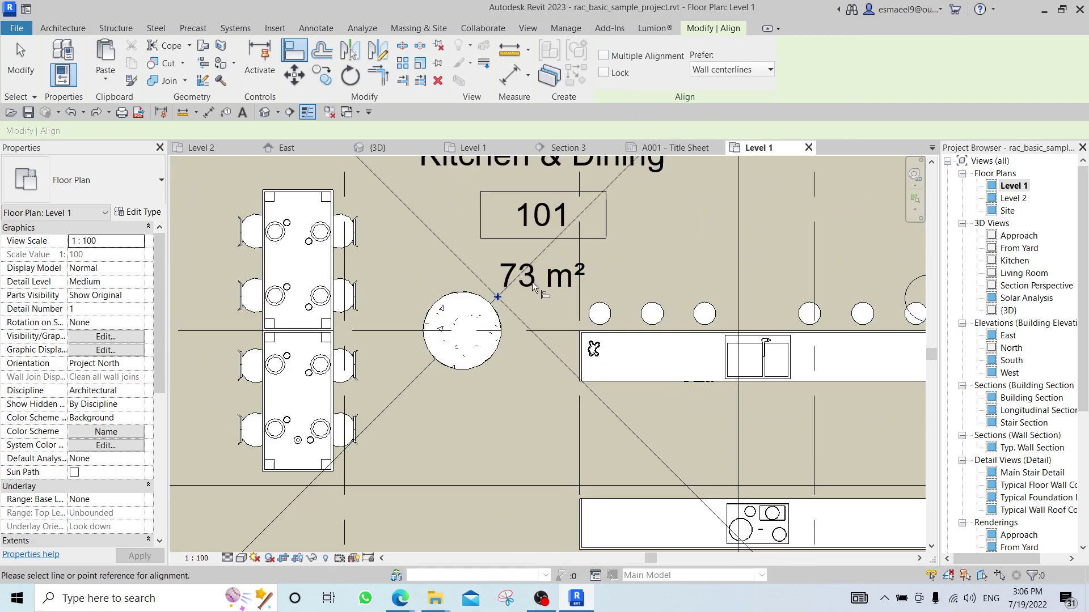
{"action": "scroll", "coordinate": [487, 335], "scroll_direction": "down", "scroll_amount": 2}
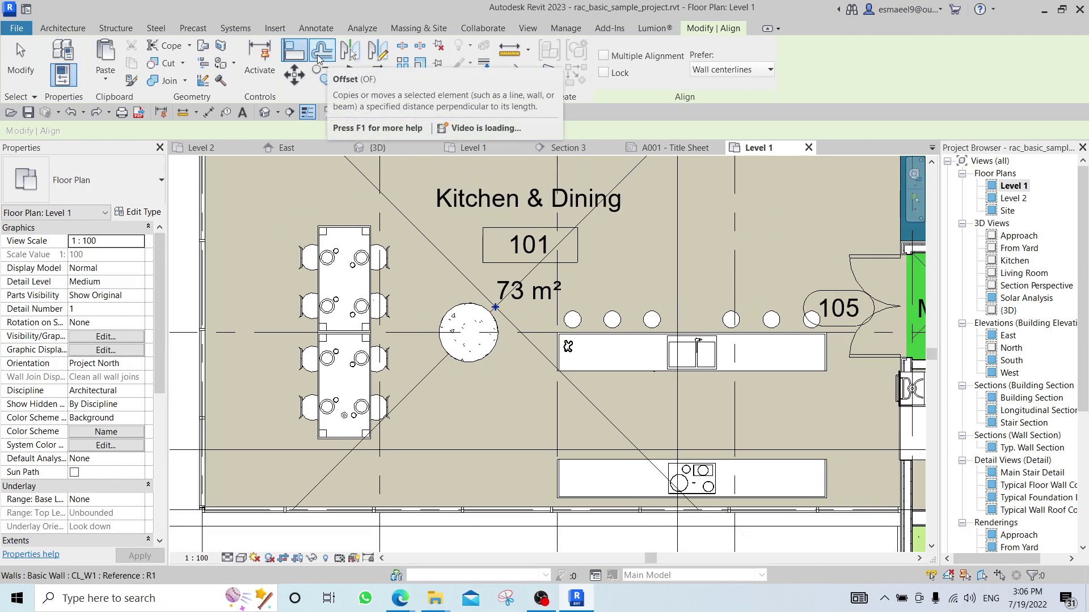
{"action": "scroll", "coordinate": [510, 305], "scroll_direction": "down", "scroll_amount": 4}
{"action": "middle_click_drag", "start_coordinate": [584, 312], "coordinate": [443, 266]}
{"action": "scroll", "coordinate": [669, 383], "scroll_direction": "up", "scroll_amount": 2}
{"action": "middle_click_drag", "start_coordinate": [670, 383], "coordinate": [700, 313]}
{"action": "scroll", "coordinate": [476, 359], "scroll_direction": "up", "scroll_amount": 6}
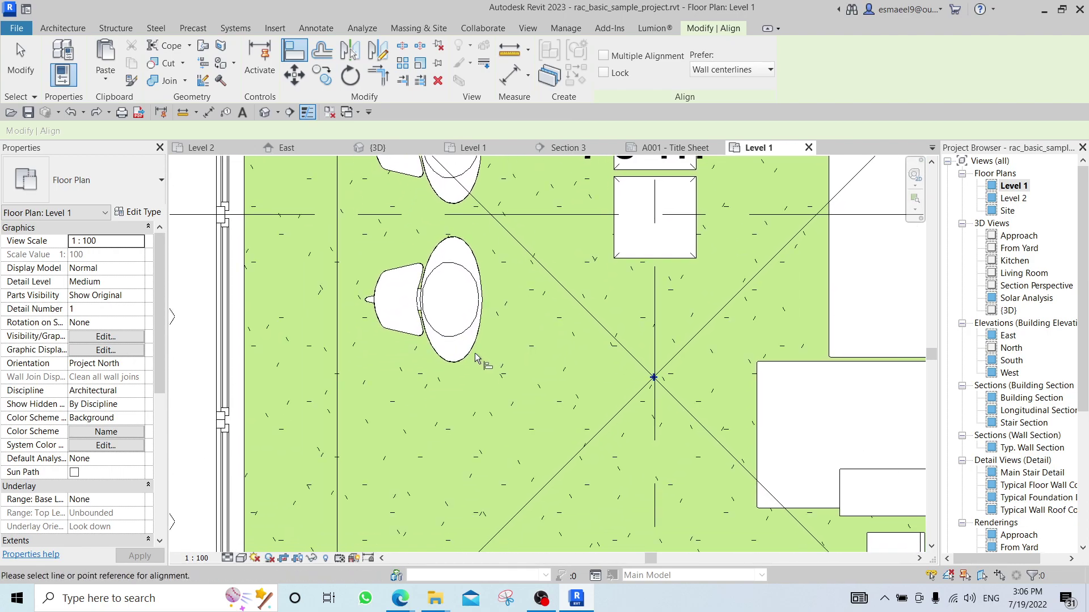
{"action": "scroll", "coordinate": [482, 363], "scroll_direction": "up", "scroll_amount": 4}
Step: Exit Align and select the lounge chair in the Living room
{"action": "key", "text": "Escape"}
{"action": "scroll", "coordinate": [513, 340], "scroll_direction": "down", "scroll_amount": 3}
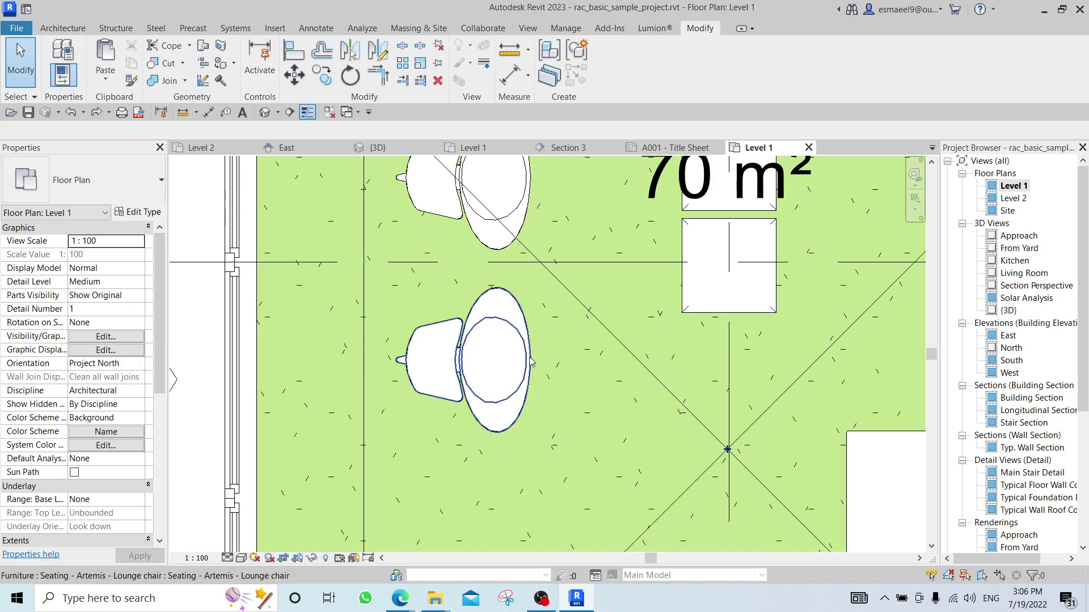
{"action": "left_click", "coordinate": [530, 359]}
Step: Start Offset (OF) and set it to Graphical distances
{"action": "key", "text": "o"}
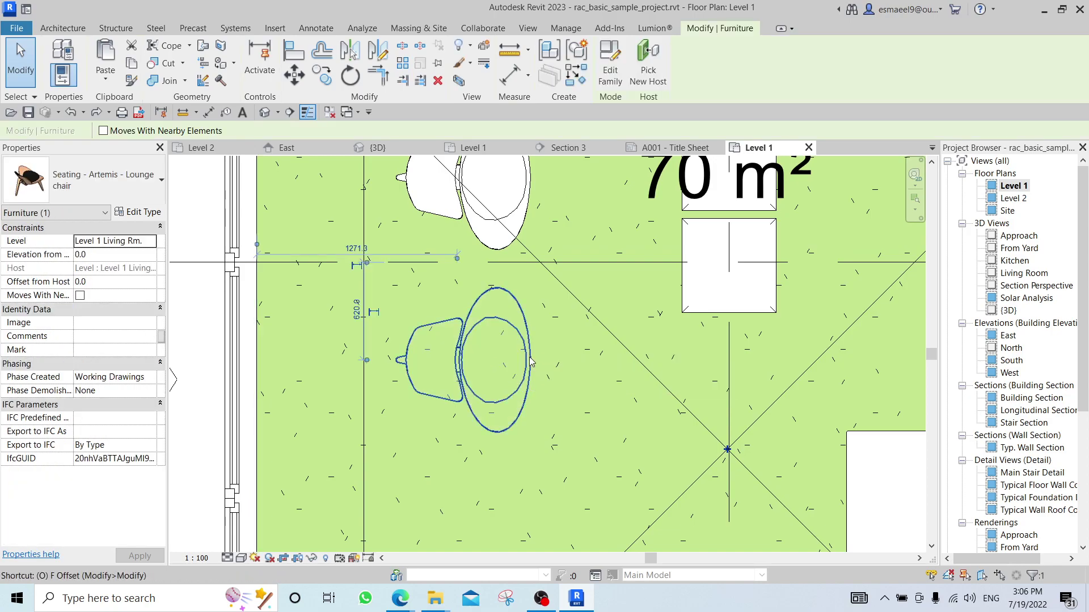
{"action": "key", "text": "f"}
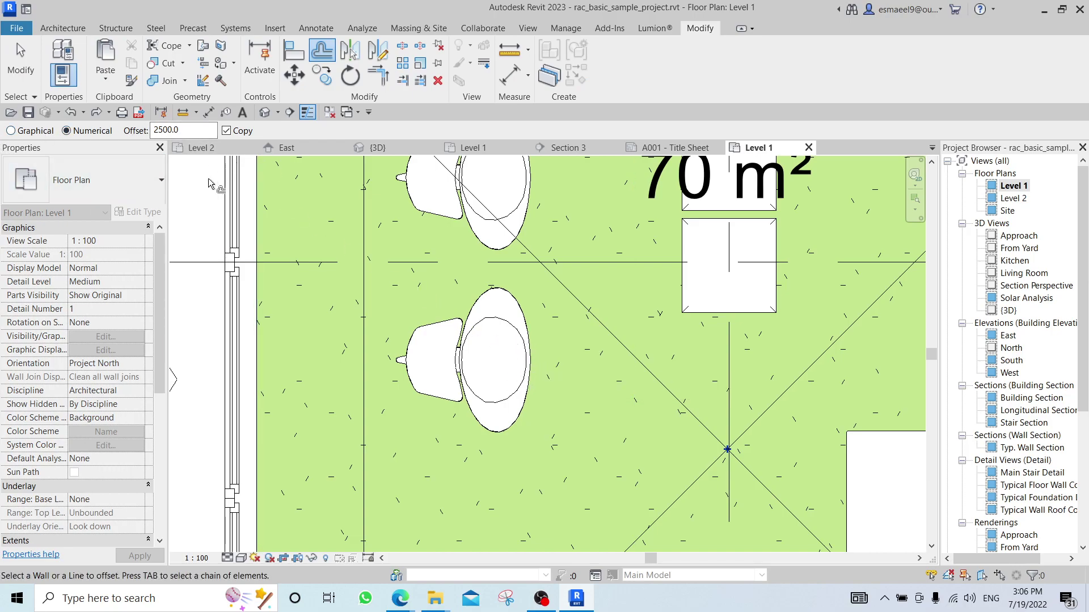
{"action": "scroll", "coordinate": [515, 352], "scroll_direction": "down", "scroll_amount": 2}
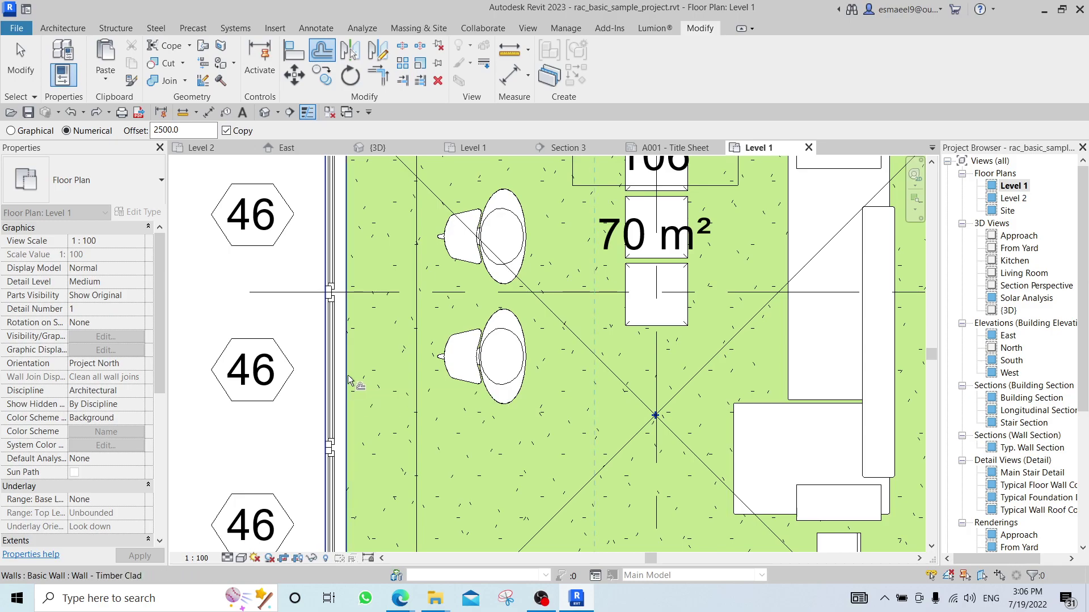
{"action": "left_click", "coordinate": [24, 133]}
{"action": "scroll", "coordinate": [502, 372], "scroll_direction": "down", "scroll_amount": 3}
{"action": "scroll", "coordinate": [526, 372], "scroll_direction": "up", "scroll_amount": 1}
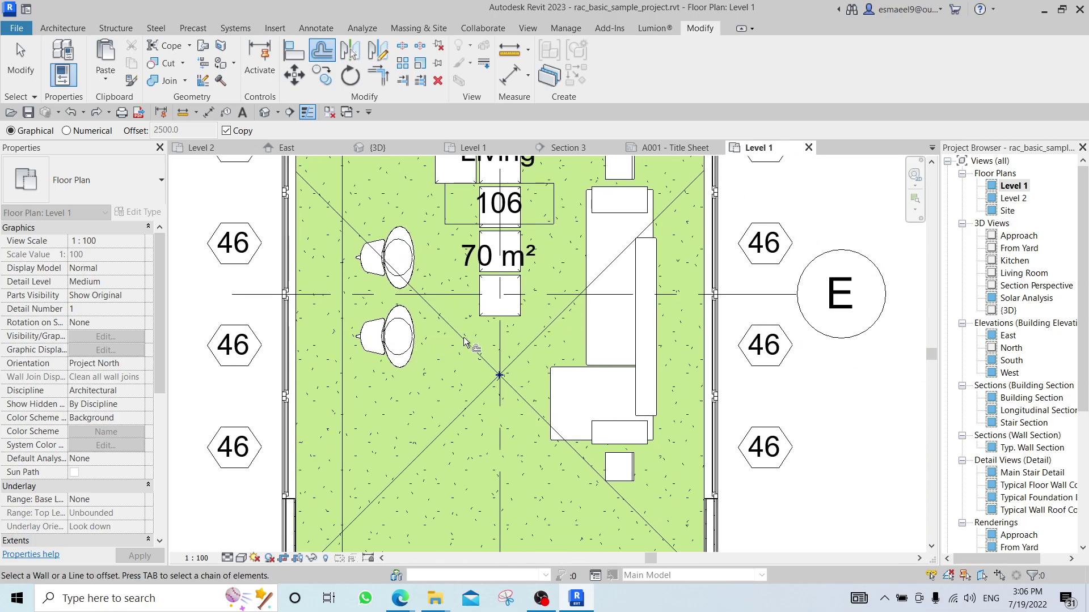
{"action": "scroll", "coordinate": [691, 346], "scroll_direction": "down", "scroll_amount": 2}
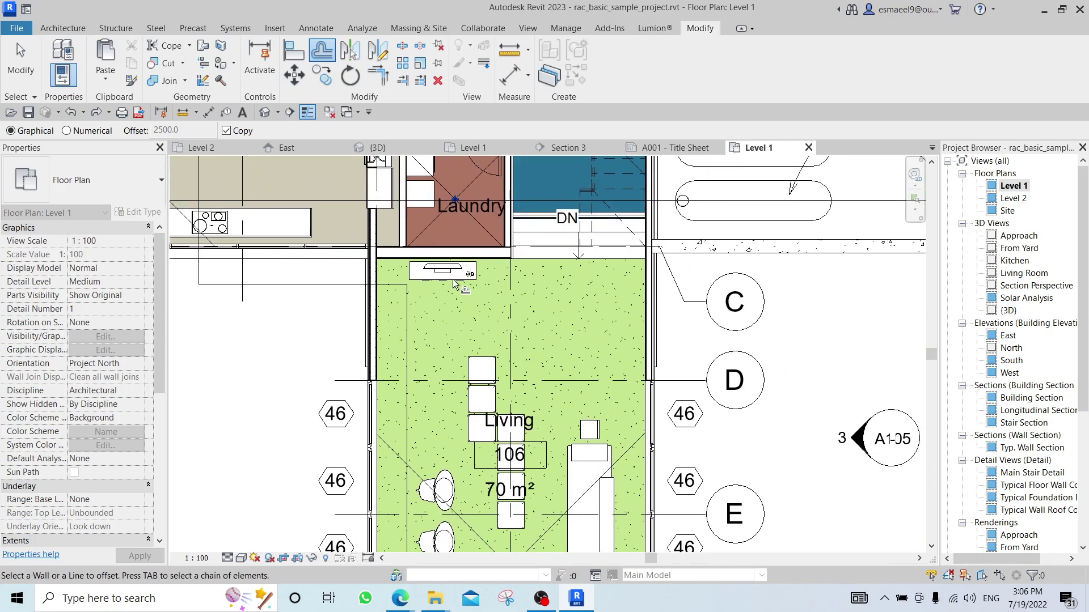
{"action": "scroll", "coordinate": [453, 264], "scroll_direction": "up", "scroll_amount": 2}
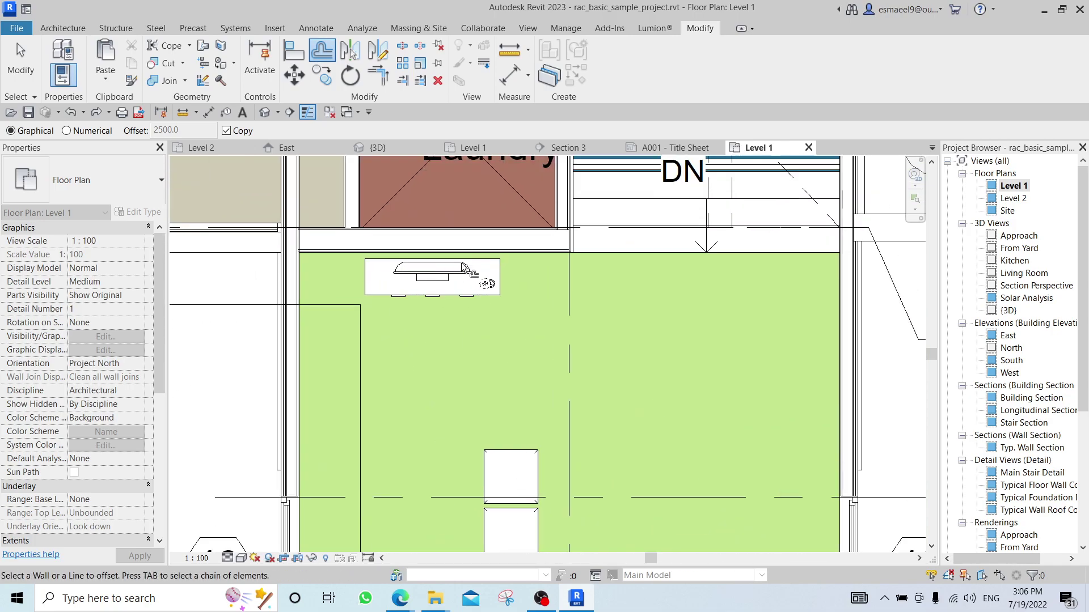
Step: Pick the wall below the Laundry, clear it, and frame the empty area by grids C and D
{"action": "left_click", "coordinate": [528, 246]}
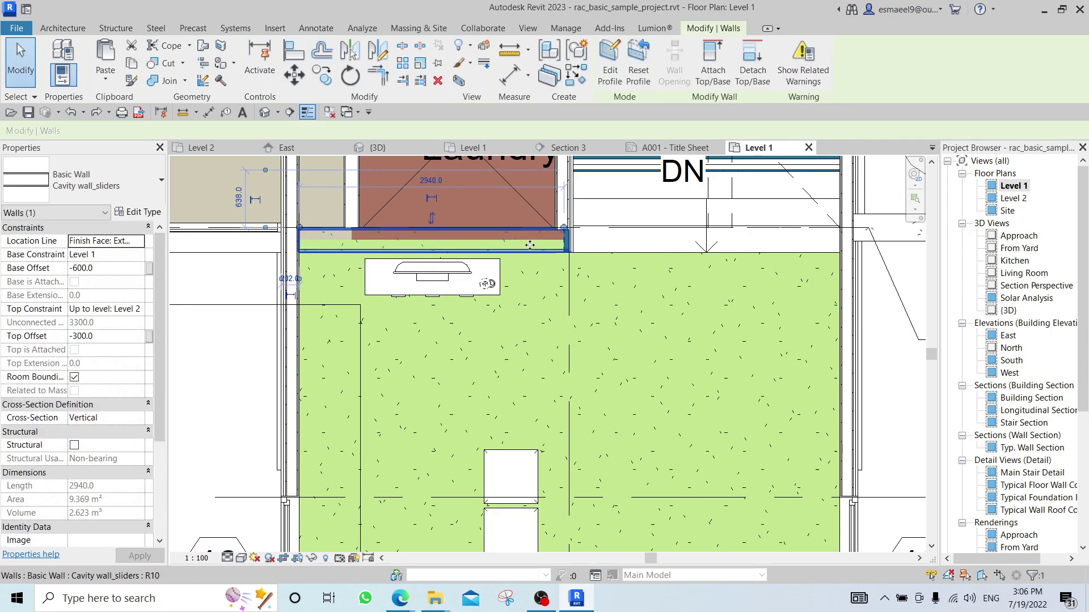
{"action": "middle_click_drag", "start_coordinate": [505, 293], "coordinate": [227, 363]}
{"action": "key", "text": "Escape"}
{"action": "middle_click_drag", "start_coordinate": [650, 386], "coordinate": [650, 352]}
Step: Draw a short vertical wall in the empty area by grid lines C and D
{"action": "key", "text": "w"}
{"action": "key", "text": "a"}
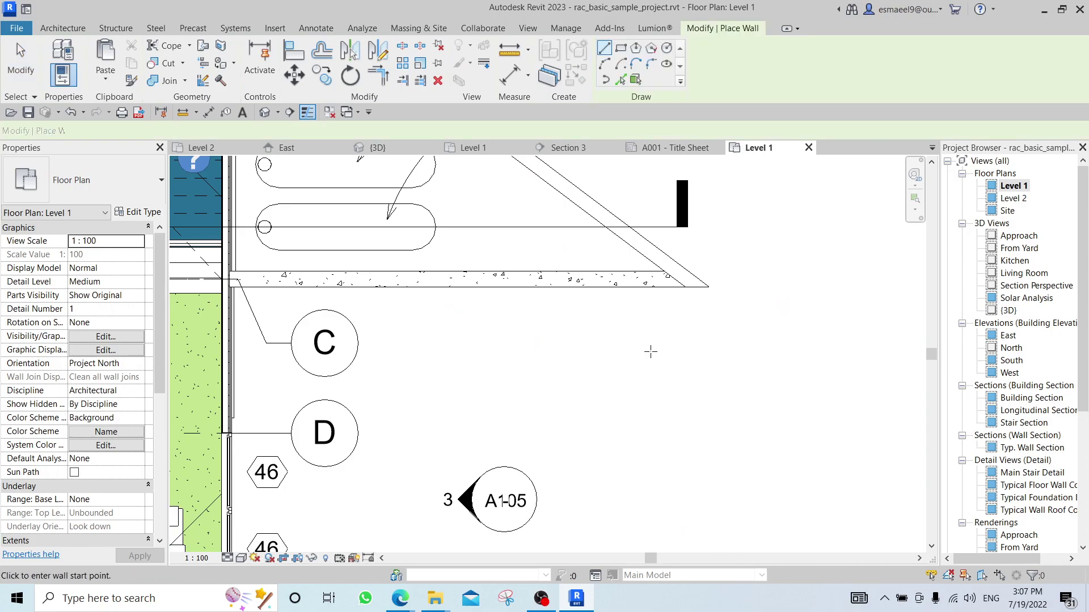
{"action": "left_click", "coordinate": [650, 352]}
{"action": "left_click", "coordinate": [650, 403]}
{"action": "scroll", "coordinate": [624, 357], "scroll_direction": "up", "scroll_amount": 4}
{"action": "key", "text": "Escape"}
{"action": "key", "text": "Escape"}
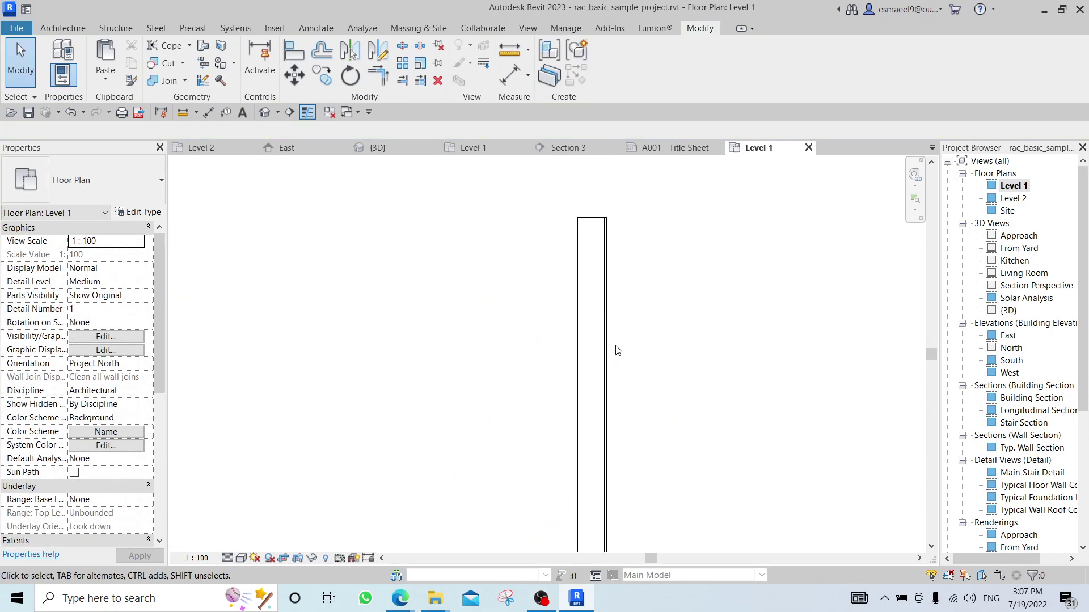
Step: Offset two copies of the wall to the right, the second 460 from the first copy
{"action": "key", "text": "o"}
{"action": "key", "text": "f"}
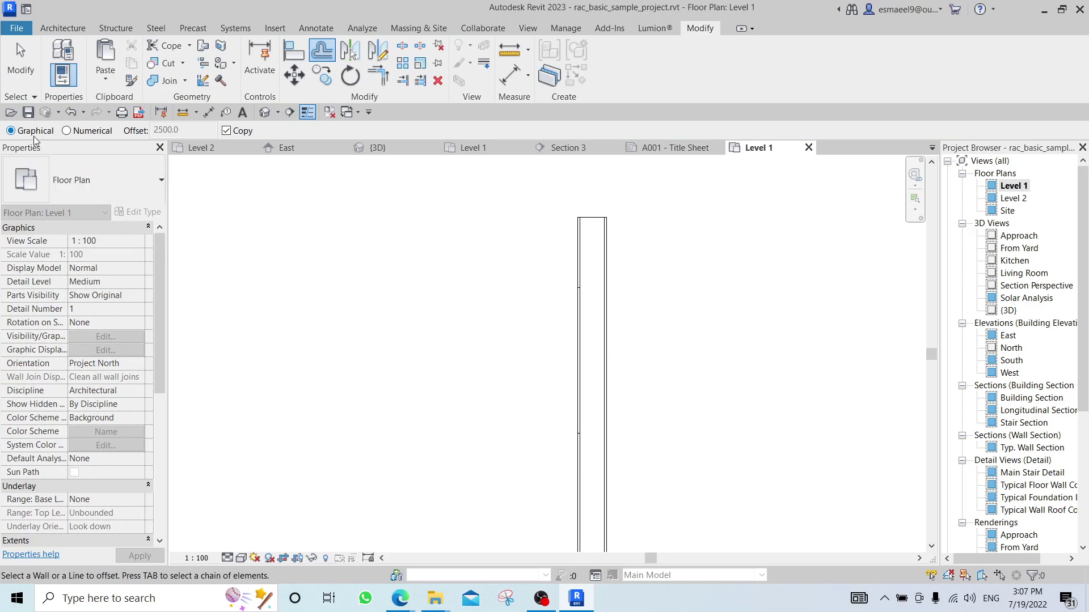
{"action": "left_click", "coordinate": [585, 284]}
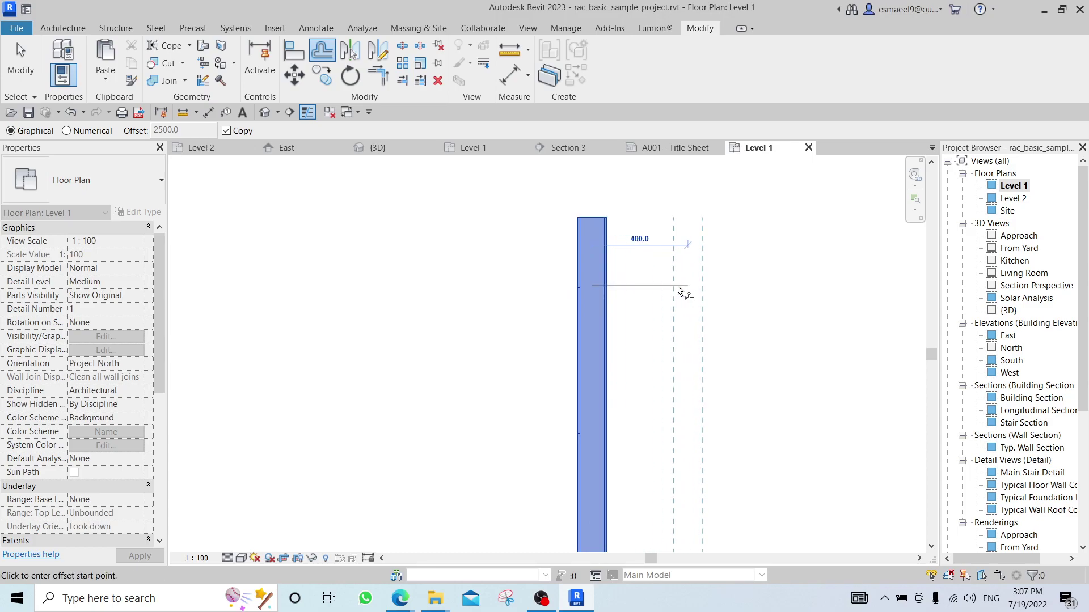
{"action": "left_click", "coordinate": [722, 285]}
{"action": "middle_click_drag", "start_coordinate": [719, 297], "coordinate": [615, 331]}
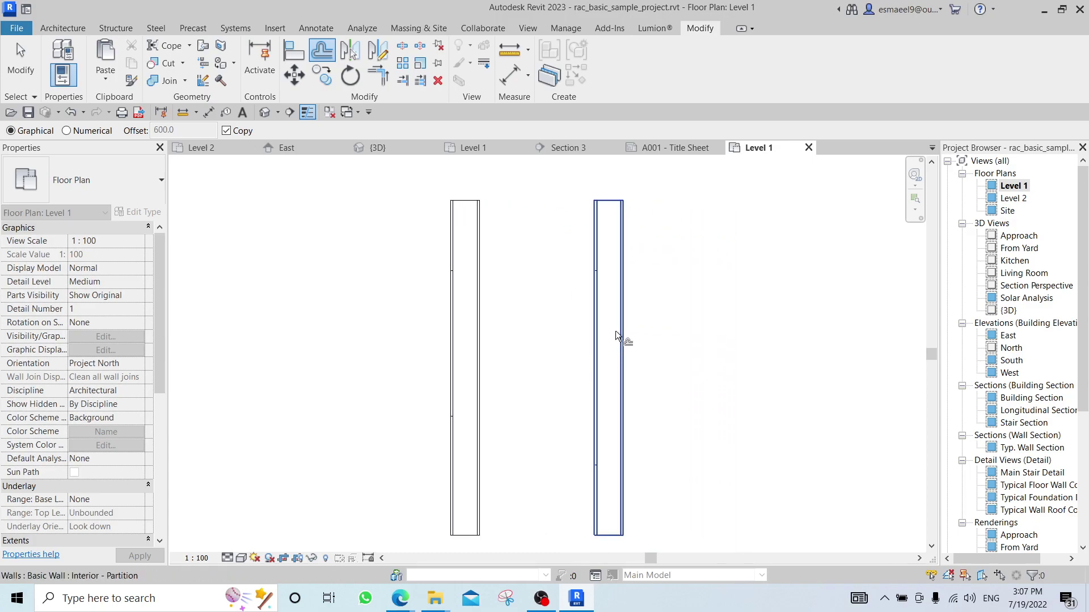
{"action": "left_click", "coordinate": [593, 269]}
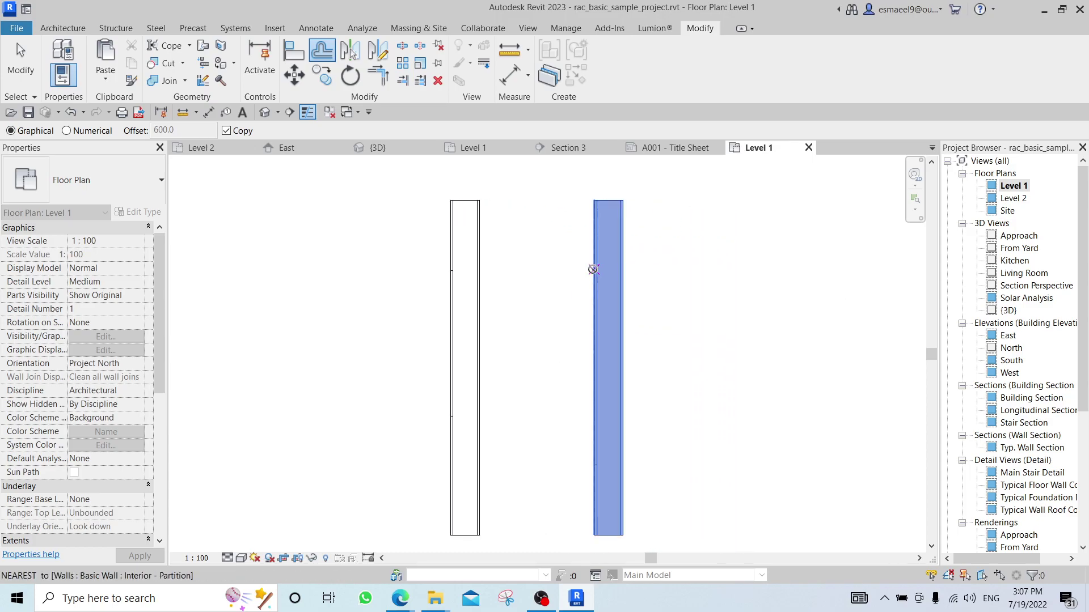
{"action": "left_click", "coordinate": [712, 279]}
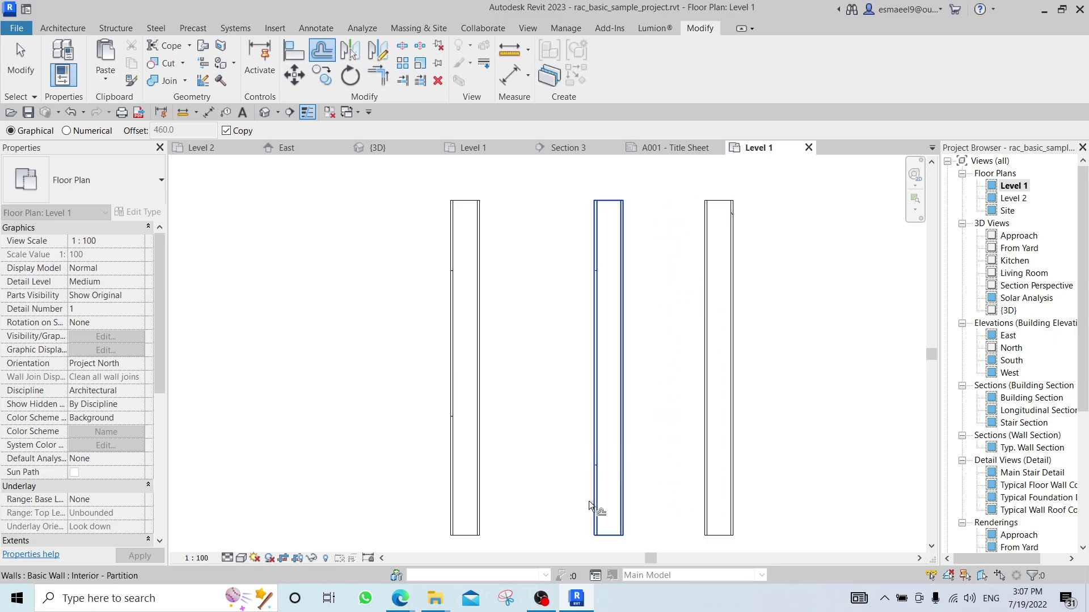
{"action": "middle_click_drag", "start_coordinate": [716, 321], "coordinate": [584, 322]}
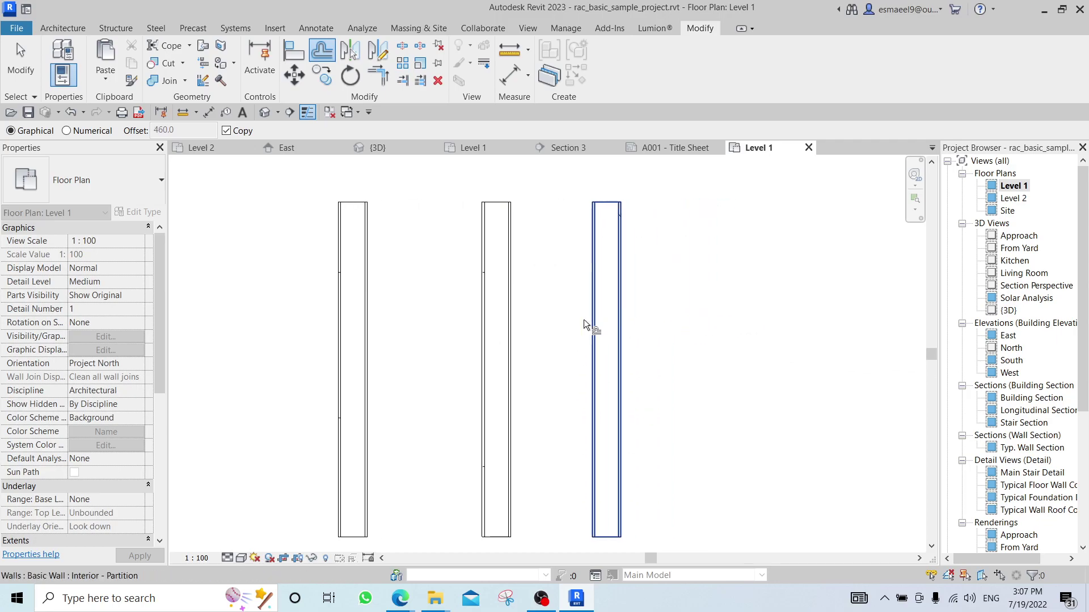
{"action": "key", "text": "Escape"}
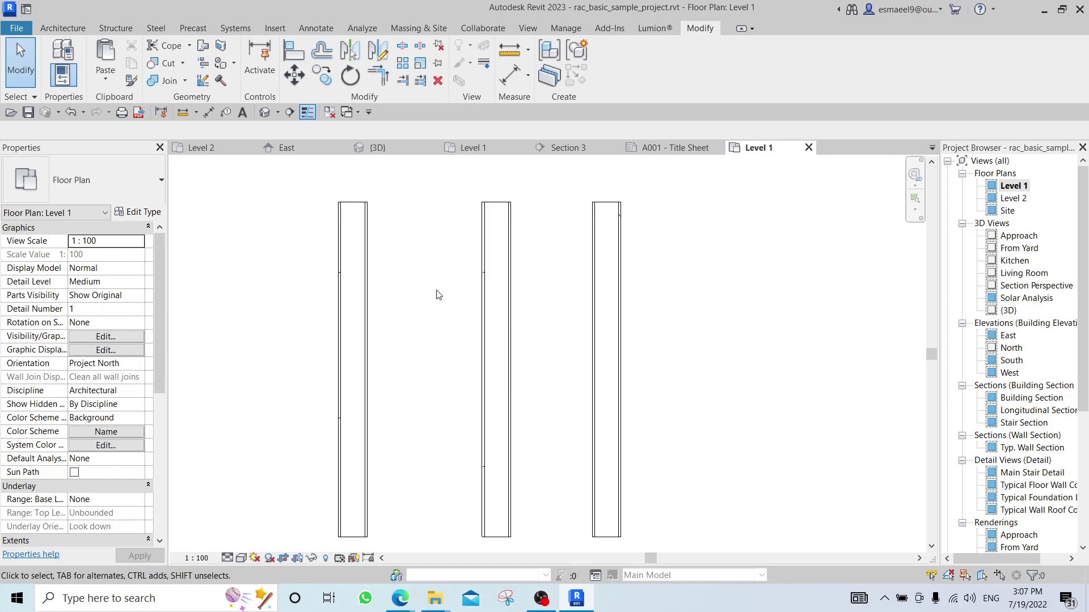
Step: Restart Offset with Numerical distance entry
{"action": "key", "text": "o"}
{"action": "key", "text": "f"}
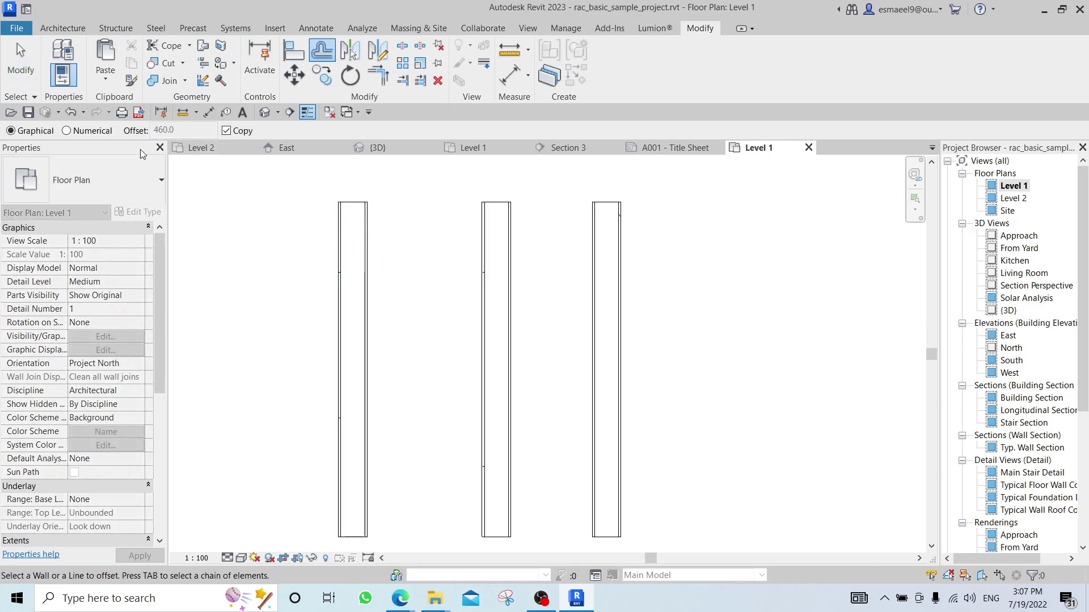
{"action": "left_click", "coordinate": [67, 131]}
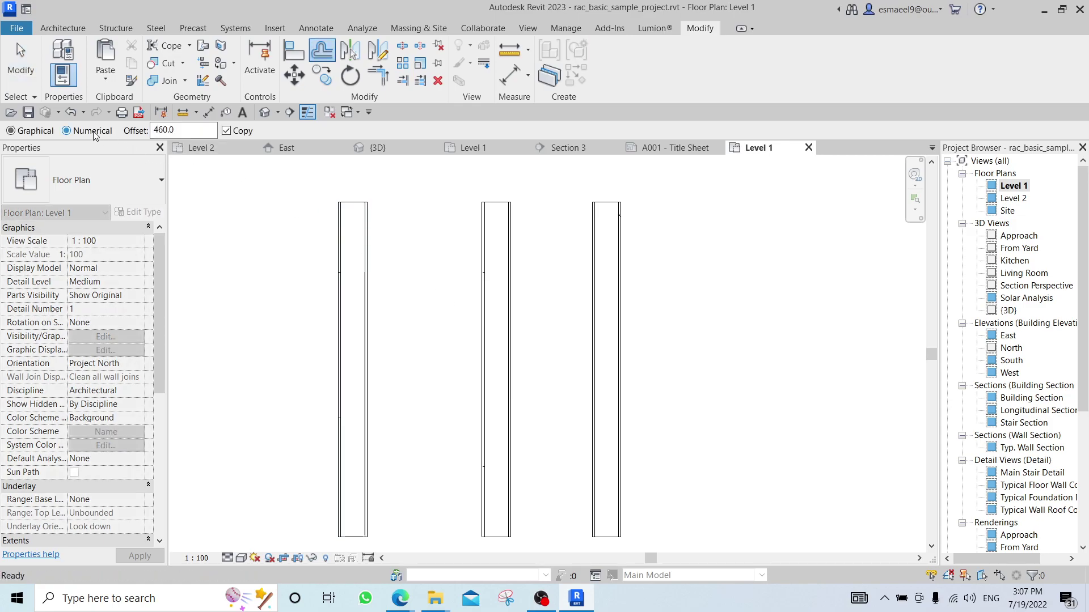
Step: Change the Offset distance to 500 and finish the offset
{"action": "double_click", "coordinate": [184, 130]}
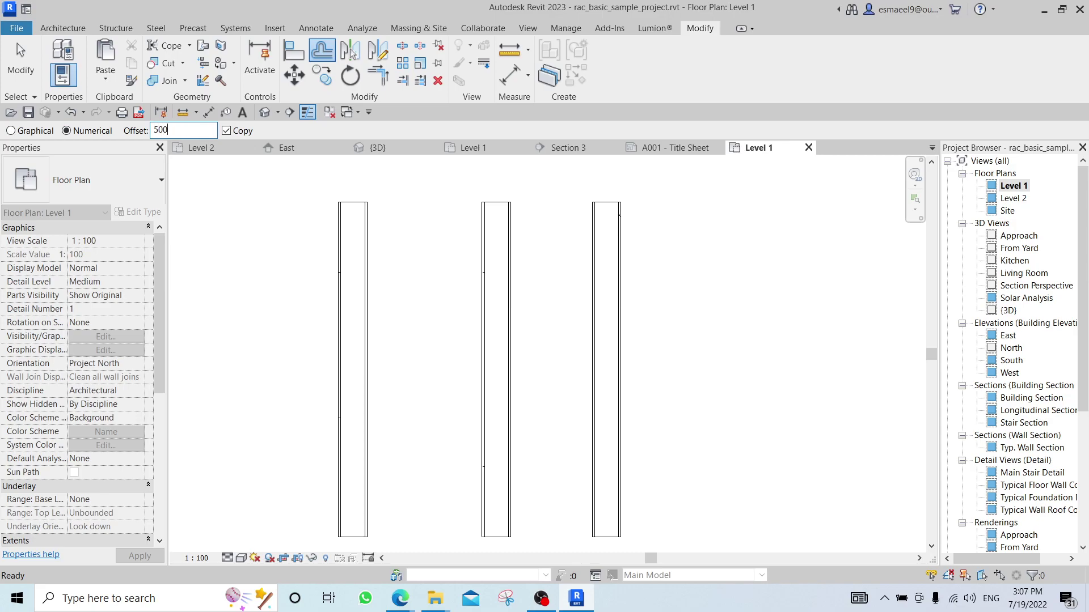
{"action": "type", "text": "500"}
{"action": "key", "text": "Return"}
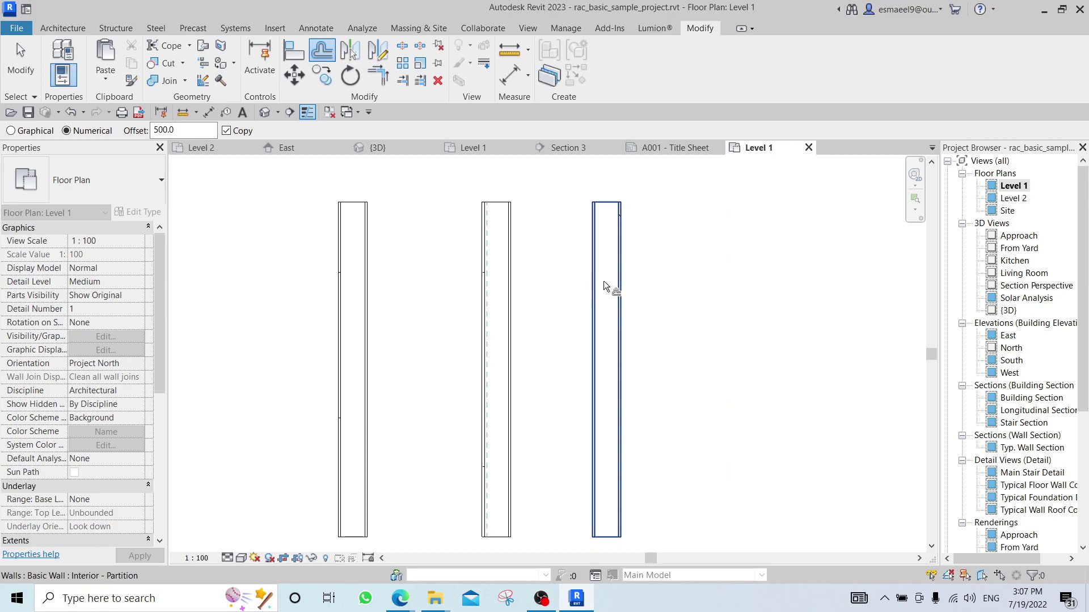
{"action": "key", "text": "Escape"}
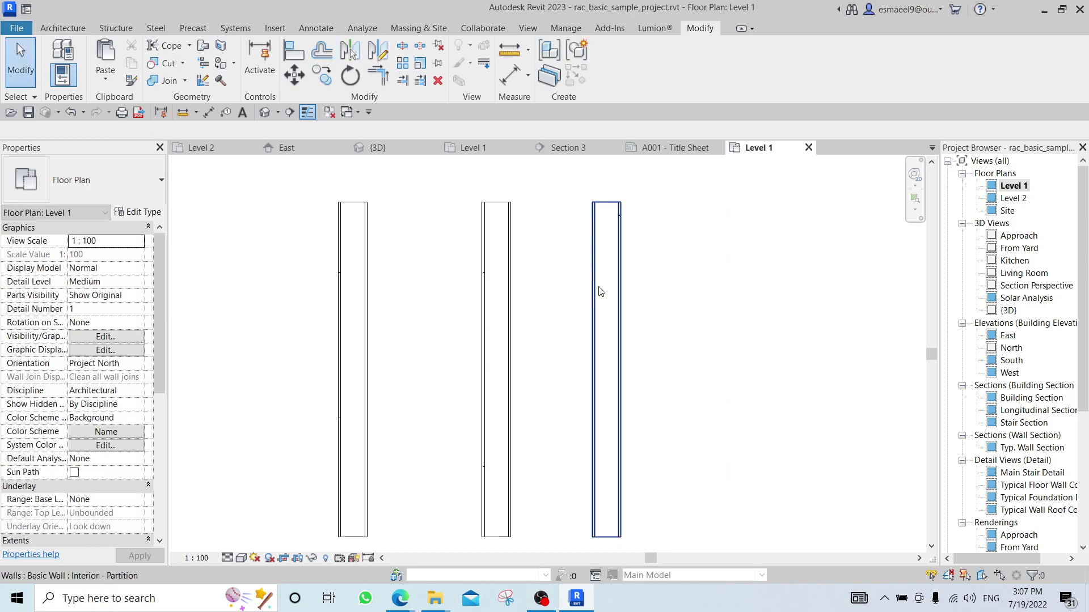
Step: Delete the middle wall and offset a copy of the right wall with OF
{"action": "scroll", "coordinate": [445, 291], "scroll_direction": "down", "scroll_amount": 1}
{"action": "left_click", "coordinate": [399, 281]}
{"action": "key", "text": "Delete"}
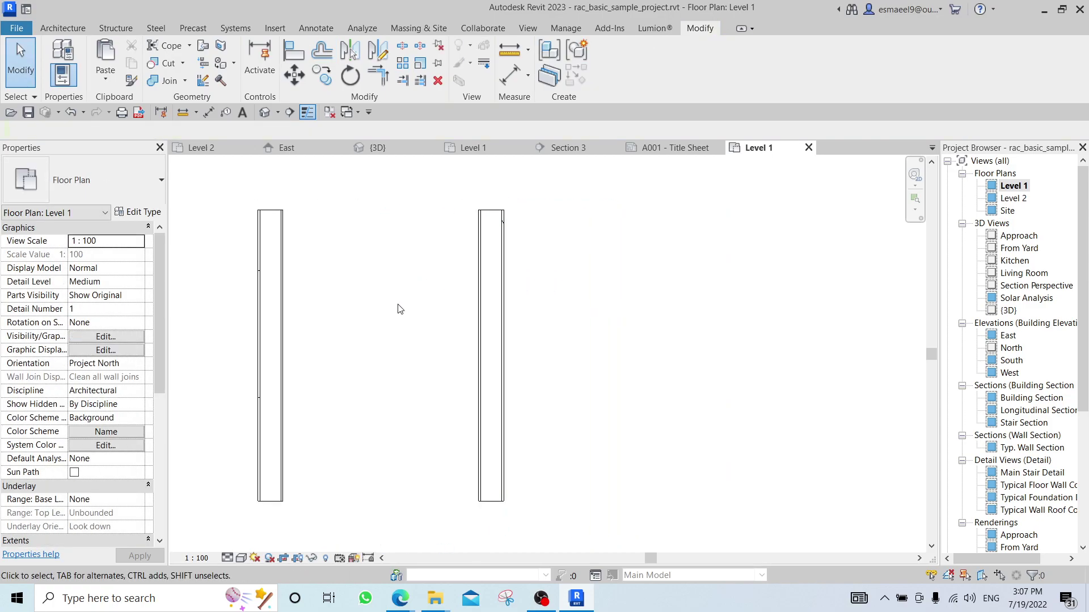
{"action": "left_click", "coordinate": [496, 299]}
{"action": "key", "text": "o"}
{"action": "key", "text": "f"}
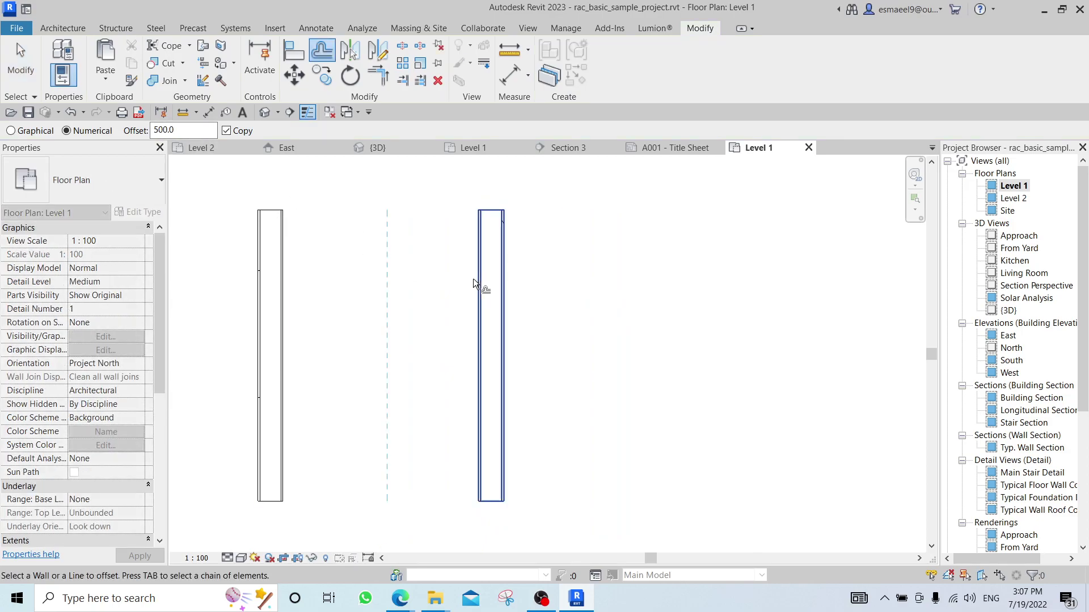
{"action": "left_click", "coordinate": [477, 281]}
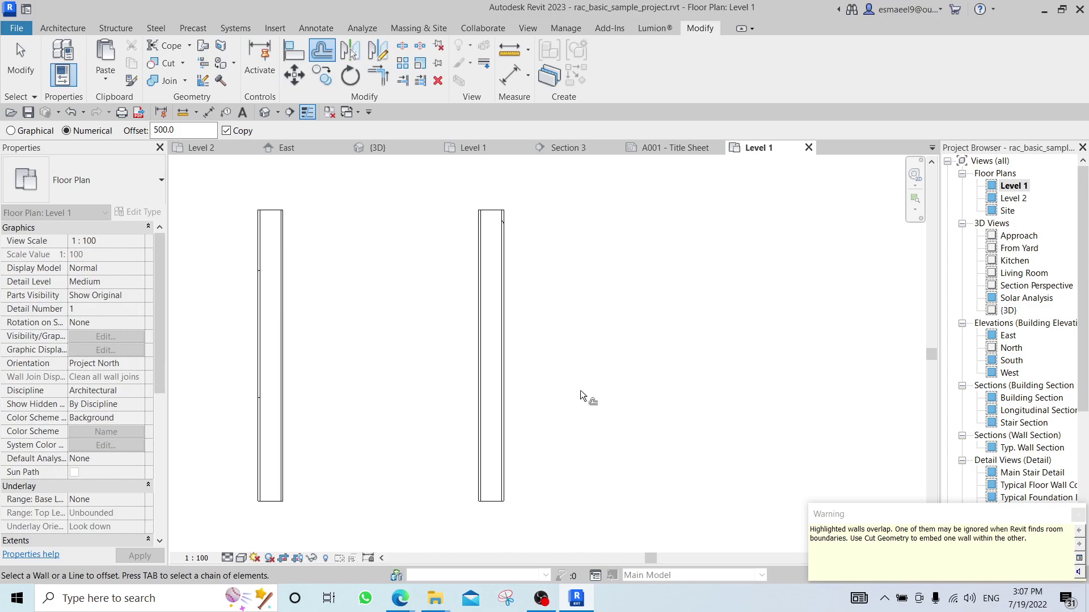
{"action": "scroll", "coordinate": [607, 333], "scroll_direction": "down", "scroll_amount": 5}
{"action": "key", "text": "Escape"}
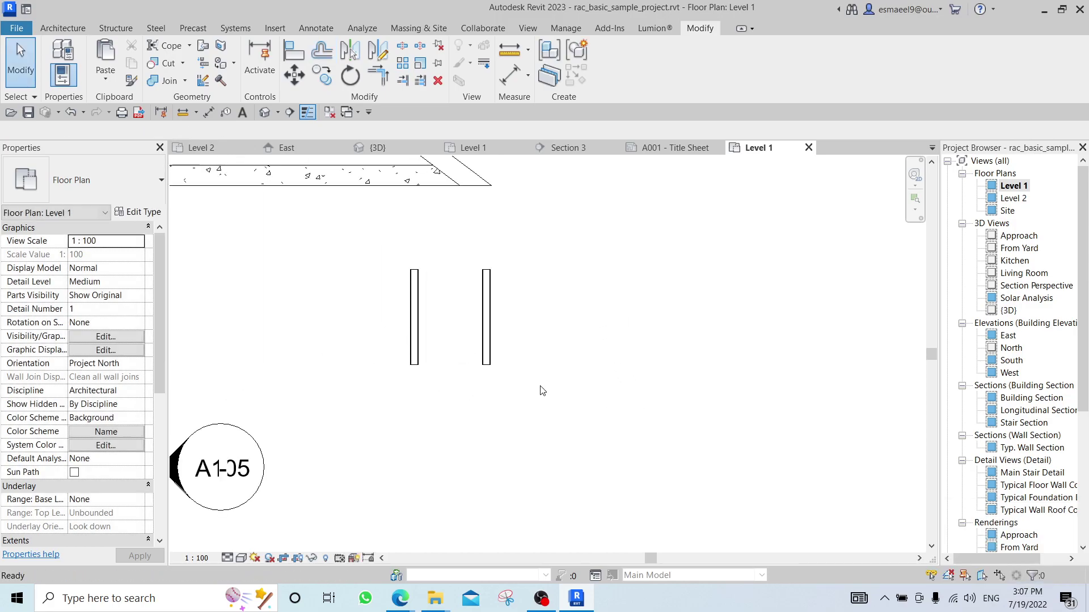
Step: Show the view's crop region and delete the unwanted right-hand wall
{"action": "scroll", "coordinate": [542, 390], "scroll_direction": "down", "scroll_amount": 6}
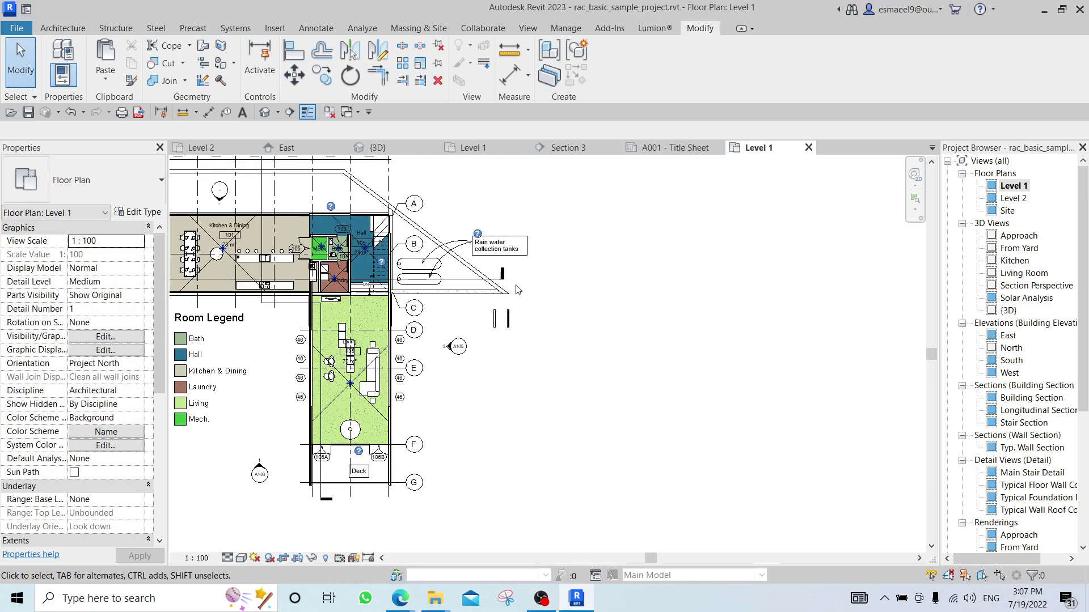
{"action": "scroll", "coordinate": [517, 290], "scroll_direction": "up", "scroll_amount": 3}
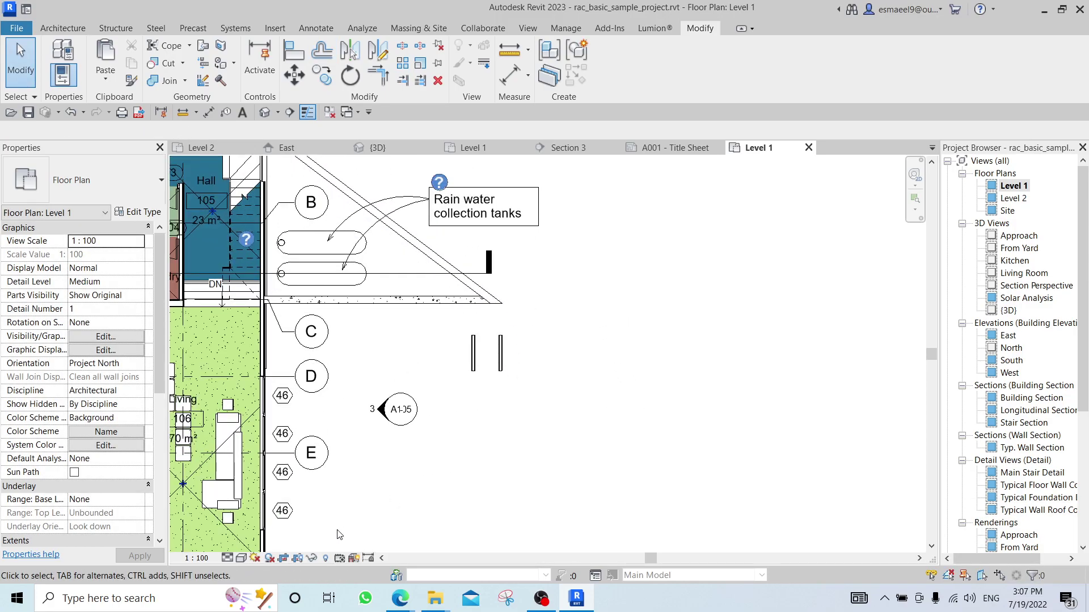
{"action": "left_click", "coordinate": [297, 559]}
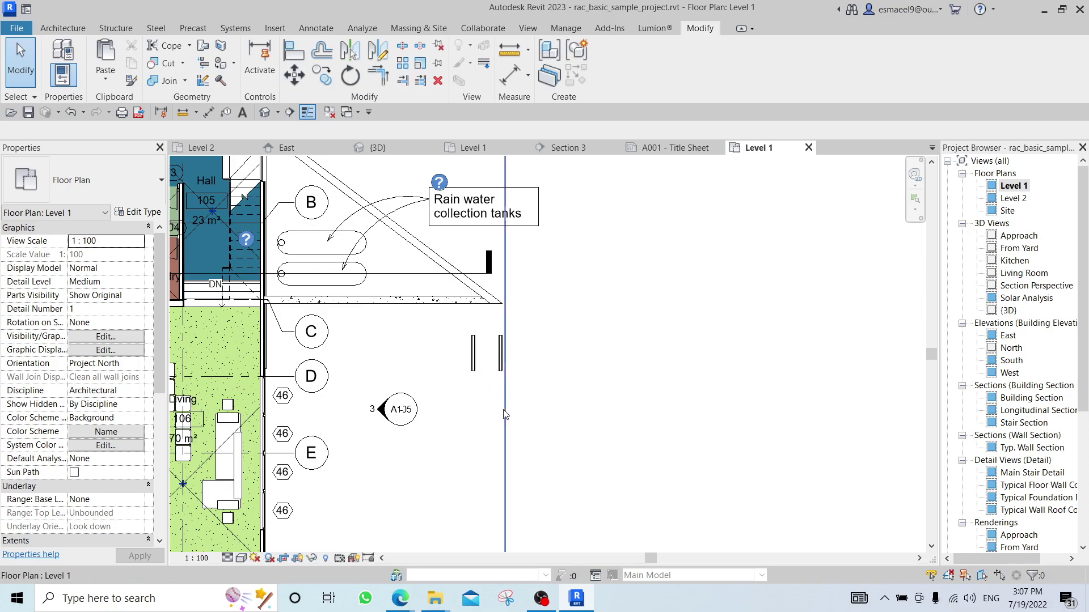
{"action": "left_click", "coordinate": [506, 367]}
{"action": "scroll", "coordinate": [509, 367], "scroll_direction": "up", "scroll_amount": 3}
{"action": "key", "text": "Escape"}
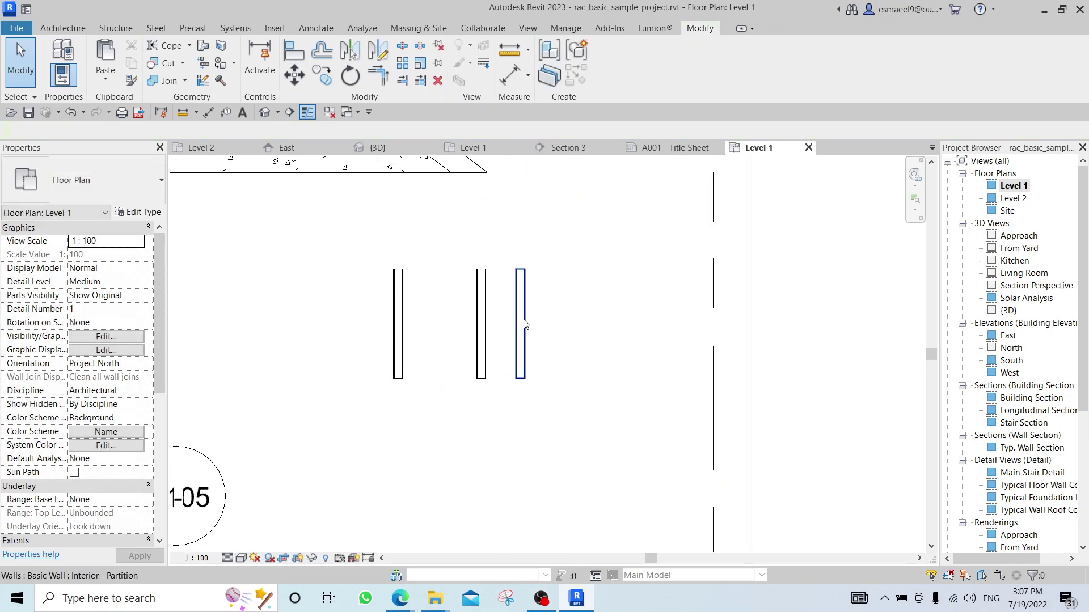
{"action": "left_click", "coordinate": [513, 354]}
{"action": "scroll", "coordinate": [512, 349], "scroll_direction": "up", "scroll_amount": 2}
{"action": "left_click", "coordinate": [512, 348]}
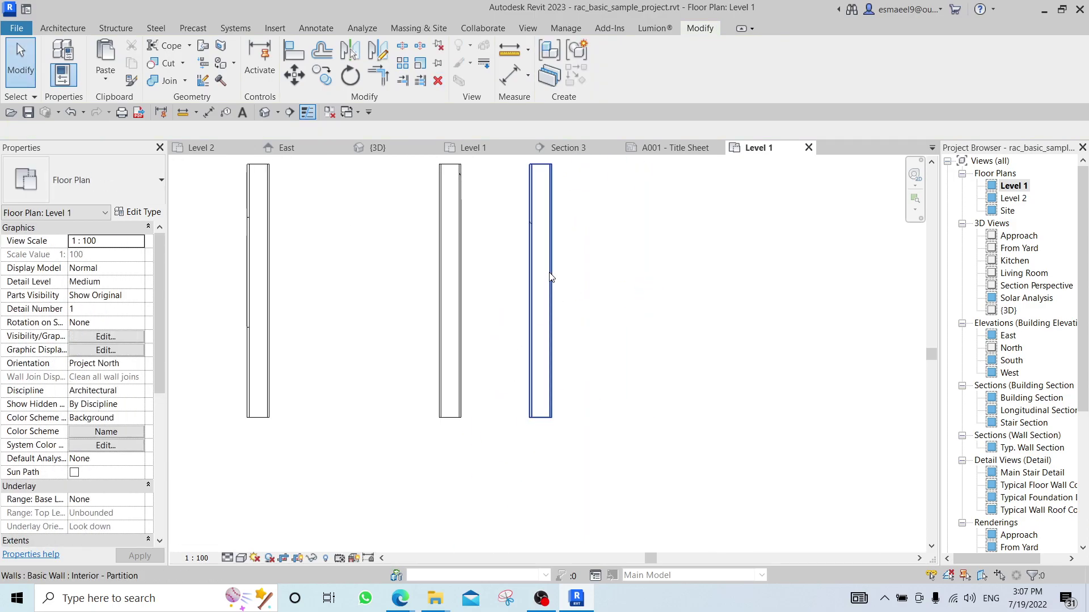
{"action": "left_click", "coordinate": [549, 271]}
{"action": "key", "text": "Delete"}
{"action": "left_click", "coordinate": [457, 292]}
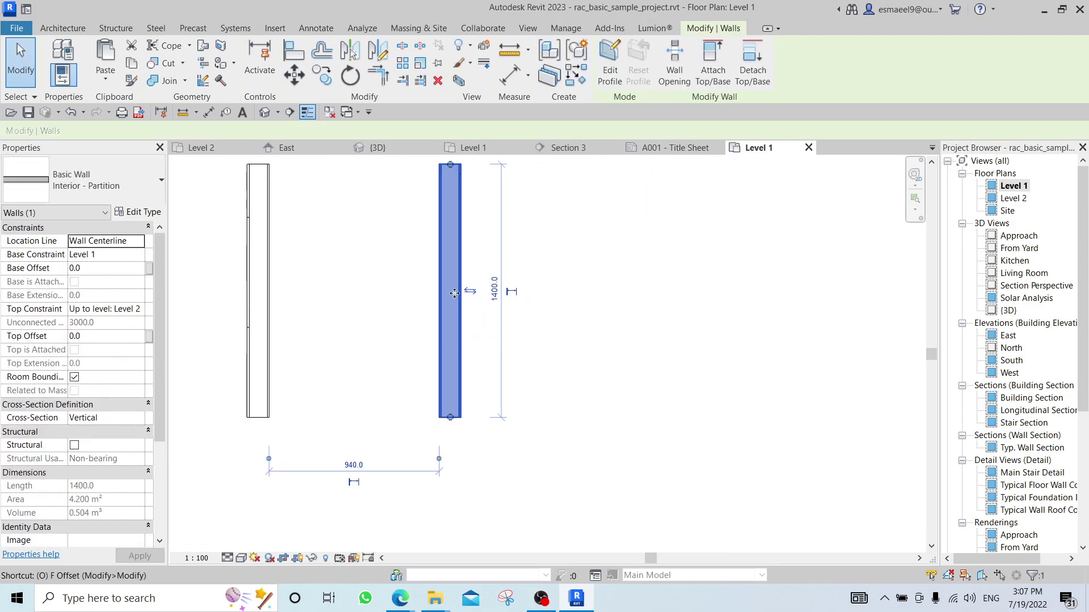
{"action": "left_click", "coordinate": [467, 325]}
Step: Offset-copy the right wall 1000.0 to the right, giving four evenly spaced walls
{"action": "key", "text": "o"}
{"action": "key", "text": "f"}
{"action": "double_click", "coordinate": [170, 130]}
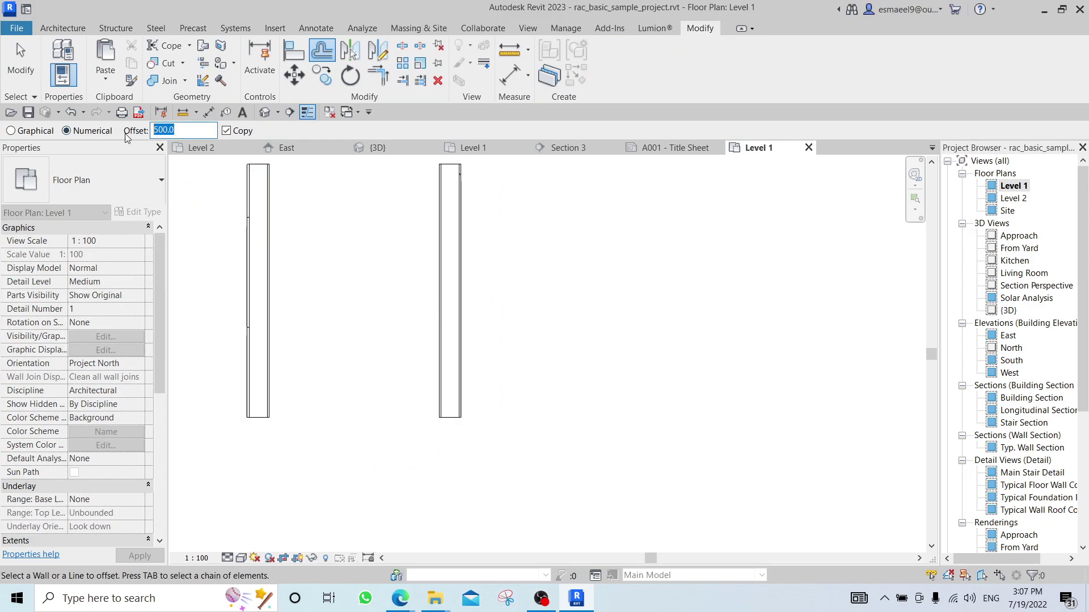
{"action": "type", "text": "1.0"}
{"action": "type", "text": "1000.0"}
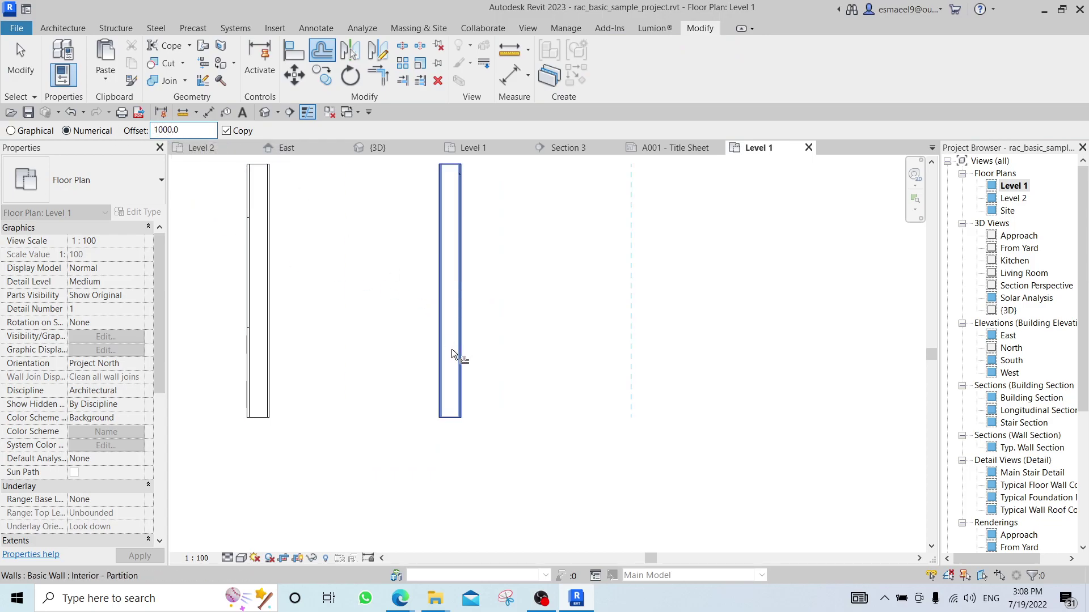
{"action": "left_click", "coordinate": [452, 354]}
{"action": "middle_click_drag", "start_coordinate": [258, 317], "coordinate": [497, 342]}
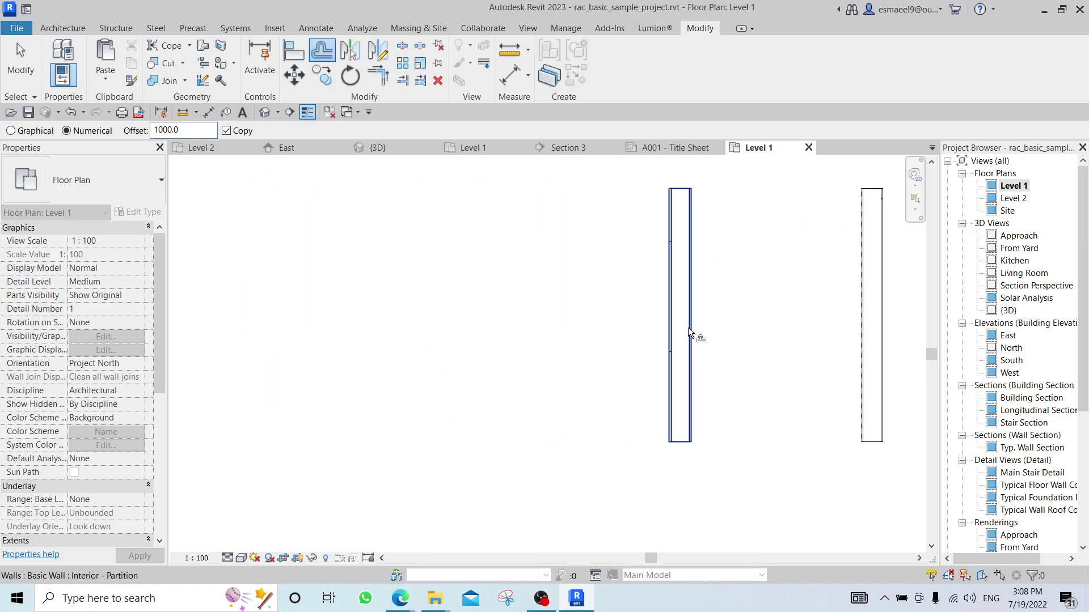
{"action": "scroll", "coordinate": [669, 318], "scroll_direction": "down", "scroll_amount": 4}
{"action": "middle_click_drag", "start_coordinate": [612, 374], "coordinate": [522, 348]}
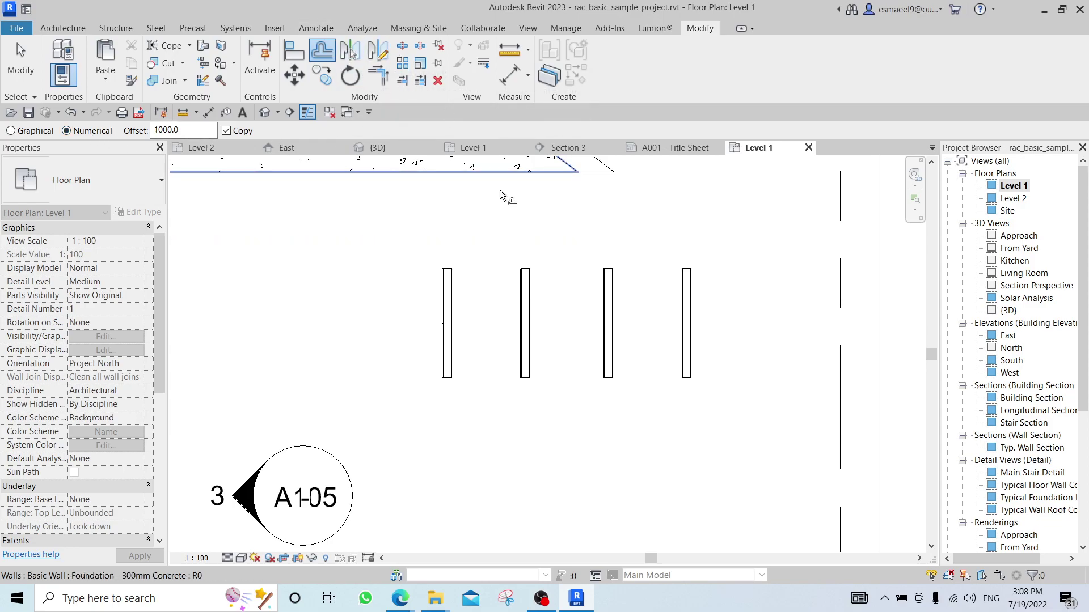
{"action": "scroll", "coordinate": [564, 254], "scroll_direction": "down", "scroll_amount": 3, "text": "ctrl"}
{"action": "scroll", "coordinate": [568, 299], "scroll_direction": "down", "scroll_amount": 1}
{"action": "key", "text": "Escape"}
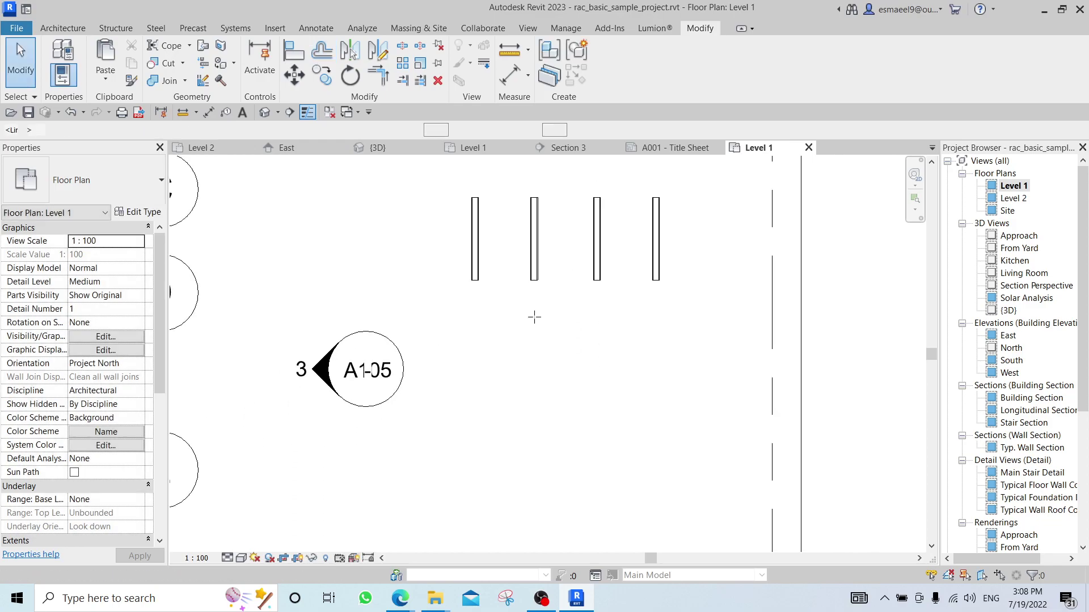
Step: Cancel the stray line and draw a short wall below the four walls with WA
{"action": "key", "text": "l"}
{"action": "key", "text": "i"}
{"action": "key", "text": "Escape"}
{"action": "key", "text": "w"}
{"action": "key", "text": "a"}
{"action": "left_click", "coordinate": [482, 290]}
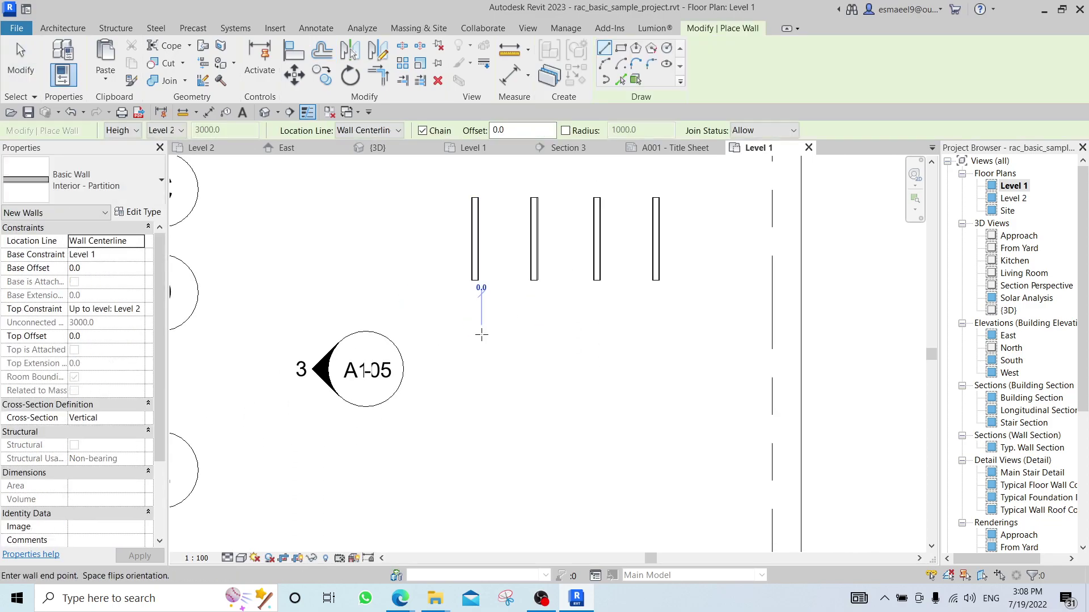
{"action": "left_click", "coordinate": [604, 345]}
{"action": "key", "text": "Escape"}
Step: Draw a short horizontal wall, then select a Living room lounge chair
{"action": "scroll", "coordinate": [525, 379], "scroll_direction": "down", "scroll_amount": 2}
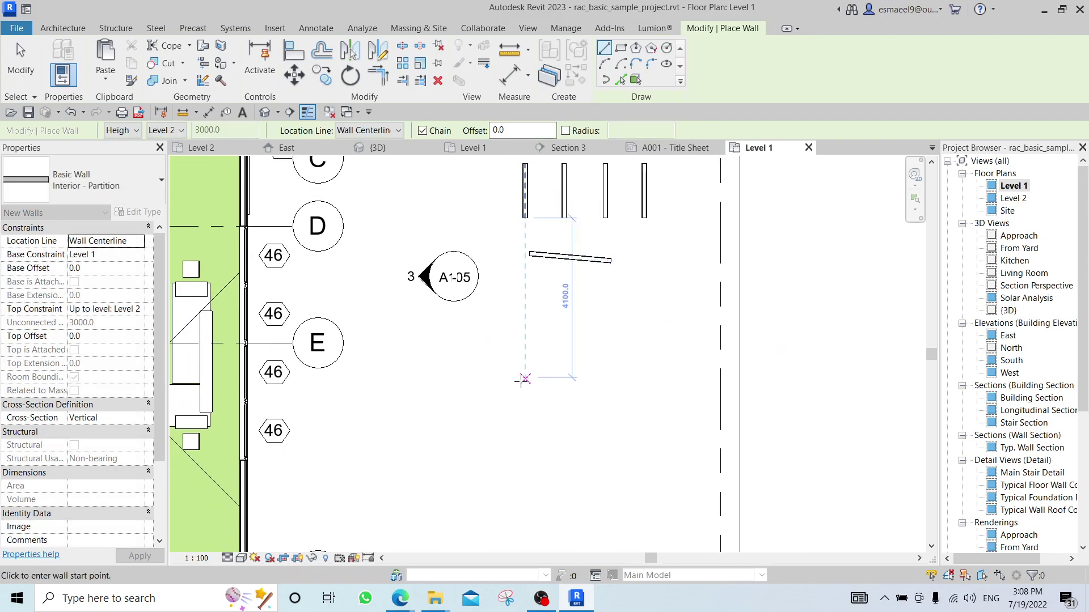
{"action": "left_click", "coordinate": [524, 379]}
{"action": "left_click", "coordinate": [615, 381]}
{"action": "key", "text": "Escape"}
{"action": "mouse_move", "coordinate": [566, 384]}
{"action": "middle_mouse_down"}
{"action": "mouse_move", "coordinate": [666, 369]}
{"action": "mouse_move", "coordinate": [887, 401]}
{"action": "middle_mouse_up"}
{"action": "key", "text": "Escape"}
{"action": "left_click", "coordinate": [407, 336]}
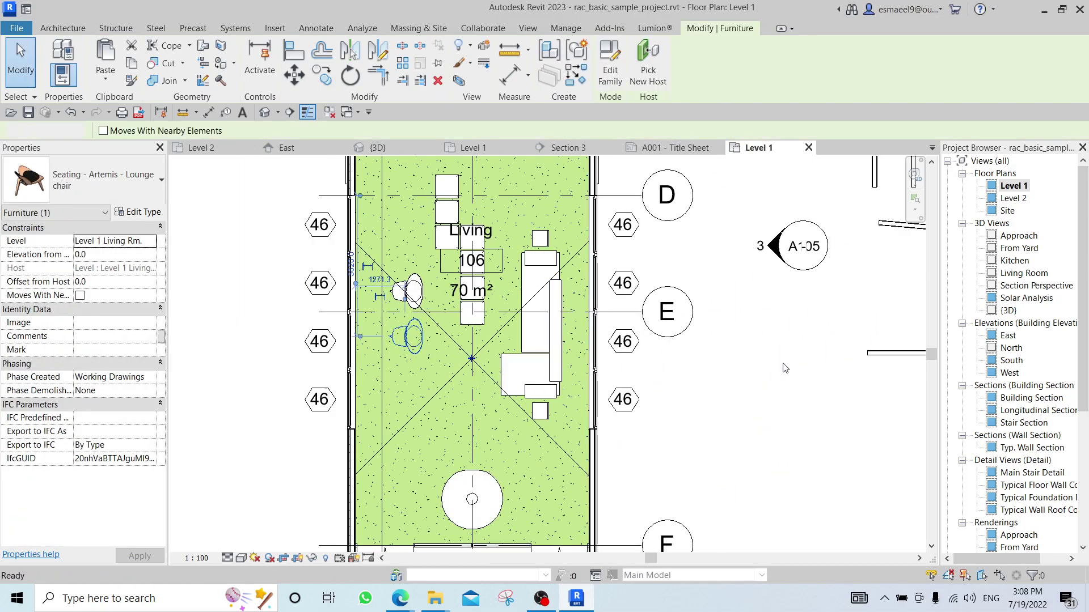
{"action": "middle_click_drag", "start_coordinate": [785, 368], "coordinate": [551, 370]}
Step: Place a second Artemis lounge chair beside the first using Create Similar (CS)
{"action": "key", "text": "c"}
{"action": "key", "text": "s"}
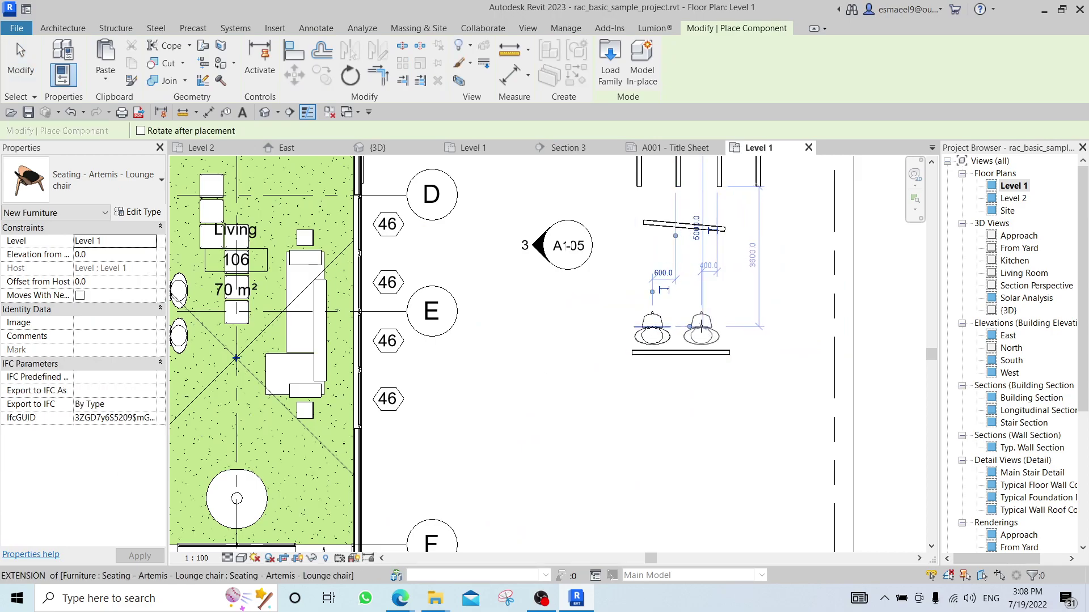
{"action": "left_click", "coordinate": [701, 327]}
{"action": "scroll", "coordinate": [743, 360], "scroll_direction": "up", "scroll_amount": 3}
{"action": "key", "text": "Escape"}
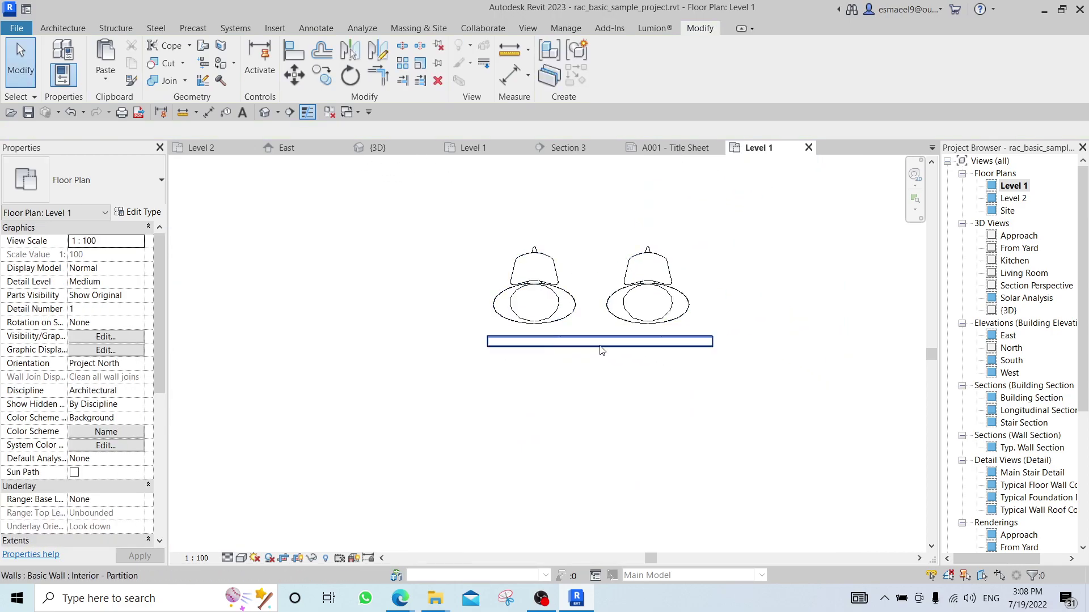
Step: Mirror both chairs across the horizontal wall, then delete the originals and the wall
{"action": "left_click_drag", "start_coordinate": [689, 255], "coordinate": [462, 281]}
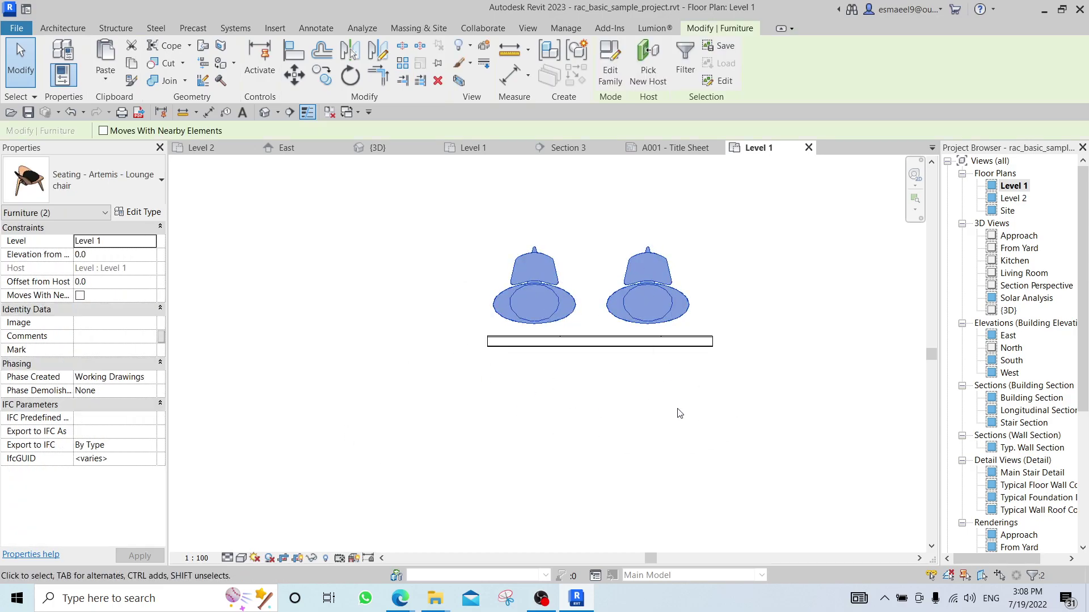
{"action": "left_click", "coordinate": [601, 387]}
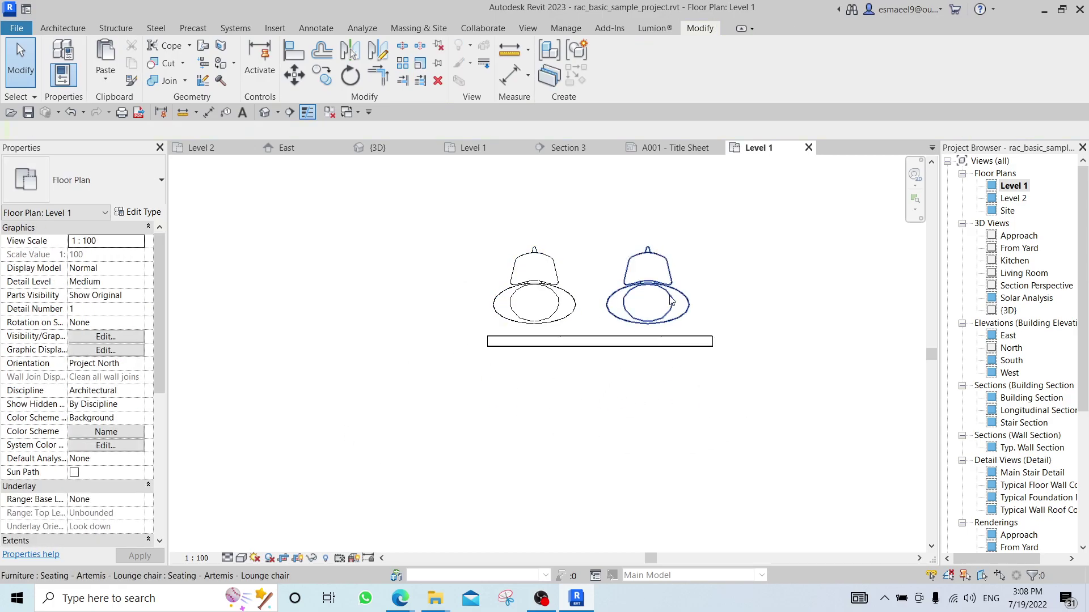
{"action": "left_click_drag", "start_coordinate": [729, 227], "coordinate": [498, 268]}
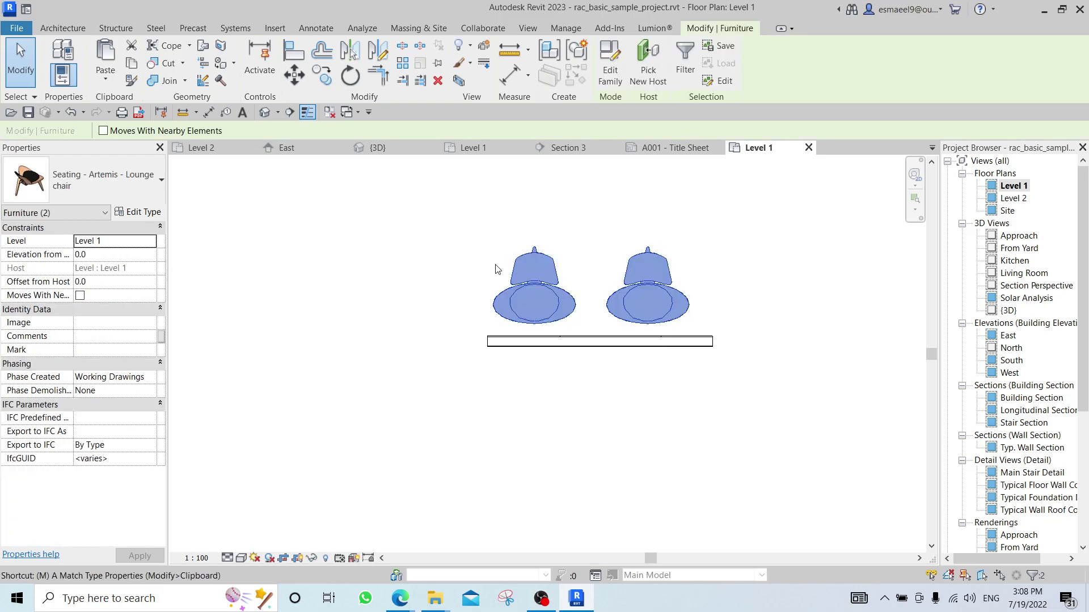
{"action": "key", "text": "m"}
{"action": "key", "text": "m"}
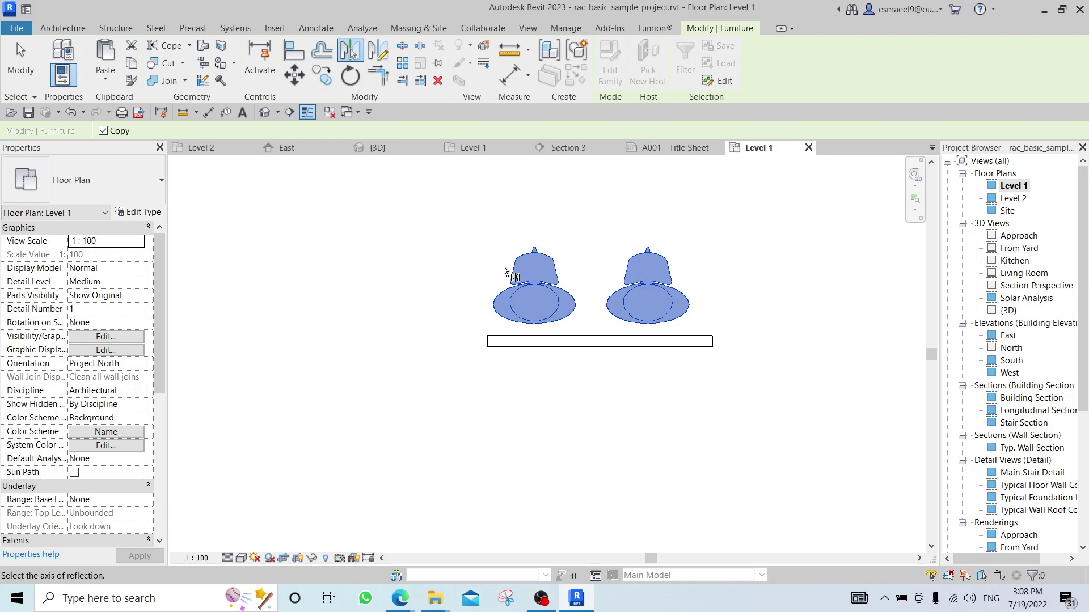
{"action": "left_click", "coordinate": [567, 343]}
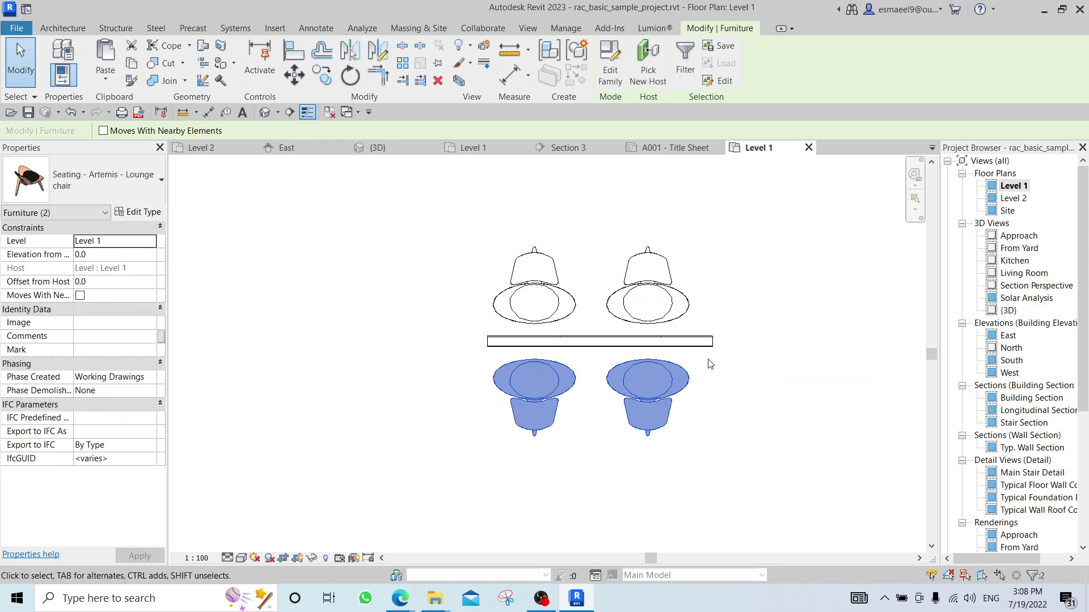
{"action": "middle_click_drag", "start_coordinate": [761, 376], "coordinate": [712, 365]}
{"action": "left_click_drag", "start_coordinate": [678, 236], "coordinate": [421, 344]}
{"action": "key", "text": "Delete"}
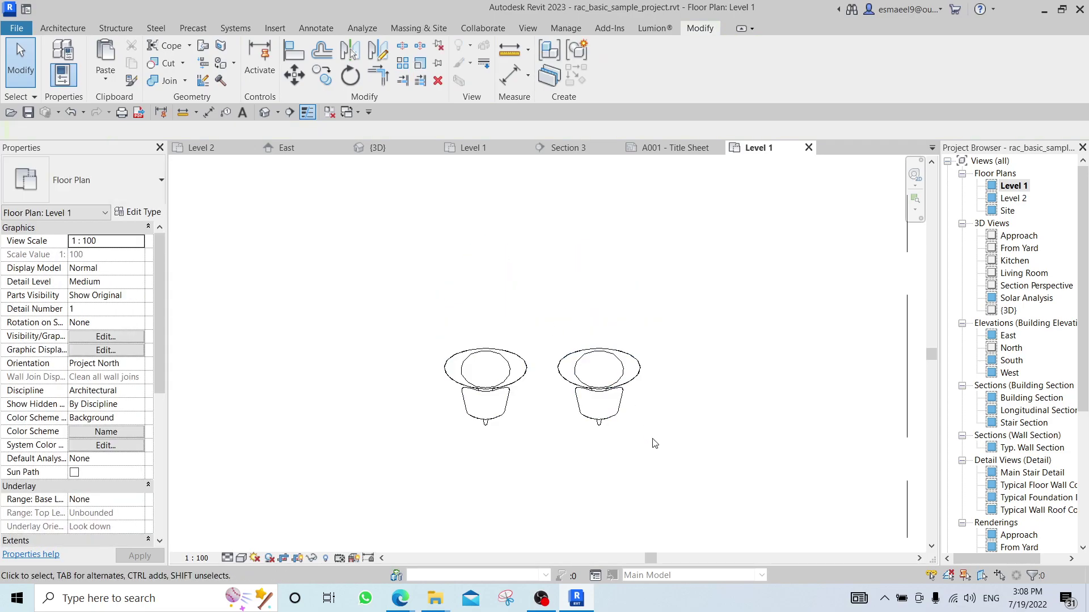
Step: Mirror-copy the two chairs about a drawn horizontal axis above them (DM)
{"action": "left_click_drag", "start_coordinate": [708, 293], "coordinate": [438, 418]}
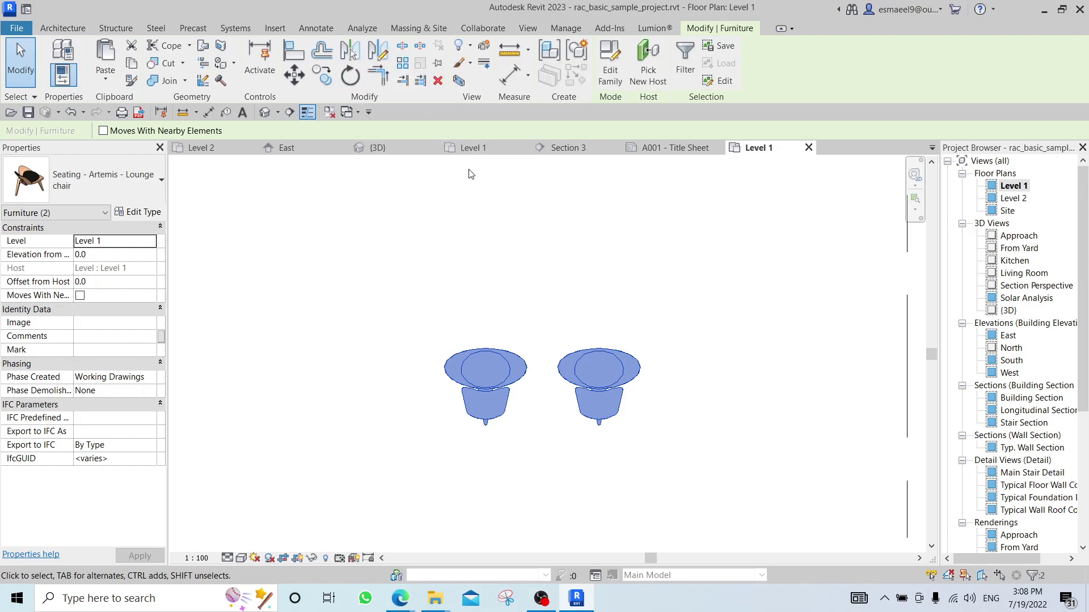
{"action": "key", "text": "d"}
{"action": "key", "text": "m"}
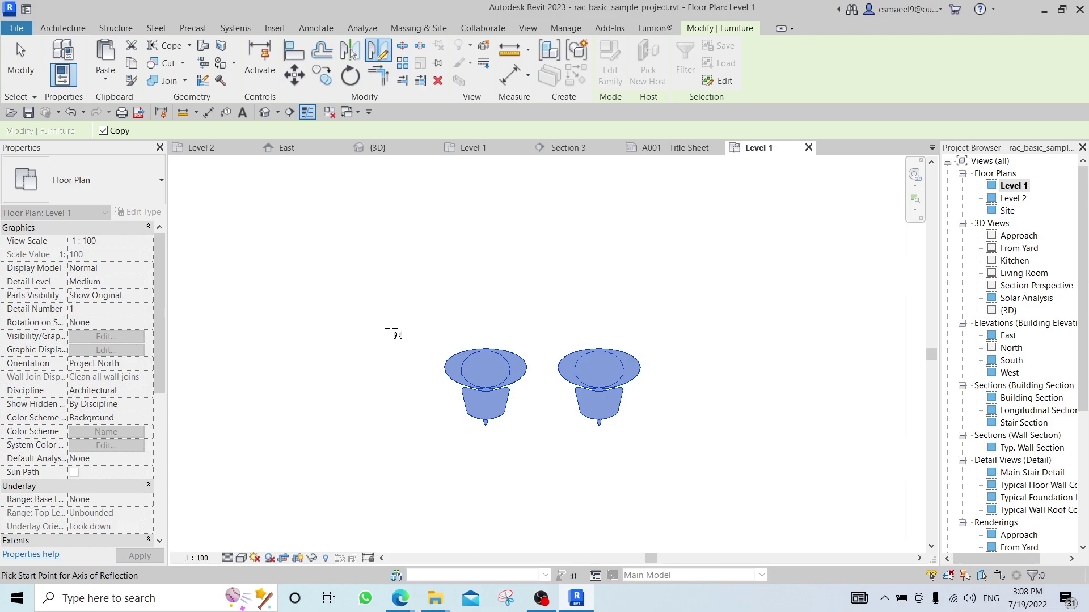
{"action": "left_click", "coordinate": [369, 253]}
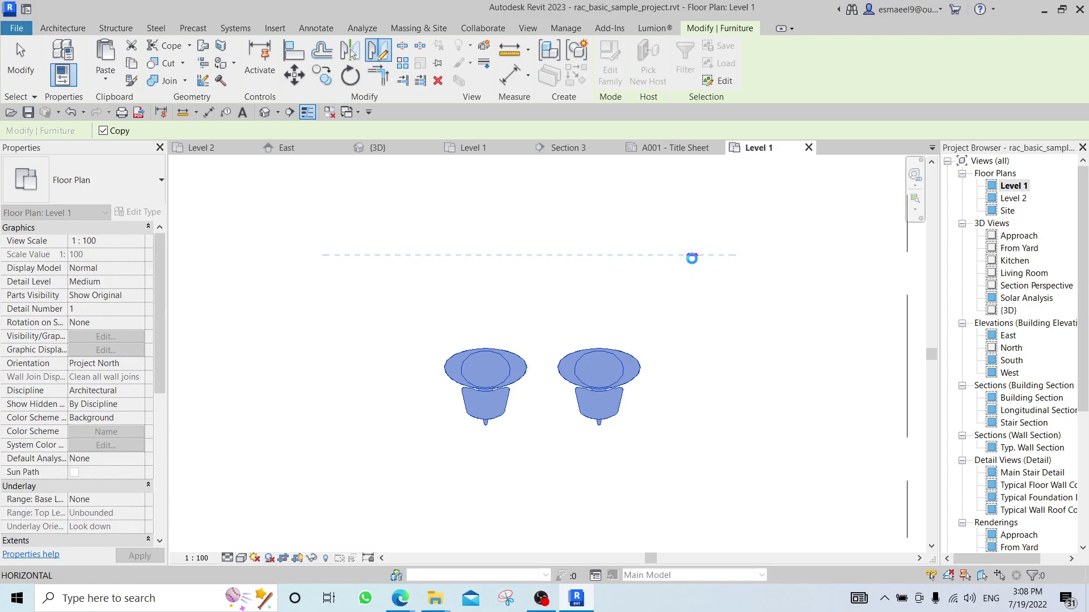
{"action": "left_click", "coordinate": [693, 253]}
{"action": "scroll", "coordinate": [696, 286], "scroll_direction": "down", "scroll_amount": 2}
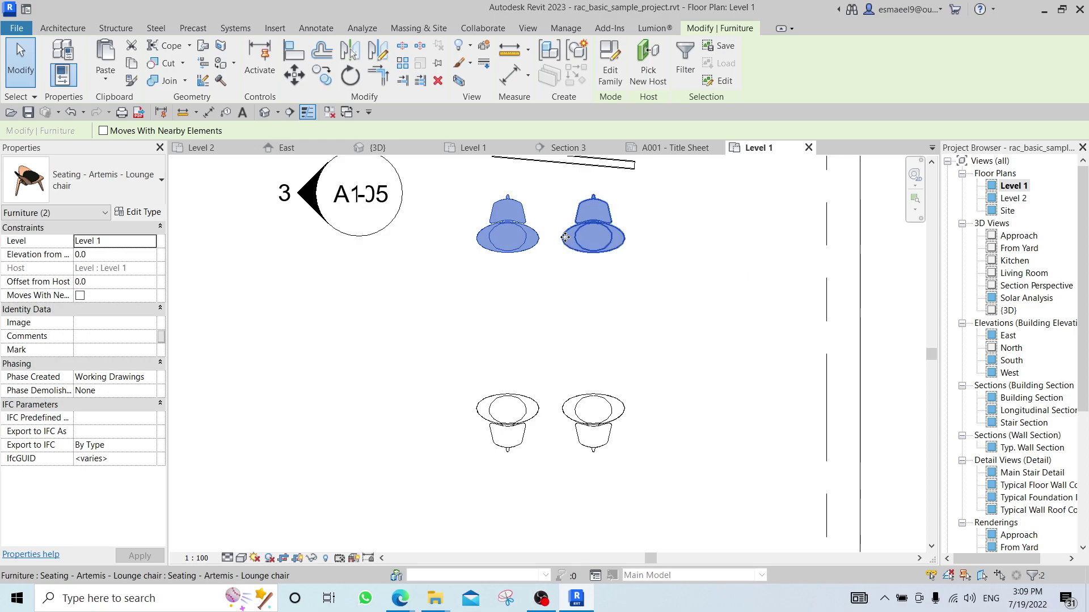
Step: Move the lower-right lounge chair 1000 mm straight up with MV
{"action": "key", "text": "Escape"}
{"action": "left_click", "coordinate": [594, 422]}
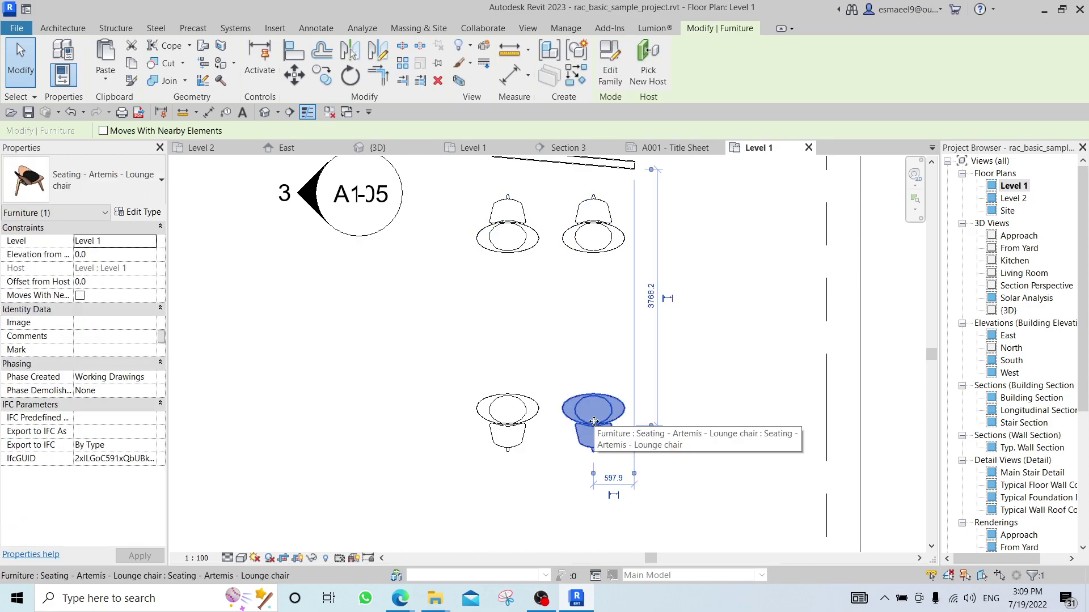
{"action": "key", "text": "m"}
{"action": "key", "text": "v"}
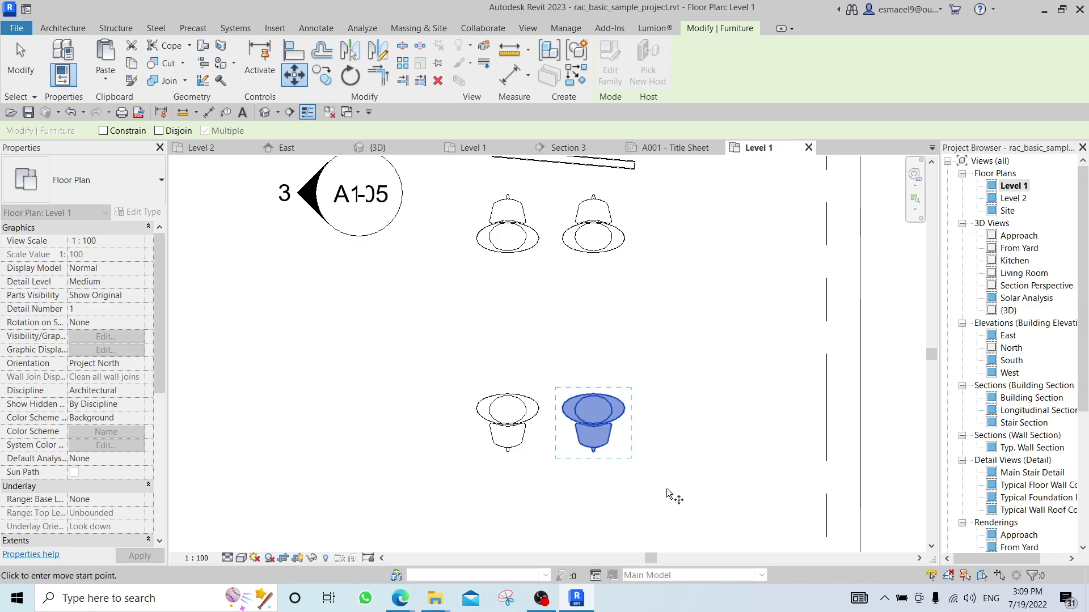
{"action": "left_click", "coordinate": [714, 460]}
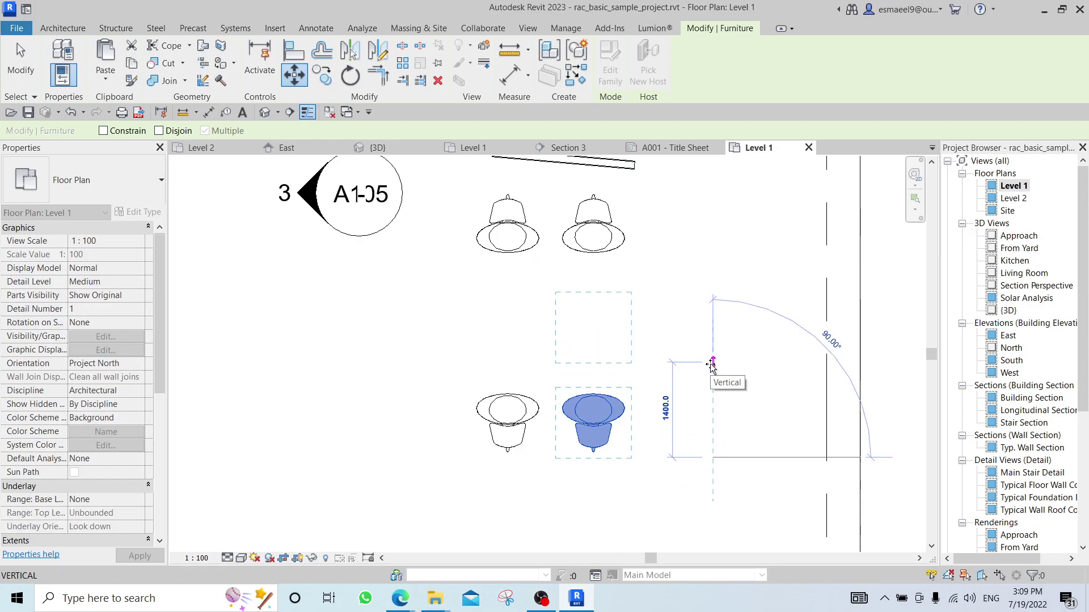
{"action": "type", "text": "1000"}
{"action": "key", "text": "Return"}
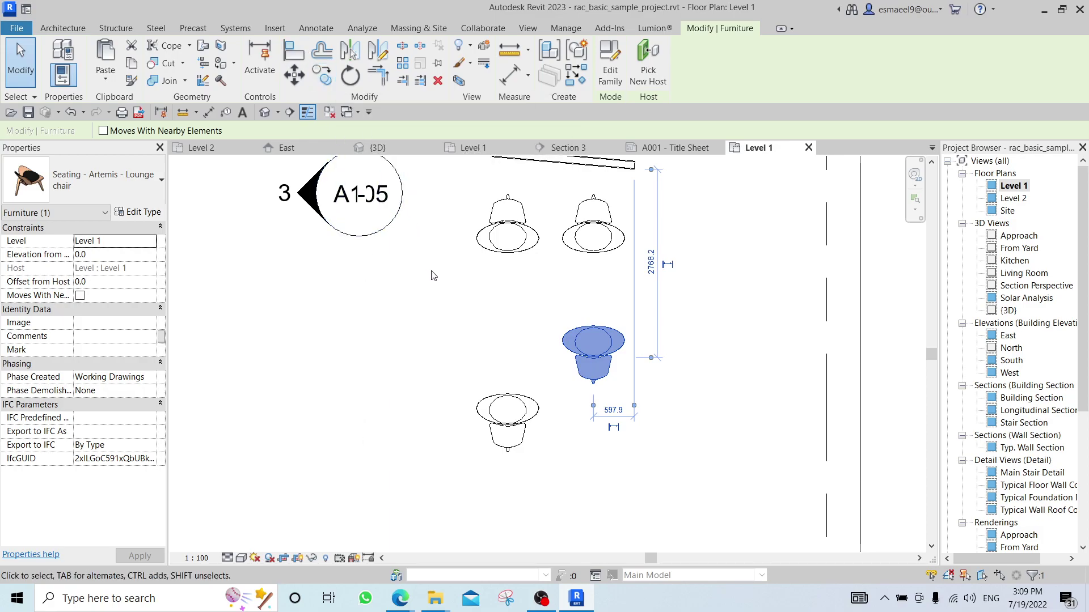
Step: Copy the raised lounge chair 1100 mm to the right with CO
{"action": "left_click", "coordinate": [494, 325]}
{"action": "left_click", "coordinate": [591, 379]}
{"action": "key", "text": "c"}
{"action": "key", "text": "o"}
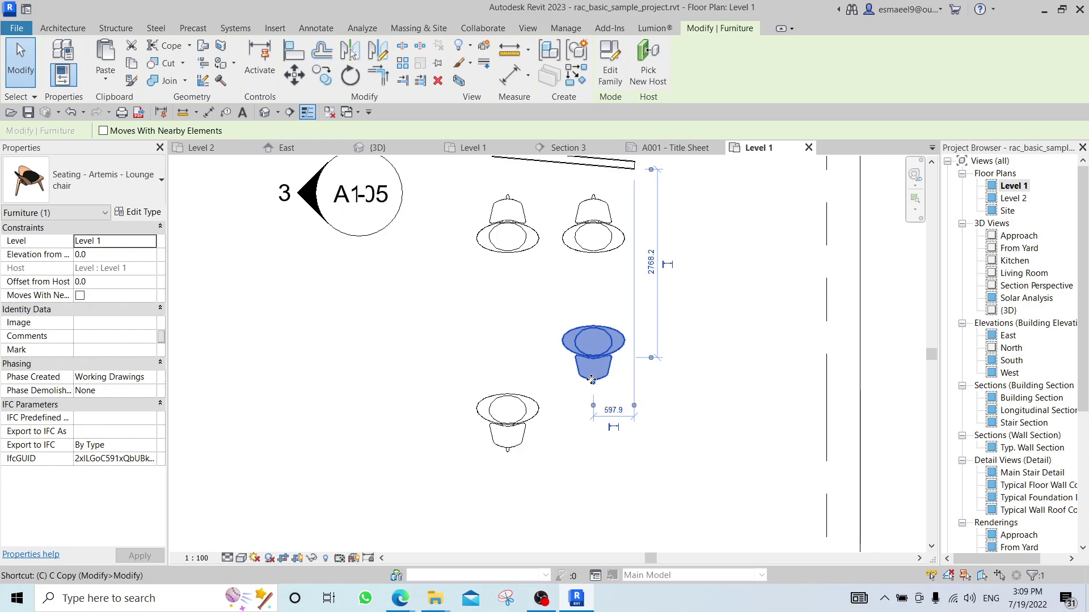
{"action": "left_click", "coordinate": [590, 412]}
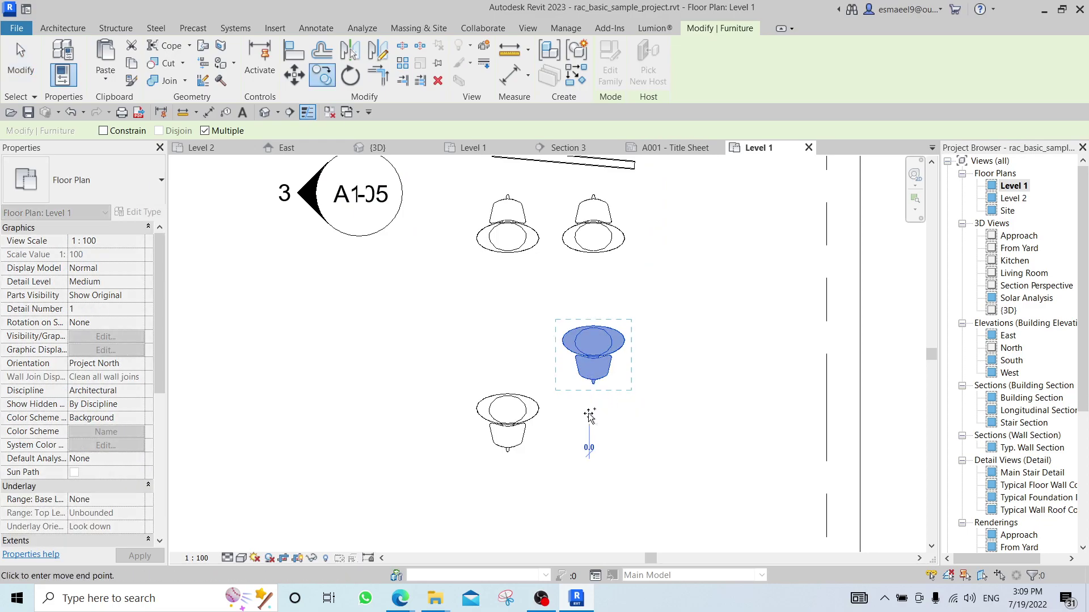
{"action": "left_click", "coordinate": [719, 413]}
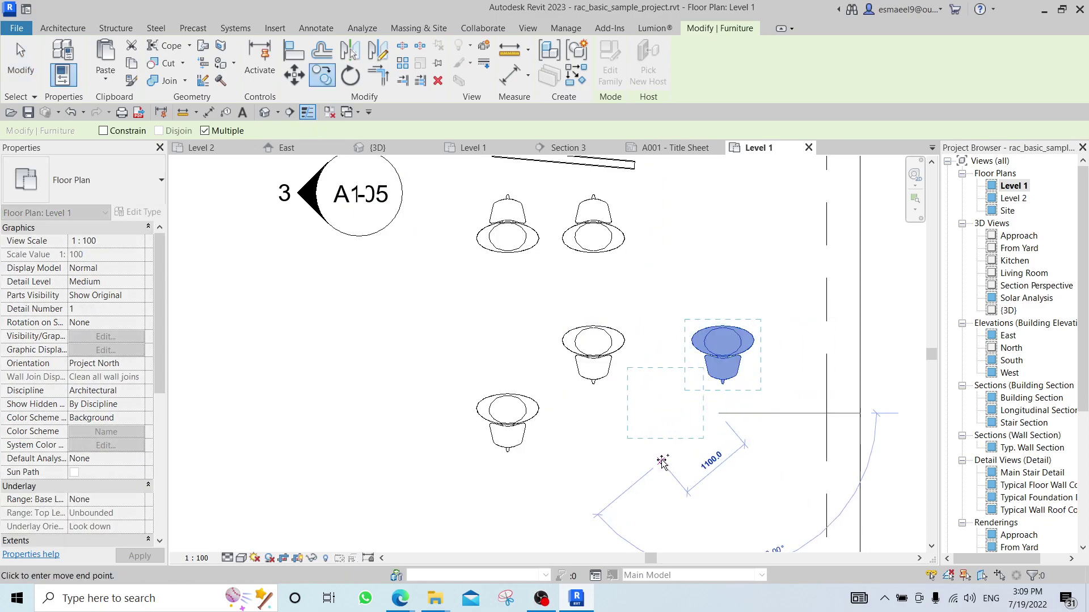
{"action": "key", "text": "Escape"}
Step: Copy the lower-left lounge chair to its right
{"action": "left_click", "coordinate": [523, 436]}
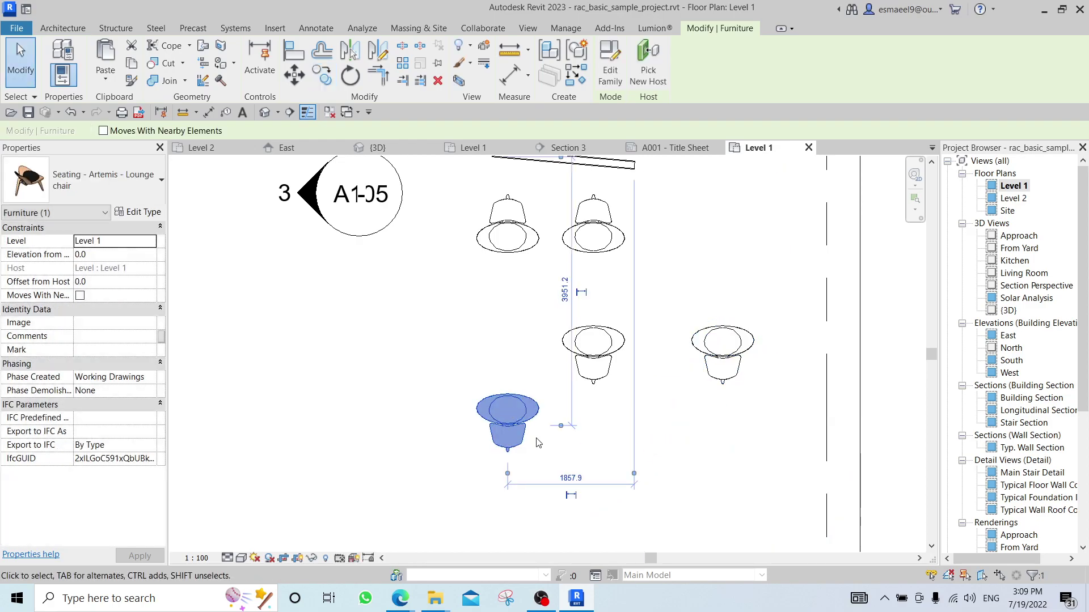
{"action": "key", "text": "c"}
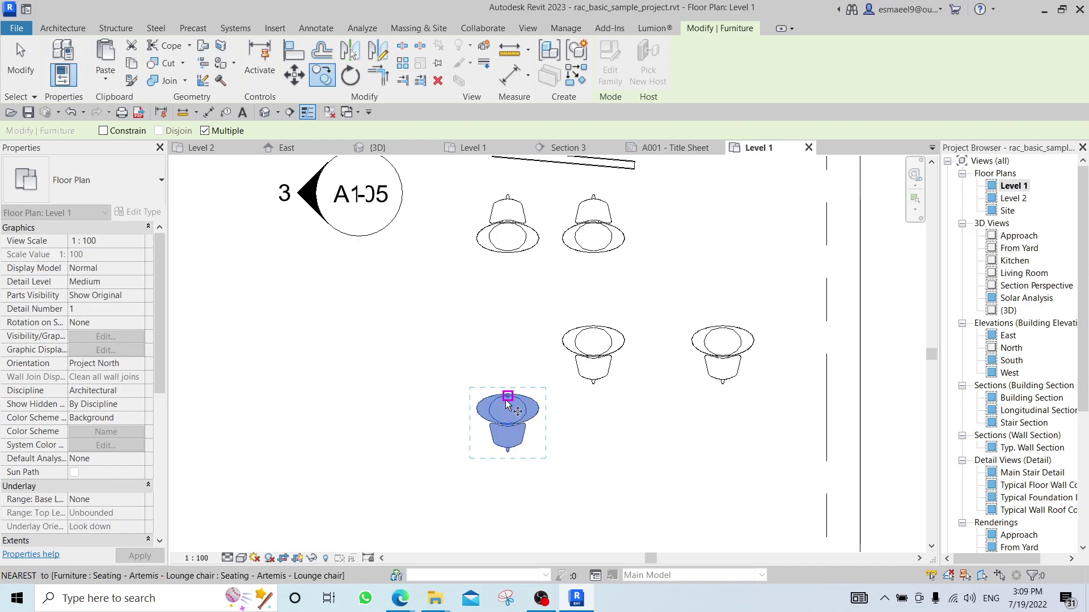
{"action": "left_click", "coordinate": [494, 505]}
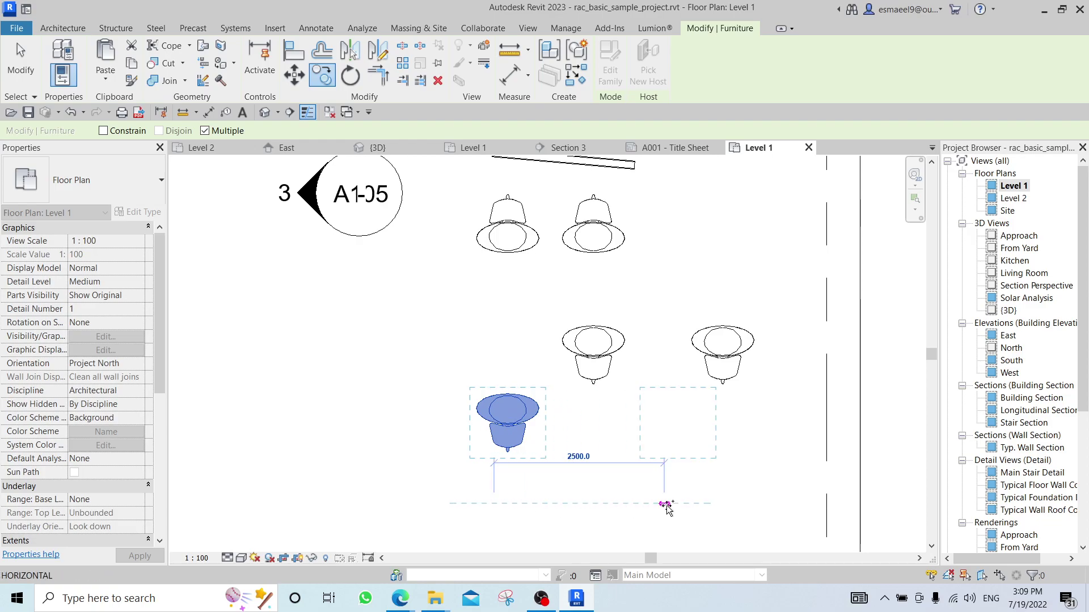
{"action": "left_click", "coordinate": [666, 506]}
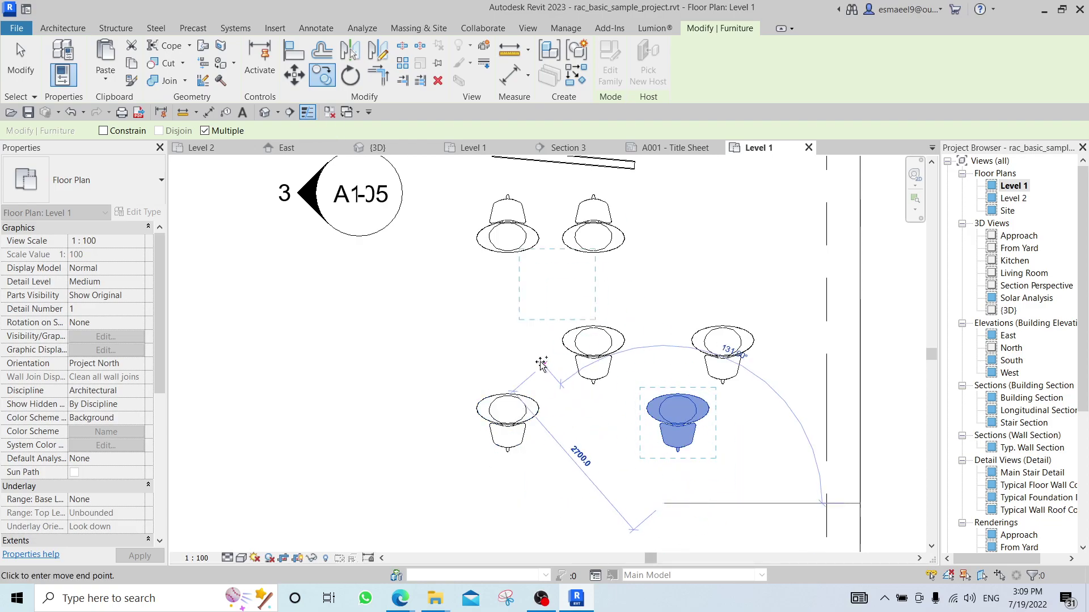
{"action": "key", "text": "Escape"}
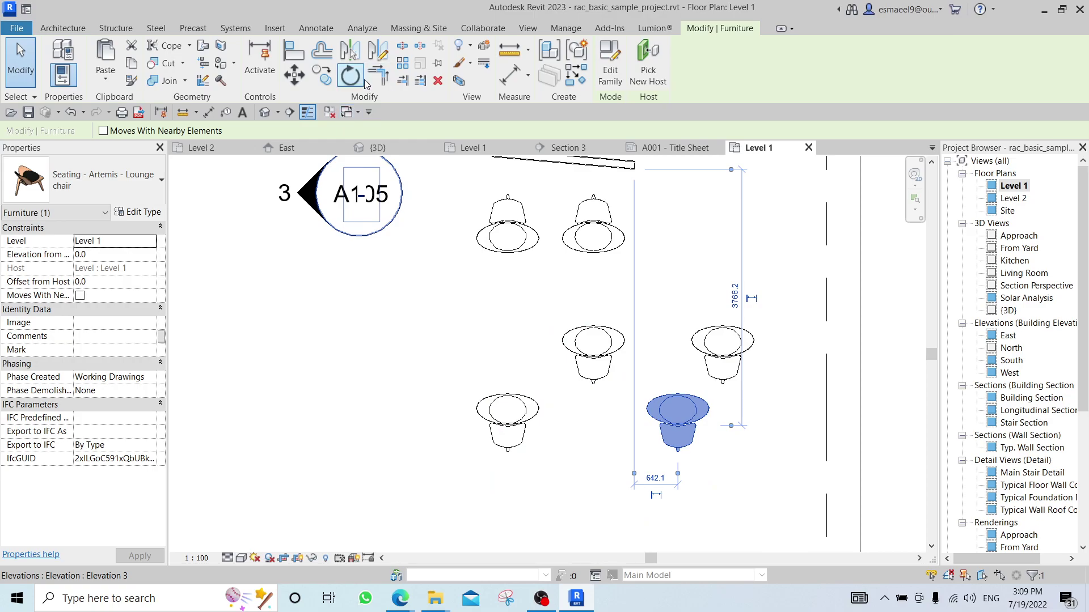
Step: Rotate the lower-right lounge chair 15° from a vertical start ray with RO
{"action": "key", "text": "r"}
{"action": "key", "text": "o"}
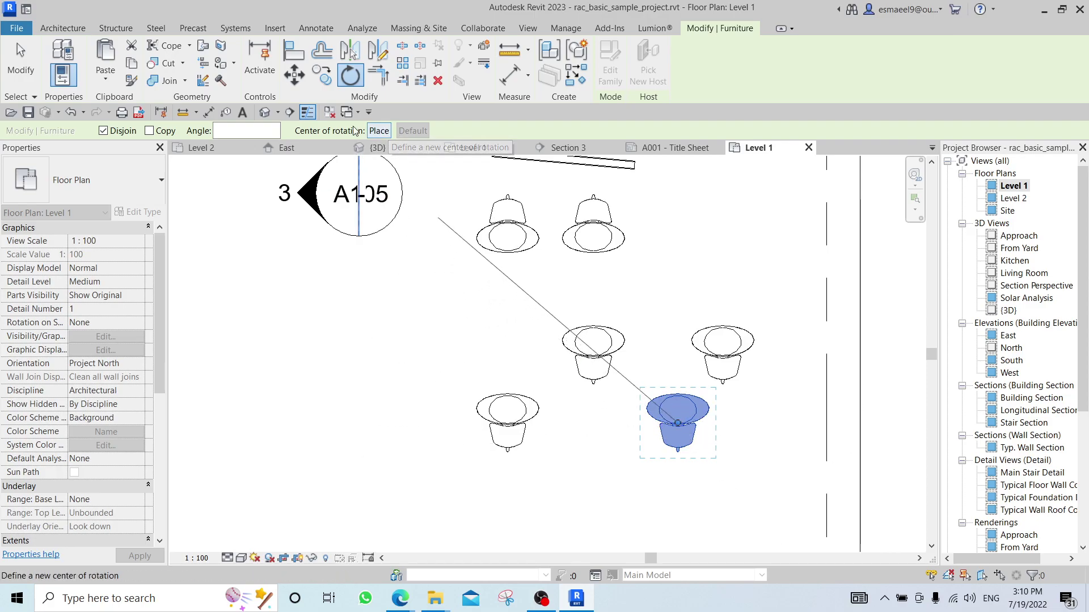
{"action": "left_click", "coordinate": [673, 268]}
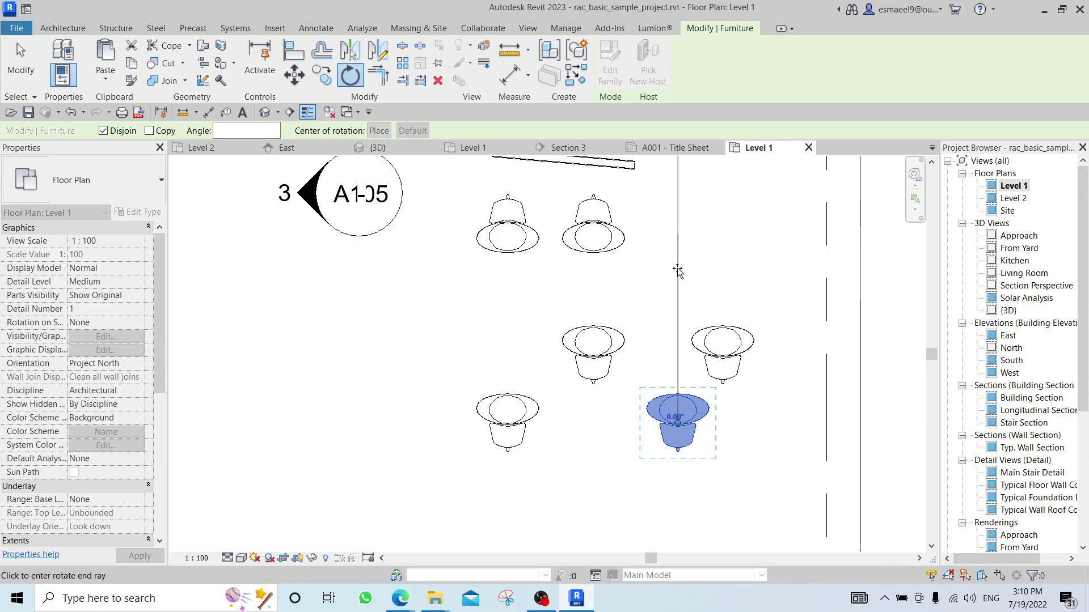
{"action": "left_click", "coordinate": [719, 266]}
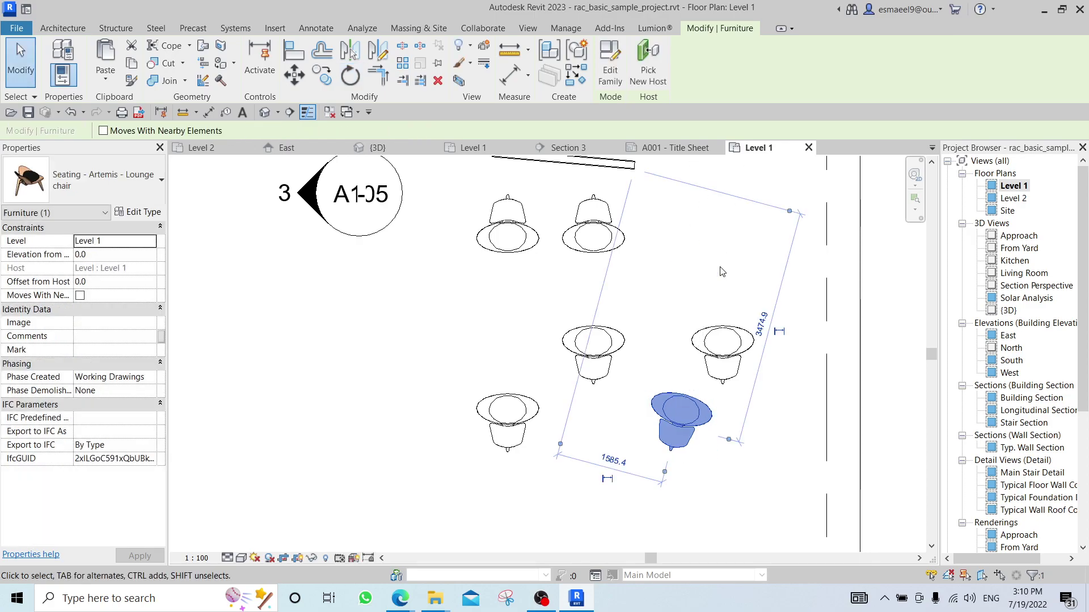
Step: Rotate the chair 53° about the neighbouring chair's centre so it sits near the top row
{"action": "key", "text": "r"}
{"action": "key", "text": "o"}
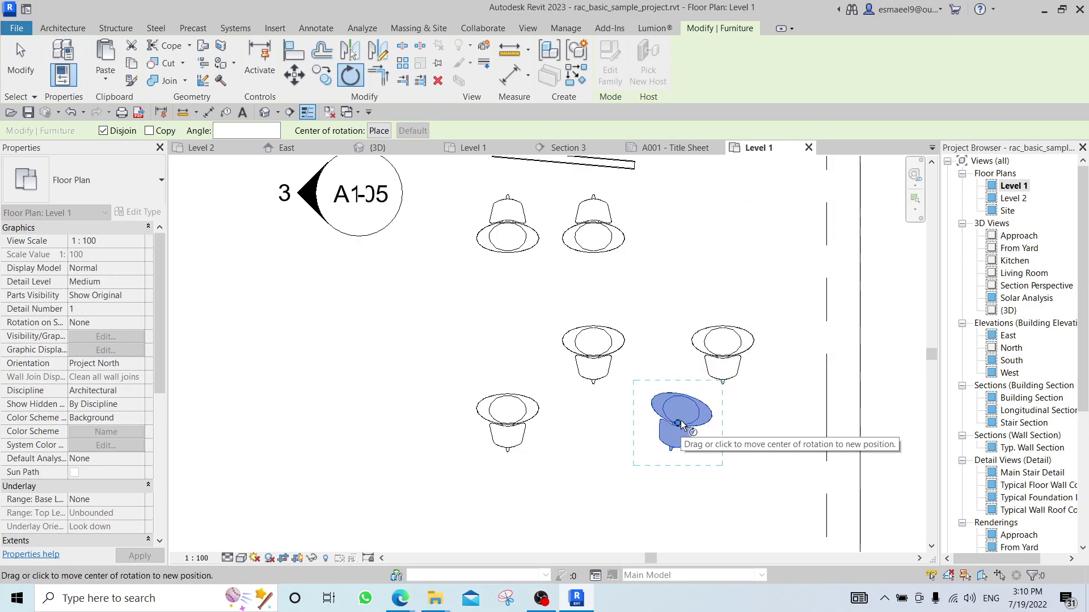
{"action": "left_click_drag", "start_coordinate": [678, 425], "coordinate": [676, 315]}
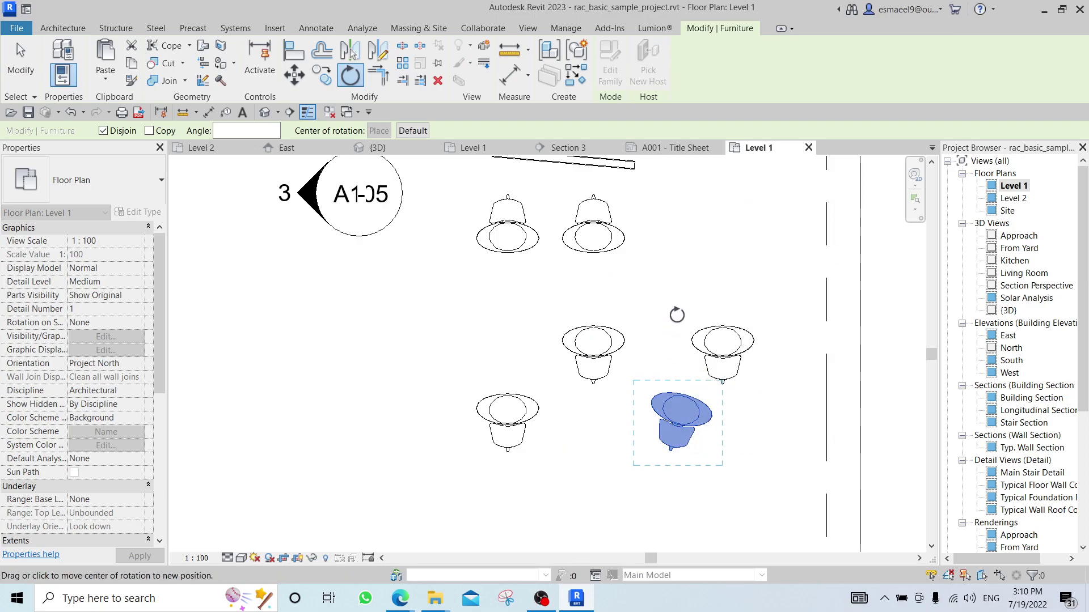
{"action": "mouse_move", "coordinate": [677, 274]}
{"action": "left_mouse_down"}
{"action": "mouse_move", "coordinate": [705, 335]}
{"action": "mouse_move", "coordinate": [722, 341]}
{"action": "left_mouse_up"}
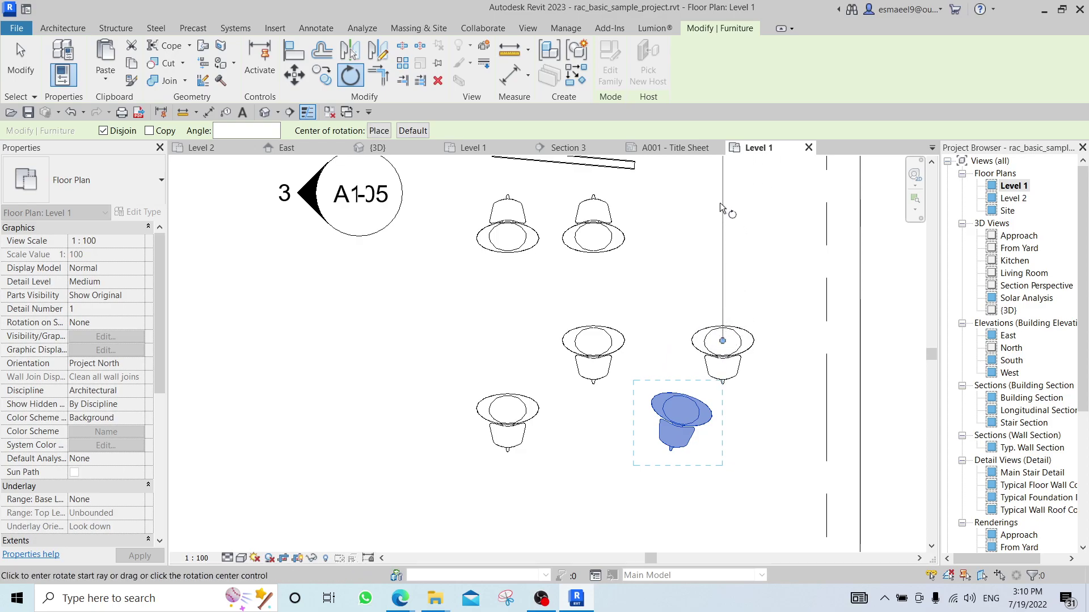
{"action": "left_click", "coordinate": [722, 206]}
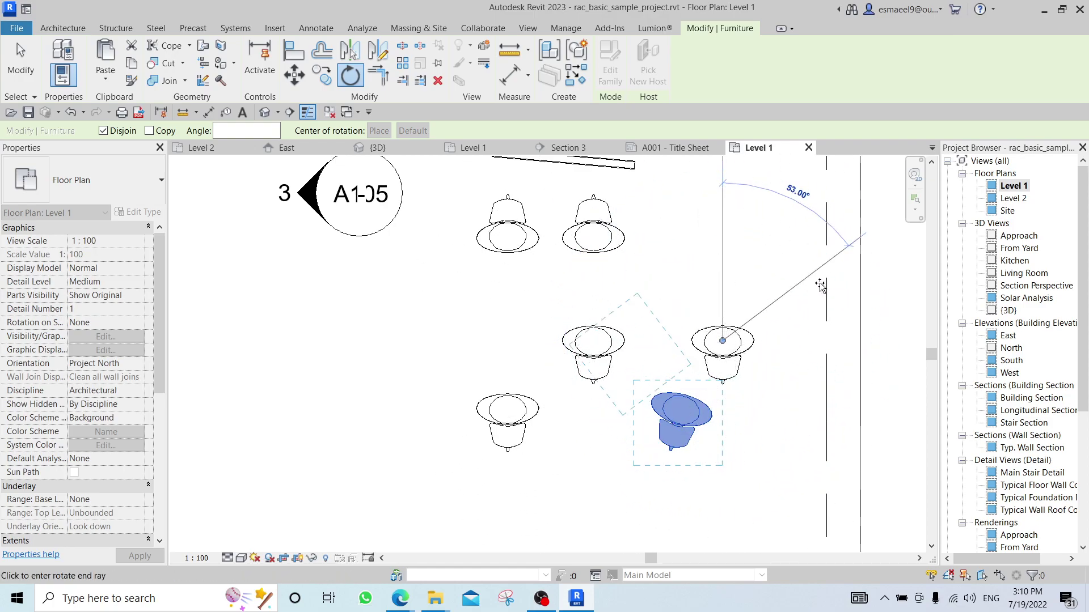
{"action": "left_click", "coordinate": [770, 442]}
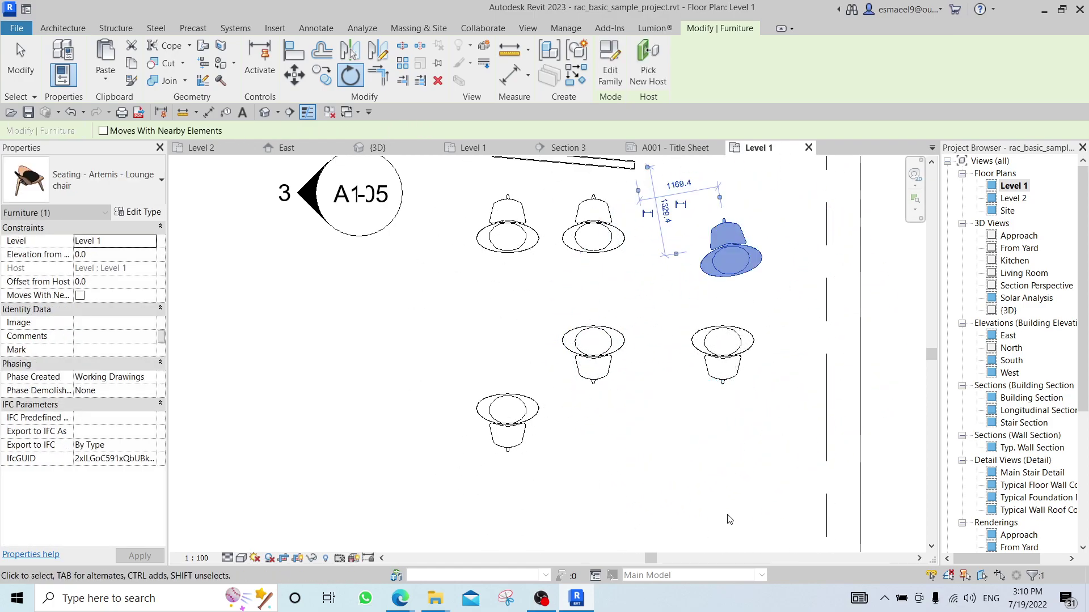
{"action": "left_click", "coordinate": [721, 479]}
{"action": "left_click", "coordinate": [717, 245]}
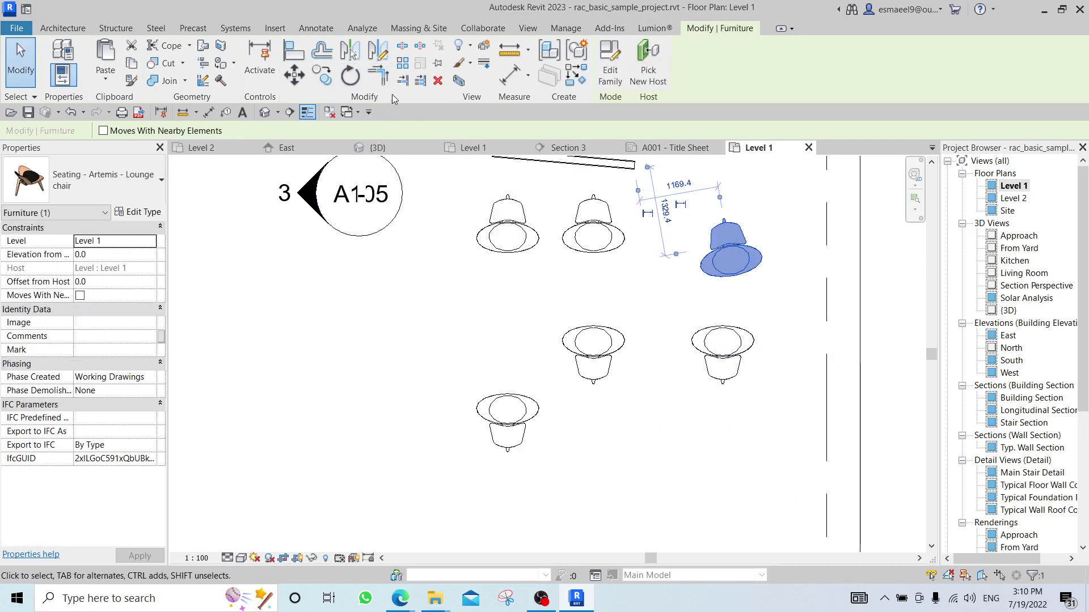
{"action": "scroll", "coordinate": [392, 273], "scroll_direction": "down", "scroll_amount": 3}
{"action": "key", "text": "Escape"}
{"action": "scroll", "coordinate": [641, 395], "scroll_direction": "up", "scroll_amount": 3}
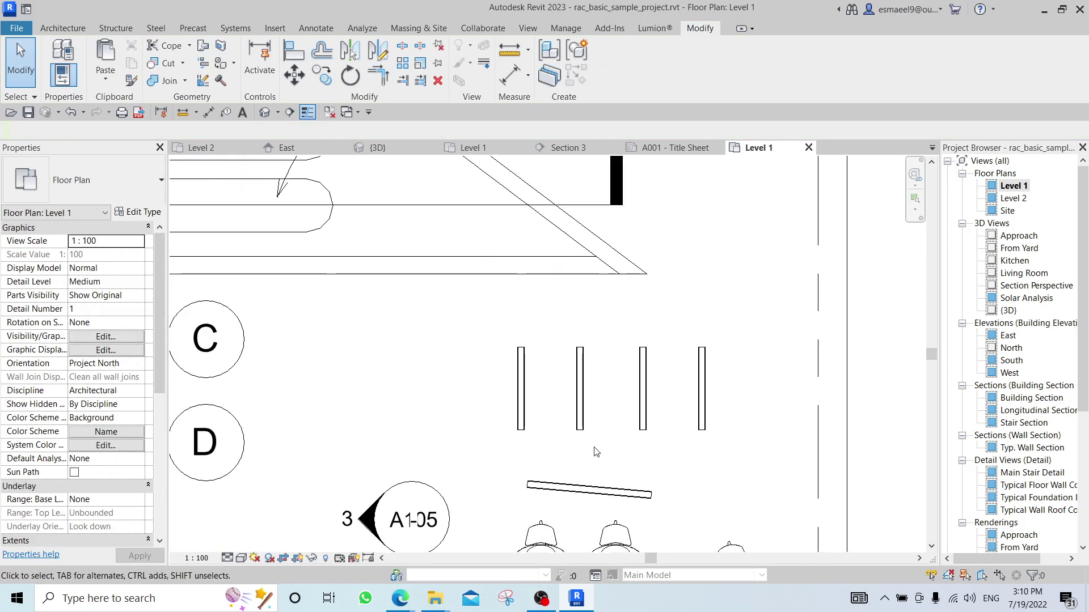
Step: Trim/Extend the angled wall and left partition wall to a corner
{"action": "middle_click_drag", "start_coordinate": [497, 497], "coordinate": [497, 397]}
{"action": "left_click", "coordinate": [497, 396]}
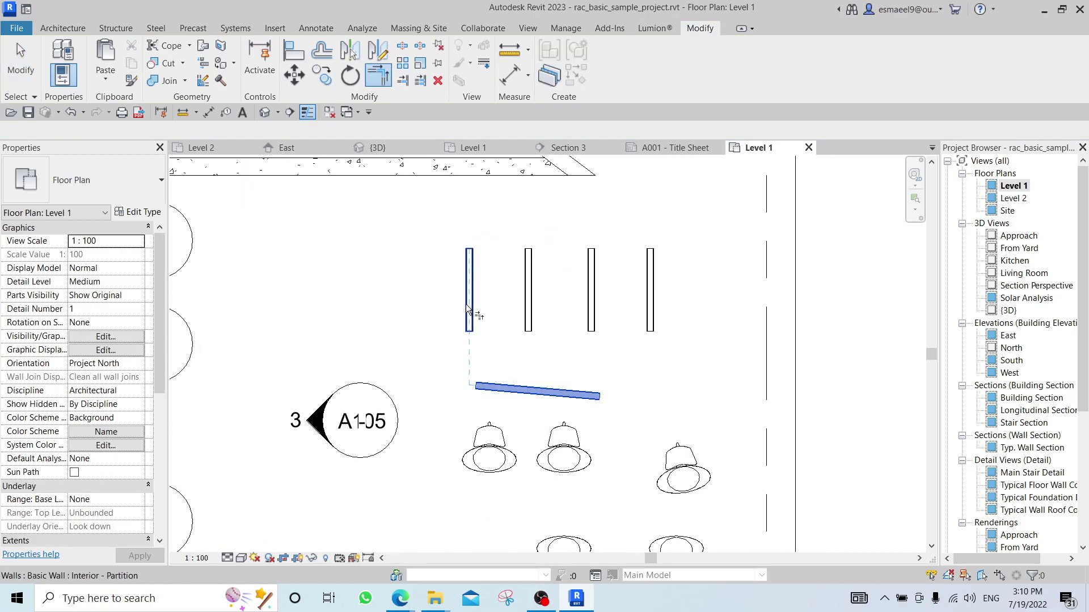
{"action": "left_click", "coordinate": [470, 315]}
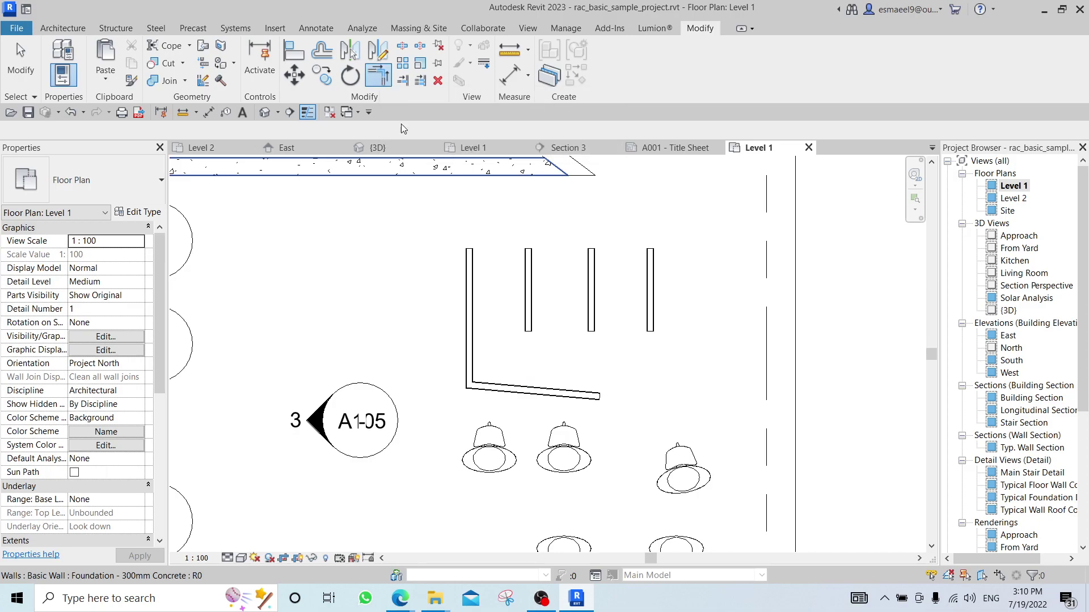
{"action": "key", "text": "Escape"}
Step: Delete the short angled wall and box-select the group of lounge chairs
{"action": "left_click", "coordinate": [502, 398]}
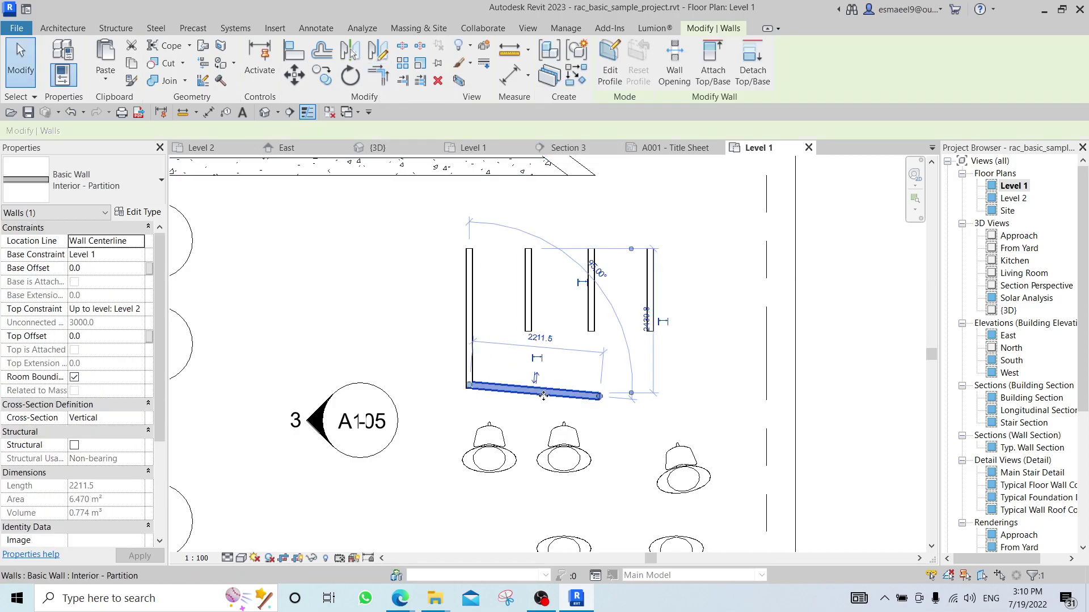
{"action": "key", "text": "Delete"}
{"action": "middle_click_drag", "start_coordinate": [546, 397], "coordinate": [514, 332]}
{"action": "left_click_drag", "start_coordinate": [707, 373], "coordinate": [477, 514]}
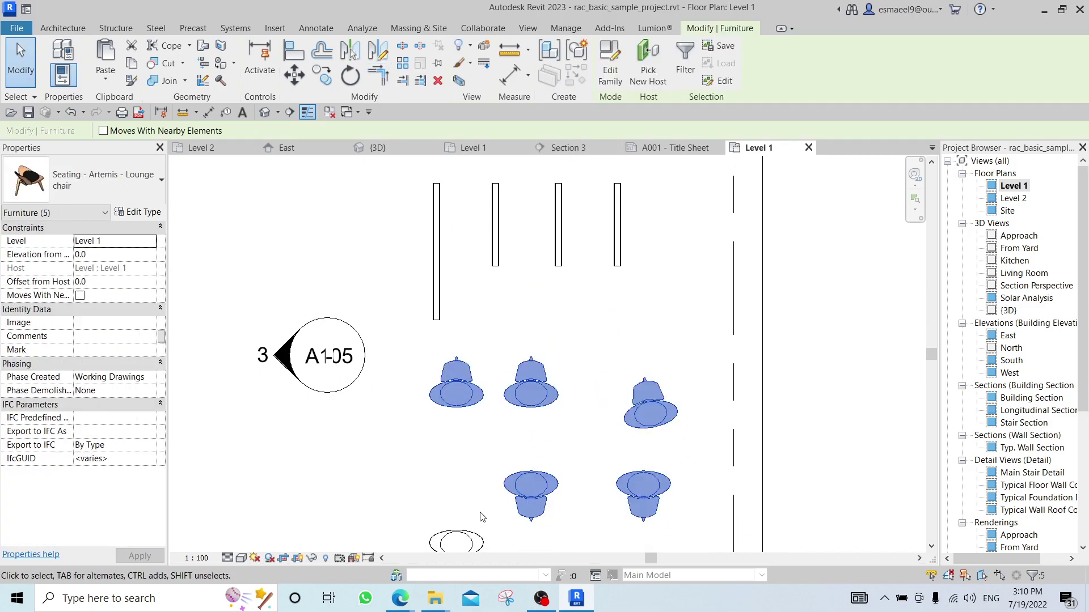
Step: Delete the selected chairs and draw a horizontal wall below the partitions
{"action": "key", "text": "Delete"}
{"action": "key", "text": "w"}
{"action": "key", "text": "a"}
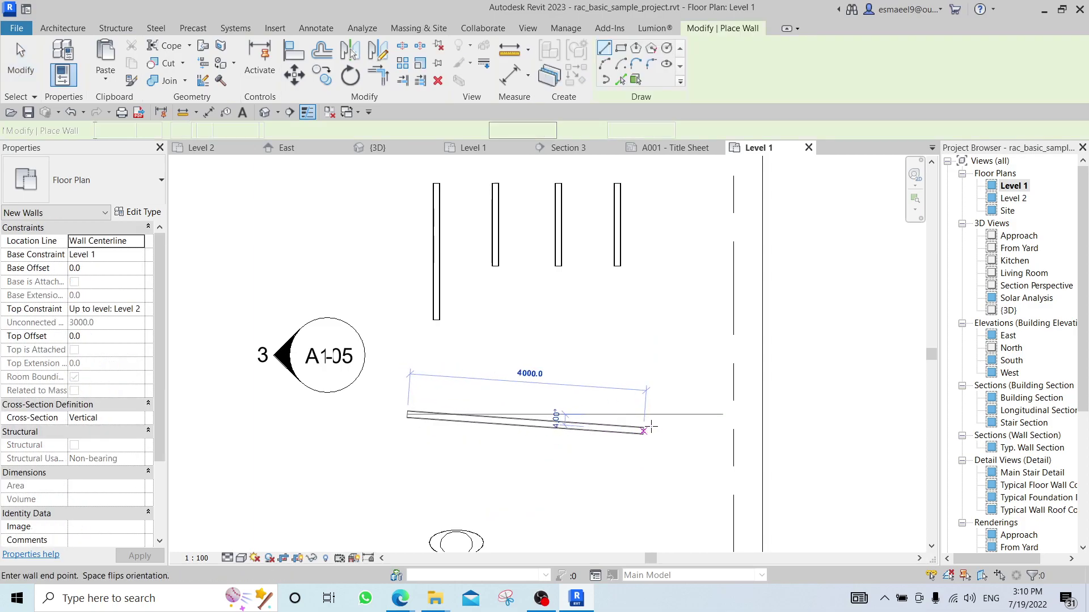
{"action": "left_click", "coordinate": [662, 415]}
{"action": "key", "text": "Escape"}
{"action": "key", "text": "Escape"}
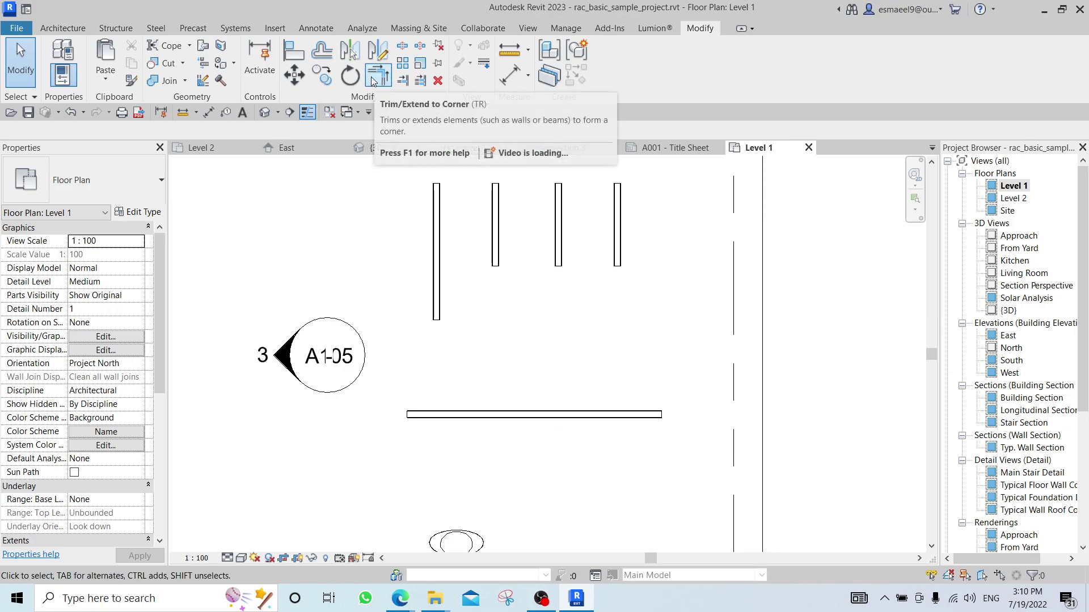
Step: Extend the four partition walls down to the horizontal wall
{"action": "left_click", "coordinate": [424, 86]}
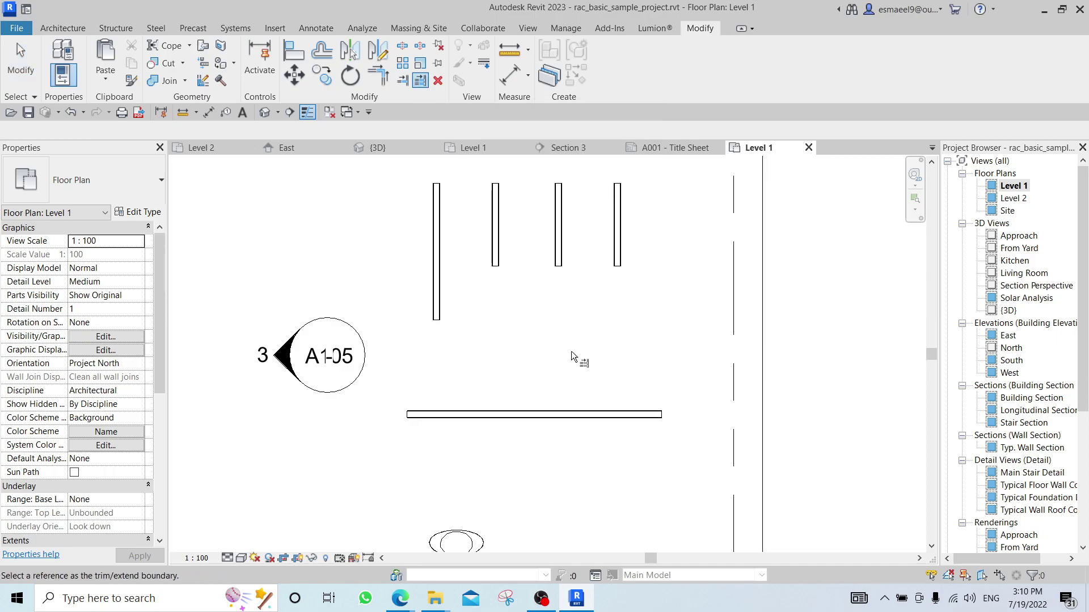
{"action": "left_click", "coordinate": [590, 418]}
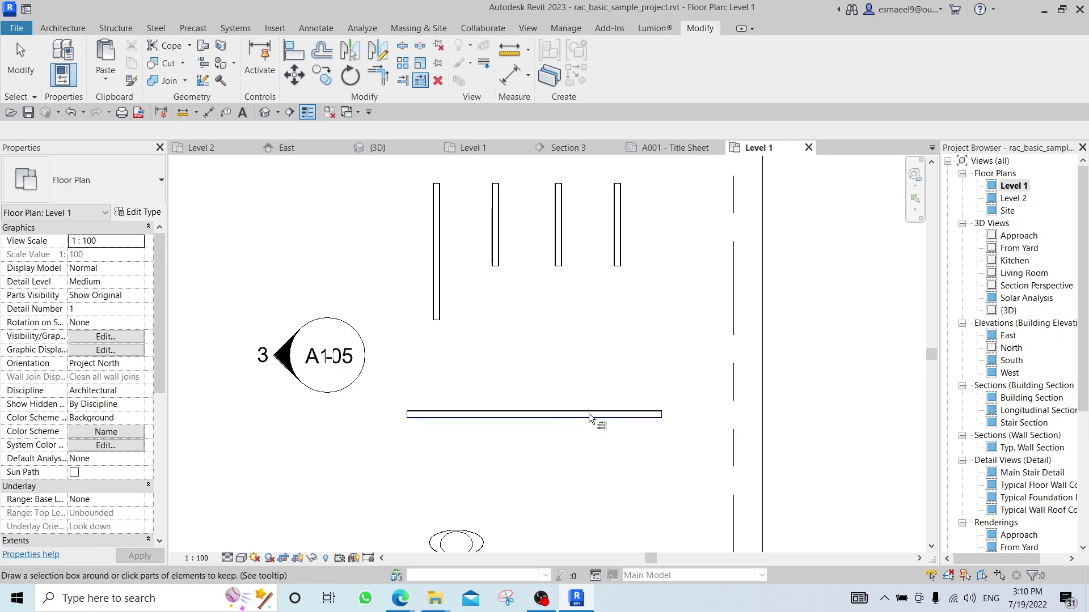
{"action": "left_click", "coordinate": [619, 234]}
{"action": "left_click", "coordinate": [561, 234]}
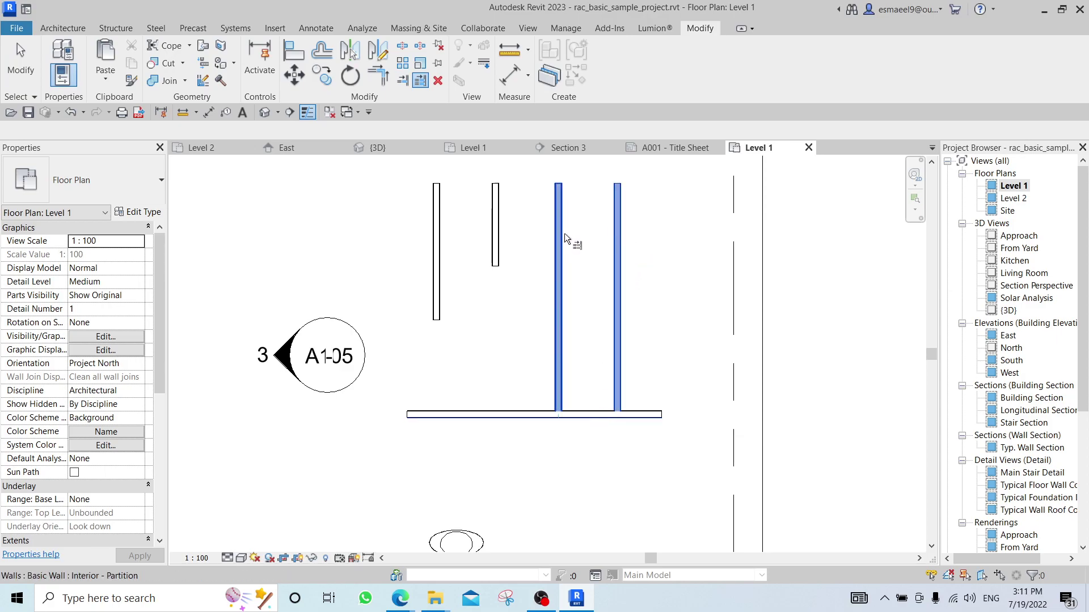
{"action": "left_click", "coordinate": [488, 237]}
{"action": "left_click", "coordinate": [436, 283]}
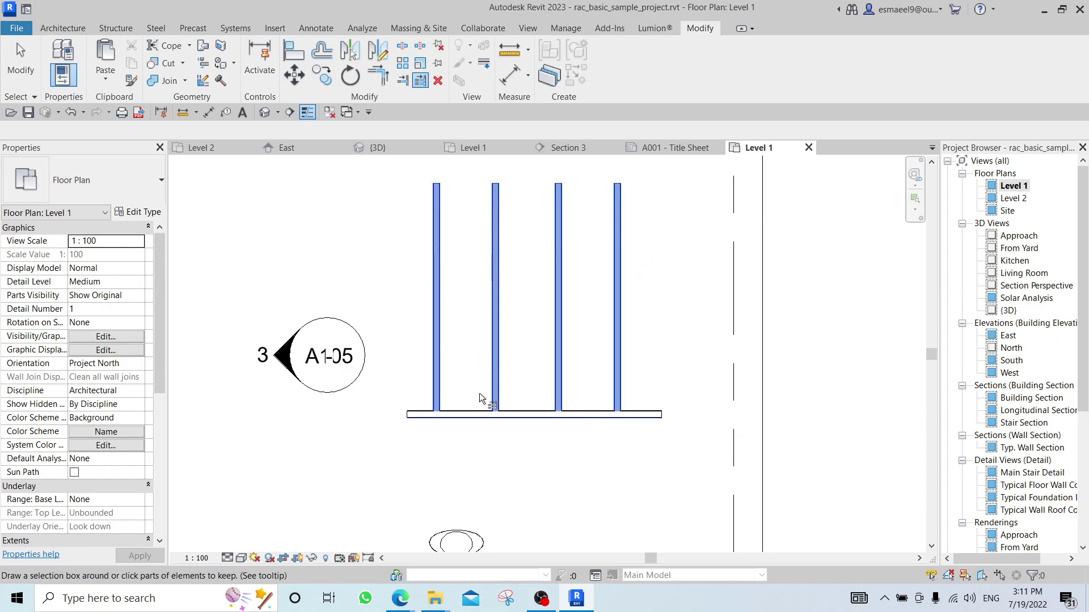
{"action": "key", "text": "Escape"}
{"action": "key", "text": "Escape"}
Step: Crossing-select the four walls with their base wall and delete them
{"action": "scroll", "coordinate": [658, 368], "scroll_direction": "down", "scroll_amount": 1}
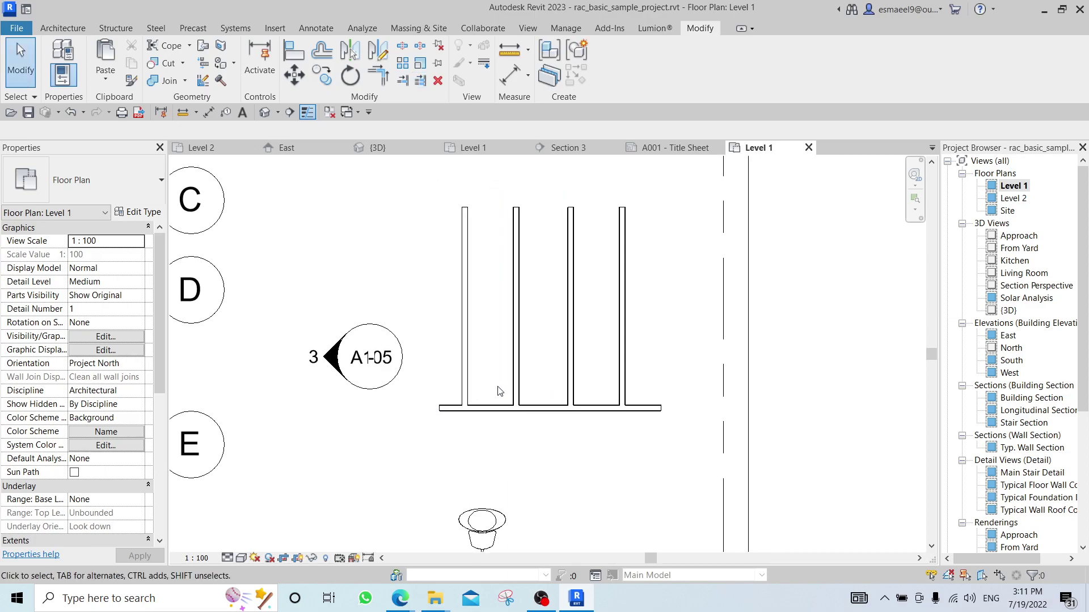
{"action": "scroll", "coordinate": [499, 391], "scroll_direction": "down", "scroll_amount": 2}
{"action": "middle_click_drag", "start_coordinate": [382, 397], "coordinate": [466, 403]}
{"action": "left_click_drag", "start_coordinate": [704, 325], "coordinate": [547, 426]}
{"action": "key", "text": "Delete"}
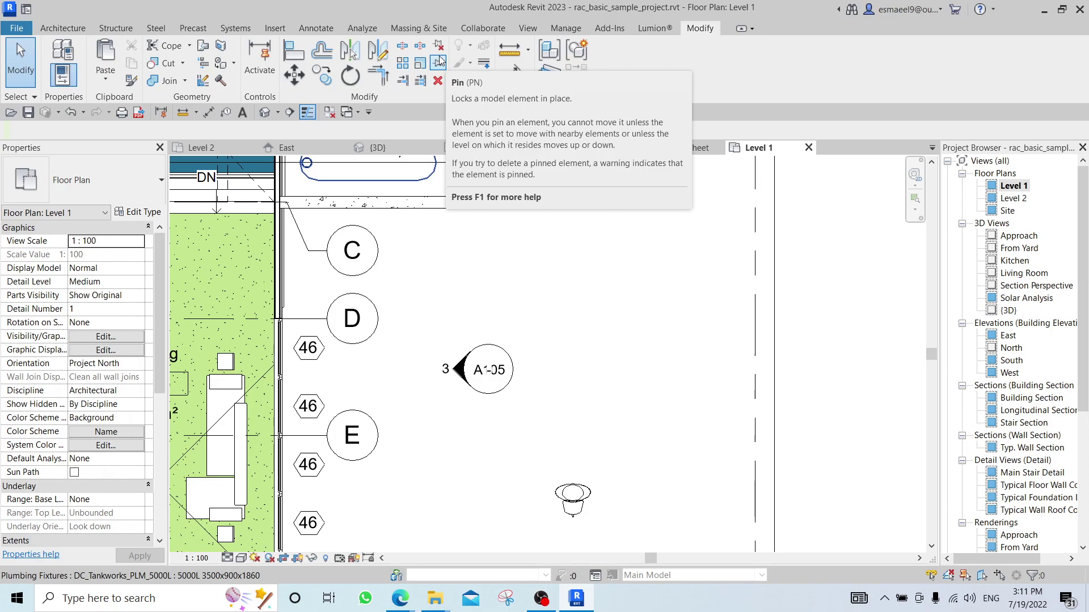
{"action": "scroll", "coordinate": [607, 364], "scroll_direction": "up", "scroll_amount": 4}
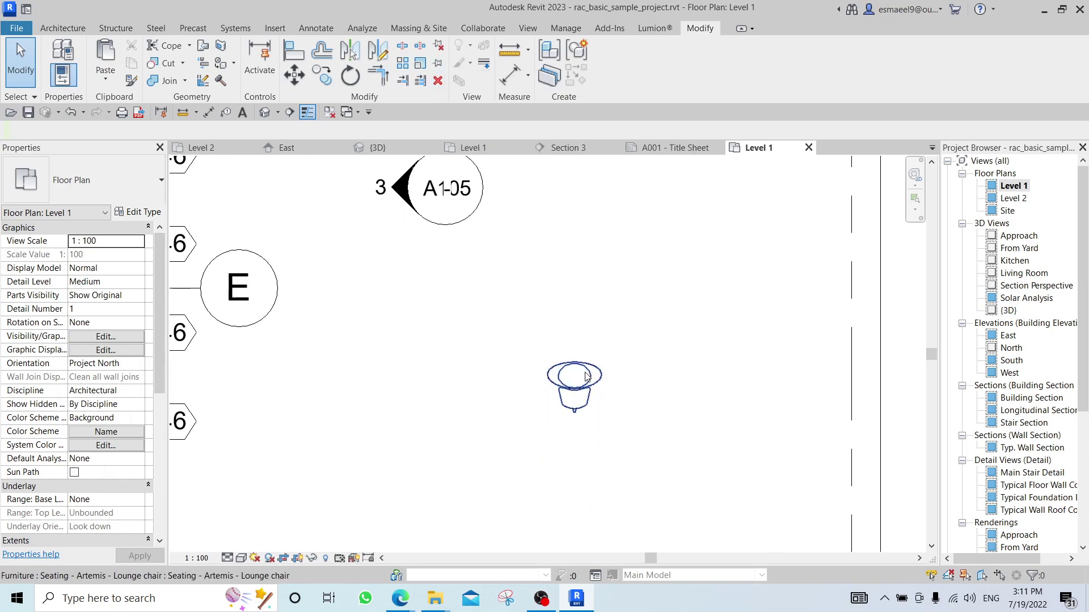
{"action": "left_click", "coordinate": [584, 374]}
{"action": "scroll", "coordinate": [591, 373], "scroll_direction": "up", "scroll_amount": 3}
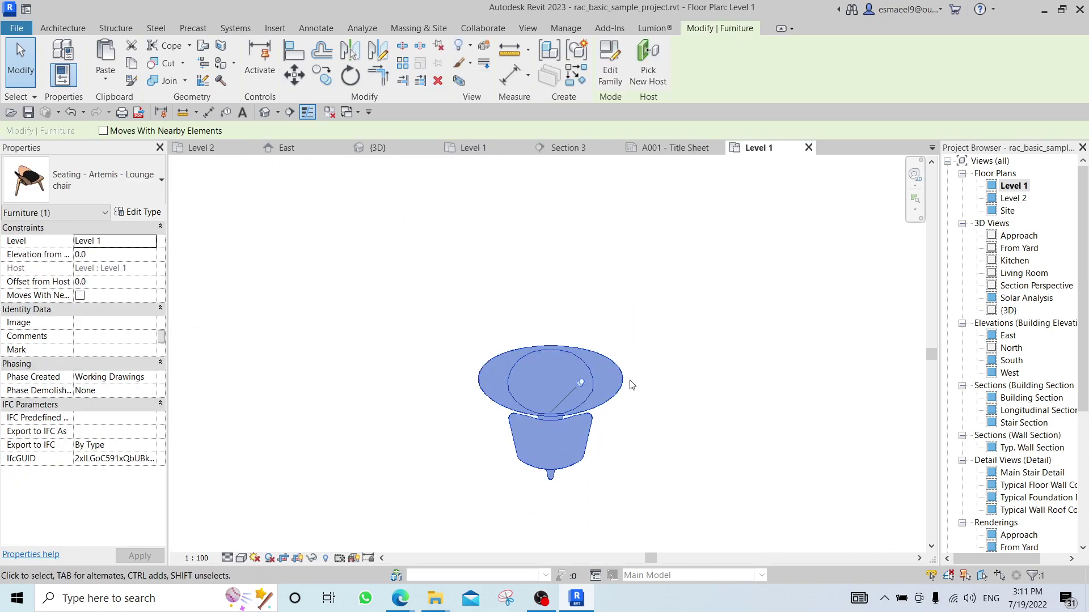
{"action": "left_click", "coordinate": [629, 382]}
{"action": "left_click", "coordinate": [620, 382]}
{"action": "left_click_drag", "start_coordinate": [645, 287], "coordinate": [488, 460]}
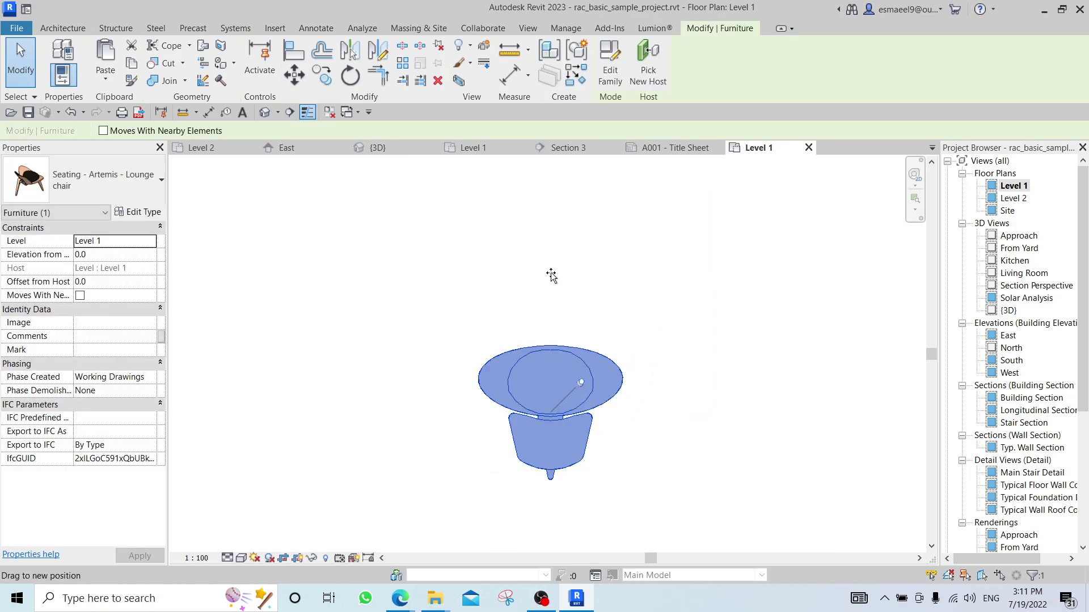
{"action": "left_click_drag", "start_coordinate": [554, 358], "coordinate": [559, 295]}
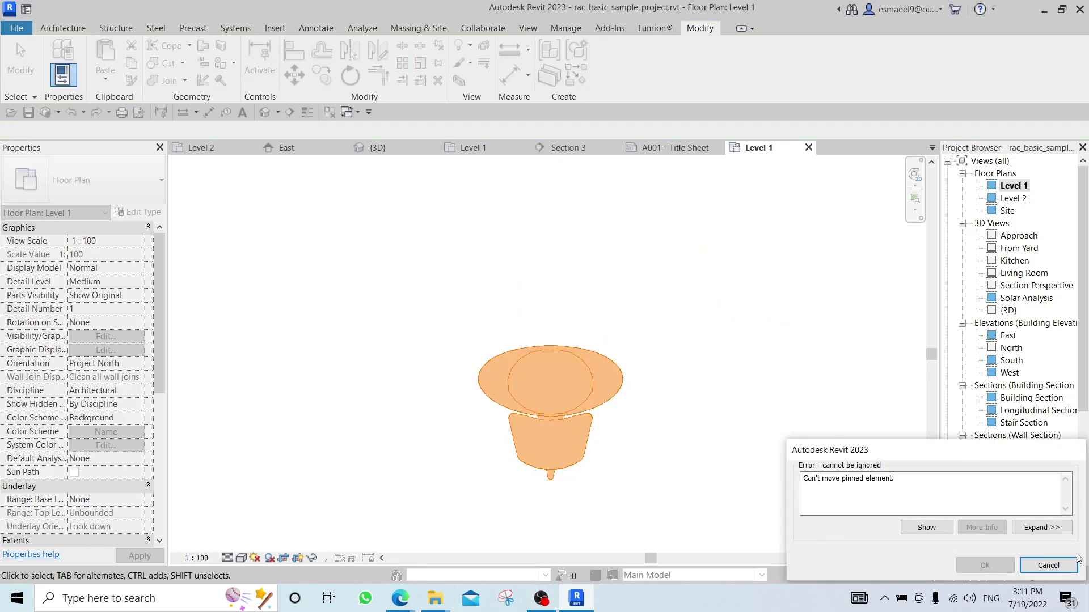
{"action": "left_click", "coordinate": [1061, 569]}
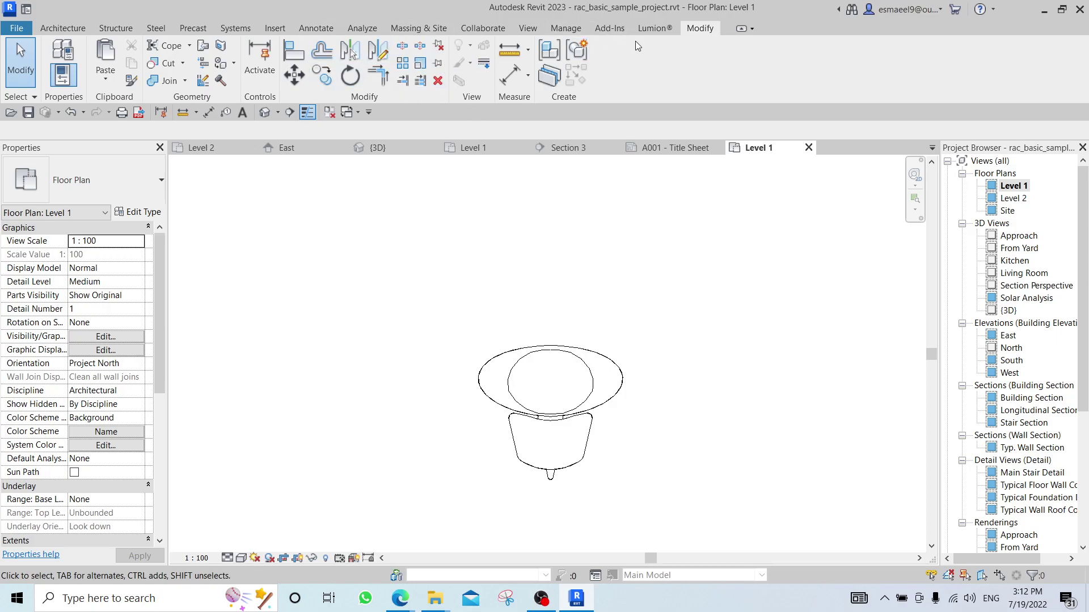
Step: Browse the Architecture tab's Roof and Floor options, starting then cancelling a Ceiling
{"action": "left_click", "coordinate": [61, 28]}
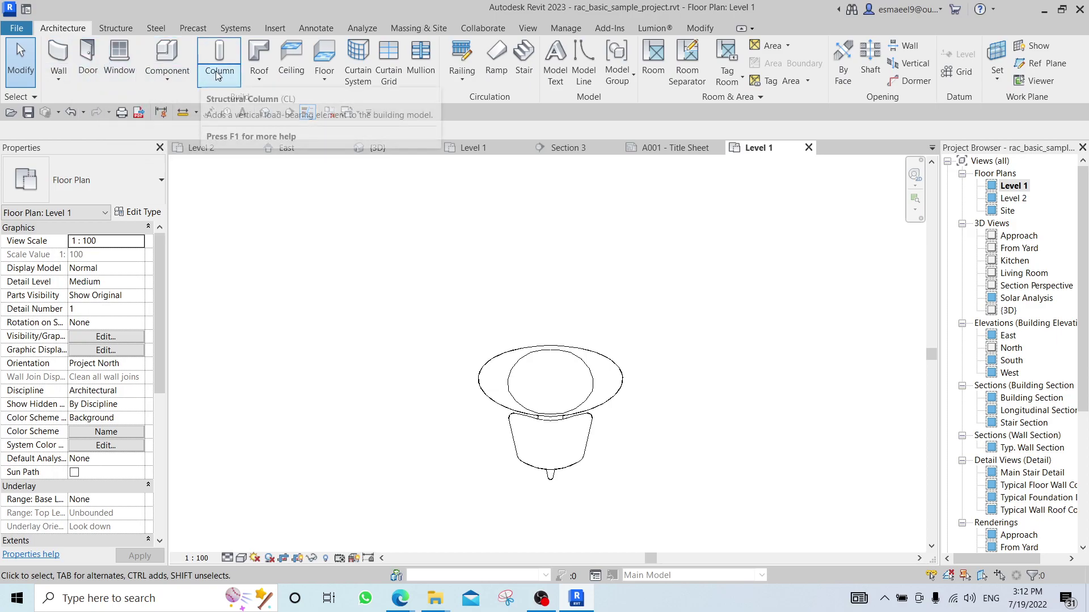
{"action": "left_click", "coordinate": [258, 79]}
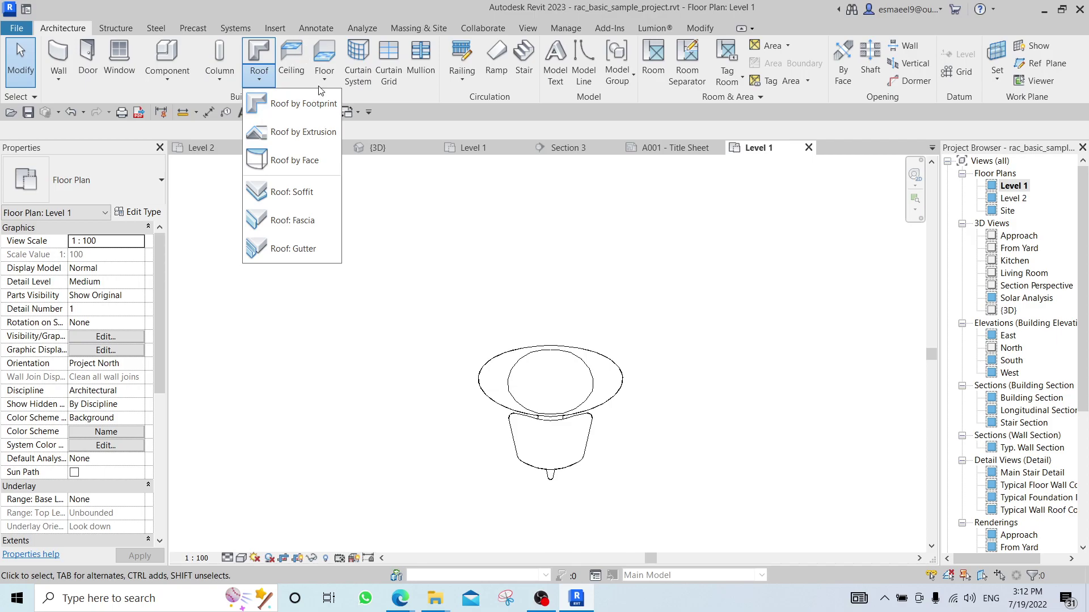
{"action": "left_click", "coordinate": [292, 71]}
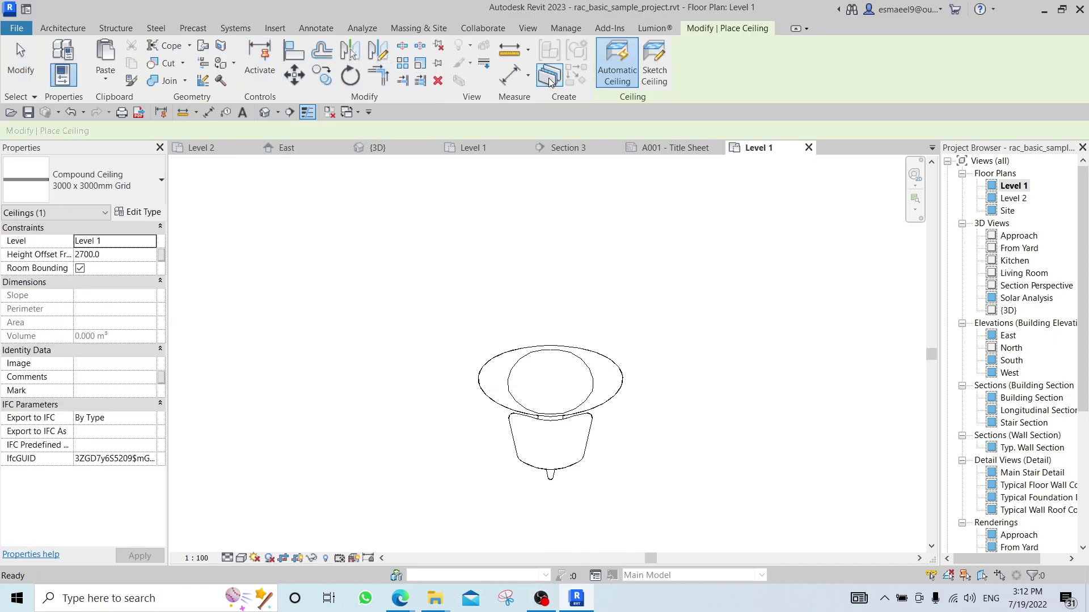
{"action": "left_click", "coordinate": [79, 28]}
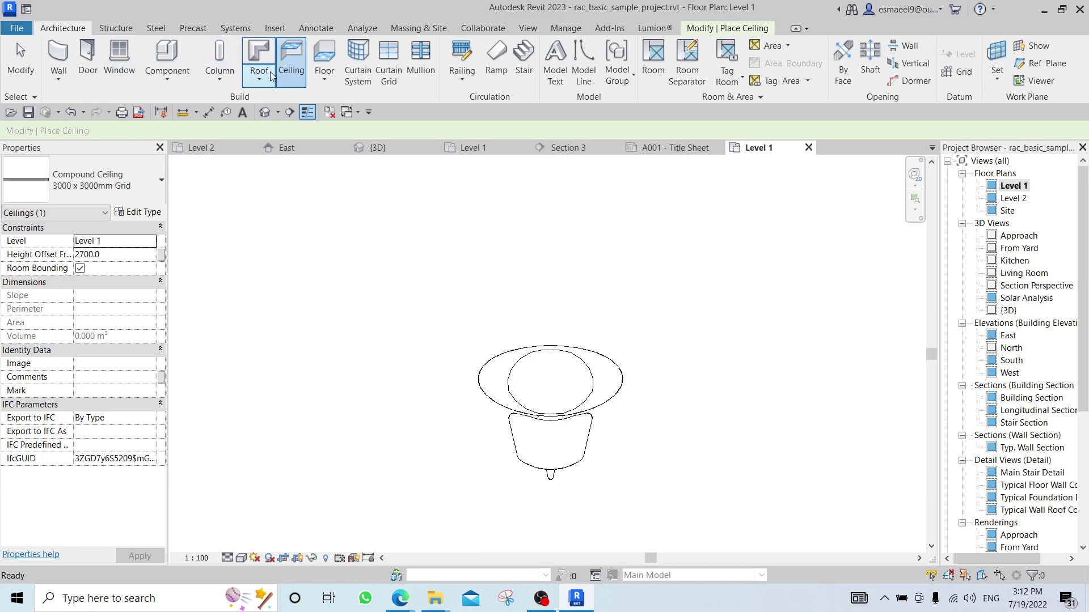
{"action": "left_click", "coordinate": [327, 74]}
{"action": "left_click", "coordinate": [328, 80]}
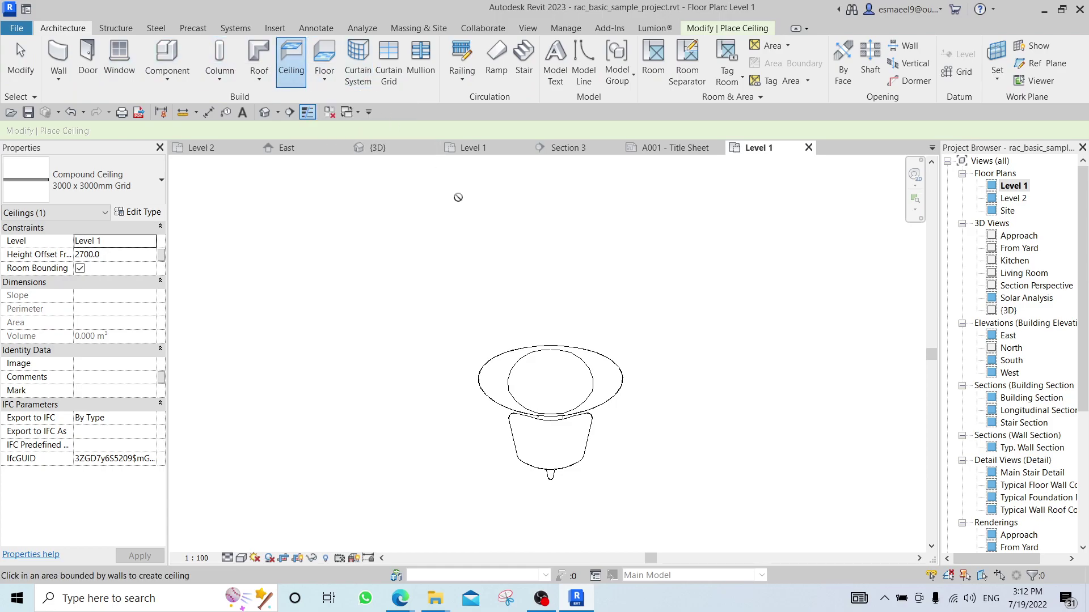
{"action": "key", "text": "Escape"}
{"action": "key", "text": "Escape"}
{"action": "scroll", "coordinate": [448, 244], "scroll_direction": "down", "scroll_amount": 3}
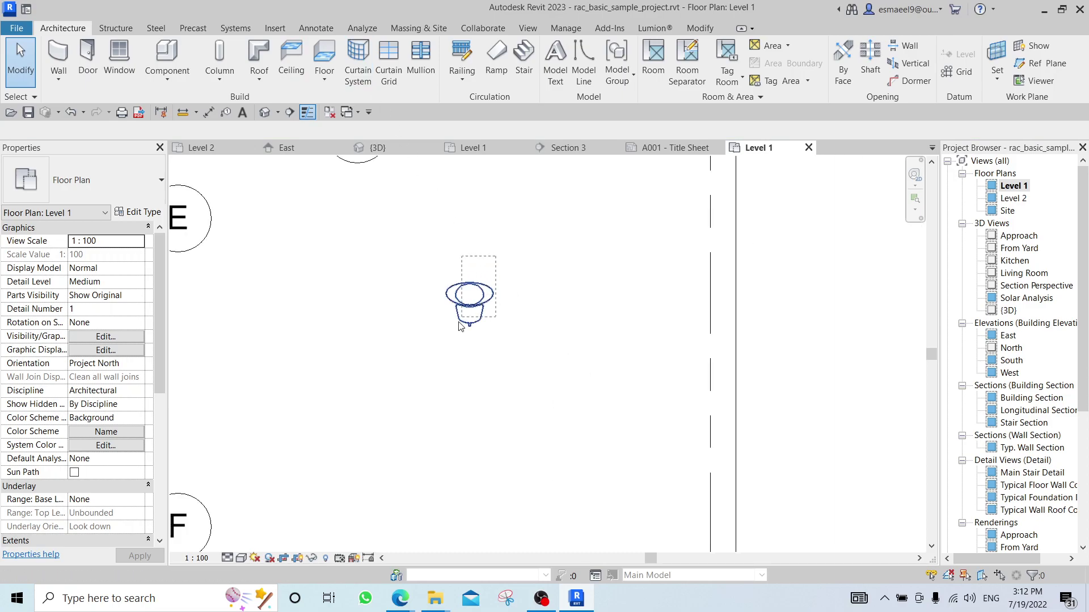
Step: Delete the stray fixture east of grid E in the floor plan
{"action": "left_click", "coordinate": [460, 323]}
{"action": "scroll", "coordinate": [480, 280], "scroll_direction": "down", "scroll_amount": 2}
{"action": "key", "text": "Delete"}
{"action": "scroll", "coordinate": [452, 313], "scroll_direction": "down", "scroll_amount": 2}
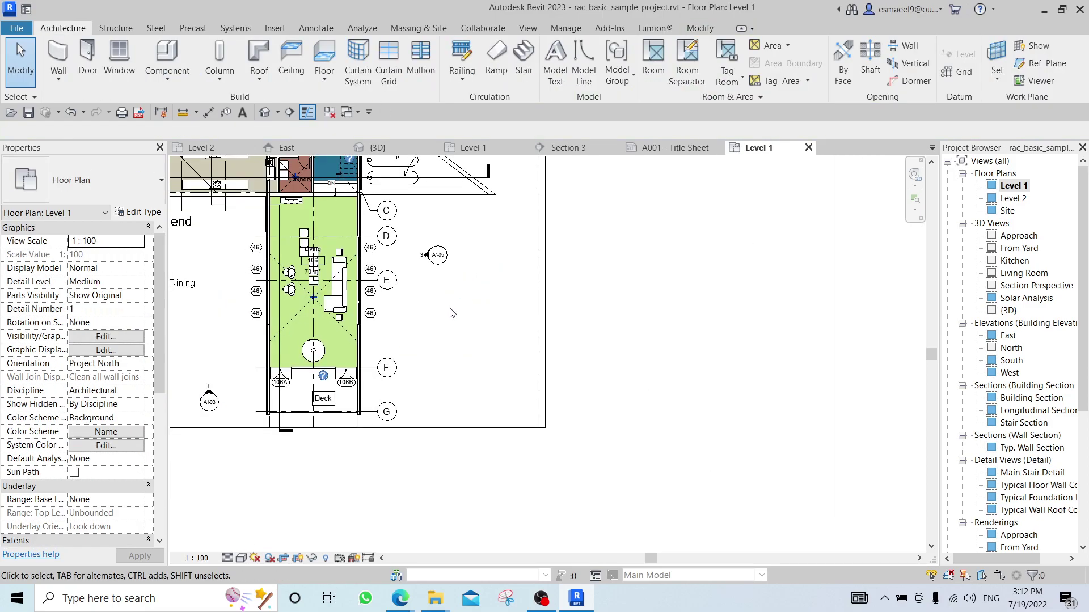
{"action": "middle_click_drag", "start_coordinate": [452, 313], "coordinate": [506, 306]}
Step: Open the default 3D view with 3D and inspect the kitchen curtain wall
{"action": "key", "text": "3"}
{"action": "key", "text": "d"}
{"action": "scroll", "coordinate": [571, 376], "scroll_direction": "up", "scroll_amount": 6}
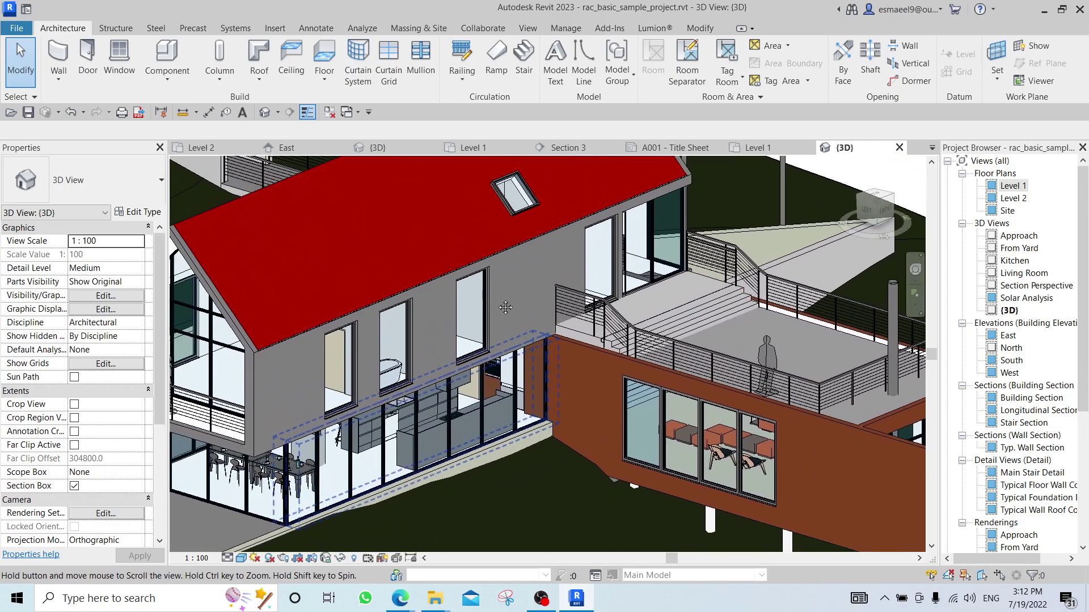
{"action": "scroll", "coordinate": [471, 394], "scroll_direction": "up", "scroll_amount": 2}
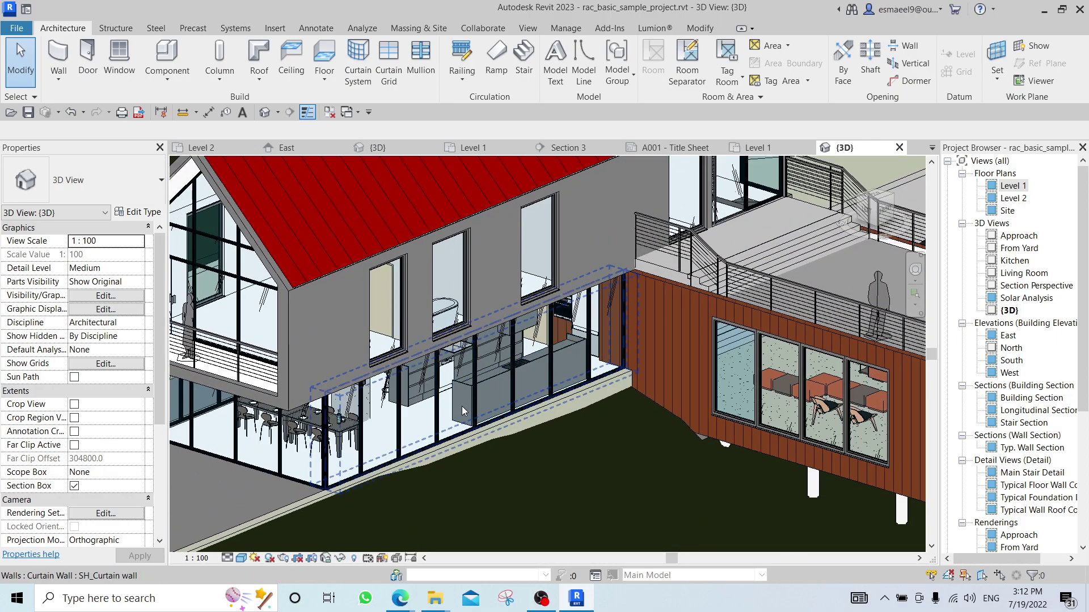
{"action": "scroll", "coordinate": [462, 406], "scroll_direction": "up", "scroll_amount": 2}
{"action": "left_click", "coordinate": [461, 409]}
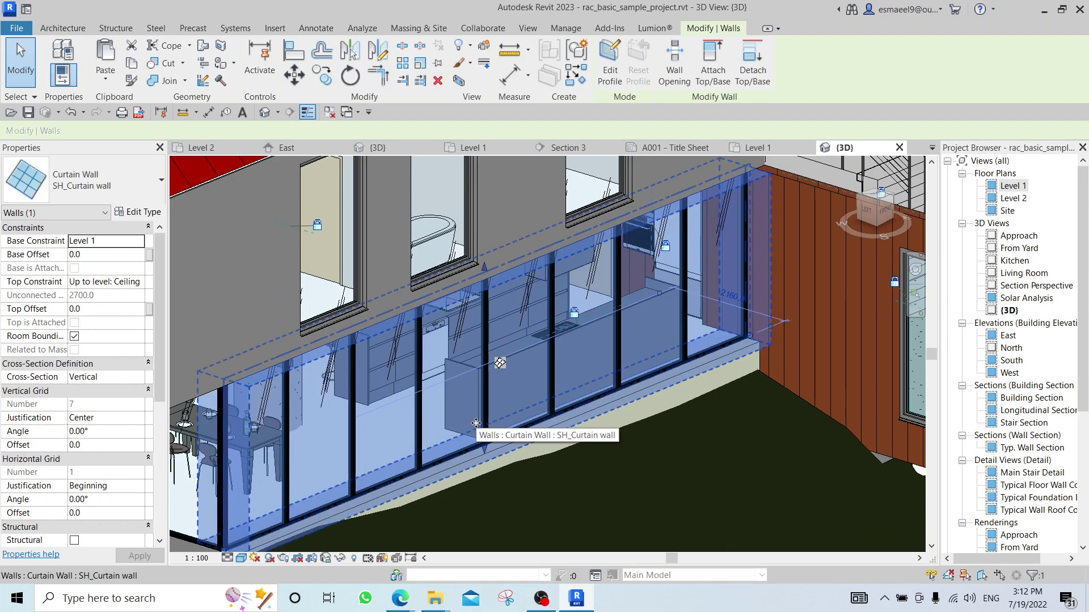
{"action": "key", "text": "Escape"}
Step: Return to the Level 1 floor plan from the Project Browser
{"action": "left_click", "coordinate": [1010, 187]}
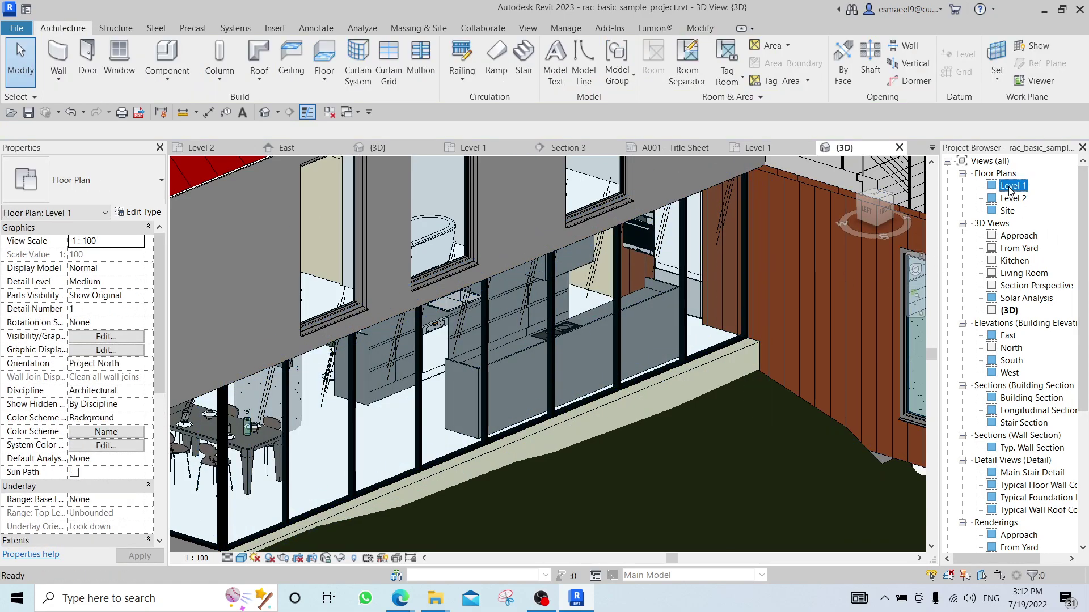
{"action": "double_click", "coordinate": [1010, 187]}
{"action": "scroll", "coordinate": [746, 316], "scroll_direction": "down", "scroll_amount": 2}
{"action": "scroll", "coordinate": [536, 304], "scroll_direction": "up", "scroll_amount": 5}
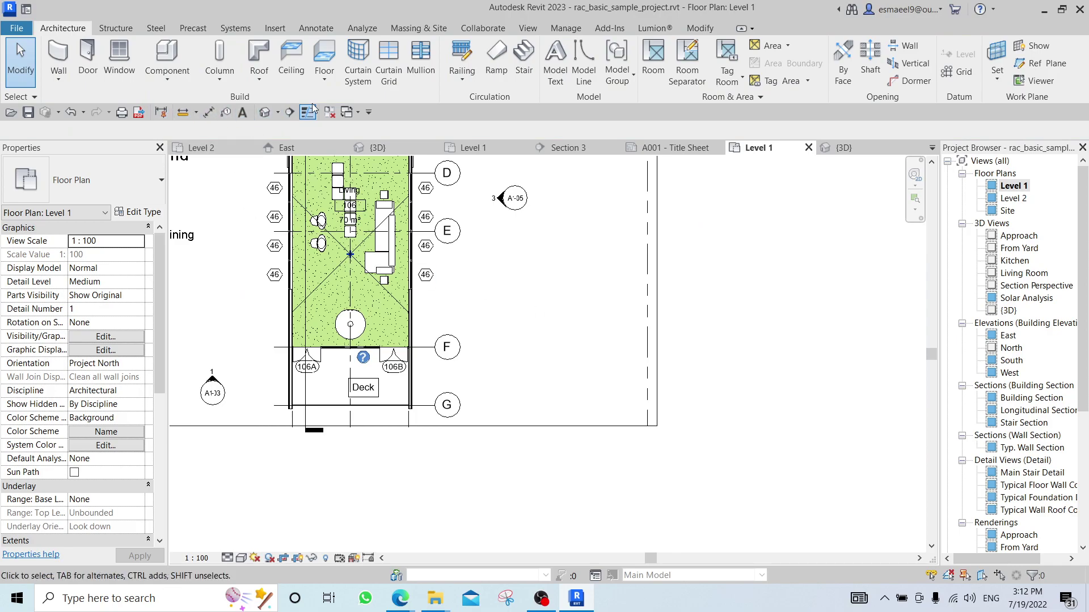
Step: Close inactive views and all open projects without saving changes
{"action": "left_click", "coordinate": [345, 112]}
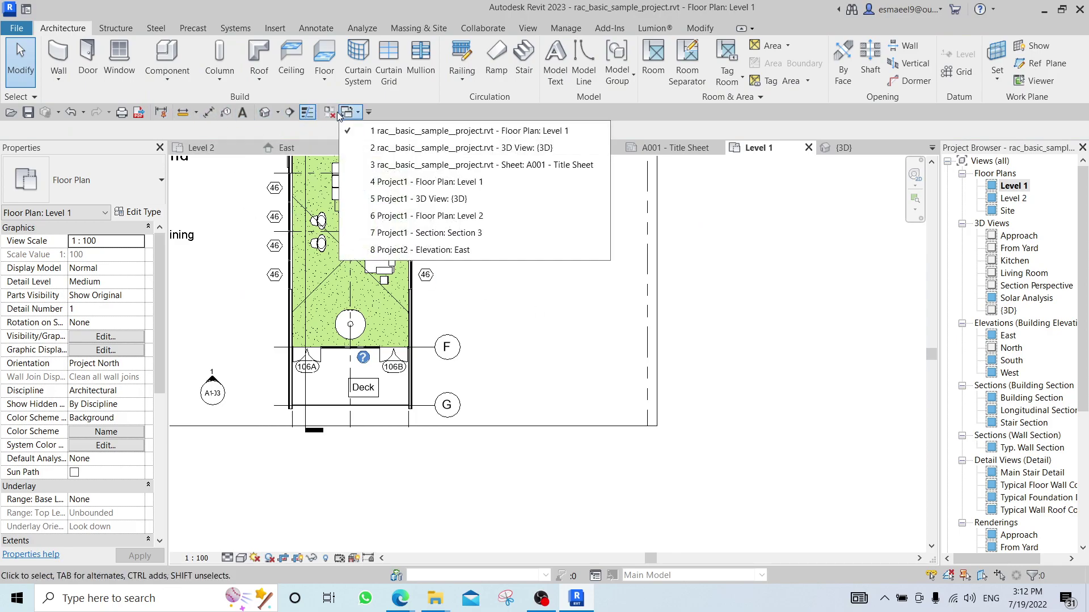
{"action": "left_click", "coordinate": [331, 112]}
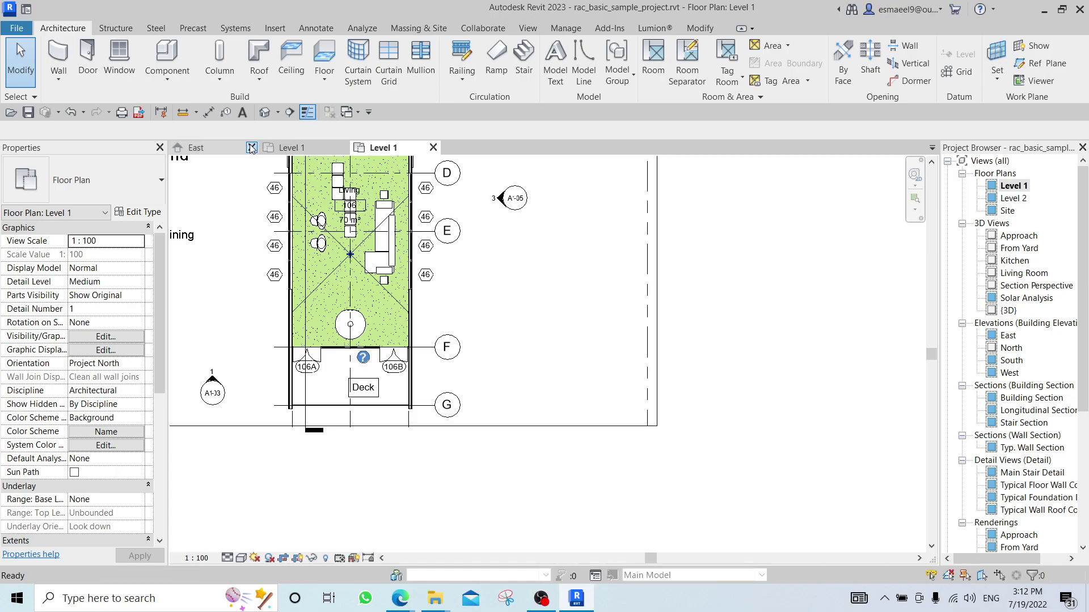
{"action": "left_click", "coordinate": [251, 148]}
{"action": "left_click", "coordinate": [251, 147]}
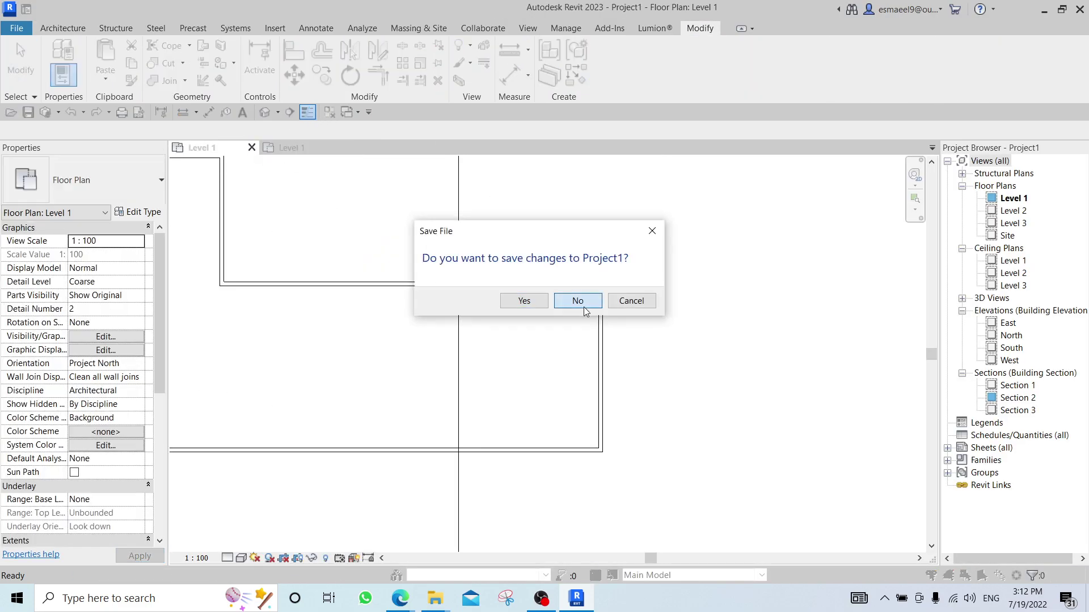
{"action": "left_click", "coordinate": [578, 301]}
{"action": "left_click", "coordinate": [251, 148]}
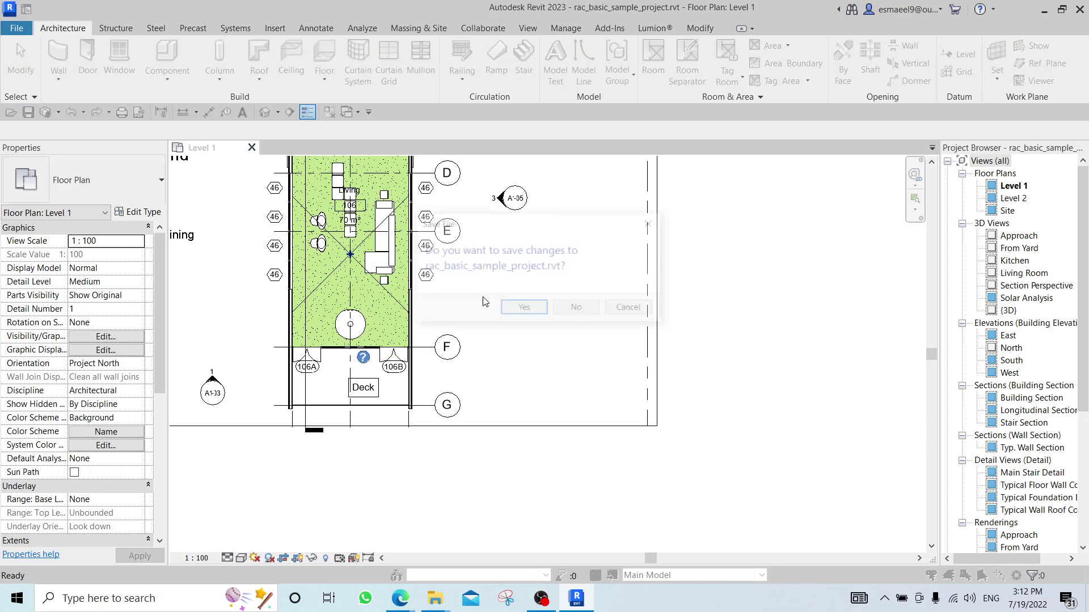
{"action": "left_click", "coordinate": [517, 306]}
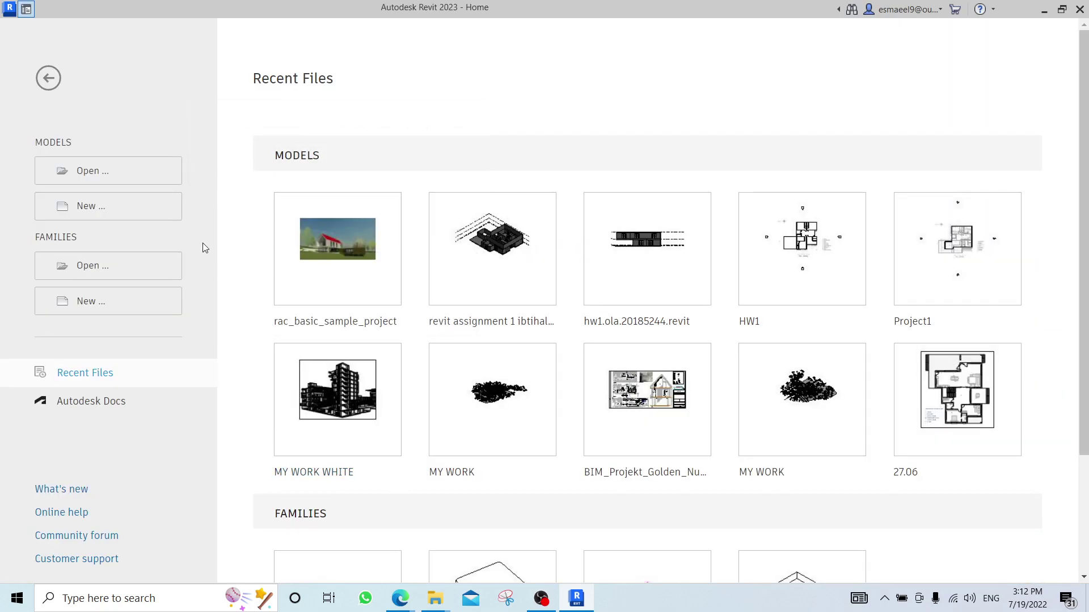
Step: Create a new project from the Metric-Architectural Template
{"action": "left_click", "coordinate": [153, 206]}
{"action": "left_click", "coordinate": [513, 269]}
{"action": "left_click", "coordinate": [493, 276]}
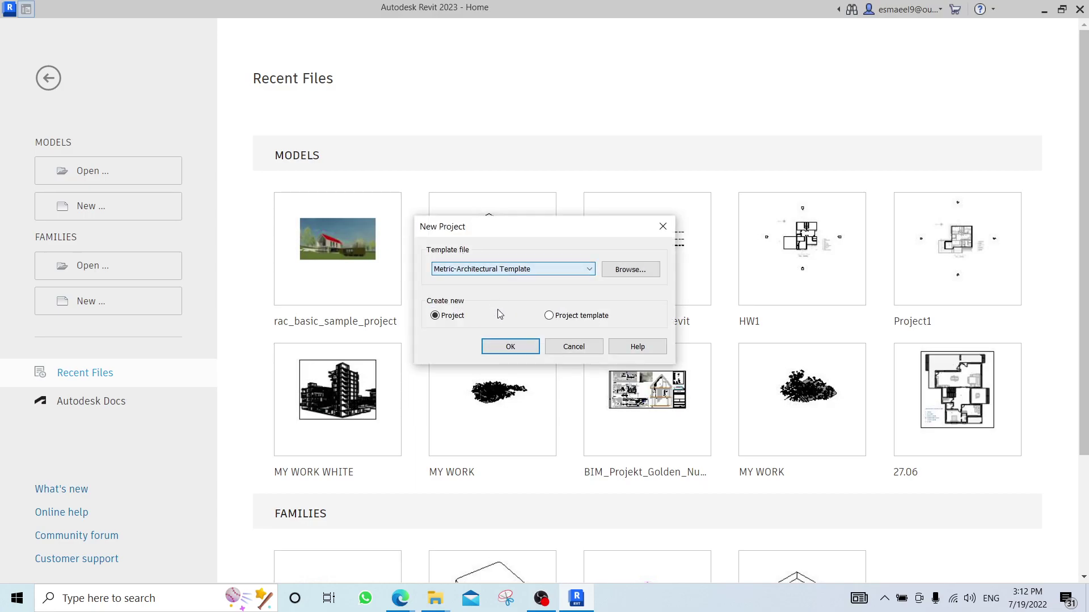
{"action": "left_click", "coordinate": [518, 347]}
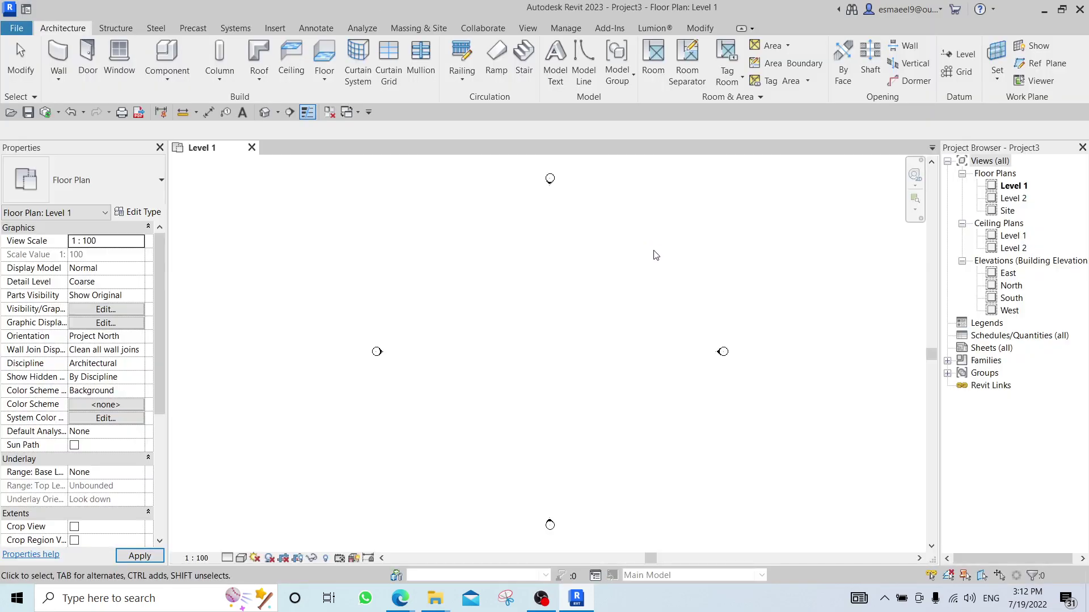
Step: Set the project's Length units to Centimeters
{"action": "key", "text": "n"}
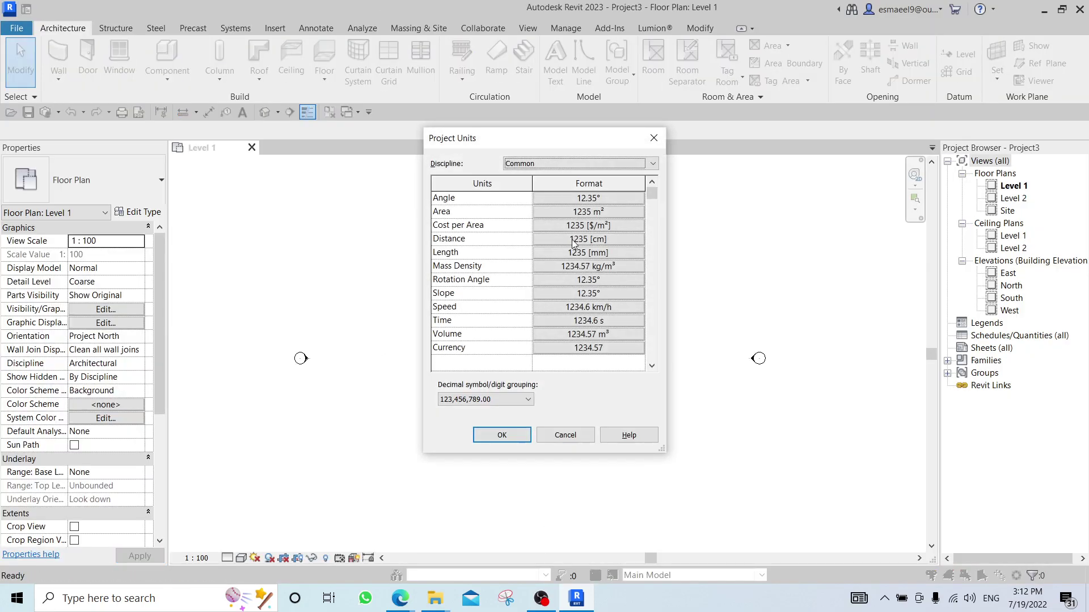
{"action": "left_click", "coordinate": [551, 256]}
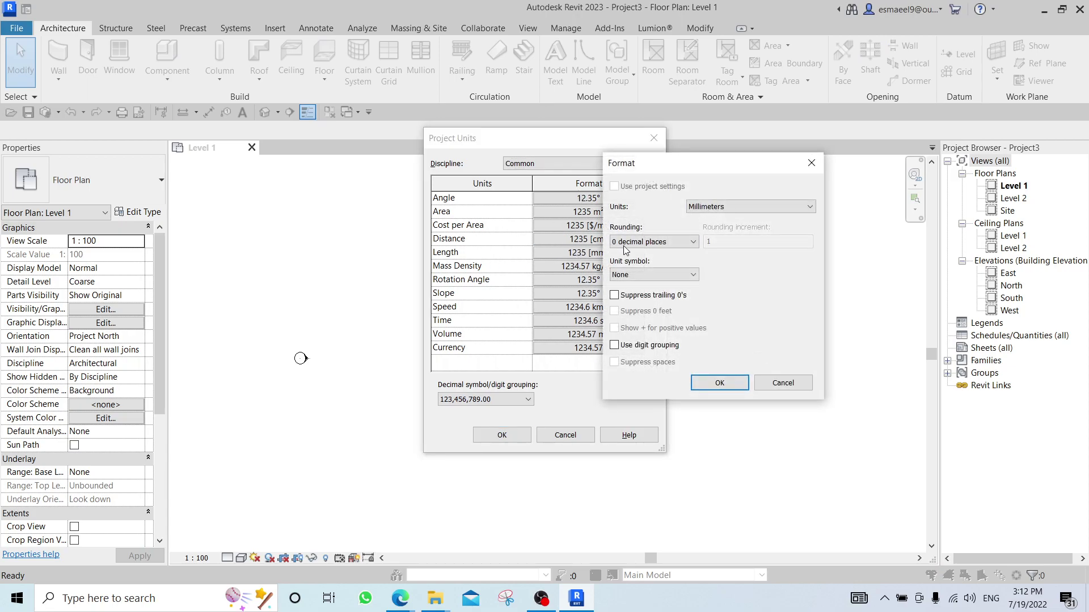
{"action": "left_click", "coordinate": [698, 206]}
{"action": "left_click", "coordinate": [709, 219]}
{"action": "left_click", "coordinate": [720, 383]}
{"action": "left_click", "coordinate": [505, 434]}
Step: Start a Curtain Wall type wall on Level 1 with the WA tool
{"action": "key", "text": "w"}
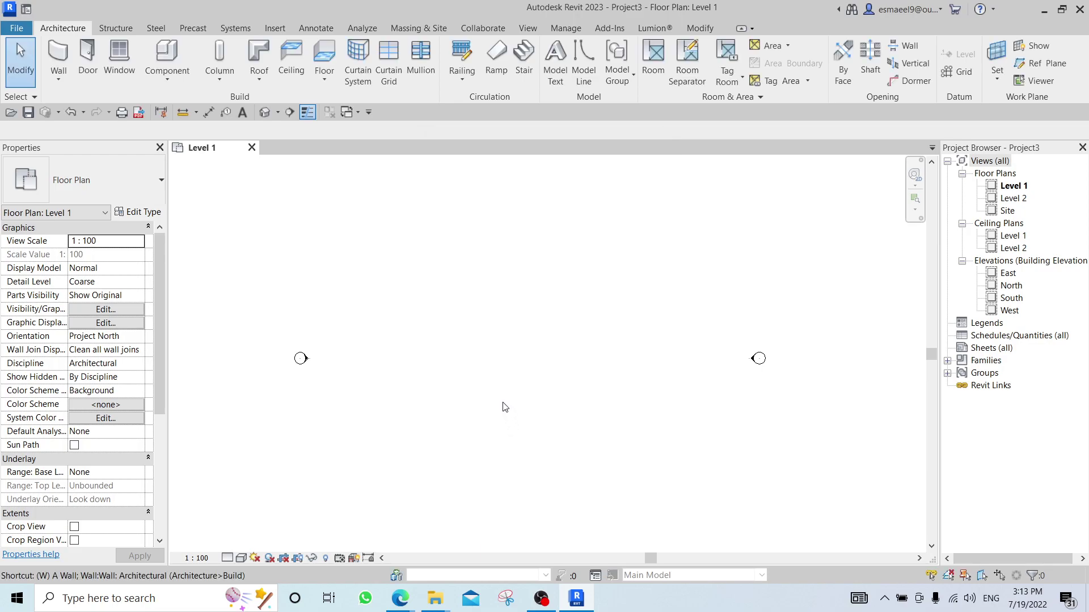
{"action": "key", "text": "a"}
{"action": "left_click", "coordinate": [114, 179]}
{"action": "scroll", "coordinate": [125, 340], "scroll_direction": "down", "scroll_amount": 5}
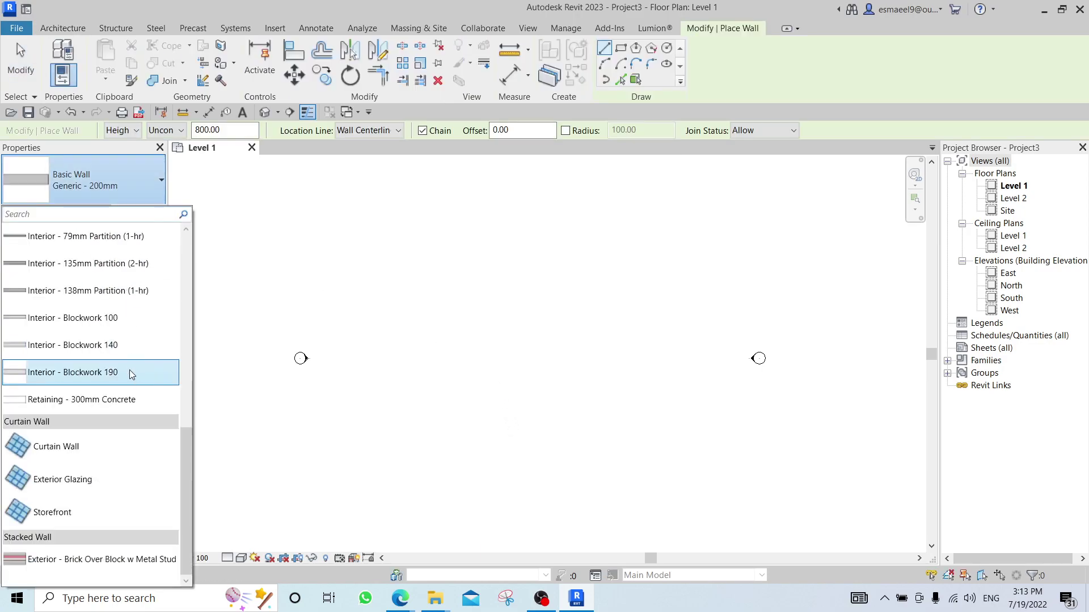
{"action": "left_click", "coordinate": [90, 448]}
{"action": "left_click", "coordinate": [346, 365]}
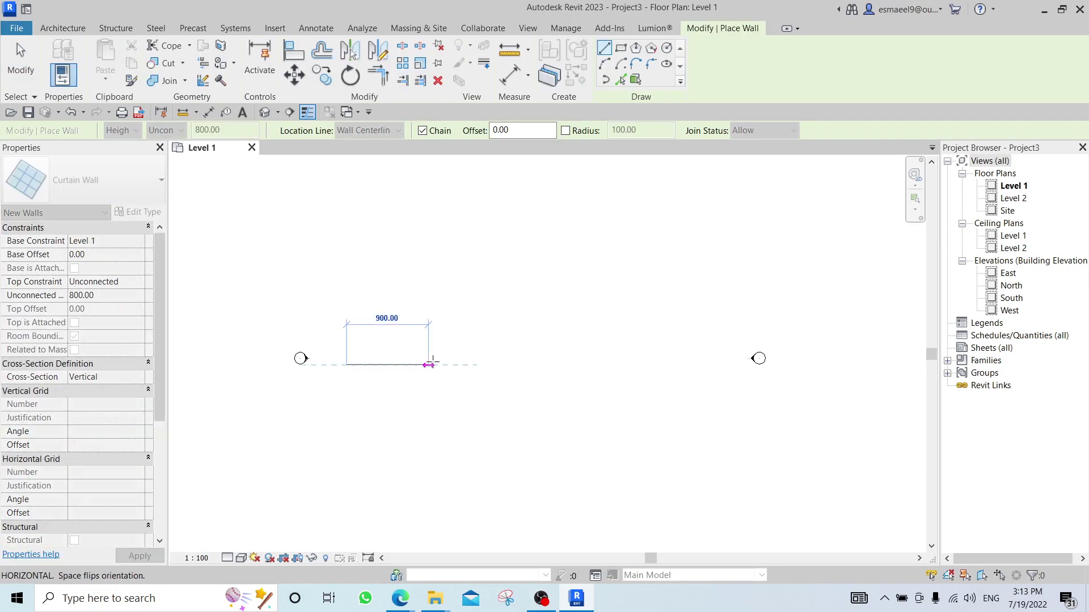
Step: Switch to Exterior Glazing and draw the second curtain wall segment
{"action": "left_click", "coordinate": [113, 179]}
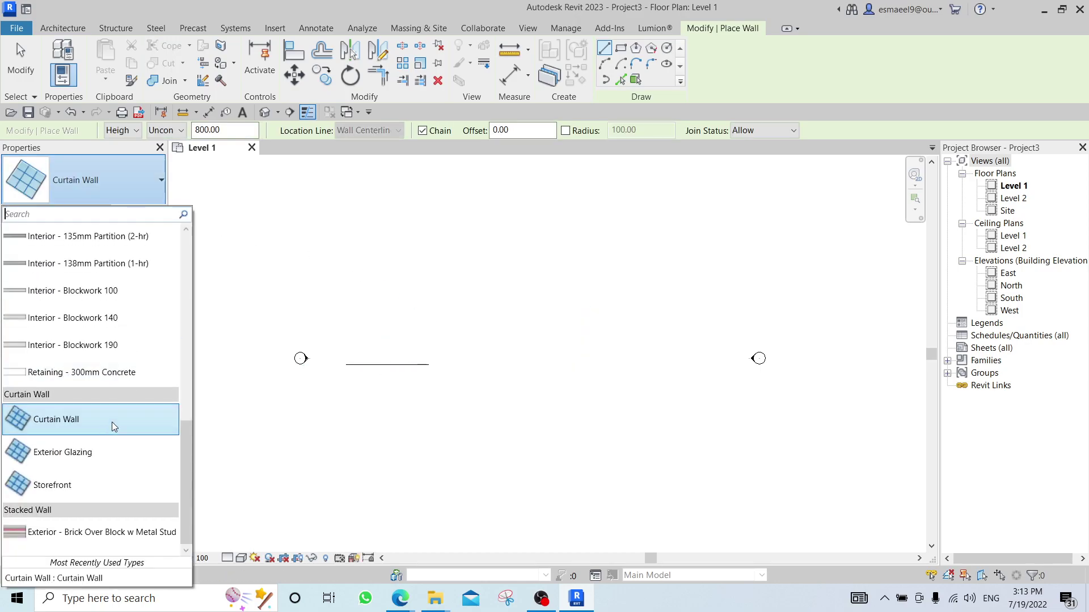
{"action": "left_click", "coordinate": [91, 452]}
{"action": "left_click", "coordinate": [445, 366]}
{"action": "left_click", "coordinate": [556, 365]}
{"action": "key", "text": "Escape"}
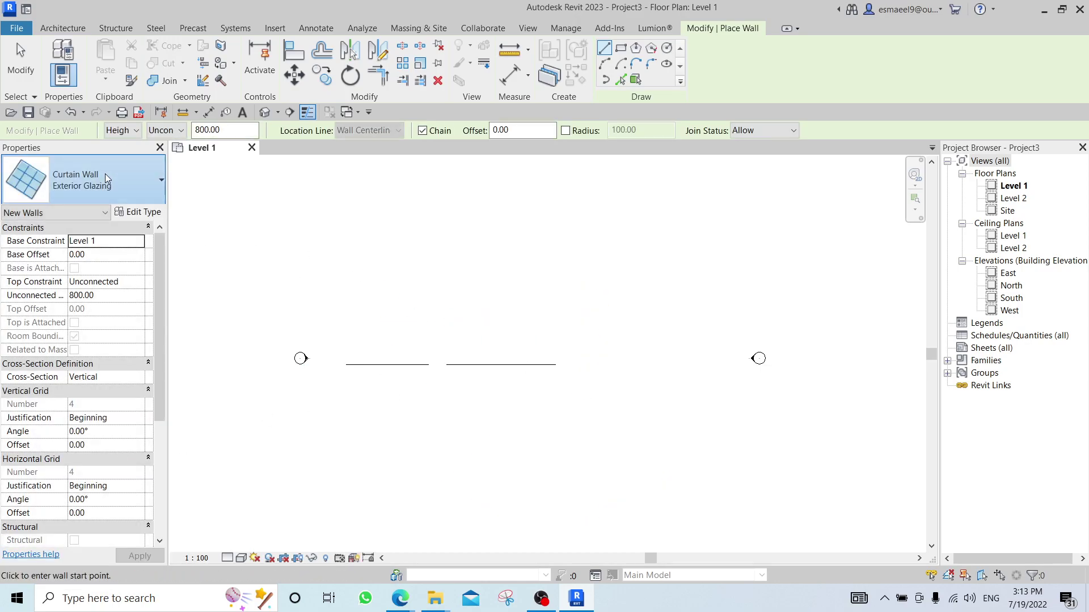
Step: Draw the third curtain wall segment to the right
{"action": "left_click", "coordinate": [113, 179]}
{"action": "left_click", "coordinate": [330, 448]}
{"action": "left_click", "coordinate": [572, 364]}
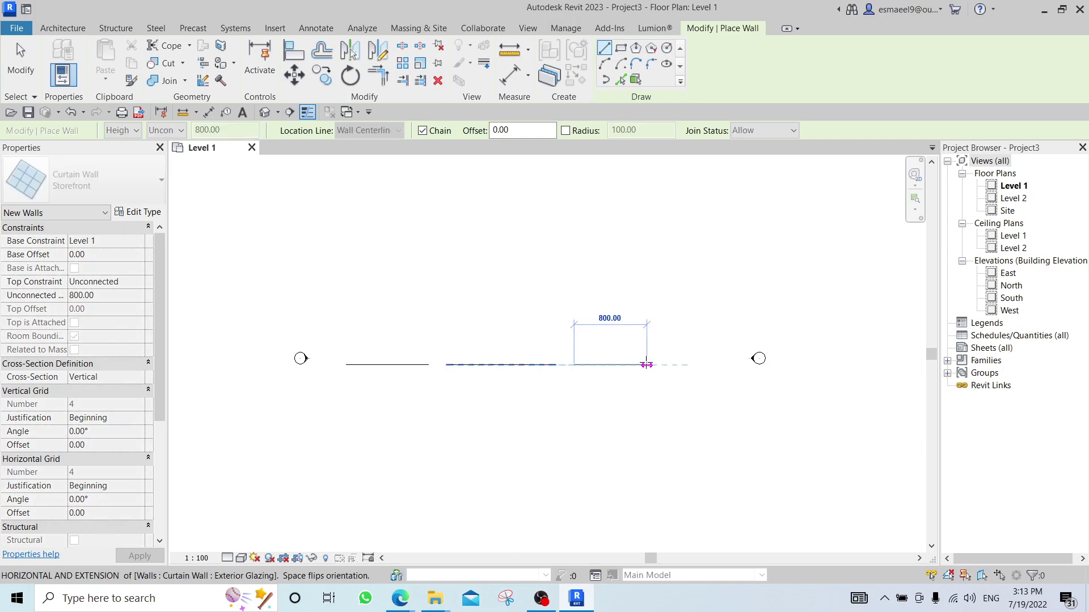
{"action": "left_click", "coordinate": [666, 364]}
{"action": "key", "text": "Escape"}
Step: Exit wall placement and open the South elevation view
{"action": "scroll", "coordinate": [539, 363], "scroll_direction": "down", "scroll_amount": 2}
{"action": "key", "text": "Escape"}
{"action": "double_click", "coordinate": [539, 364]}
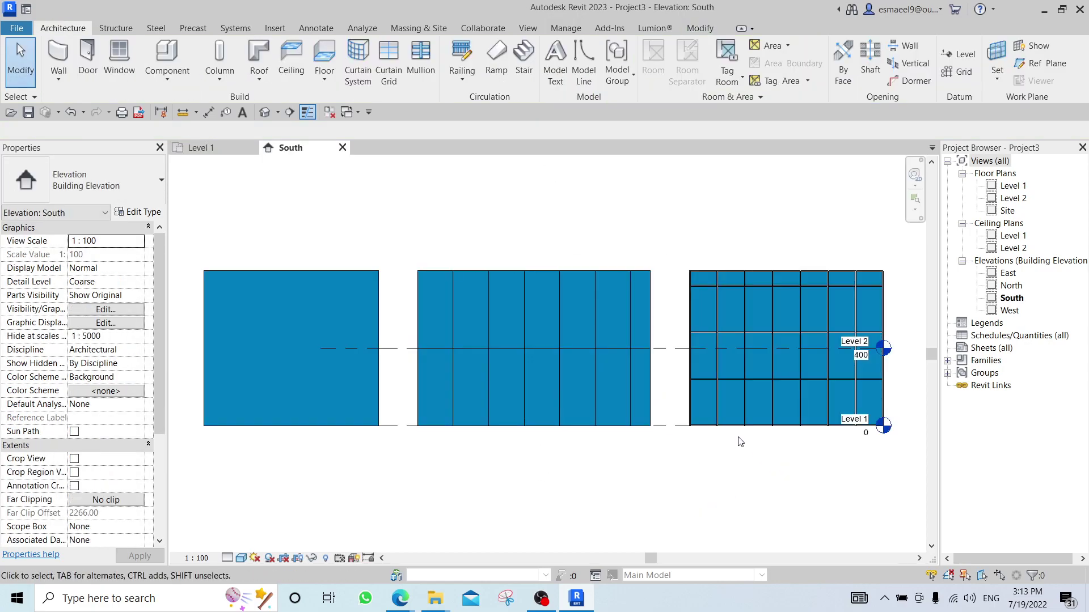
{"action": "scroll", "coordinate": [437, 278], "scroll_direction": "up", "scroll_amount": 3}
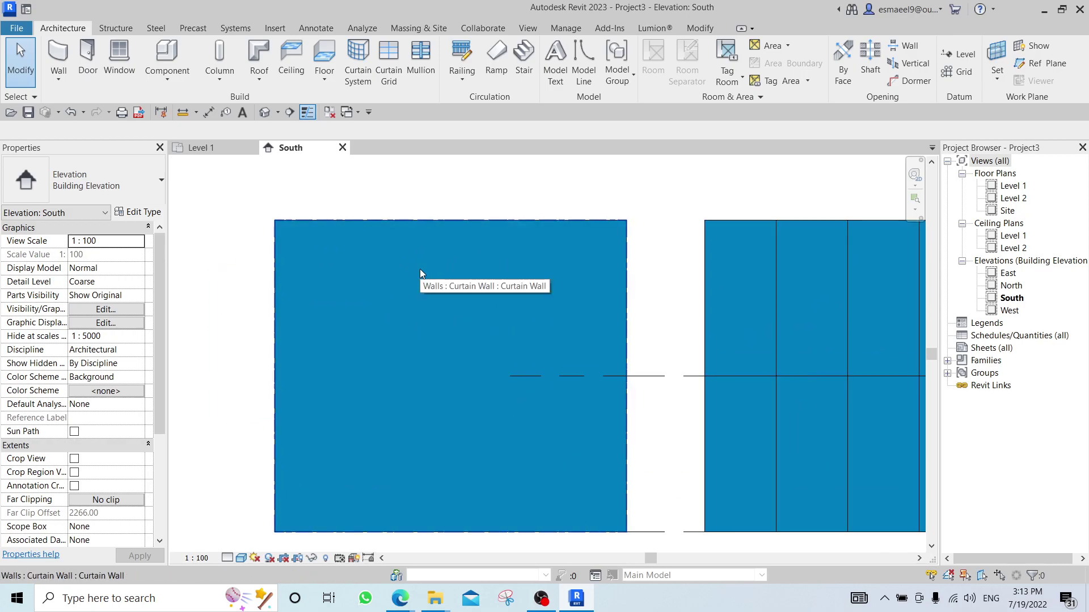
{"action": "middle_click_drag", "start_coordinate": [530, 318], "coordinate": [274, 311]}
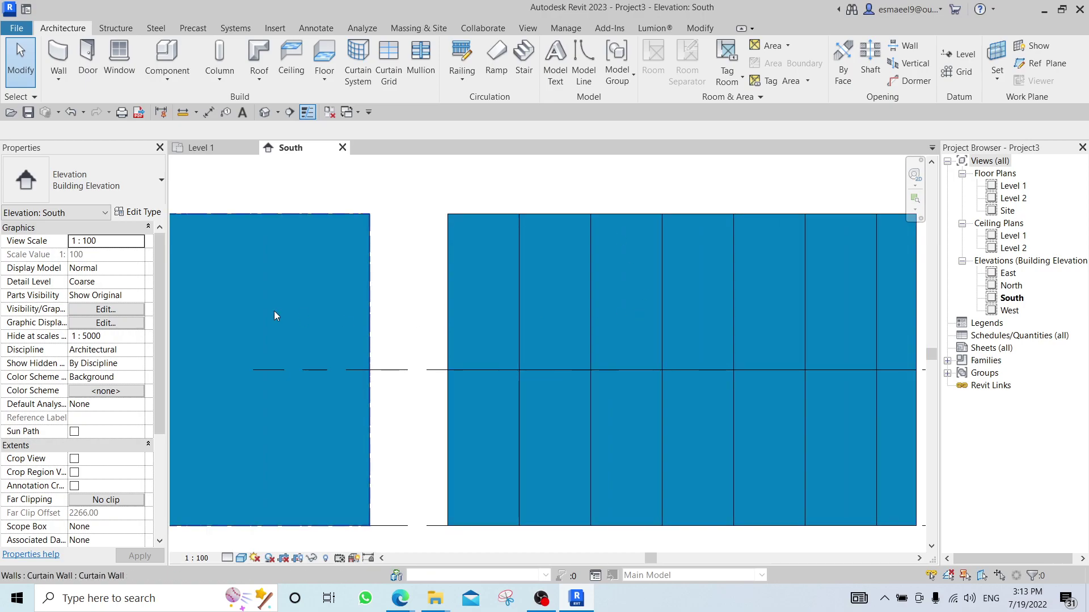
{"action": "left_click", "coordinate": [254, 315]}
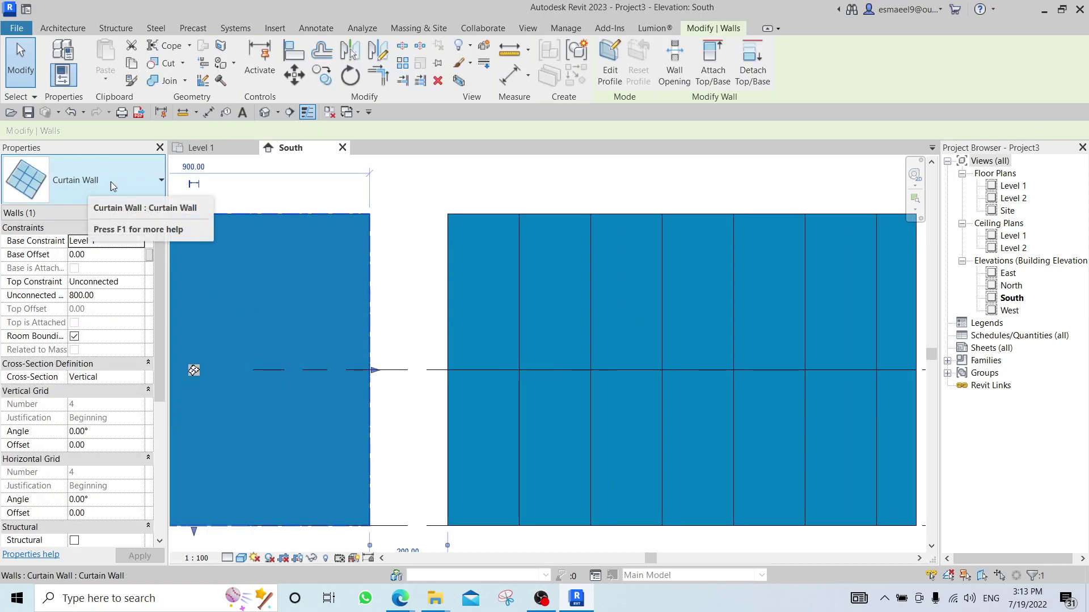
{"action": "left_click", "coordinate": [448, 176]}
{"action": "left_click", "coordinate": [529, 285]}
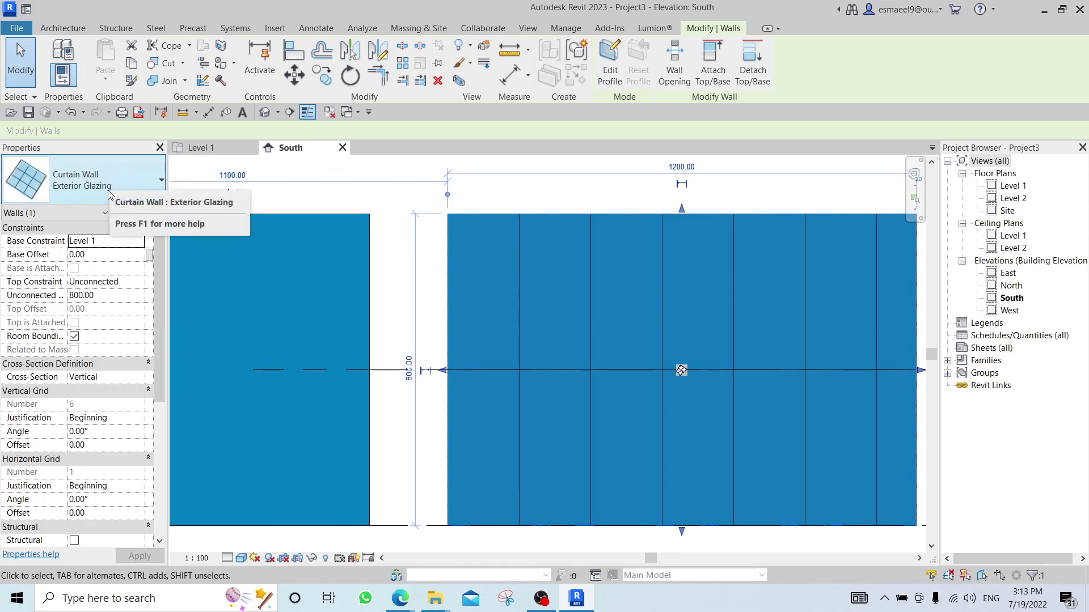
{"action": "middle_click_drag", "start_coordinate": [873, 307], "coordinate": [737, 253]}
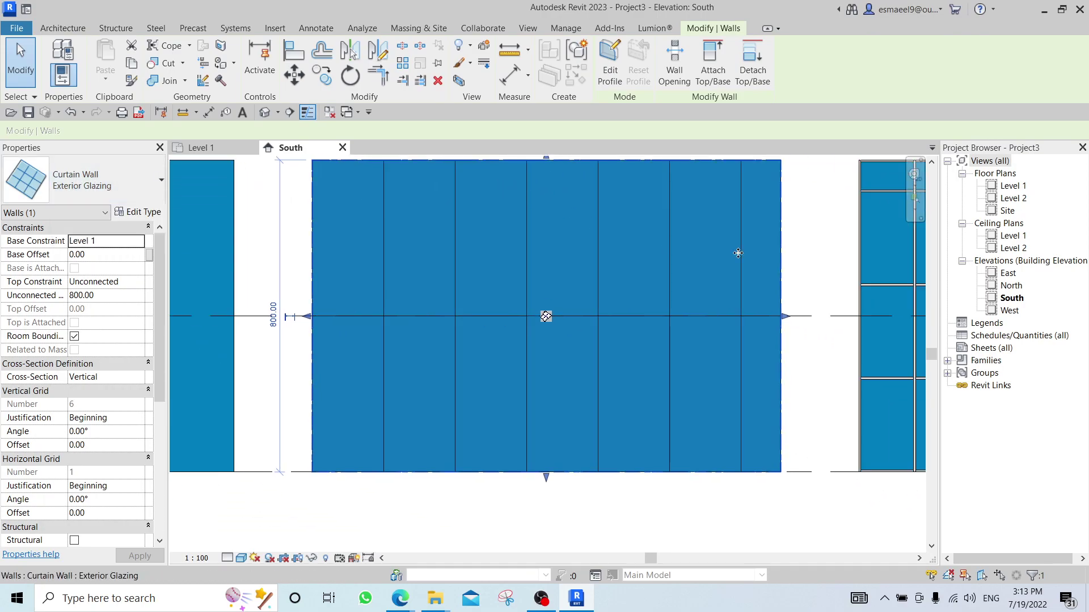
{"action": "scroll", "coordinate": [695, 301], "scroll_direction": "up", "scroll_amount": 3}
{"action": "scroll", "coordinate": [709, 267], "scroll_direction": "down", "scroll_amount": 2}
{"action": "middle_click_drag", "start_coordinate": [873, 255], "coordinate": [495, 254]}
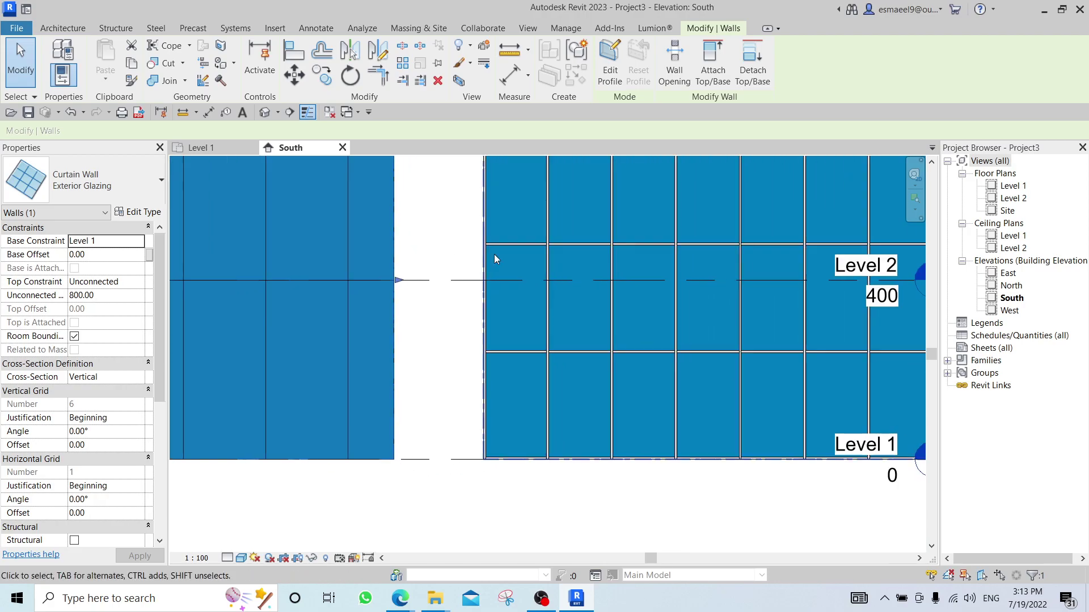
{"action": "left_click", "coordinate": [514, 201]}
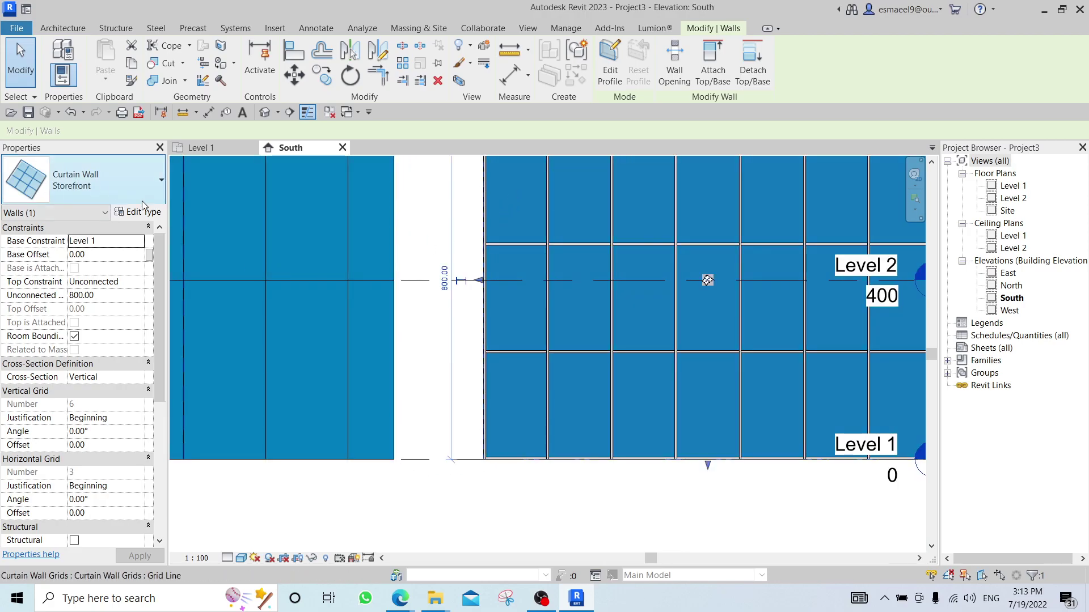
{"action": "scroll", "coordinate": [522, 265], "scroll_direction": "up", "scroll_amount": 5}
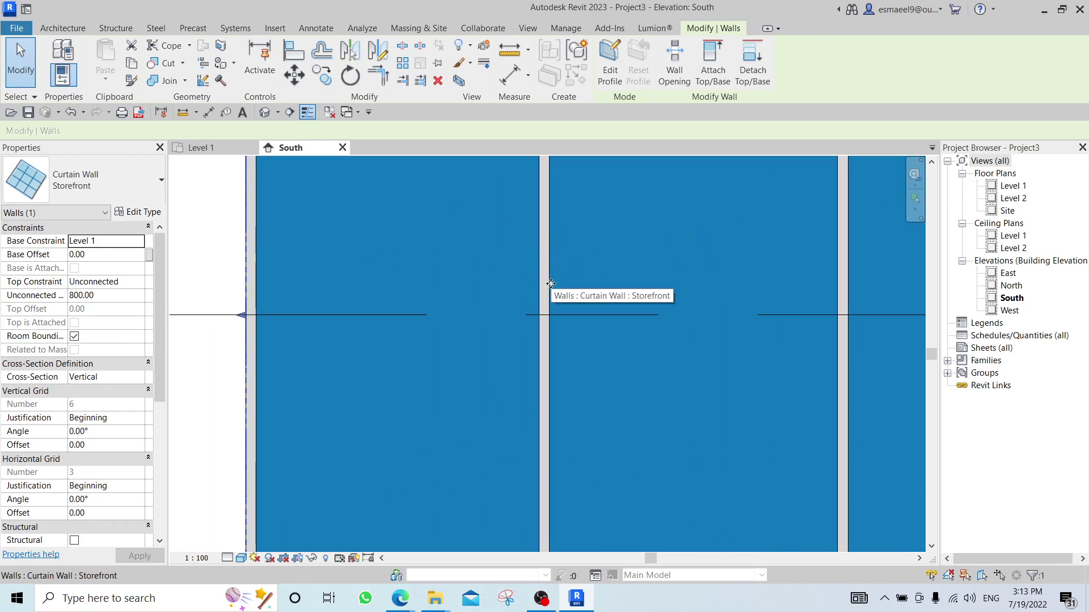
{"action": "scroll", "coordinate": [551, 283], "scroll_direction": "down", "scroll_amount": 4}
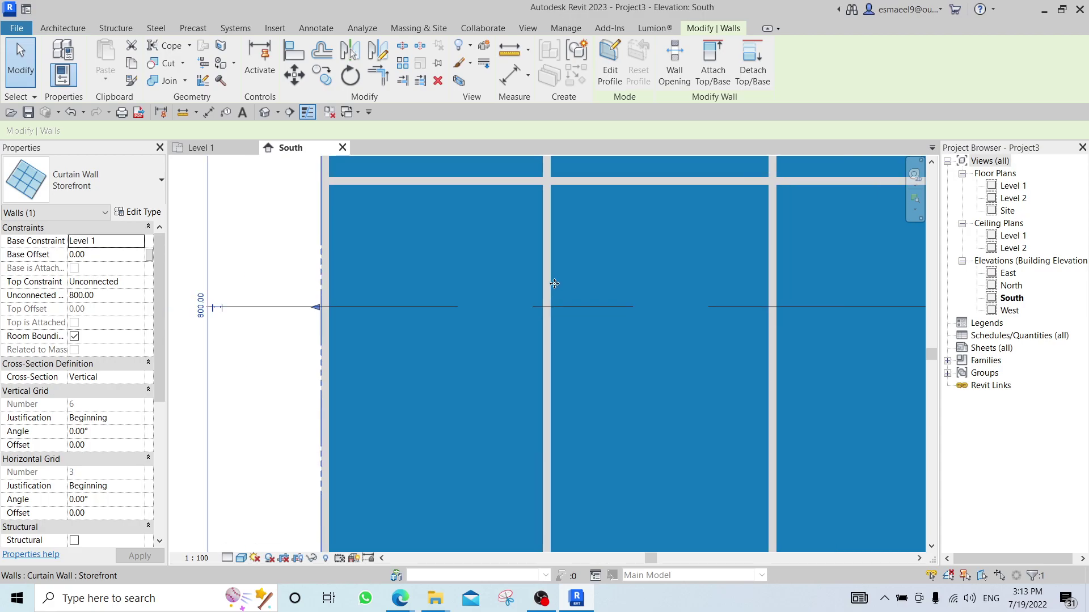
{"action": "left_click", "coordinate": [484, 479]}
{"action": "scroll", "coordinate": [486, 501], "scroll_direction": "down", "scroll_amount": 2}
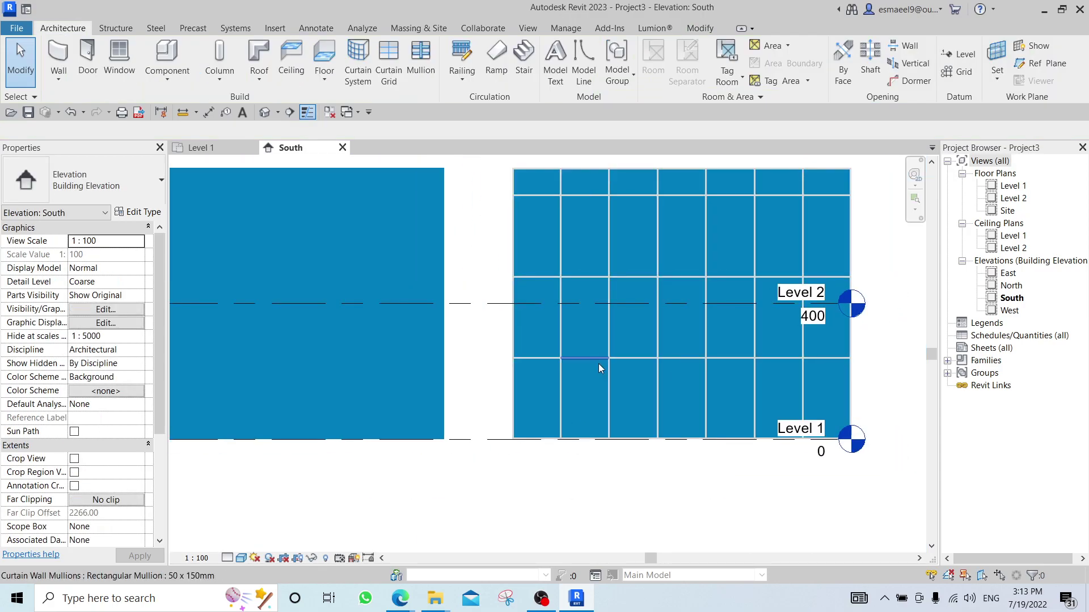
{"action": "middle_click_drag", "start_coordinate": [596, 364], "coordinate": [634, 341]}
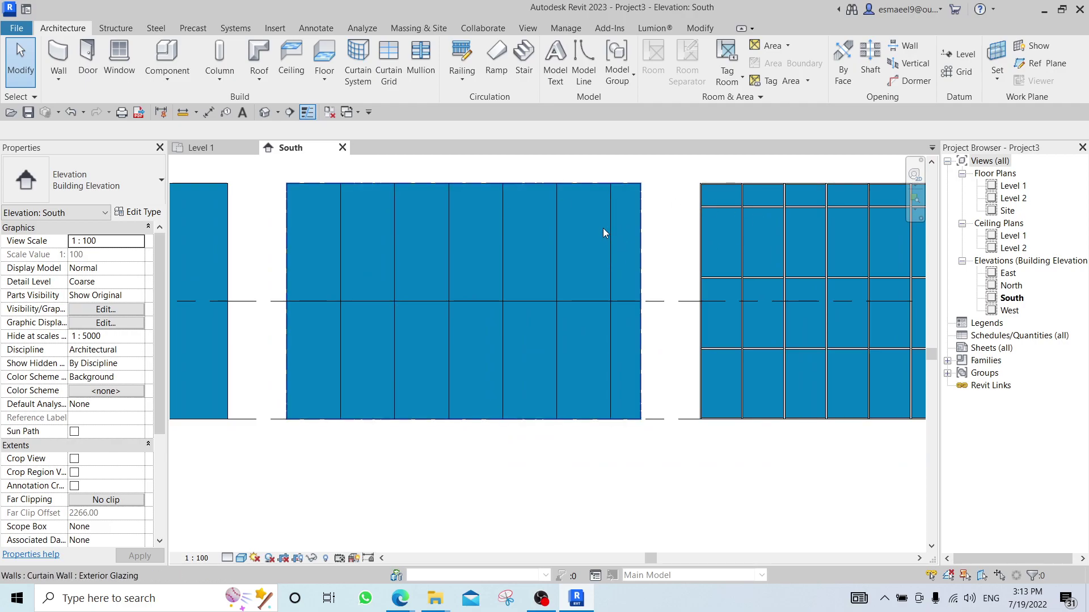
{"action": "scroll", "coordinate": [611, 259], "scroll_direction": "up", "scroll_amount": 3}
{"action": "left_click", "coordinate": [610, 260]}
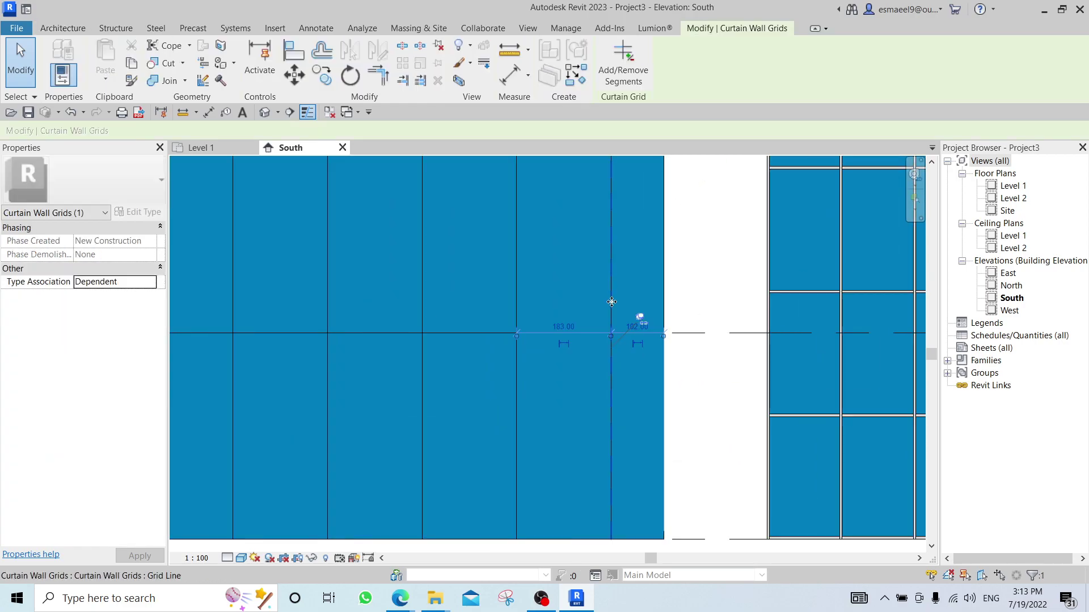
{"action": "scroll", "coordinate": [624, 333], "scroll_direction": "down", "scroll_amount": 1}
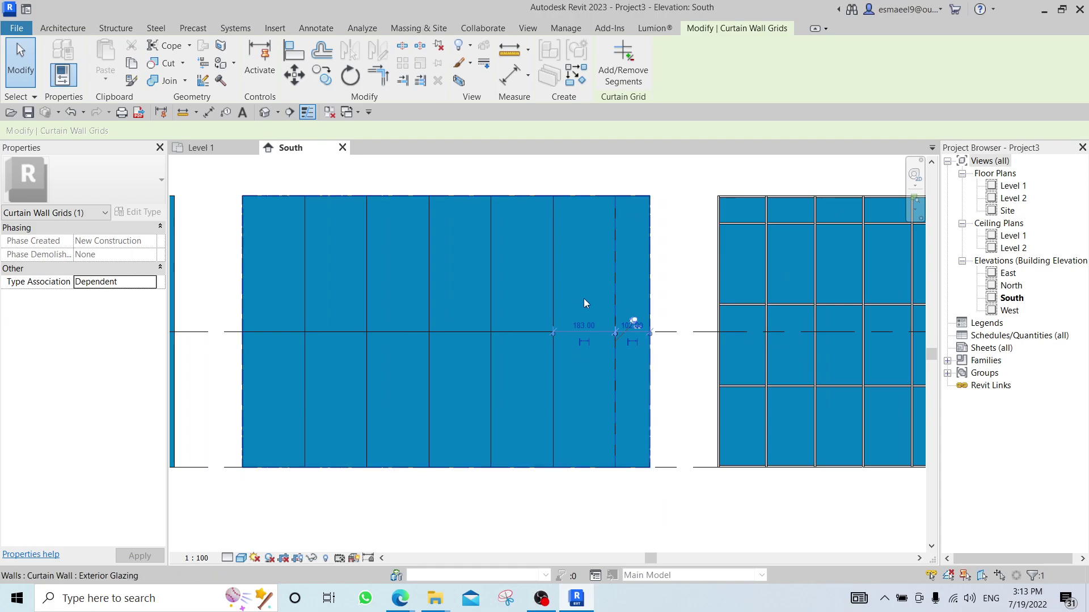
{"action": "left_click", "coordinate": [499, 177]}
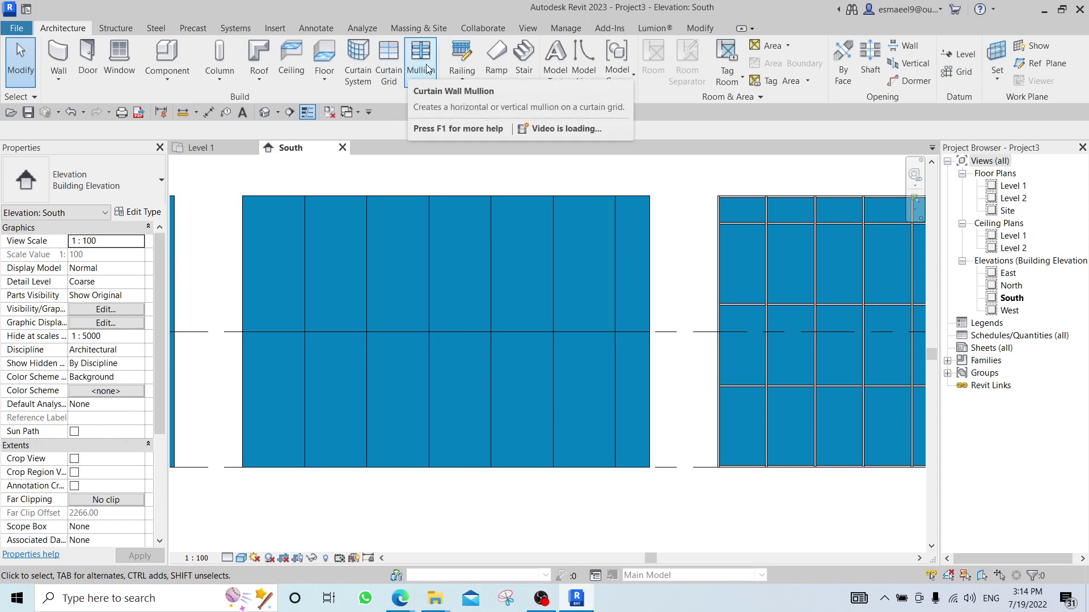
{"action": "scroll", "coordinate": [763, 229], "scroll_direction": "up", "scroll_amount": 5}
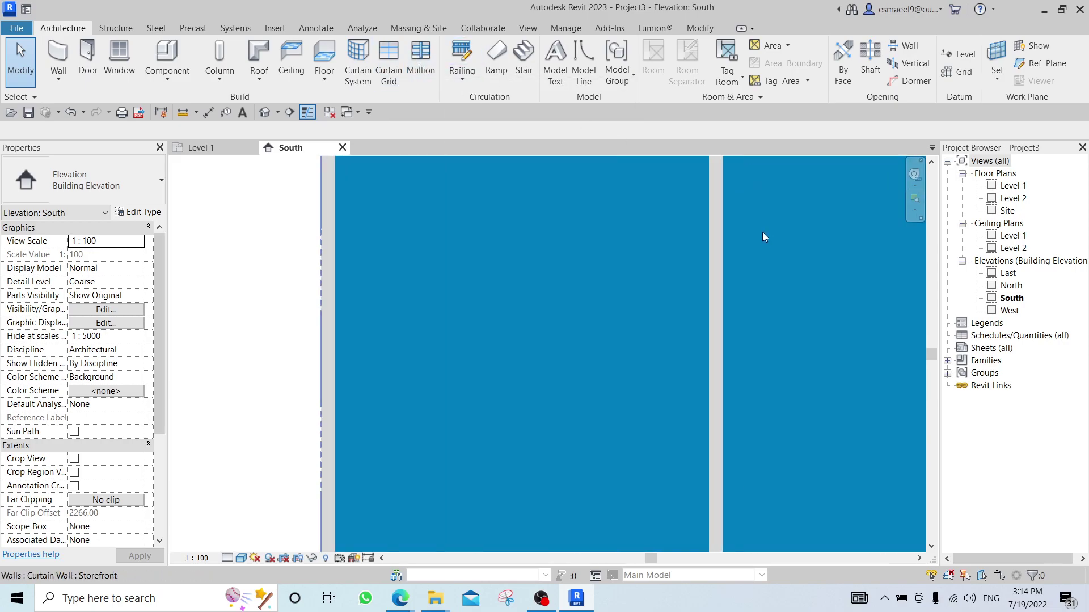
{"action": "left_click", "coordinate": [720, 214]}
{"action": "key", "text": "Escape"}
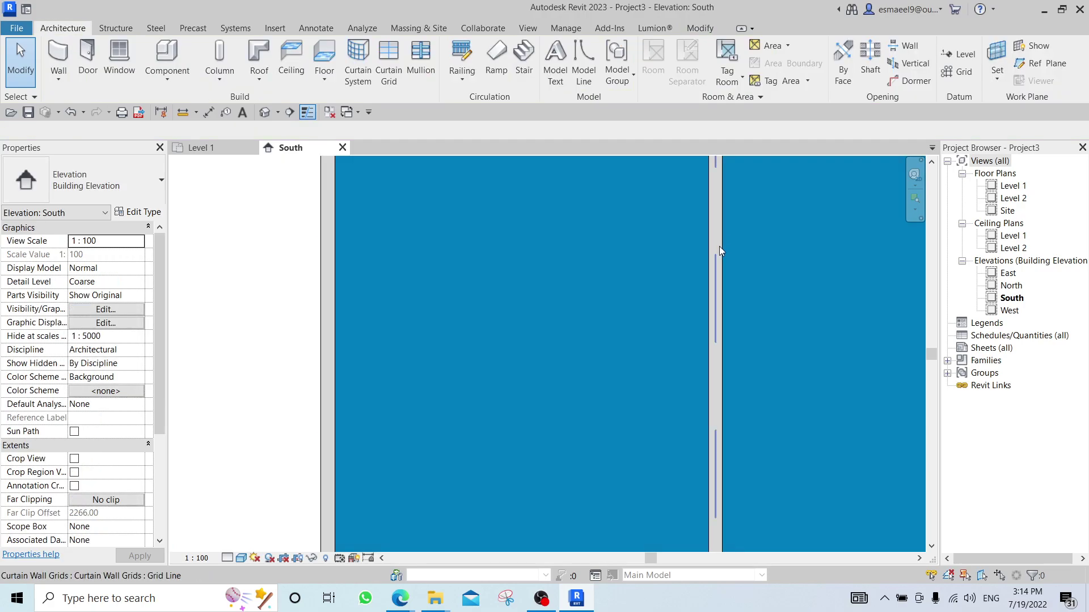
{"action": "left_click", "coordinate": [720, 248]}
{"action": "key", "text": "Escape"}
{"action": "scroll", "coordinate": [537, 279], "scroll_direction": "down", "scroll_amount": 4}
{"action": "middle_click_drag", "start_coordinate": [537, 280], "coordinate": [753, 270]}
{"action": "scroll", "coordinate": [573, 292], "scroll_direction": "down", "scroll_amount": 2}
{"action": "scroll", "coordinate": [627, 263], "scroll_direction": "up", "scroll_amount": 2}
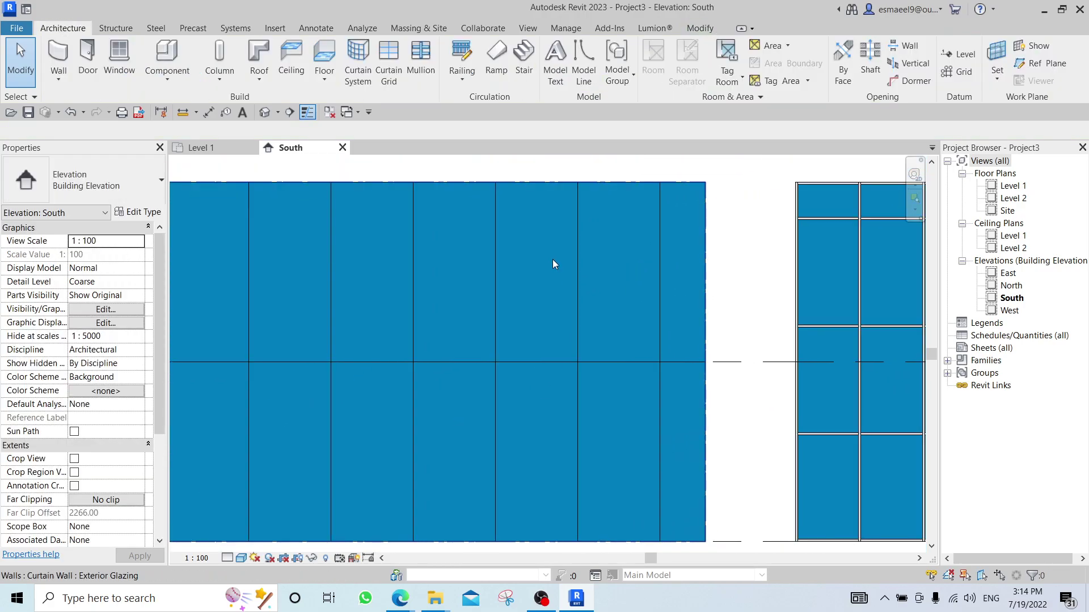
{"action": "middle_click_drag", "start_coordinate": [554, 264], "coordinate": [699, 209]}
{"action": "scroll", "coordinate": [438, 260], "scroll_direction": "down", "scroll_amount": 2}
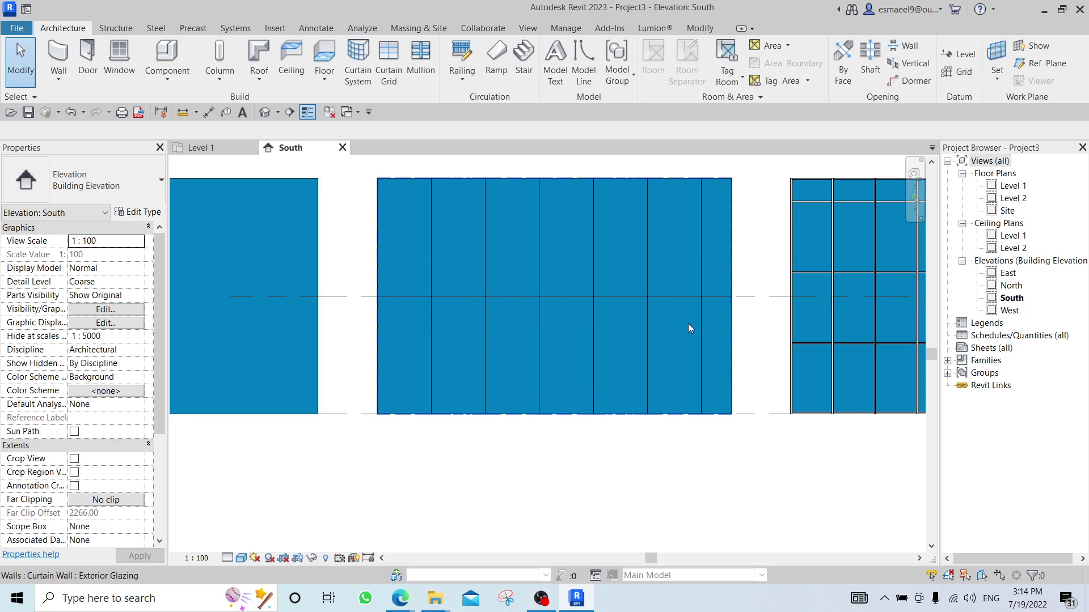
{"action": "scroll", "coordinate": [688, 328], "scroll_direction": "up", "scroll_amount": 5}
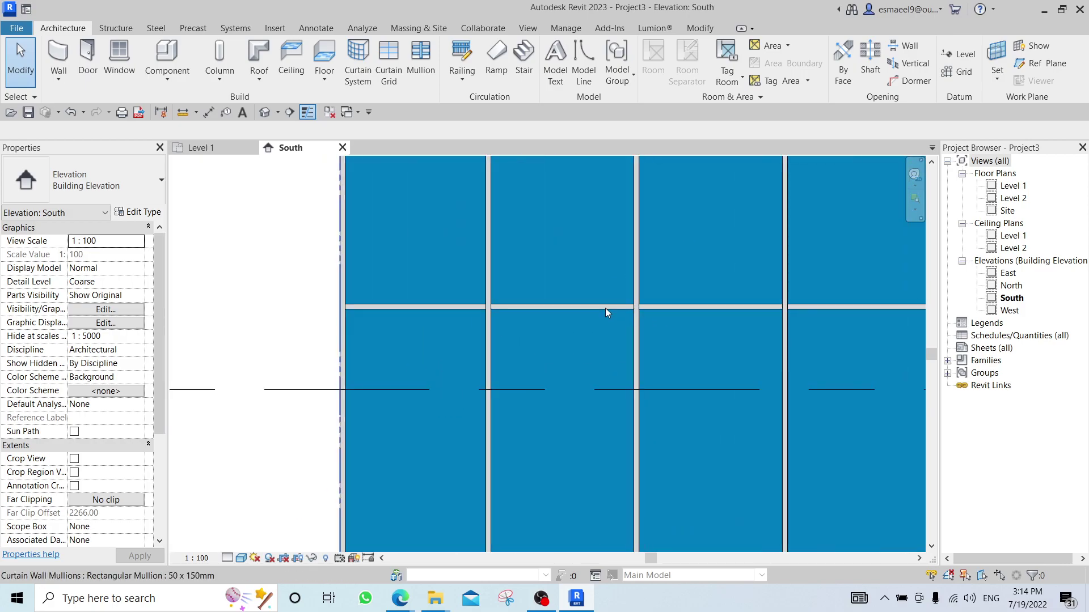
{"action": "scroll", "coordinate": [589, 328], "scroll_direction": "down", "scroll_amount": 4}
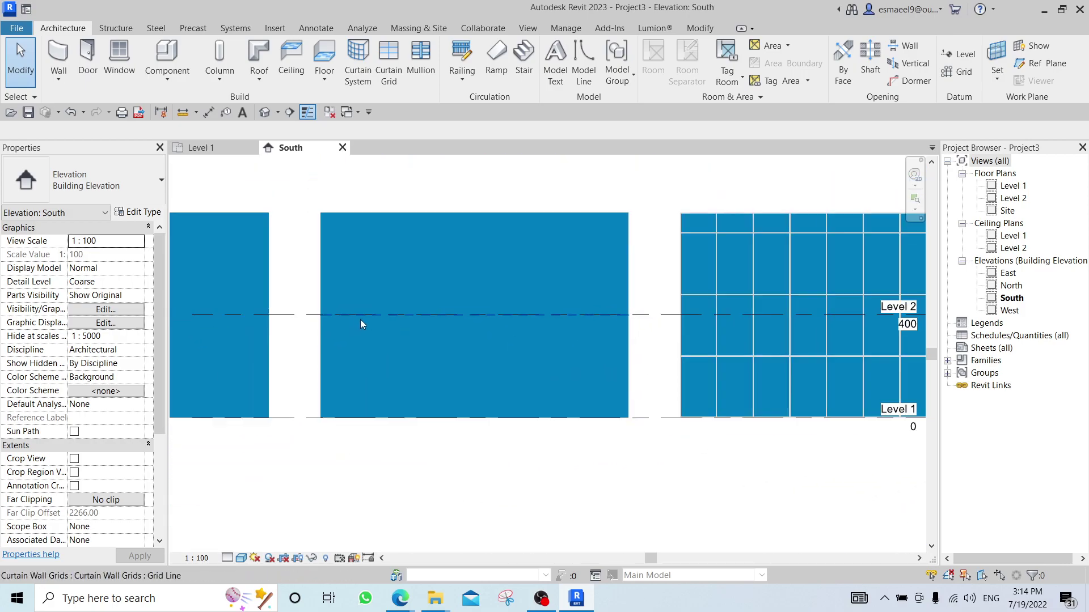
Step: Lower the left curtain wall's top to 400 high and compare it with the other wall
{"action": "left_click", "coordinate": [470, 265]}
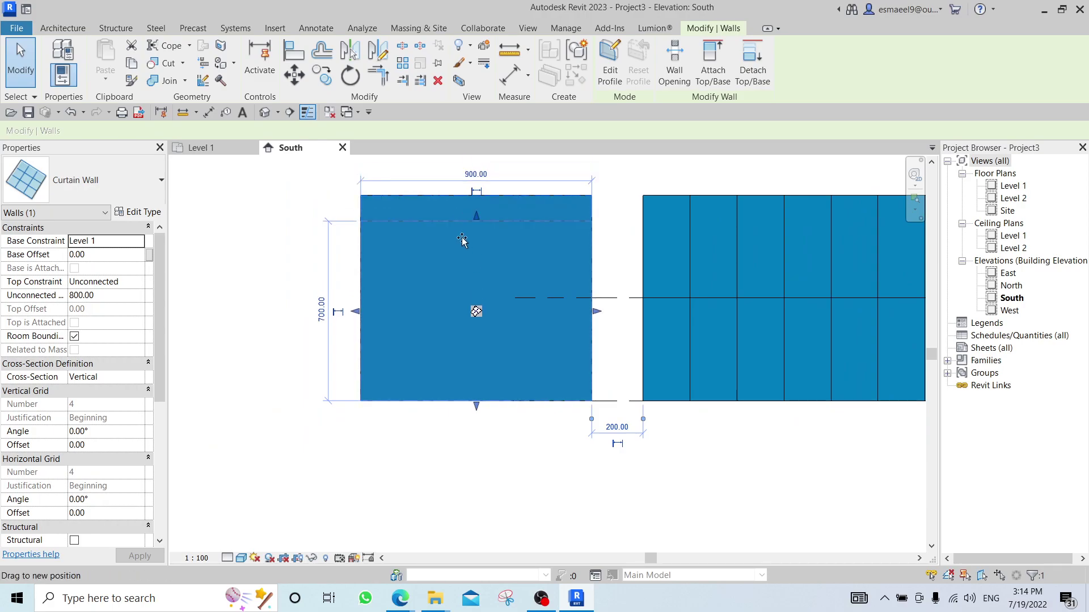
{"action": "left_click_drag", "start_coordinate": [477, 216], "coordinate": [478, 298]}
{"action": "scroll", "coordinate": [451, 355], "scroll_direction": "up", "scroll_amount": 4}
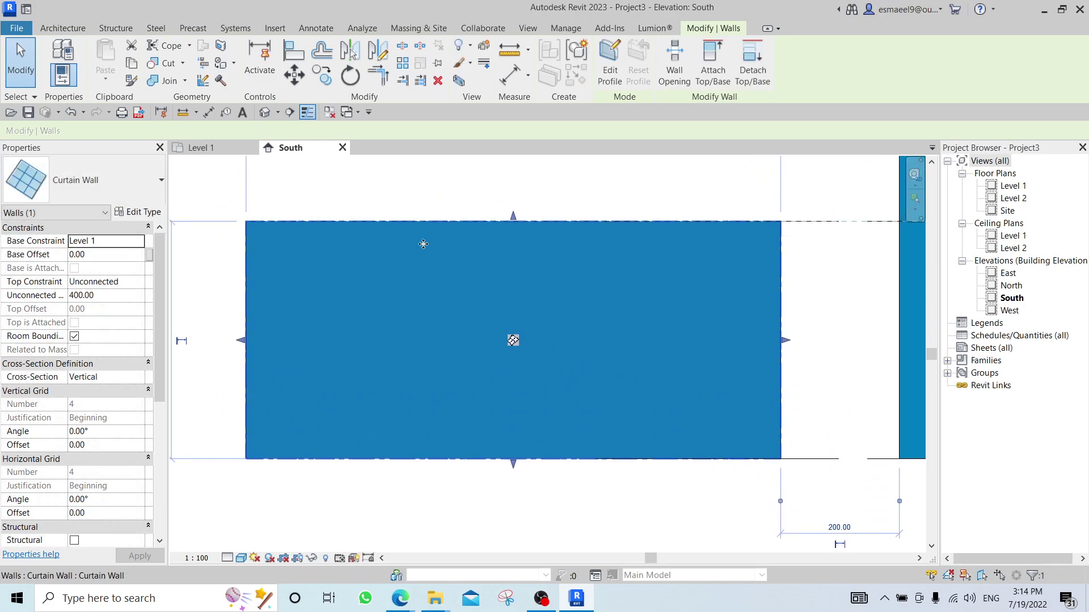
{"action": "scroll", "coordinate": [489, 338], "scroll_direction": "down", "scroll_amount": 3}
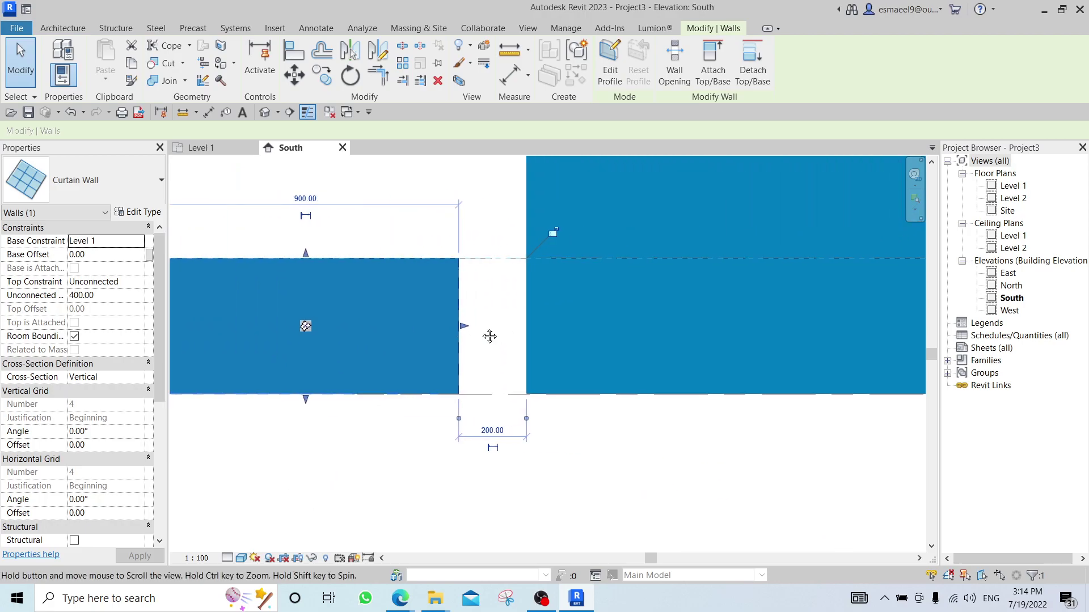
{"action": "middle_click_drag", "start_coordinate": [489, 338], "coordinate": [600, 415]}
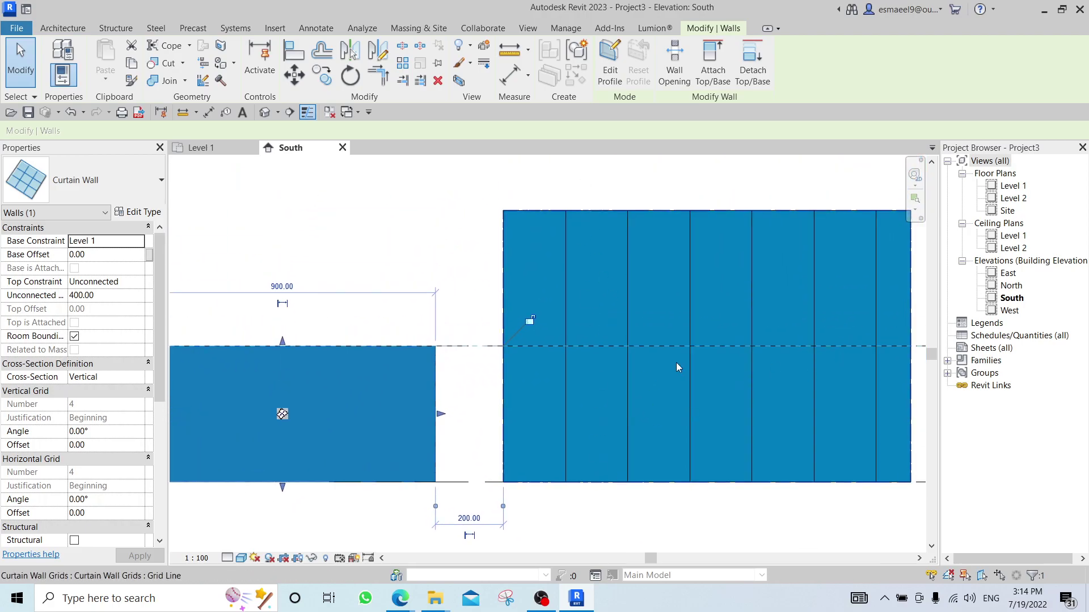
{"action": "scroll", "coordinate": [634, 367], "scroll_direction": "up", "scroll_amount": 3}
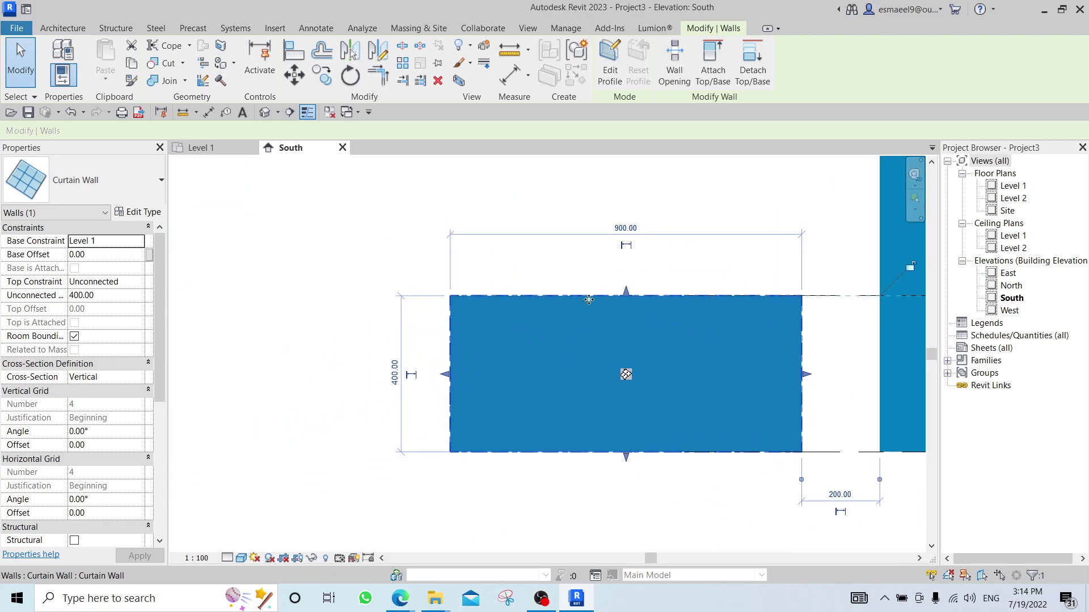
{"action": "key", "text": "Escape"}
{"action": "left_click", "coordinate": [649, 352]}
{"action": "left_click", "coordinate": [722, 225]}
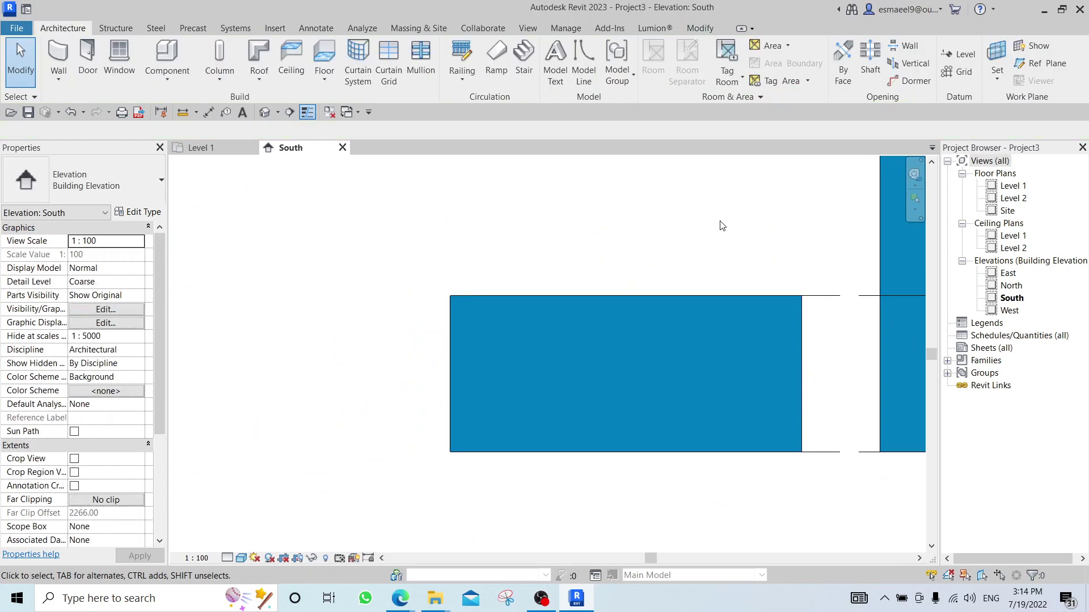
{"action": "middle_click_drag", "start_coordinate": [810, 256], "coordinate": [714, 260]}
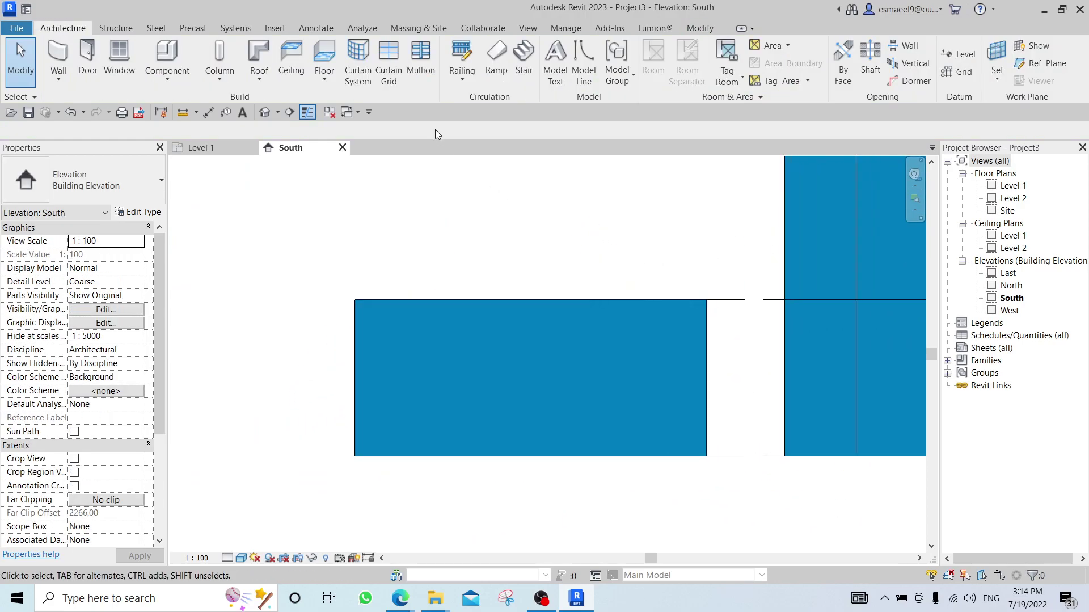
Step: Add a vertical curtain grid line 170 from the wall's left edge, then start Mullion
{"action": "left_click", "coordinate": [398, 77]}
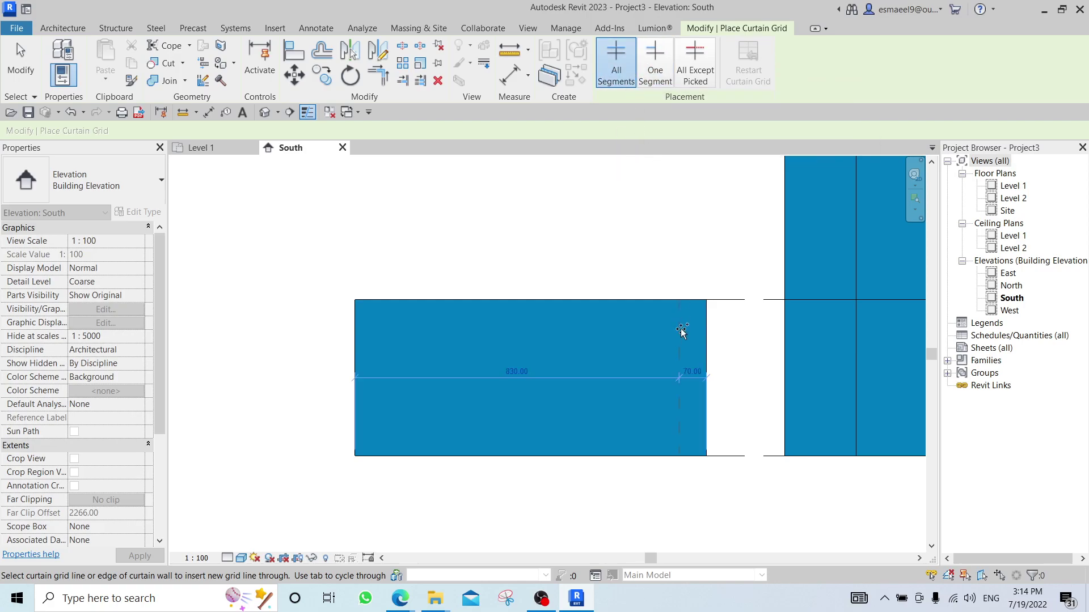
{"action": "scroll", "coordinate": [698, 329], "scroll_direction": "up", "scroll_amount": 2}
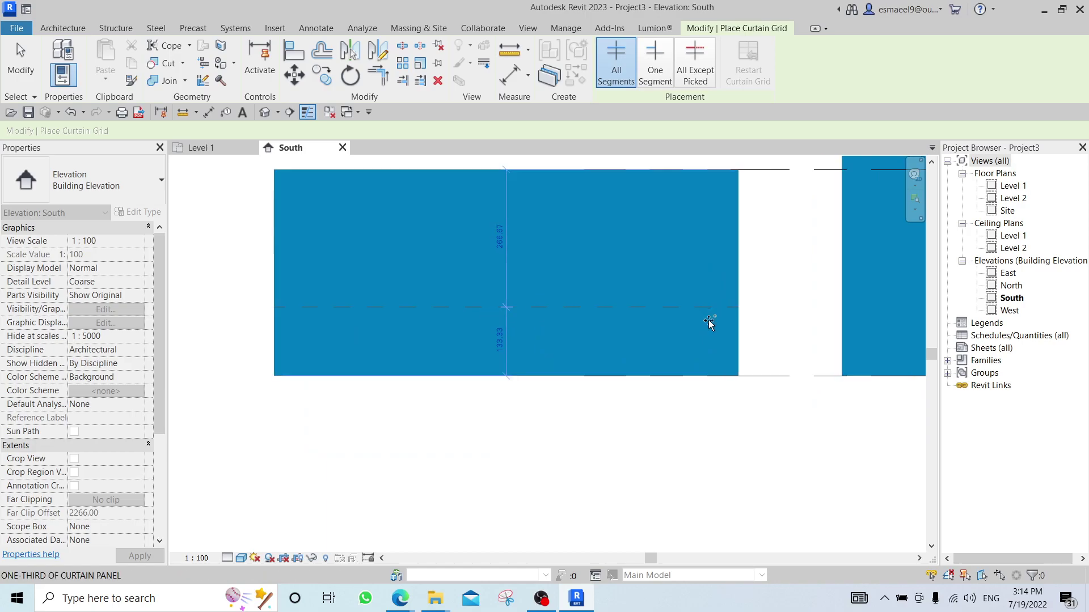
{"action": "scroll", "coordinate": [710, 323], "scroll_direction": "up", "scroll_amount": 2}
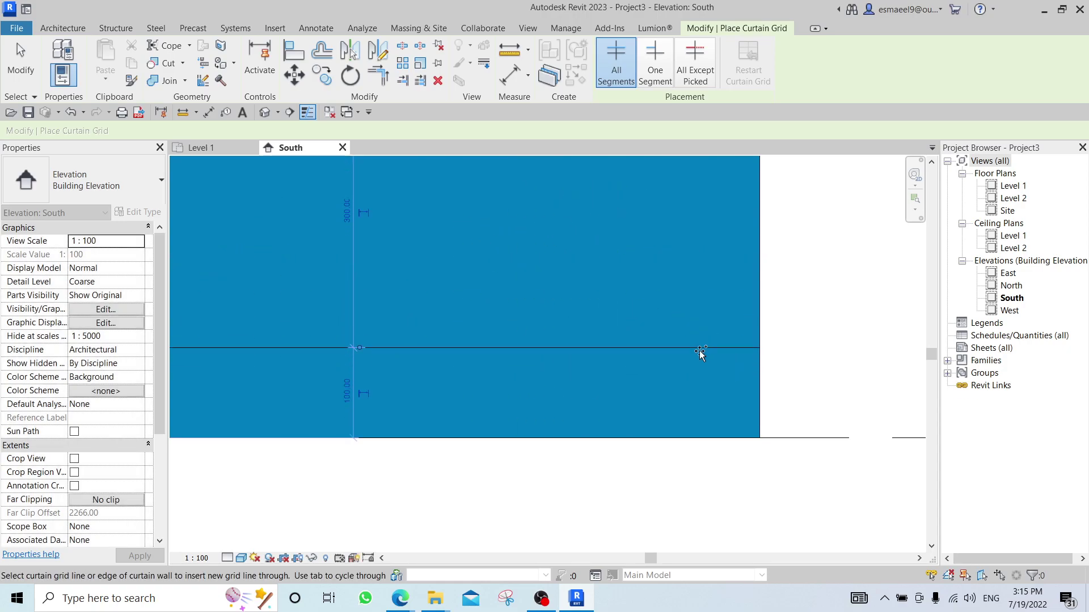
{"action": "middle_click_drag", "start_coordinate": [515, 310], "coordinate": [849, 443]}
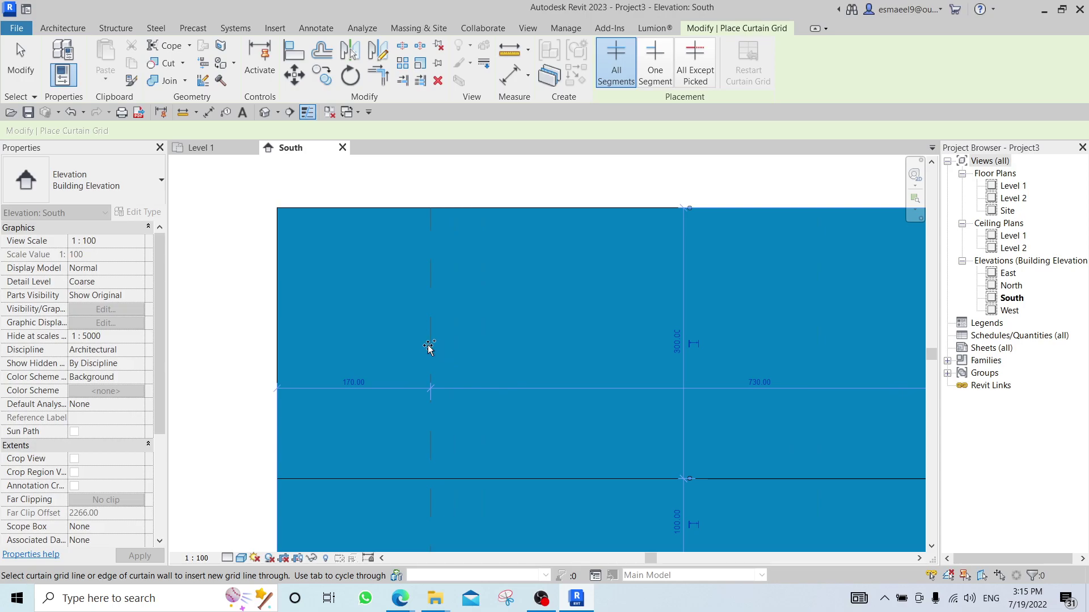
{"action": "left_click", "coordinate": [430, 347]}
{"action": "scroll", "coordinate": [550, 370], "scroll_direction": "down", "scroll_amount": 1}
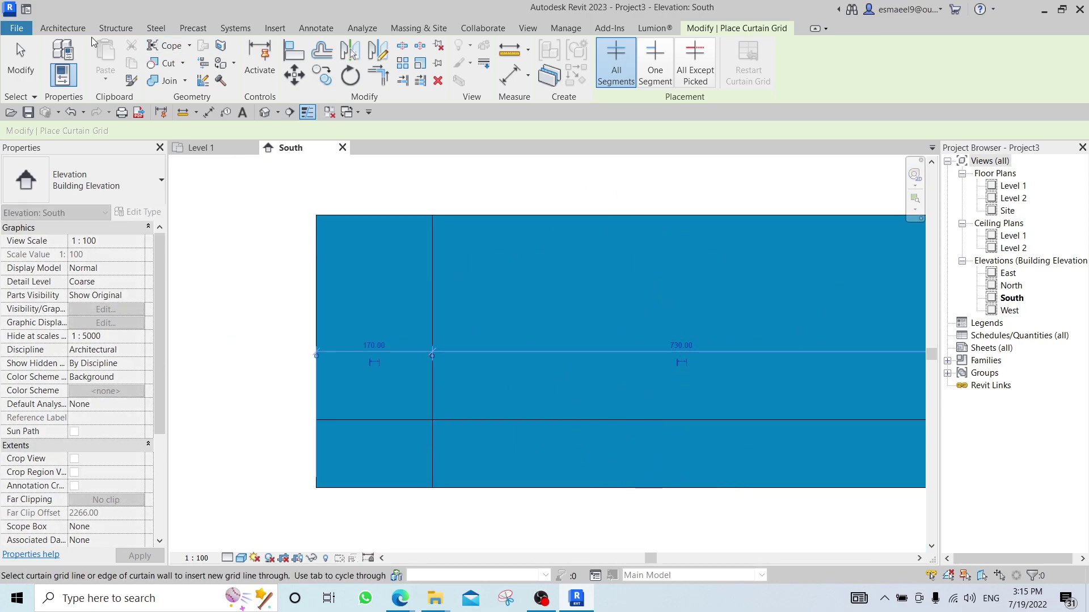
{"action": "left_click", "coordinate": [64, 28]}
{"action": "left_click", "coordinate": [413, 68]}
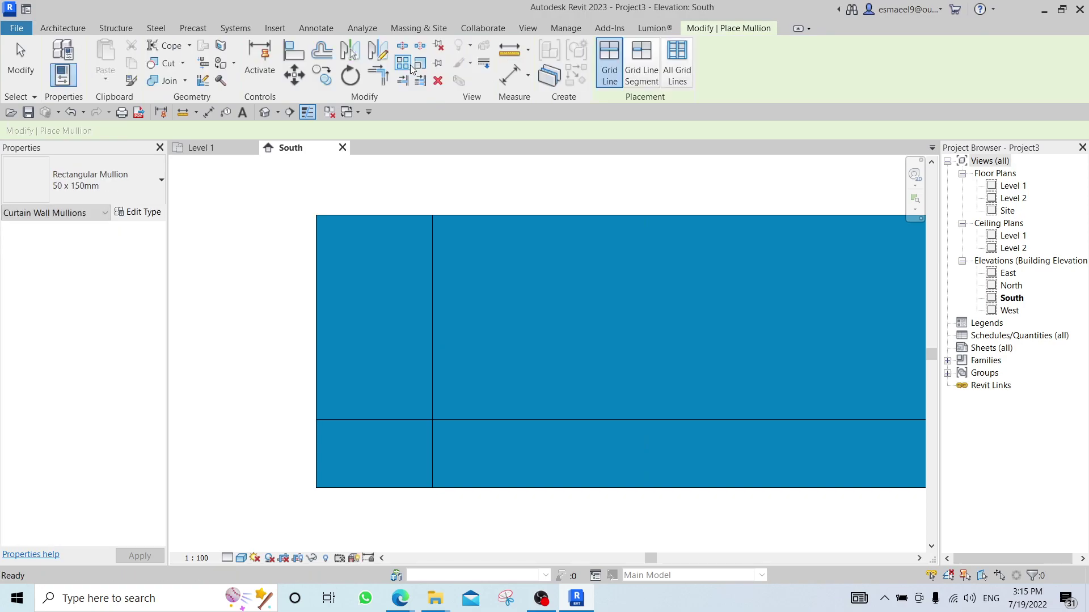
Step: Place mullions on all grid lines of the smaller curtain wall, then cancel mullion placement
{"action": "left_click", "coordinate": [687, 68]}
{"action": "left_click", "coordinate": [610, 479]}
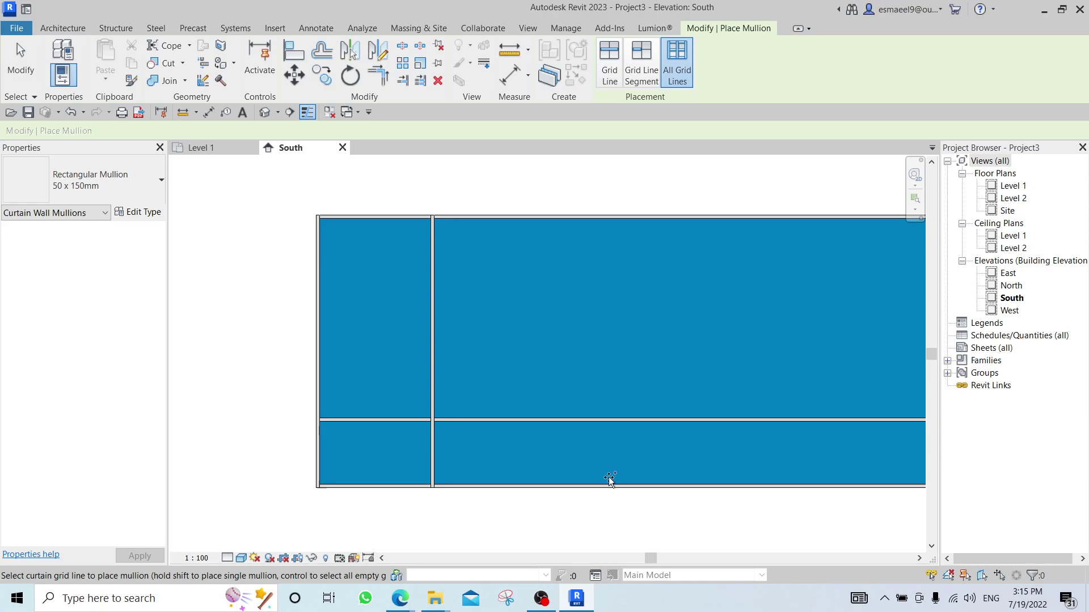
{"action": "scroll", "coordinate": [647, 391], "scroll_direction": "down", "scroll_amount": 2}
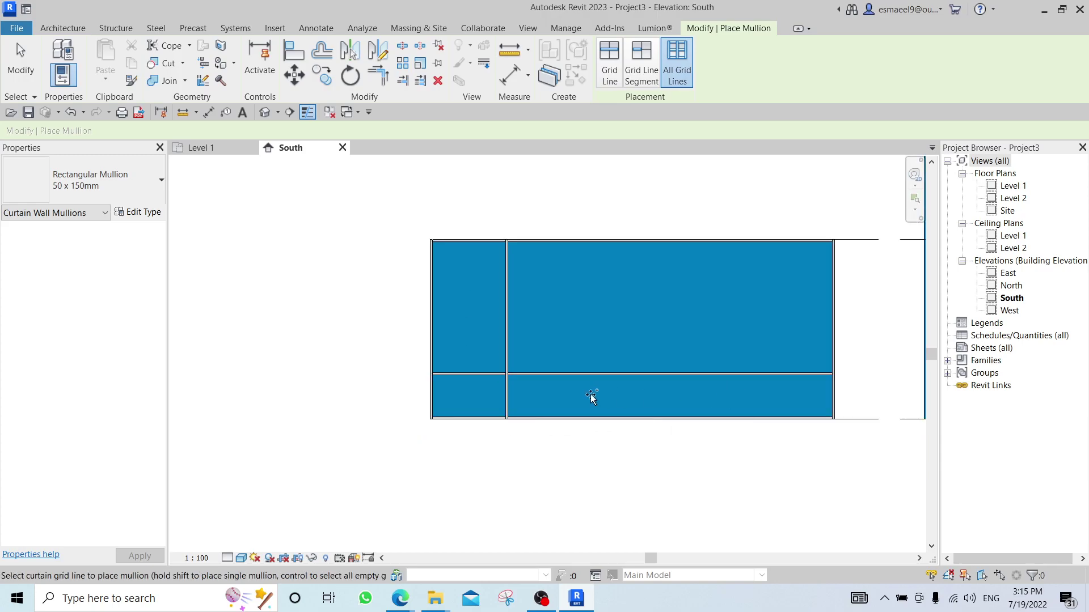
{"action": "middle_click_drag", "start_coordinate": [879, 368], "coordinate": [504, 396]}
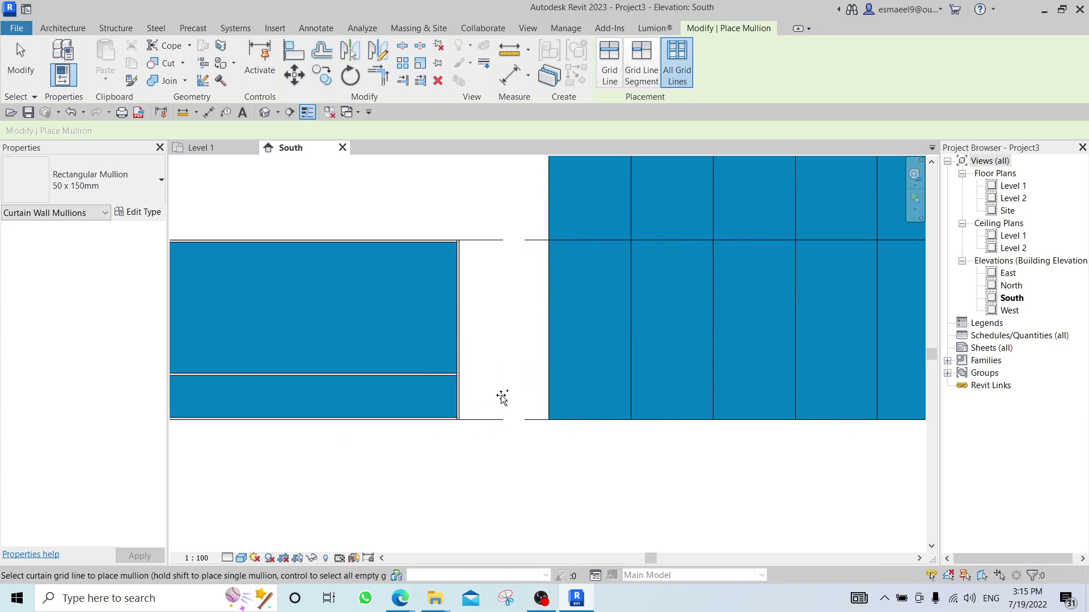
{"action": "scroll", "coordinate": [504, 397], "scroll_direction": "down", "scroll_amount": 1}
{"action": "middle_click_drag", "start_coordinate": [710, 472], "coordinate": [695, 472]}
{"action": "scroll", "coordinate": [692, 448], "scroll_direction": "up", "scroll_amount": 4}
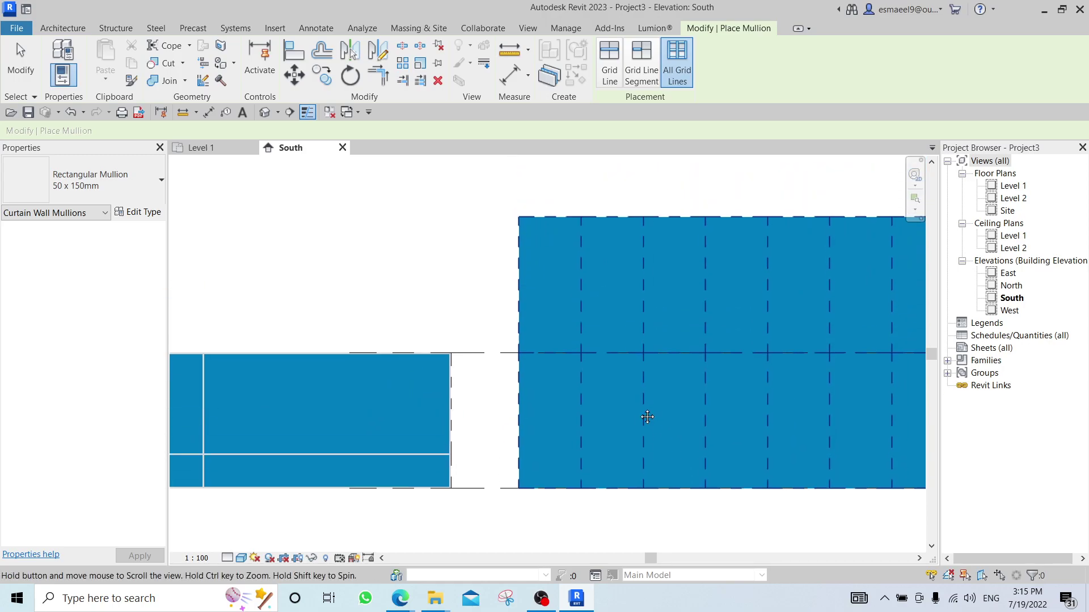
{"action": "scroll", "coordinate": [673, 401], "scroll_direction": "down", "scroll_amount": 1}
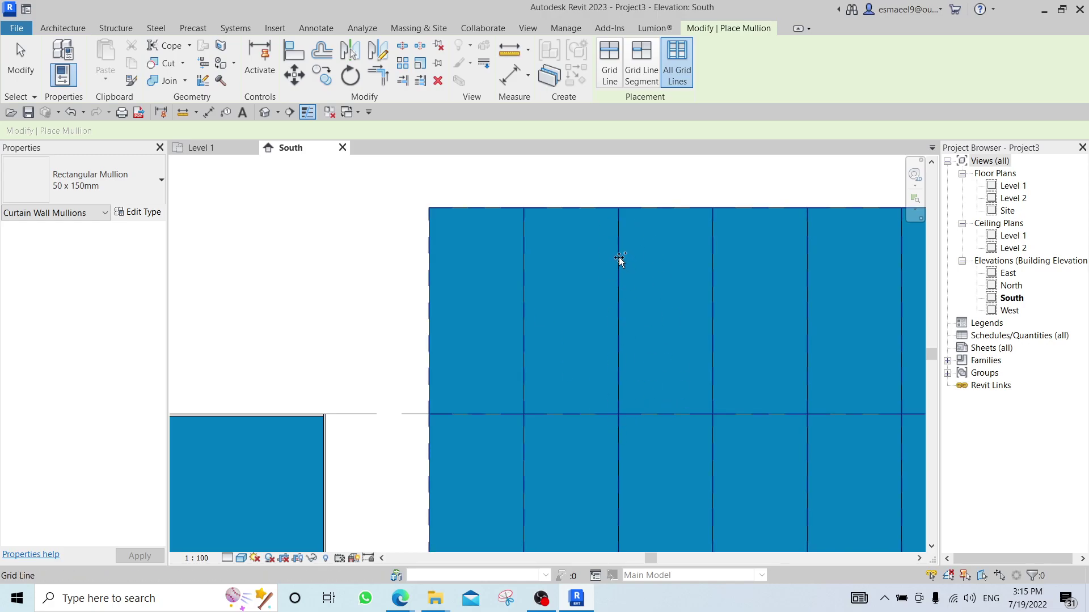
{"action": "right_click", "coordinate": [624, 173]}
{"action": "left_click", "coordinate": [657, 179]}
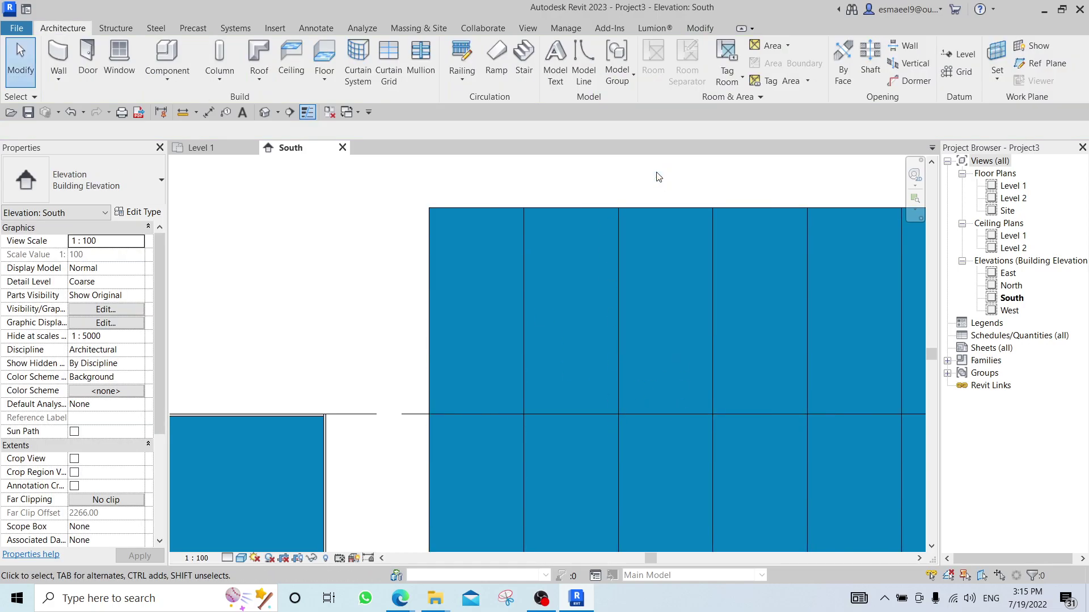
{"action": "right_click", "coordinate": [656, 175]}
{"action": "left_click", "coordinate": [660, 179]}
Step: Remove the upper segments of two vertical grid lines on the middle curtain wall
{"action": "left_click", "coordinate": [619, 276]}
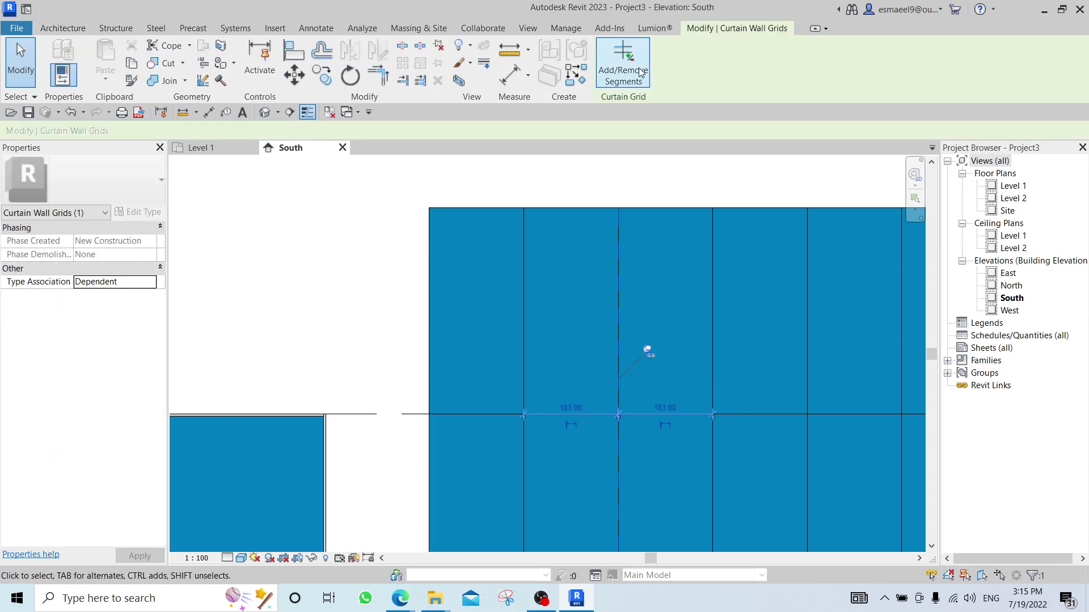
{"action": "left_click", "coordinate": [631, 86]}
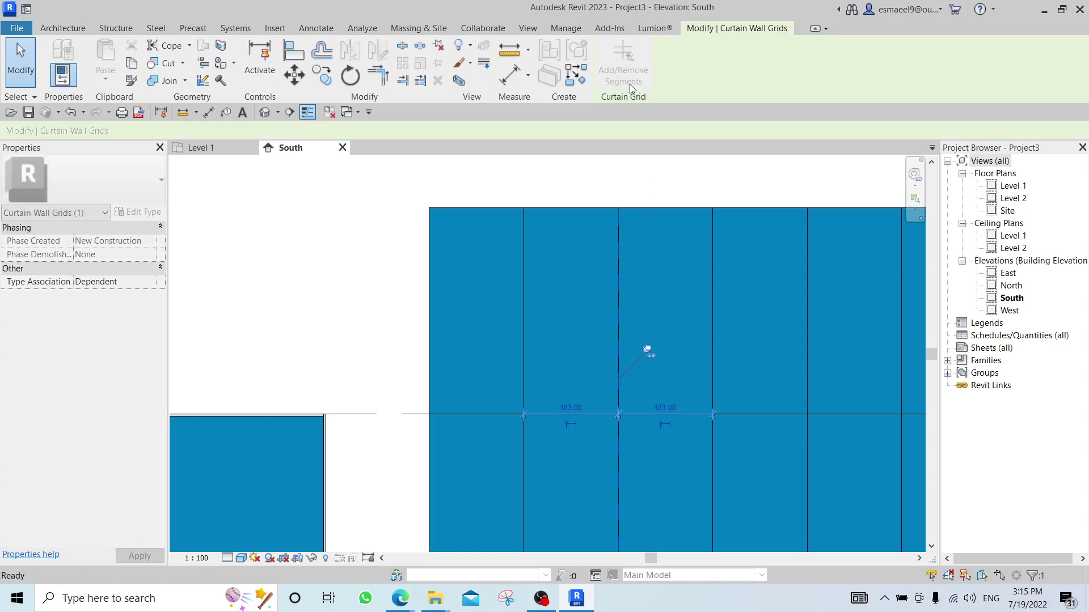
{"action": "left_click", "coordinate": [617, 243]}
{"action": "key", "text": "Escape"}
{"action": "key", "text": "Escape"}
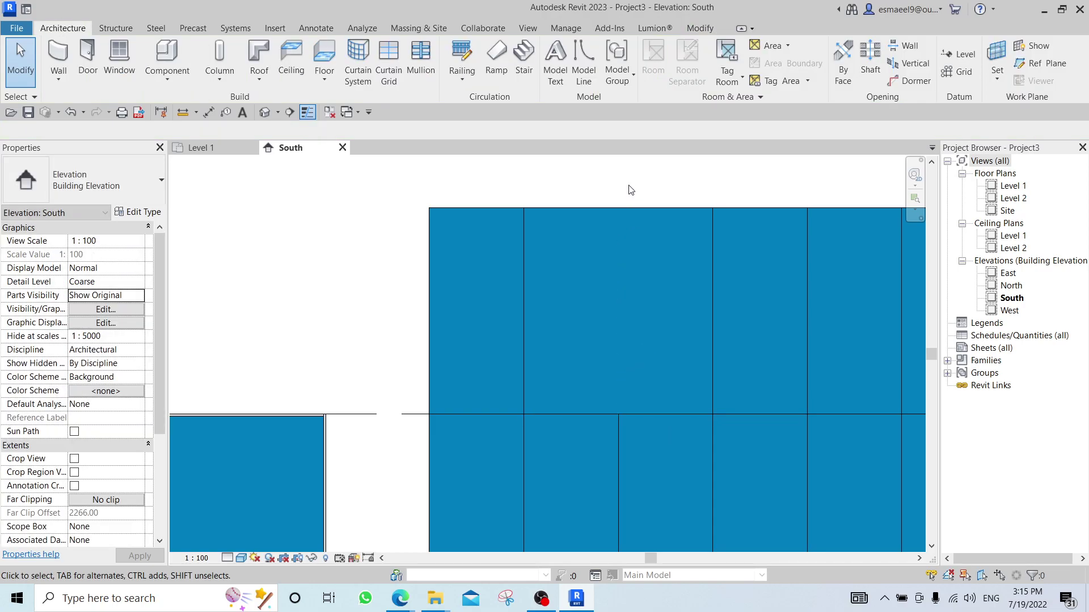
{"action": "scroll", "coordinate": [733, 261], "scroll_direction": "up", "scroll_amount": 5}
{"action": "middle_click_drag", "start_coordinate": [528, 245], "coordinate": [458, 236]}
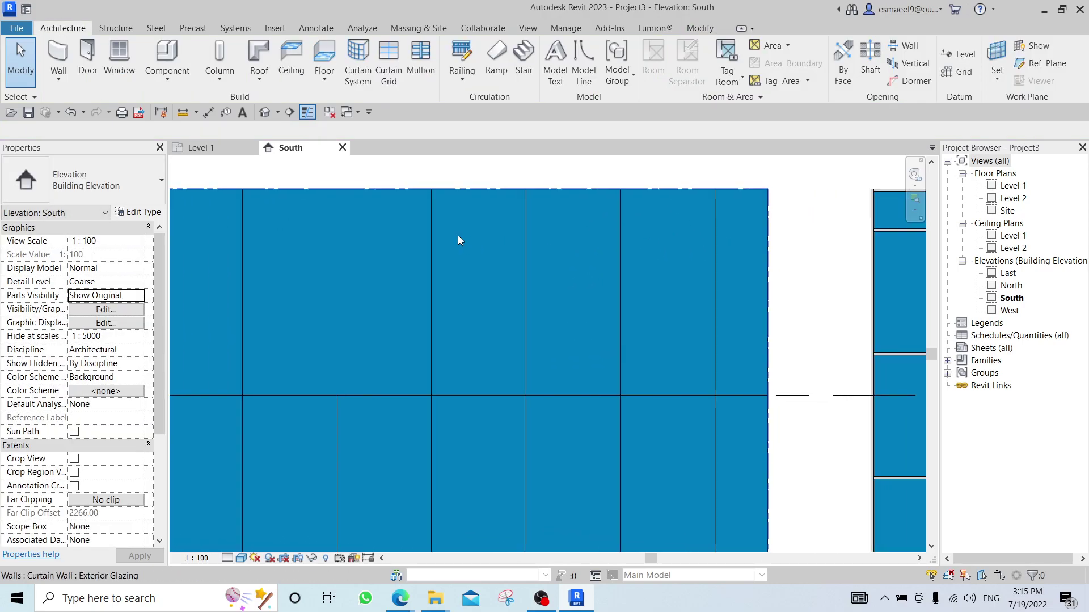
{"action": "left_click", "coordinate": [618, 277]}
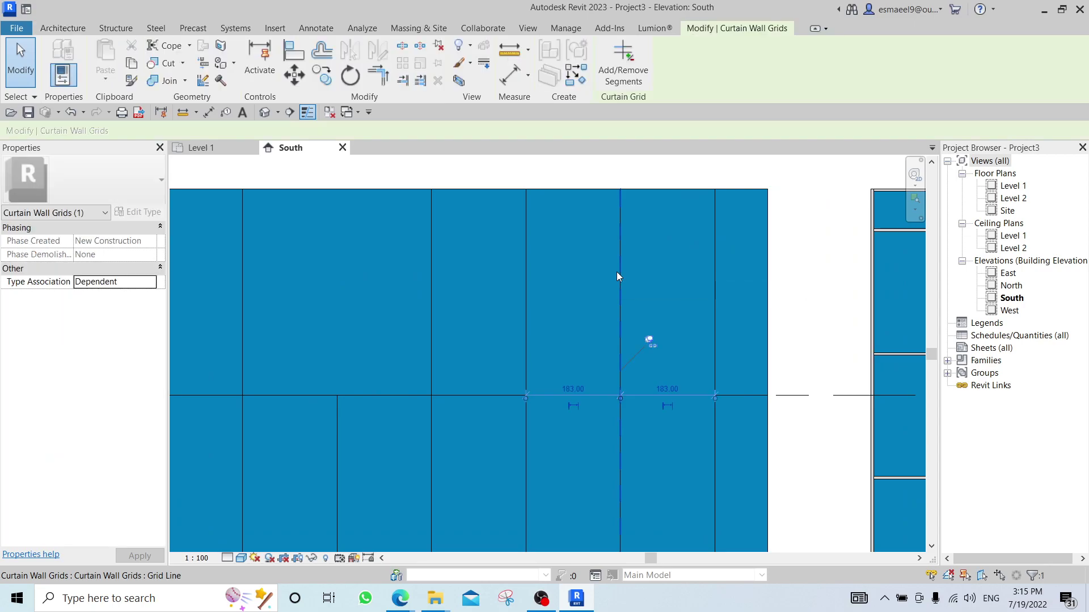
{"action": "left_click", "coordinate": [615, 76]}
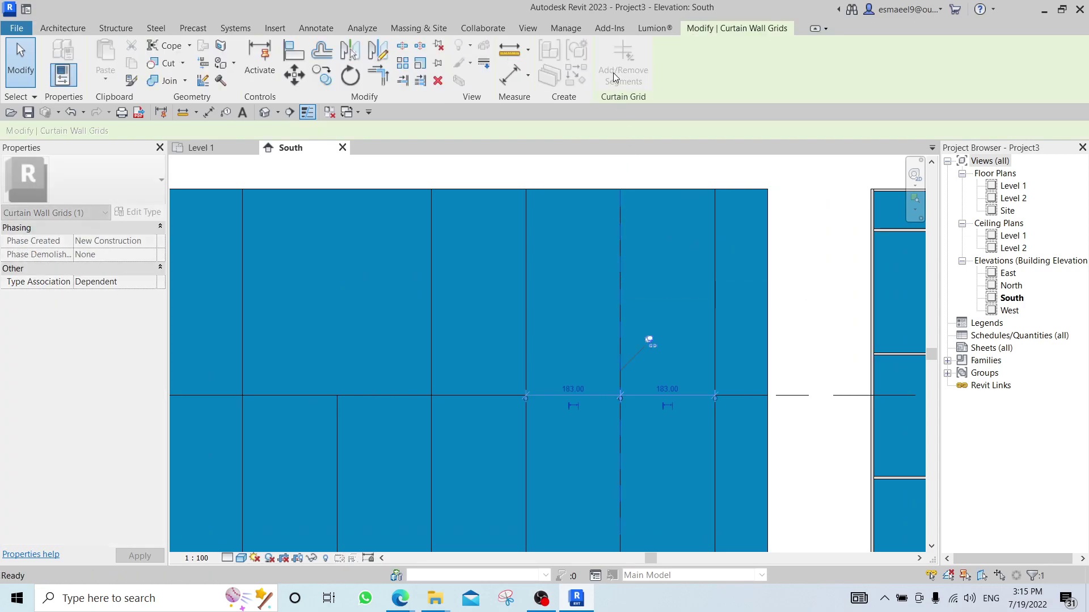
{"action": "left_click", "coordinate": [618, 250]}
{"action": "key", "text": "Escape"}
{"action": "key", "text": "Escape"}
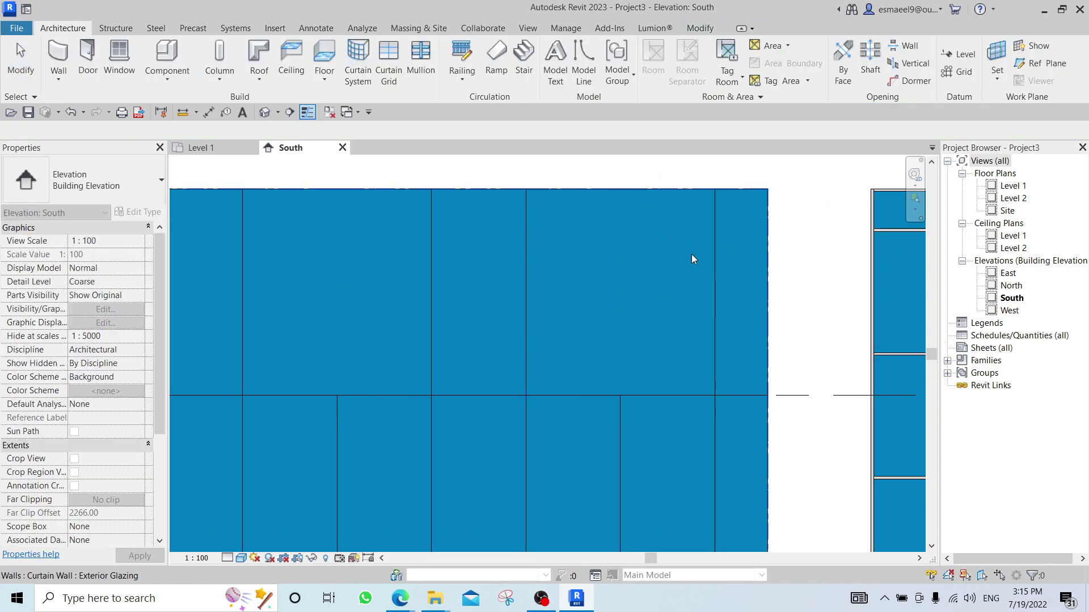
{"action": "middle_click_drag", "start_coordinate": [518, 410], "coordinate": [620, 362]}
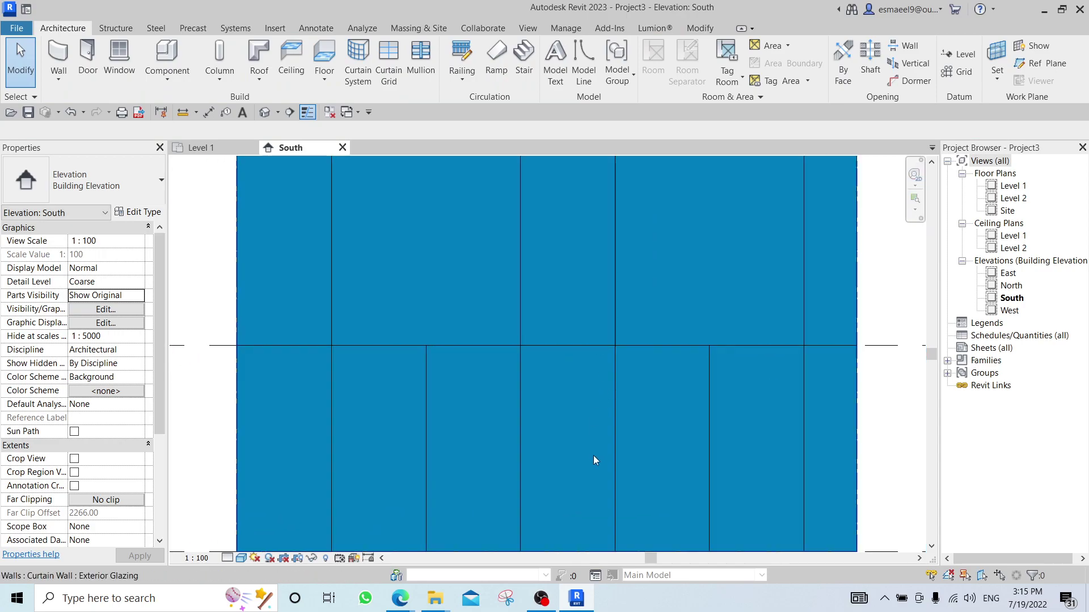
{"action": "middle_click_drag", "start_coordinate": [594, 460], "coordinate": [623, 432]}
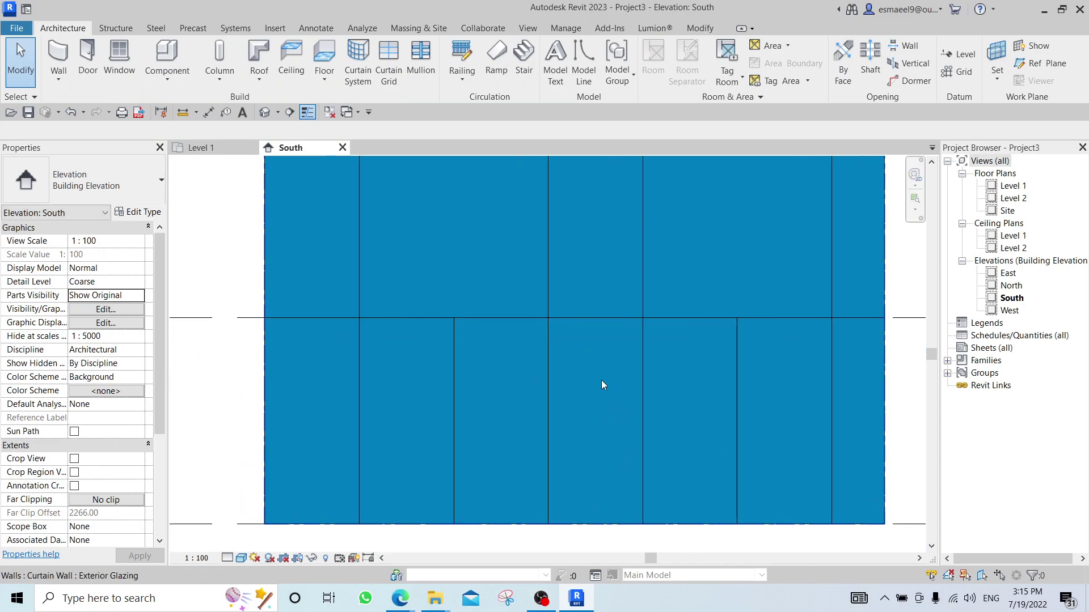
Step: Remove a lower-row vertical grid segment, then edit a right-side grid line and clear the selection
{"action": "left_click", "coordinate": [544, 421]}
{"action": "left_click", "coordinate": [624, 62]}
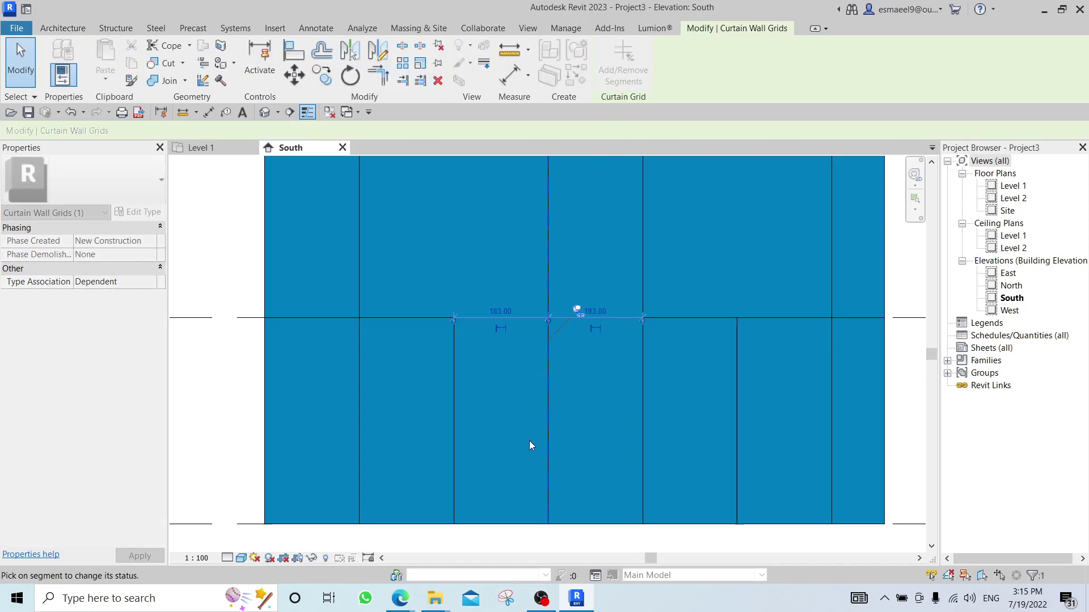
{"action": "left_click", "coordinate": [549, 451]}
{"action": "key", "text": "Escape"}
{"action": "scroll", "coordinate": [819, 392], "scroll_direction": "down", "scroll_amount": 2}
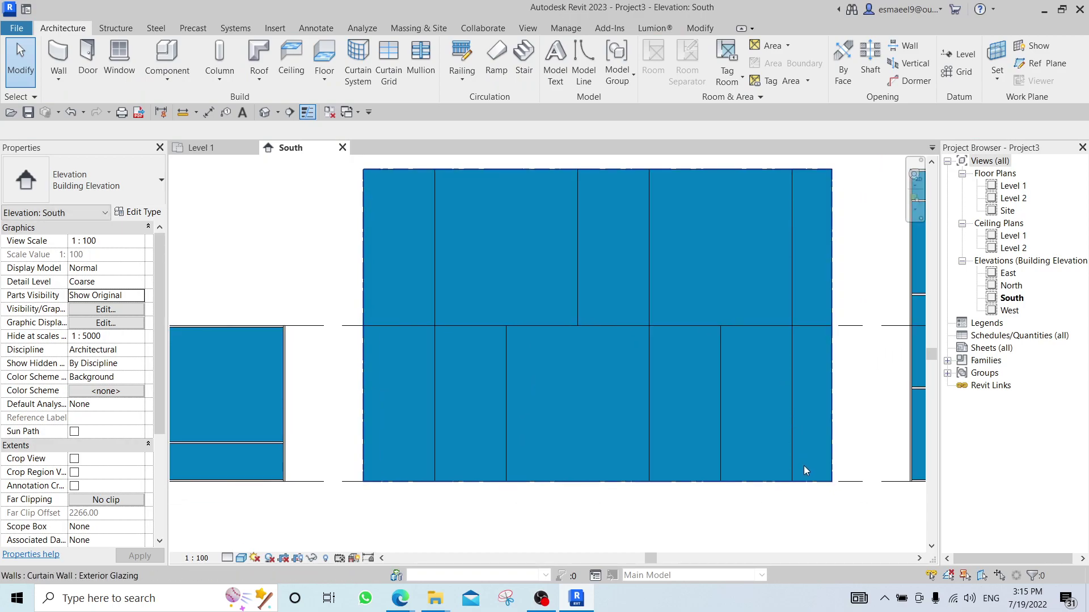
{"action": "scroll", "coordinate": [777, 468], "scroll_direction": "up", "scroll_amount": 2}
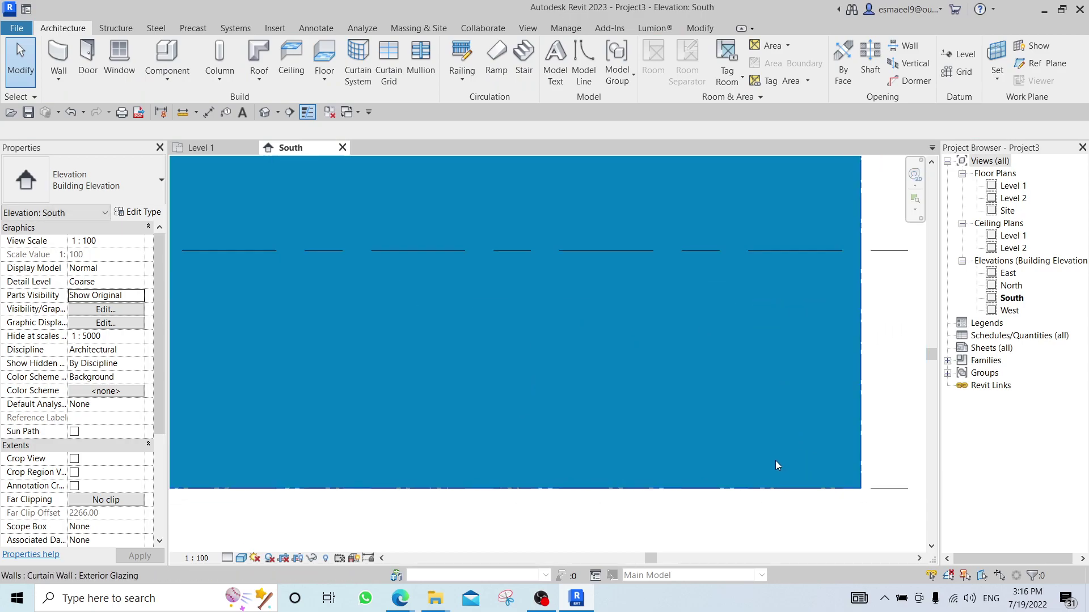
{"action": "left_click", "coordinate": [692, 390]}
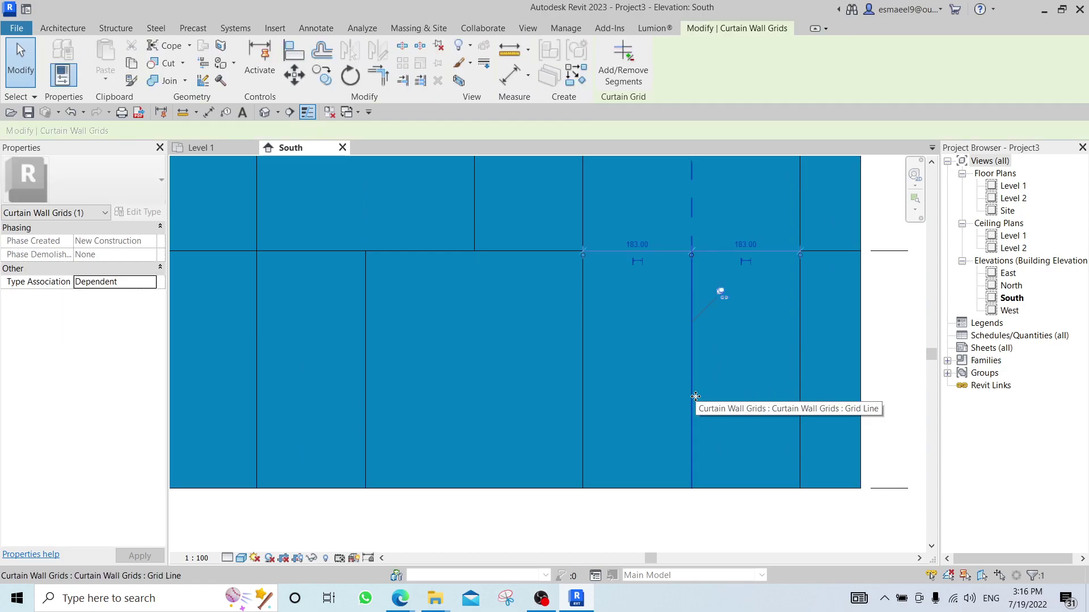
{"action": "left_click", "coordinate": [623, 74]}
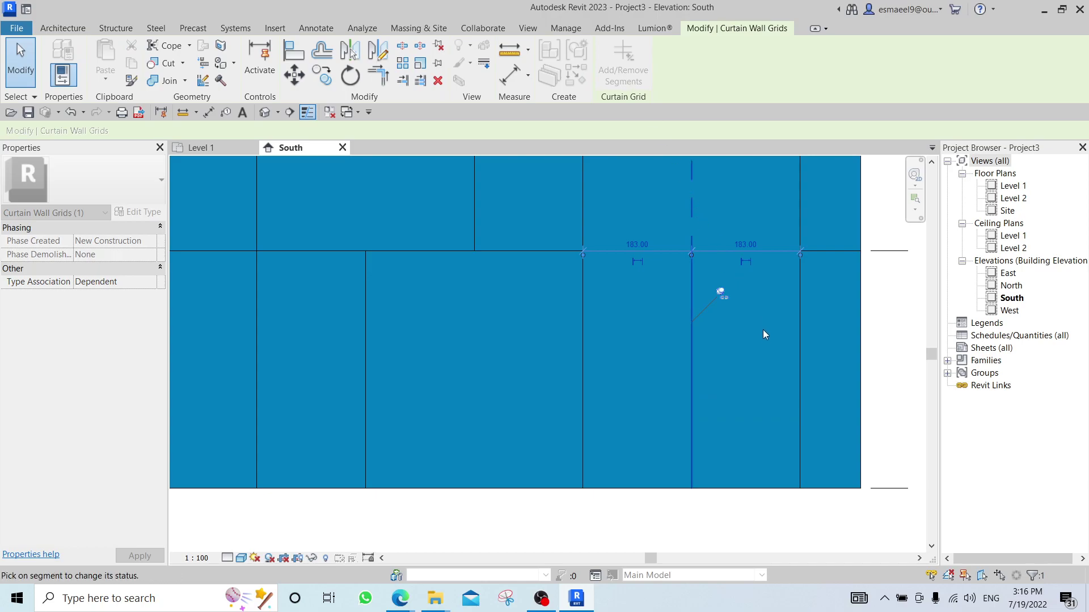
{"action": "scroll", "coordinate": [787, 329], "scroll_direction": "down", "scroll_amount": 3}
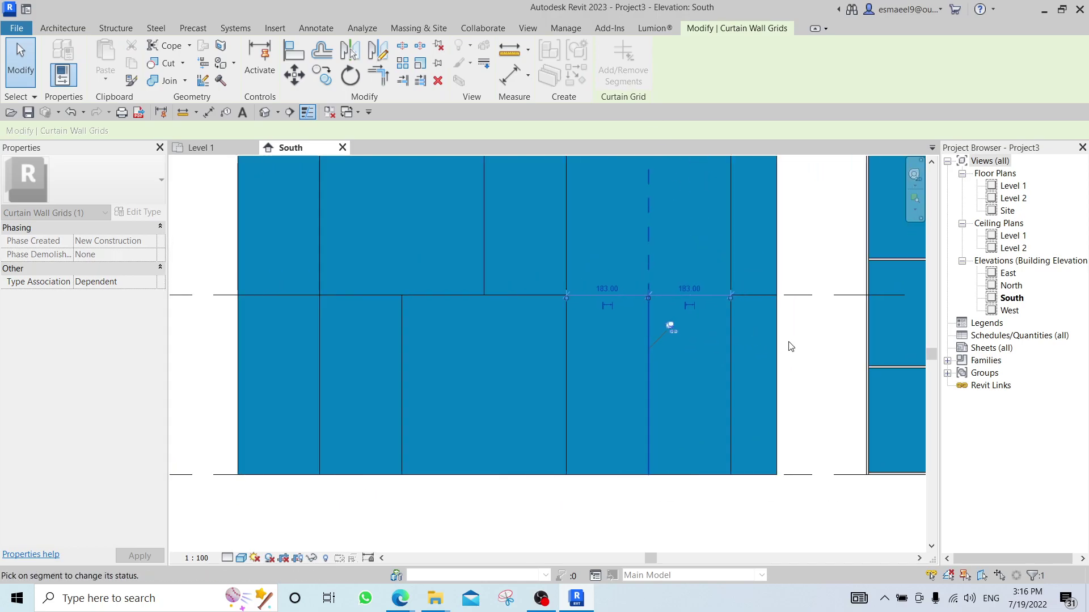
{"action": "left_click", "coordinate": [63, 27]}
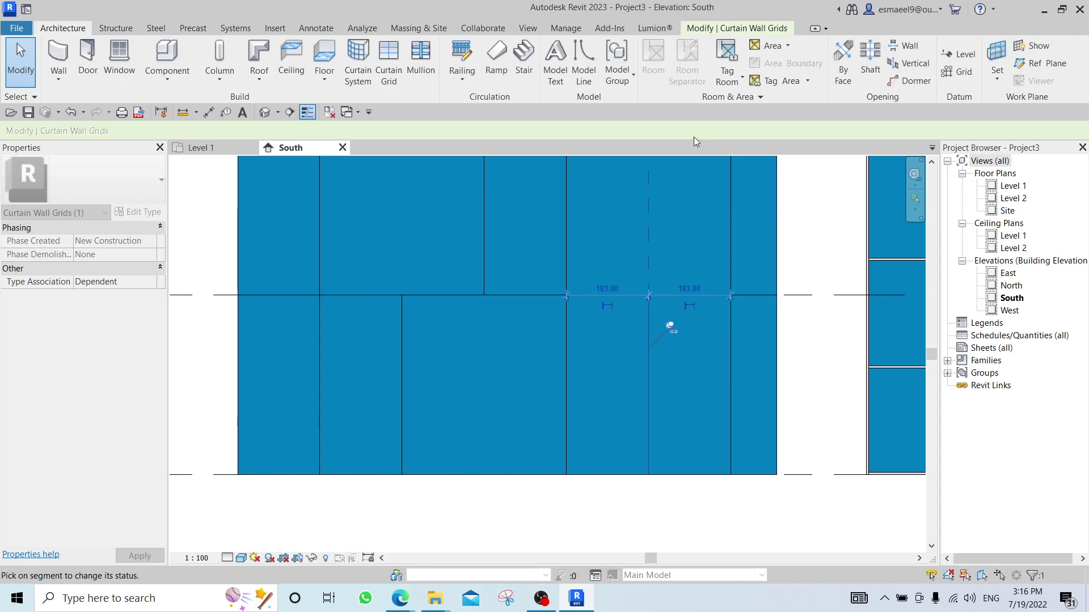
{"action": "key", "text": "Escape"}
{"action": "scroll", "coordinate": [824, 235], "scroll_direction": "up", "scroll_amount": 1}
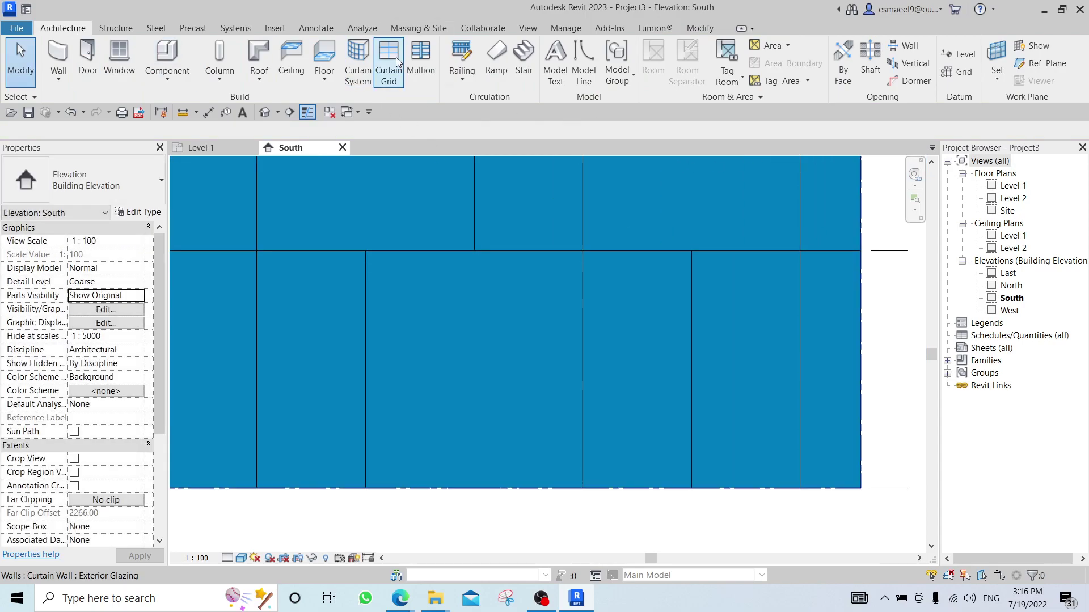
Step: Add a single-segment horizontal curtain grid line in the right panel
{"action": "left_click", "coordinate": [389, 56]}
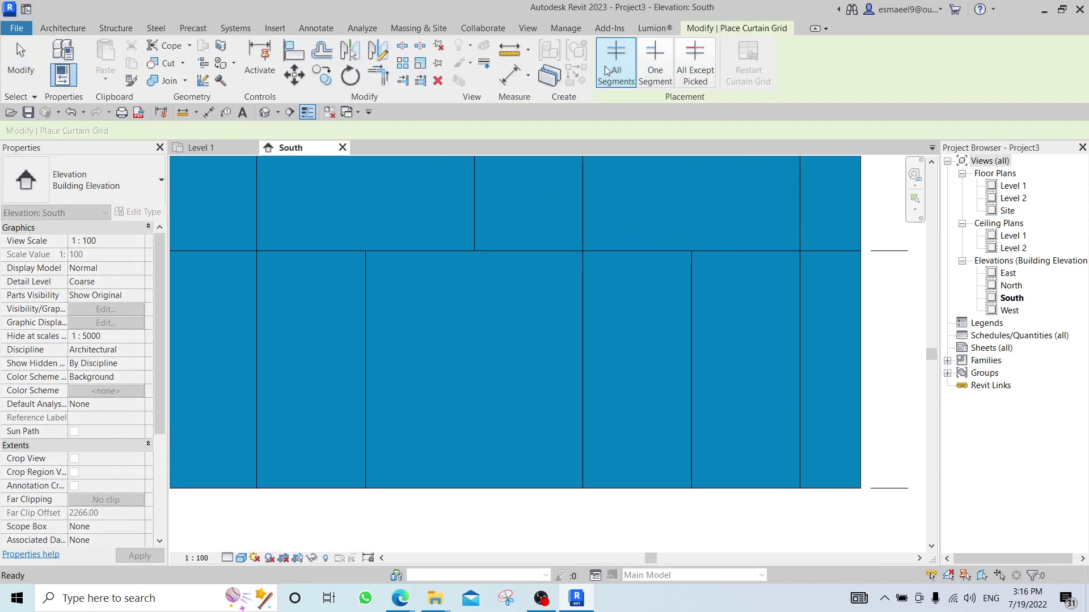
{"action": "left_click", "coordinate": [660, 70]}
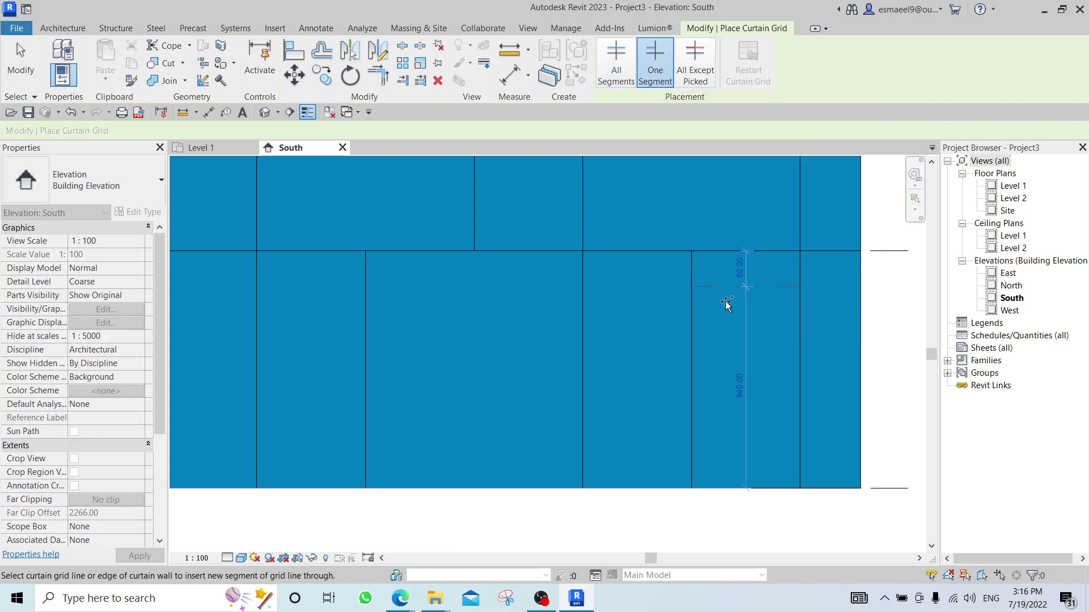
{"action": "left_click", "coordinate": [753, 374]}
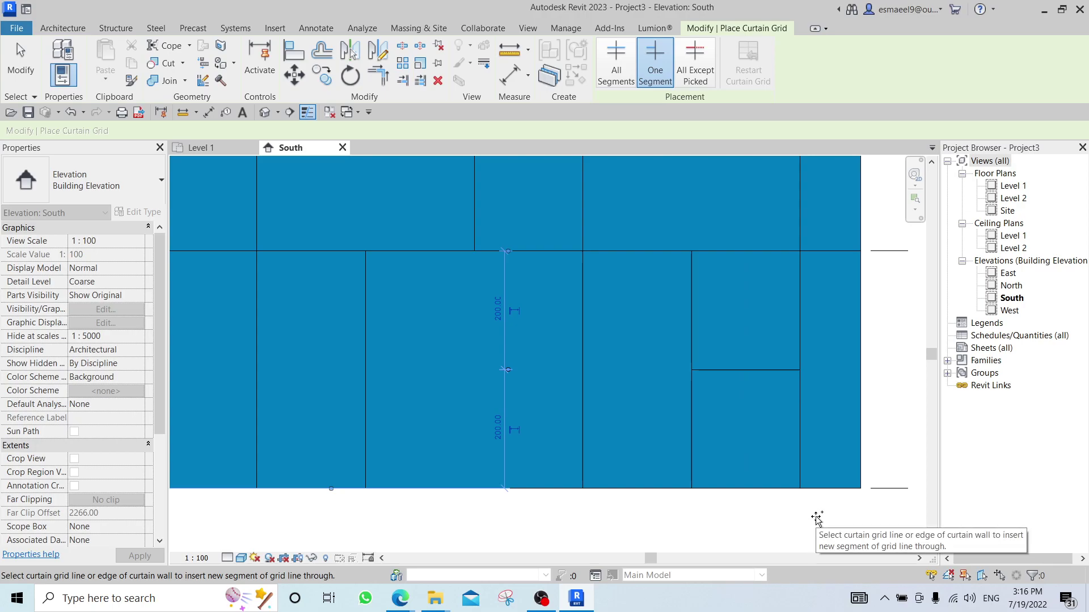
{"action": "scroll", "coordinate": [680, 340], "scroll_direction": "down", "scroll_amount": 2}
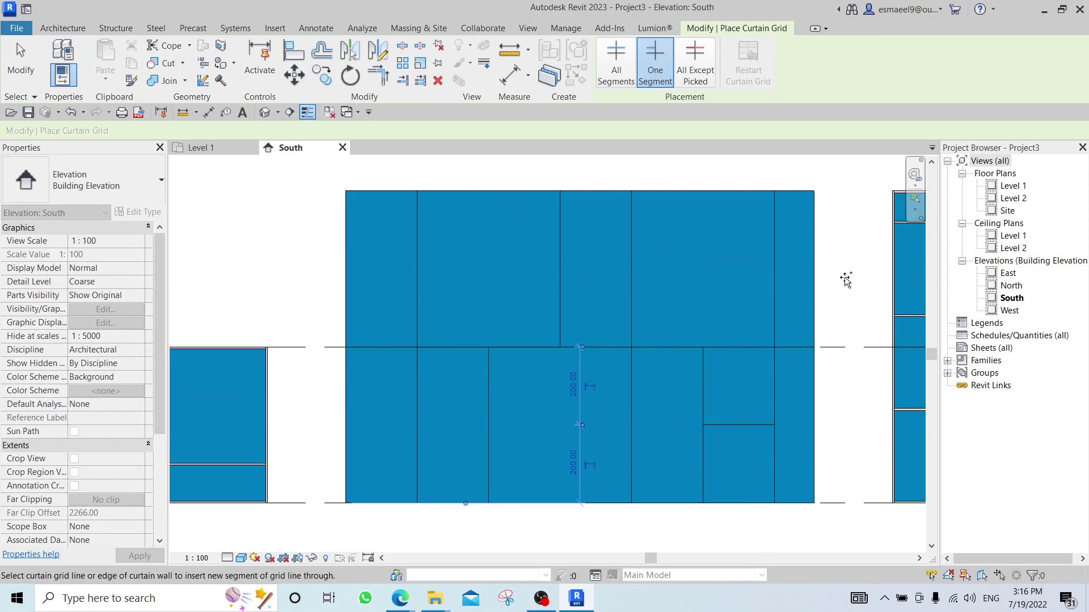
{"action": "scroll", "coordinate": [575, 288], "scroll_direction": "up", "scroll_amount": 1}
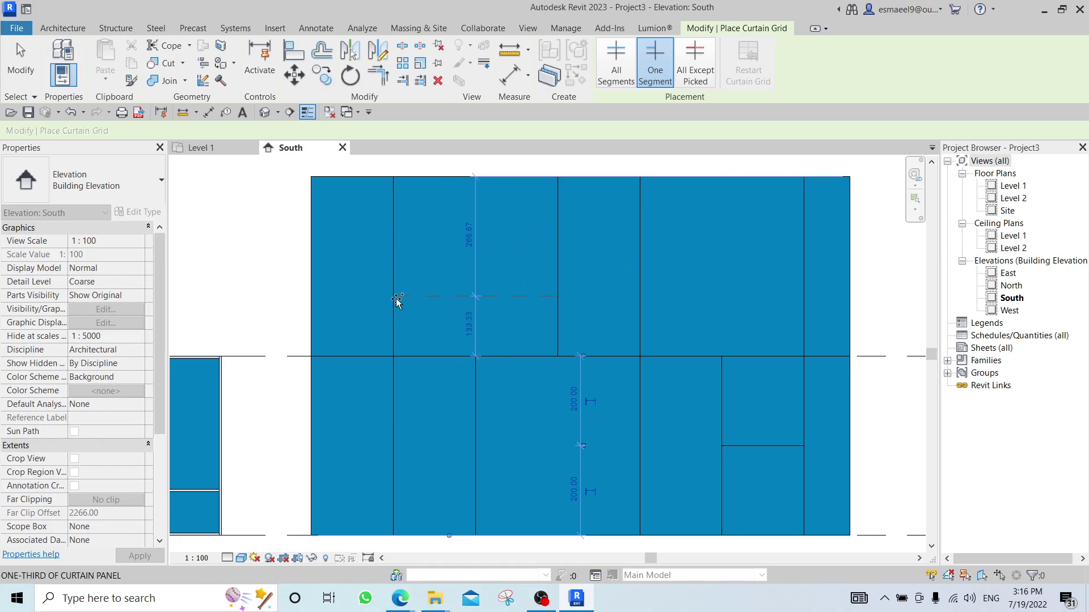
Step: Place a horizontal grid line across the upper panels using All Except Picked
{"action": "left_click", "coordinate": [697, 72]}
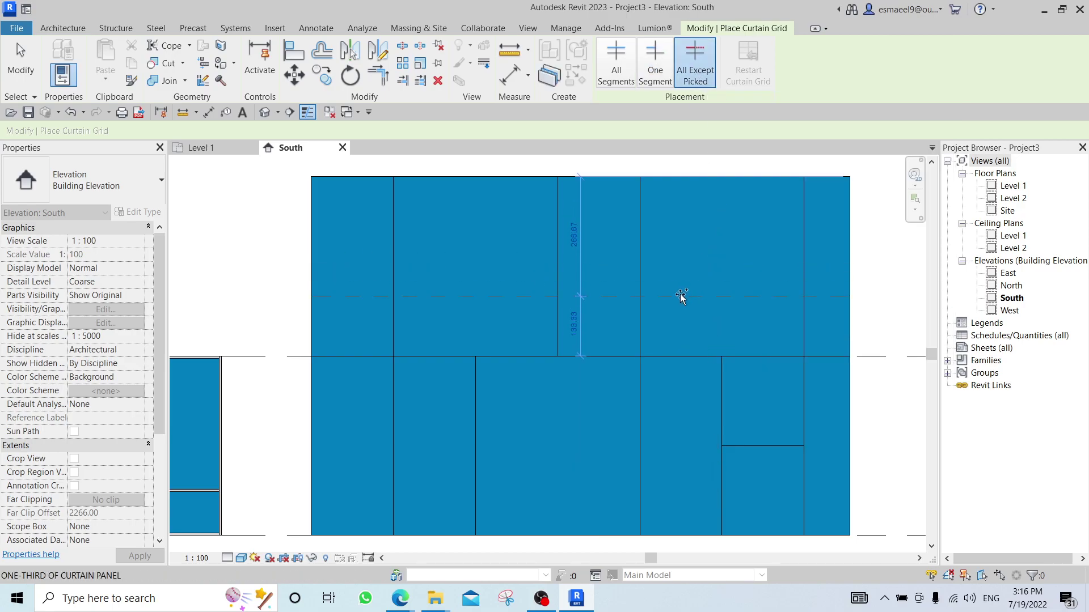
{"action": "left_click", "coordinate": [601, 297]}
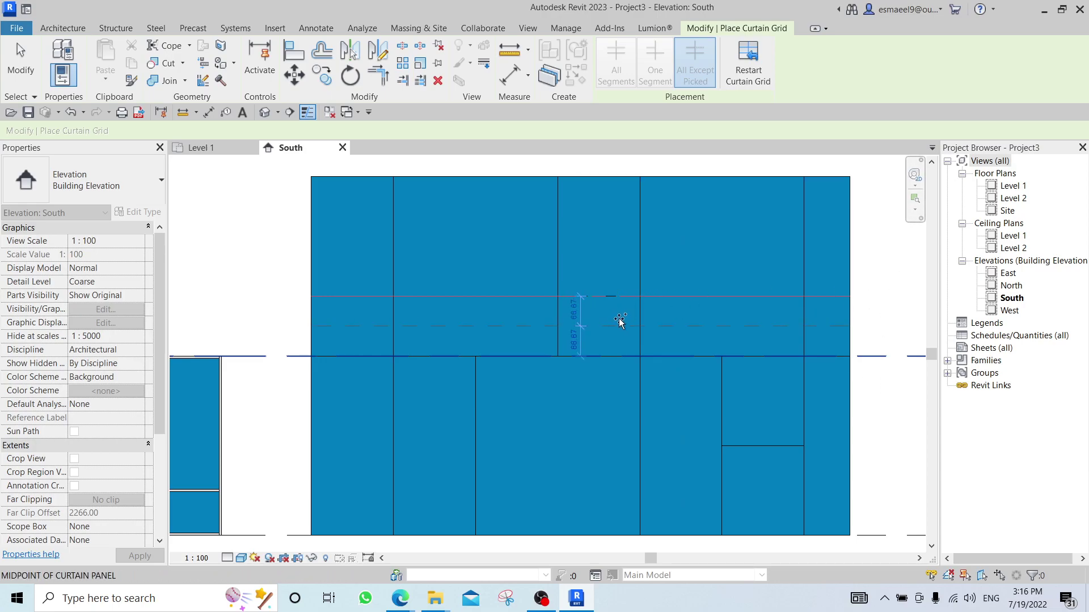
{"action": "scroll", "coordinate": [620, 319], "scroll_direction": "up", "scroll_amount": 3}
{"action": "key", "text": "Escape"}
{"action": "key", "text": "Escape"}
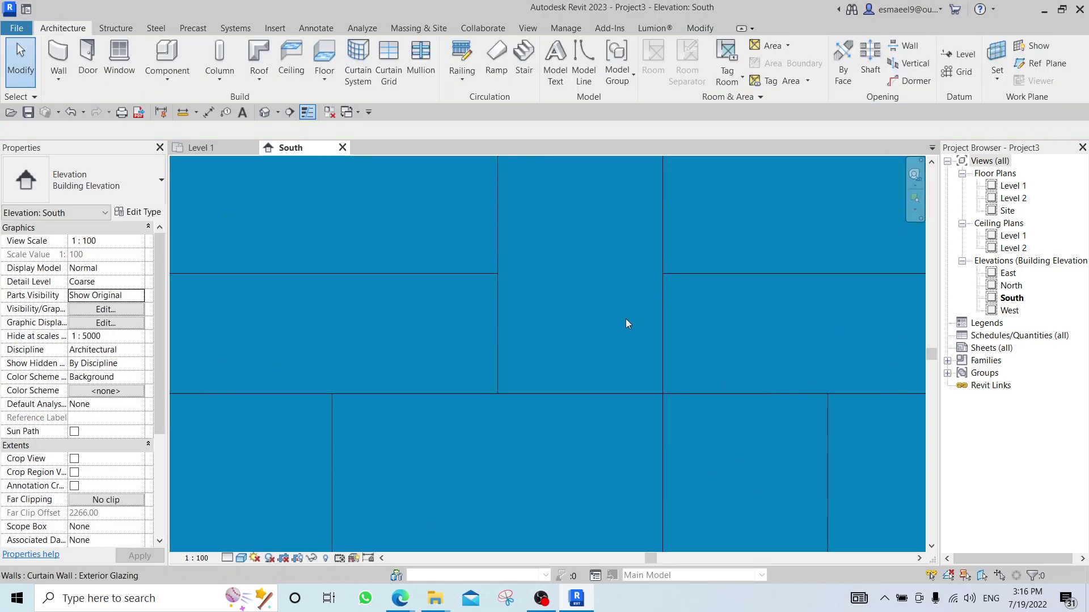
{"action": "scroll", "coordinate": [626, 324], "scroll_direction": "down", "scroll_amount": 2}
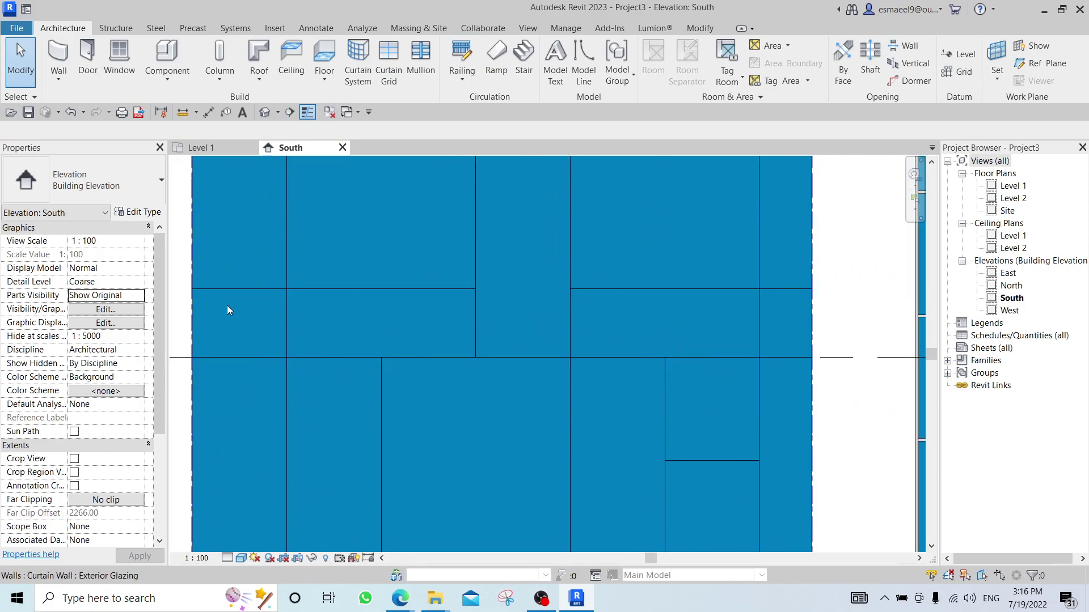
{"action": "scroll", "coordinate": [586, 343], "scroll_direction": "down", "scroll_amount": 3}
{"action": "middle_click_drag", "start_coordinate": [713, 431], "coordinate": [661, 414]}
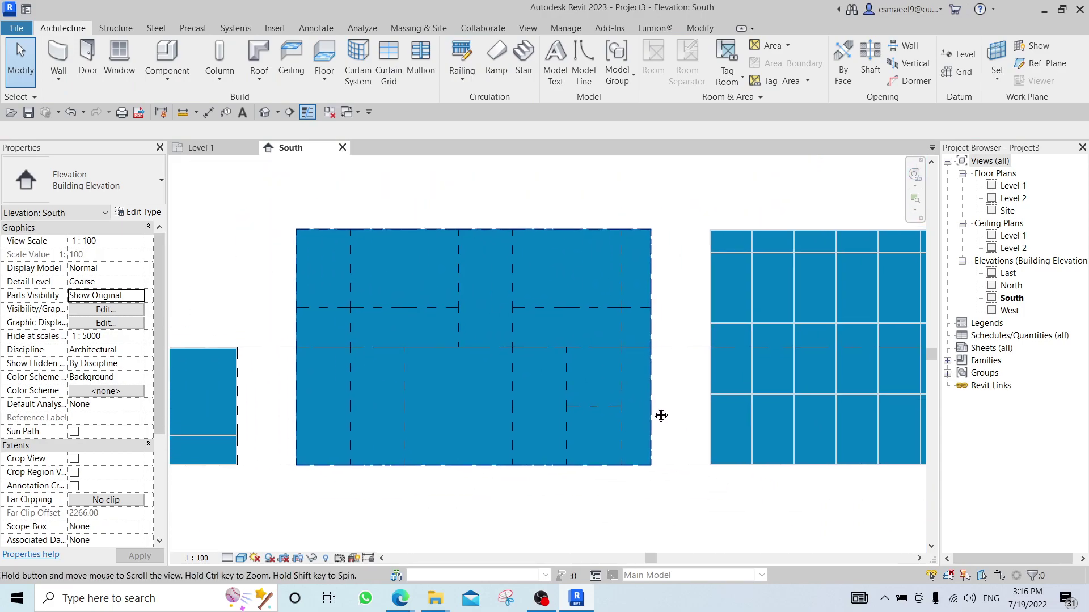
Step: Add mullions on all grid lines of the middle Exterior Glazing curtain wall
{"action": "left_click", "coordinate": [412, 69]}
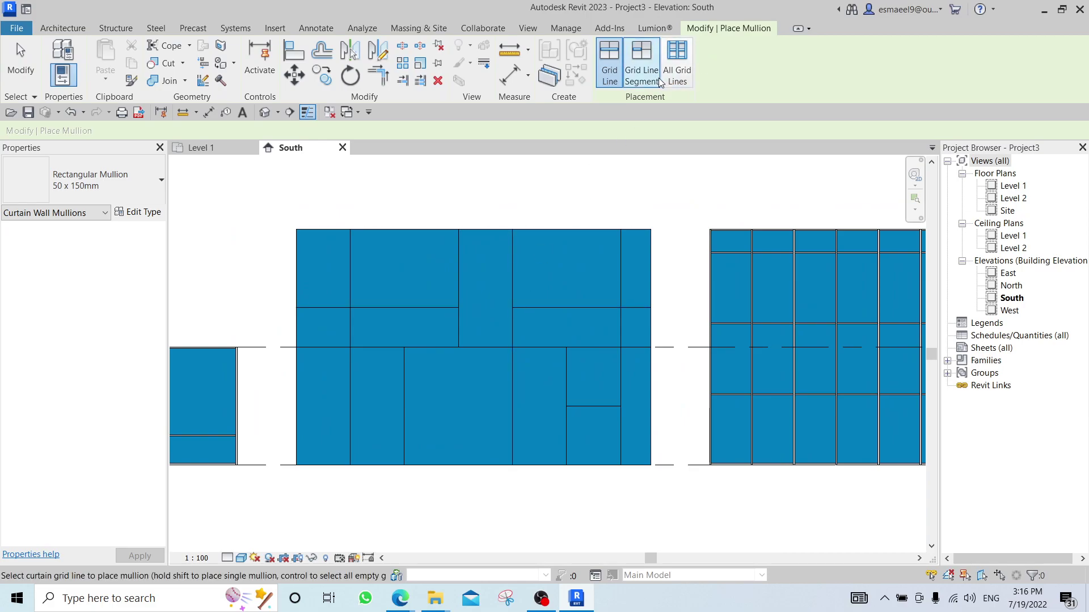
{"action": "left_click", "coordinate": [677, 63]}
{"action": "left_click", "coordinate": [489, 273]}
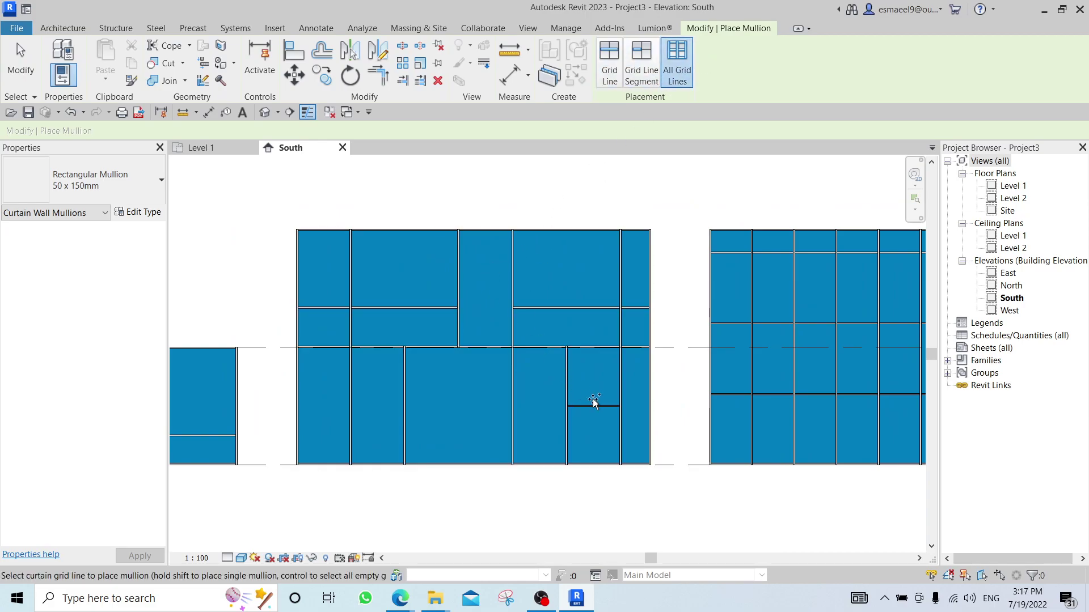
{"action": "key", "text": "Escape"}
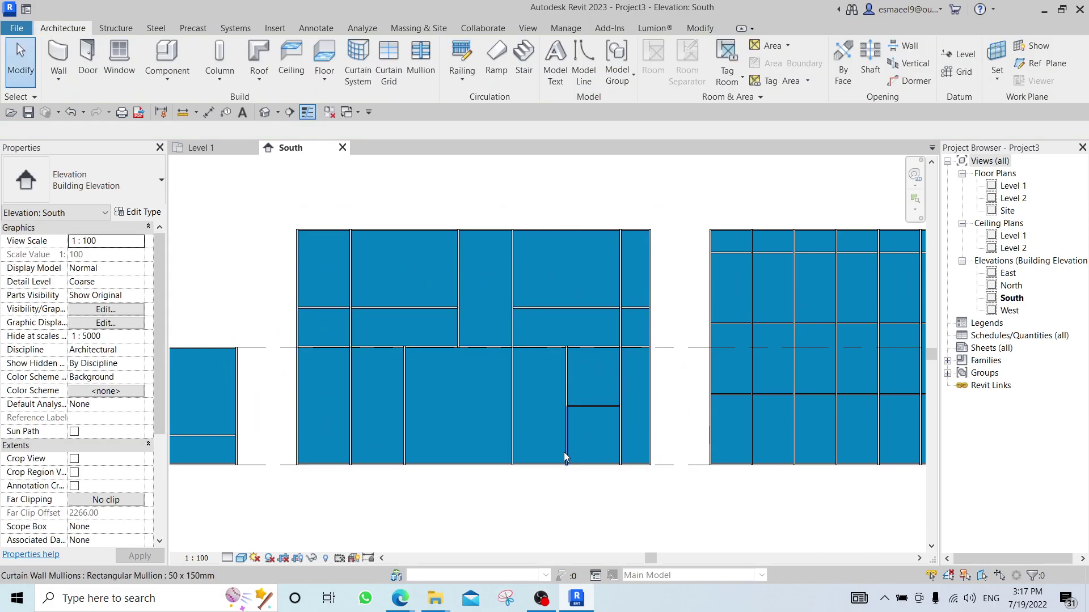
{"action": "scroll", "coordinate": [563, 451], "scroll_direction": "up", "scroll_amount": 2}
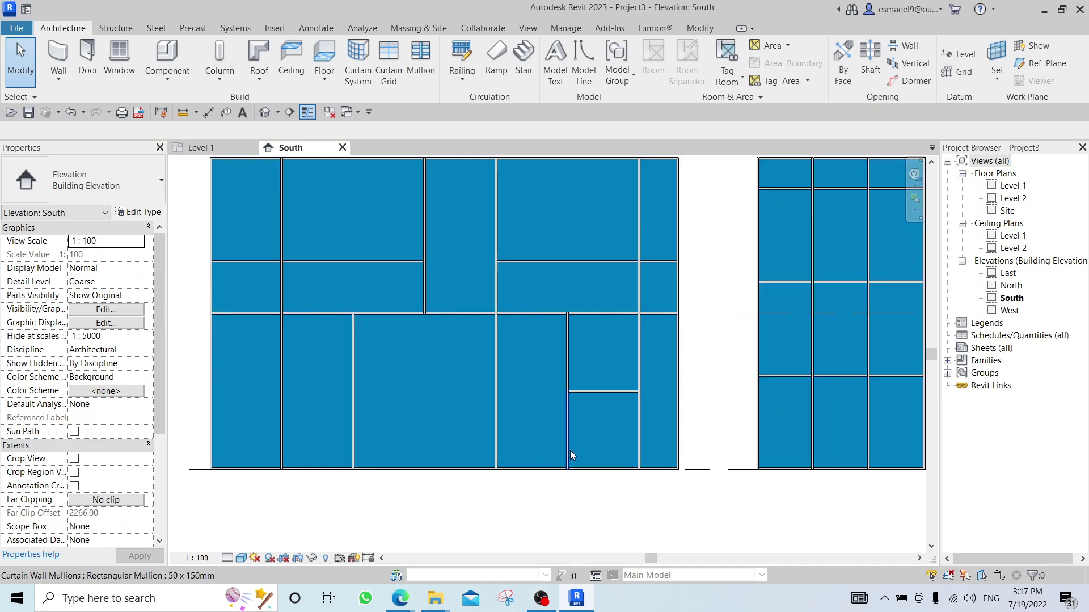
{"action": "scroll", "coordinate": [706, 408], "scroll_direction": "down", "scroll_amount": 1}
{"action": "scroll", "coordinate": [706, 408], "scroll_direction": "down", "scroll_amount": 2}
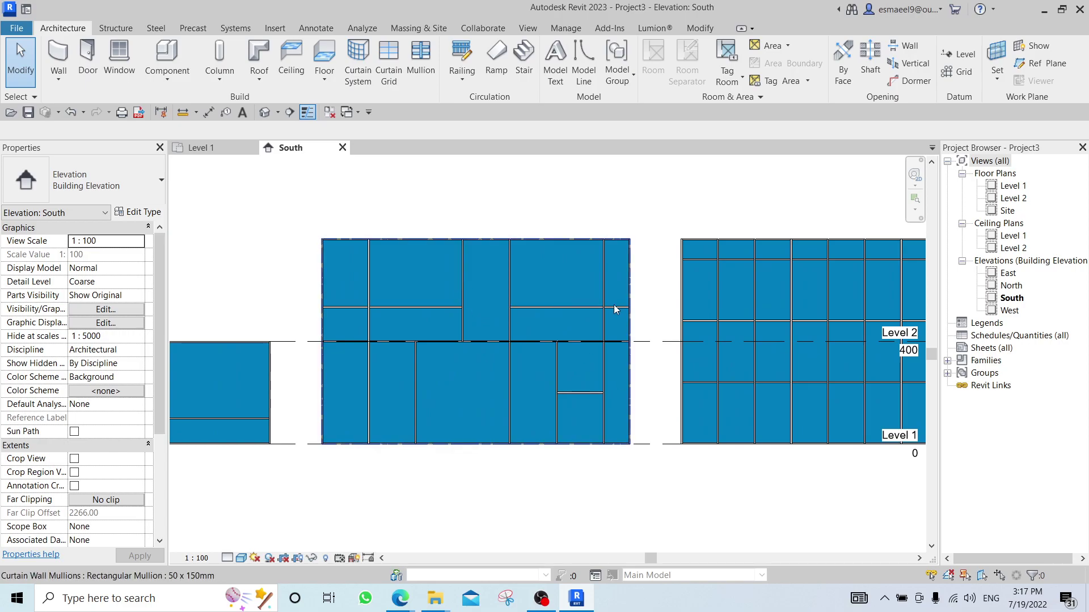
{"action": "scroll", "coordinate": [615, 309], "scroll_direction": "right", "scroll_amount": 2, "text": "shift"}
Step: Inspect the right Storefront curtain wall's Type Properties and close them unchanged
{"action": "left_click", "coordinate": [628, 293]}
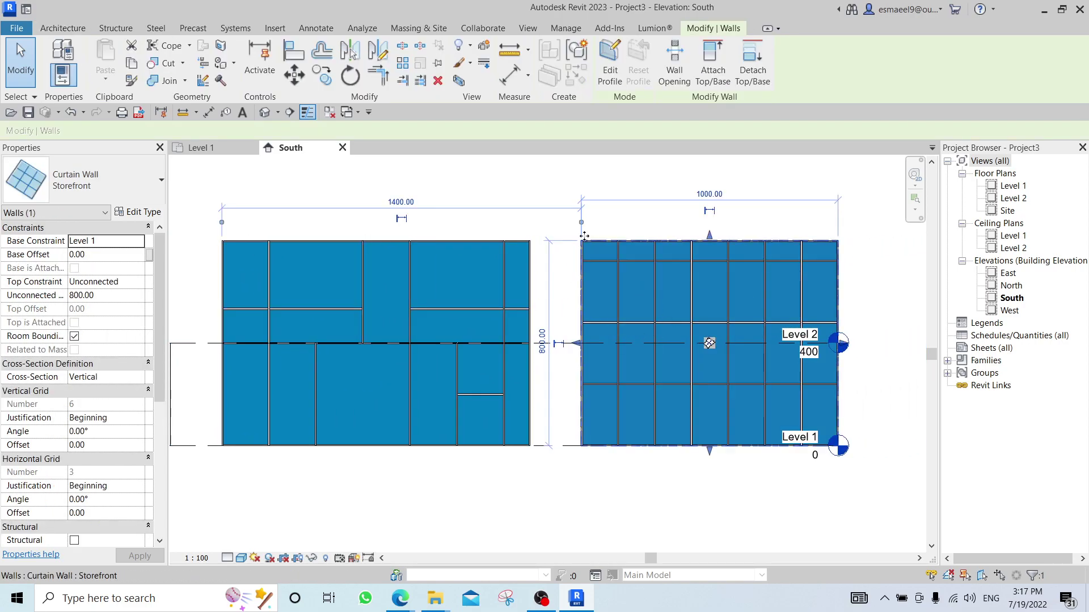
{"action": "left_click", "coordinate": [138, 212]}
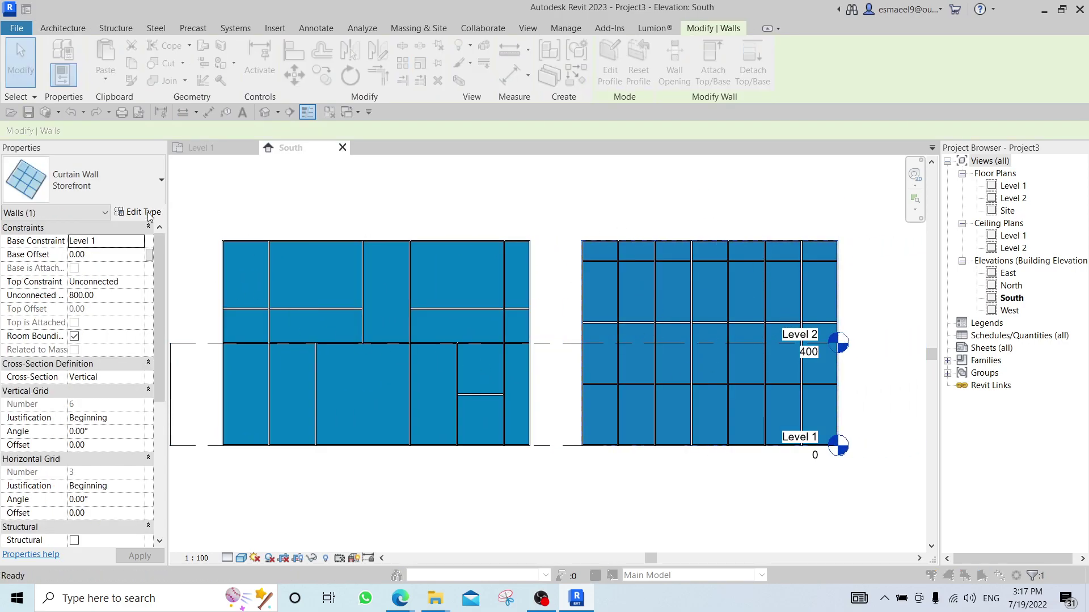
{"action": "left_click_drag", "start_coordinate": [487, 94], "coordinate": [231, 30]}
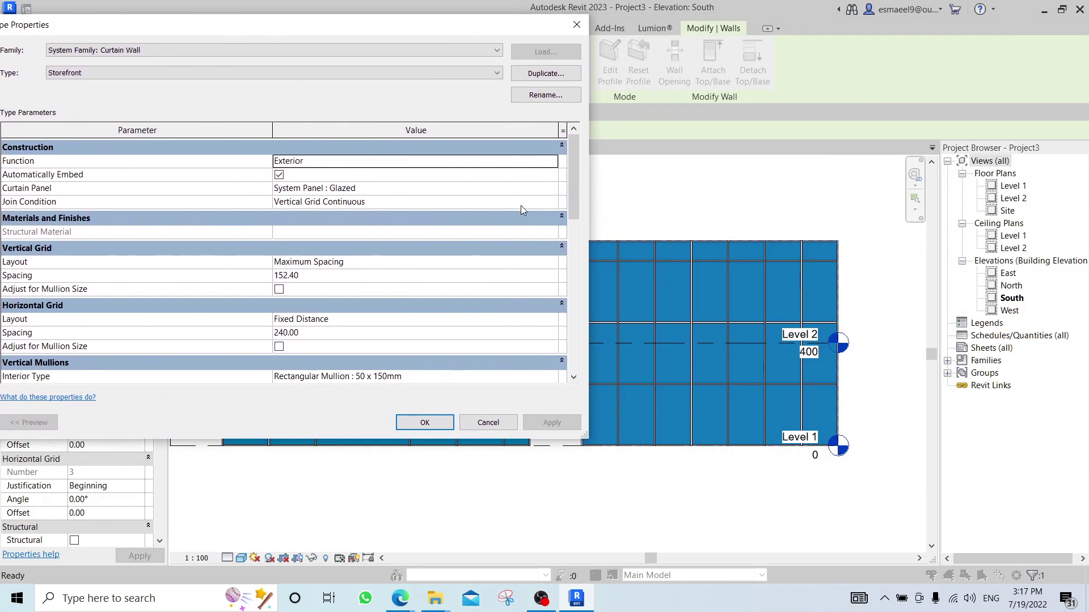
{"action": "left_click_drag", "start_coordinate": [417, 24], "coordinate": [547, 12]}
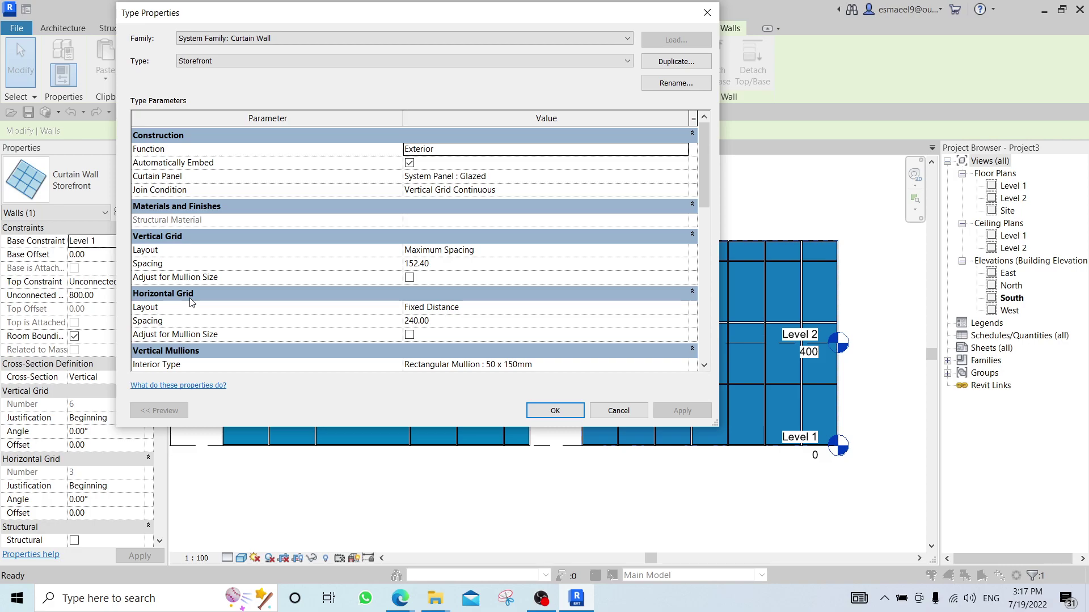
{"action": "scroll", "coordinate": [541, 259], "scroll_direction": "down", "scroll_amount": 3}
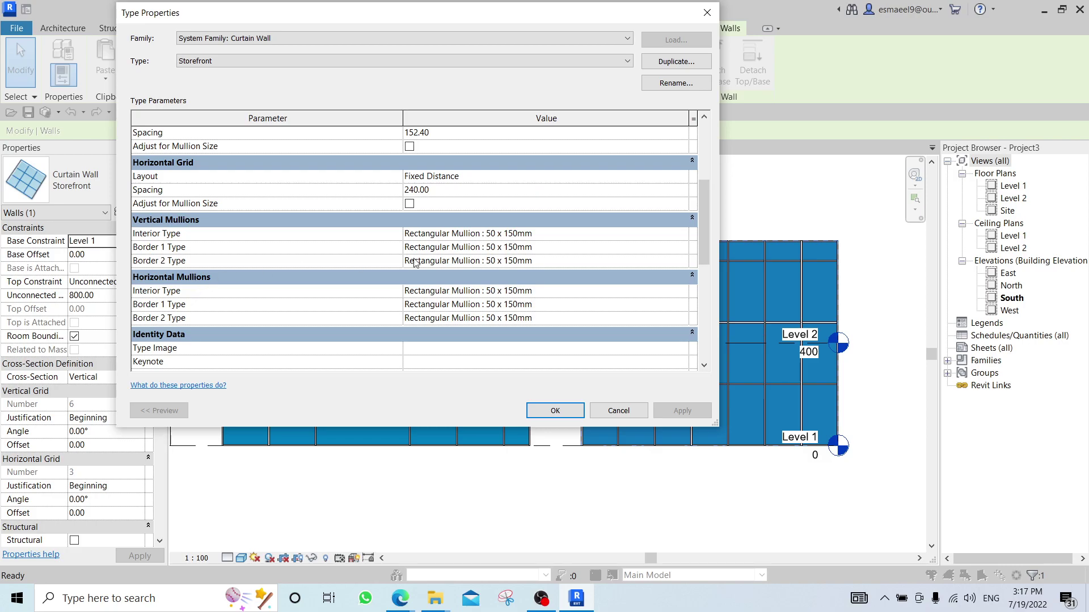
{"action": "left_click_drag", "start_coordinate": [704, 189], "coordinate": [710, 132]}
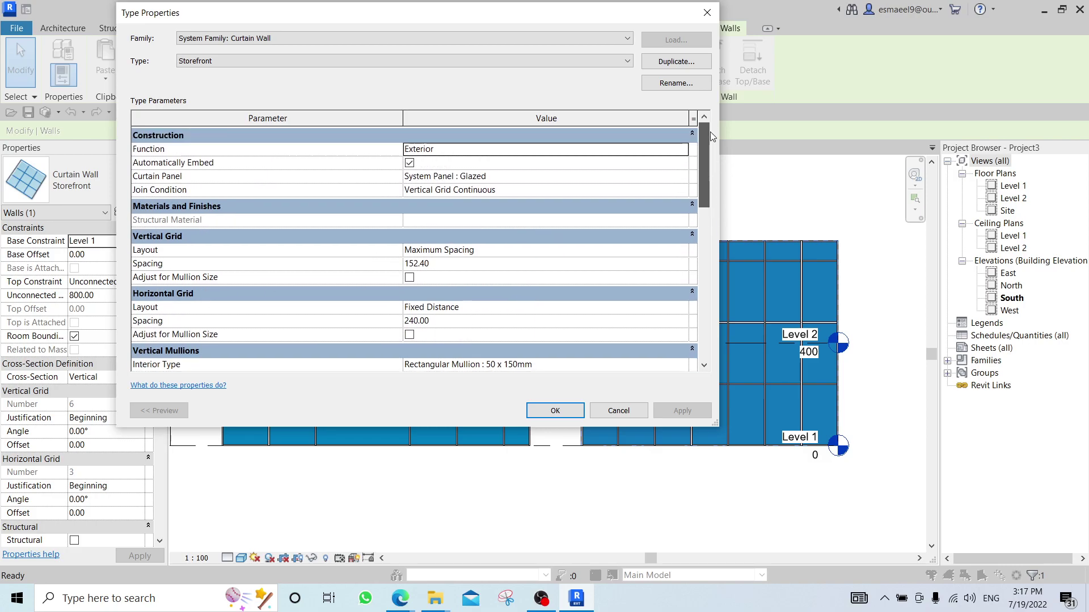
{"action": "left_click", "coordinate": [707, 12]}
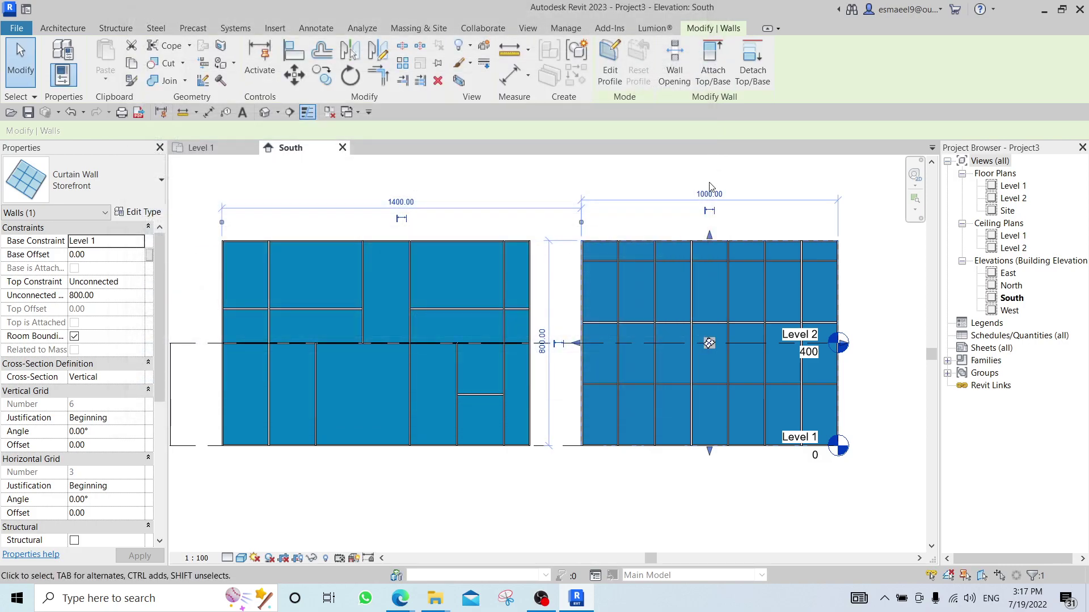
{"action": "scroll", "coordinate": [709, 190], "scroll_direction": "down", "scroll_amount": 1}
{"action": "left_click", "coordinate": [664, 487]}
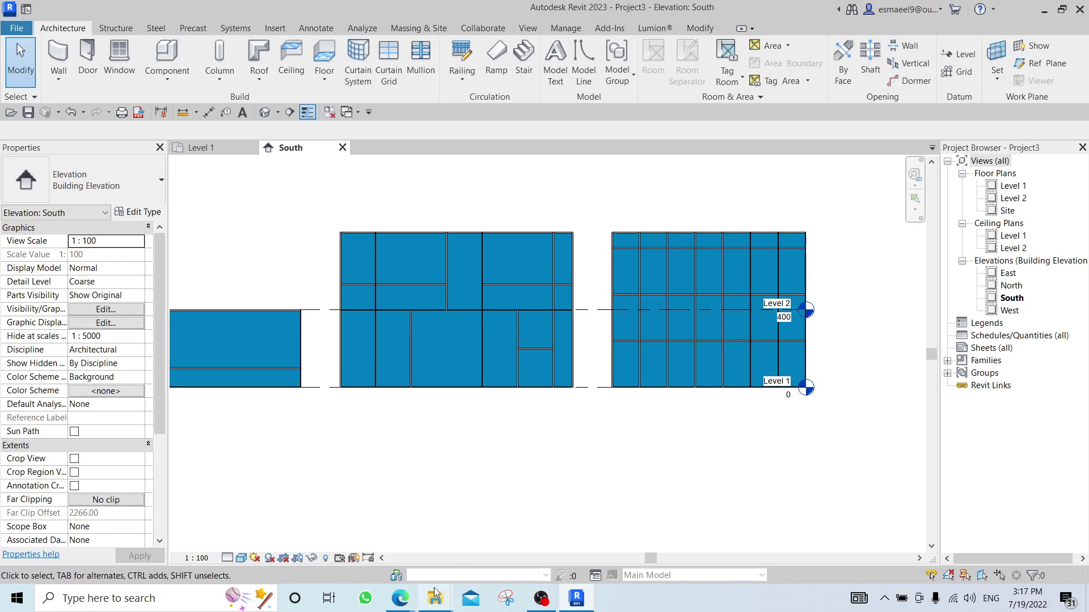
Step: Show the Windows desktop and hide the OBS recorder window
{"action": "mouse_move", "coordinate": [437, 597]}
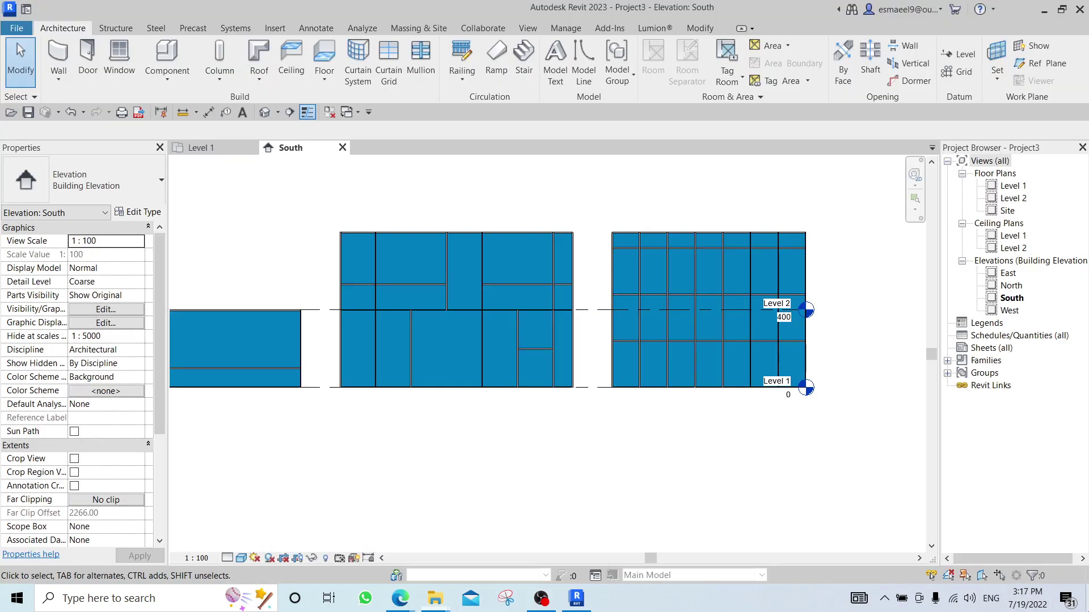
{"action": "left_click", "coordinate": [1086, 600]}
{"action": "left_click", "coordinate": [540, 600]}
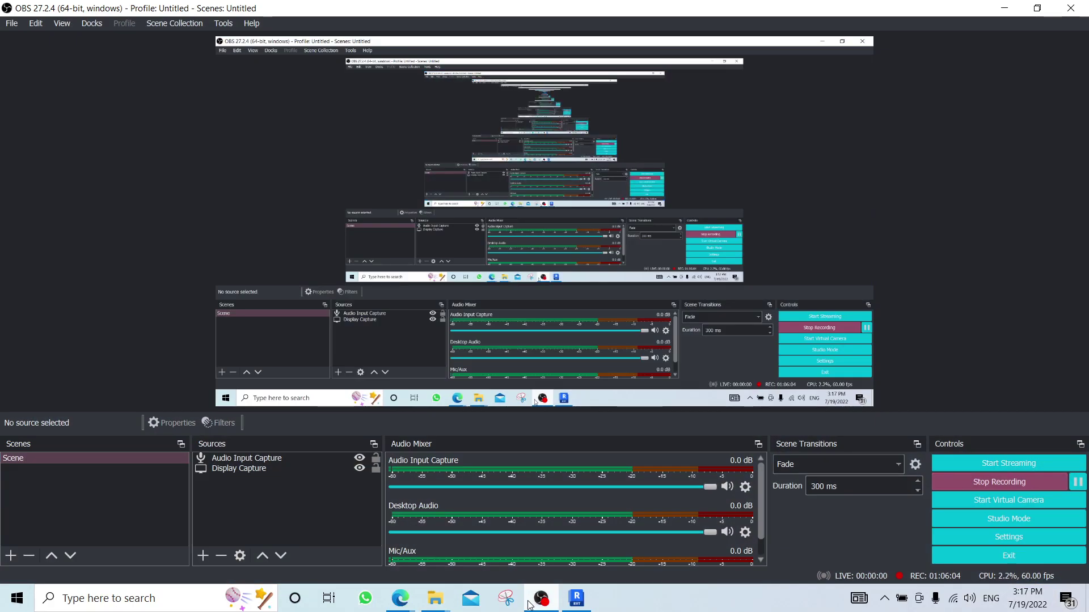
{"action": "left_click", "coordinate": [530, 601]}
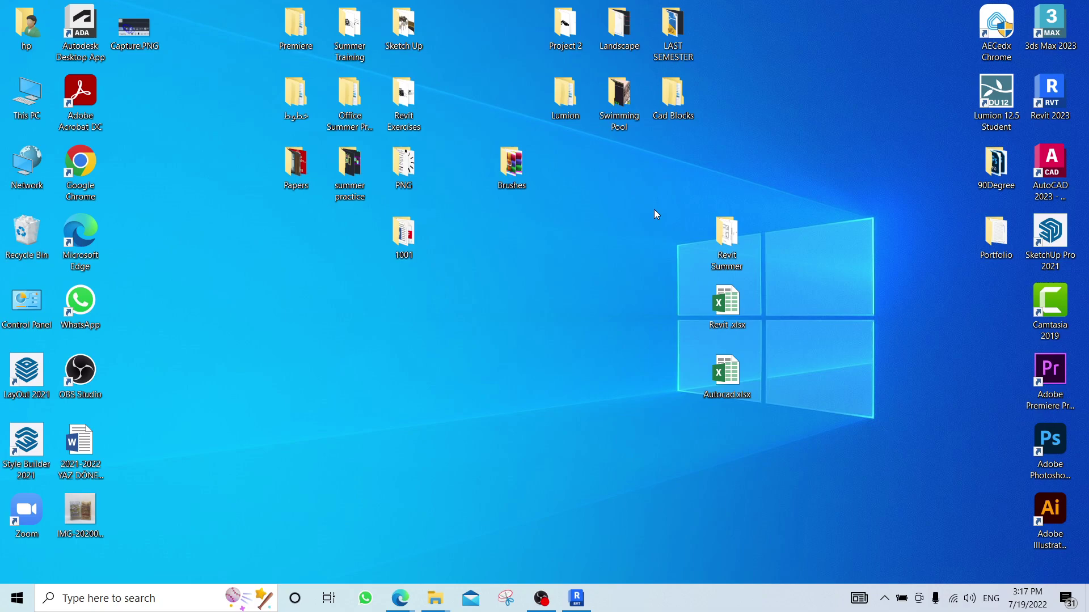
Step: Open 'WhatsApp Image 2022-05-25 at 1.11.31 PM.jpeg' from Revit Exercises > FINAL REVIT, maximized in Photos
{"action": "double_click", "coordinate": [413, 79]}
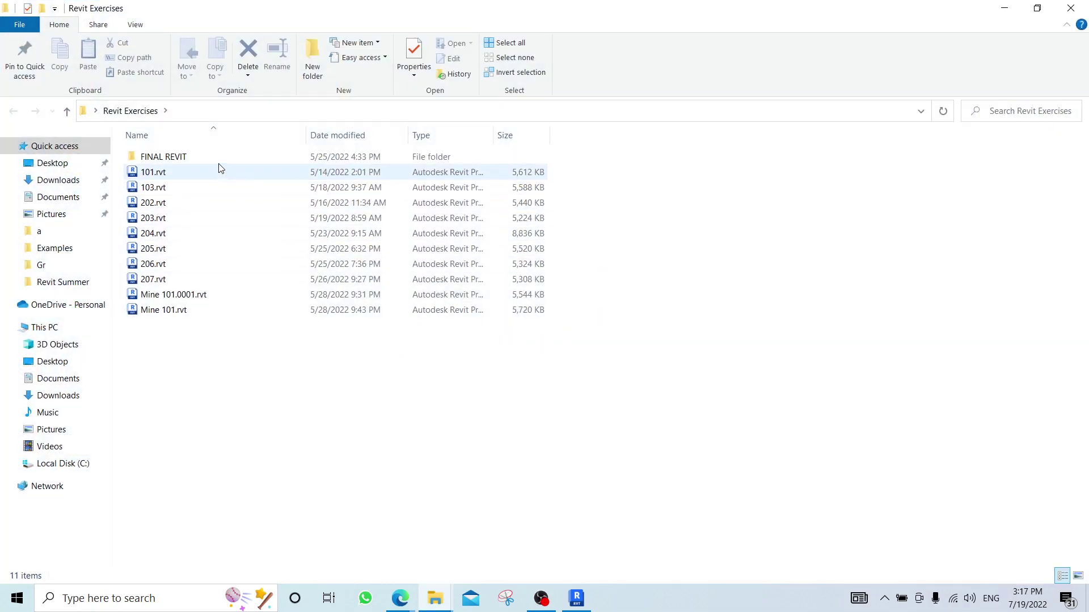
{"action": "double_click", "coordinate": [219, 162]}
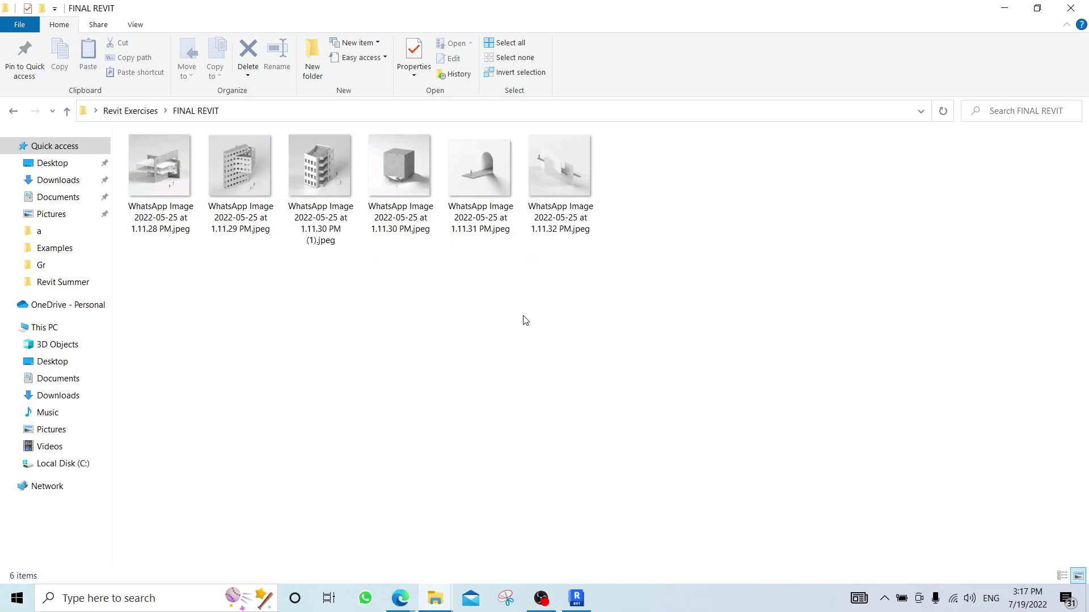
{"action": "double_click", "coordinate": [493, 179]}
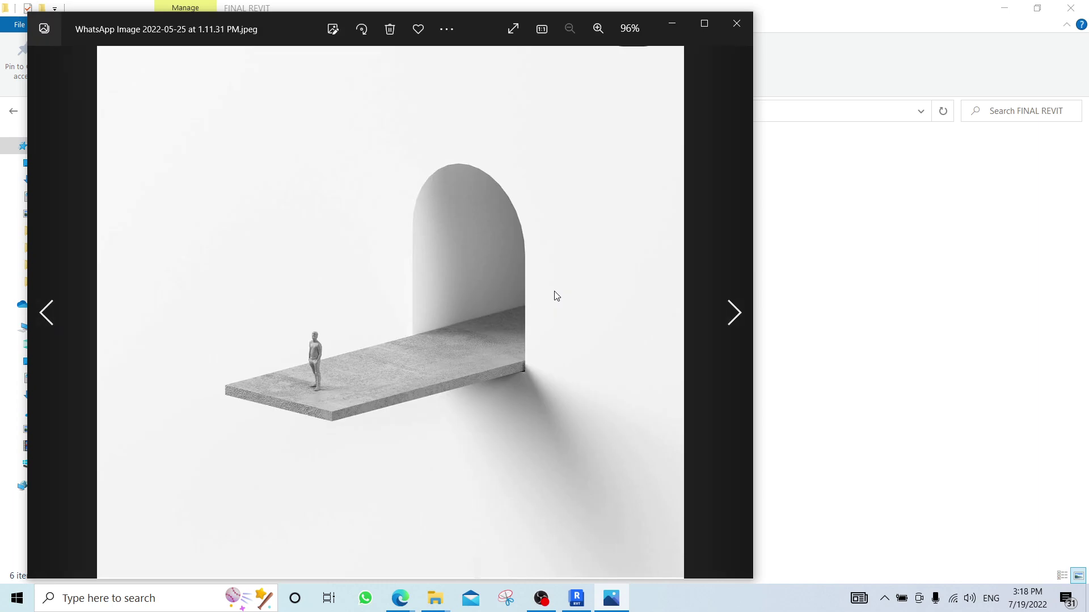
{"action": "left_click", "coordinate": [703, 23]}
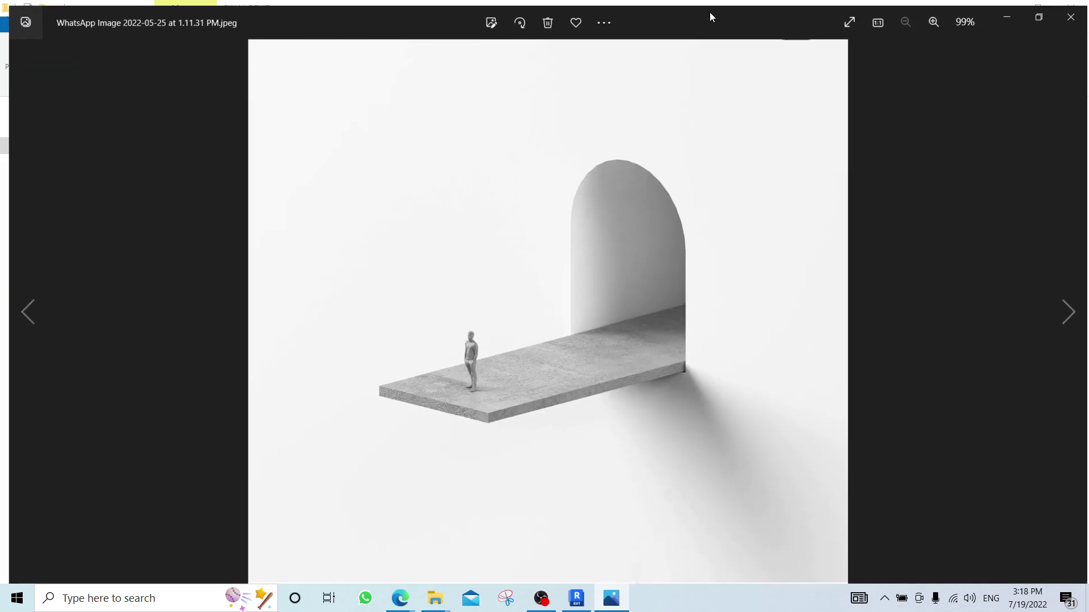
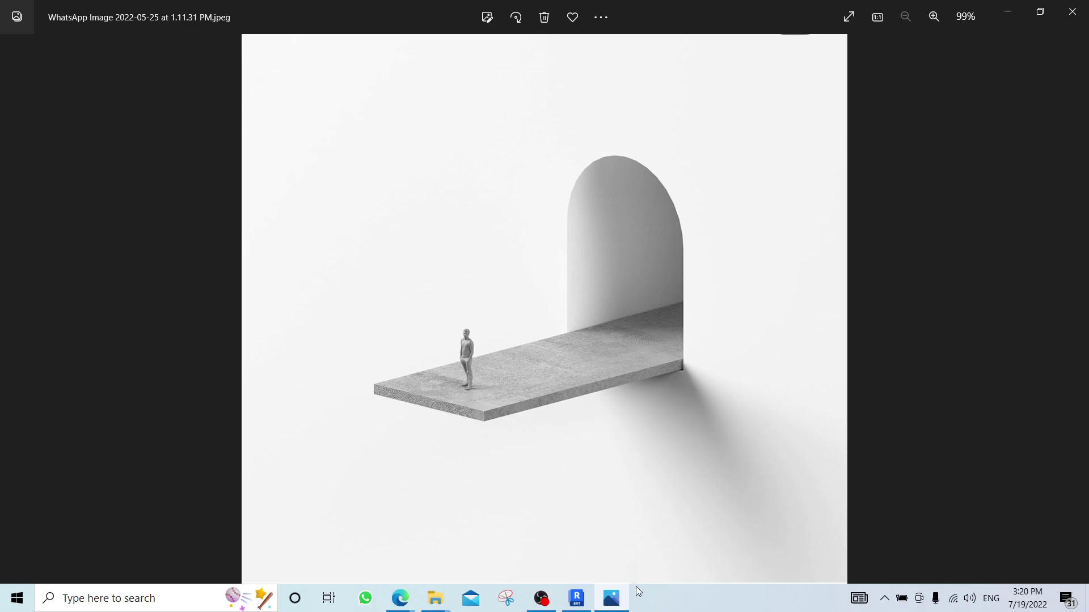
Step: Switch from the Photos viewer to Project3's South elevation in Revit
{"action": "left_click", "coordinate": [576, 598]}
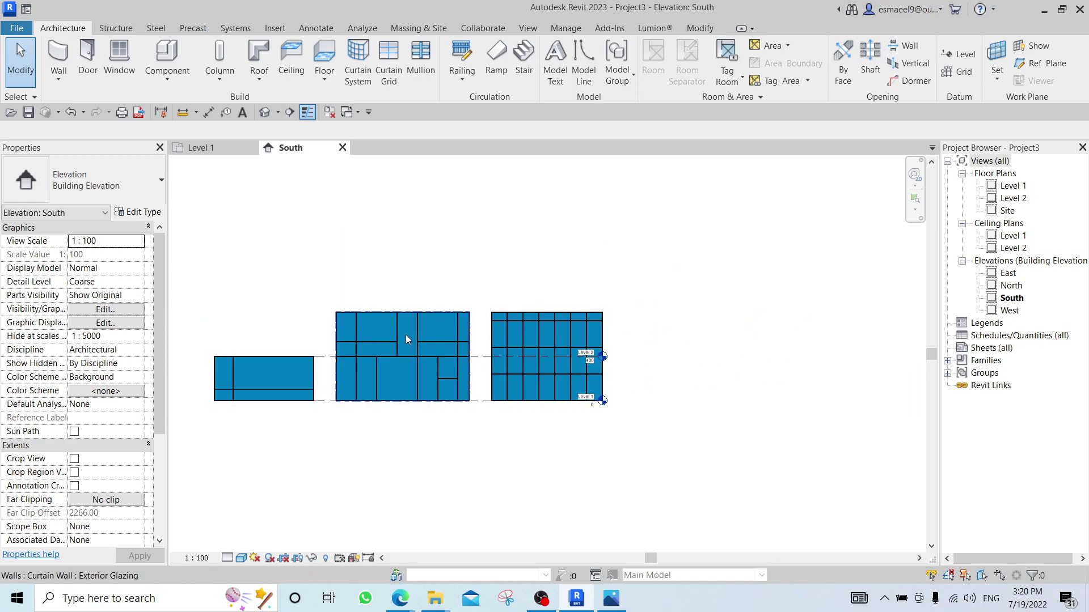
Step: Open the Level 1 floor plan and delete the three existing walls
{"action": "scroll", "coordinate": [570, 411], "scroll_direction": "down", "scroll_amount": 1}
{"action": "left_click", "coordinate": [1009, 178]}
{"action": "double_click", "coordinate": [1010, 185]}
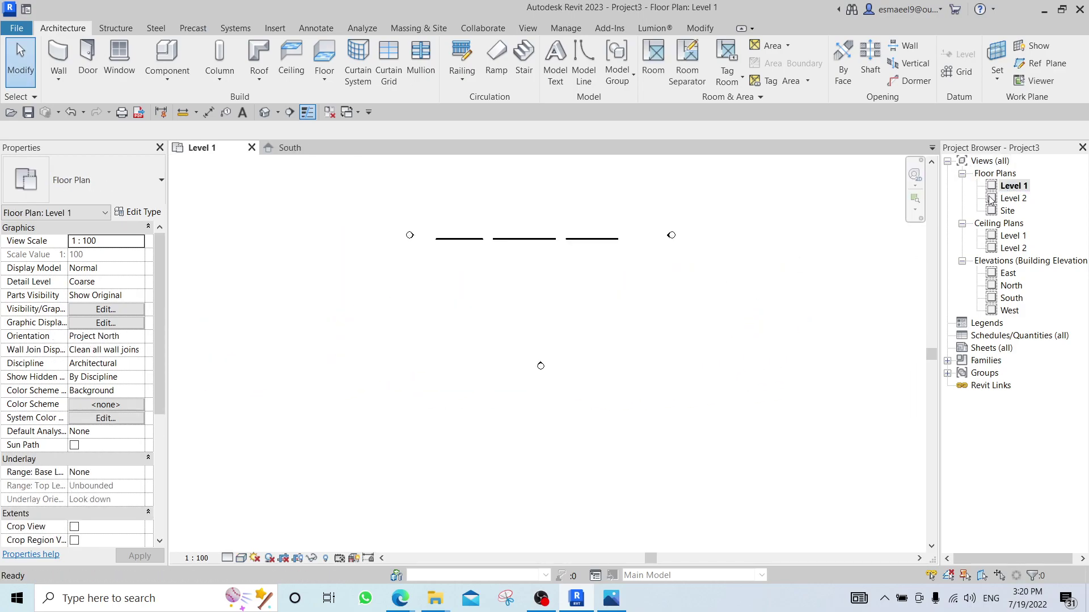
{"action": "scroll", "coordinate": [545, 291], "scroll_direction": "down", "scroll_amount": 1}
{"action": "scroll", "coordinate": [584, 297], "scroll_direction": "up", "scroll_amount": 3}
{"action": "left_click_drag", "start_coordinate": [595, 281], "coordinate": [389, 353]}
{"action": "key", "text": "Delete"}
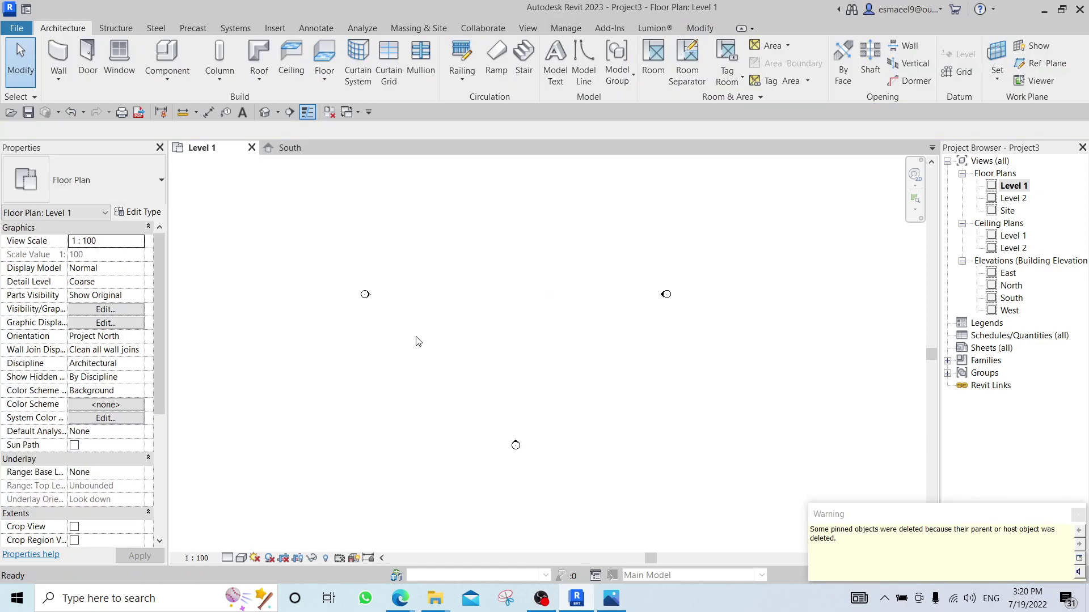
Step: Draw one 2400-long Generic - 300mm wall with the WA command
{"action": "key", "text": "w"}
{"action": "key", "text": "a"}
{"action": "left_click", "coordinate": [161, 180]}
{"action": "scroll", "coordinate": [113, 373], "scroll_direction": "down", "scroll_amount": 2}
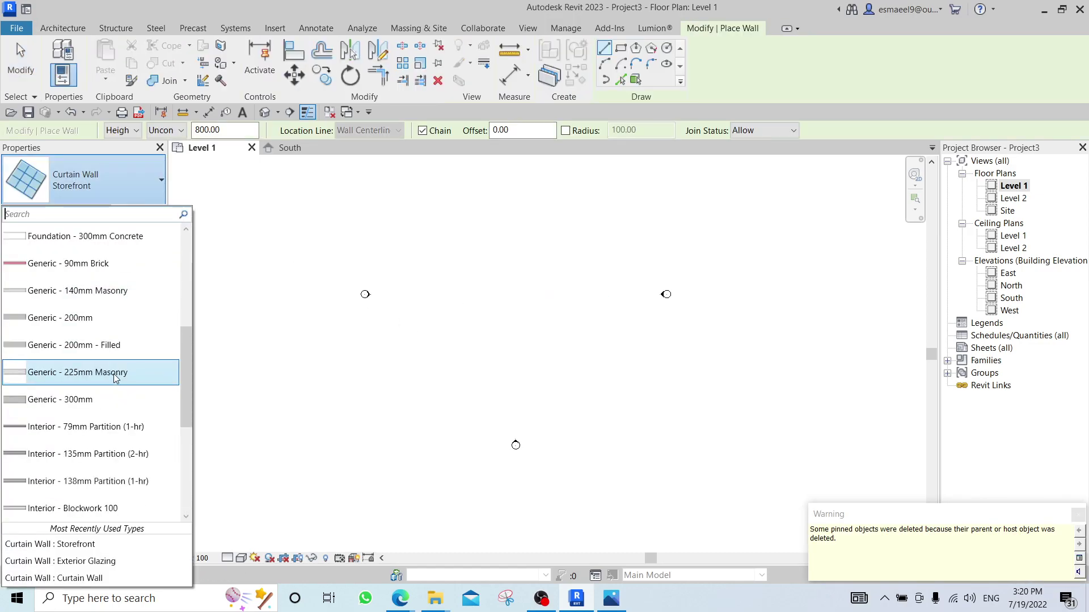
{"action": "left_click", "coordinate": [114, 373]}
{"action": "left_click", "coordinate": [444, 305]}
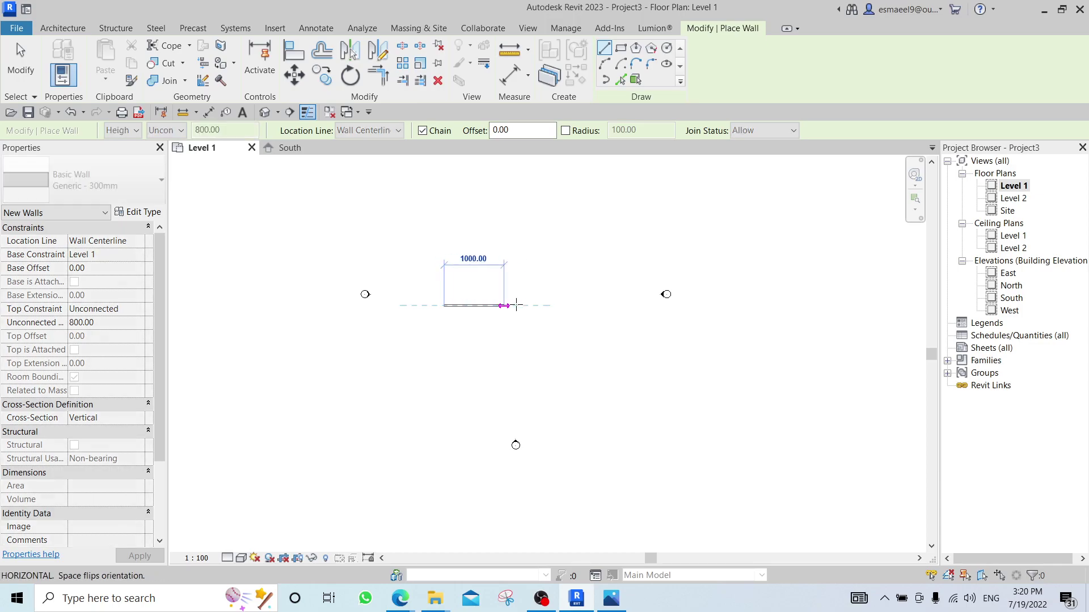
{"action": "left_click", "coordinate": [589, 305]}
{"action": "scroll", "coordinate": [528, 341], "scroll_direction": "up", "scroll_amount": 2}
{"action": "key", "text": "Escape"}
Step: Open the default 3D view with 3D and orbit slightly around the wall
{"action": "key", "text": "3"}
{"action": "key", "text": "d"}
{"action": "middle_click_drag", "start_coordinate": [542, 337], "coordinate": [573, 366], "text": "shift"}
{"action": "key", "text": "Escape"}
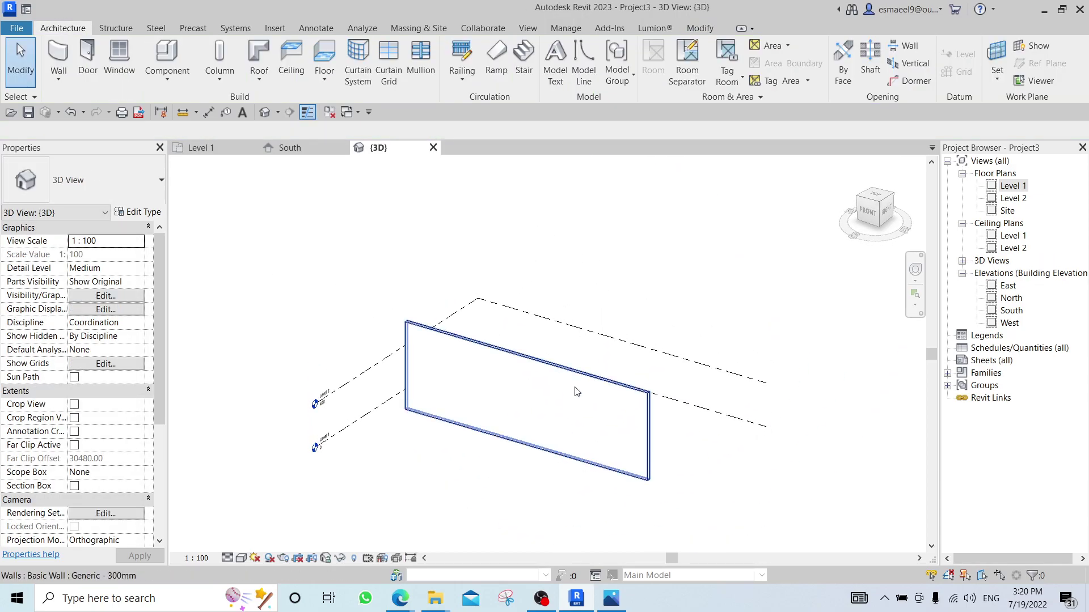
Step: Drag the new wall's top handle upward to make it taller
{"action": "left_click", "coordinate": [575, 389]}
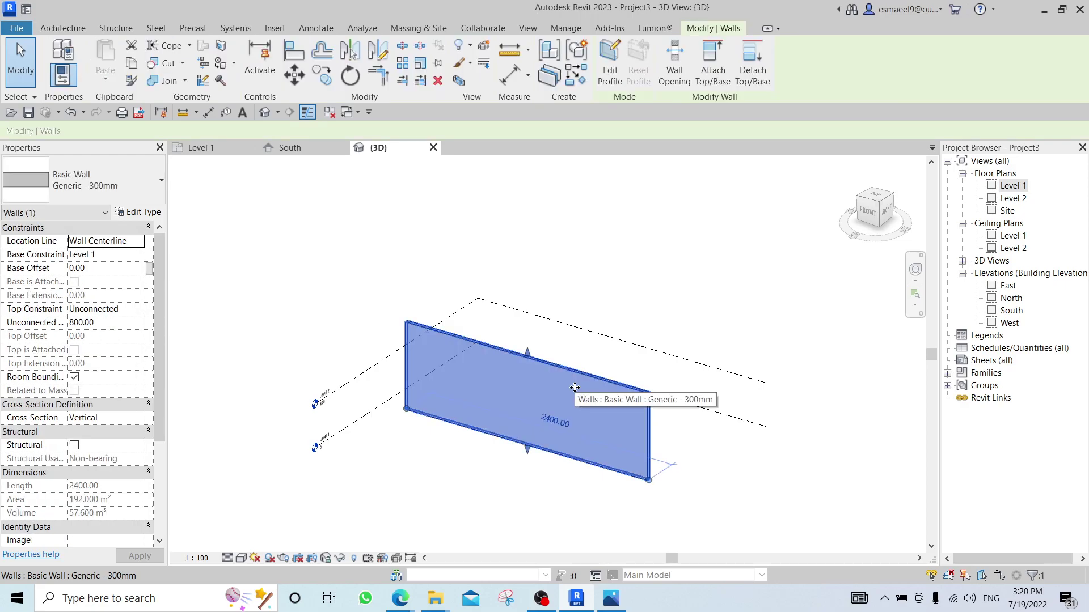
{"action": "scroll", "coordinate": [575, 387], "scroll_direction": "up", "scroll_amount": 2}
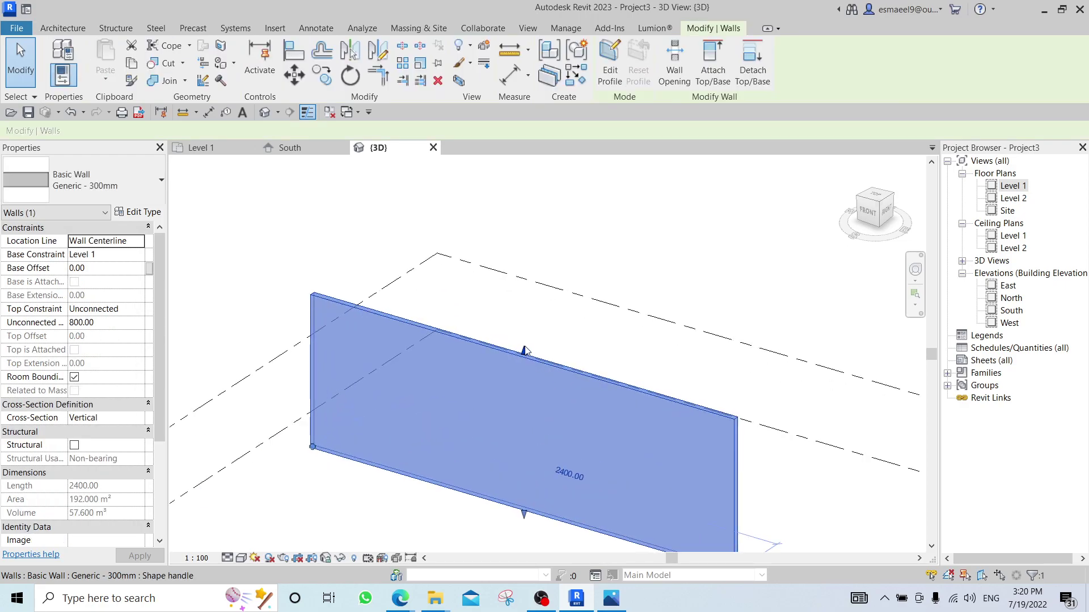
{"action": "left_click_drag", "start_coordinate": [574, 375], "coordinate": [582, 206]}
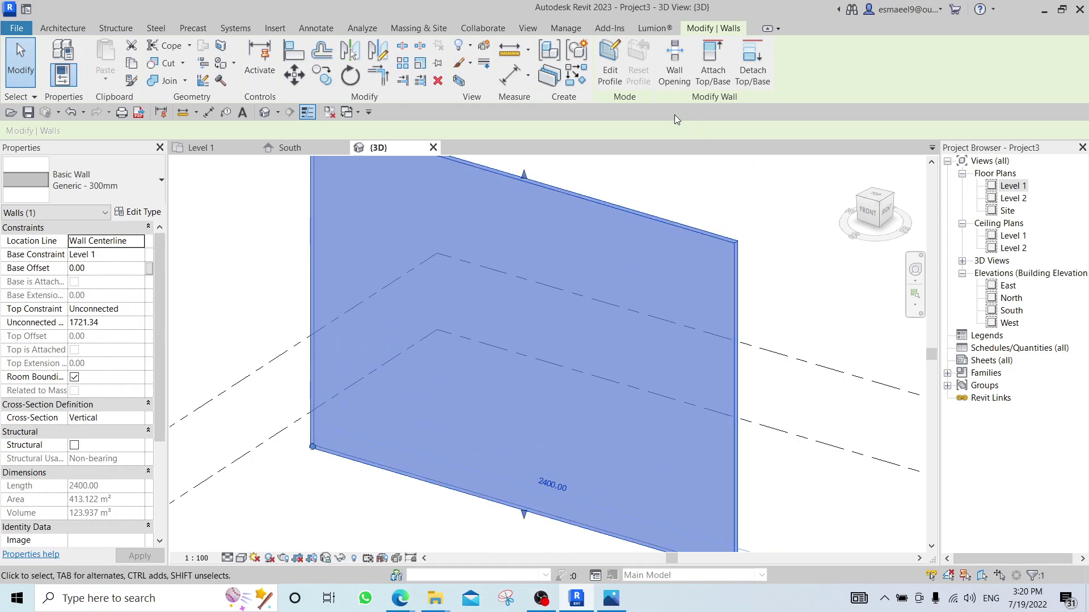
Step: Edit the wall profile from the front, sketch a circle, and finish to cut a circular opening
{"action": "left_click", "coordinate": [610, 70]}
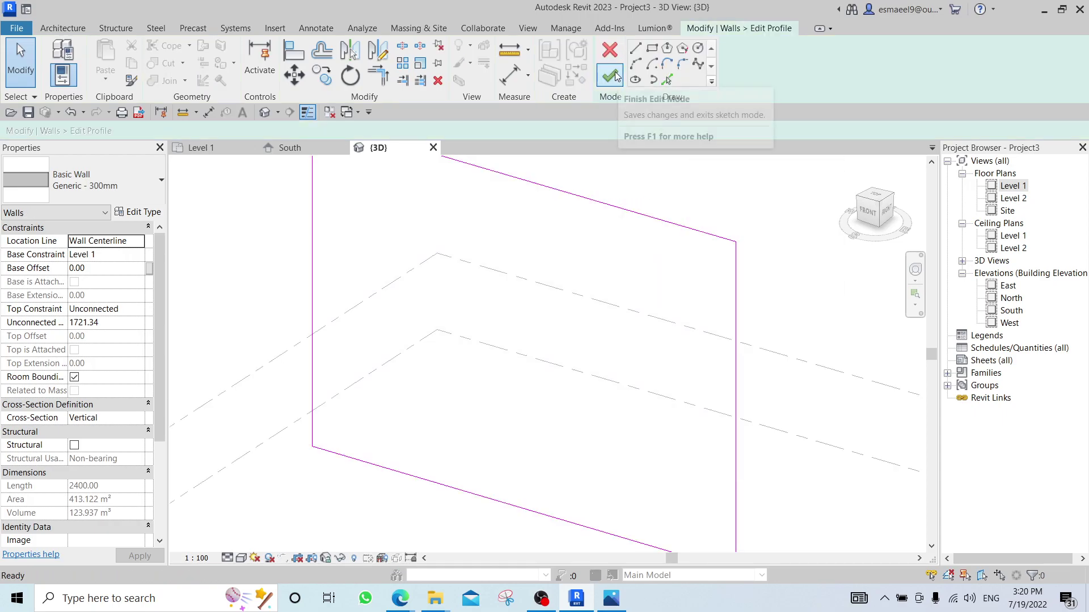
{"action": "scroll", "coordinate": [593, 238], "scroll_direction": "down", "scroll_amount": 2}
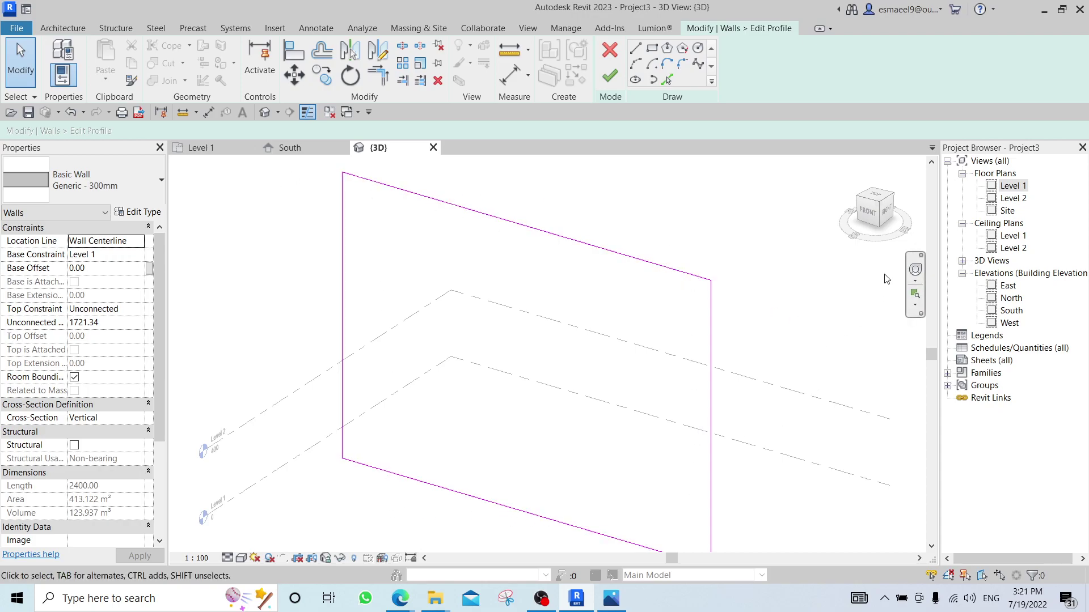
{"action": "left_click", "coordinate": [871, 216]}
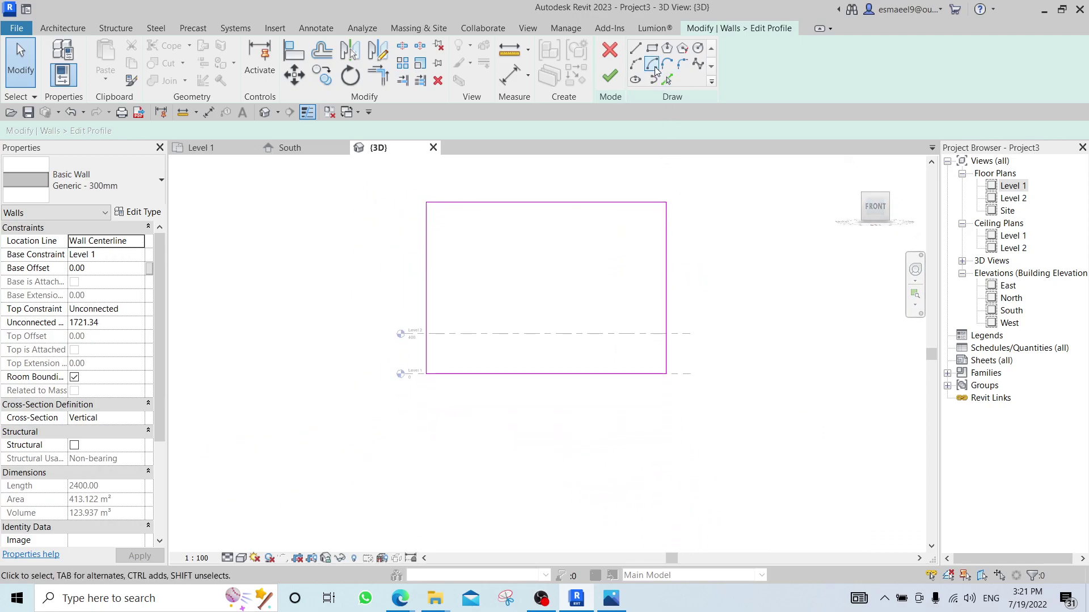
{"action": "left_click", "coordinate": [698, 48]}
{"action": "left_click", "coordinate": [546, 255]}
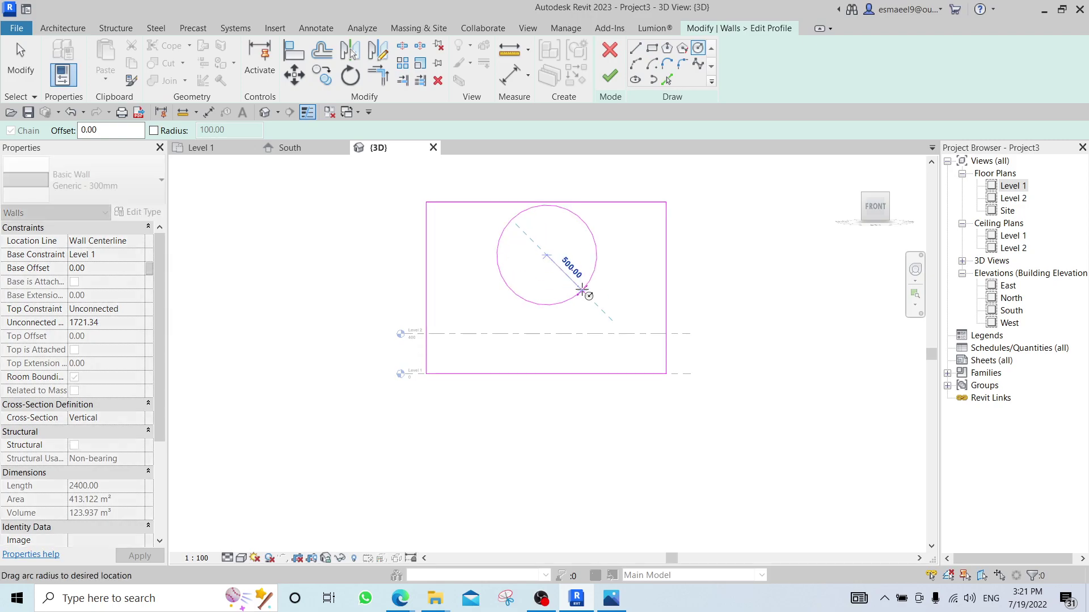
{"action": "left_click", "coordinate": [526, 233]}
{"action": "left_click", "coordinate": [607, 79]}
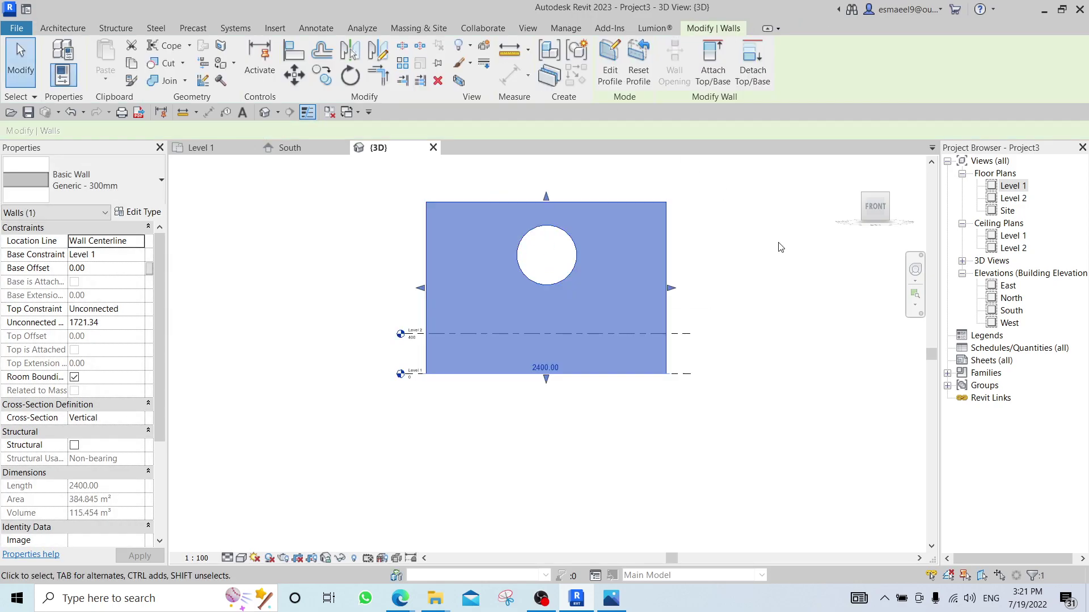
{"action": "middle_click_drag", "start_coordinate": [781, 245], "coordinate": [735, 307], "text": "shift"}
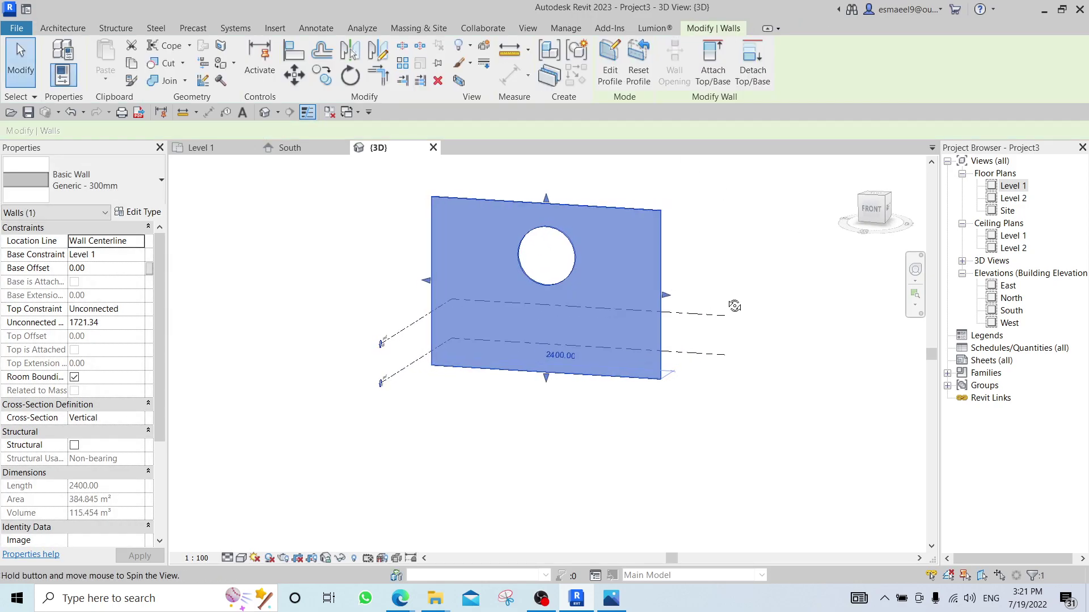
{"action": "left_click", "coordinate": [762, 236]}
{"action": "scroll", "coordinate": [562, 227], "scroll_direction": "up", "scroll_amount": 3}
{"action": "middle_click_drag", "start_coordinate": [796, 270], "coordinate": [737, 312], "text": "shift"}
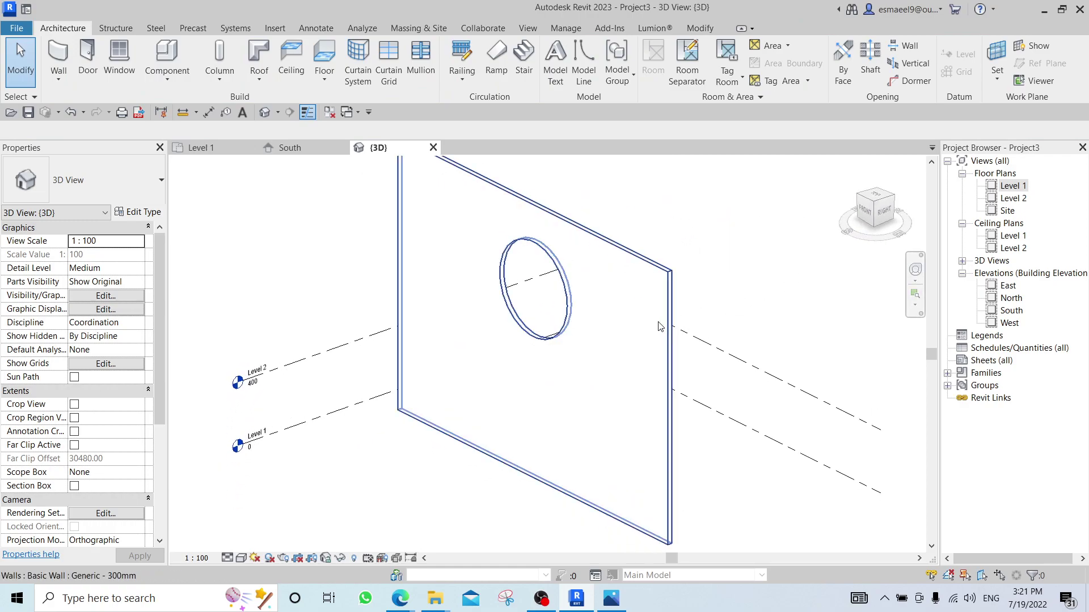
Step: Reopen the wall's profile from the front and delete the circular opening
{"action": "left_click", "coordinate": [678, 316]}
{"action": "left_click", "coordinate": [612, 80]}
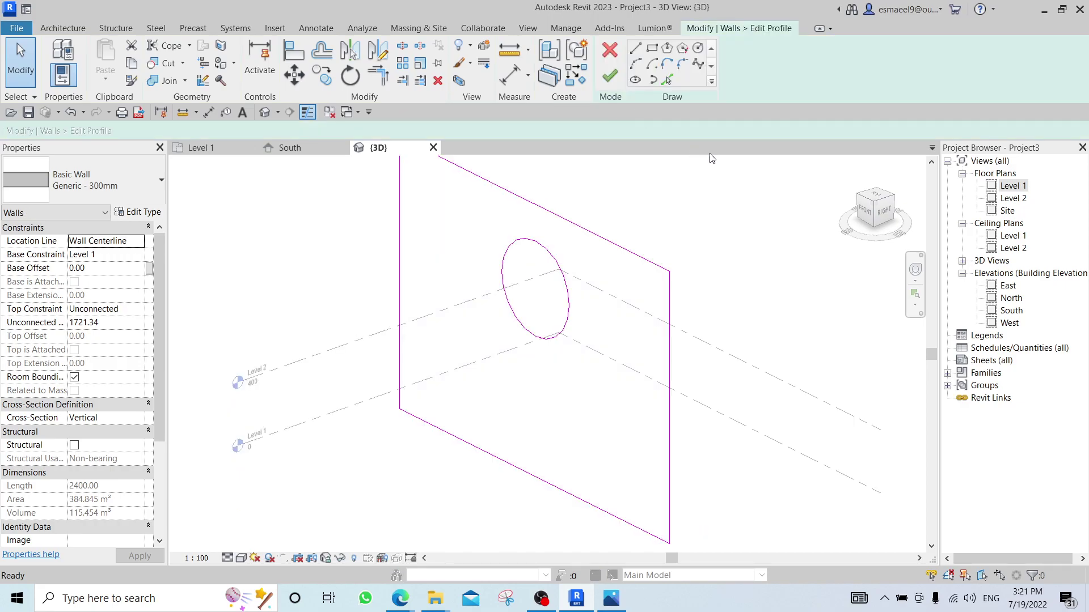
{"action": "left_click", "coordinate": [869, 224]}
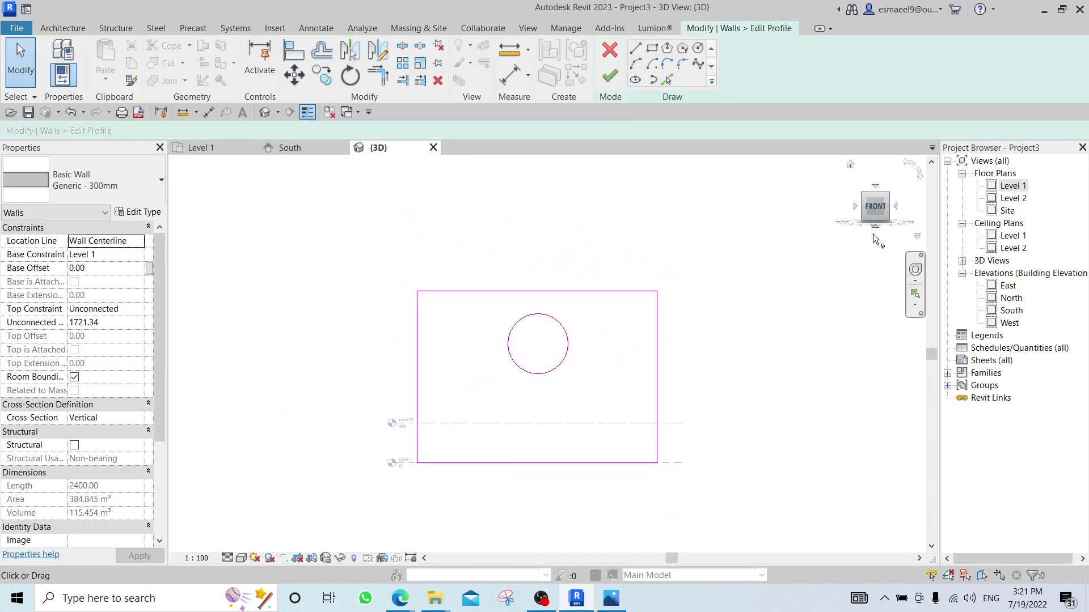
{"action": "left_click_drag", "start_coordinate": [617, 219], "coordinate": [554, 270]}
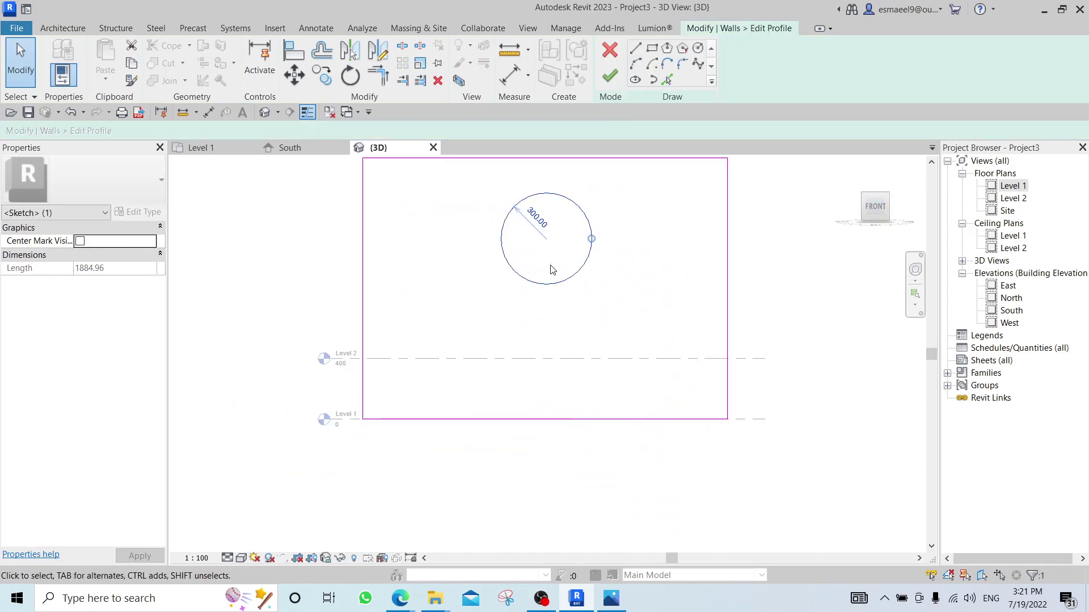
{"action": "key", "text": "Delete"}
Step: Sketch the opening's 350-wide bottom edge and a 500-long side line
{"action": "left_click", "coordinate": [636, 53]}
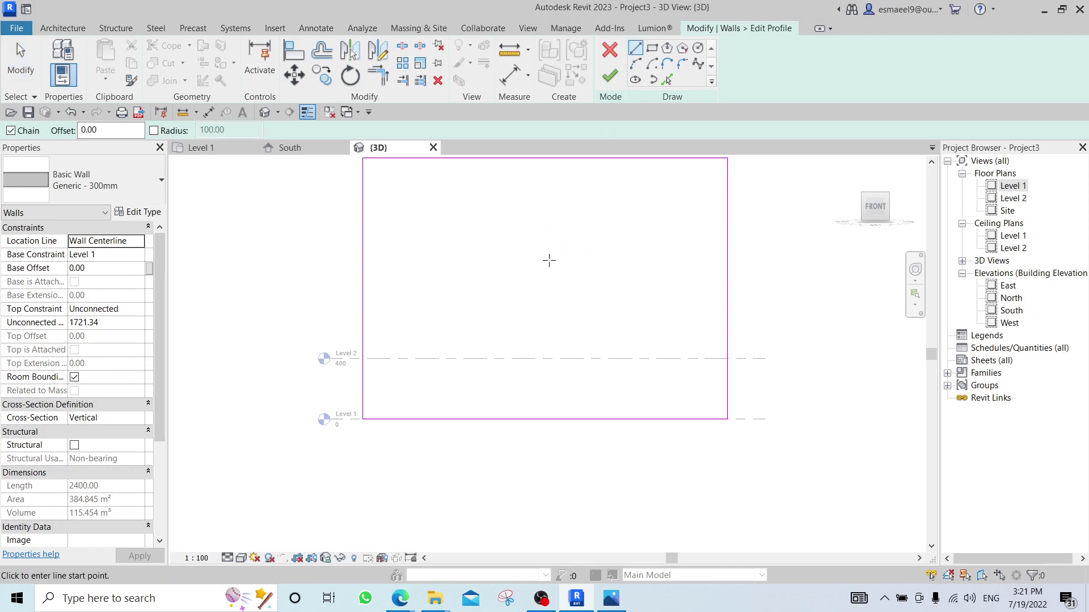
{"action": "left_click", "coordinate": [523, 283]}
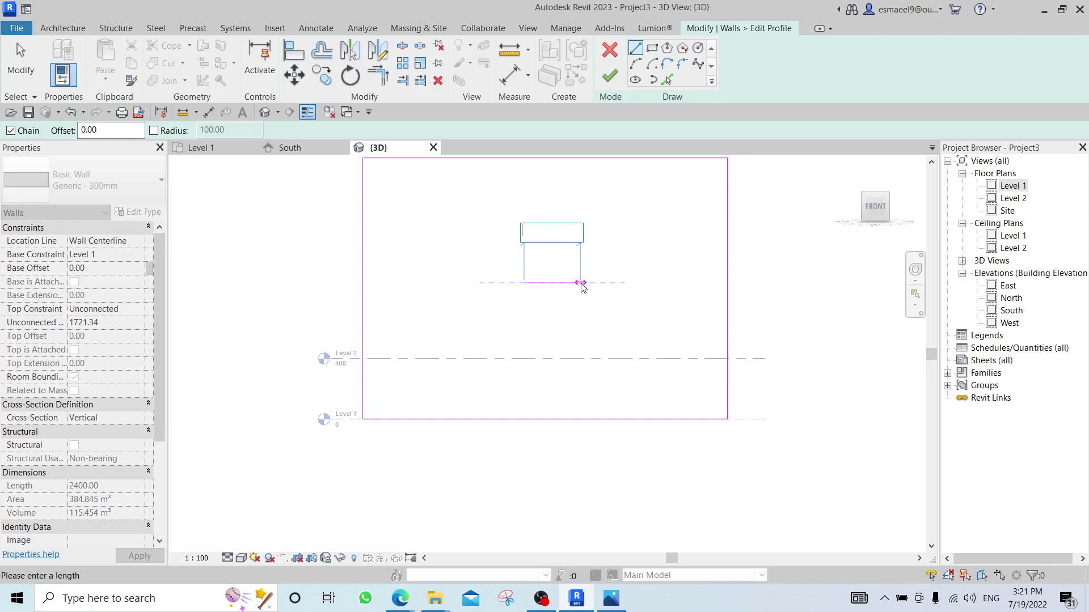
{"action": "left_click", "coordinate": [577, 282]}
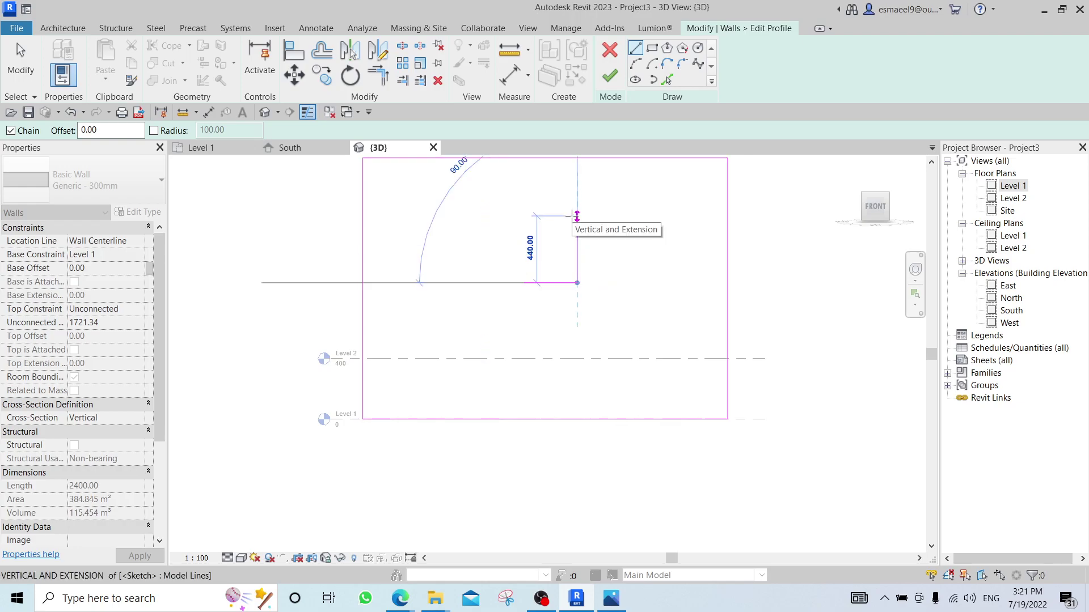
{"action": "type", "text": "500"}
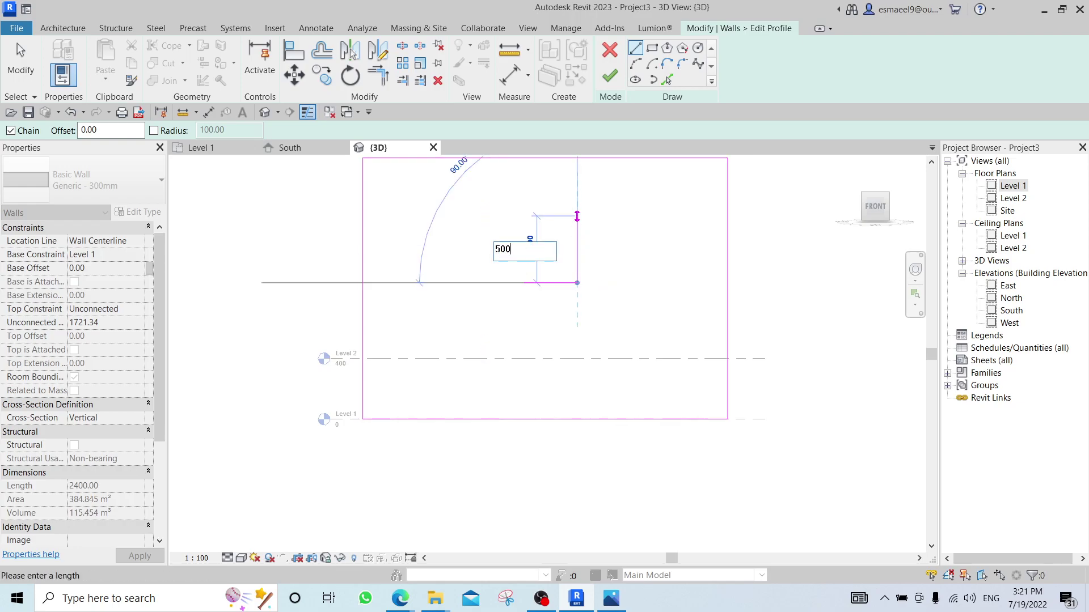
{"action": "key", "text": "Return"}
{"action": "middle_click_drag", "start_coordinate": [594, 215], "coordinate": [581, 267]}
{"action": "key", "text": "Escape"}
{"action": "key", "text": "Escape"}
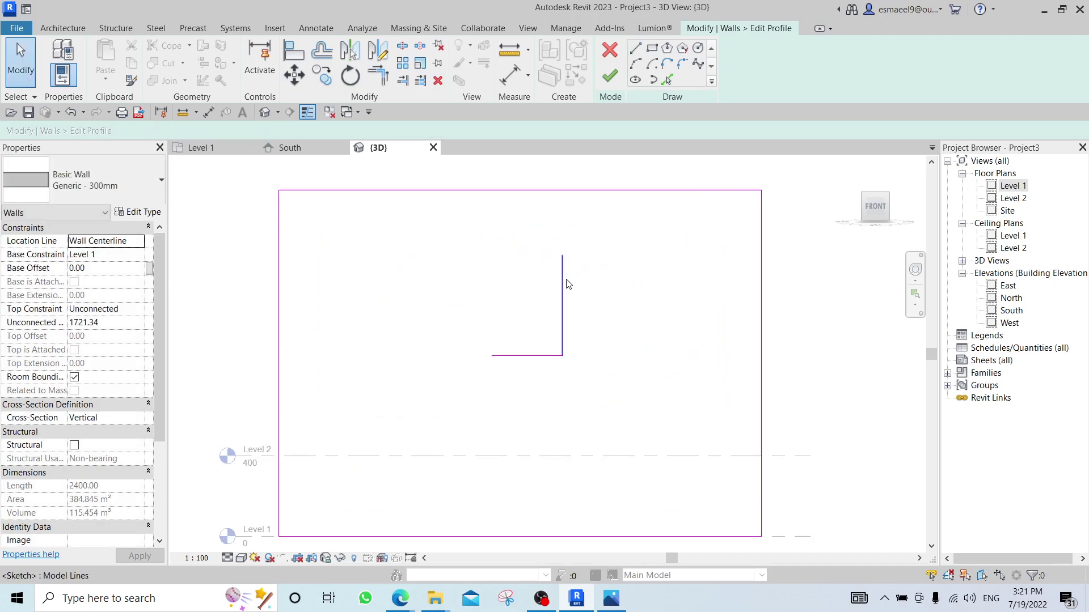
Step: Copy the side line 350 to the left with CO for the opposite side
{"action": "left_click", "coordinate": [565, 289]}
{"action": "scroll", "coordinate": [564, 320], "scroll_direction": "up", "scroll_amount": 3}
{"action": "key", "text": "c"}
{"action": "key", "text": "o"}
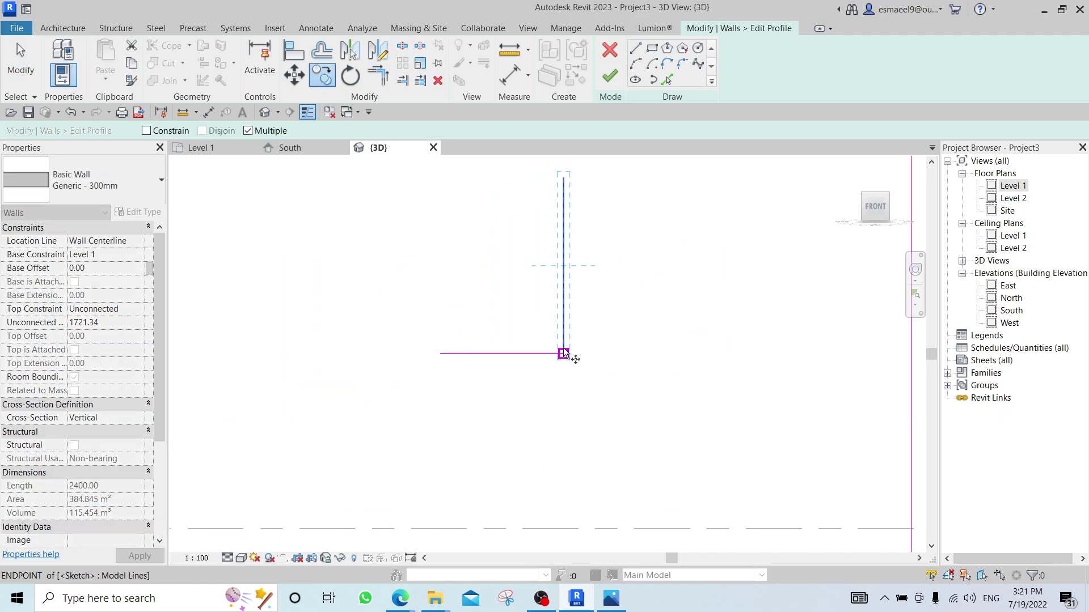
{"action": "left_click", "coordinate": [563, 354]}
{"action": "left_click", "coordinate": [441, 353]}
{"action": "key", "text": "Escape"}
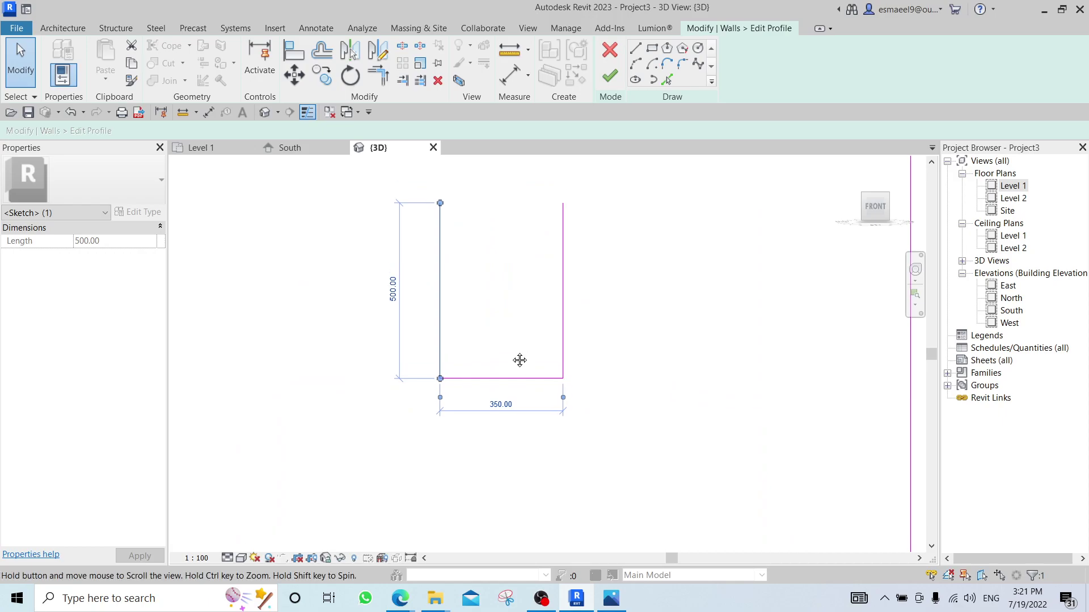
Step: Draw an arc joining the two sides' tops to form an arched head
{"action": "left_click", "coordinate": [643, 65]}
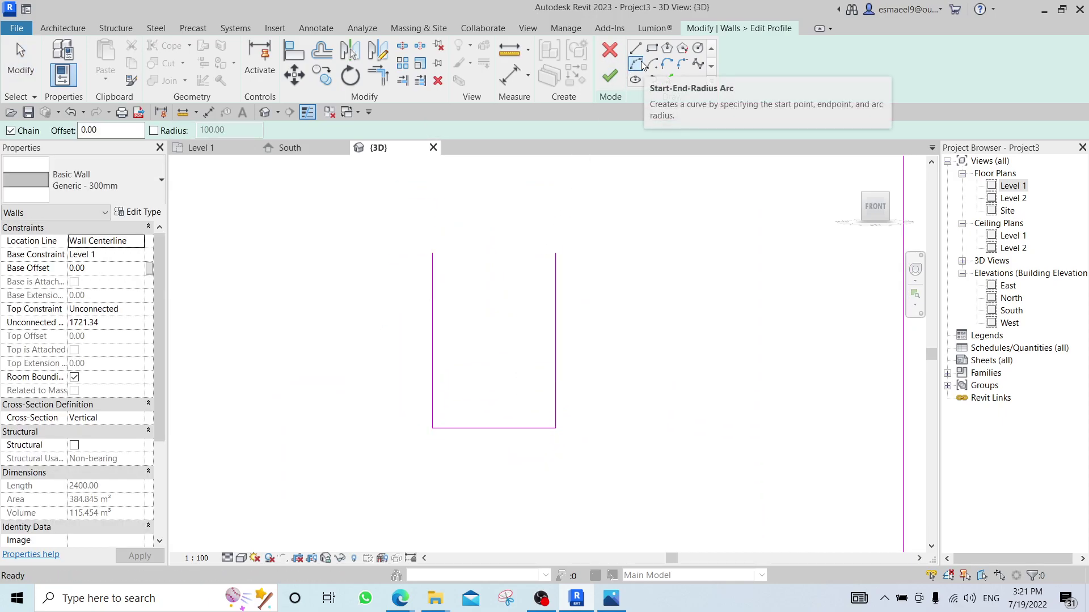
{"action": "left_click", "coordinate": [432, 253]}
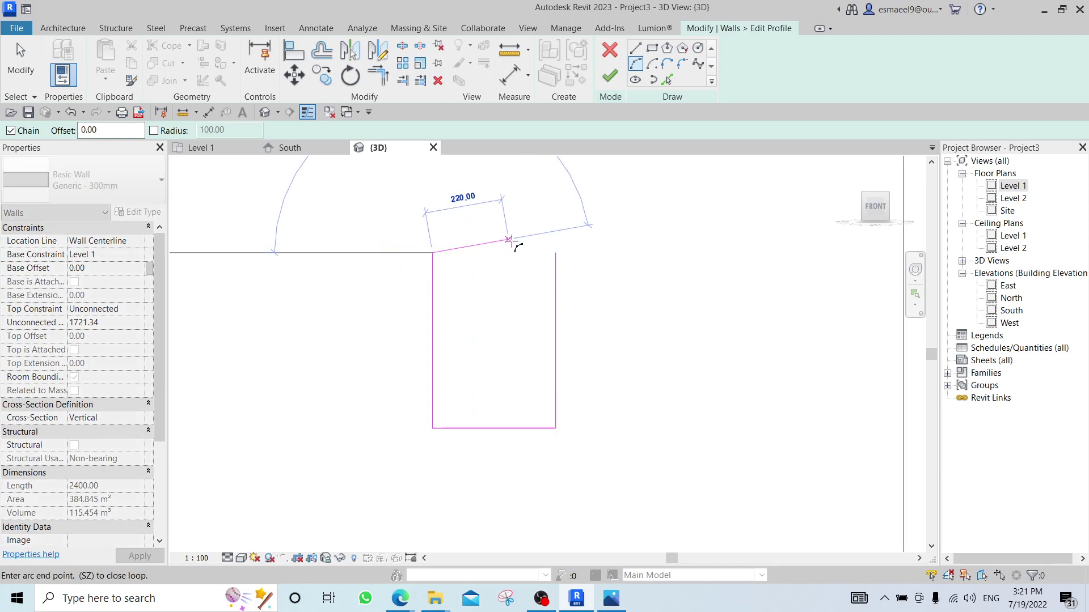
{"action": "left_click", "coordinate": [556, 253]}
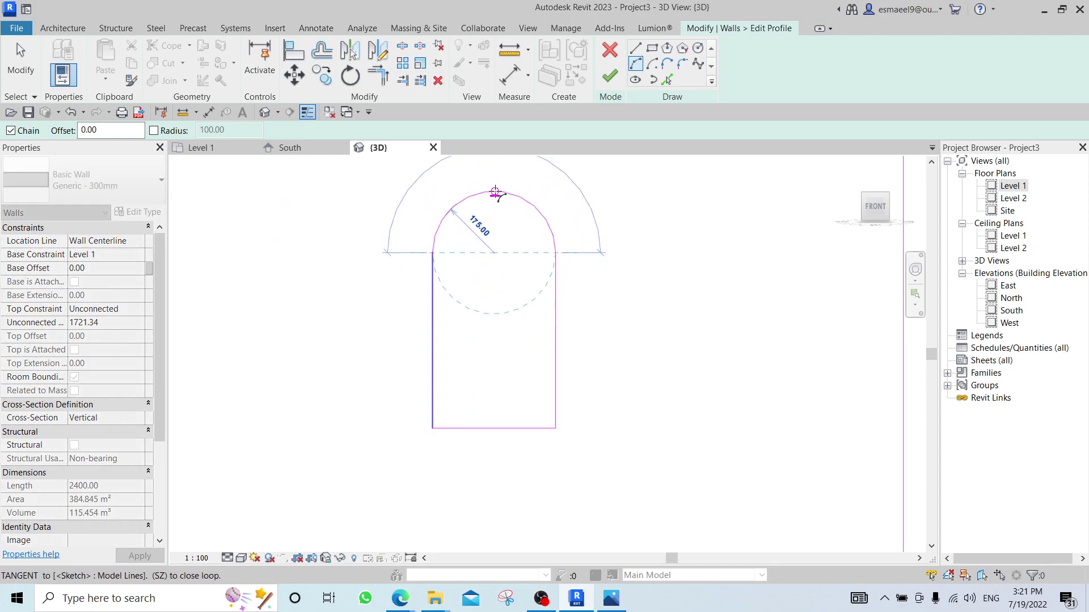
{"action": "left_click", "coordinate": [495, 193]}
{"action": "scroll", "coordinate": [624, 294], "scroll_direction": "down", "scroll_amount": 2}
{"action": "key", "text": "Escape"}
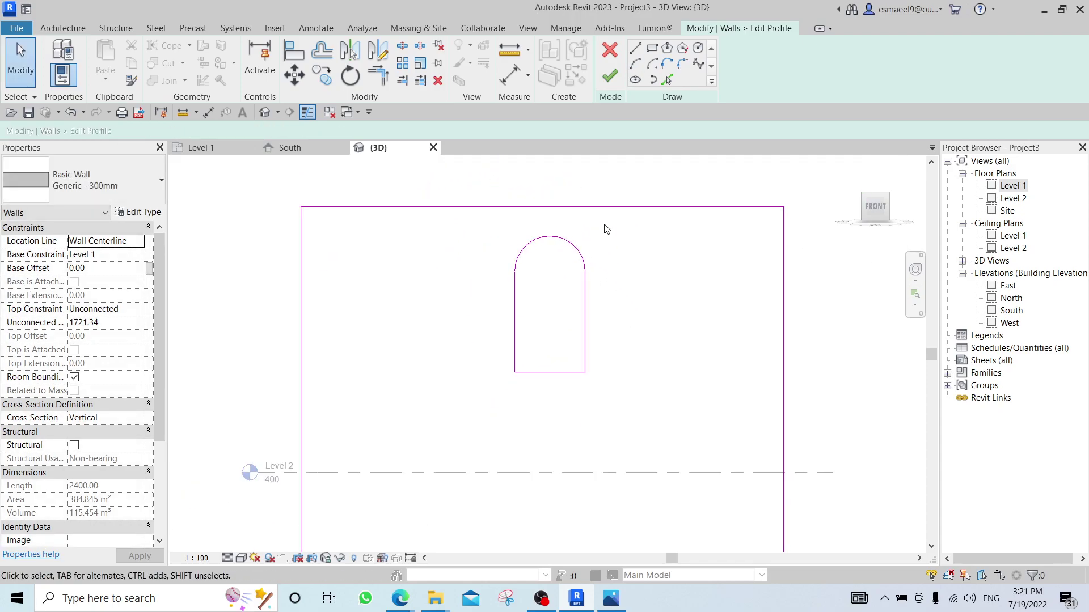
Step: Move the arched opening lower, finish the profile edit, and orbit to an isometric view
{"action": "left_click_drag", "start_coordinate": [606, 228], "coordinate": [497, 389]}
{"action": "left_click_drag", "start_coordinate": [585, 295], "coordinate": [573, 345]}
{"action": "key", "text": "Escape"}
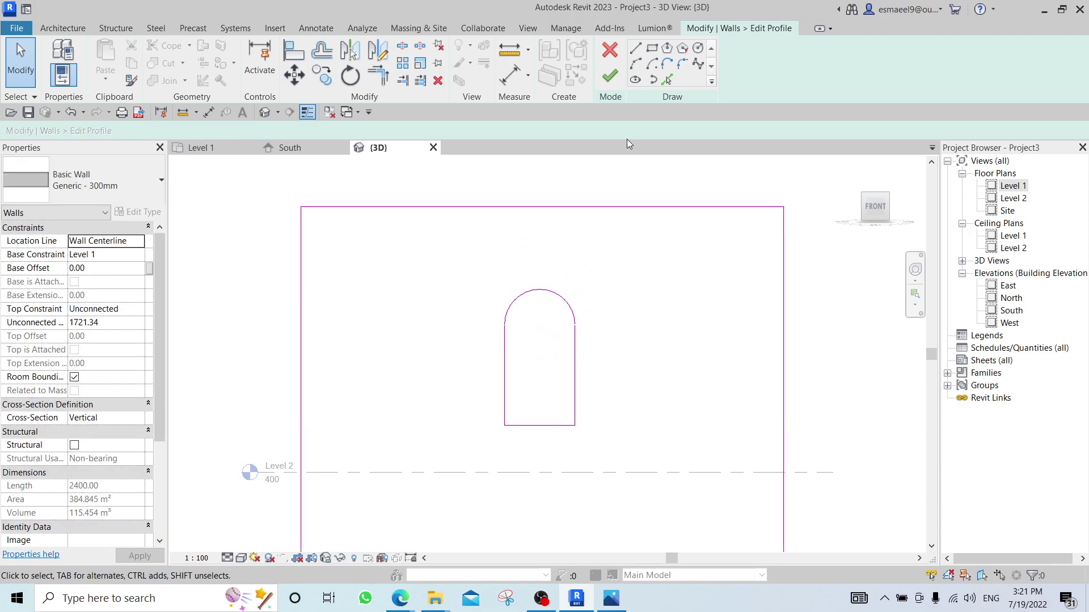
{"action": "left_click", "coordinate": [609, 75]}
{"action": "scroll", "coordinate": [684, 343], "scroll_direction": "down", "scroll_amount": 2}
{"action": "middle_click_drag", "start_coordinate": [658, 411], "coordinate": [717, 304]}
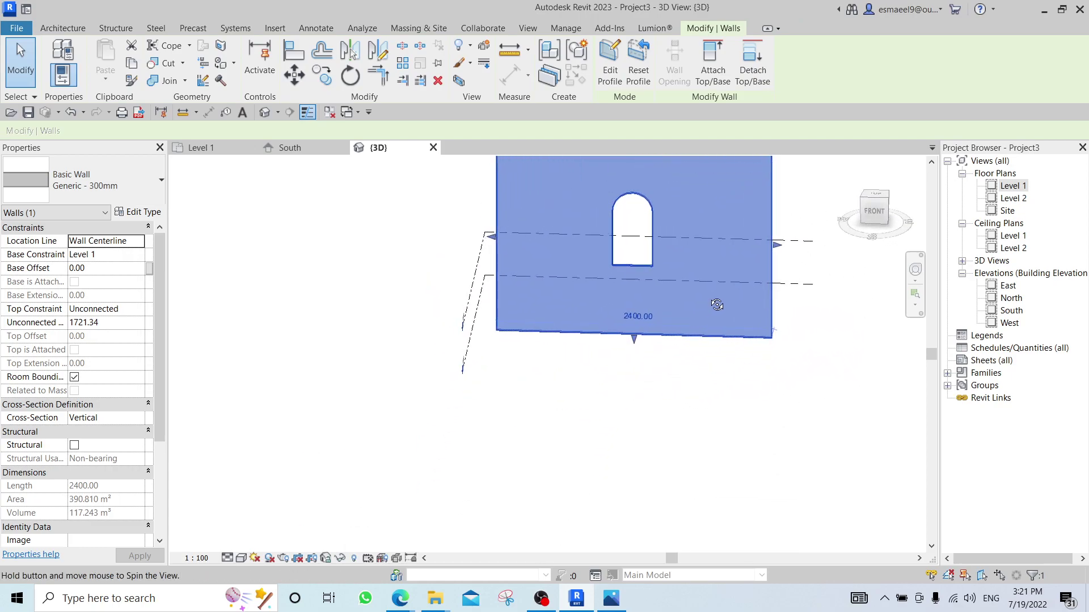
{"action": "key", "text": "Escape"}
{"action": "middle_click_drag", "start_coordinate": [676, 337], "coordinate": [286, 357], "text": "shift"}
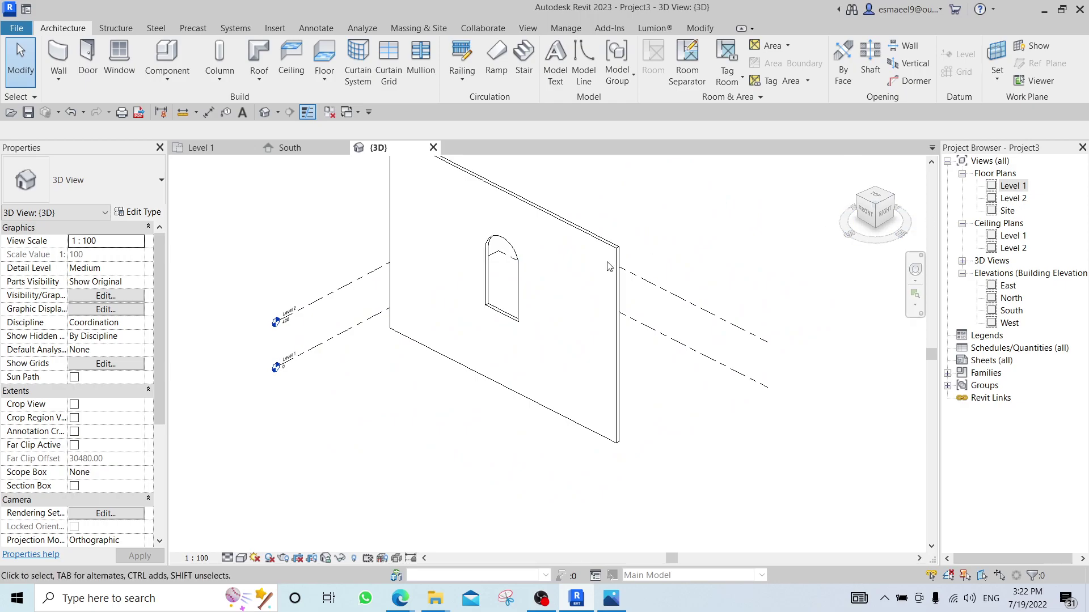
Step: Open the Level 2 floor plan, keep Coarse detail level, and set Wireframe visual style
{"action": "double_click", "coordinate": [1018, 198]}
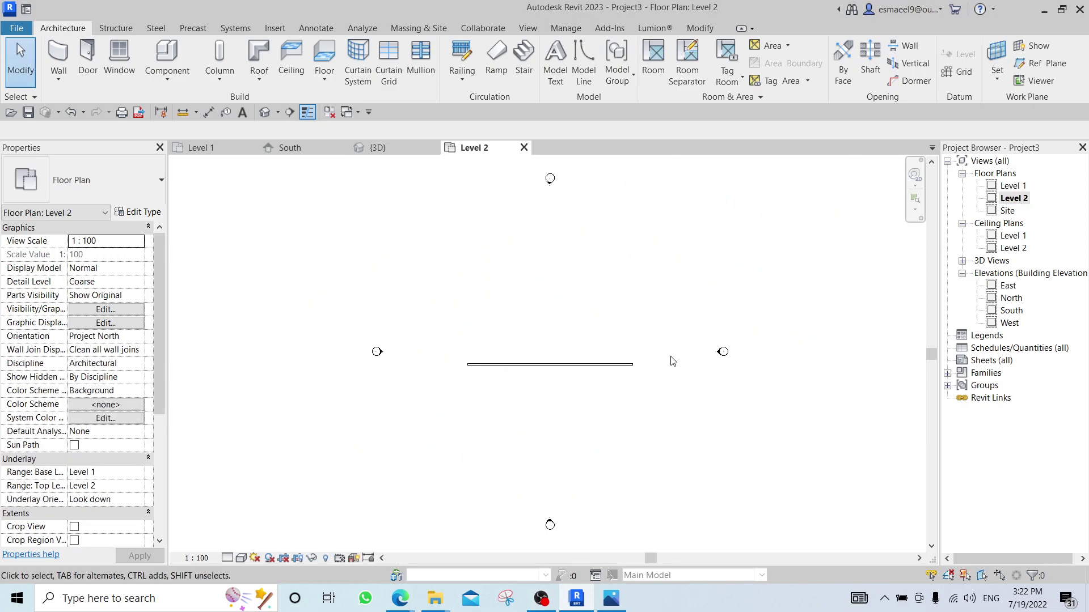
{"action": "scroll", "coordinate": [557, 393], "scroll_direction": "up", "scroll_amount": 5}
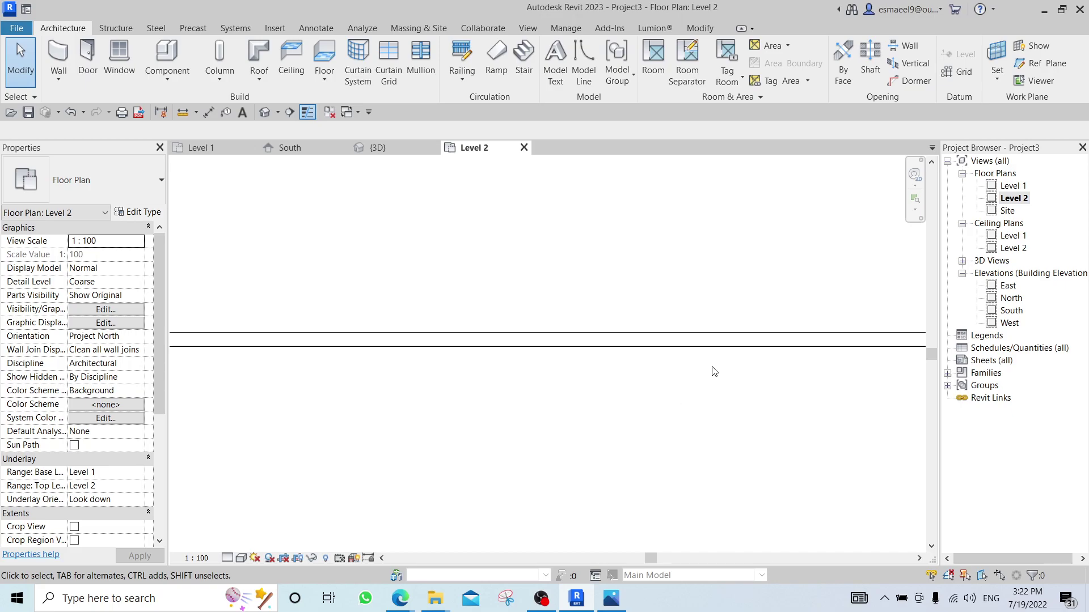
{"action": "scroll", "coordinate": [714, 372], "scroll_direction": "down", "scroll_amount": 3}
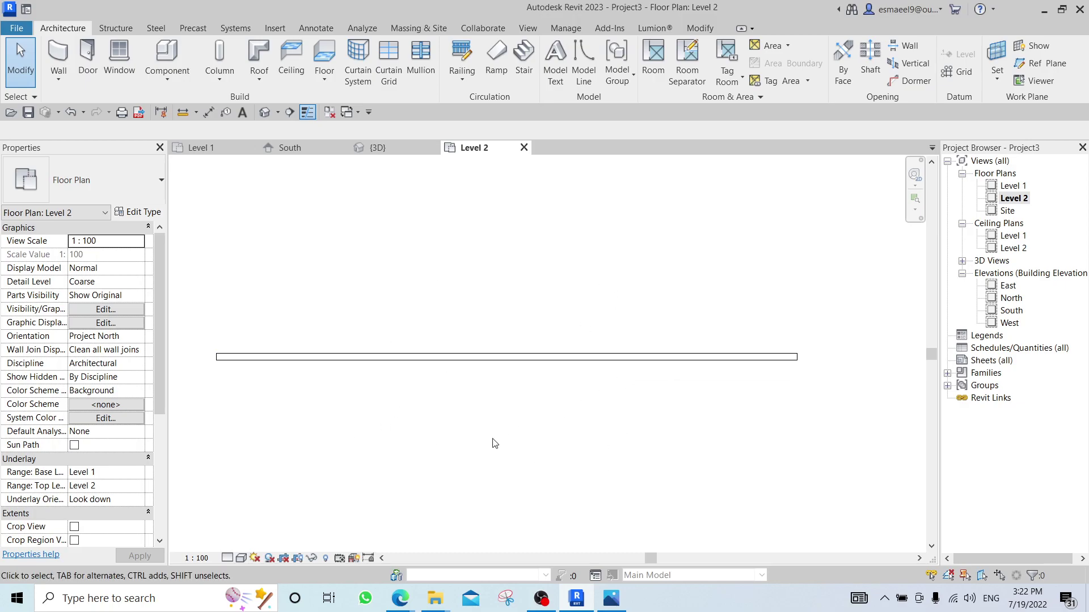
{"action": "left_click", "coordinate": [231, 553]}
{"action": "left_click", "coordinate": [244, 514]}
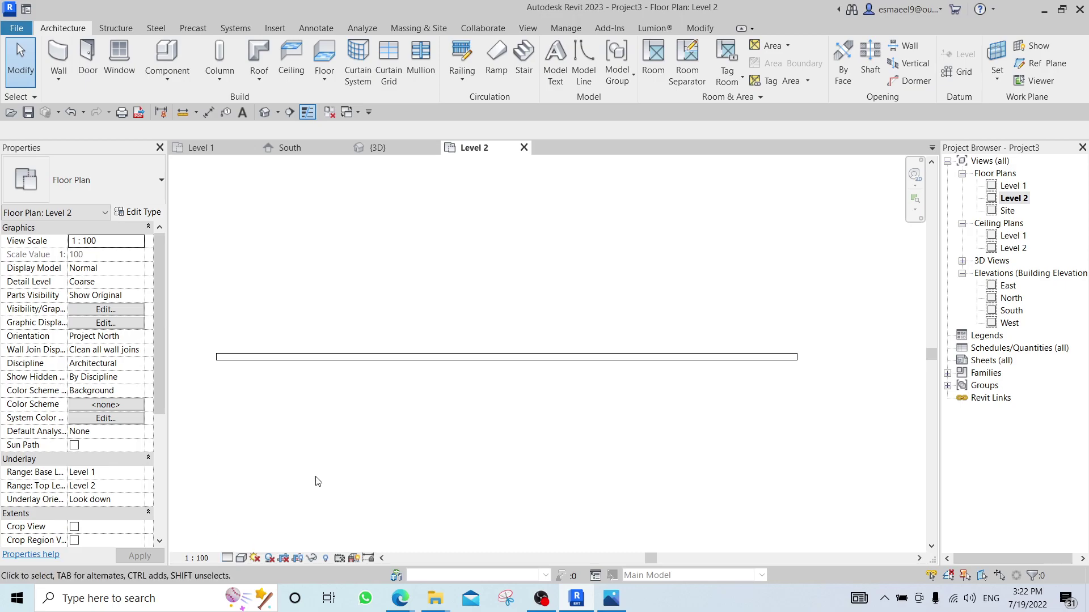
{"action": "left_click", "coordinate": [245, 559]}
{"action": "left_click", "coordinate": [271, 489]}
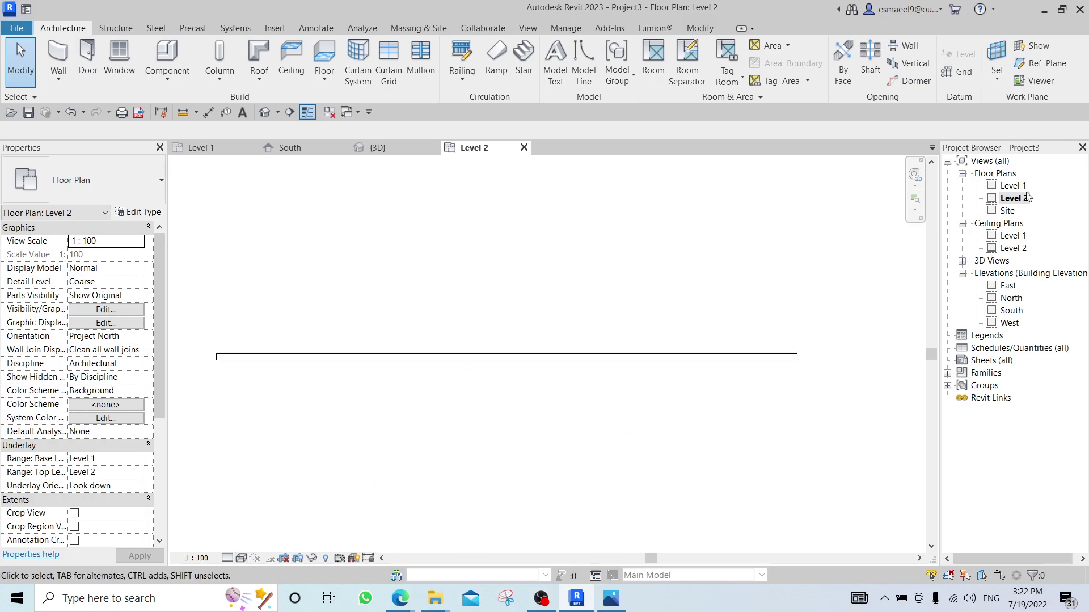
Step: Open the Site floor plan and set its visual style to Wireframe
{"action": "double_click", "coordinate": [1008, 211]}
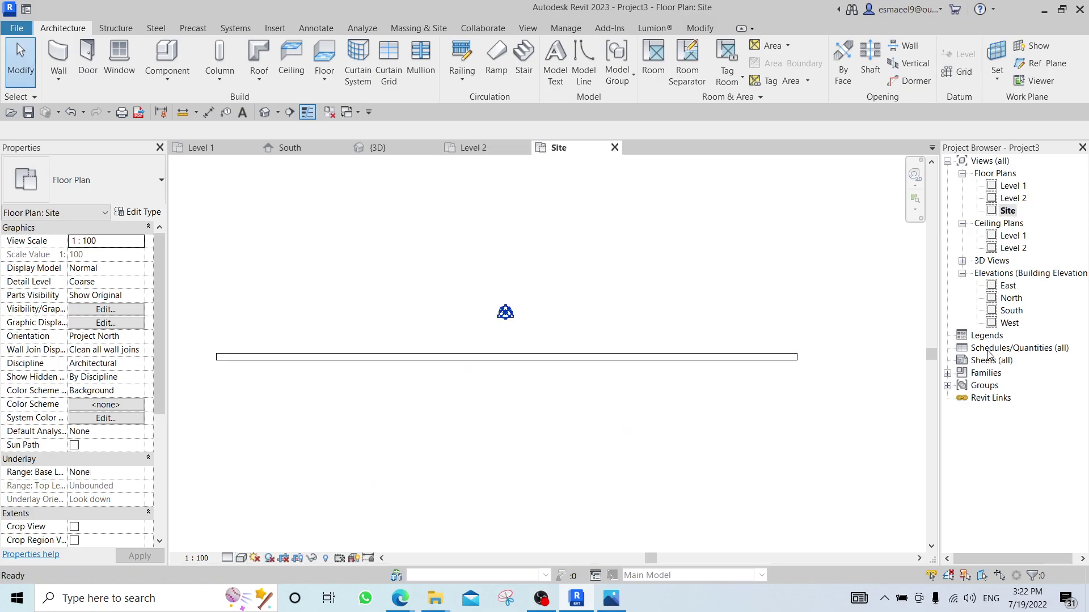
{"action": "left_click", "coordinate": [245, 559]}
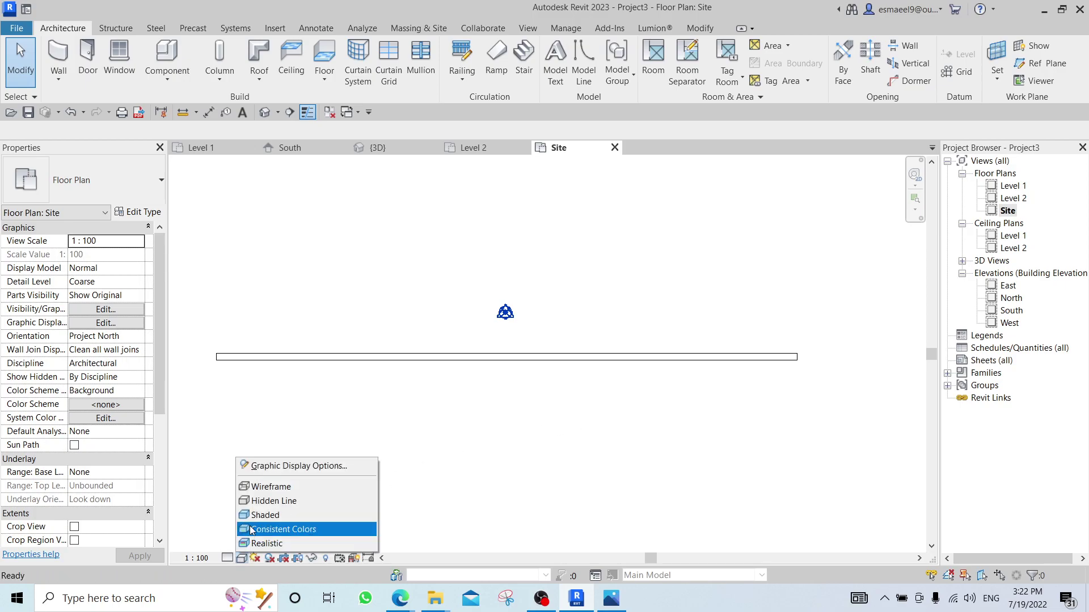
{"action": "left_click", "coordinate": [272, 487]}
{"action": "scroll", "coordinate": [475, 368], "scroll_direction": "up", "scroll_amount": 4}
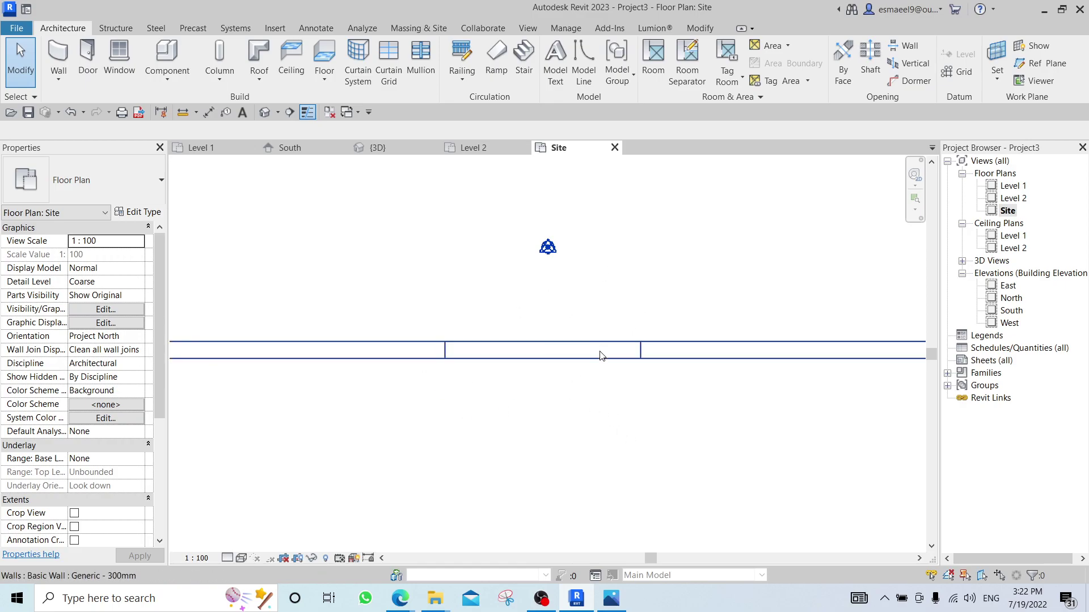
Step: Start an architectural floor and sketch a rectangular boundary across the wall
{"action": "left_click", "coordinate": [324, 74]}
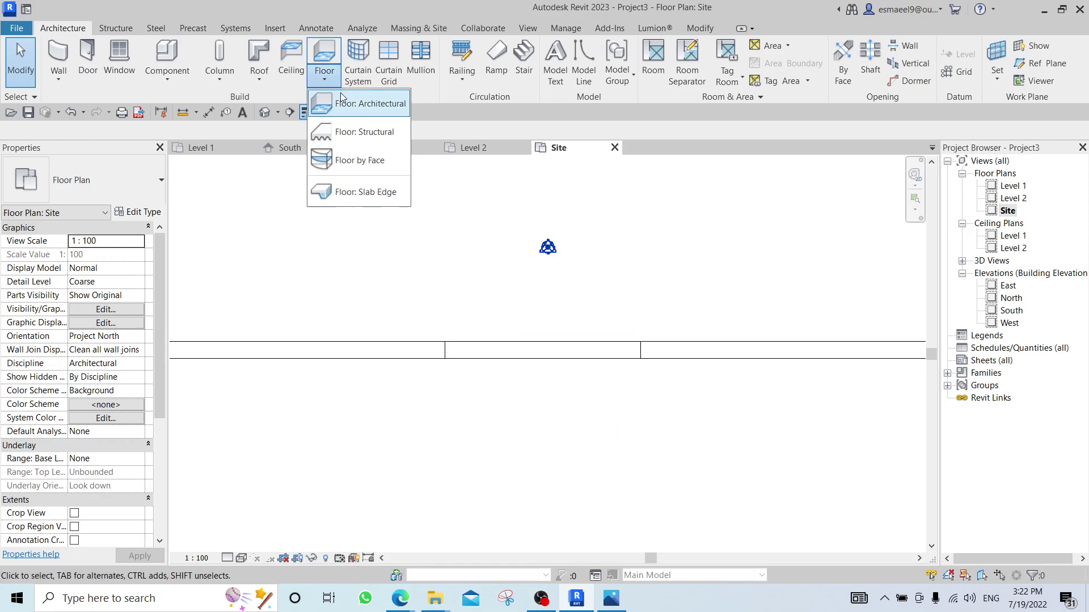
{"action": "left_click", "coordinate": [356, 103]}
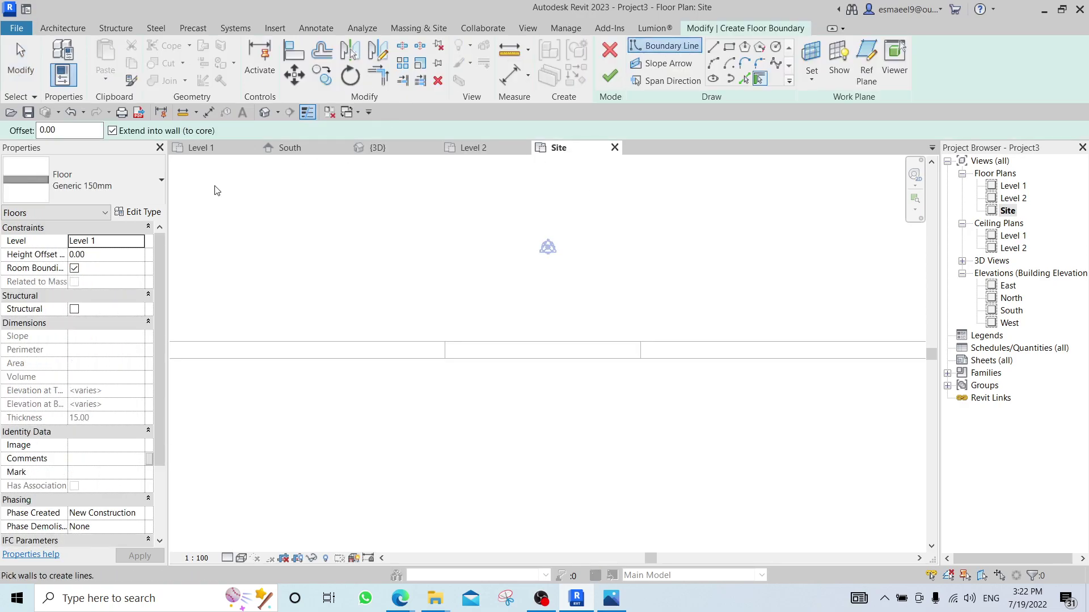
{"action": "left_click", "coordinate": [730, 47]}
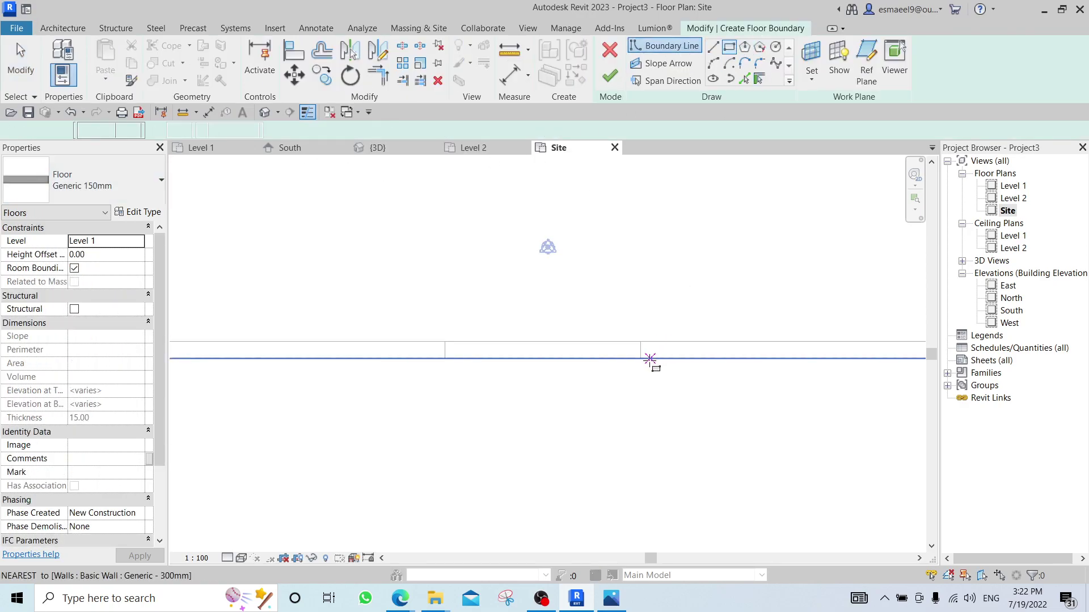
{"action": "left_click", "coordinate": [641, 358]}
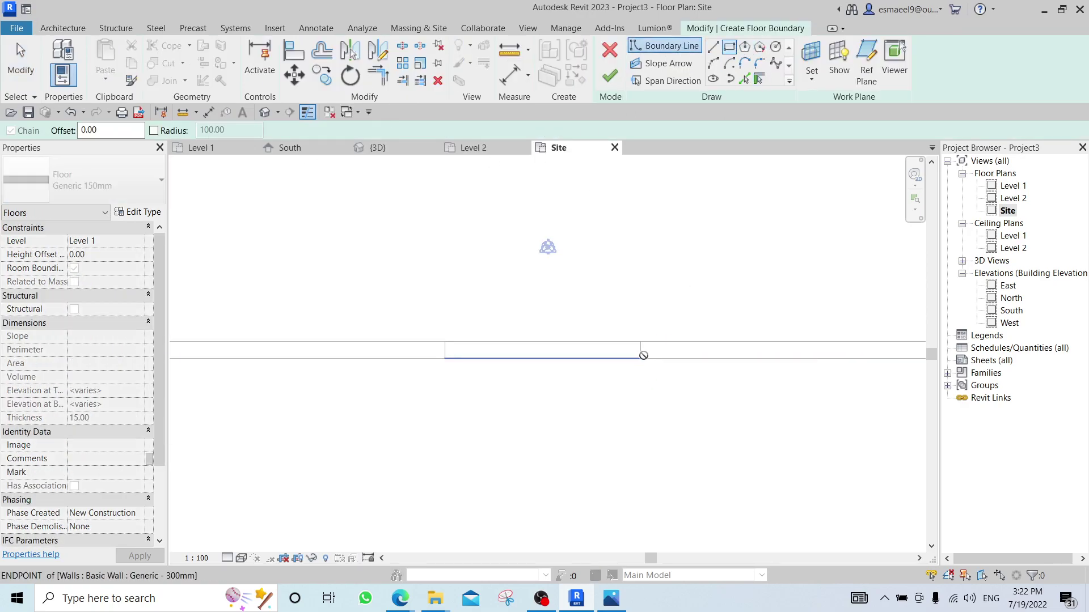
{"action": "left_click", "coordinate": [444, 341]}
{"action": "right_click", "coordinate": [479, 276]}
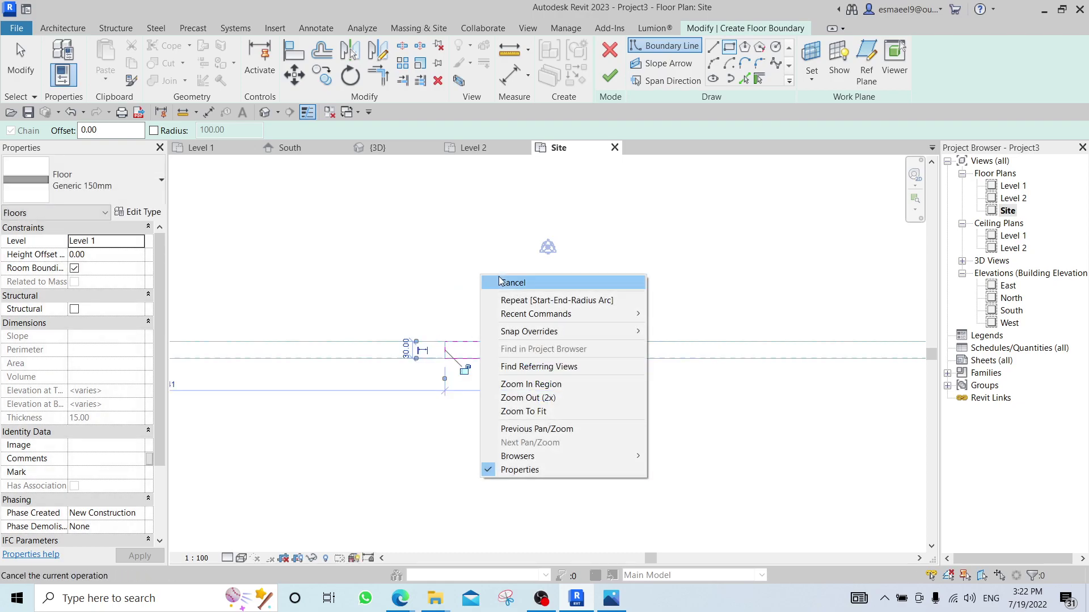
{"action": "left_click", "coordinate": [497, 281]}
{"action": "right_click", "coordinate": [511, 317]}
{"action": "left_click", "coordinate": [529, 324]}
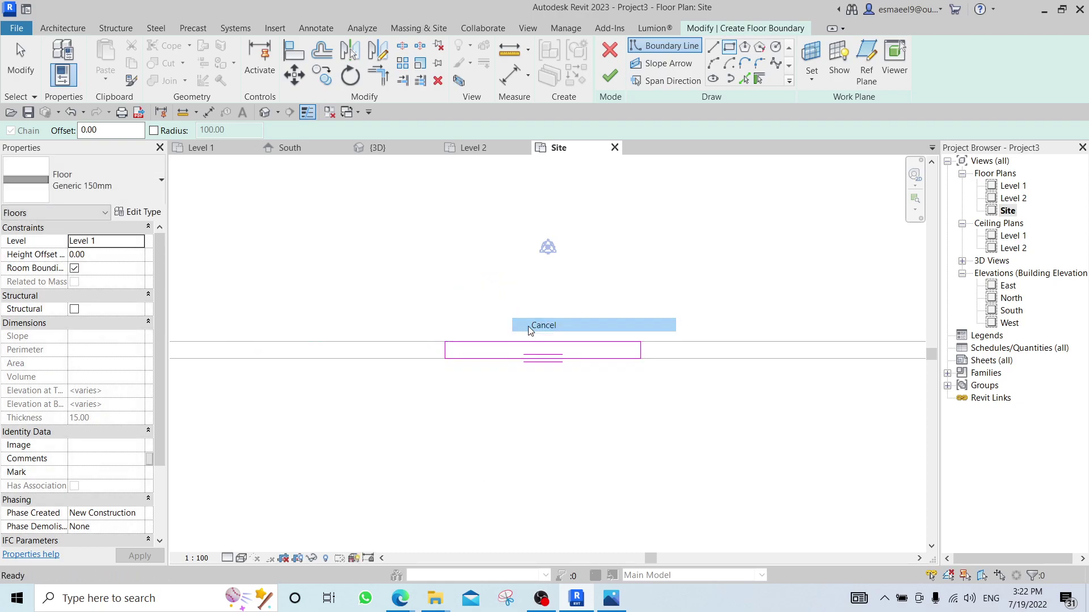
Step: Stretch the boundary's top and bottom edges well past the wall and finish the 150mm floor
{"action": "left_click", "coordinate": [537, 341]}
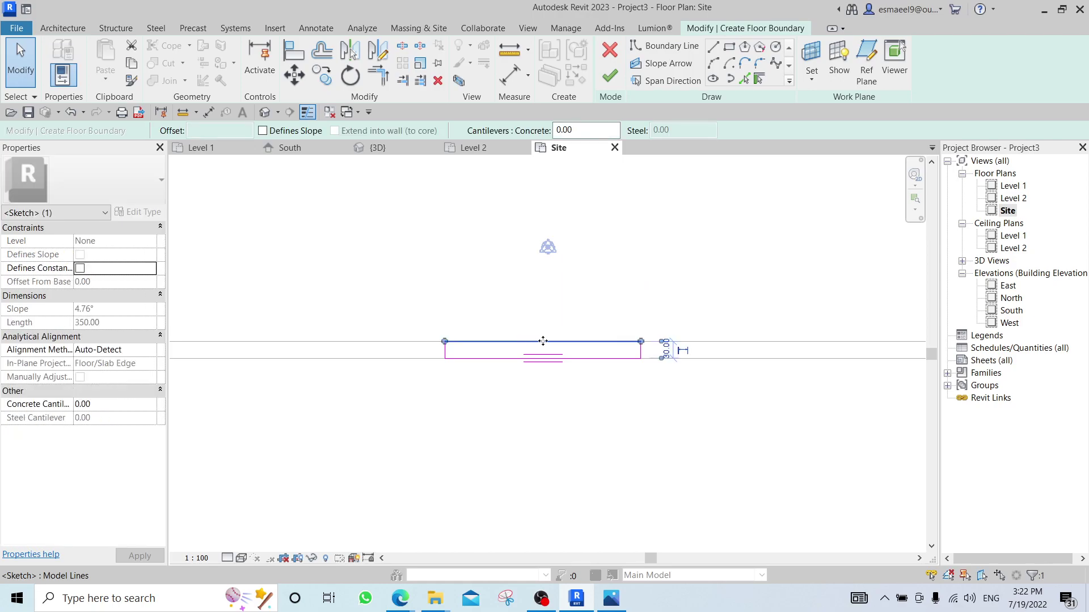
{"action": "mouse_move", "coordinate": [544, 342]}
{"action": "left_mouse_down"}
{"action": "mouse_move", "coordinate": [535, 164]}
{"action": "mouse_move", "coordinate": [547, 208]}
{"action": "left_mouse_up"}
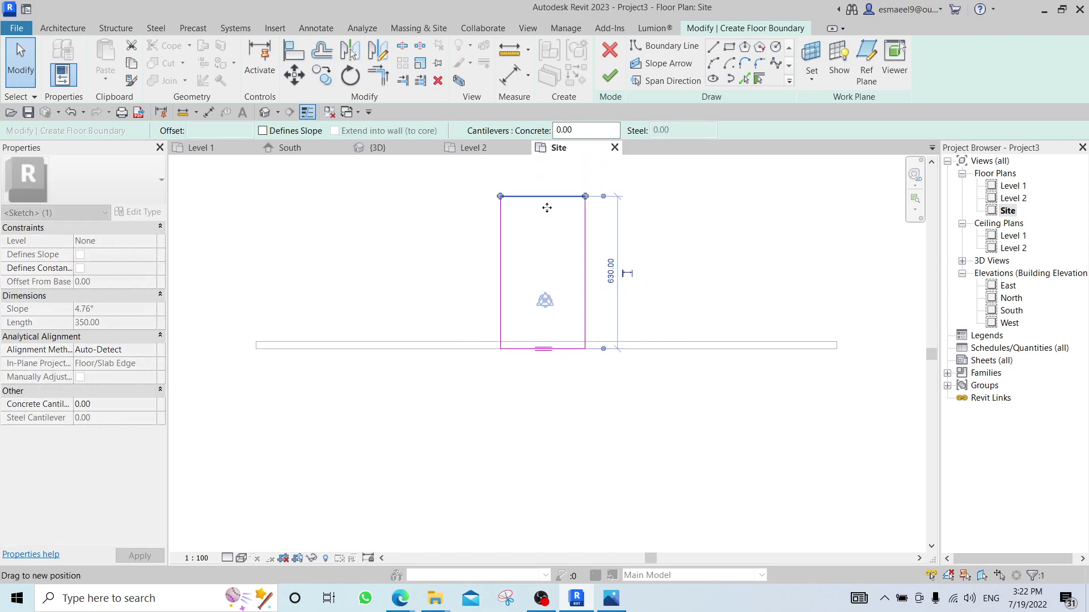
{"action": "left_click_drag", "start_coordinate": [549, 351], "coordinate": [562, 496]}
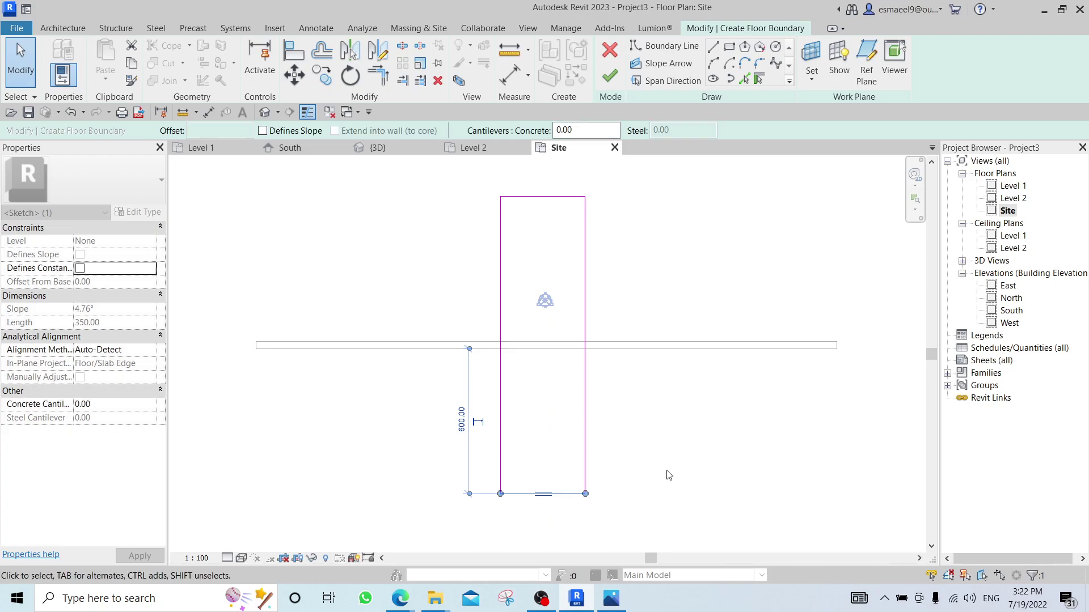
{"action": "left_click", "coordinate": [669, 476]}
{"action": "left_click", "coordinate": [610, 72]}
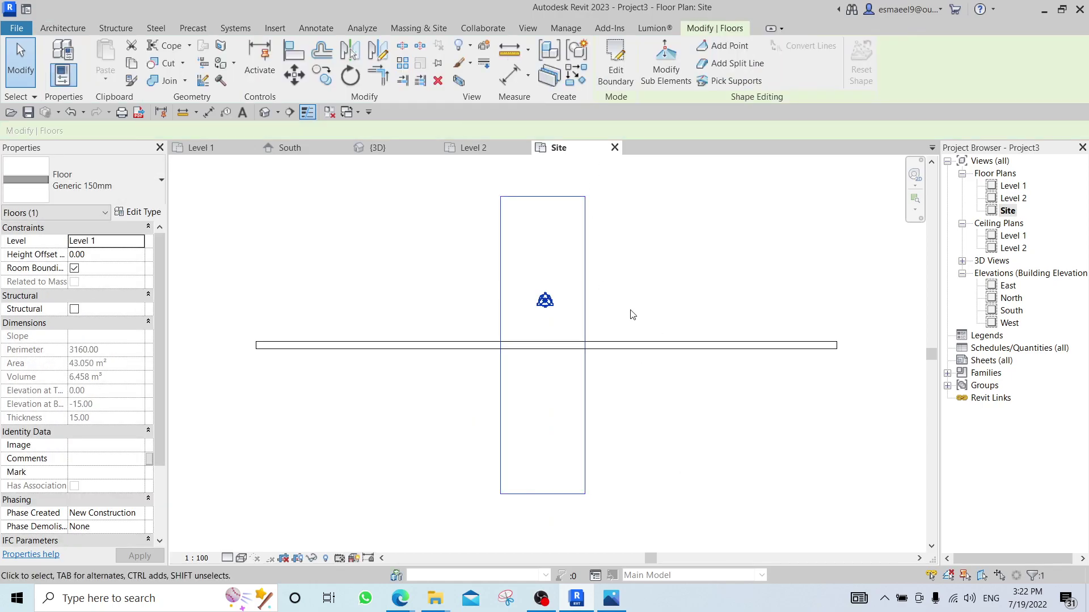
Step: In the 3D view, align the floor's edge to the wall's bottom edge using AL
{"action": "left_click", "coordinate": [371, 148]}
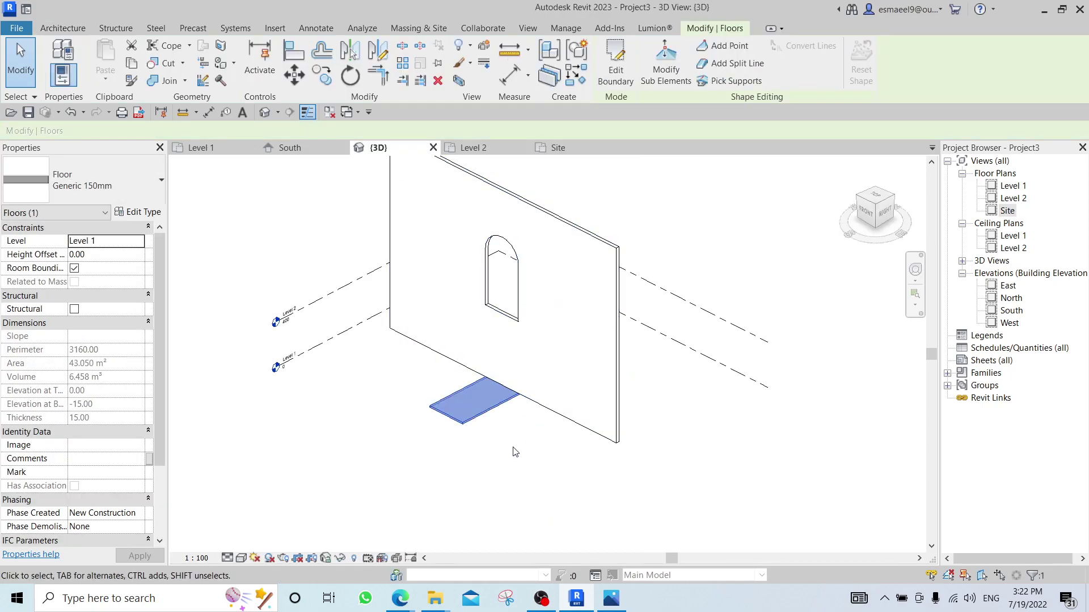
{"action": "scroll", "coordinate": [499, 375], "scroll_direction": "up", "scroll_amount": 3}
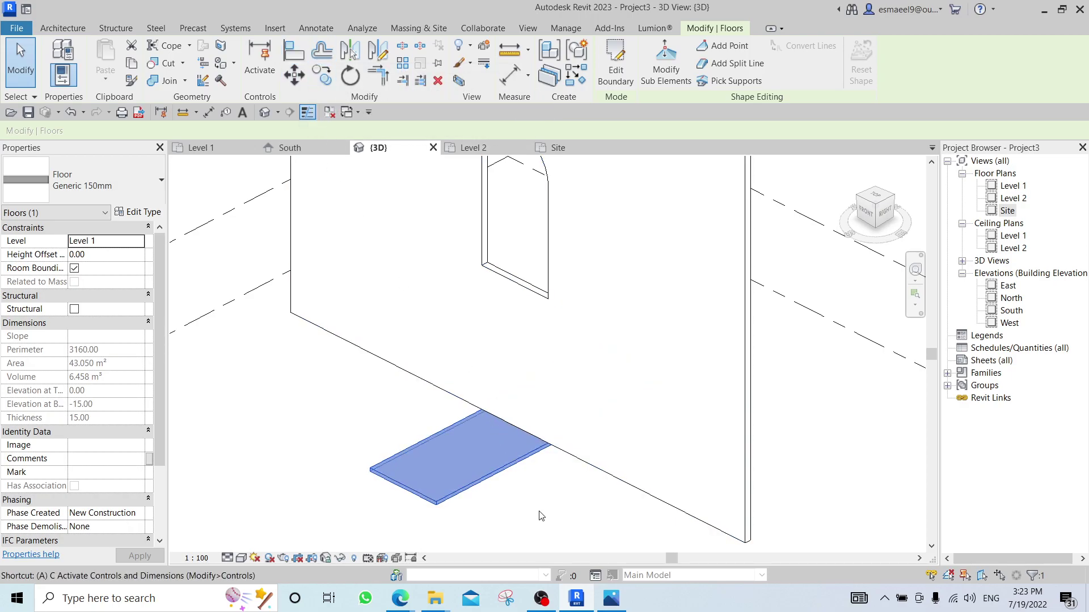
{"action": "key", "text": "a"}
{"action": "key", "text": "l"}
{"action": "scroll", "coordinate": [495, 246], "scroll_direction": "up", "scroll_amount": 4}
{"action": "scroll", "coordinate": [495, 246], "scroll_direction": "up", "scroll_amount": 1}
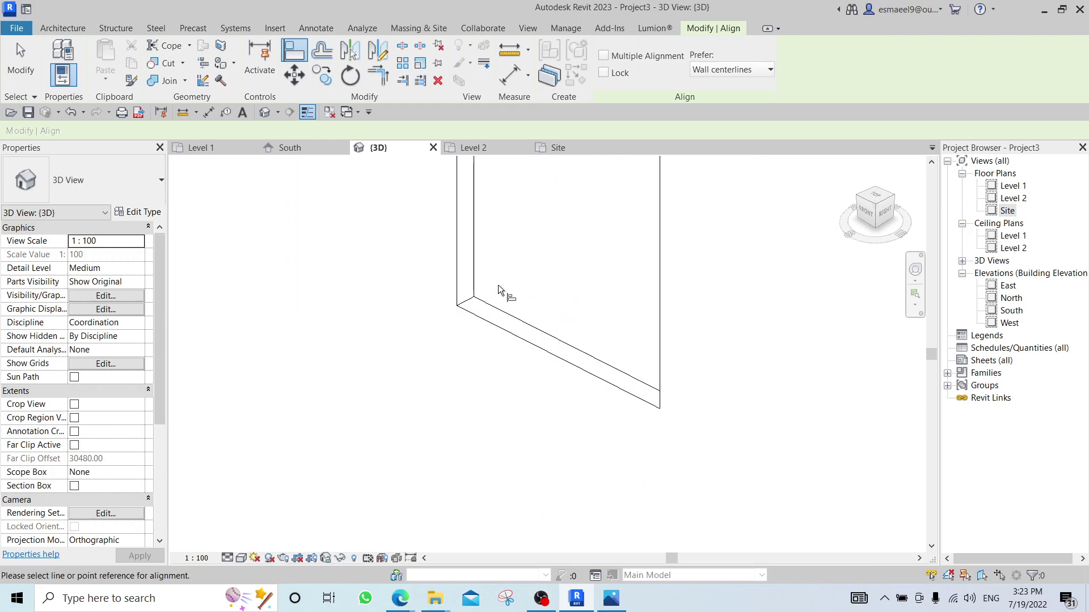
{"action": "left_click", "coordinate": [494, 318]}
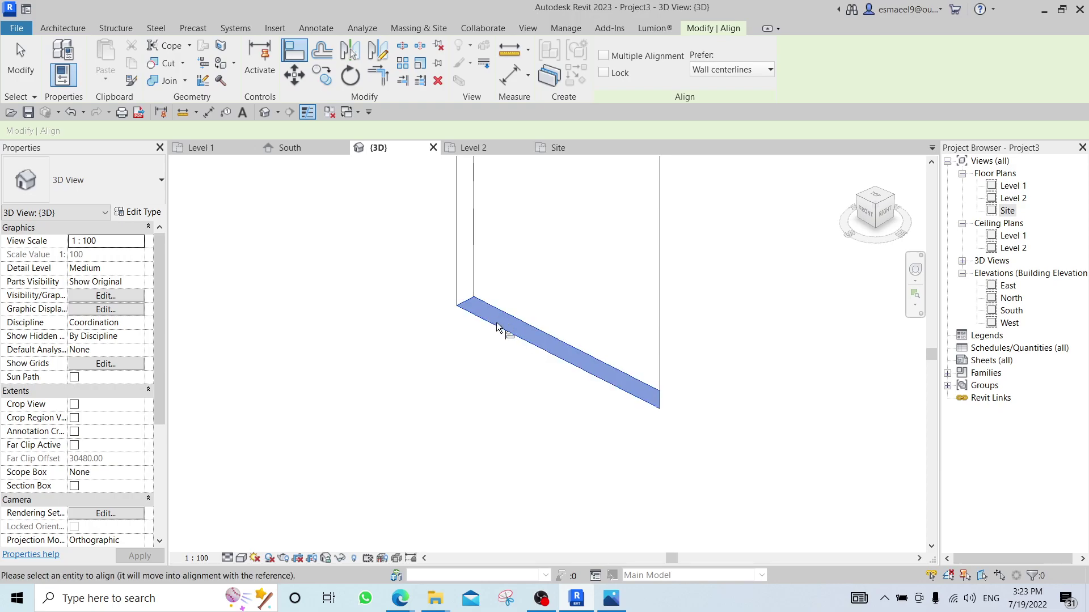
{"action": "scroll", "coordinate": [519, 369], "scroll_direction": "down", "scroll_amount": 5}
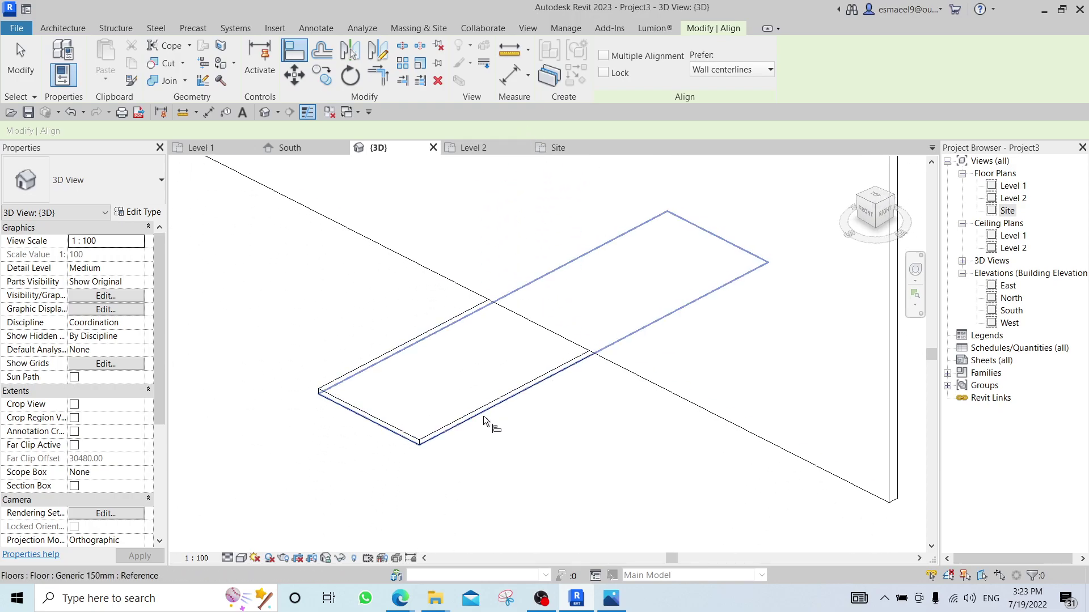
{"action": "left_click", "coordinate": [483, 416]}
{"action": "scroll", "coordinate": [487, 396], "scroll_direction": "down", "scroll_amount": 3}
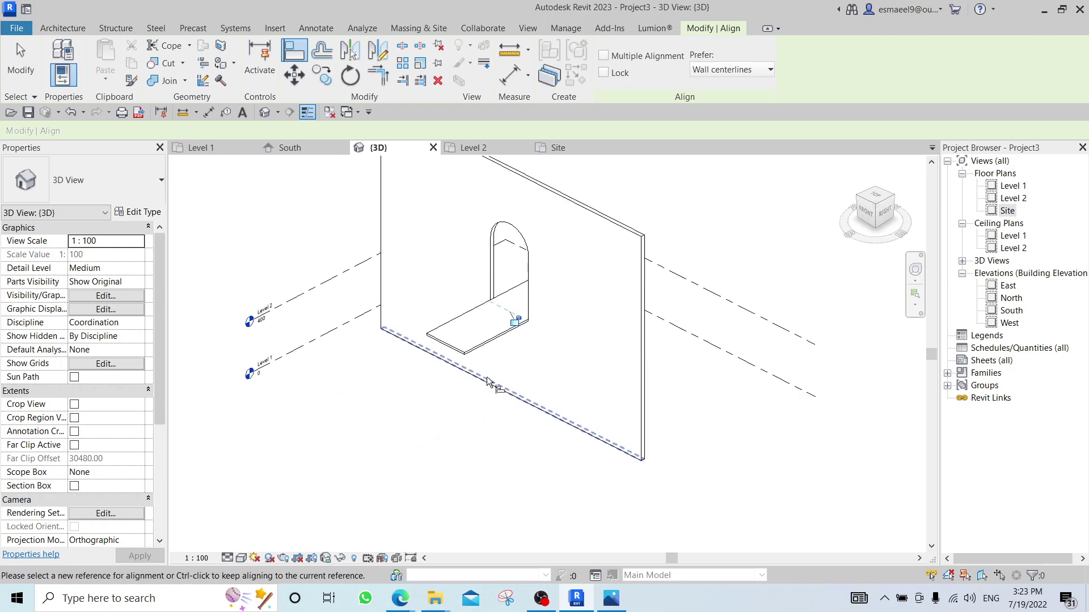
{"action": "scroll", "coordinate": [485, 352], "scroll_direction": "up", "scroll_amount": 4}
{"action": "key", "text": "Escape"}
{"action": "mouse_move", "coordinate": [494, 348]}
{"action": "middle_mouse_down", "text": "shift"}
{"action": "mouse_move", "coordinate": [560, 372]}
{"action": "mouse_move", "coordinate": [584, 360]}
{"action": "mouse_move", "coordinate": [629, 424]}
{"action": "middle_mouse_up", "text": "shift"}
{"action": "scroll", "coordinate": [616, 406], "scroll_direction": "up", "scroll_amount": 2}
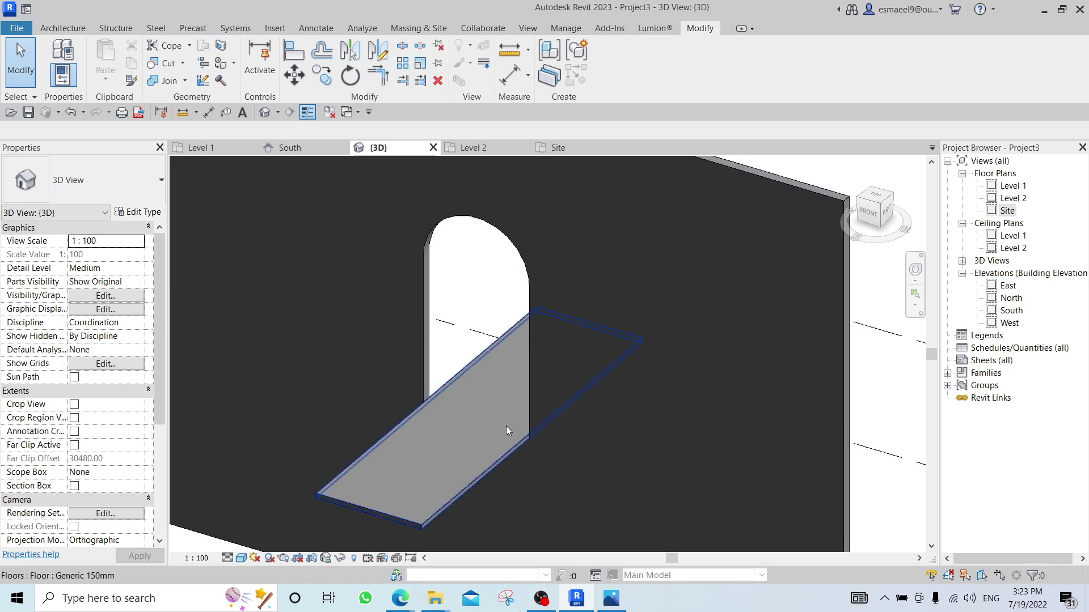
Step: Toggle between Wireframe (WF) and Shaded (SD) styles to check the floor through the arch
{"action": "key", "text": "w"}
{"action": "key", "text": "f"}
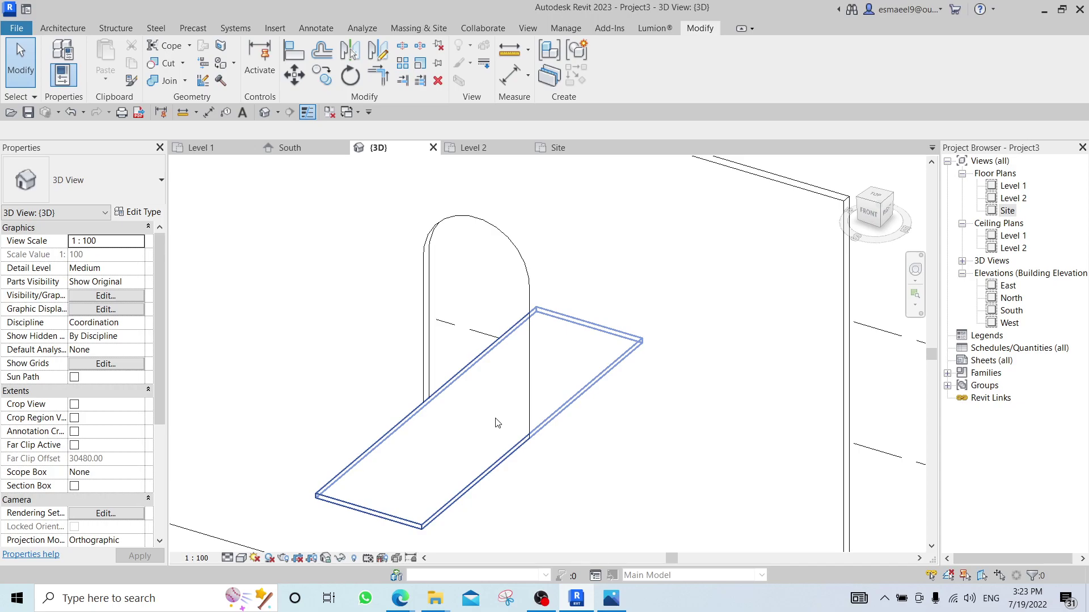
{"action": "key", "text": "s"}
{"action": "key", "text": "d"}
{"action": "key", "text": "w"}
{"action": "key", "text": "f"}
{"action": "key", "text": "s"}
{"action": "key", "text": "d"}
{"action": "key", "text": "w"}
{"action": "key", "text": "f"}
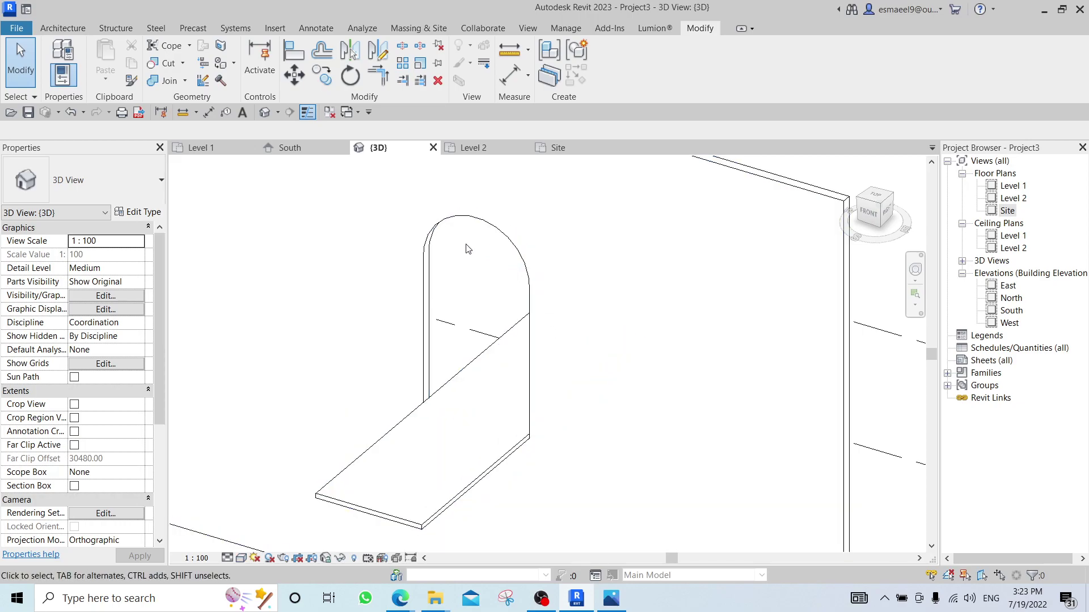
Step: Viewing the wall from FRONT, start a Roof by Extrusion on its face at Level 2, offset 0
{"action": "left_click", "coordinate": [63, 29]}
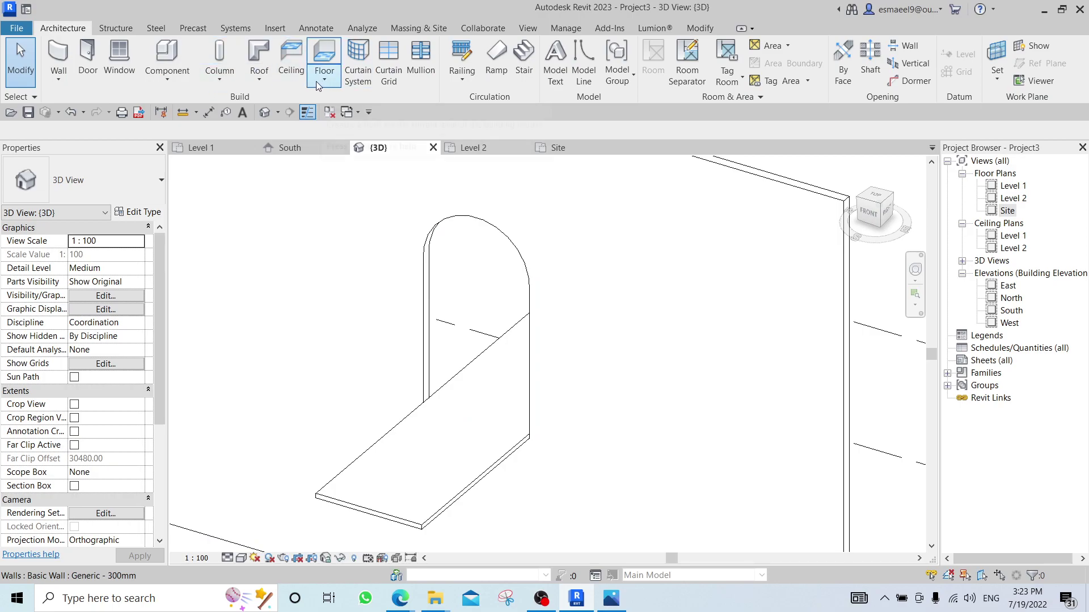
{"action": "left_click", "coordinate": [261, 81]}
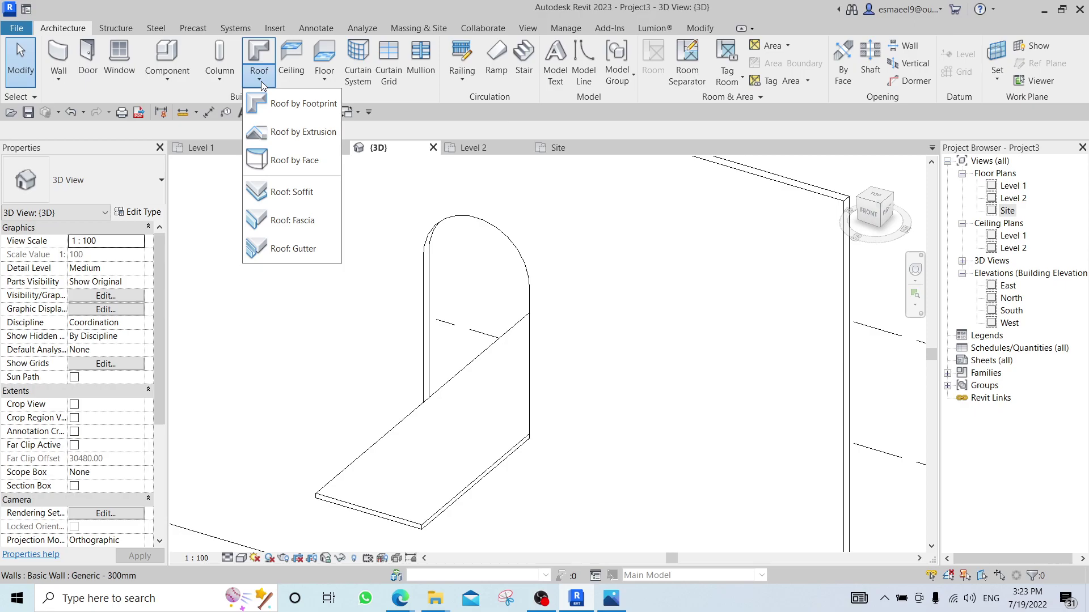
{"action": "left_click", "coordinate": [877, 225]}
{"action": "left_click", "coordinate": [878, 226]}
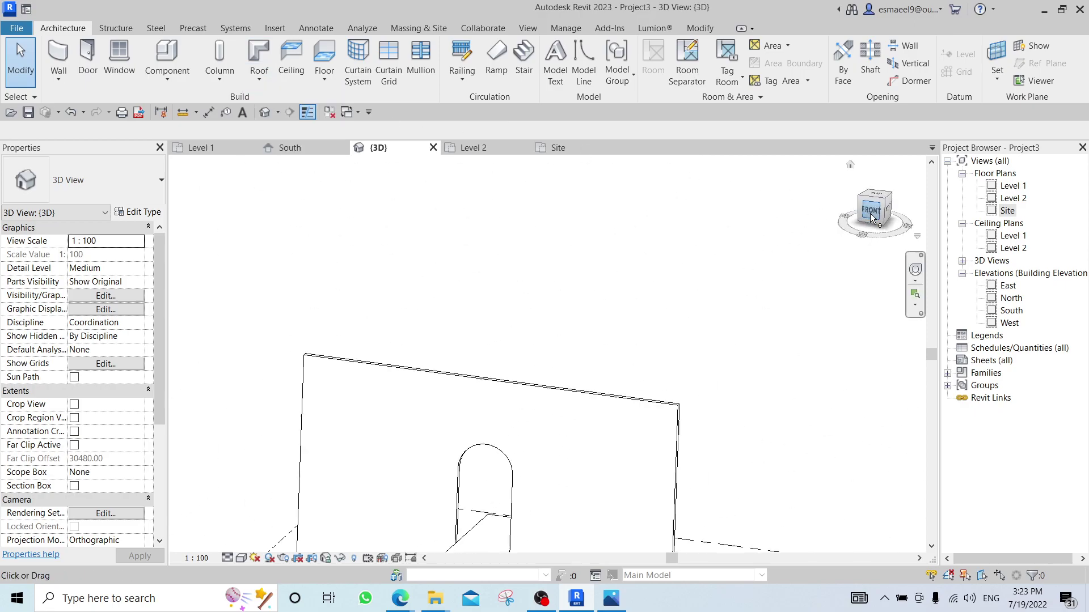
{"action": "scroll", "coordinate": [568, 329], "scroll_direction": "up", "scroll_amount": 3}
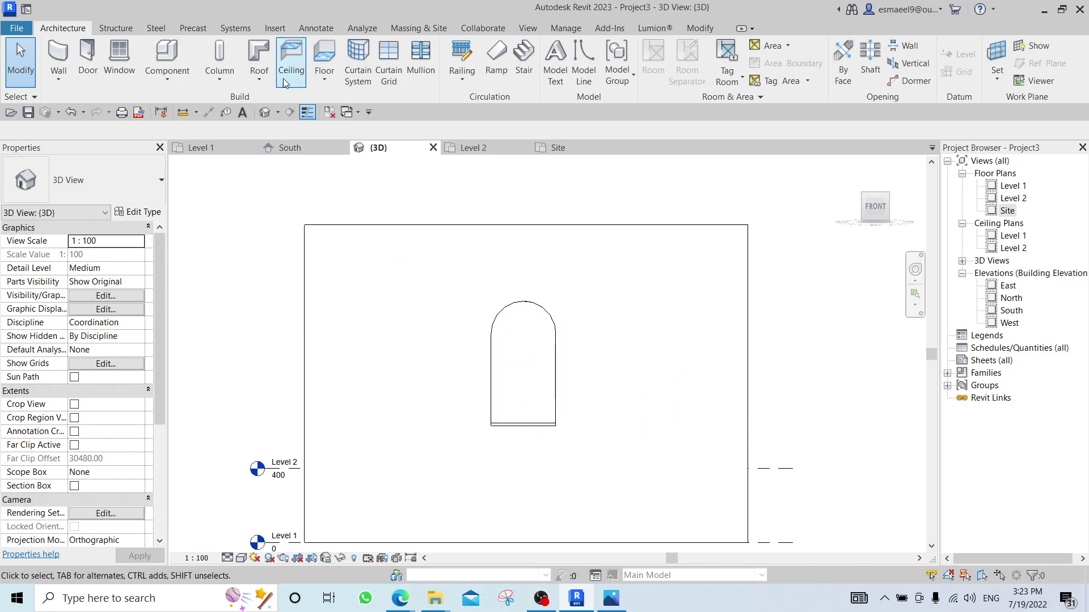
{"action": "left_click", "coordinate": [266, 80]}
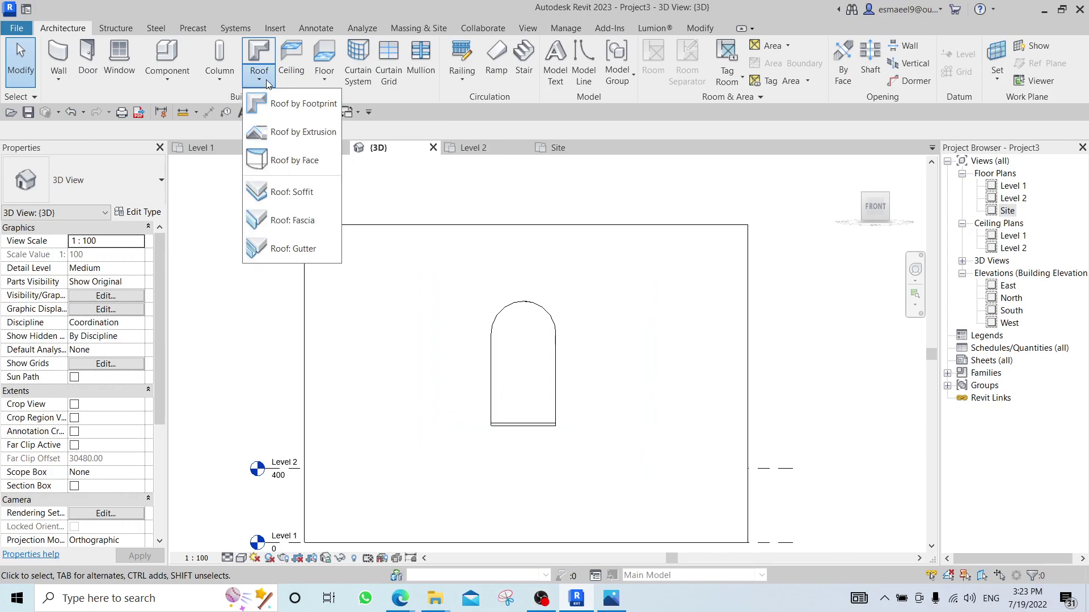
{"action": "left_click", "coordinate": [283, 126]}
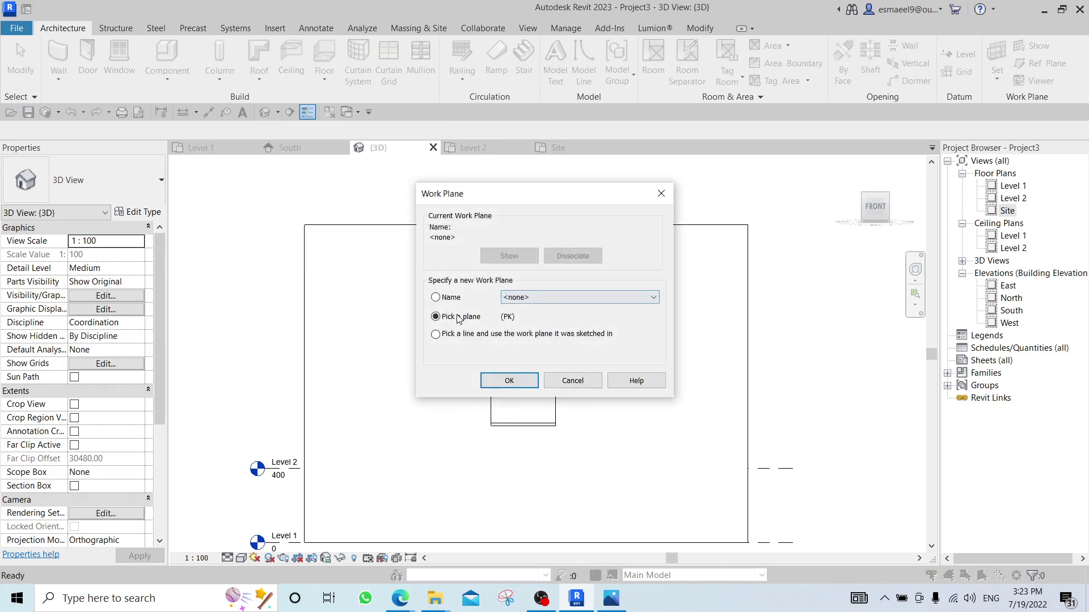
{"action": "left_click", "coordinate": [509, 381]}
{"action": "left_click", "coordinate": [735, 311]}
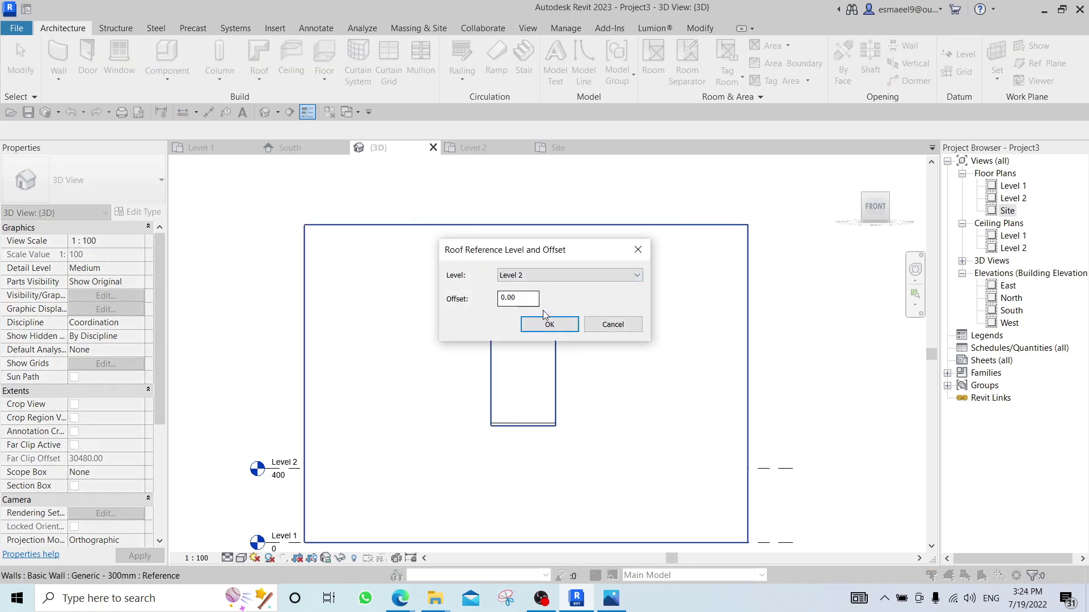
{"action": "left_click", "coordinate": [549, 323]}
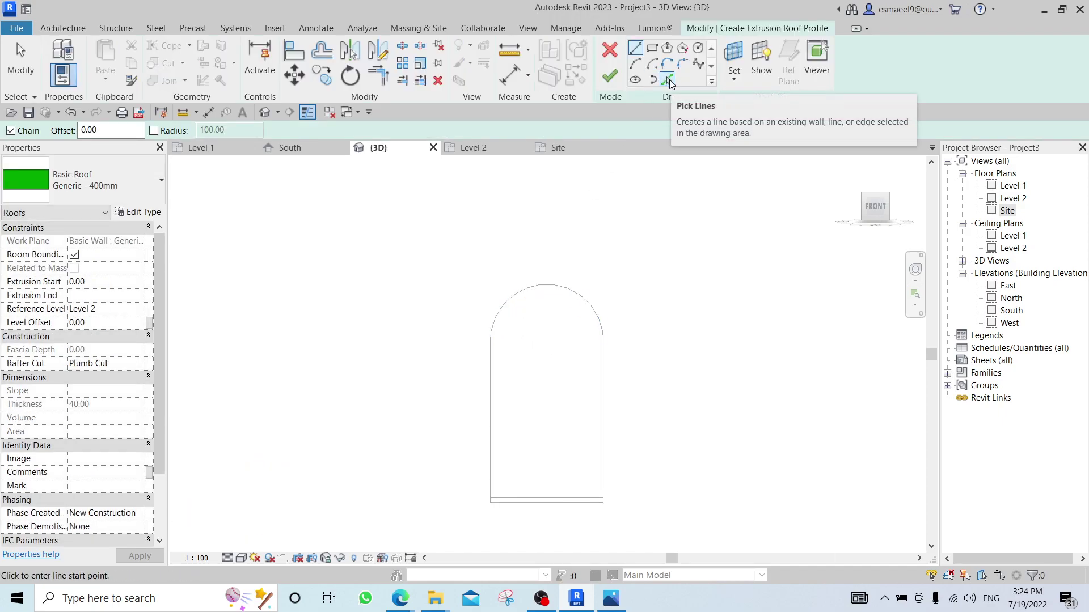
Step: Set the Pick Lines roof to Generic - 125mm with structure thickness 15.00
{"action": "left_click", "coordinate": [668, 79]}
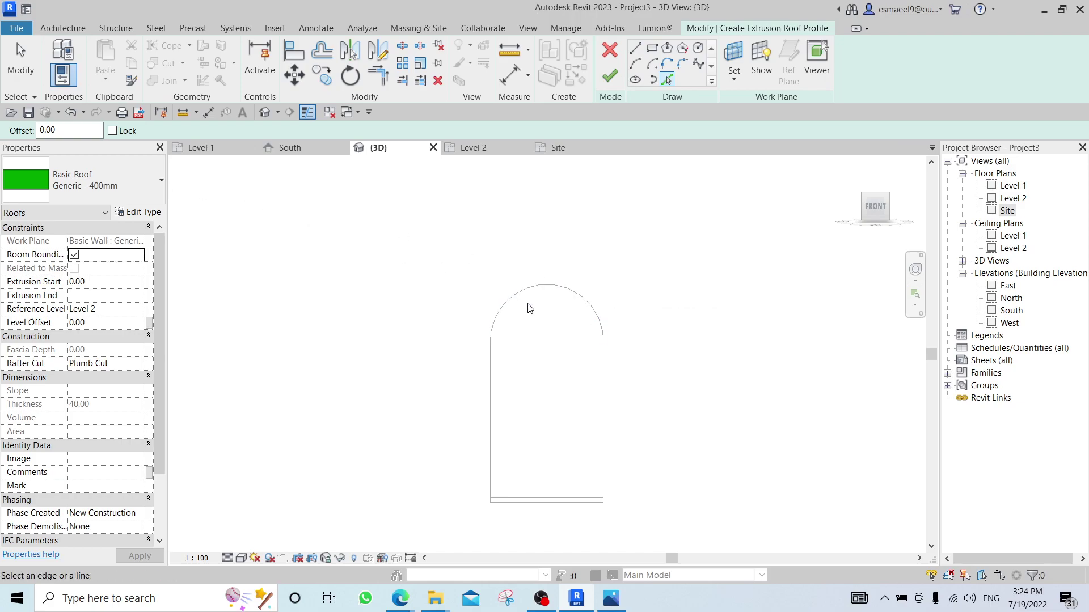
{"action": "left_click", "coordinate": [141, 194]}
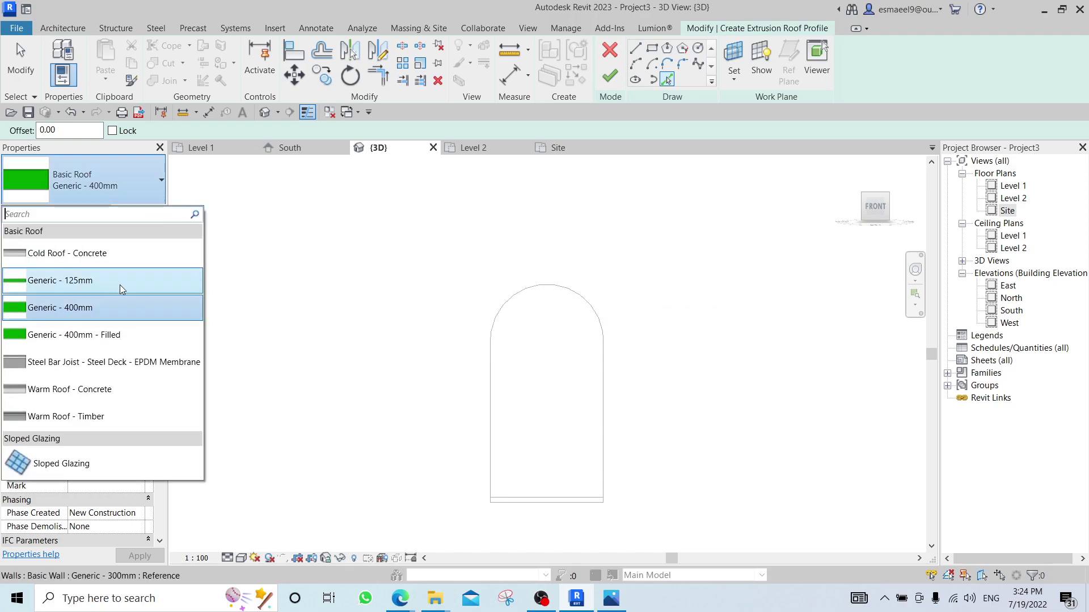
{"action": "left_click", "coordinate": [120, 279]}
{"action": "left_click", "coordinate": [139, 212]}
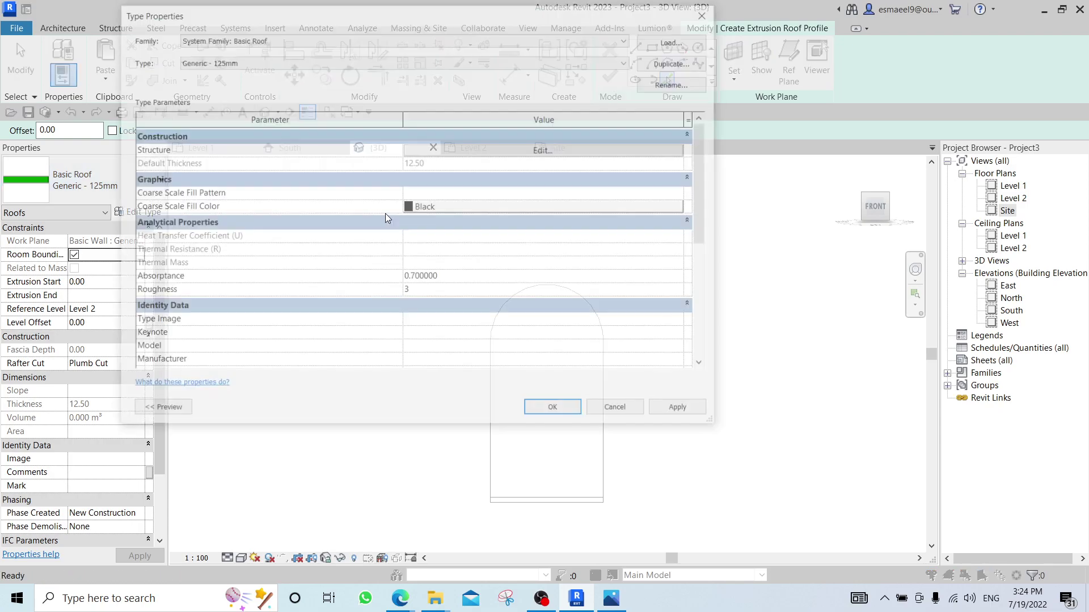
{"action": "left_click", "coordinate": [470, 151]}
{"action": "left_click", "coordinate": [470, 149]}
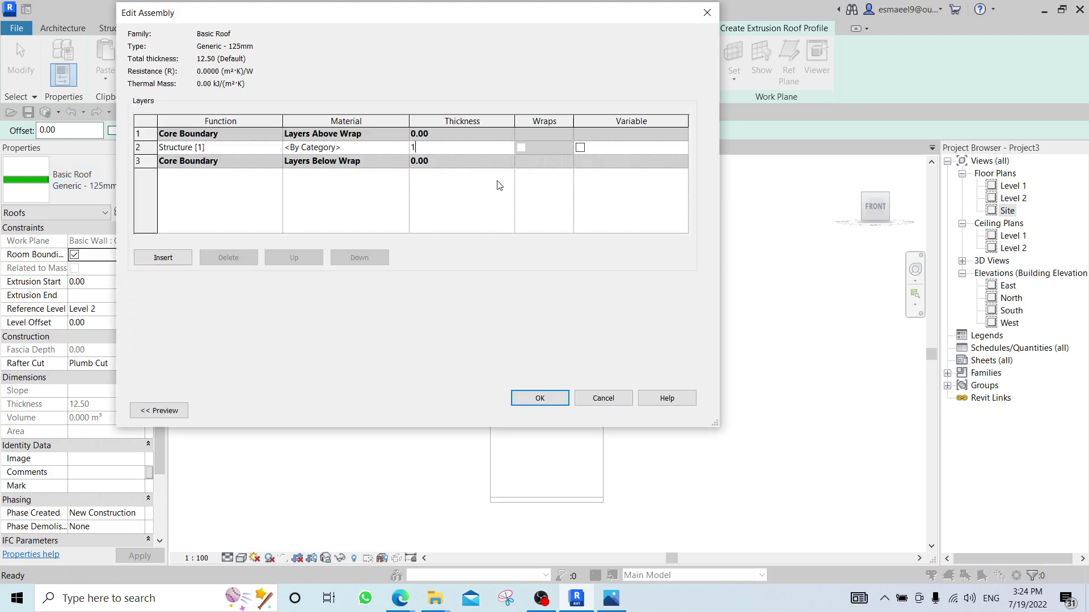
{"action": "left_click", "coordinate": [558, 399]}
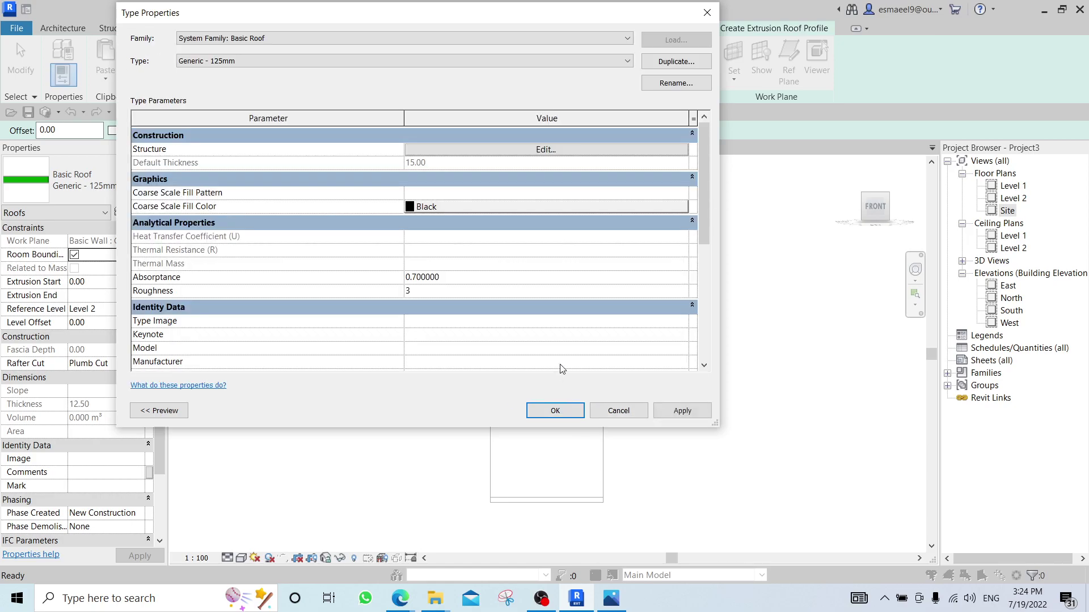
{"action": "left_click", "coordinate": [558, 410]}
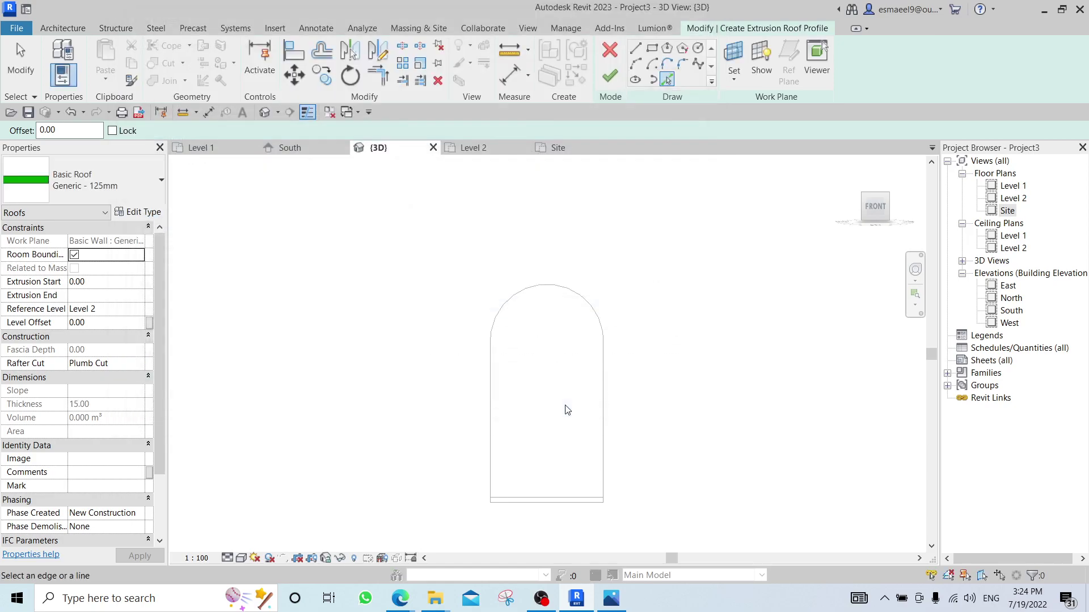
Step: Pick the opening's arch edge as the profile and finish the extrusion roof
{"action": "left_click", "coordinate": [580, 295]}
{"action": "scroll", "coordinate": [572, 315], "scroll_direction": "up", "scroll_amount": 3}
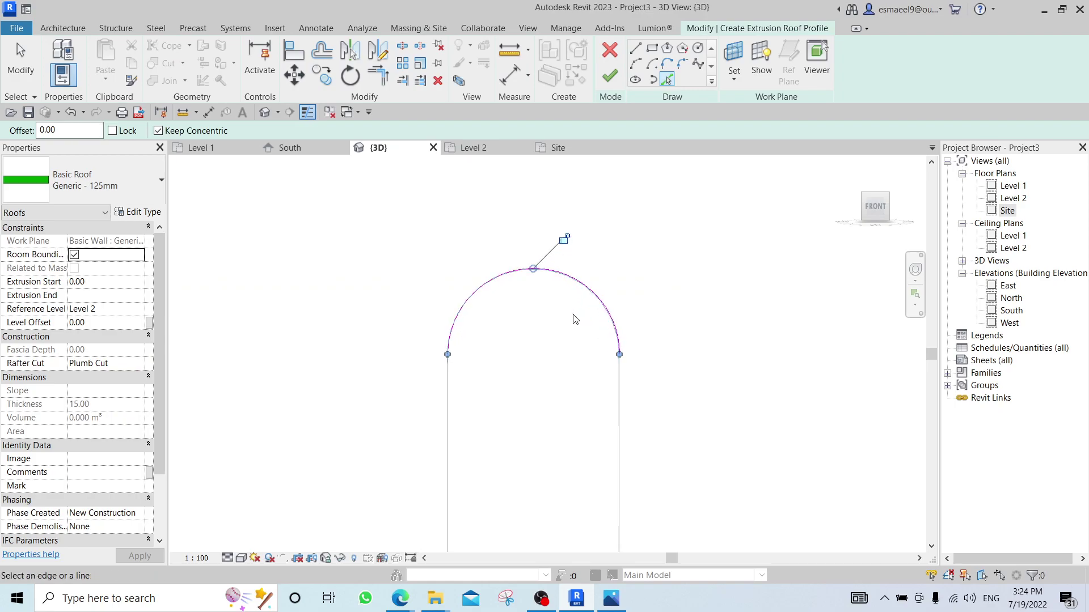
{"action": "left_click", "coordinate": [611, 78]}
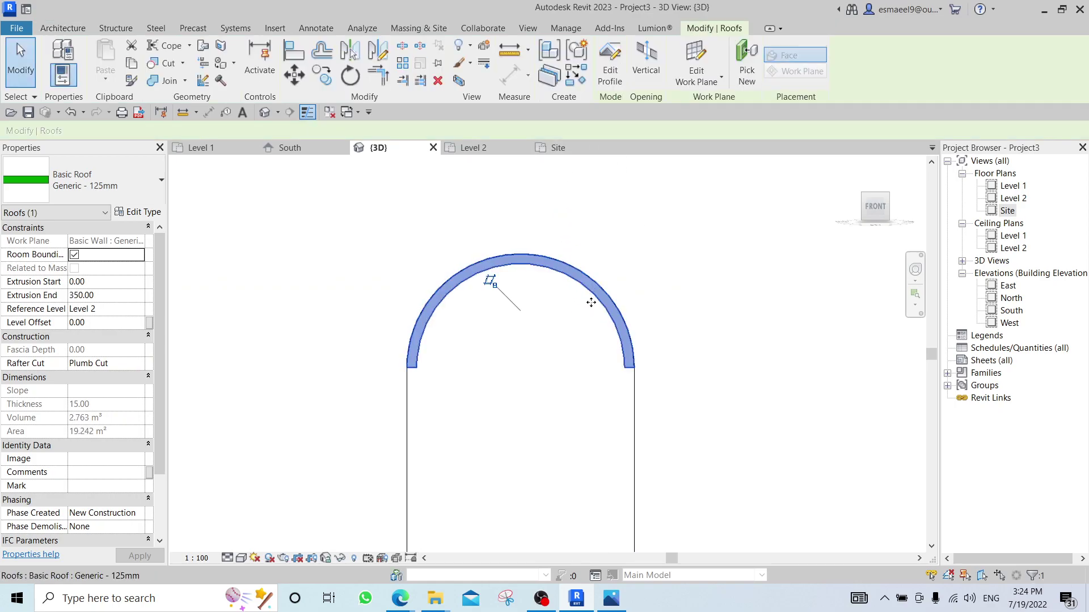
Step: Switch the 3D view to shaded display (SD) and select the arched roof
{"action": "left_click", "coordinate": [558, 316]}
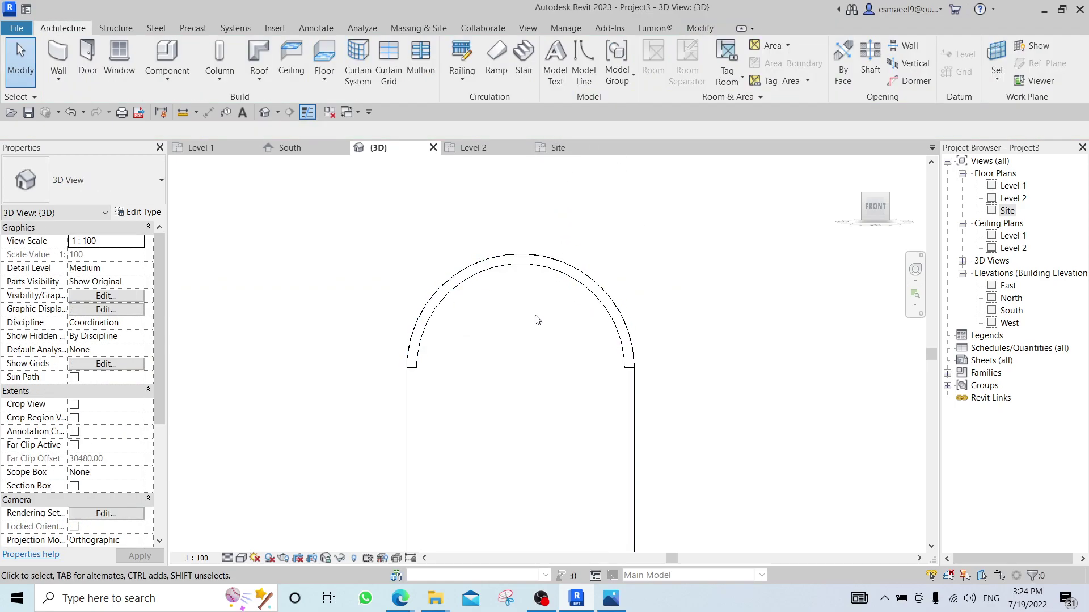
{"action": "middle_click_drag", "start_coordinate": [558, 319], "coordinate": [493, 376], "text": "shift"}
{"action": "key", "text": "s"}
{"action": "key", "text": "d"}
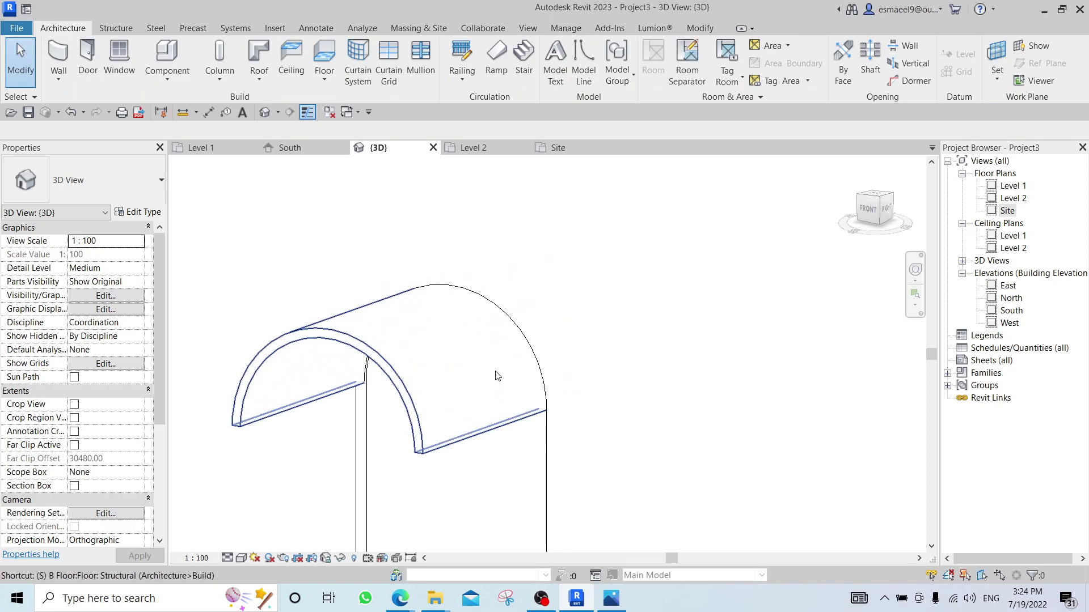
{"action": "left_click", "coordinate": [553, 324]}
{"action": "scroll", "coordinate": [553, 324], "scroll_direction": "down", "scroll_amount": 3}
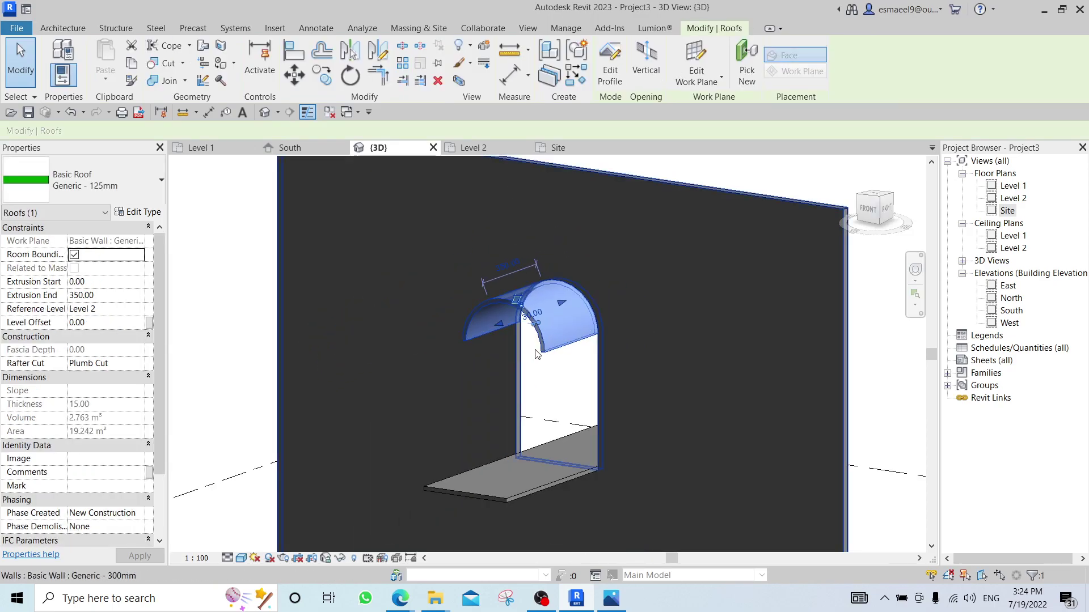
{"action": "key", "text": "Escape"}
{"action": "left_click", "coordinate": [569, 291]}
Step: Open the roof's profile sketch in Front view and delete the original arch line
{"action": "left_click", "coordinate": [610, 72]}
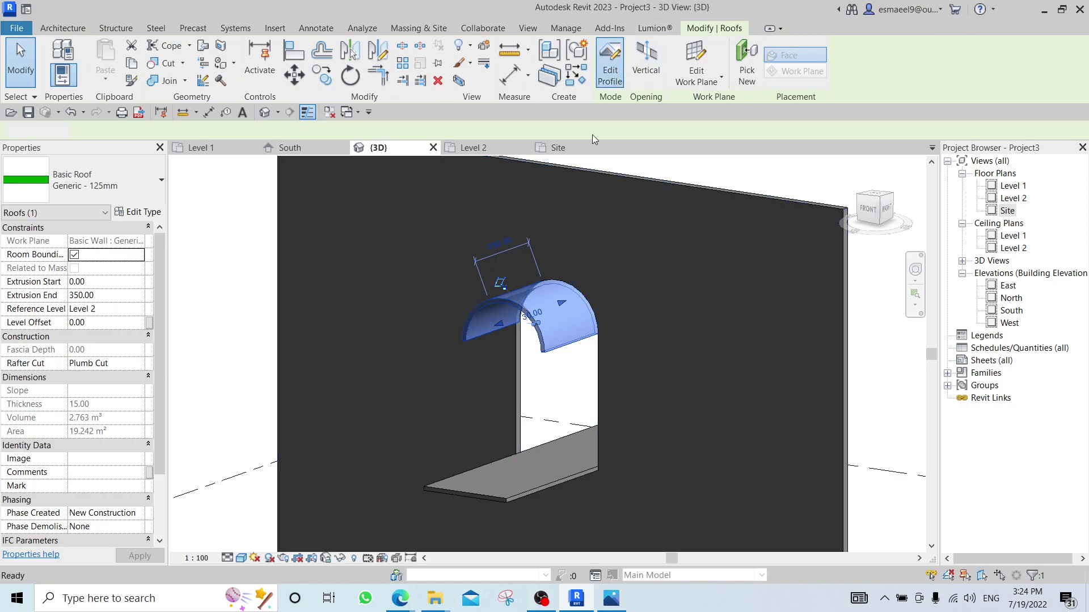
{"action": "left_click", "coordinate": [858, 210]}
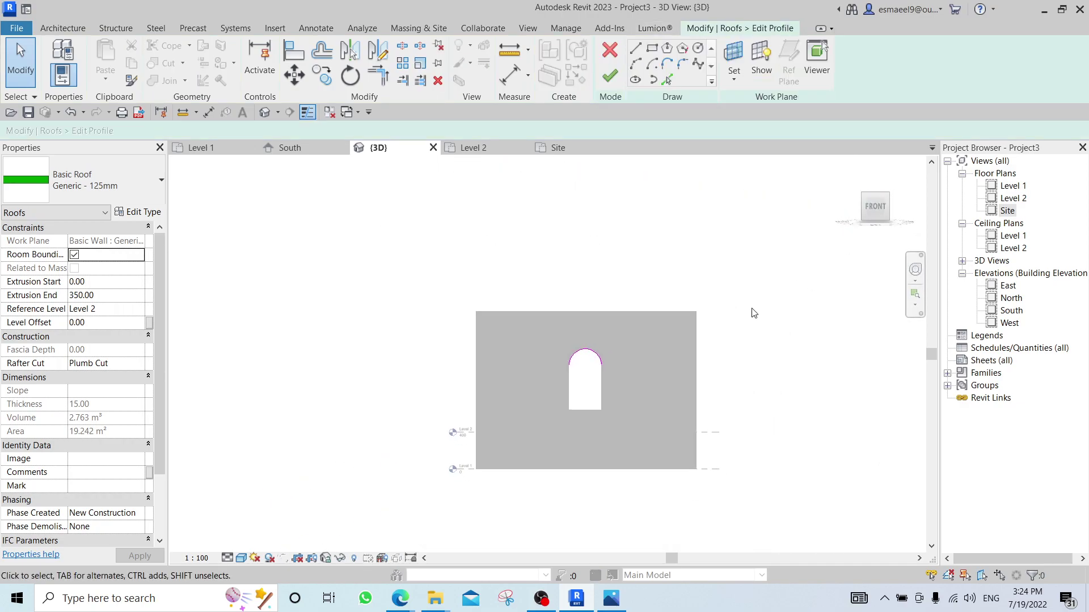
{"action": "scroll", "coordinate": [567, 309], "scroll_direction": "up", "scroll_amount": 5}
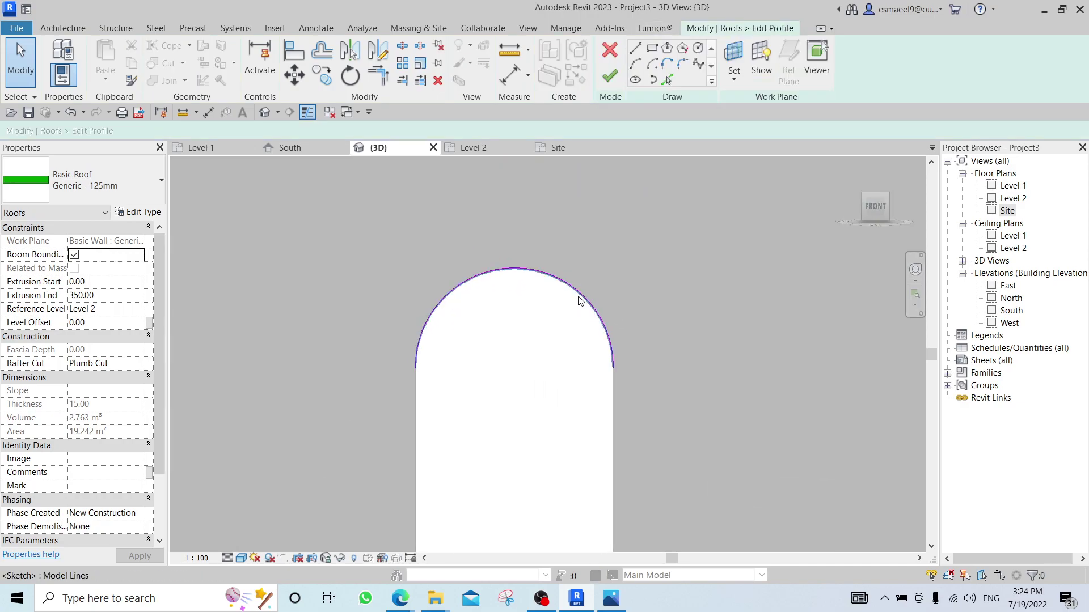
{"action": "left_click", "coordinate": [580, 301]}
{"action": "left_click", "coordinate": [588, 285]}
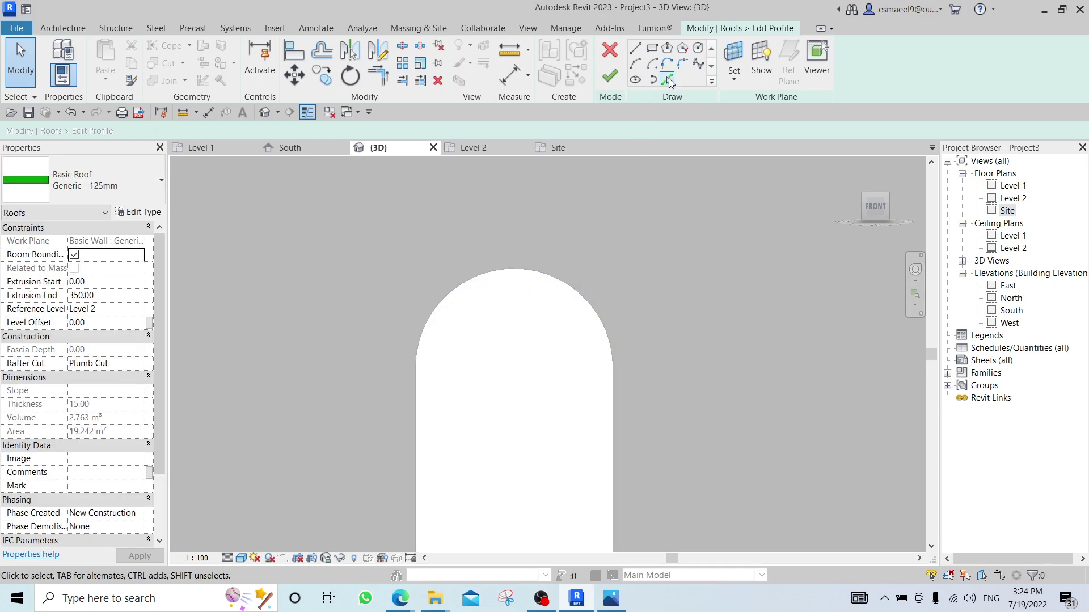
Step: Re-pick the opening's arch edge with a 15 offset and finish the roof profile
{"action": "left_click", "coordinate": [669, 82]}
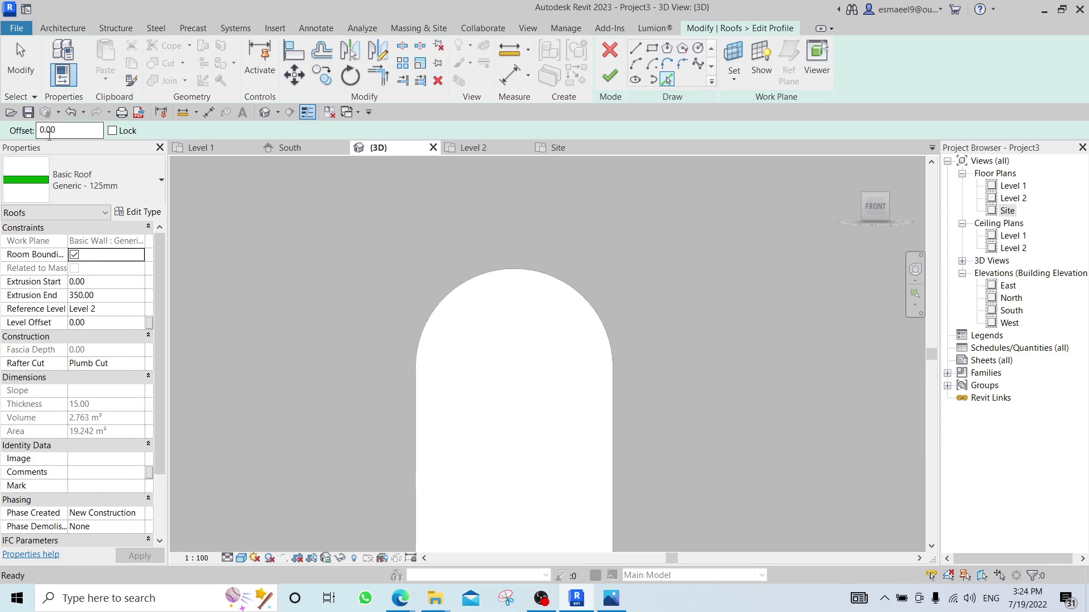
{"action": "left_click", "coordinate": [68, 135]}
{"action": "key", "text": "Return"}
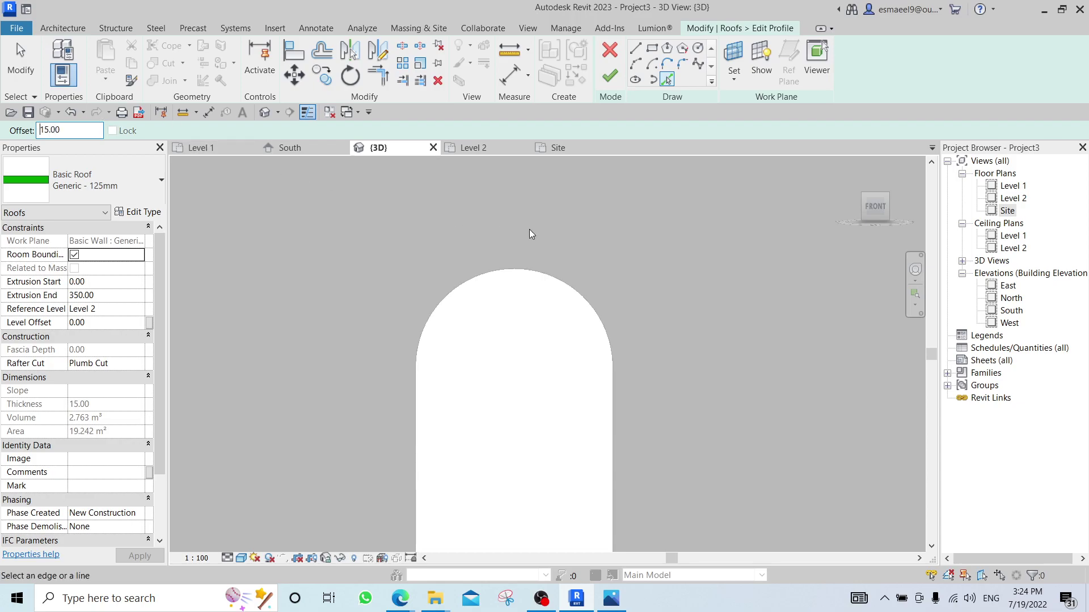
{"action": "left_click", "coordinate": [574, 285]}
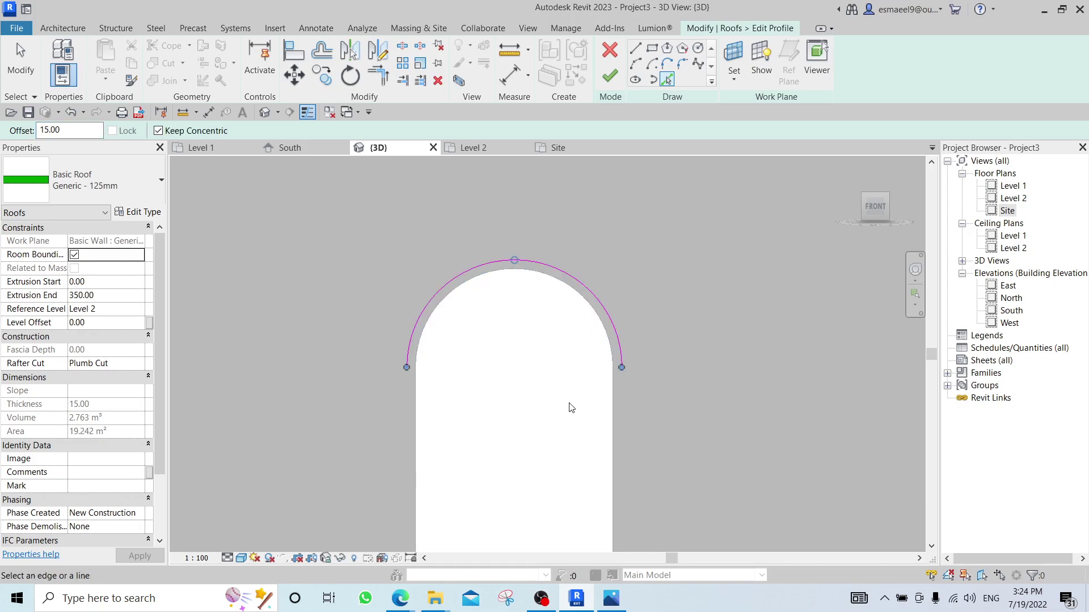
{"action": "left_click", "coordinate": [610, 76]}
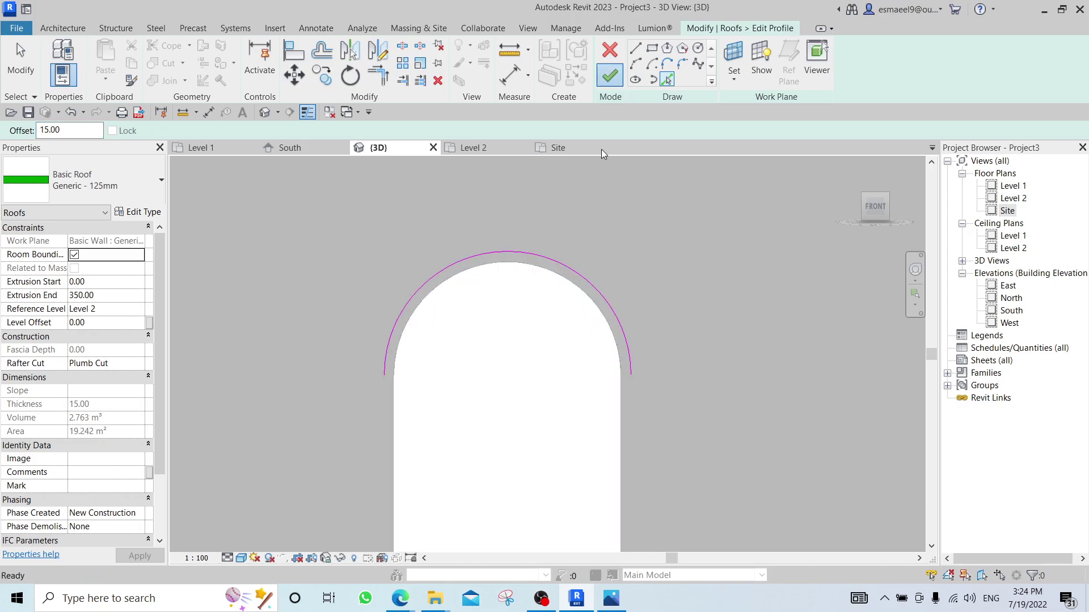
{"action": "key", "text": "Escape"}
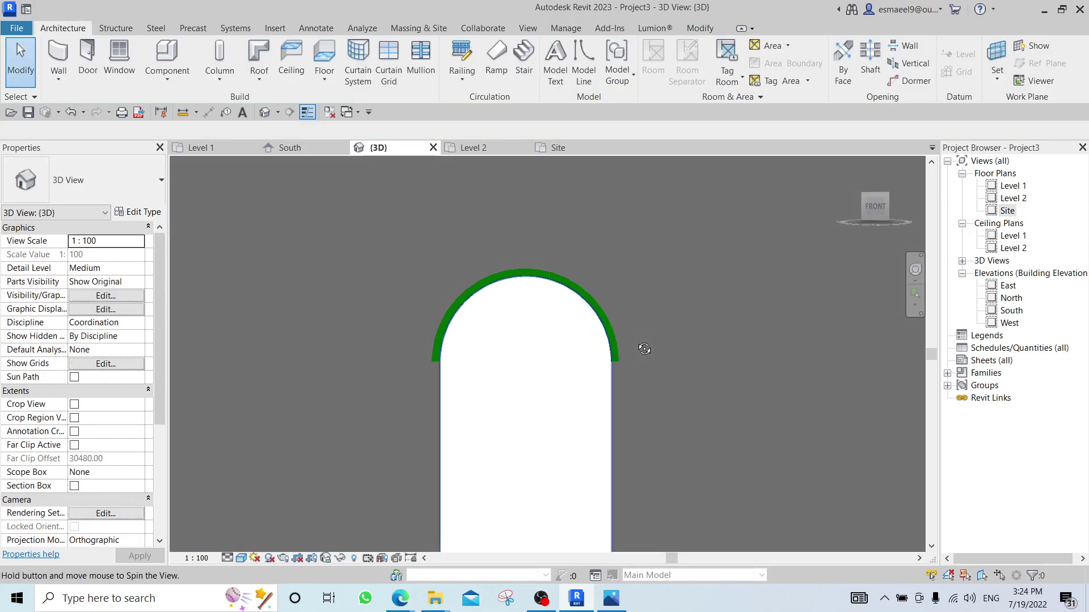
Step: Drag the arched roof's end grip until the roof end meets the wall face
{"action": "middle_click_drag", "start_coordinate": [587, 324], "coordinate": [498, 381], "text": "shift"}
{"action": "left_click", "coordinate": [533, 389]}
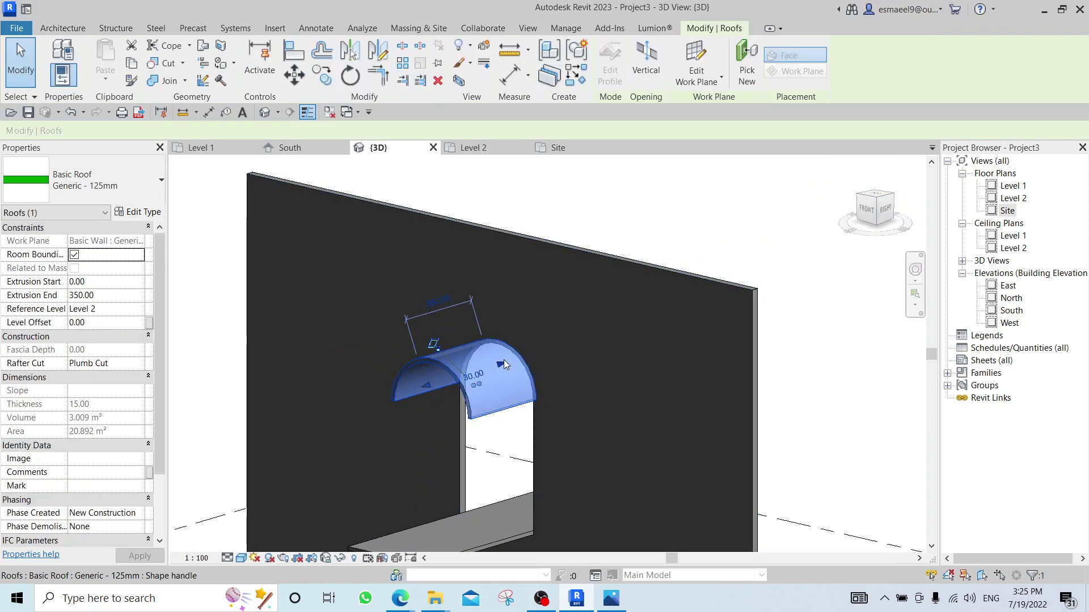
{"action": "left_click_drag", "start_coordinate": [501, 364], "coordinate": [600, 335]}
{"action": "middle_click_drag", "start_coordinate": [547, 390], "coordinate": [504, 363], "text": "shift"}
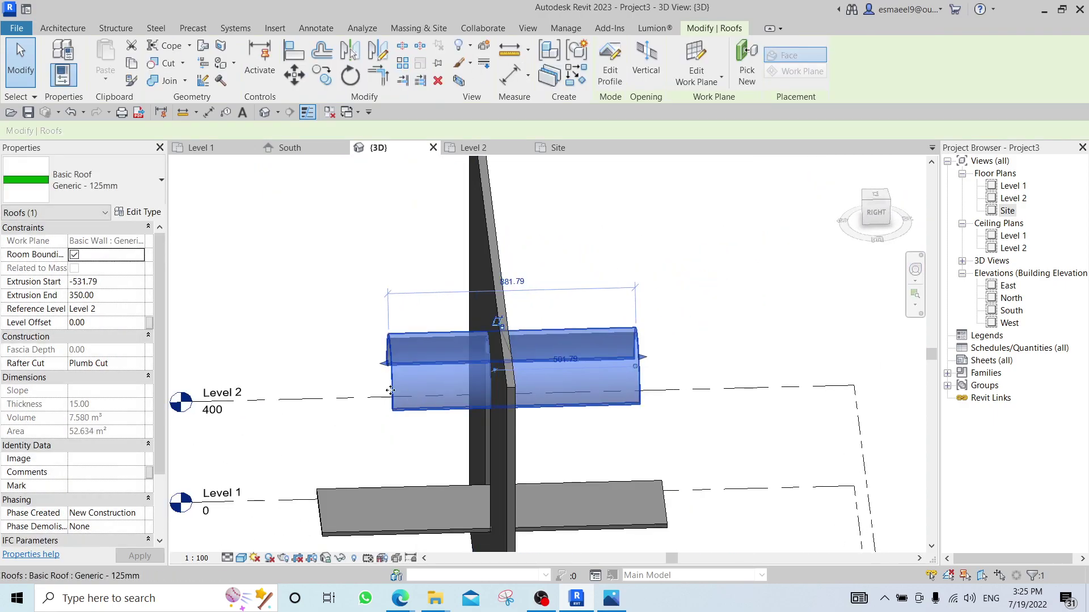
{"action": "mouse_move", "coordinate": [502, 360]}
{"action": "left_mouse_down"}
{"action": "mouse_move", "coordinate": [540, 360]}
{"action": "mouse_move", "coordinate": [504, 362]}
{"action": "left_mouse_up"}
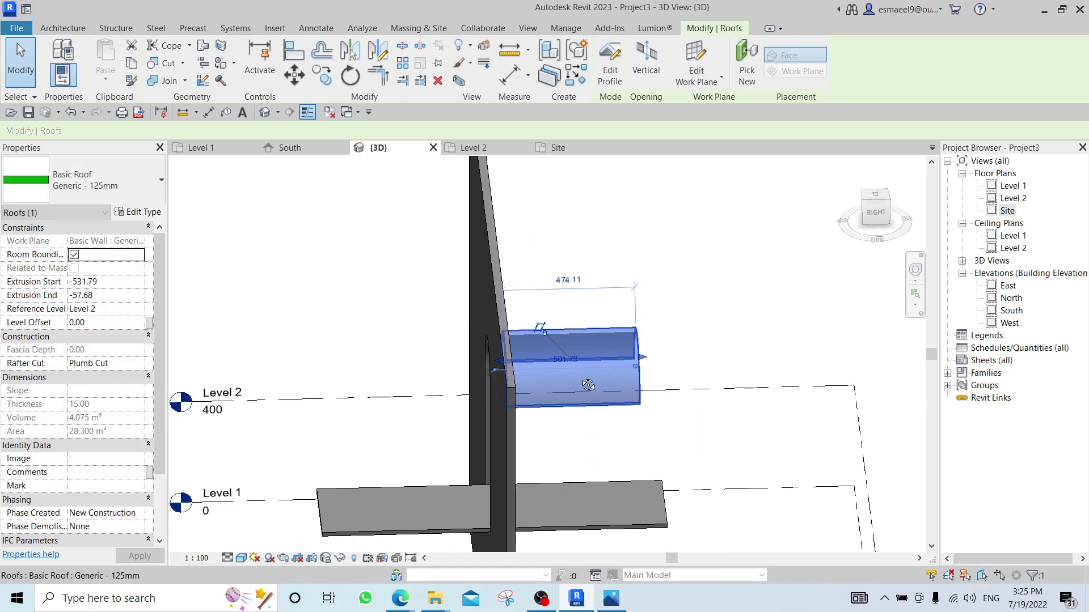
{"action": "middle_click_drag", "start_coordinate": [503, 362], "coordinate": [476, 326], "text": "shift"}
{"action": "left_click_drag", "start_coordinate": [475, 324], "coordinate": [523, 344]}
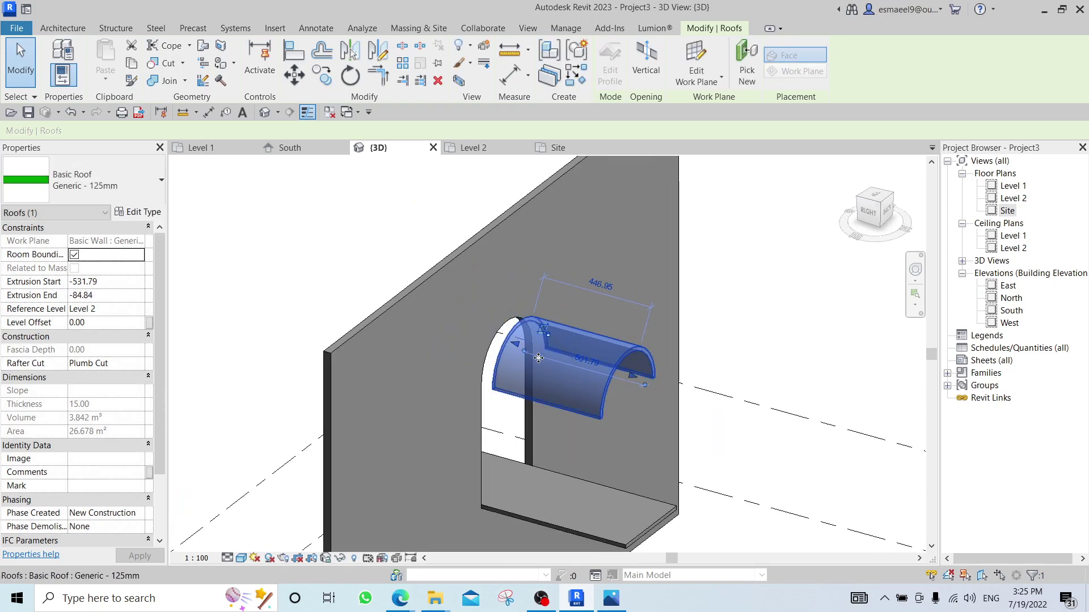
{"action": "middle_click_drag", "start_coordinate": [523, 344], "coordinate": [519, 363], "text": "shift"}
{"action": "left_click_drag", "start_coordinate": [518, 363], "coordinate": [449, 357]}
{"action": "mouse_move", "coordinate": [449, 357]}
{"action": "middle_mouse_down", "text": "shift"}
{"action": "mouse_move", "coordinate": [574, 400]}
{"action": "mouse_move", "coordinate": [471, 359]}
{"action": "middle_mouse_up", "text": "shift"}
{"action": "left_click_drag", "start_coordinate": [471, 358], "coordinate": [580, 370]}
{"action": "key", "text": "Escape"}
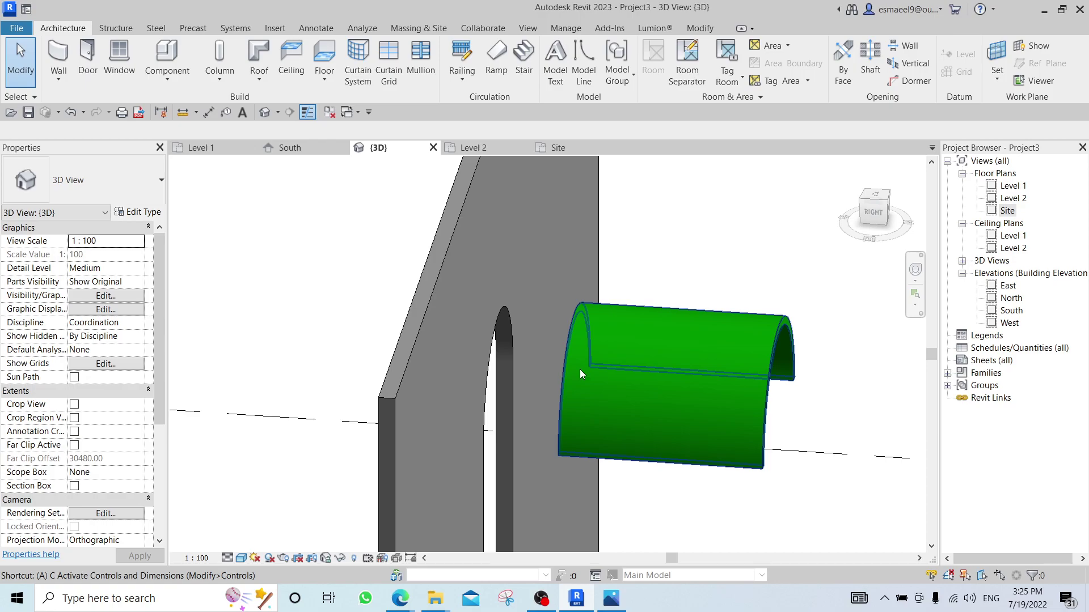
Step: Start Align (AL) and orbit around the opening to check the roof end against the wall
{"action": "key", "text": "a"}
{"action": "key", "text": "l"}
{"action": "middle_click_drag", "start_coordinate": [464, 335], "coordinate": [617, 397], "text": "shift"}
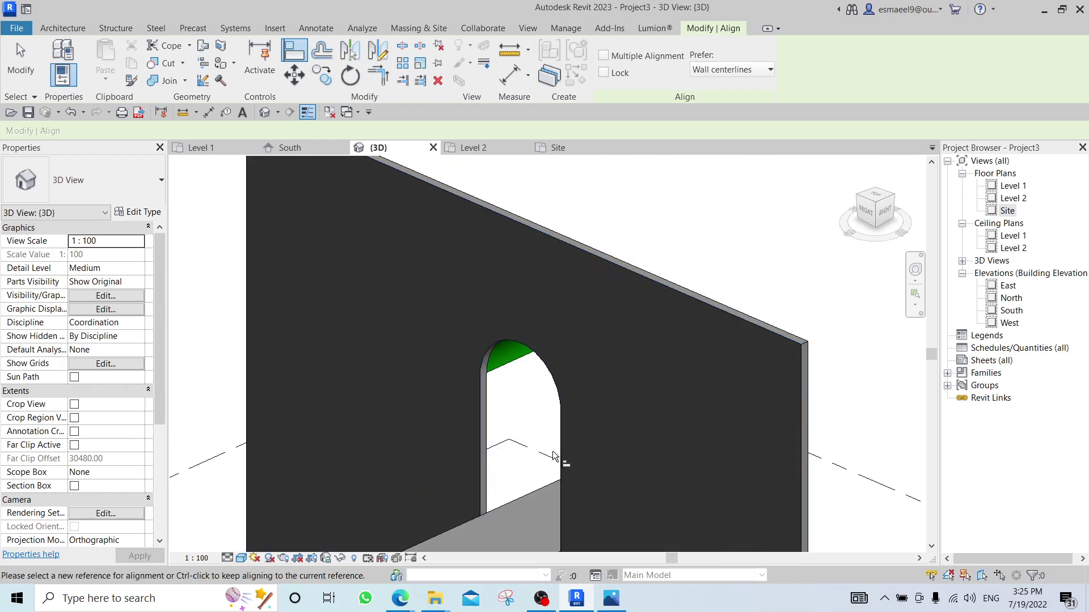
{"action": "middle_click_drag", "start_coordinate": [552, 451], "coordinate": [496, 473], "text": "shift"}
{"action": "middle_click_drag", "start_coordinate": [424, 313], "coordinate": [491, 362], "text": "shift"}
{"action": "key", "text": "Escape"}
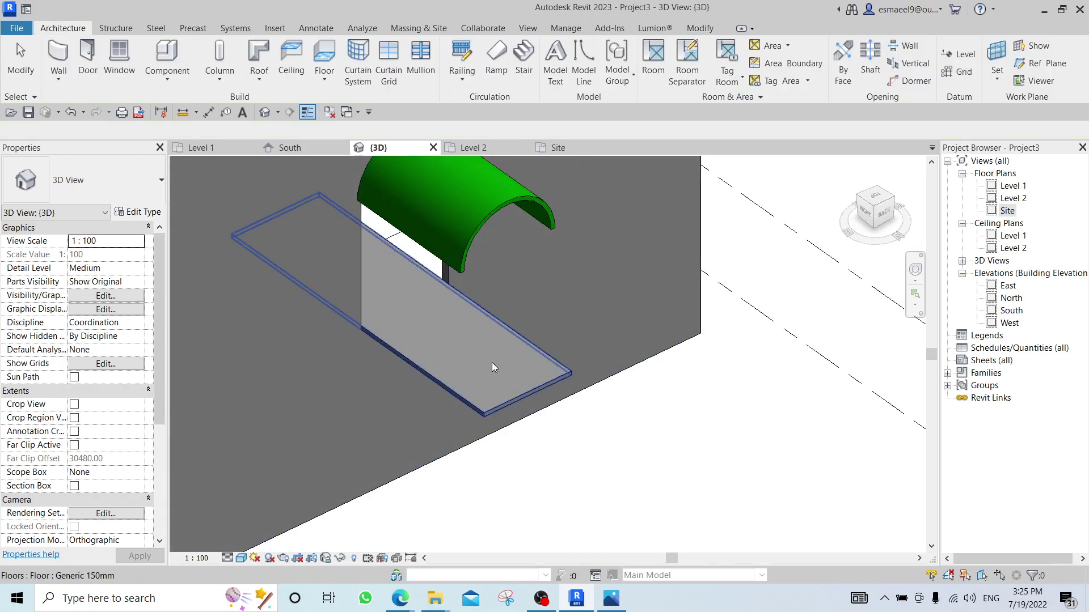
Step: Open the Site floor plan from the Project Browser
{"action": "left_click", "coordinate": [334, 352]}
{"action": "key", "text": "w"}
{"action": "key", "text": "a"}
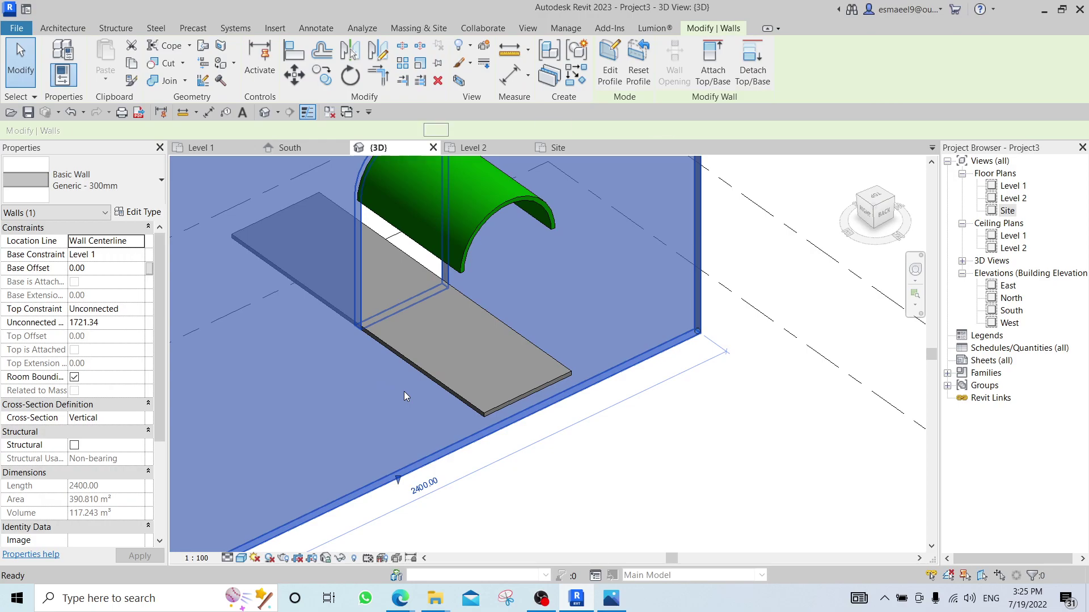
{"action": "double_click", "coordinate": [1014, 198]}
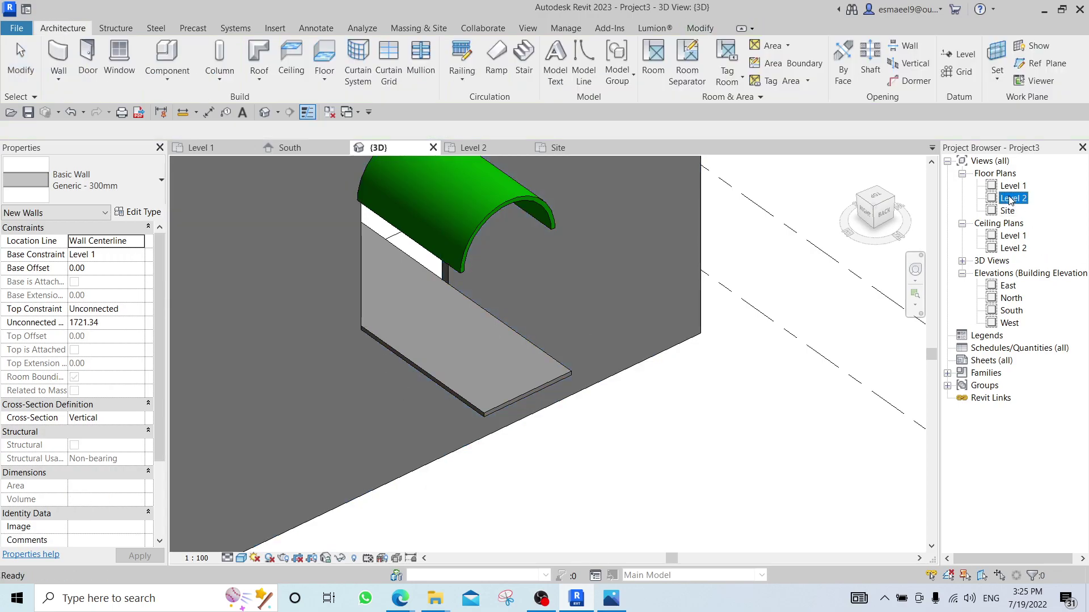
{"action": "double_click", "coordinate": [1007, 211]}
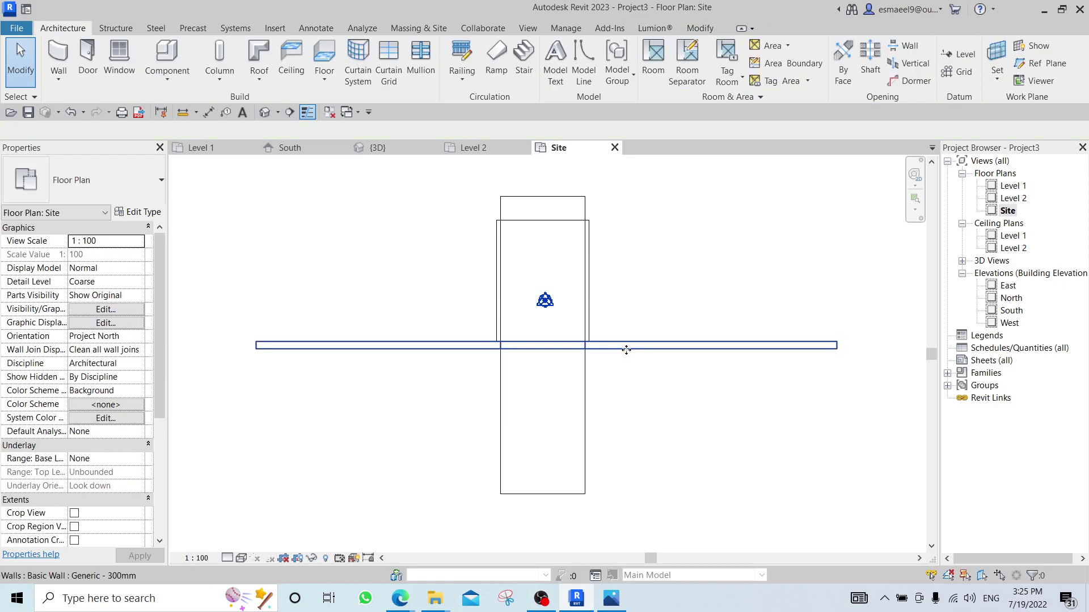
Step: Start the Wall tool (WA) with its location line set to Finish Face: Exterior
{"action": "key", "text": "w"}
{"action": "key", "text": "a"}
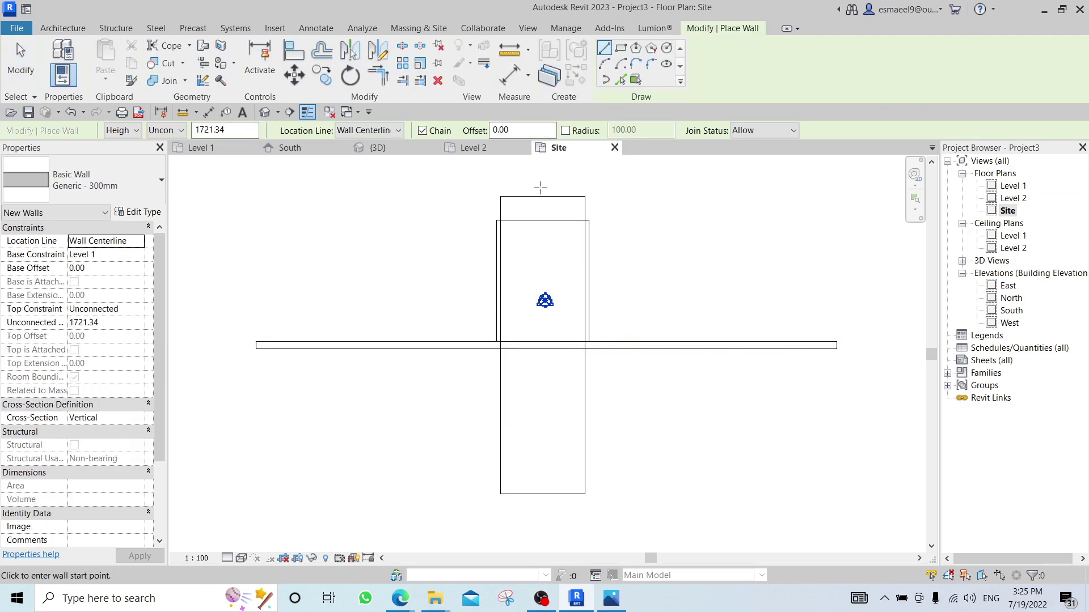
{"action": "left_click", "coordinate": [370, 133]}
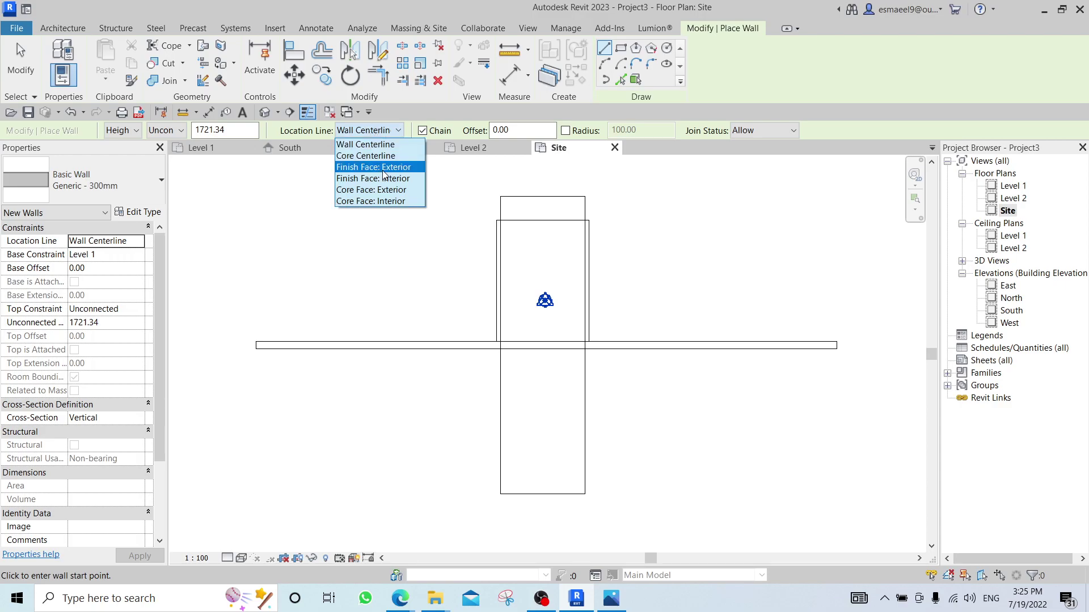
{"action": "left_click", "coordinate": [383, 168]}
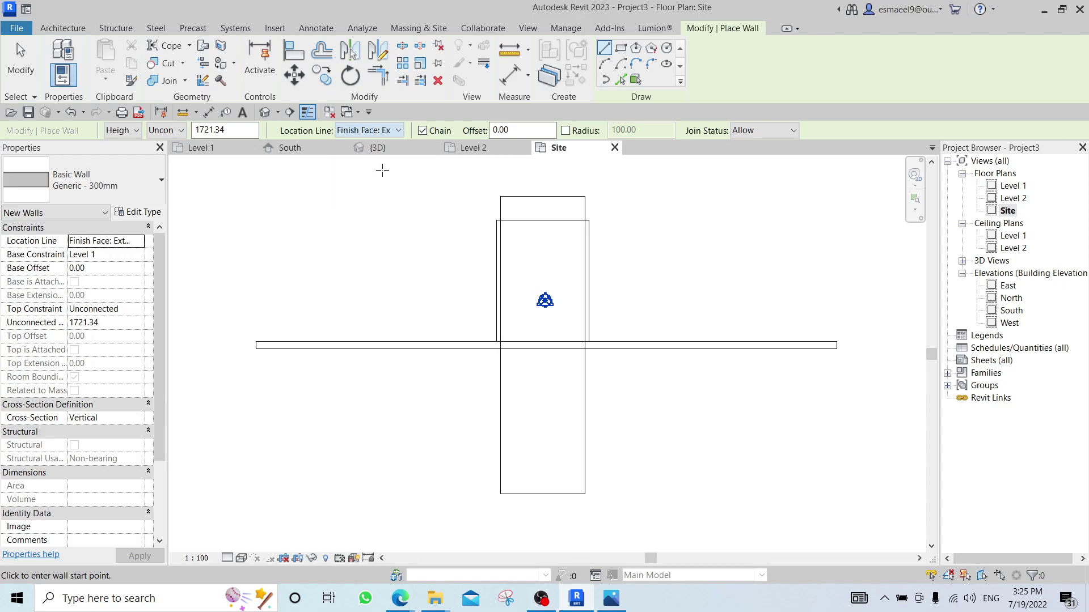
{"action": "scroll", "coordinate": [589, 342], "scroll_direction": "up", "scroll_amount": 3}
Step: Draw the side wall up from the lower left corner on the left side, then check it in 3D
{"action": "left_click", "coordinate": [579, 343]}
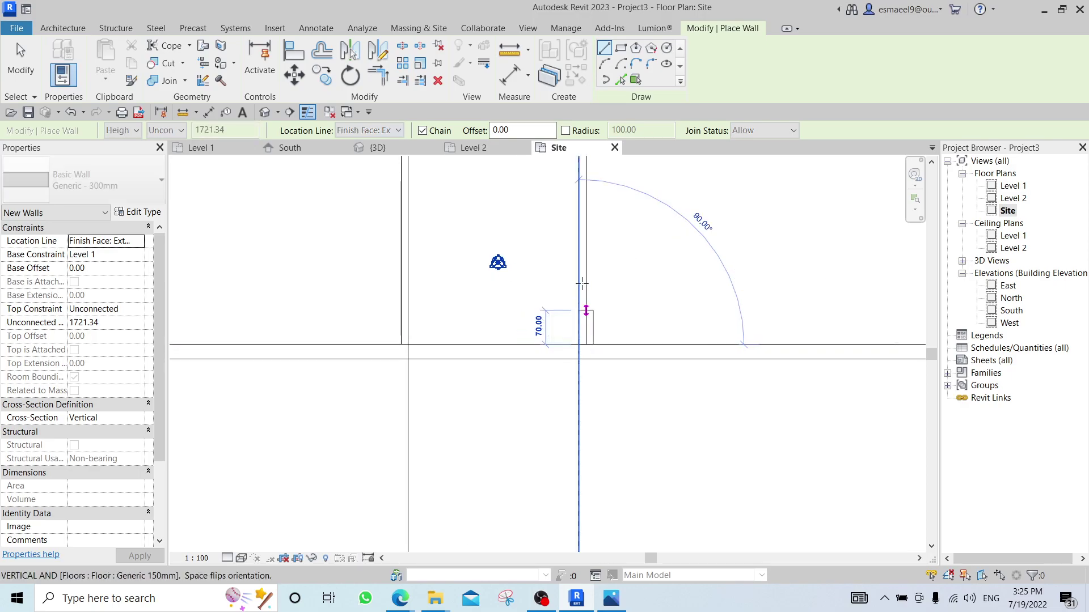
{"action": "scroll", "coordinate": [573, 201], "scroll_direction": "down", "scroll_amount": 2}
{"action": "key", "text": "Escape"}
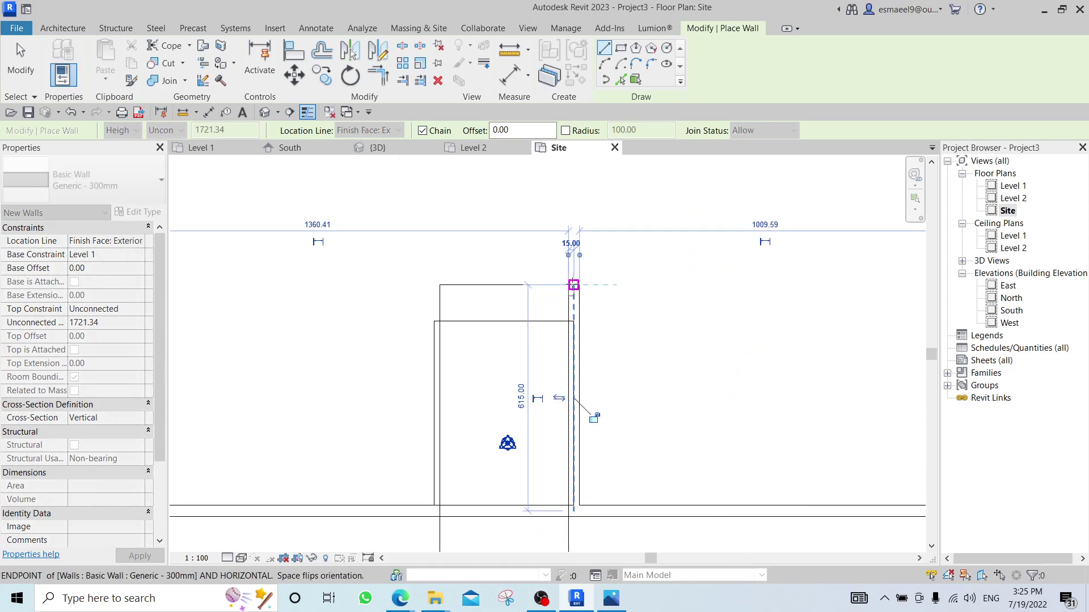
{"action": "left_click", "coordinate": [439, 504]}
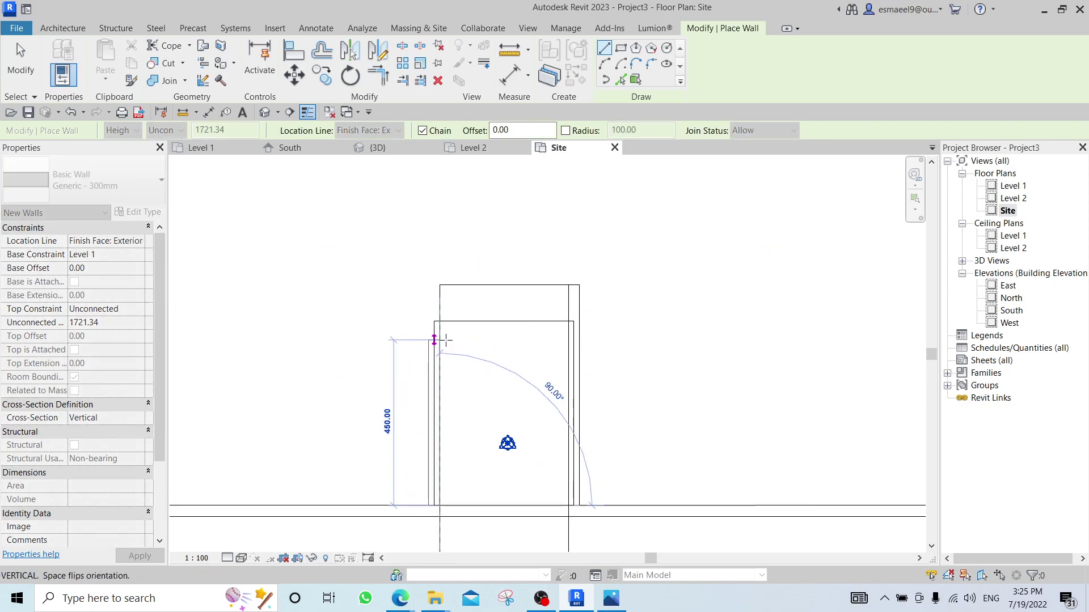
{"action": "key", "text": "space"}
{"action": "key", "text": "space"}
{"action": "key", "text": "space"}
{"action": "key", "text": "space"}
{"action": "key", "text": "space"}
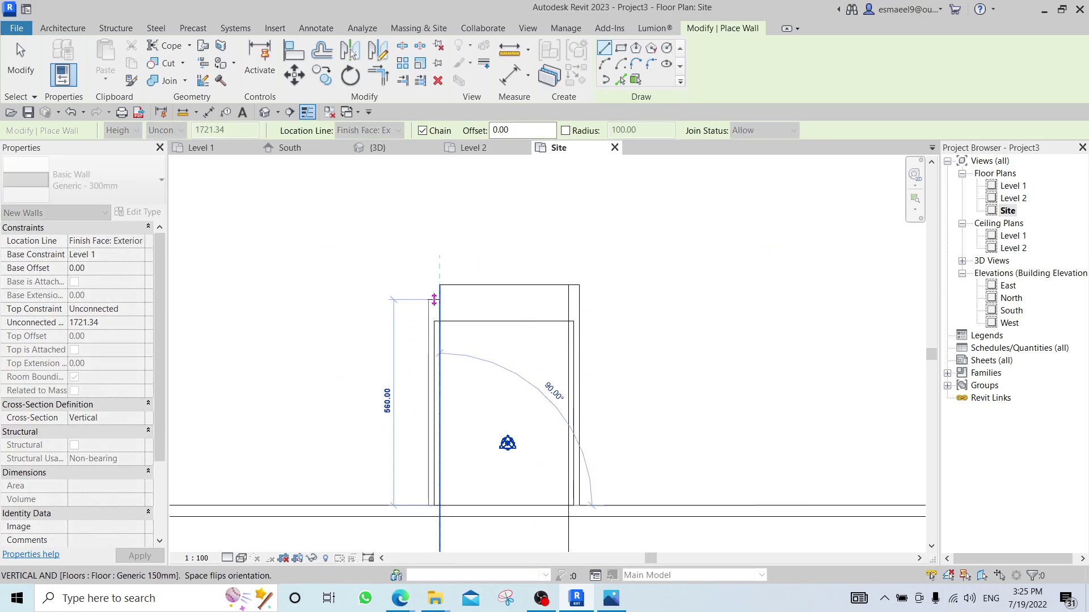
{"action": "key", "text": "space"}
{"action": "left_click", "coordinate": [434, 300]}
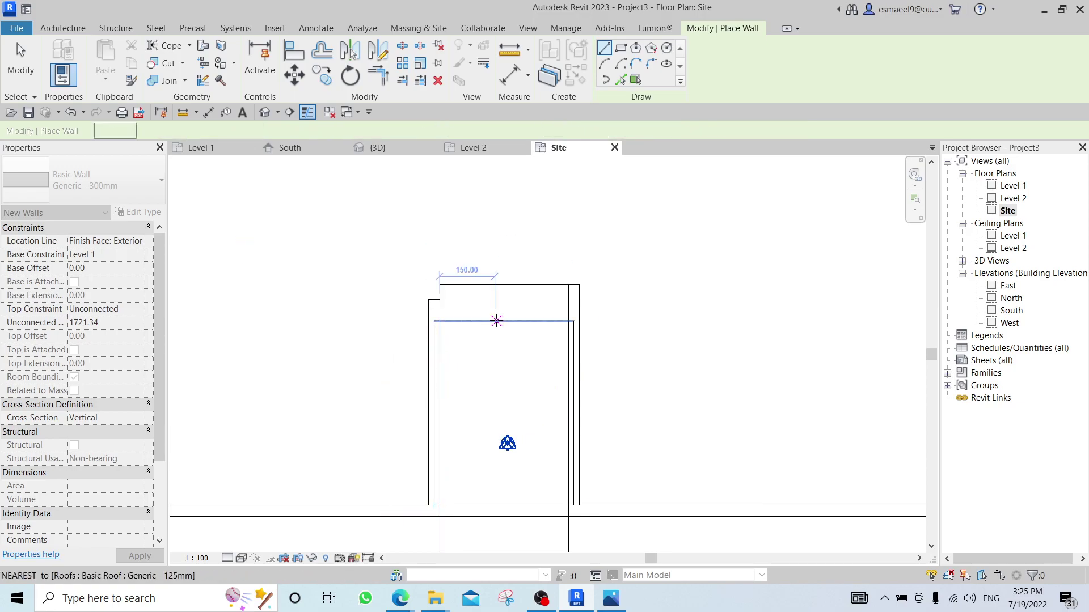
{"action": "key", "text": "Escape"}
{"action": "key", "text": "Escape"}
{"action": "key", "text": "ctrl+Tab"}
{"action": "middle_click_drag", "start_coordinate": [532, 369], "coordinate": [519, 393], "text": "shift"}
{"action": "scroll", "coordinate": [470, 373], "scroll_direction": "up", "scroll_amount": 3}
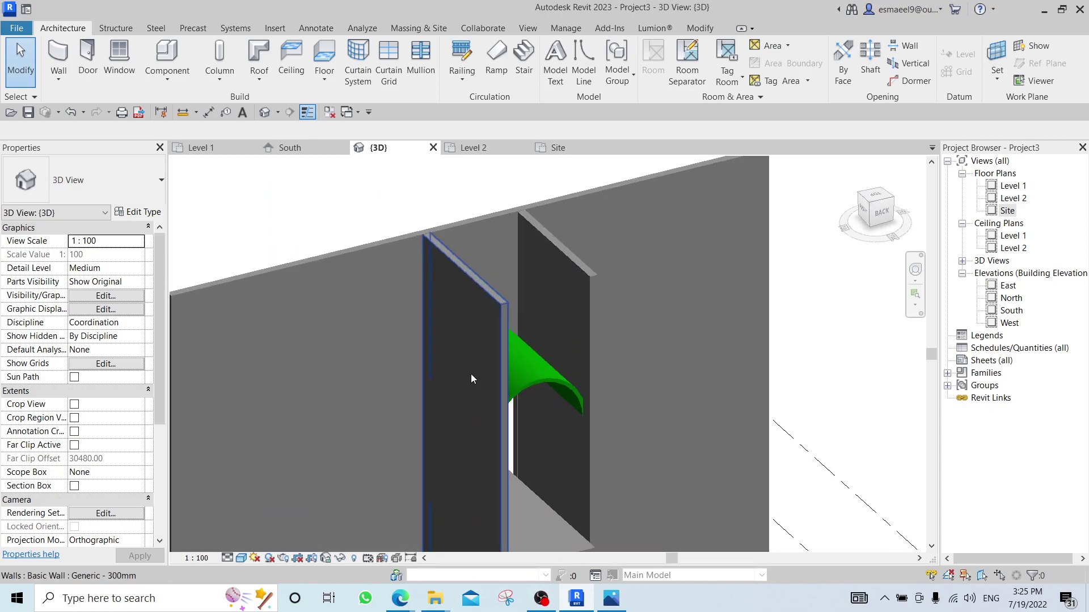
Step: Select the new side wall and adjust its end near the arch
{"action": "left_click", "coordinate": [488, 342]}
{"action": "left_click_drag", "start_coordinate": [470, 420], "coordinate": [576, 346]}
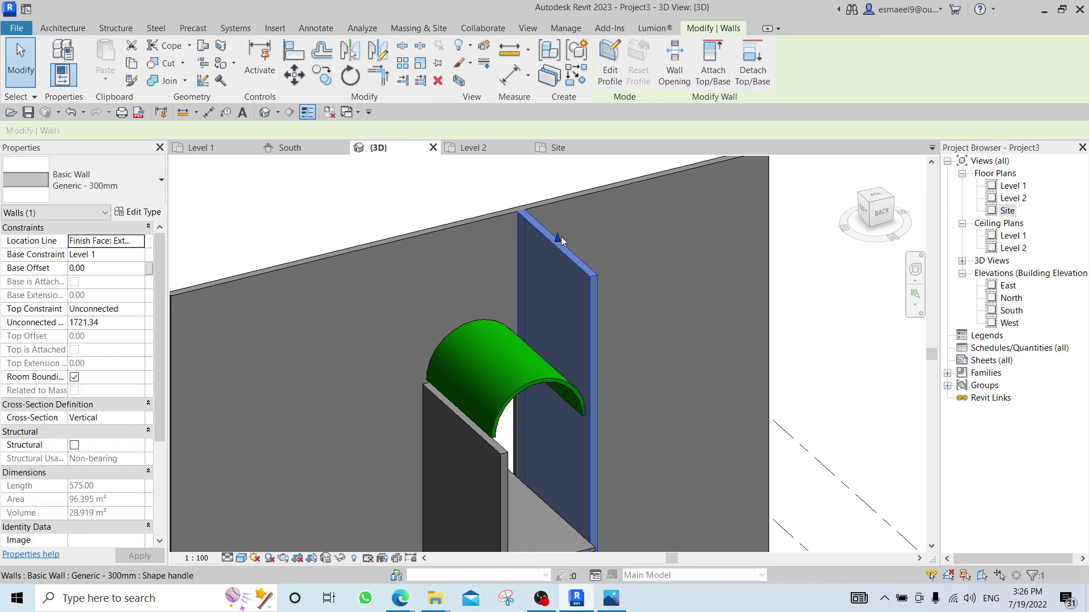
{"action": "middle_click_drag", "start_coordinate": [571, 363], "coordinate": [452, 400], "text": "shift"}
{"action": "key", "text": "Escape"}
{"action": "left_click", "coordinate": [433, 414]}
{"action": "key", "text": "Escape"}
Step: Align the side wall flush to the green roof edge (AL), then select the main wall
{"action": "key", "text": "a"}
{"action": "key", "text": "l"}
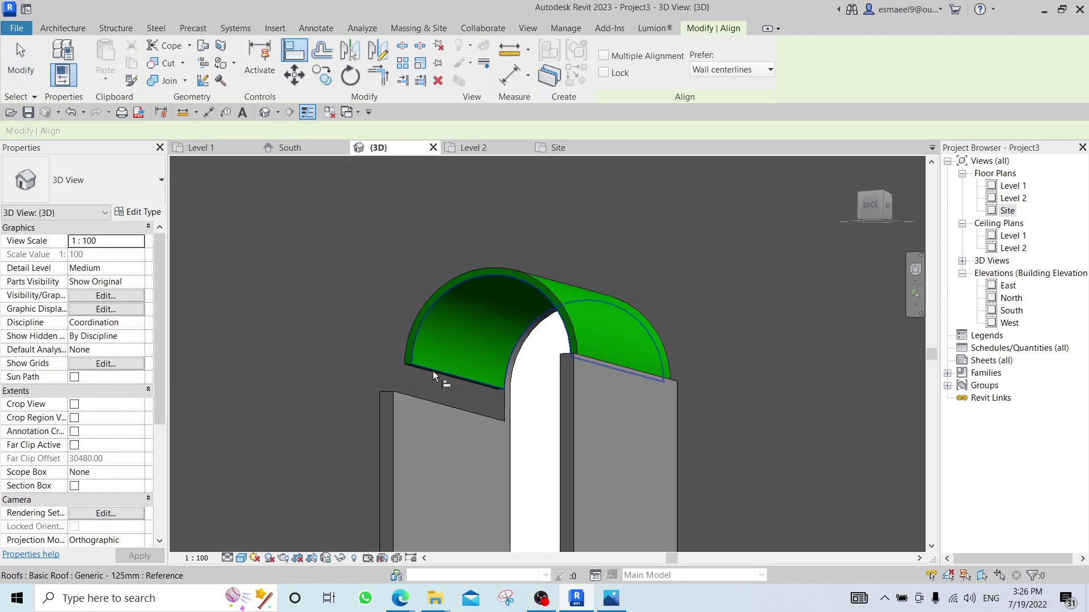
{"action": "left_click", "coordinate": [423, 369]}
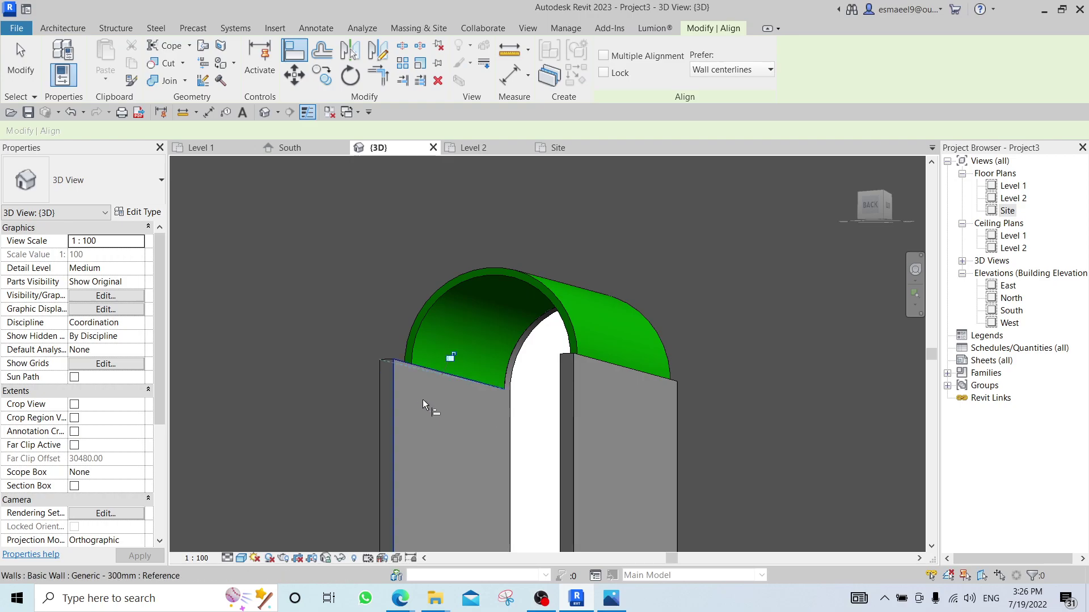
{"action": "middle_click_drag", "start_coordinate": [423, 399], "coordinate": [457, 299], "text": "shift"}
{"action": "key", "text": "Escape"}
{"action": "key", "text": "Escape"}
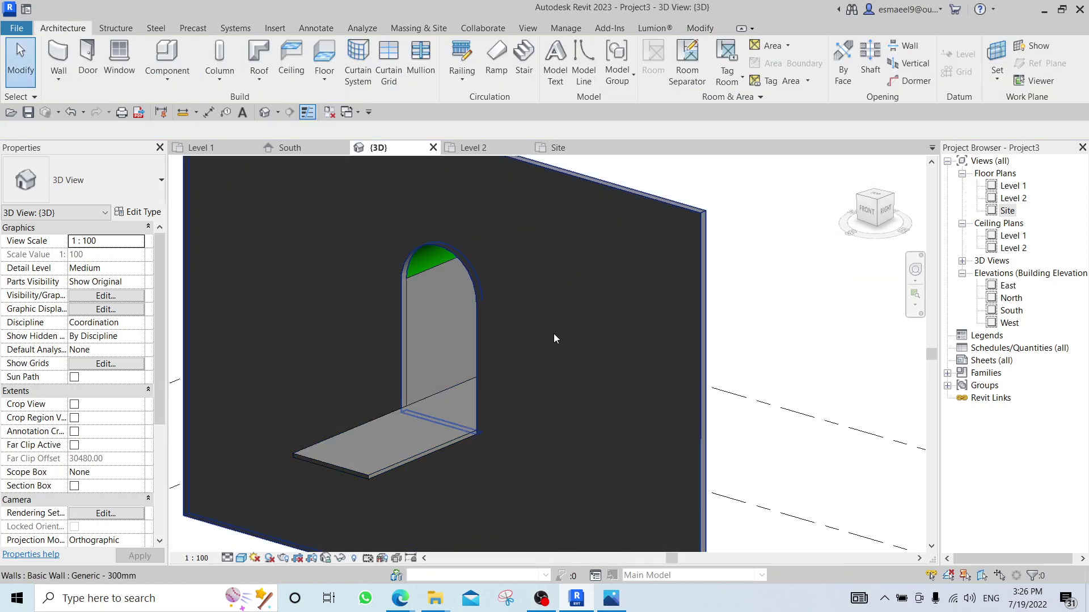
{"action": "left_click", "coordinate": [555, 335]}
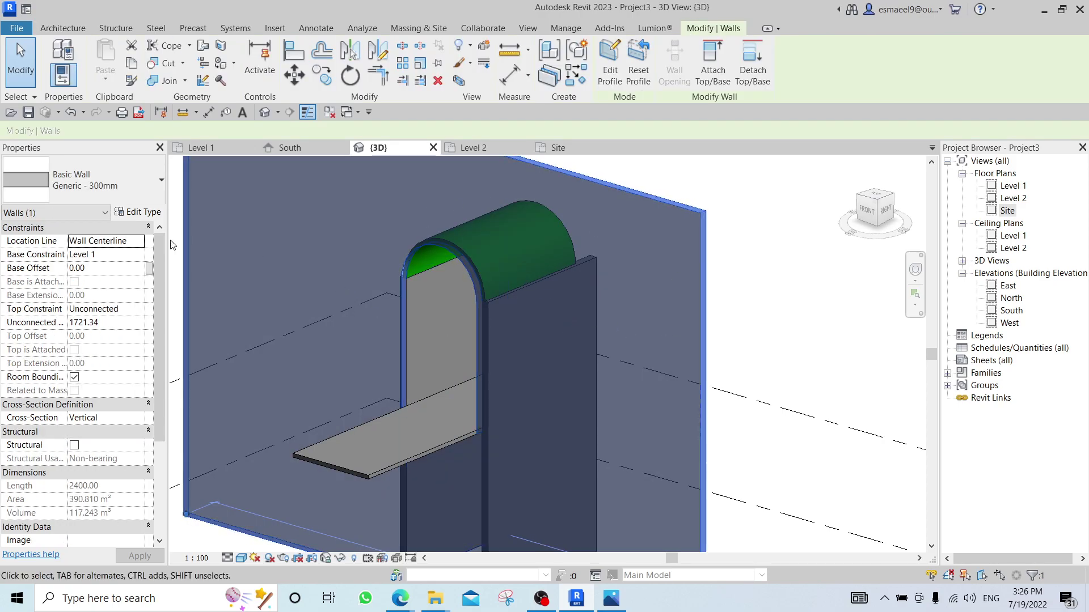
Step: Create a new material named 101 for the wall type's structure layer
{"action": "left_click", "coordinate": [139, 212]}
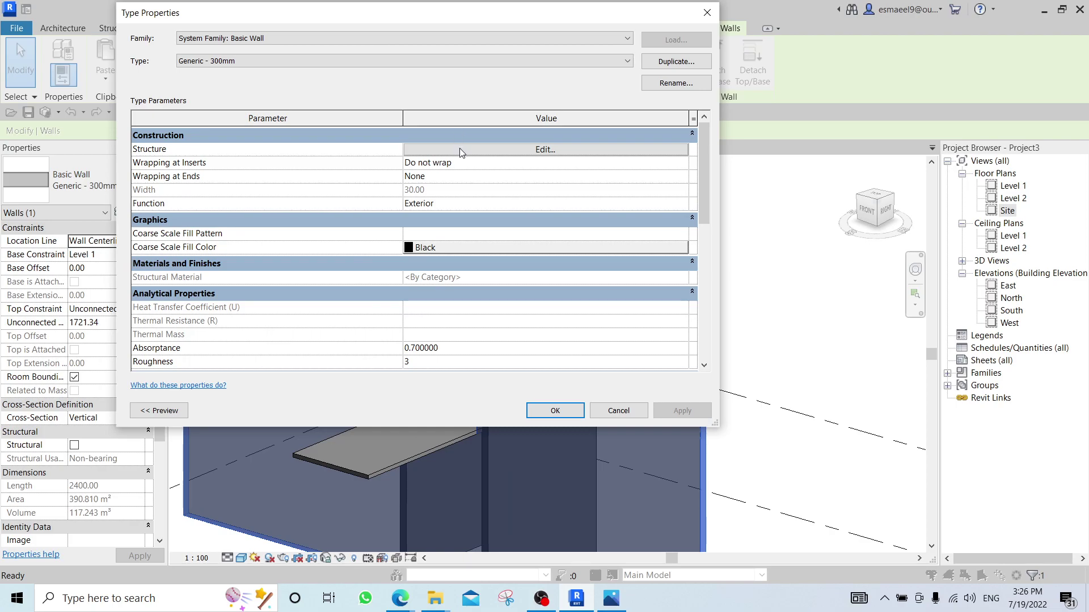
{"action": "left_click", "coordinate": [459, 149]}
{"action": "left_click", "coordinate": [363, 148]}
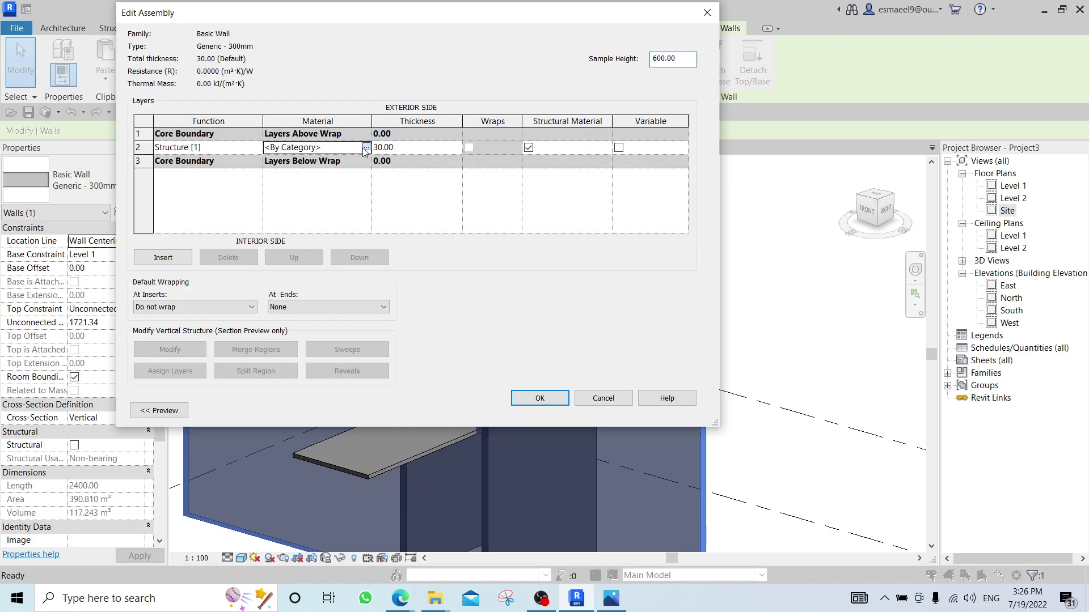
{"action": "left_click", "coordinate": [362, 148]}
{"action": "left_click", "coordinate": [45, 412]}
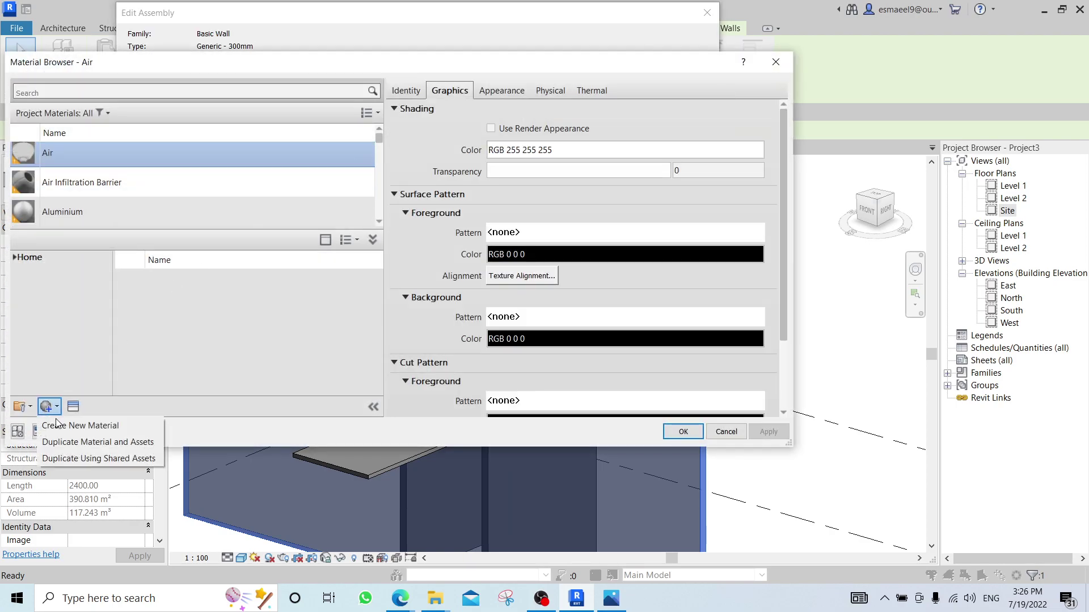
{"action": "left_click", "coordinate": [69, 427]}
{"action": "right_click", "coordinate": [96, 186]}
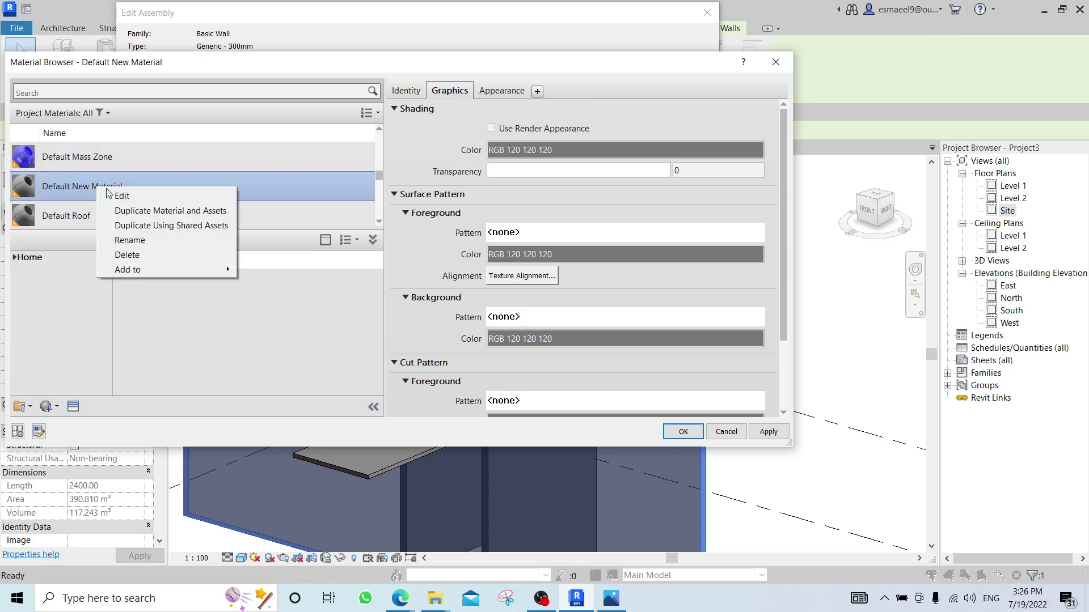
{"action": "left_click", "coordinate": [155, 239]}
{"action": "type", "text": "101"}
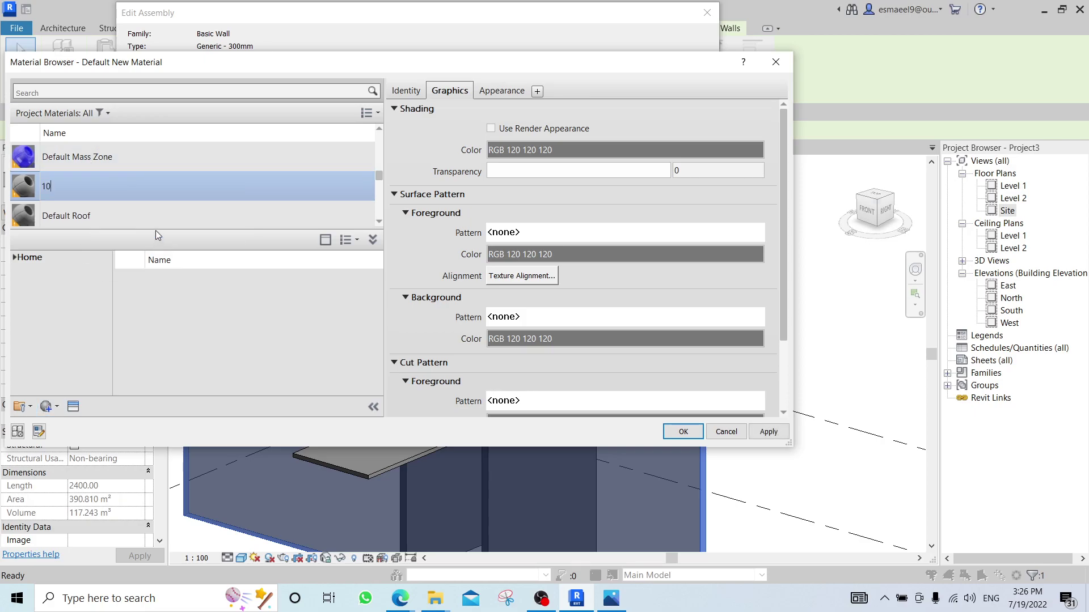
{"action": "key", "text": "Return"}
Step: Give material 101 a light grey shading colour and confirm the wall type changes
{"action": "left_click", "coordinate": [513, 150]}
{"action": "left_click_drag", "start_coordinate": [547, 217], "coordinate": [547, 169]}
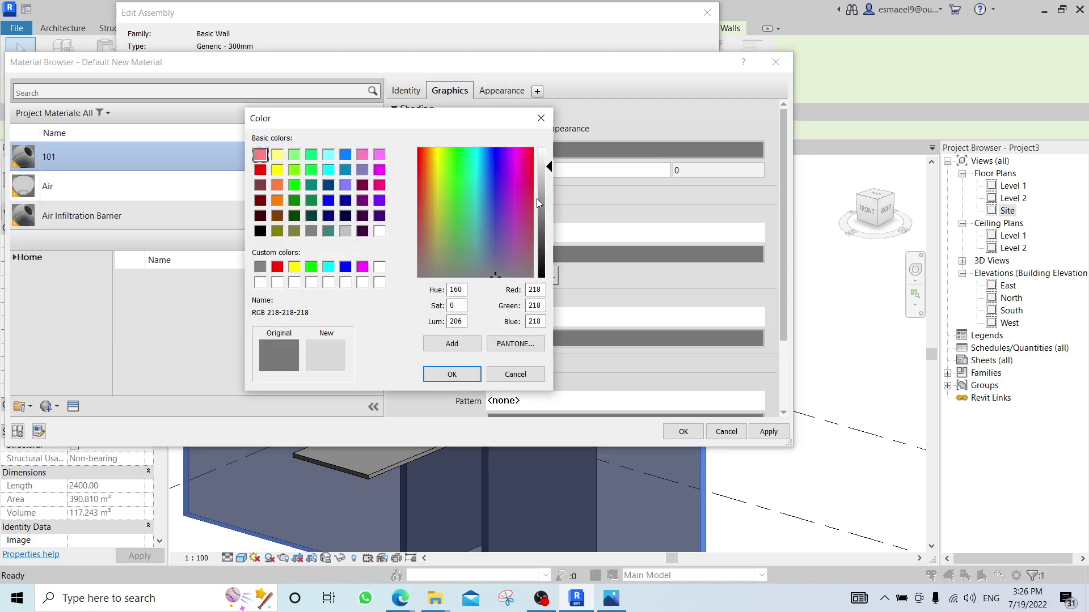
{"action": "left_click", "coordinate": [452, 374]}
{"action": "left_click", "coordinate": [765, 432]}
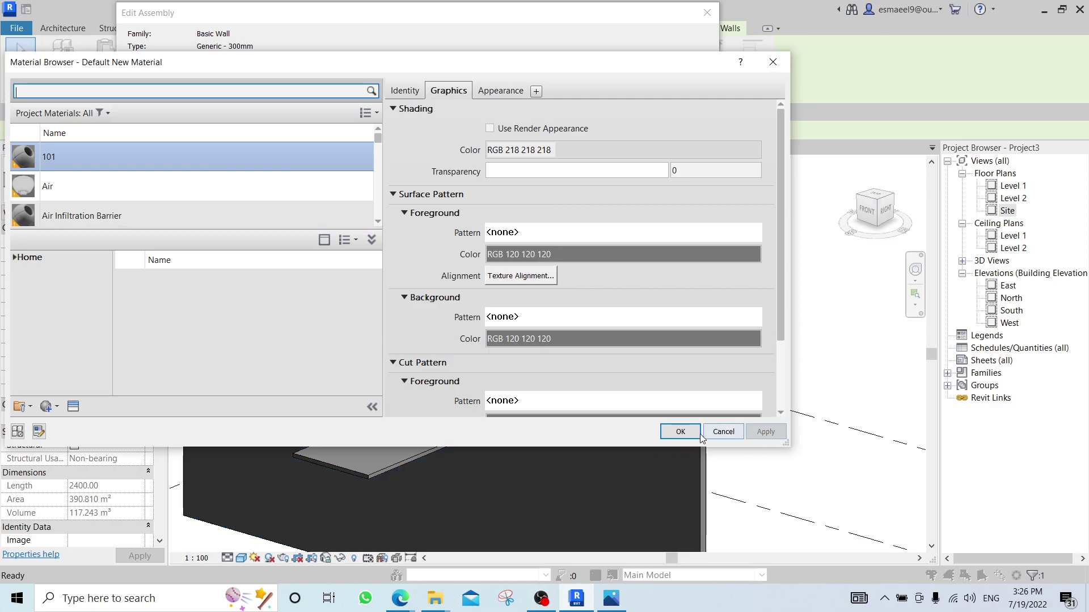
{"action": "left_click", "coordinate": [698, 434]}
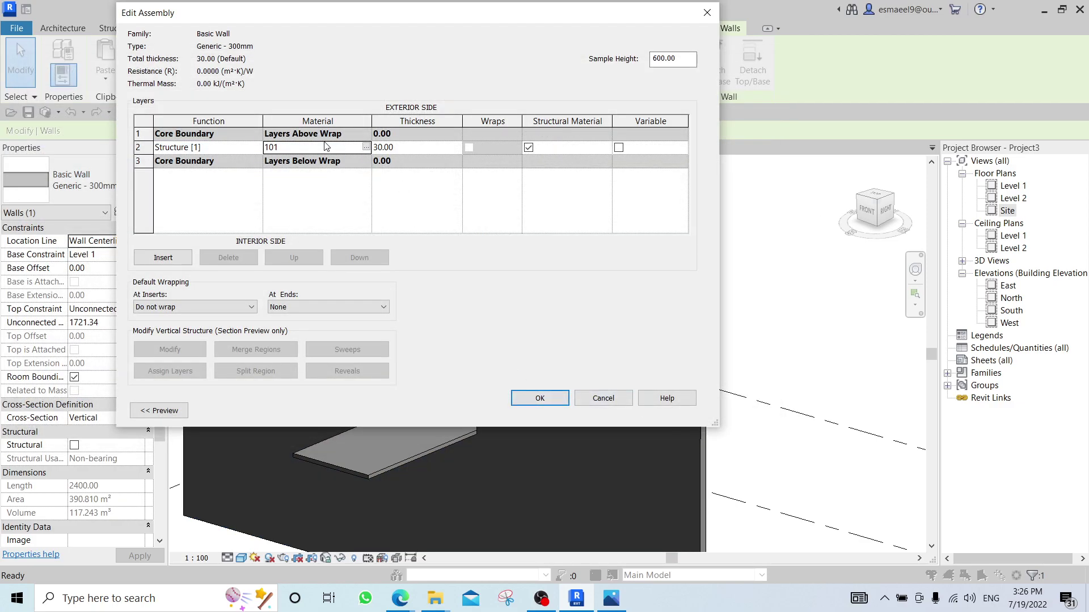
{"action": "left_click", "coordinate": [546, 397]}
{"action": "left_click", "coordinate": [570, 414]}
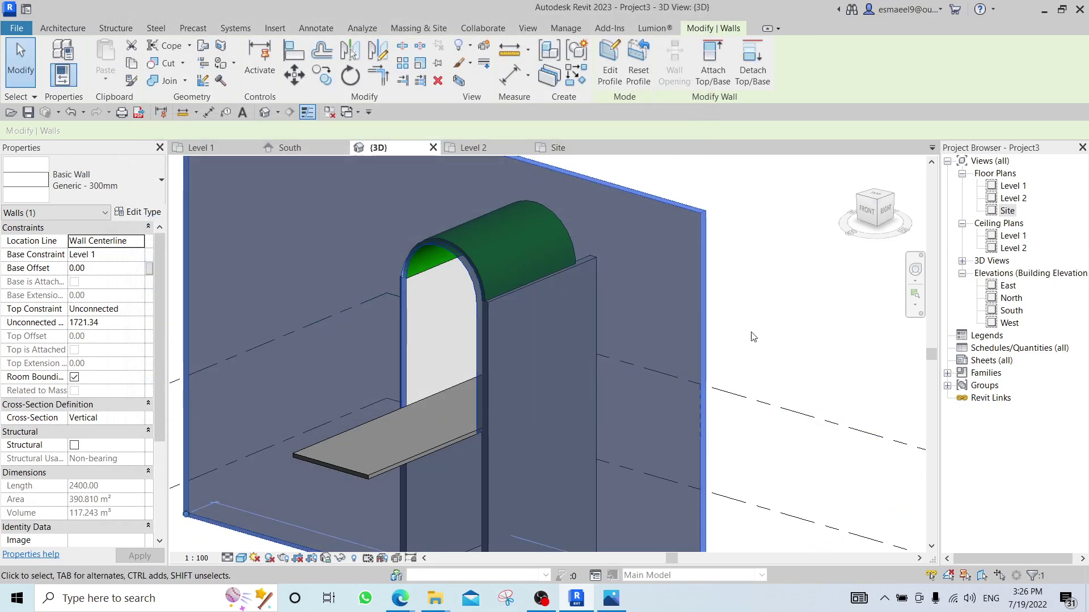
Step: Set the arched roof type's structure layer material to 101
{"action": "left_click", "coordinate": [754, 337]}
{"action": "left_click", "coordinate": [470, 318]}
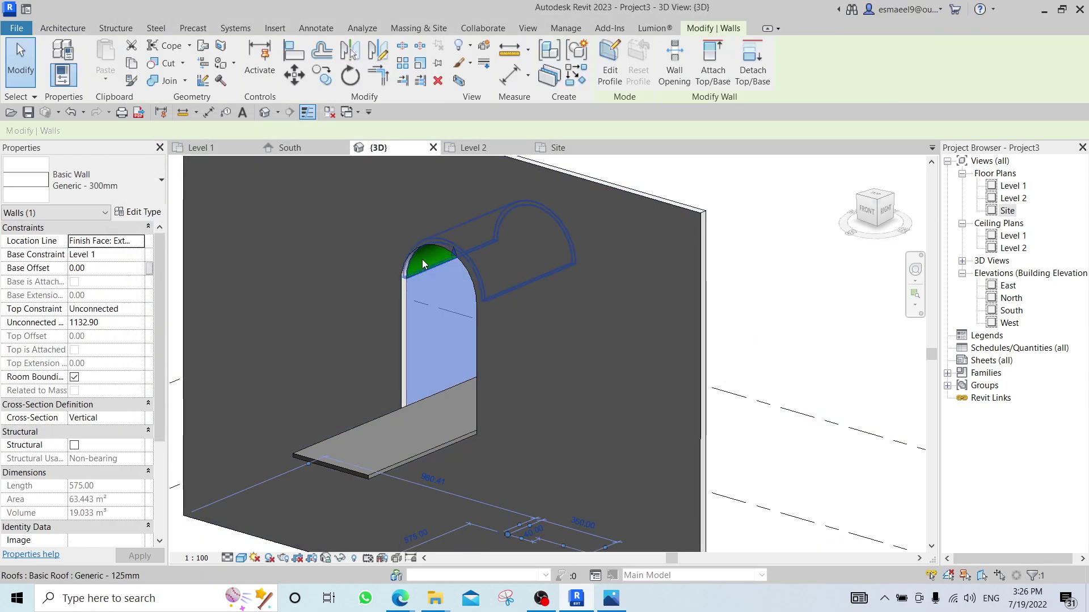
{"action": "left_click", "coordinate": [421, 258]}
{"action": "left_click", "coordinate": [139, 211]}
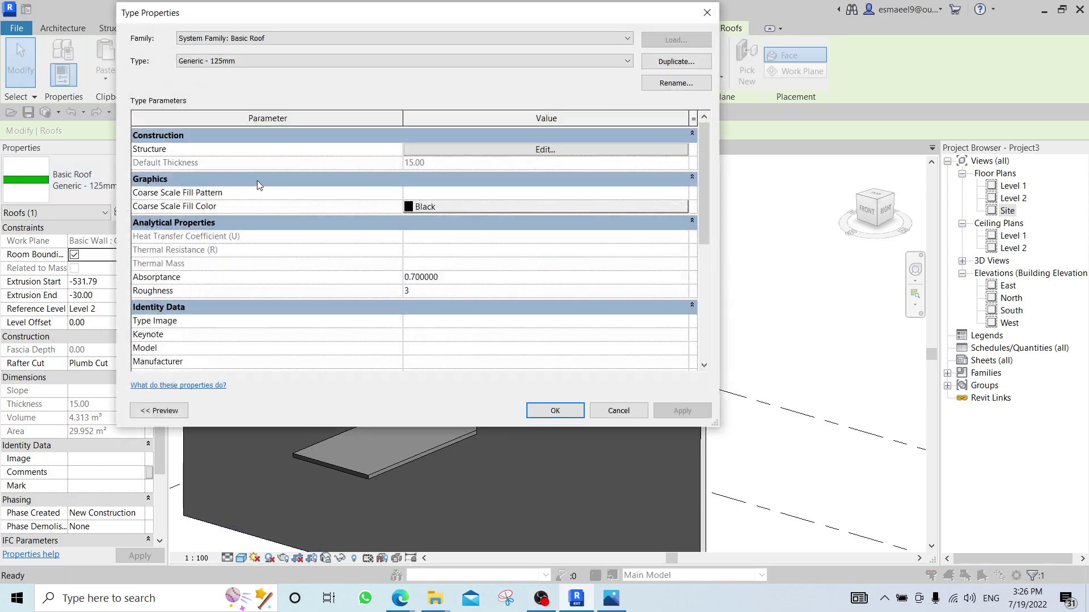
{"action": "left_click", "coordinate": [438, 152]}
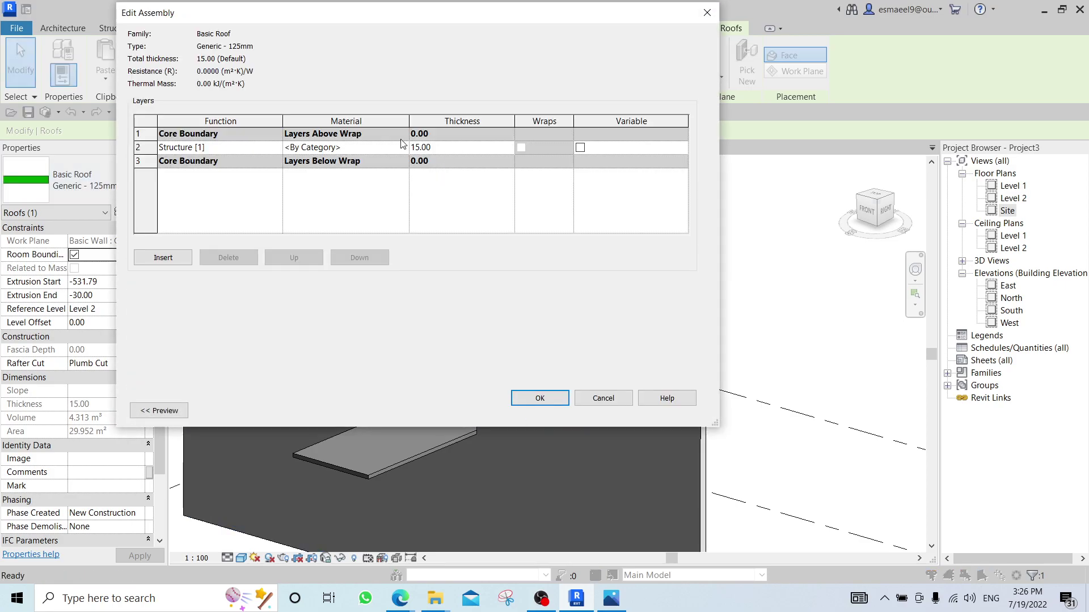
{"action": "left_click", "coordinate": [354, 149]}
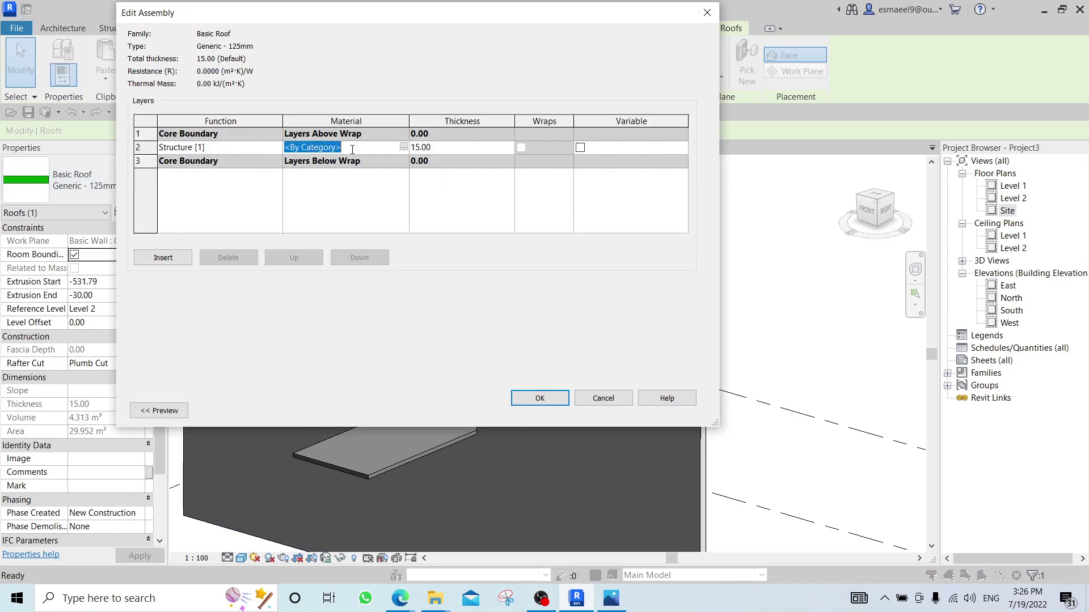
{"action": "double_click", "coordinate": [354, 149]}
{"action": "type", "text": "101"}
{"action": "left_click", "coordinate": [560, 398]}
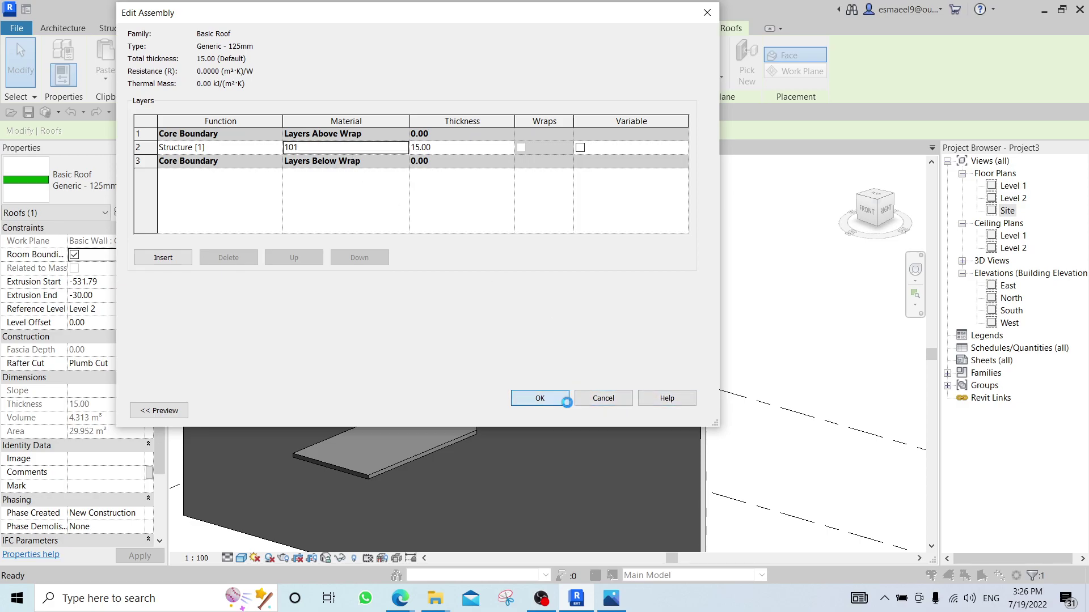
{"action": "left_click", "coordinate": [563, 412]}
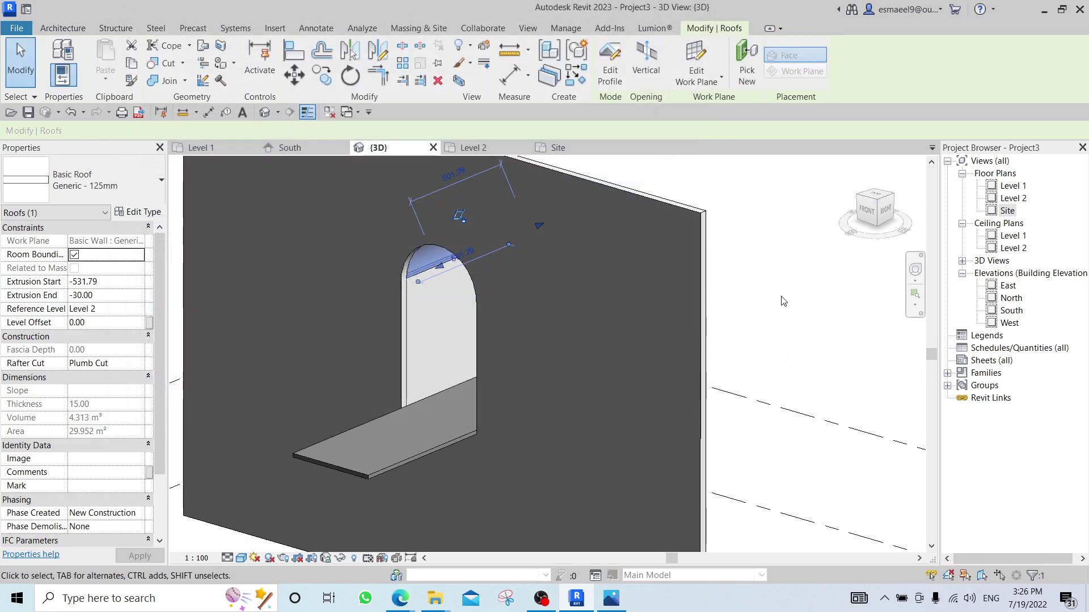
Step: Orbit to the arched wall and stretch the curved roof extrusion longer
{"action": "key", "text": "Escape"}
{"action": "left_click", "coordinate": [426, 421]}
{"action": "middle_click_drag", "start_coordinate": [426, 421], "coordinate": [395, 407], "text": "shift"}
{"action": "scroll", "coordinate": [435, 472], "scroll_direction": "up", "scroll_amount": 3}
{"action": "key", "text": "Escape"}
{"action": "middle_click_drag", "start_coordinate": [505, 496], "coordinate": [511, 295], "text": "shift"}
{"action": "scroll", "coordinate": [446, 389], "scroll_direction": "down", "scroll_amount": 4}
{"action": "left_click", "coordinate": [511, 275]}
{"action": "left_click_drag", "start_coordinate": [536, 258], "coordinate": [652, 283]}
{"action": "middle_click_drag", "start_coordinate": [652, 283], "coordinate": [596, 426], "text": "shift"}
Step: Lengthen the inner partition wall from 575 to 860
{"action": "left_click", "coordinate": [562, 431]}
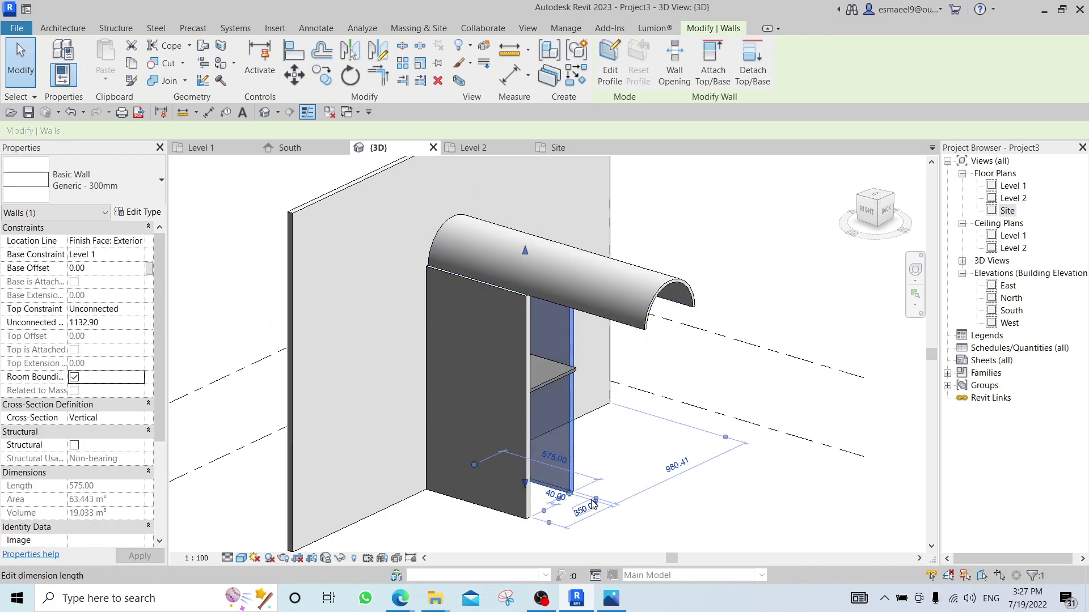
{"action": "left_click", "coordinate": [555, 495]}
{"action": "key", "text": "Escape"}
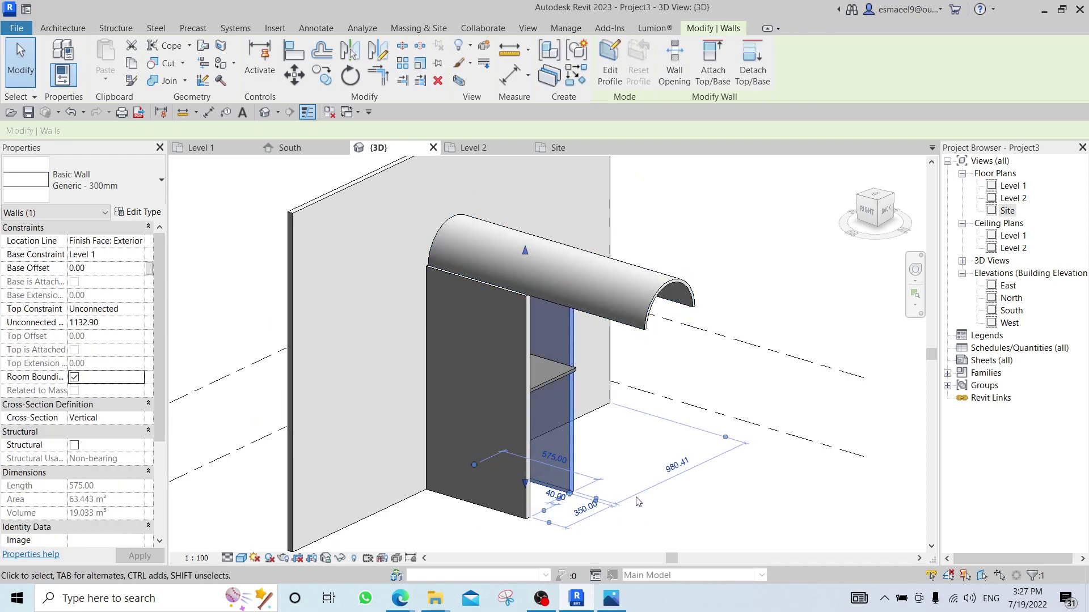
{"action": "scroll", "coordinate": [624, 499], "scroll_direction": "up", "scroll_amount": 6}
{"action": "key", "text": "Escape"}
{"action": "left_click", "coordinate": [527, 483]}
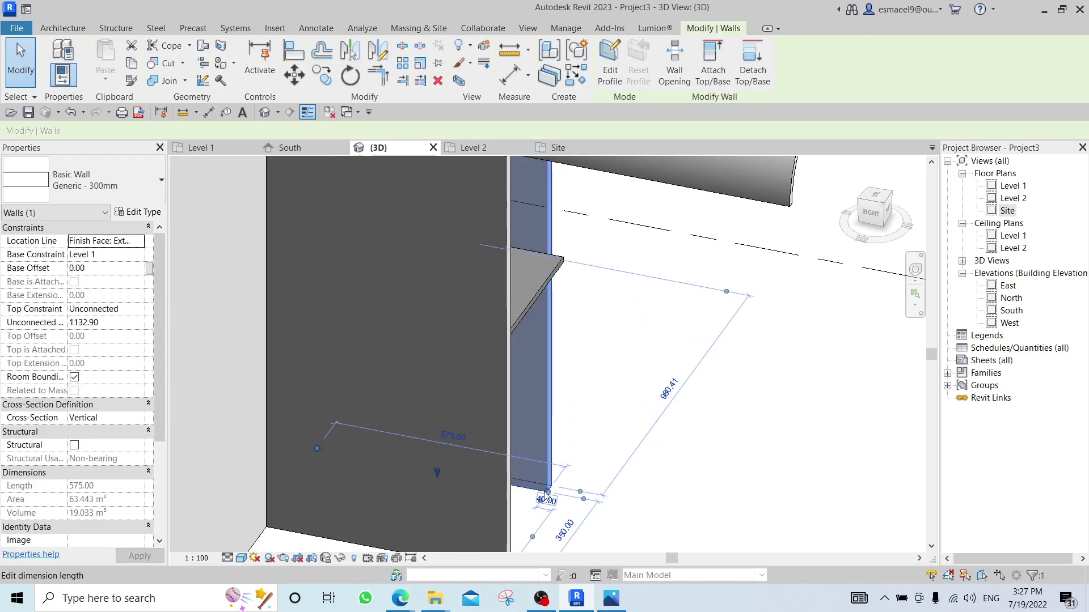
{"action": "scroll", "coordinate": [550, 500], "scroll_direction": "up", "scroll_amount": 4}
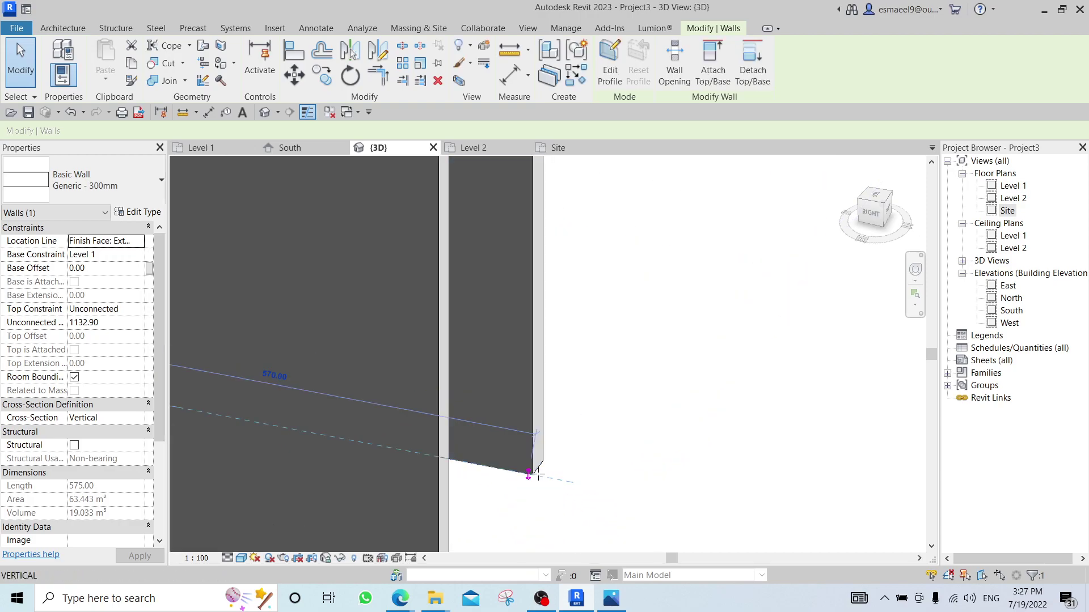
{"action": "left_click_drag", "start_coordinate": [797, 525], "coordinate": [797, 520]}
{"action": "scroll", "coordinate": [590, 446], "scroll_direction": "down", "scroll_amount": 4}
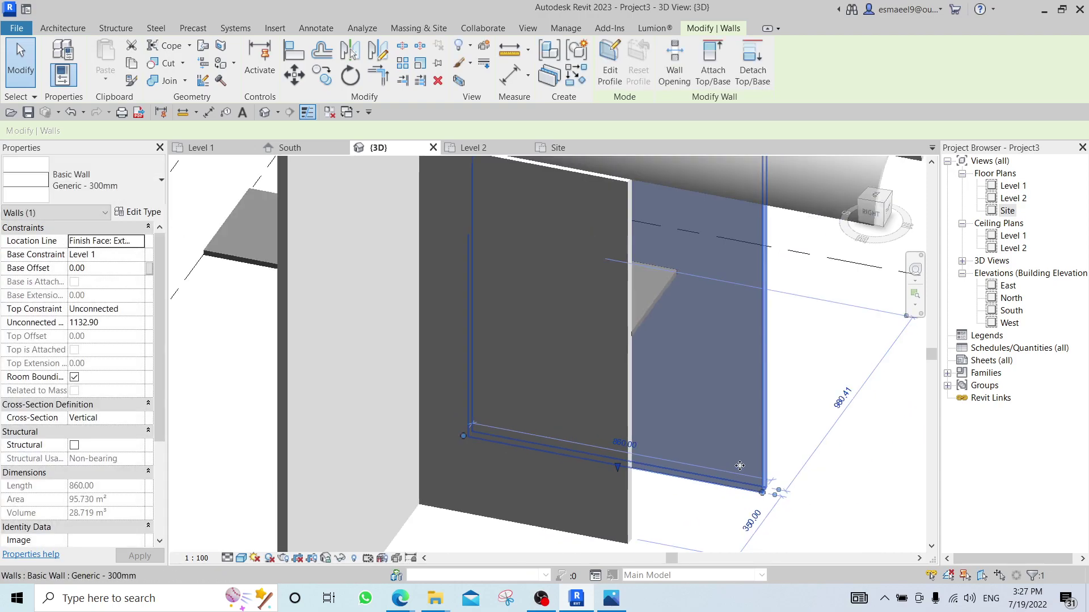
Step: Lengthen the front wall further right and orbit around the arched opening
{"action": "left_click_drag", "start_coordinate": [590, 447], "coordinate": [698, 492]}
{"action": "middle_click_drag", "start_coordinate": [698, 491], "coordinate": [539, 370], "text": "shift"}
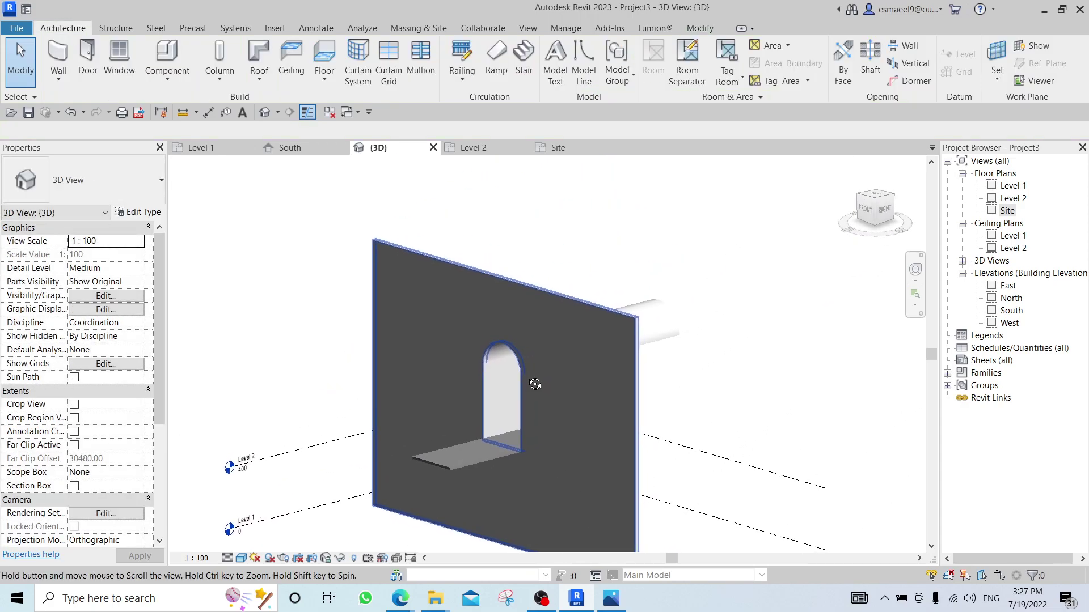
{"action": "scroll", "coordinate": [540, 370], "scroll_direction": "down", "scroll_amount": 2}
{"action": "scroll", "coordinate": [540, 370], "scroll_direction": "up", "scroll_amount": 3}
{"action": "middle_click_drag", "start_coordinate": [565, 411], "coordinate": [669, 333], "text": "shift"}
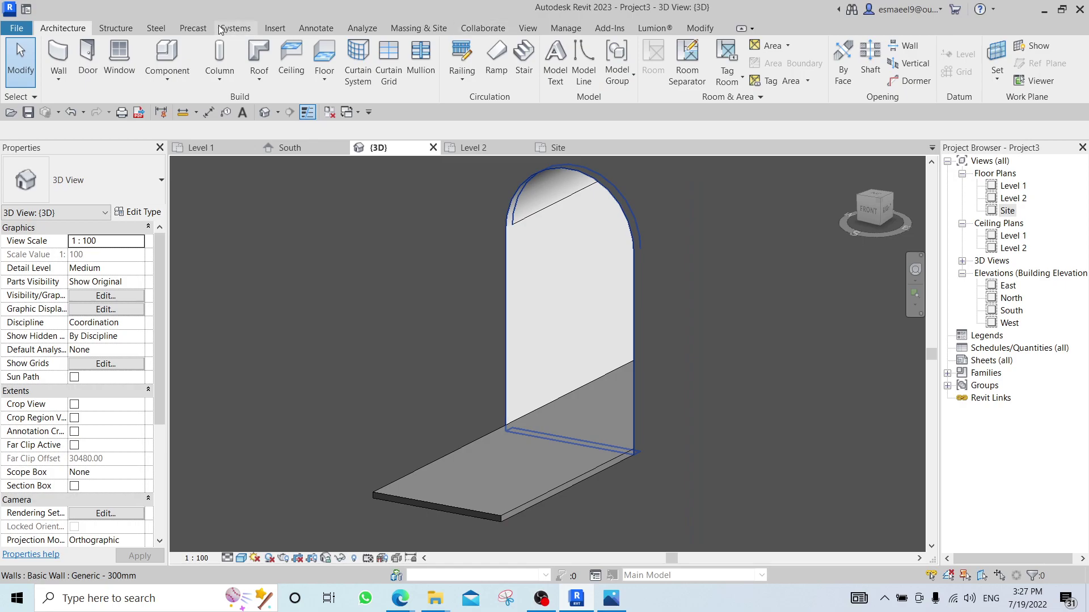
Step: Load the RPC Female entourage family from the Autodesk family library
{"action": "left_click", "coordinate": [275, 28]}
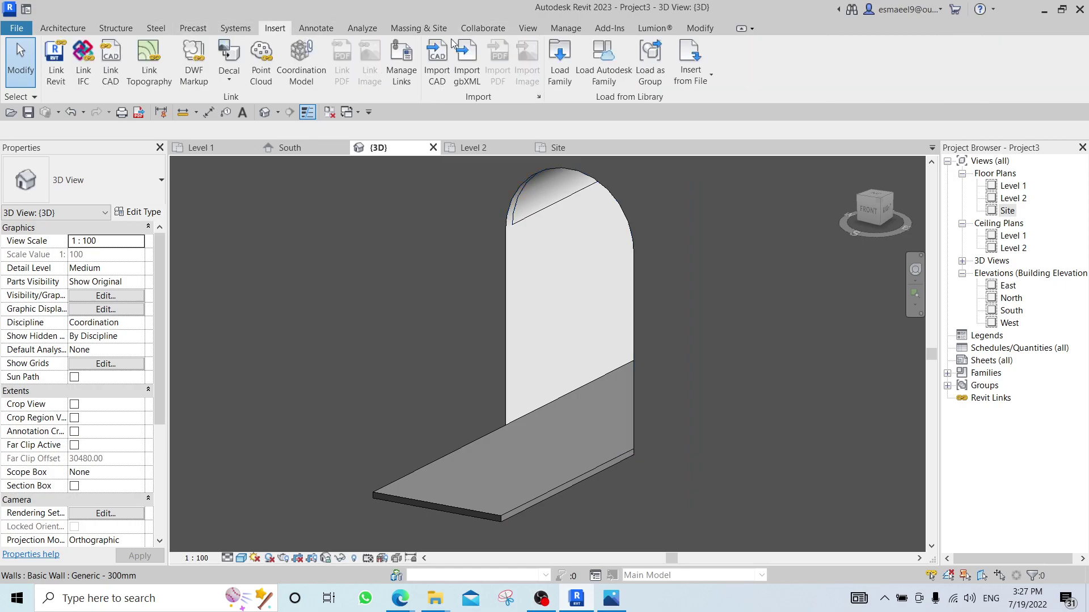
{"action": "left_click", "coordinate": [606, 59]}
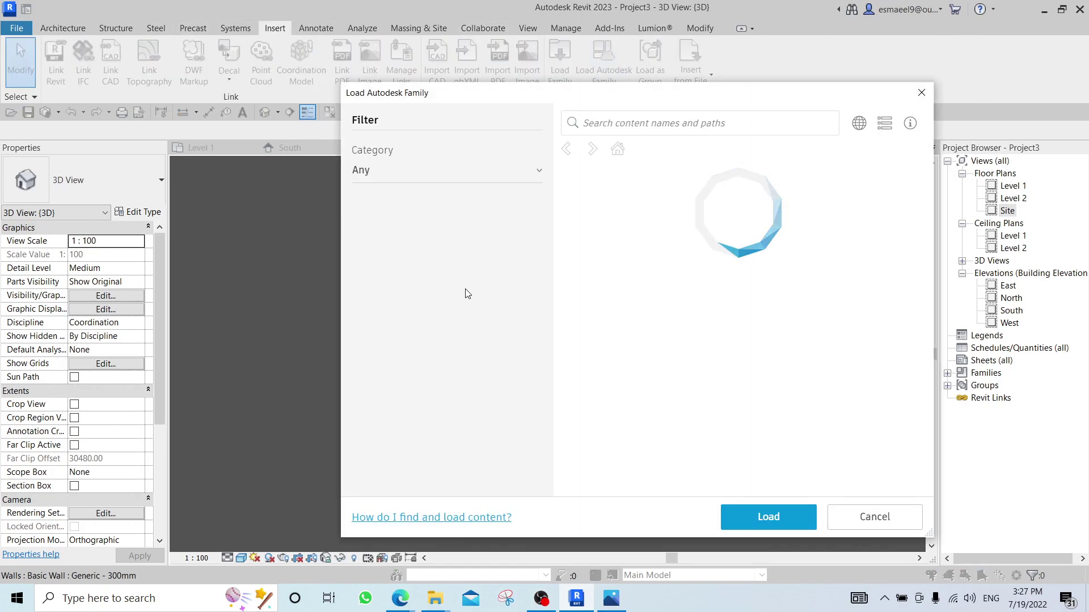
{"action": "scroll", "coordinate": [400, 395], "scroll_direction": "down", "scroll_amount": 3}
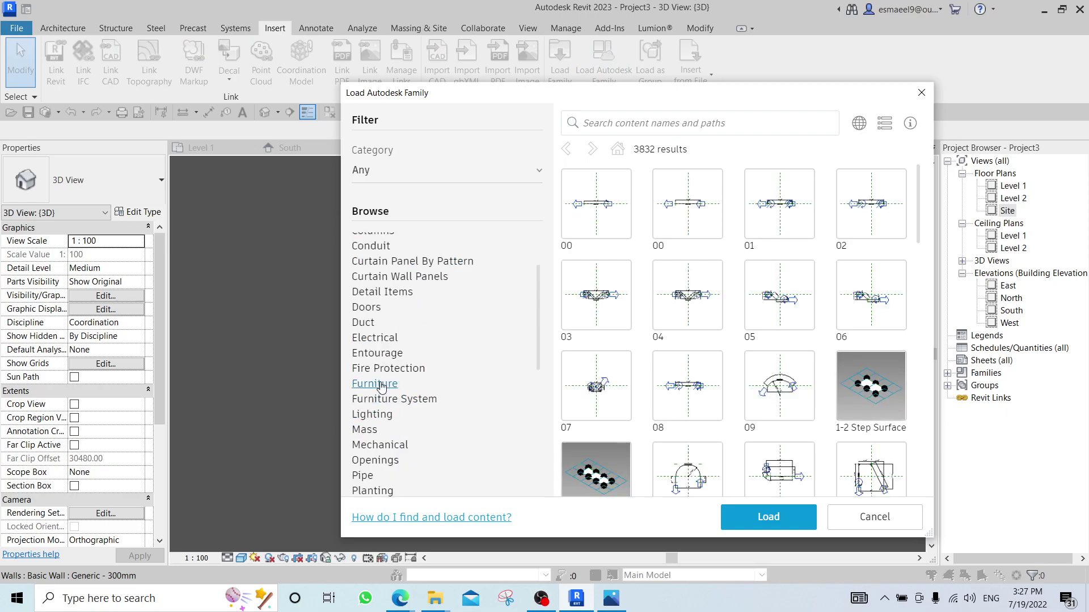
{"action": "left_click", "coordinate": [383, 355]}
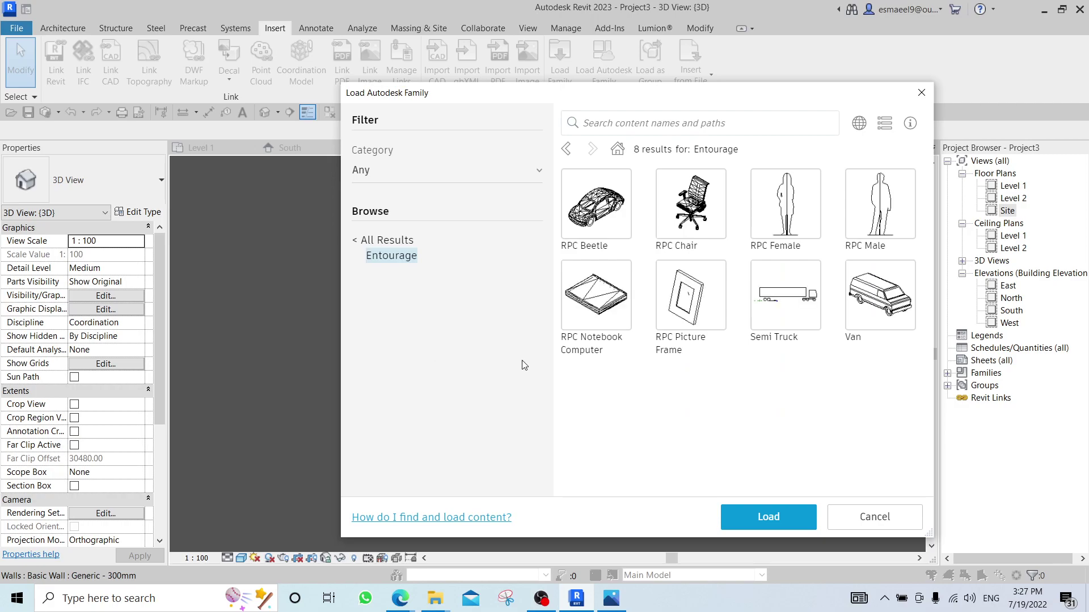
{"action": "left_click", "coordinate": [806, 217]}
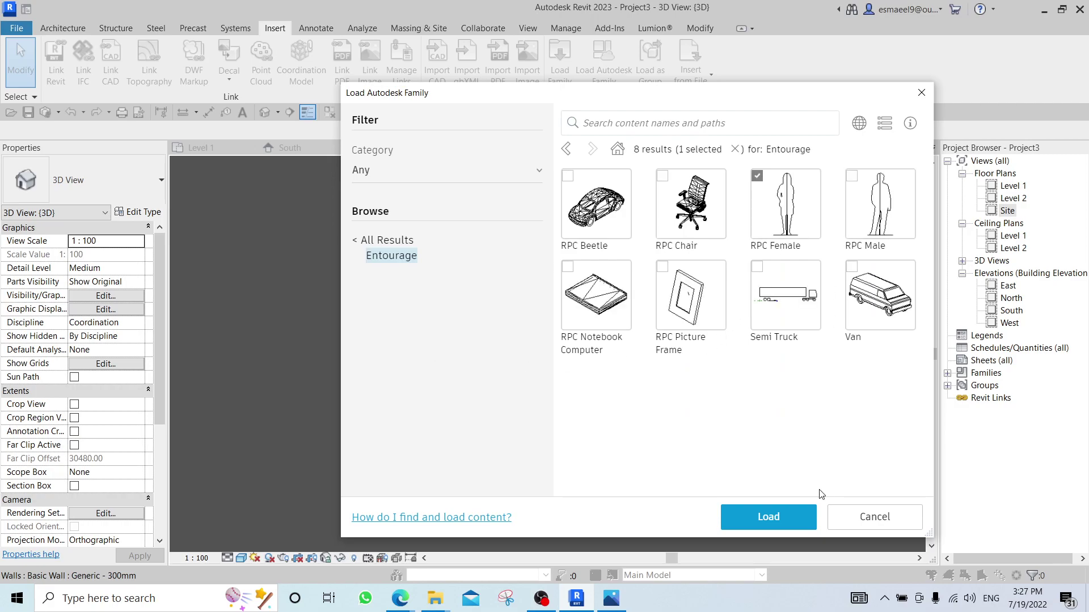
{"action": "left_click", "coordinate": [777, 526]}
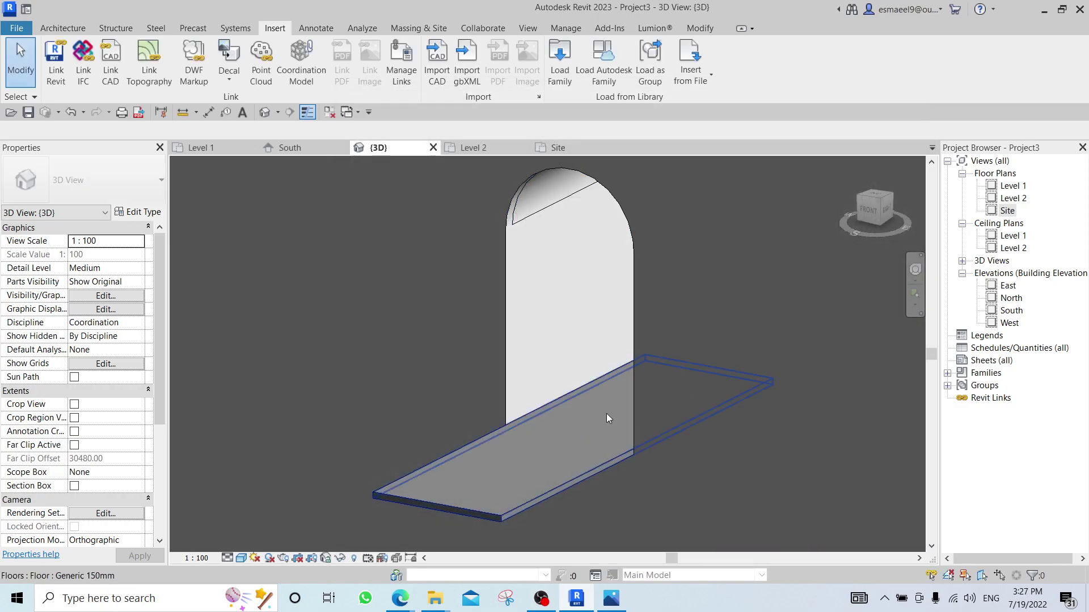
{"action": "left_click", "coordinate": [67, 31]}
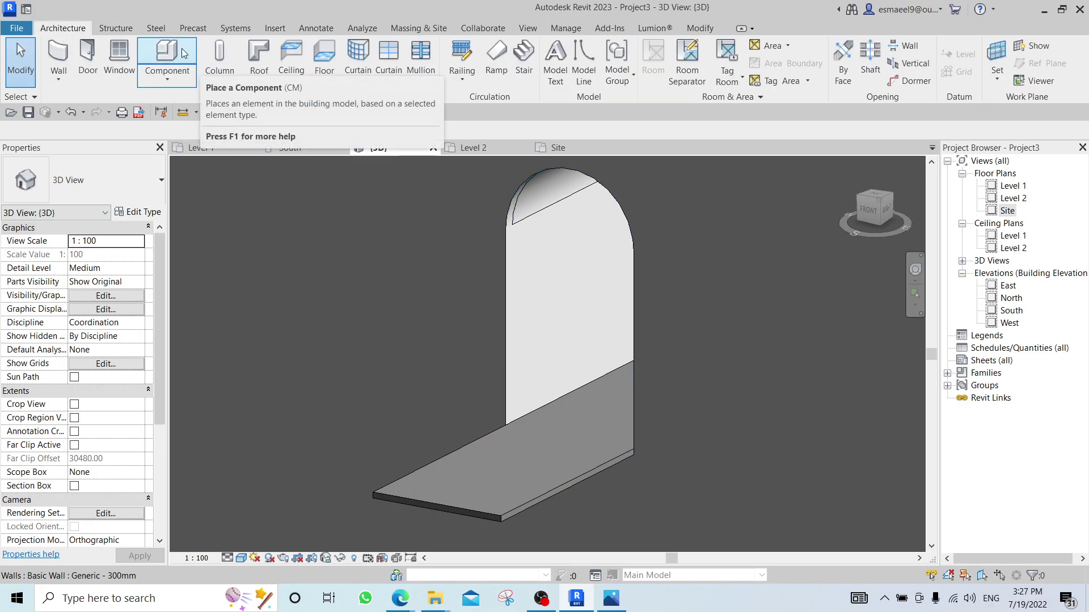
Step: Place the RPC Female figure in the Site plan, then open Graphic Display Options (GD) in 3D
{"action": "left_click", "coordinate": [1014, 212]}
{"action": "double_click", "coordinate": [1008, 211]}
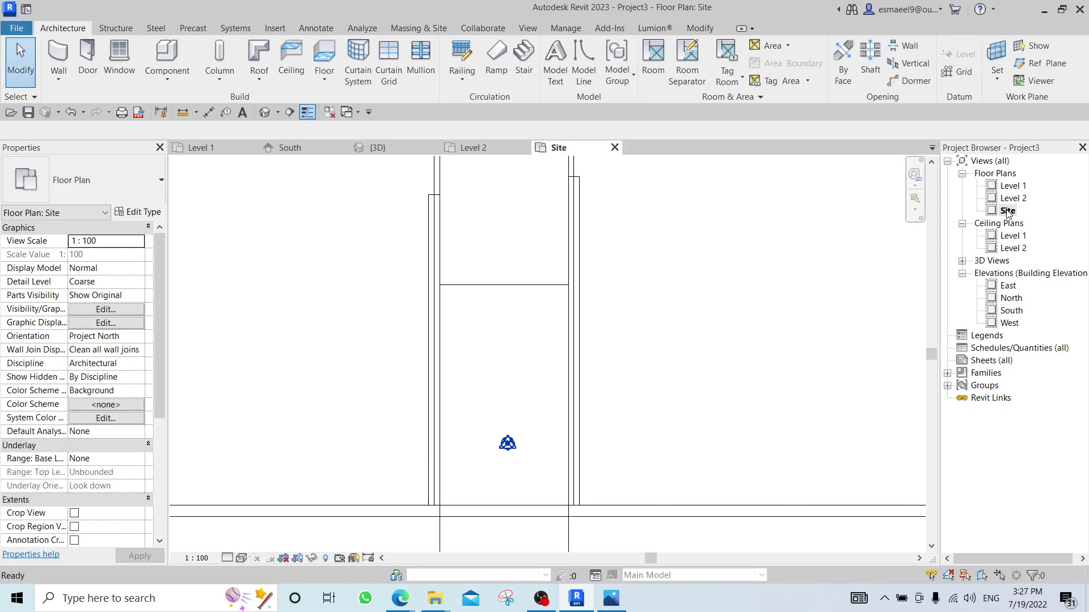
{"action": "scroll", "coordinate": [624, 393], "scroll_direction": "down", "scroll_amount": 3}
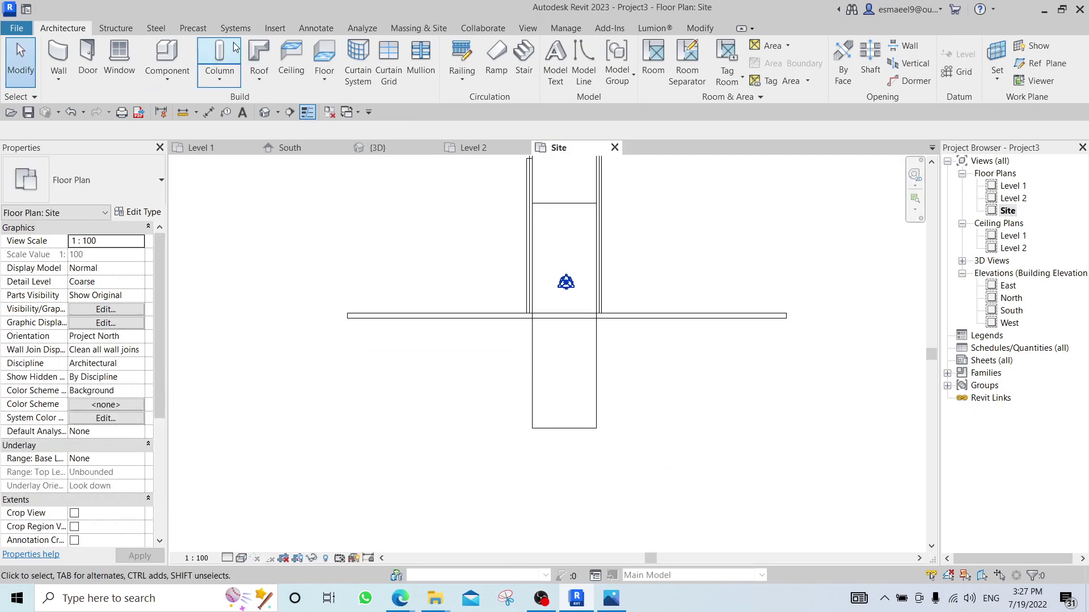
{"action": "left_click", "coordinate": [167, 57]}
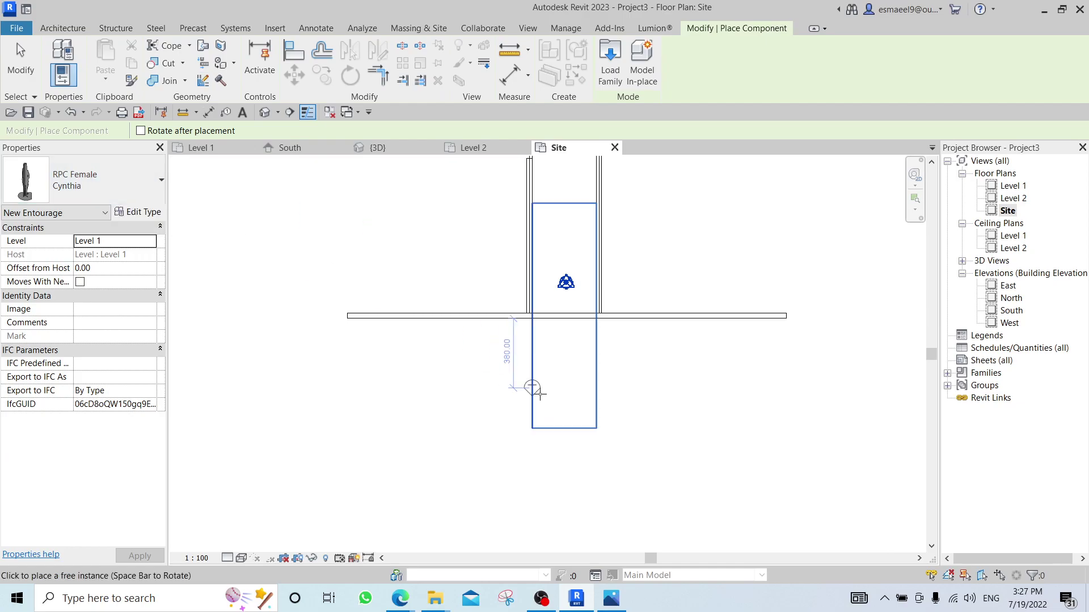
{"action": "key", "text": "Escape"}
{"action": "key", "text": "Escape"}
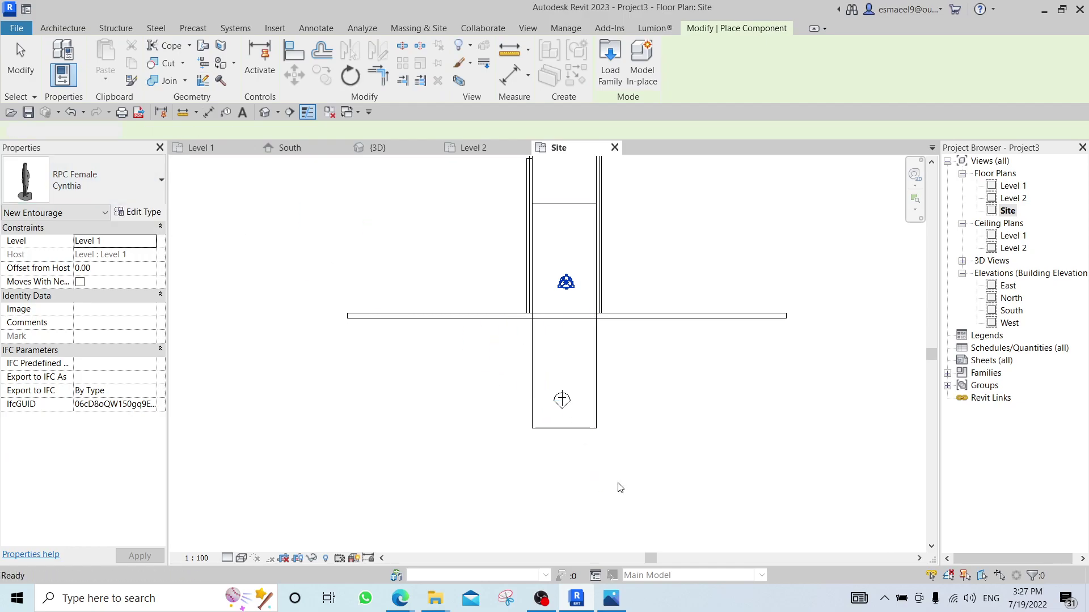
{"action": "key", "text": "ctrl+Tab"}
{"action": "middle_click_drag", "start_coordinate": [478, 291], "coordinate": [598, 393]}
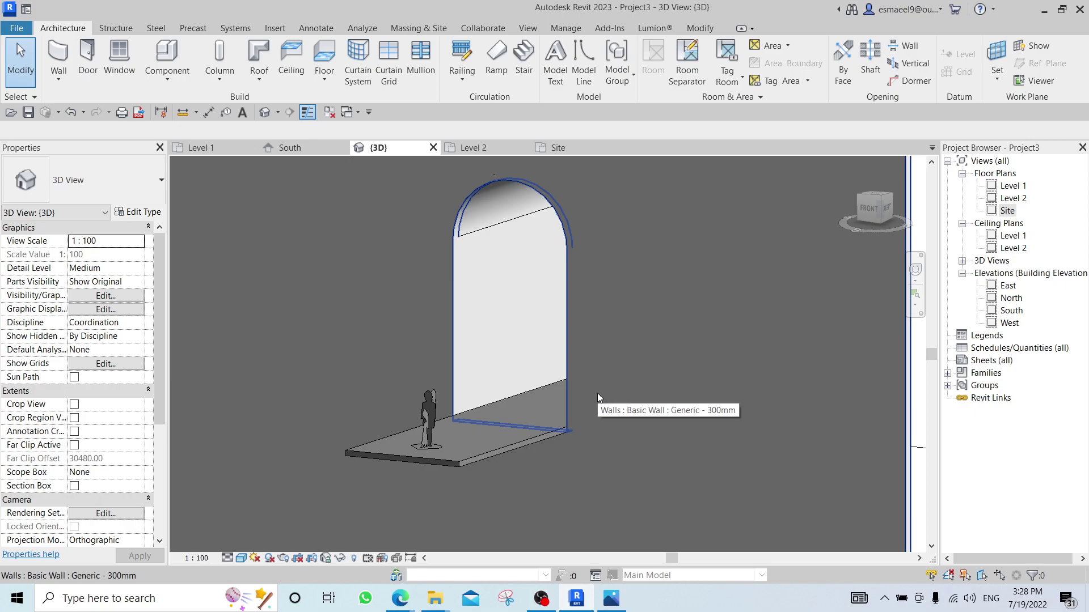
{"action": "key", "text": "g"}
{"action": "key", "text": "d"}
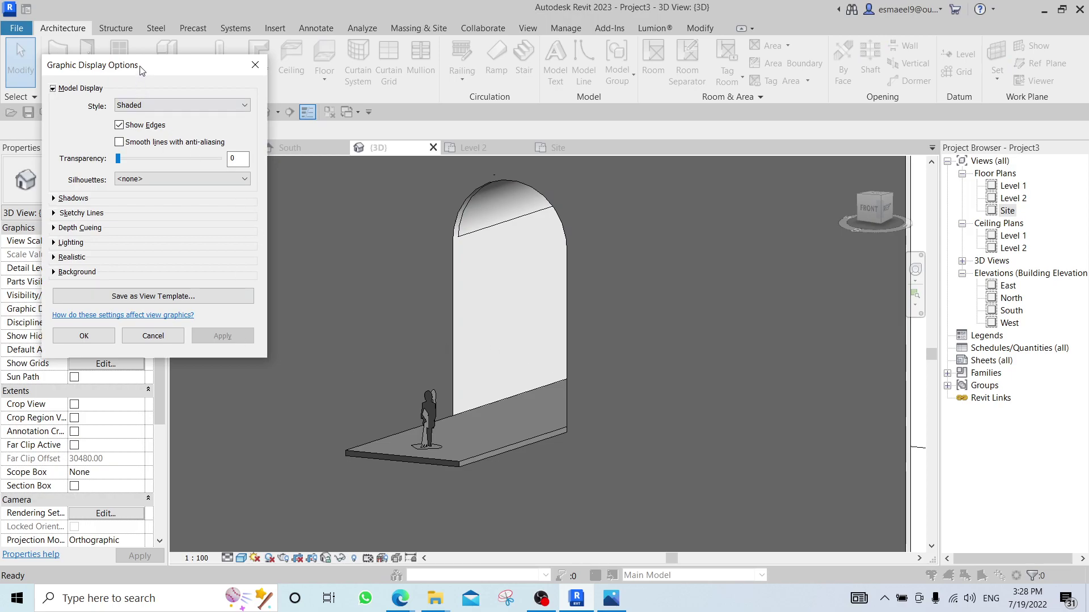
Step: Turn on smooth lines and cast shadows in the 3D view, with sun at 48 and ambient light at 19
{"action": "left_click_drag", "start_coordinate": [142, 70], "coordinate": [783, 93]}
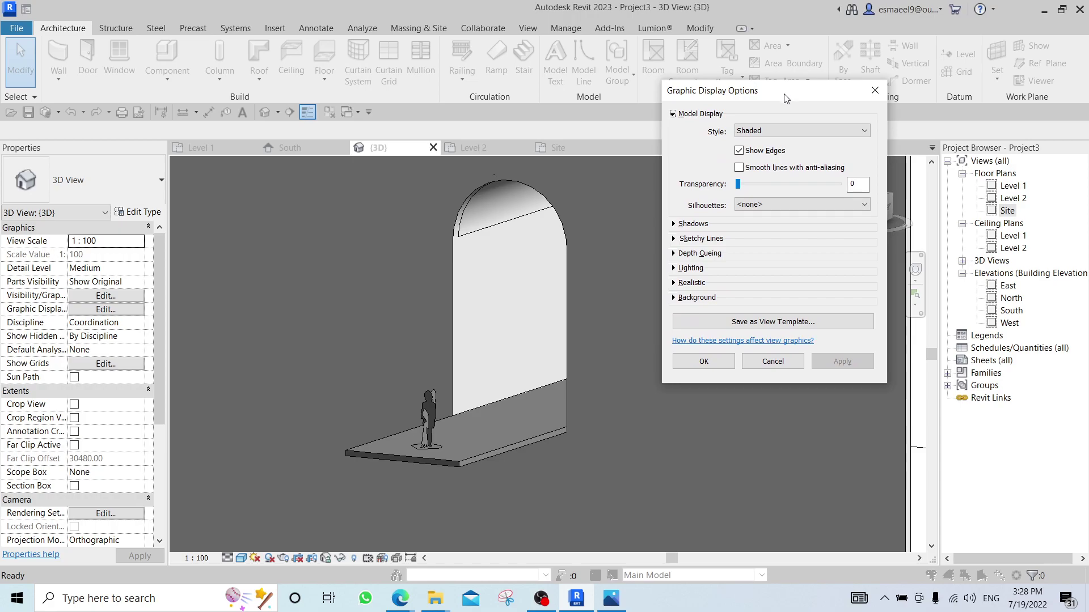
{"action": "left_click", "coordinate": [767, 170]}
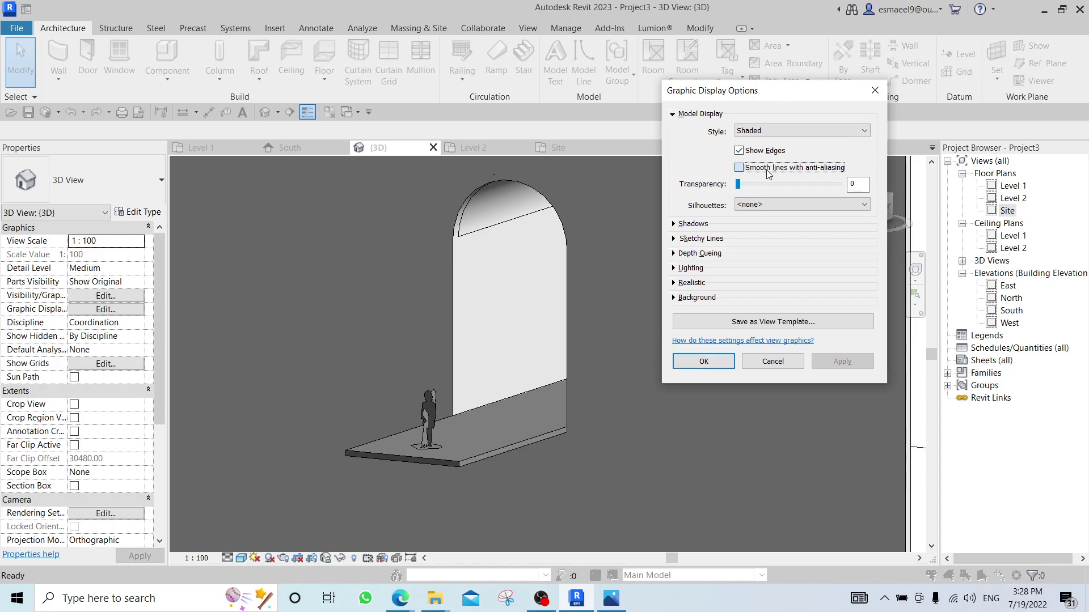
{"action": "left_click", "coordinate": [675, 224]}
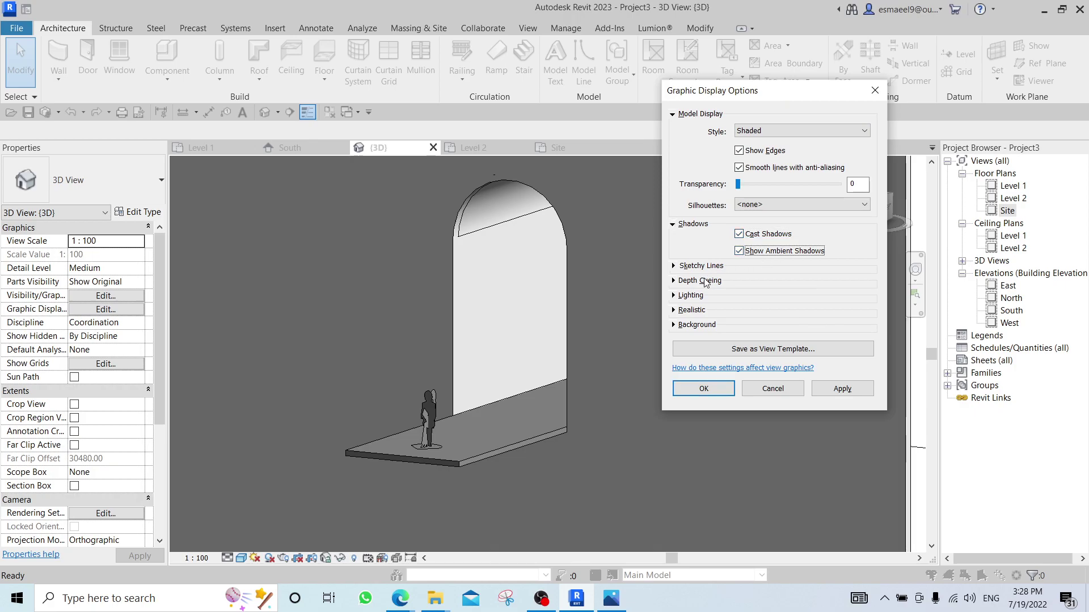
{"action": "left_click", "coordinate": [675, 296]}
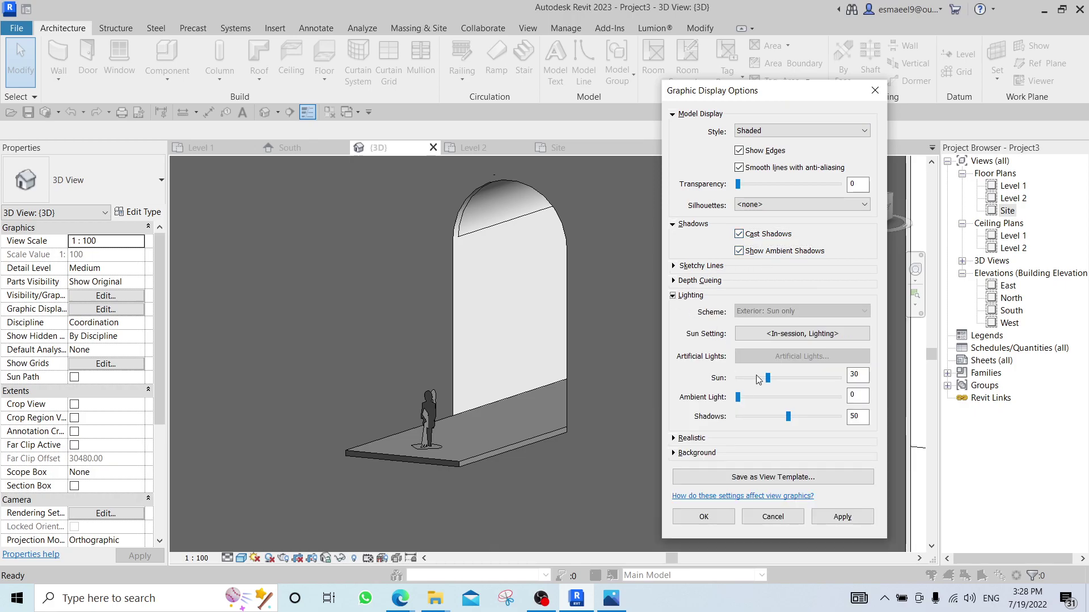
{"action": "left_click_drag", "start_coordinate": [766, 377], "coordinate": [747, 416]}
{"action": "left_click", "coordinate": [825, 519]}
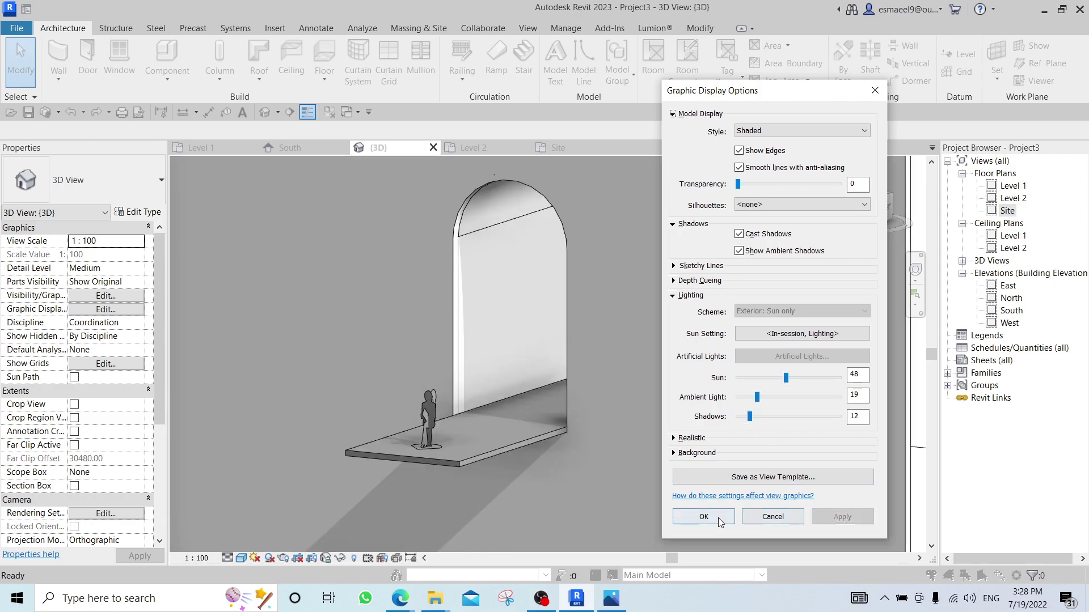
{"action": "left_click", "coordinate": [704, 517]}
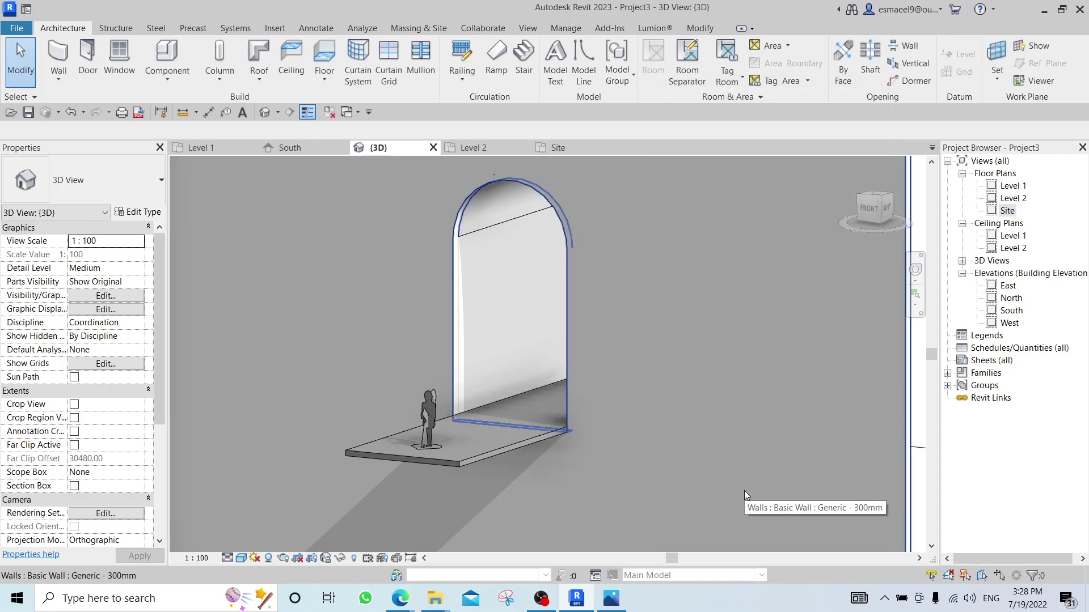
{"action": "middle_click_drag", "start_coordinate": [715, 442], "coordinate": [729, 453]}
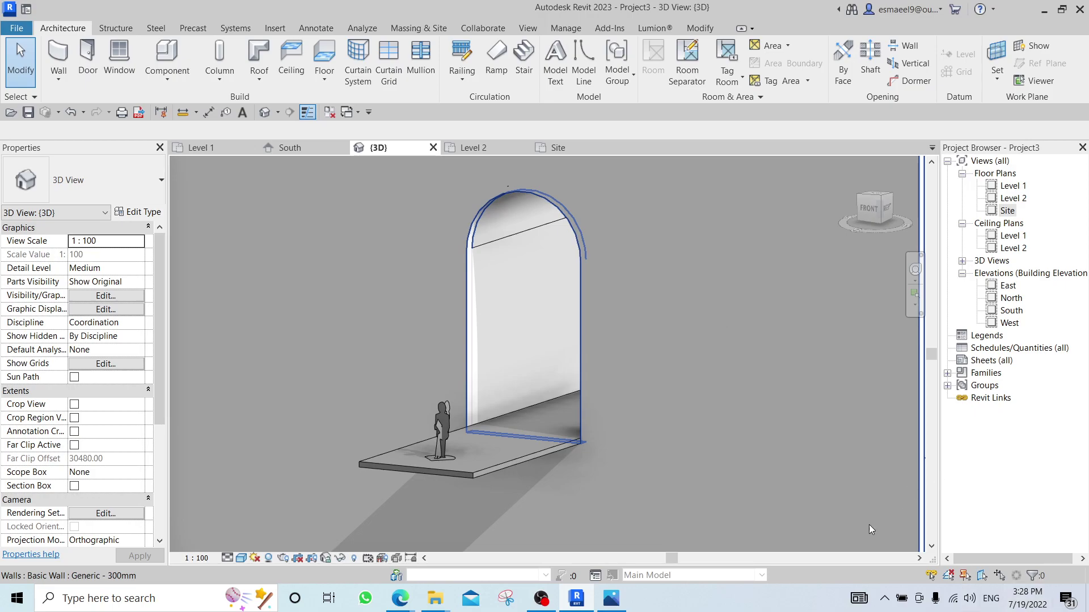
Step: Send a phone number to everyone in the Google Meet chat, then return to Revit
{"action": "mouse_move", "coordinate": [400, 597]}
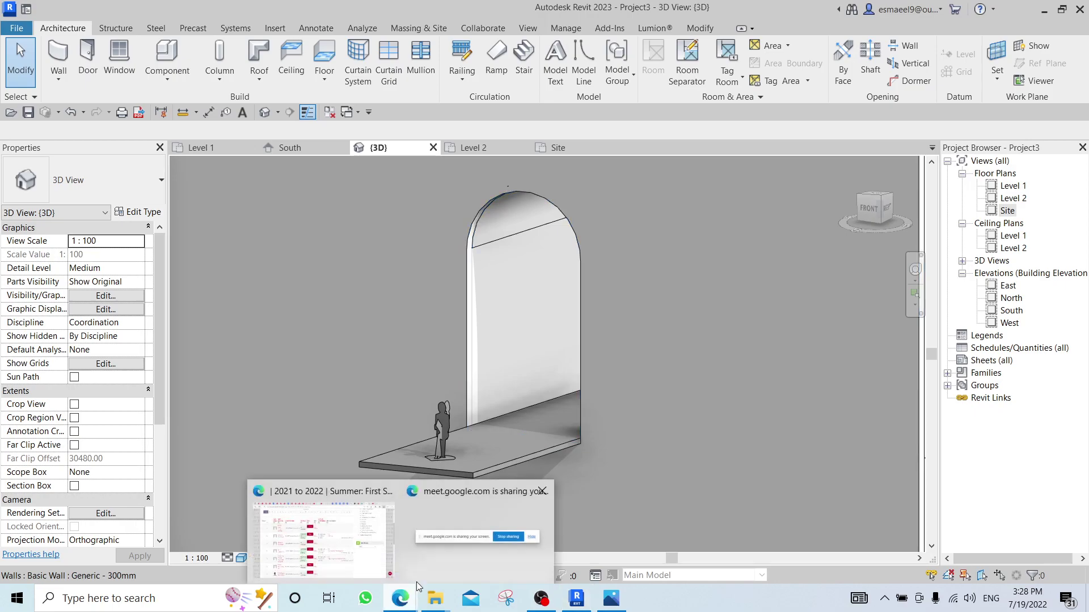
{"action": "left_click", "coordinate": [345, 525]}
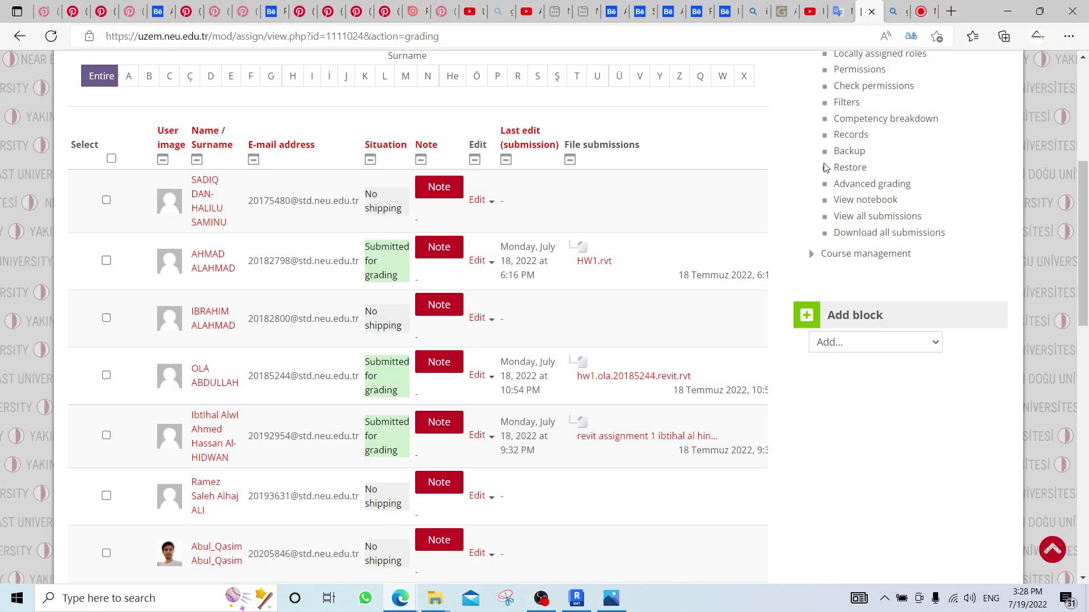
{"action": "left_click", "coordinate": [915, 10]}
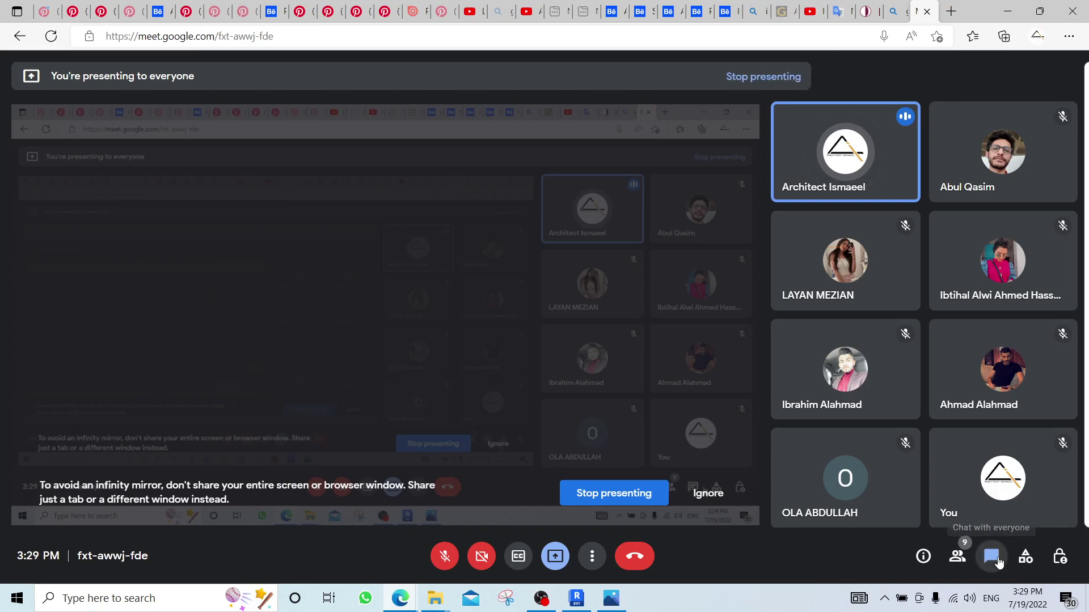
{"action": "left_click", "coordinate": [992, 557]}
{"action": "left_click", "coordinate": [924, 506]}
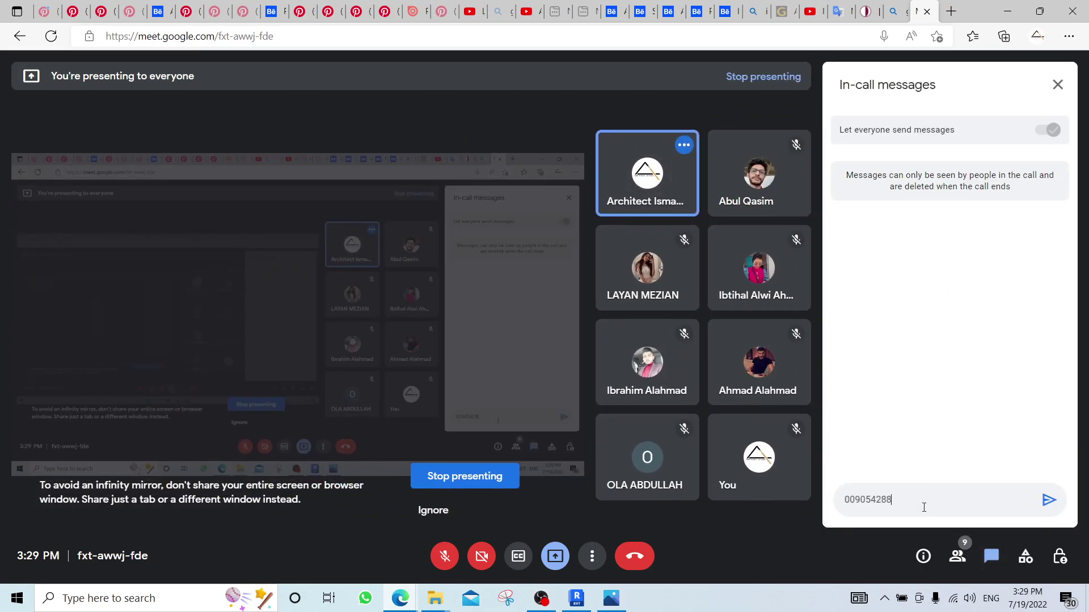
{"action": "key", "text": "Return"}
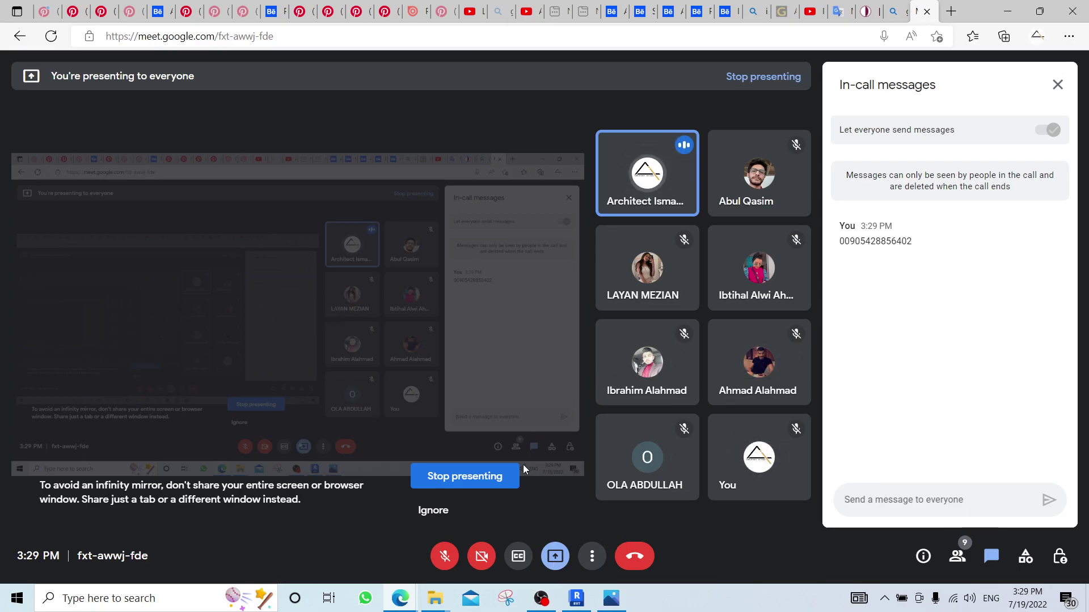
{"action": "key", "text": "alt+Tab"}
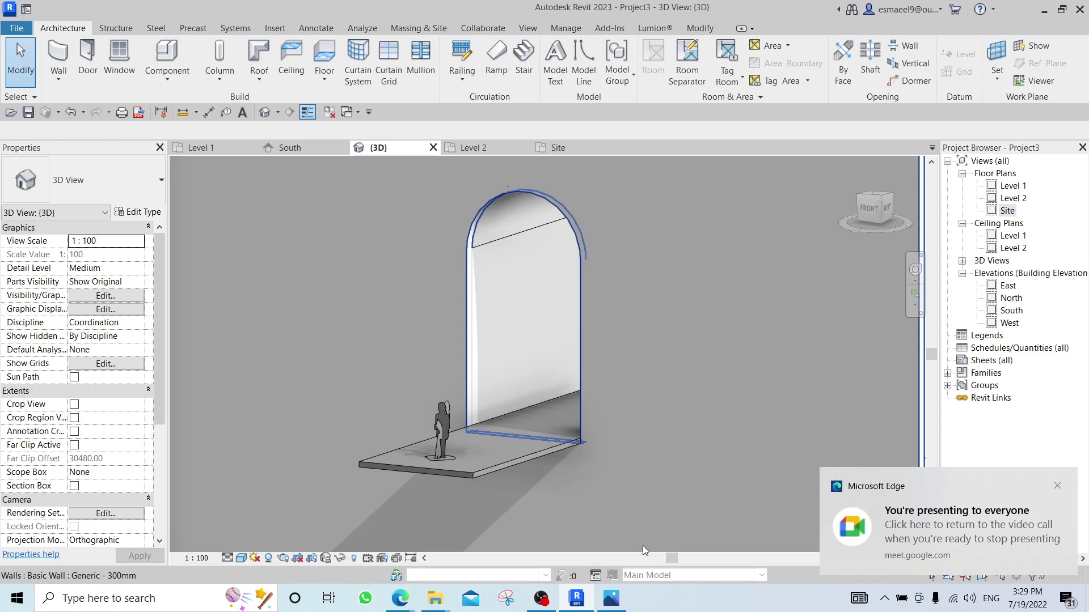
Step: Take a Snipping Tool capture of the Revit window
{"action": "left_click", "coordinate": [505, 600]}
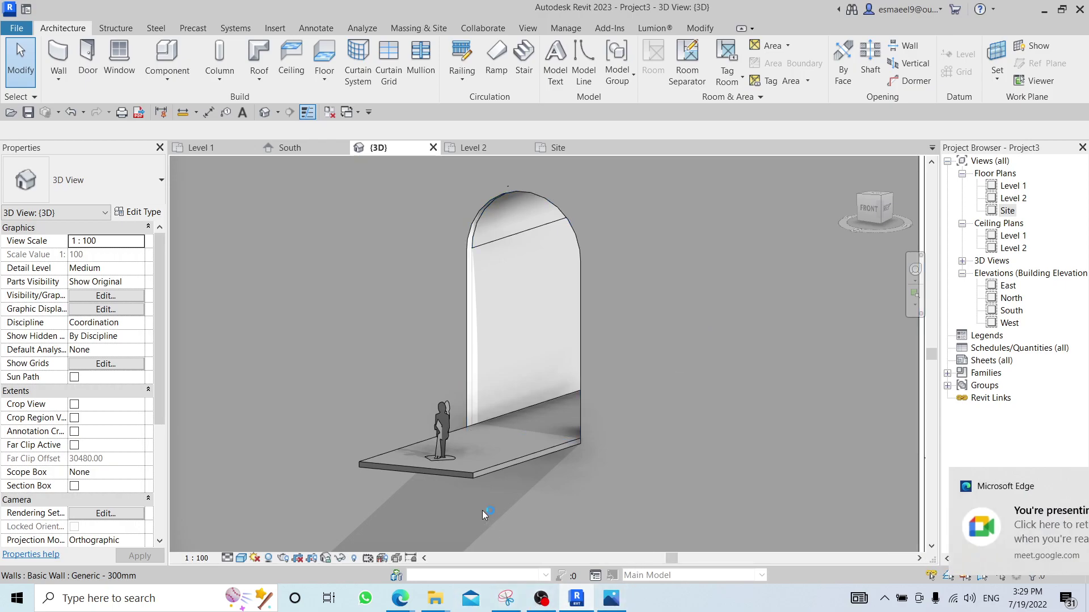
{"action": "left_click", "coordinate": [478, 168]}
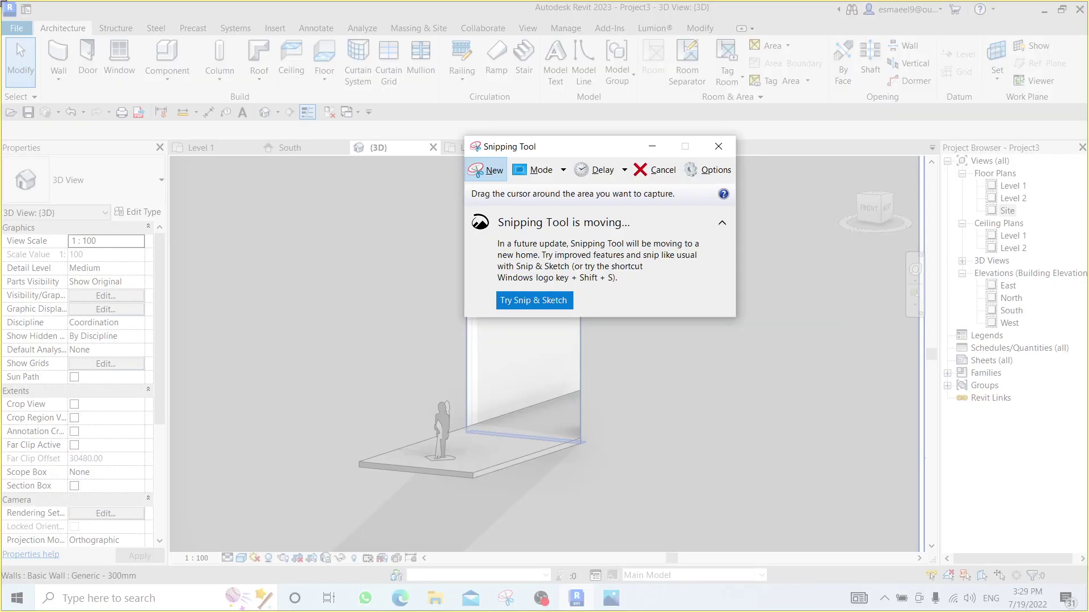
{"action": "left_click", "coordinate": [17, 43]}
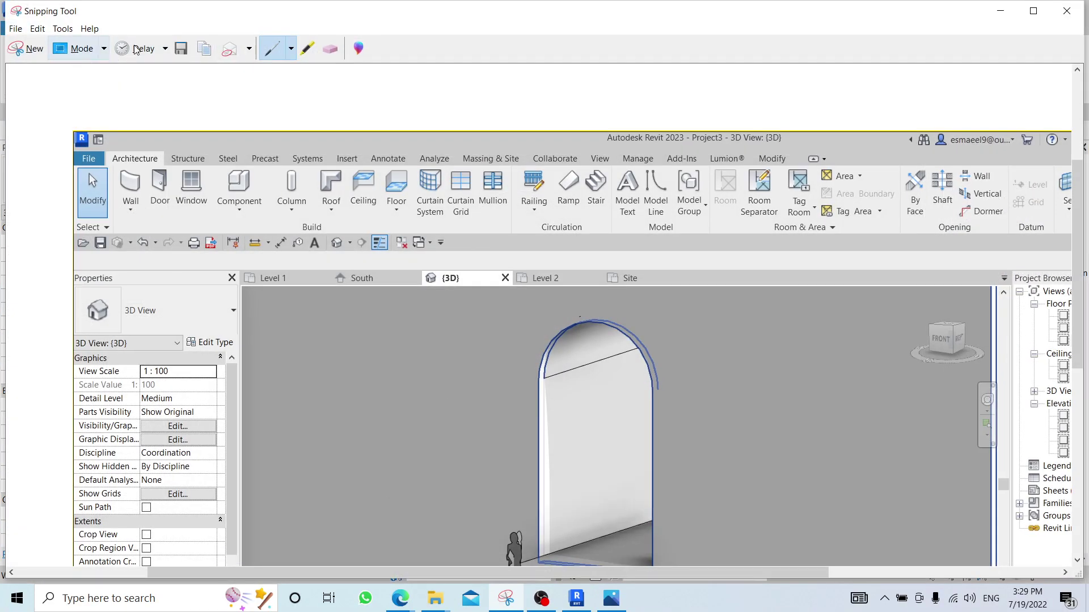
Step: Save the snip to the Desktop as 'www' and close Snipping Tool
{"action": "key", "text": "ctrl+s"}
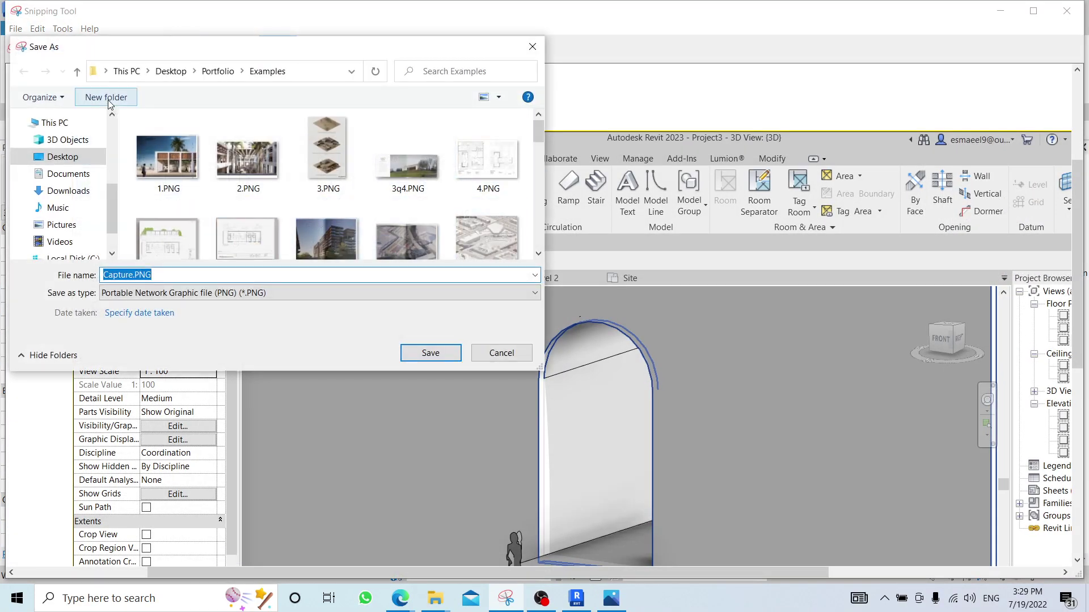
{"action": "left_click", "coordinate": [62, 156]}
{"action": "double_click", "coordinate": [258, 275]}
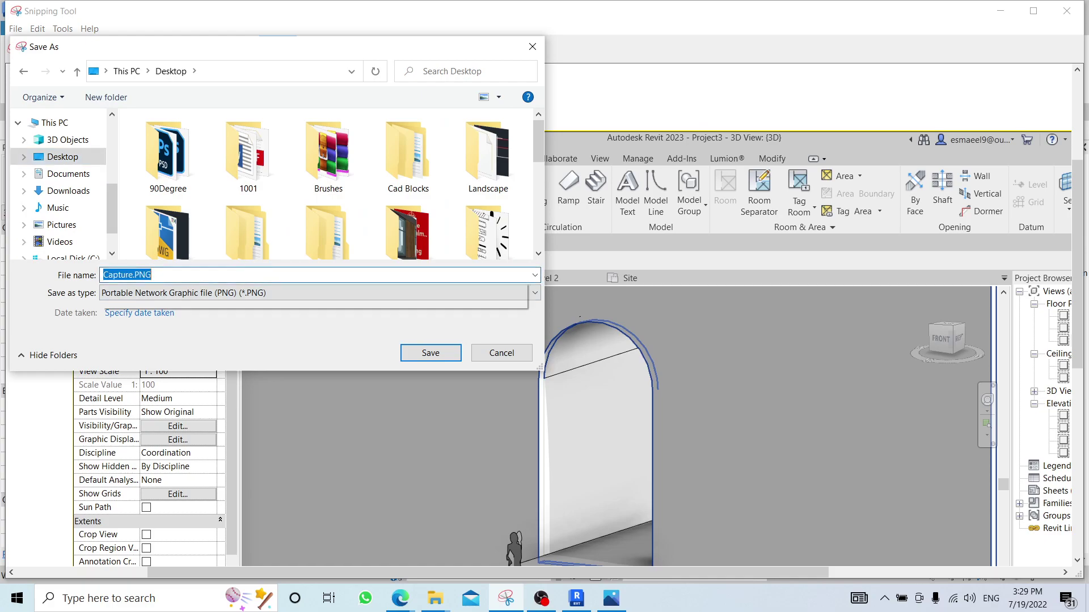
{"action": "type", "text": "www"}
{"action": "left_click", "coordinate": [431, 353]}
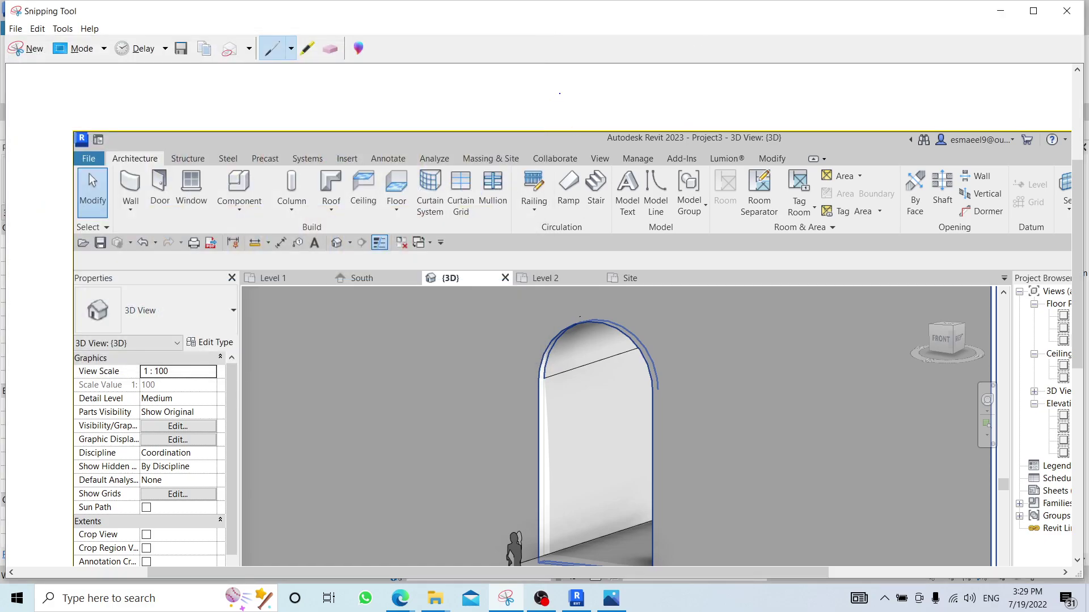
{"action": "left_click", "coordinate": [1066, 11]}
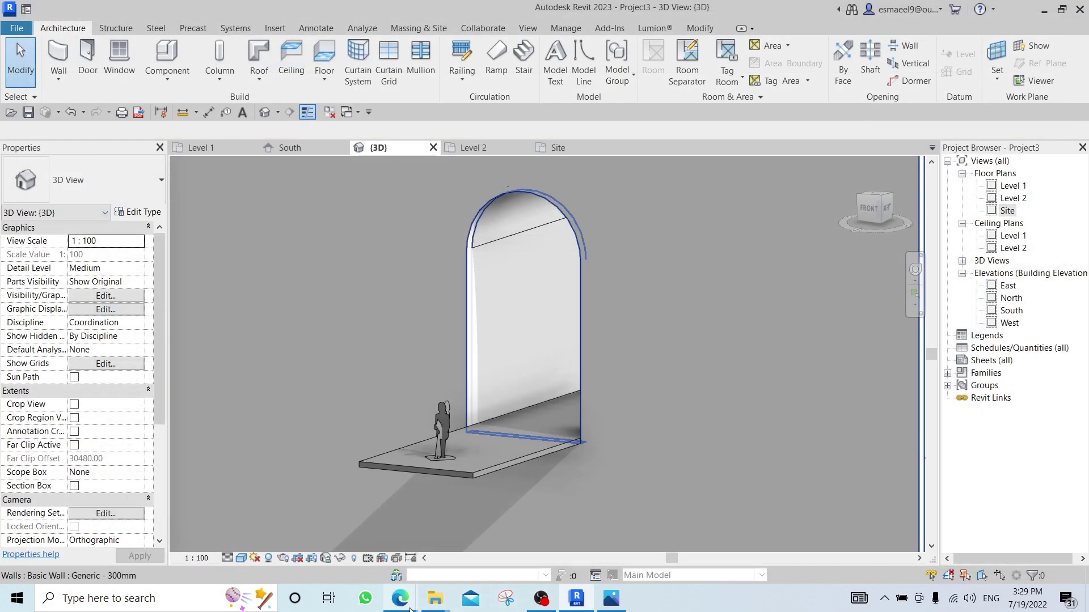
{"action": "left_click", "coordinate": [576, 598]}
Step: Open the Revit.xlsx attendance workbook from the desktop
{"action": "left_click", "coordinate": [719, 311]}
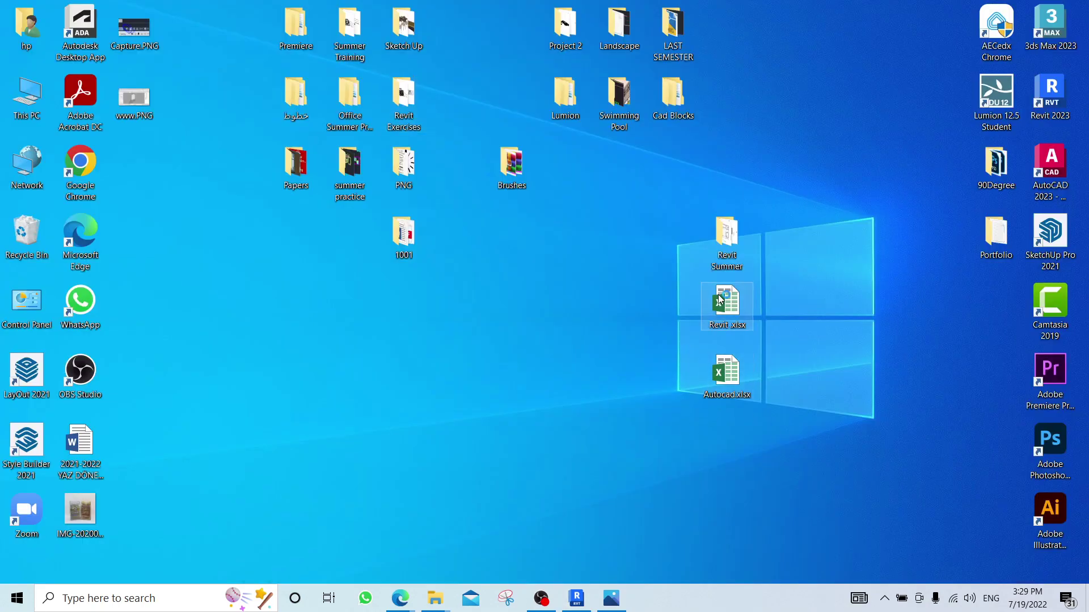
{"action": "double_click", "coordinate": [720, 301]}
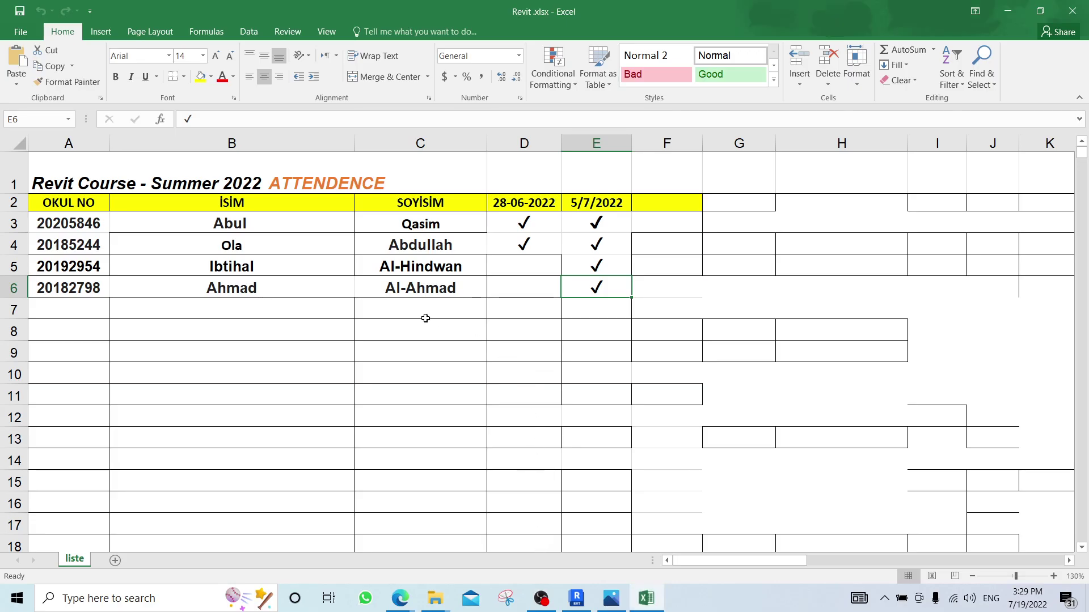
{"action": "scroll", "coordinate": [305, 316], "scroll_direction": "down", "scroll_amount": 4, "text": "ctrl"}
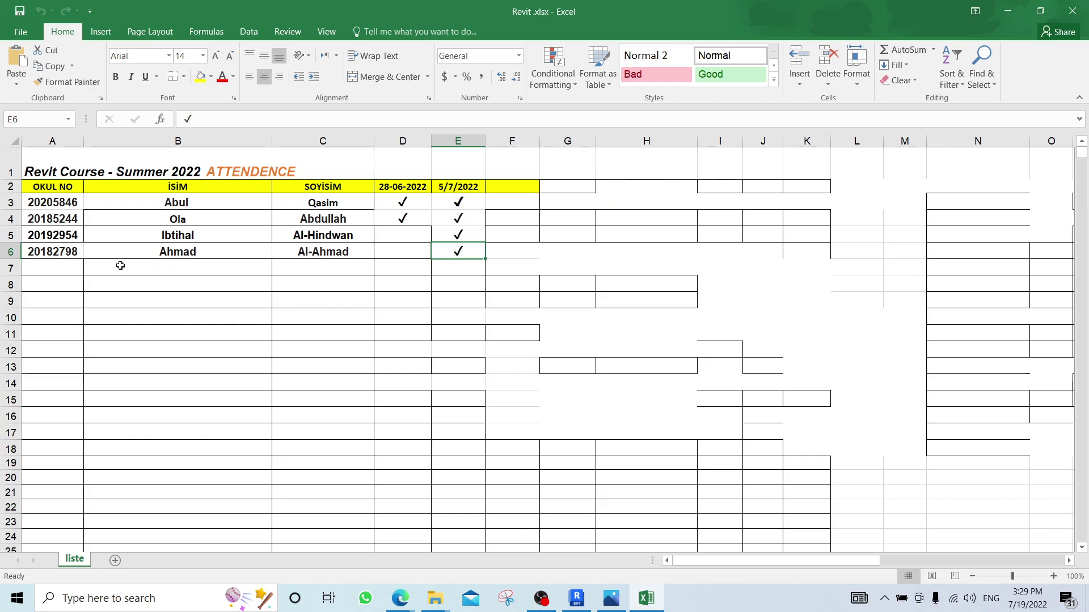
{"action": "scroll", "coordinate": [107, 265], "scroll_direction": "up", "scroll_amount": 3, "text": "ctrl"}
{"action": "scroll", "coordinate": [414, 202], "scroll_direction": "up", "scroll_amount": 1}
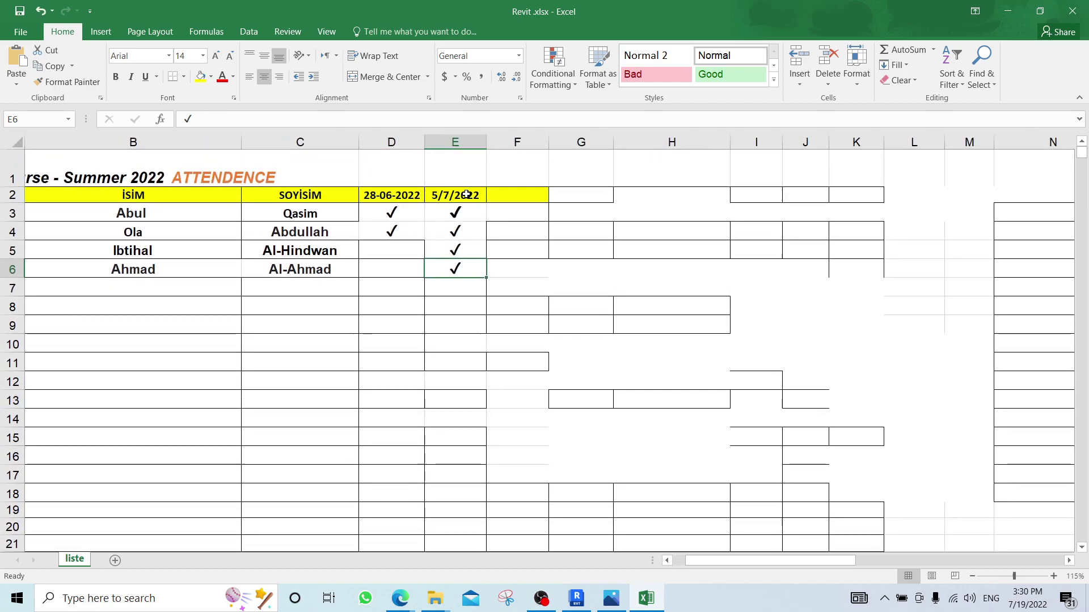
Step: Copy the 5/7/2022 header from E2 into F2 and change its day to 19
{"action": "left_click", "coordinate": [467, 195]}
{"action": "key", "text": "ctrl+c"}
{"action": "left_click", "coordinate": [519, 199]}
{"action": "key", "text": "ctrl+v"}
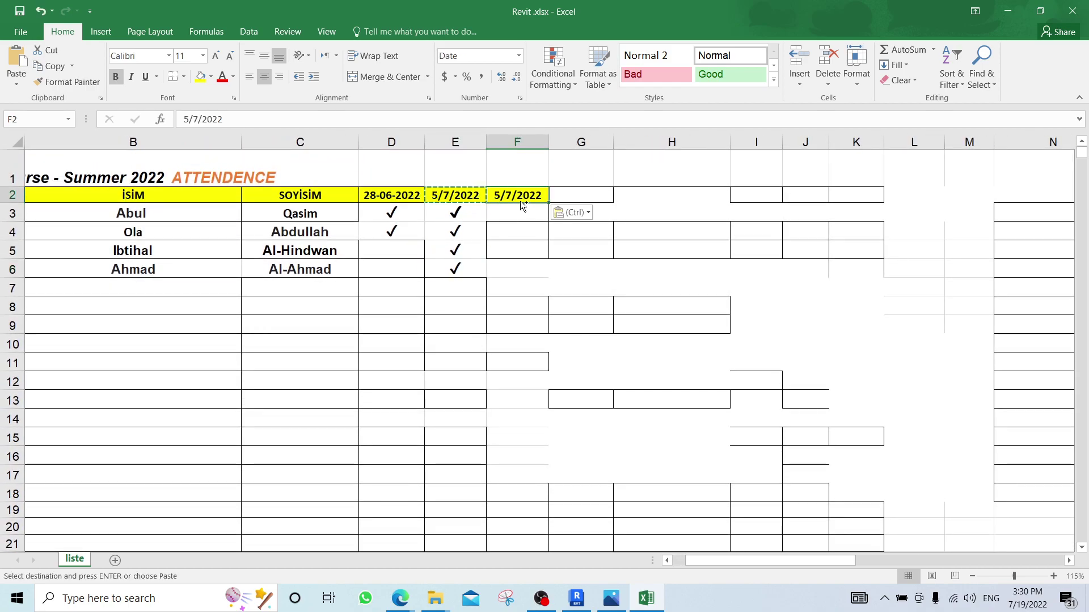
{"action": "double_click", "coordinate": [499, 193]}
{"action": "double_click", "coordinate": [498, 195]}
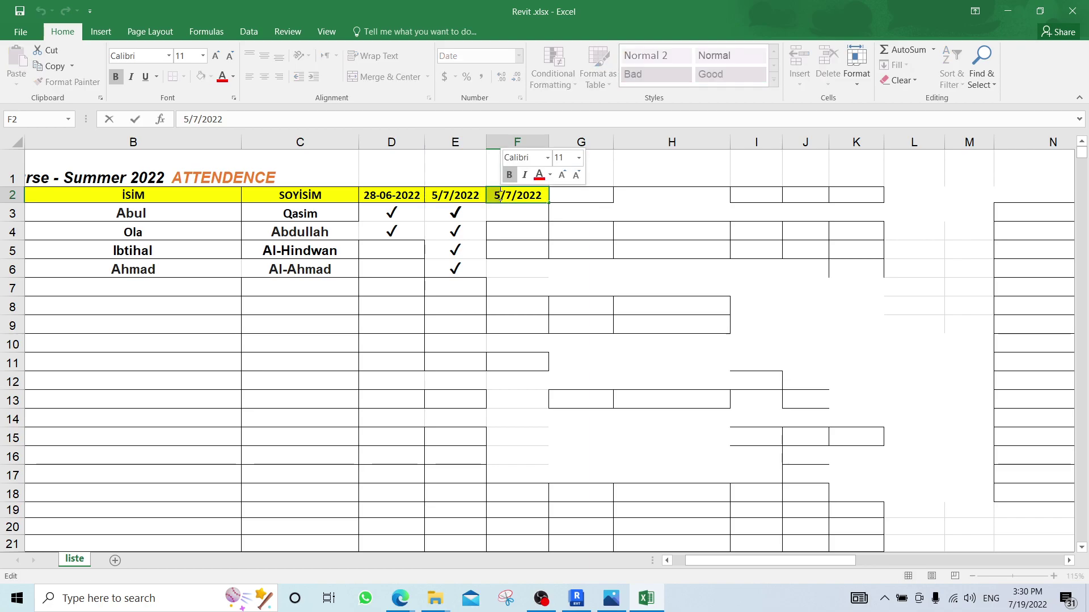
{"action": "type", "text": "19"}
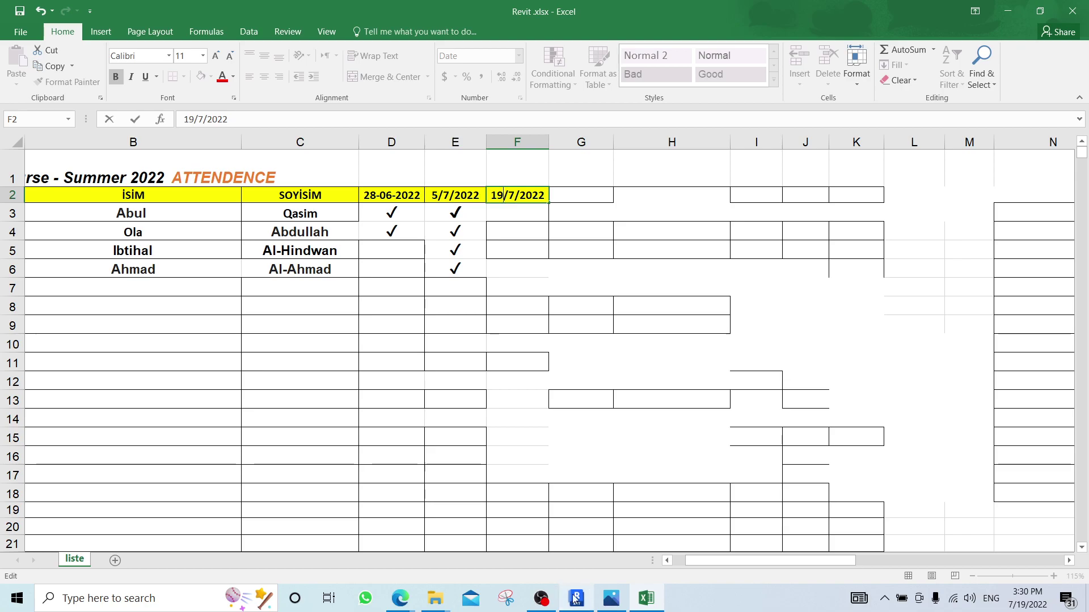
{"action": "left_click", "coordinate": [399, 599]}
{"action": "left_click", "coordinate": [356, 527]}
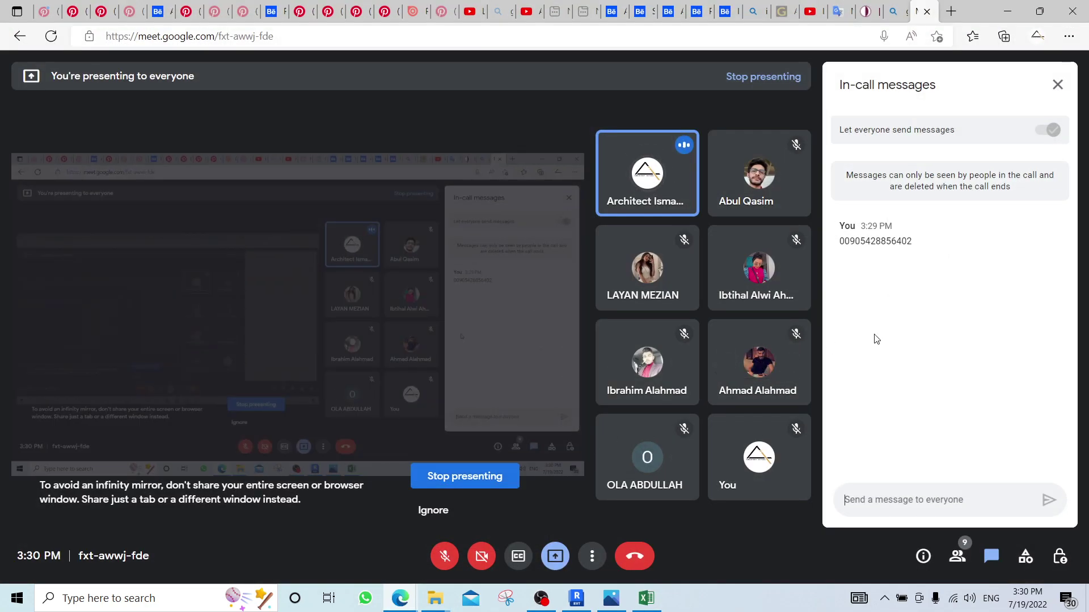
Step: Copy the ✓ tick from E6 into cells F3, F4, F5 and F6
{"action": "left_click", "coordinate": [646, 598]}
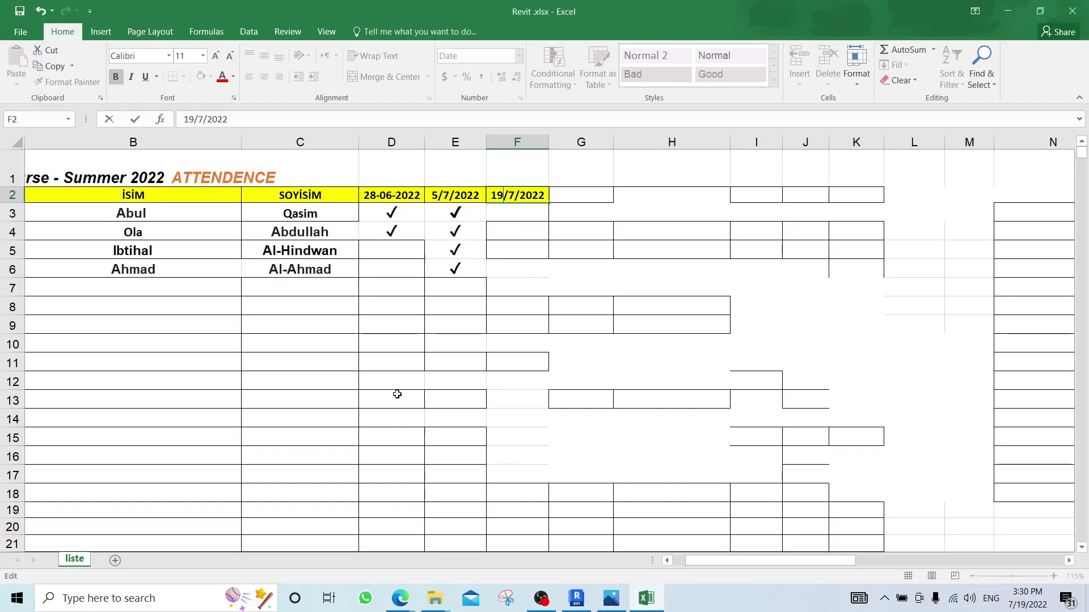
{"action": "left_click", "coordinate": [474, 262]}
{"action": "key", "text": "ctrl+c"}
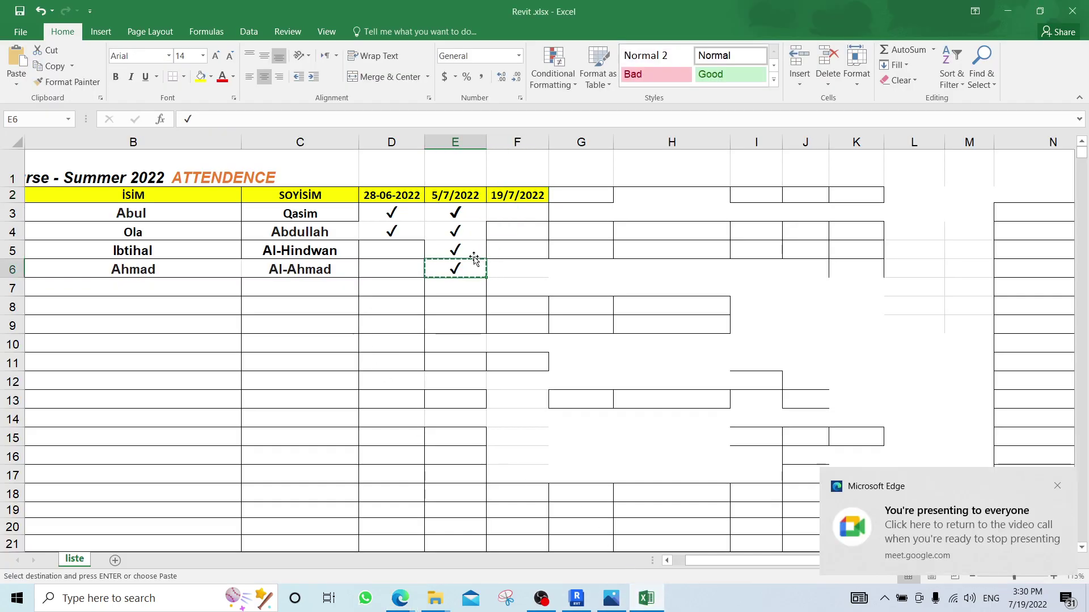
{"action": "left_click", "coordinate": [507, 214]}
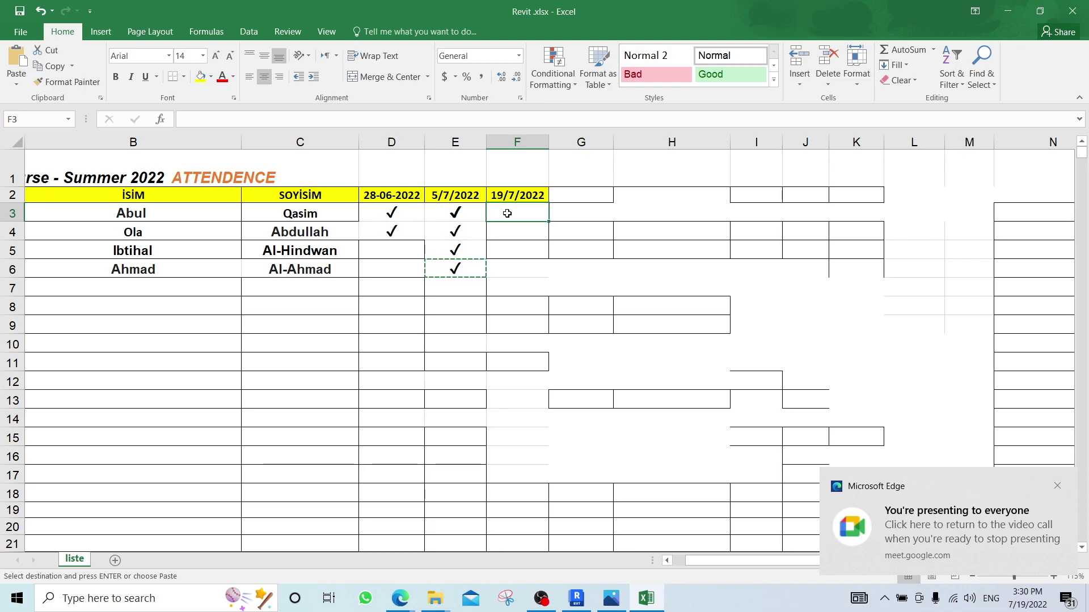
{"action": "key", "text": "ctrl+v"}
{"action": "left_click", "coordinate": [508, 234]}
{"action": "key", "text": "ctrl+v"}
{"action": "left_click", "coordinate": [513, 252]}
{"action": "key", "text": "ctrl+v"}
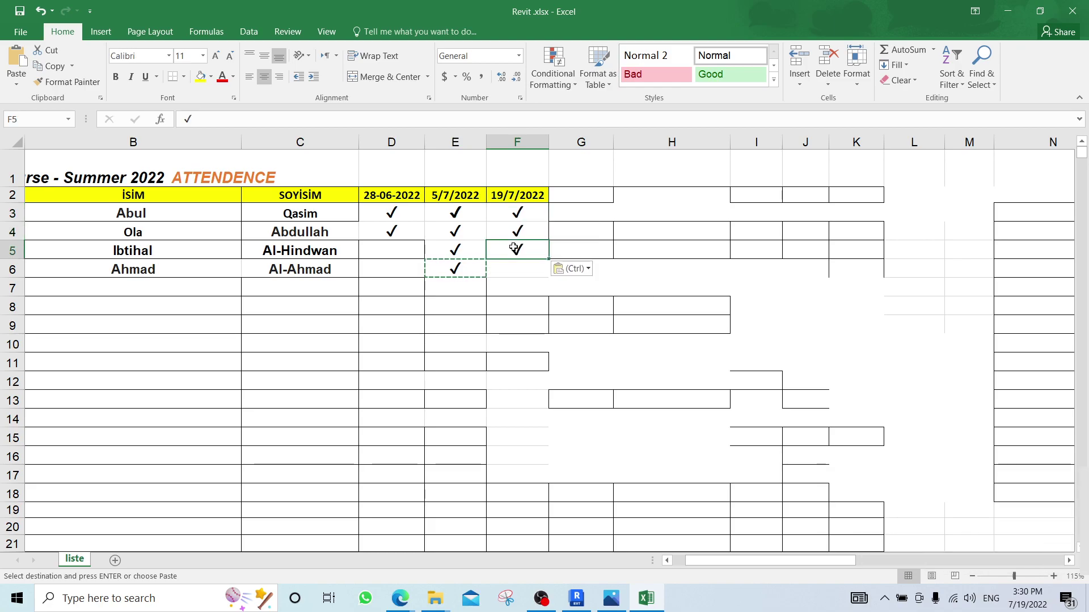
{"action": "left_click", "coordinate": [517, 272]}
{"action": "key", "text": "ctrl+v"}
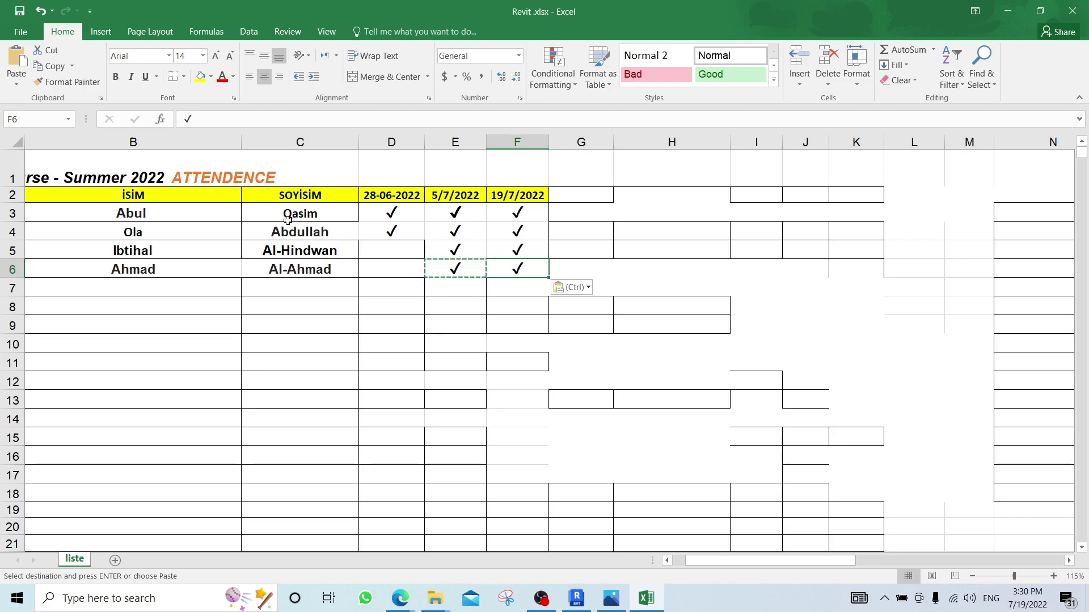
Step: Append '+ sub' after the ticks in F4, F5 and F6
{"action": "left_click", "coordinate": [537, 211]}
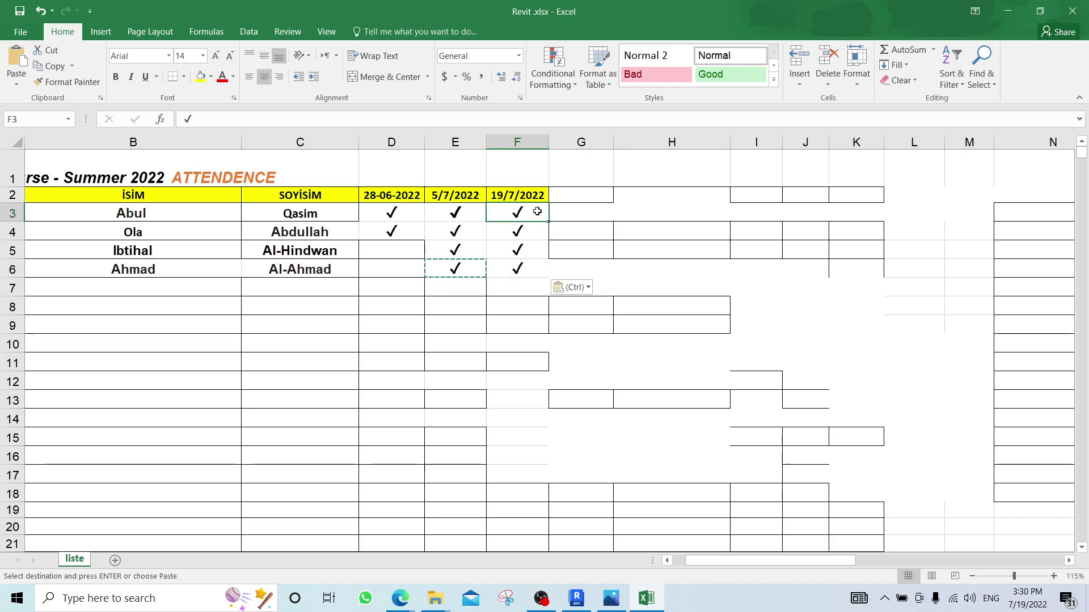
{"action": "left_click", "coordinate": [538, 231]}
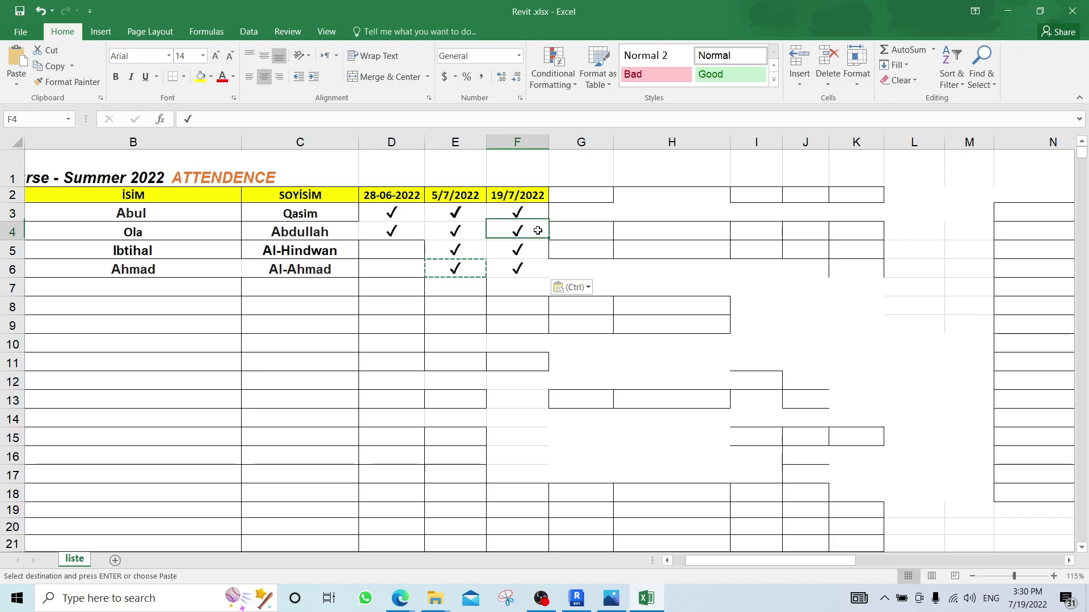
{"action": "double_click", "coordinate": [539, 231]}
{"action": "type", "text": "+"}
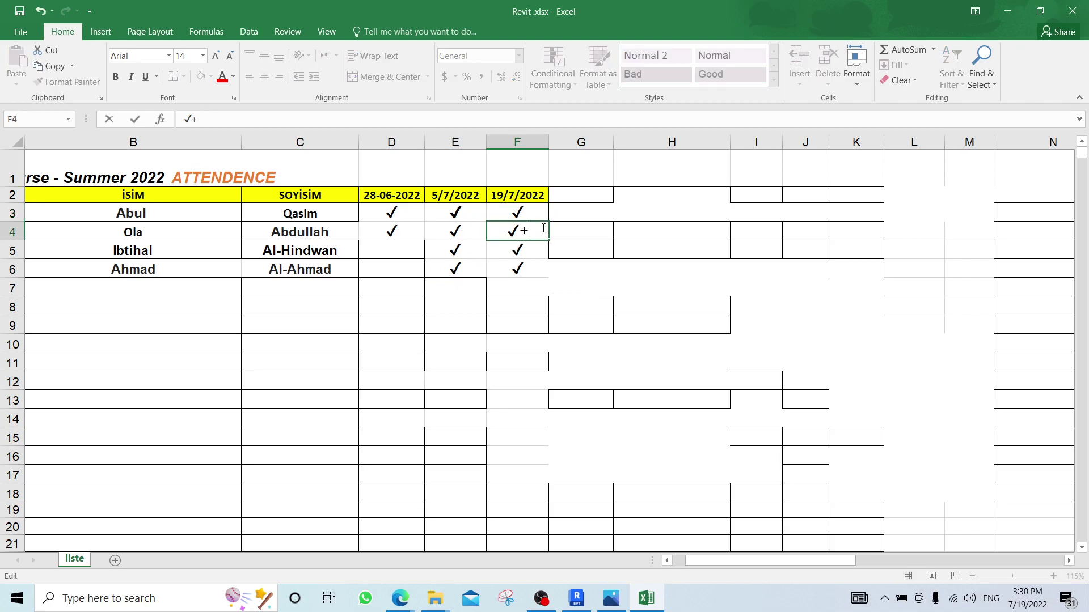
{"action": "type", "text": " sub"}
{"action": "left_click_drag", "start_coordinate": [547, 231], "coordinate": [517, 229]}
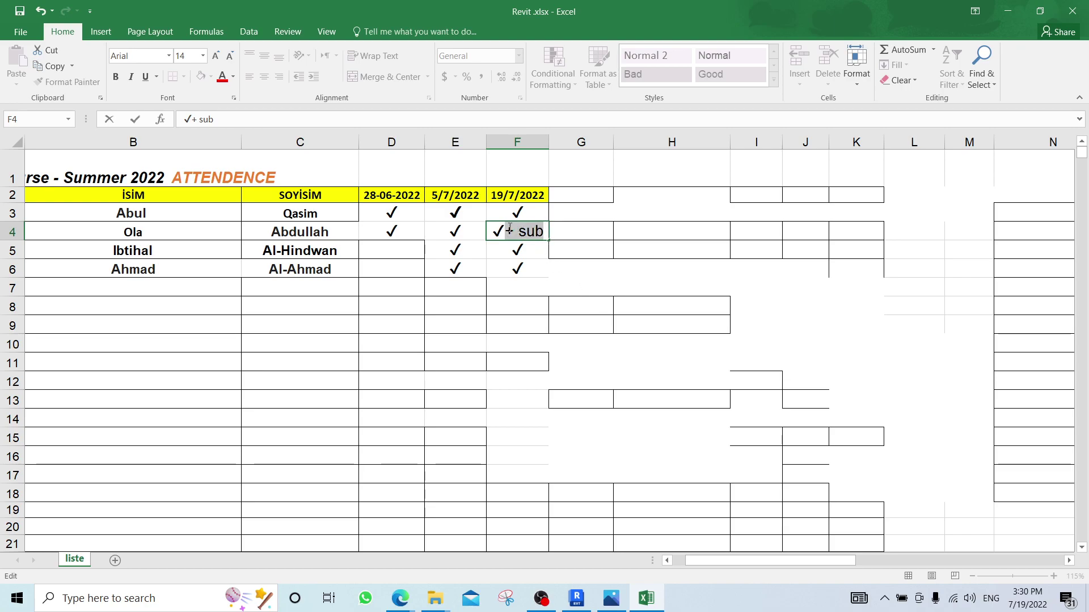
{"action": "double_click", "coordinate": [542, 254]}
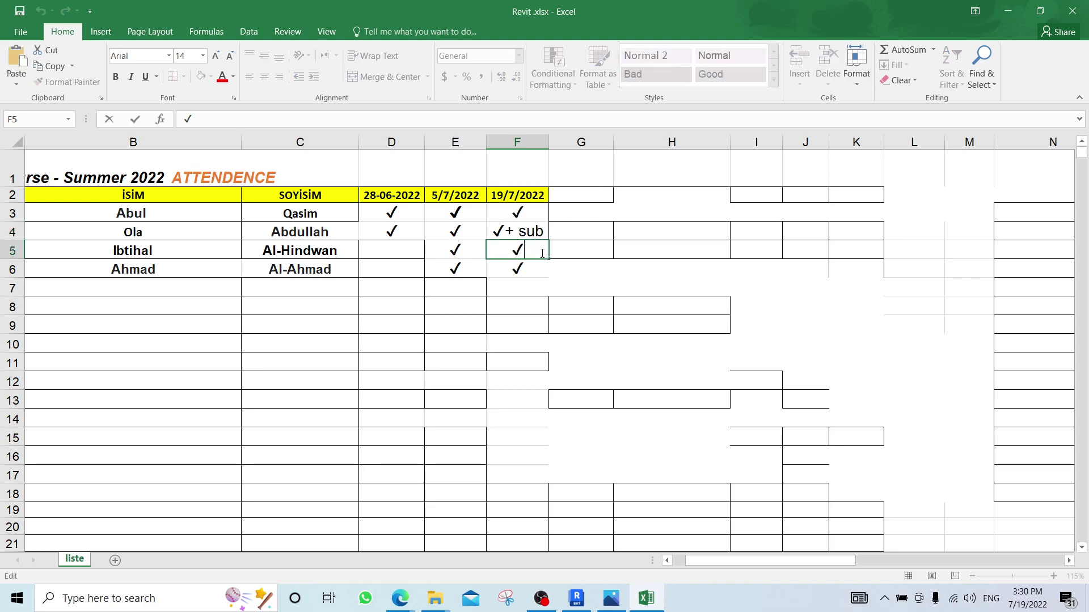
{"action": "type", "text": "+ sub"}
{"action": "key", "text": "Return"}
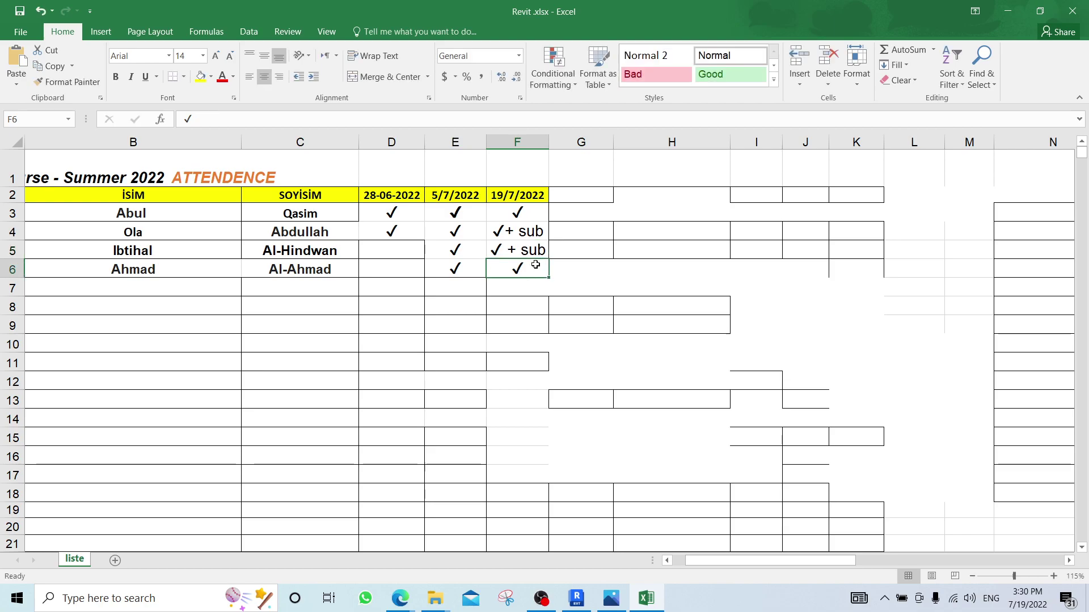
{"action": "key", "text": "ctrl+v"}
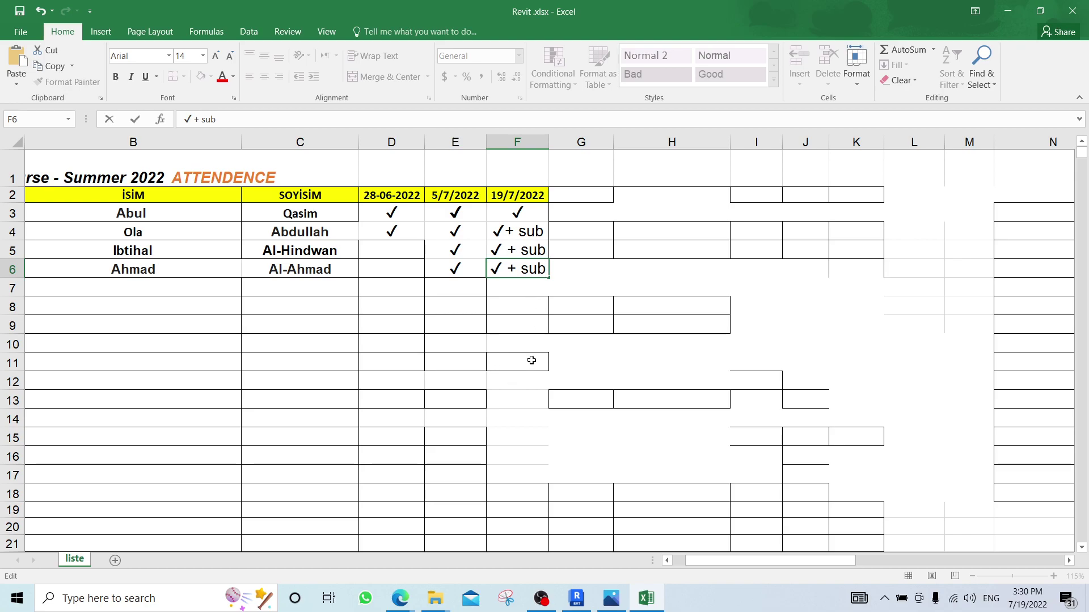
{"action": "mouse_move", "coordinate": [400, 598]}
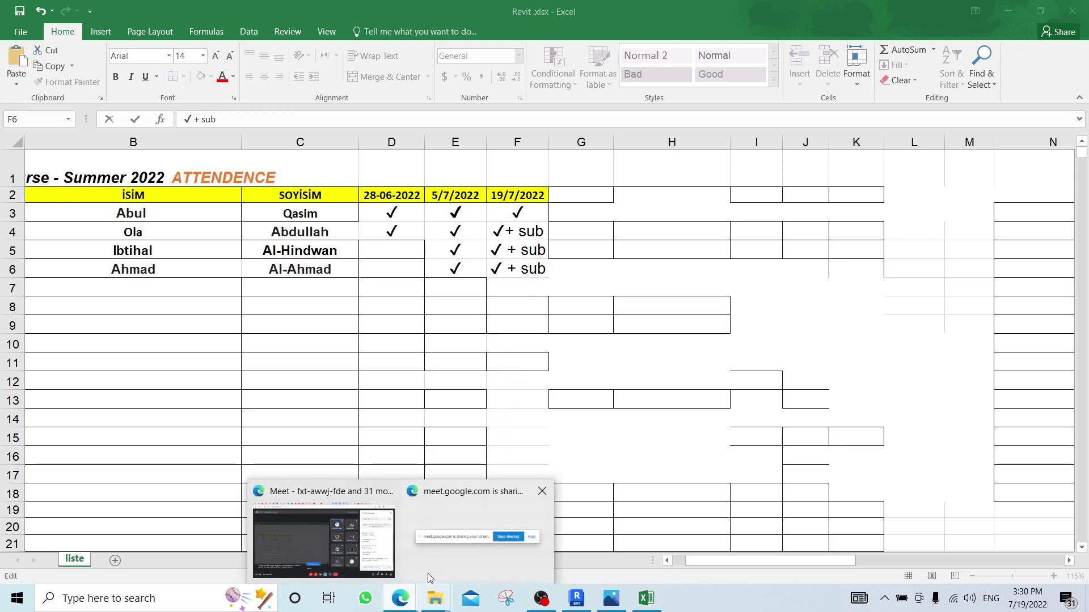
{"action": "left_click", "coordinate": [369, 549]}
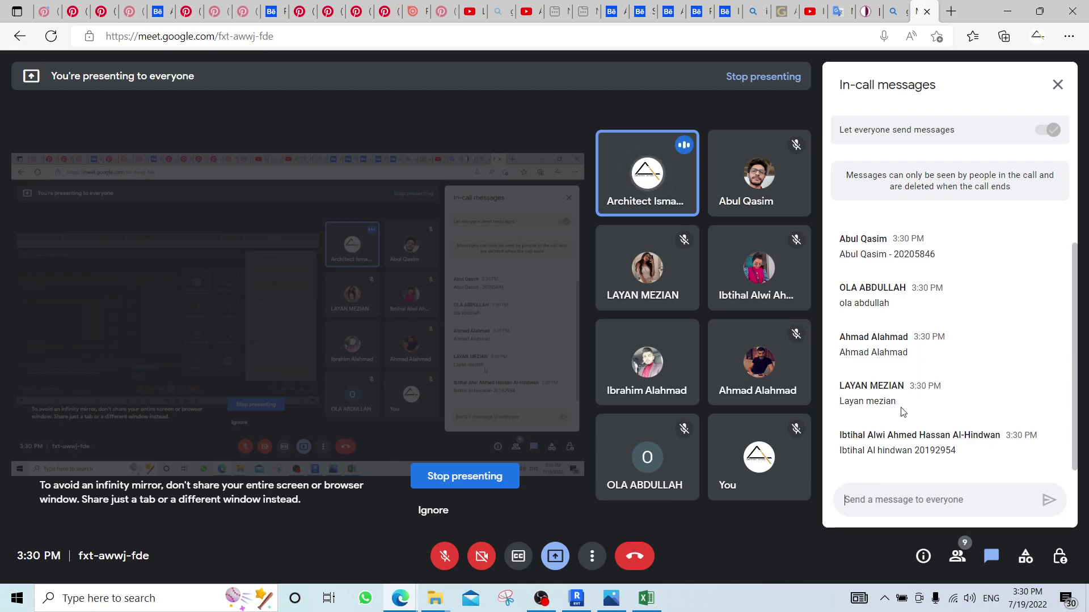
Step: Copy the new student's name from the Meet chat and go back to Excel
{"action": "left_click_drag", "start_coordinate": [898, 403], "coordinate": [838, 402]}
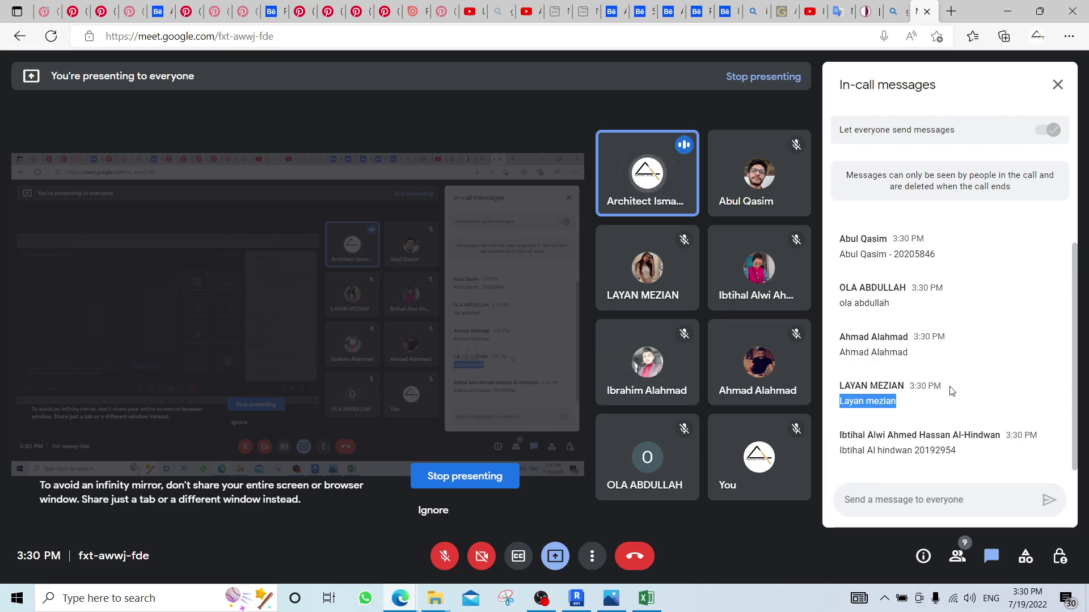
{"action": "left_click", "coordinate": [646, 599]}
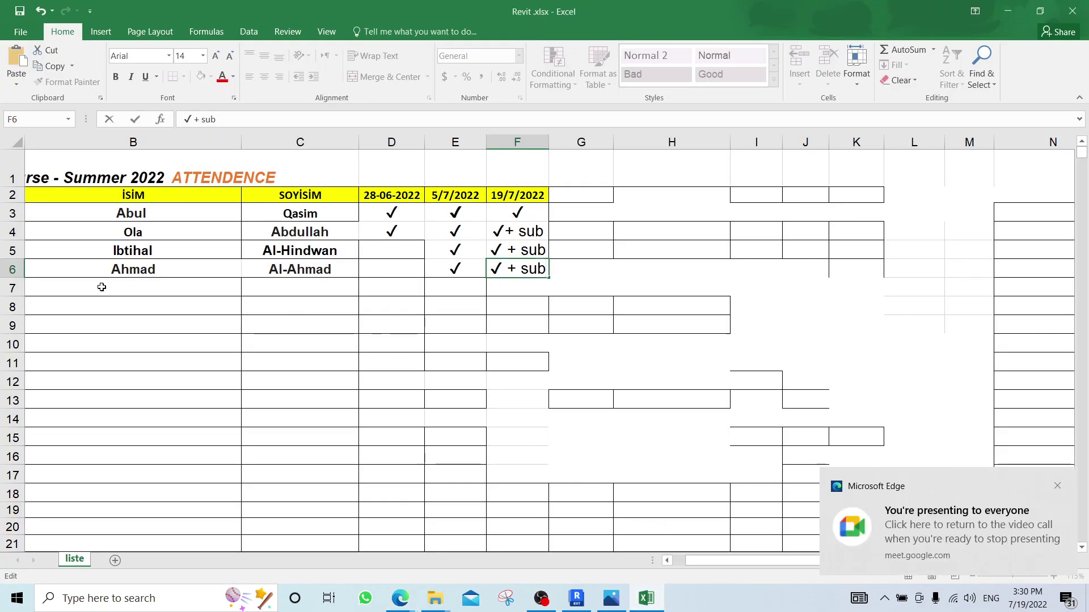
Step: Paste the new student's name into B7 and move the surname into C7
{"action": "left_click", "coordinate": [125, 295]}
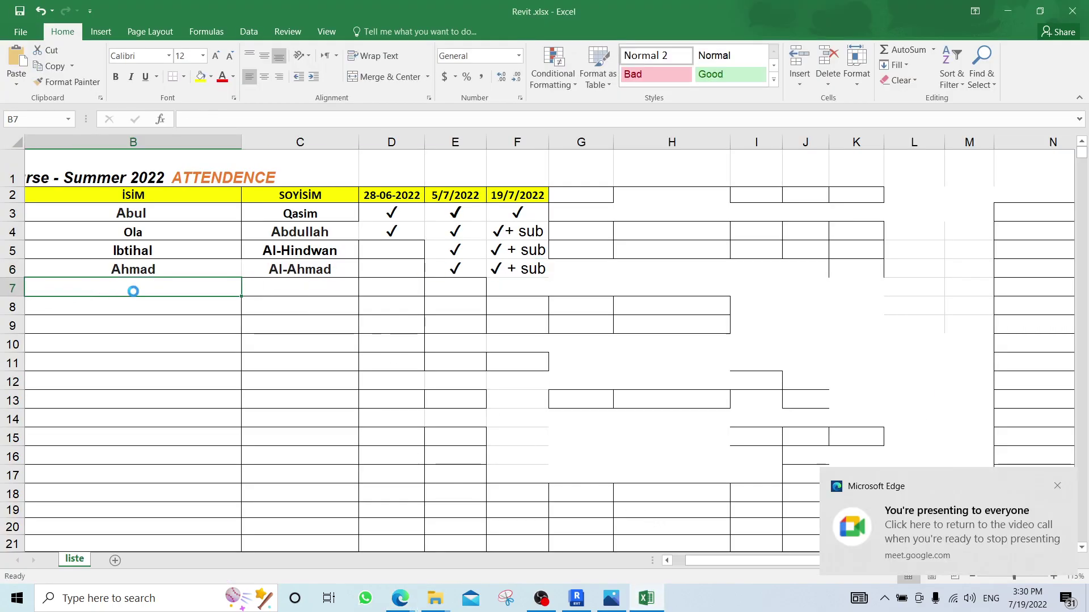
{"action": "key", "text": "ctrl+v"}
{"action": "double_click", "coordinate": [83, 290]}
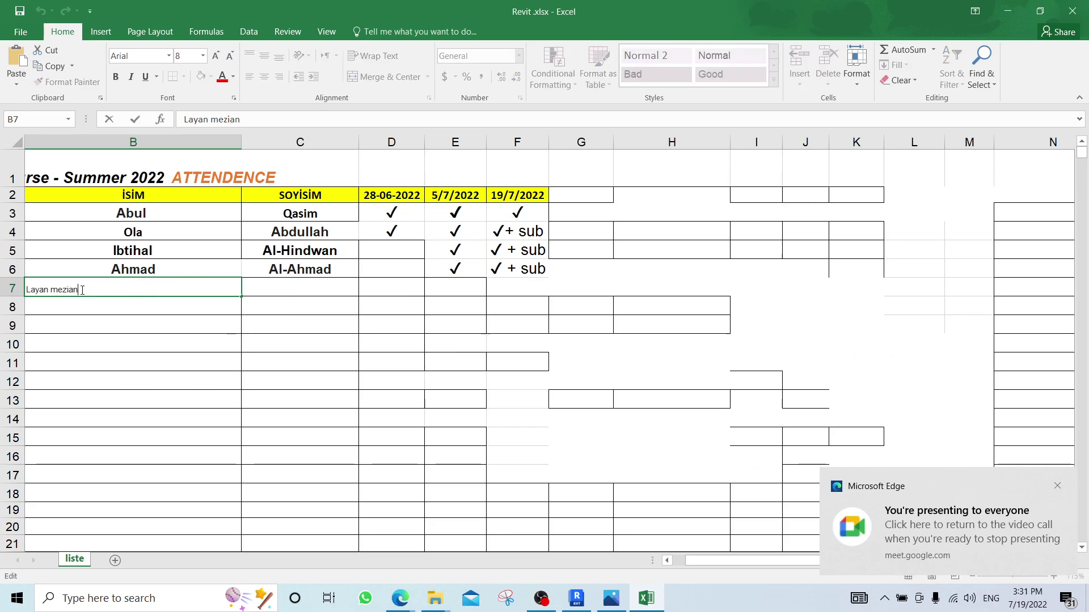
{"action": "left_click_drag", "start_coordinate": [82, 290], "coordinate": [50, 291]}
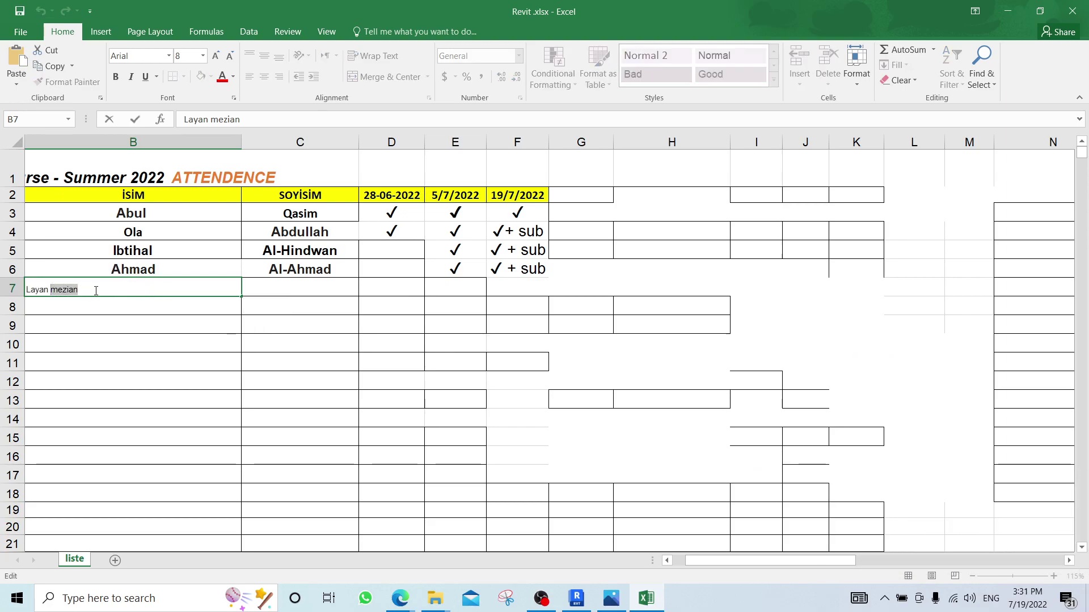
{"action": "key", "text": "ctrl+x"}
{"action": "left_click", "coordinate": [273, 286]}
{"action": "key", "text": "ctrl+v"}
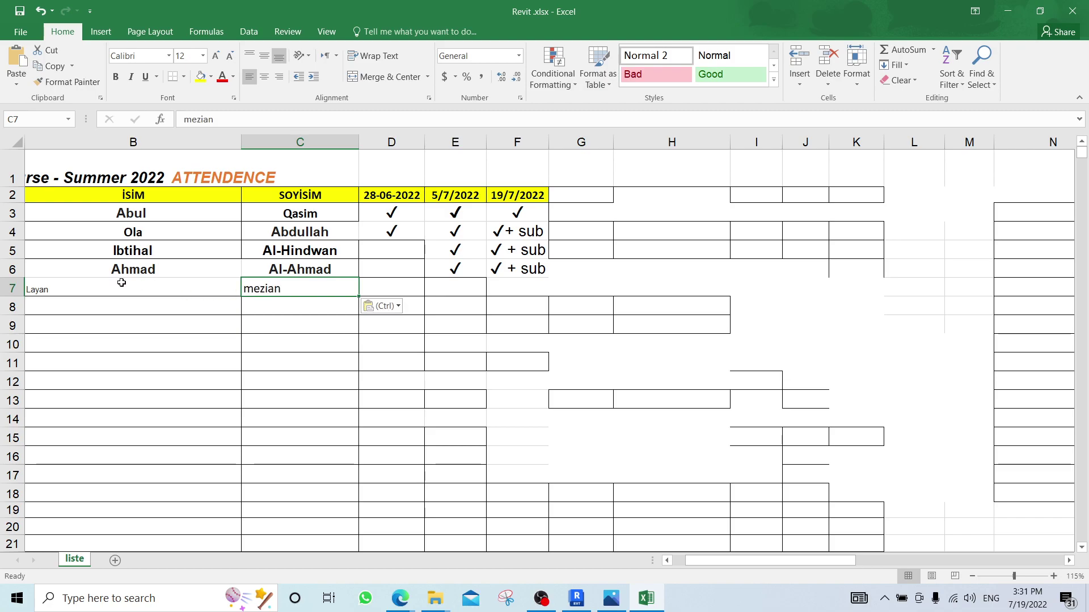
{"action": "left_click", "coordinate": [136, 288]}
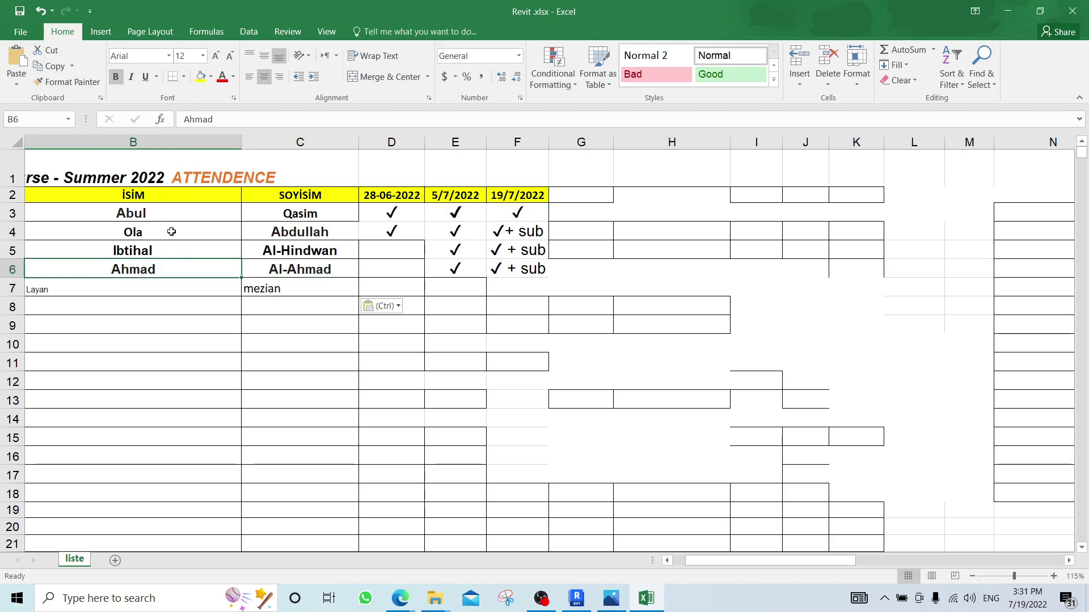
Step: Format B7 and C7 as bold, size 12 and centred
{"action": "left_click", "coordinate": [170, 310]}
{"action": "left_click", "coordinate": [116, 76]}
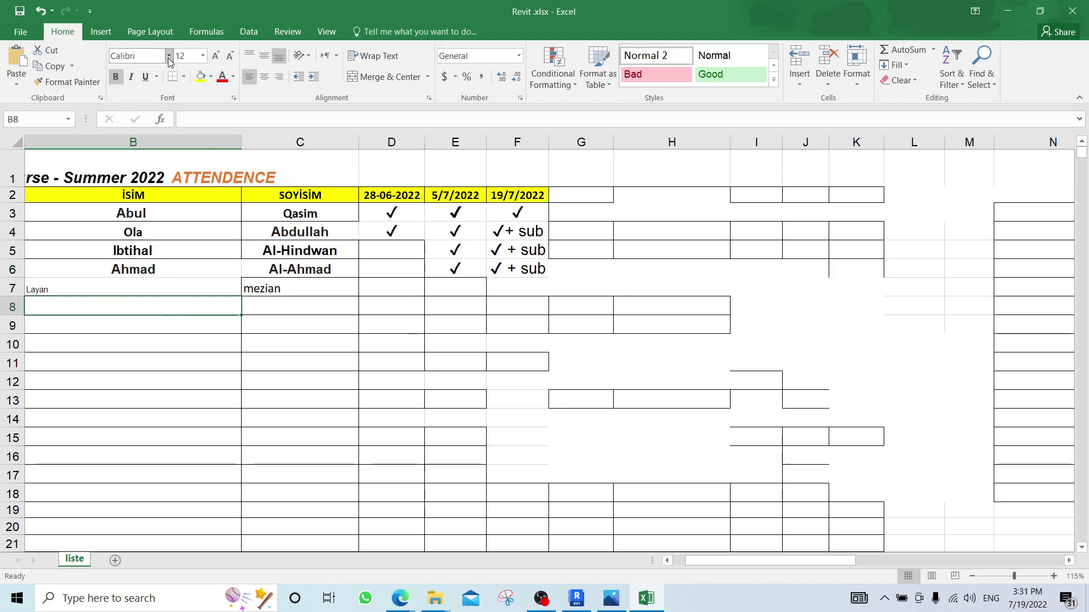
{"action": "left_click", "coordinate": [137, 292]}
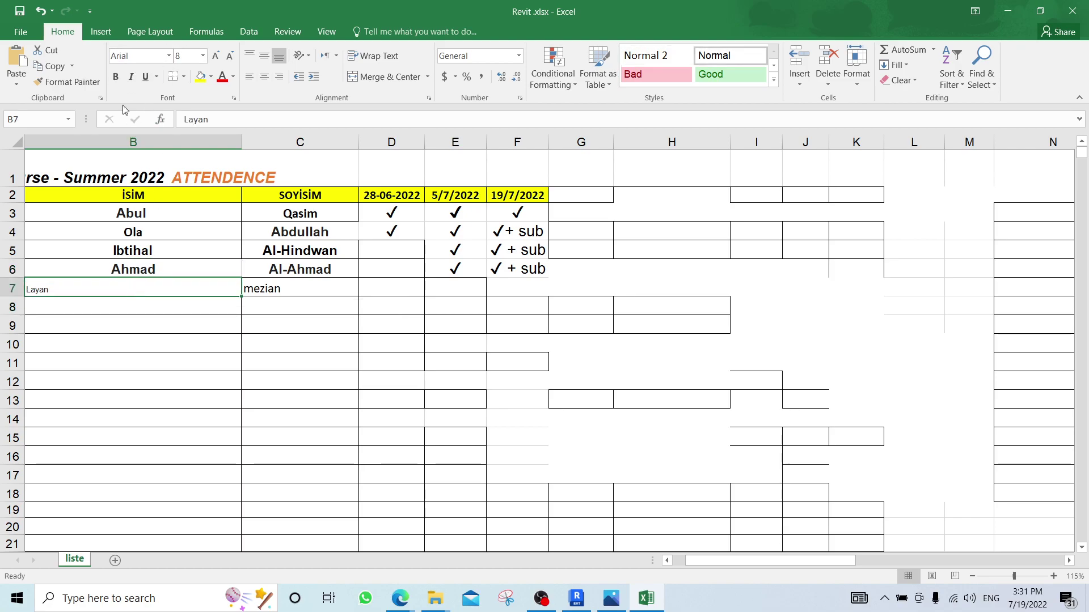
{"action": "left_click", "coordinate": [116, 77]}
{"action": "left_click", "coordinate": [204, 55]}
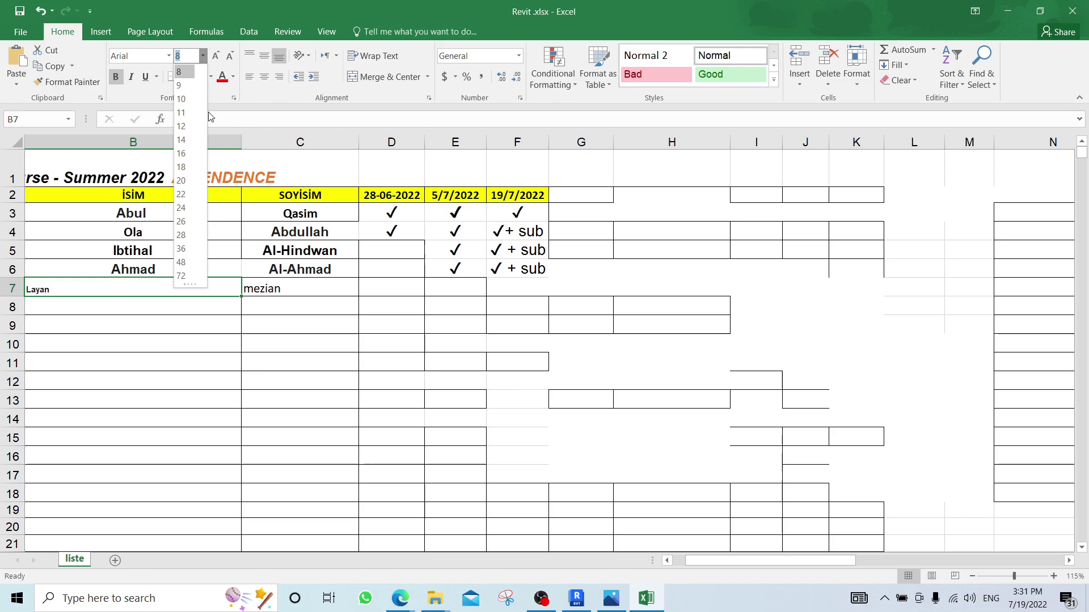
{"action": "left_click", "coordinate": [185, 130]}
{"action": "left_click", "coordinate": [300, 289]}
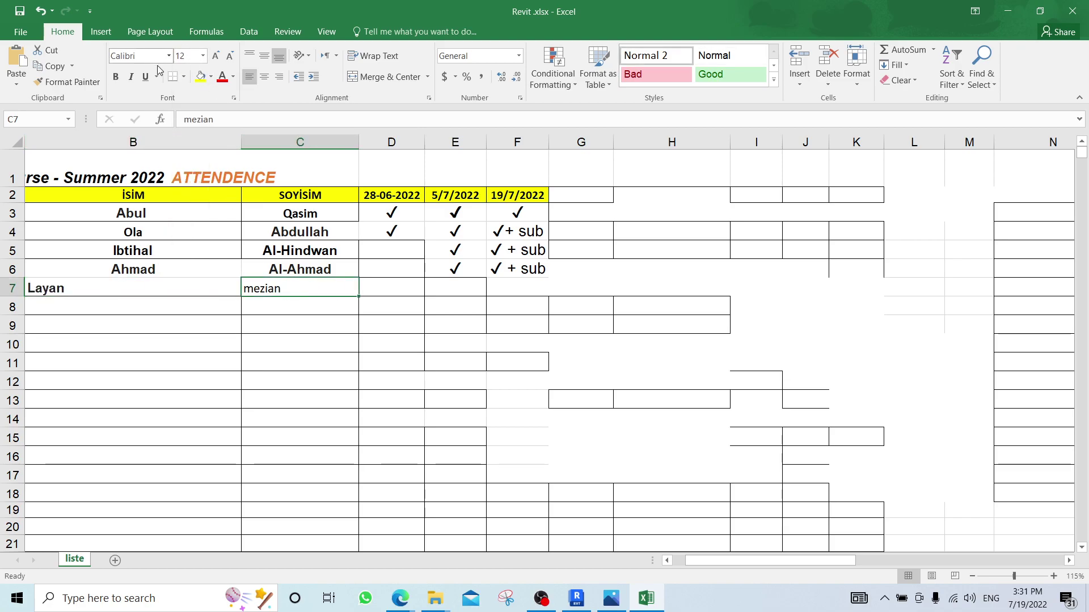
{"action": "left_click", "coordinate": [116, 77]}
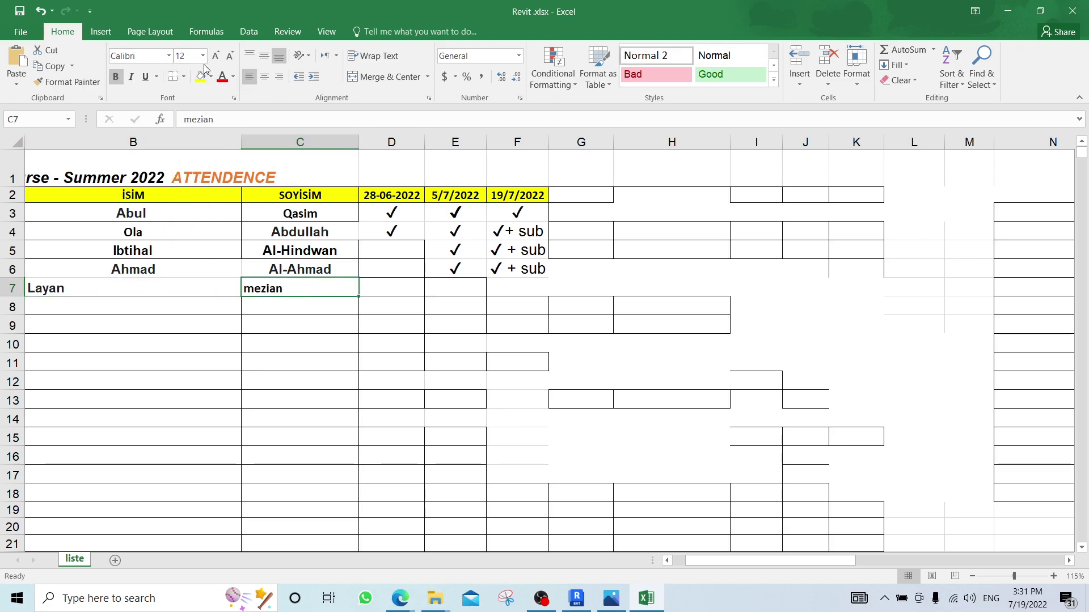
{"action": "left_click", "coordinate": [264, 76]}
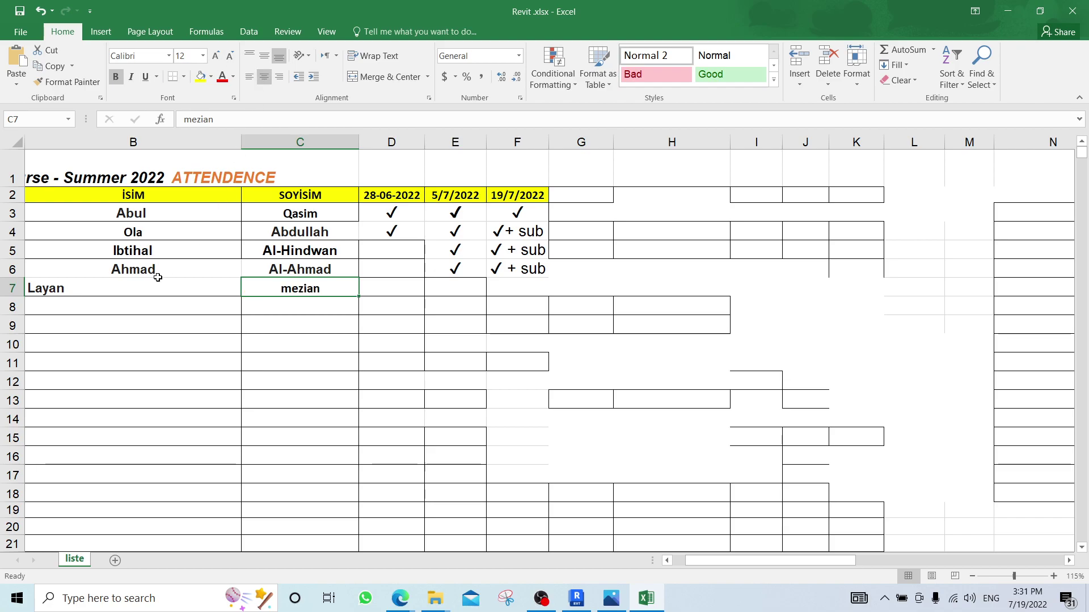
{"action": "key", "text": "Left"}
{"action": "left_click", "coordinate": [265, 77]}
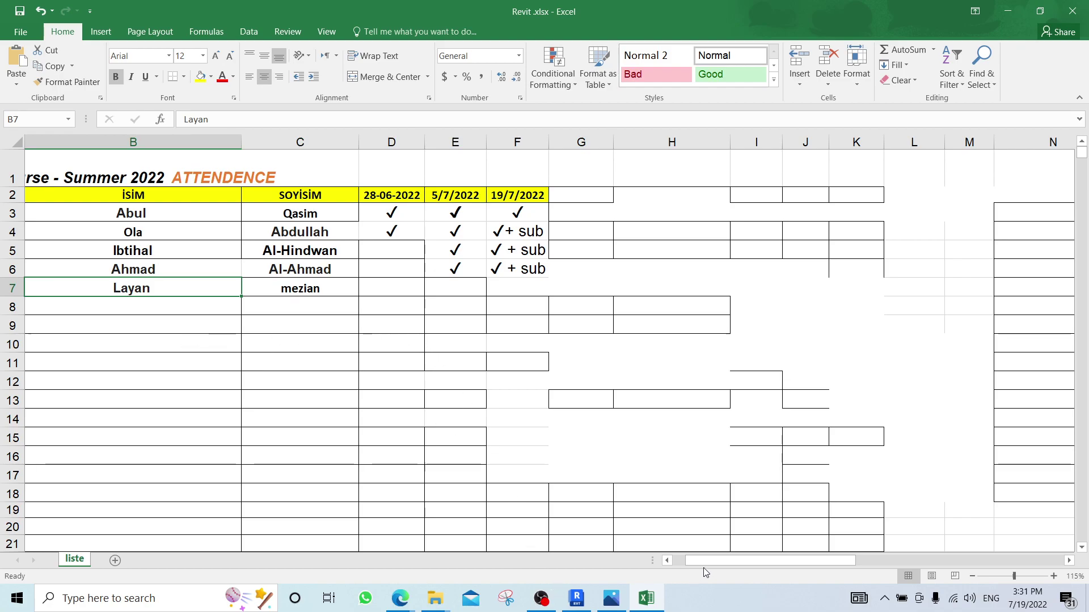
{"action": "left_click_drag", "start_coordinate": [703, 567], "coordinate": [669, 568]}
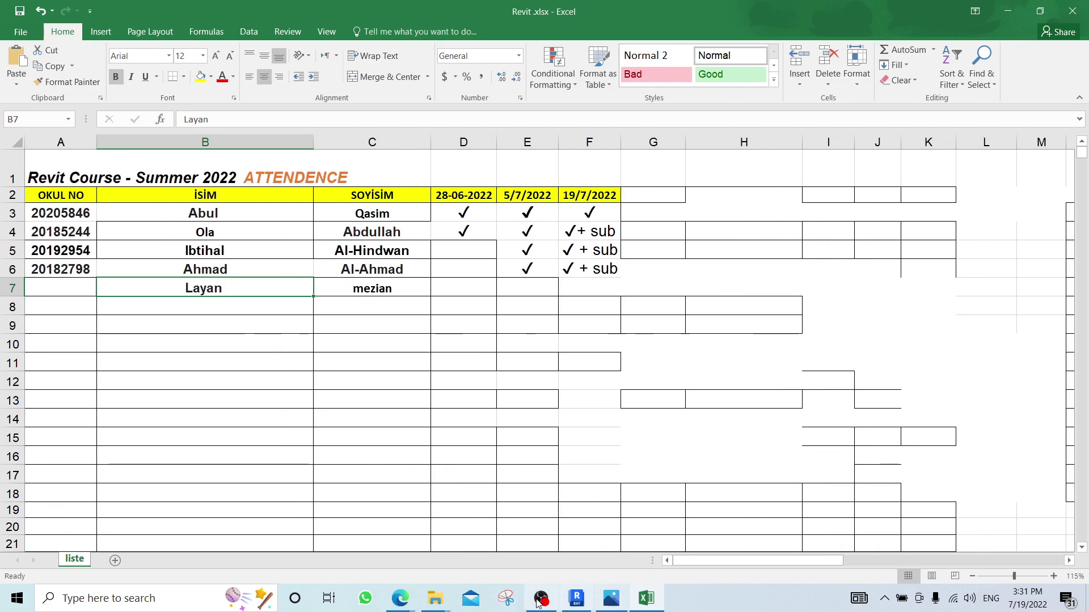
{"action": "left_click", "coordinate": [397, 539]}
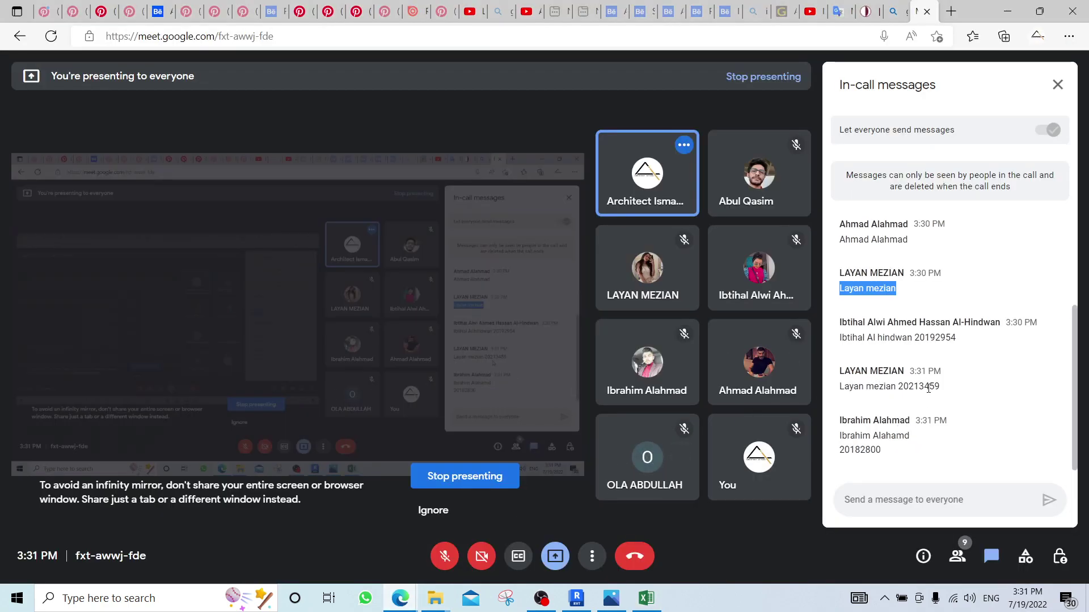
Step: Paste the new student's number from the chat into A7, bold, size 12 and centred
{"action": "left_click_drag", "start_coordinate": [941, 389], "coordinate": [902, 386]}
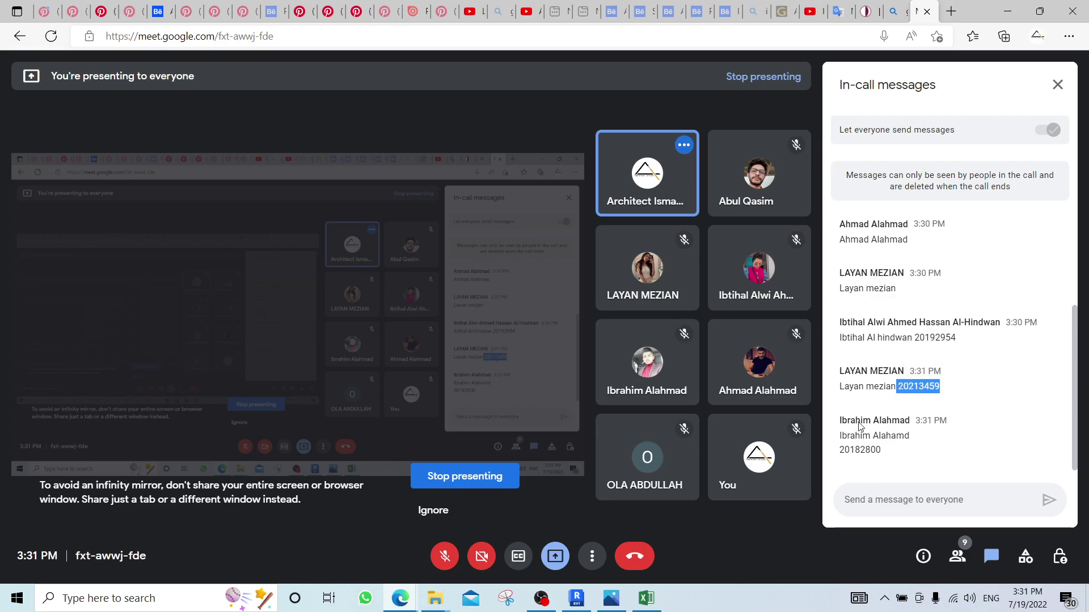
{"action": "left_click", "coordinate": [637, 596]}
{"action": "left_click", "coordinate": [51, 288]}
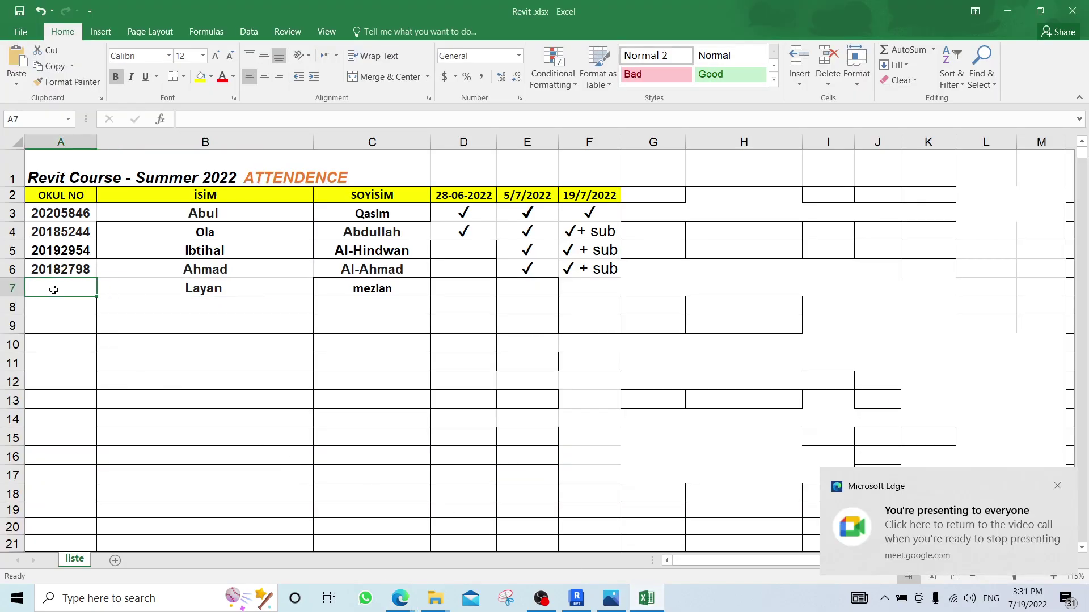
{"action": "key", "text": "ctrl+v"}
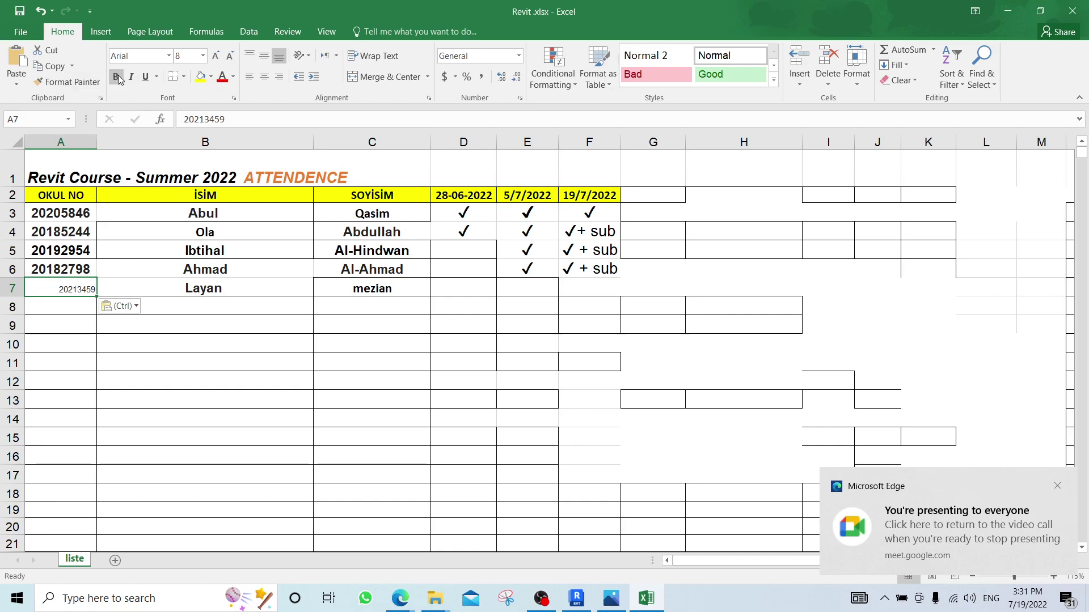
{"action": "left_click", "coordinate": [115, 76]}
{"action": "left_click", "coordinate": [203, 56]}
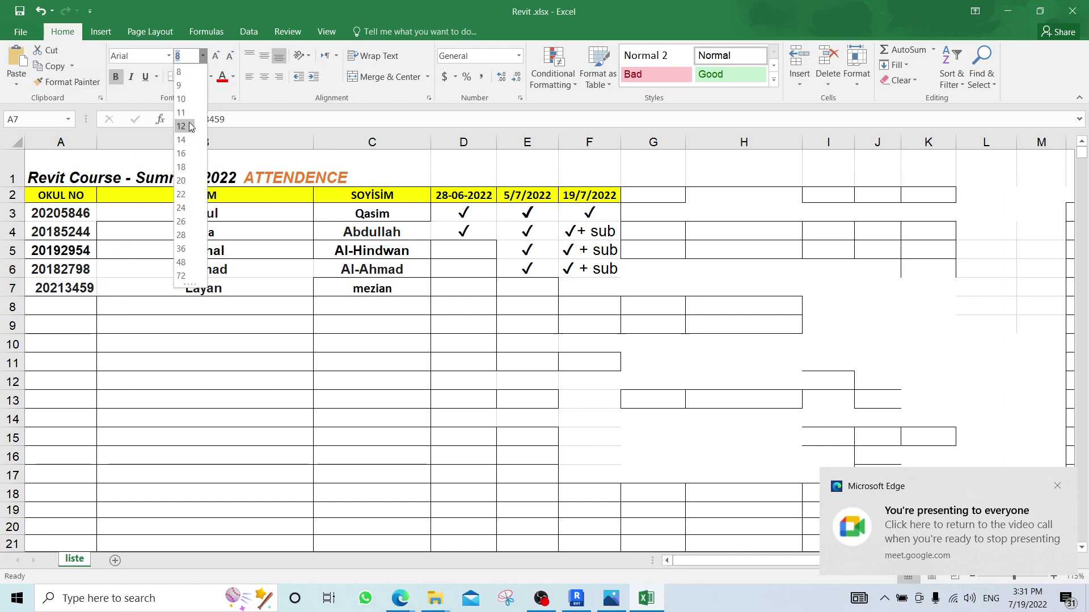
{"action": "left_click", "coordinate": [188, 134]}
{"action": "left_click", "coordinate": [264, 76]}
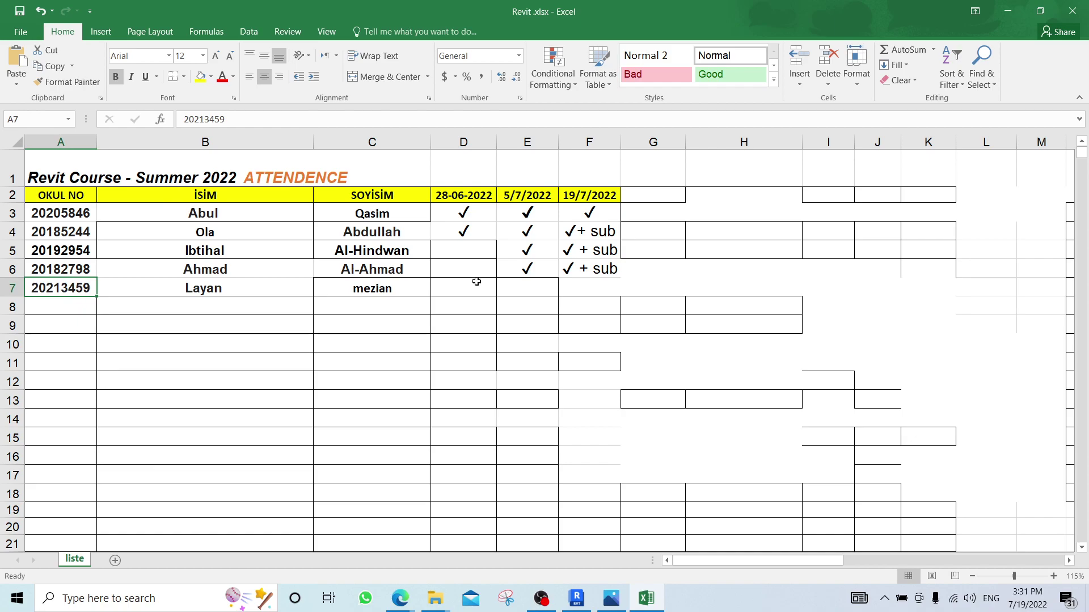
Step: Copy the ✓ tick from F3 into F7 for the new student
{"action": "left_click", "coordinate": [607, 289]}
{"action": "left_click", "coordinate": [591, 212]}
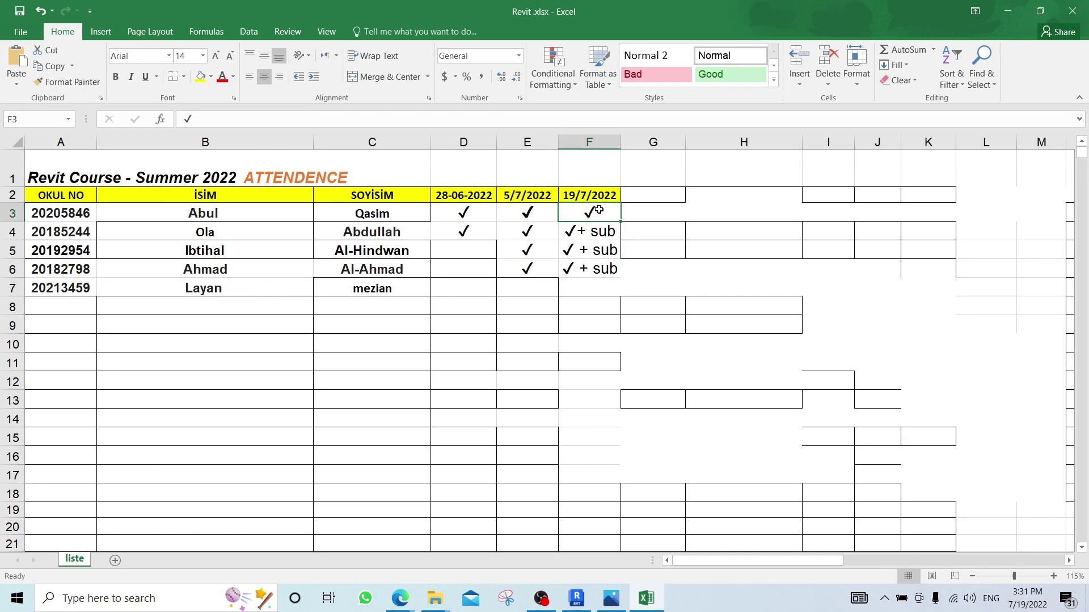
{"action": "key", "text": "ctrl+c"}
{"action": "left_click", "coordinate": [591, 289]}
{"action": "key", "text": "ctrl+v"}
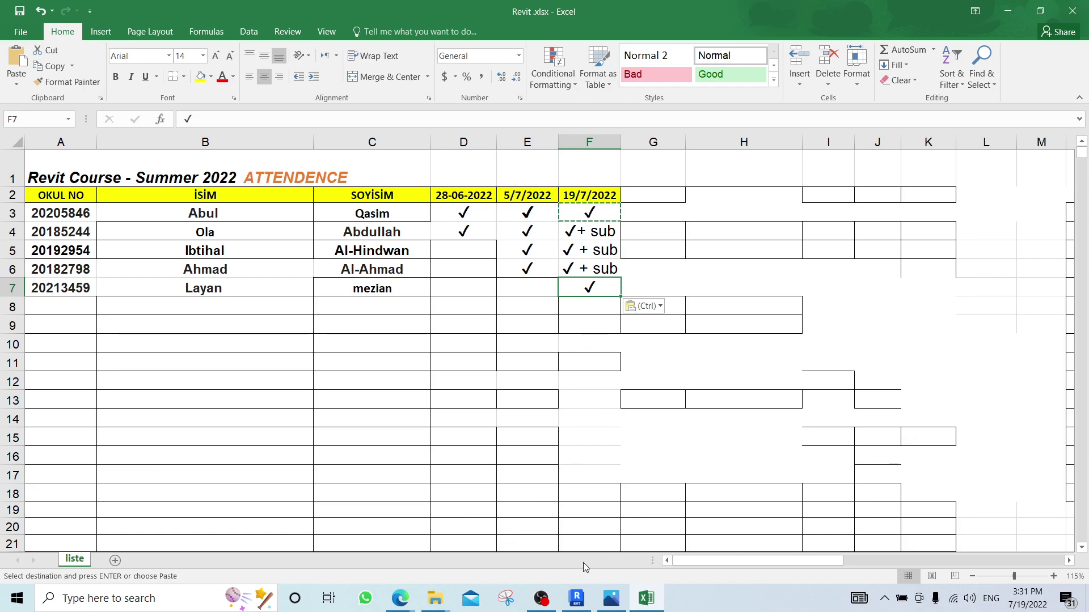
{"action": "mouse_move", "coordinate": [401, 598]}
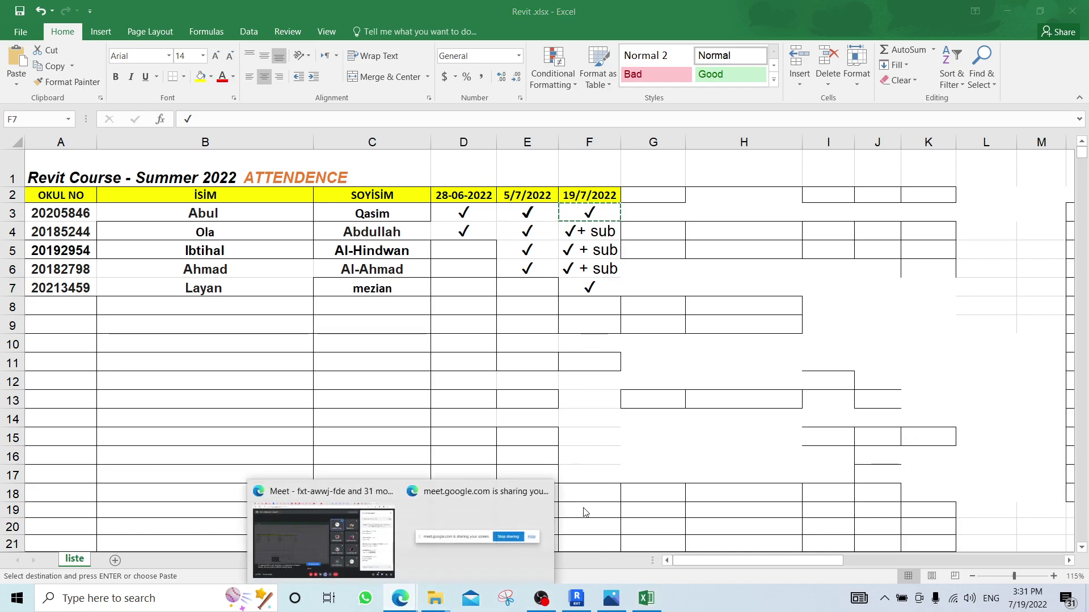
{"action": "left_click", "coordinate": [326, 533]}
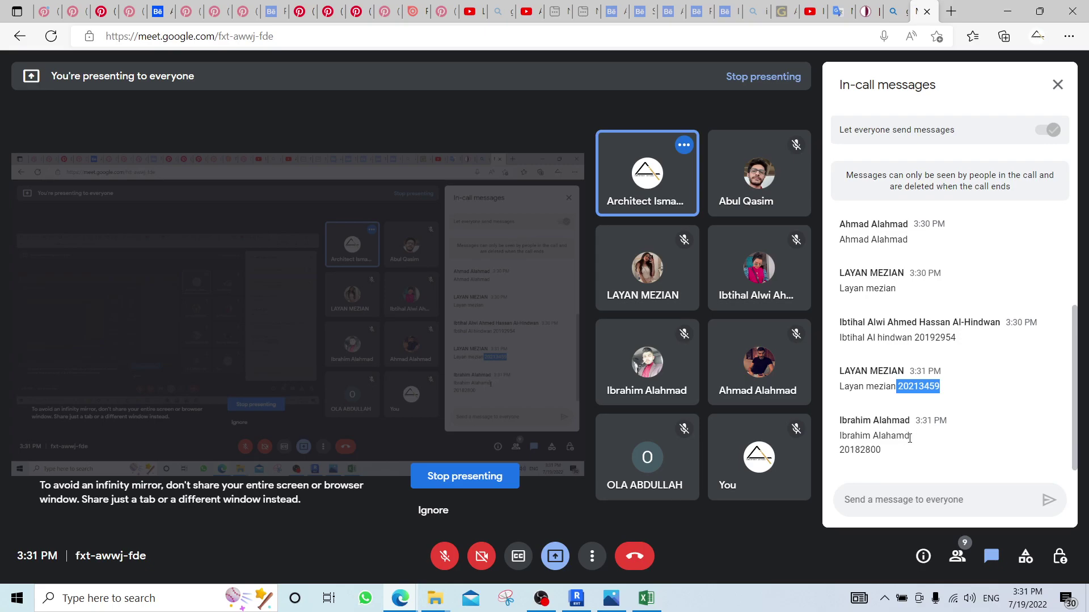
Step: Paste the next student's ID number from the chat into A8, bold, size 12 and centred
{"action": "left_click_drag", "start_coordinate": [909, 437], "coordinate": [842, 436]}
{"action": "left_click_drag", "start_coordinate": [867, 450], "coordinate": [841, 450]}
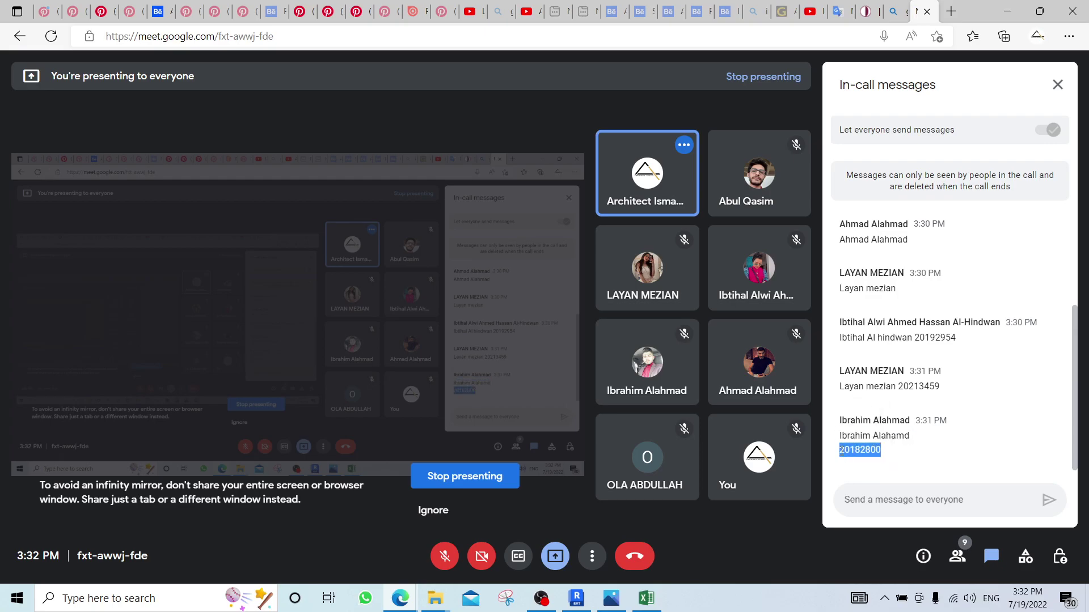
{"action": "key", "text": "alt+Tab"}
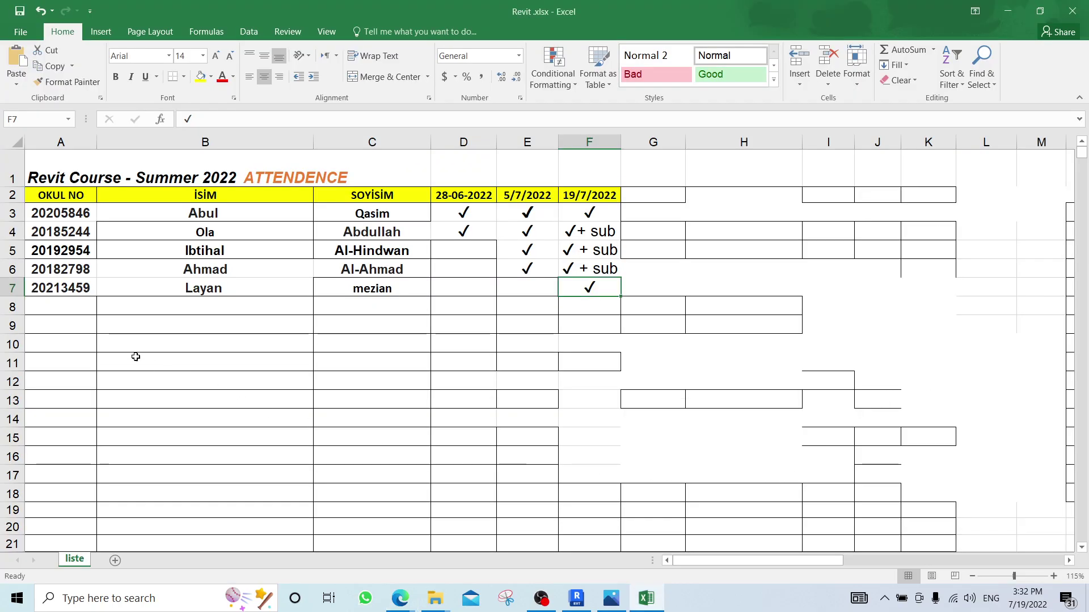
{"action": "left_click", "coordinate": [61, 307]}
{"action": "key", "text": "ctrl+c"}
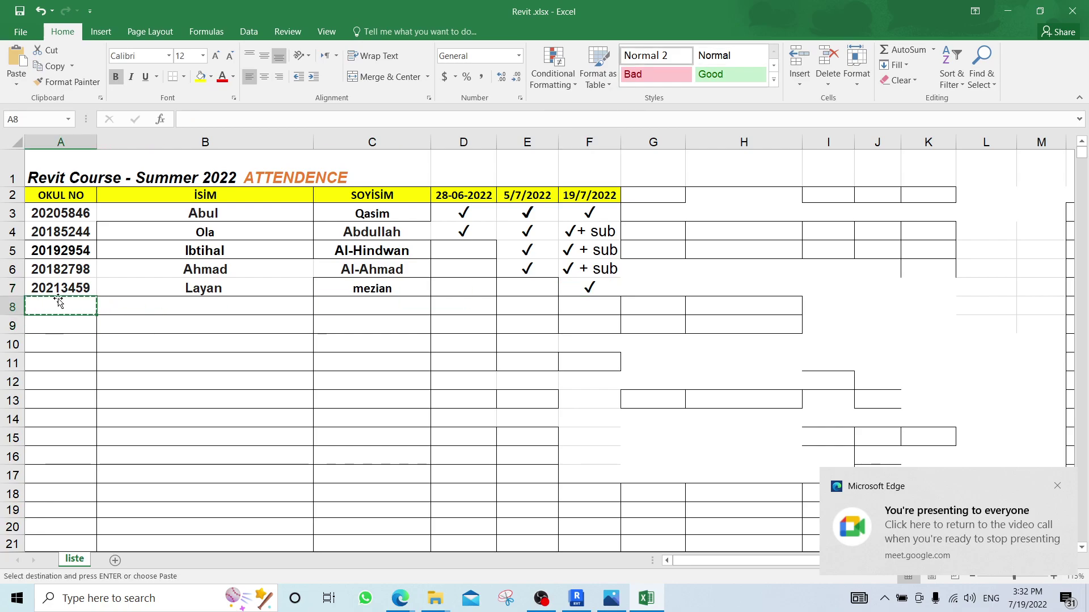
{"action": "key", "text": "Down"}
{"action": "key", "text": "ctrl+v"}
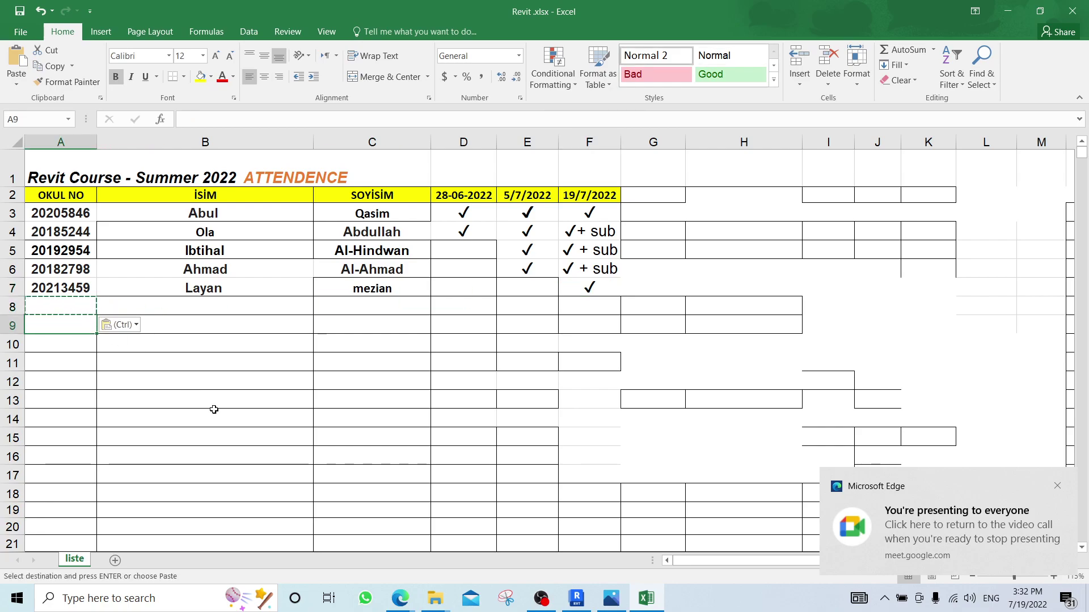
{"action": "left_click", "coordinate": [400, 594]}
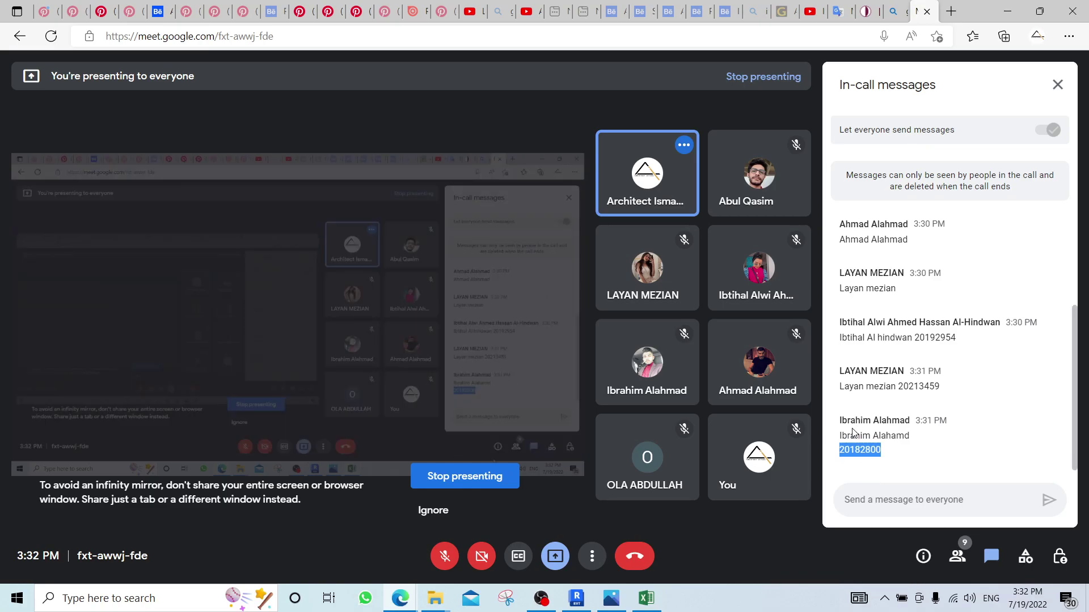
{"action": "key", "text": "alt+Tab"}
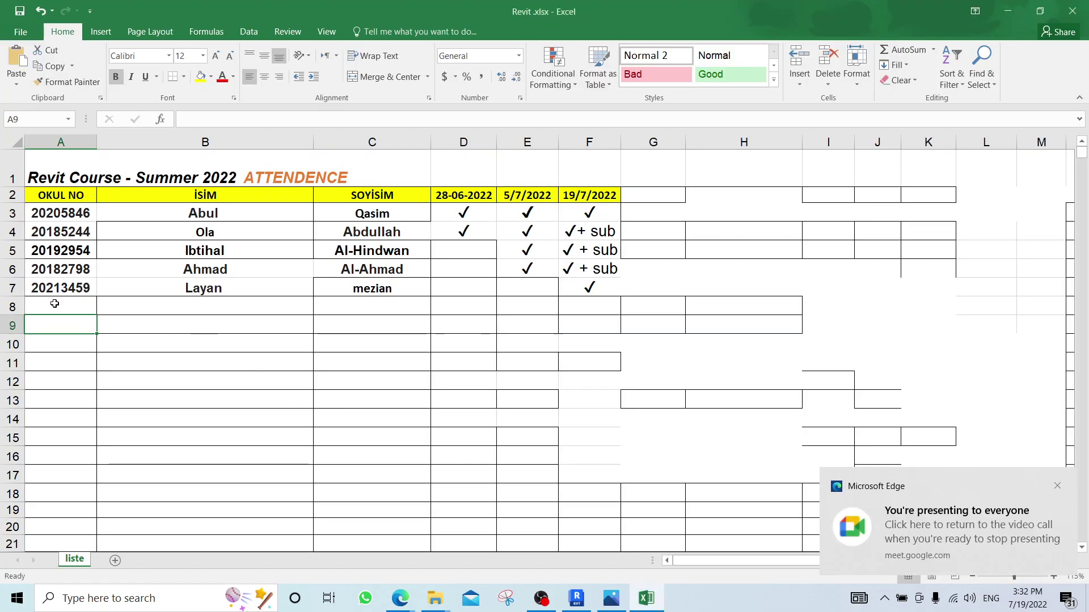
{"action": "left_click", "coordinate": [51, 304]}
{"action": "key", "text": "ctrl+v"}
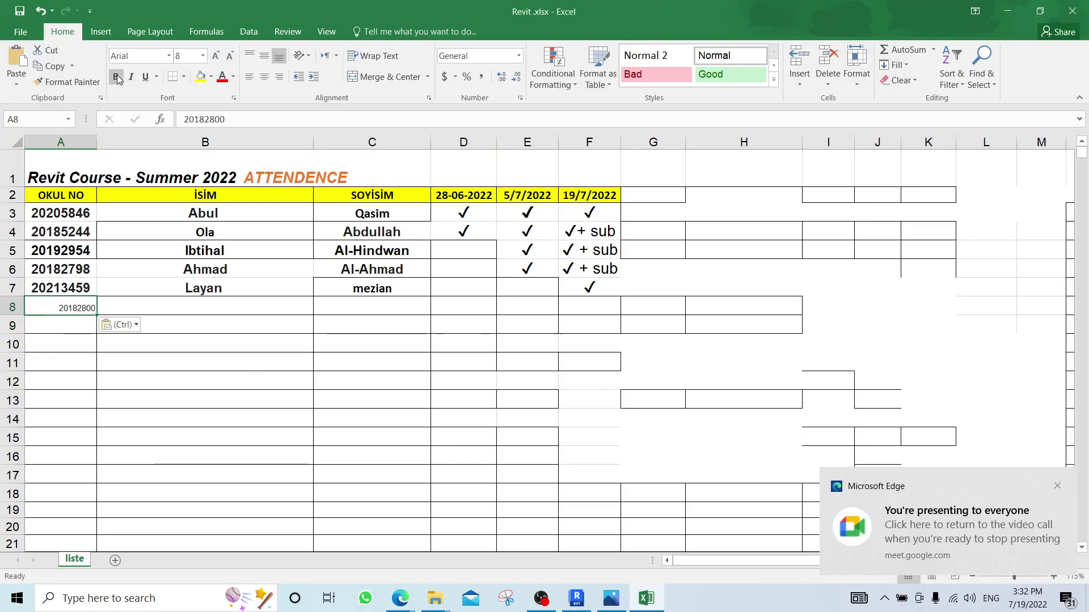
{"action": "left_click", "coordinate": [115, 77]}
{"action": "left_click", "coordinate": [203, 55]}
{"action": "left_click", "coordinate": [191, 126]}
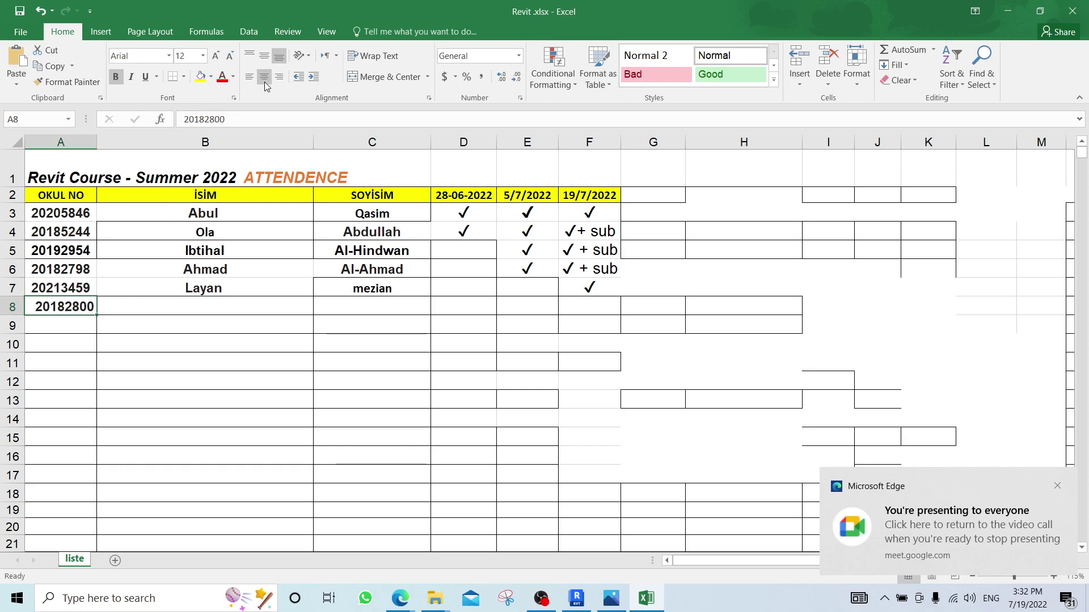
{"action": "left_click", "coordinate": [264, 76]}
Step: Paste the student's full name into B8, centred, bold and size 12
{"action": "left_click", "coordinate": [238, 311]}
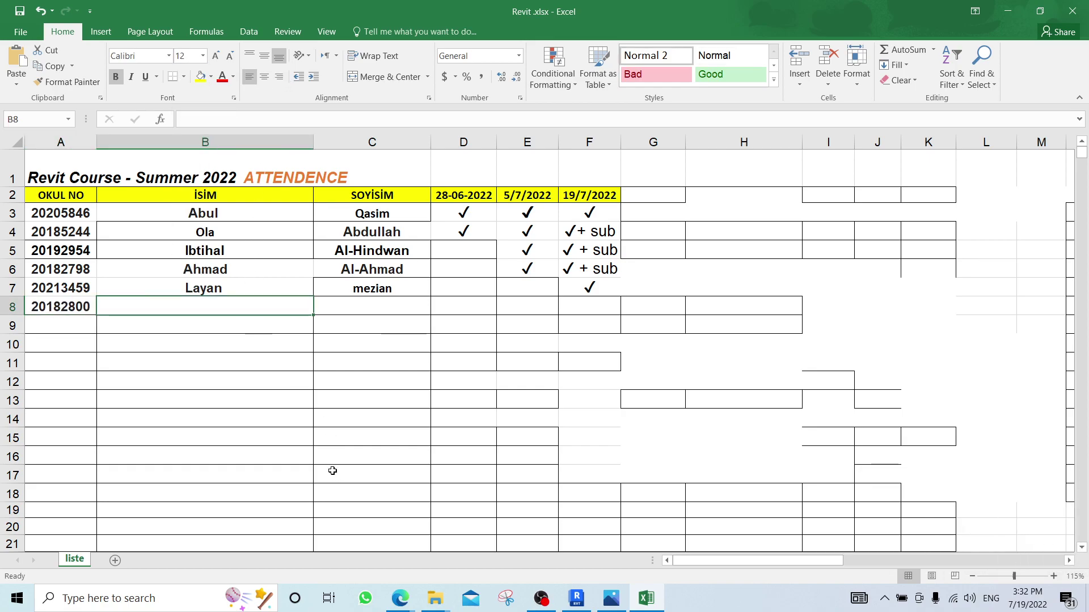
{"action": "key", "text": "alt+Tab"}
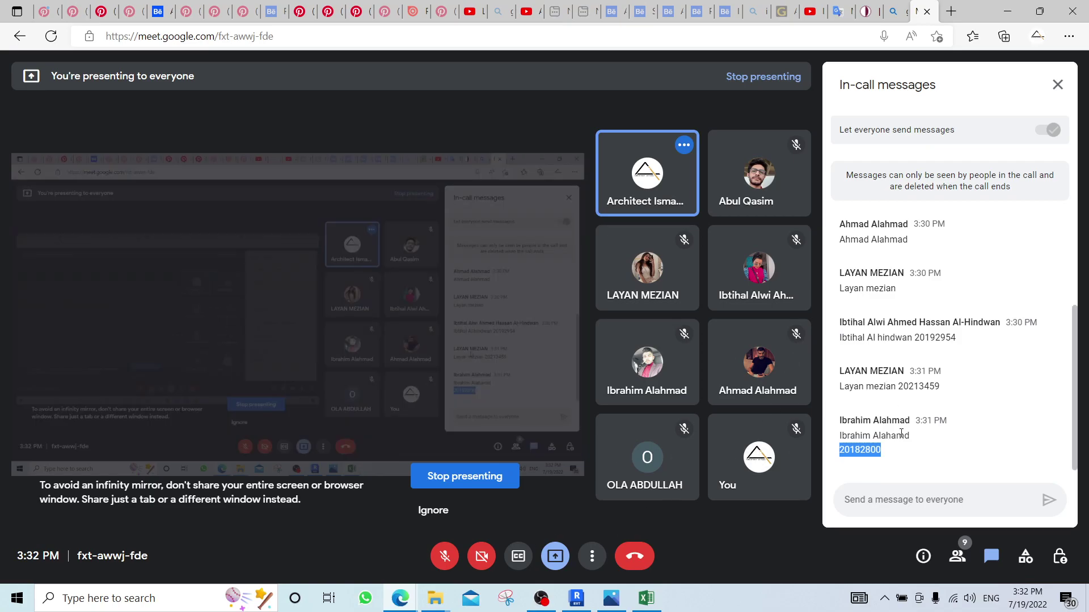
{"action": "left_click_drag", "start_coordinate": [910, 436], "coordinate": [847, 436]}
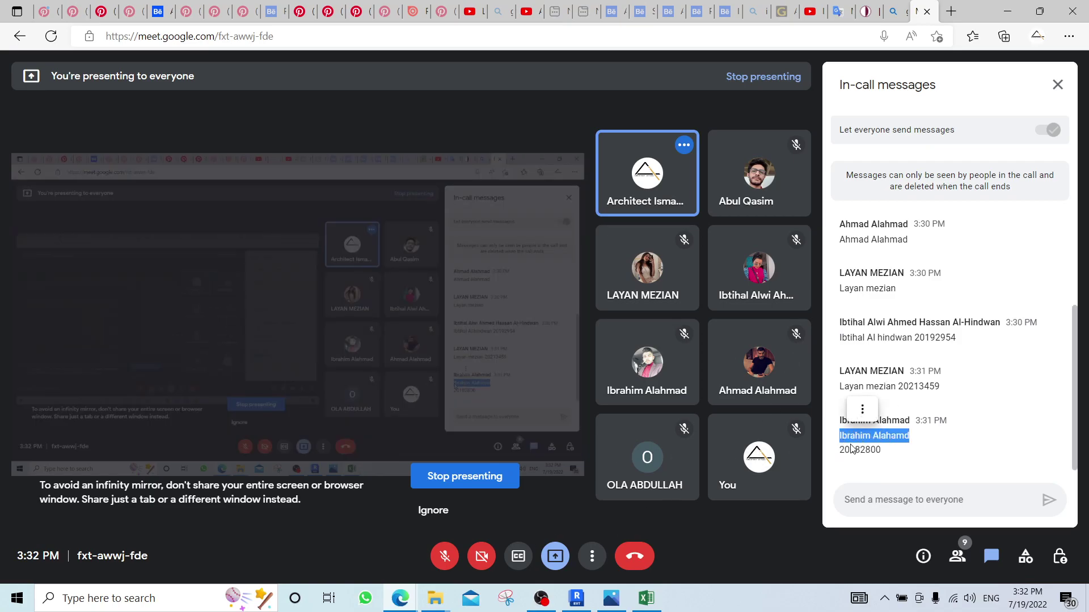
{"action": "key", "text": "alt+Tab"}
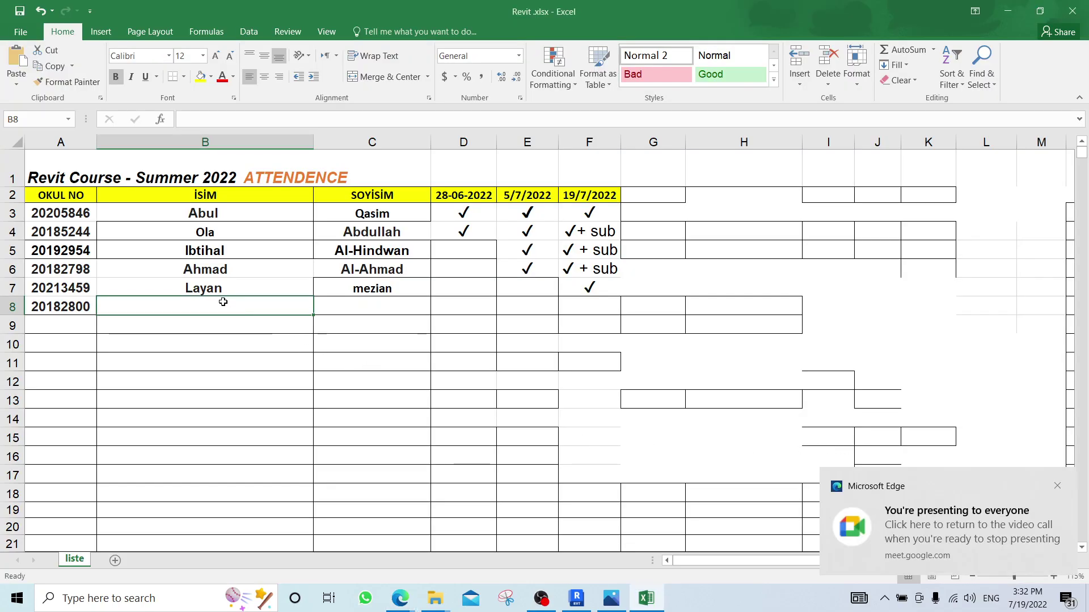
{"action": "key", "text": "ctrl+v"}
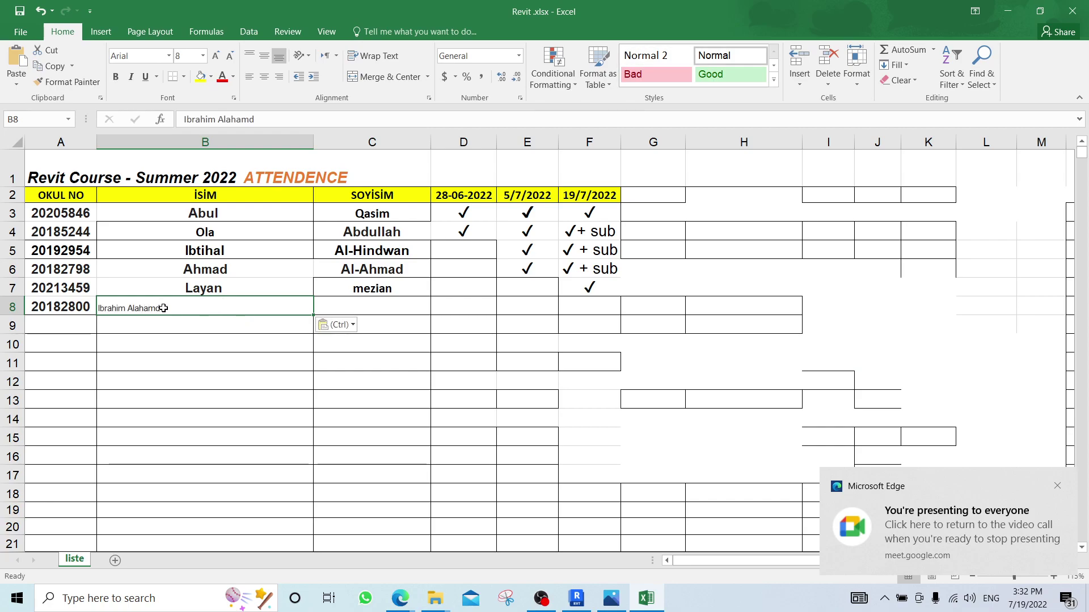
{"action": "left_click", "coordinate": [264, 76]}
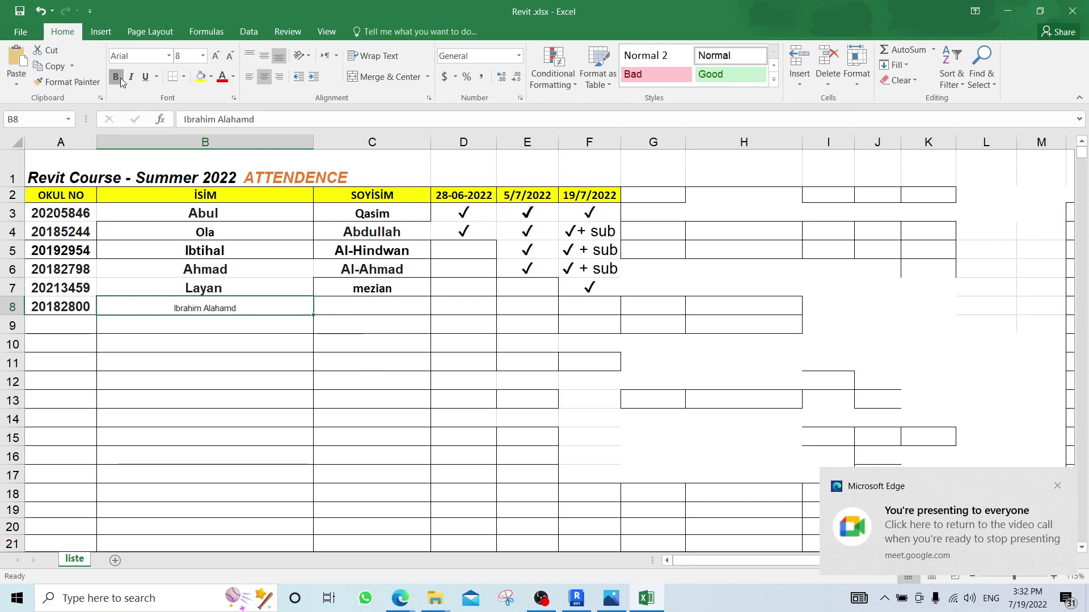
{"action": "left_click", "coordinate": [116, 77]}
{"action": "left_click", "coordinate": [202, 56]}
{"action": "left_click", "coordinate": [187, 130]}
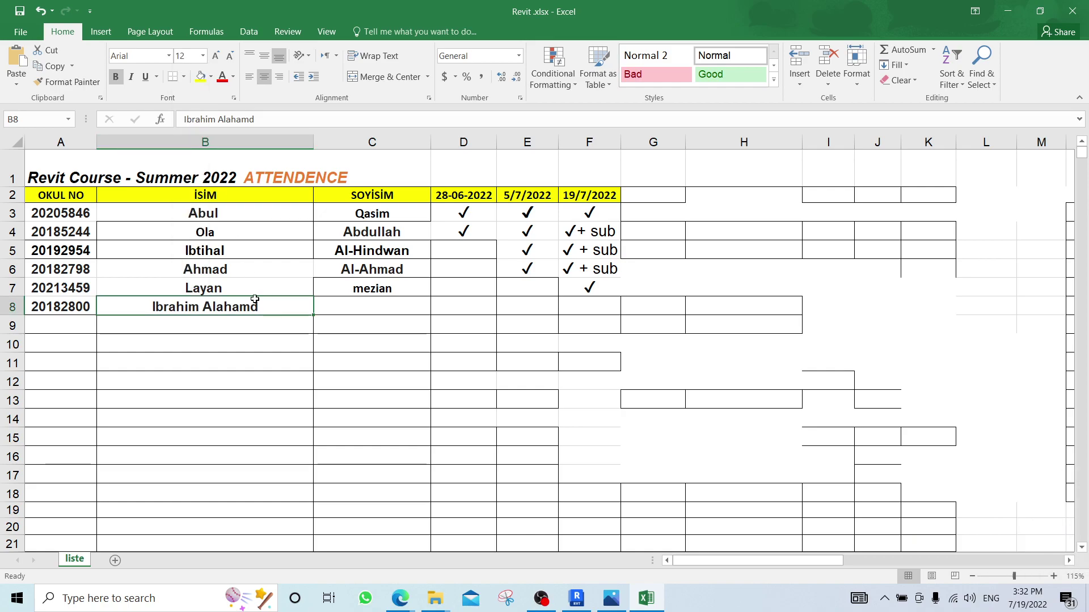
Step: Cut the surname out of B8 and paste it into the SOYİSİM cell C8
{"action": "double_click", "coordinate": [257, 306]}
{"action": "left_click_drag", "start_coordinate": [257, 306], "coordinate": [206, 307]}
{"action": "key", "text": "BackSpace"}
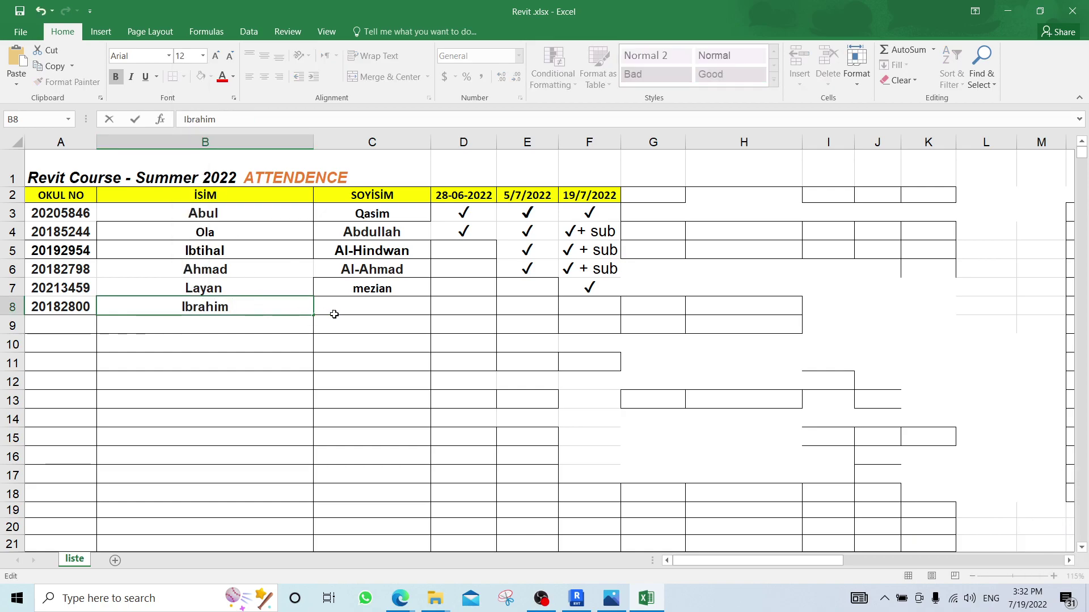
{"action": "left_click", "coordinate": [334, 314]}
{"action": "key", "text": "ctrl+v"}
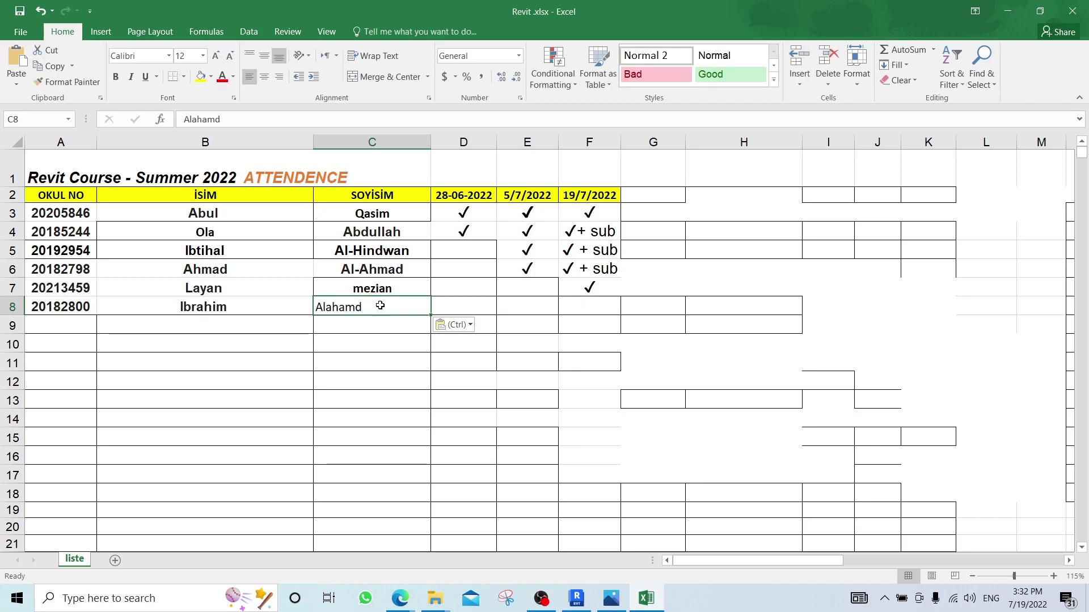
Step: Make the surname in C8 bold and centred
{"action": "double_click", "coordinate": [380, 305]}
{"action": "left_click_drag", "start_coordinate": [377, 307], "coordinate": [304, 307]}
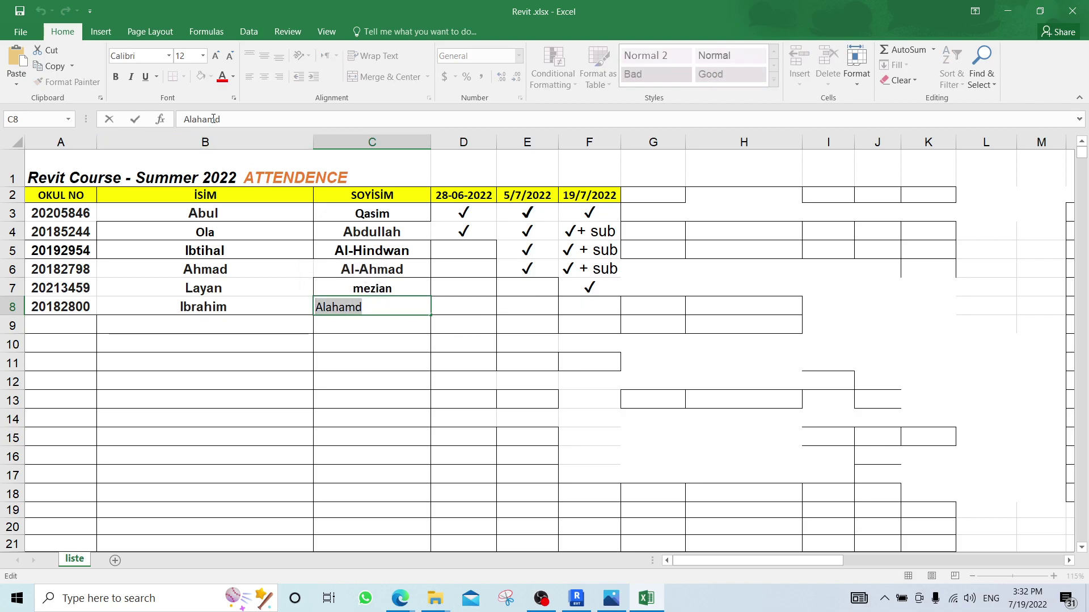
{"action": "left_click", "coordinate": [116, 77]}
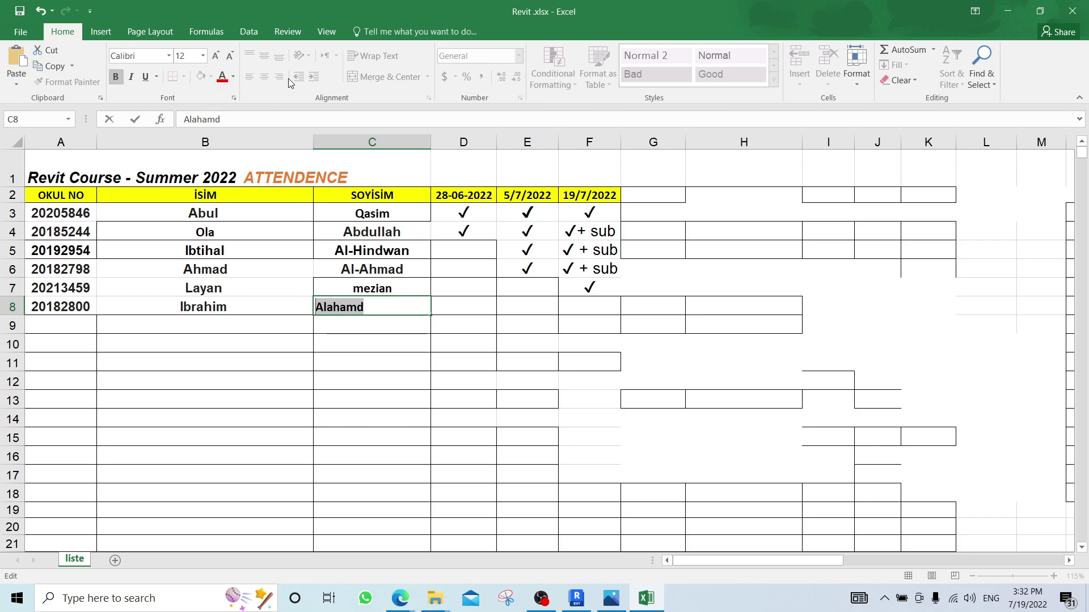
{"action": "left_click", "coordinate": [310, 126]}
{"action": "key", "text": "Escape"}
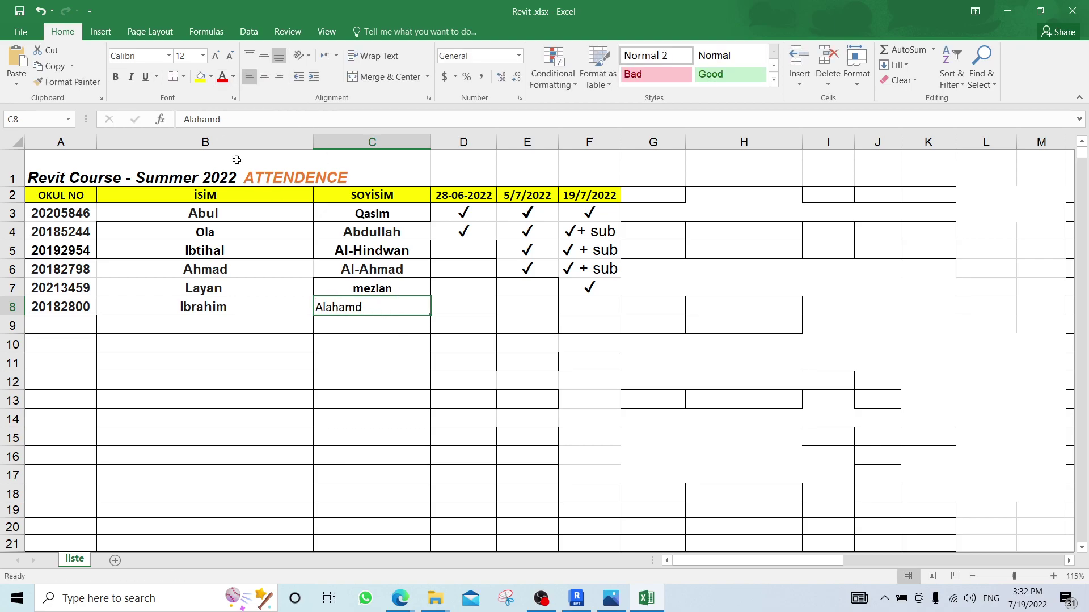
{"action": "left_click", "coordinate": [115, 77]}
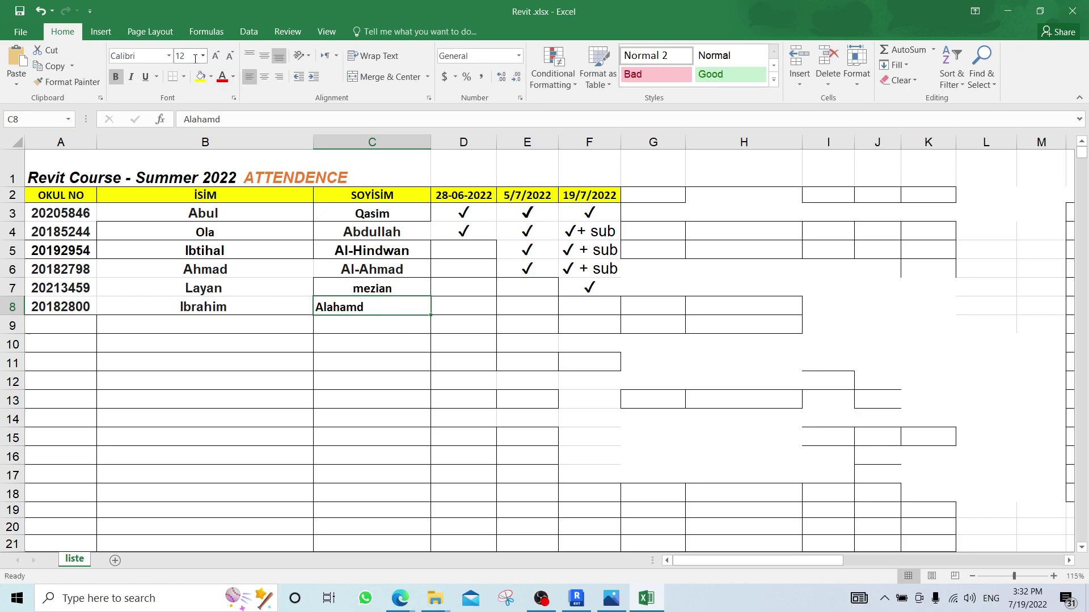
{"action": "left_click", "coordinate": [276, 77]}
{"action": "left_click", "coordinate": [266, 78]}
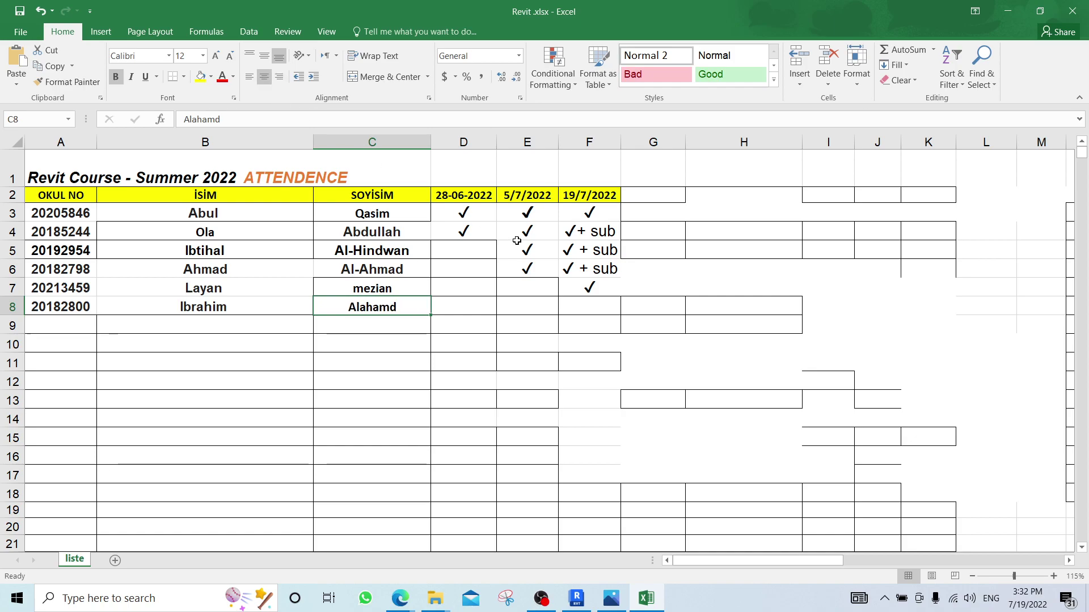
Step: Copy the 19/7/2022 tick from F7 into F8, then return to Google Meet
{"action": "left_click", "coordinate": [594, 313]}
{"action": "left_click", "coordinate": [588, 288]}
{"action": "key", "text": "ctrl+c"}
{"action": "left_click", "coordinate": [592, 307]}
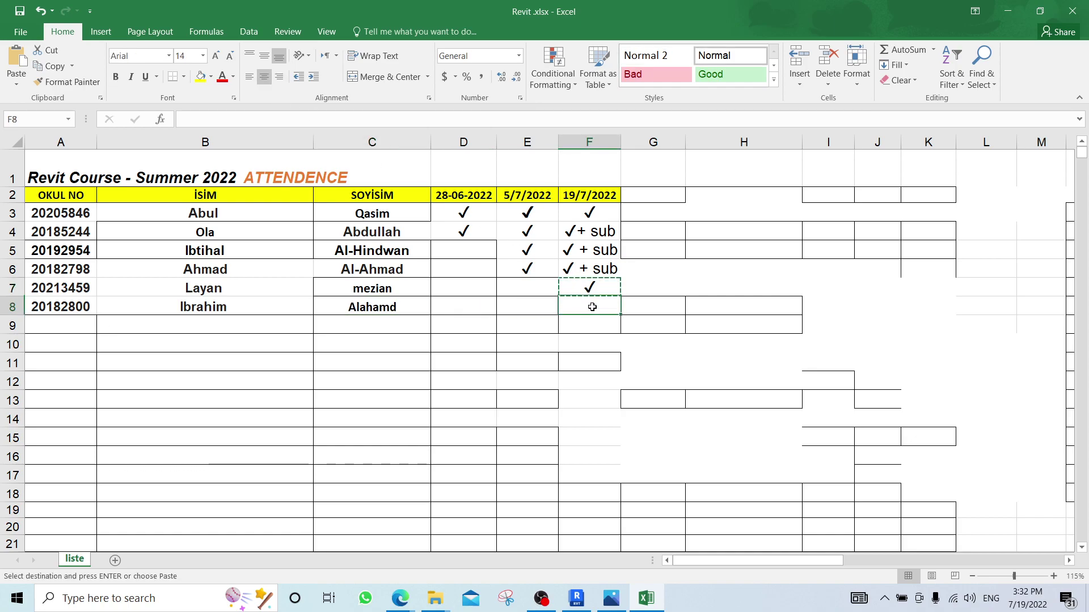
{"action": "key", "text": "ctrl+v"}
{"action": "key", "text": "Escape"}
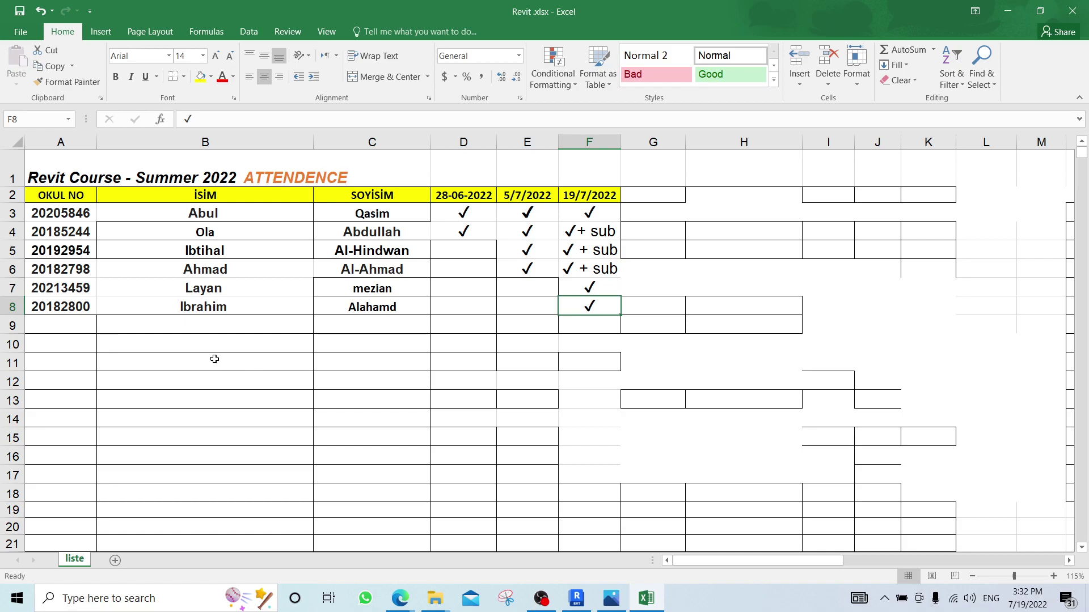
{"action": "mouse_move", "coordinate": [400, 598]}
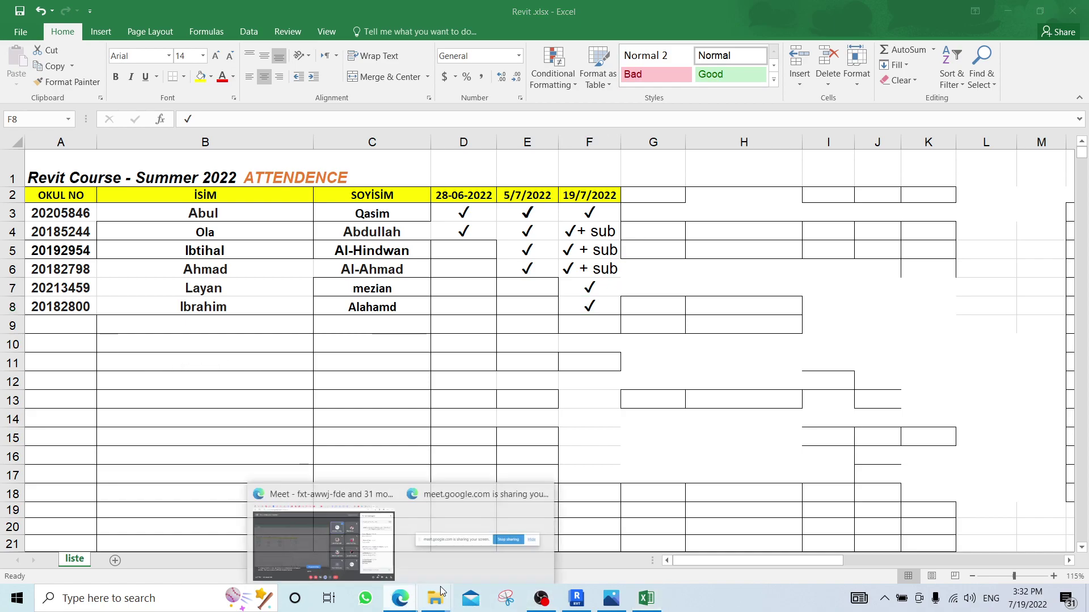
{"action": "left_click", "coordinate": [395, 530]}
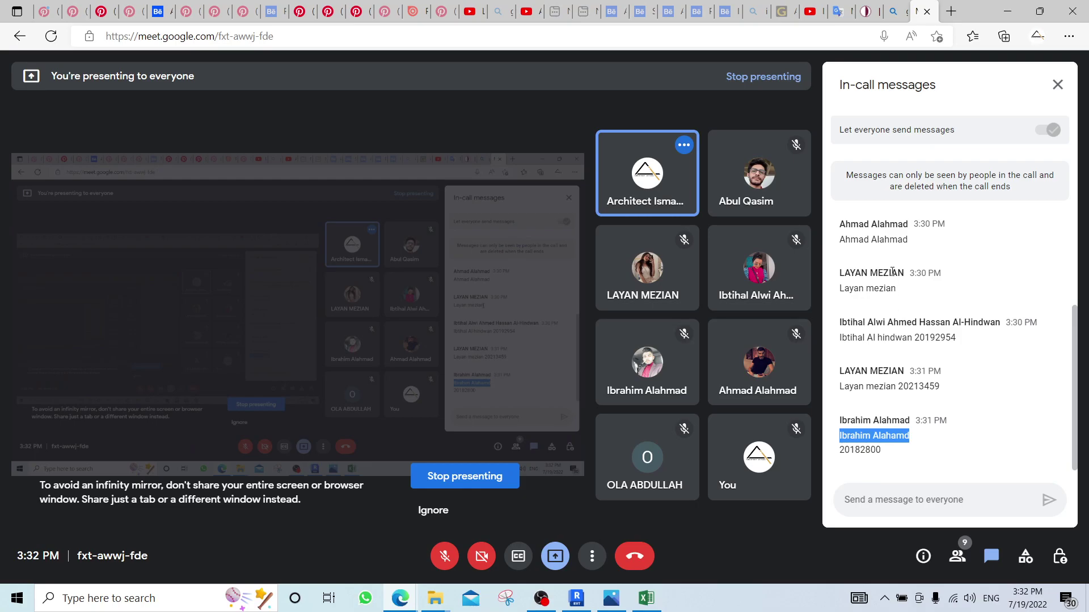
Step: Scroll back through the In-call messages, then switch to OBS and dismiss the Edge notification
{"action": "scroll", "coordinate": [897, 293], "scroll_direction": "up", "scroll_amount": 1}
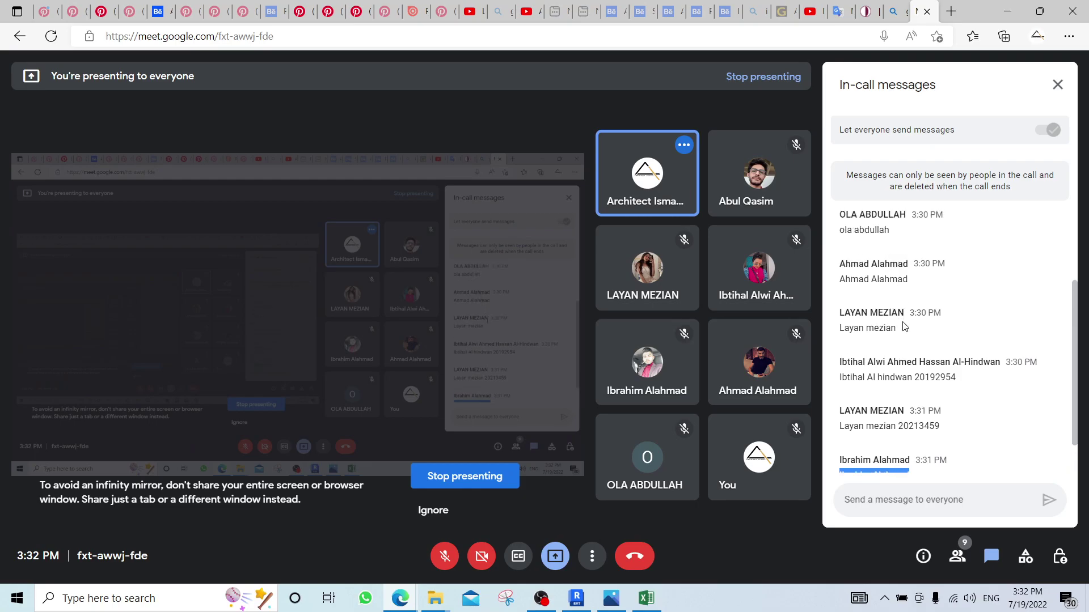
{"action": "scroll", "coordinate": [904, 326], "scroll_direction": "up", "scroll_amount": 3}
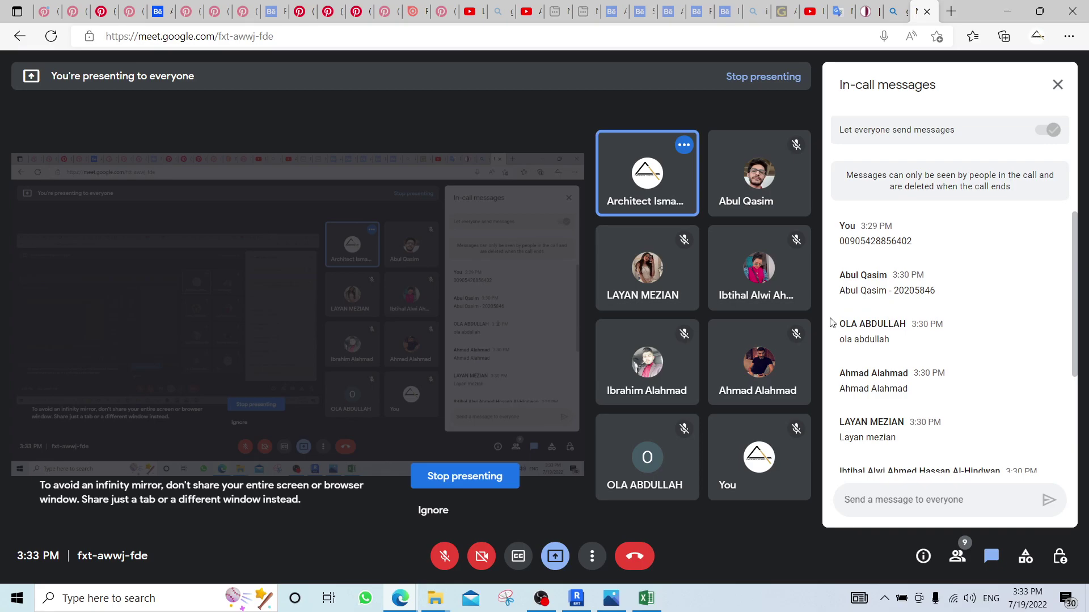
{"action": "mouse_move", "coordinate": [782, 338]}
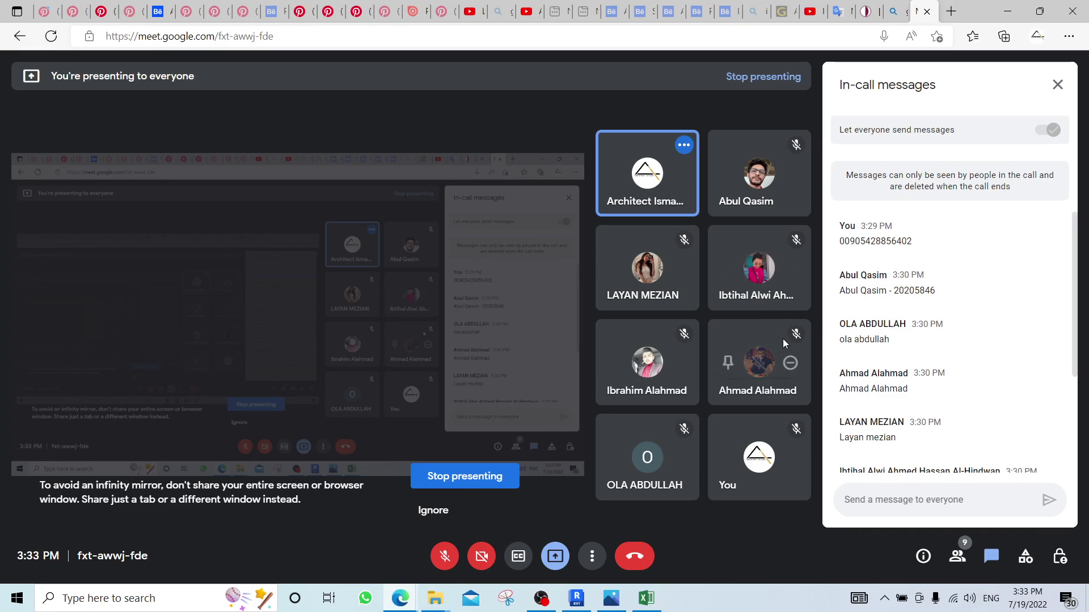
{"action": "left_click", "coordinate": [542, 597]}
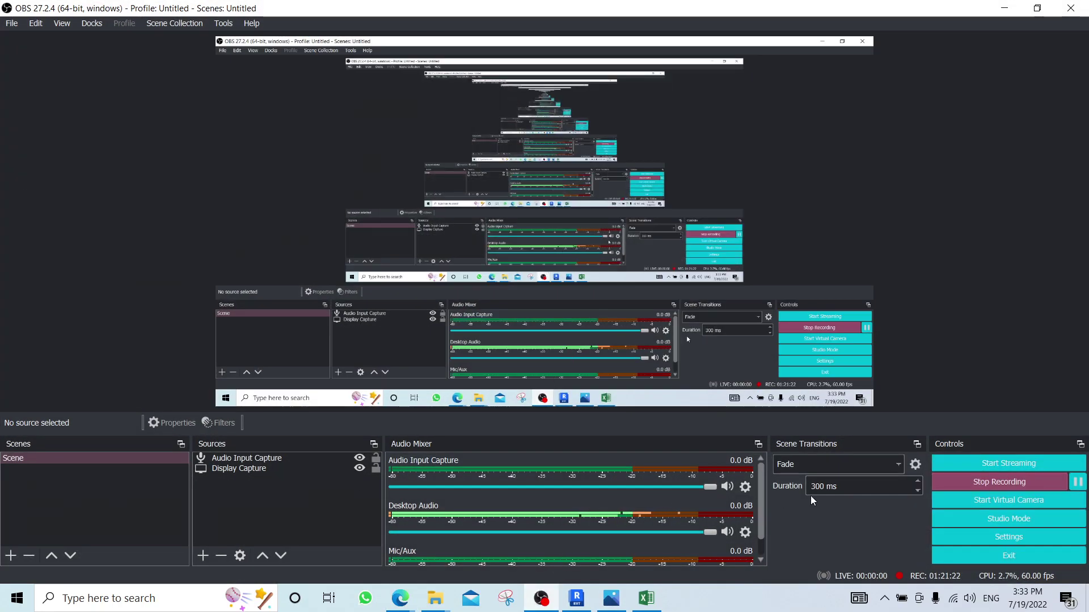
{"action": "left_click", "coordinate": [1054, 485]}
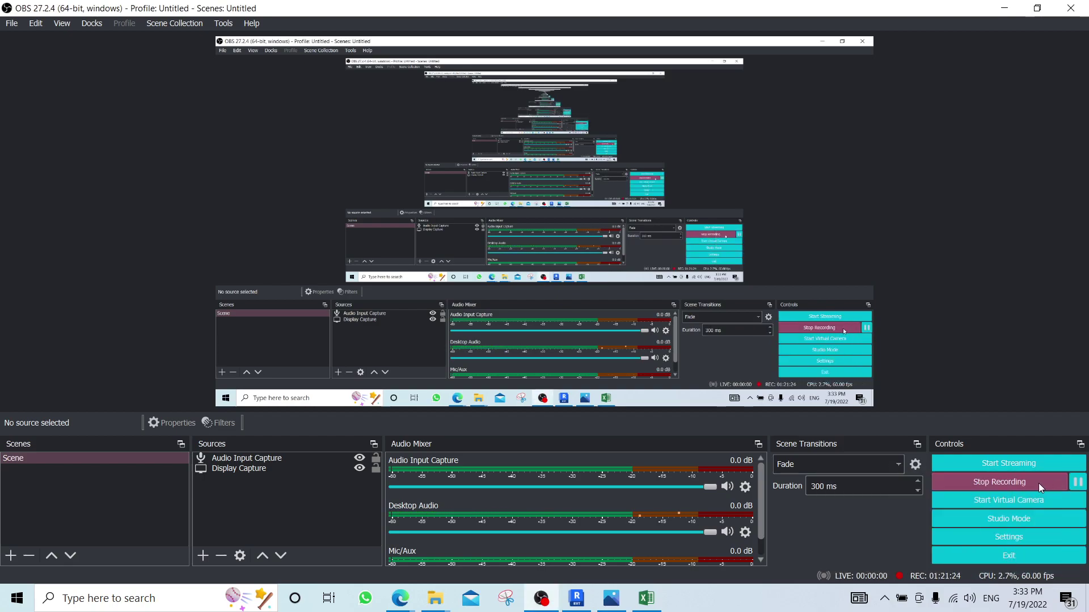